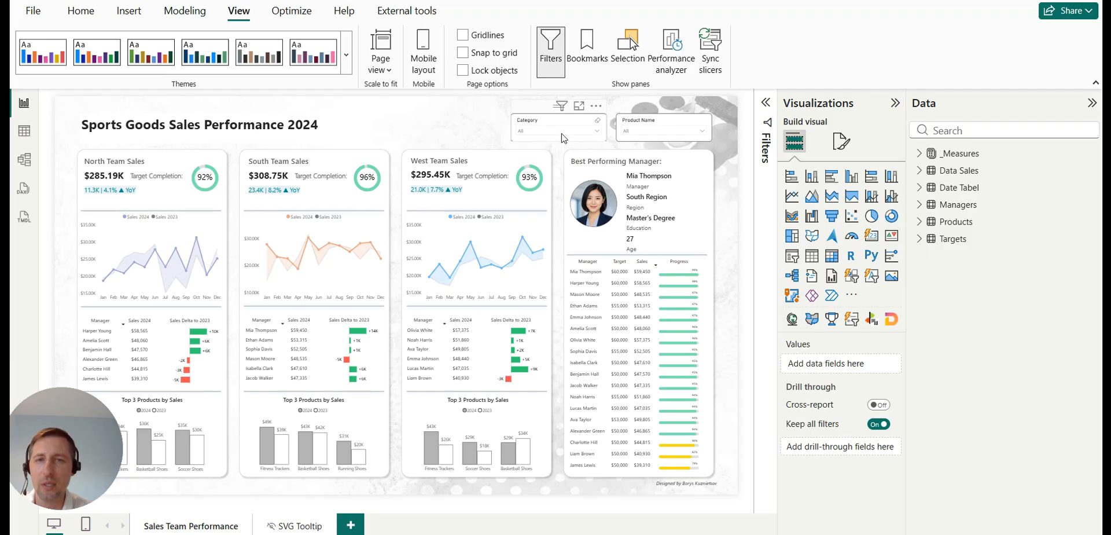
Test the finished dashboard's slicers by filtering to the Clothing category and the Baseball Caps product, clearing each filter again.
left_click(543, 151)
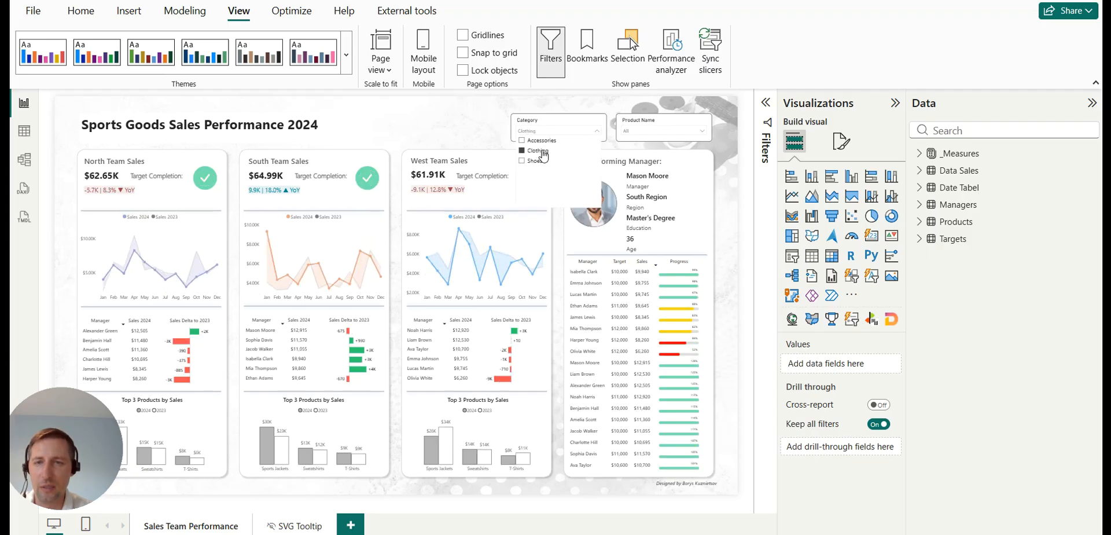
left_click(543, 152)
left_click(663, 130)
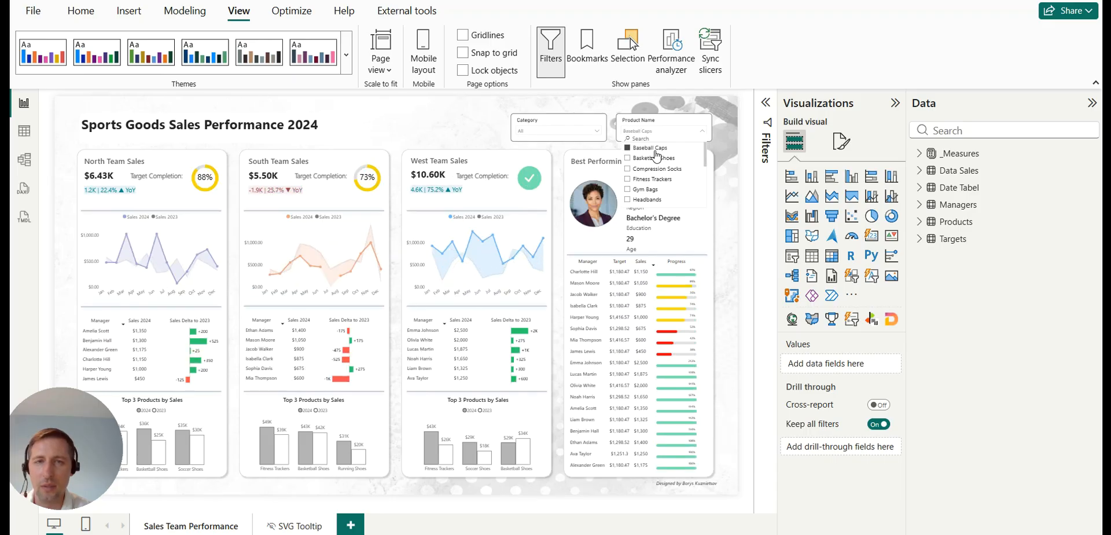
left_click(657, 152)
left_click(733, 172)
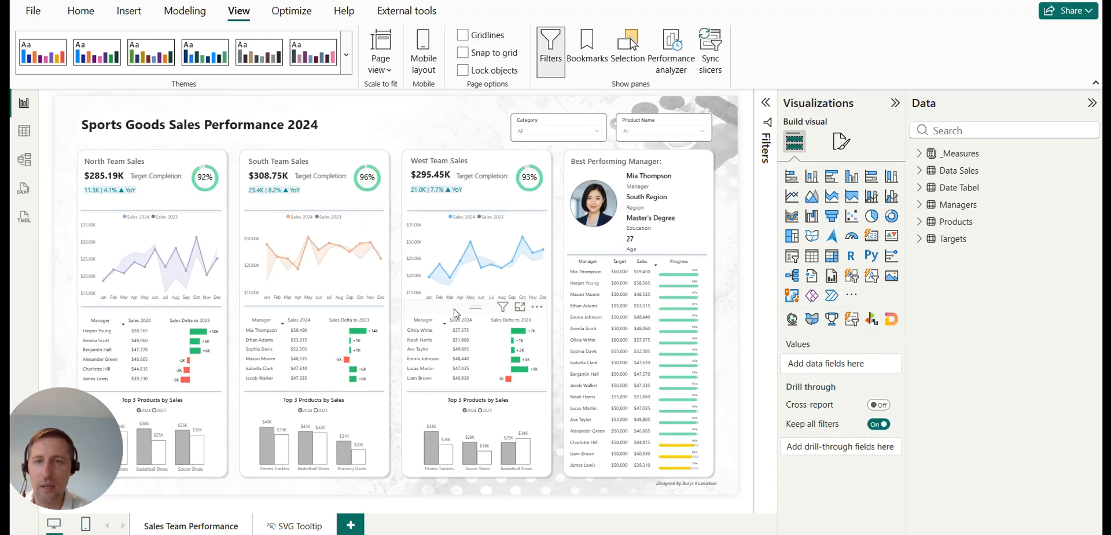
Test cross-filtering with a month in the West Team sales chart and Basketball Shoes in the South Team product chart, clearing the selections.
left_click(474, 301)
left_click(463, 302)
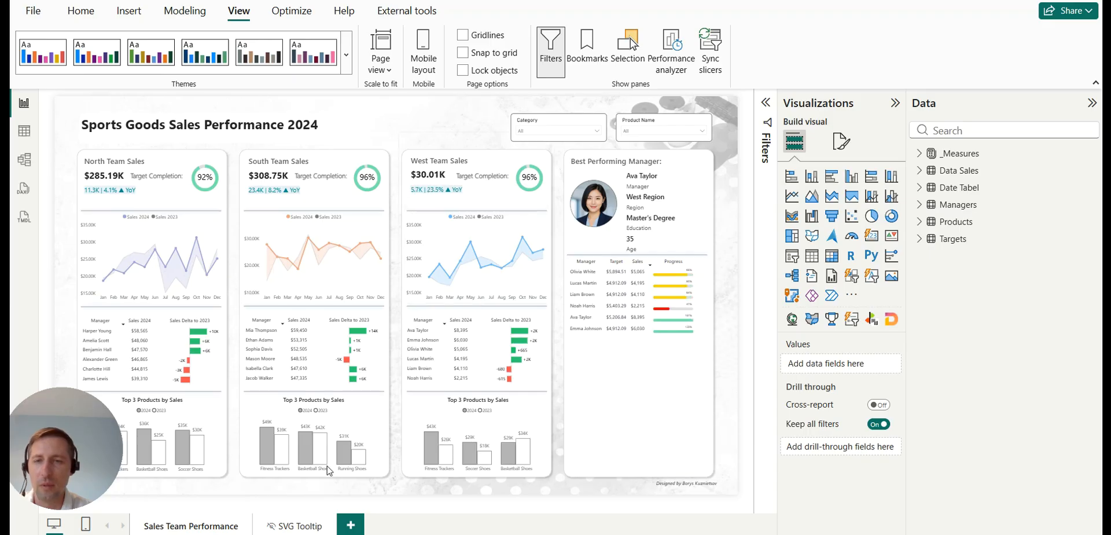
left_click(315, 470)
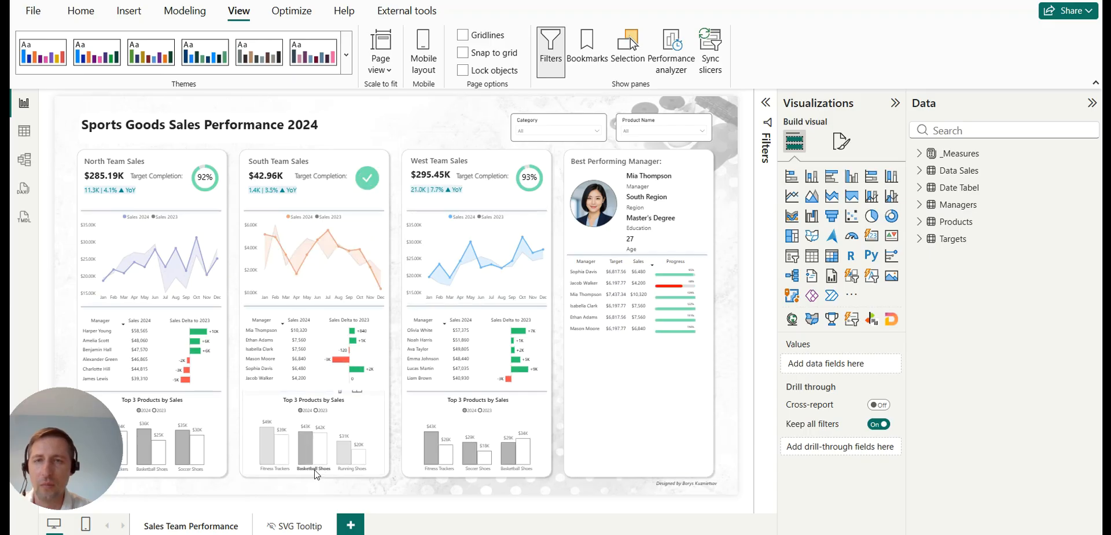
left_click(315, 470)
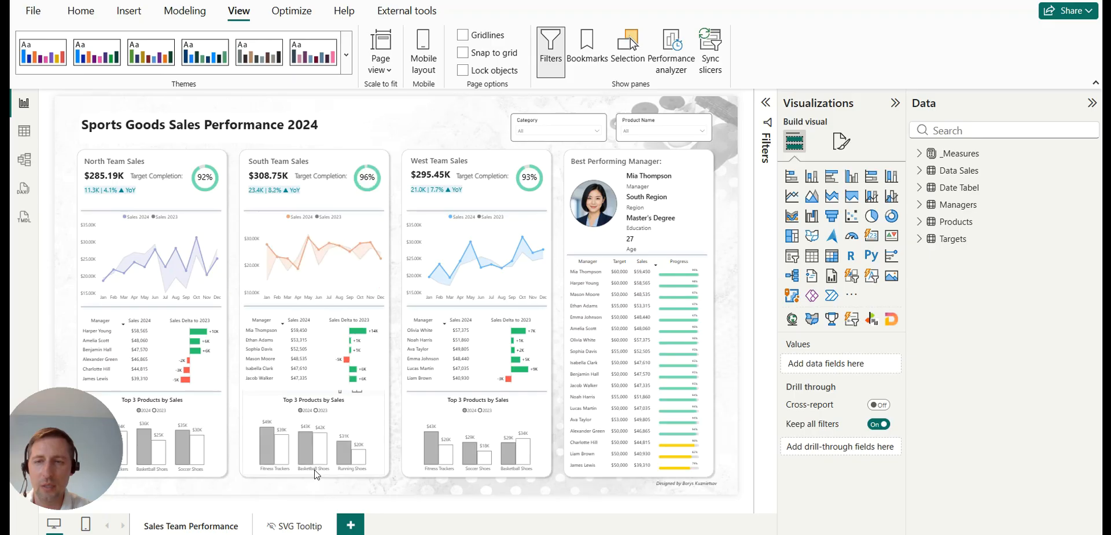
left_click(314, 457)
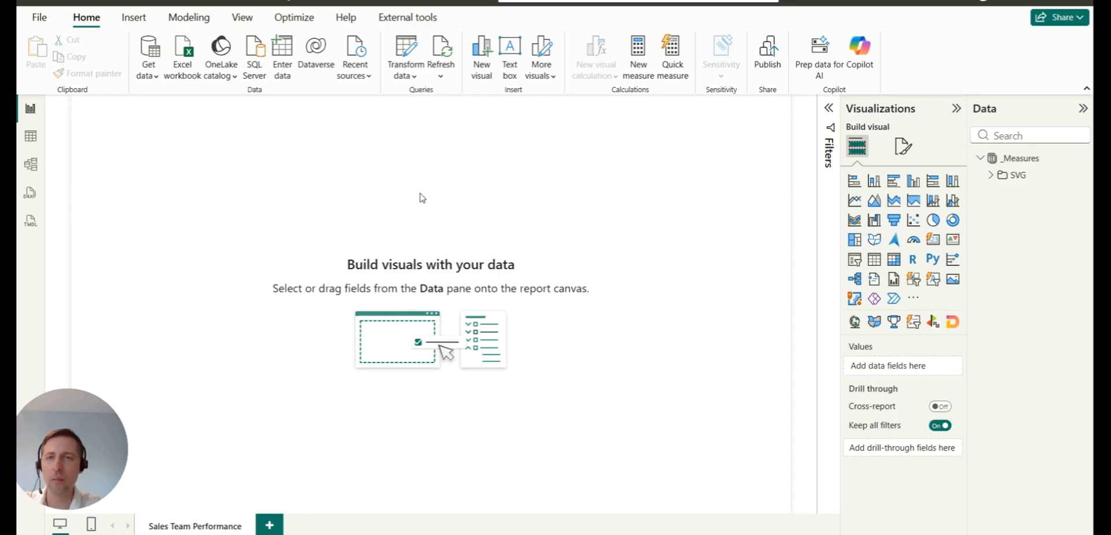
Check the canvas type, width, height and vertical alignment in the blank report page's formatting settings.
left_click(914, 141)
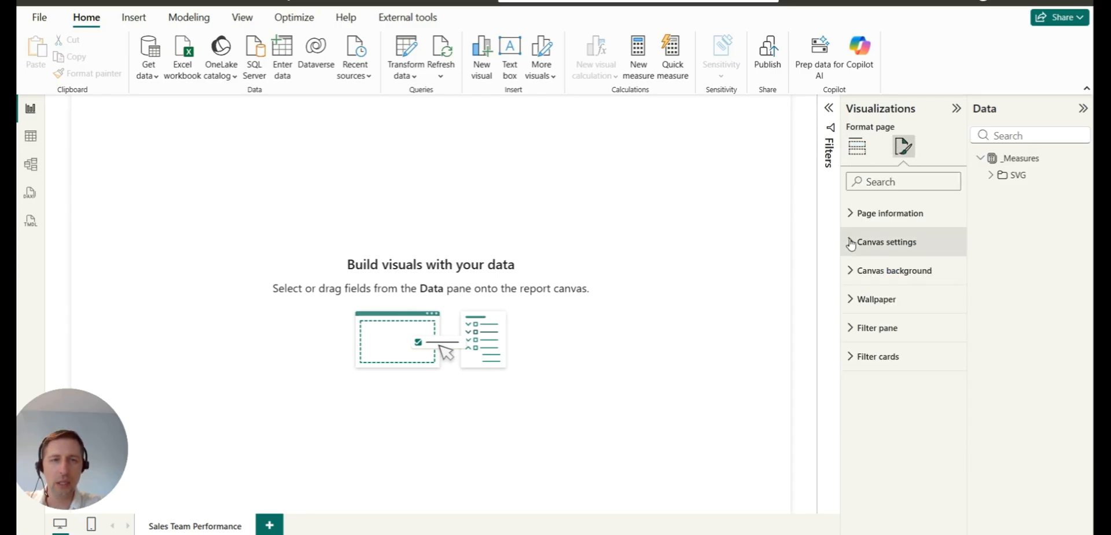
left_click(883, 242)
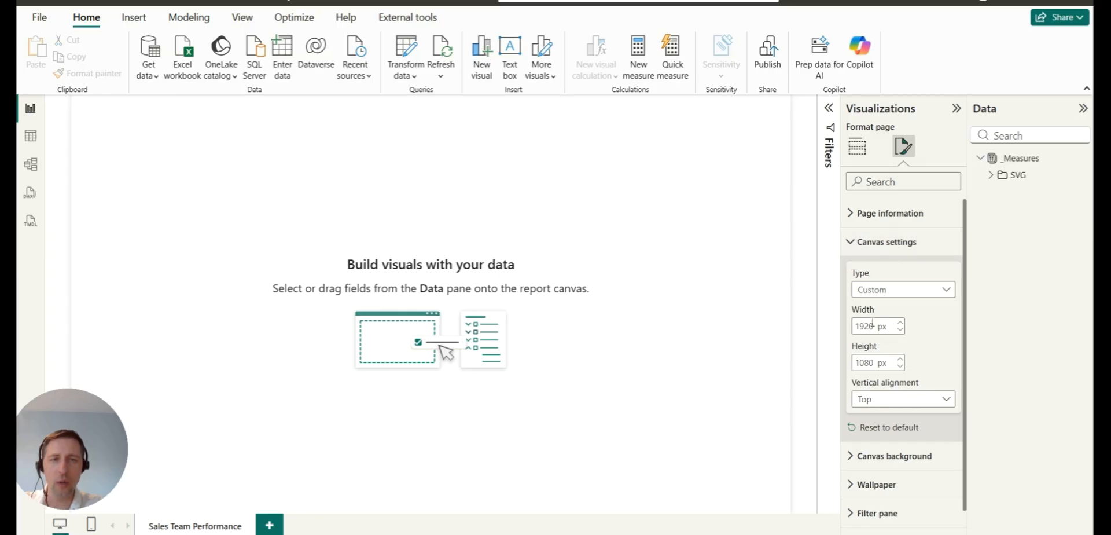
left_click(886, 242)
Inspect the measures stored in the SVG folder of the _Measures table, then collapse the folder.
left_click(982, 160)
left_click(982, 160)
left_click(991, 174)
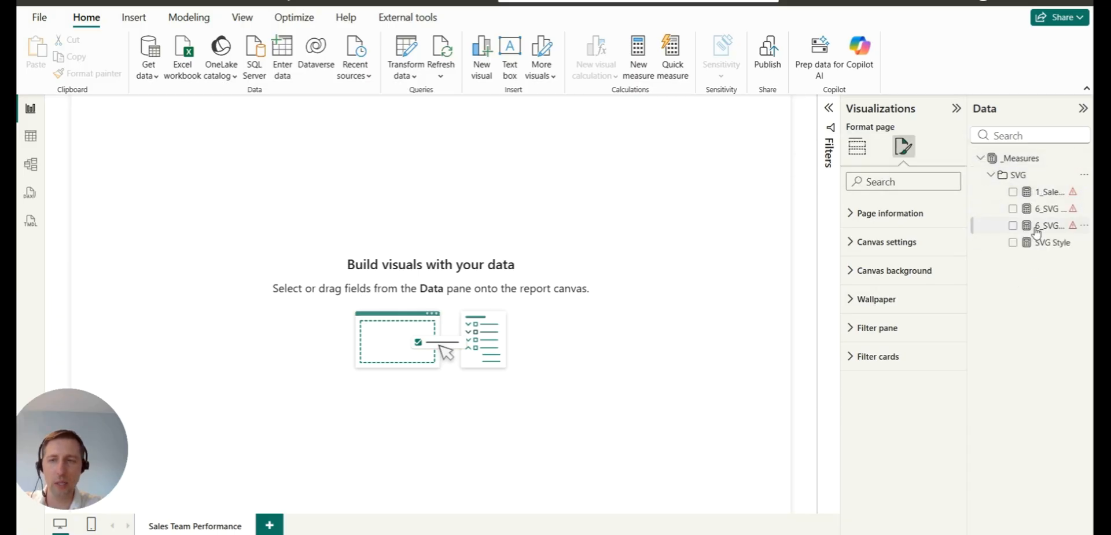
left_click(991, 175)
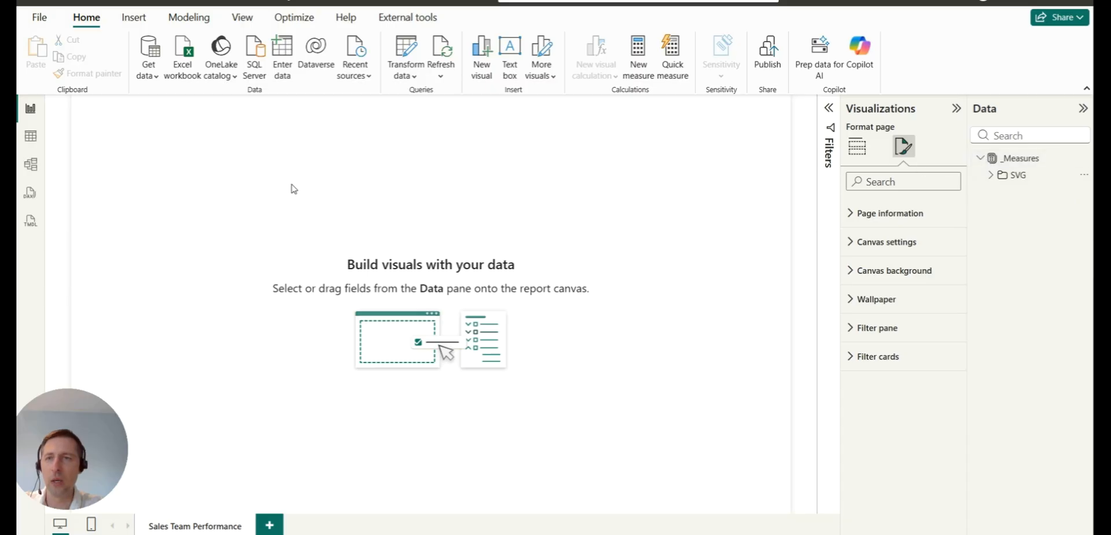
Import Data Sales.csv through the Text/CSV connector and load it into the report.
left_click(146, 63)
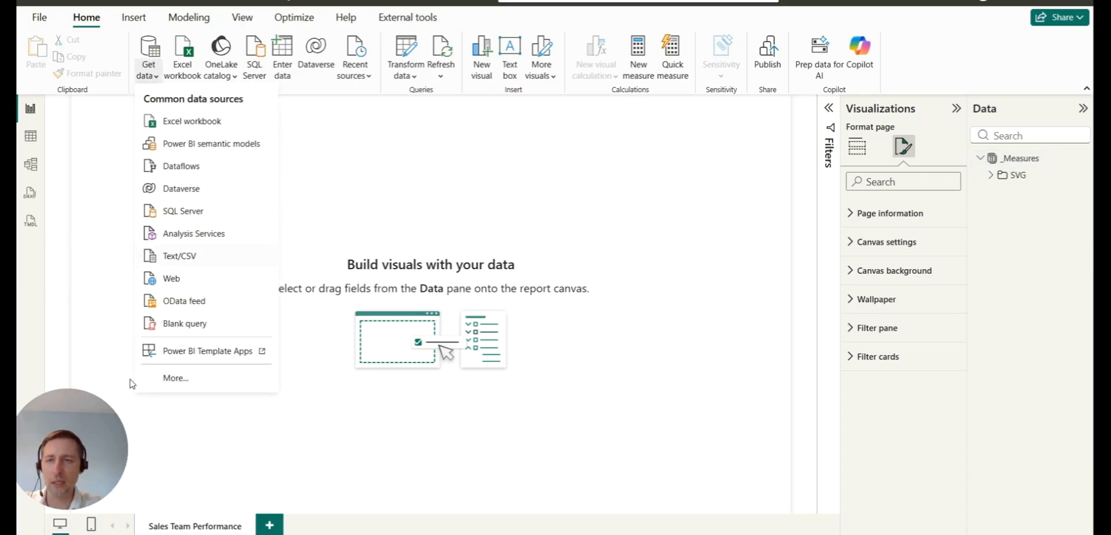
left_click(184, 379)
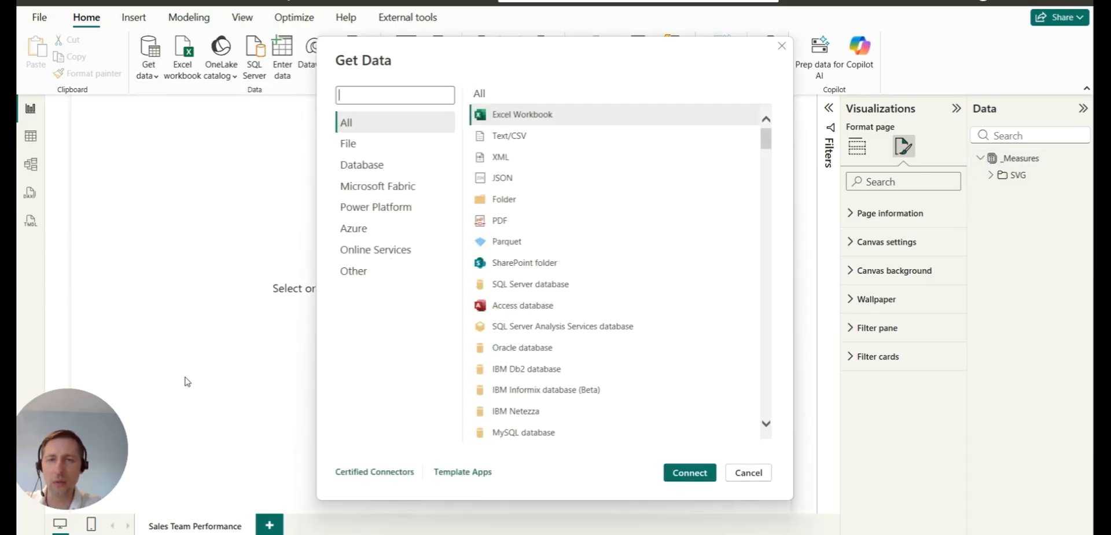
double_click(523, 137)
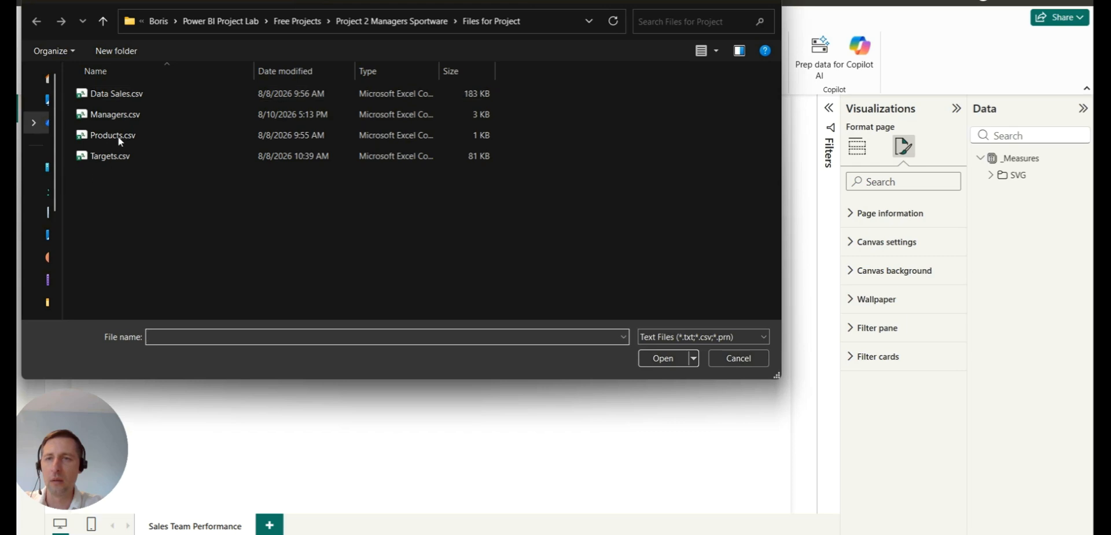
double_click(117, 97)
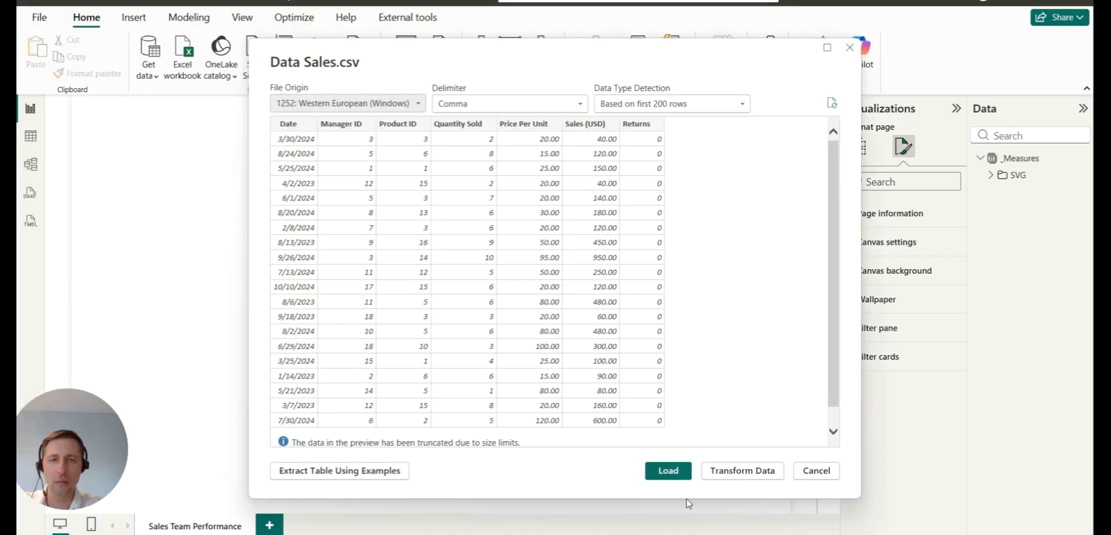
left_click(667, 470)
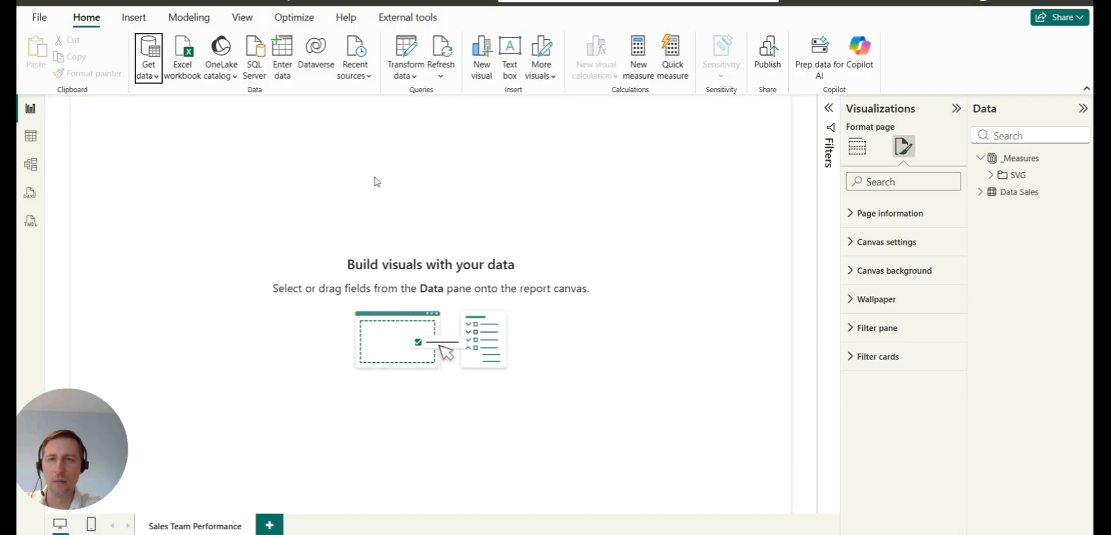
Import Managers.csv through the Text/CSV connector and load it into the report.
left_click(148, 74)
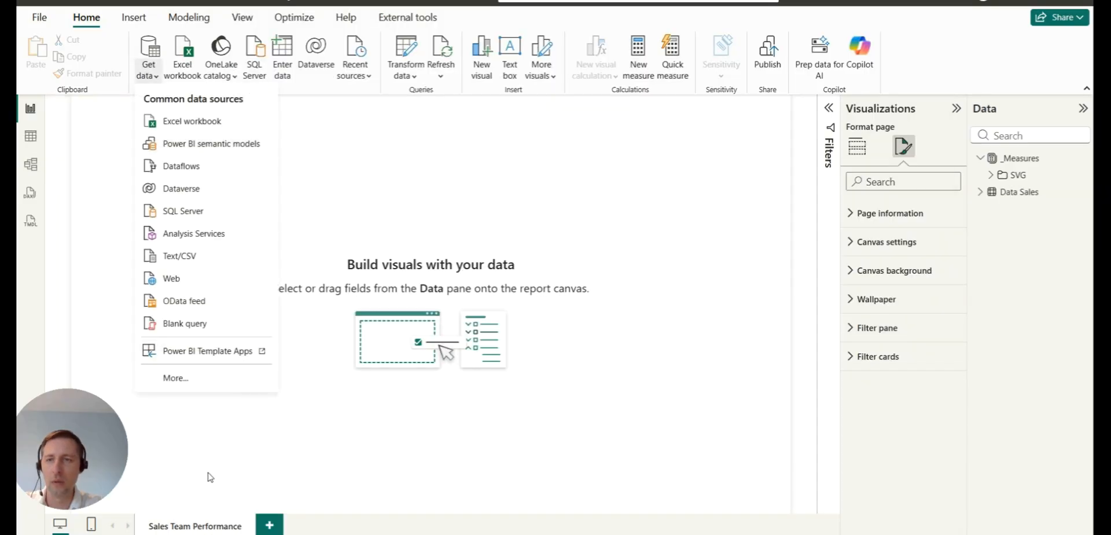
left_click(185, 377)
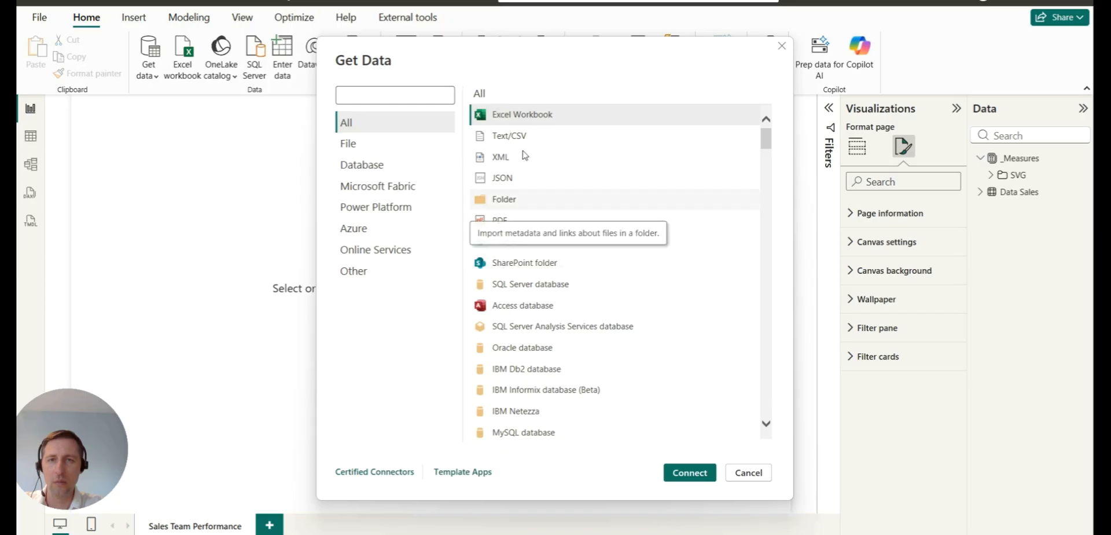
double_click(525, 140)
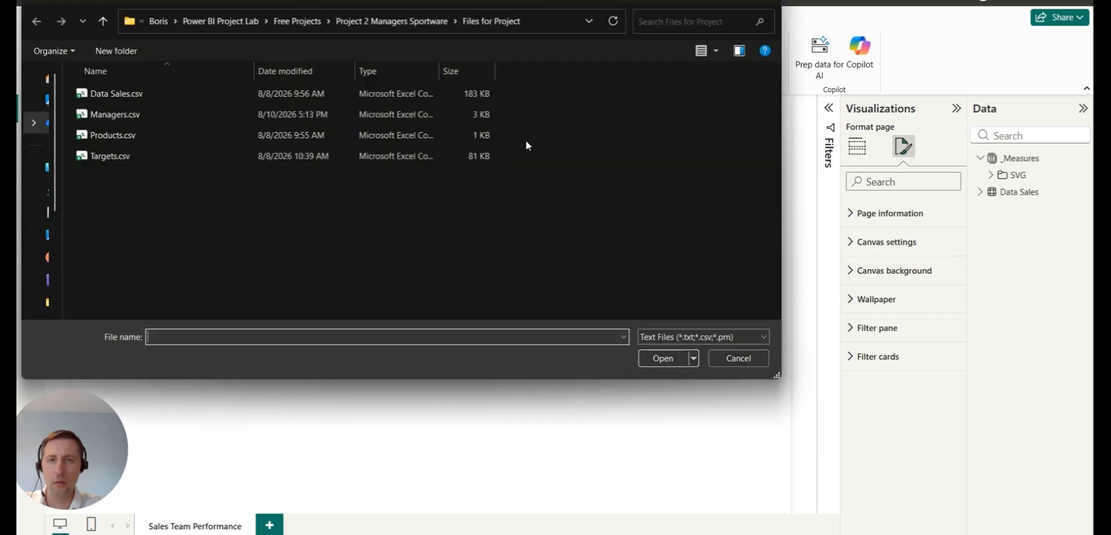
double_click(133, 115)
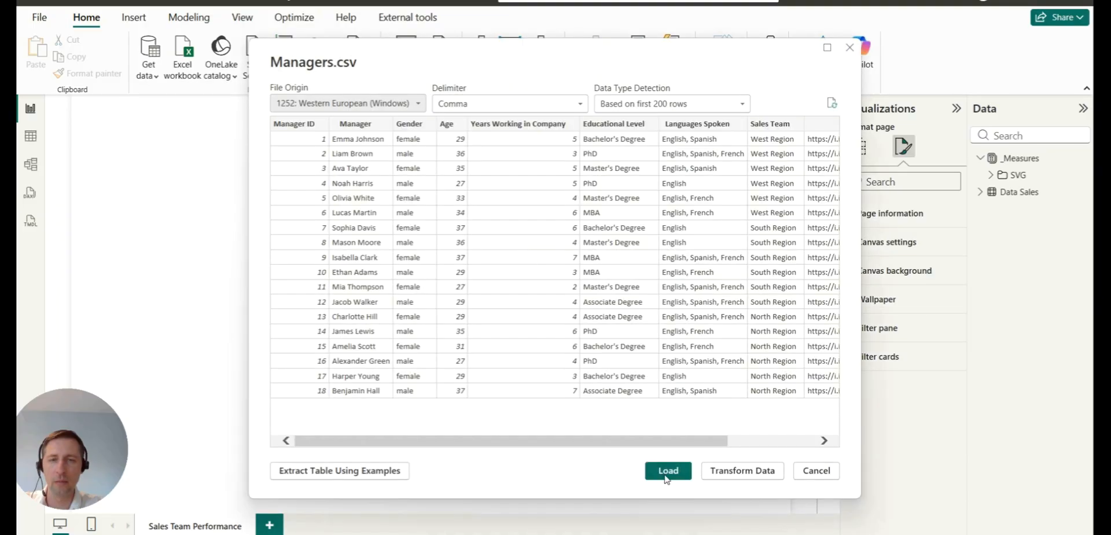
left_click(667, 472)
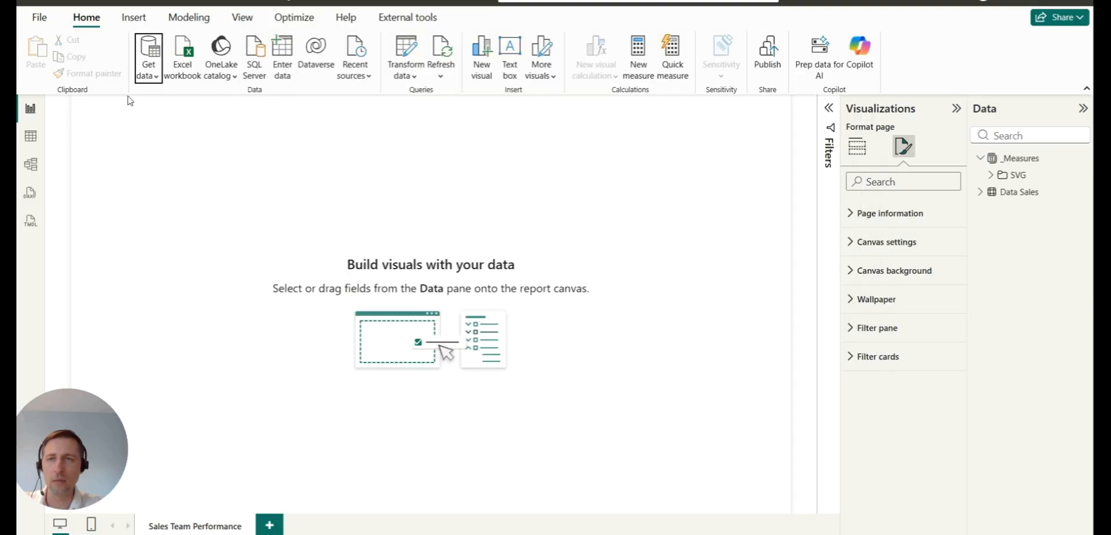
Import Products.csv through the Text/CSV connector and load it into the report.
left_click(152, 72)
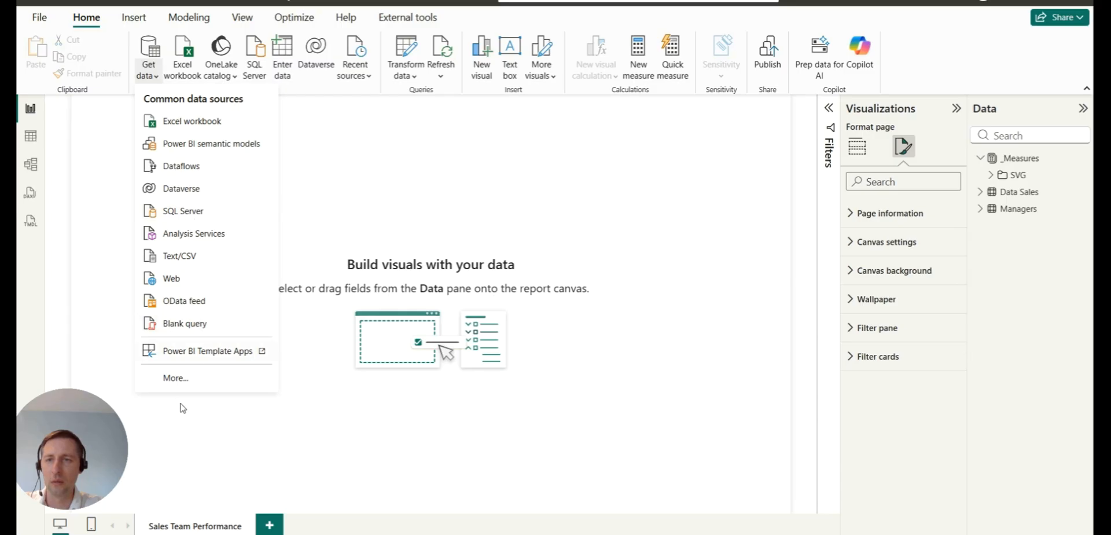
left_click(181, 382)
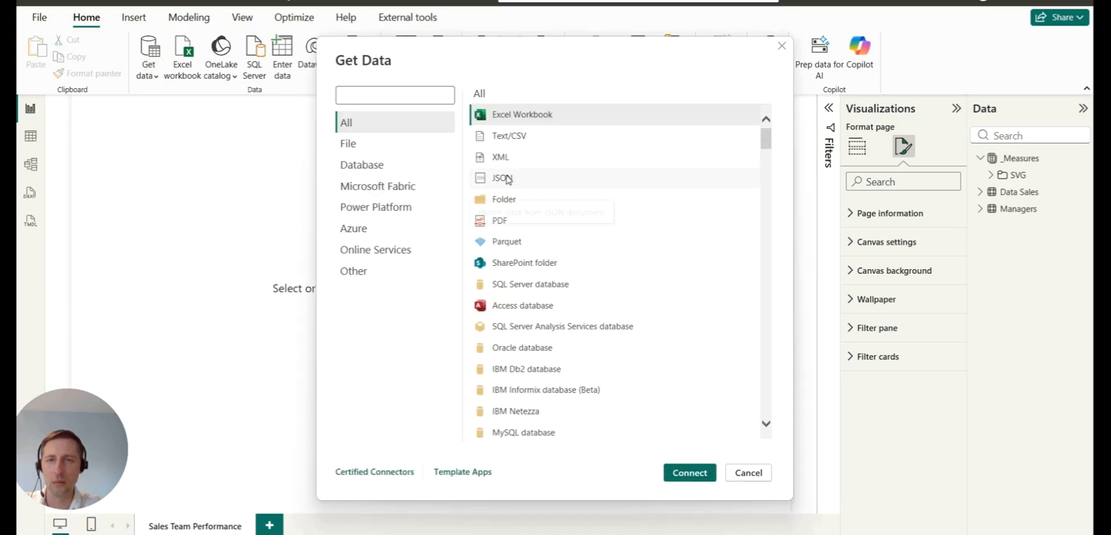
double_click(507, 137)
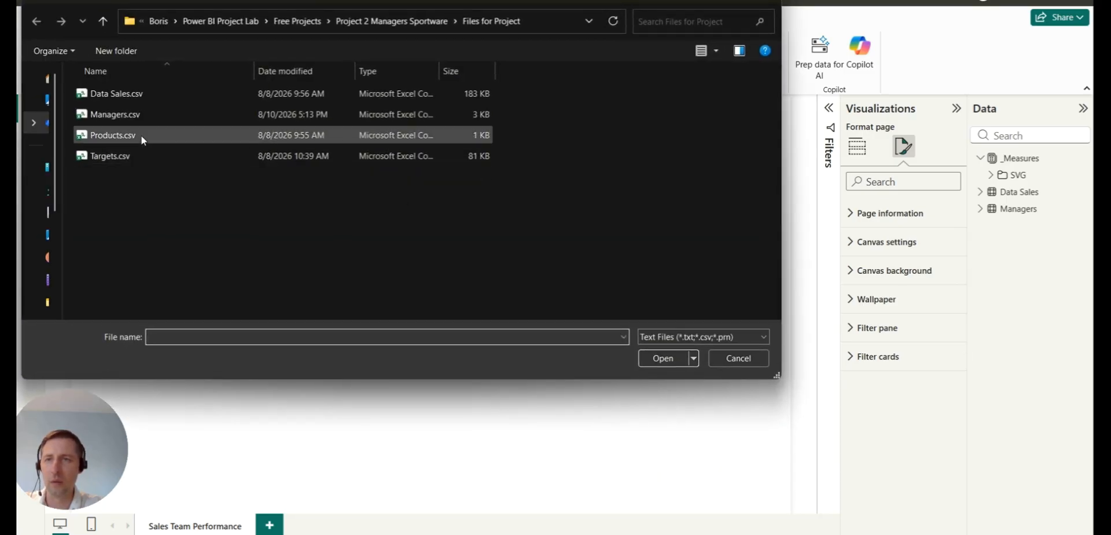
double_click(141, 136)
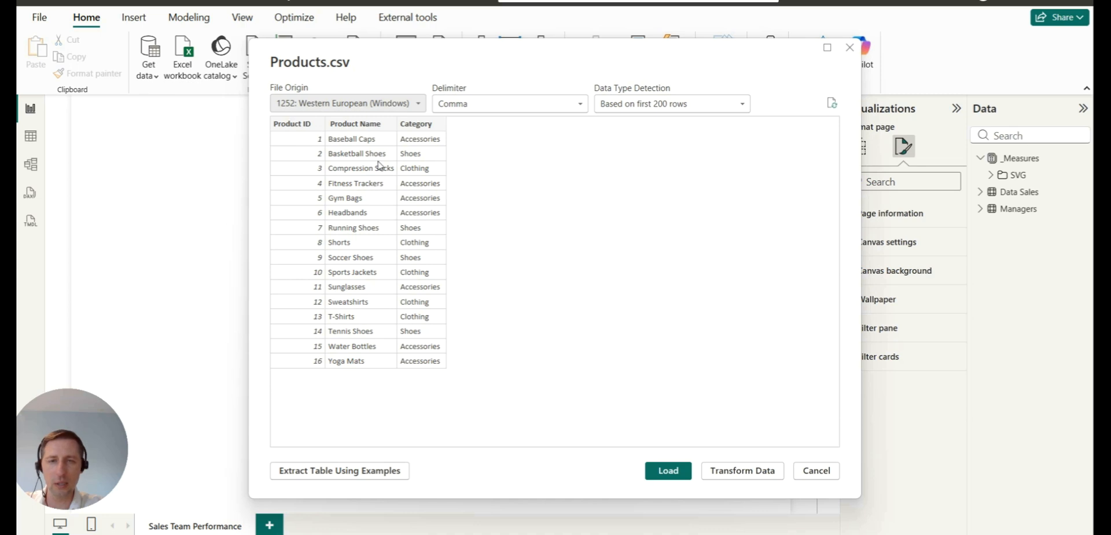
left_click(667, 469)
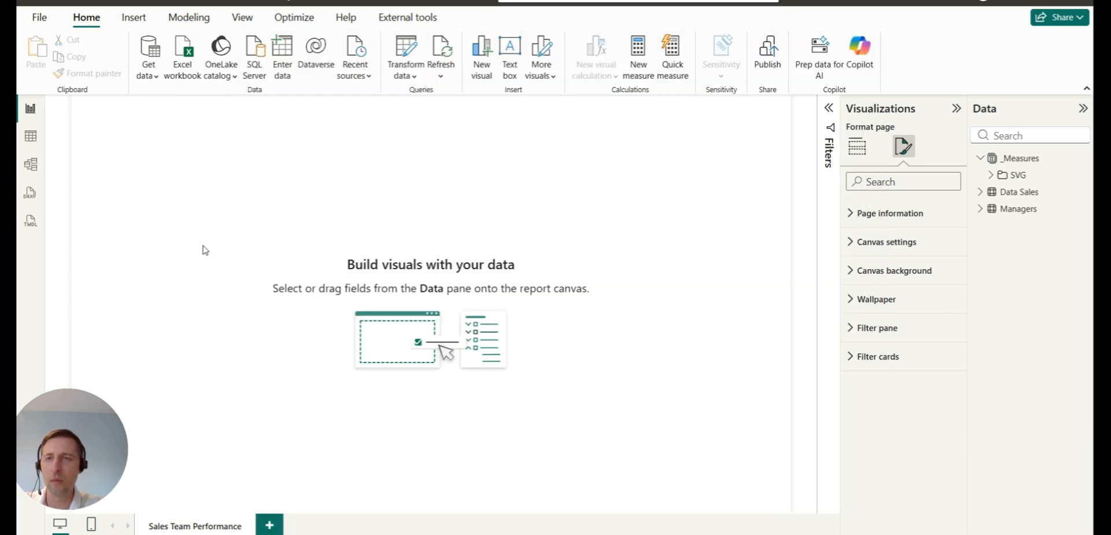
Import Targets.csv through the Text/CSV connector and load it into the report.
left_click(152, 78)
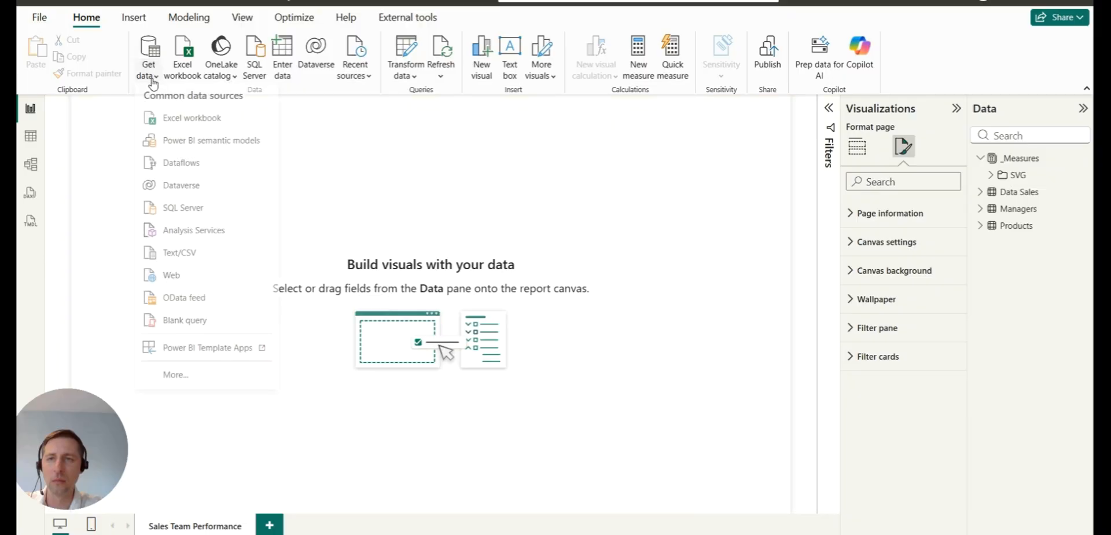
left_click(200, 377)
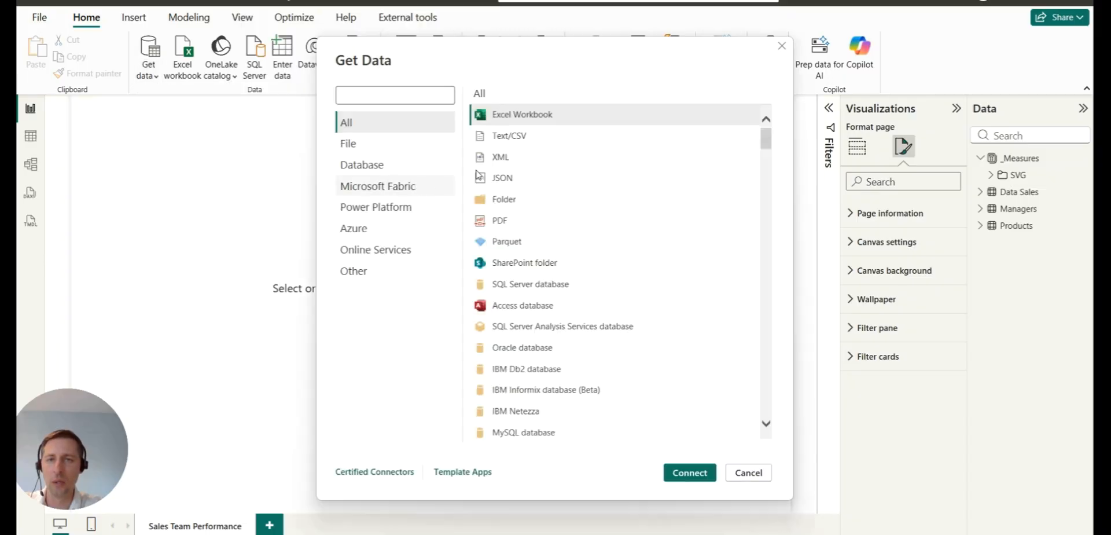
double_click(519, 137)
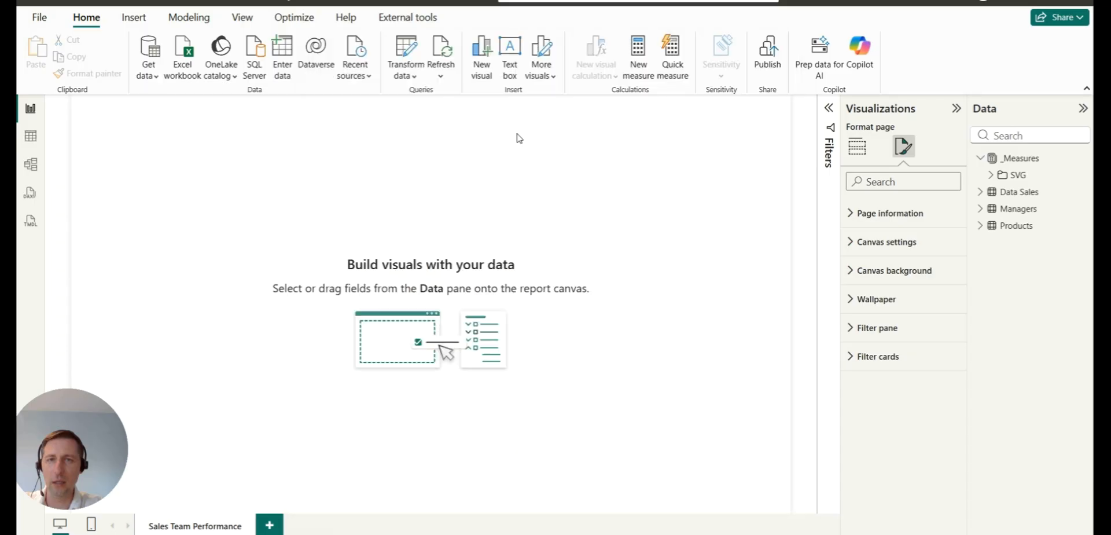
double_click(115, 157)
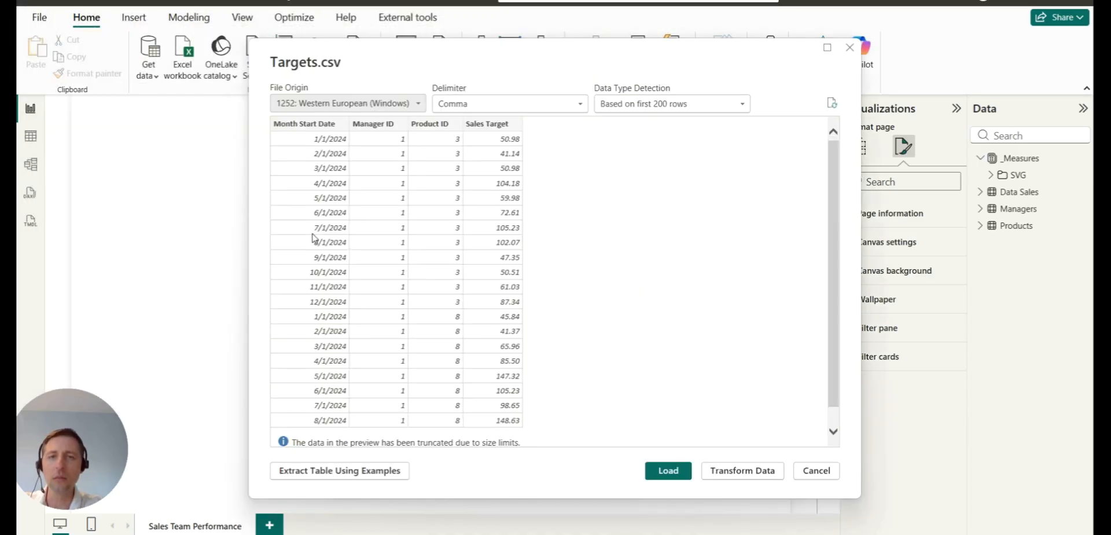
left_click(669, 473)
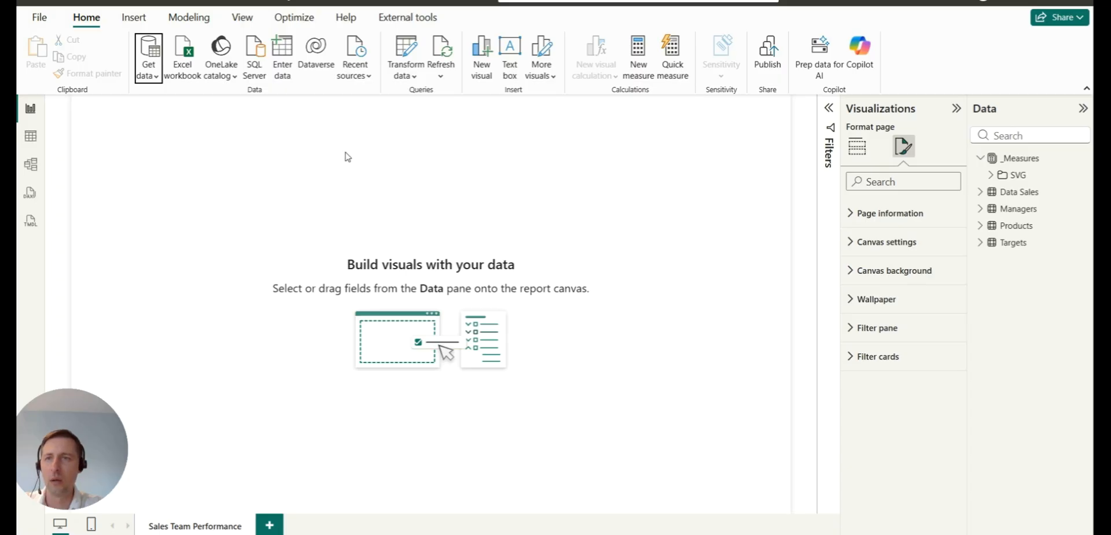
Open the Power Query Editor and review the columns and data types of the Data Sales, Managers, Products and Targets queries.
left_click(409, 60)
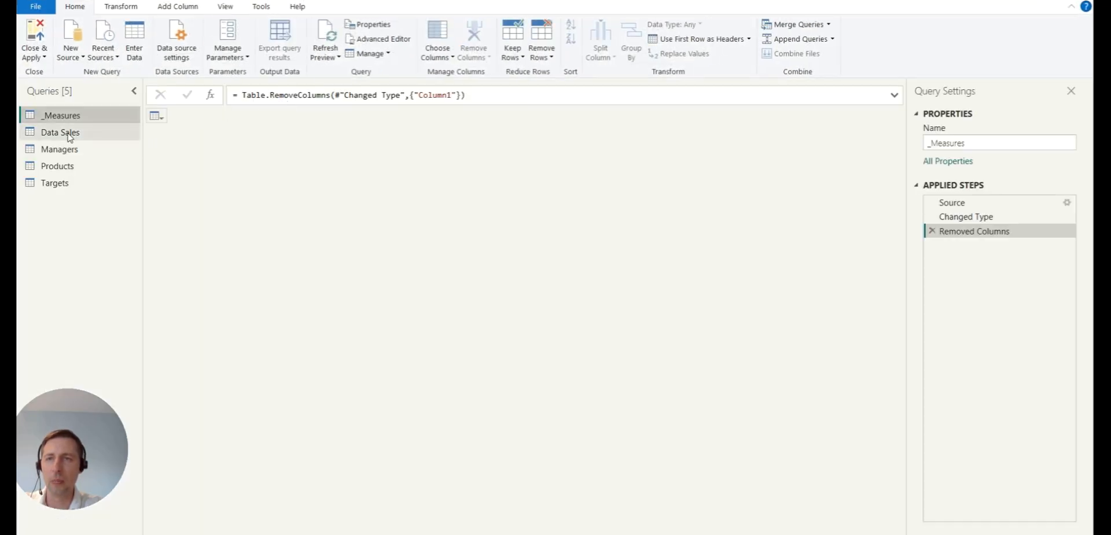
left_click(68, 135)
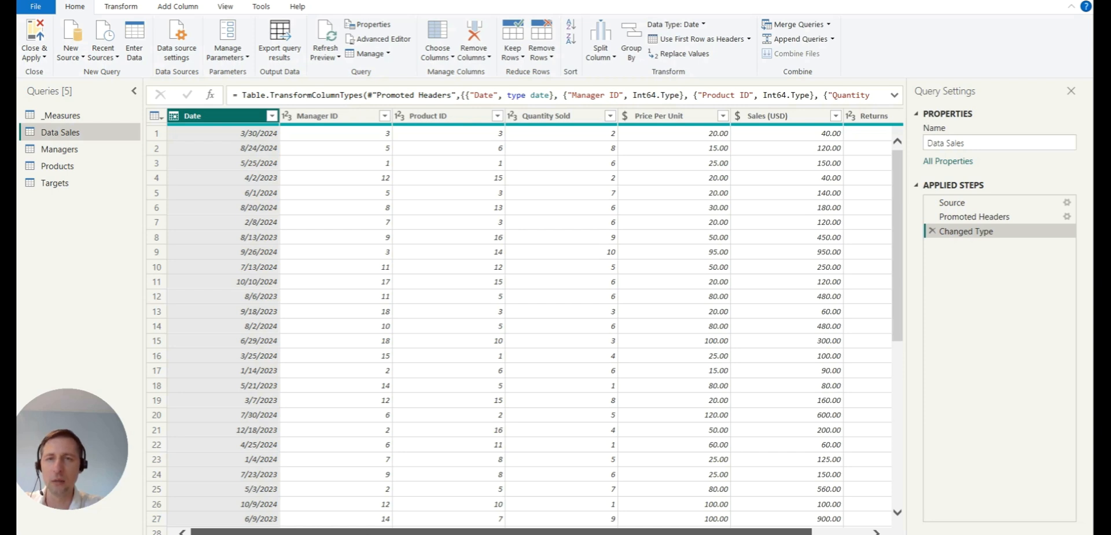
scroll(528, 321, "right", 3)
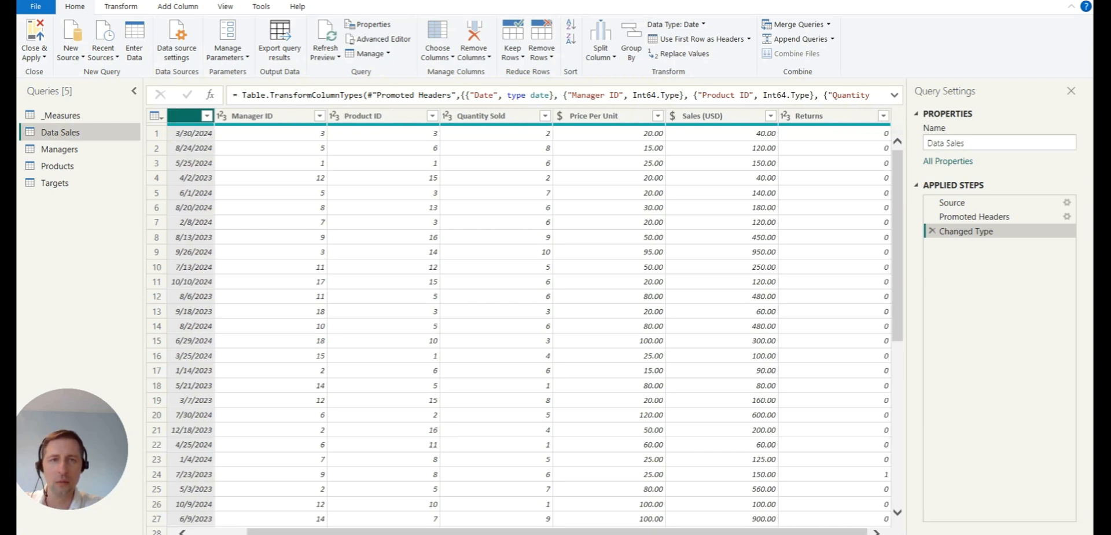
left_click(74, 152)
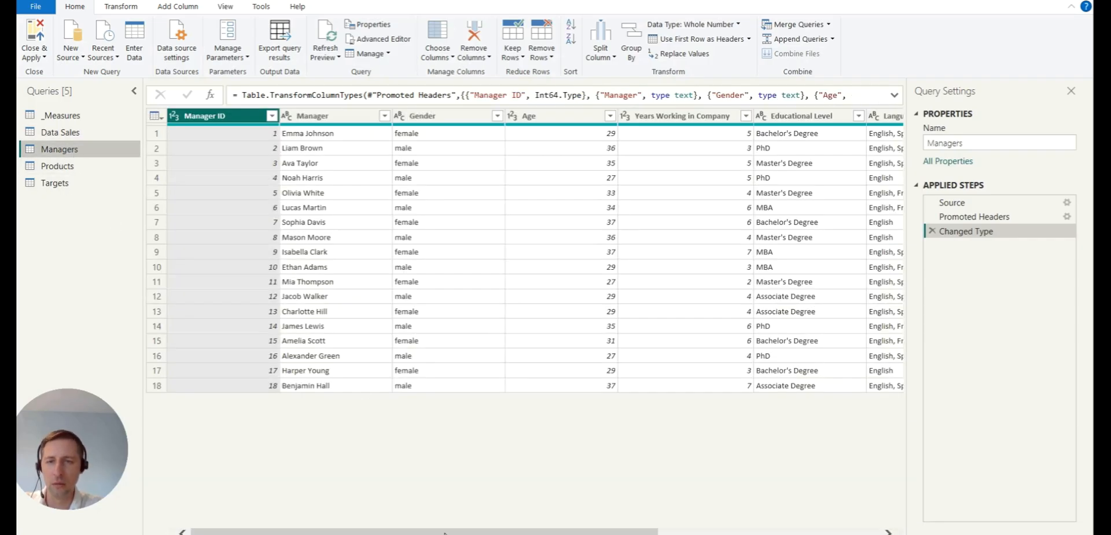
scroll(444, 532, "right", 6)
scroll(444, 531, "right", 10)
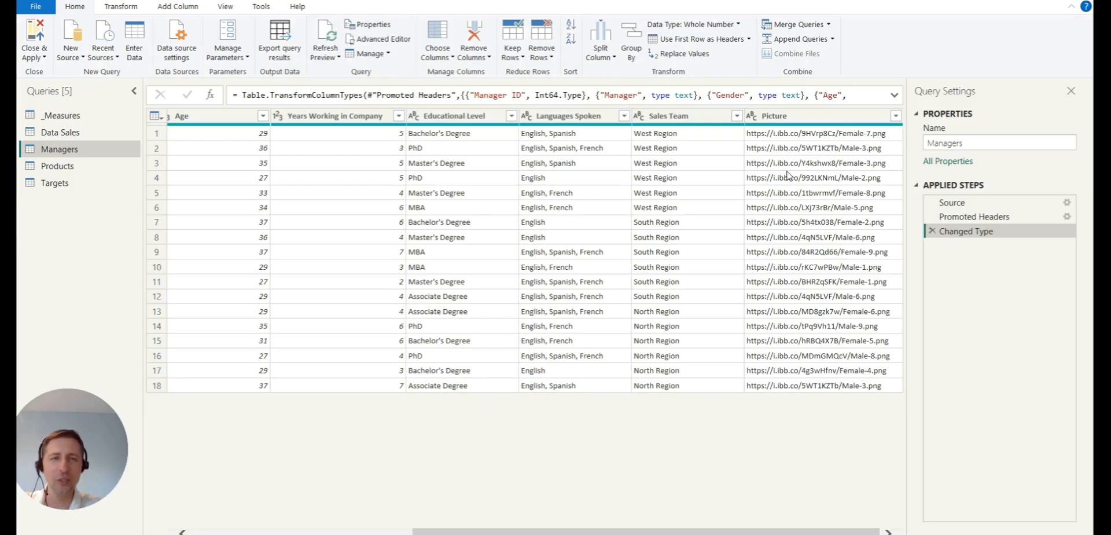
left_click(68, 168)
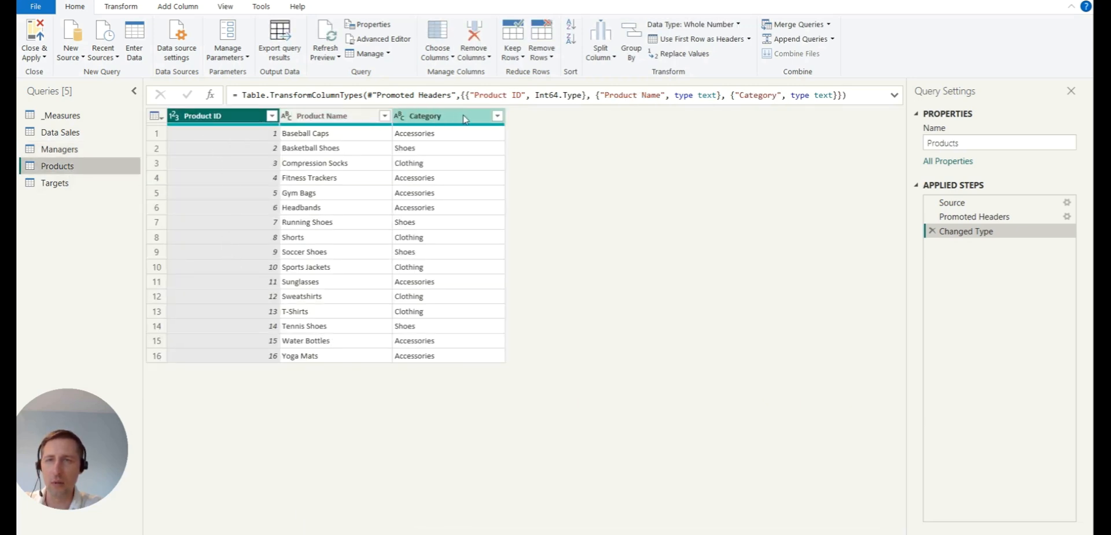
left_click(79, 184)
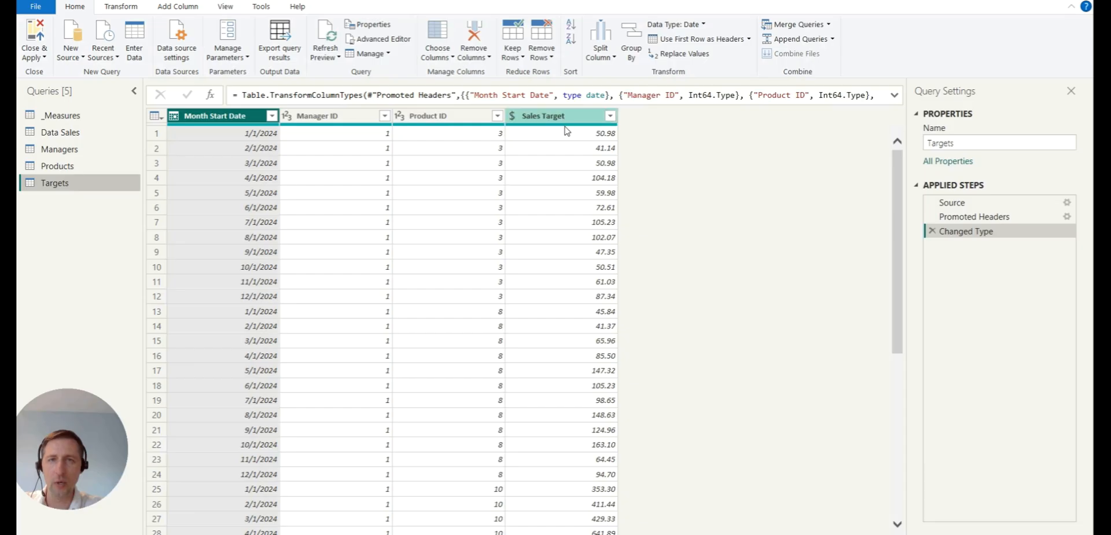
left_click(140, 212)
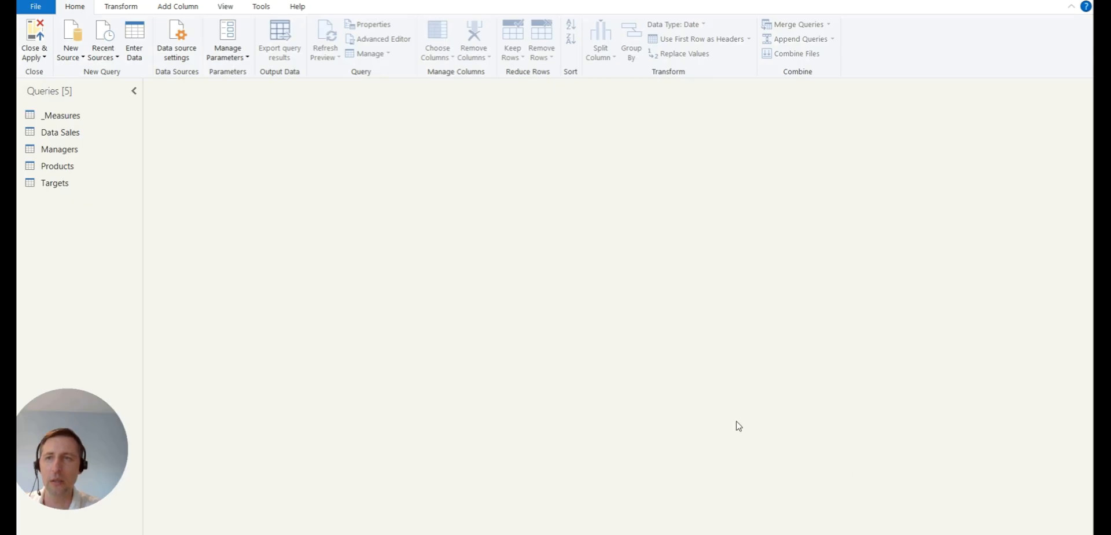
Create an empty manually entered table named "Date Tabel" in the Power Query Editor.
left_click(137, 42)
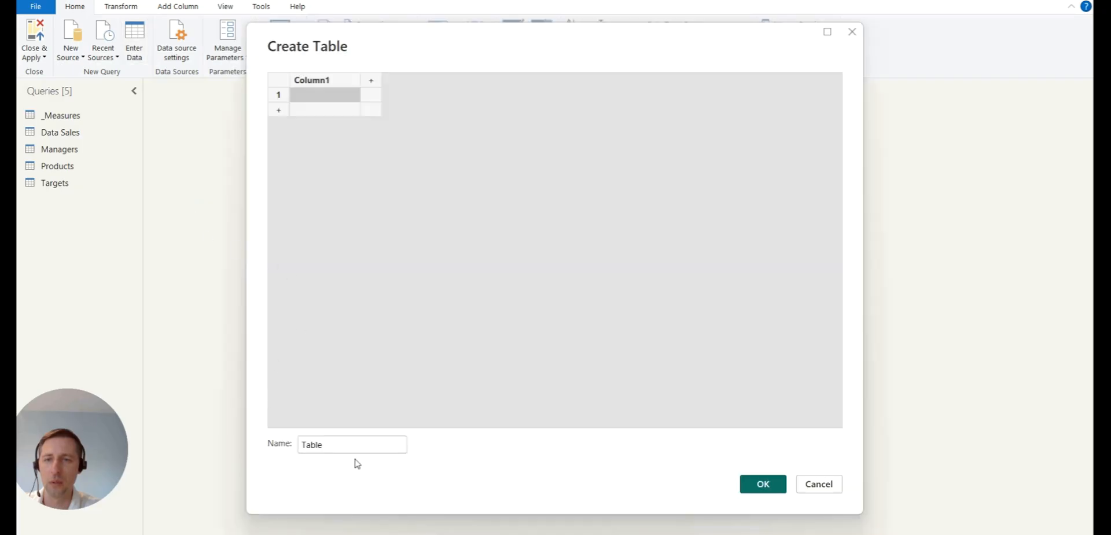
double_click(352, 445)
type("Data")
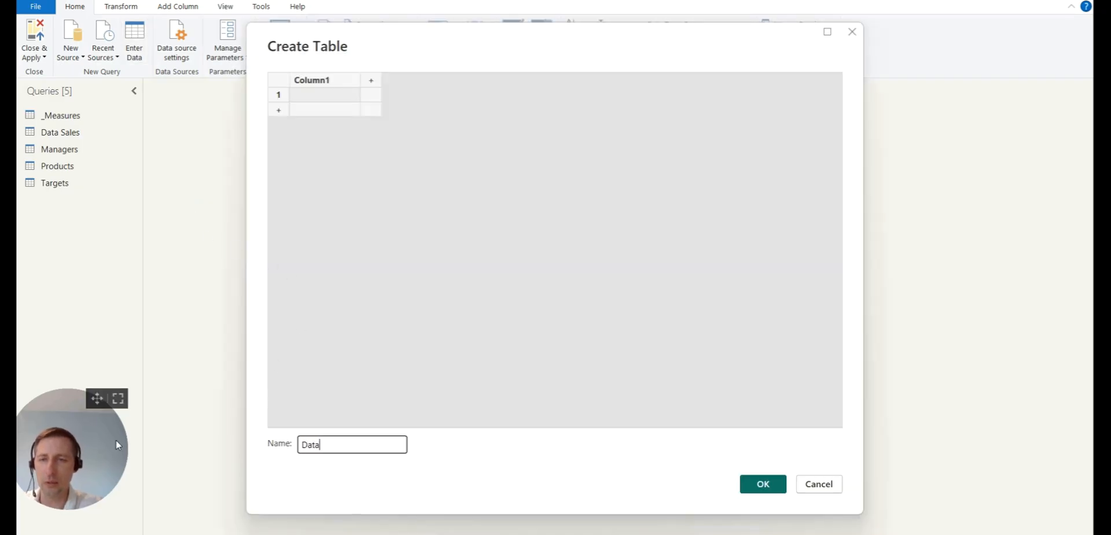
key("BackSpace")
type("e Ta")
type("ble")
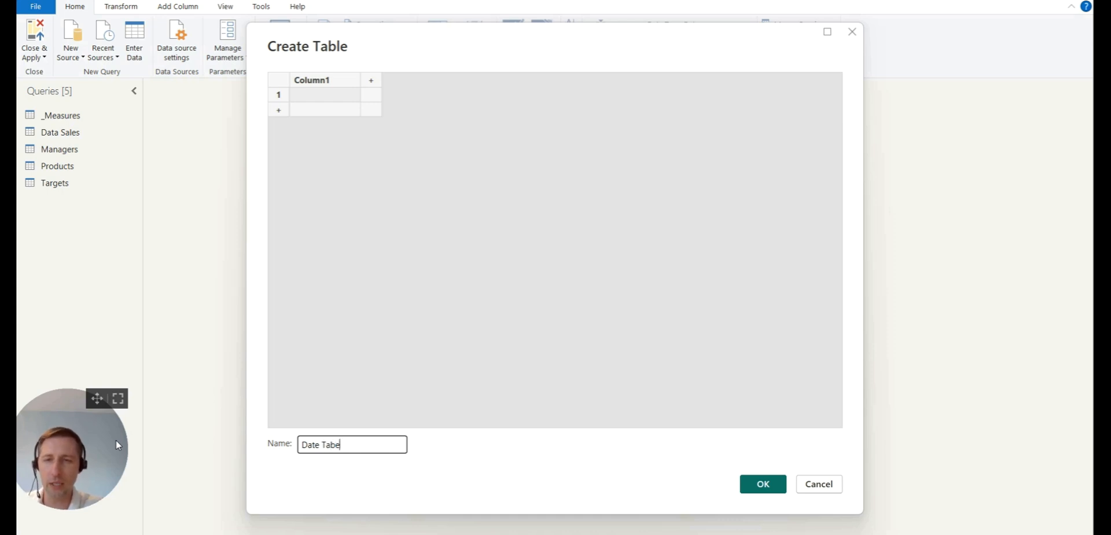
type("l")
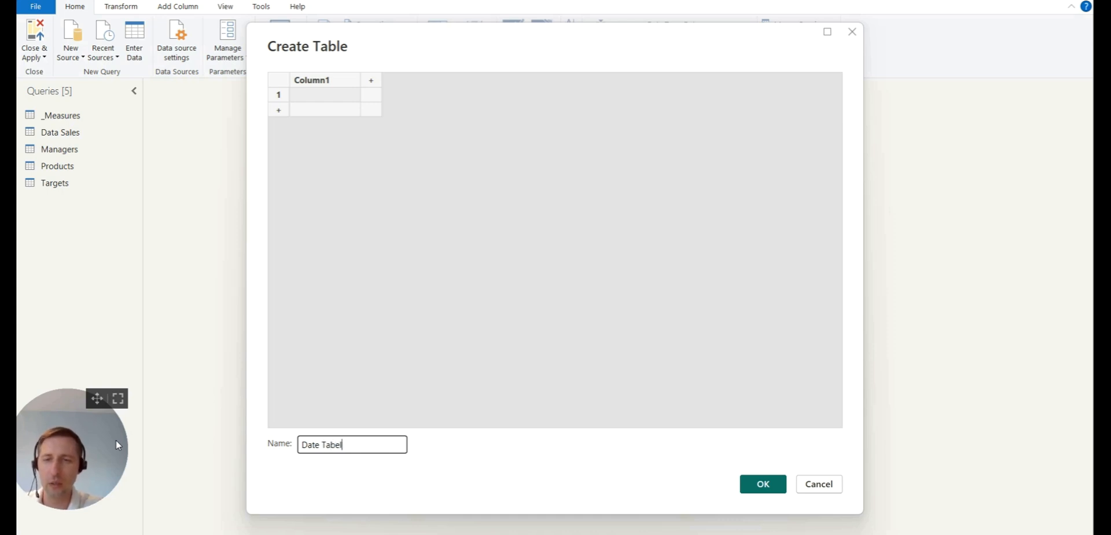
left_click(763, 485)
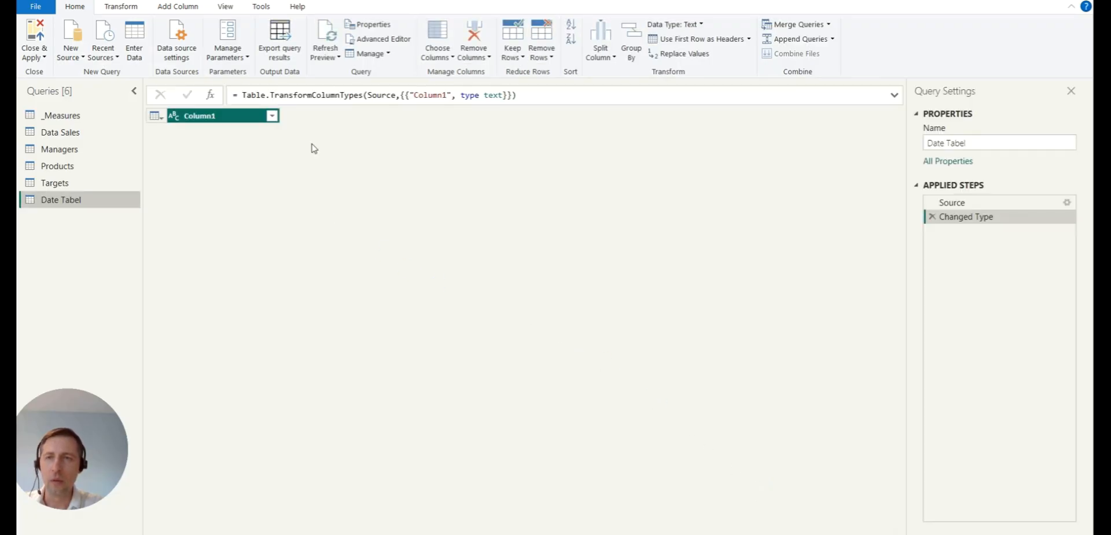
Clear all the default M code of the Date Tabel query in the Advanced Editor.
left_click(374, 39)
left_click_drag(323, 161, 115, 87)
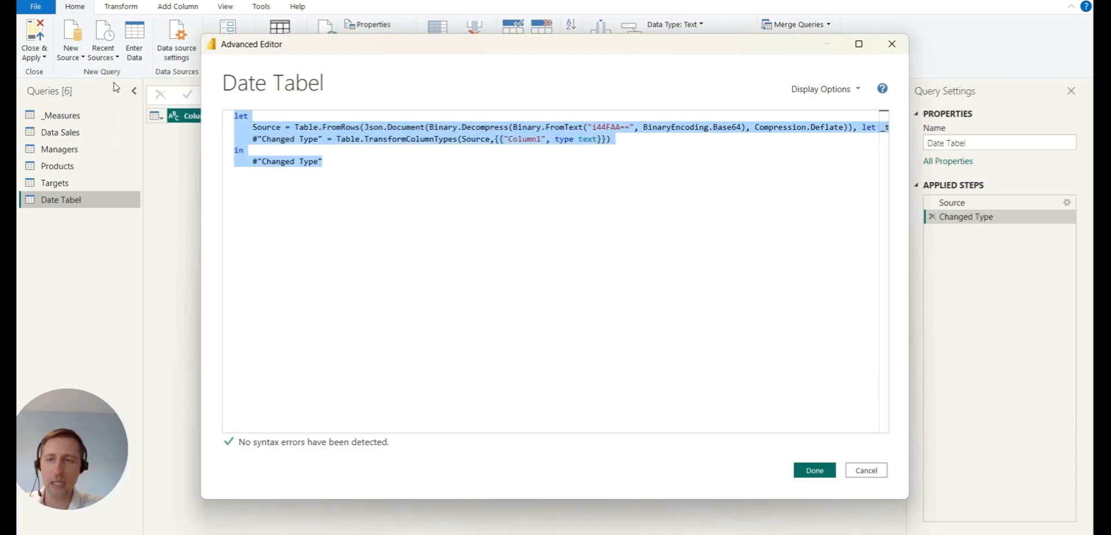
key("Delete")
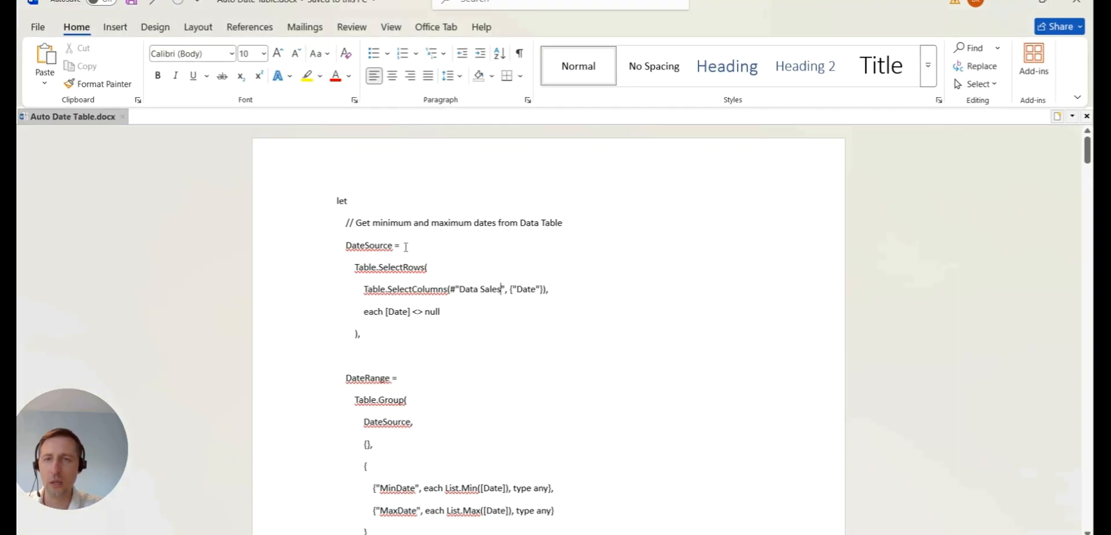
Switch to Word, copy the entire M script from Auto Date Table.docx, and return to the Advanced Editor.
key("ctrl+a")
scroll(405, 247, "down", 20)
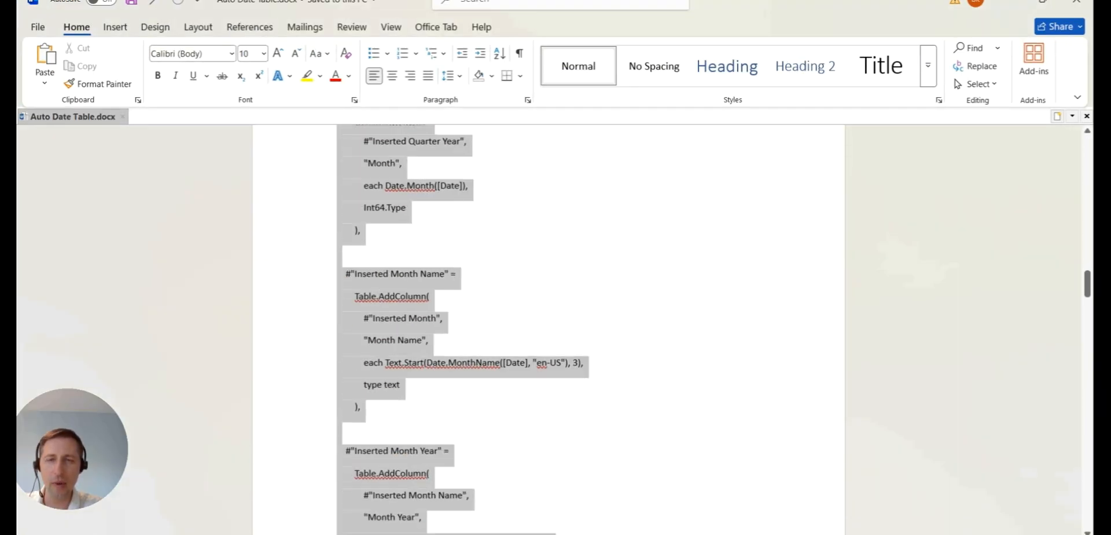
scroll(549, 330, "down", 20)
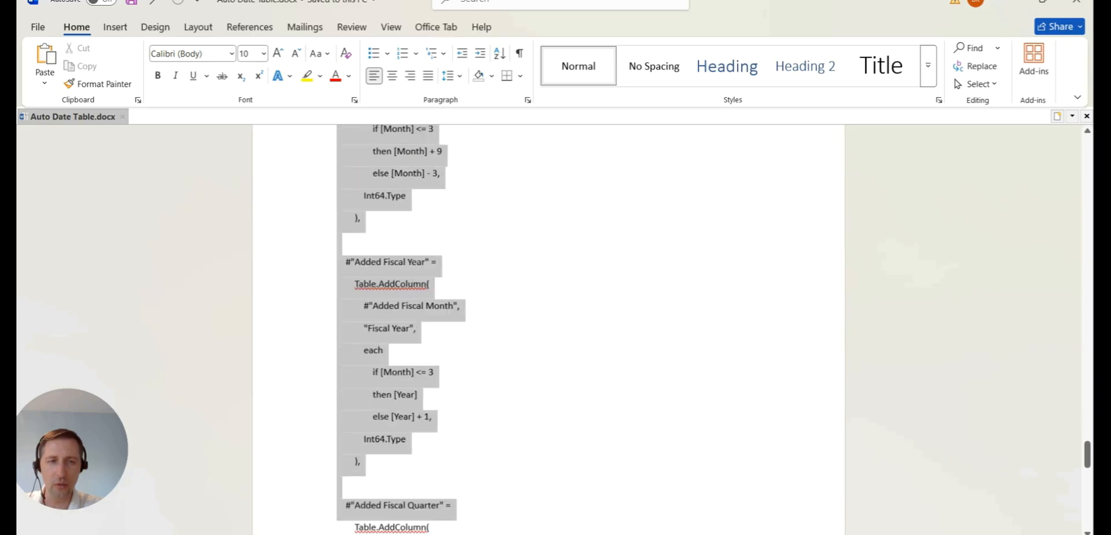
scroll(608, 379, "down", 10)
scroll(541, 263, "up", 5)
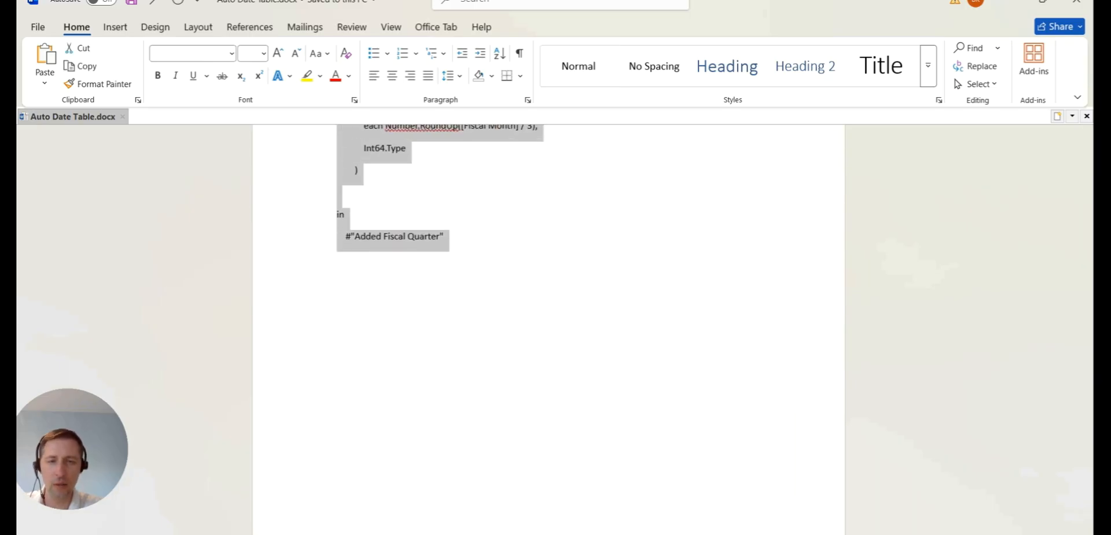
mouse_move(871, 453)
left_click(919, 447)
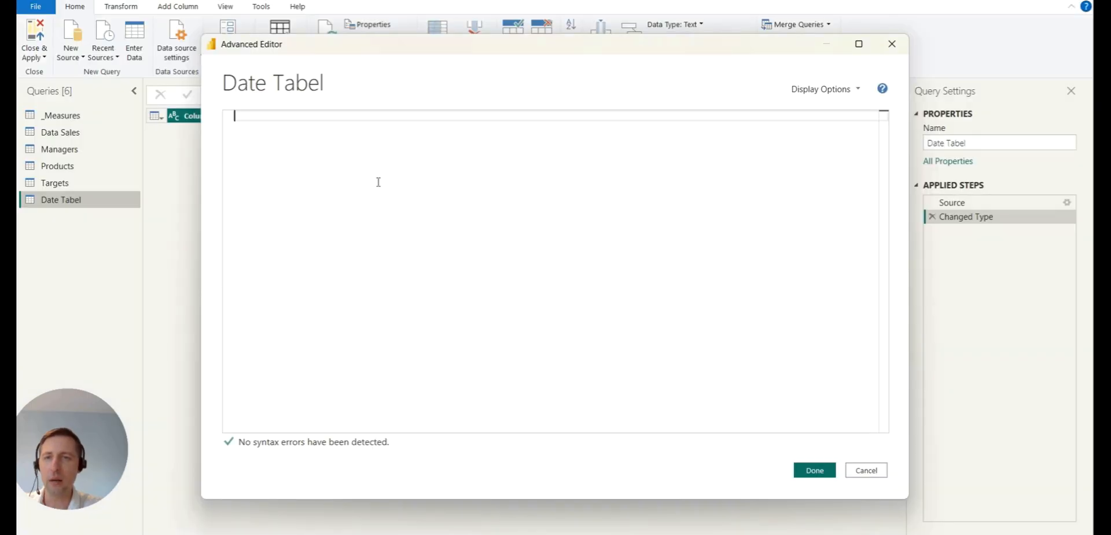
Paste the date table script referencing Data Sales into the Date Tabel query, then close and apply the query changes.
key("ctrl+v")
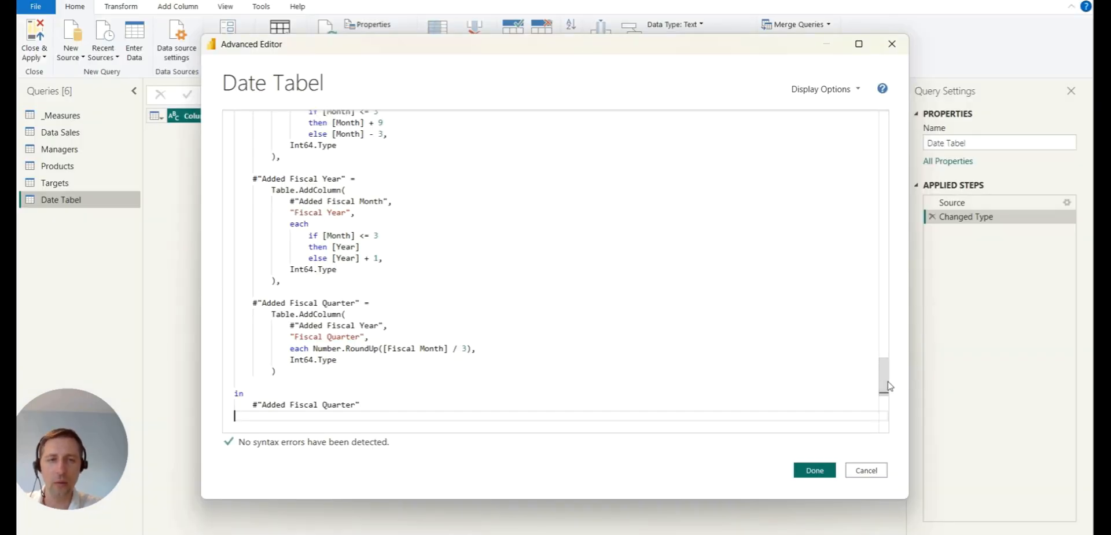
left_click_drag(885, 377, 895, 118)
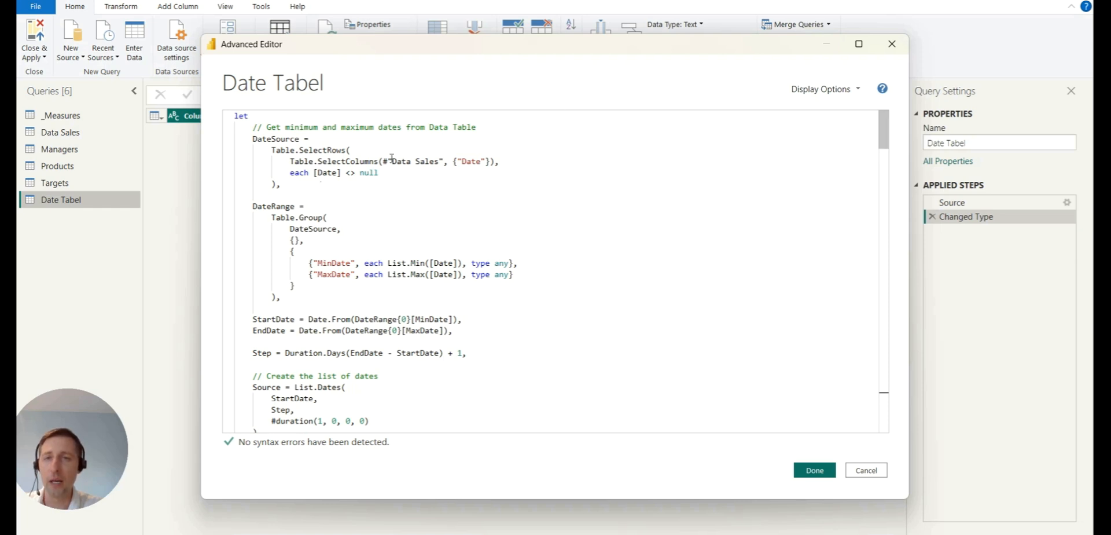
left_click_drag(394, 163, 439, 164)
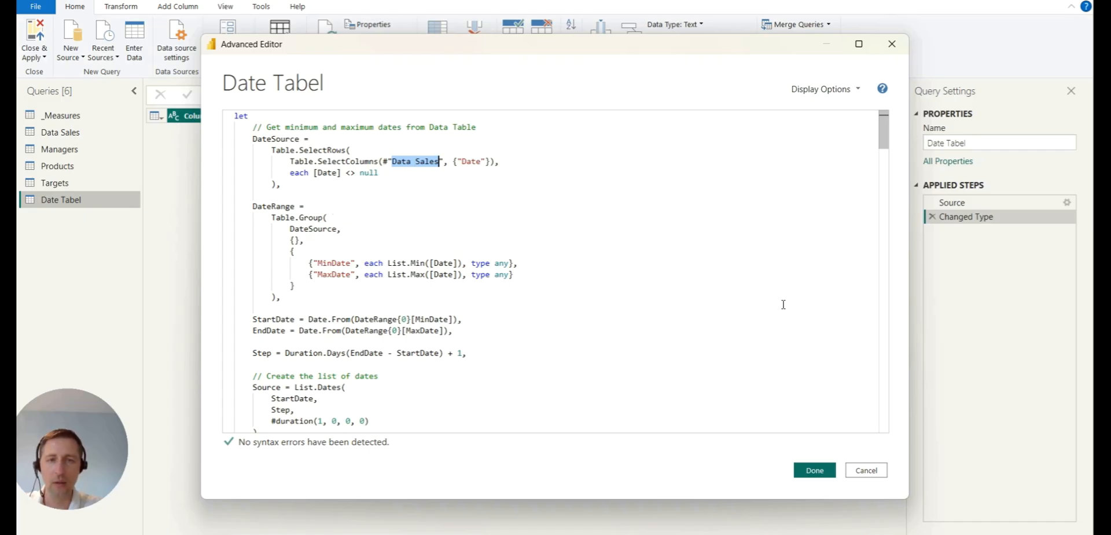
left_click(801, 472)
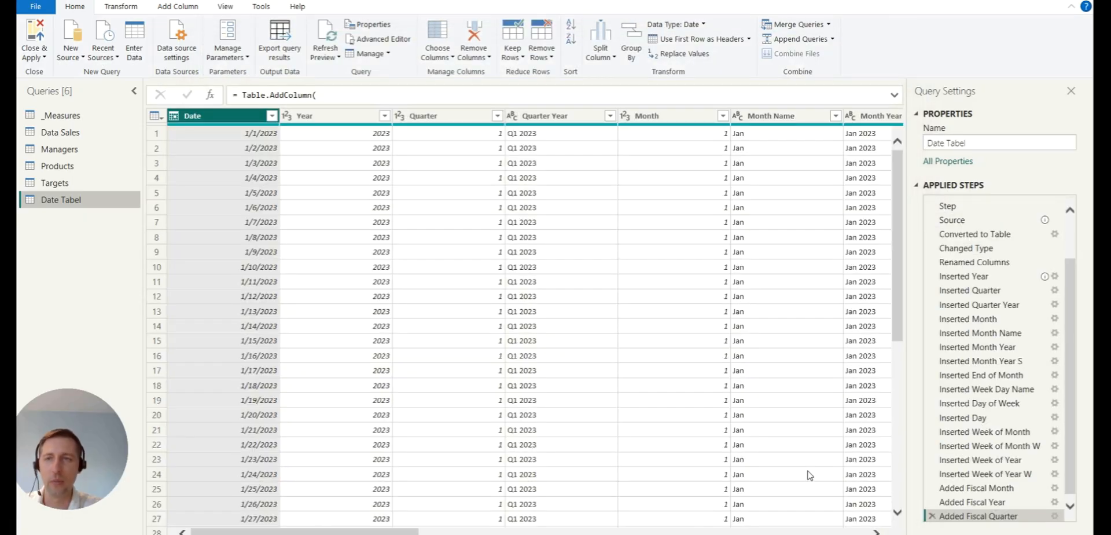
left_click(34, 57)
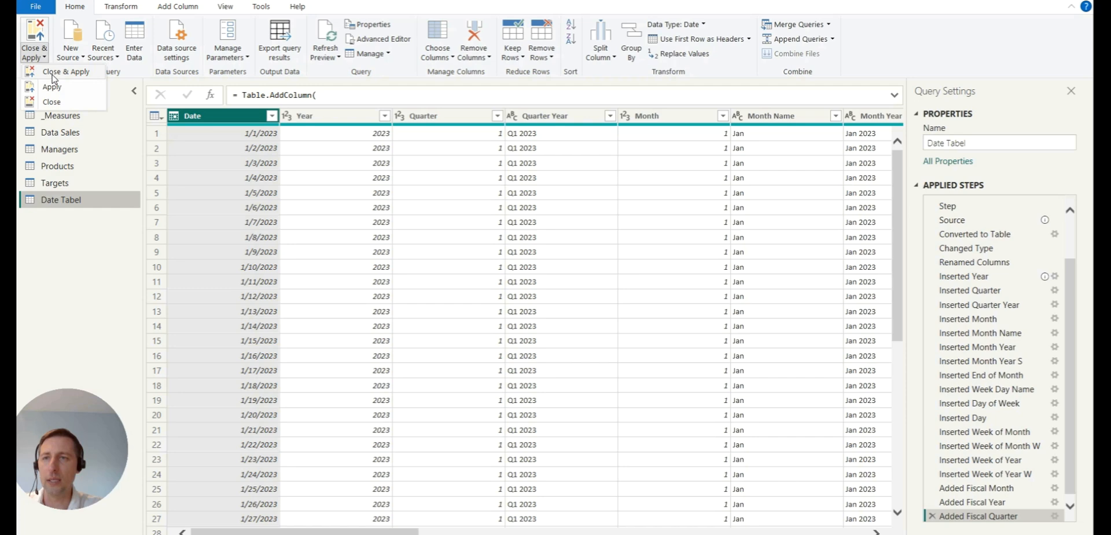
left_click(54, 72)
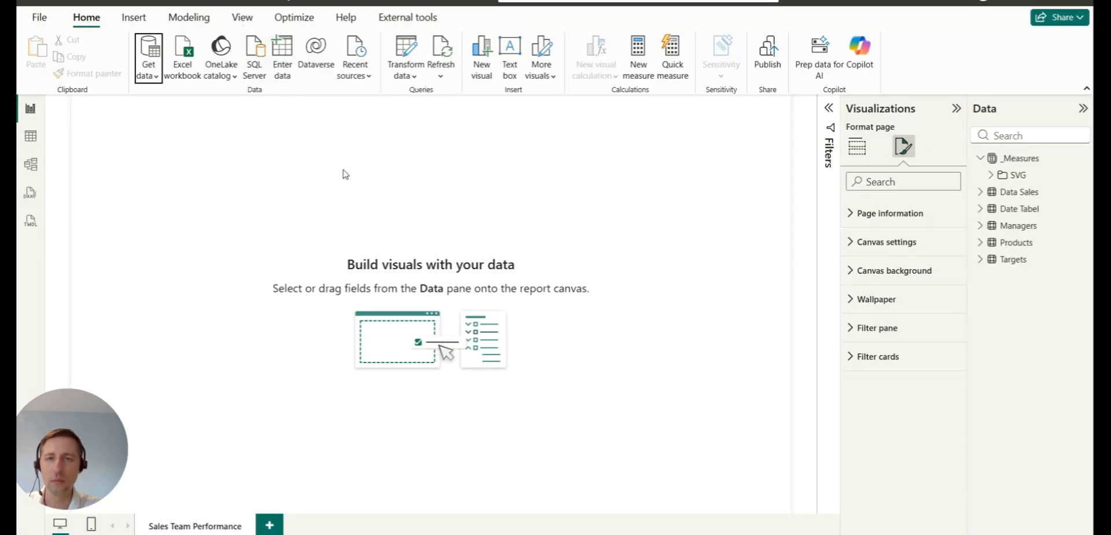
Open the Model view, collapse the relationship properties, and move the Data Sales and Targets tables away from Date Tabel.
left_click(29, 166)
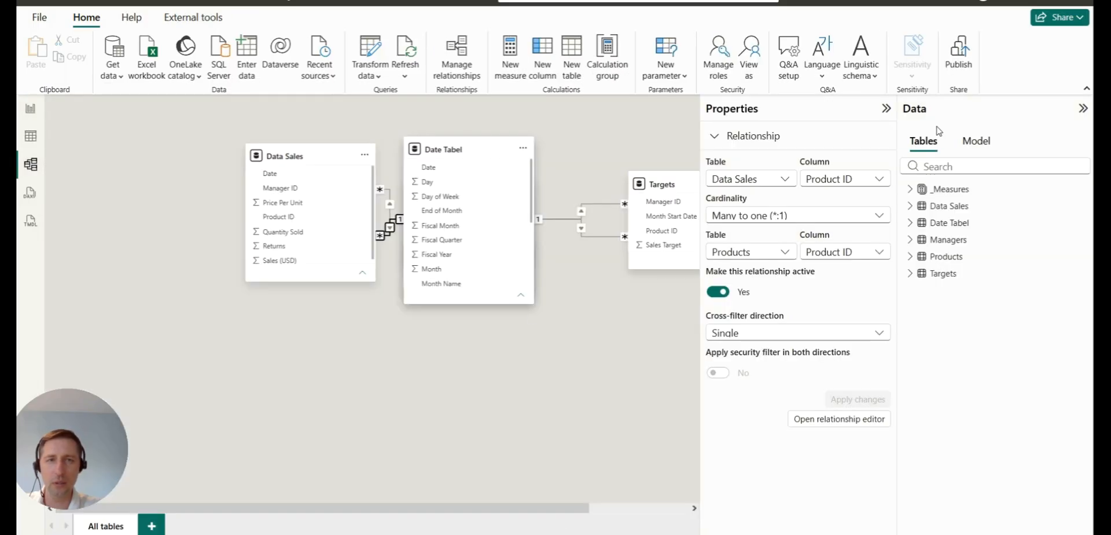
left_click(886, 110)
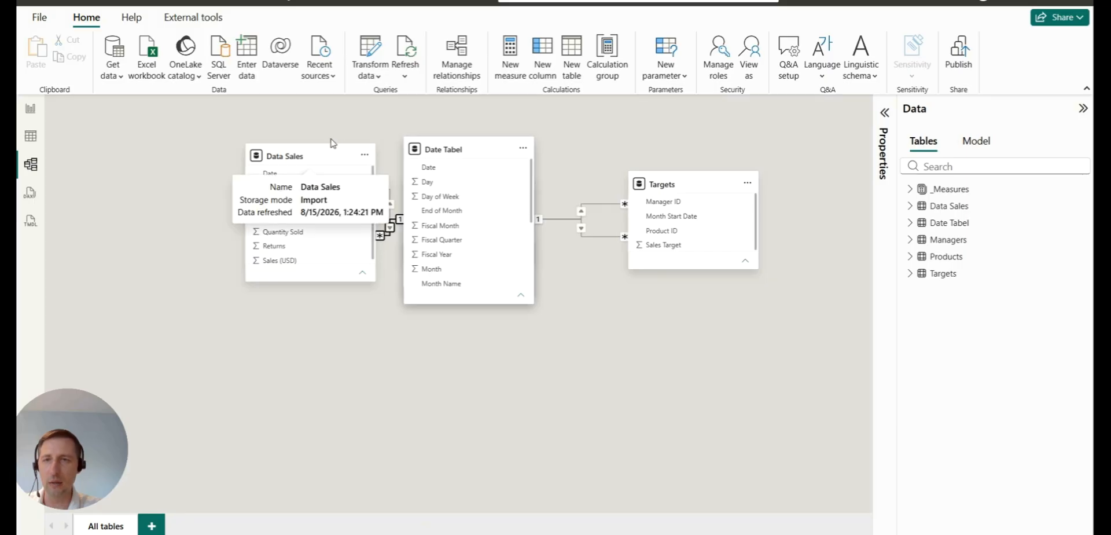
left_click_drag(290, 154, 147, 147)
left_click_drag(675, 184, 742, 168)
Delete all automatically detected relationships of the Data Sales and Targets tables, suppressing further deletion confirmations.
key("Delete")
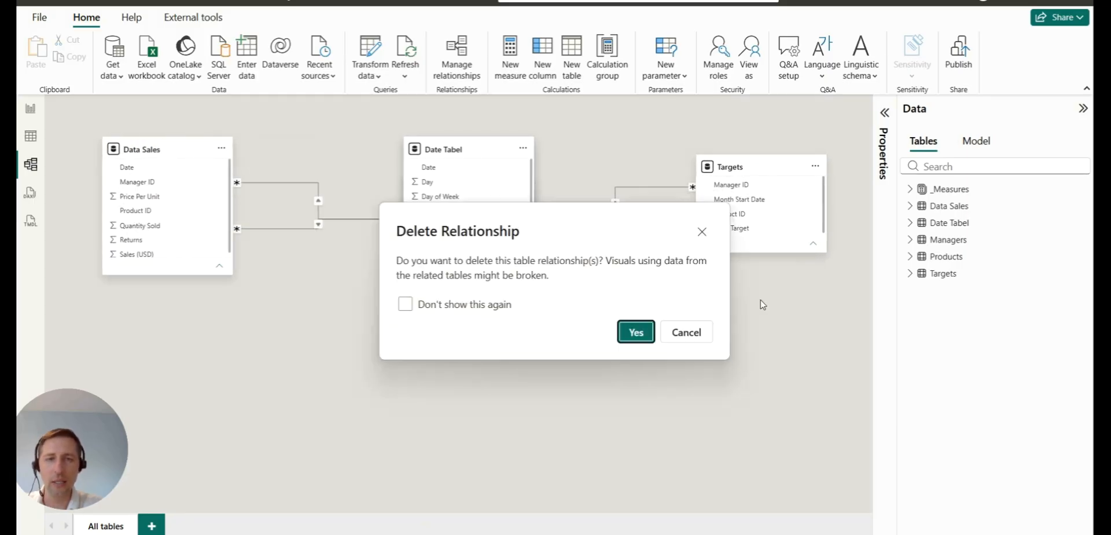
left_click(466, 305)
left_click(637, 332)
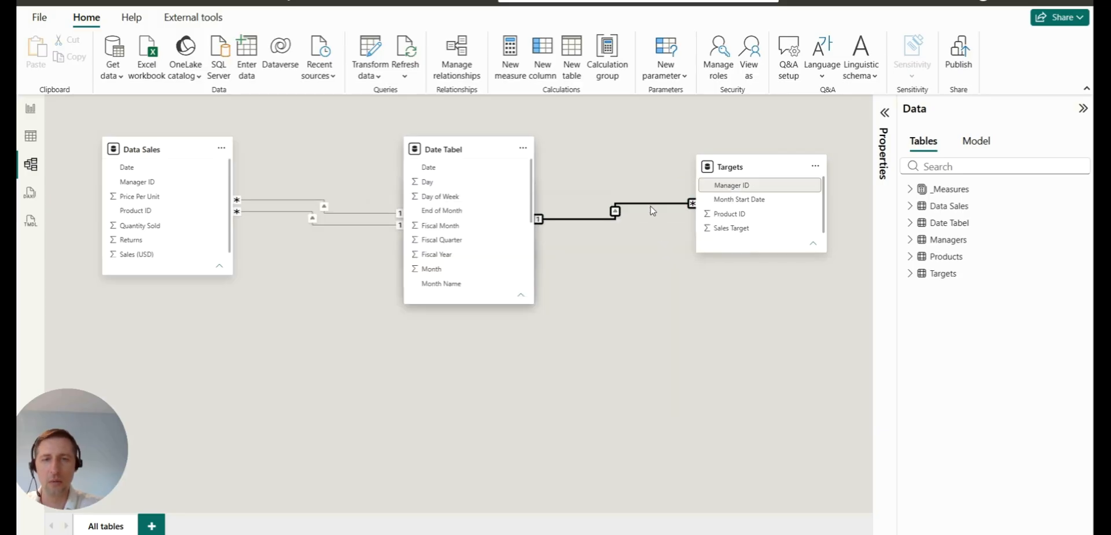
key("Delete")
left_click(333, 225)
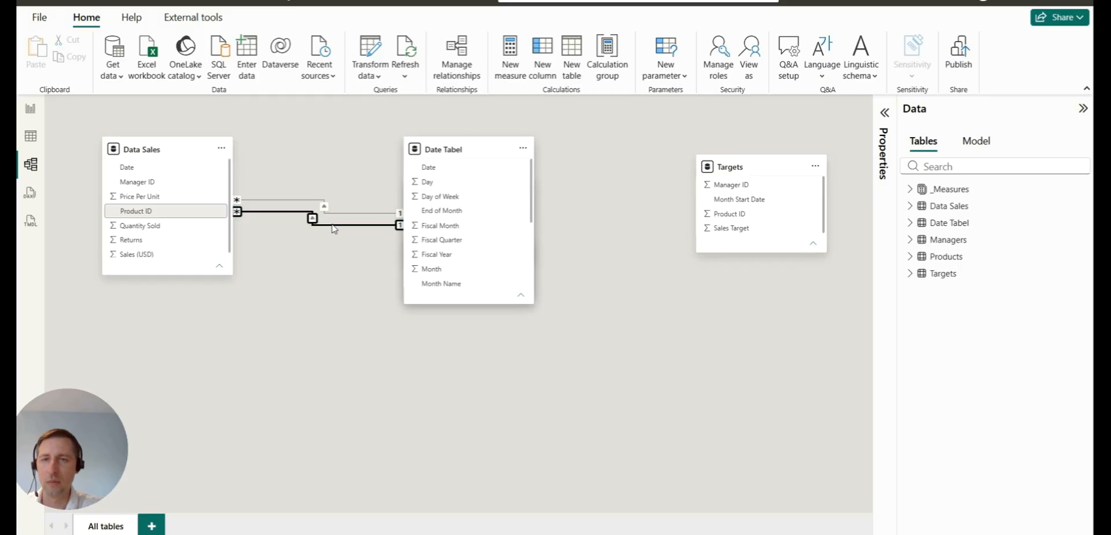
key("Delete")
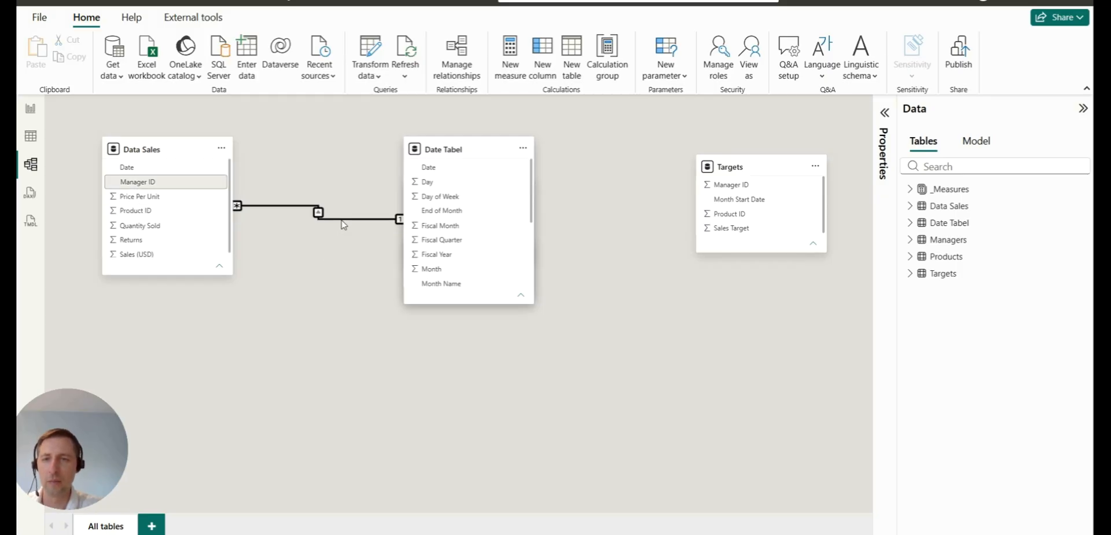
key("Delete")
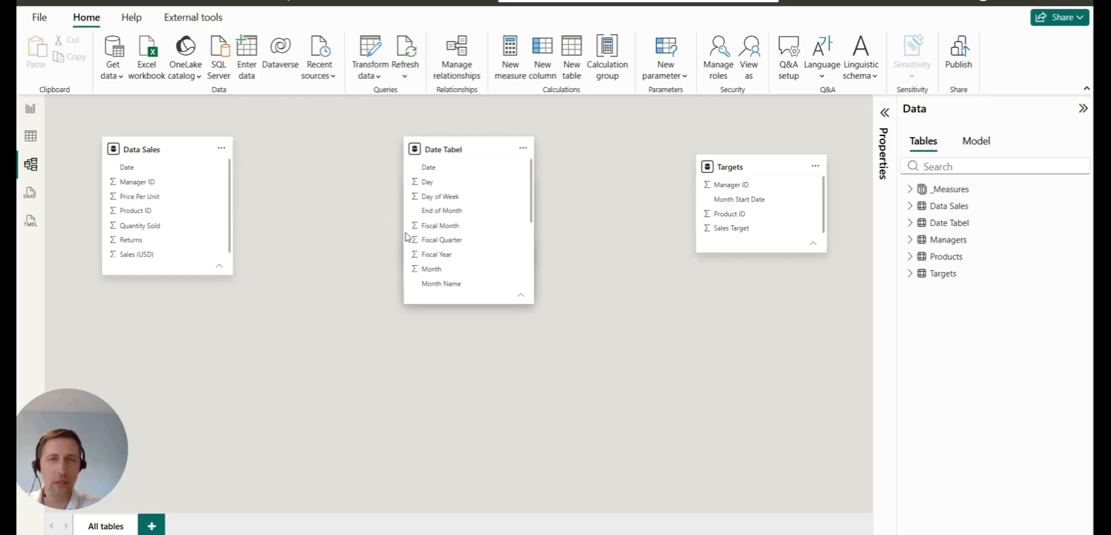
Spread the overlapping Date Tabel, Managers, Products and _Measures tables apart on the model canvas.
scroll(503, 335, "down", 4)
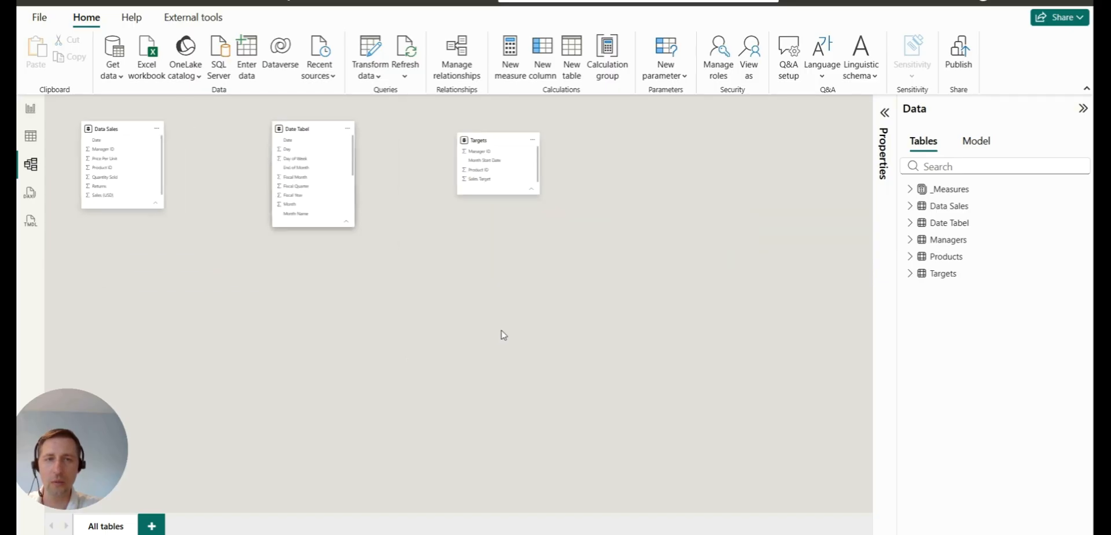
scroll(503, 335, "up", 2)
left_click_drag(373, 144, 525, 286)
left_click_drag(362, 137, 201, 281)
left_click_drag(360, 178, 344, 384)
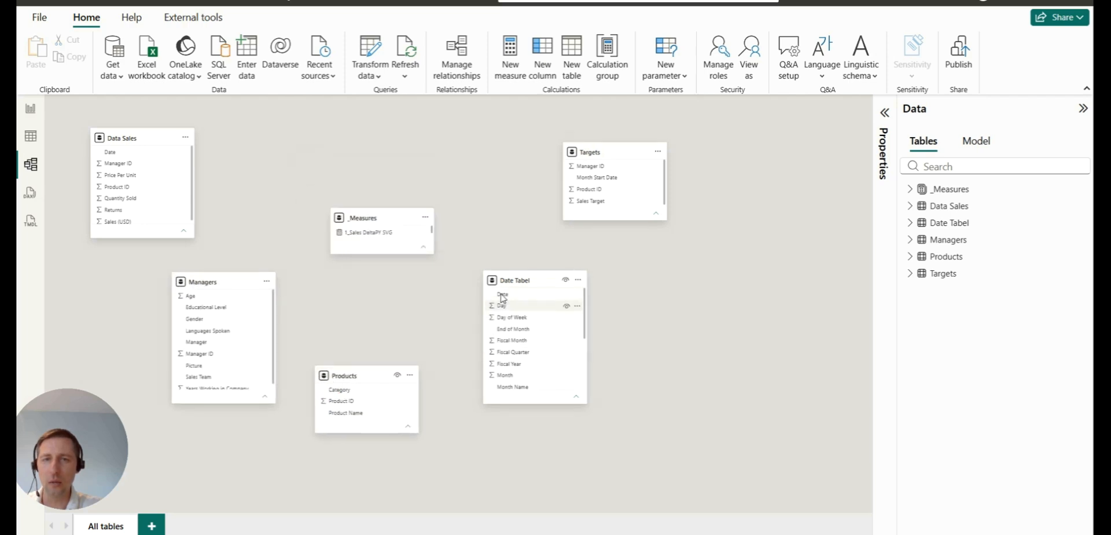
left_click_drag(504, 283, 615, 323)
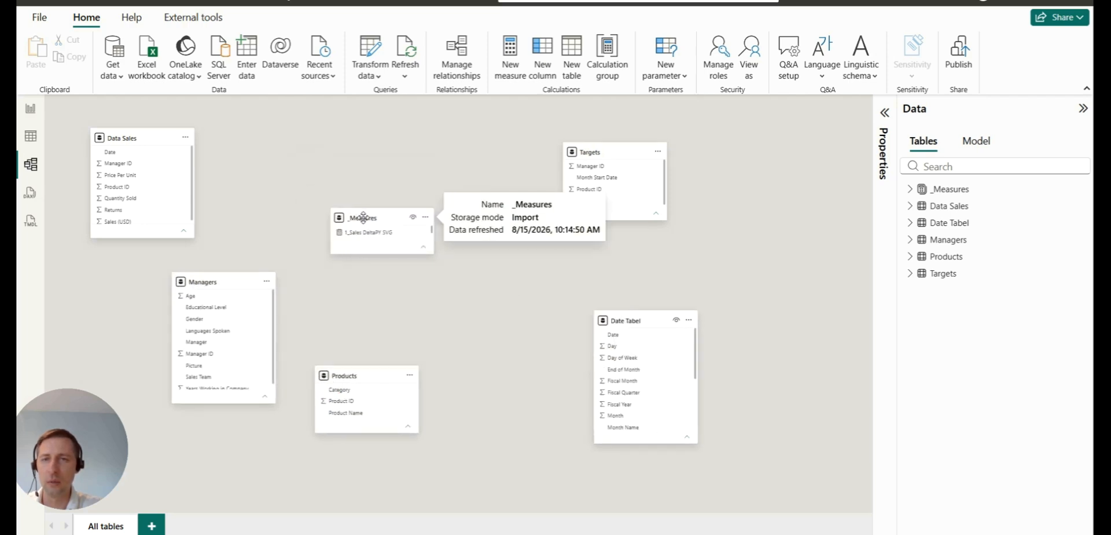
left_click_drag(363, 217, 507, 326)
Line up Managers, Targets, Products and Date Tabel in one row, with Data Sales below them and _Measures off to the side.
left_click_drag(138, 141, 429, 382)
left_click_drag(224, 290, 144, 145)
left_click_drag(601, 156, 299, 140)
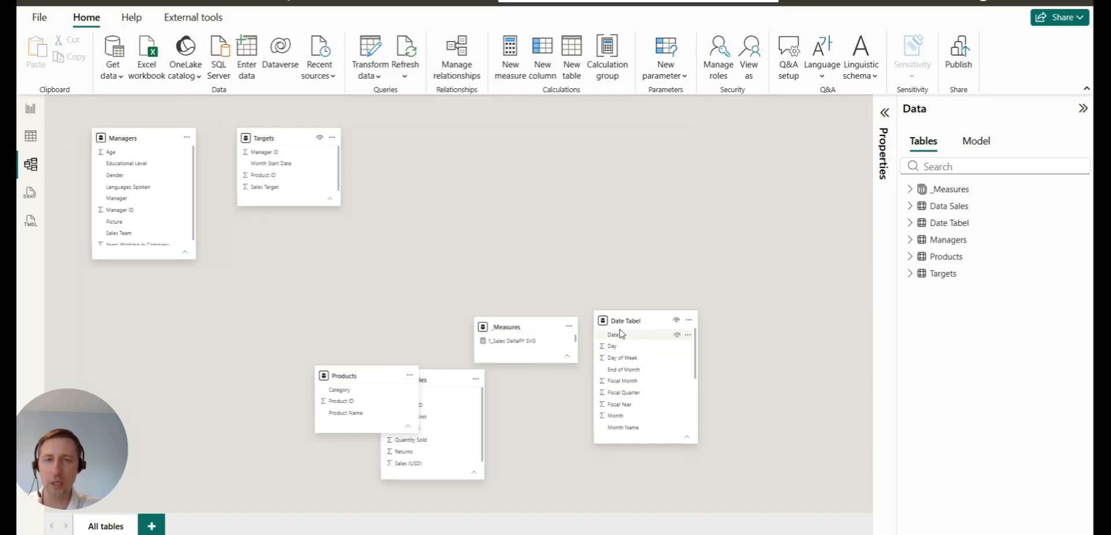
left_click_drag(350, 376, 409, 138)
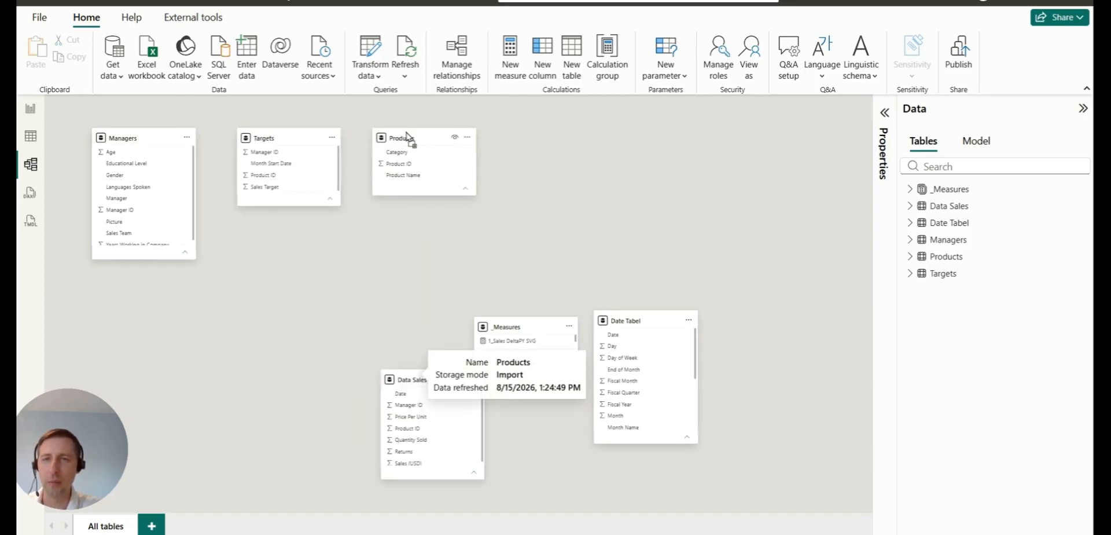
left_click_drag(507, 326, 843, 299)
left_click_drag(633, 322, 545, 139)
left_click_drag(425, 481, 377, 472)
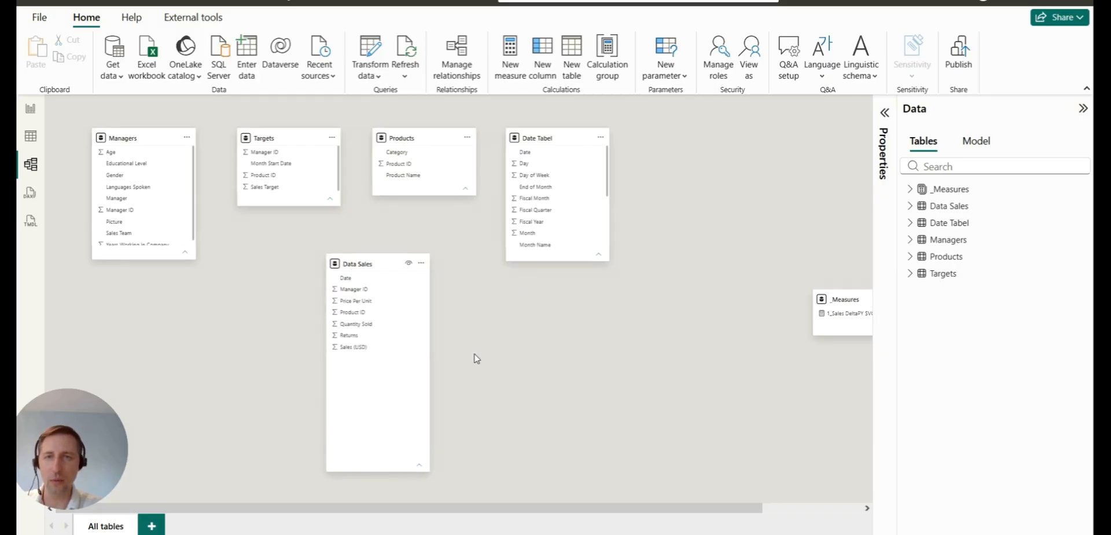
Relate Date Tabel to Data Sales by Date as an active one-to-many relationship with single cross-filter direction, and shift Data Sales slightly.
left_click(527, 152)
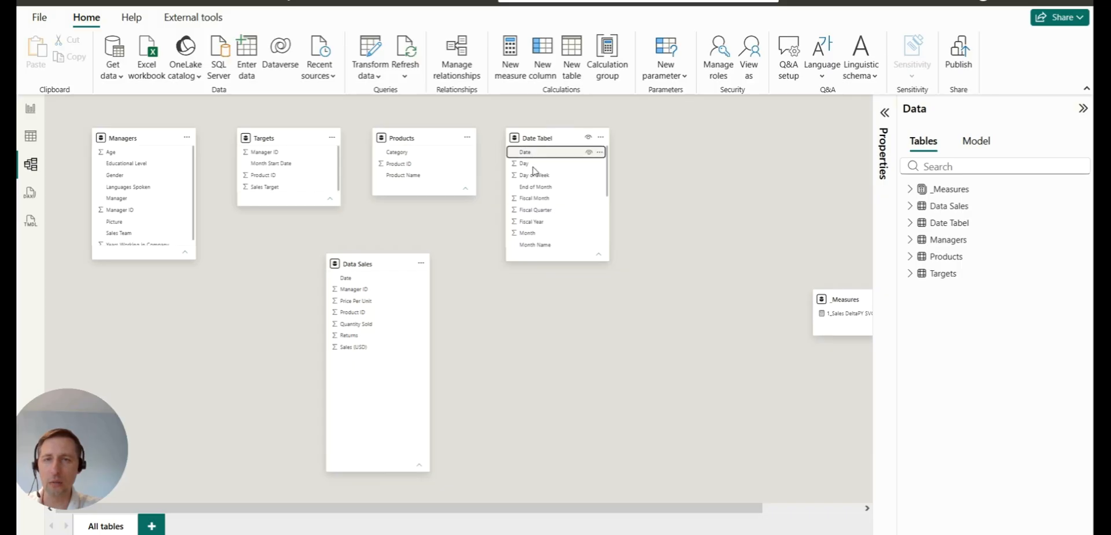
left_click_drag(529, 154, 407, 278)
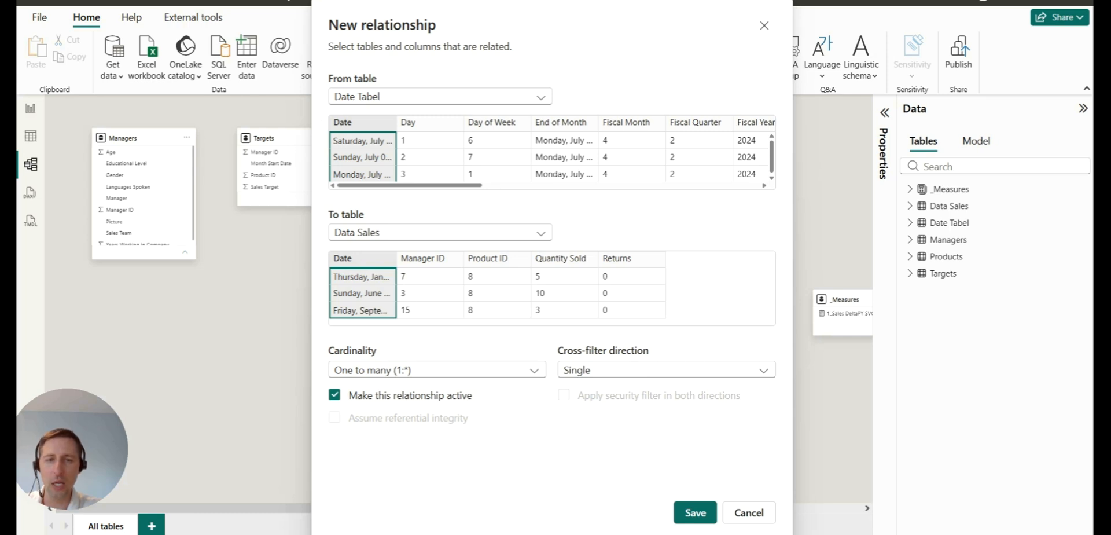
left_click(694, 512)
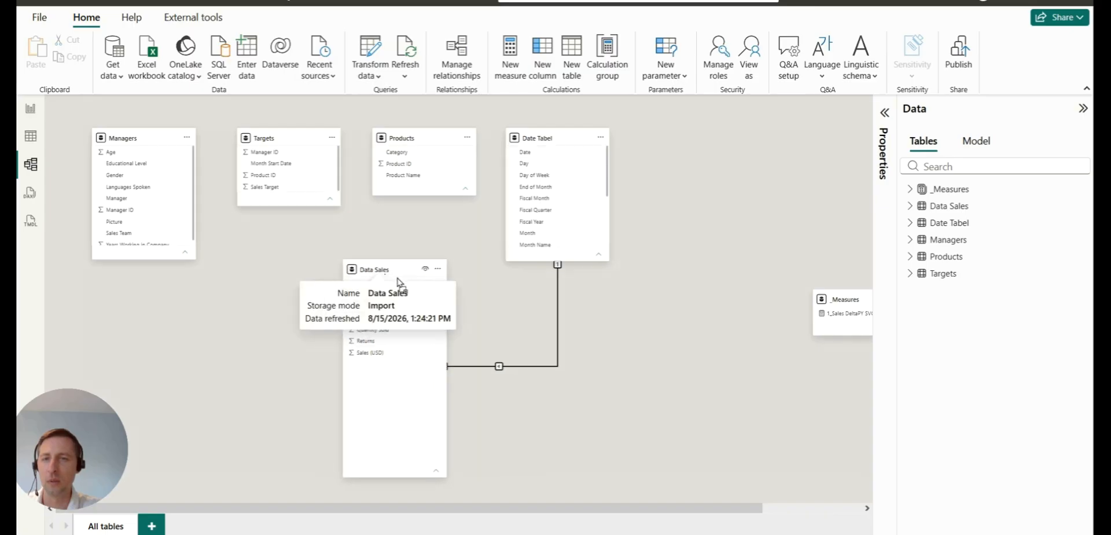
left_click_drag(361, 265, 400, 277)
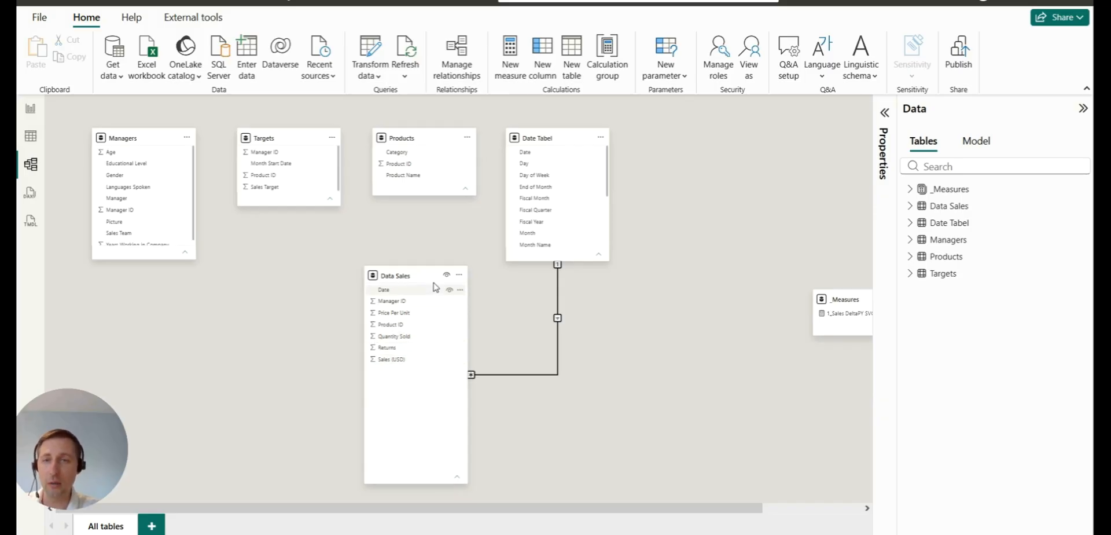
Examine the ID columns of the Managers and Products tables in the Table view.
left_click(30, 135)
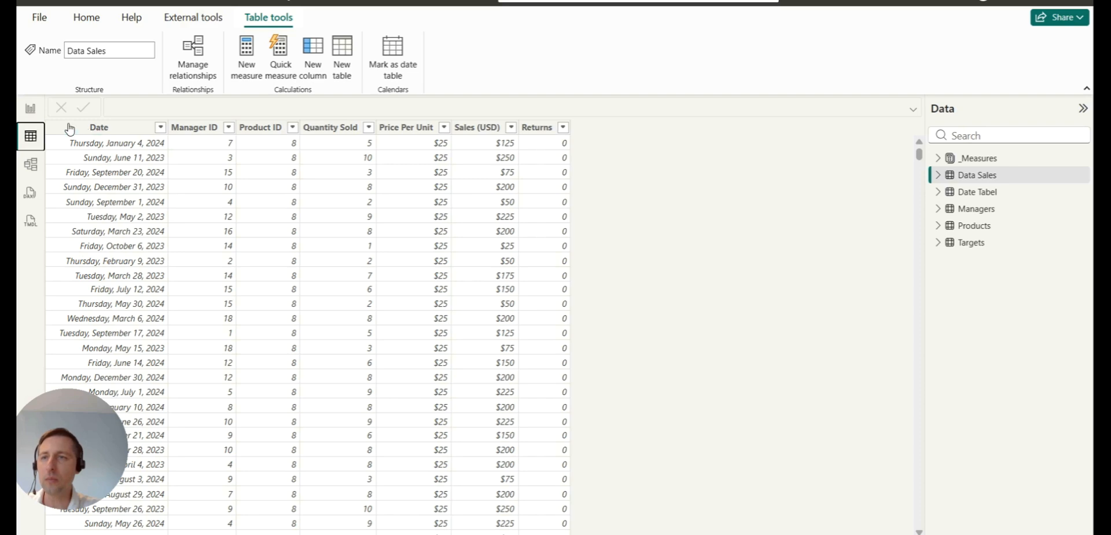
left_click(30, 165)
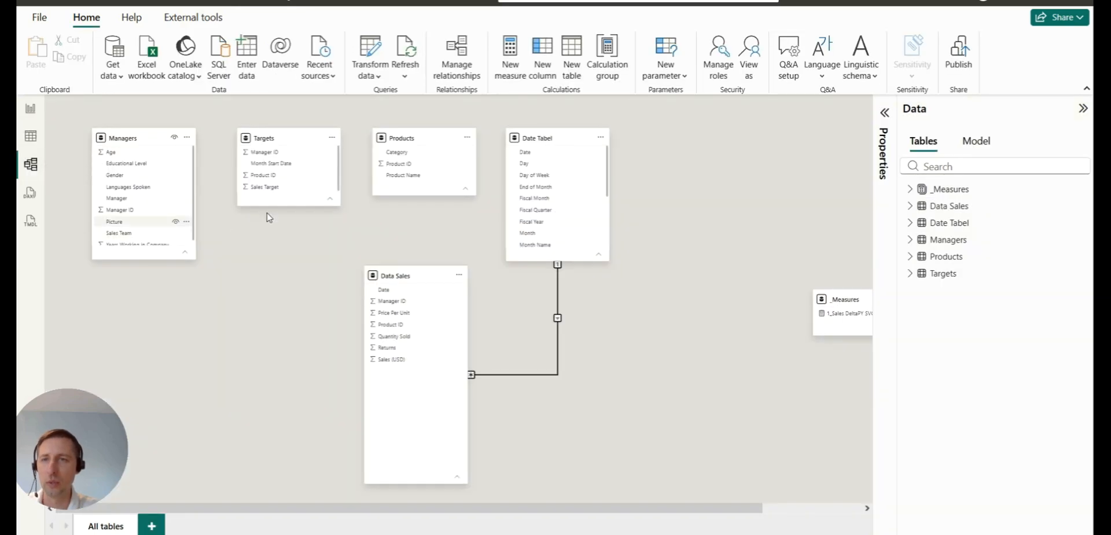
left_click(23, 138)
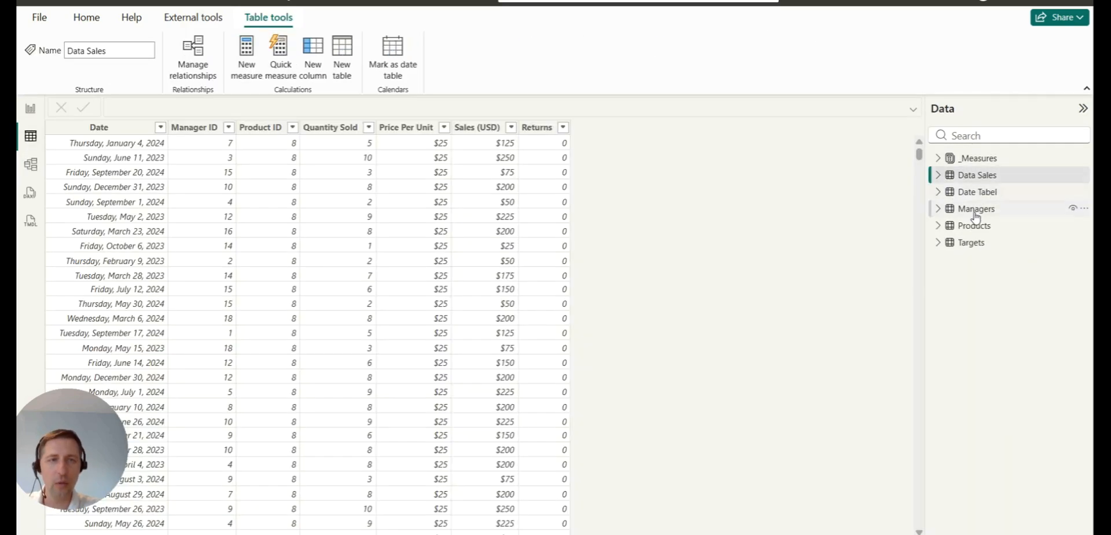
left_click(975, 210)
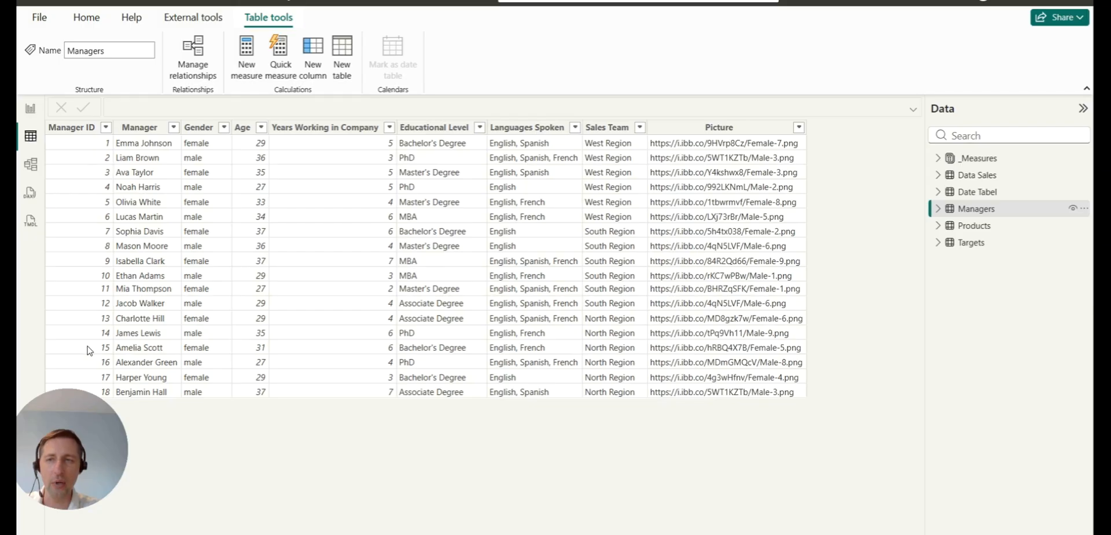
left_click(977, 227)
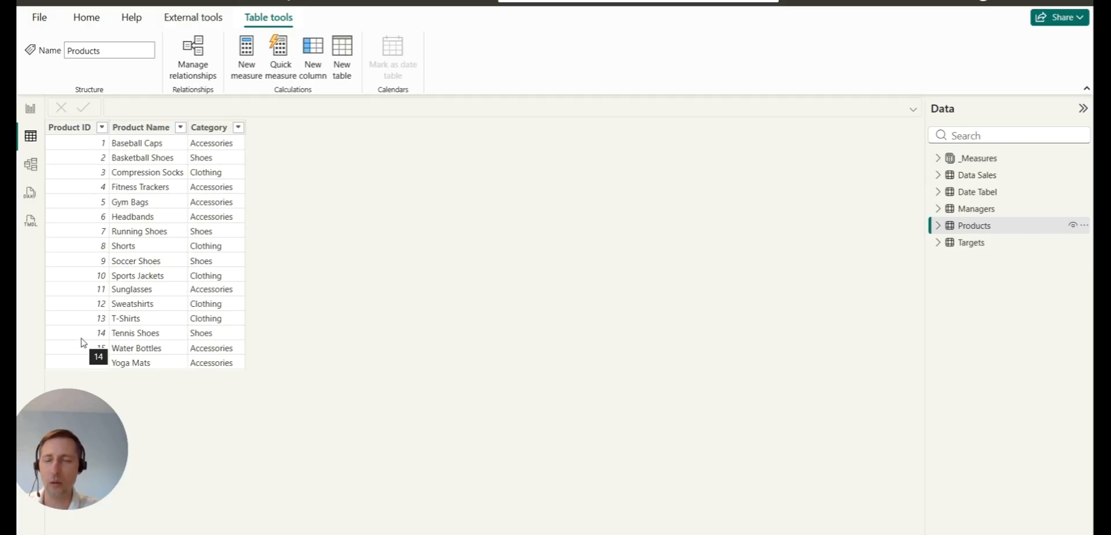
Create active one-to-many relationships with single cross-filter direction to Data Sales, from Products by Product ID and from Managers by Manager ID.
left_click(31, 164)
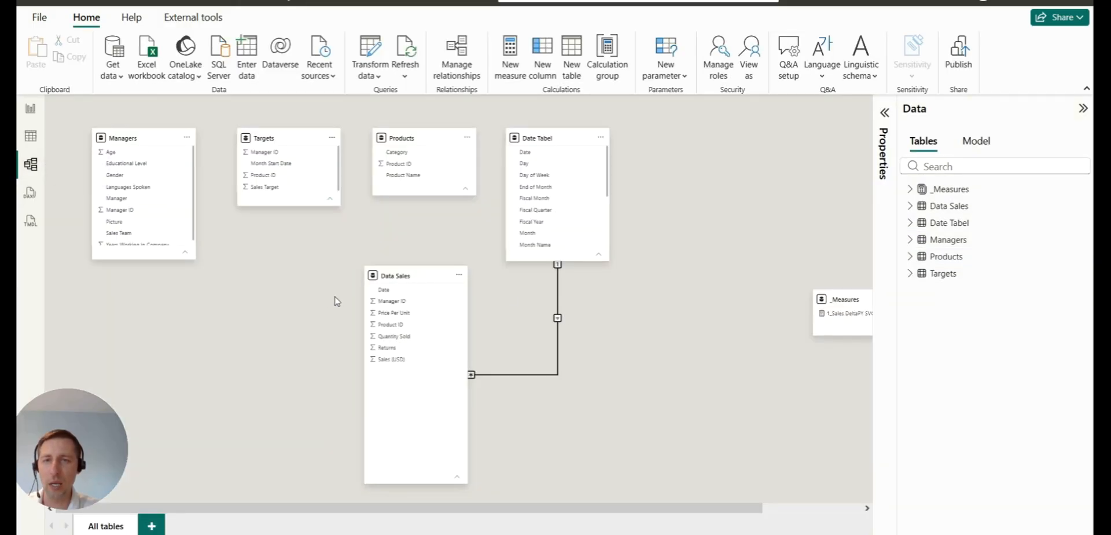
left_click_drag(416, 164, 427, 325)
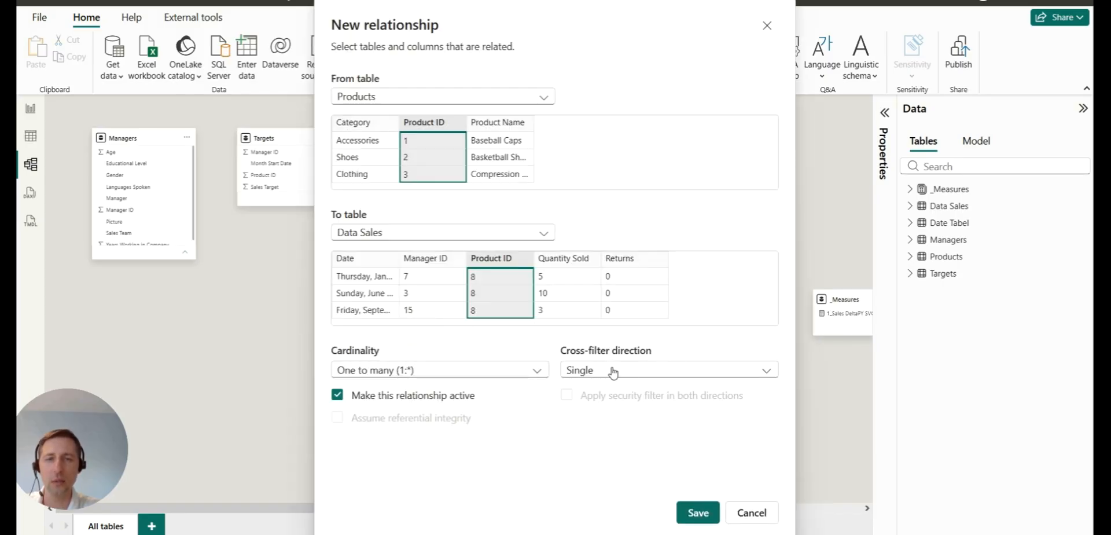
left_click(698, 513)
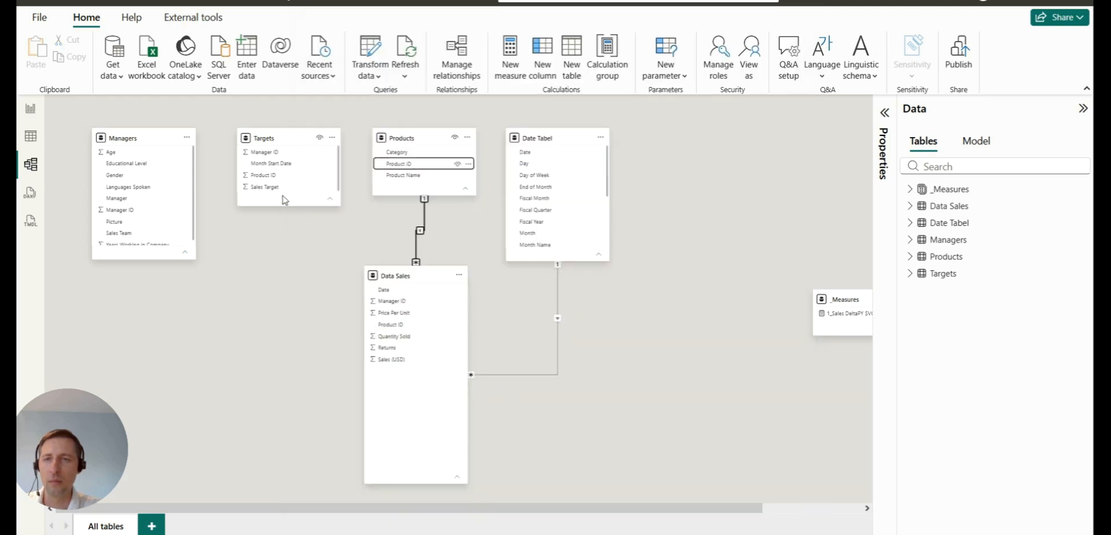
left_click_drag(128, 213, 408, 303)
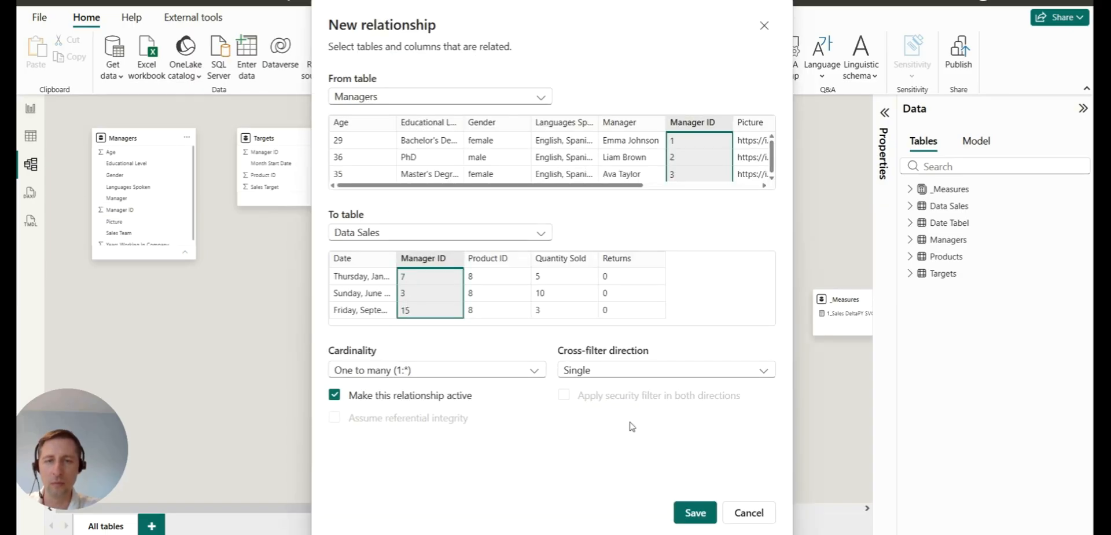
left_click(684, 516)
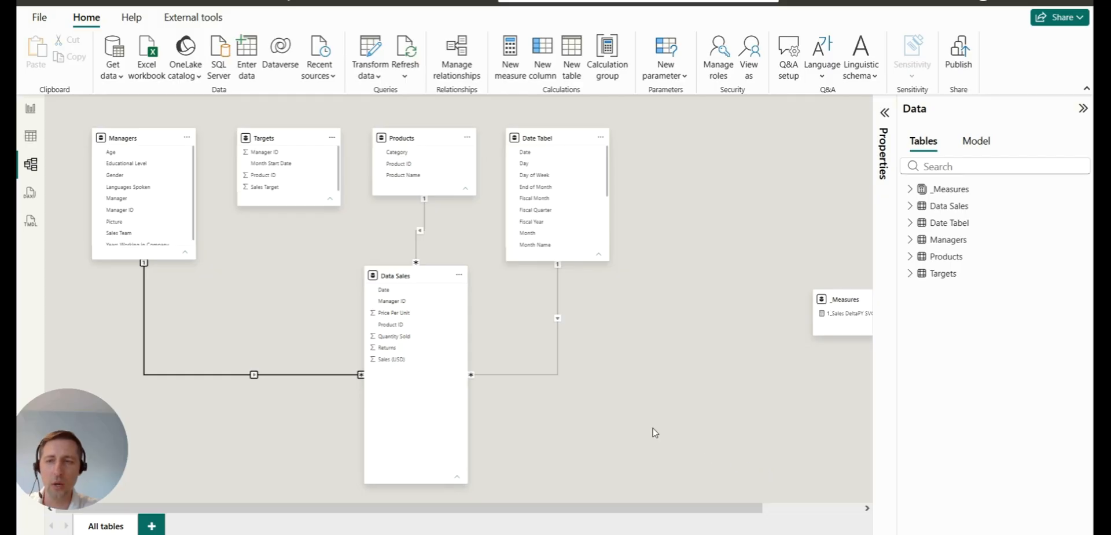
Look through the rows of the Targets table in the Table view.
left_click(31, 136)
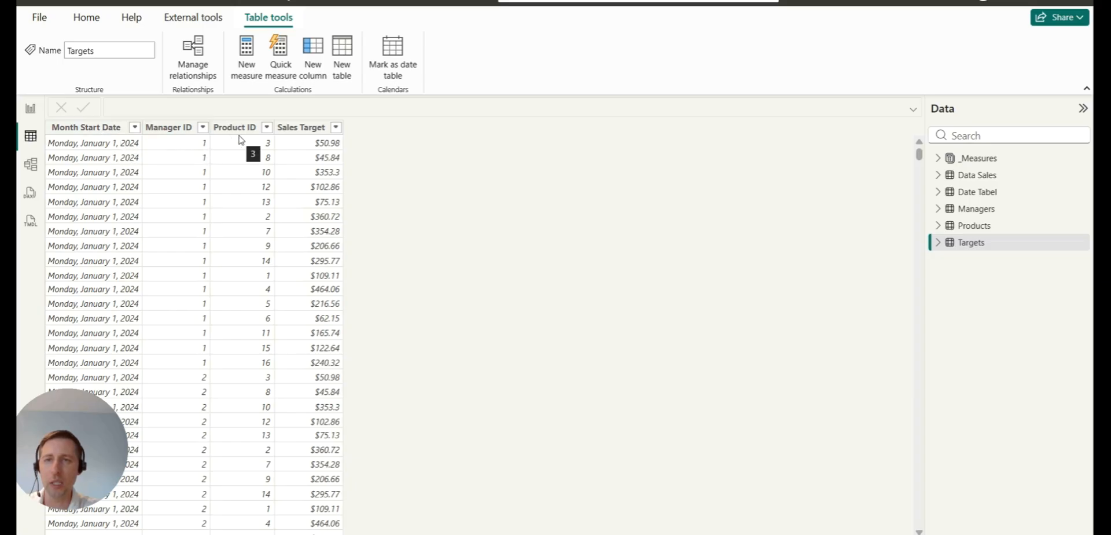
scroll(99, 237, "down", 20)
scroll(101, 242, "up", 20)
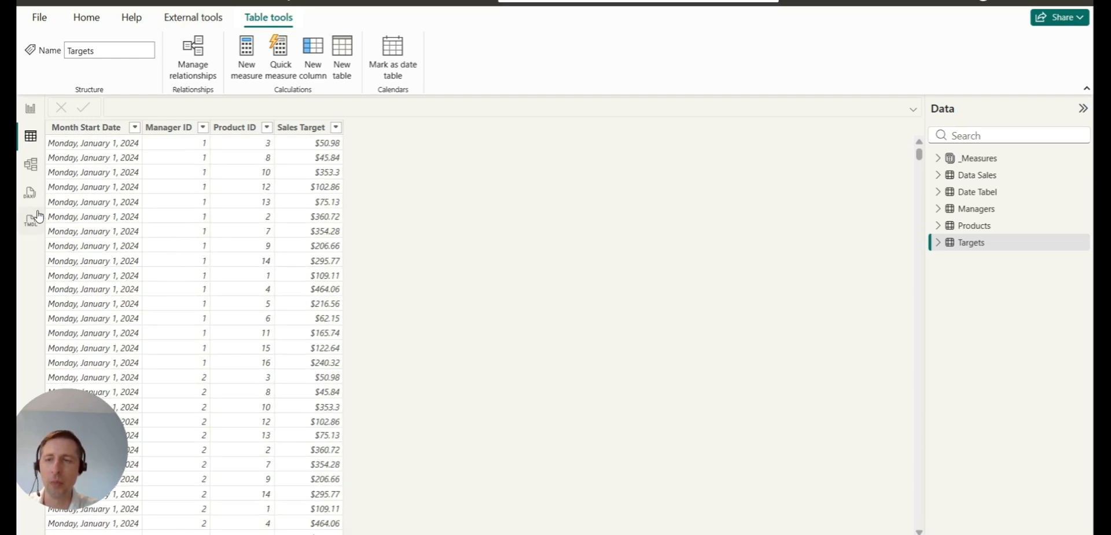
Enlarge the Targets table in the model and relate Products to it by Product ID and Managers by Manager ID, both one to many.
left_click(30, 165)
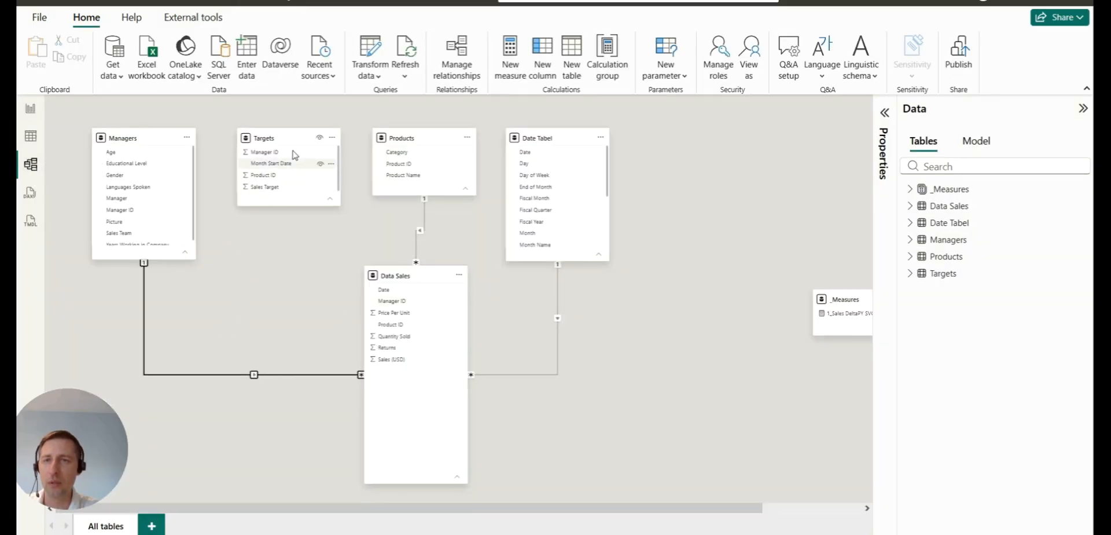
left_click_drag(298, 206, 299, 250)
left_click_drag(401, 171, 290, 175)
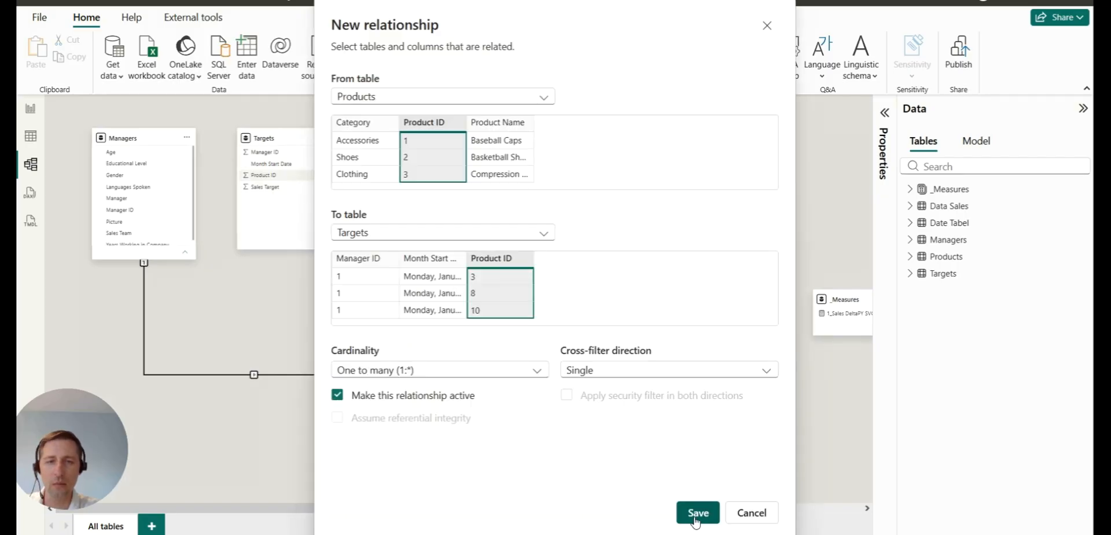
left_click(697, 513)
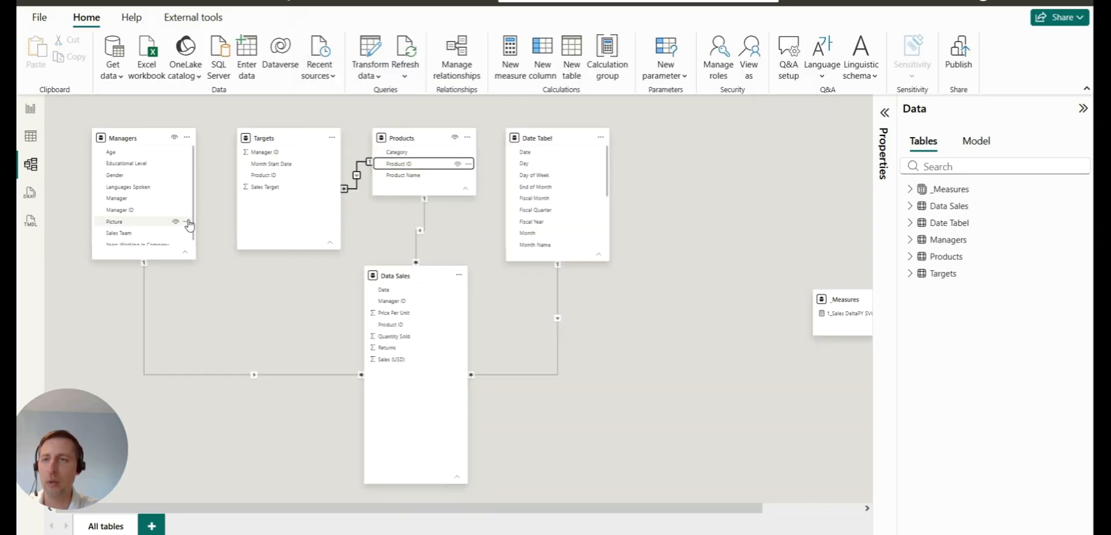
left_click_drag(213, 217, 295, 153)
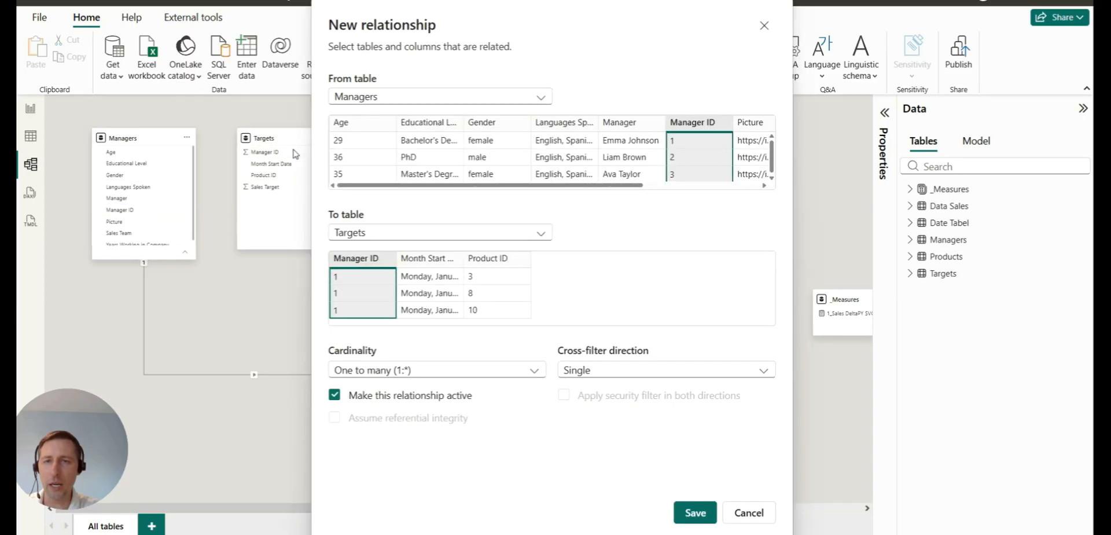
left_click(694, 513)
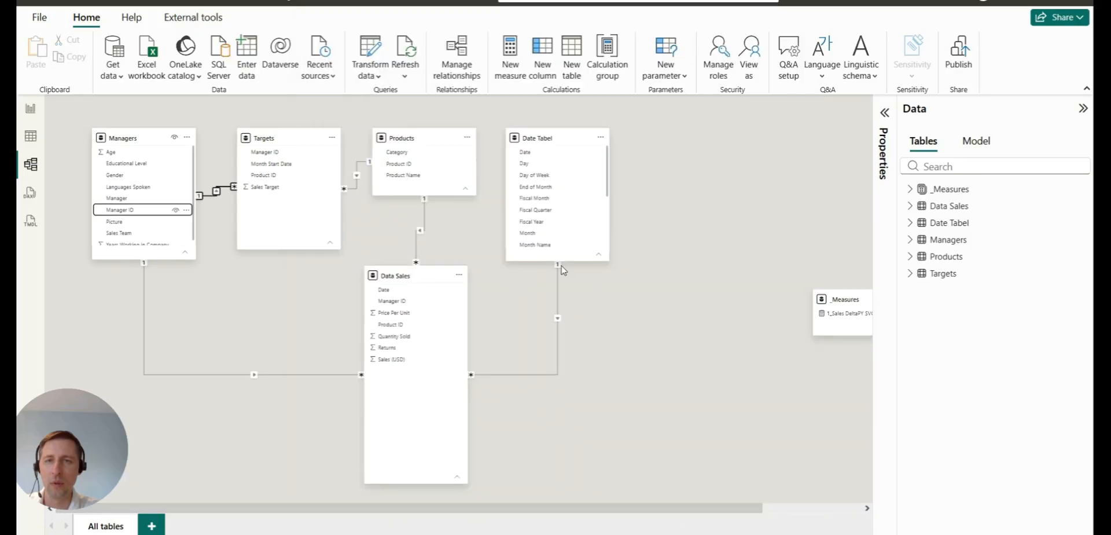
Space out the Date Tabel, Products, Targets and Data Sales tables so the relationship lines are easy to follow.
left_click_drag(545, 138, 727, 138)
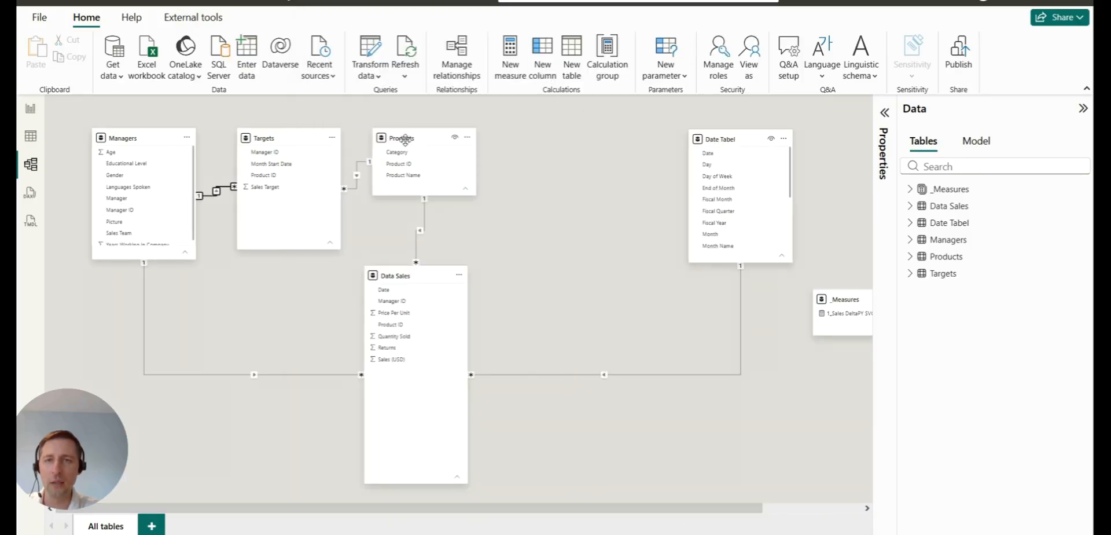
left_click_drag(404, 139, 538, 139)
left_click_drag(297, 139, 375, 142)
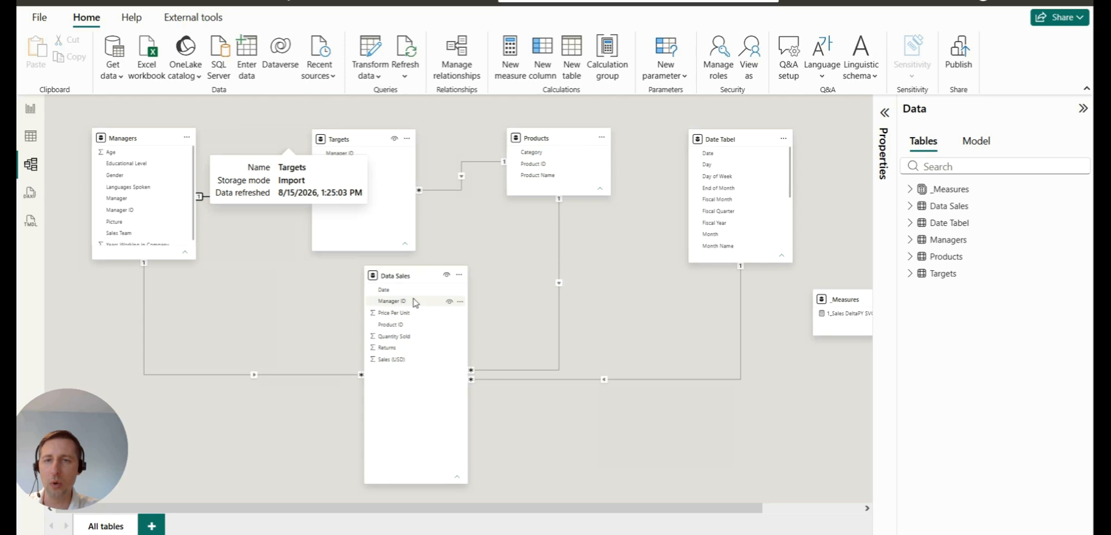
left_click_drag(408, 282, 451, 301)
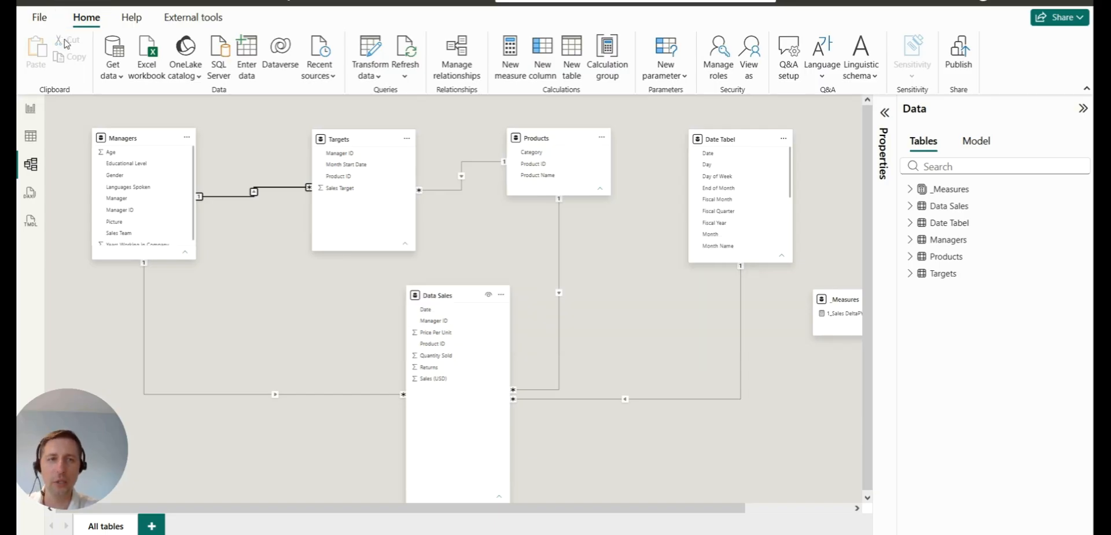
Look over the data of Date Tabel and Data Sales in the Table view.
left_click(30, 137)
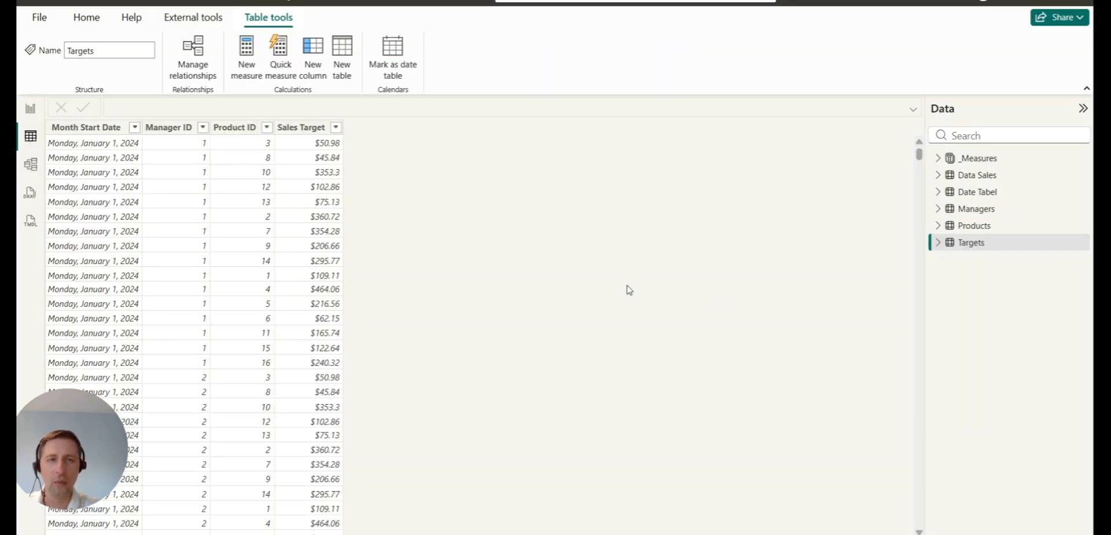
left_click(977, 194)
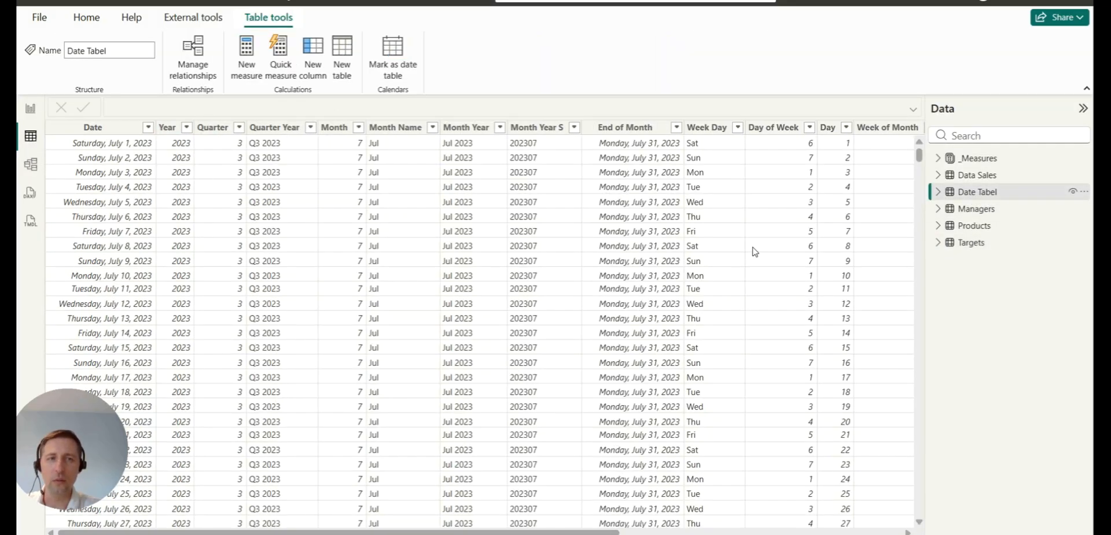
left_click(984, 176)
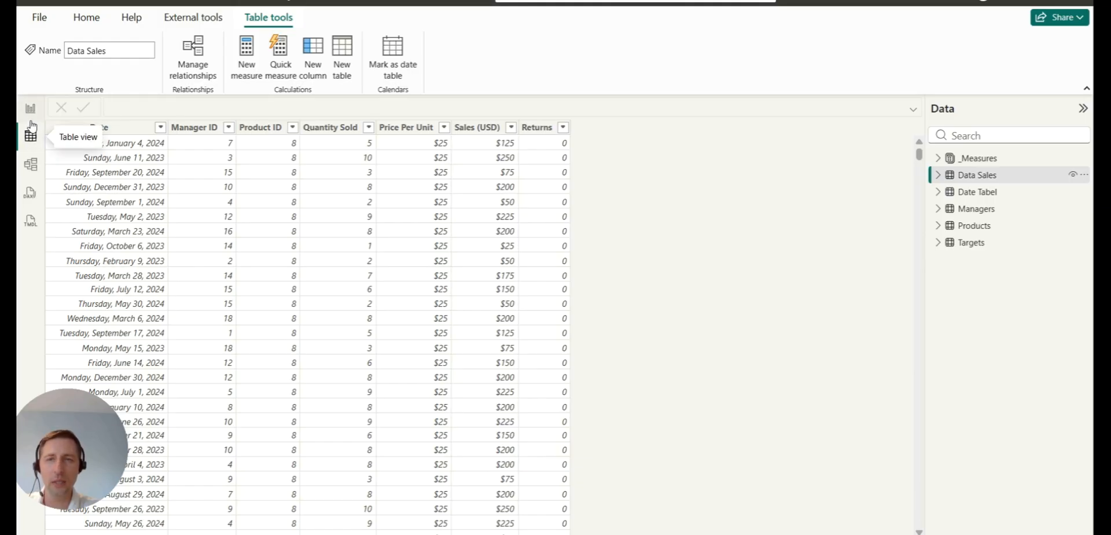
Add a new measure named Sales to the _Measures table.
left_click(939, 158)
right_click(978, 160)
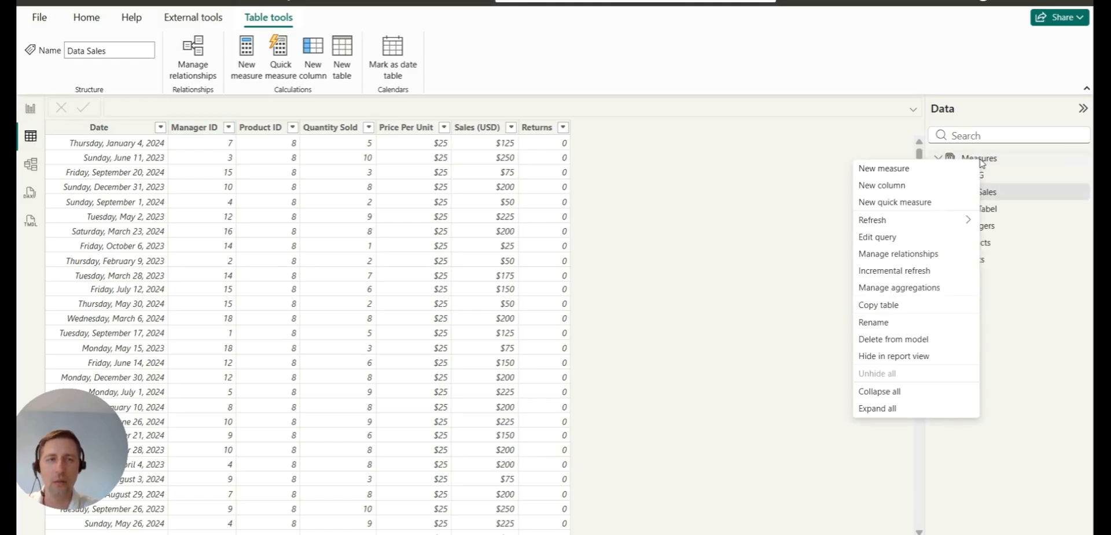
left_click(896, 173)
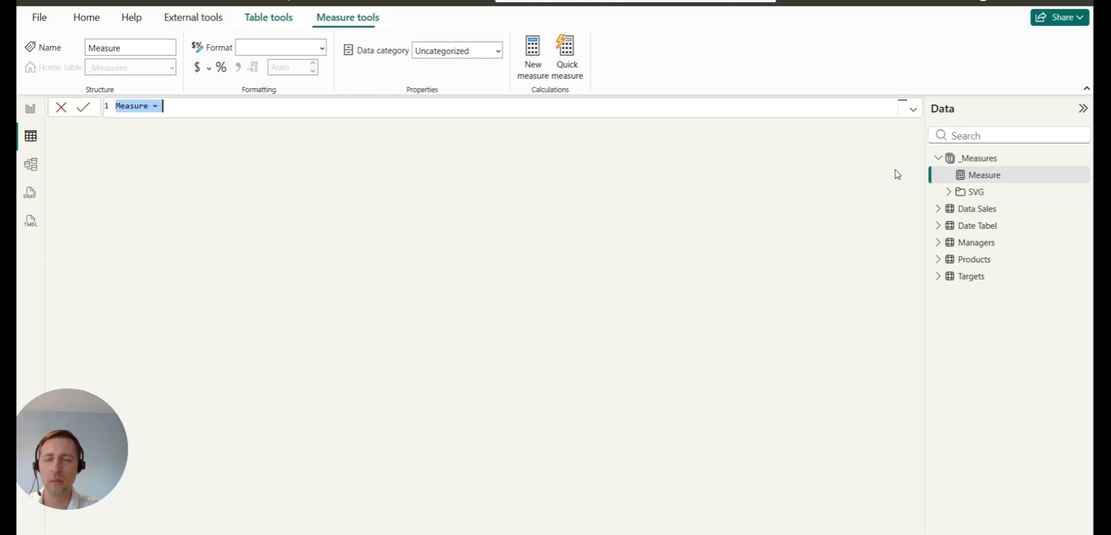
type("Sales")
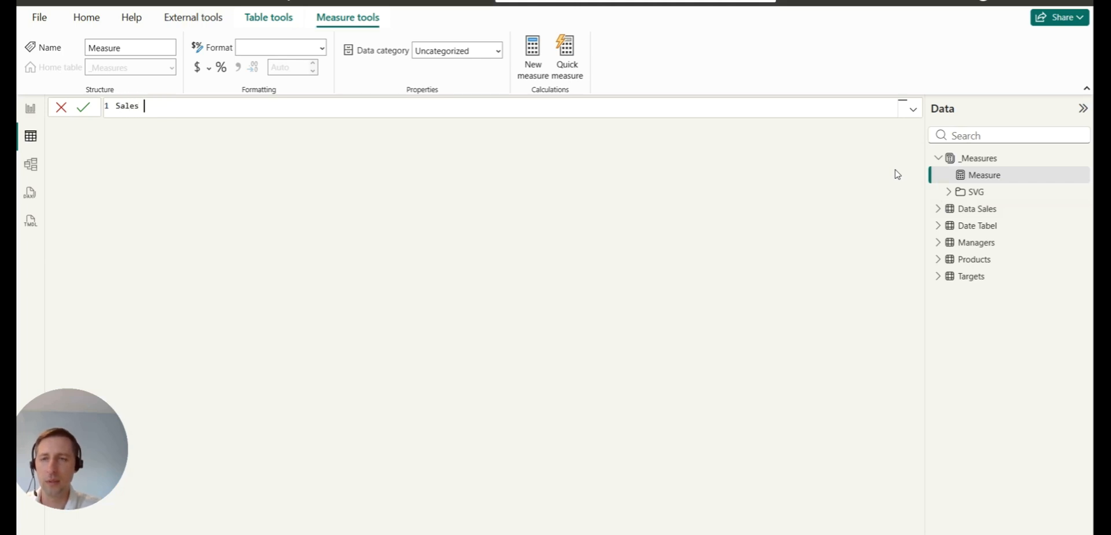
type(" C")
key("BackSpace")
key("BackSpace")
key("BackSpace")
type("=")
Define the Sales measure as SUM('Data Sales'[Sales (USD)]) on a second formula line and commit it.
key("shift+Return")
type("SUM")
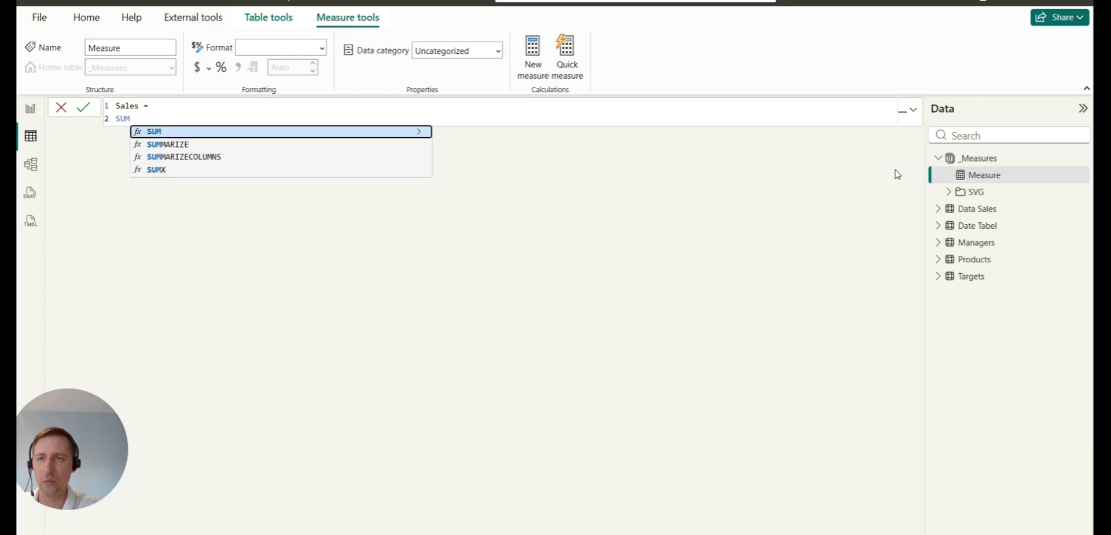
type("(sales")
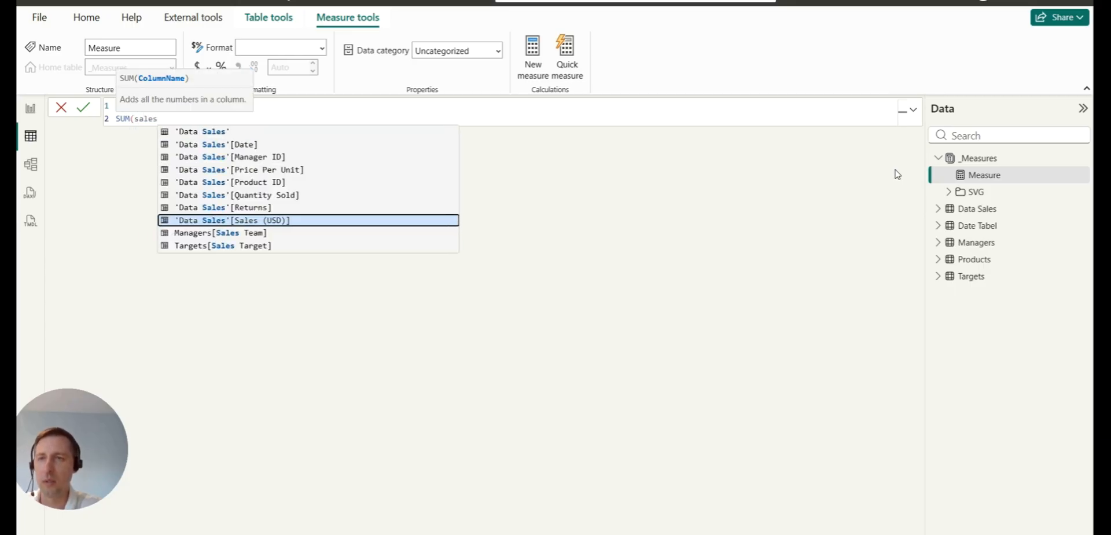
left_click(299, 222)
type(")")
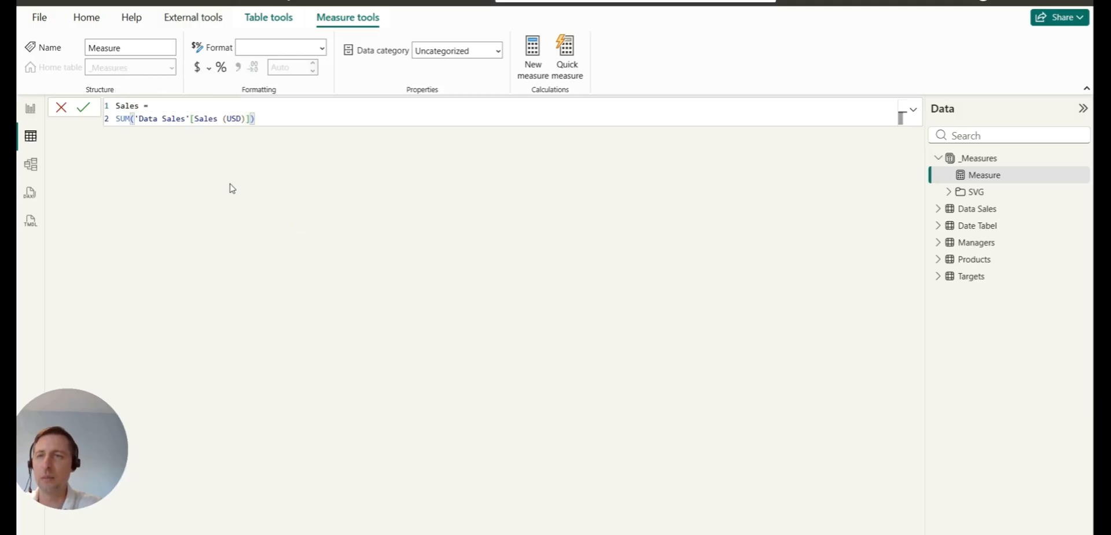
left_click(86, 108)
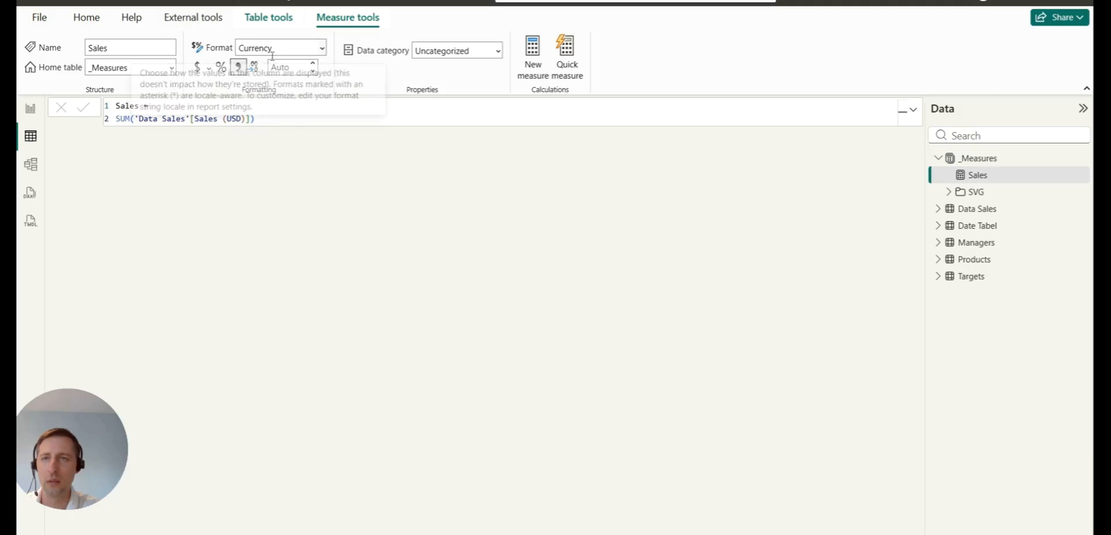
Format the Sales measure as $ English (United States) currency and rename it _1 Sales.
left_click(209, 68)
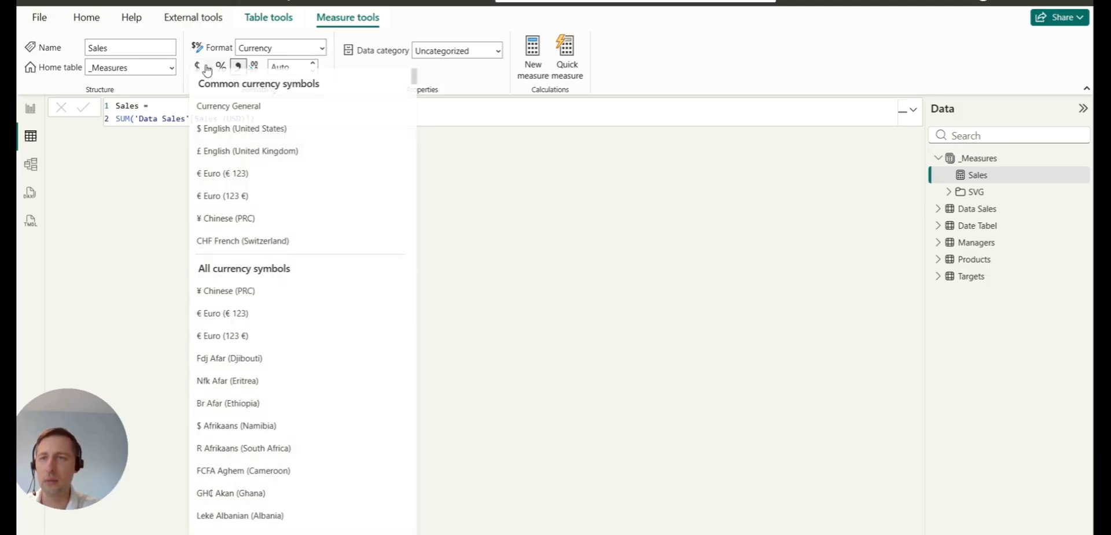
left_click(237, 136)
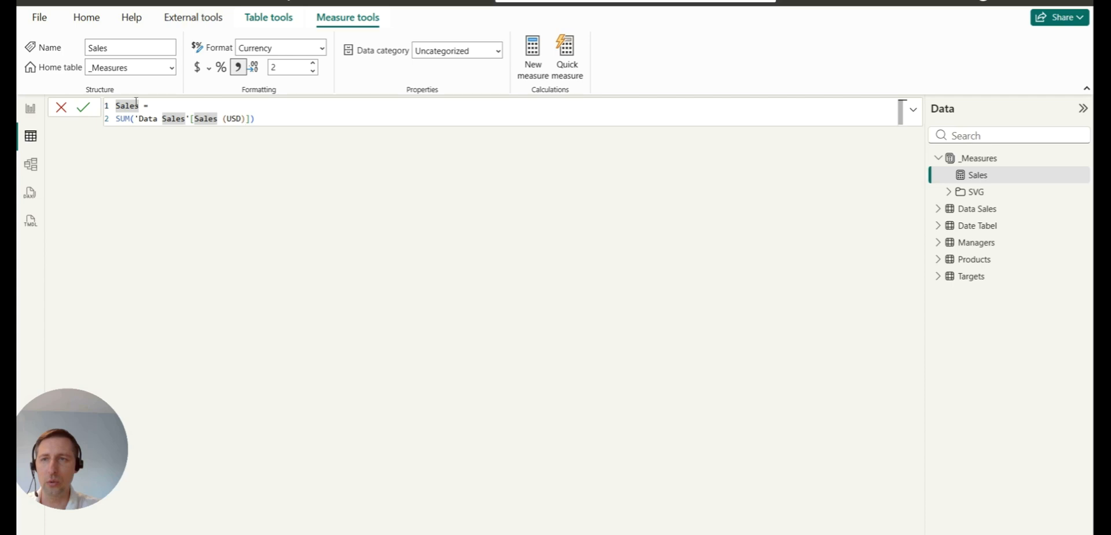
left_click(88, 113)
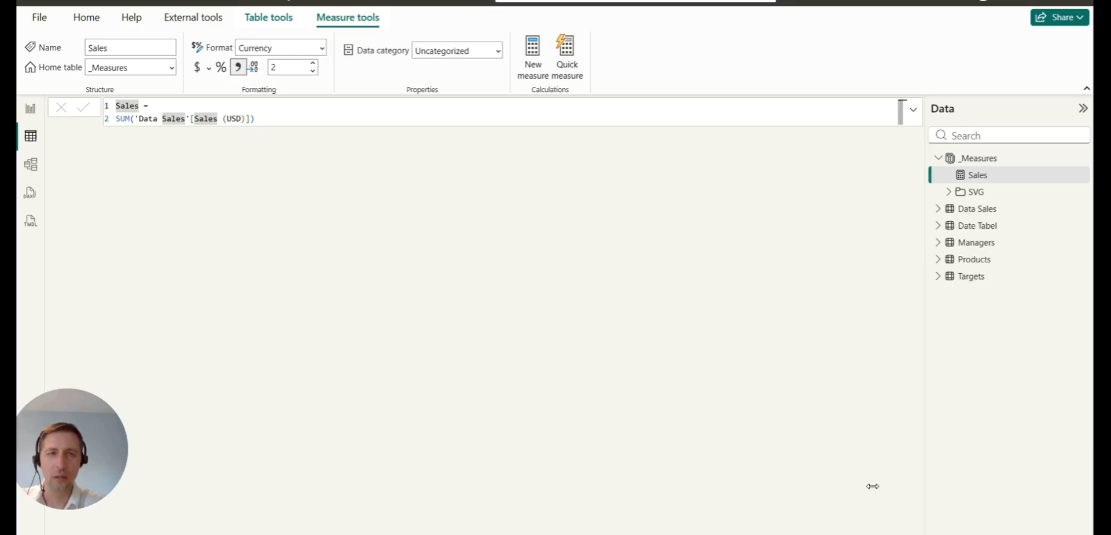
left_click(115, 106)
type("_1")
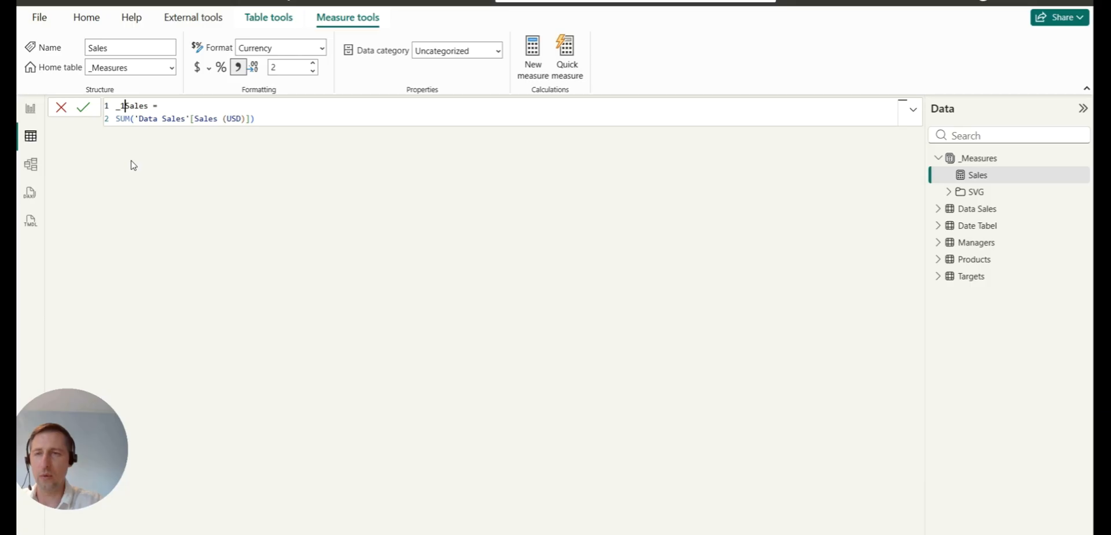
left_click(83, 109)
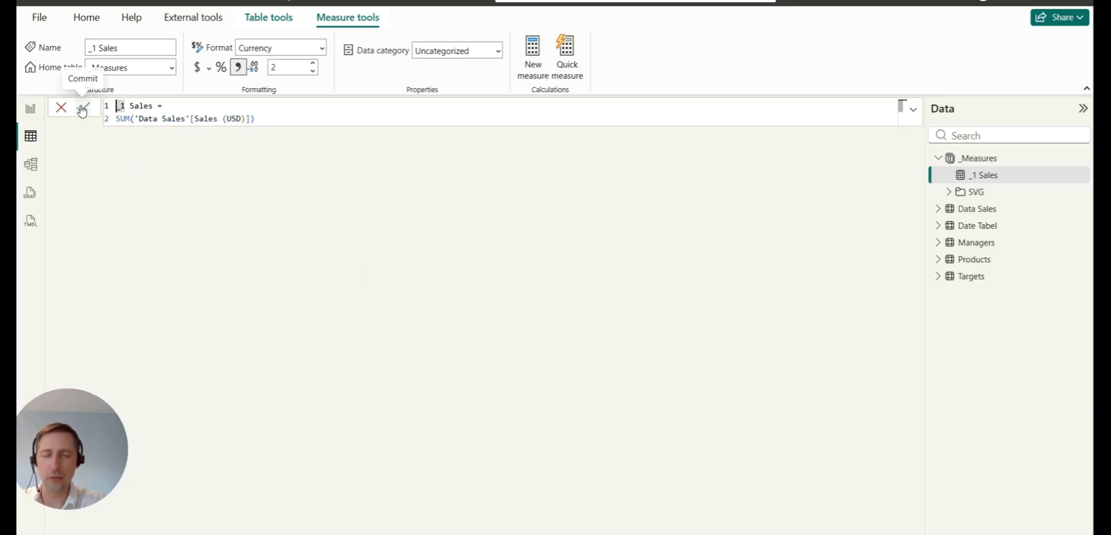
Add a new measure named _1 Sales PY to the _Measures table.
right_click(978, 158)
left_click(911, 167)
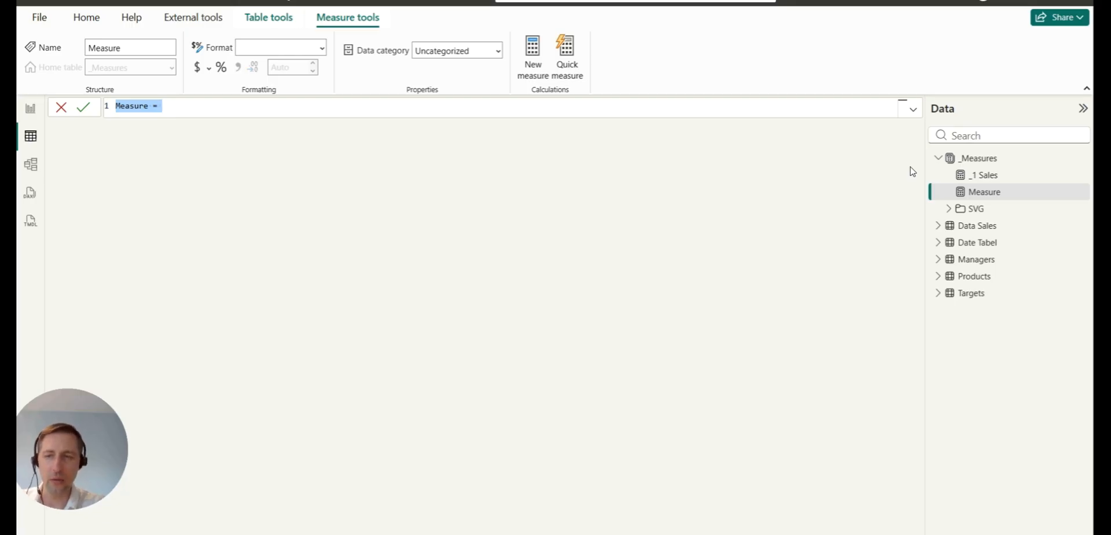
type("_1 Sales P")
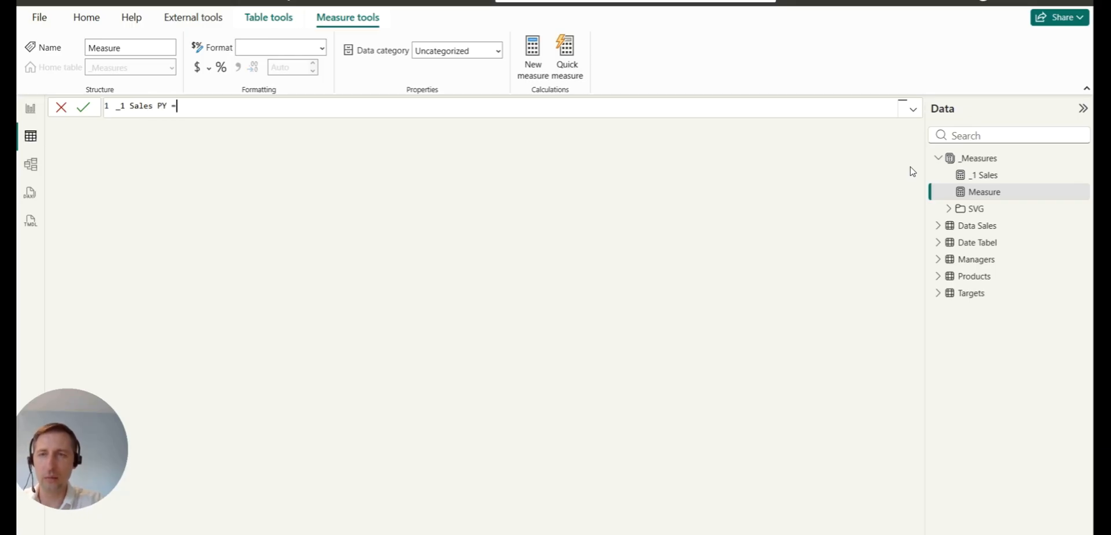
type("Y =")
key("shift+Return")
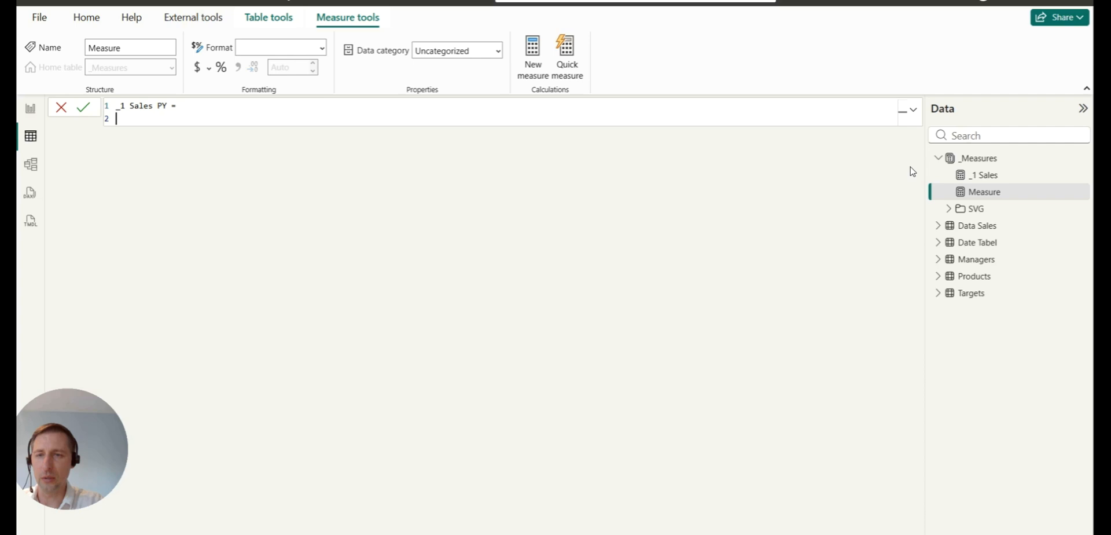
Start the _1 Sales PY formula with CALCULATE, using [_1 Sales] as its expression.
type("CAL")
key("BackSpace")
key("BackSpace")
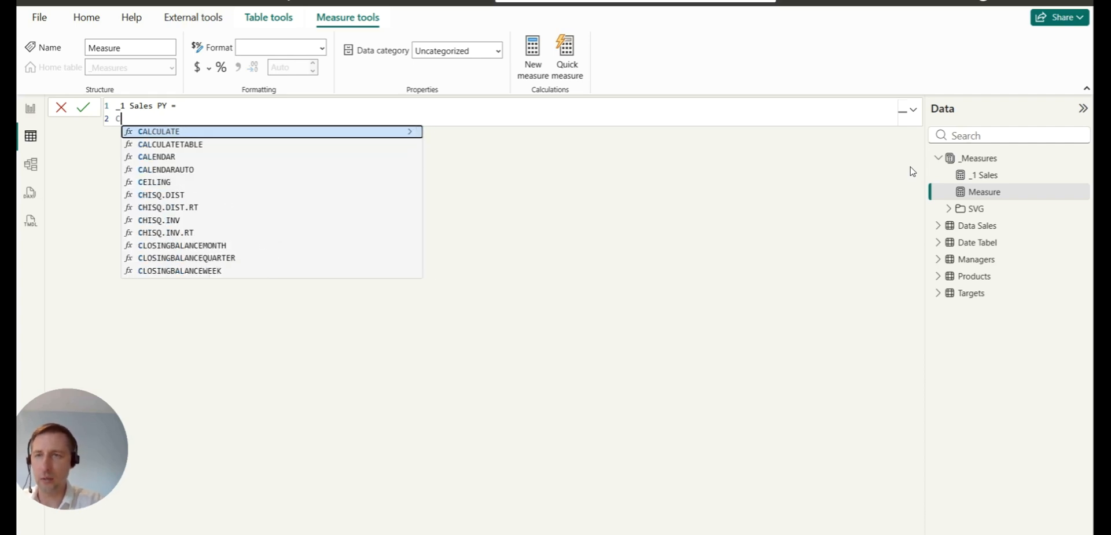
key("Tab")
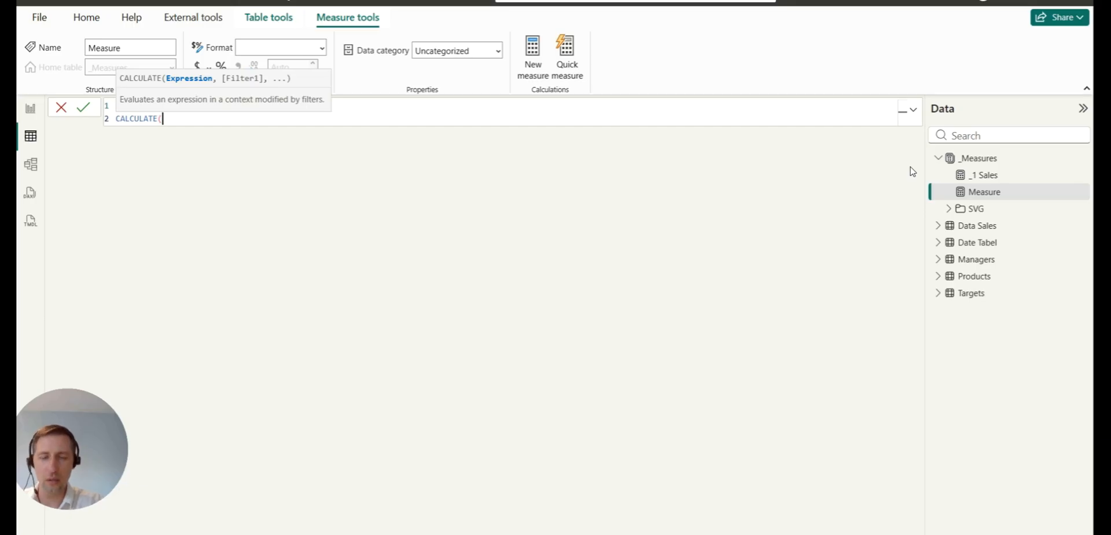
type("[")
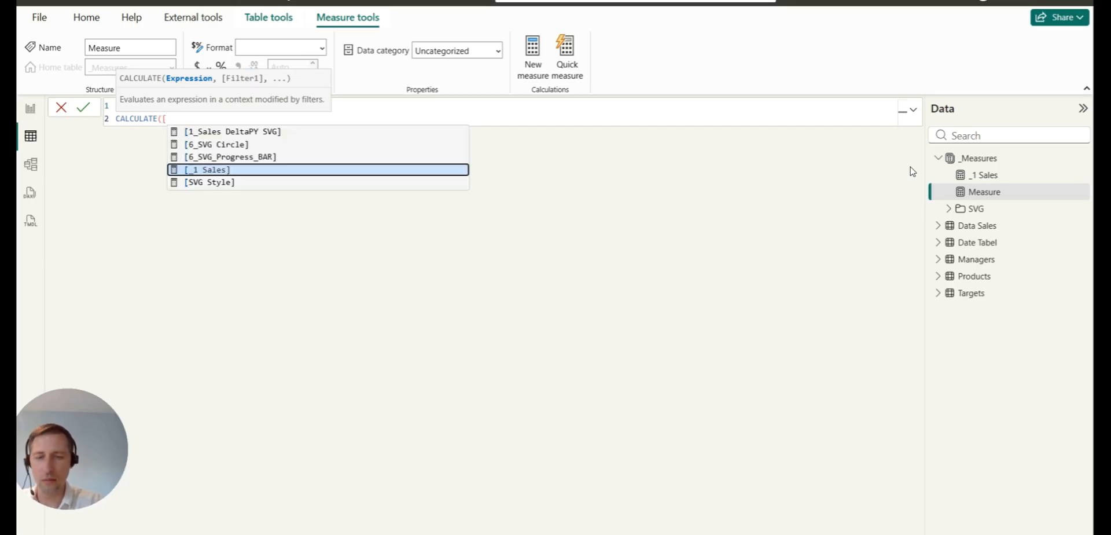
type("_1 s")
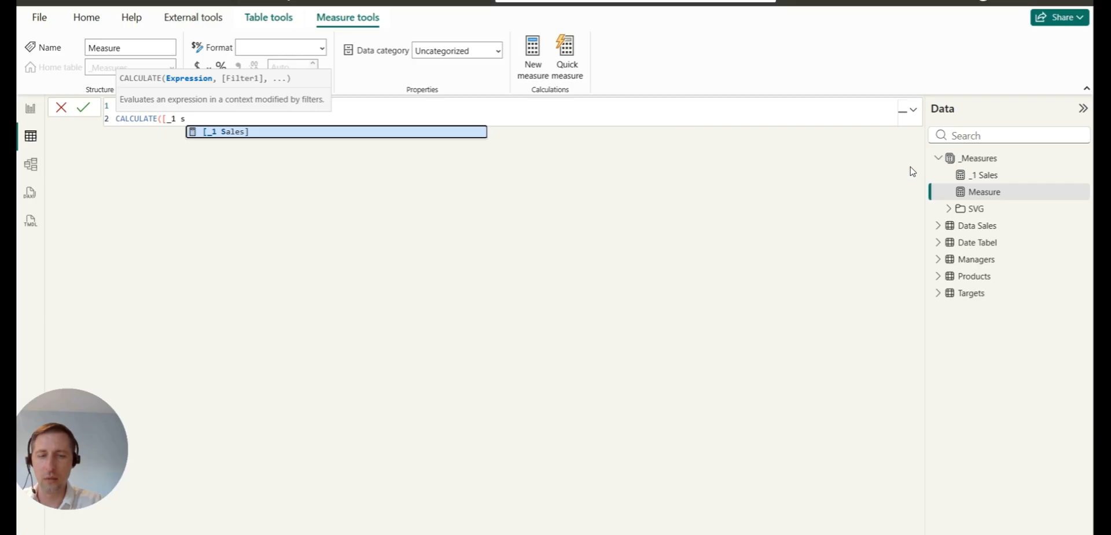
key("Tab")
type(",")
key("shift+Return")
Complete the _1 Sales PY formula with the filter SAMEPERIODLASTYEAR('Date Tabel'[Date]) and commit the measure.
type("sam")
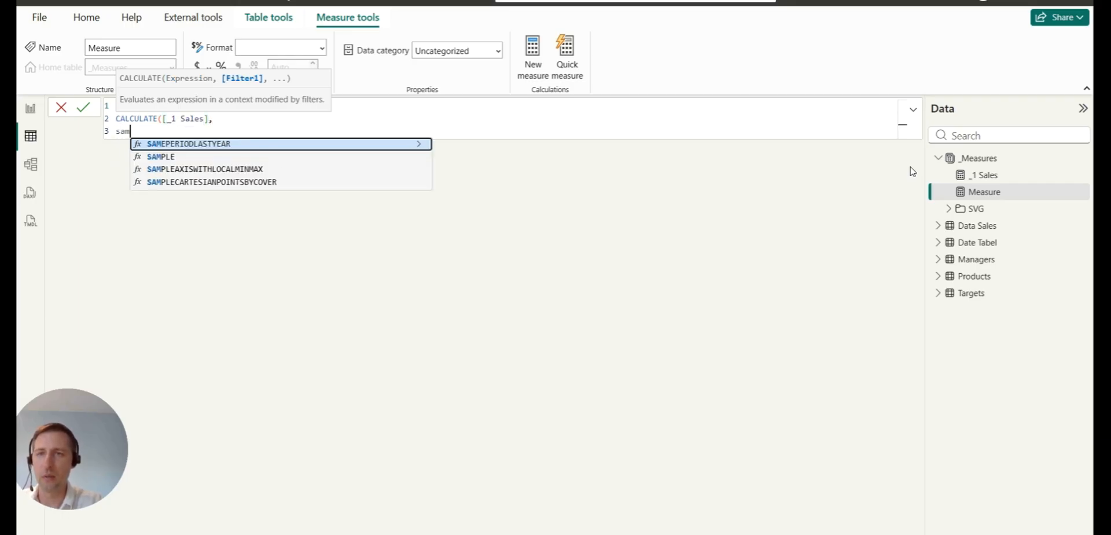
key("Tab")
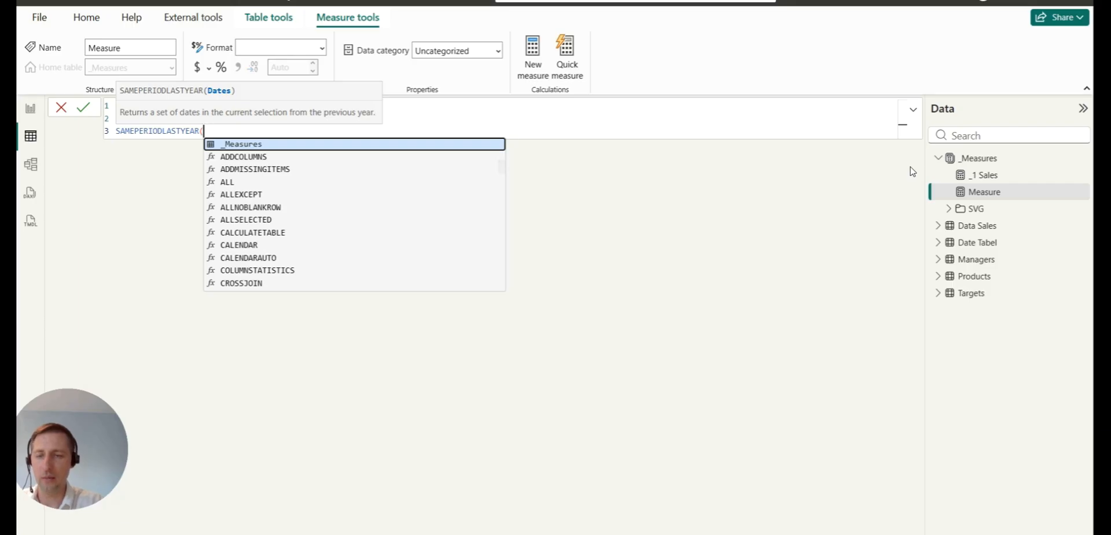
type("dat")
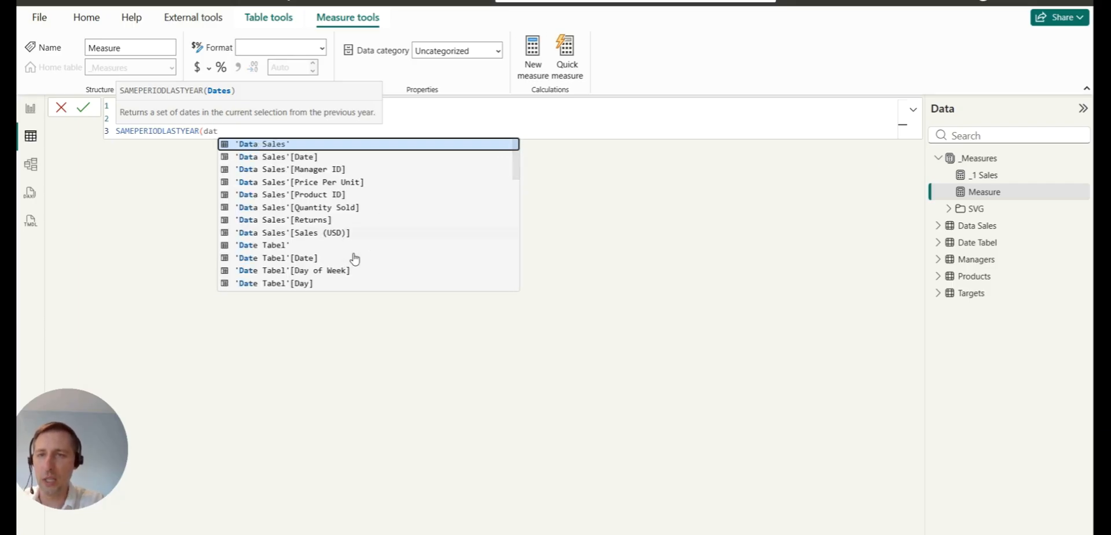
left_click(339, 258)
type(")")
key("shift+Return")
type(")")
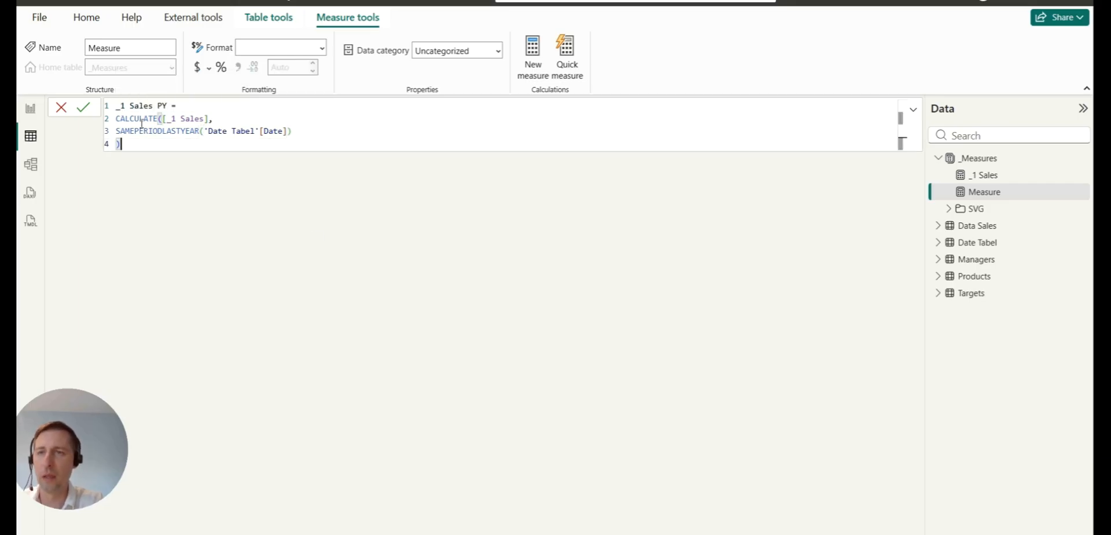
left_click(83, 108)
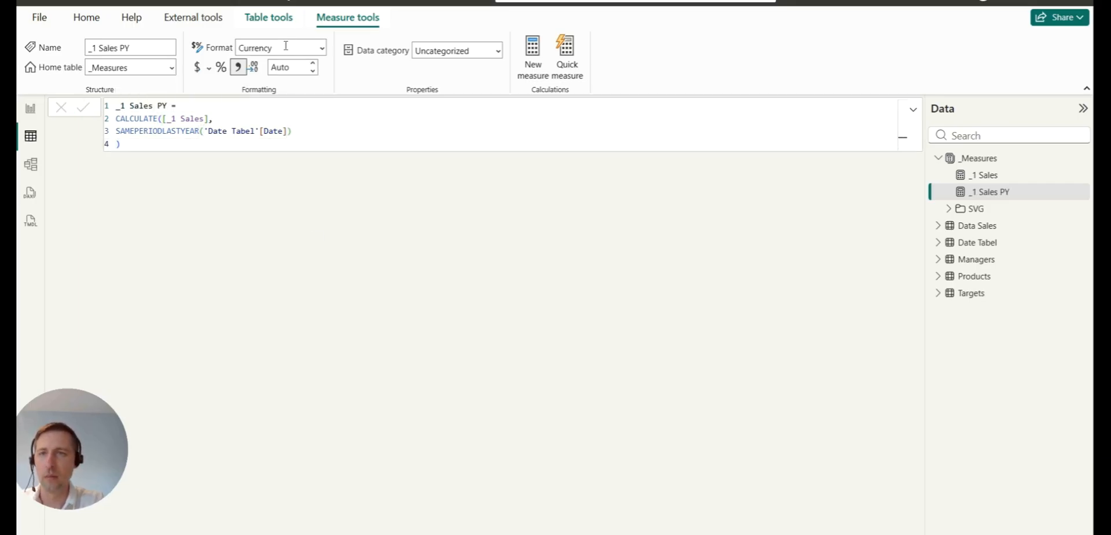
left_click(209, 68)
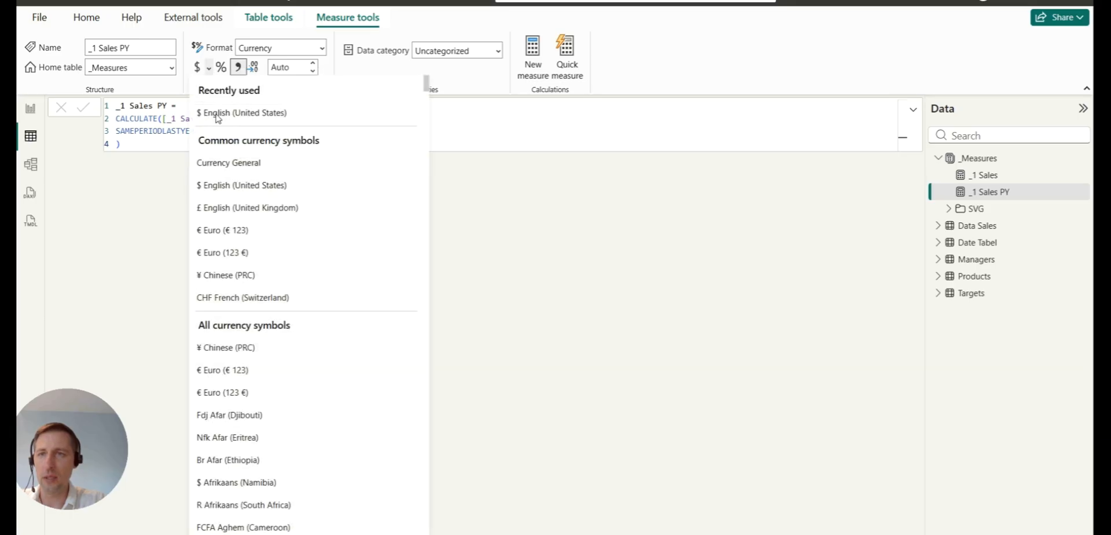
left_click(588, 277)
Create a measure _1 Sales Delta in the _Measures table, defined as [_1 Sales]-[_1 Sales PY].
right_click(984, 158)
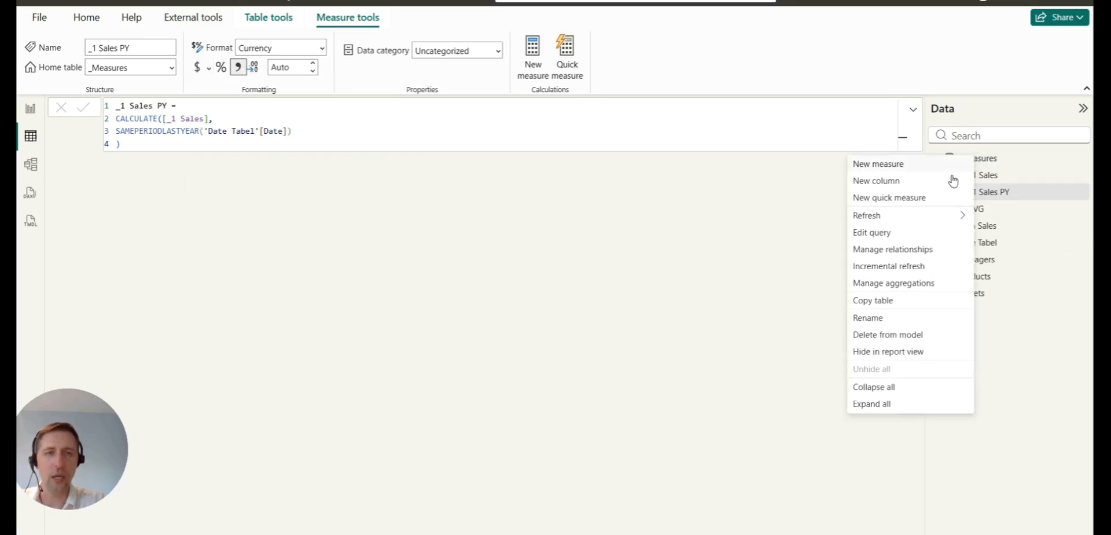
left_click(903, 163)
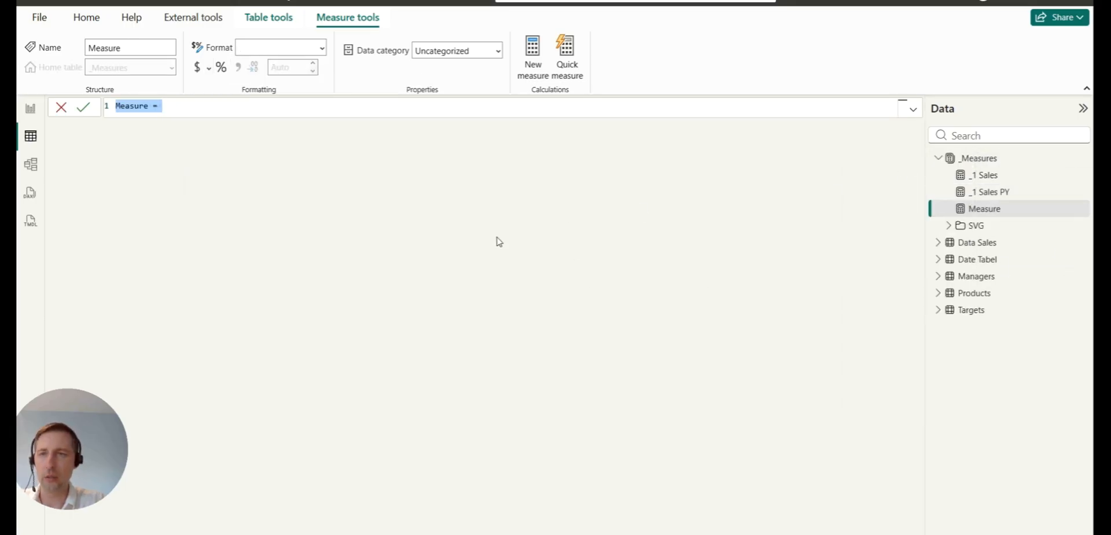
type("_1 Sales Del")
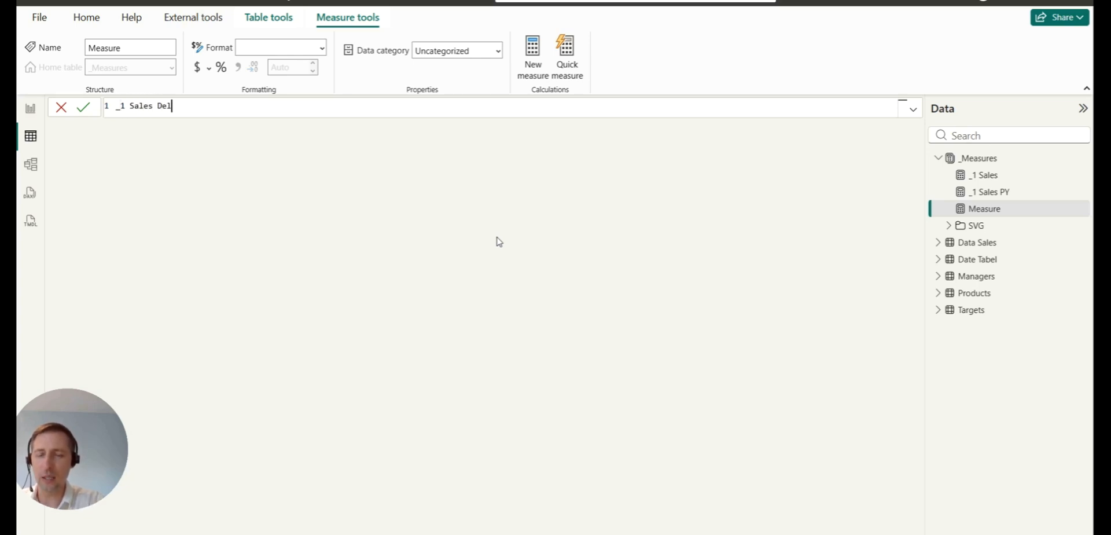
type("ta ")
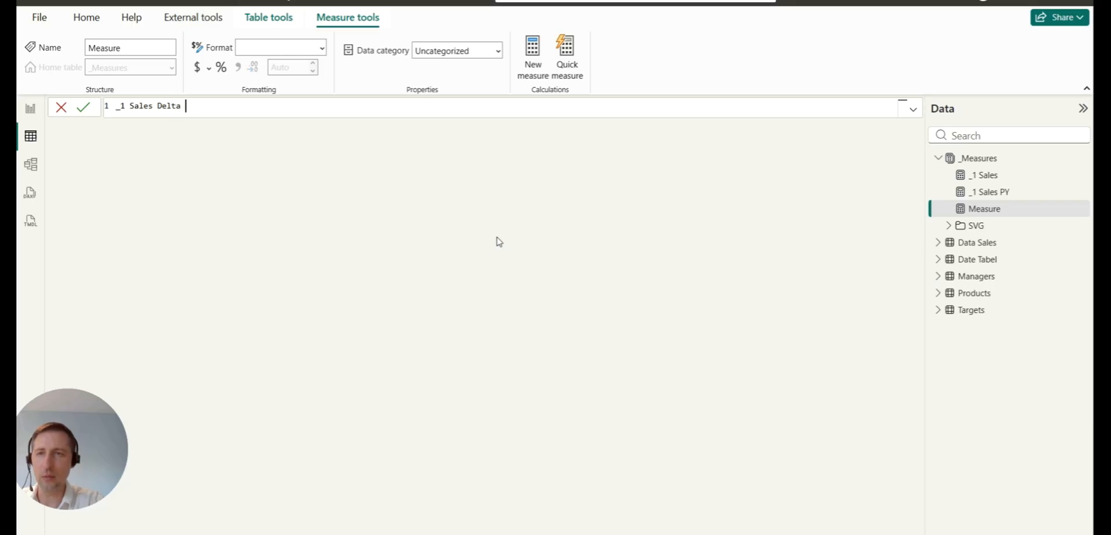
type("=")
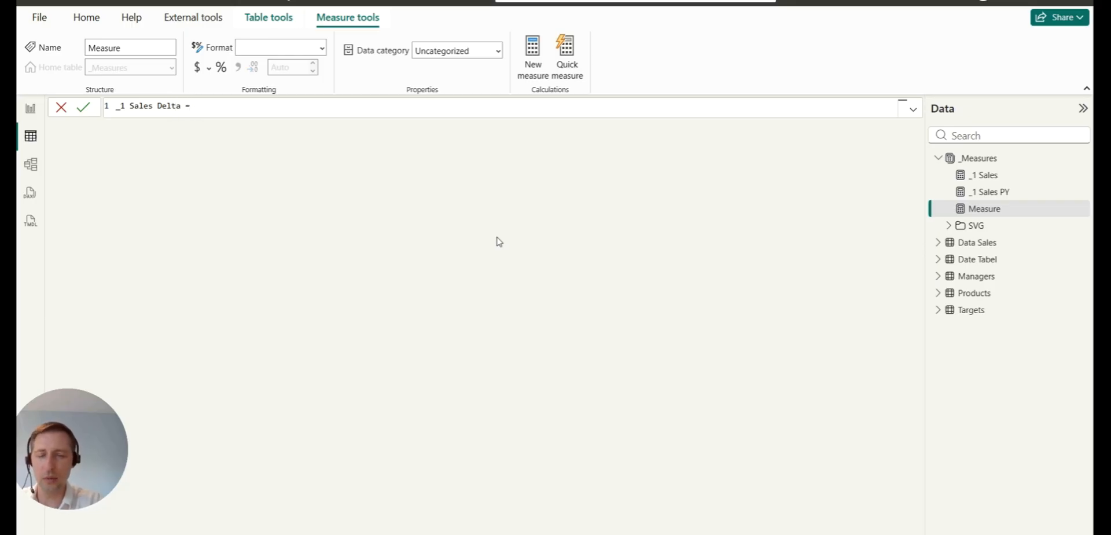
type(" [_1")
key("Down")
key("Tab")
type("-")
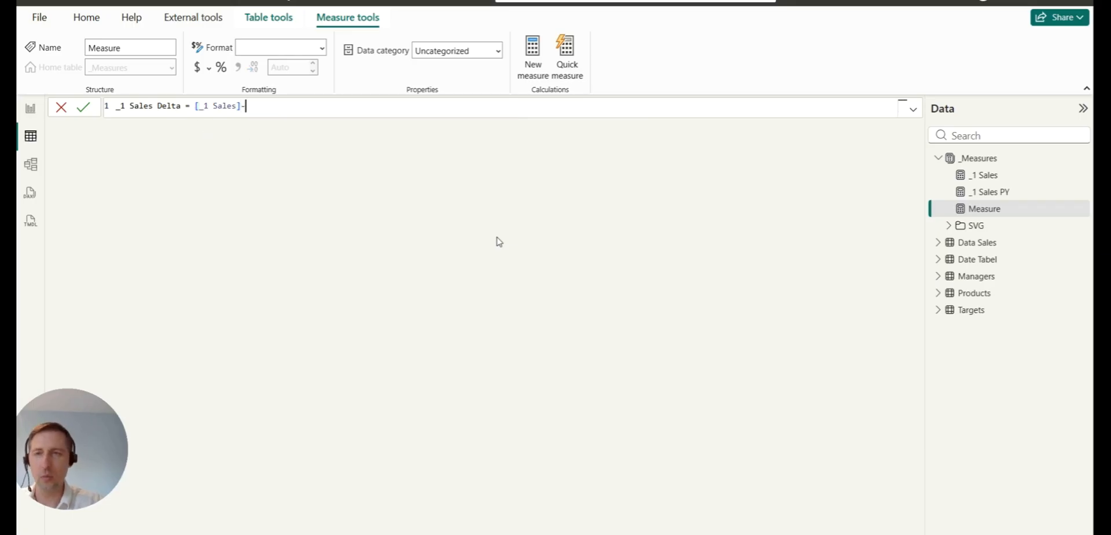
type("[")
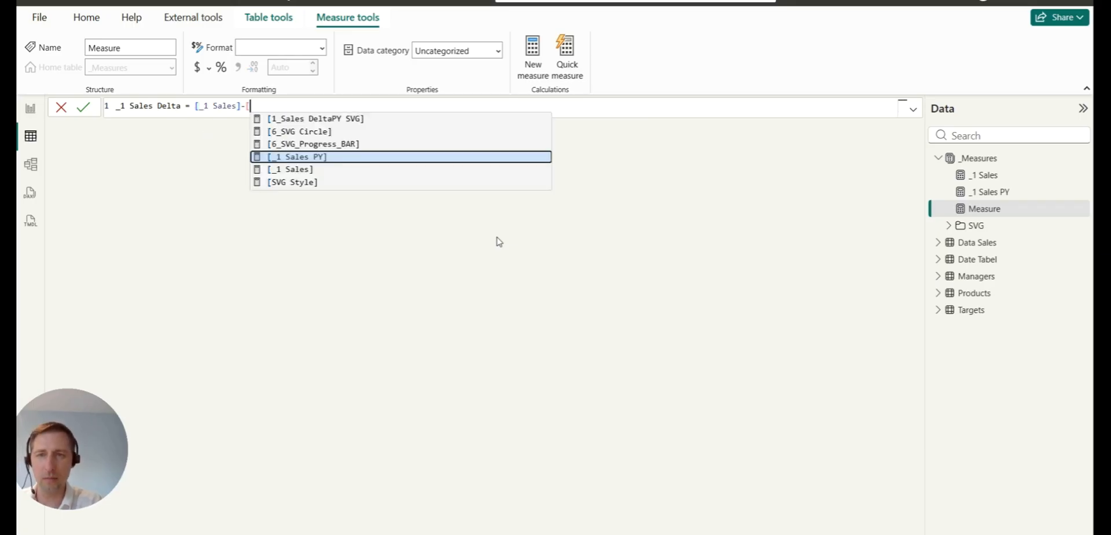
key("Tab")
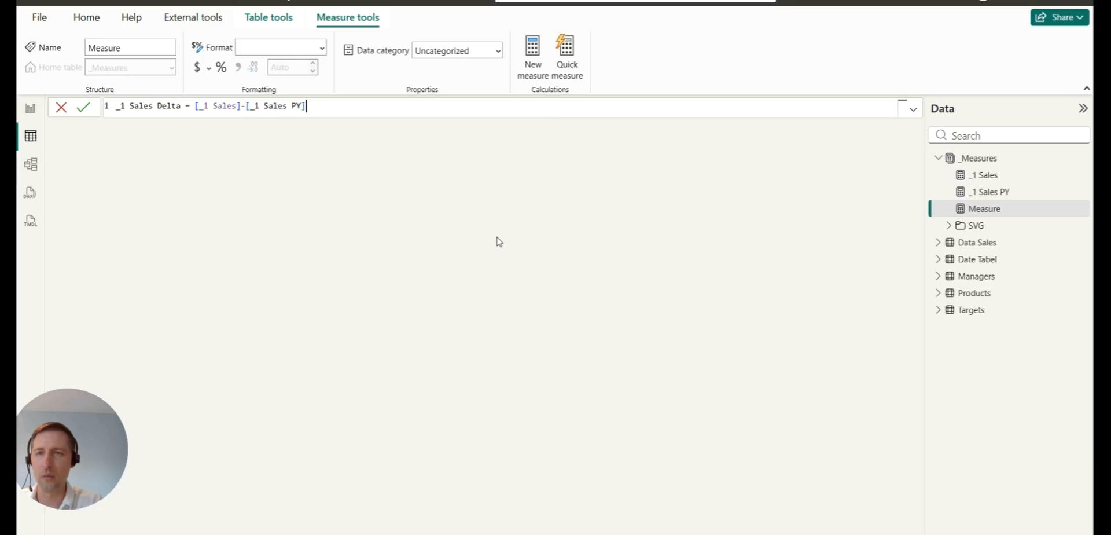
key("Return")
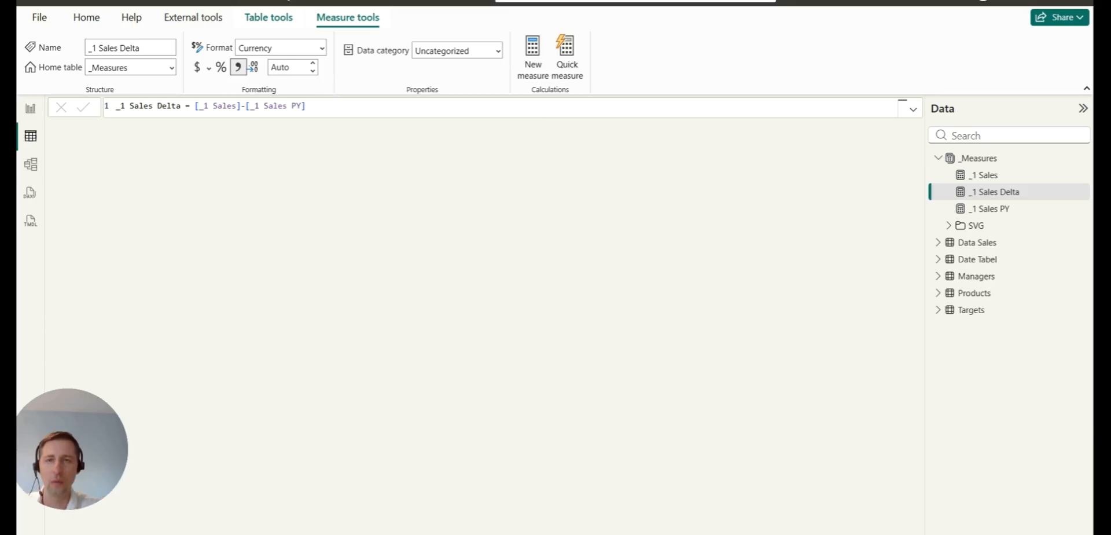
Rename the _1 Sales Delta measure as _1 Sales Delta PY in its formula.
left_click(179, 106)
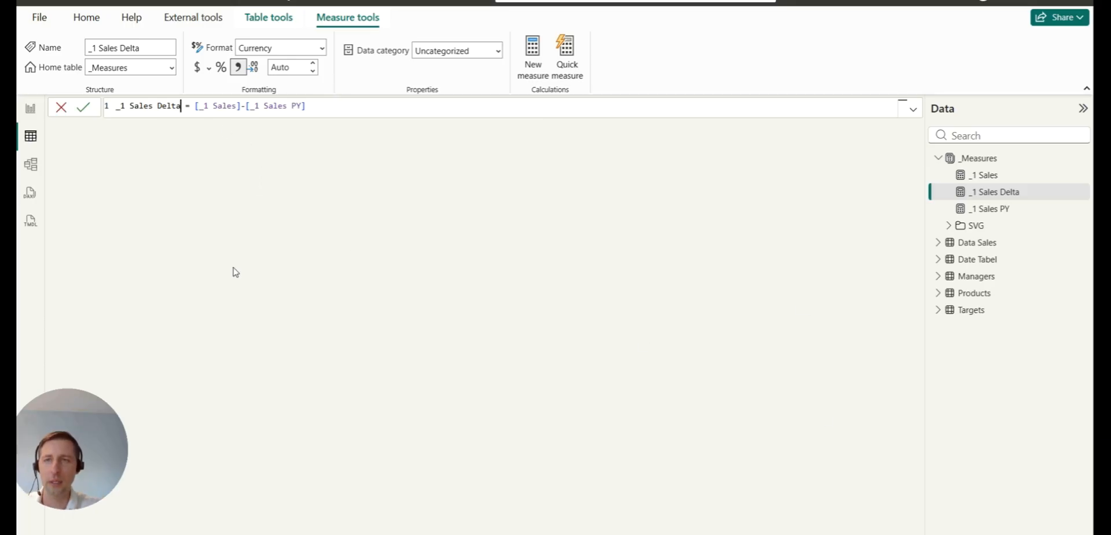
type("PY")
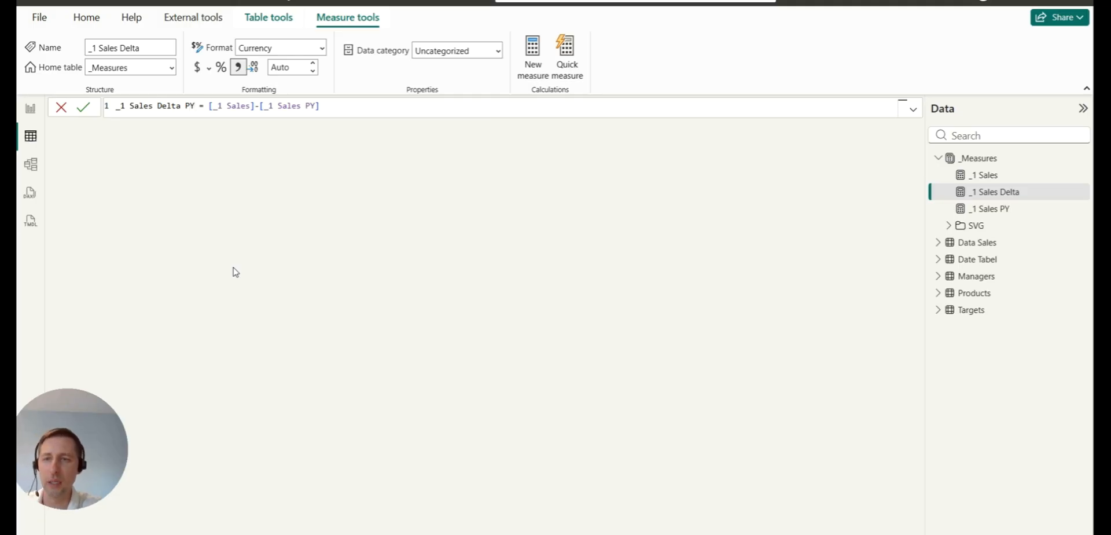
left_click(83, 108)
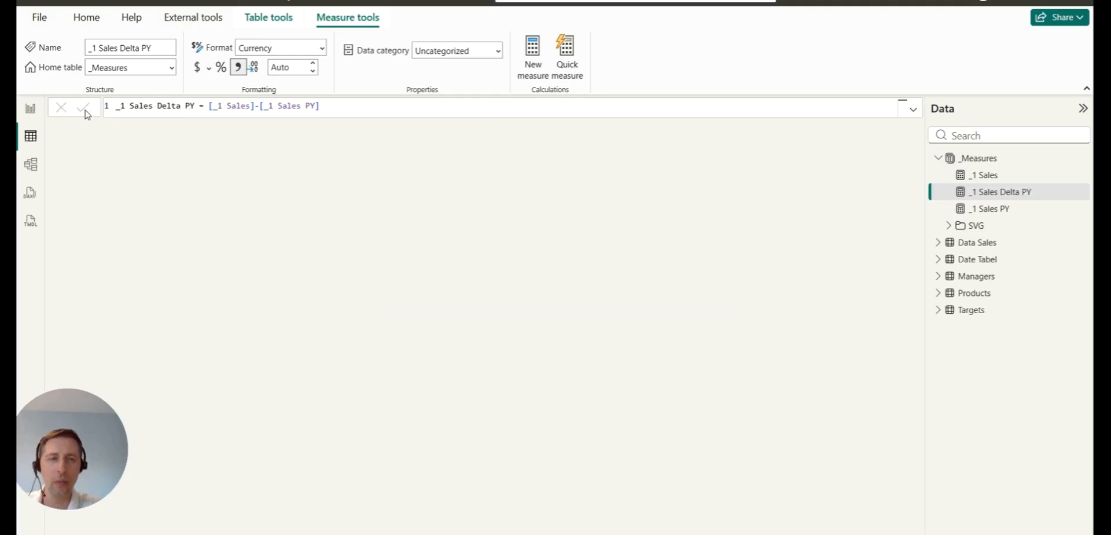
Add a new measure named _1 Sales Delta PY% to the _Measures table, with its expression starting on a second line.
right_click(979, 158)
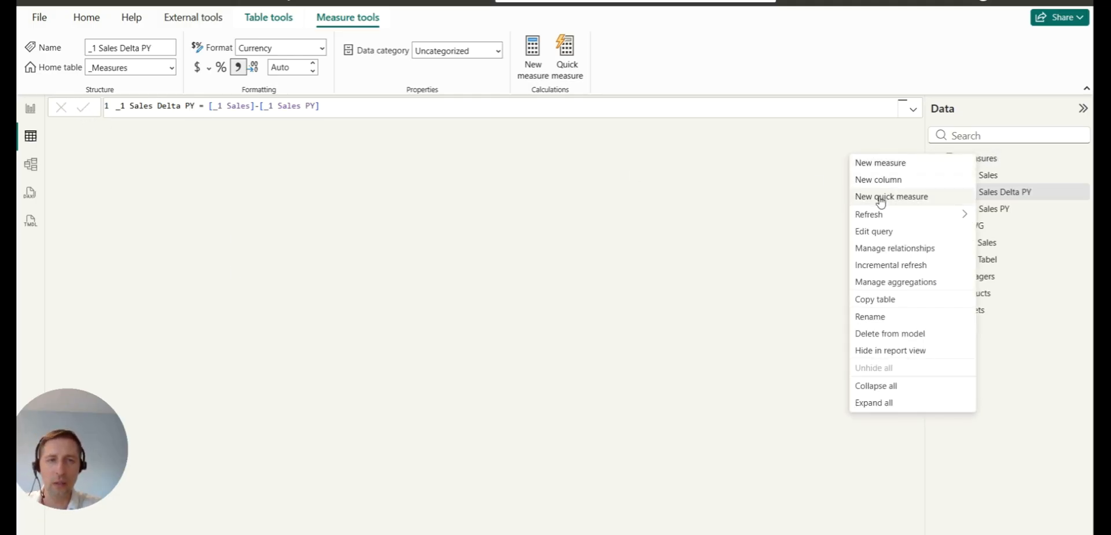
left_click(885, 165)
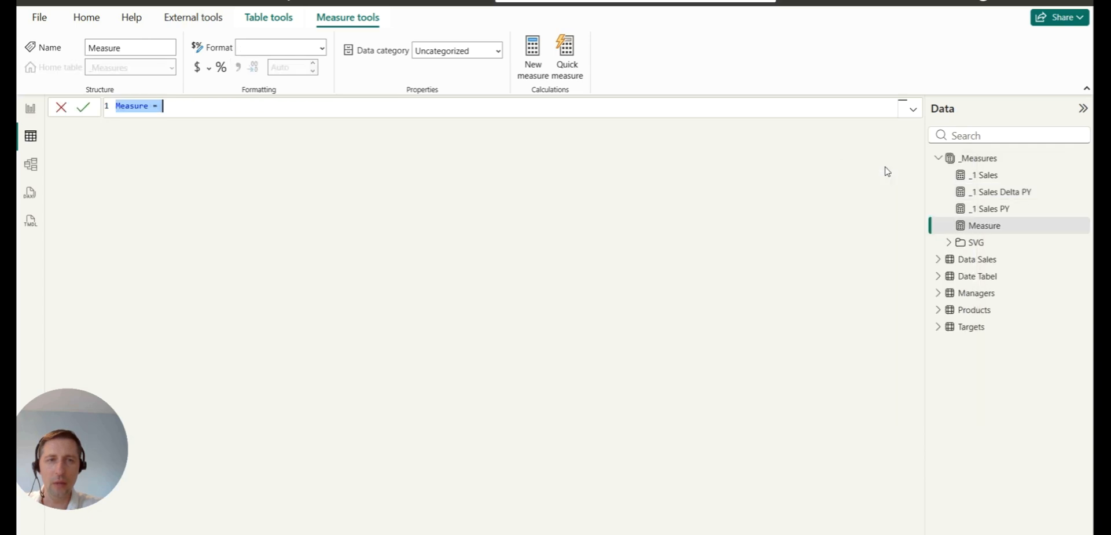
type("_")
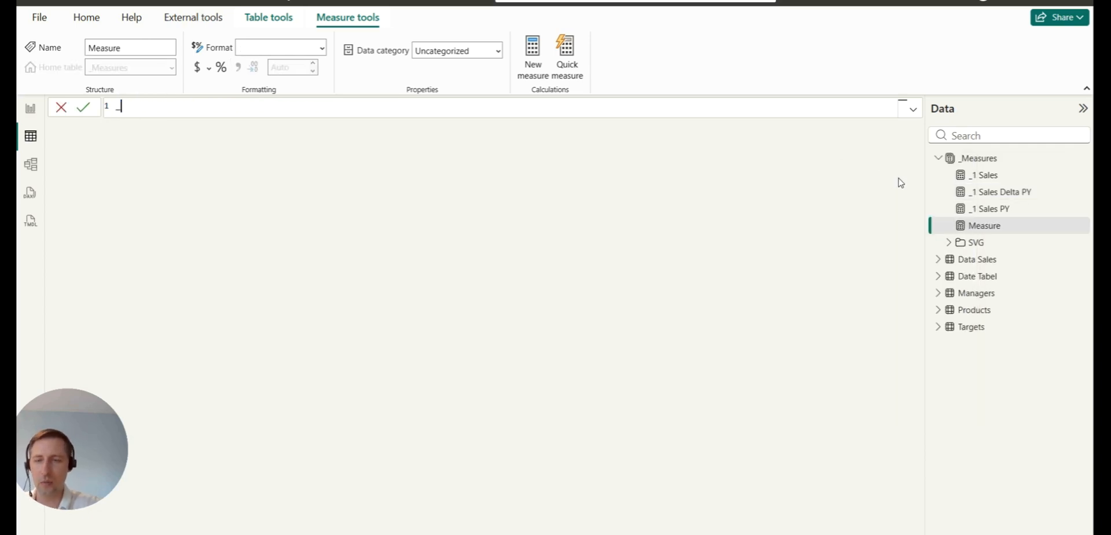
type("1 Sales")
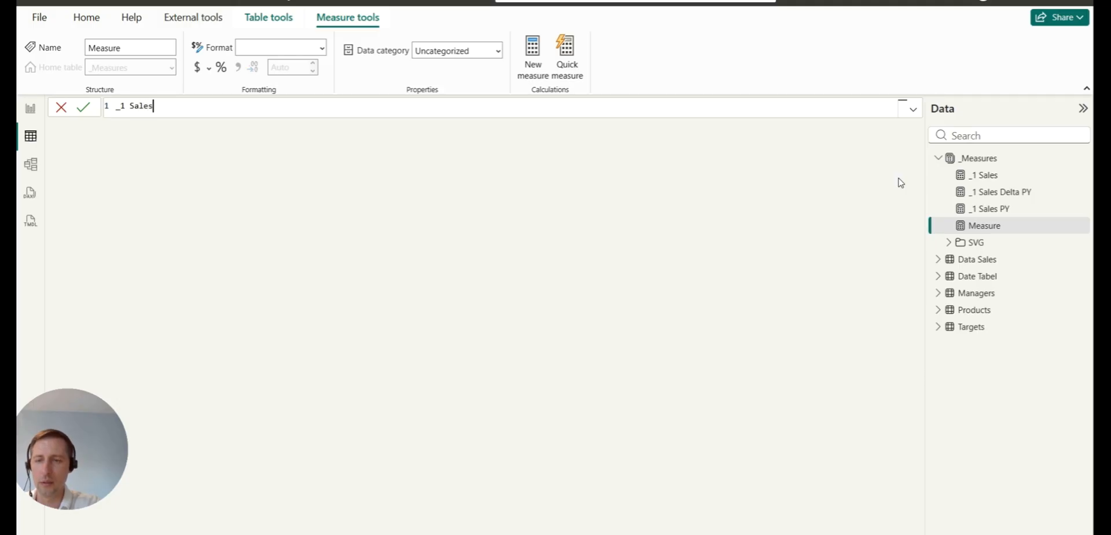
type(" Delta PY% =")
key("shift+Return")
Start the _1 Sales Delta PY% formula with DIVIDE, using [_1 Sales]-[_1 Sales PY] as the numerator.
type("DIV")
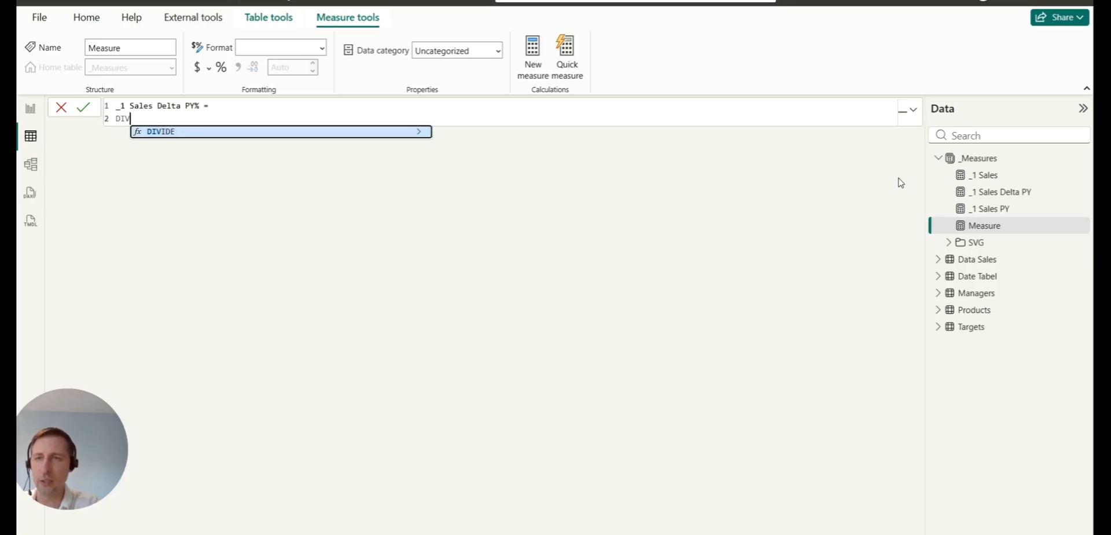
key("Tab")
type("[")
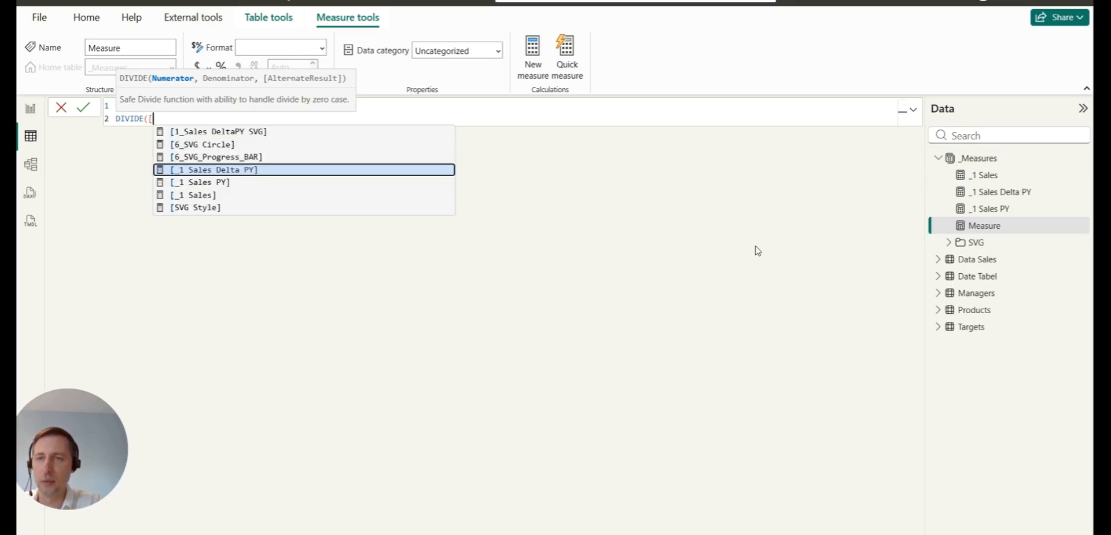
left_click(244, 195)
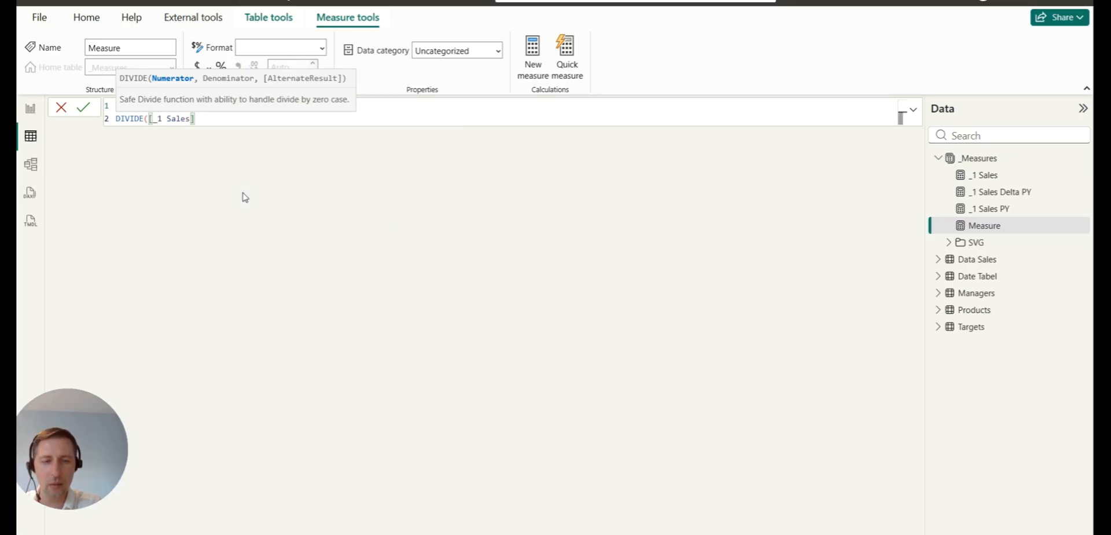
type("-[")
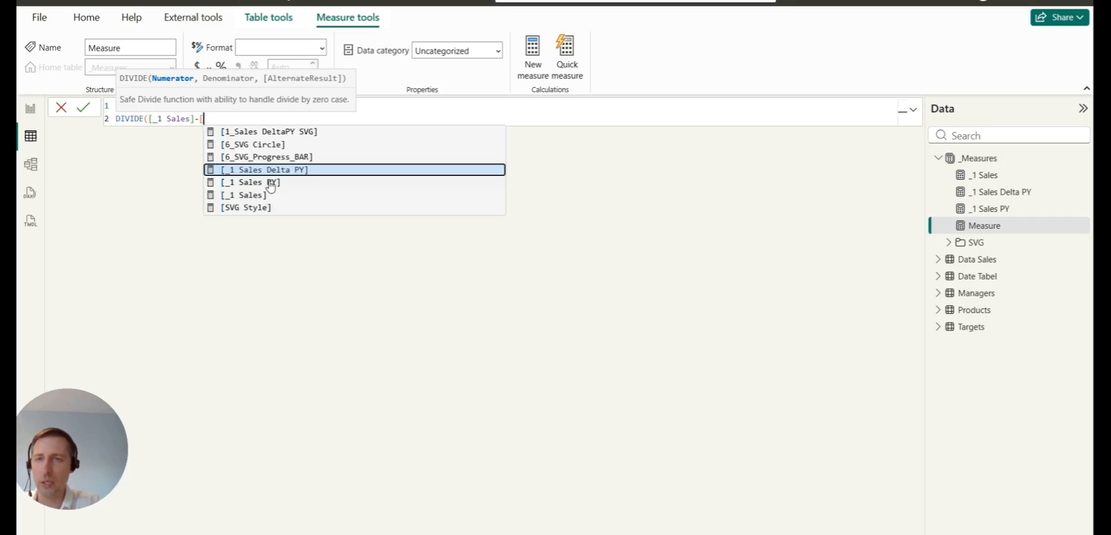
left_click(269, 182)
Complete the _1 Sales Delta PY% formula with [_1 Sales PY] as the denominator and format the committed measure as a percentage.
type(",")
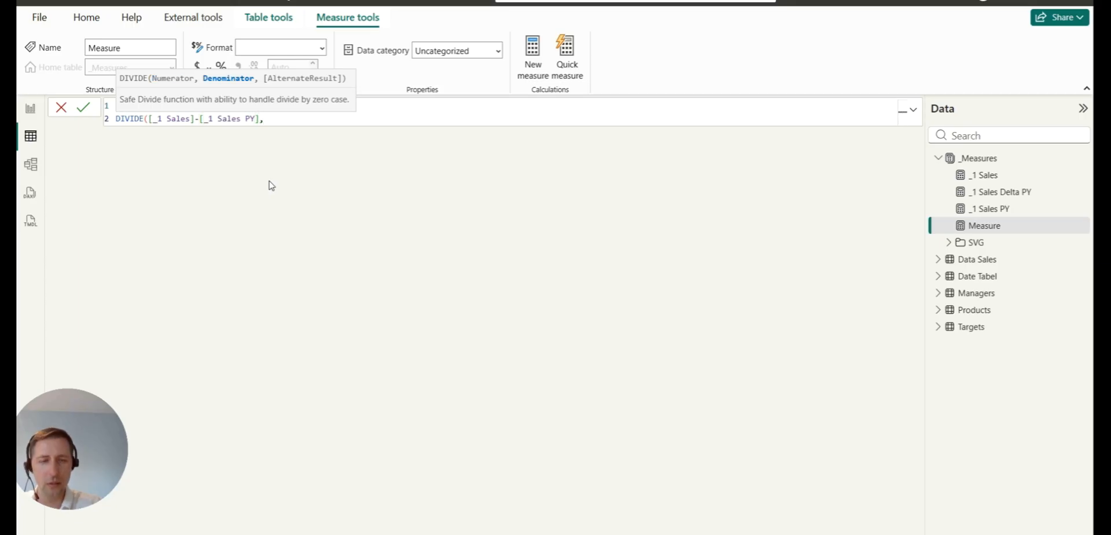
type("[")
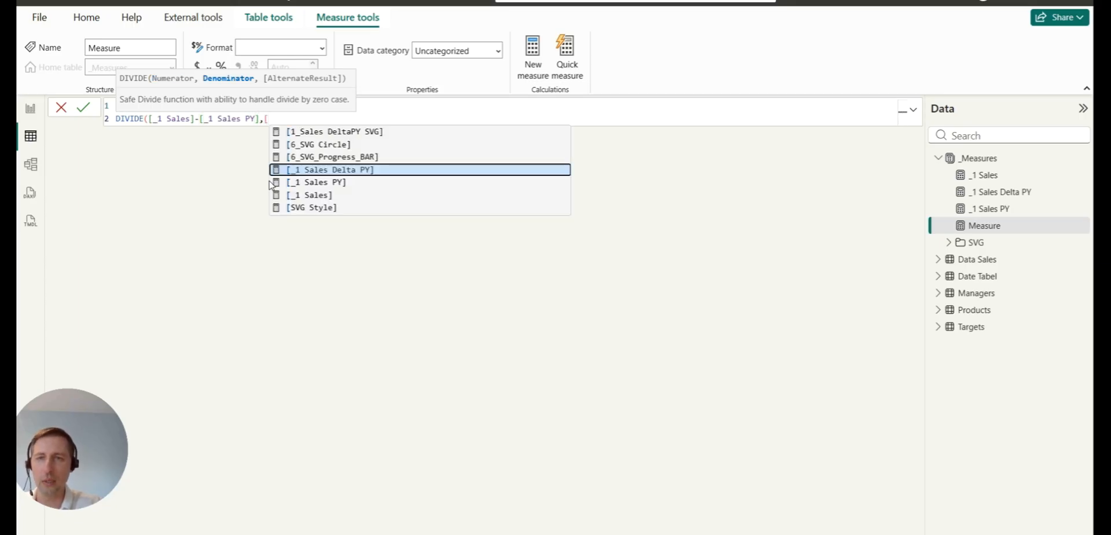
left_click(325, 183)
type(")")
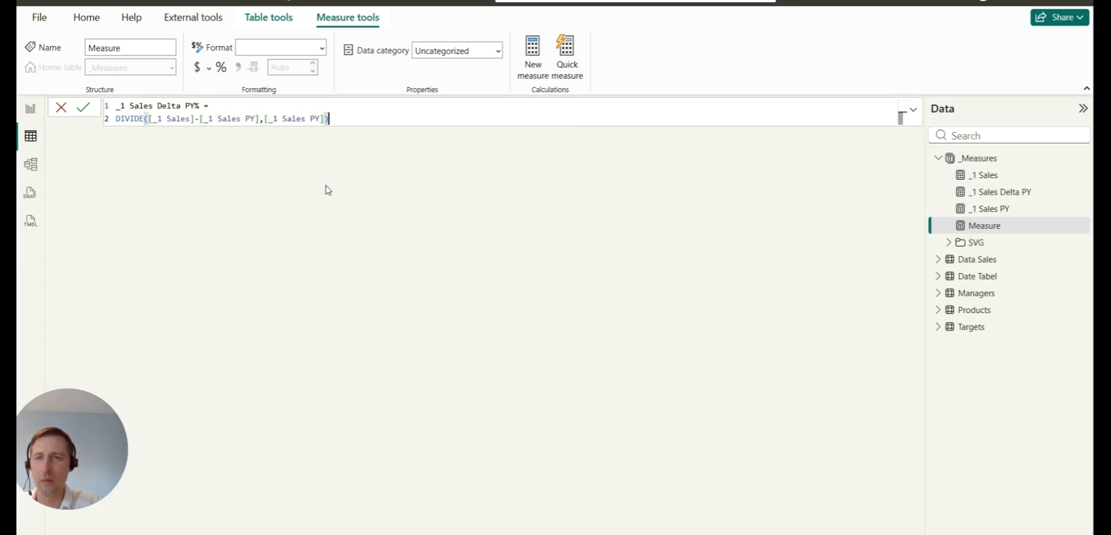
left_click(83, 109)
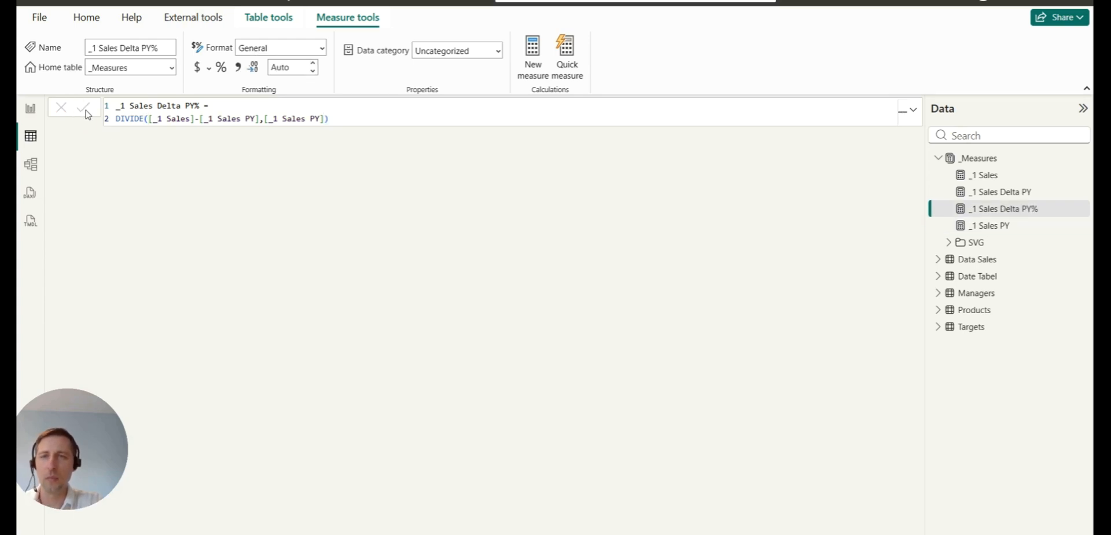
left_click(220, 68)
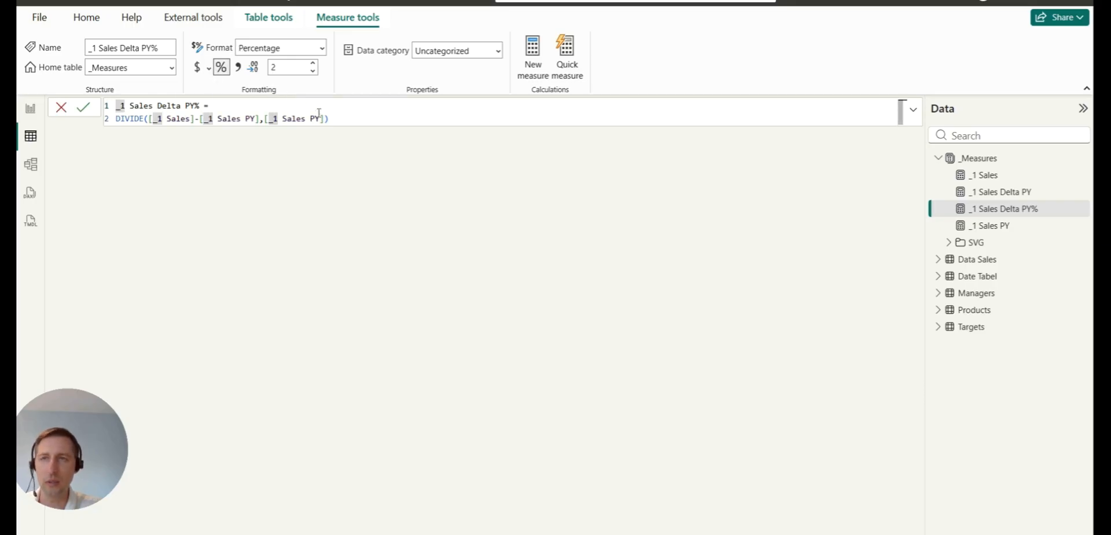
In the report view, examine the formulas of the _1 Sales BG Color and _1 Sales Font Color measures.
left_click(32, 1)
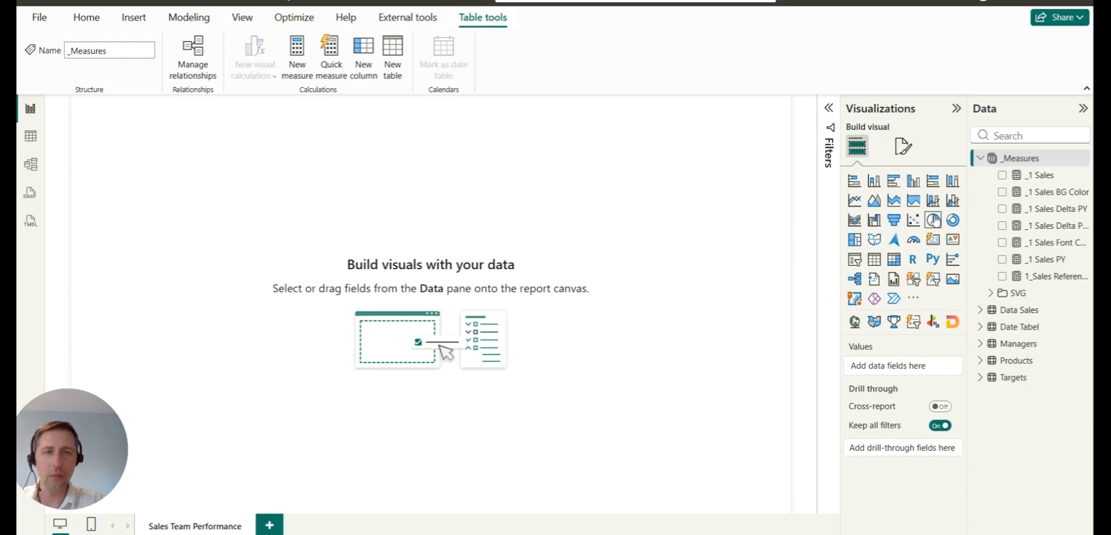
left_click_drag(970, 189, 901, 190)
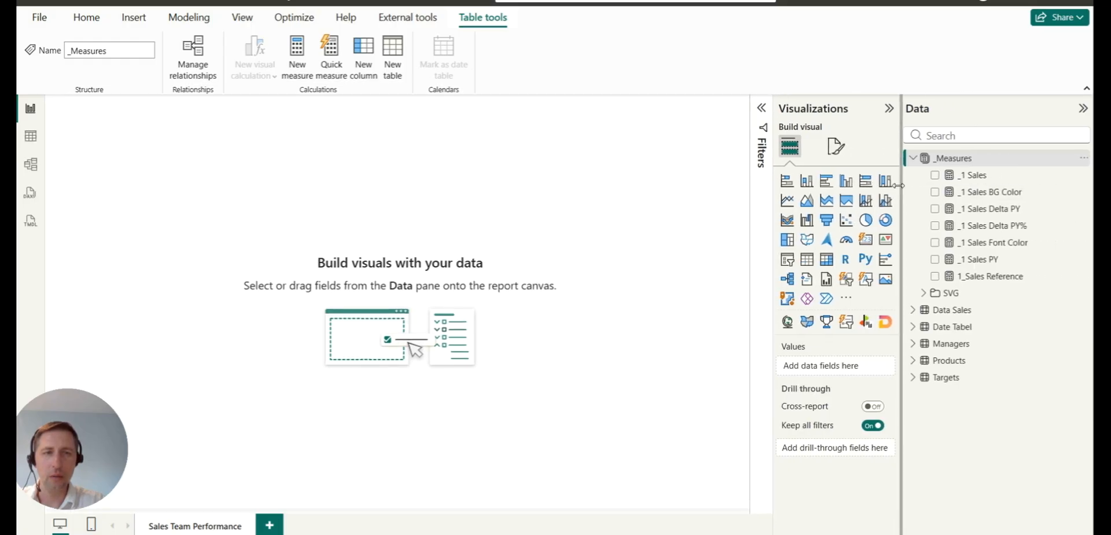
left_click(967, 193)
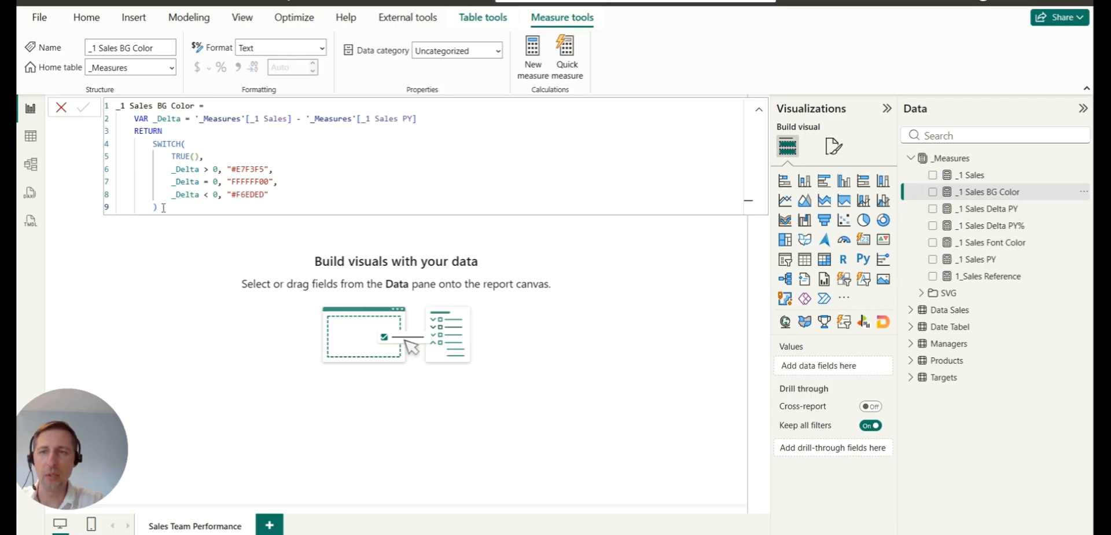
left_click_drag(170, 207, 117, 106)
left_click(360, 199)
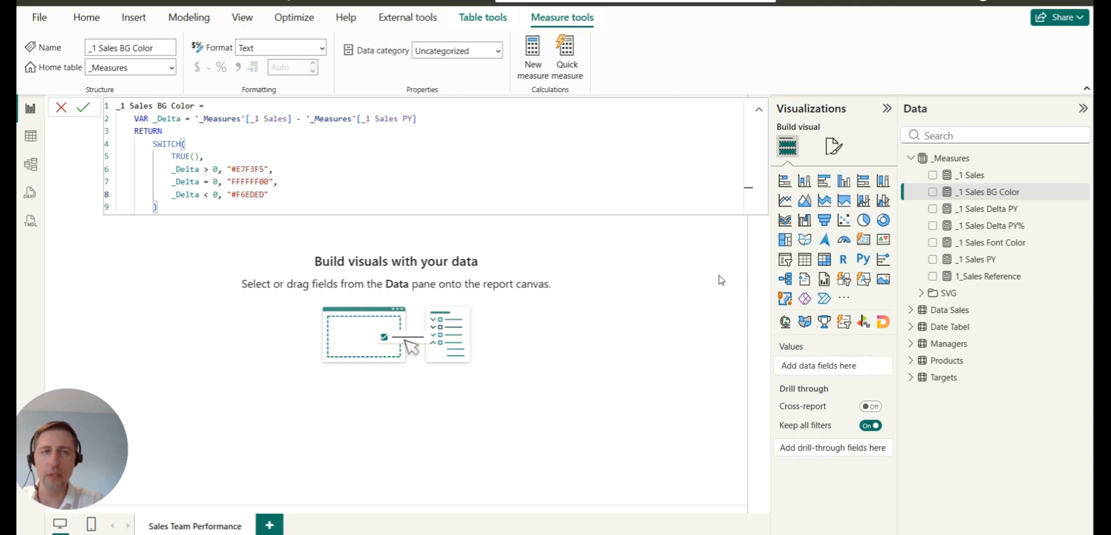
left_click(994, 245)
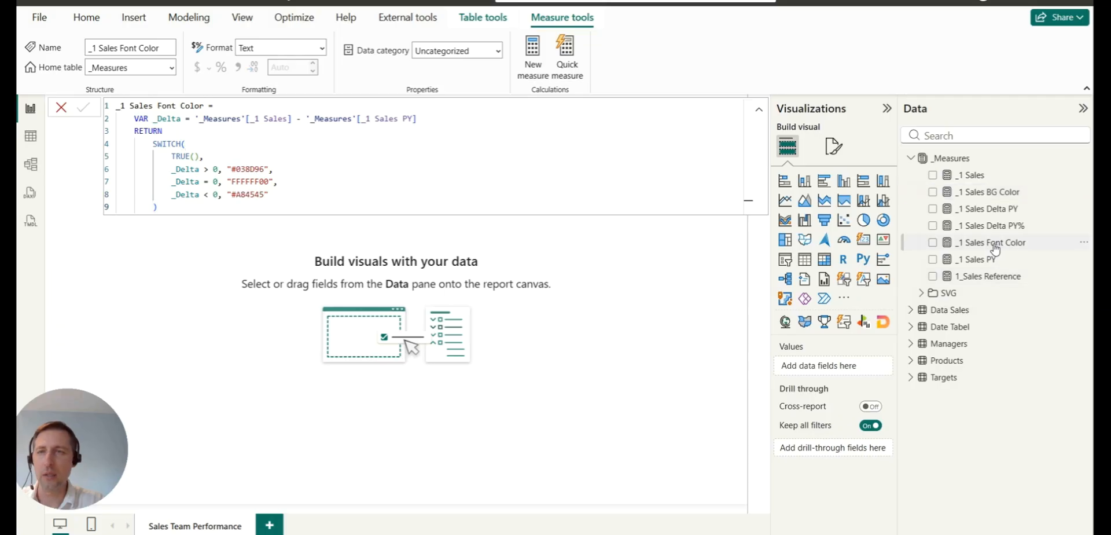
left_click_drag(159, 208, 63, 79)
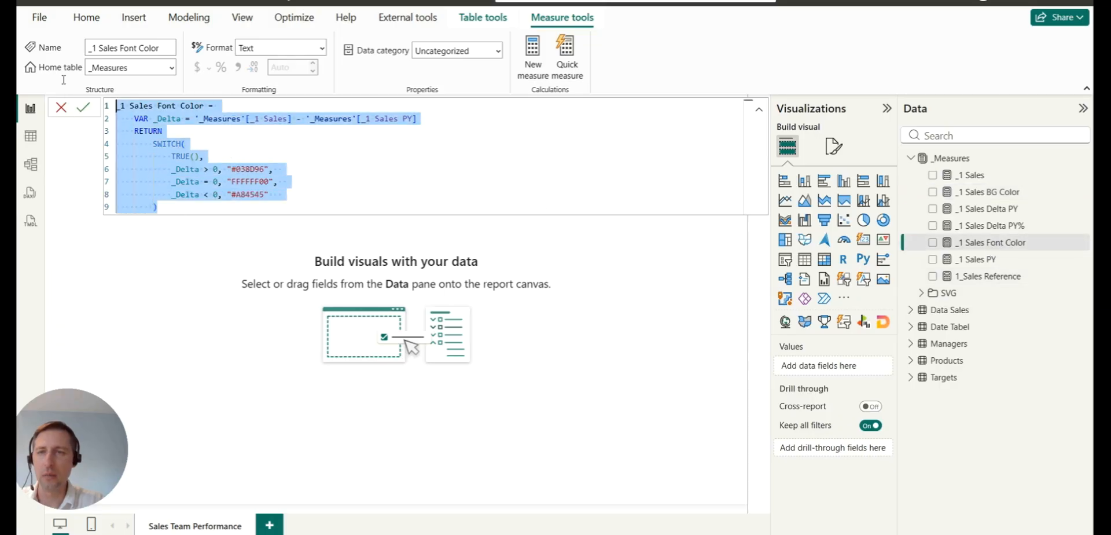
left_click(339, 155)
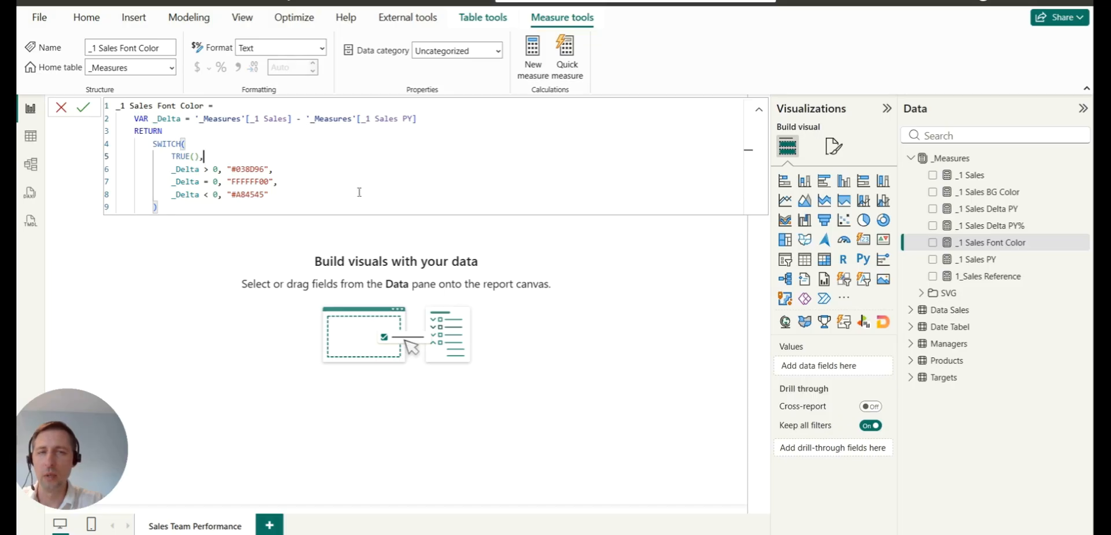
Examine the formula of the 1_Sales Reference measure, including its number-format variables and RETURN expression.
left_click(990, 277)
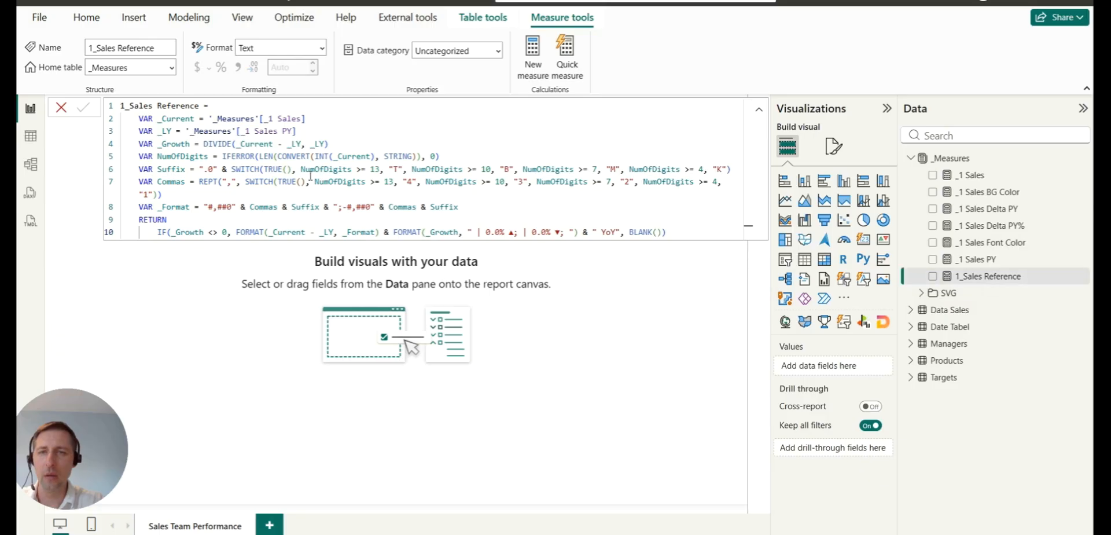
left_click_drag(703, 233, 118, 103)
left_click(433, 123)
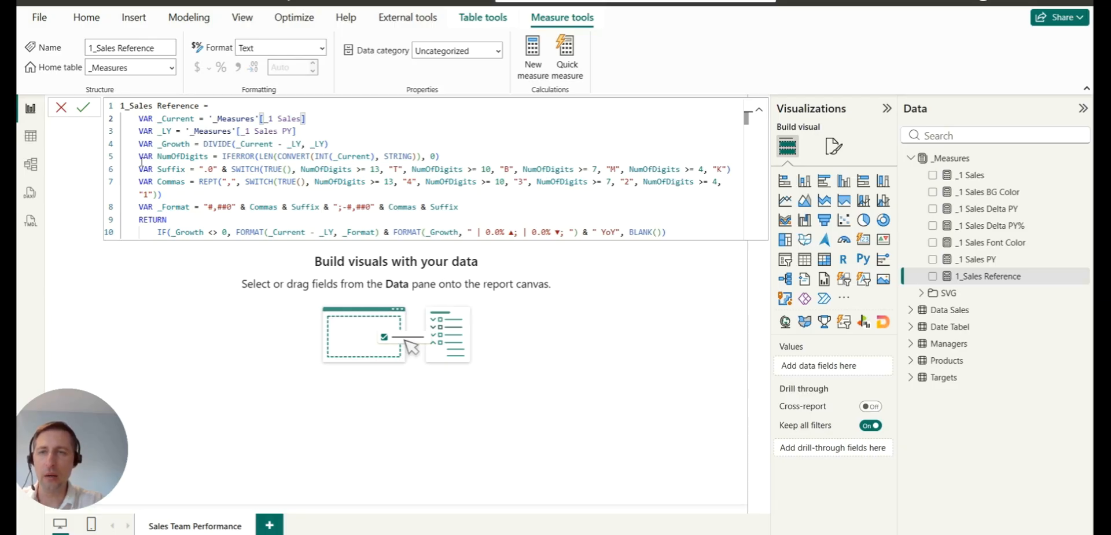
left_click_drag(136, 156, 705, 228)
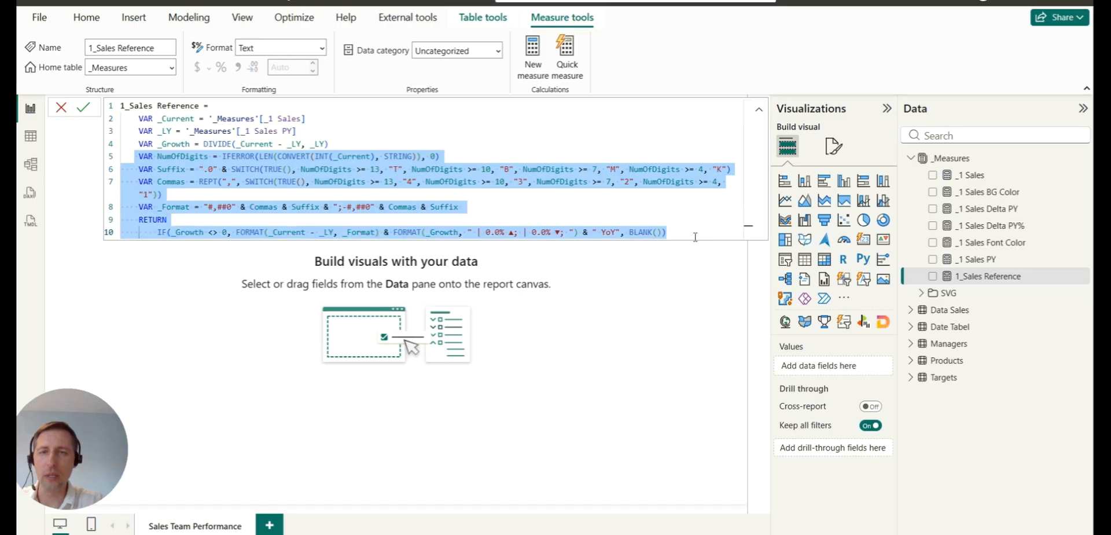
left_click(665, 272)
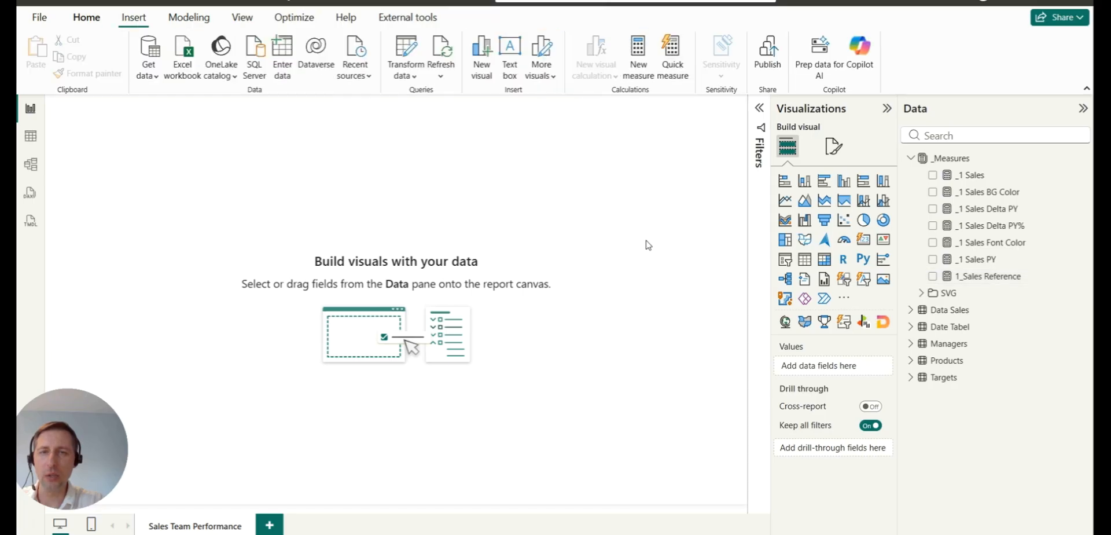
left_click(987, 277)
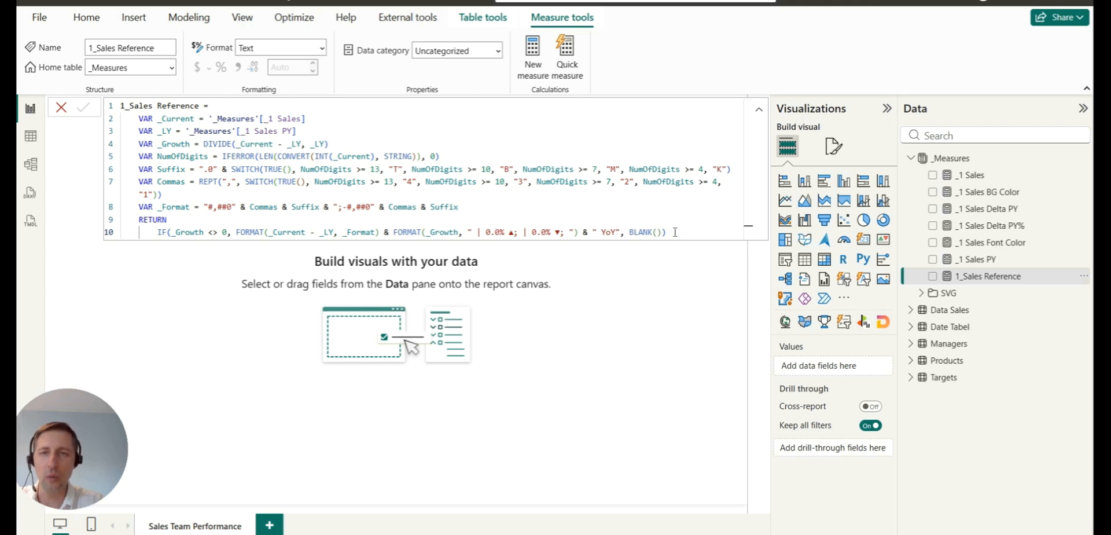
left_click_drag(675, 232, 87, 105)
In the table view, look through the Date Tabel and Data Sales tables, including the Price Per Unit and Quantity Sold columns.
left_click(949, 159)
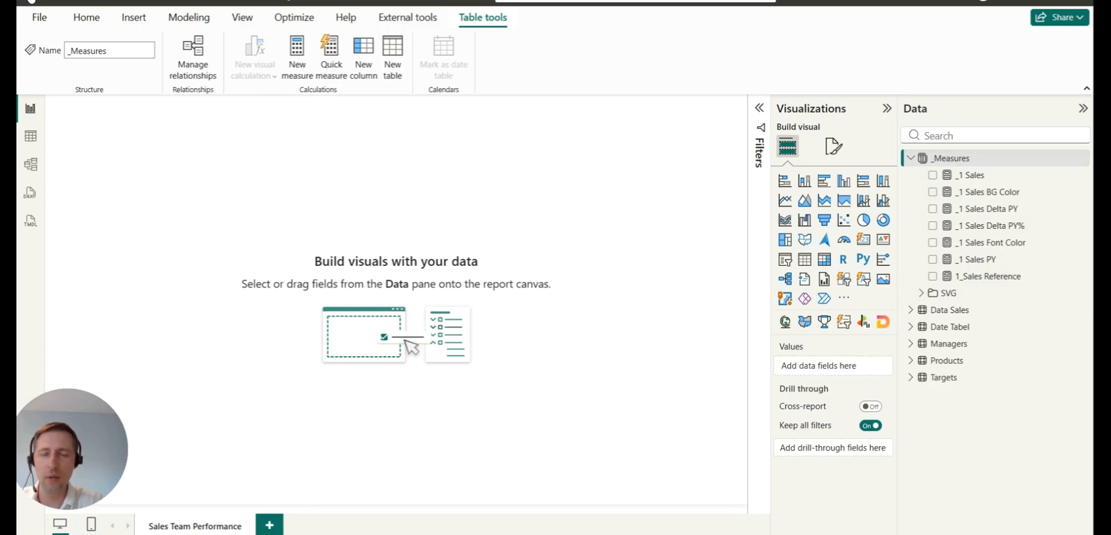
left_click(952, 312)
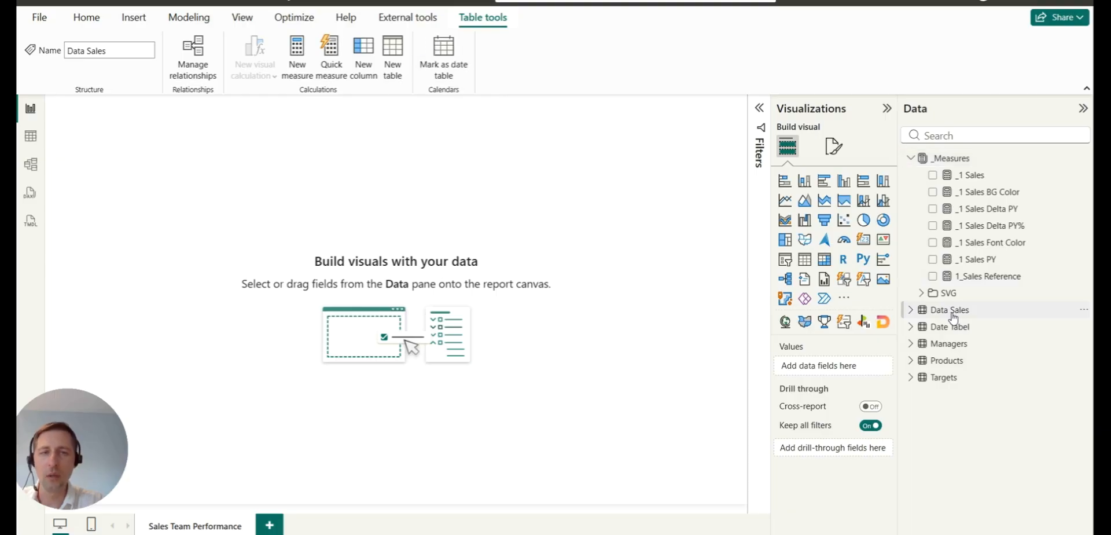
left_click(34, 140)
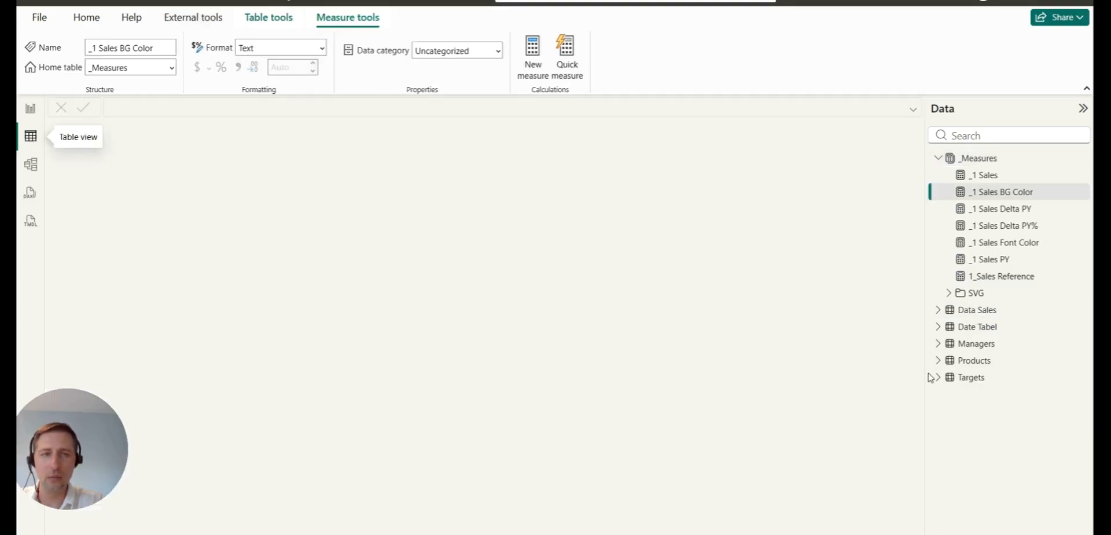
left_click(983, 328)
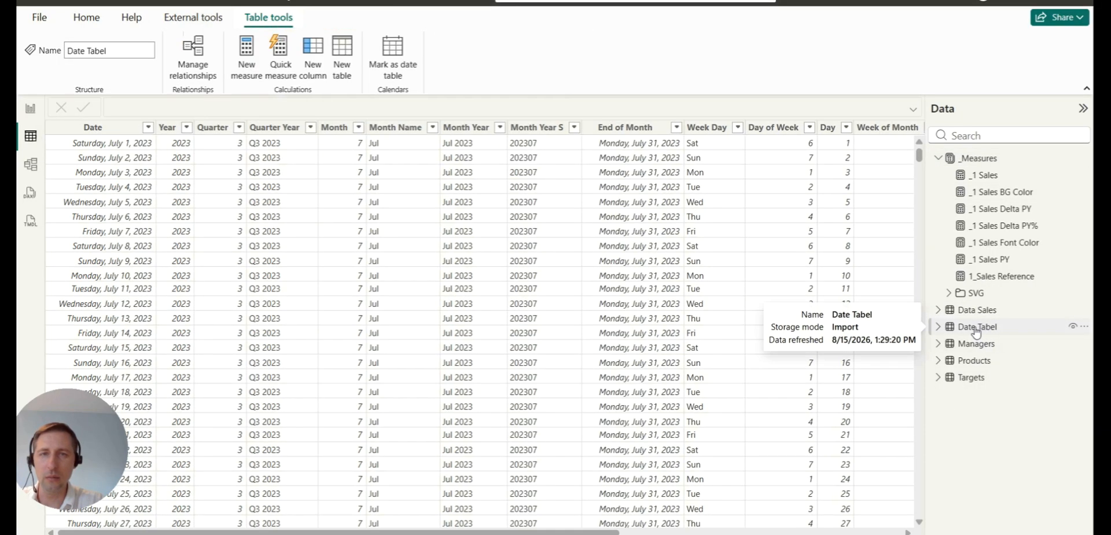
left_click(977, 316)
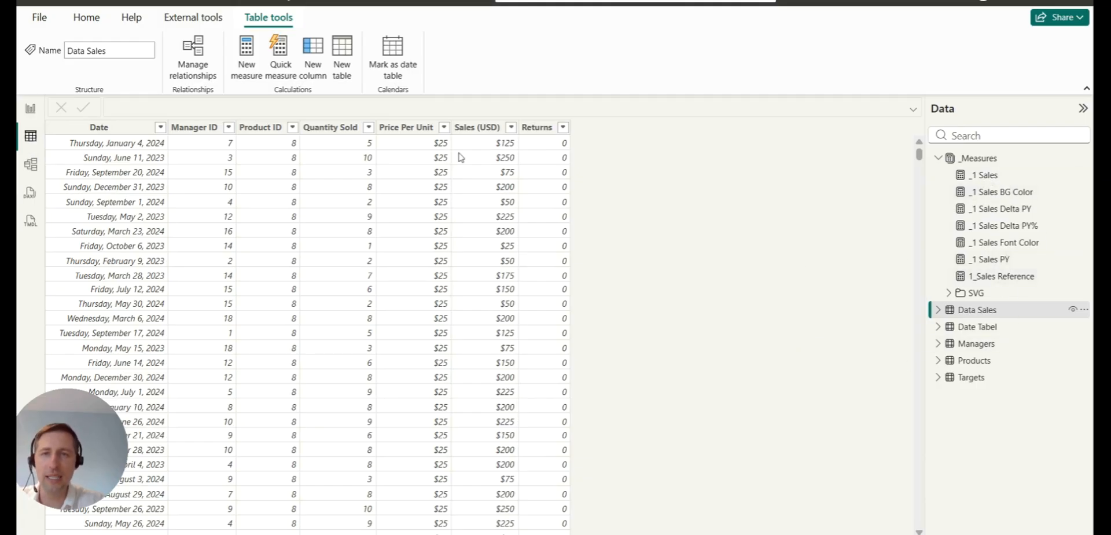
left_click(397, 137)
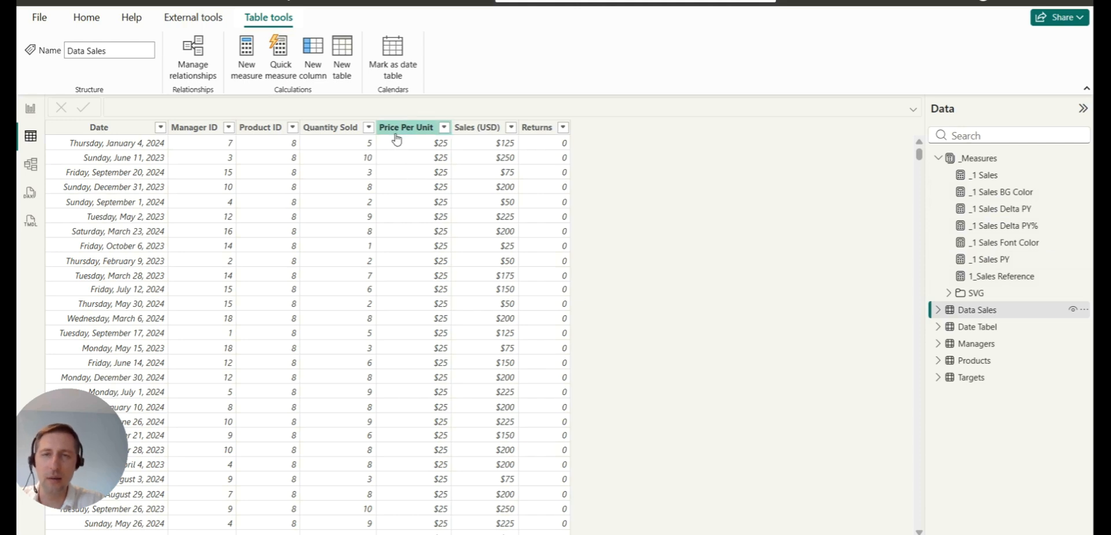
left_click(345, 136)
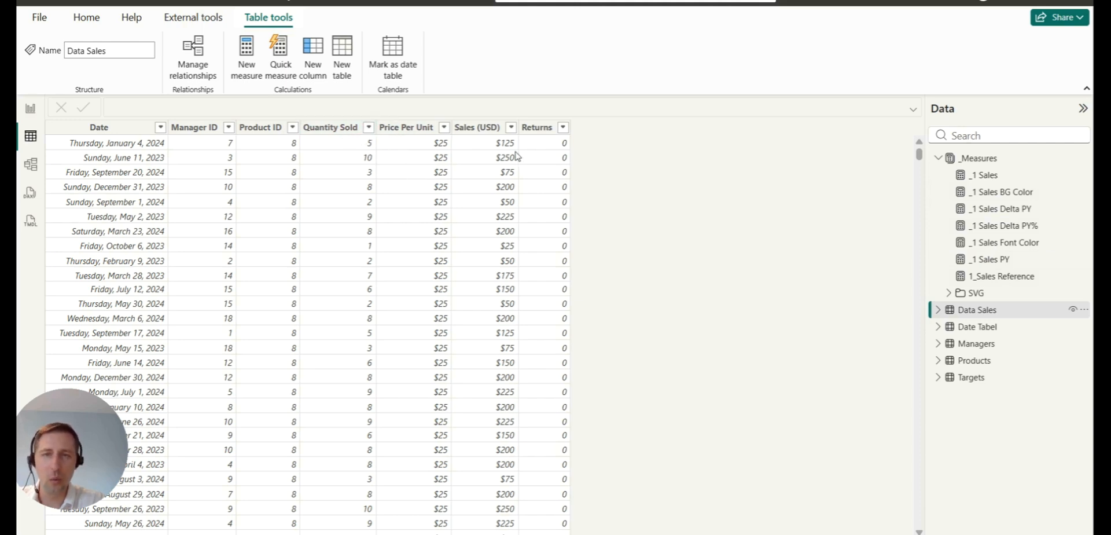
Insert a rounded rectangle shape on the Sales Team Performance page of the report view.
left_click(32, 109)
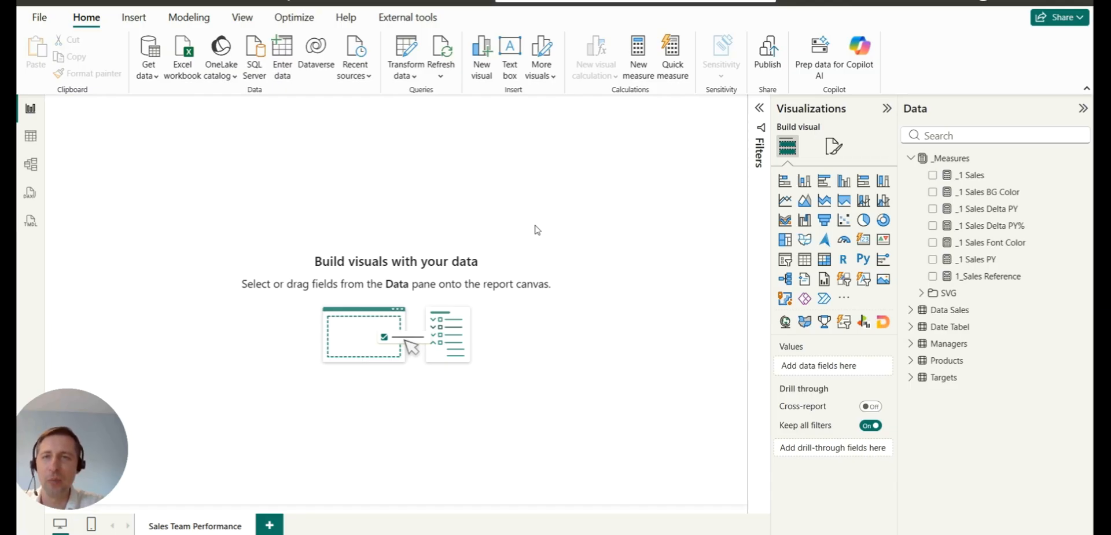
left_click(125, 22)
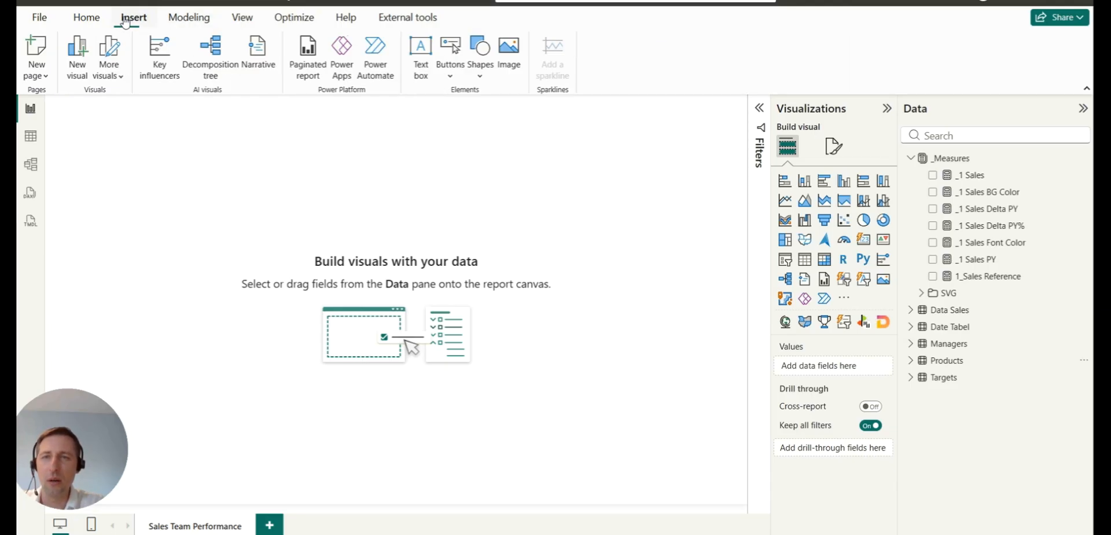
left_click(484, 63)
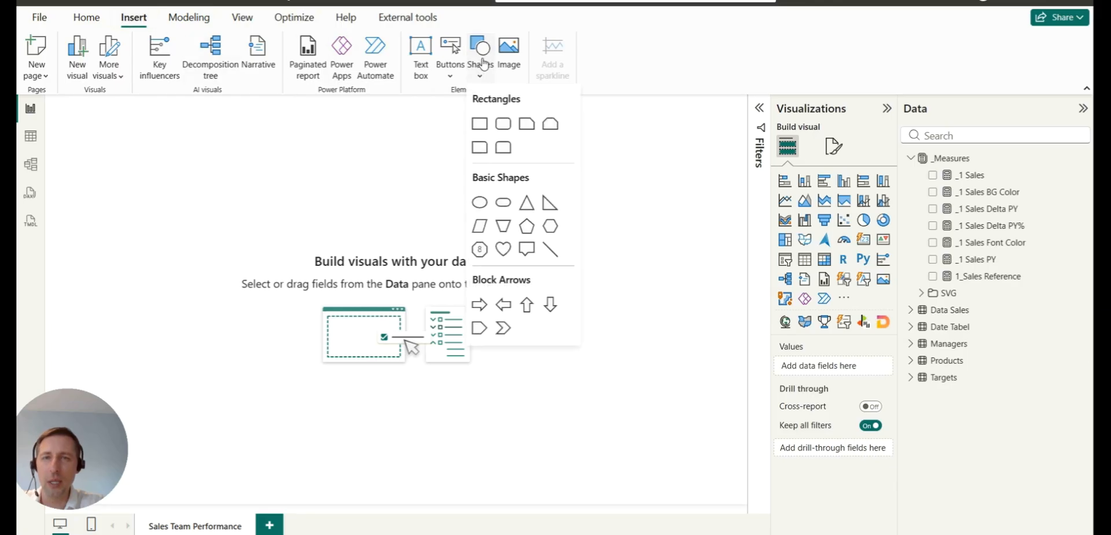
left_click(504, 123)
left_click_drag(70, 180, 323, 477)
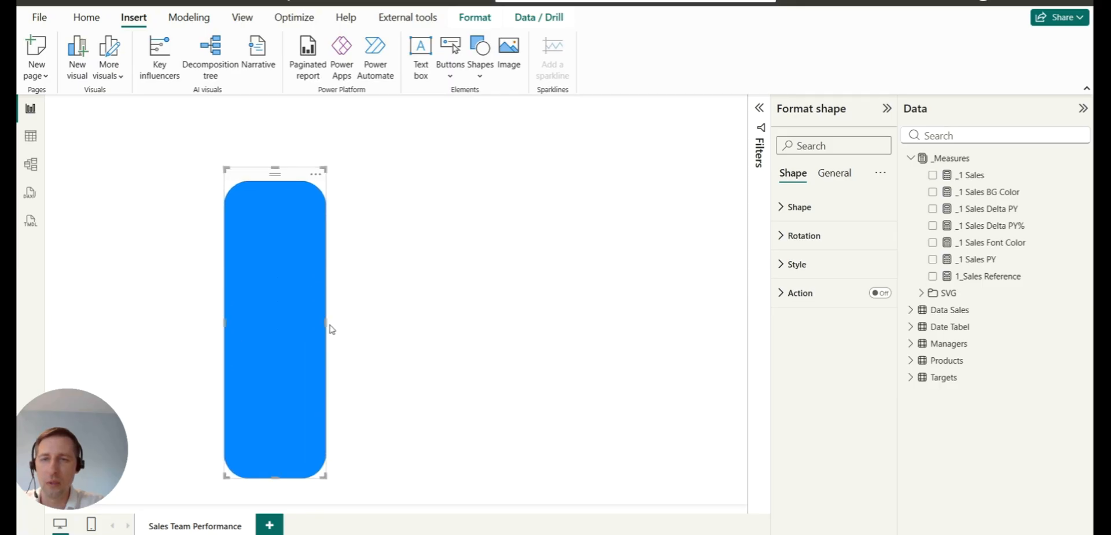
Enlarge the rounded rectangle to nearly the full page height, widen it, and move it near the page's left edge.
left_click_drag(326, 324, 356, 330)
left_click_drag(366, 330, 372, 330)
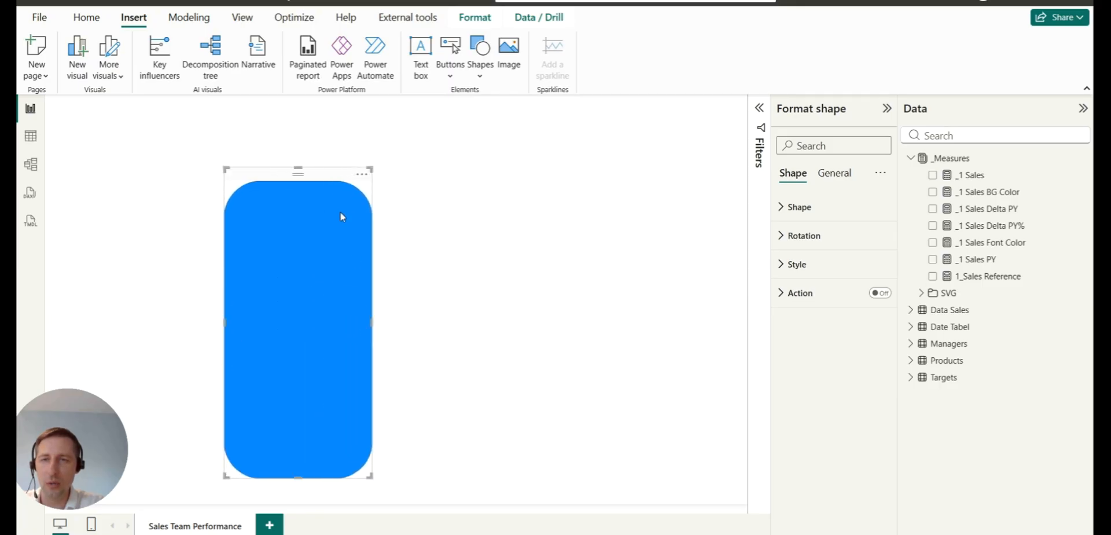
left_click_drag(298, 167, 297, 123)
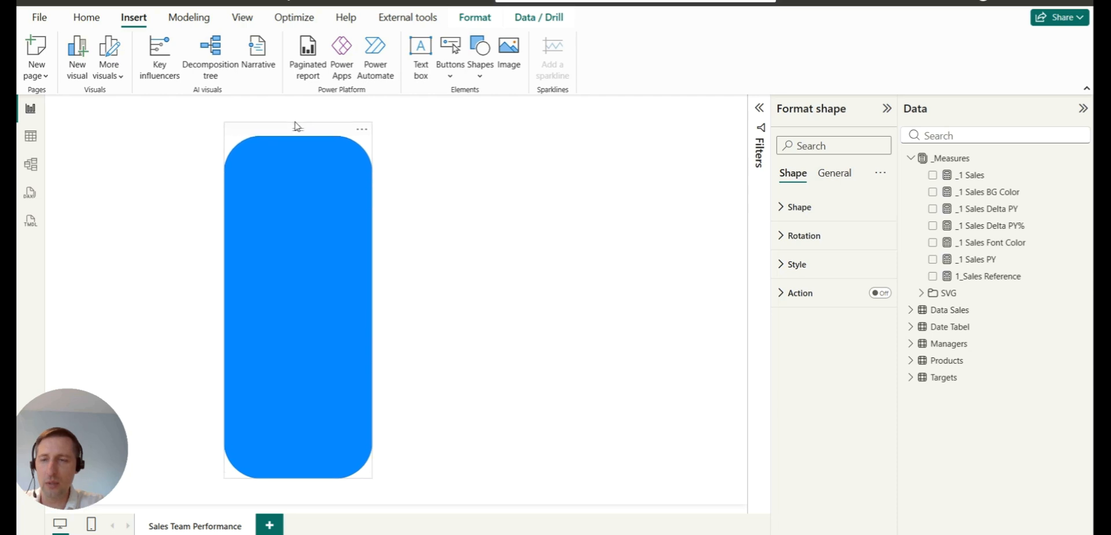
left_click_drag(297, 478, 299, 488)
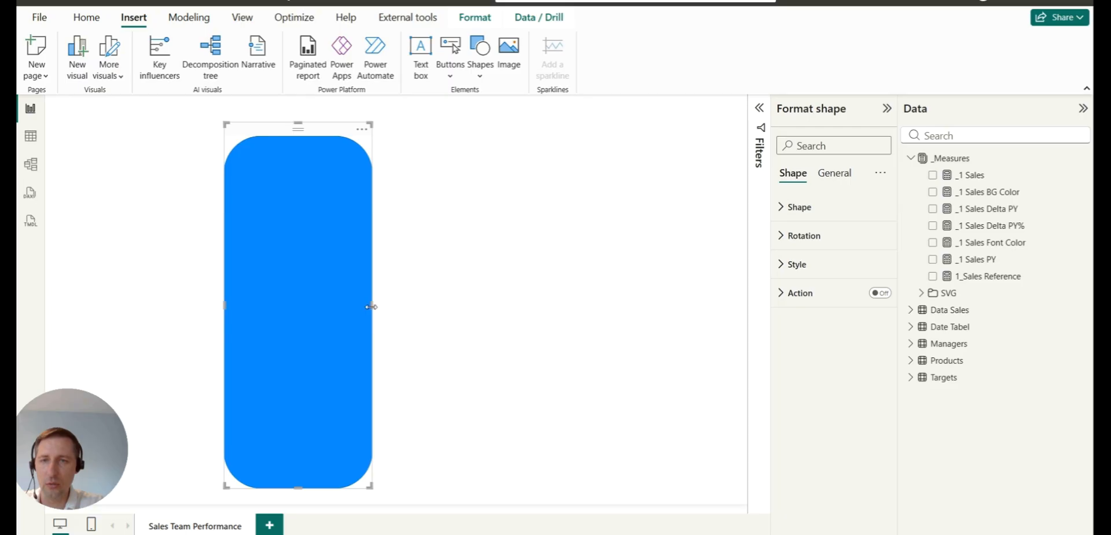
left_click_drag(372, 307, 390, 307)
left_click_drag(293, 316, 145, 310)
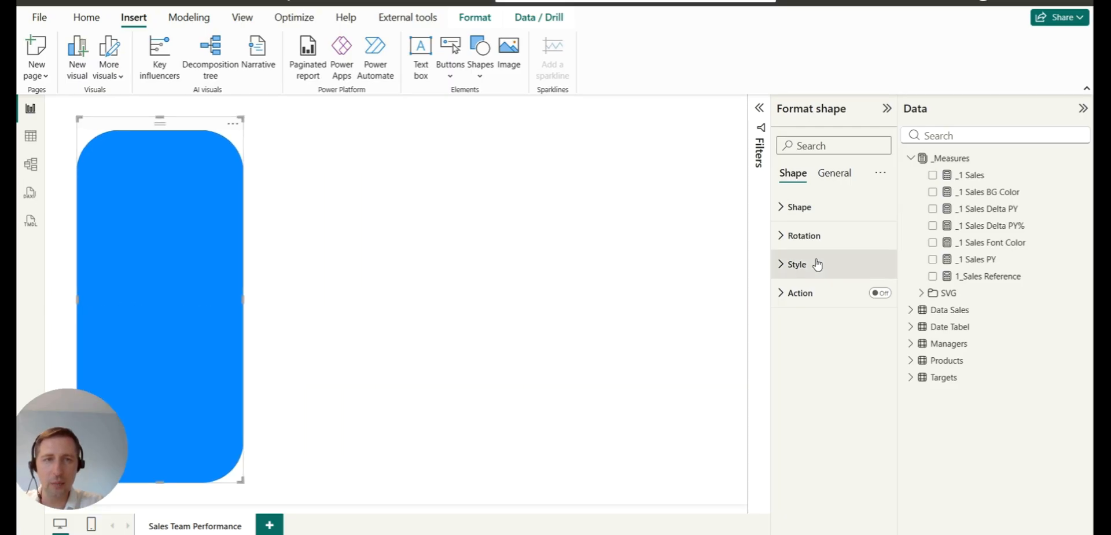
Set the rounded rectangle's corner radius to 5%.
left_click(831, 212)
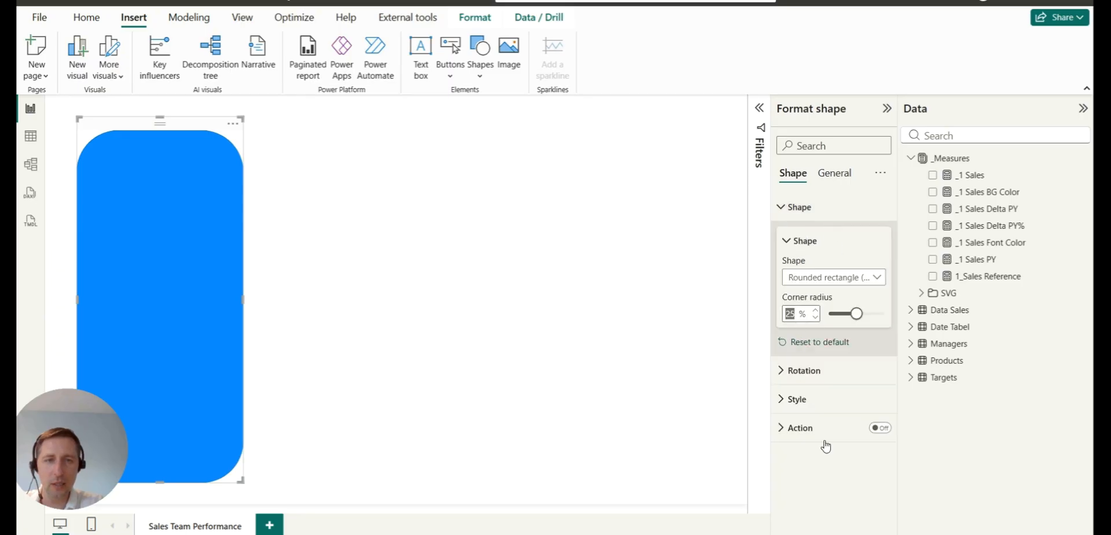
type("5")
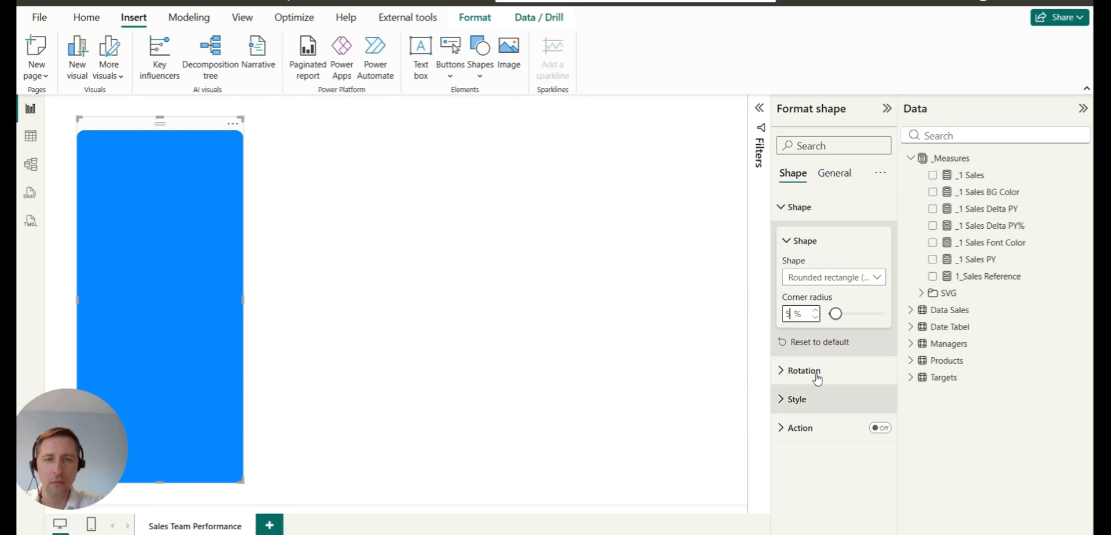
left_click(827, 207)
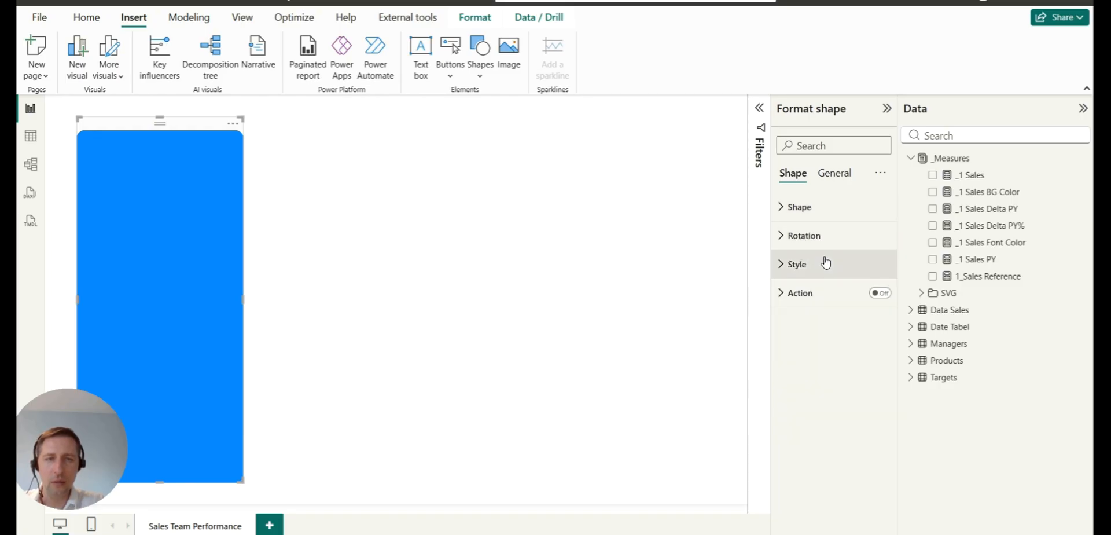
Fill the rounded rectangle with white and give its border a light grey colour.
left_click(826, 264)
left_click(813, 335)
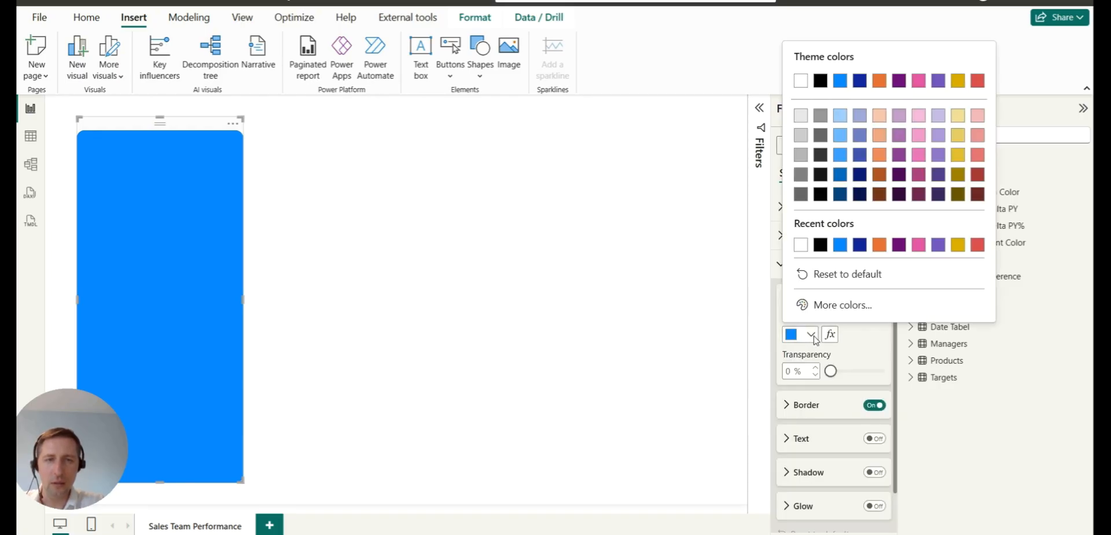
left_click(802, 245)
scroll(801, 253, "down", 1)
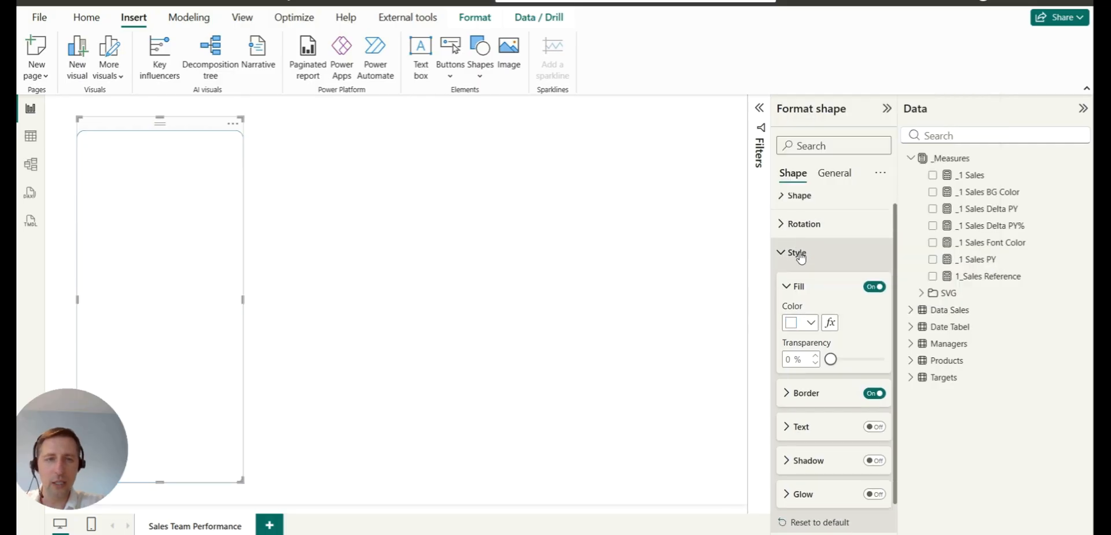
left_click(794, 359)
scroll(814, 341, "down", 2)
left_click(811, 326)
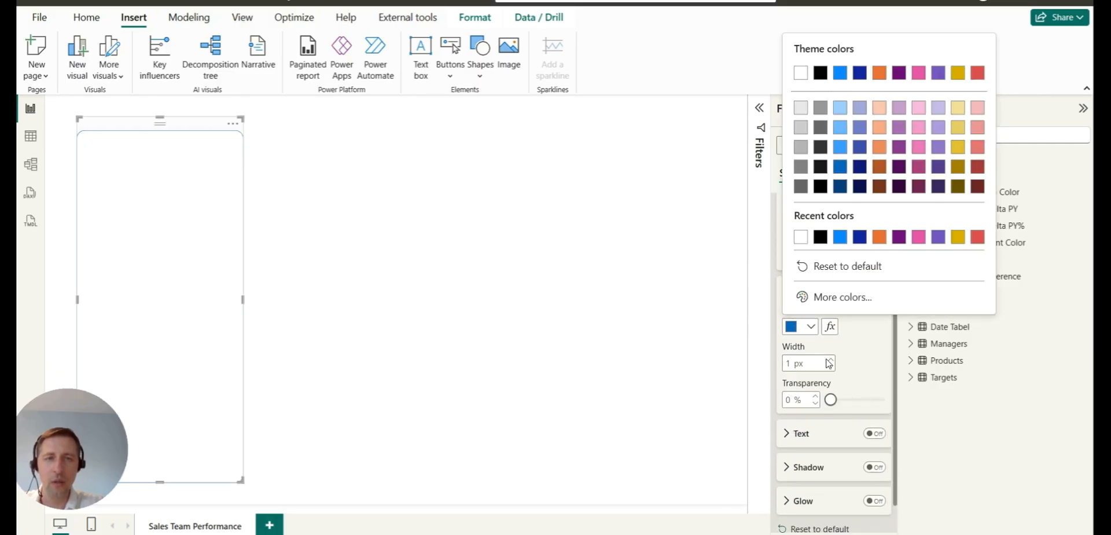
left_click(802, 128)
left_click(500, 255)
left_click_drag(201, 263, 261, 261)
left_click(376, 256)
Turn on the card shape's shadow and set the shadow transparency to 80%.
left_click(259, 250)
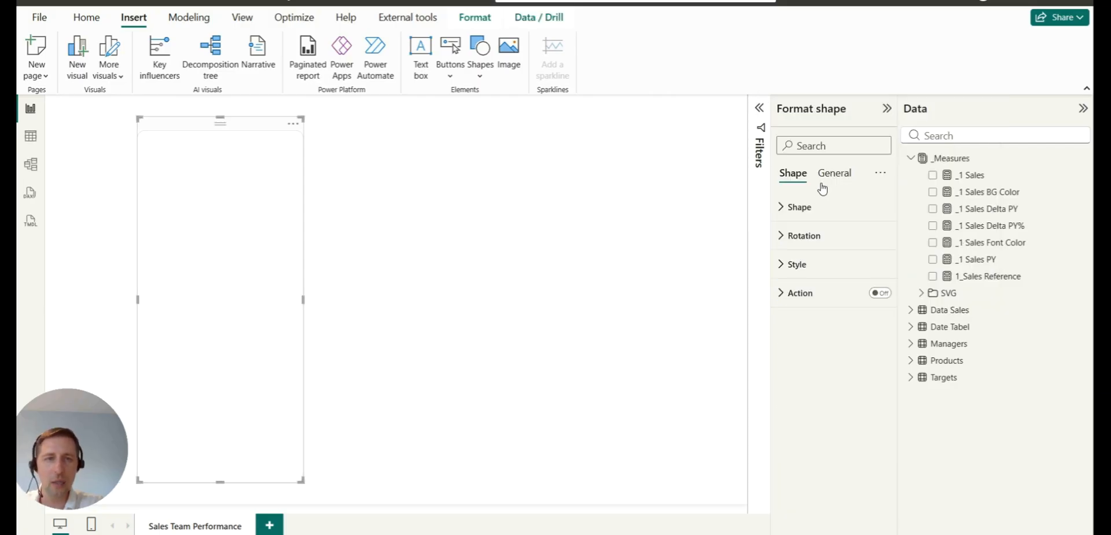
left_click(810, 263)
scroll(814, 266, "down", 1)
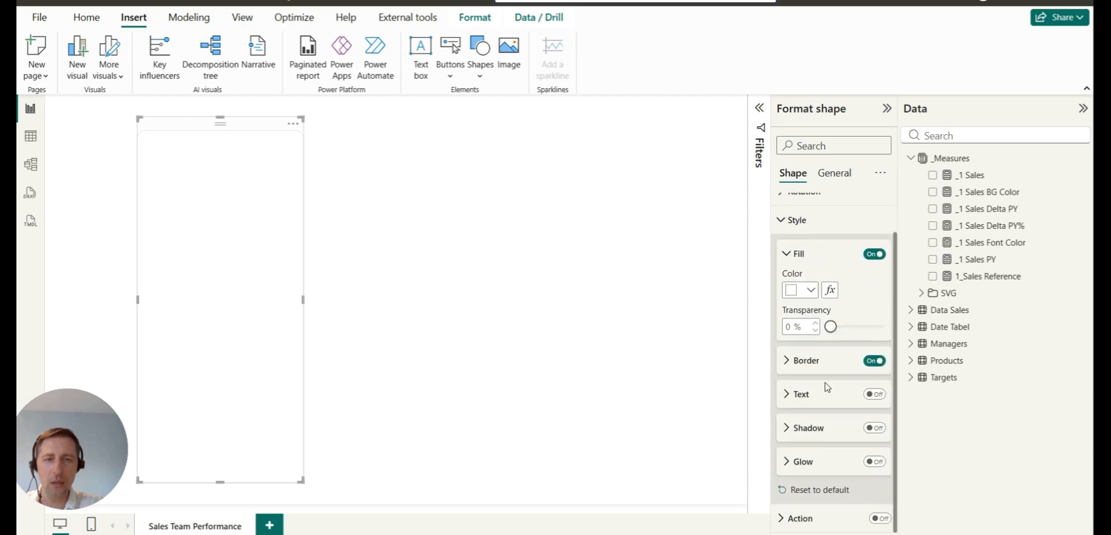
left_click(884, 428)
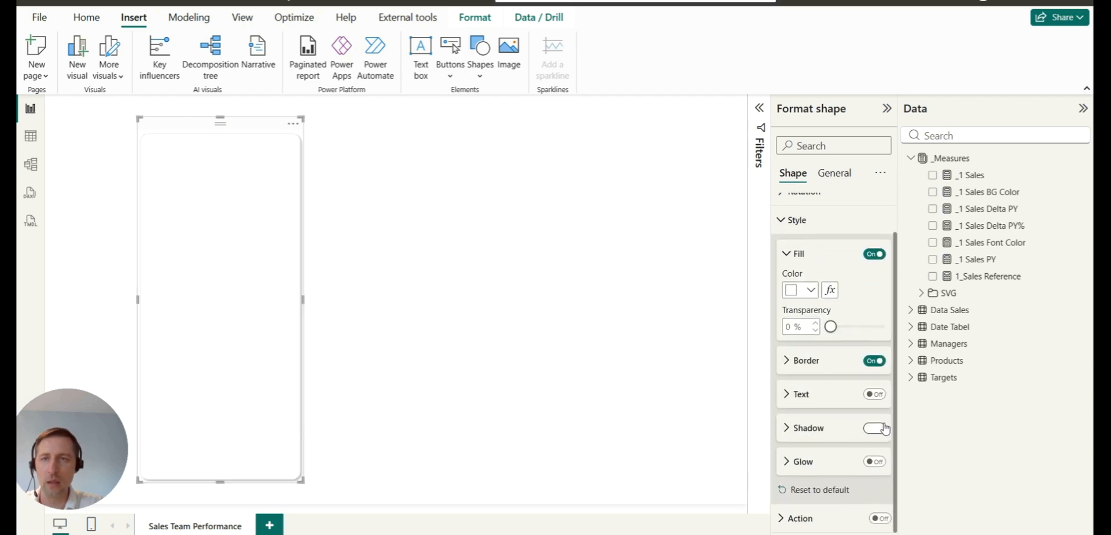
left_click(788, 431)
scroll(799, 370, "down", 2)
scroll(798, 362, "down", 1)
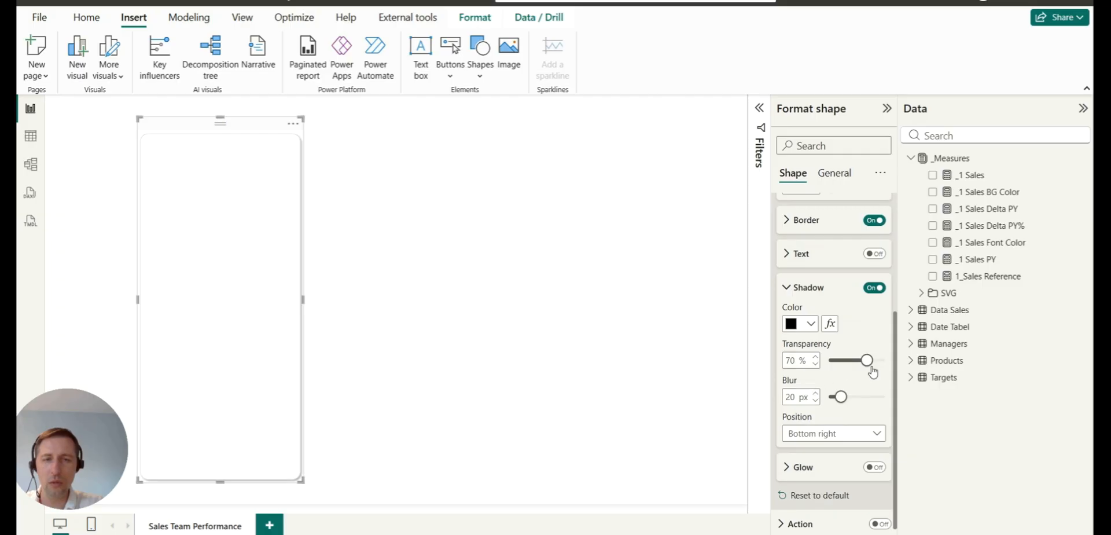
double_click(791, 360)
type("80")
left_click(495, 484)
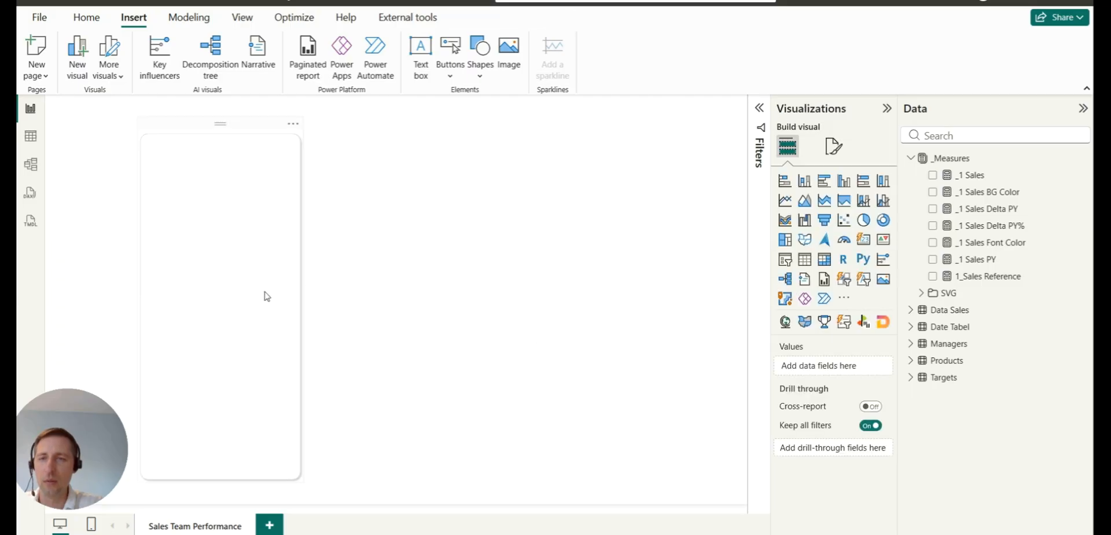
Move the card shape back to the left edge of the report page.
left_click(266, 297)
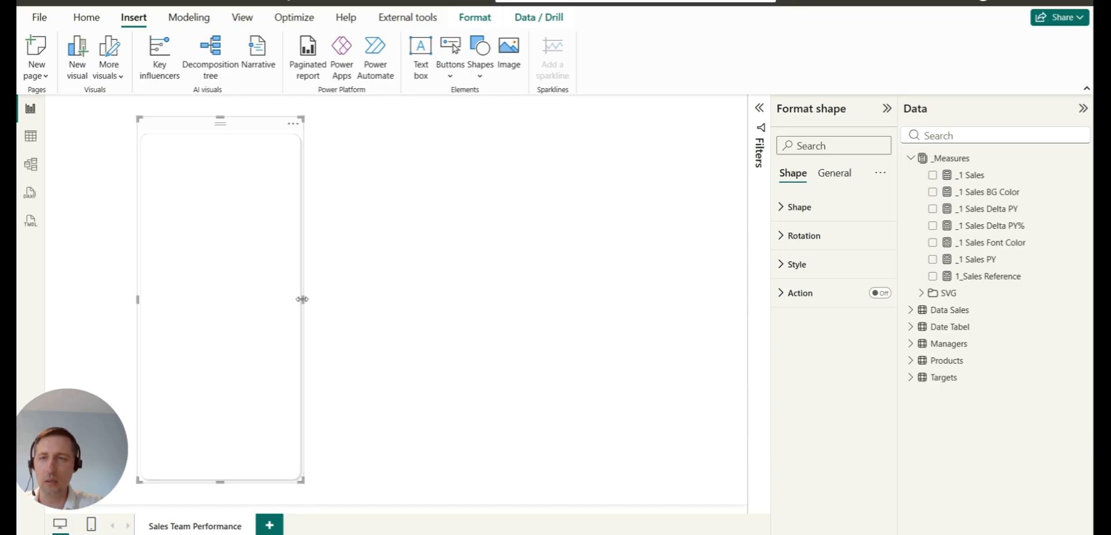
left_click(397, 310)
left_click_drag(230, 321, 154, 321)
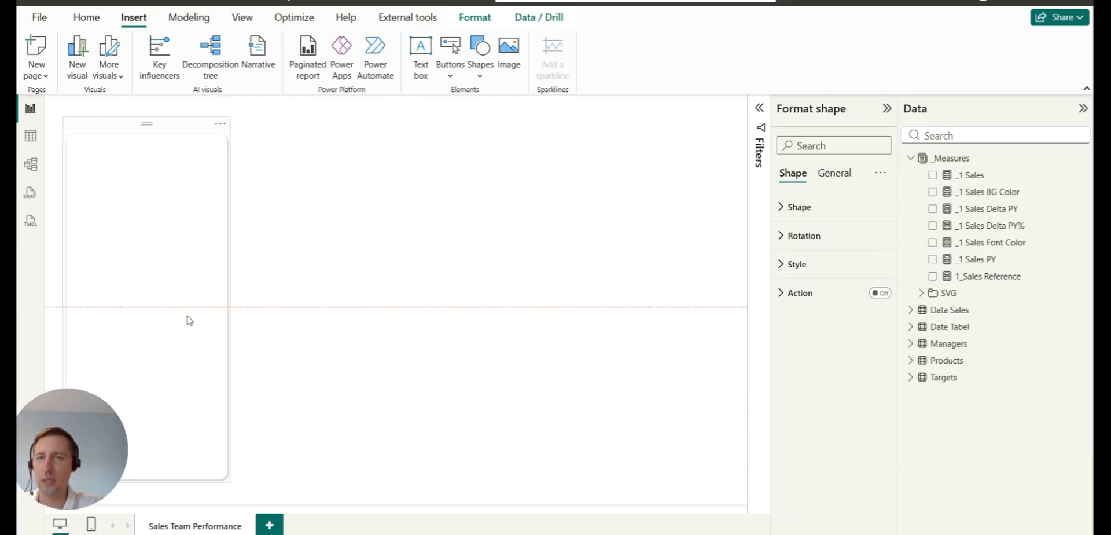
Set the card shape's height to 940 and its width to 440.
left_click(830, 173)
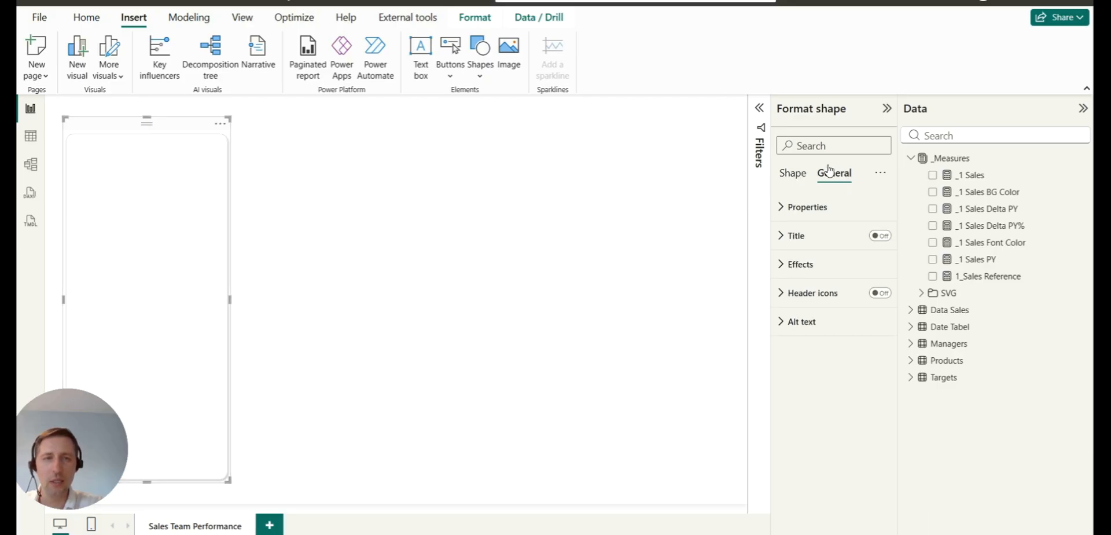
left_click(823, 206)
left_click(811, 276)
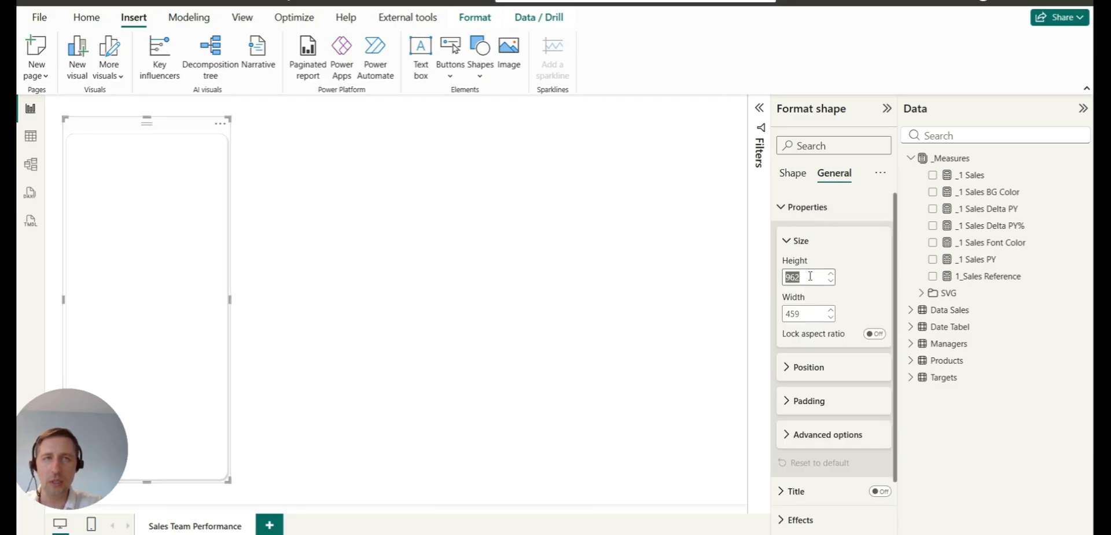
type("940")
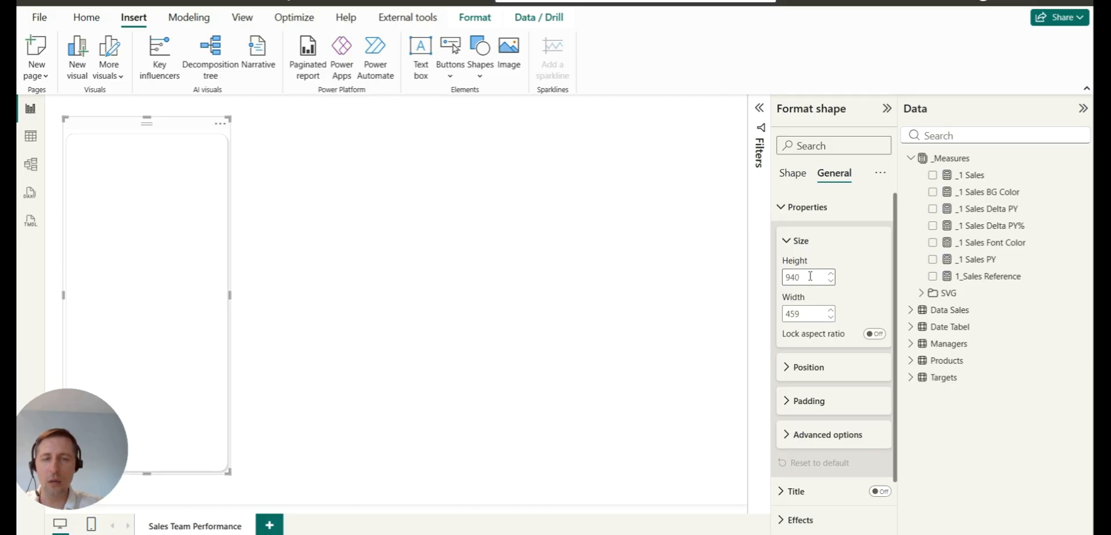
left_click(810, 315)
type("4")
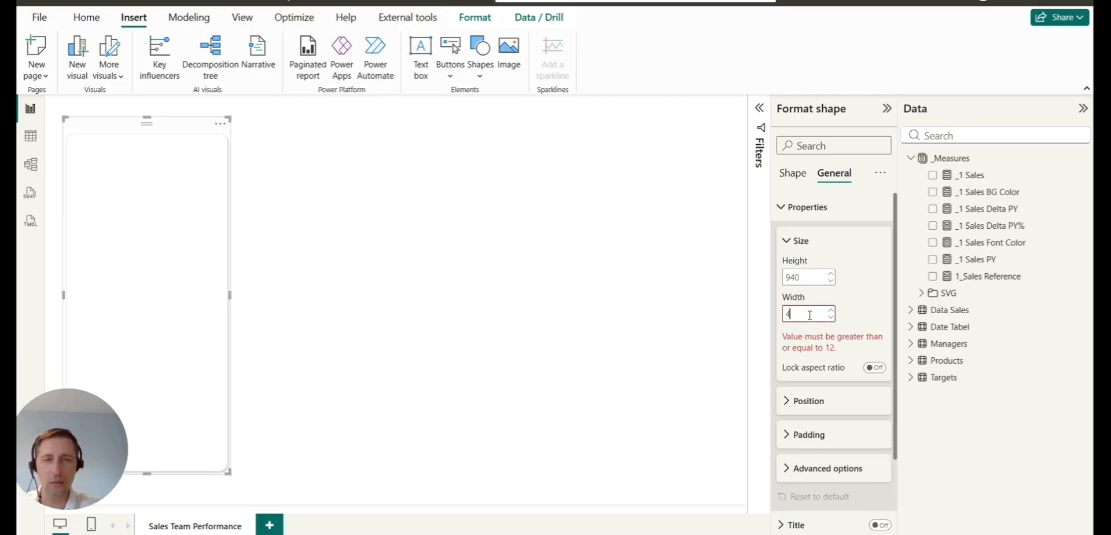
type("40")
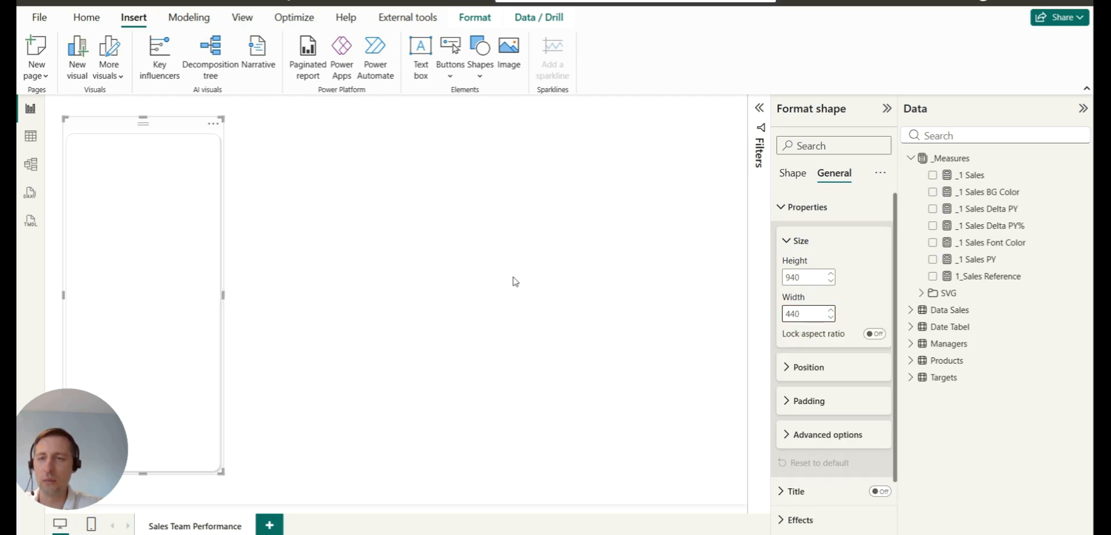
left_click(460, 299)
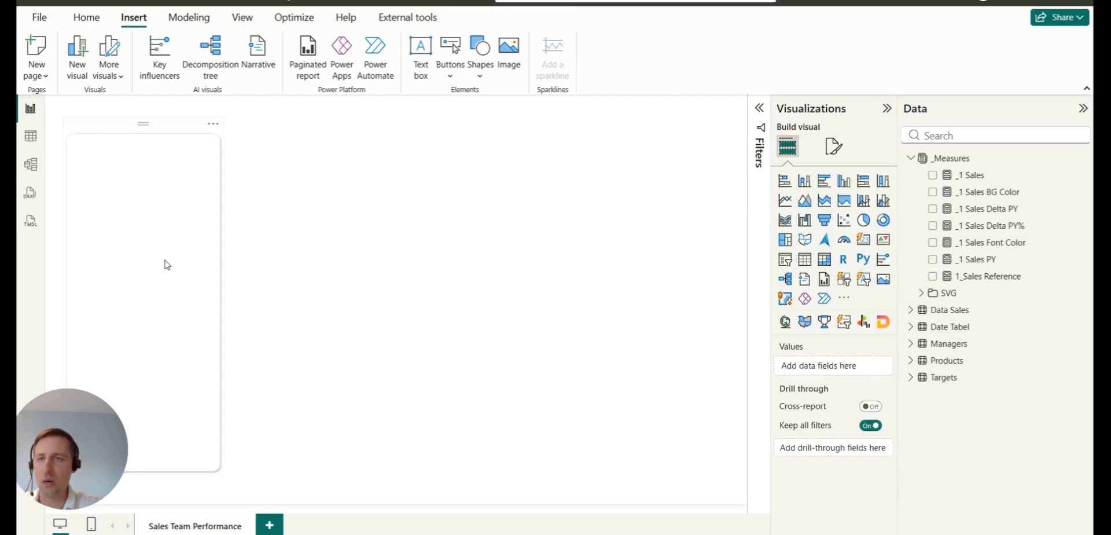
Duplicate the card shape three times and place the copies side by side in a row across the page.
left_click(196, 275)
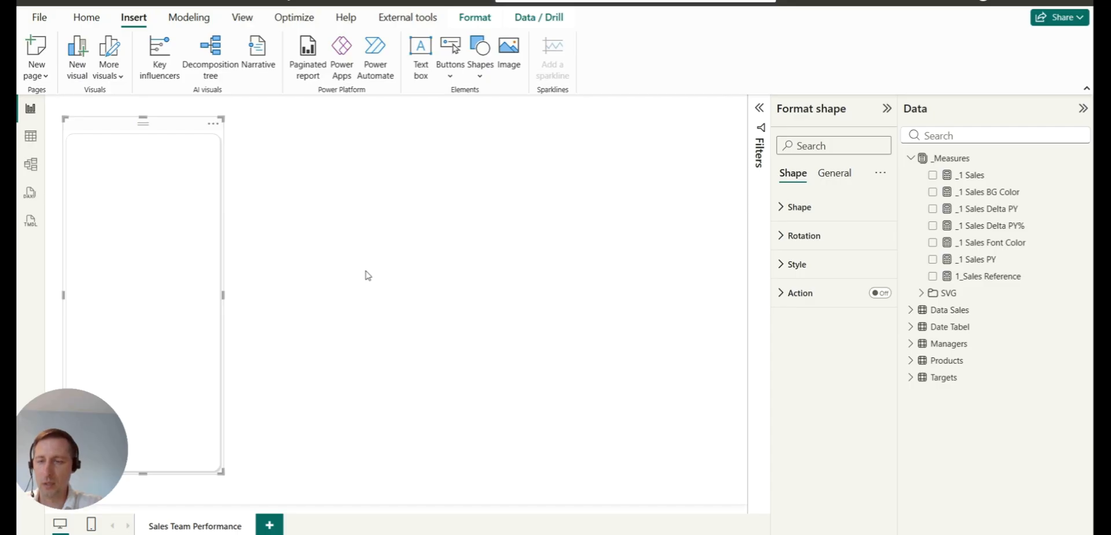
key("ctrl+c")
key("ctrl+v")
left_click_drag(181, 126, 355, 136)
key("ctrl+v")
left_click_drag(153, 126, 491, 131)
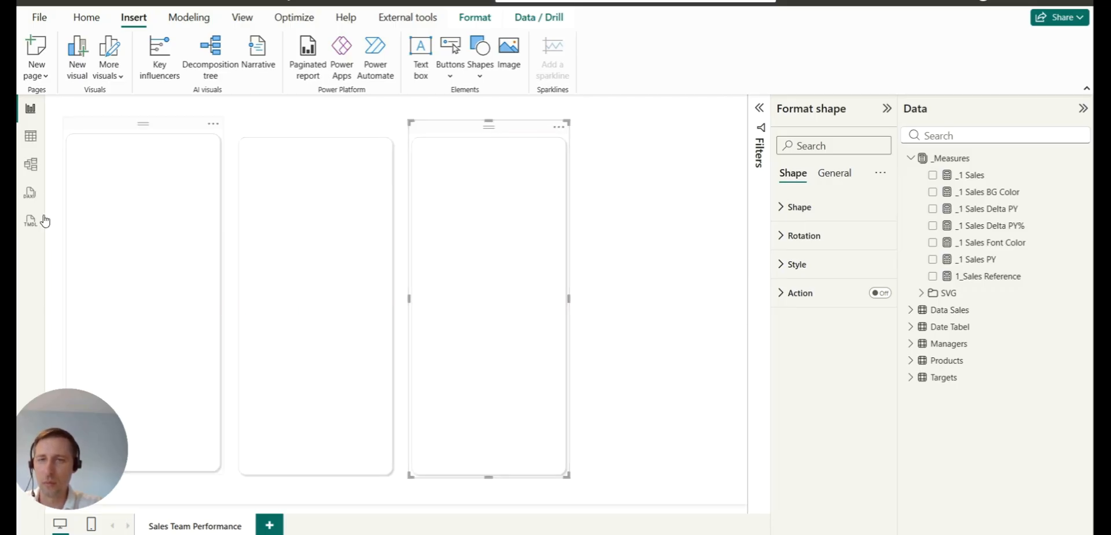
left_click(660, 248)
left_click(117, 157)
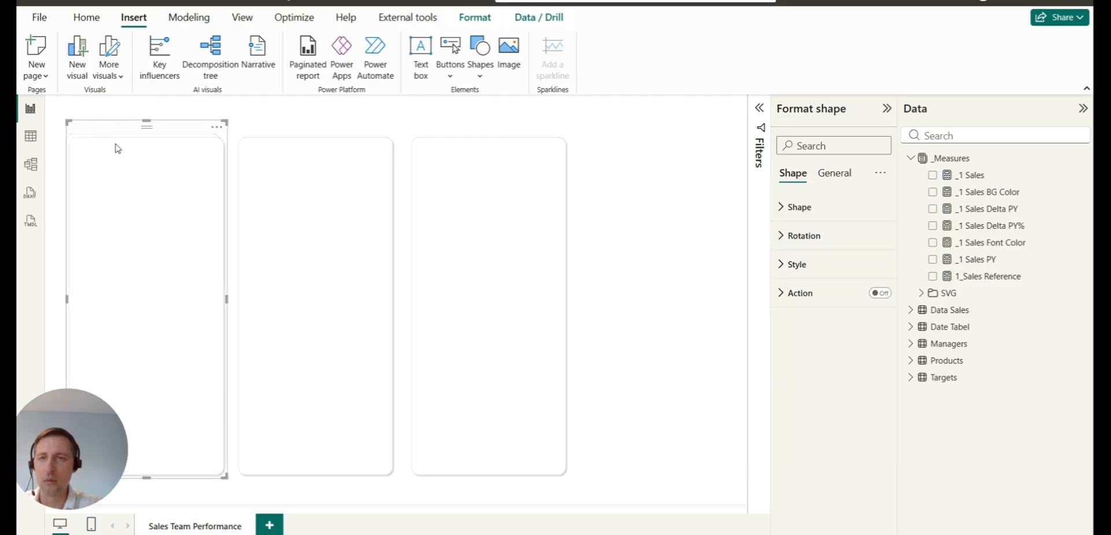
key("ctrl+v")
left_click_drag(141, 129, 652, 139)
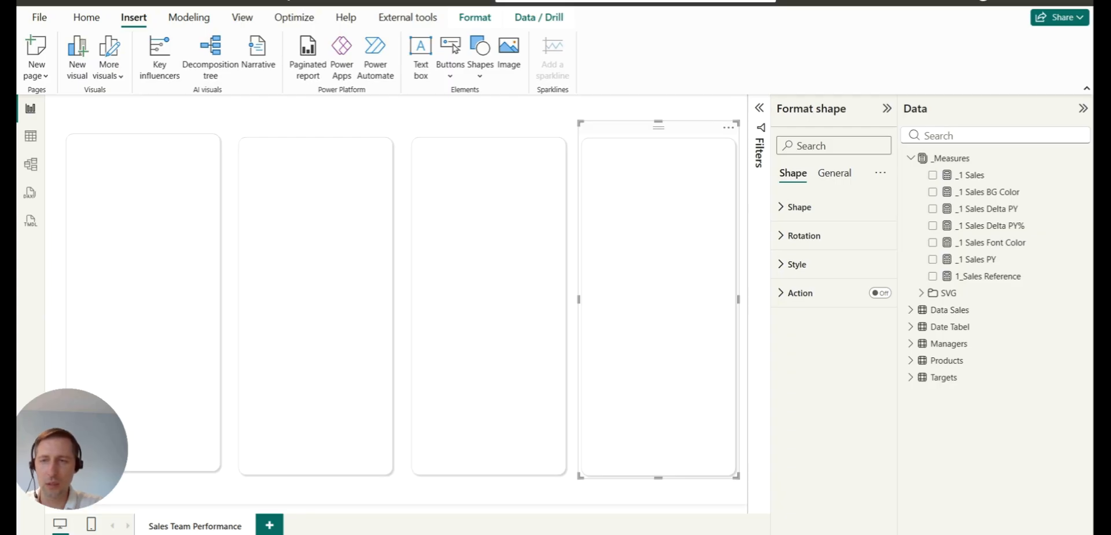
Select all four cards together and set their horizontal position to 53.
left_click(163, 293)
left_click(291, 281, "ctrl")
left_click(457, 259, "ctrl")
left_click(634, 258, "ctrl")
left_click(834, 172)
left_click(810, 208)
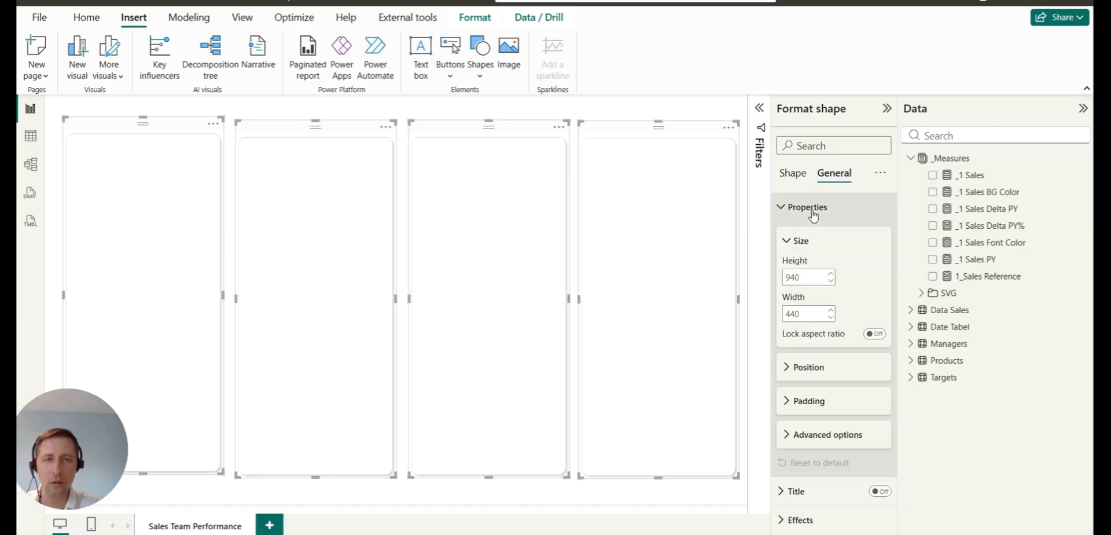
left_click(807, 367)
scroll(804, 348, "down", 1)
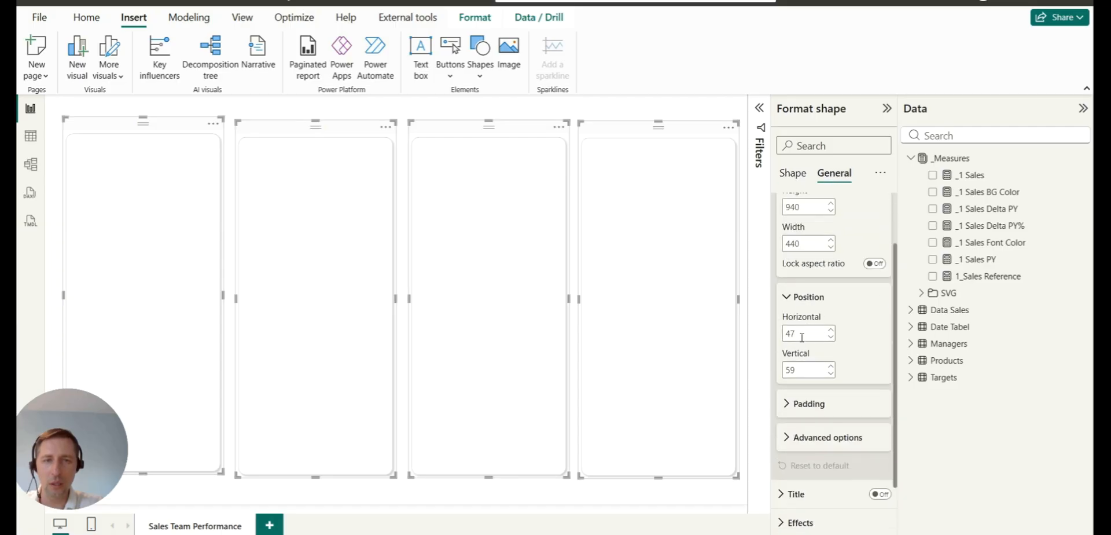
left_click(831, 330)
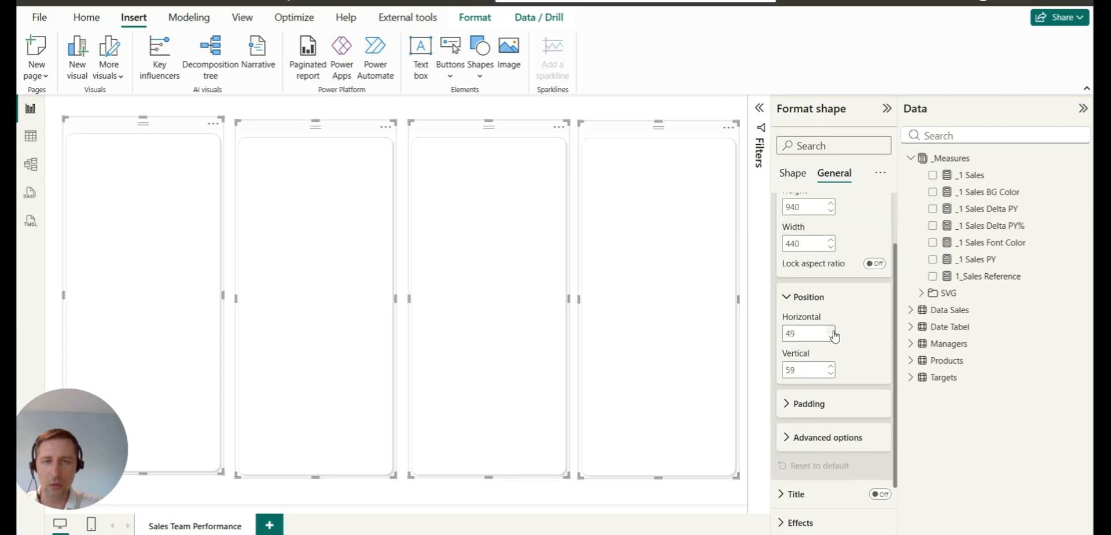
left_click(831, 330)
left_click(831, 330)
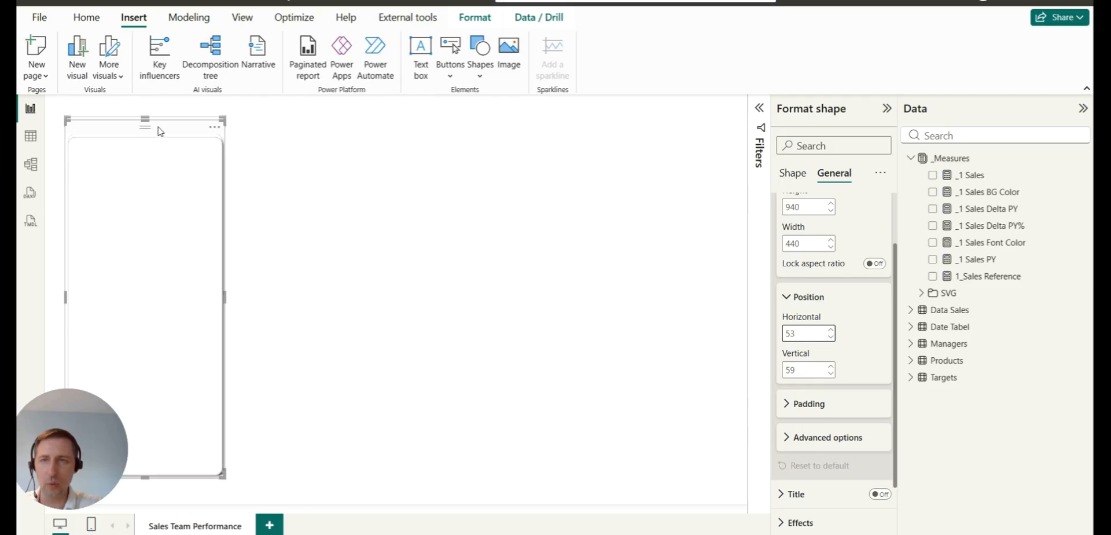
Try moving the stacked cards, undo it, and restore the four cards to a row across the page.
left_click_drag(159, 131, 608, 160)
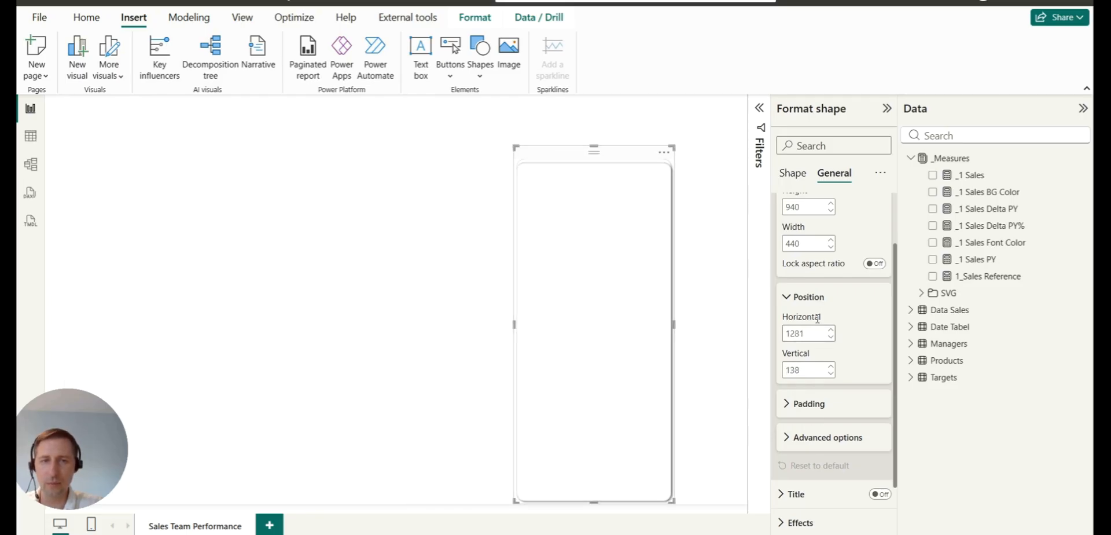
key("ctrl+z")
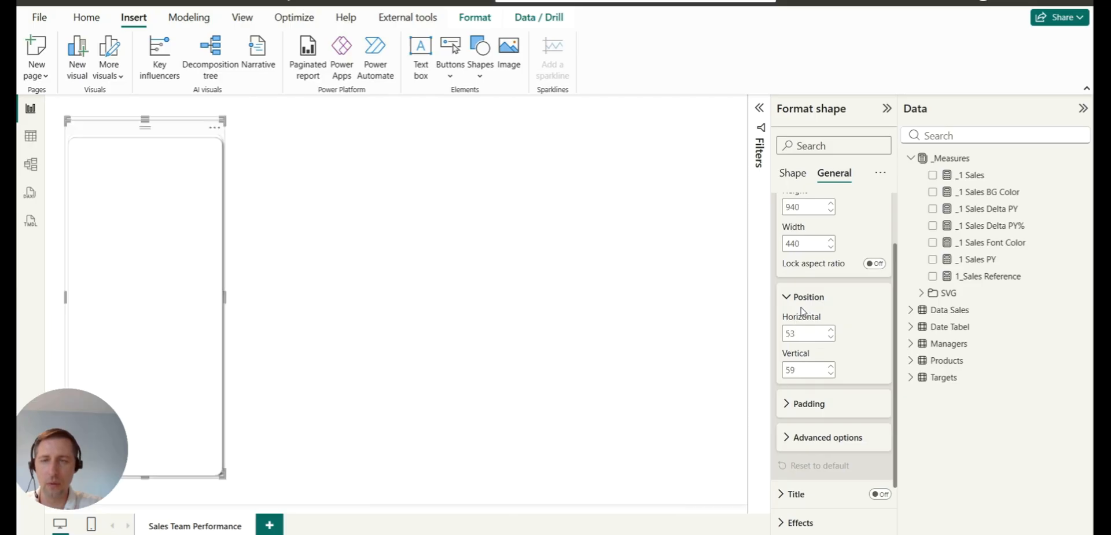
key("Left")
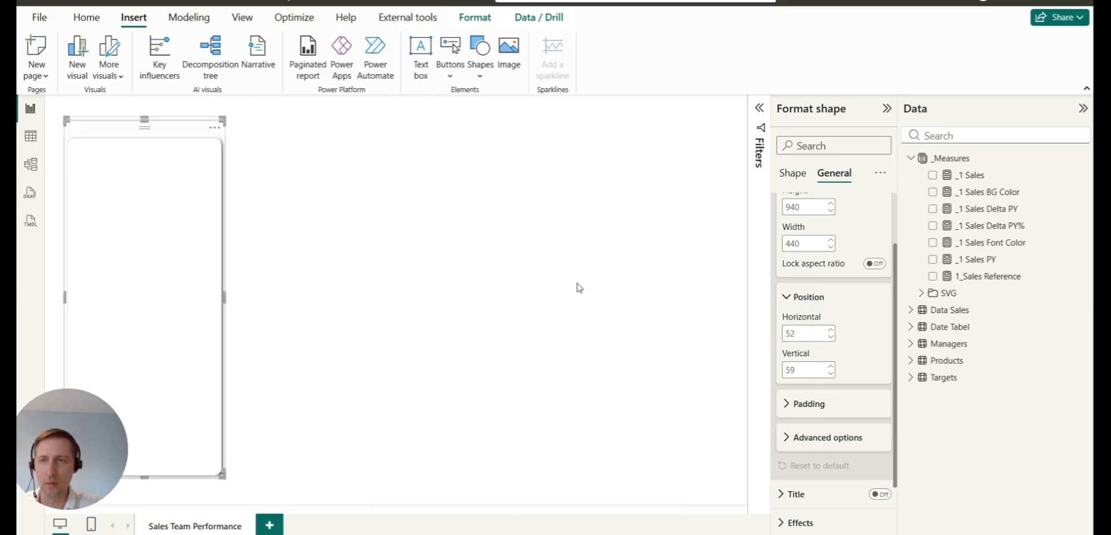
key("Left")
key("Left")
key("Left")
key("Left")
key("Left")
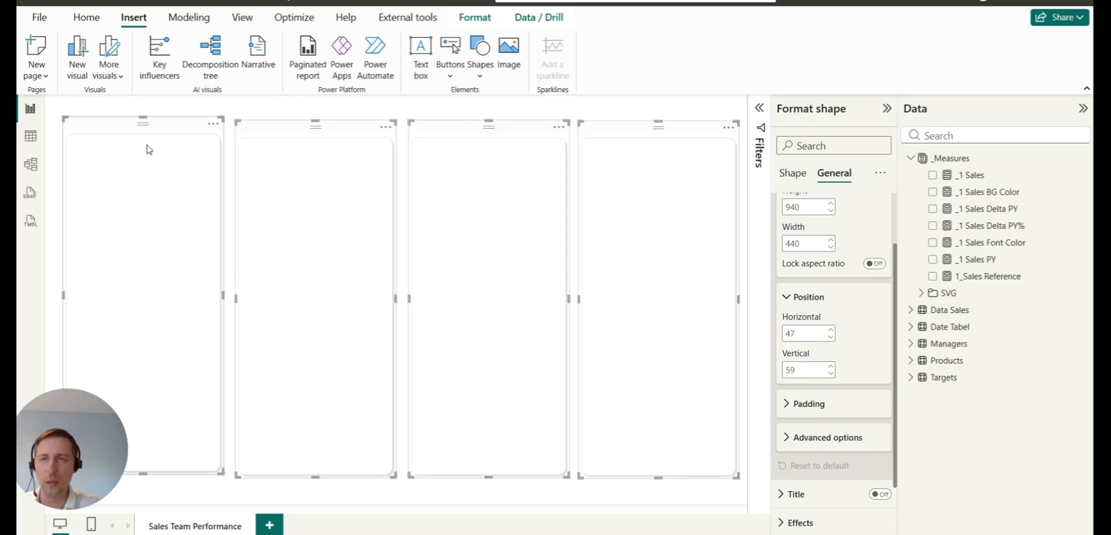
Set the first card's horizontal position to 53 and its vertical position to 99.
left_click(152, 132)
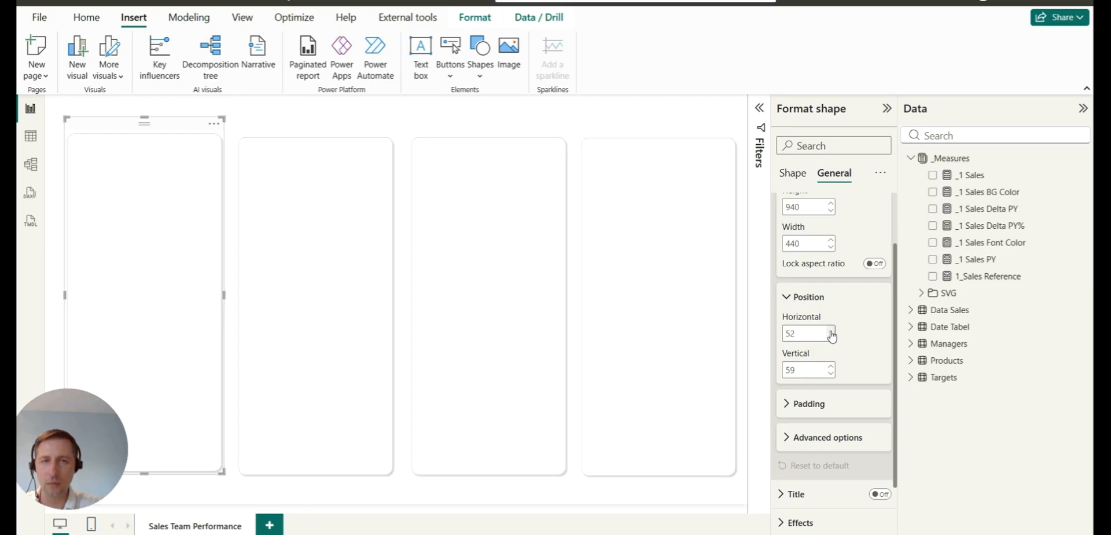
left_click(832, 331)
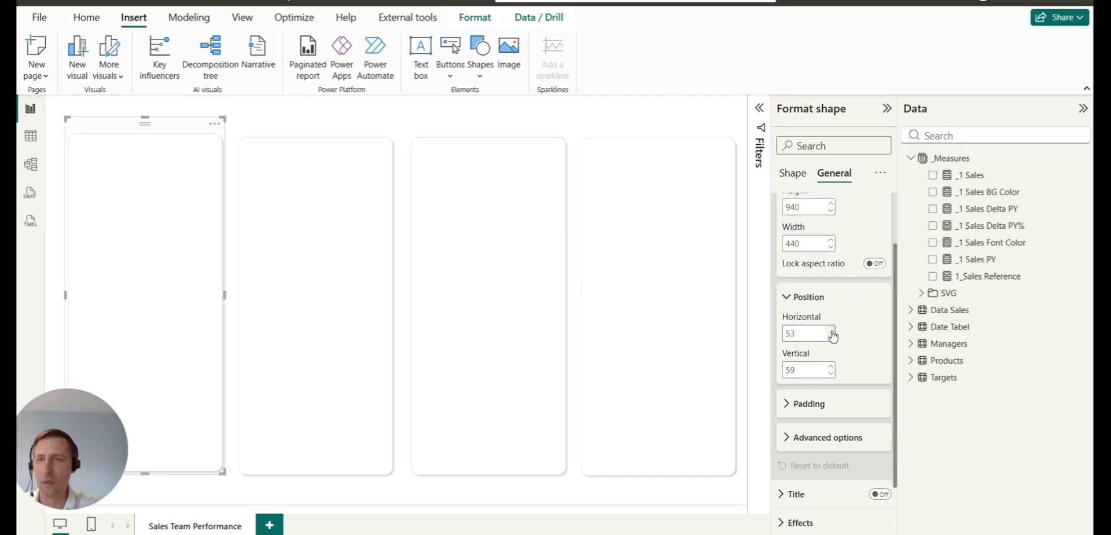
left_click(831, 367)
left_click(831, 368)
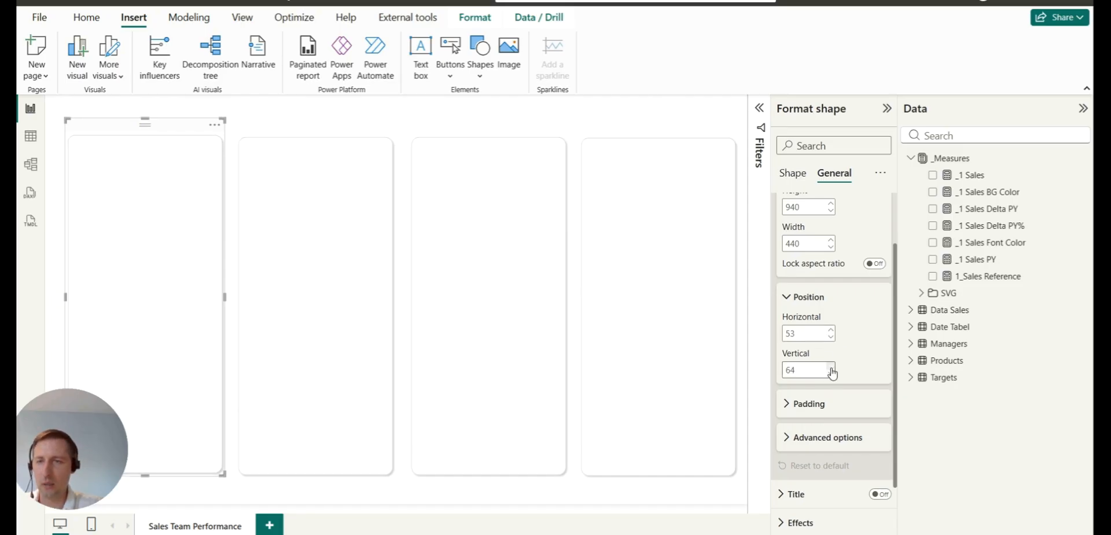
left_click(832, 368)
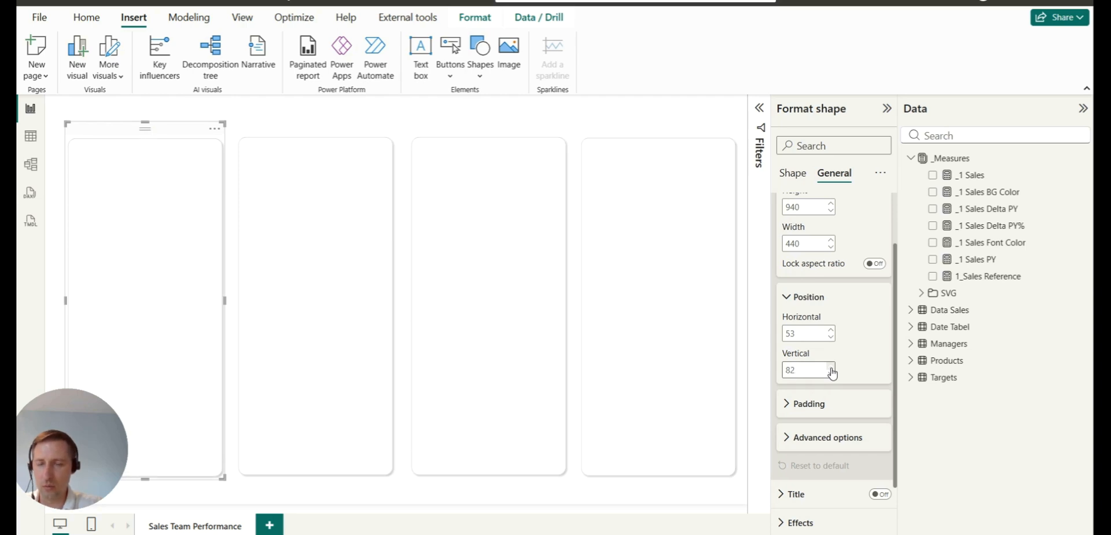
left_click(813, 373)
type("99")
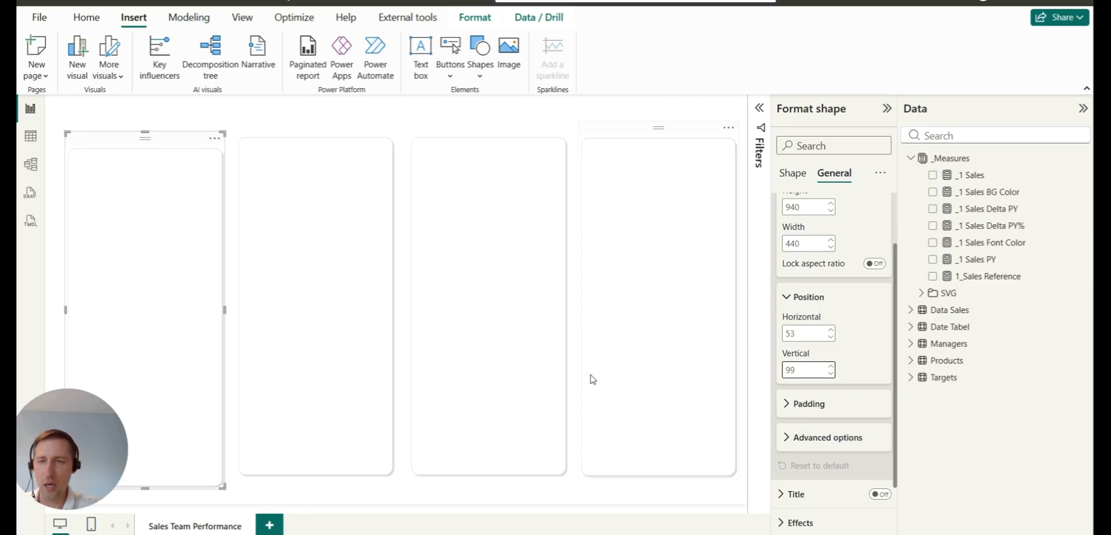
Select the other three cards together and set their vertical position to 99.
left_click(294, 303)
left_click(521, 308, "ctrl")
left_click(660, 304, "ctrl")
type("9")
key("Return")
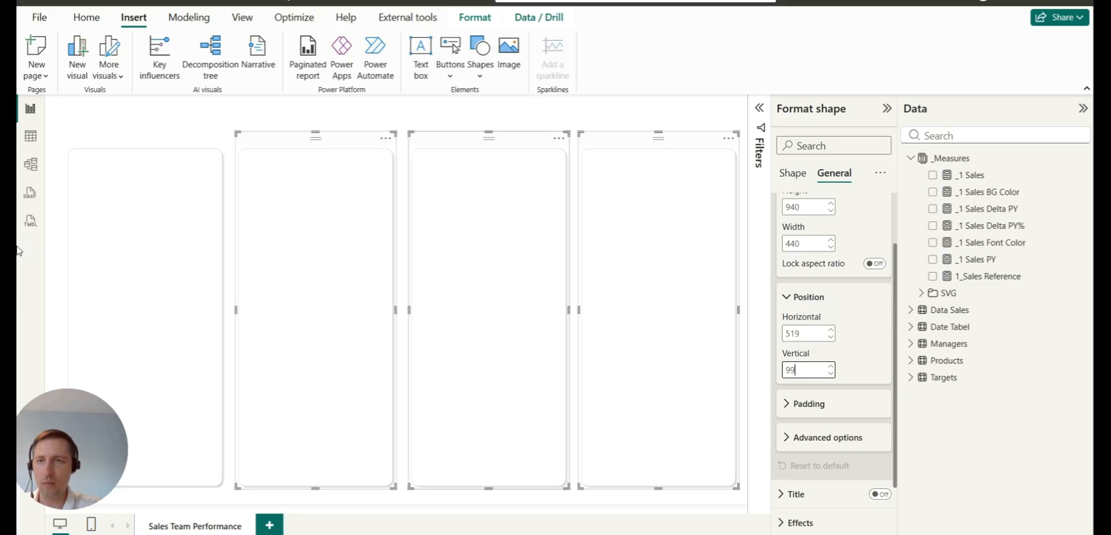
Set the fourth card's horizontal position to 1422.
left_click(659, 273)
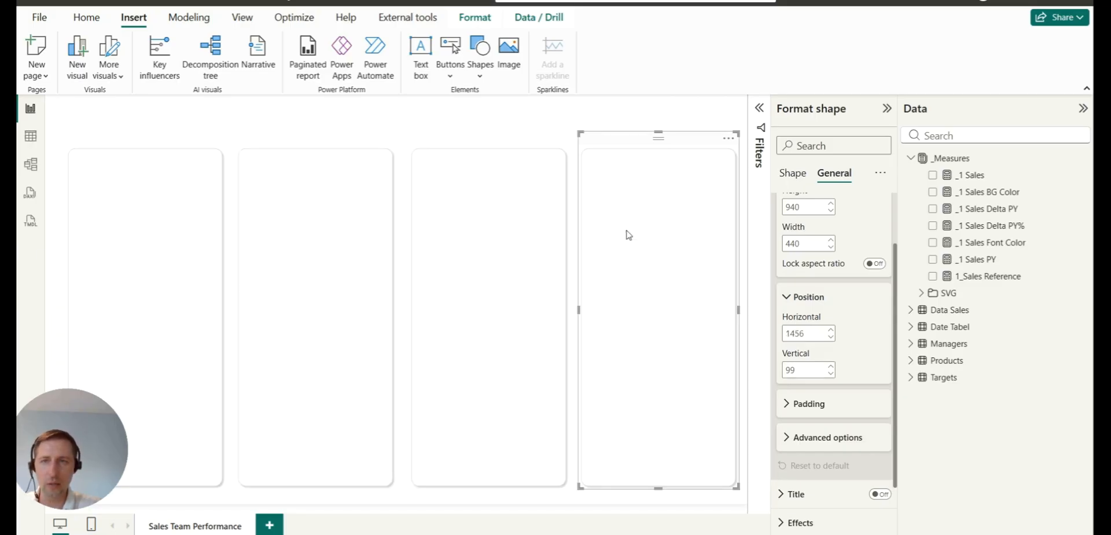
left_click(635, 109)
left_click(660, 242)
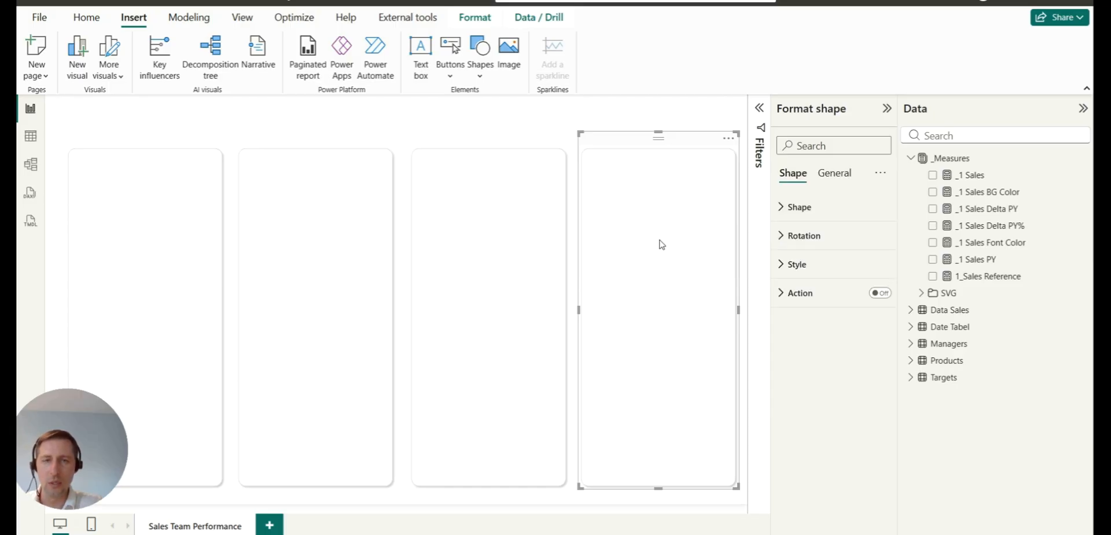
left_click(840, 173)
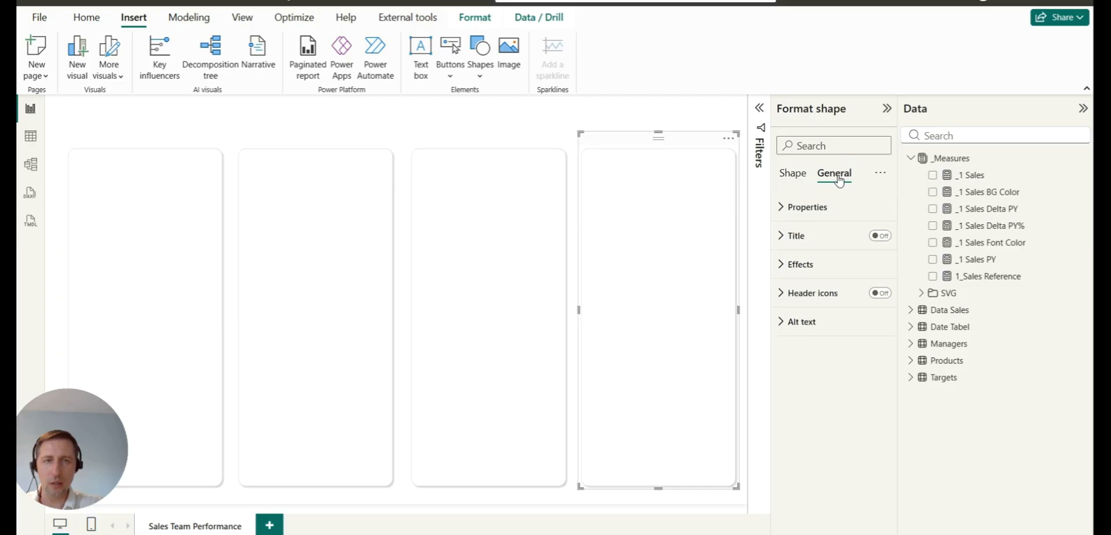
left_click(801, 261)
left_click(806, 266)
left_click(812, 217)
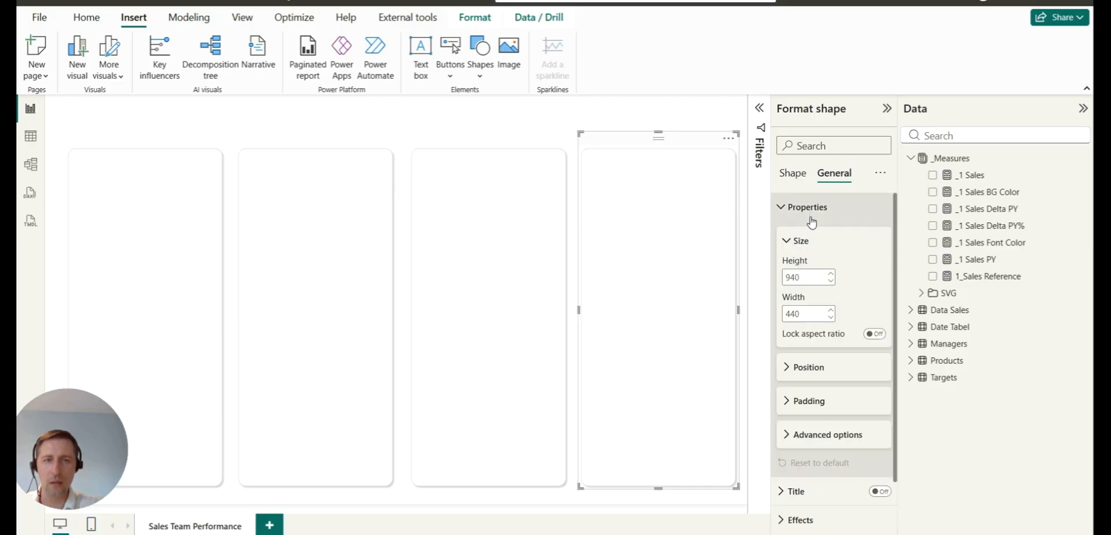
left_click(815, 373)
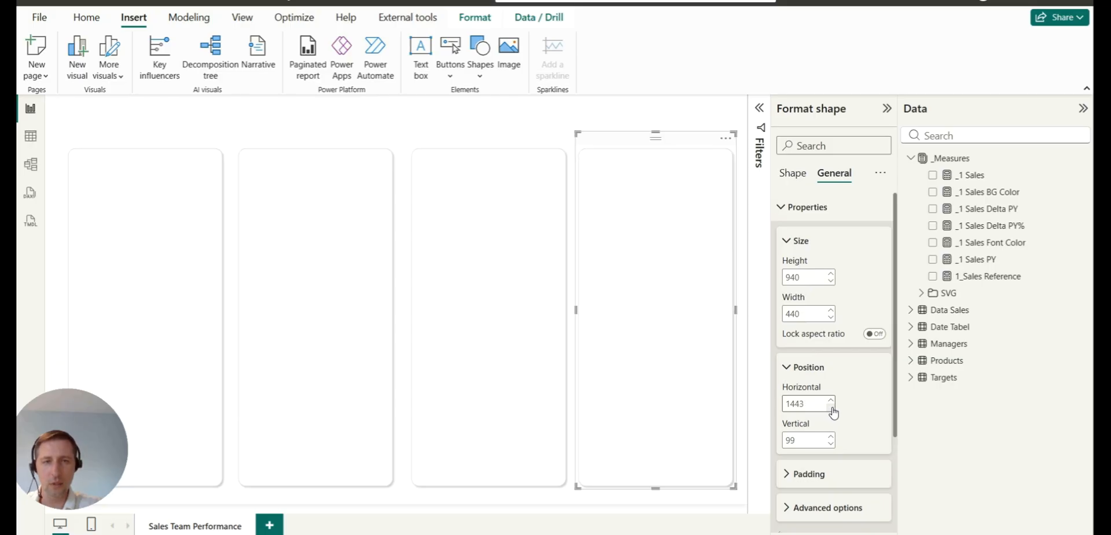
double_click(822, 403)
type("14")
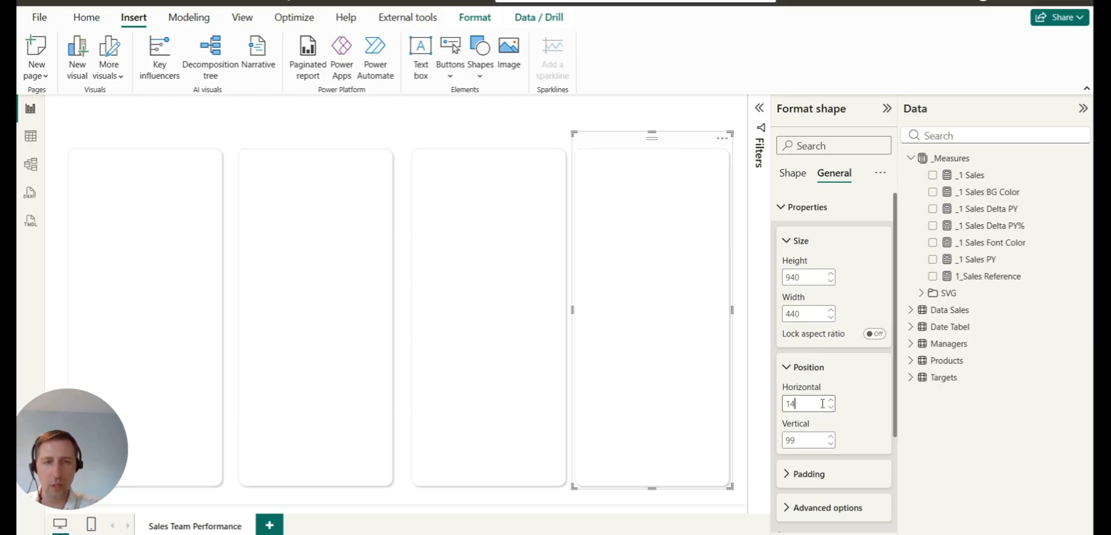
type("22")
key("Return")
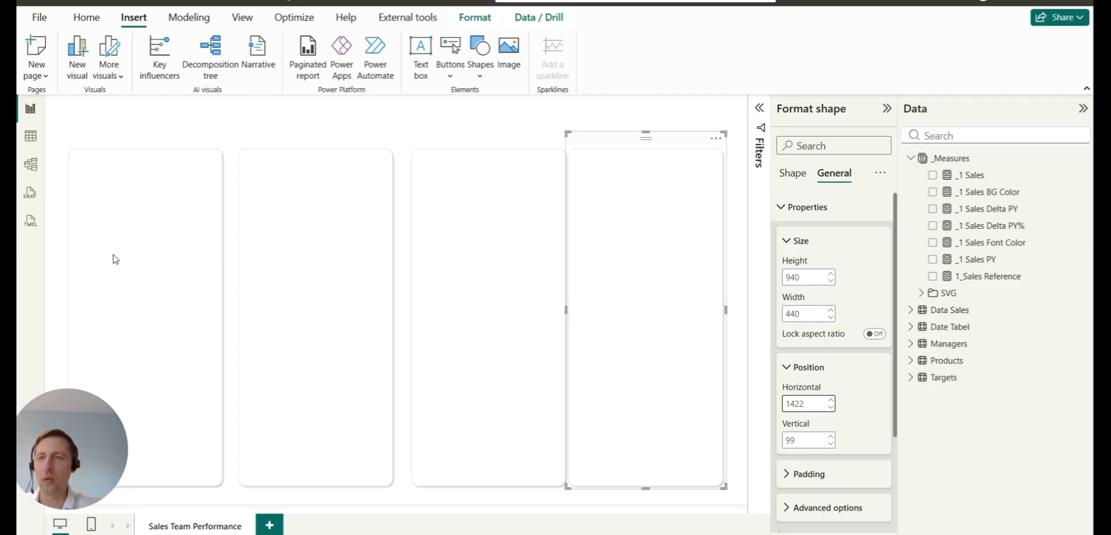
Select all four cards and distribute them horizontally with equal gaps.
left_click(145, 259)
left_click(313, 273, "ctrl")
left_click(450, 270, "ctrl")
left_click(629, 275, "ctrl")
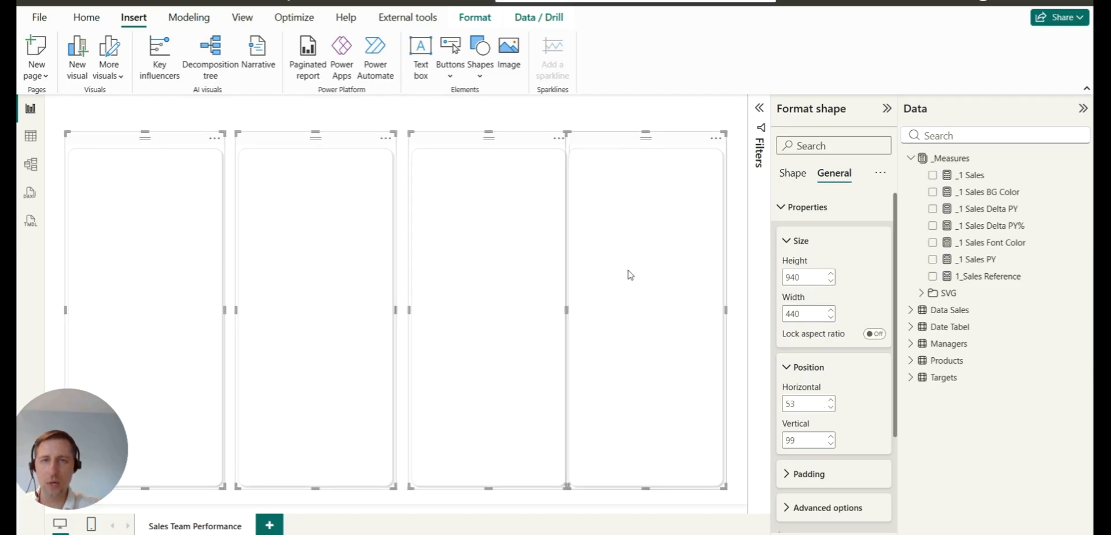
left_click(469, 23)
left_click(319, 73)
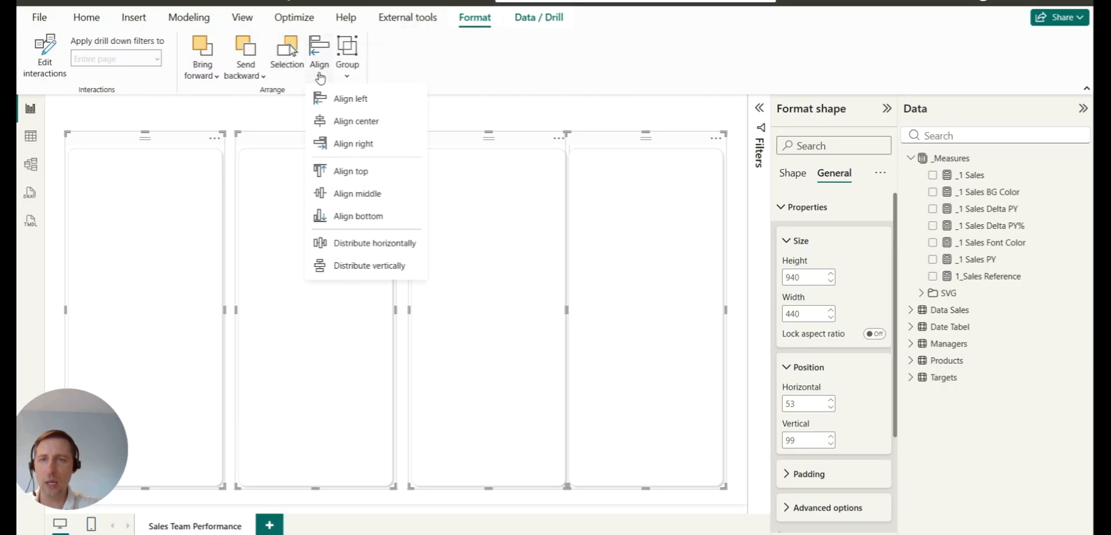
left_click(381, 244)
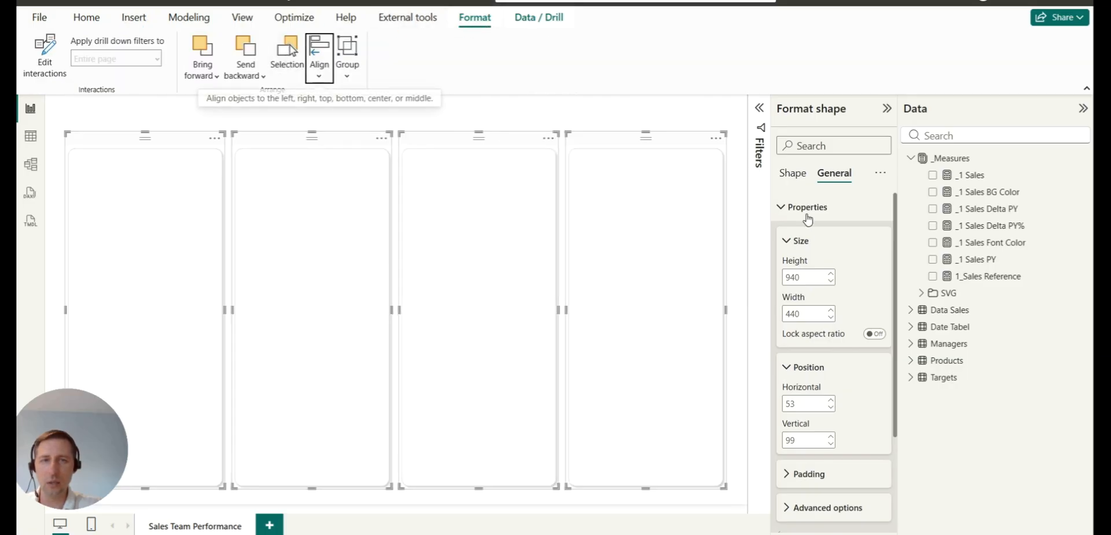
left_click(737, 151)
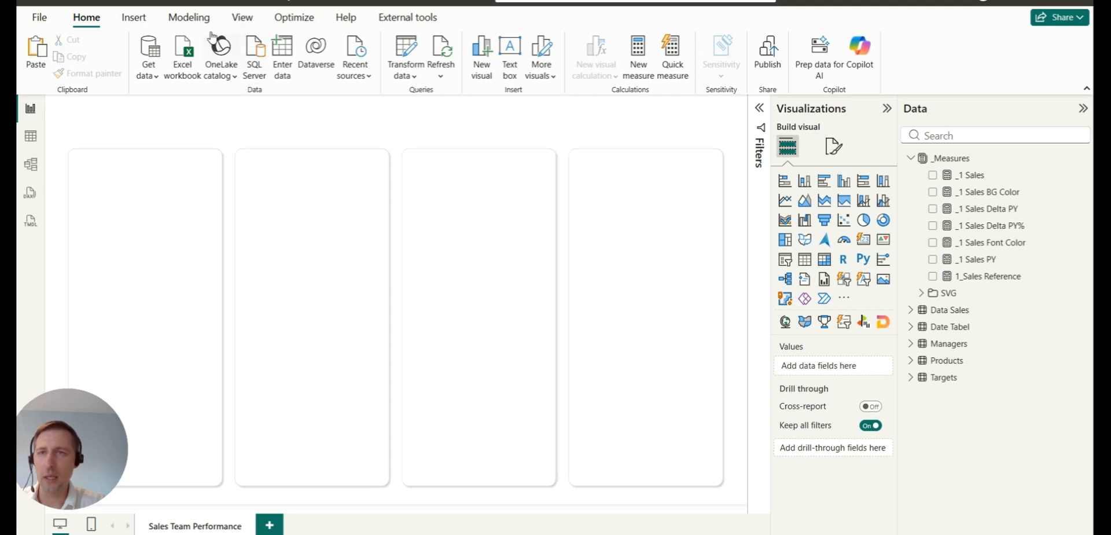
Insert a text box above the first card and reduce its height to fit the page header area.
left_click(135, 17)
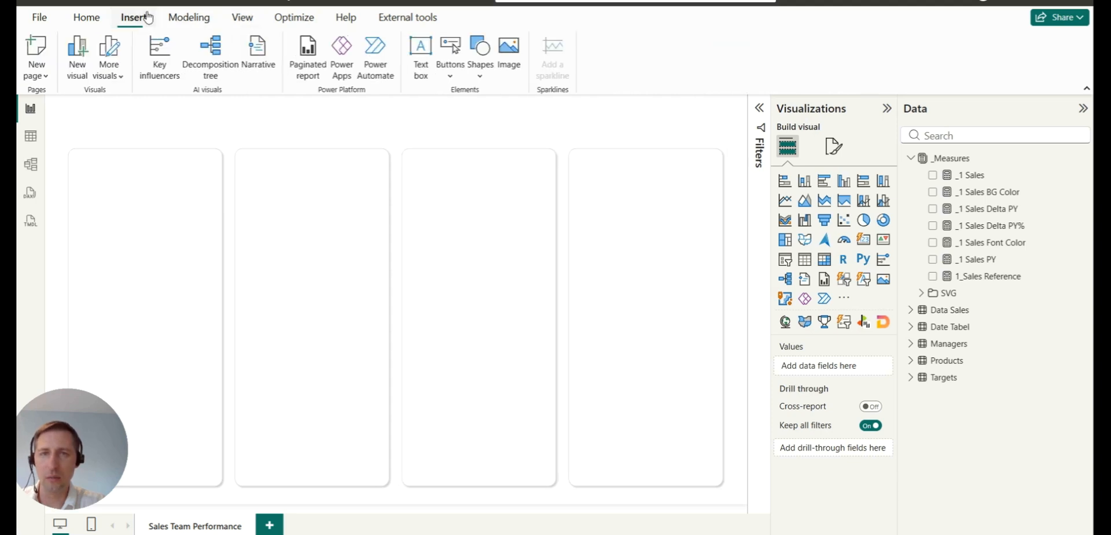
left_click(419, 55)
left_click_drag(119, 139, 113, 104)
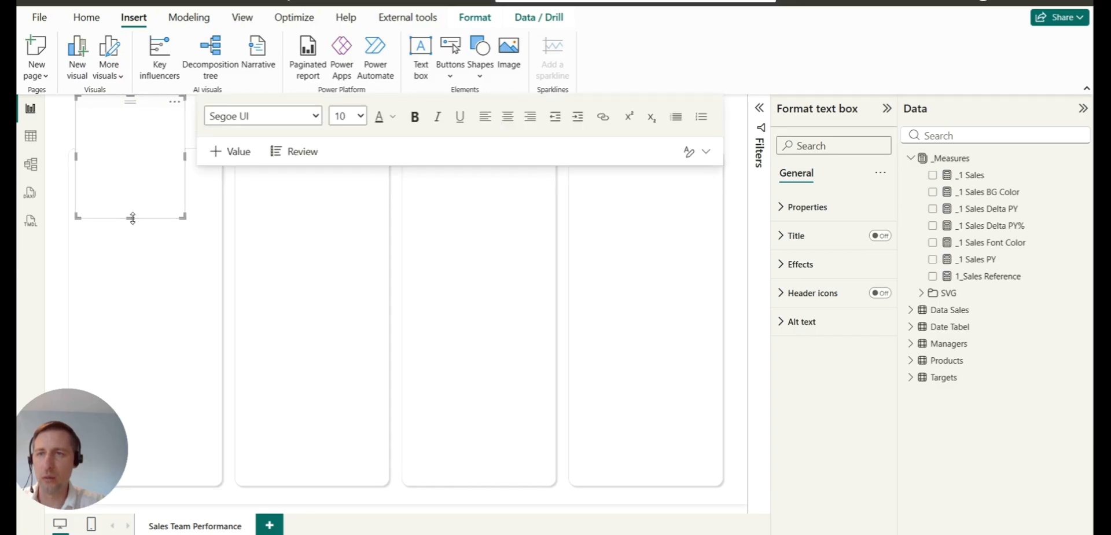
left_click_drag(132, 215, 132, 154)
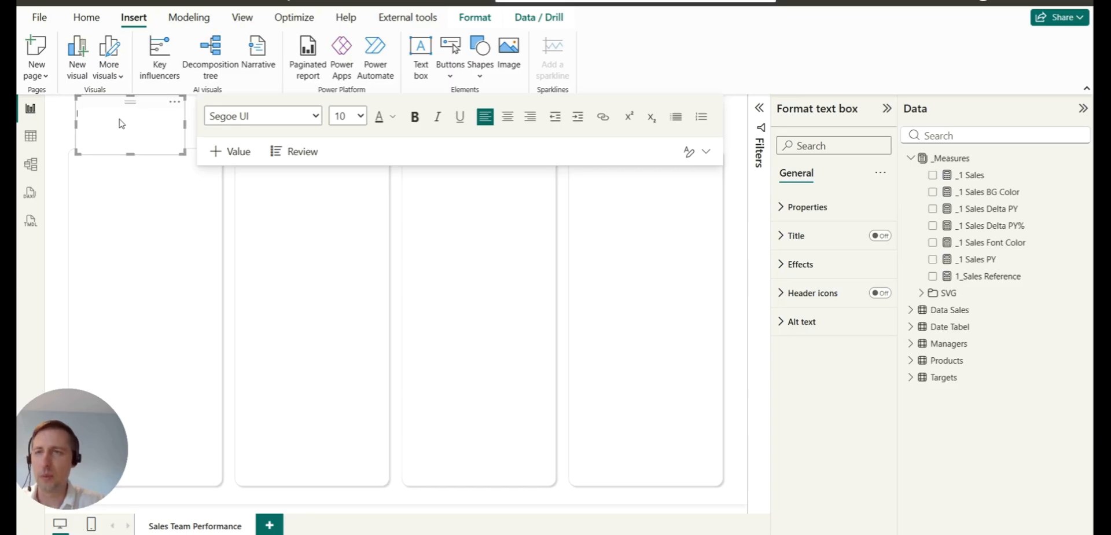
Set the text box font size to 28, enter "Sports" and make the word bold.
left_click(348, 116)
scroll(347, 232, "down", 2)
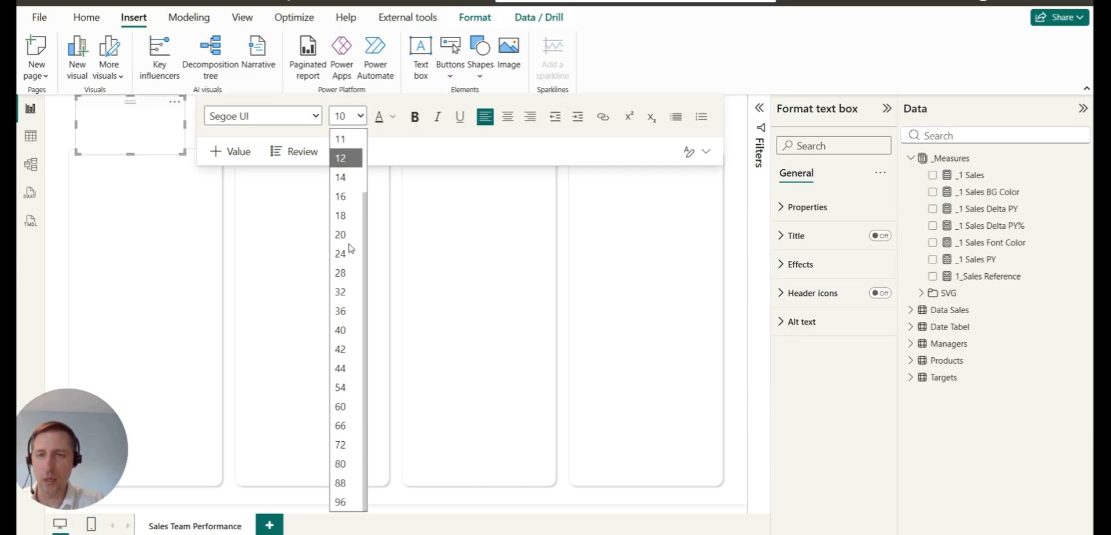
left_click(350, 272)
type("Spots")
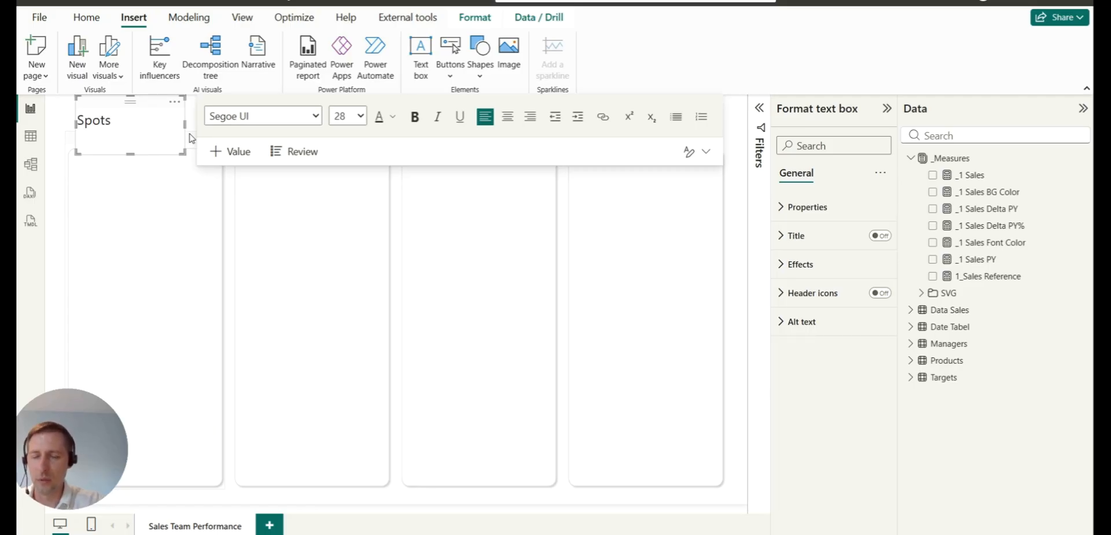
key("BackSpace")
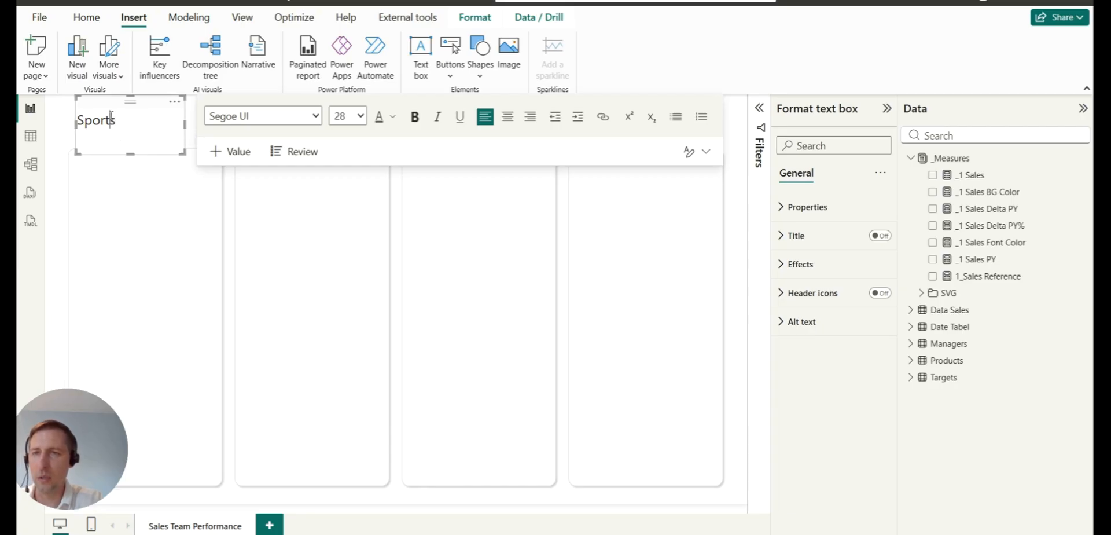
double_click(112, 116)
left_click(415, 116)
Widen the text box and complete the title to read "Sports Goods Sales Performance 2024".
left_click_drag(185, 127, 492, 126)
left_click(220, 135)
type("Goods Sal")
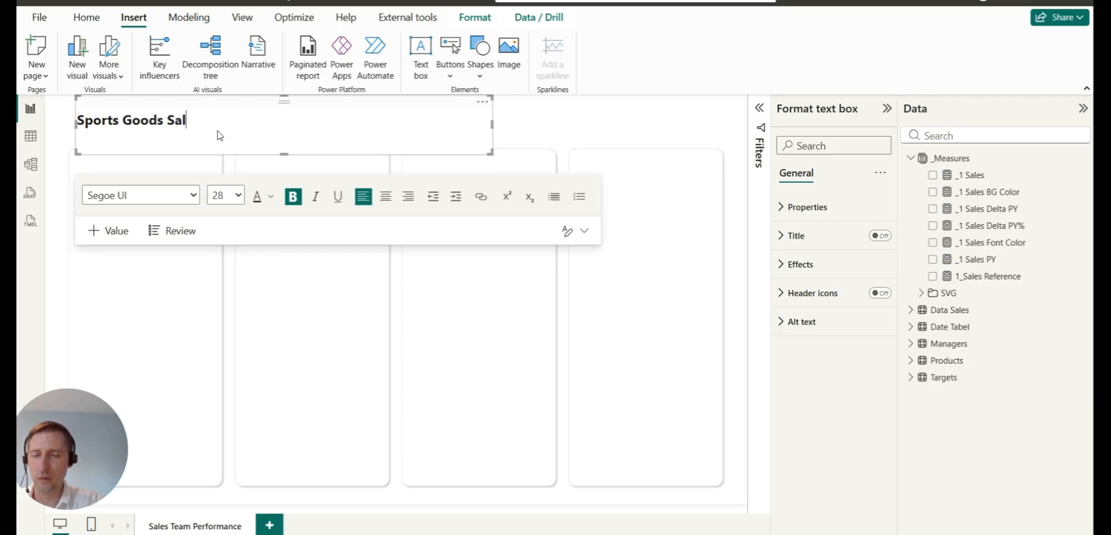
type("es Performance")
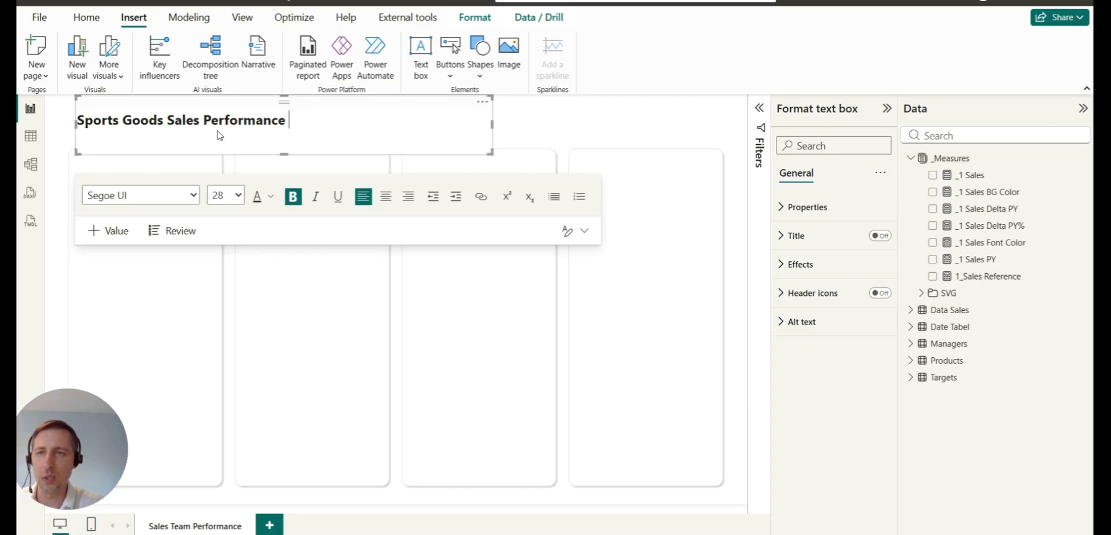
type("2024")
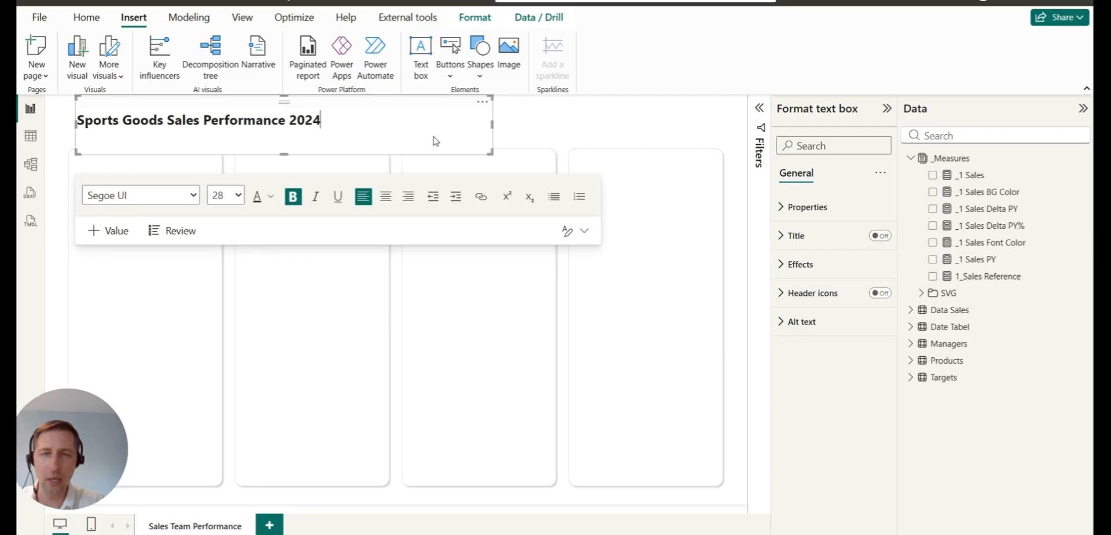
Shrink the title text box to fit its text and move it into line with the first card's left edge.
left_click_drag(492, 128, 367, 129)
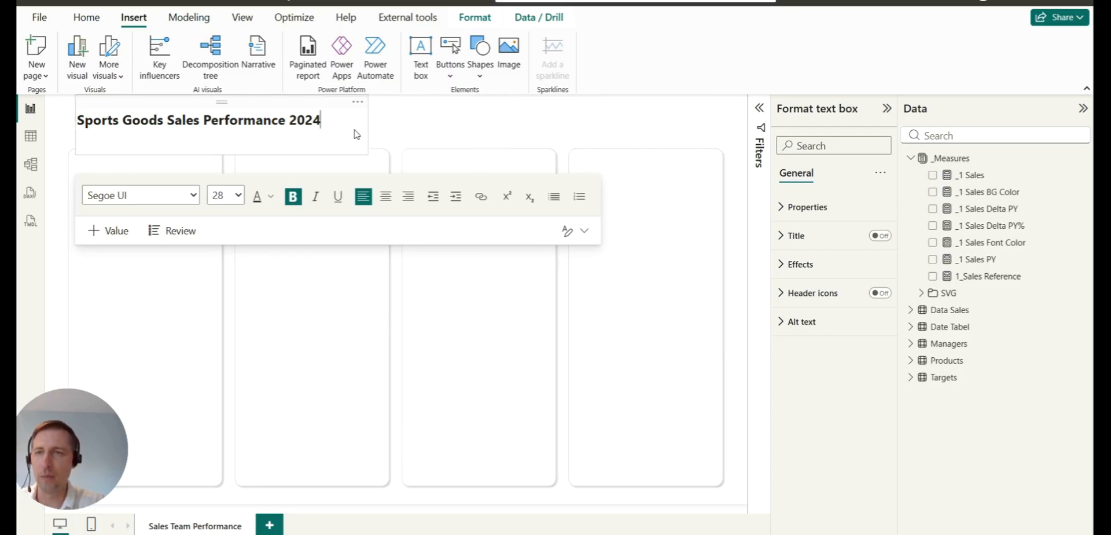
left_click_drag(223, 148, 222, 139)
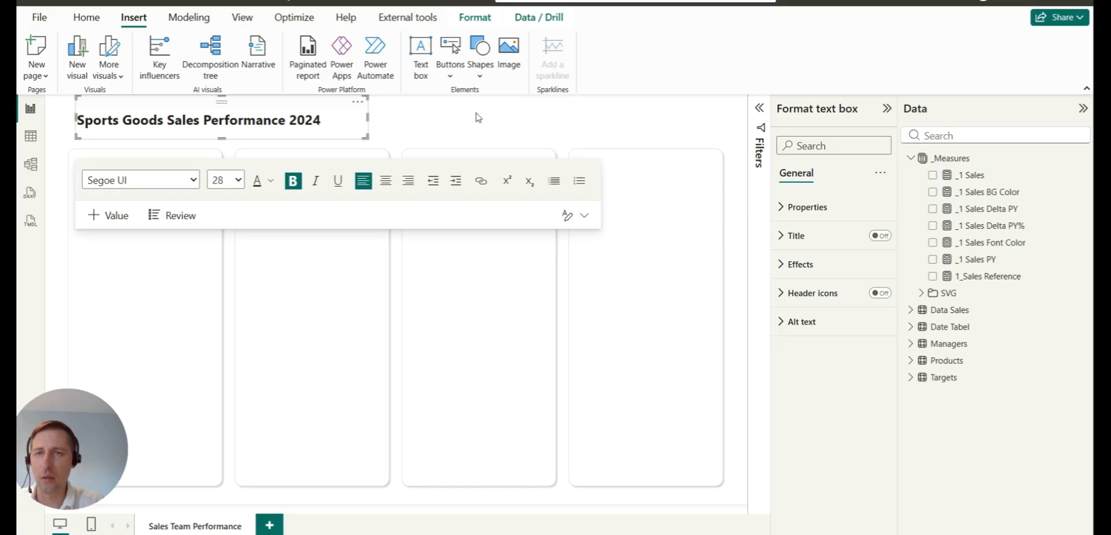
left_click(447, 119)
left_click(335, 108)
left_click_drag(334, 107, 330, 113)
left_click(454, 122)
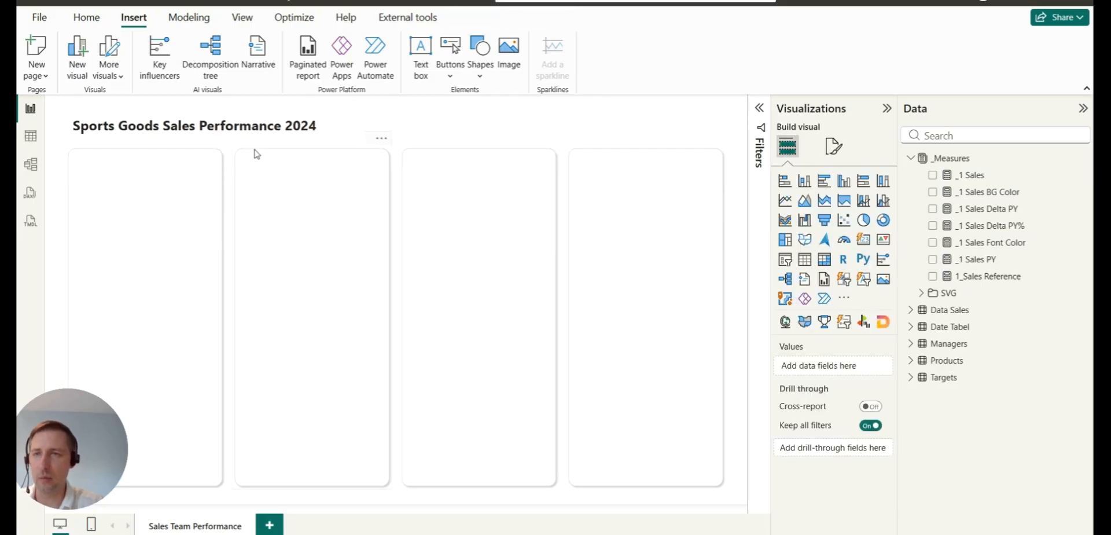
left_click(346, 142)
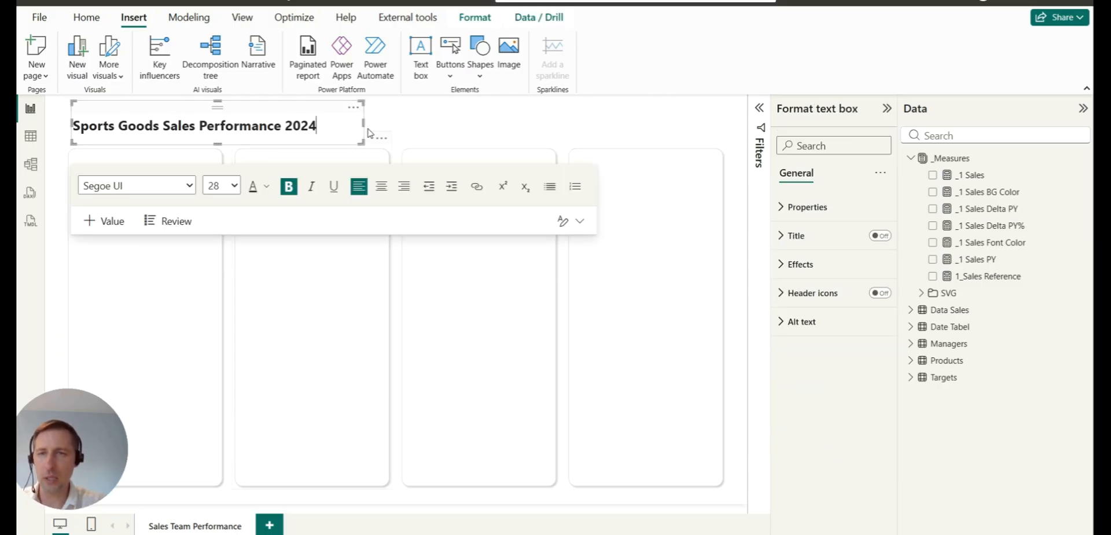
left_click(386, 125)
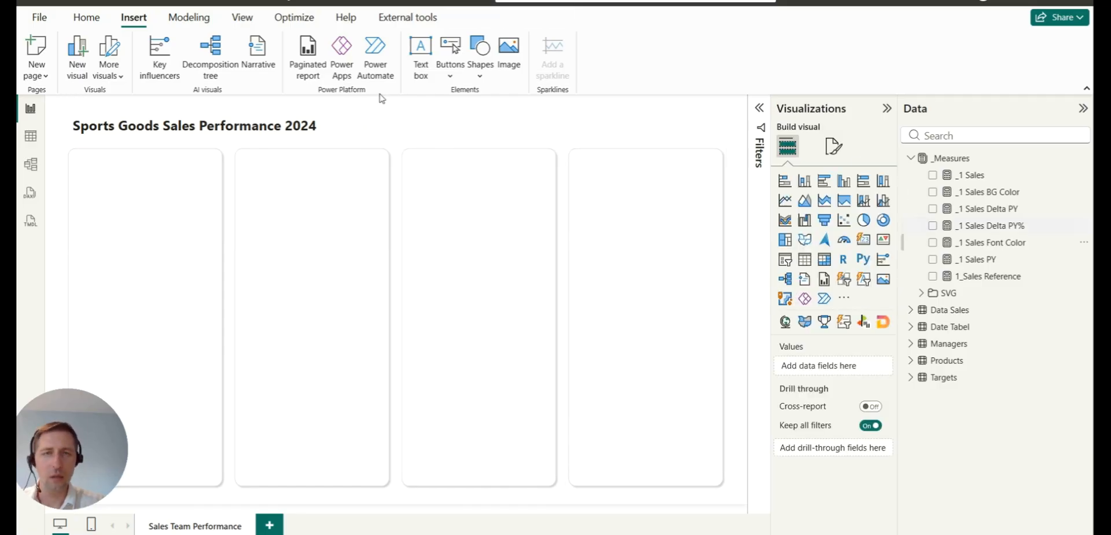
Examine the data tables, especially the sales team regions listed in the Managers table, and return to the report page.
left_click(912, 311)
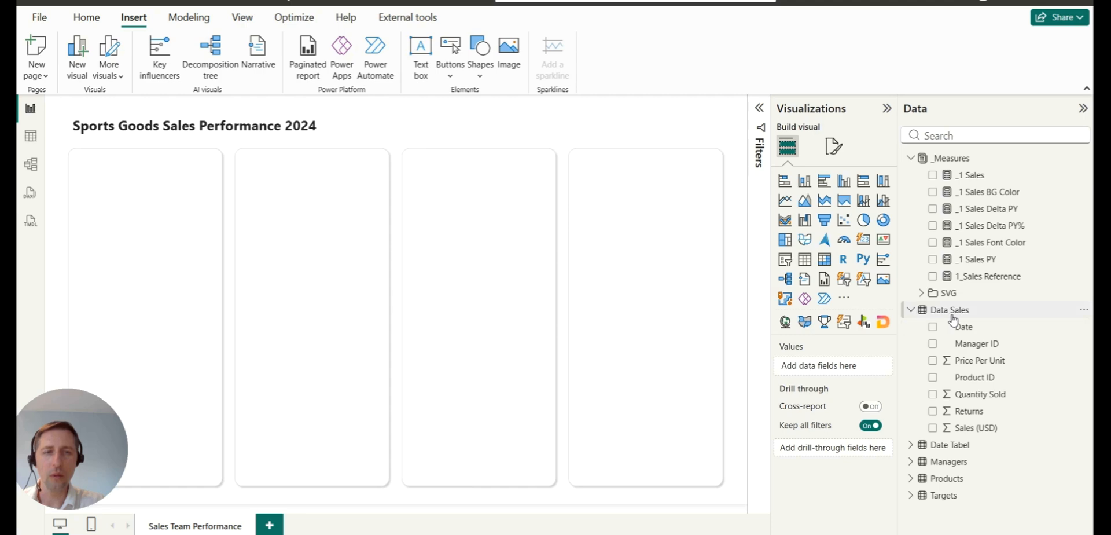
left_click(913, 315)
left_click(926, 343)
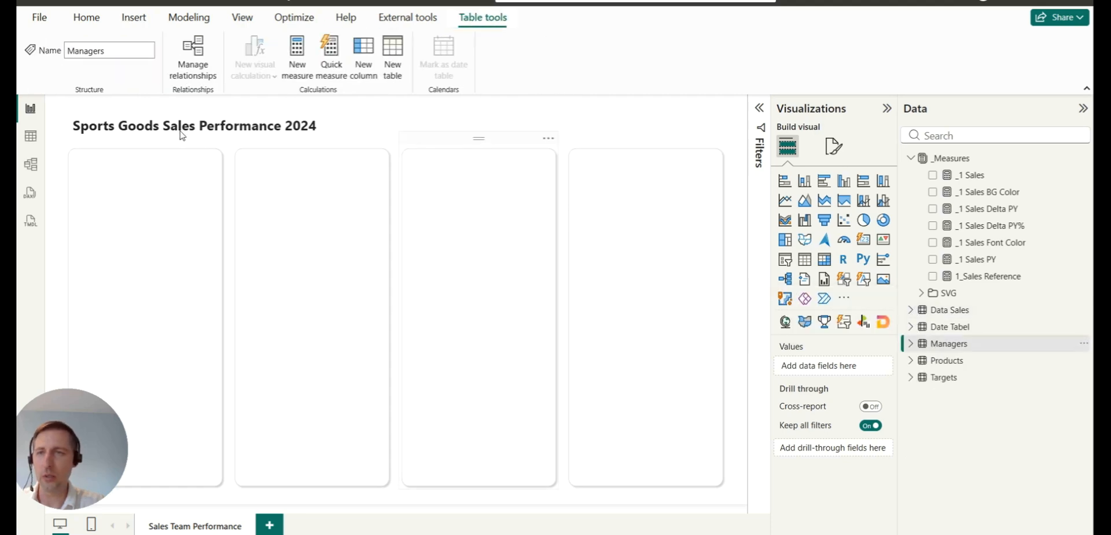
left_click(20, 139)
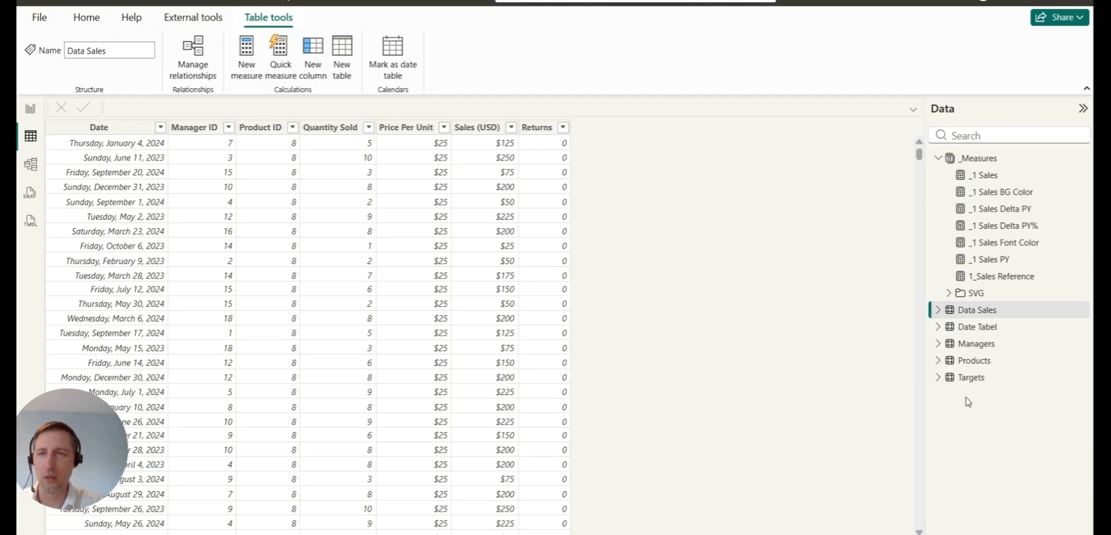
left_click(983, 345)
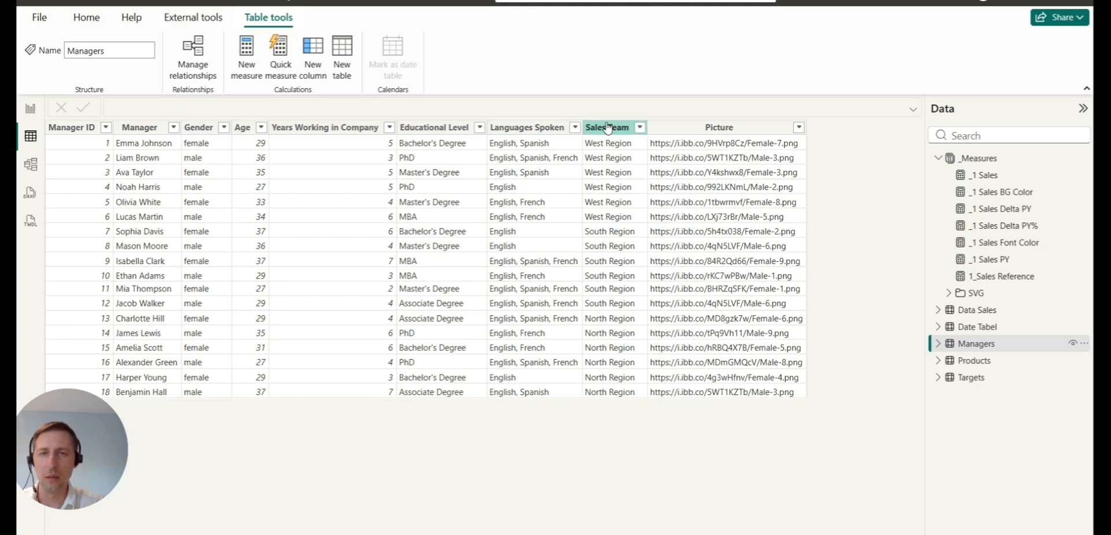
left_click(640, 130)
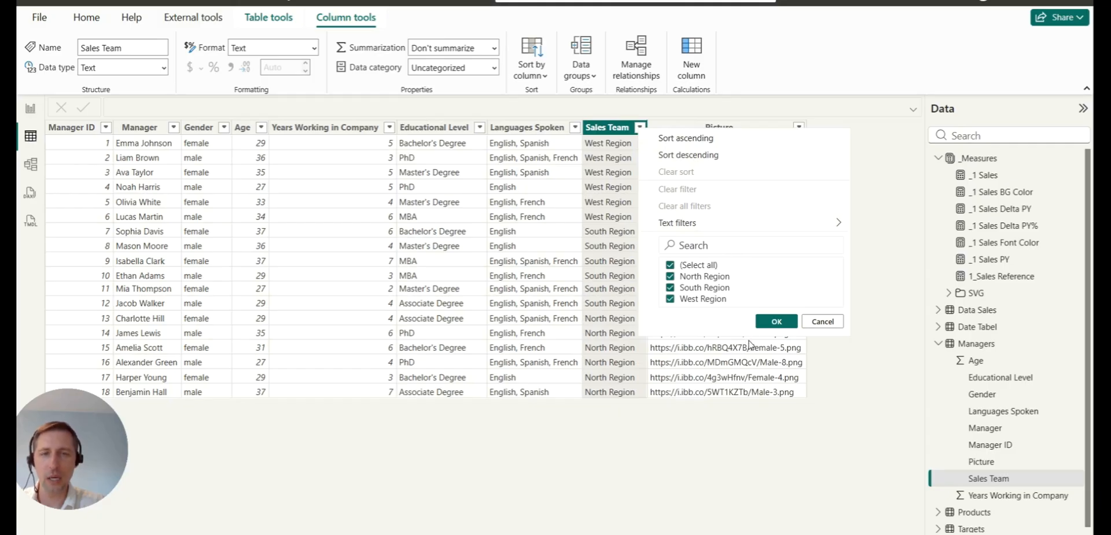
left_click(822, 321)
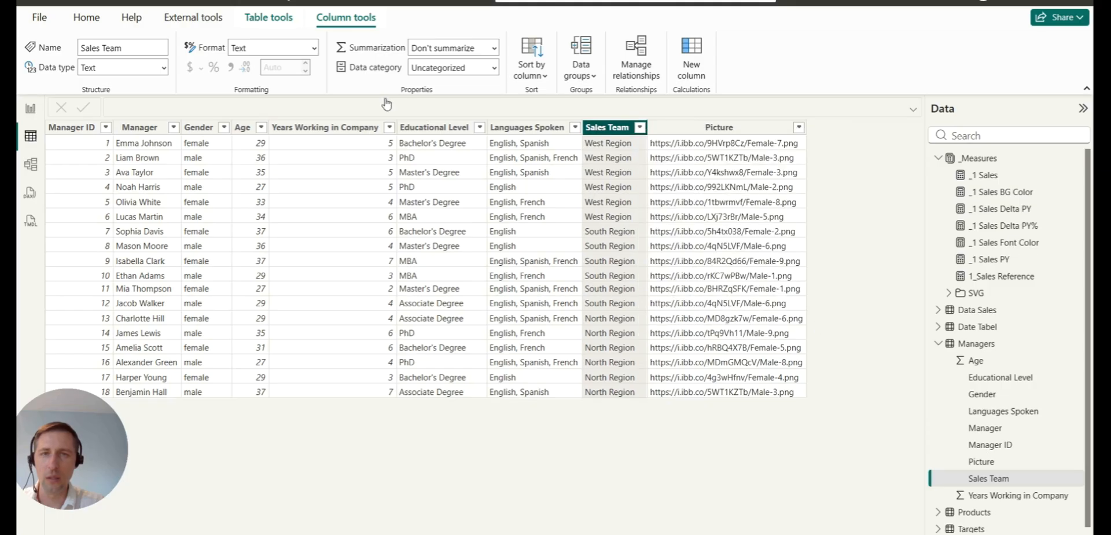
left_click(31, 111)
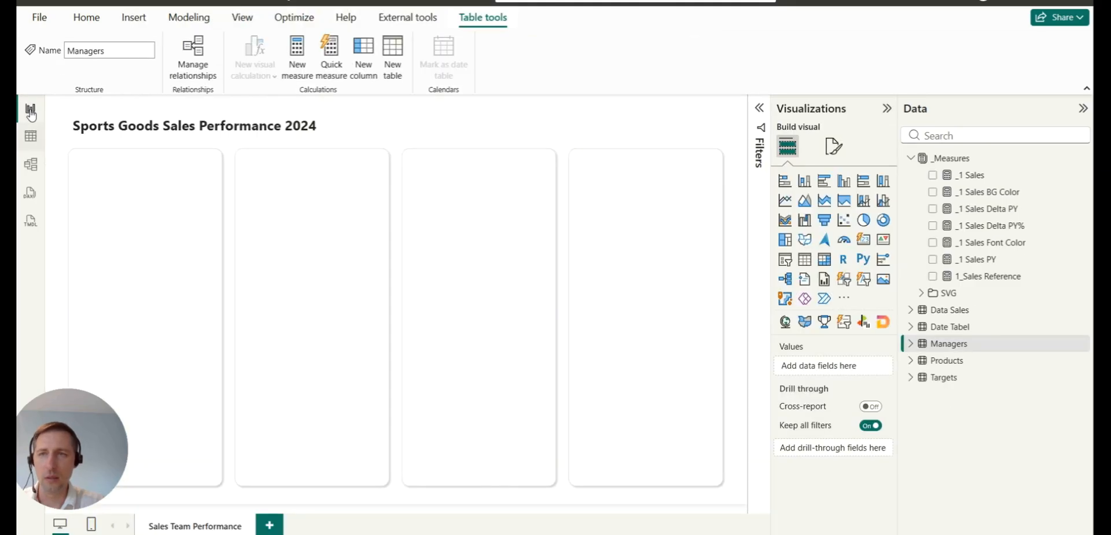
left_click(180, 181)
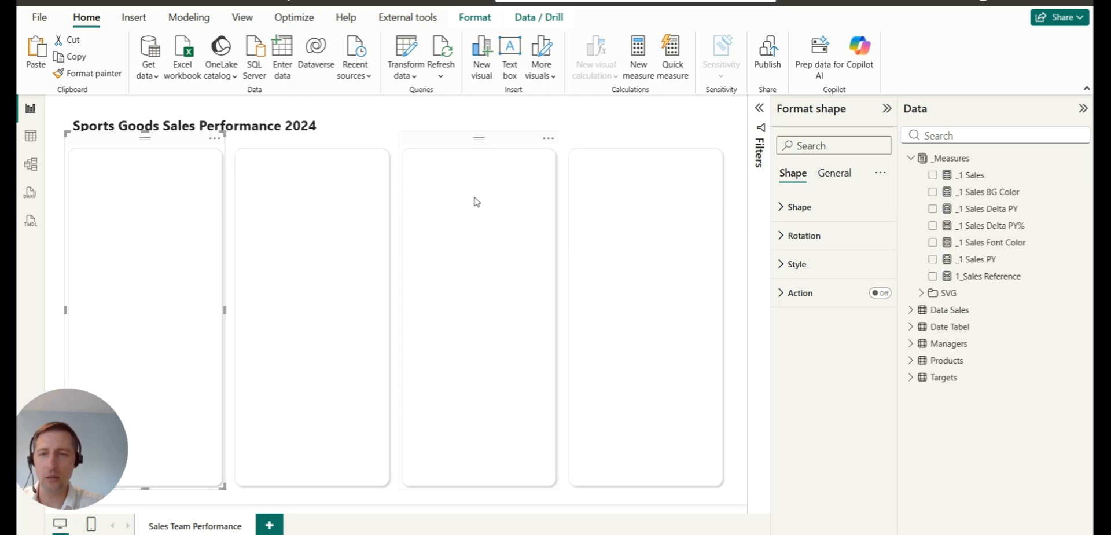
left_click(741, 181)
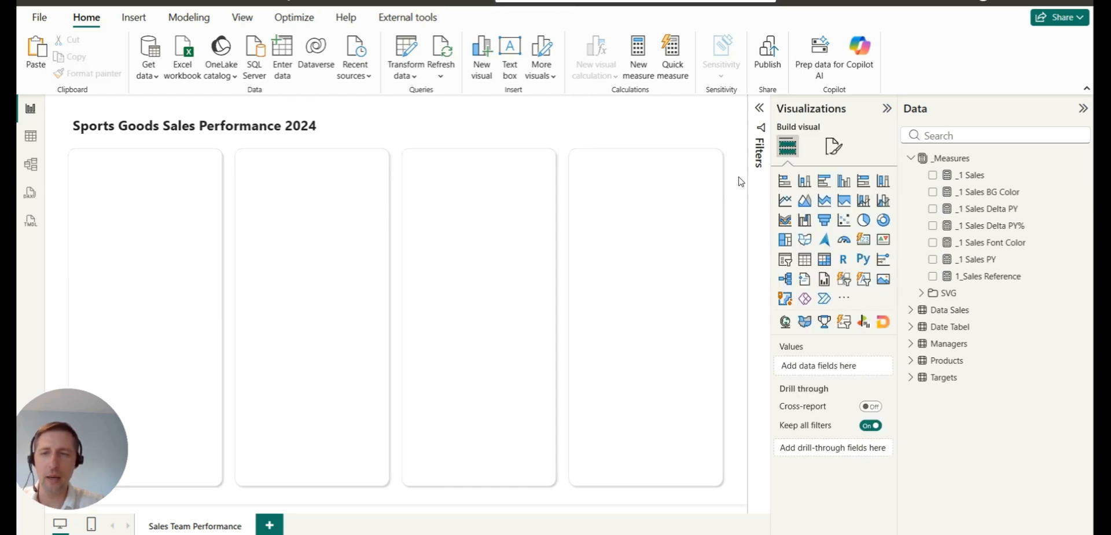
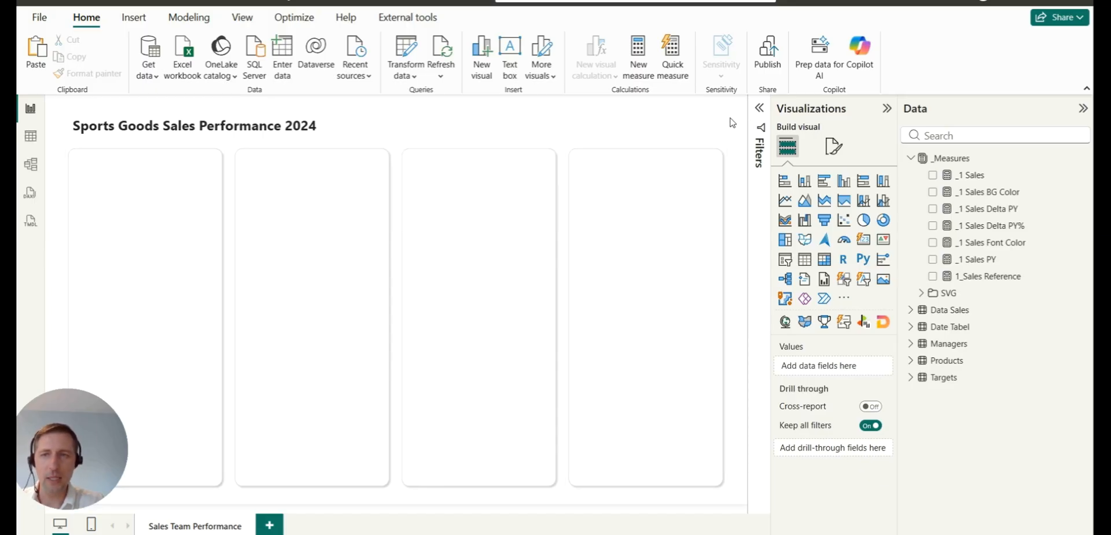
Add a card visual over the first card background, reduce its height and use _1 Sales as its value.
left_click(864, 239)
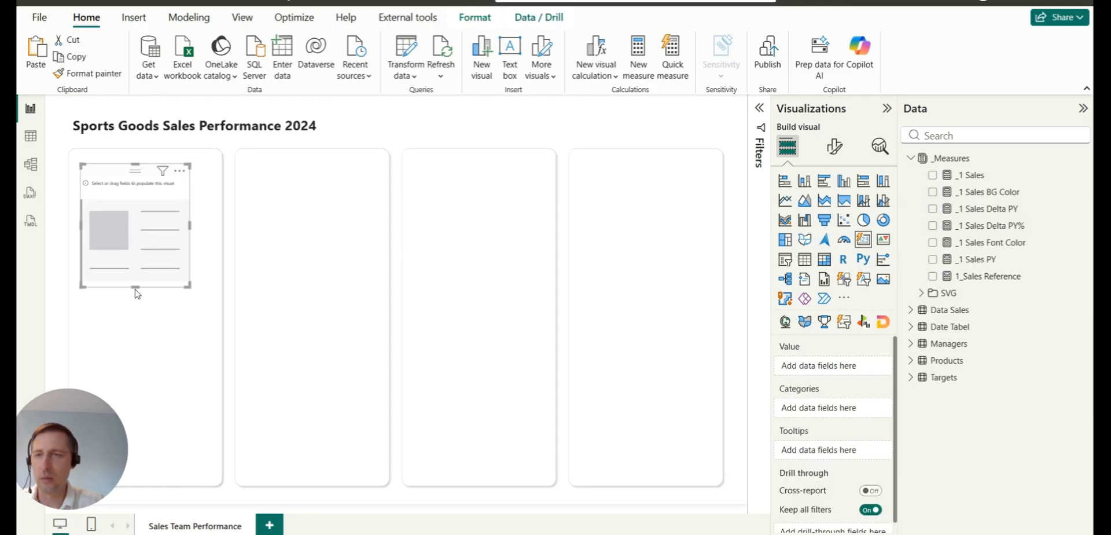
left_click_drag(135, 286, 140, 237)
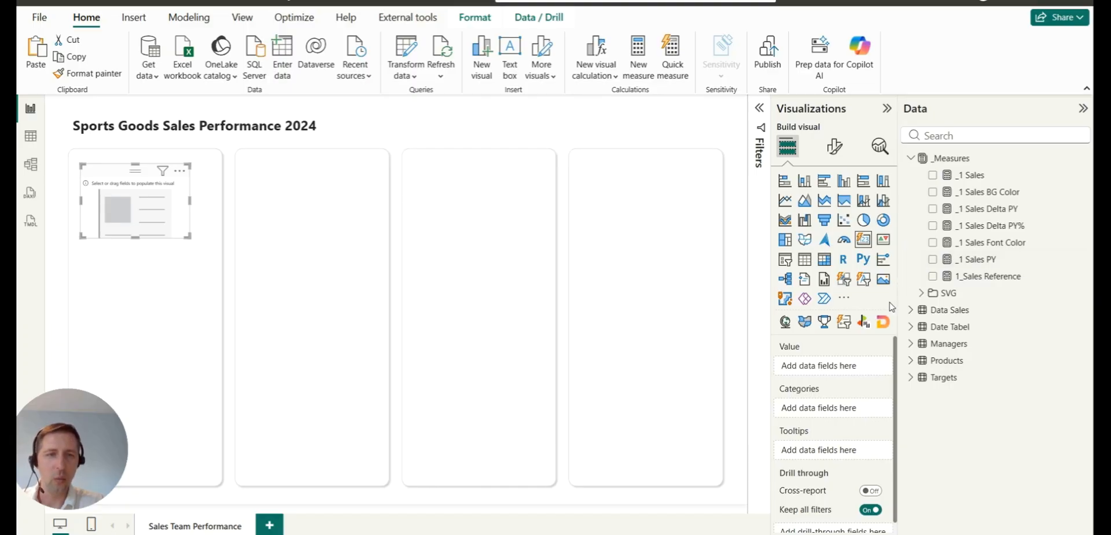
left_click_drag(957, 175, 823, 368)
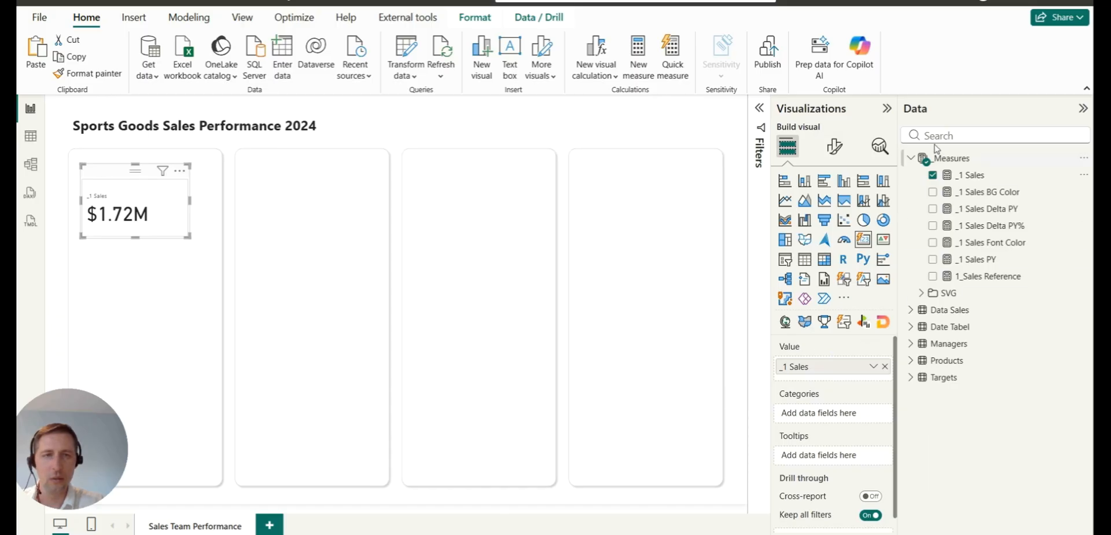
Turn off the border, divider and background for all cards in the new card visual.
left_click(834, 147)
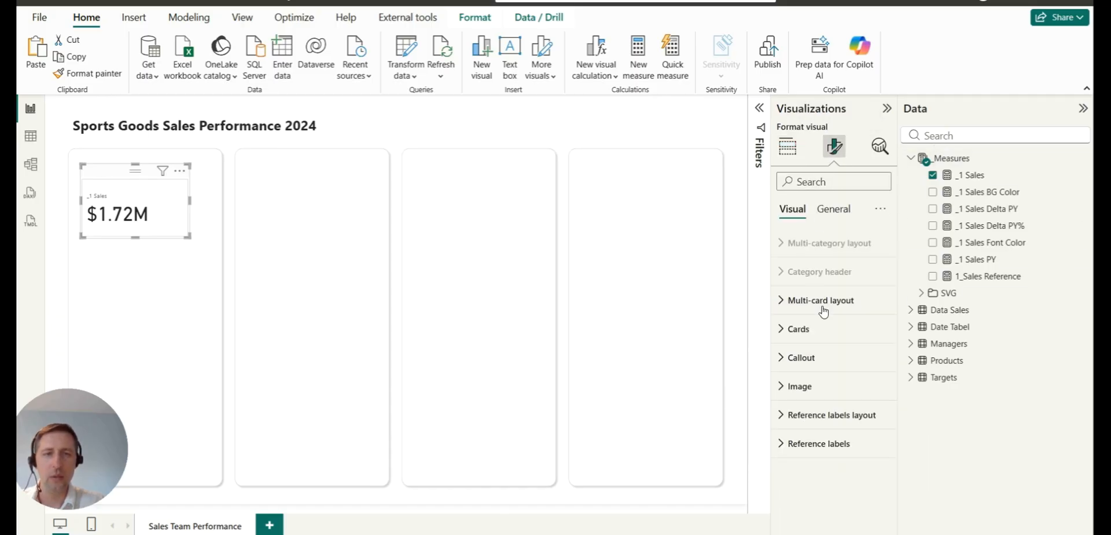
left_click(802, 328)
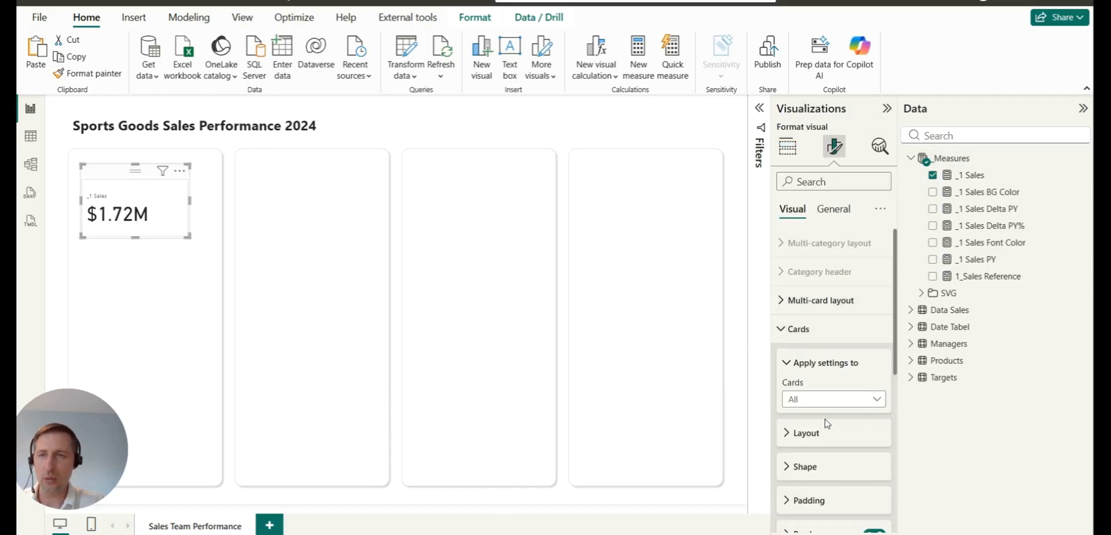
scroll(827, 413, "down", 2)
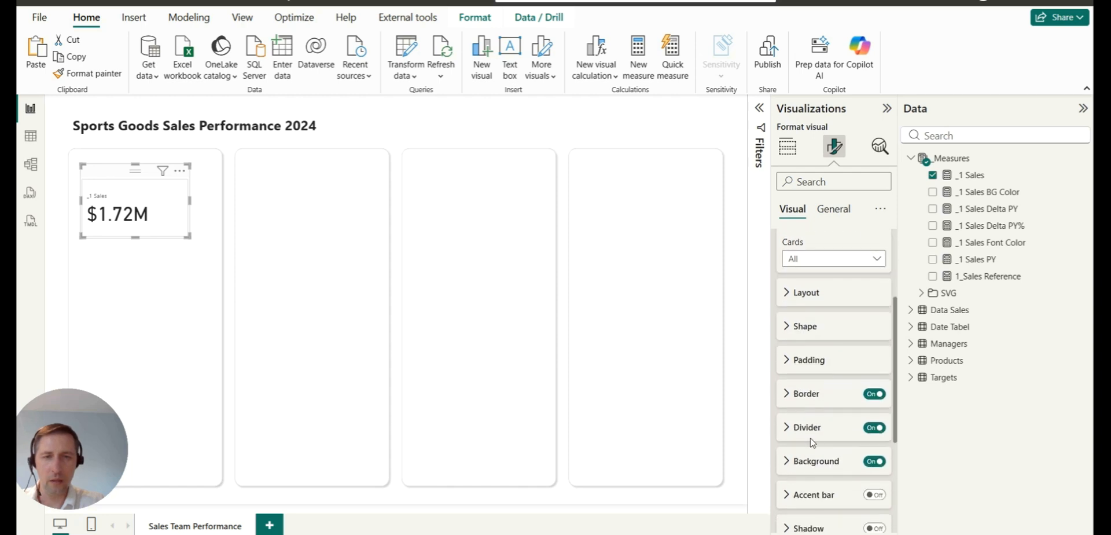
left_click(874, 395)
left_click(875, 428)
left_click(875, 461)
Turn off the card visual's overall background effect.
left_click(835, 209)
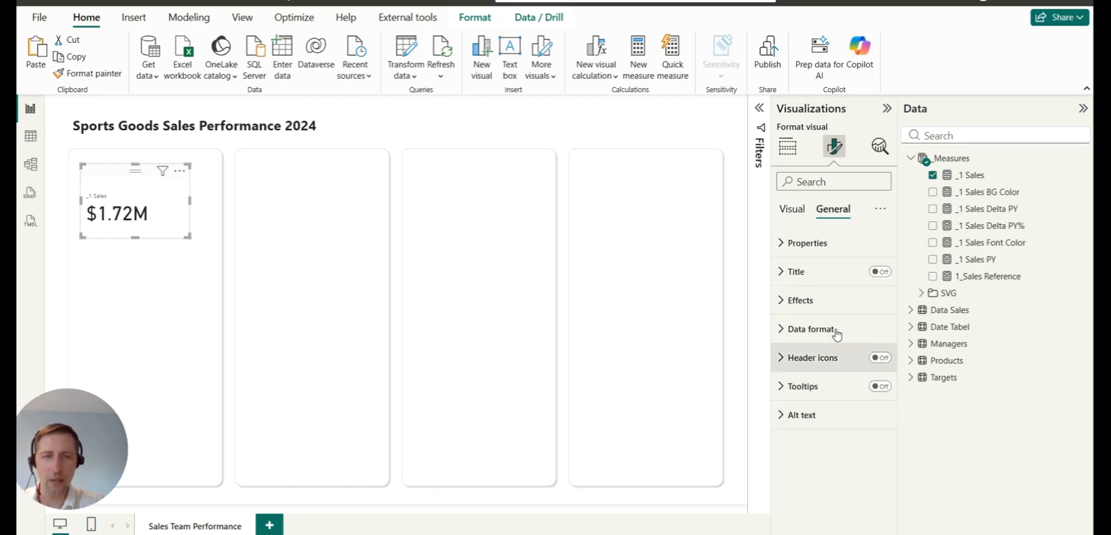
left_click(799, 300)
left_click(874, 334)
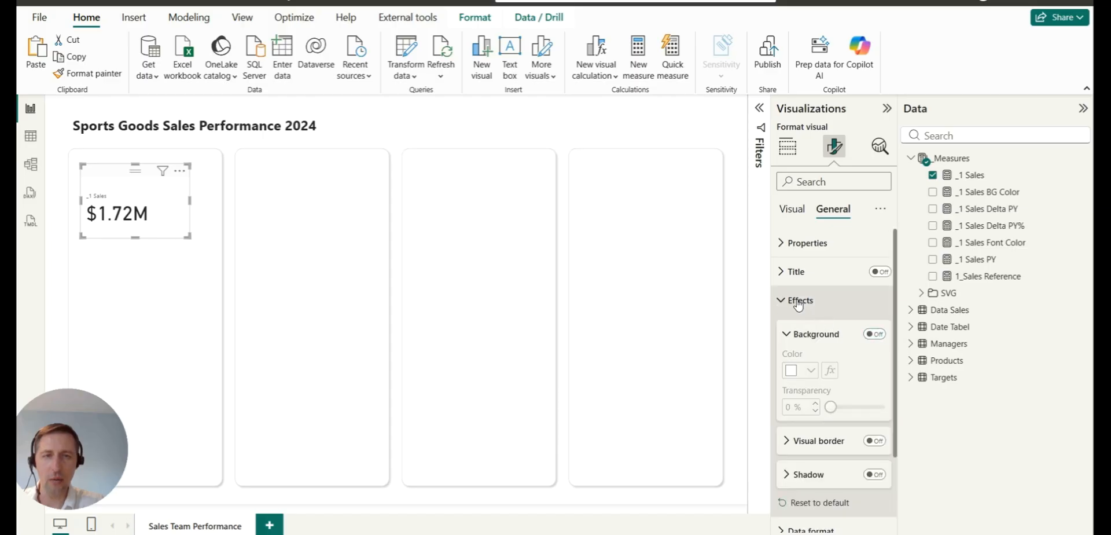
left_click(799, 300)
Look through the card settings that apply specifically to _1 Sales.
left_click(791, 212)
scroll(822, 342, "down", 2)
left_click(828, 329)
left_click(823, 363)
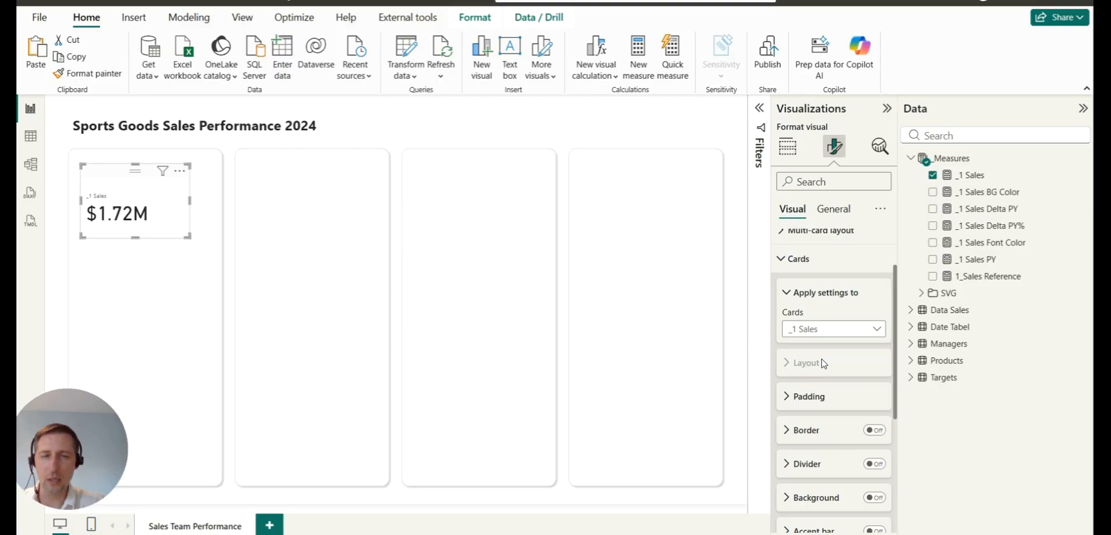
scroll(823, 363, "down", 3)
scroll(823, 363, "up", 4)
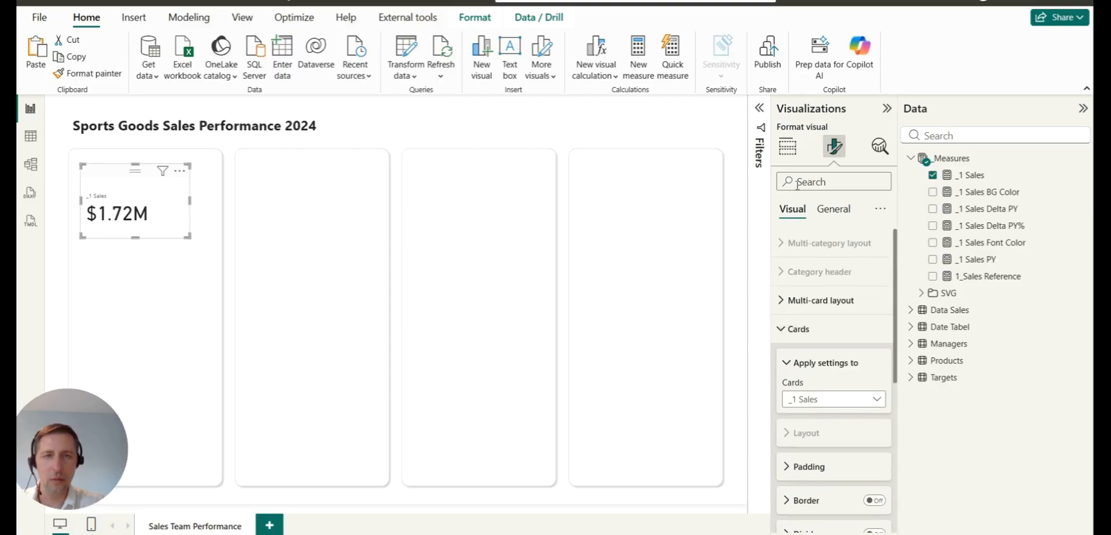
Rename the card's value field for this visual as "North Team Sales".
left_click(788, 146)
double_click(811, 367)
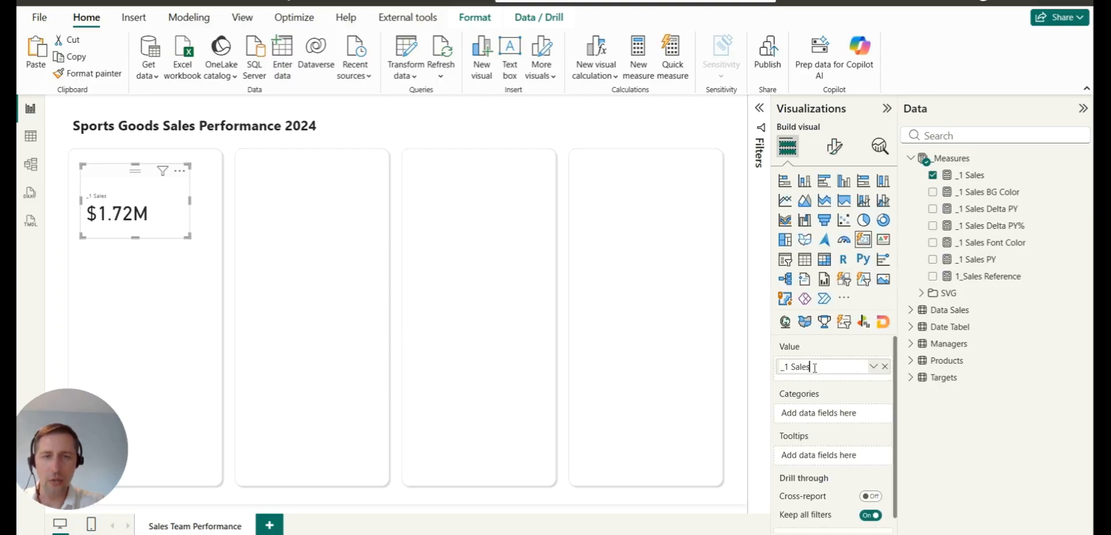
type("S")
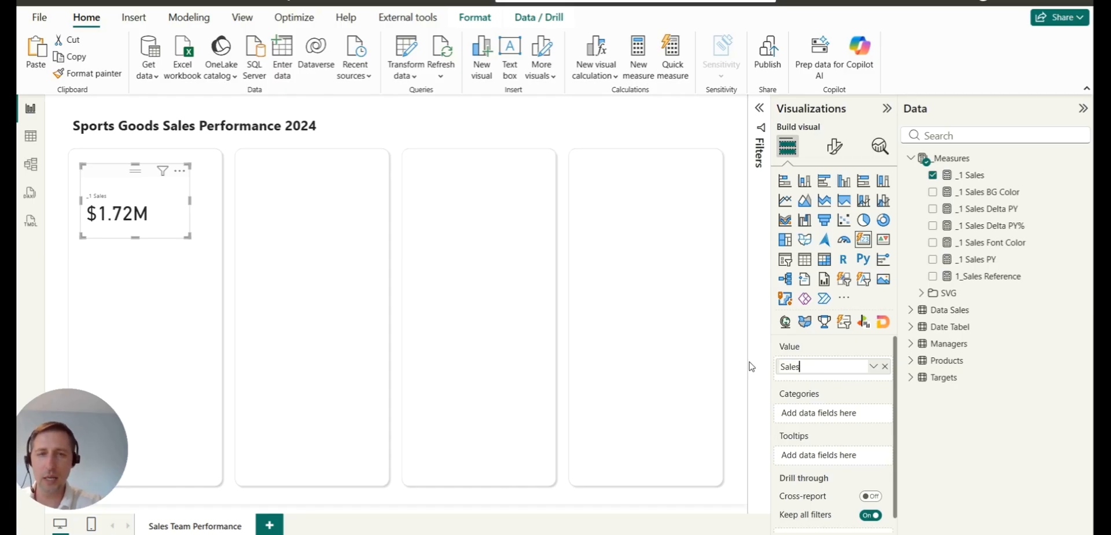
type("ales")
key("Return")
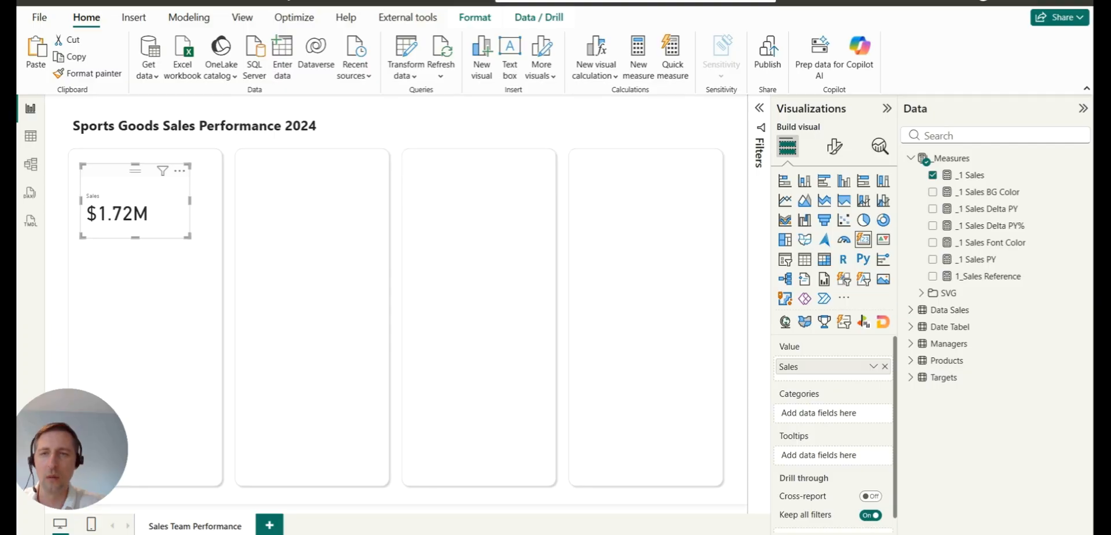
double_click(783, 371)
left_click(783, 373)
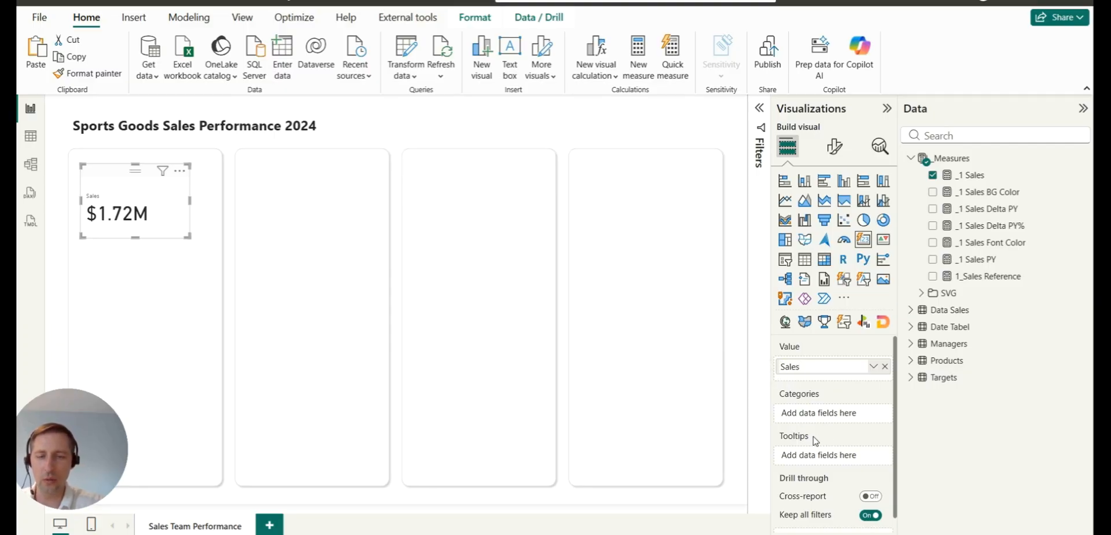
type("North")
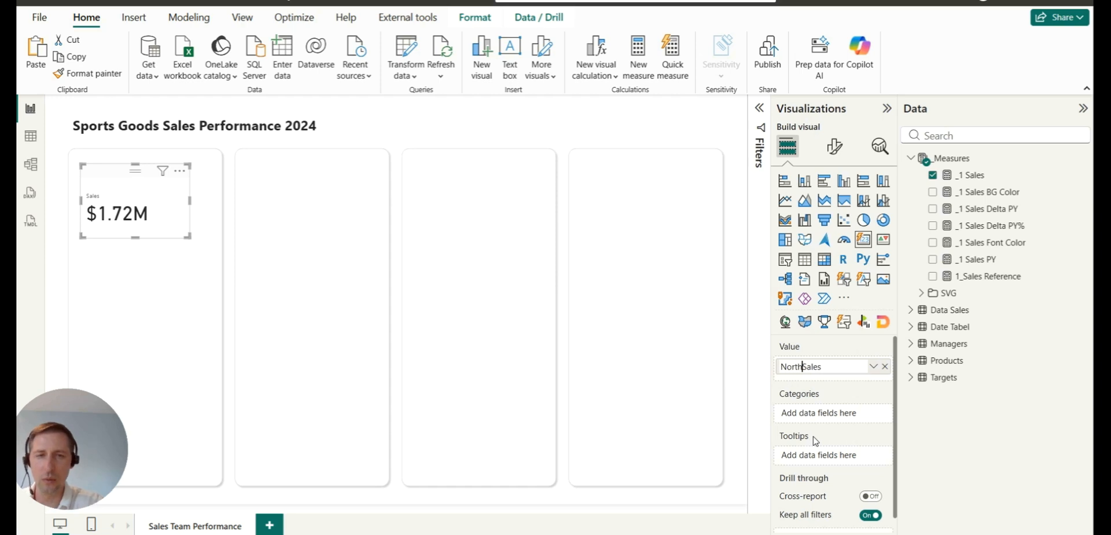
type(" Team")
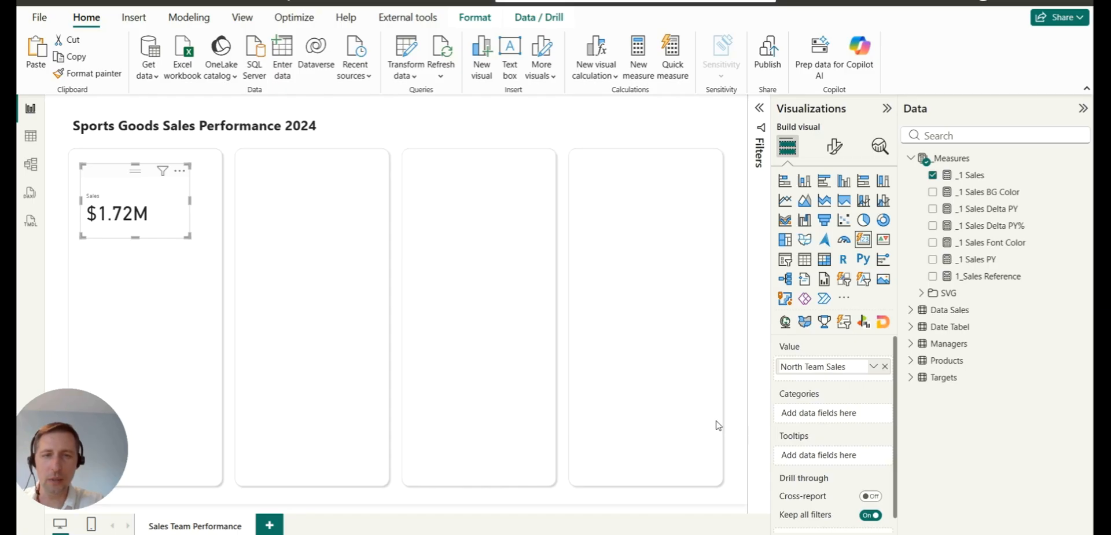
key("Return")
Review the card formatting options that apply to the renamed North Team Sales value.
left_click(834, 146)
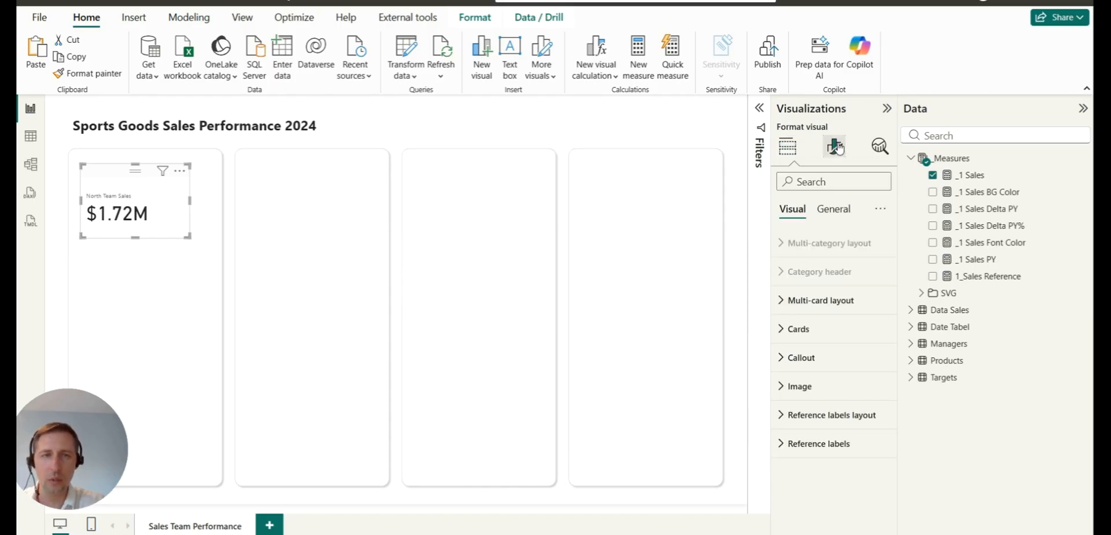
left_click(810, 329)
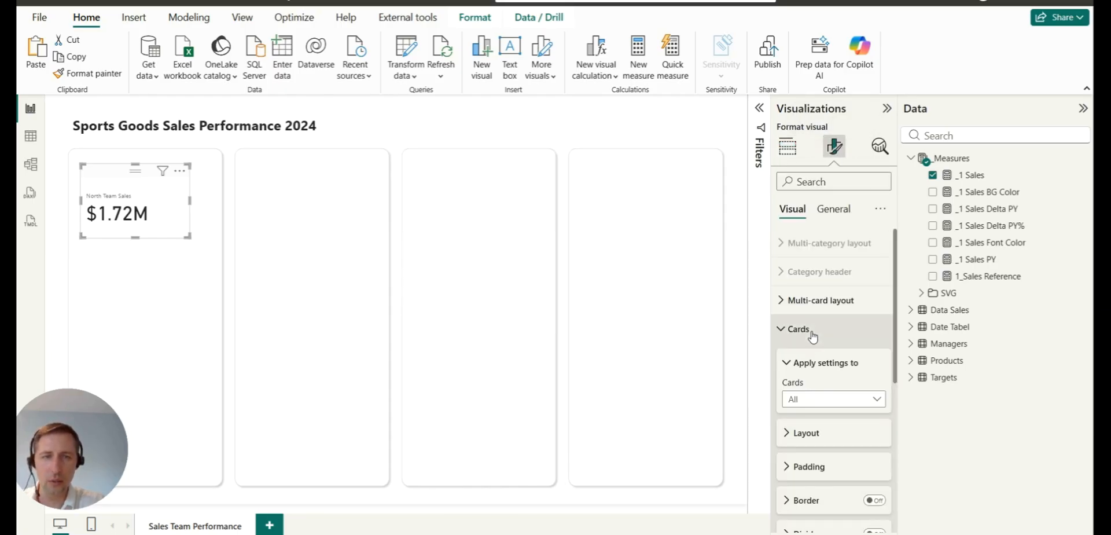
scroll(813, 336, "down", 1)
left_click(834, 329)
left_click(833, 363)
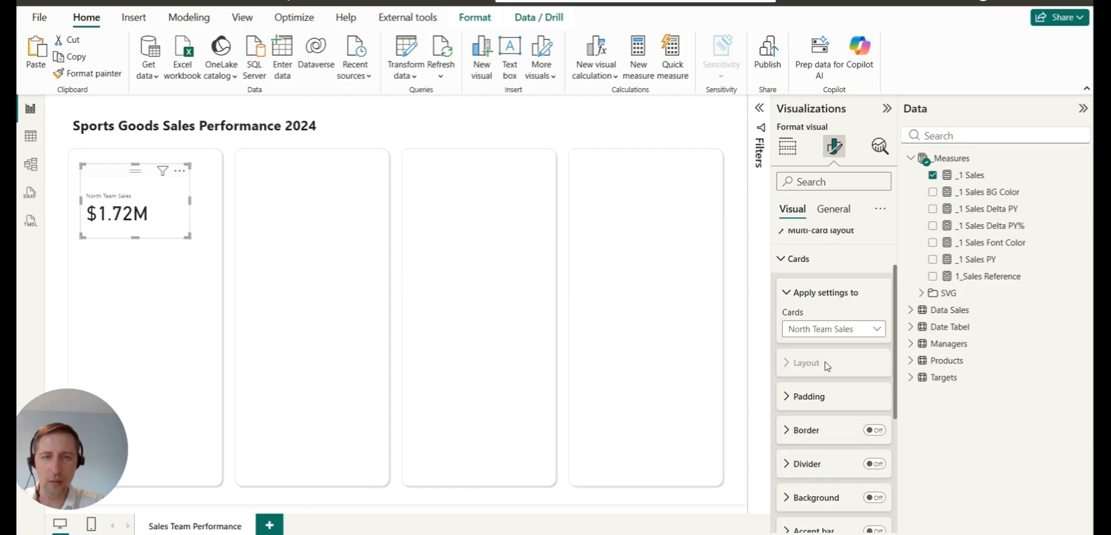
scroll(808, 277, "down", 1)
scroll(805, 301, "up", 2)
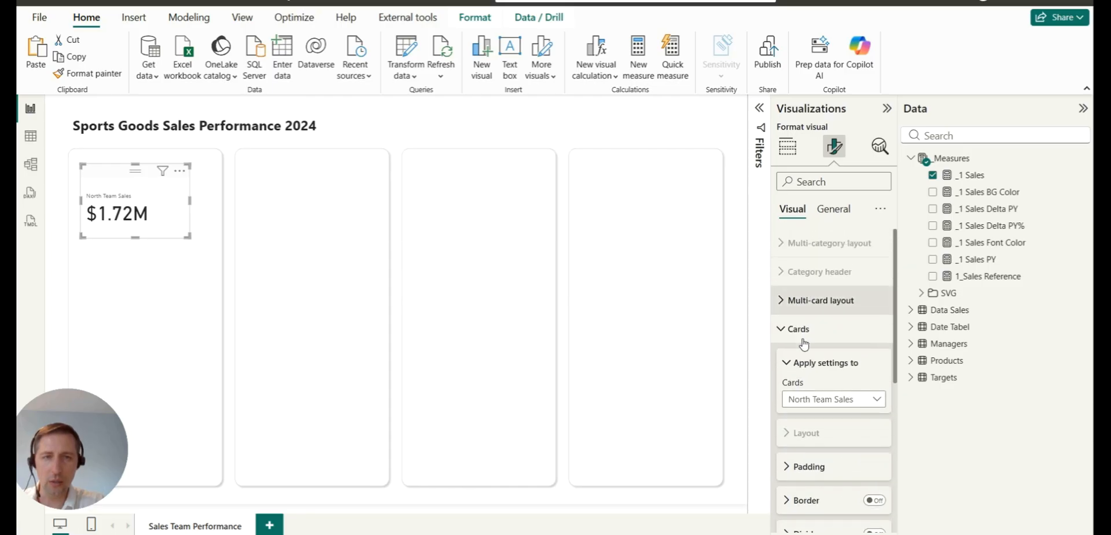
left_click(802, 330)
Set the font of the North Team Sales callout value to Segoe UI Bold.
left_click(806, 354)
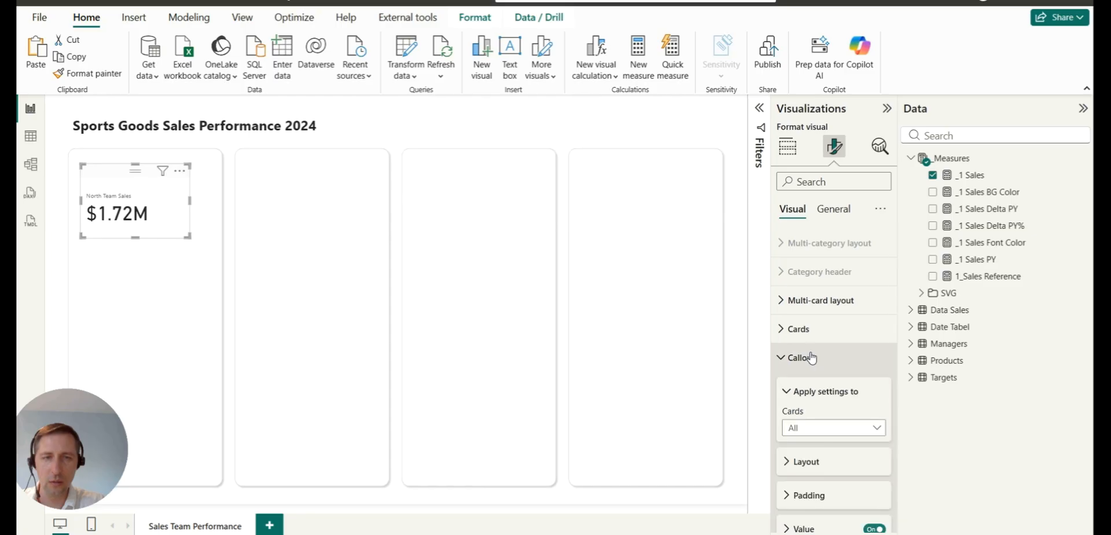
scroll(813, 355, "down", 1)
scroll(825, 355, "down", 1)
left_click(826, 288)
left_click(828, 323)
left_click(802, 388)
scroll(813, 377, "down", 1)
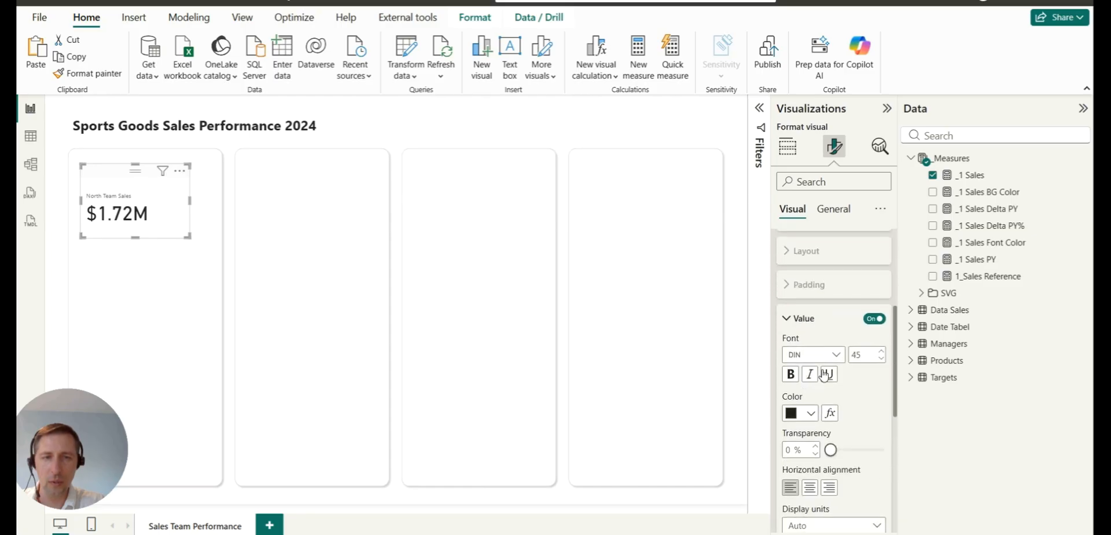
left_click(818, 355)
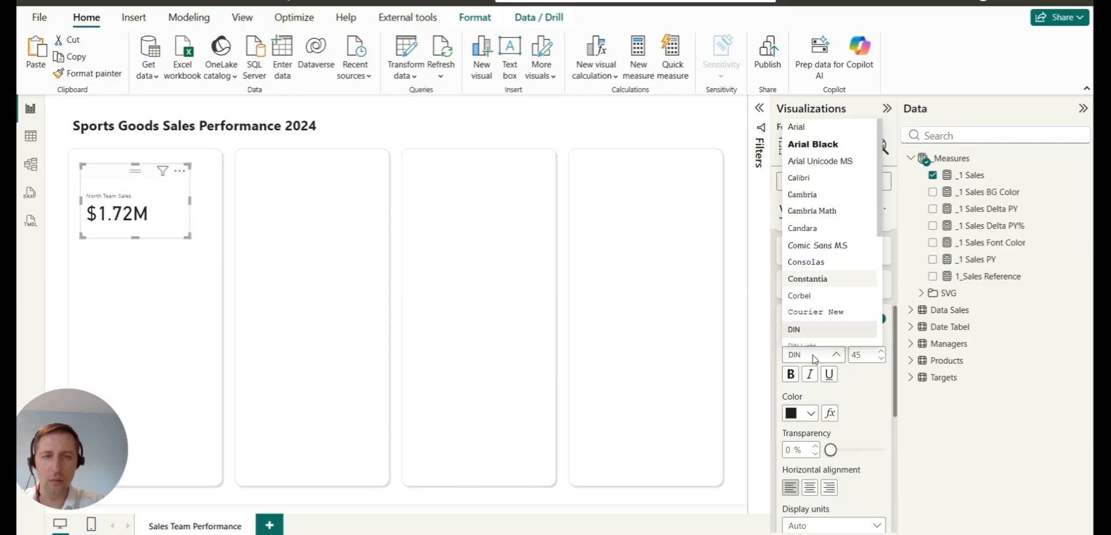
scroll(828, 272, "down", 2)
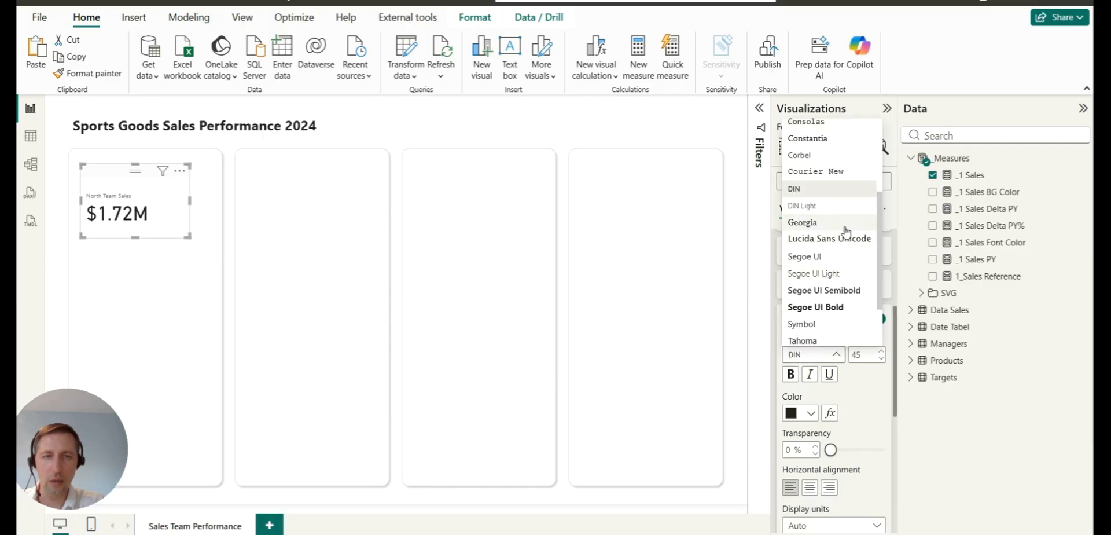
left_click(832, 308)
Set the callout value's font size to 20 and fine-tune it slightly smaller.
double_click(859, 352)
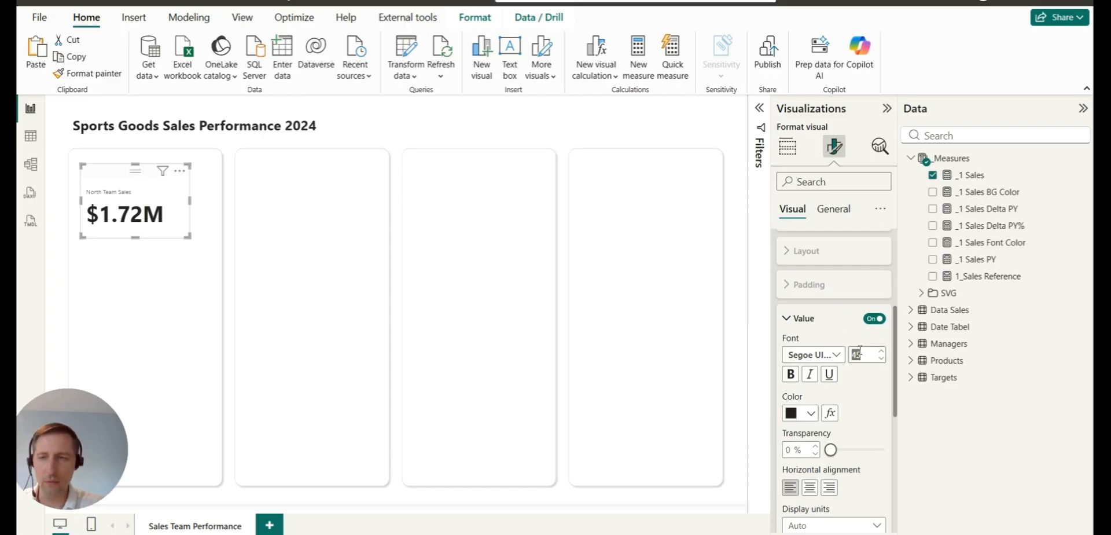
type("20")
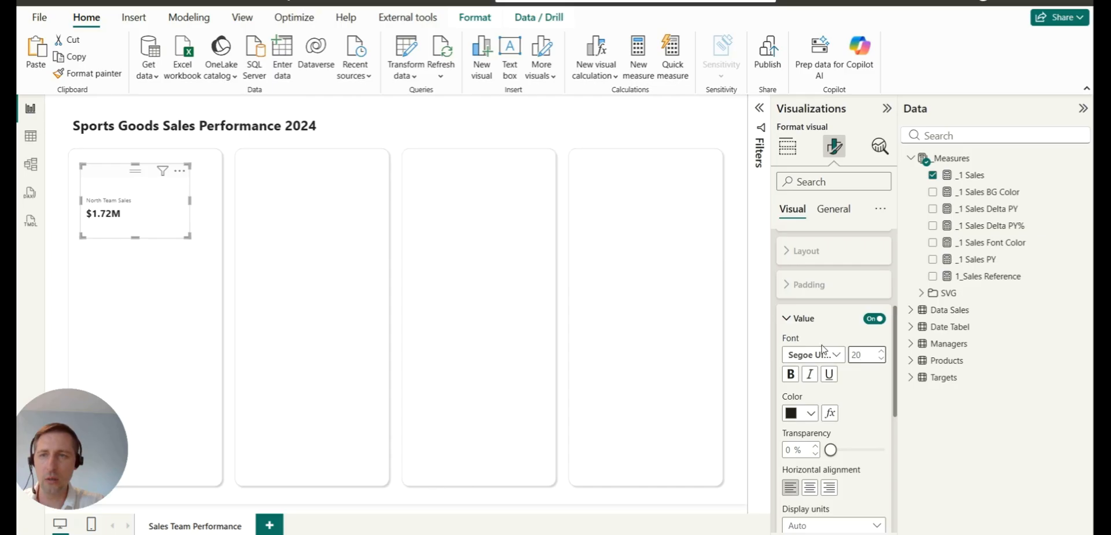
key("Down")
Set the font size of the North Team Sales callout label to 16.
scroll(857, 369, "up", 5)
left_click(809, 360)
left_click(810, 359)
scroll(813, 370, "down", 3)
scroll(814, 370, "down", 2)
left_click(805, 250)
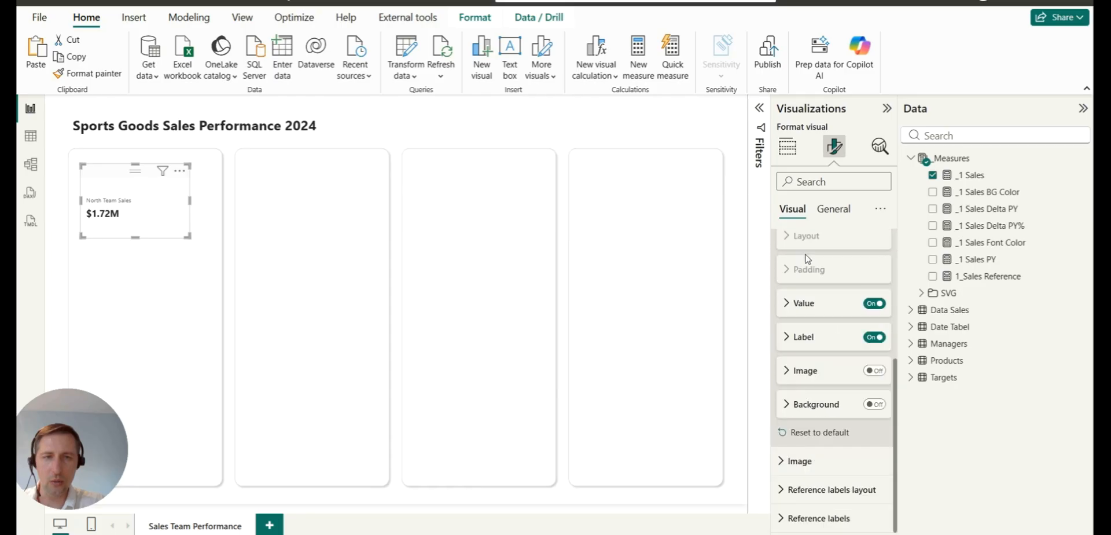
left_click(791, 340)
scroll(828, 405, "down", 4)
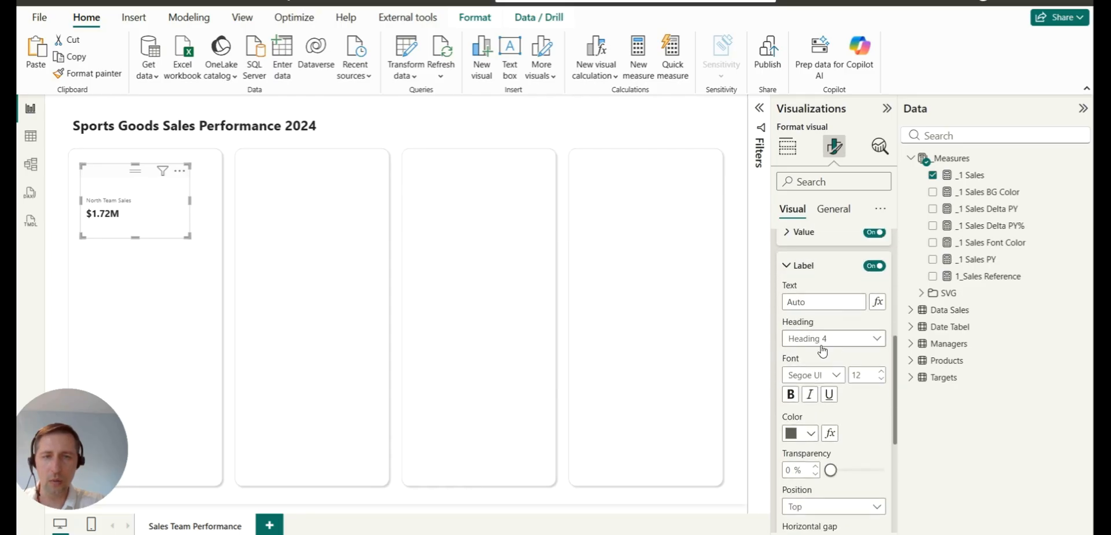
scroll(832, 305, "up", 1)
double_click(871, 306)
type("16")
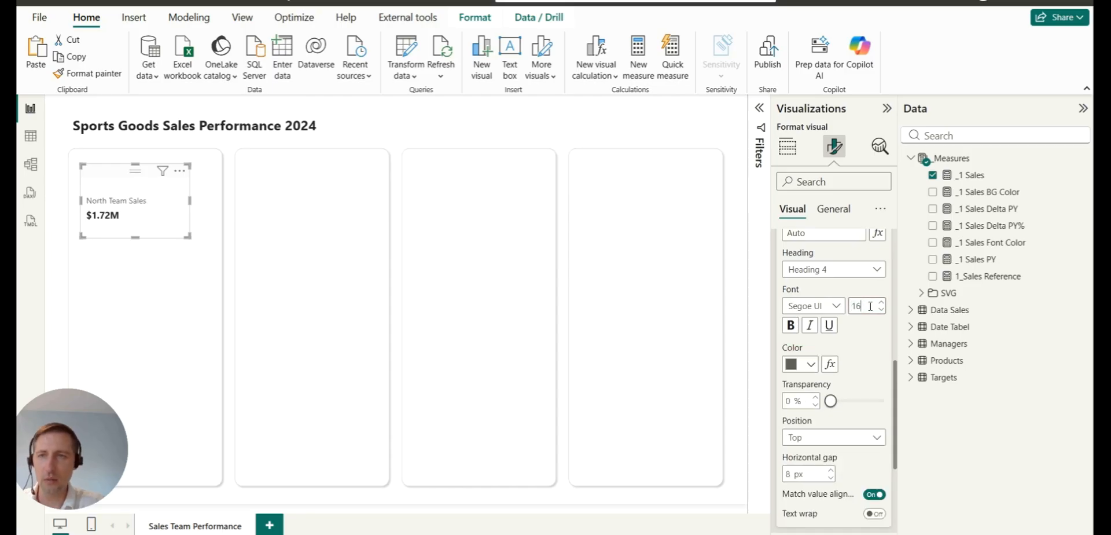
Change the callout label's font to Segoe UI Semibold without the bold style, set its size to 17, and deselect the card.
left_click(791, 326)
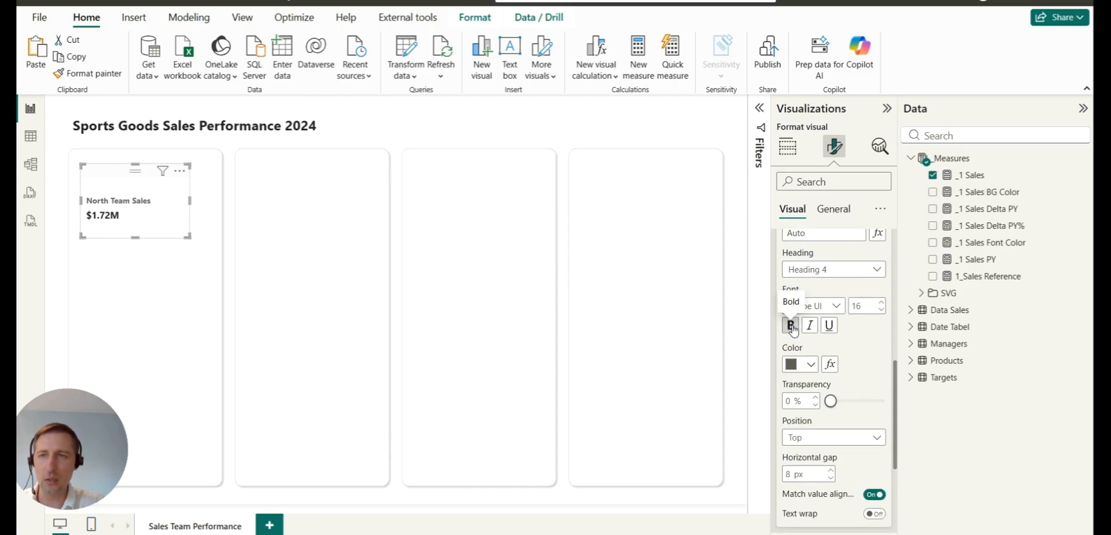
left_click(833, 308)
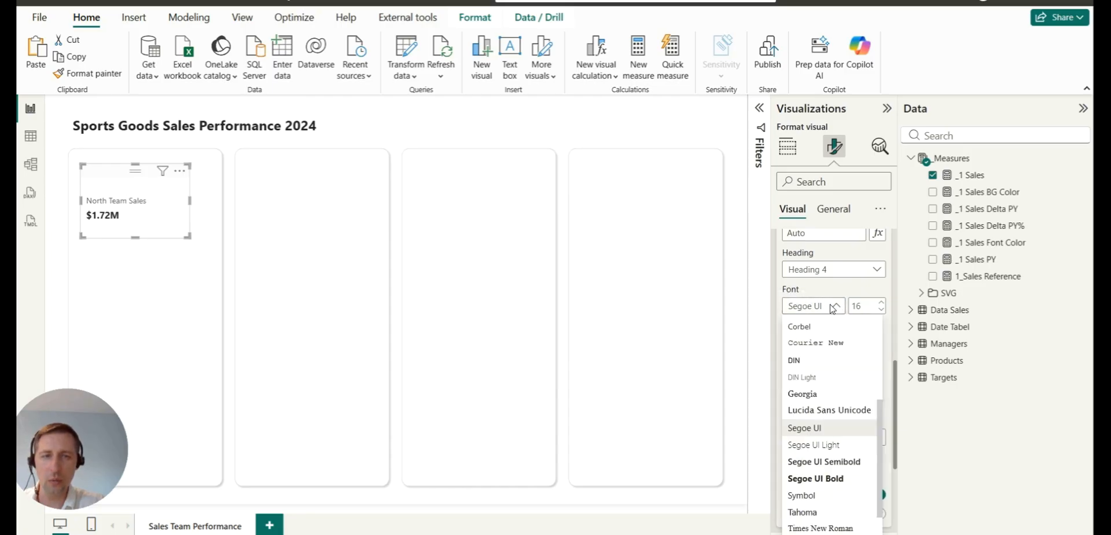
left_click(828, 468)
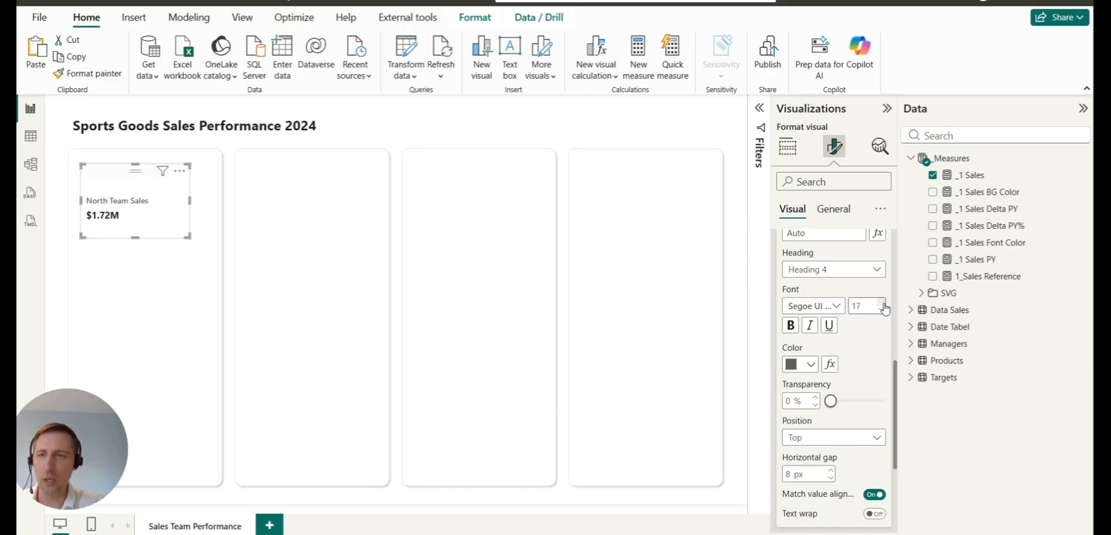
left_click(178, 317)
left_click(550, 111)
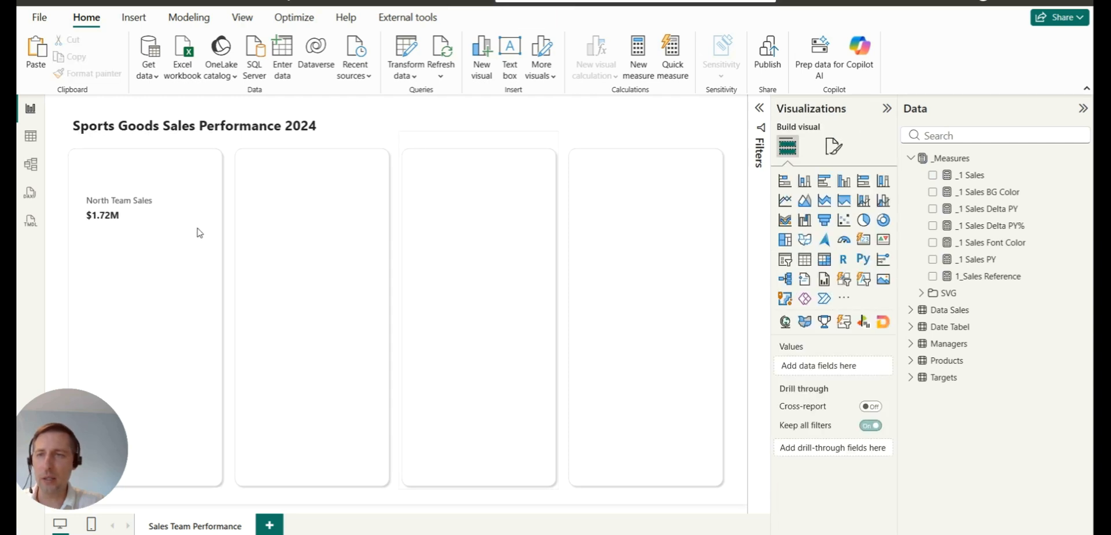
Filter only the North Team Sales card by the Managers table's Sales Team field, keeping North Region.
left_click(160, 227)
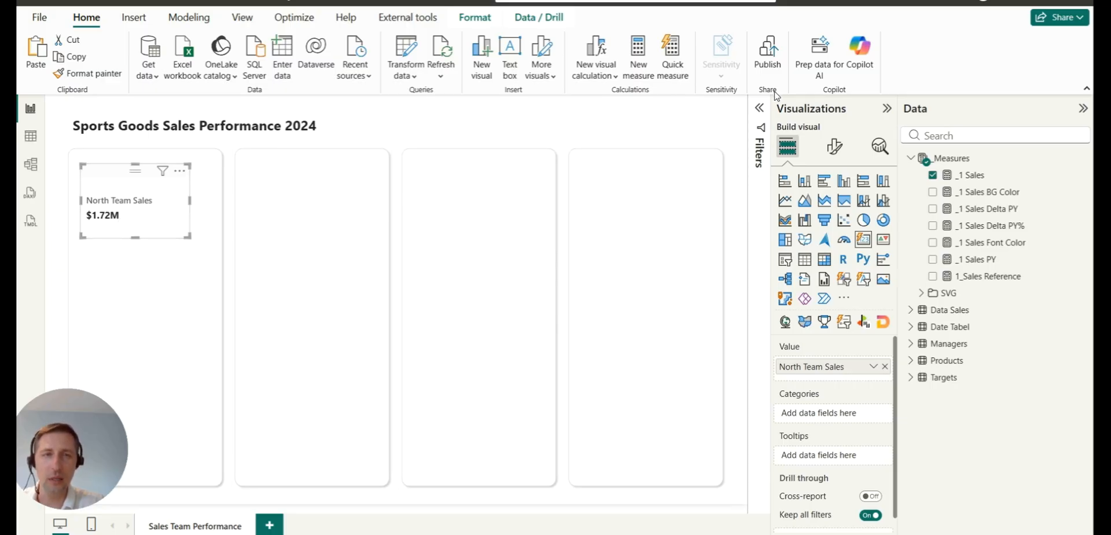
left_click(760, 109)
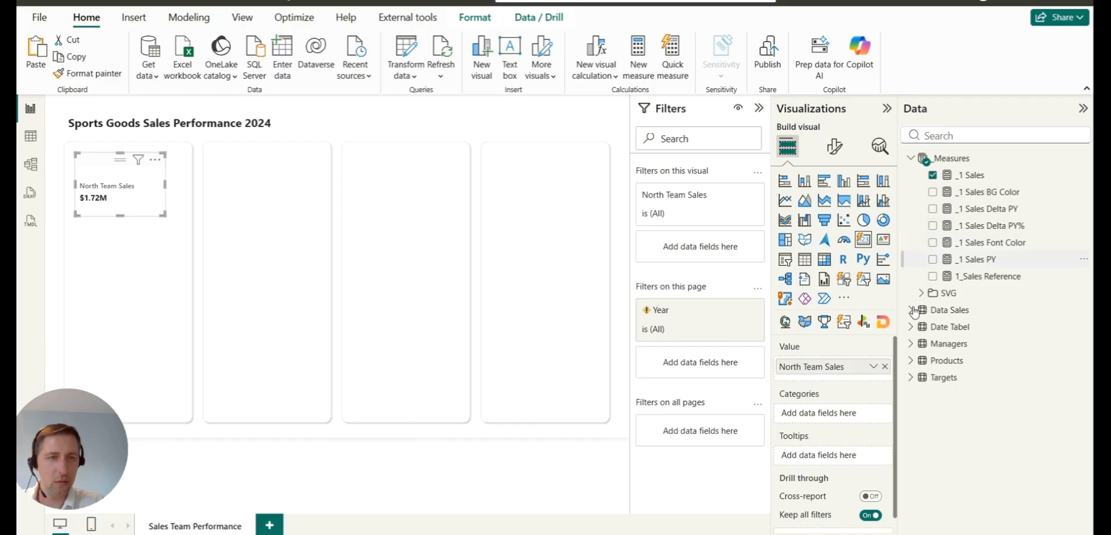
left_click(912, 343)
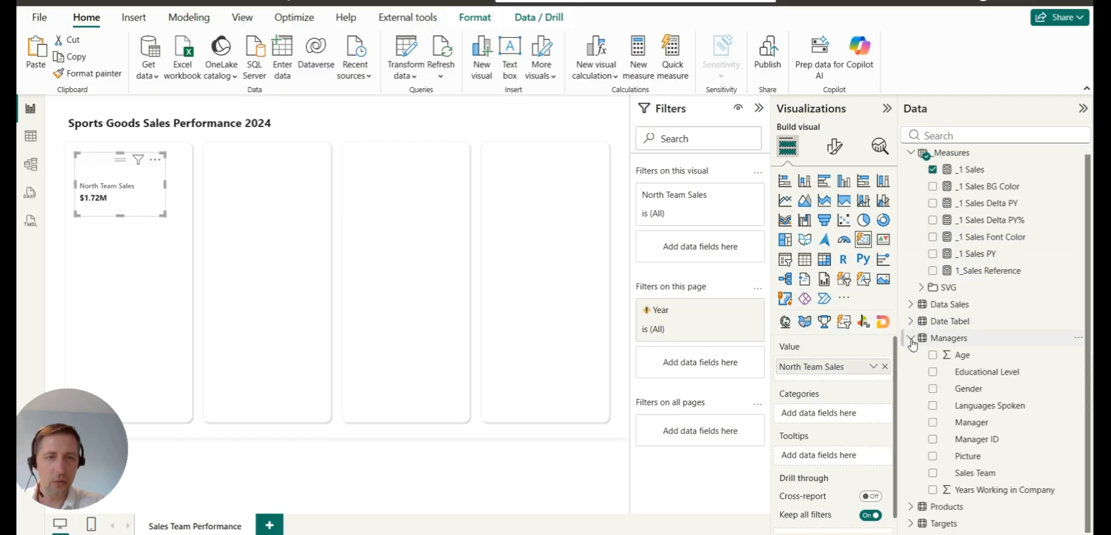
left_click_drag(975, 473, 704, 249)
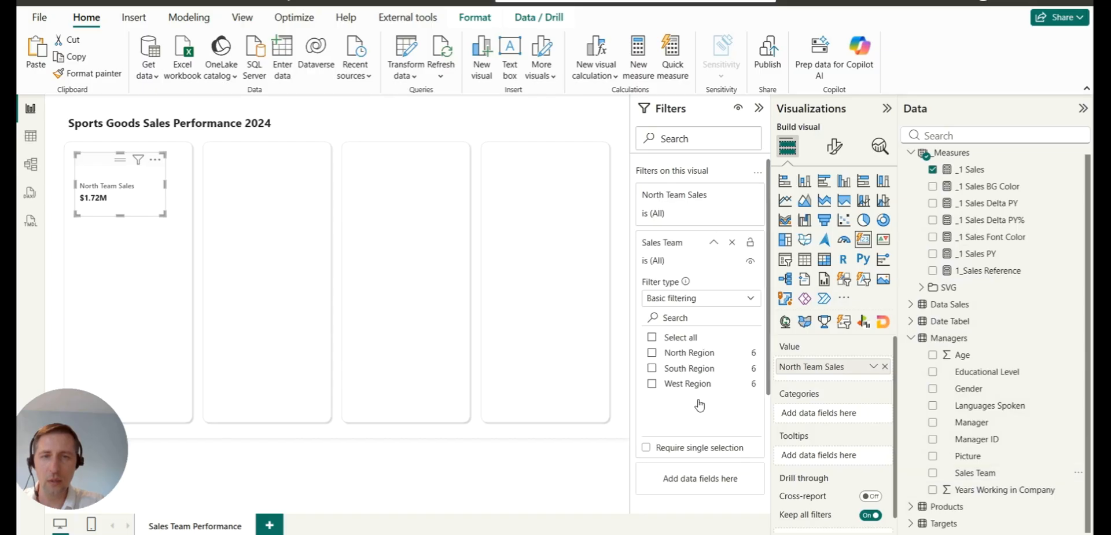
left_click(653, 354)
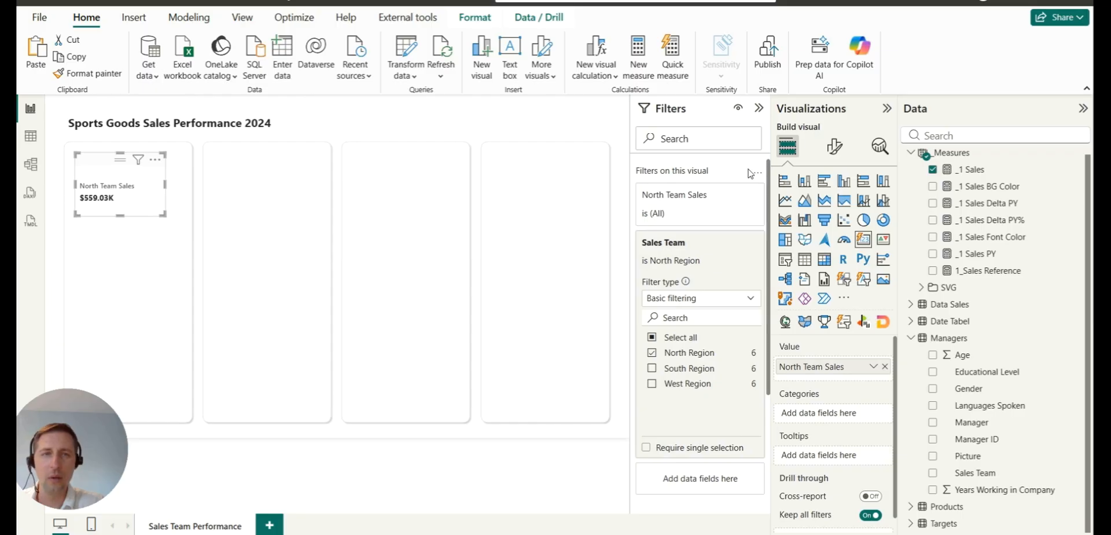
left_click(759, 108)
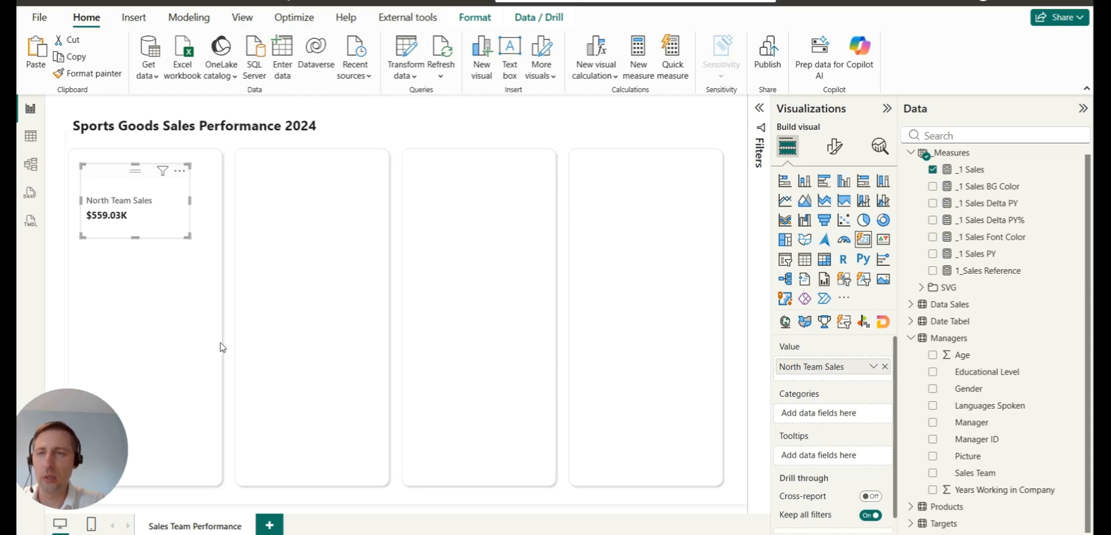
Select the first background shape and show the page's objects in layer order.
left_click(180, 322)
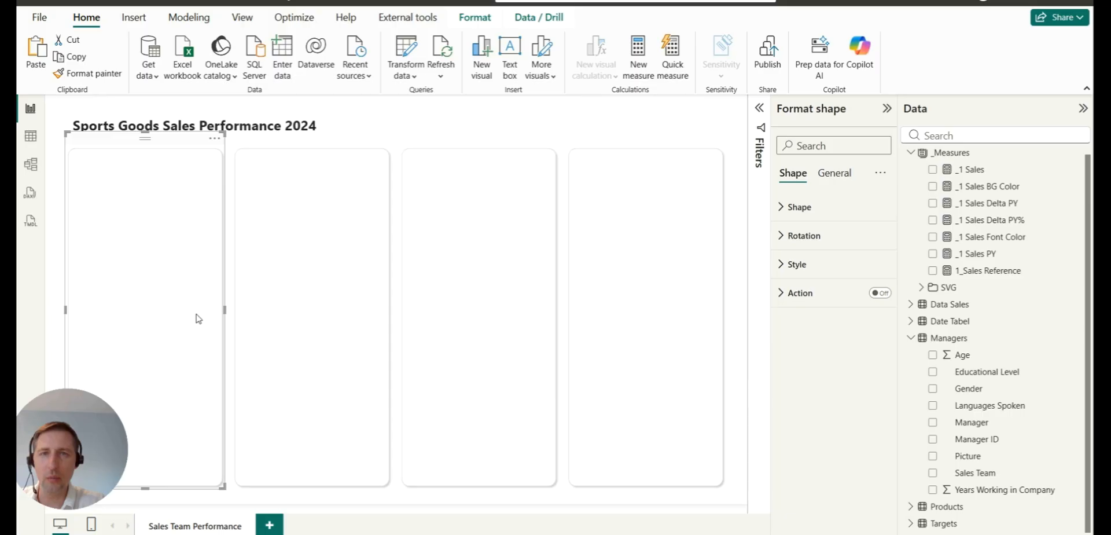
left_click(250, 20)
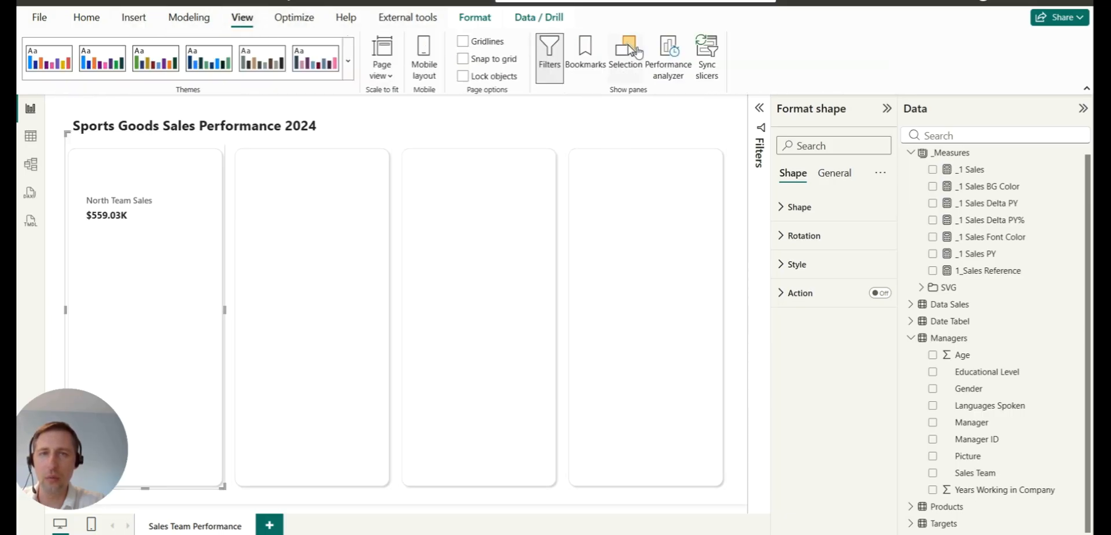
left_click(636, 53)
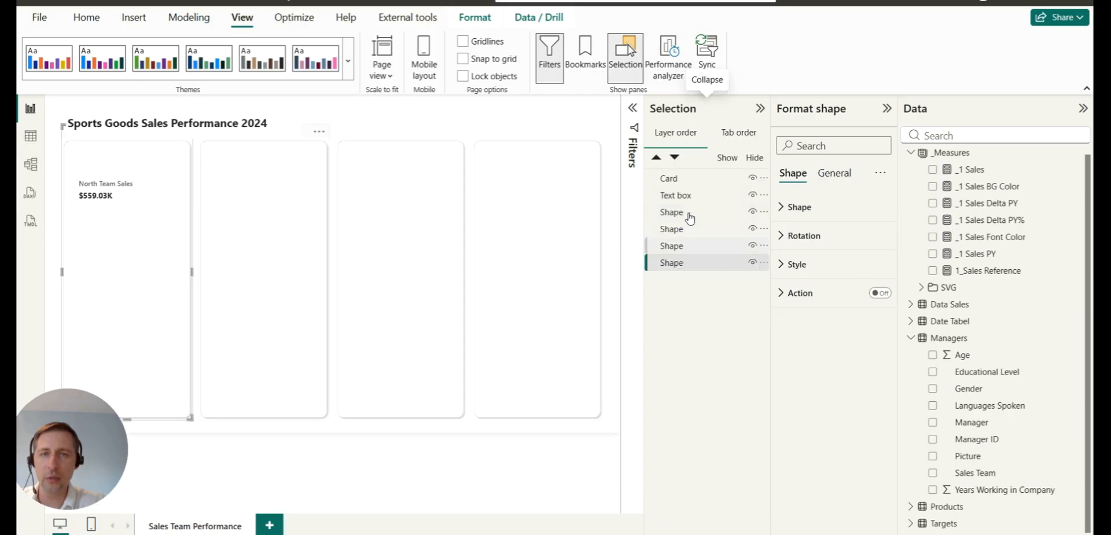
Rename the first background shape, behind the sales card, as "Shape 1".
left_click(693, 263)
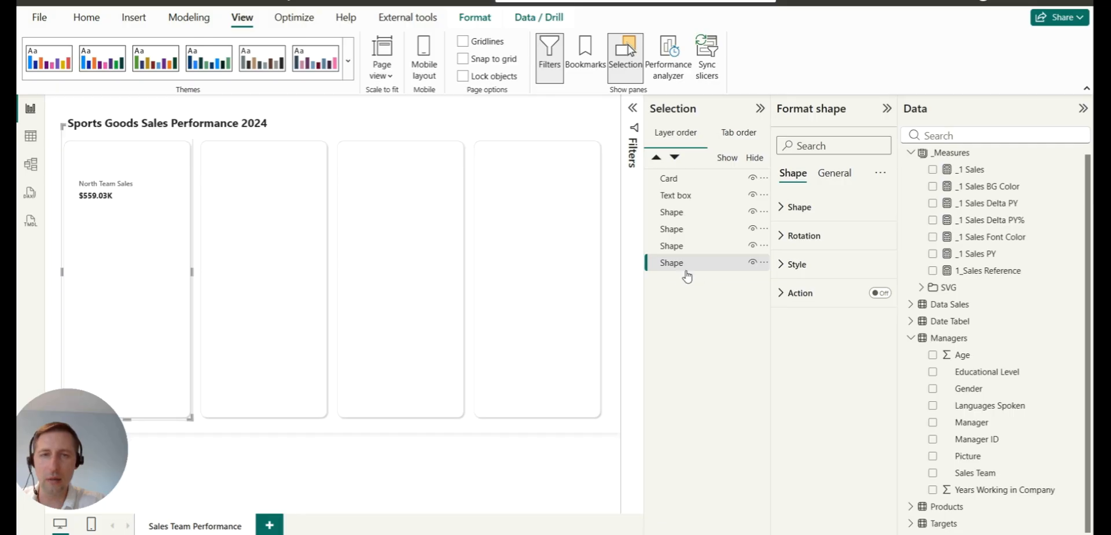
double_click(693, 264)
type("Shape 1")
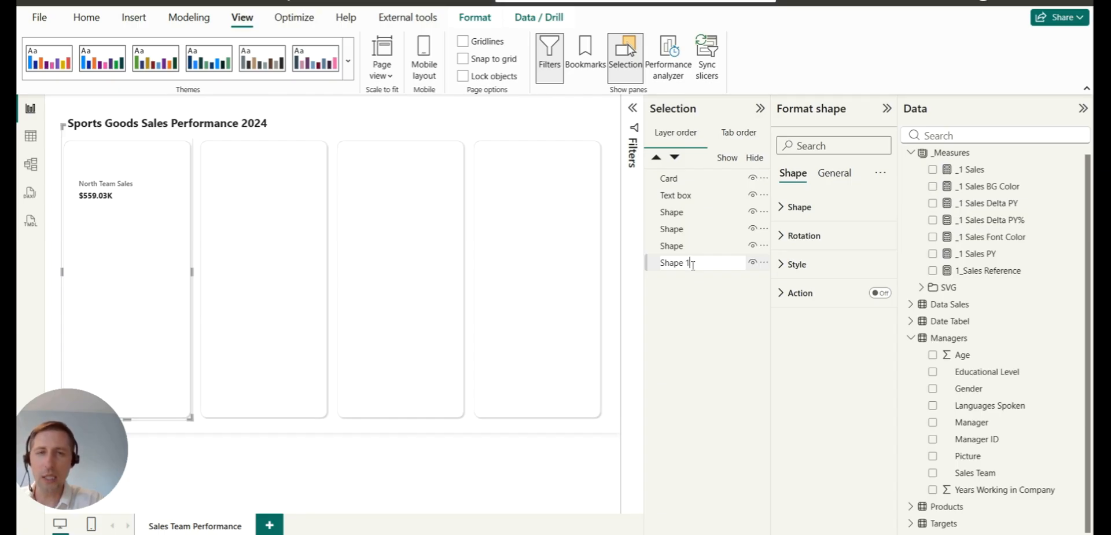
key("Return")
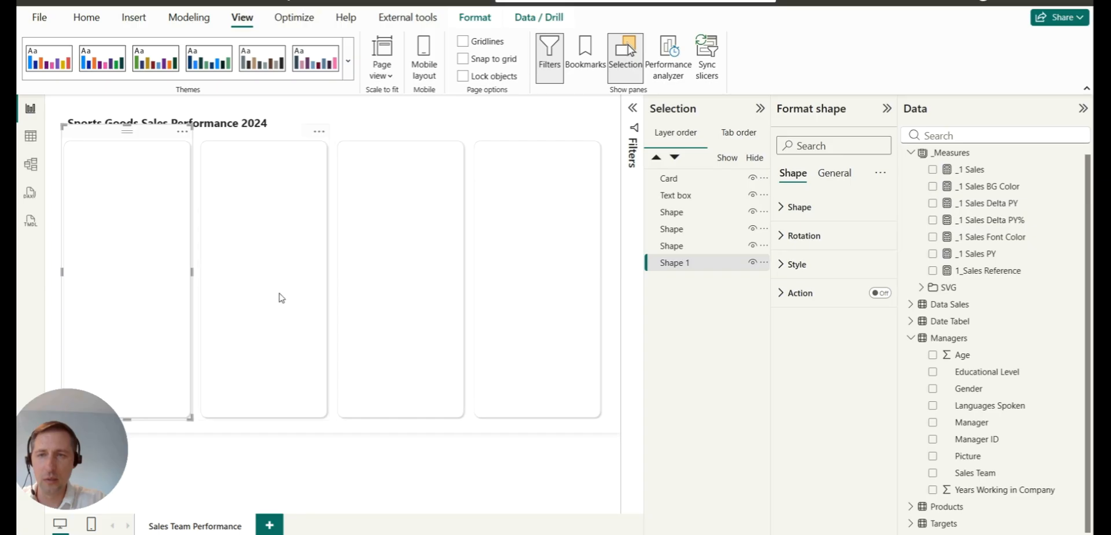
Rename the second background shape from the left as "Shape 2".
left_click(671, 246)
double_click(673, 247)
left_click(694, 245)
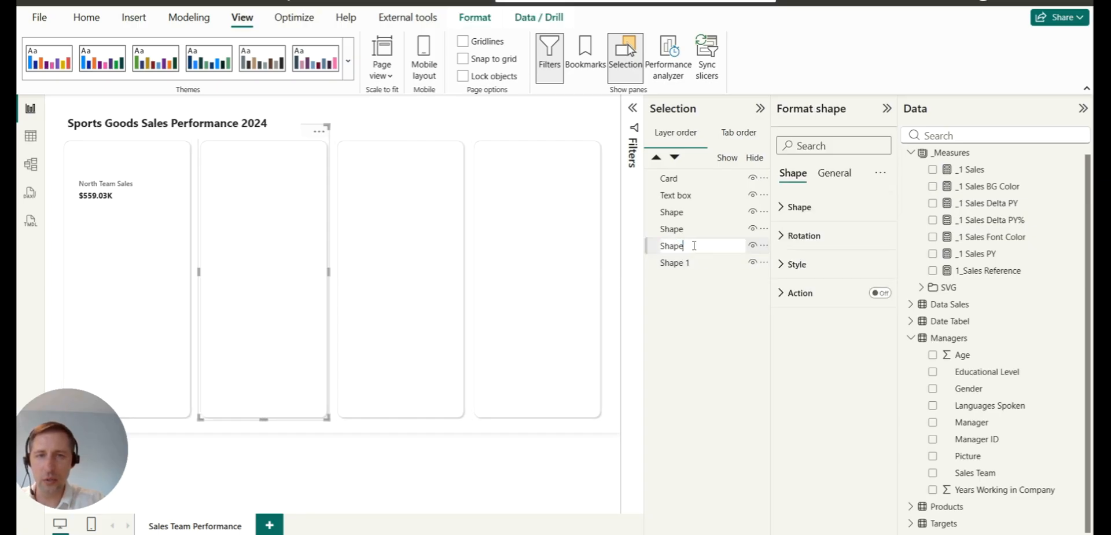
type("2")
key("Return")
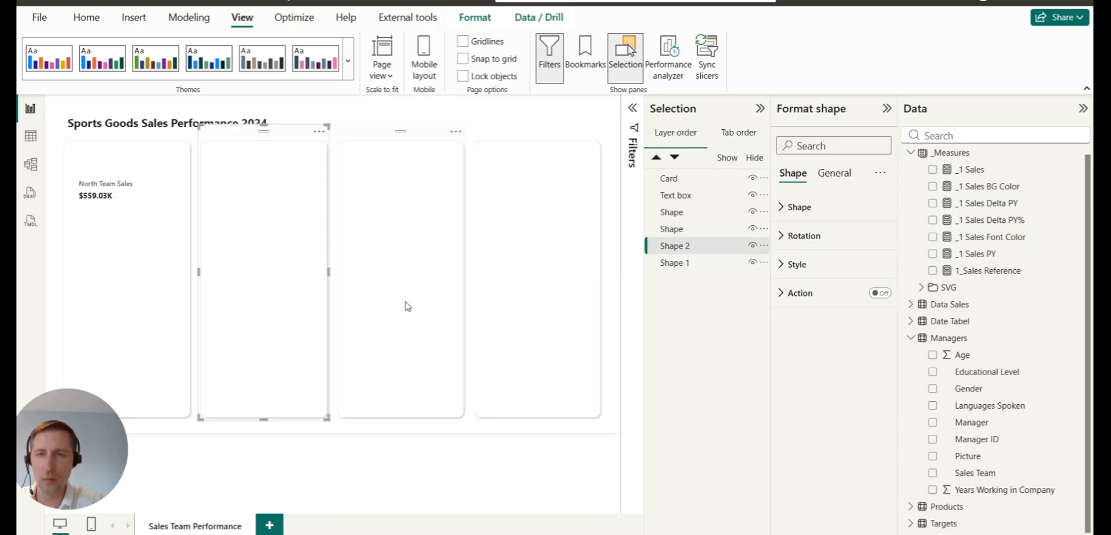
Rename the third background shape from the left as "Shape 3".
left_click(683, 229)
double_click(684, 231)
left_click(692, 230)
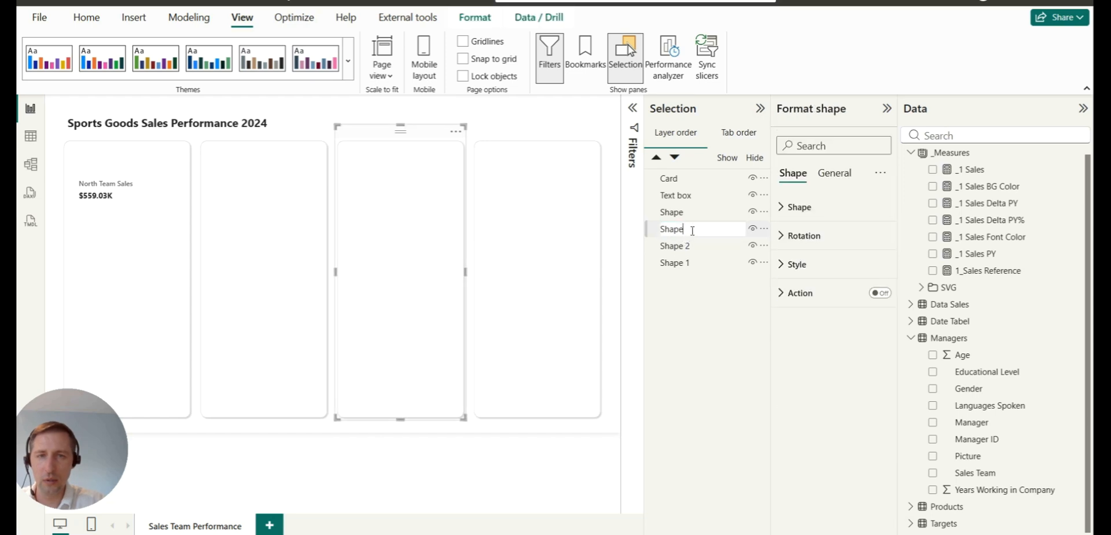
type("3")
key("Return")
Rename the fourth, rightmost background shape as "Shape 4".
double_click(676, 213)
left_click(704, 211)
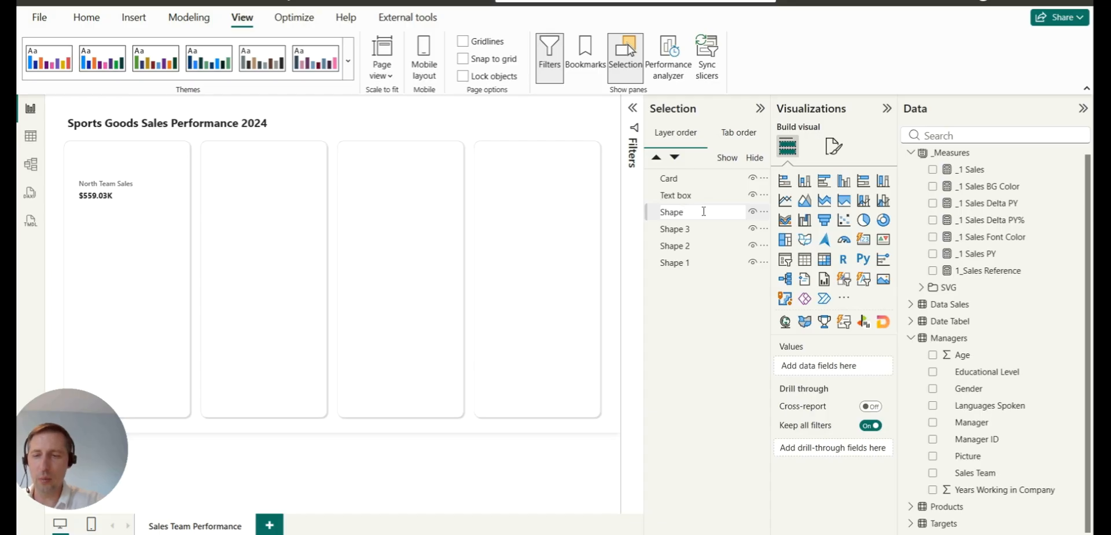
type("4")
key("Return")
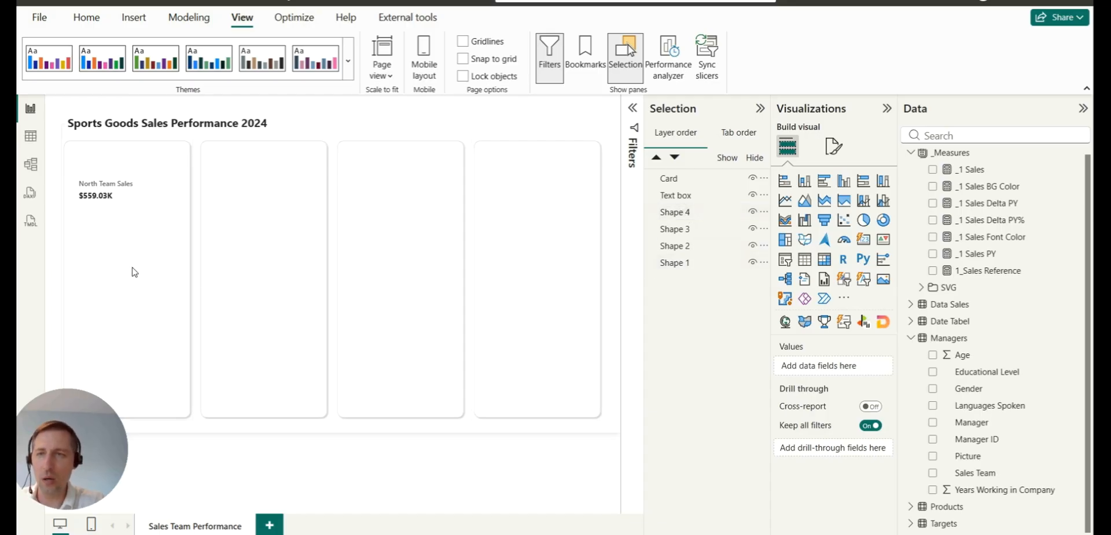
Rename the object Shape 1 as "Shape North Team".
left_click(689, 262)
double_click(694, 264)
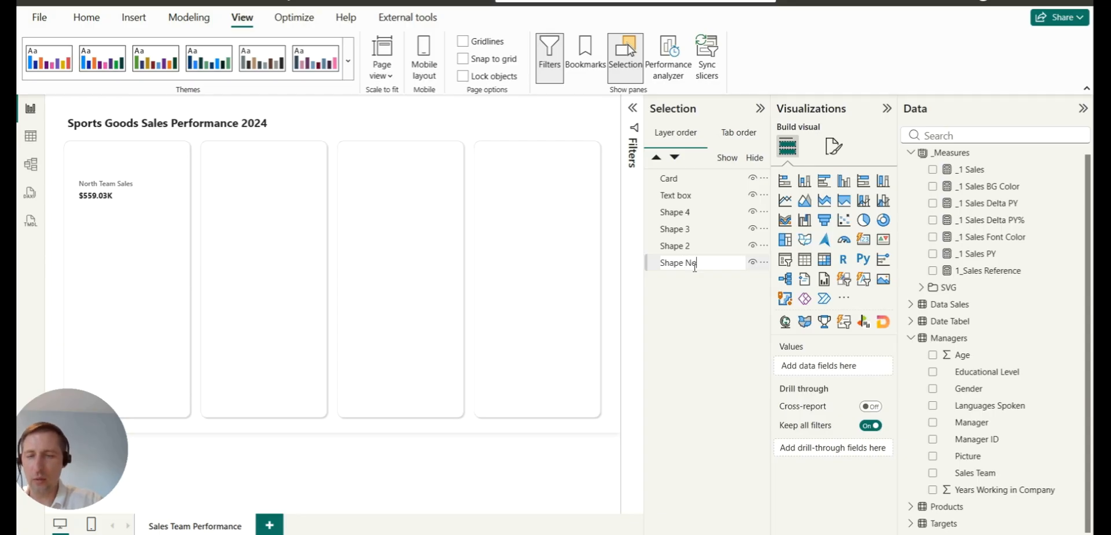
type("North Team")
key("Return")
Rename the object Shape 2 as "Shape South Team".
left_click(697, 246)
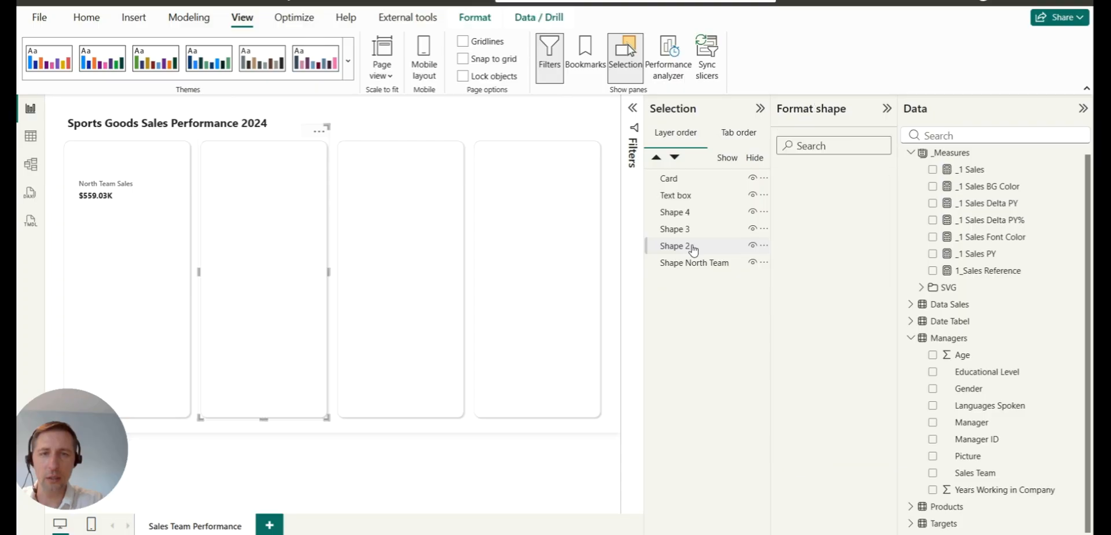
double_click(697, 246)
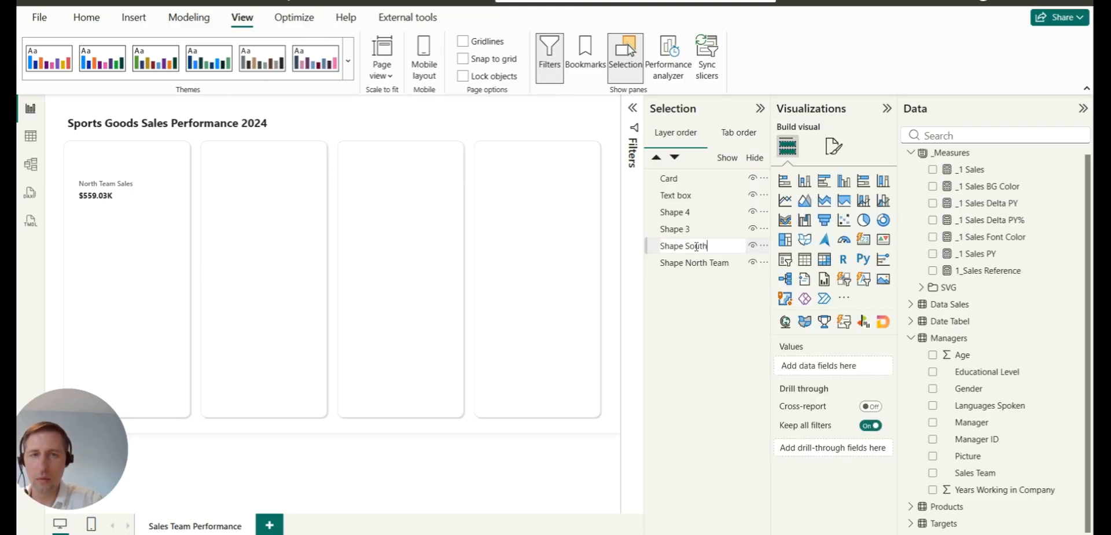
type("South Team")
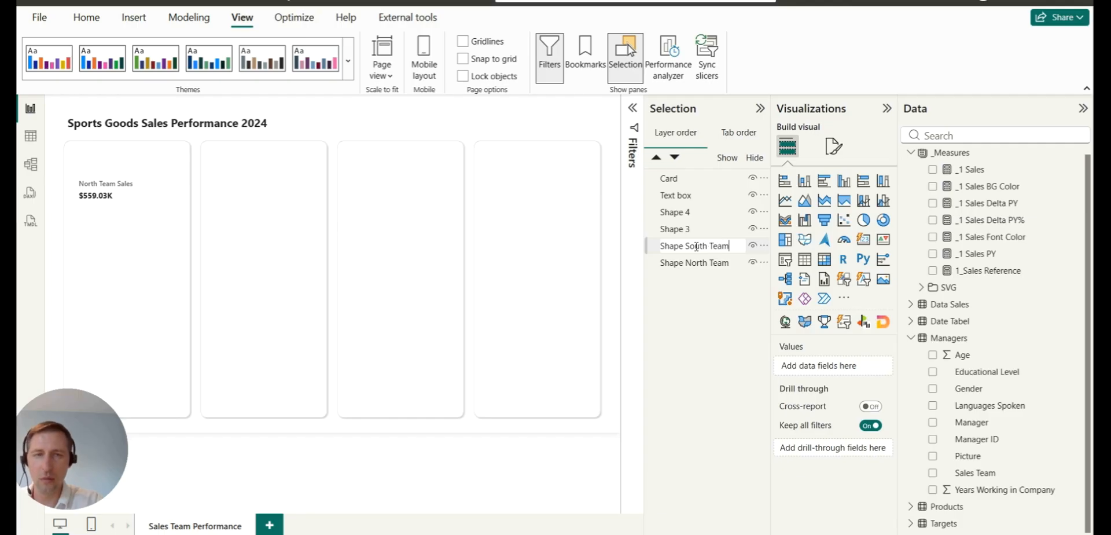
key("Return")
Rename the object Shape 3 as "Shape West Team".
left_click(694, 231)
double_click(696, 231)
type("West Team")
key("Return")
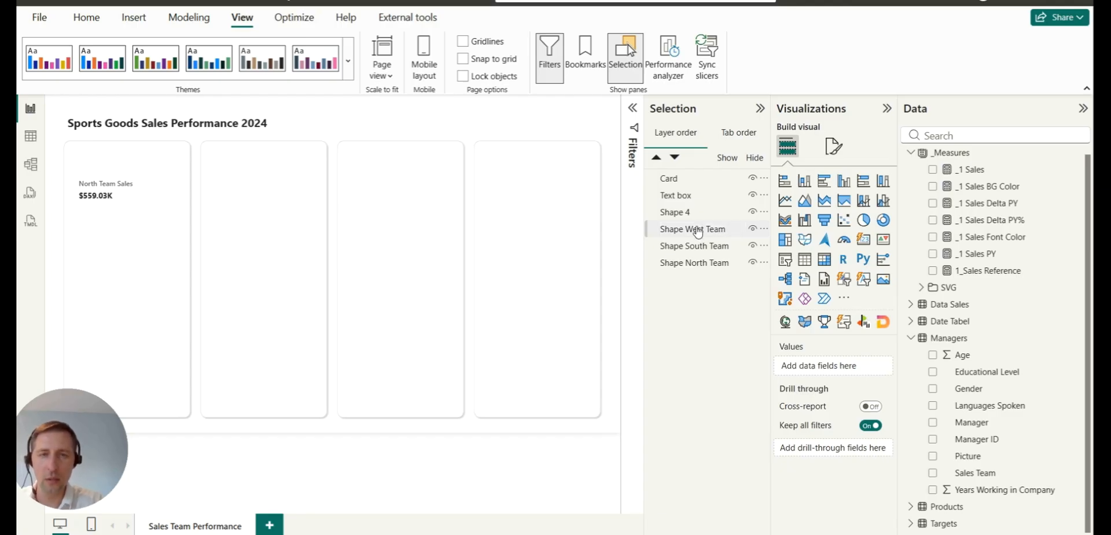
Rename the object Shape 4 as "Shape All Teams".
double_click(697, 213)
type("All Teams")
key("Return")
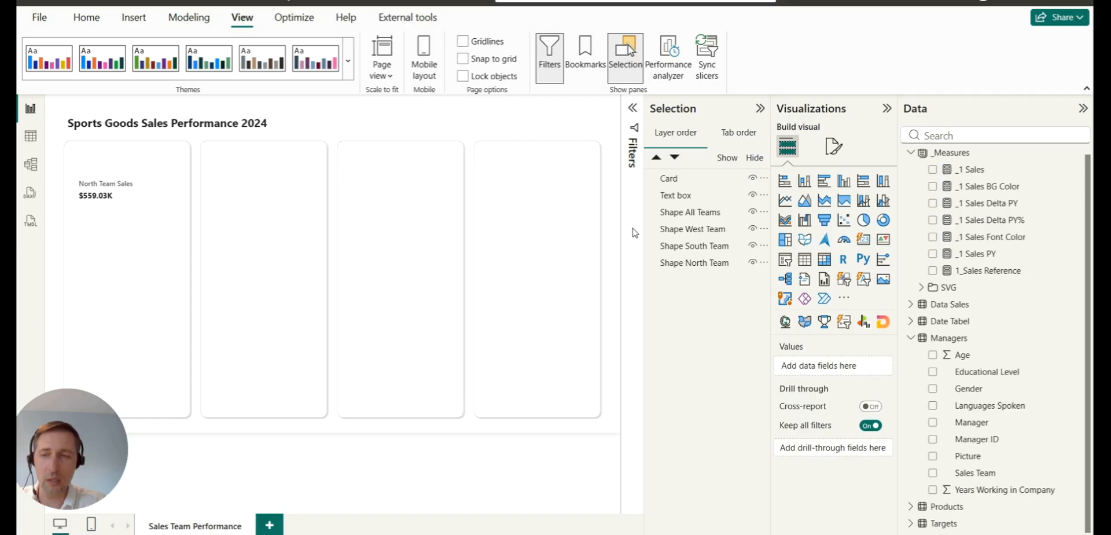
left_click(686, 214)
left_click(675, 247)
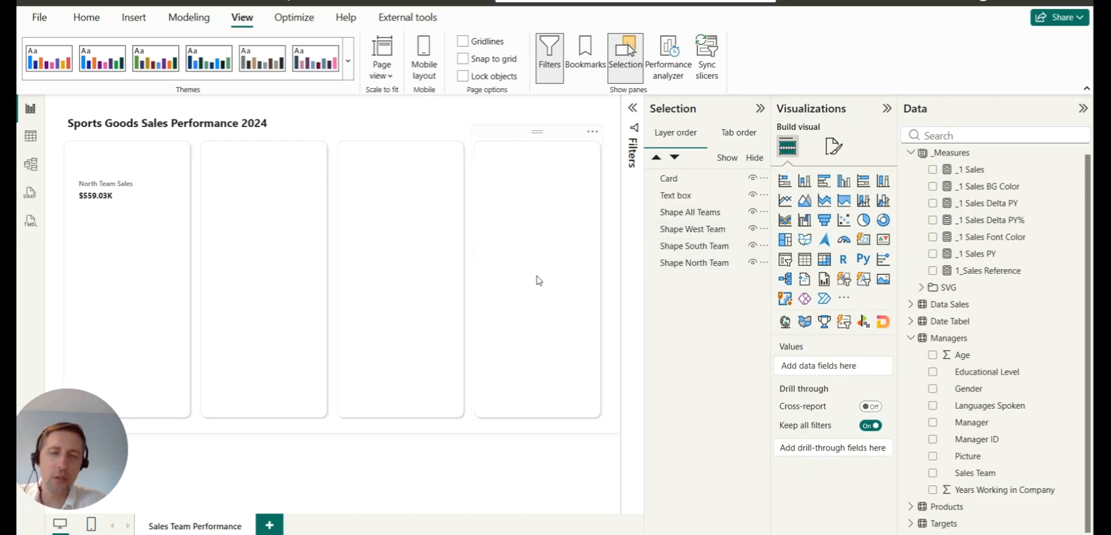
left_click(544, 298)
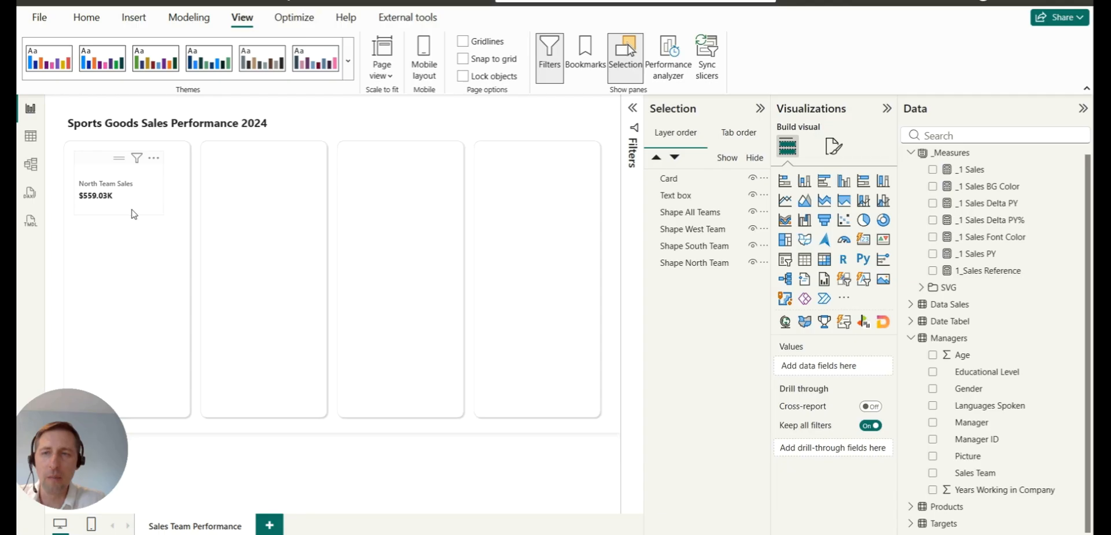
Rename the North Team Sales card object as "Card Sales North Team".
left_click(133, 155)
double_click(672, 183)
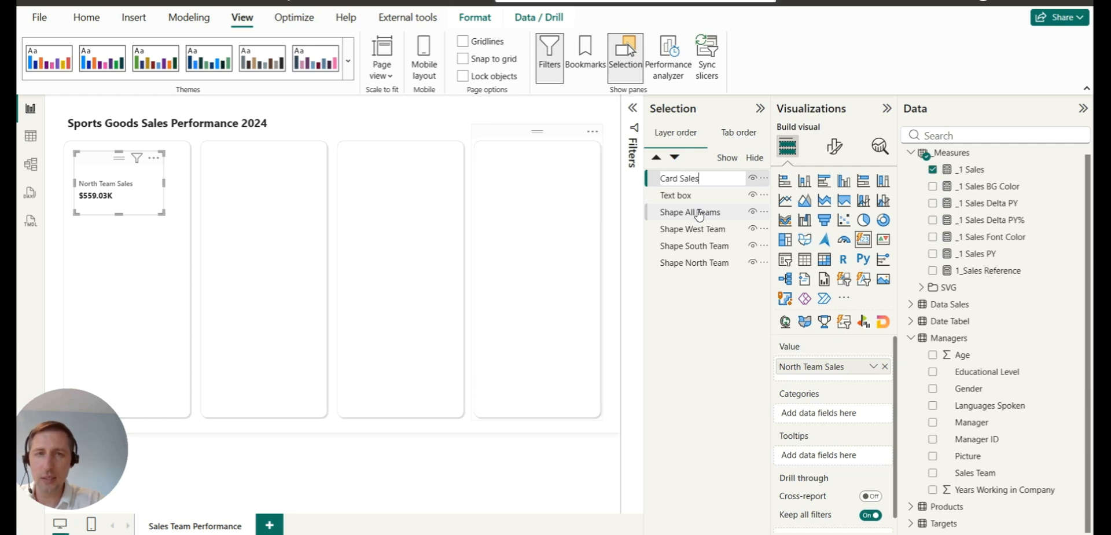
type("Sales North Team")
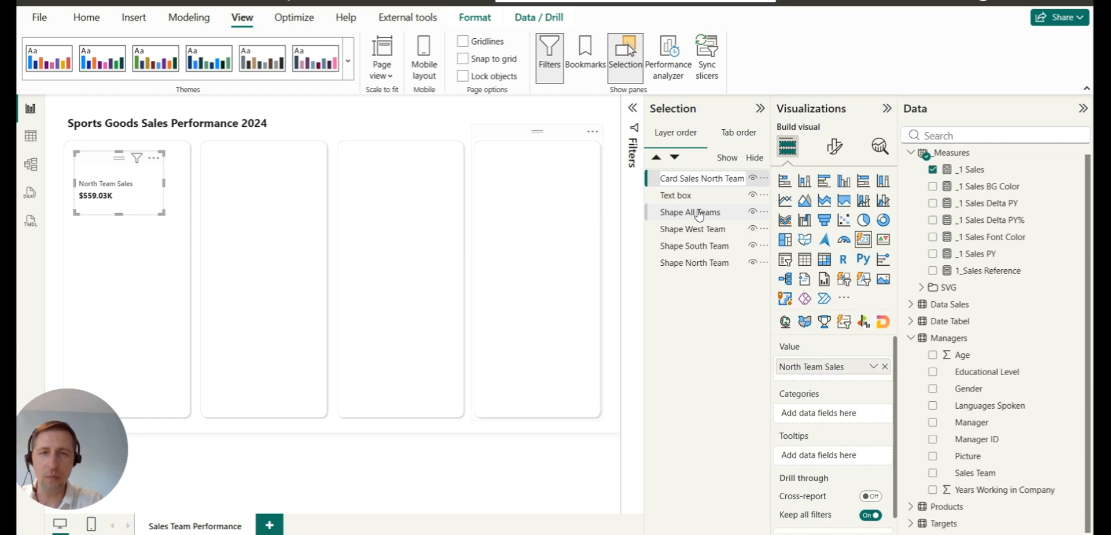
key("Return")
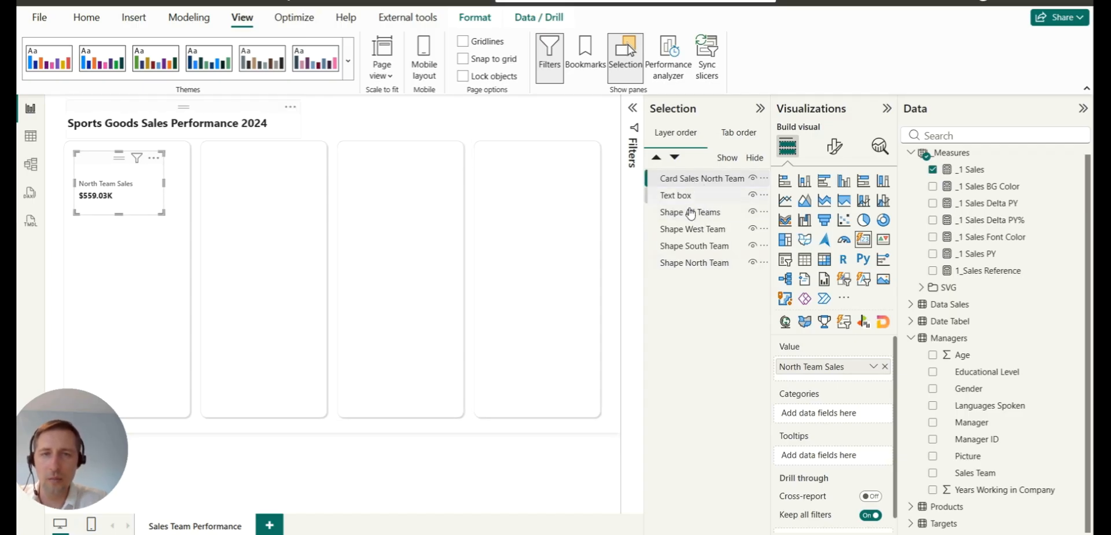
Rename the title's text box object as "Report Title" and move it to first place in the layer order.
left_click(689, 197)
double_click(690, 197)
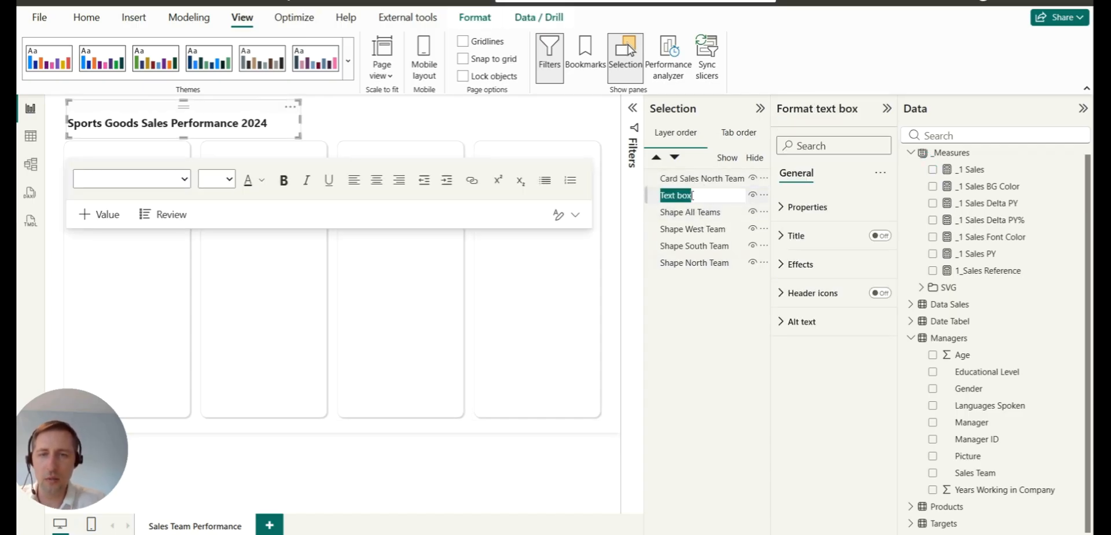
key("BackSpace")
type("Report Ti")
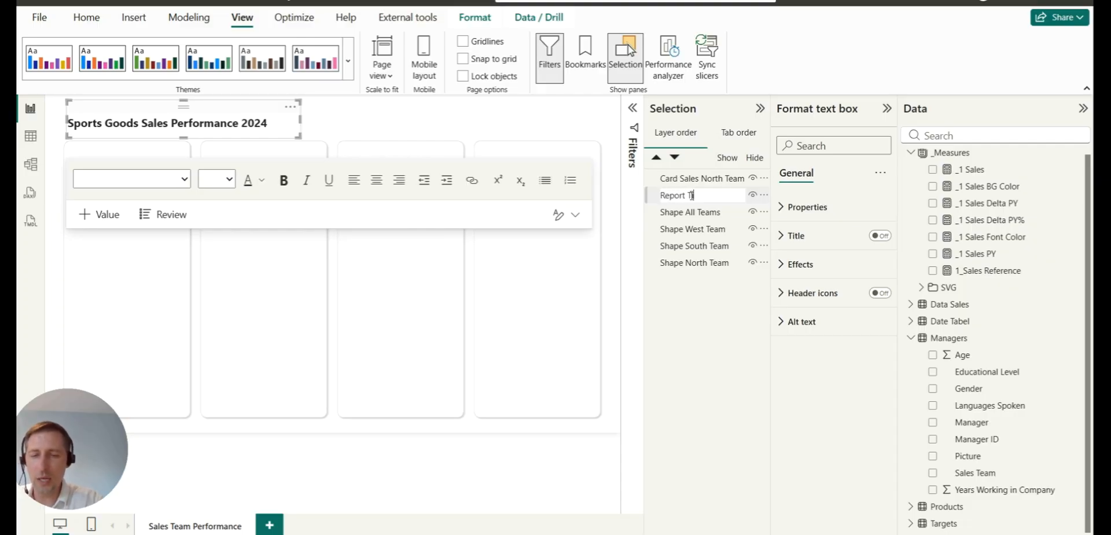
type("tle")
key("Return")
left_click_drag(693, 197, 696, 178)
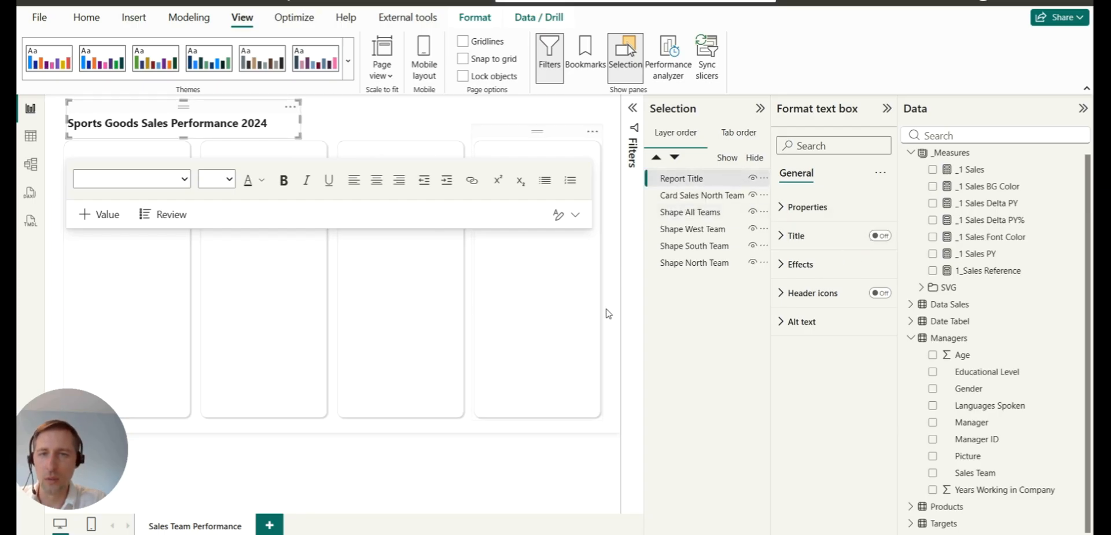
left_click(615, 279)
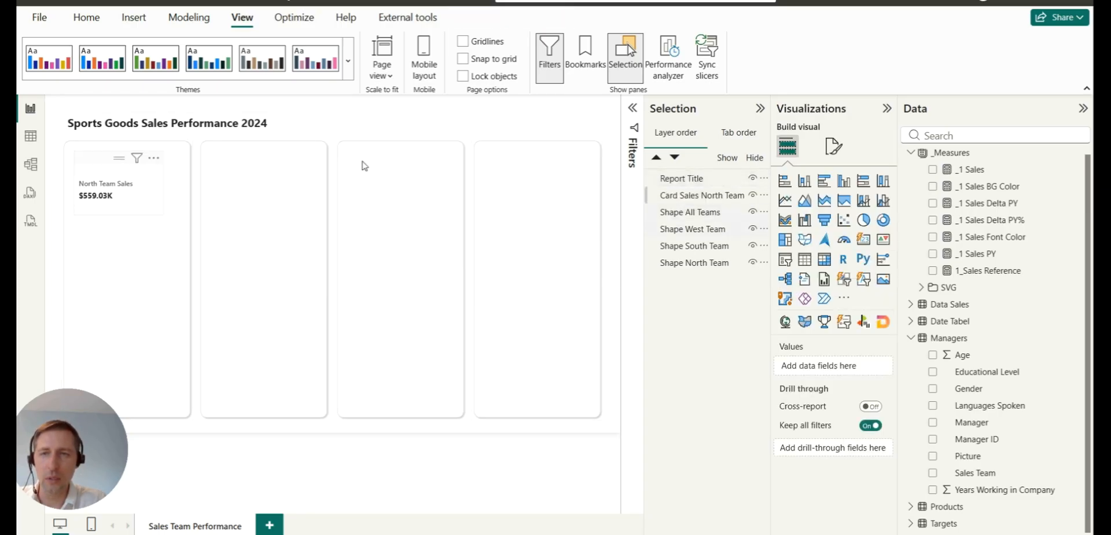
Hide the Selection pane.
left_click(689, 198)
left_click(677, 279)
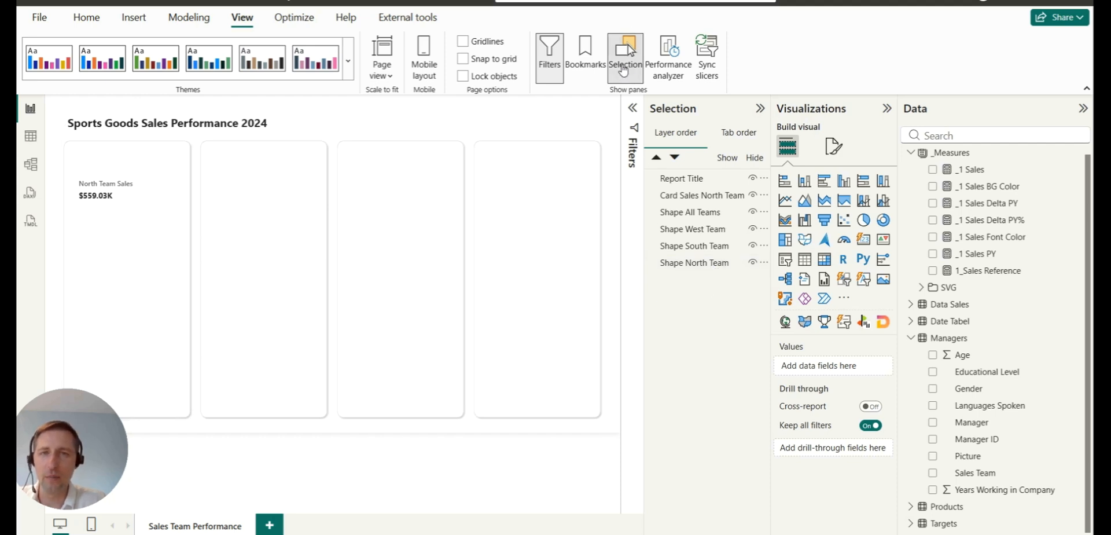
left_click(625, 74)
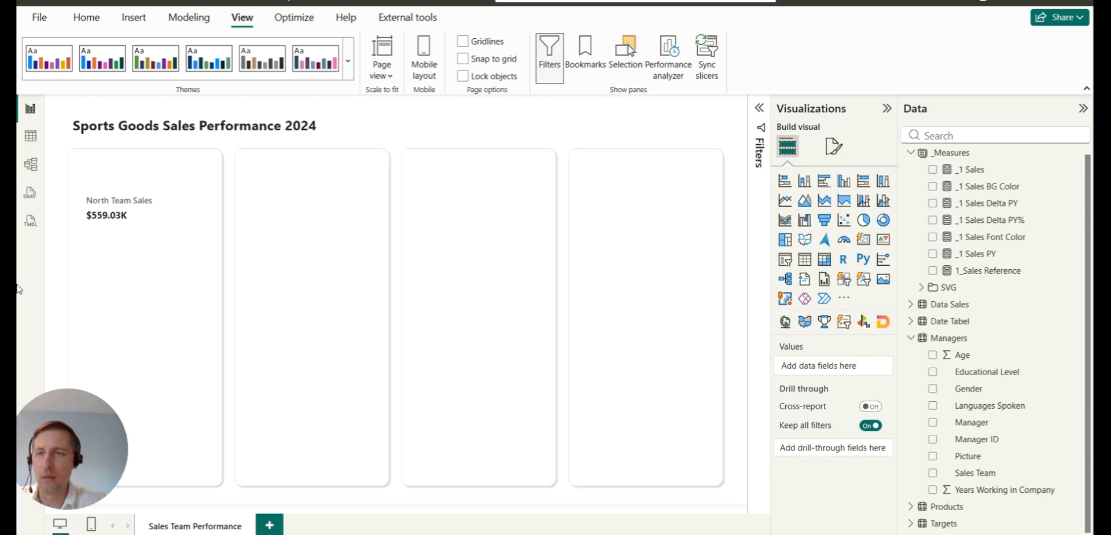
Select the North Team Sales card and review the formula of the 1_Sales Reference measure.
left_click(166, 236)
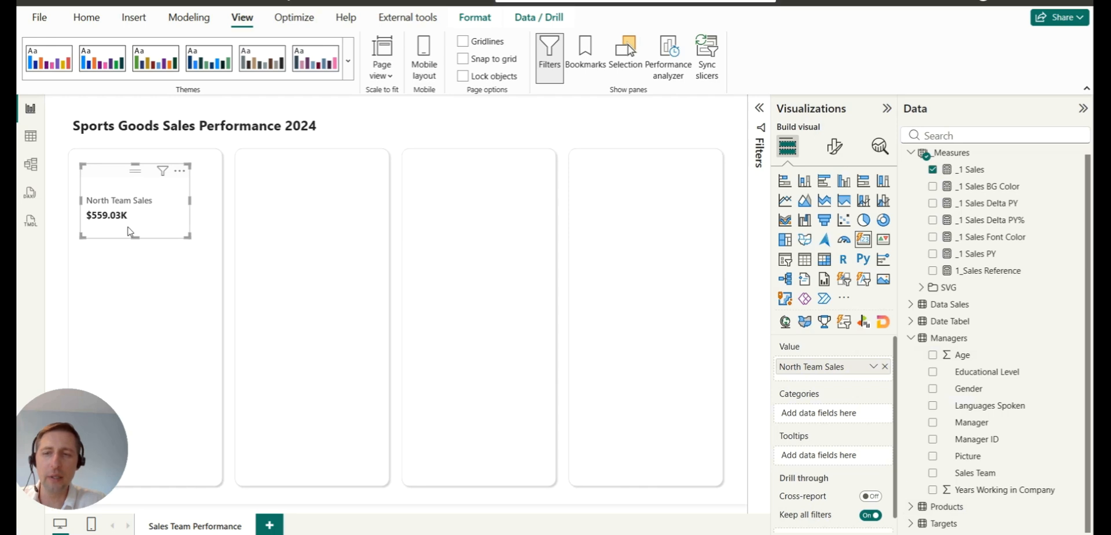
left_click(979, 270)
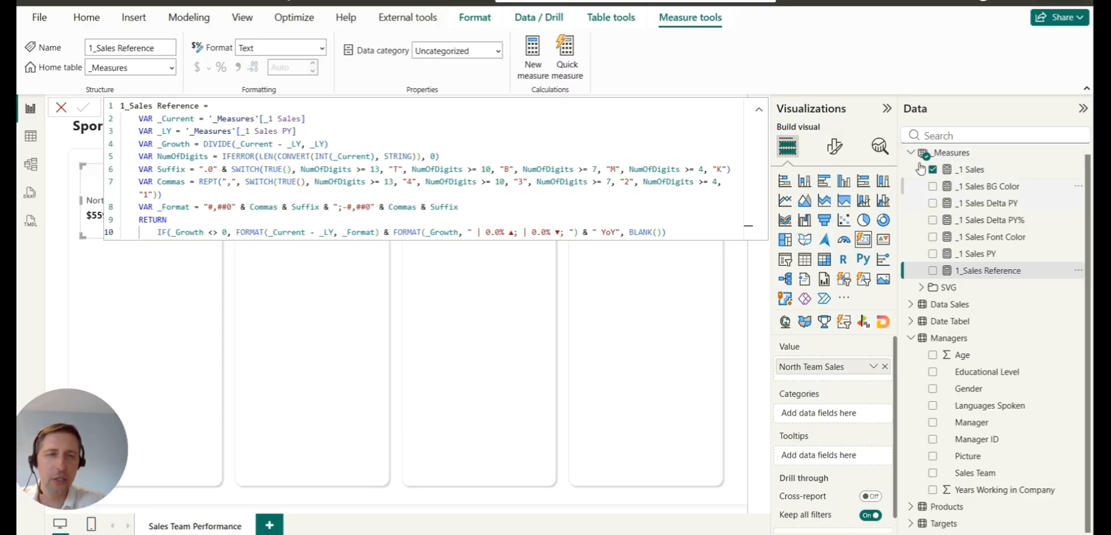
Create a new measure in the _Measures table with the formula _Blank = BLANK().
right_click(954, 156)
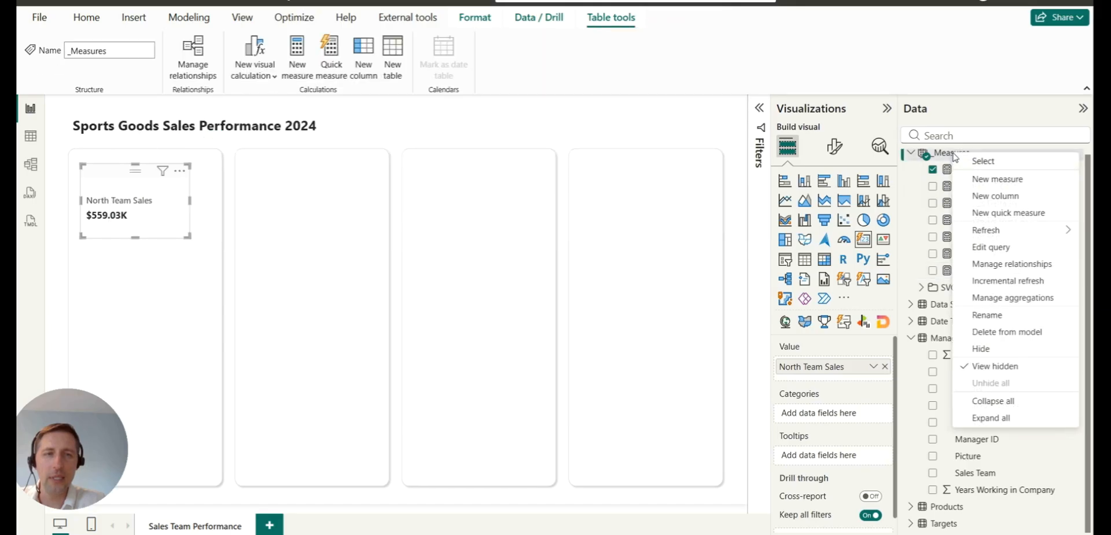
left_click(980, 180)
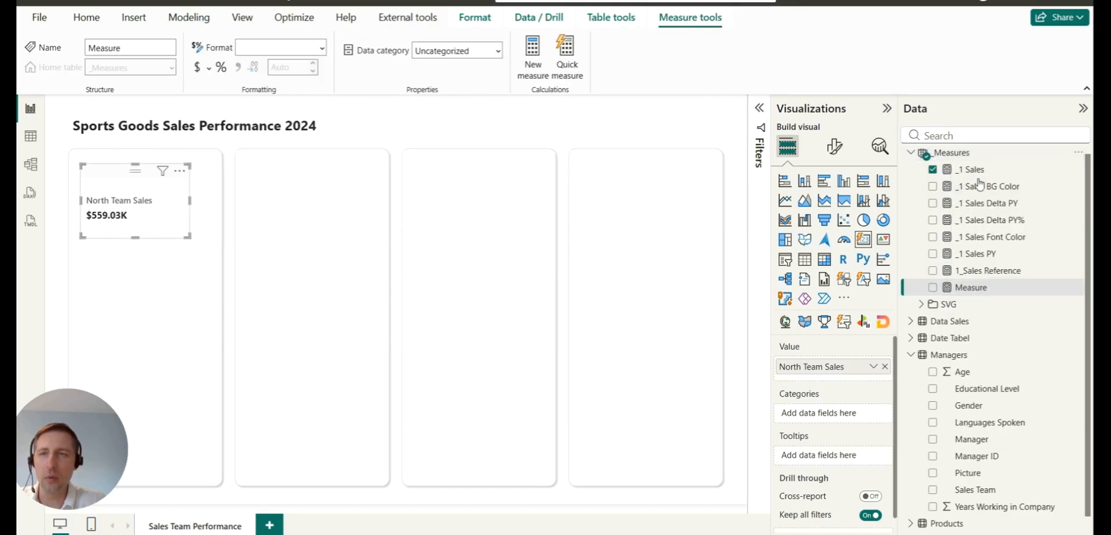
type("_Blank =")
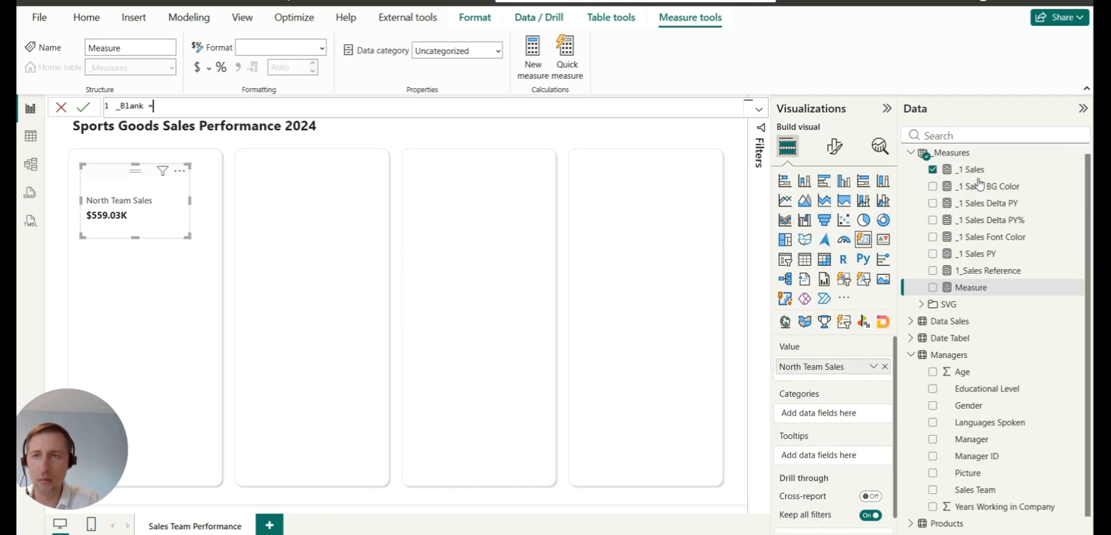
type("BL")
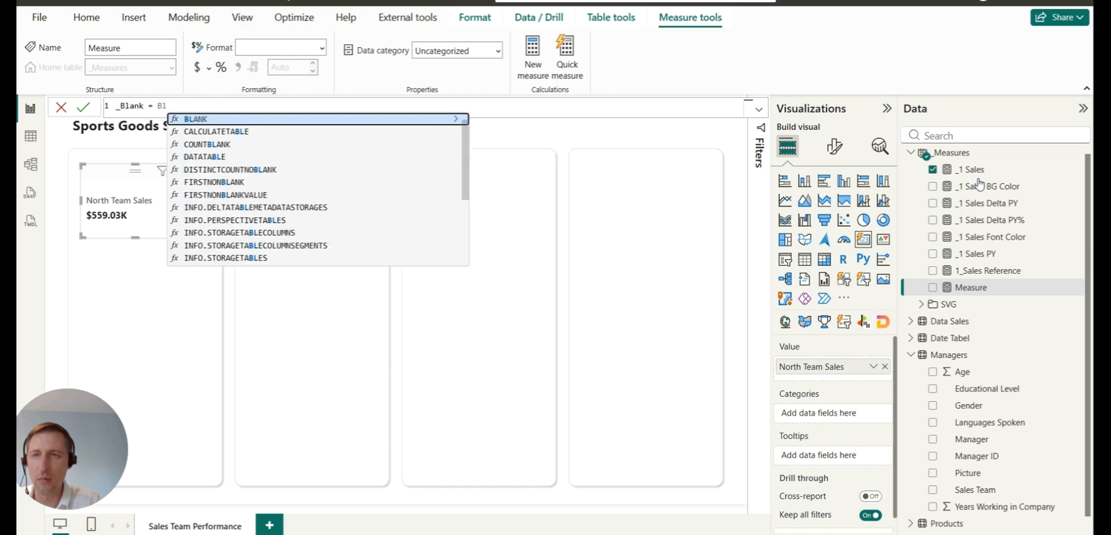
key("Tab")
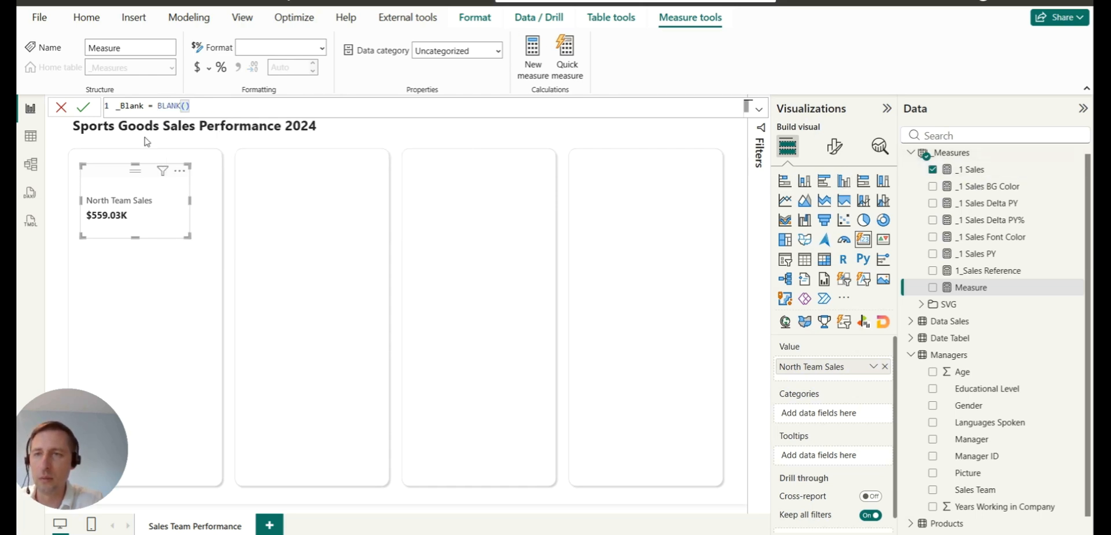
left_click(85, 108)
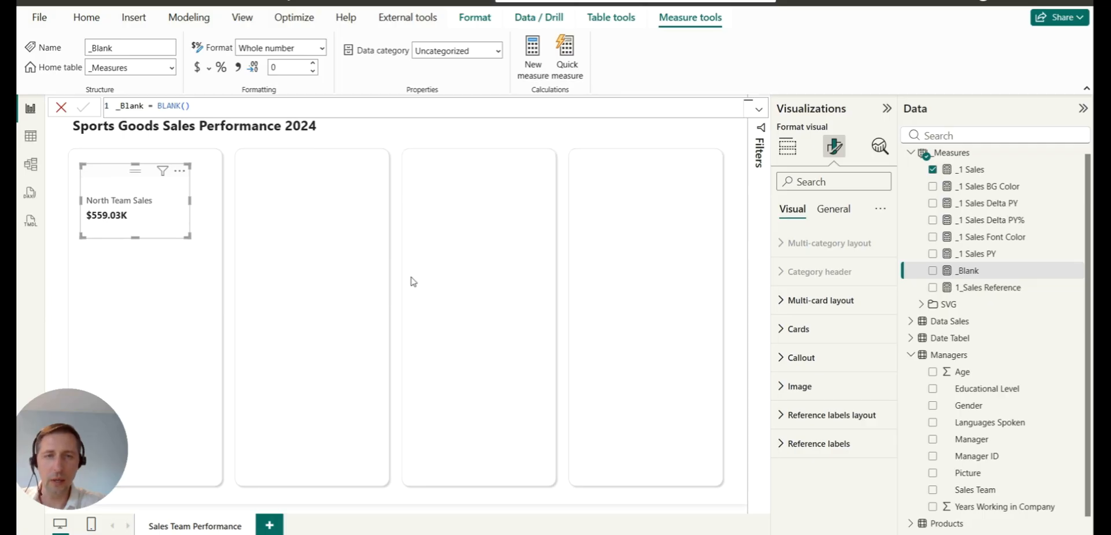
Apply the card's formatting settings to the North Team Sales series only.
left_click(802, 328)
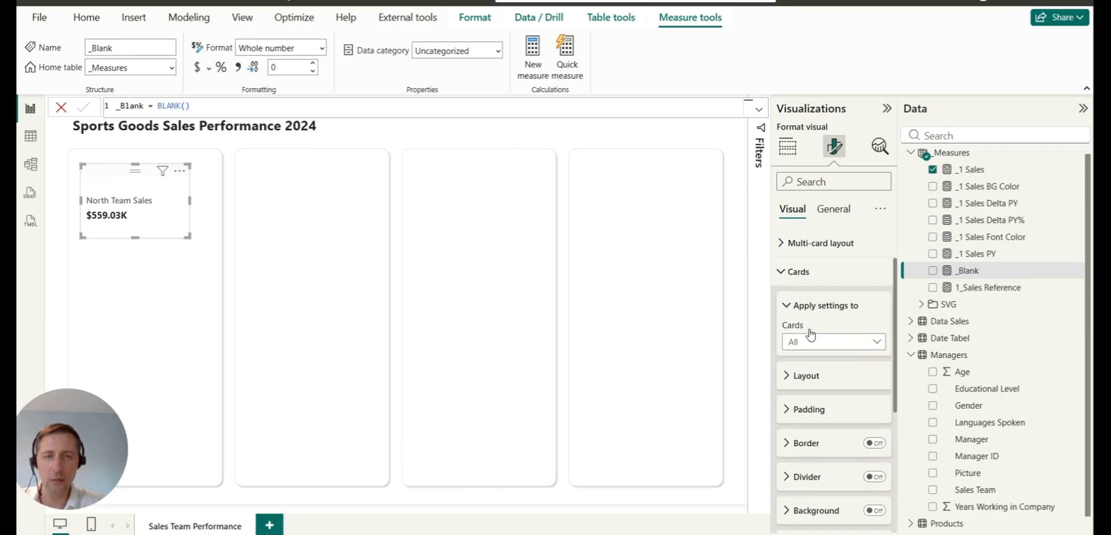
scroll(811, 335, "down", 1)
left_click(827, 328)
left_click(821, 364)
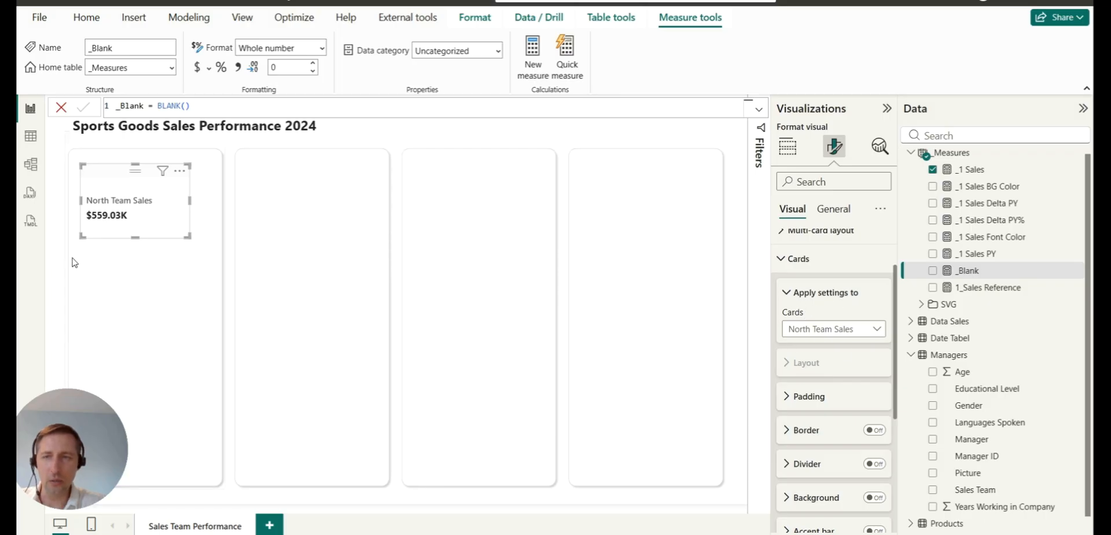
left_click(820, 293)
scroll(821, 301, "down", 3)
scroll(821, 301, "down", 2)
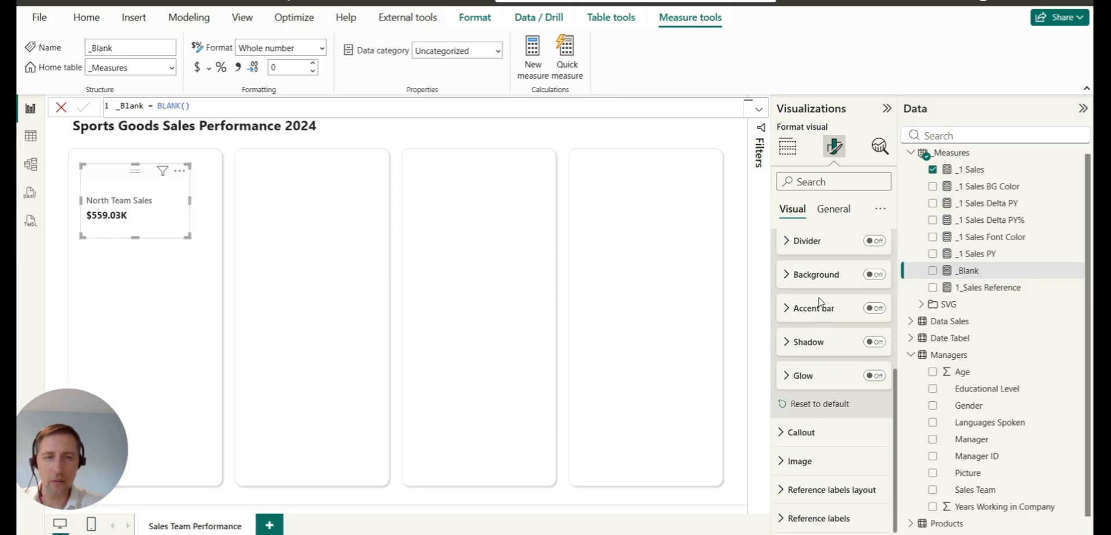
Add the _Blank measure as a reference label on the North Team Sales card.
left_click(822, 517)
scroll(820, 409, "down", 1)
scroll(819, 408, "down", 3)
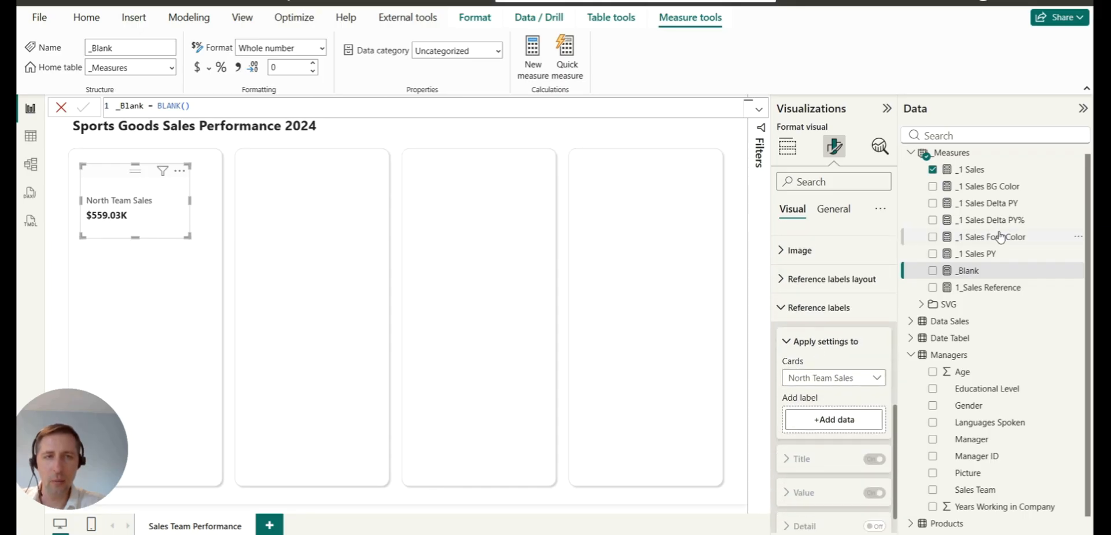
left_click_drag(983, 275, 852, 422)
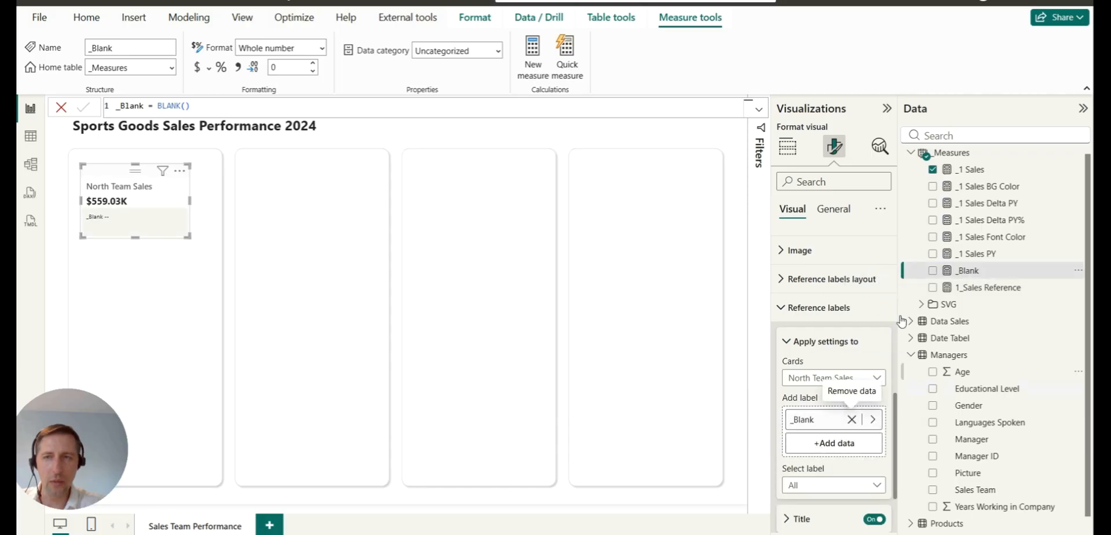
Limit the reference label settings to _Blank and turn off its title and value.
scroll(811, 308, "down", 2)
scroll(811, 308, "down", 2)
left_click(839, 389)
left_click(816, 426)
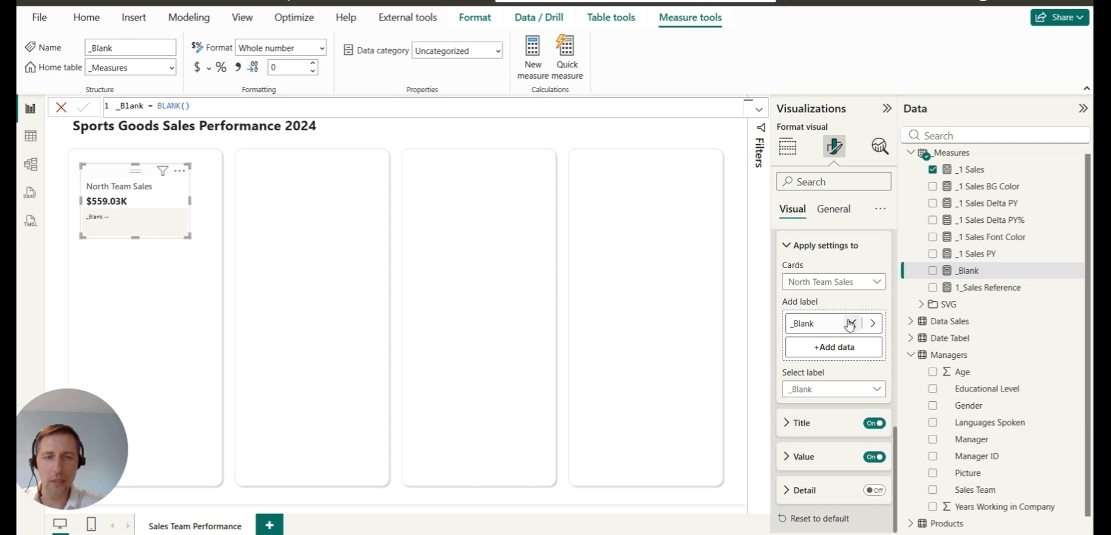
left_click(873, 423)
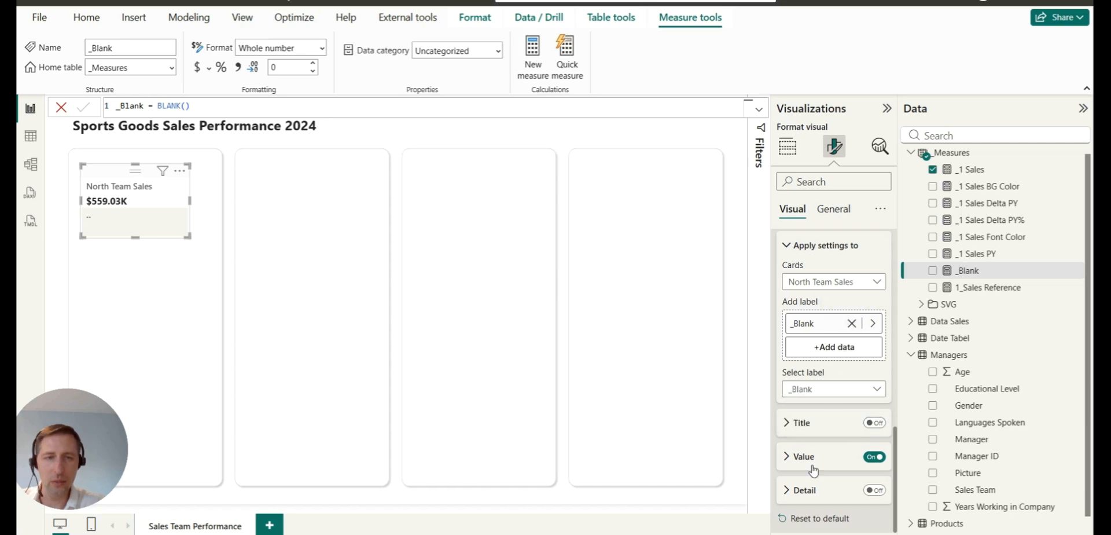
left_click(876, 458)
Turn off the background of the reference labels on the North Team Sales card.
scroll(851, 440, "up", 2)
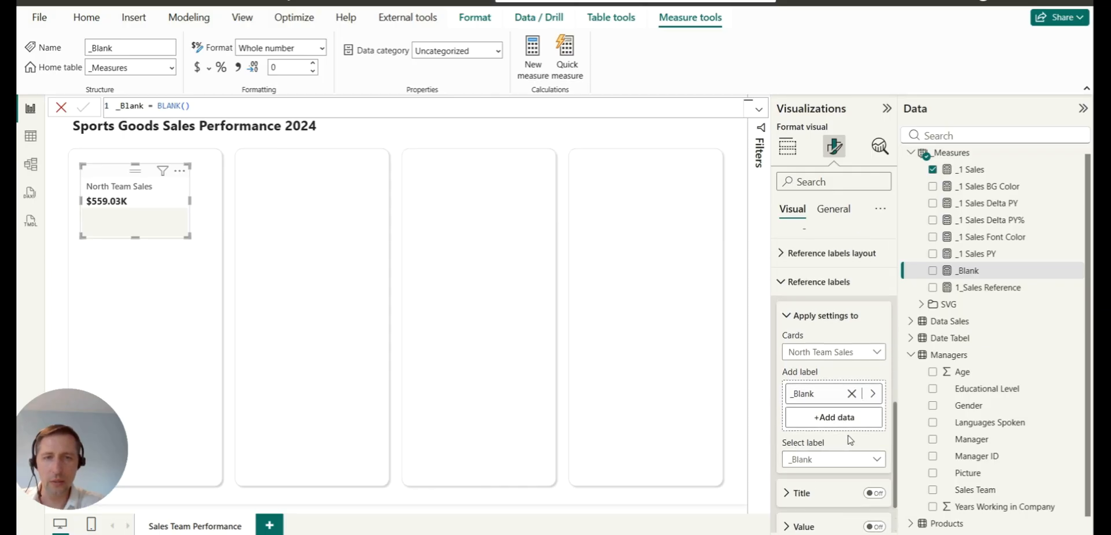
left_click(799, 256)
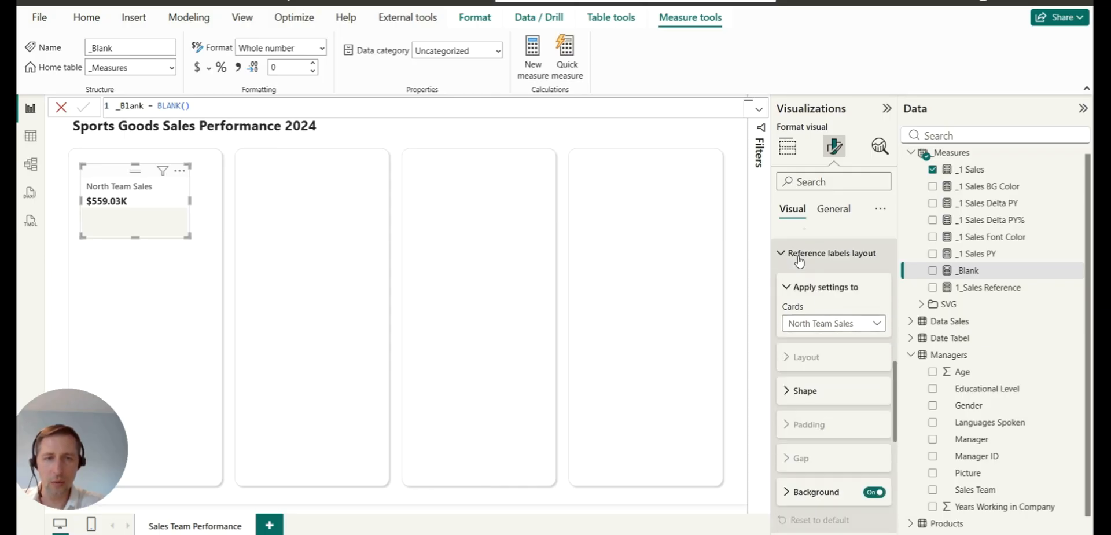
scroll(799, 261, "down", 1)
scroll(800, 262, "up", 1)
scroll(866, 504, "down", 1)
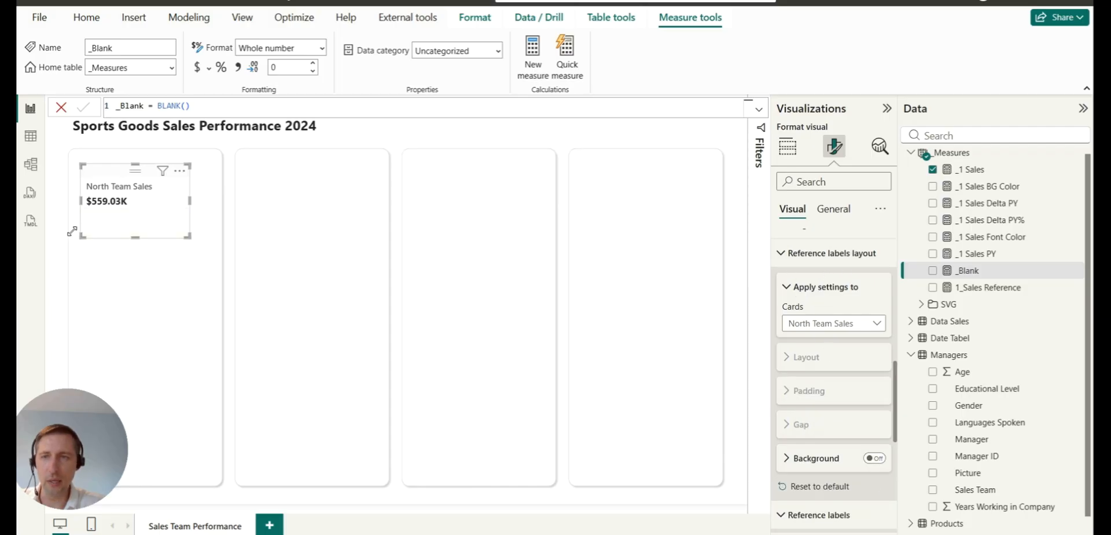
Turn on the detail of the _Blank reference label and assign the 1_Sales Reference measure as its data.
scroll(786, 379, "up", 3)
left_click(790, 393)
scroll(833, 347, "down", 3)
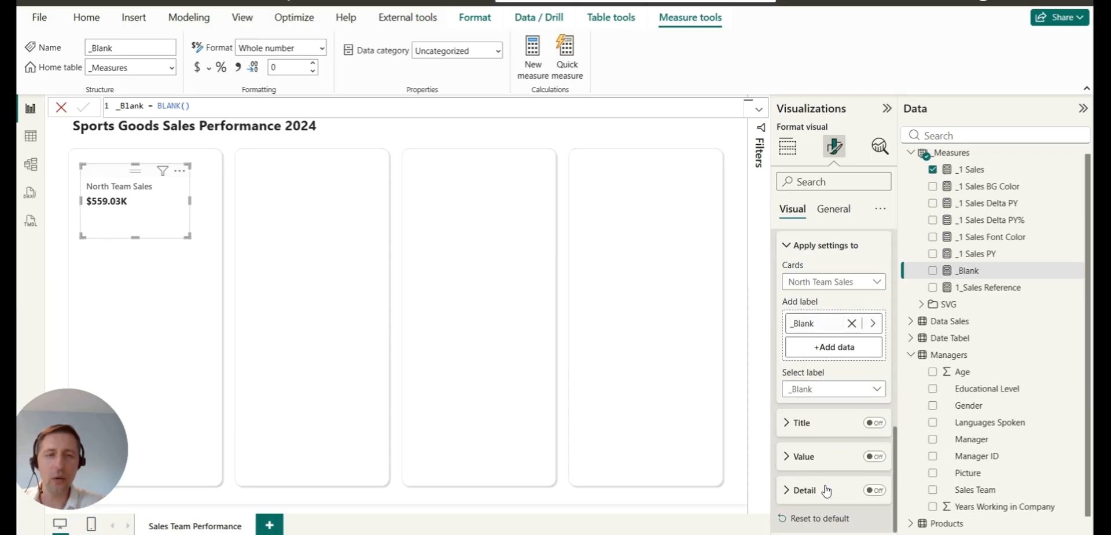
left_click(875, 490)
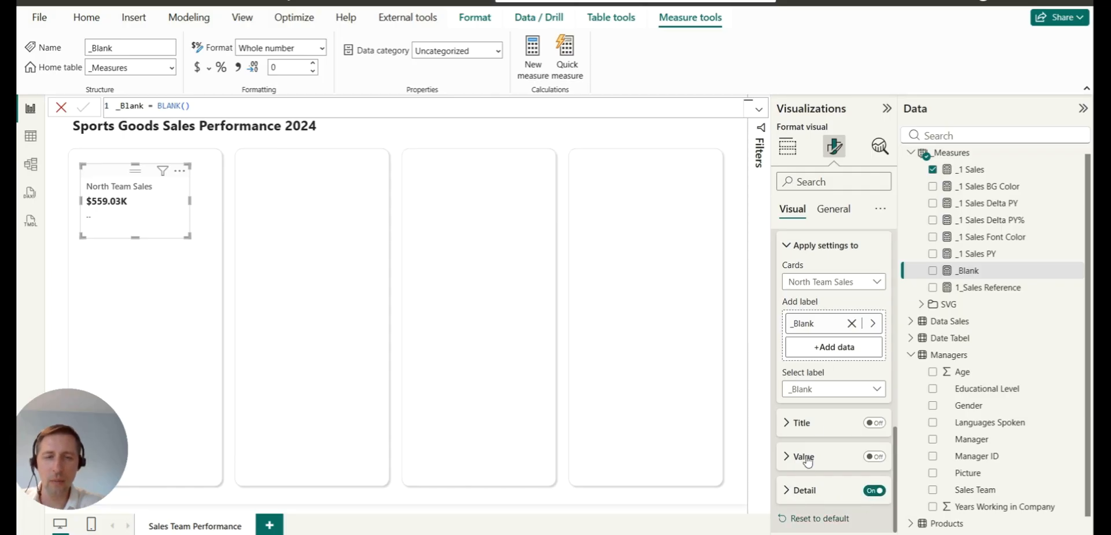
left_click(799, 491)
scroll(813, 440, "down", 4)
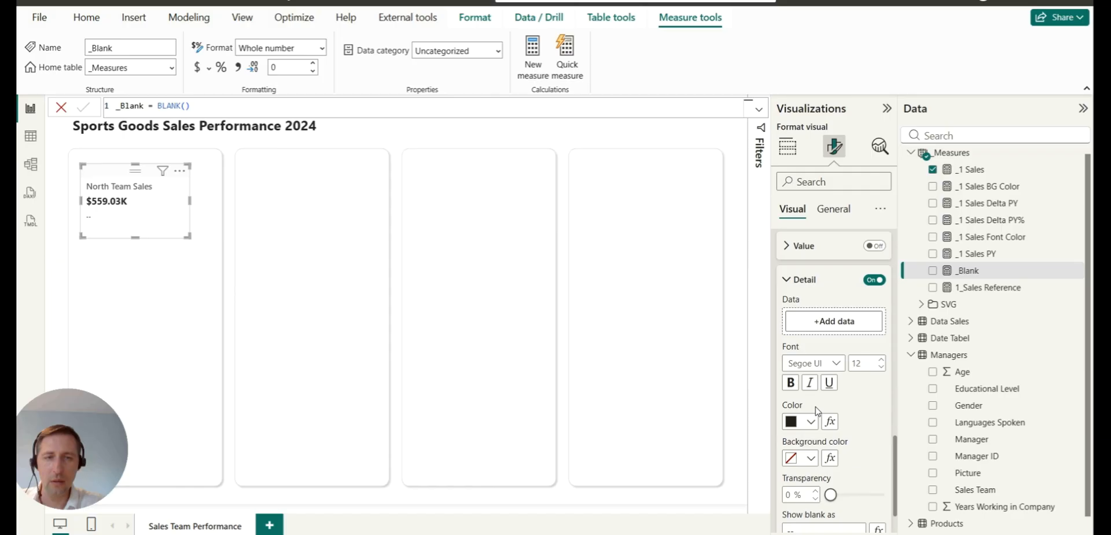
left_click_drag(984, 287, 836, 325)
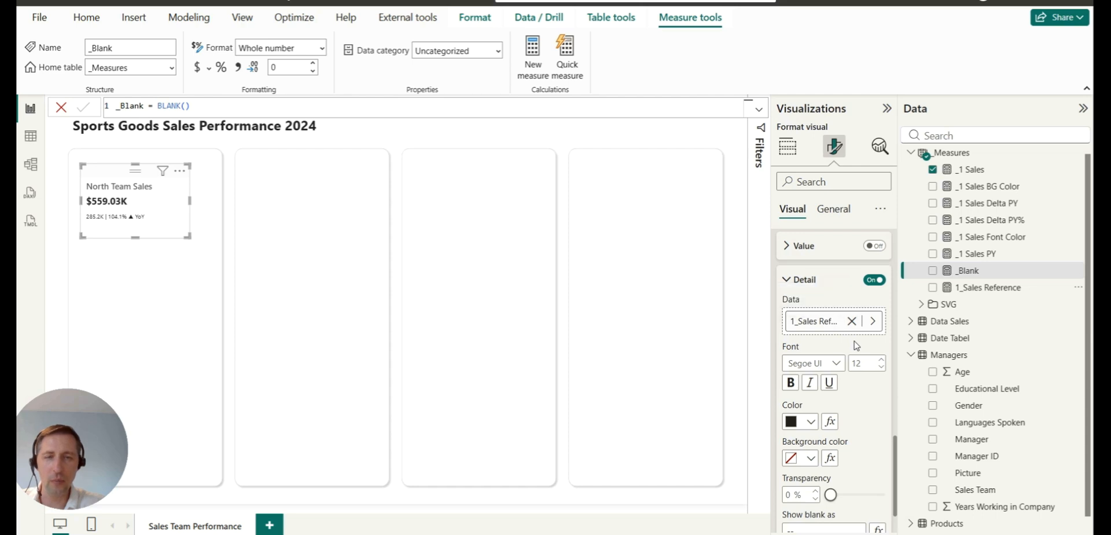
scroll(857, 346, "down", 1)
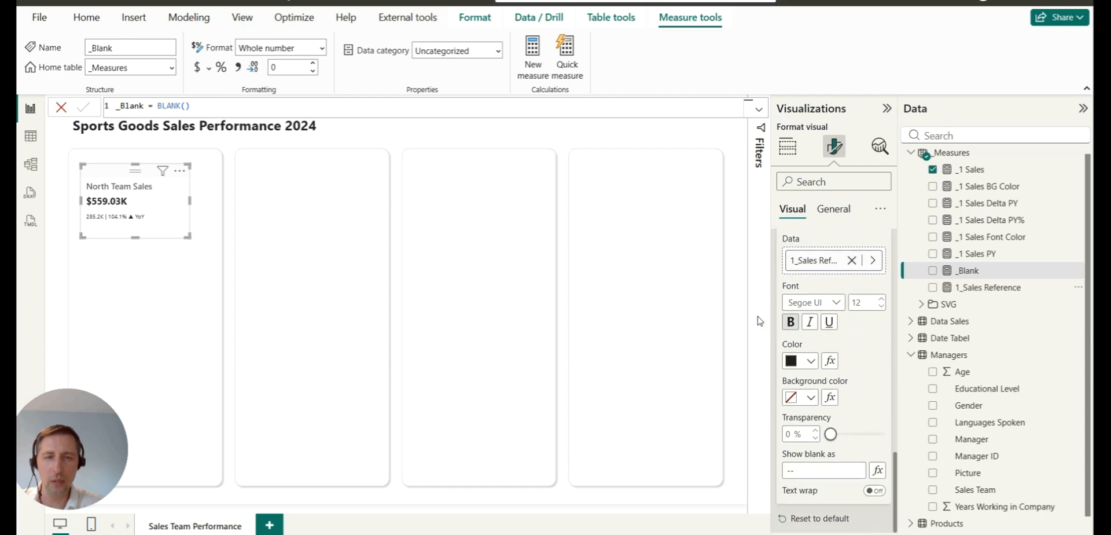
Format the reference label detail's font color conditionally by field value, based on the _1 Sales Font Color measure.
left_click(830, 360)
left_click(262, 119)
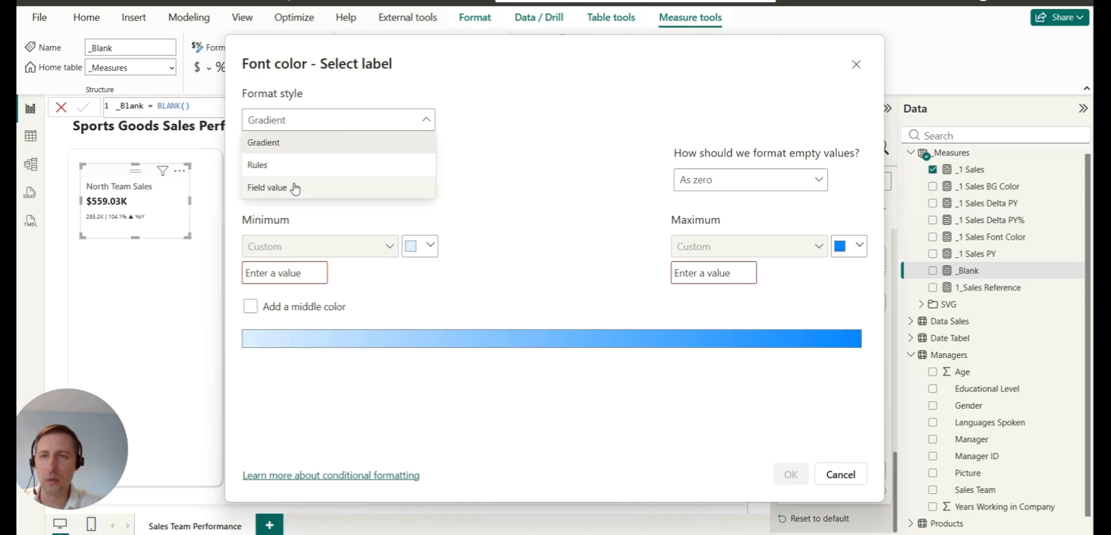
left_click(295, 189)
left_click(346, 180)
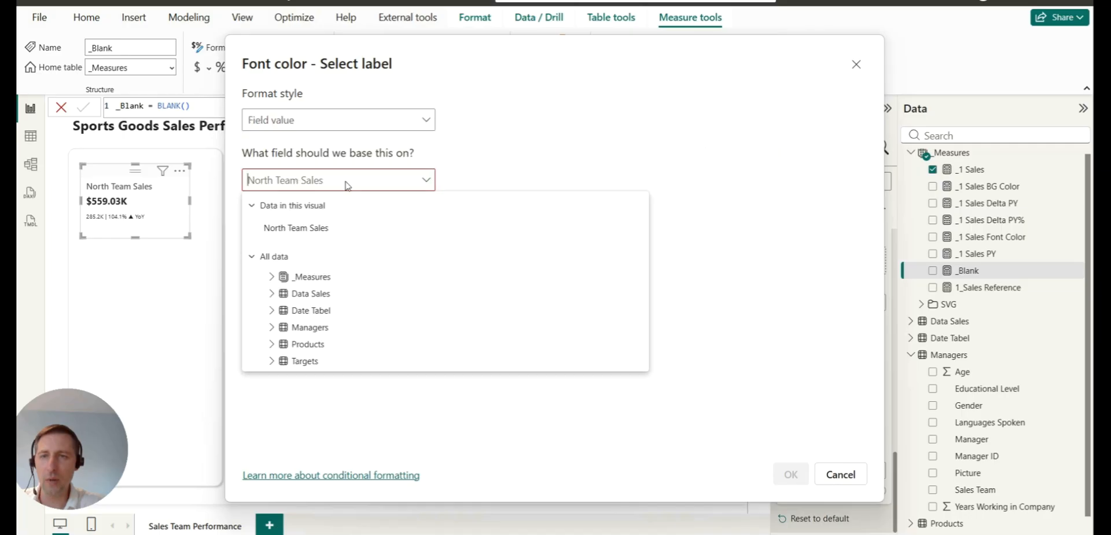
left_click(270, 278)
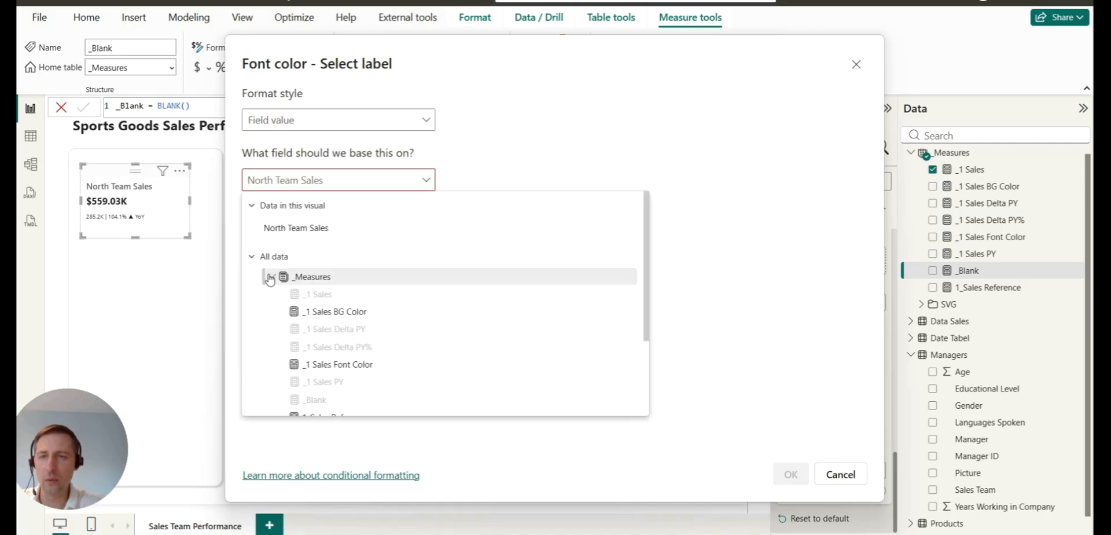
left_click(358, 367)
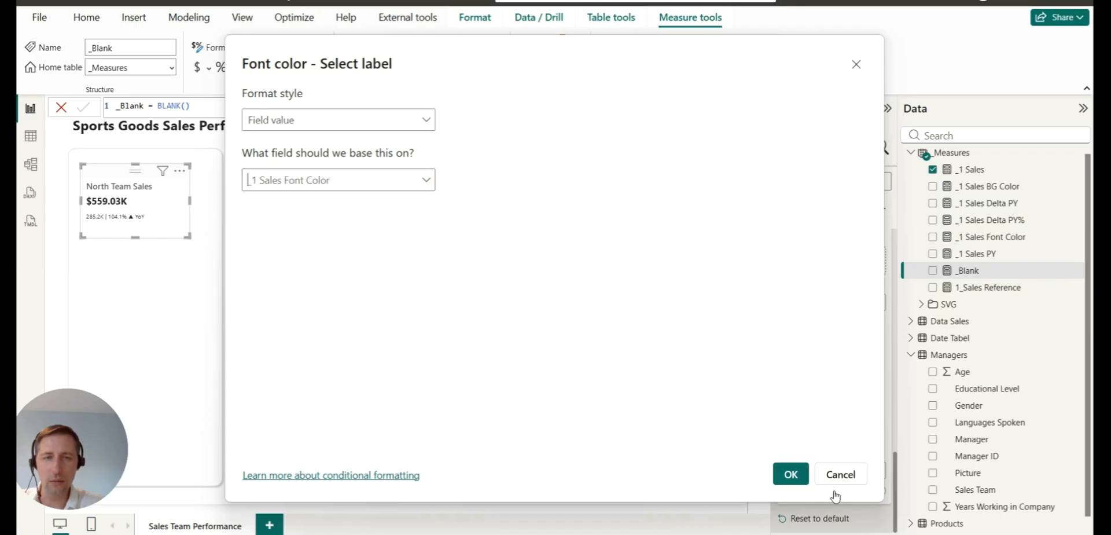
left_click(803, 482)
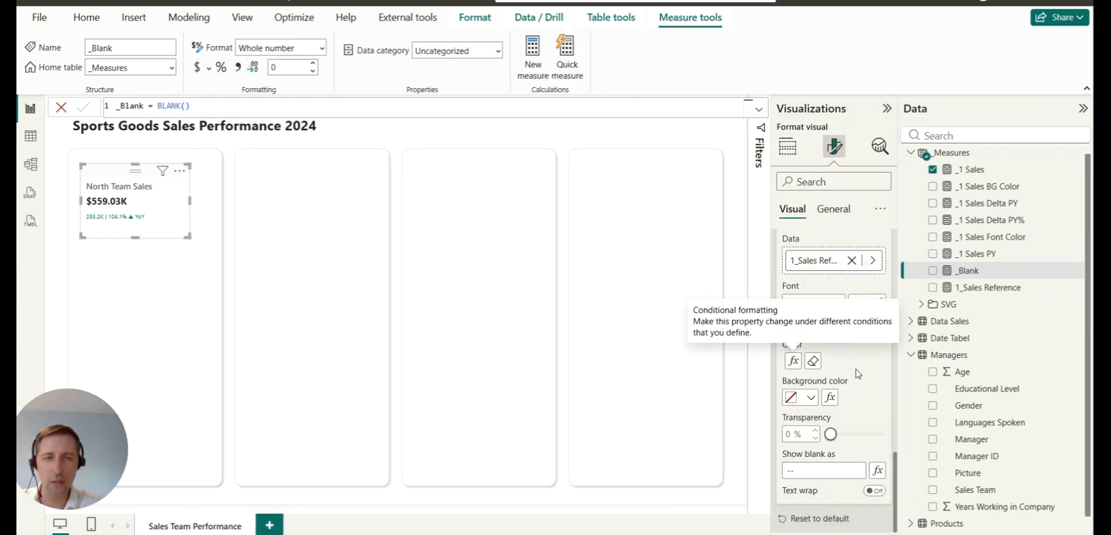
Set the conditional format style of the reference label detail's background color to Field value and start choosing its base field.
left_click(832, 400)
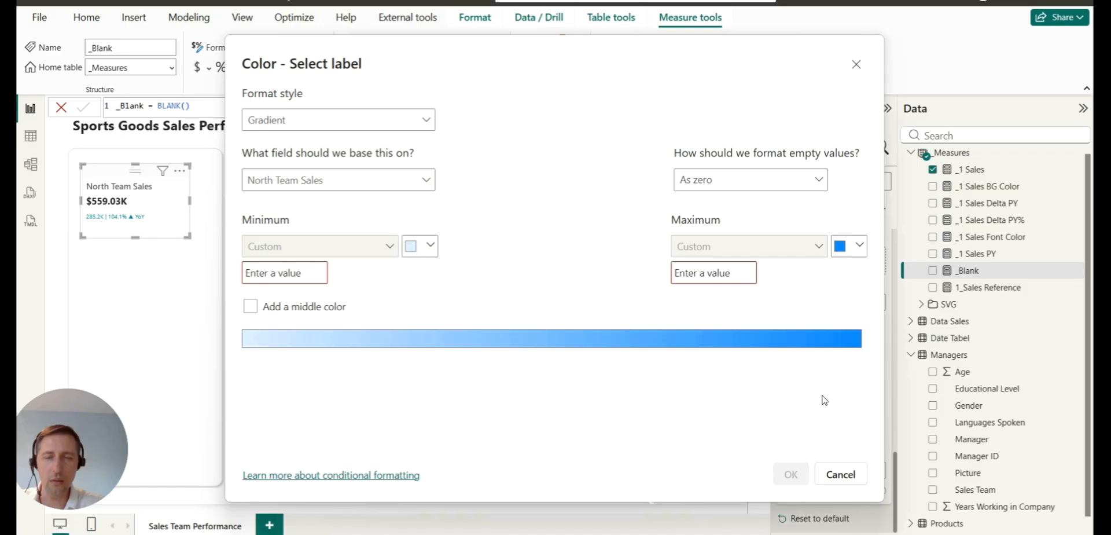
left_click(379, 133)
left_click(312, 185)
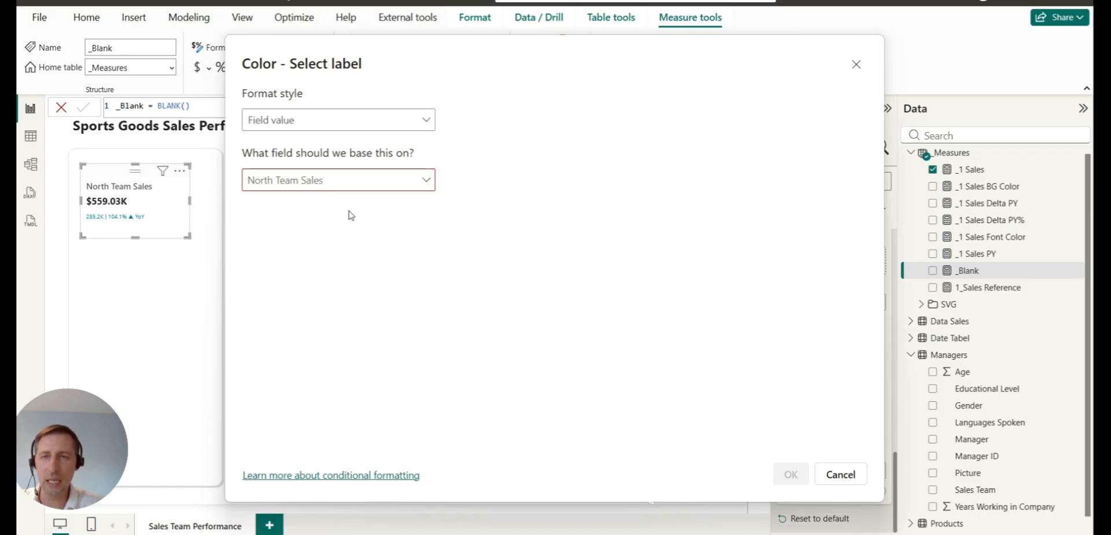
left_click(351, 179)
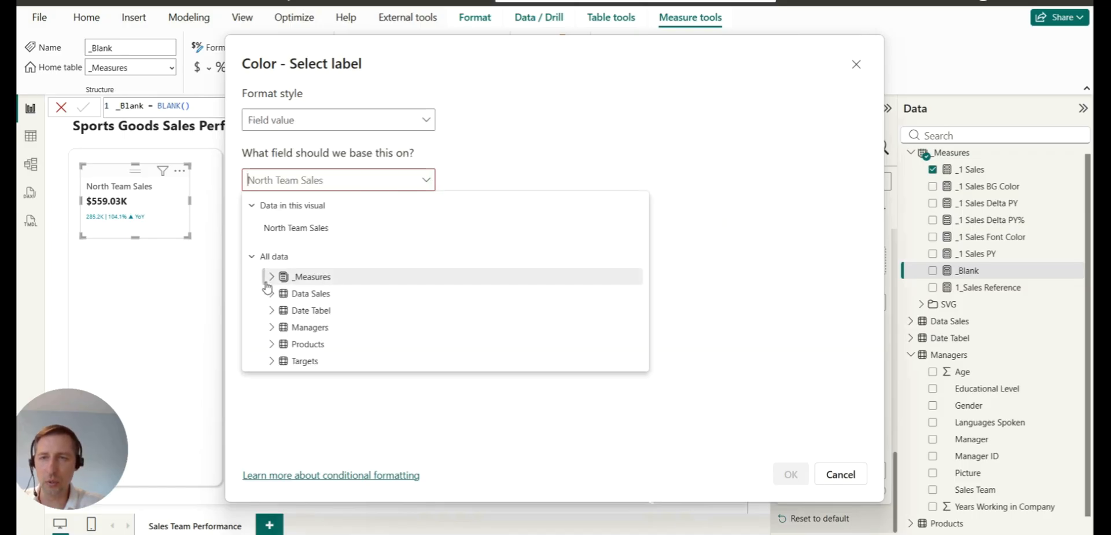
Base the reference label detail's background color on the _1 Sales BG Color measure by field value.
left_click(271, 276)
scroll(360, 320, "down", 1)
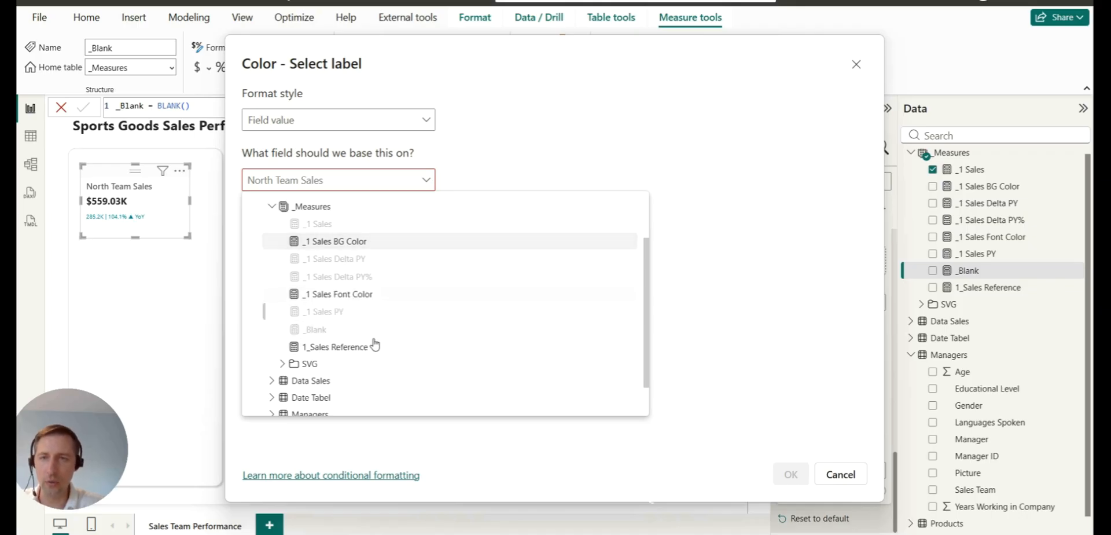
left_click(394, 241)
left_click(791, 474)
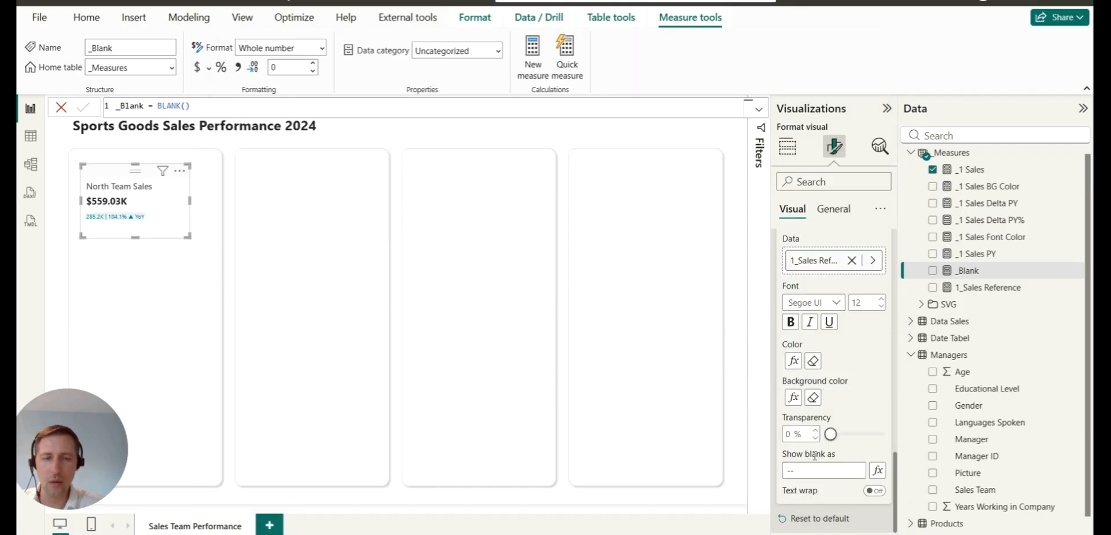
Clear the label detail's Show blank as text and set its font size to 13.
left_click(807, 469)
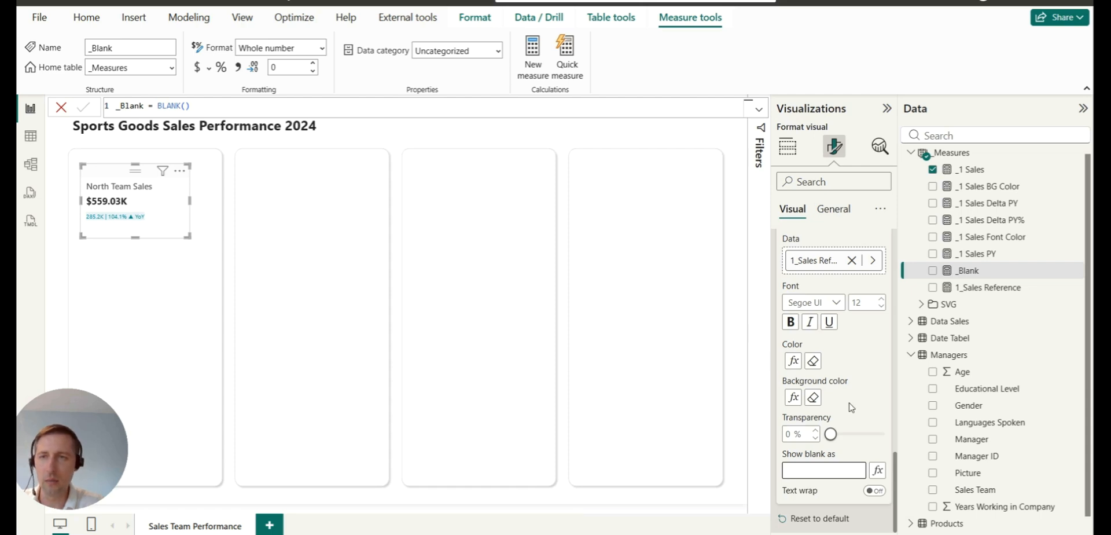
scroll(851, 407, "up", 3)
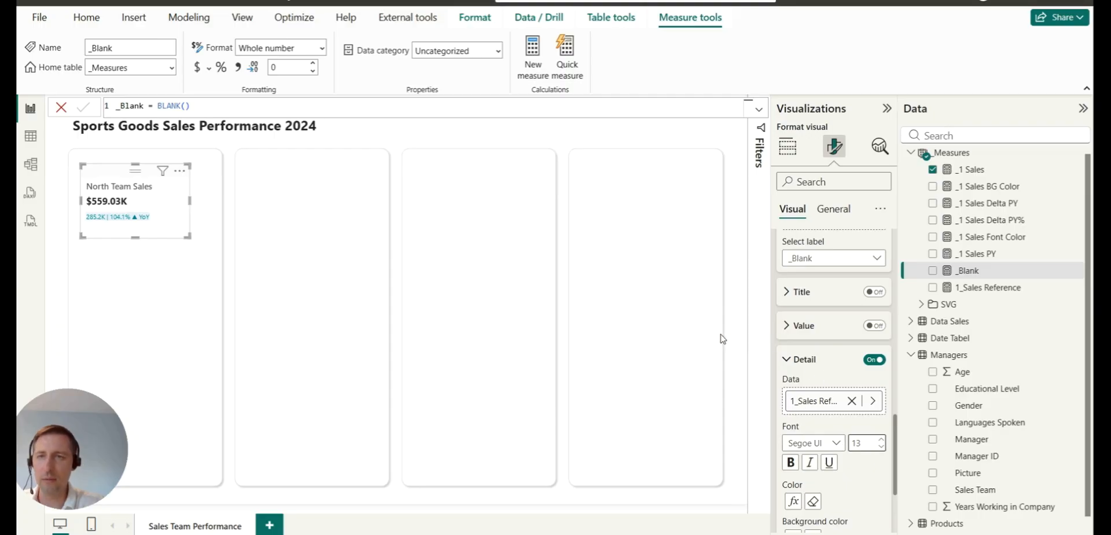
left_click(741, 188)
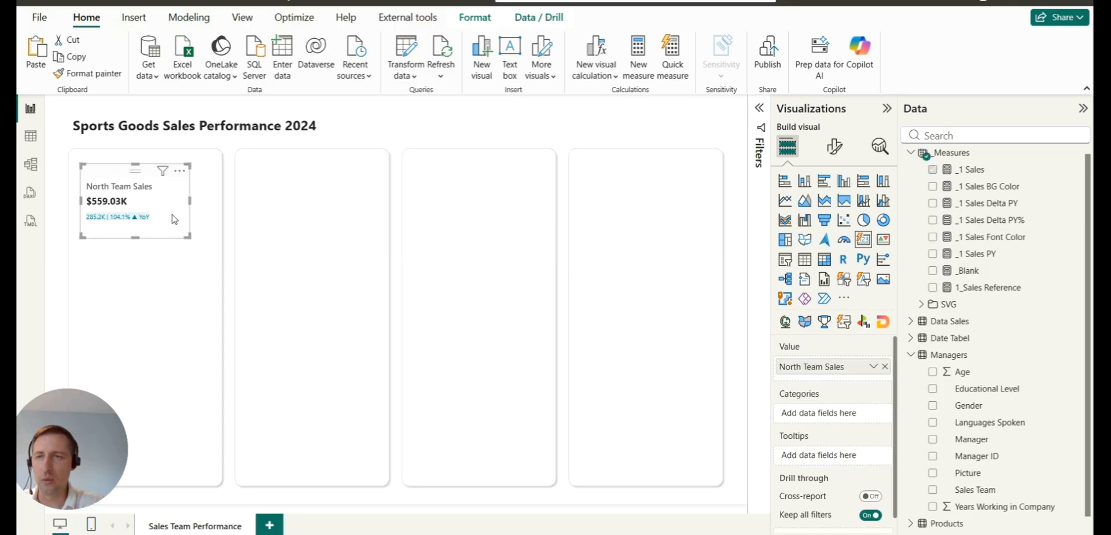
Duplicate the North Team Sales card twice and place the copies in the second and third panels, level with the original.
left_click_drag(181, 182, 185, 185)
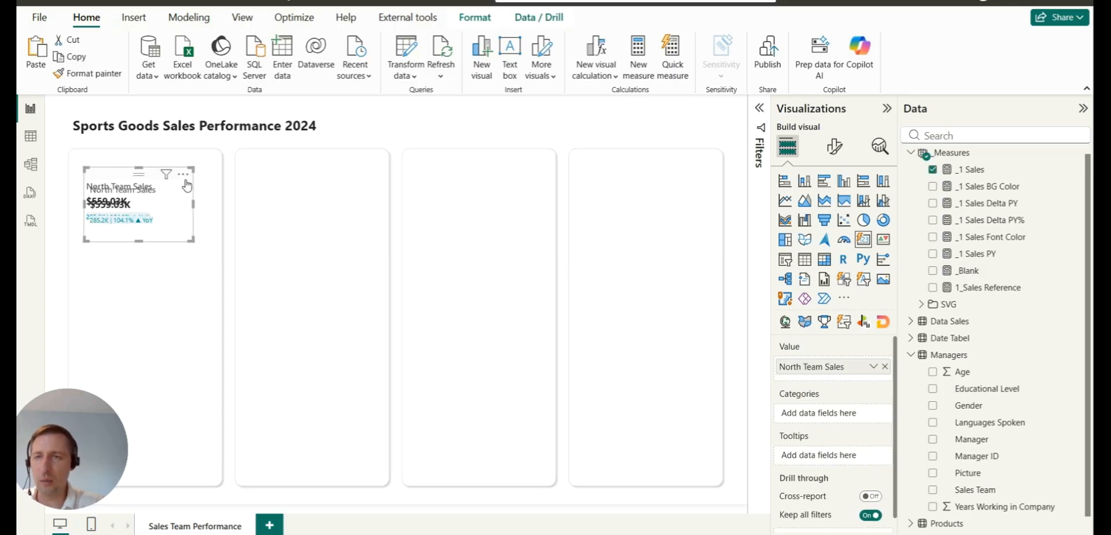
left_click_drag(252, 202, 298, 173)
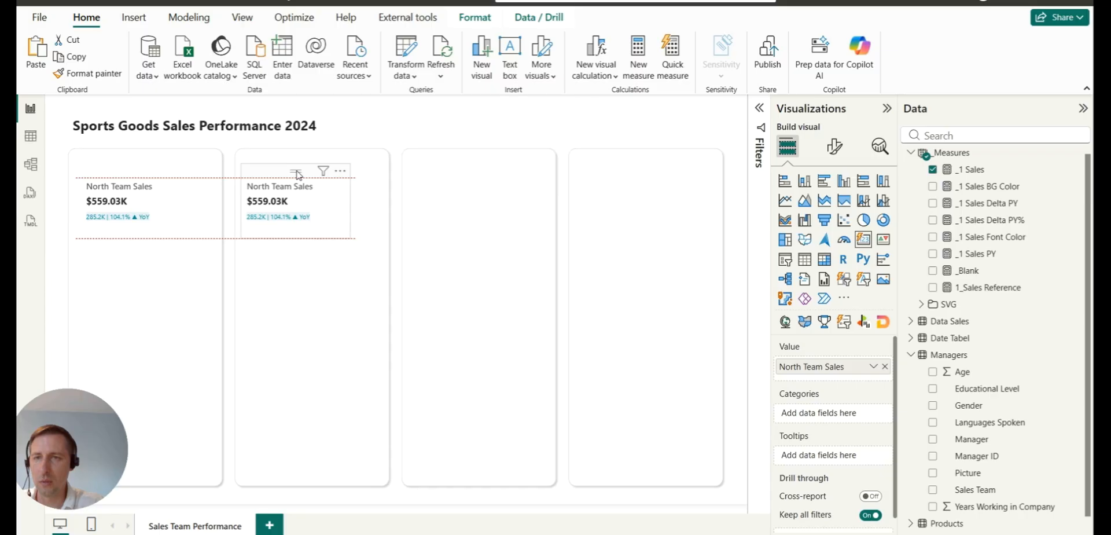
left_click(158, 192)
left_click_drag(158, 193, 483, 189)
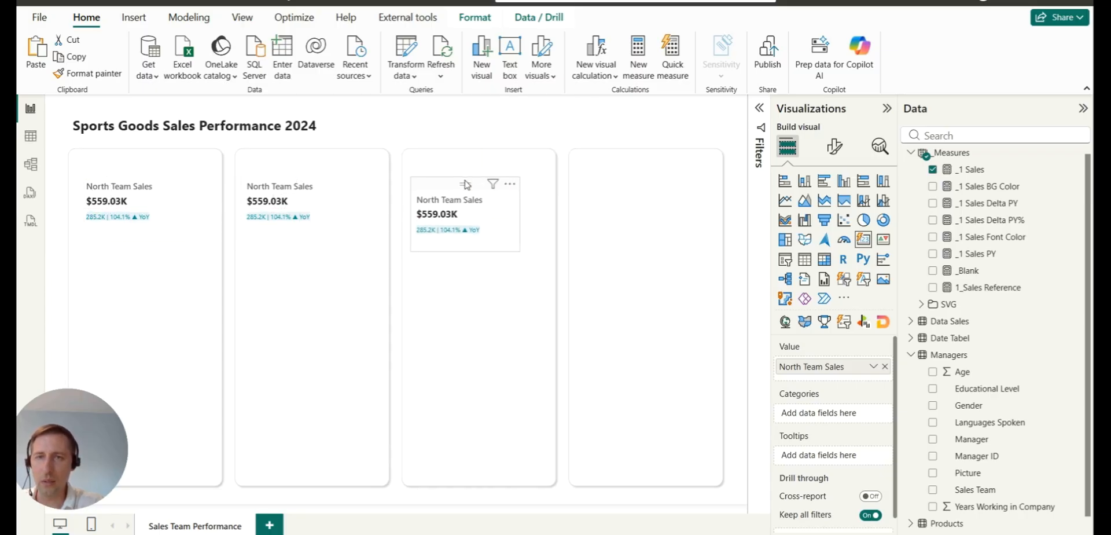
Rename the value of the card in the second panel to South Team Sales.
left_click(329, 191)
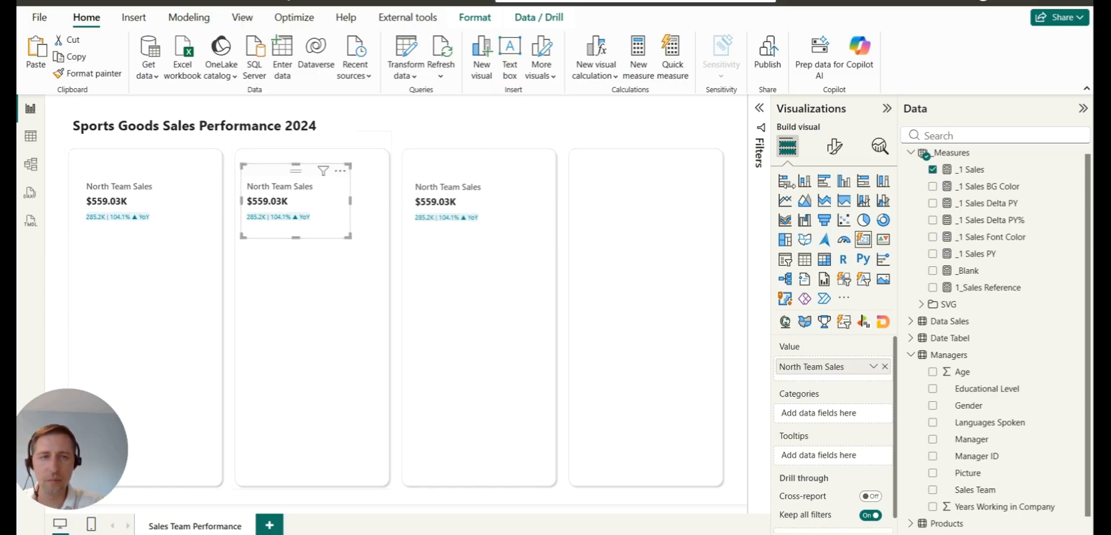
double_click(804, 373)
key("BackSpace")
key("BackSpace")
key("BackSpace")
key("BackSpace")
key("BackSpace")
key("BackSpace")
type("So")
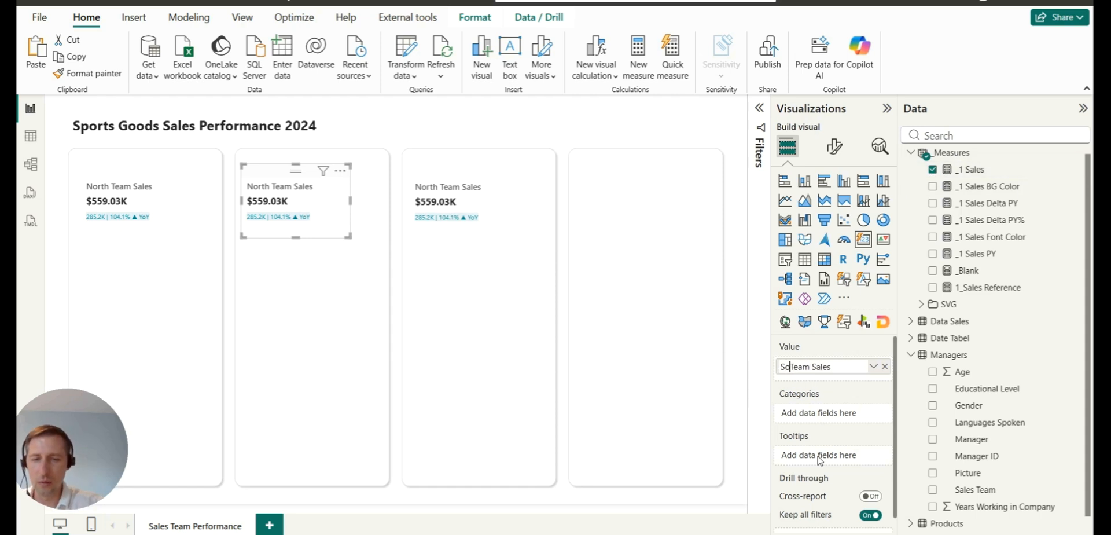
type("uth")
key("Return")
Rename the value of the card in the third panel to West Team Sales.
left_click(498, 209)
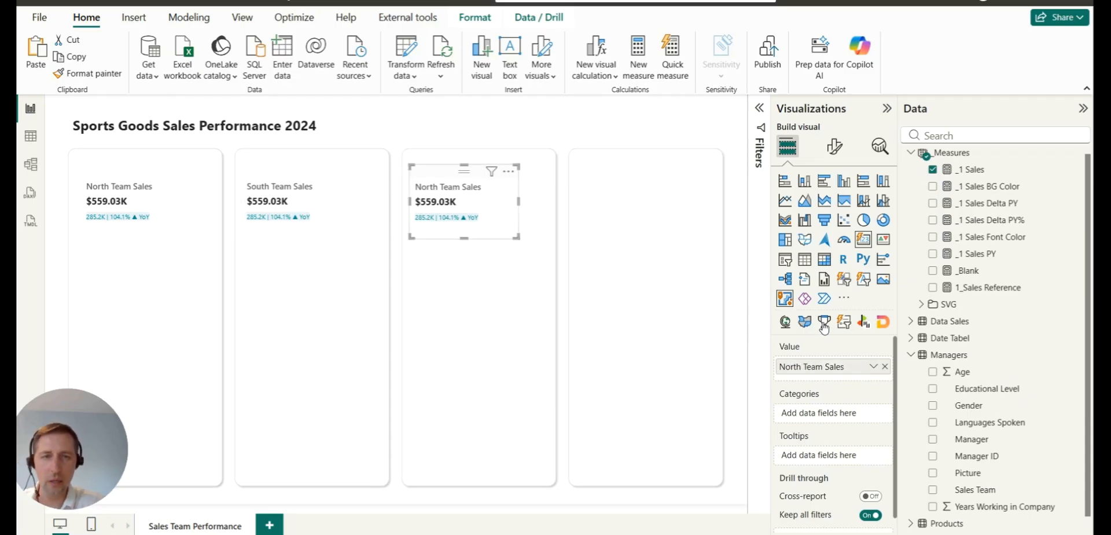
double_click(808, 368)
key("BackSpace")
key("BackSpace")
key("BackSpace")
key("BackSpace")
key("BackSpace")
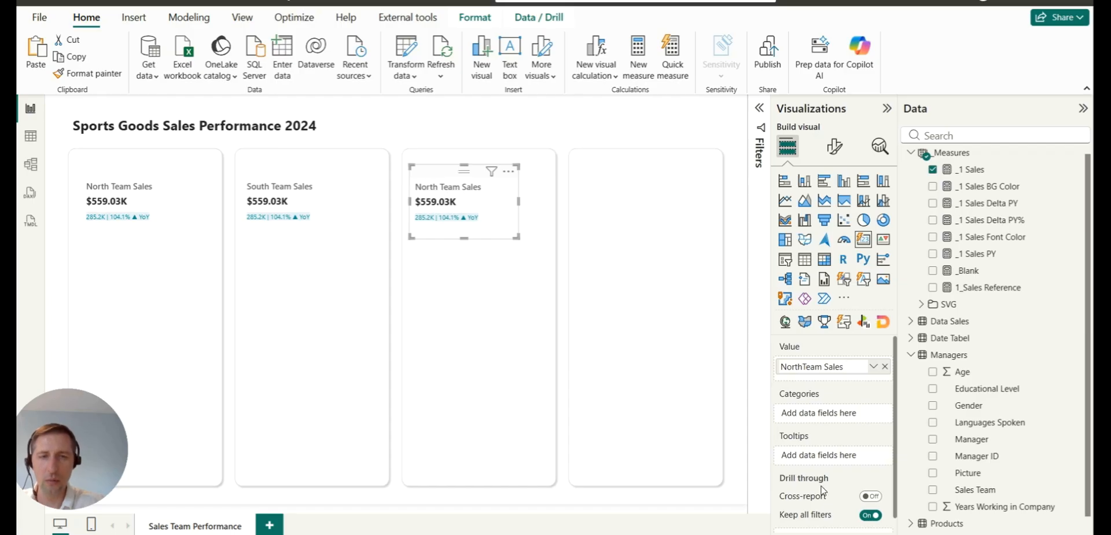
type("West")
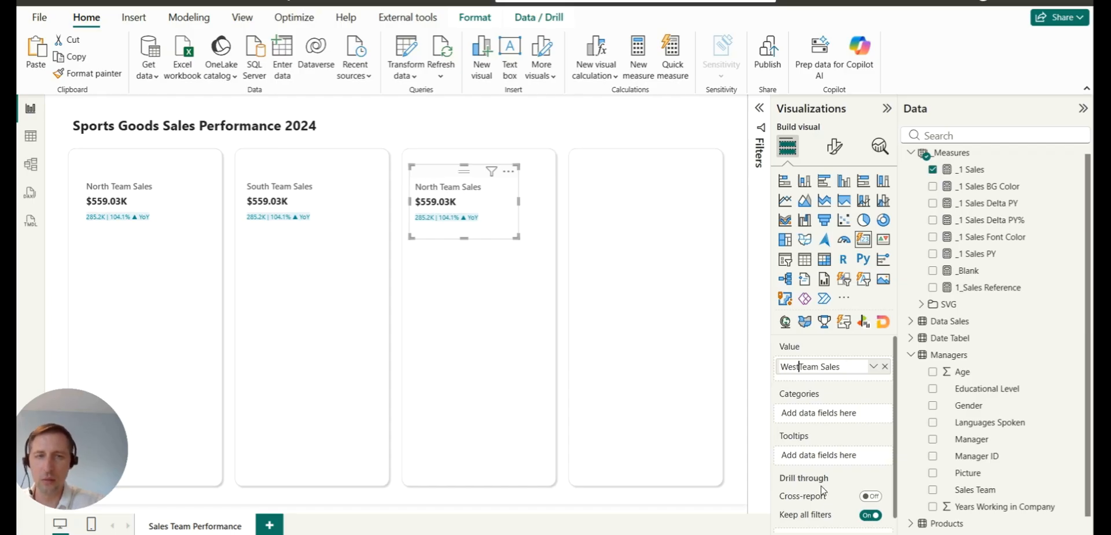
key("Return")
Filter the South Team Sales card's Sales Team to South Region only, replacing North Region.
left_click(336, 210)
left_click(759, 109)
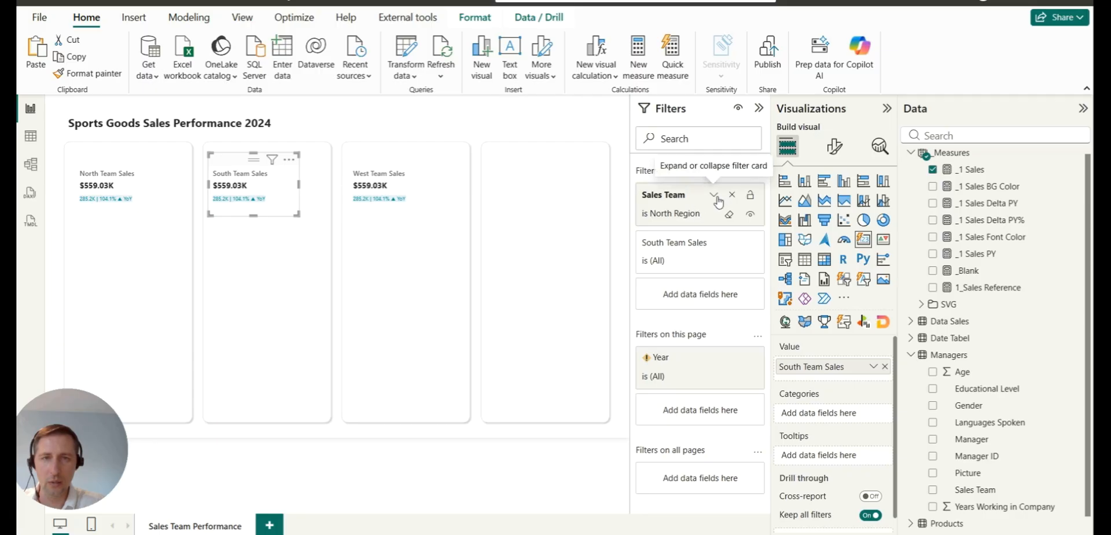
left_click(715, 196)
left_click(659, 305)
left_click(660, 321)
Filter the West Team Sales card's Sales Team to West Region only and clear the visual selection.
left_click(415, 188)
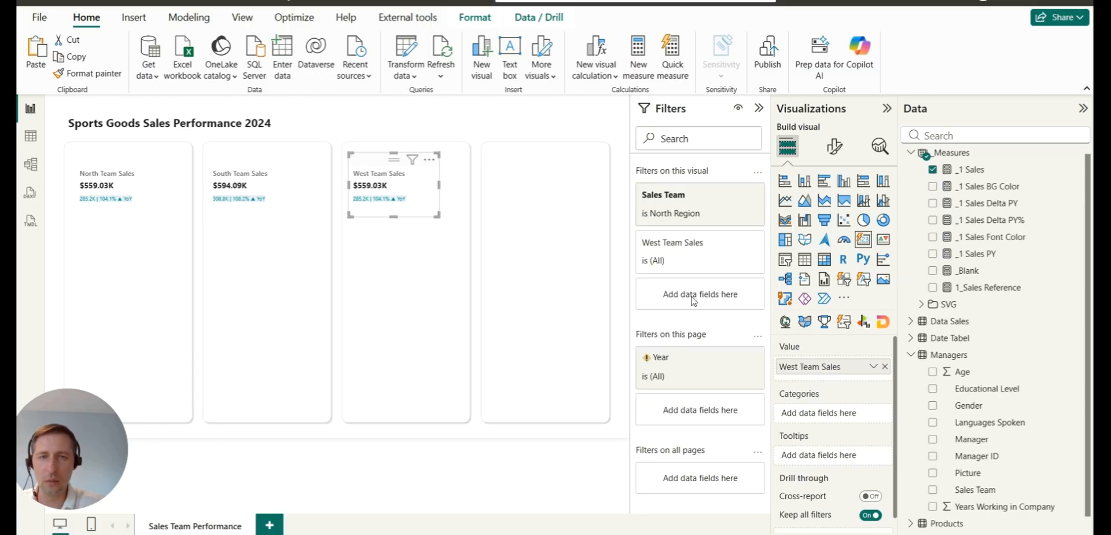
left_click(713, 196)
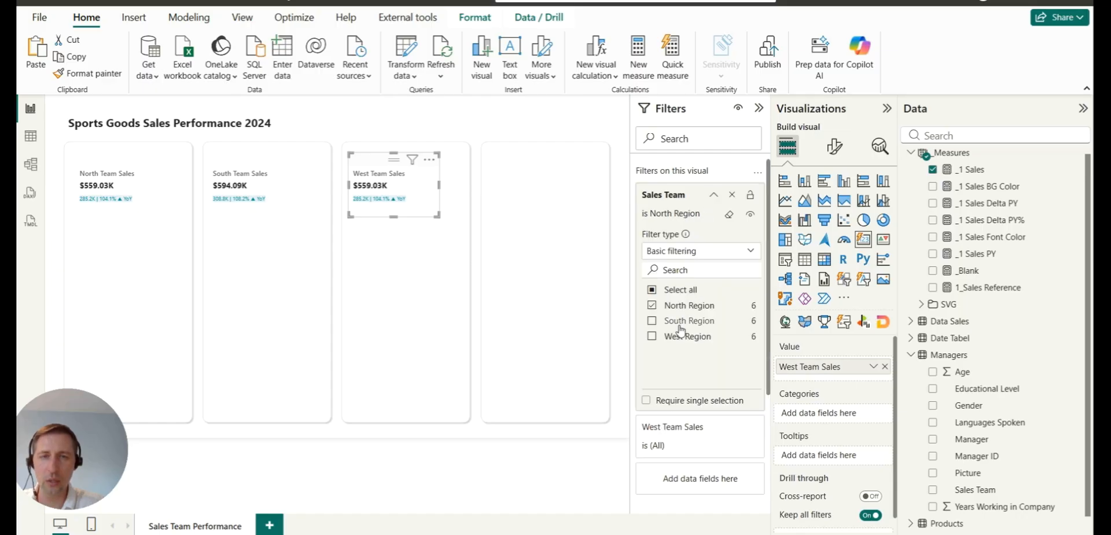
left_click(669, 306)
left_click(675, 328)
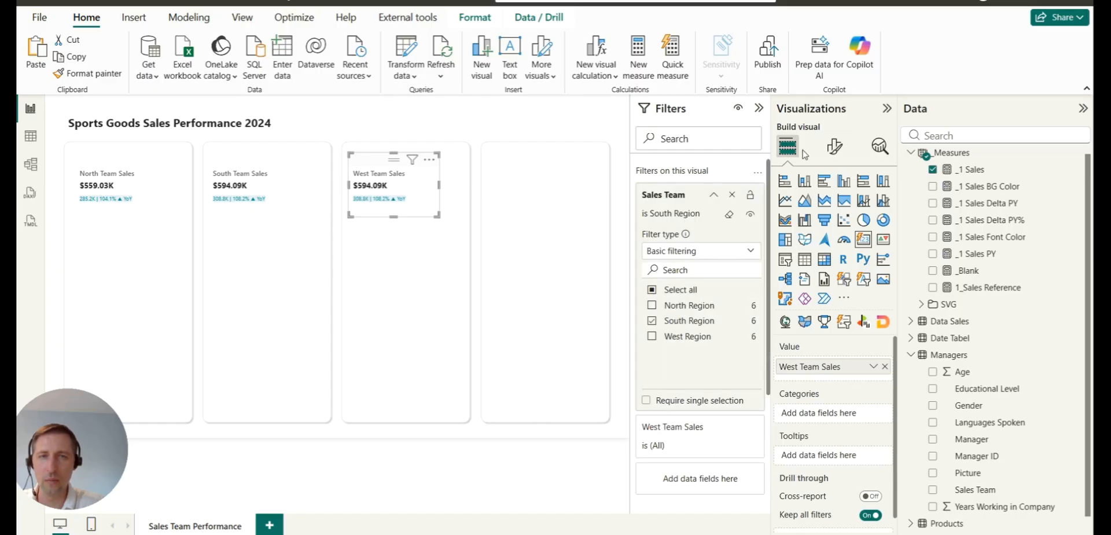
left_click(758, 108)
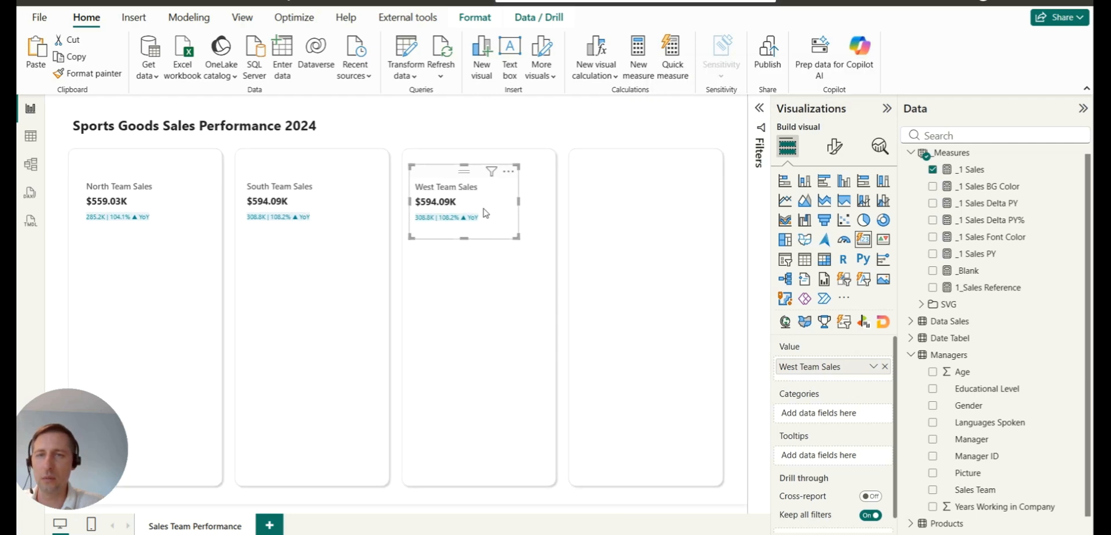
left_click(762, 108)
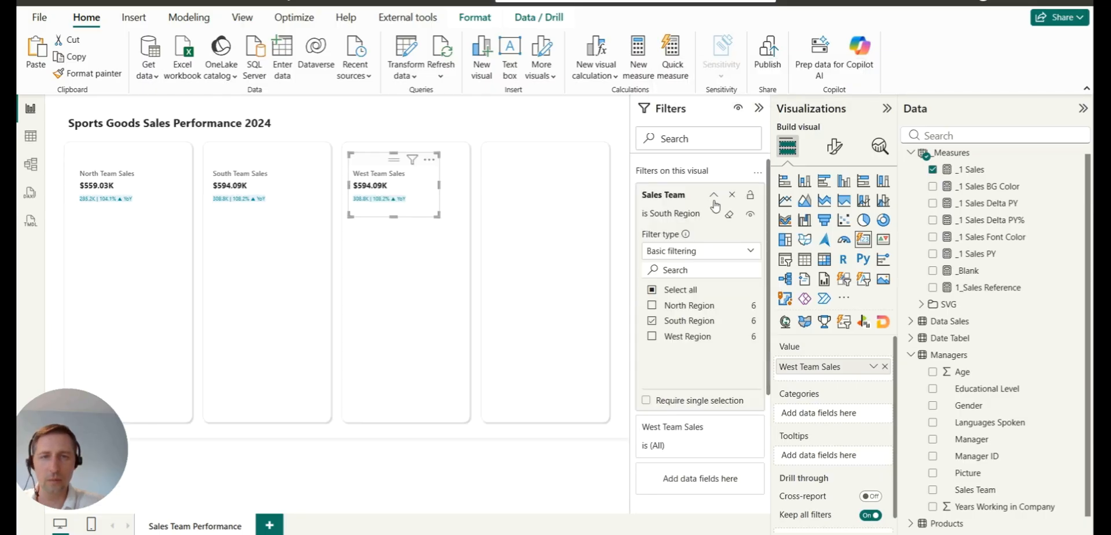
left_click(651, 321)
left_click(652, 336)
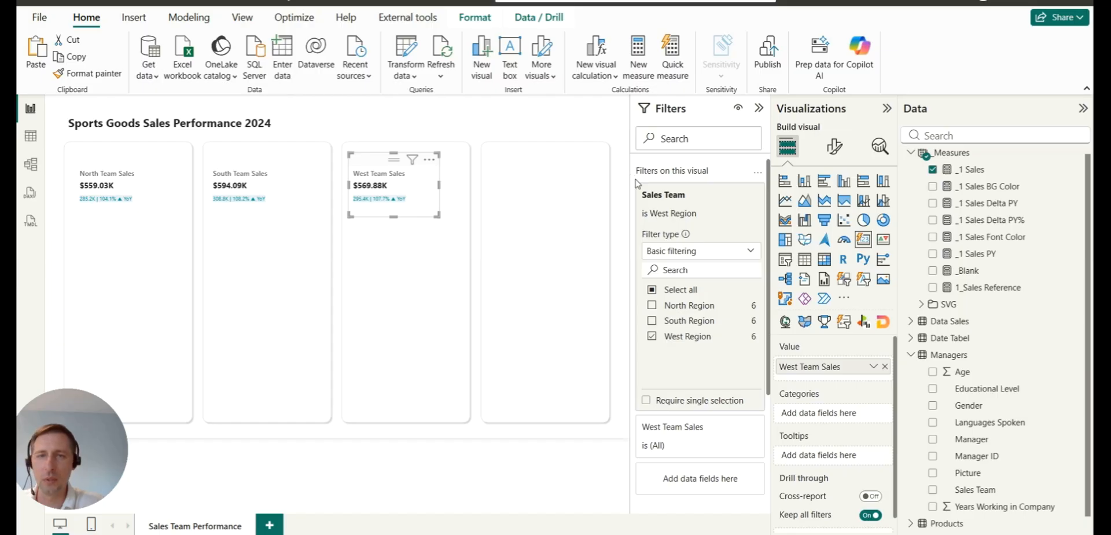
left_click(759, 108)
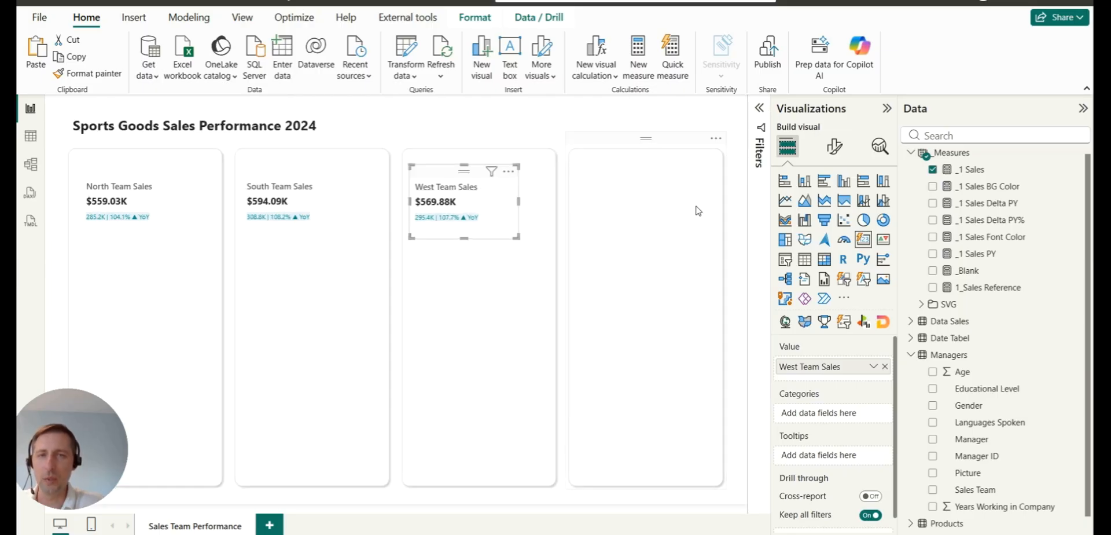
left_click(720, 180)
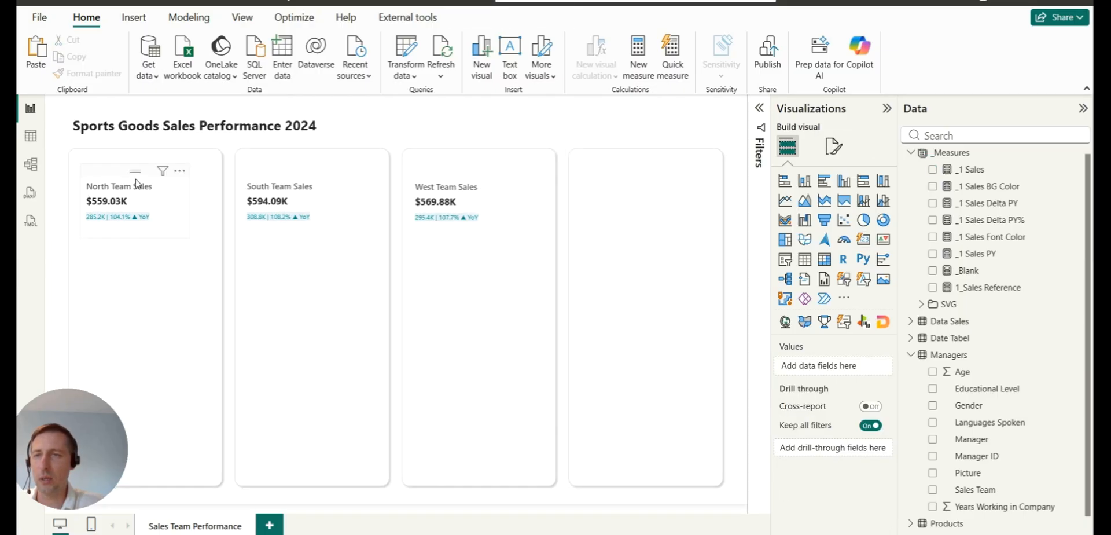
Move the three sales cards closer to the upper-left corners of their panels, aligned with each other.
left_click_drag(132, 178, 124, 168)
left_click_drag(282, 171, 278, 169)
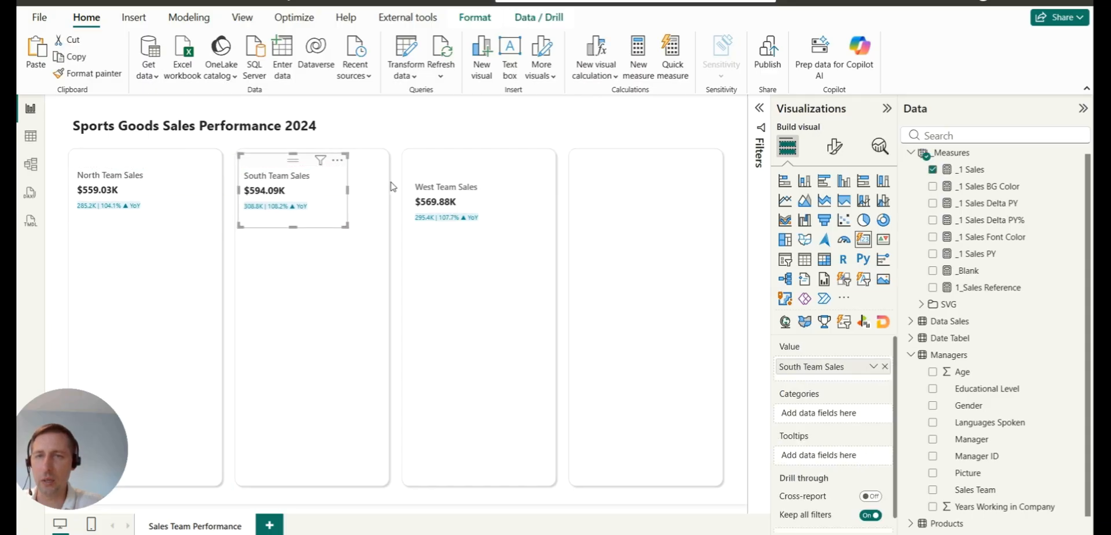
left_click_drag(440, 178, 442, 168)
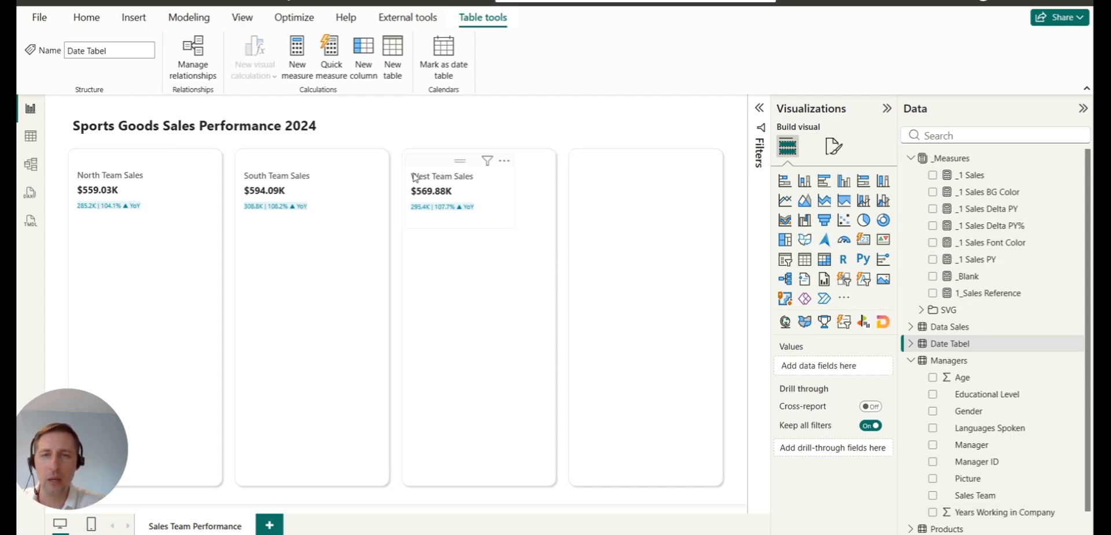
Examine the Data Sales table's Date values to check the date range covered, and return to the report.
left_click(31, 139)
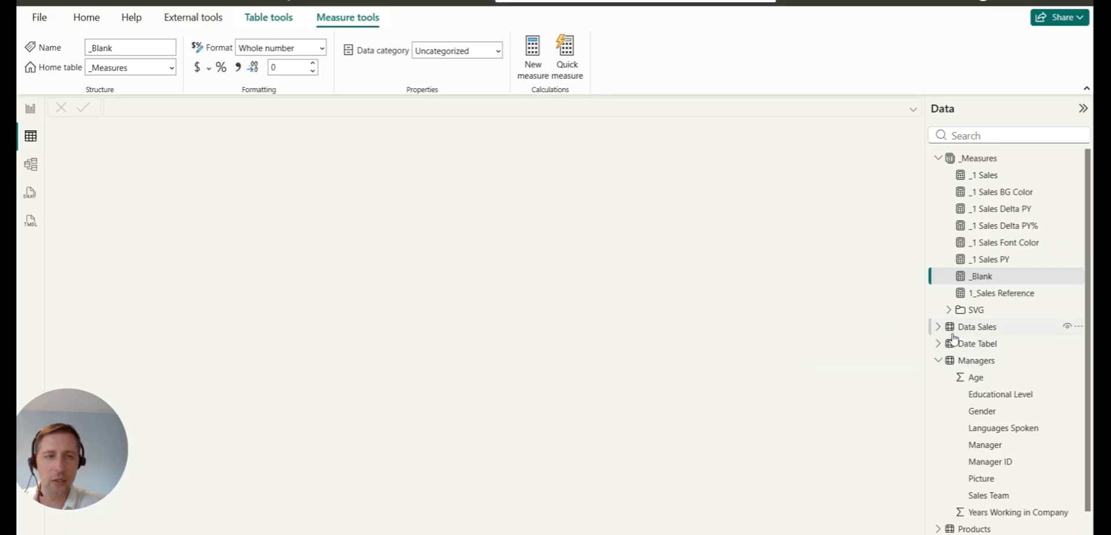
left_click(940, 359)
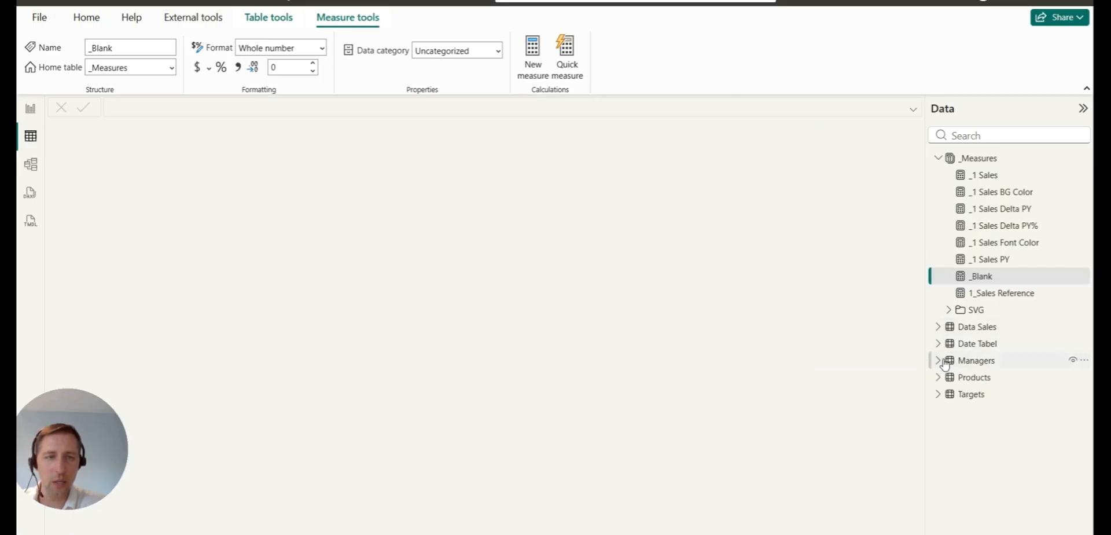
left_click(939, 327)
left_click(981, 329)
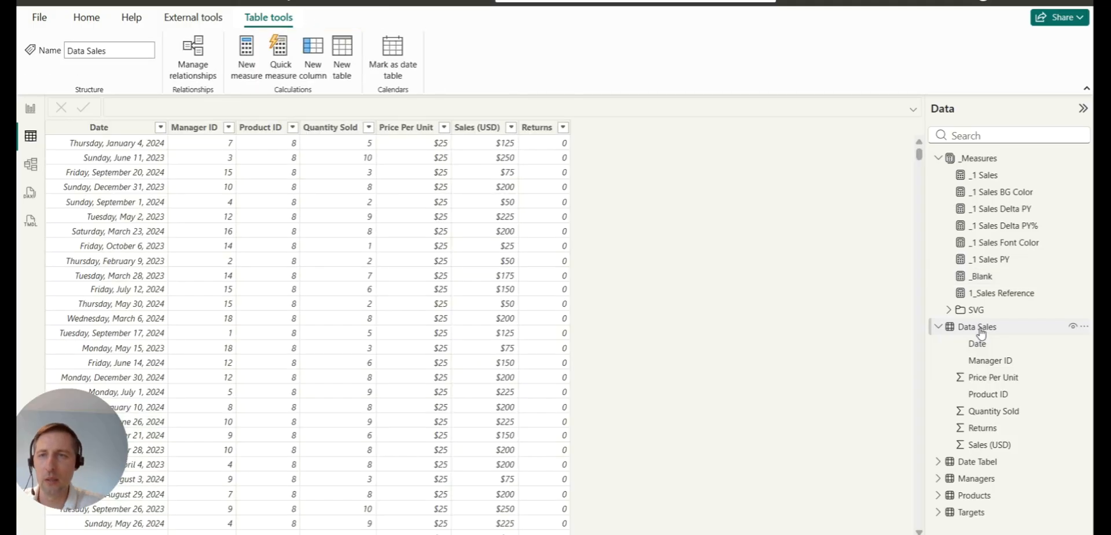
left_click(160, 128)
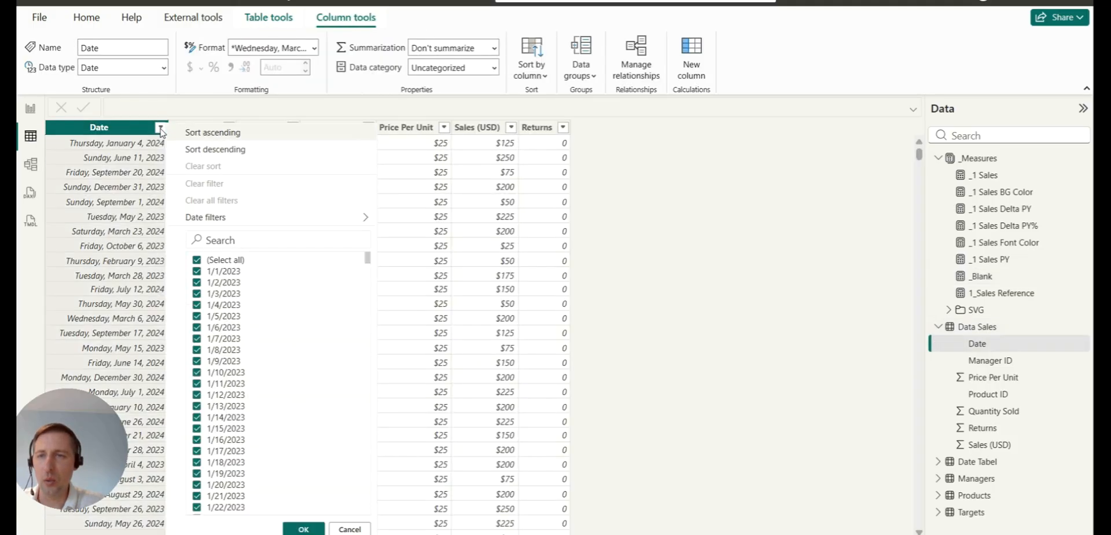
left_click_drag(368, 261, 374, 526)
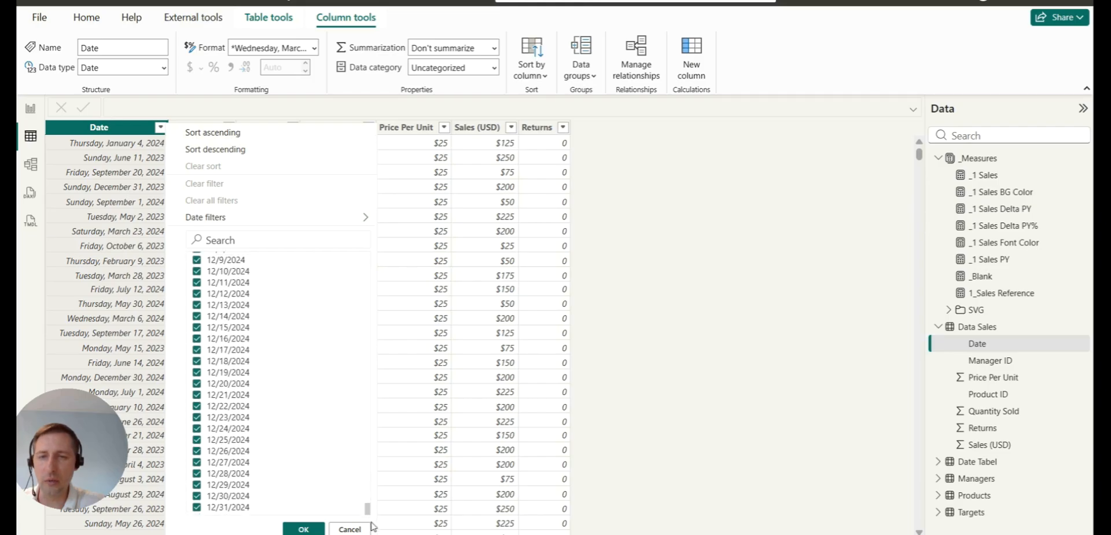
left_click(350, 528)
left_click(30, 110)
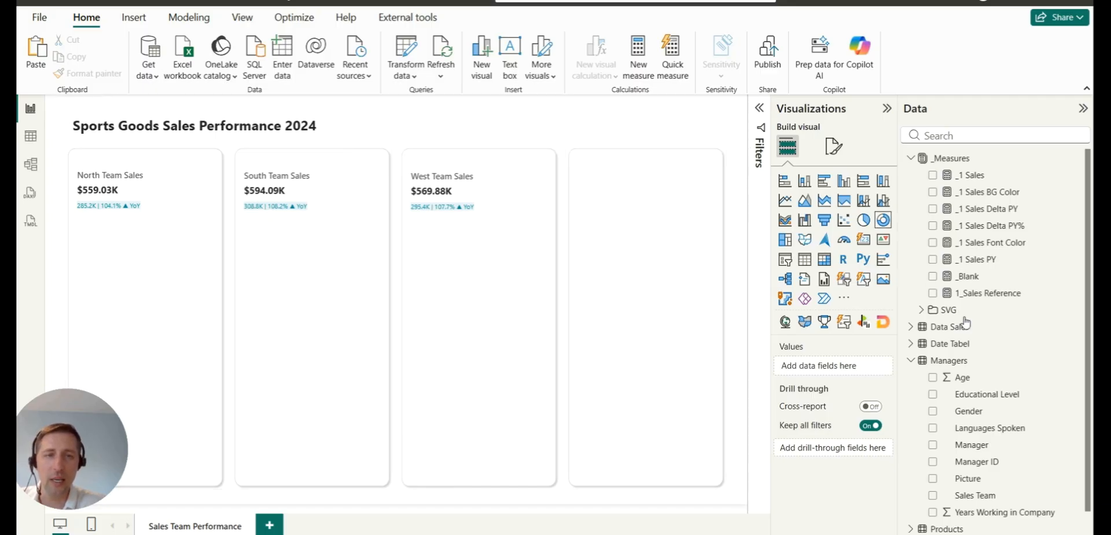
Add a slicer to the report page using the Year field from Date Tabel.
left_click(911, 360)
left_click(912, 345)
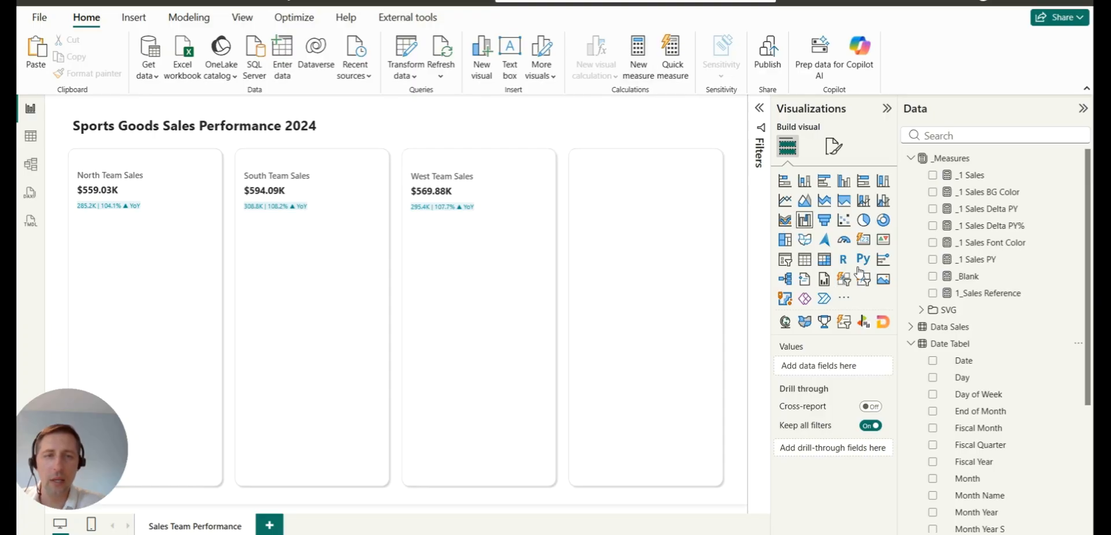
left_click(785, 259)
scroll(1013, 373, "down", 5)
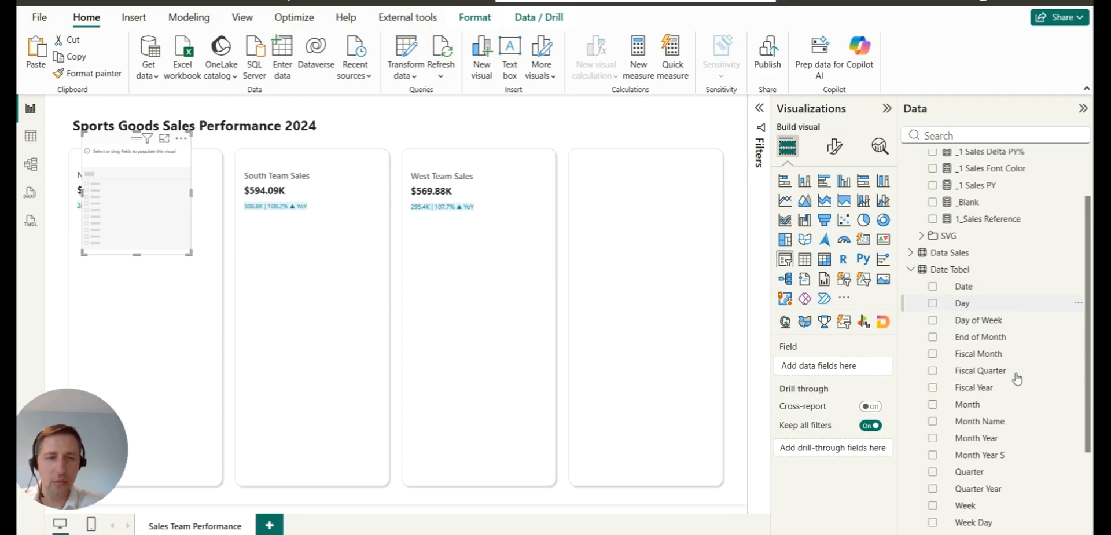
scroll(967, 245, "down", 1)
left_click(933, 473)
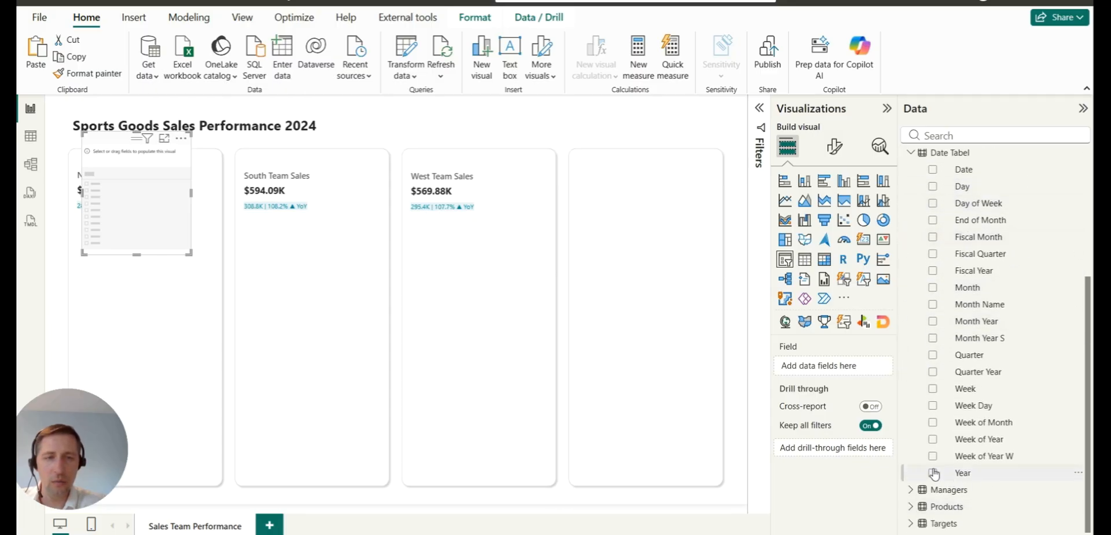
Turn off the header and the slider of the Year slicer.
left_click(834, 147)
left_click(881, 272)
left_click(875, 329)
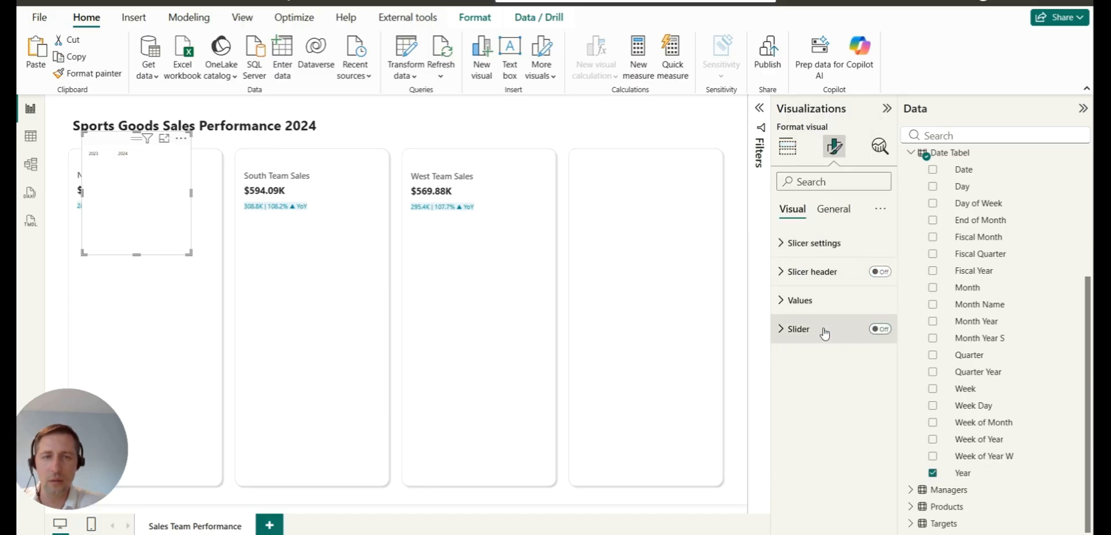
left_click(818, 332)
left_click(825, 331)
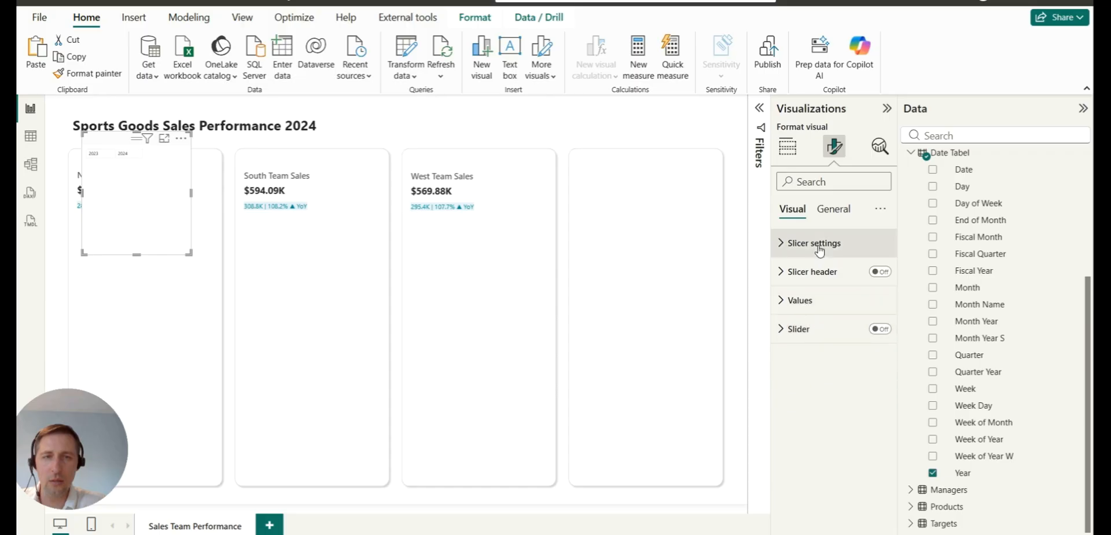
Set the Year slicer's style to Dropdown, reduce its height, and move it above the fourth panel.
left_click(811, 243)
left_click(825, 314)
left_click(821, 364)
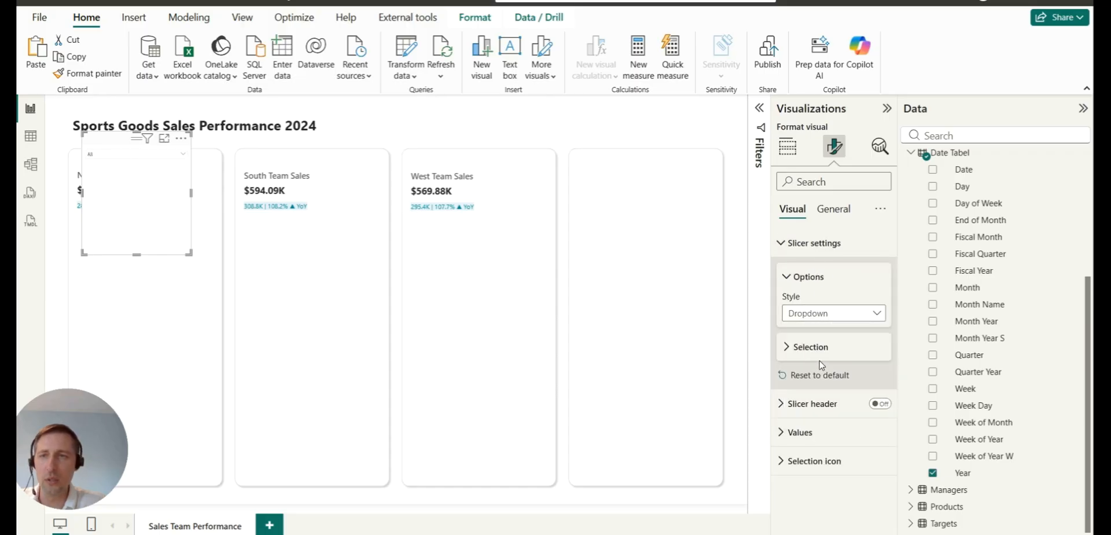
left_click_drag(134, 258, 138, 198)
left_click_drag(128, 149, 631, 118)
Test the Year slicer on the sales cards by selecting 2024 and 2023 in turn.
left_click(642, 128)
left_click(604, 149)
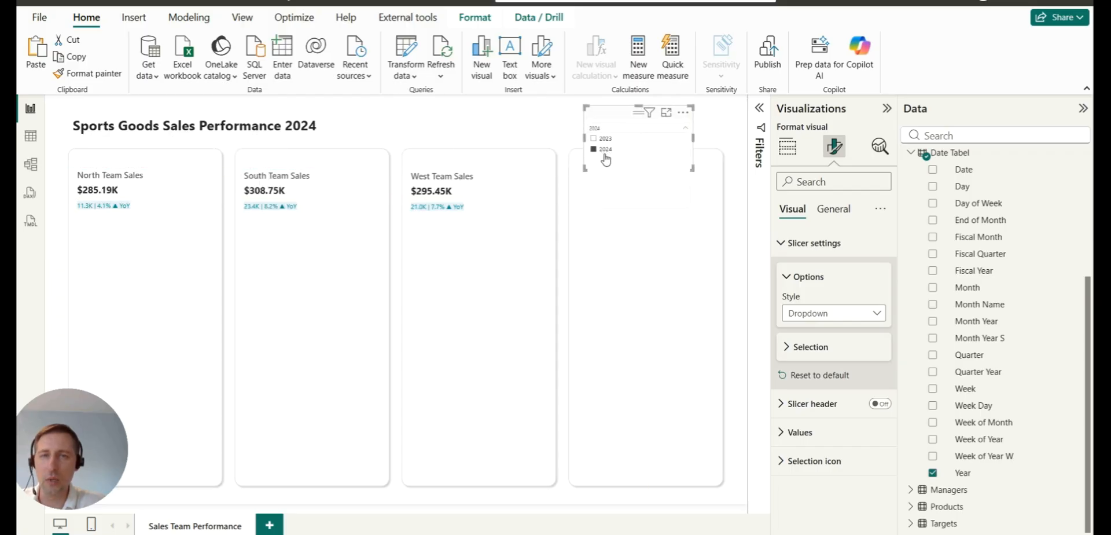
left_click(603, 139)
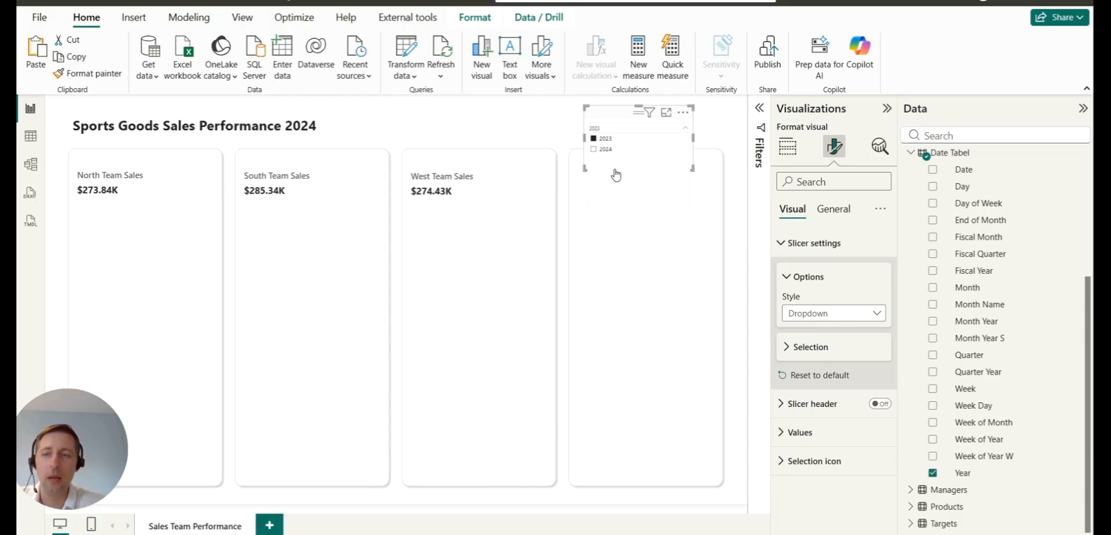
Delete the Year slicer and filter the page by Year instead, using basic filtering set to 2024.
left_click(617, 121)
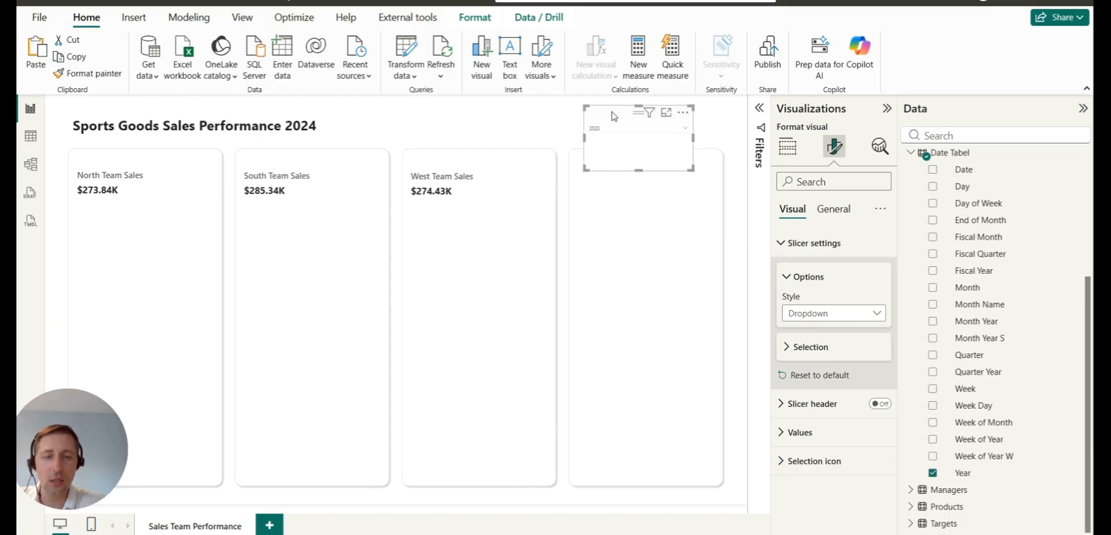
key("Delete")
left_click(757, 111)
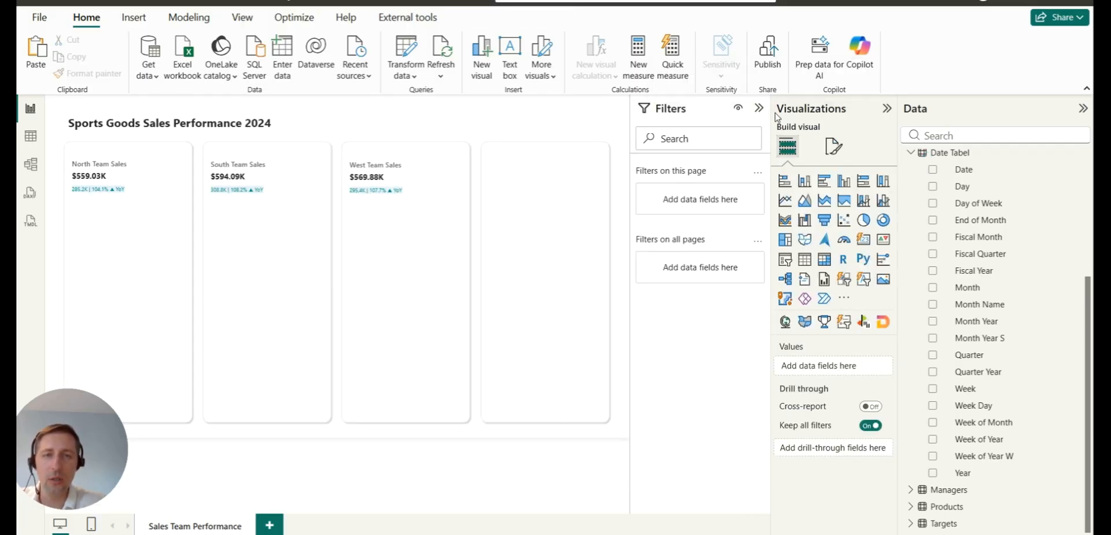
left_click_drag(968, 473, 729, 208)
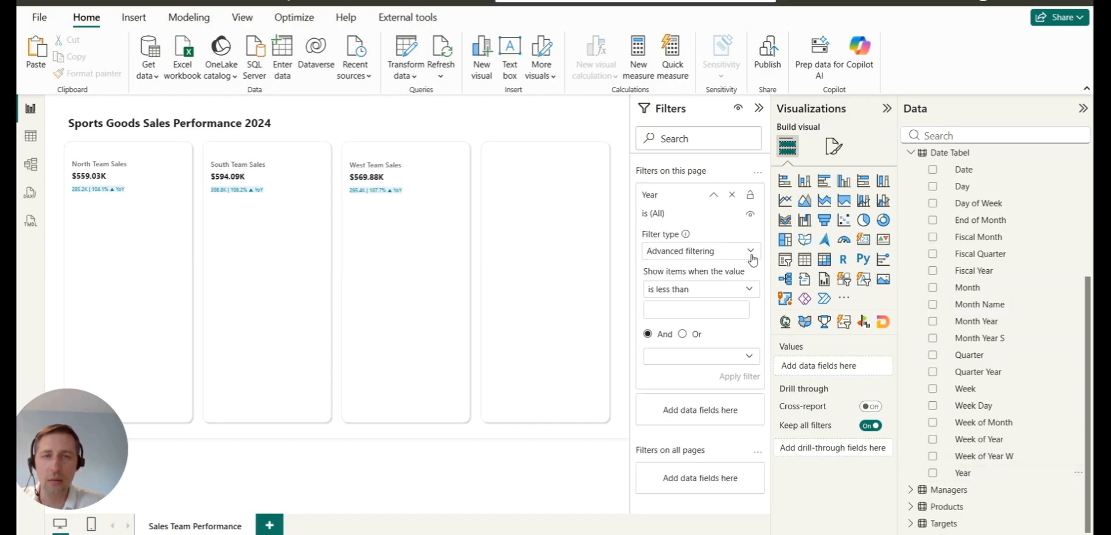
left_click(711, 257)
left_click(703, 287)
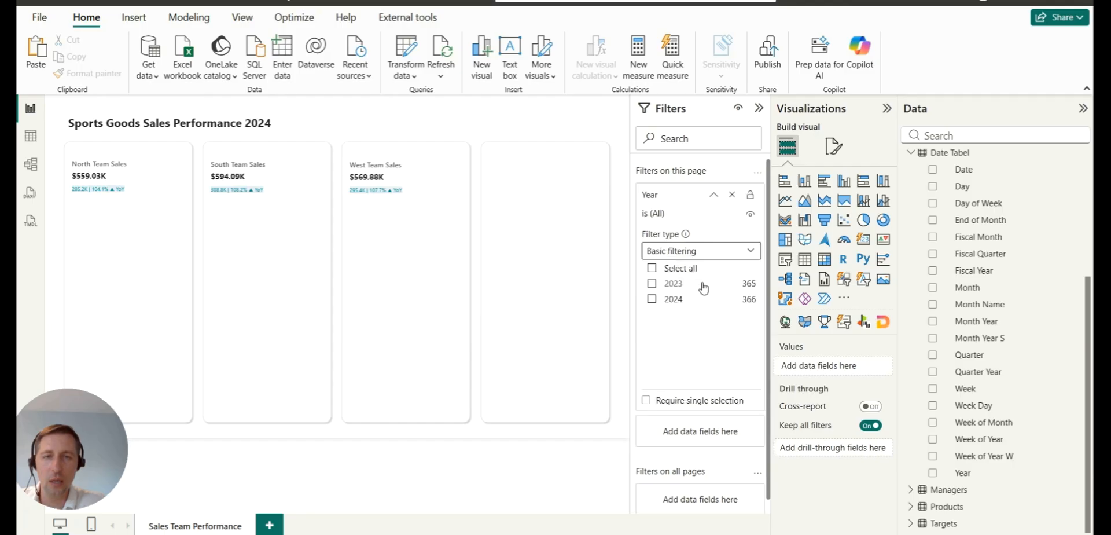
left_click(670, 306)
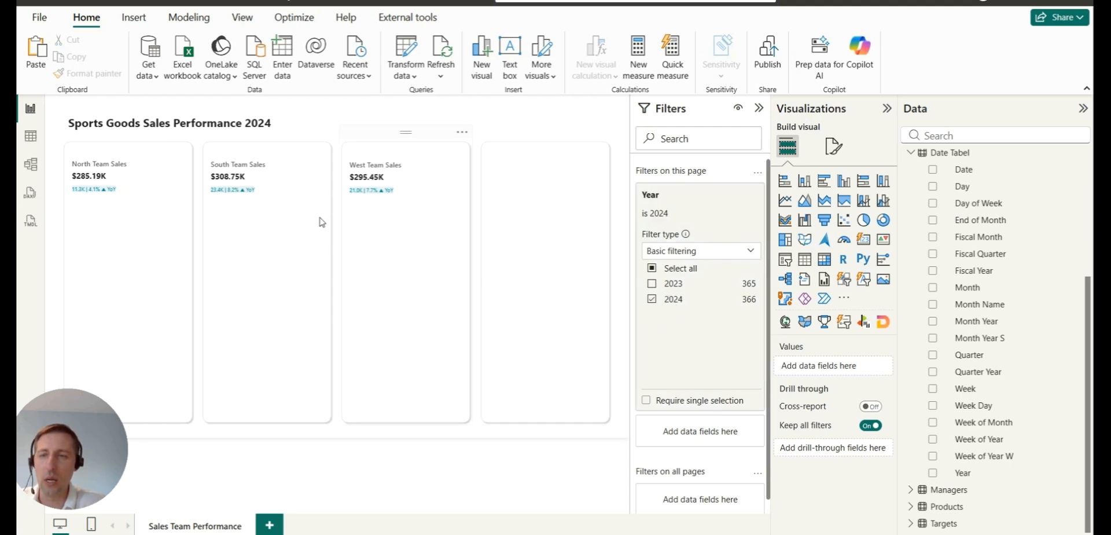
left_click(759, 109)
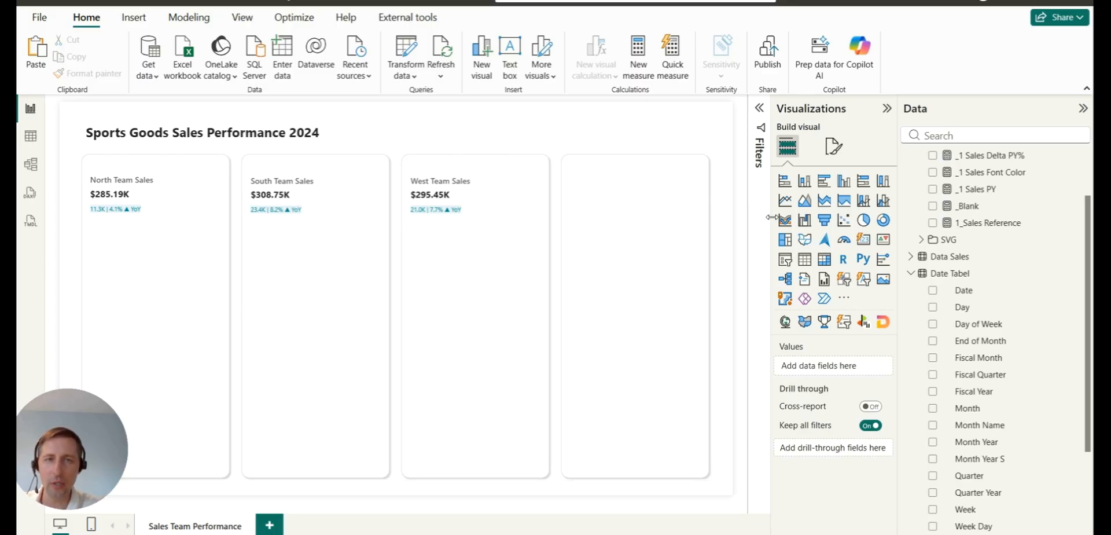
Add a line chart directly below the North Team Sales card, sized to fit the panel's width.
left_click(785, 200)
left_click_drag(139, 160, 129, 239)
left_click_drag(188, 275, 226, 288)
left_click_drag(152, 335, 158, 303)
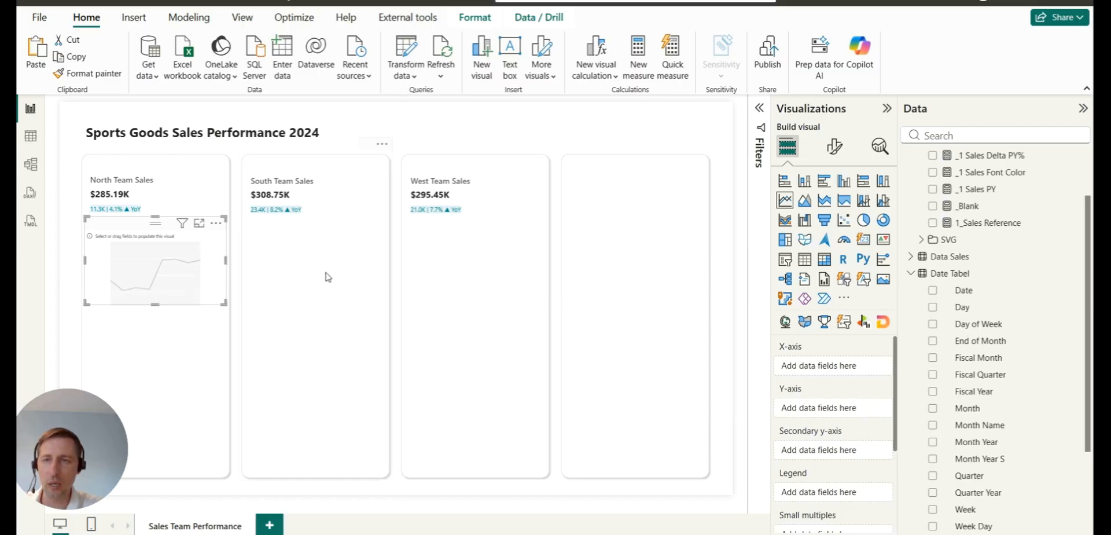
Plot the _1 Sales measure by Month Name in the North panel's line chart.
scroll(327, 277, "up", 2)
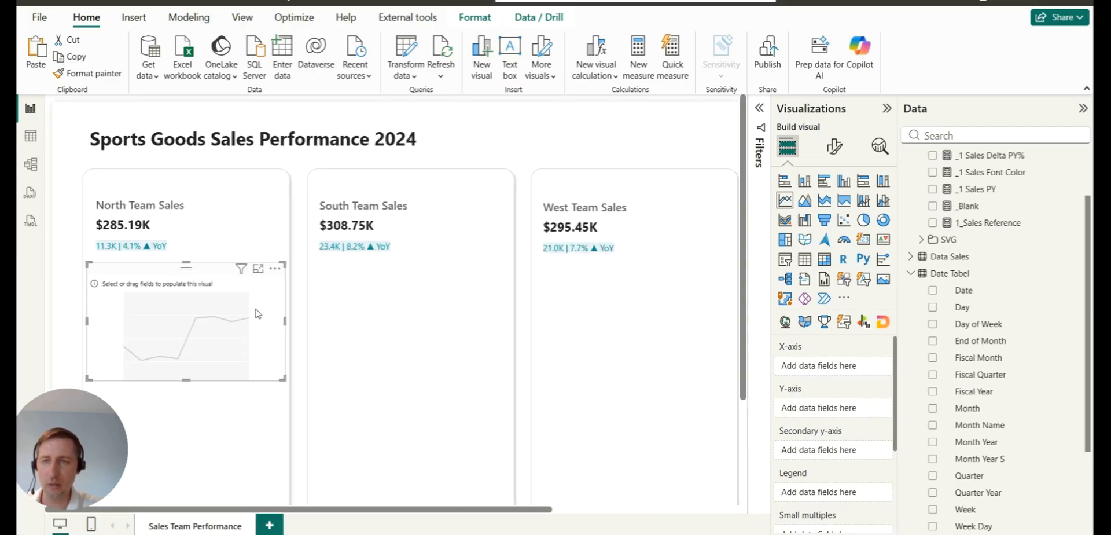
scroll(268, 316, "up", 1)
scroll(390, 484, "down", 3)
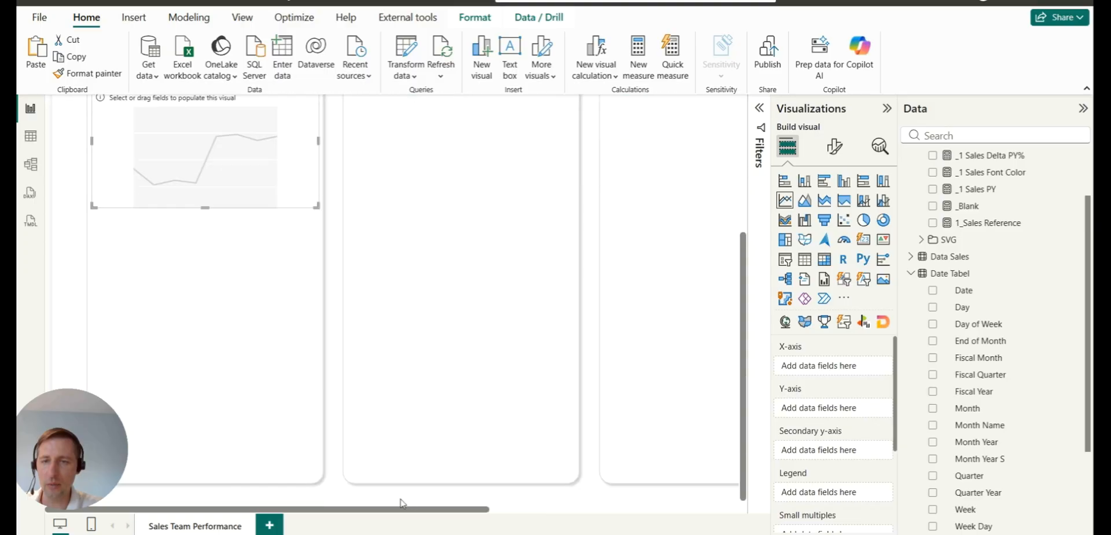
scroll(364, 450, "up", 3)
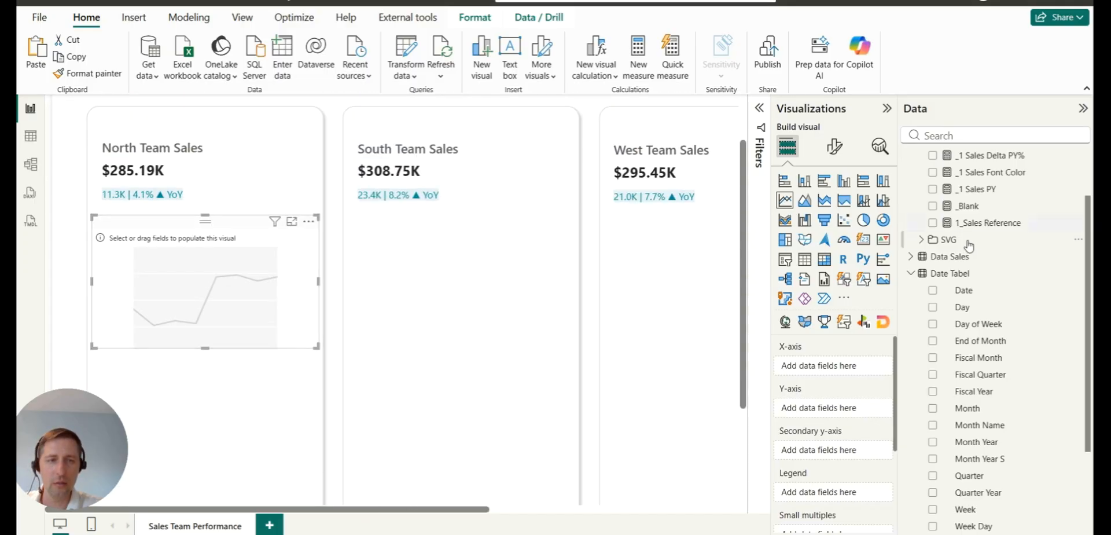
left_click(932, 425)
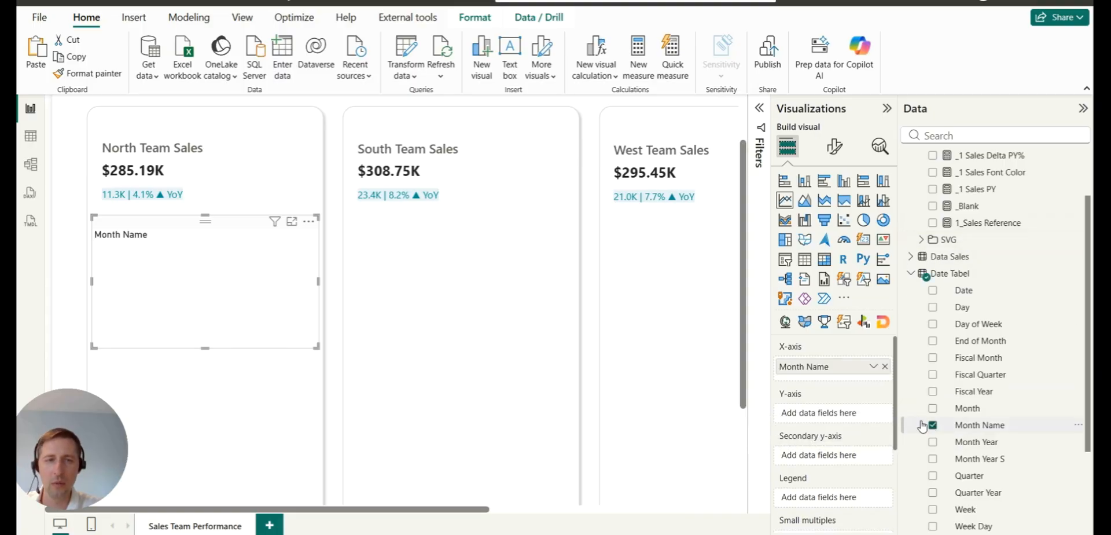
scroll(923, 425, "up", 2)
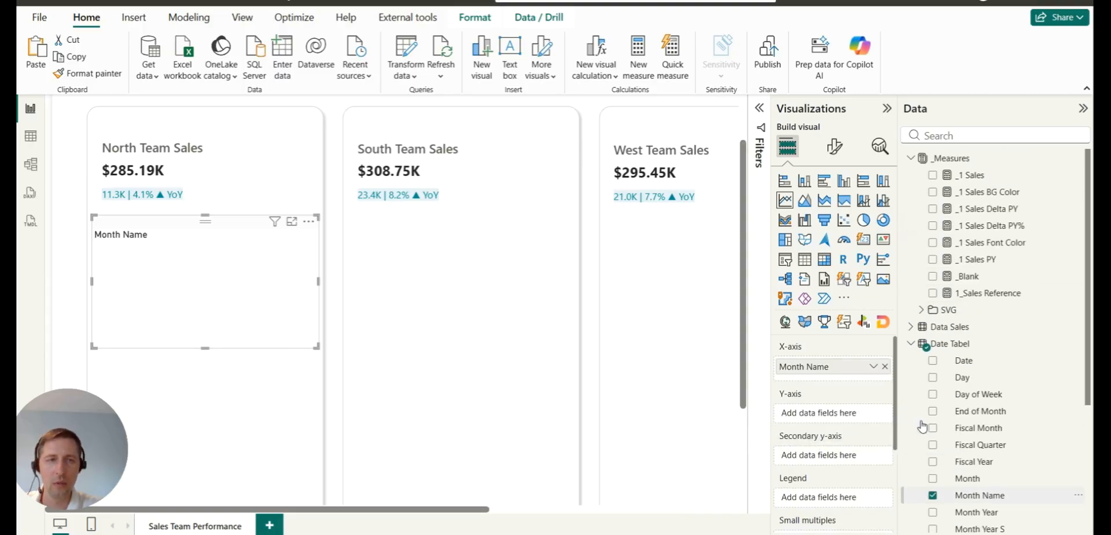
left_click(932, 176)
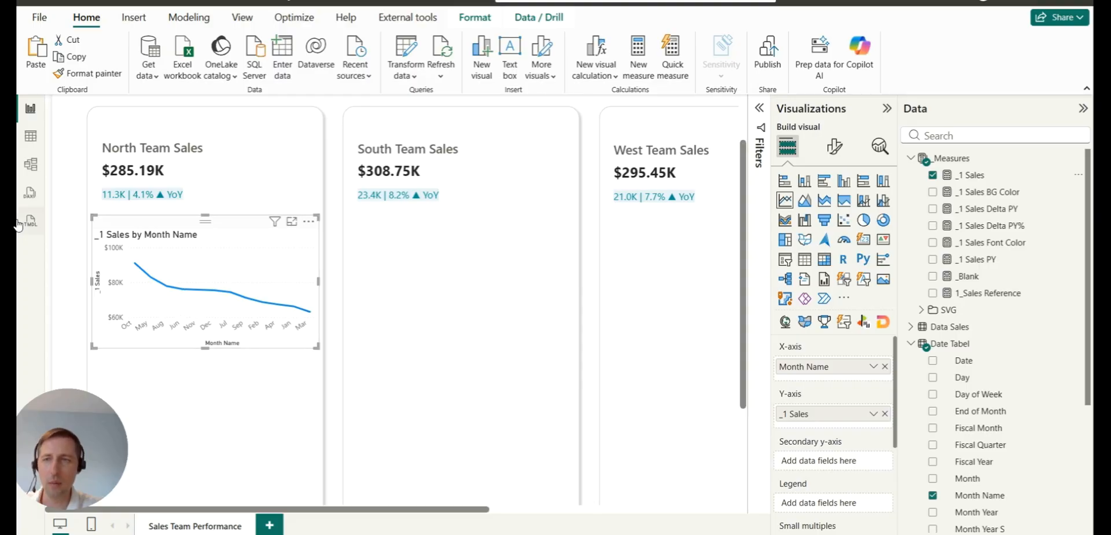
Sort the Month Name column by Month, and remove and re-add Month Name on the line chart's X-axis.
left_click(30, 136)
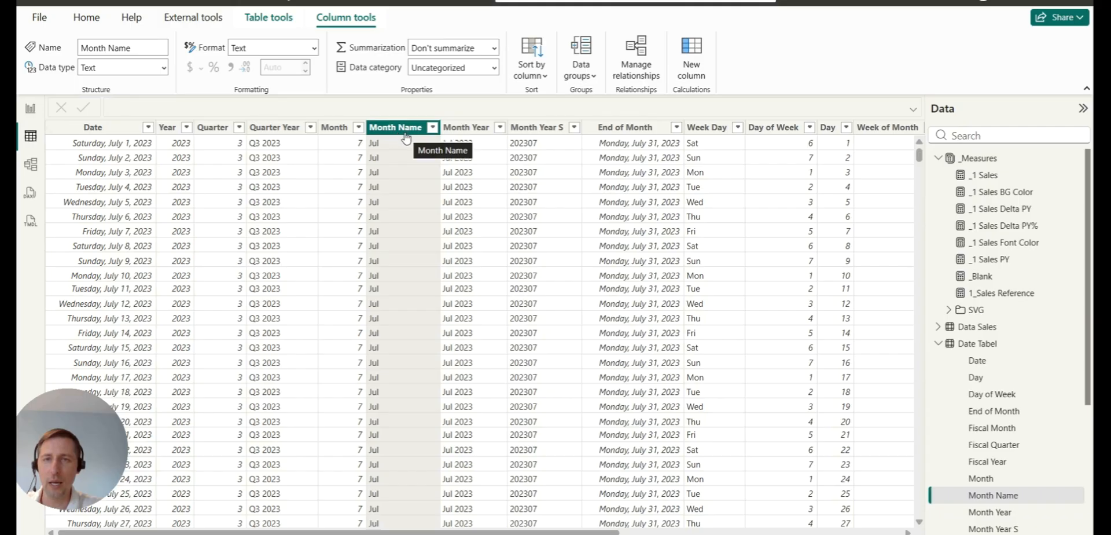
left_click(535, 77)
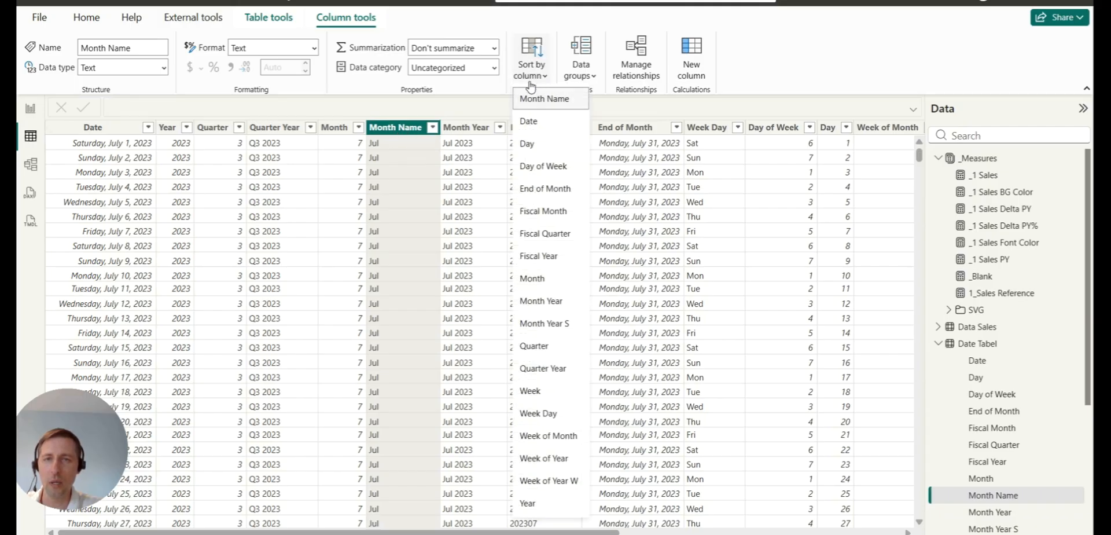
left_click(546, 283)
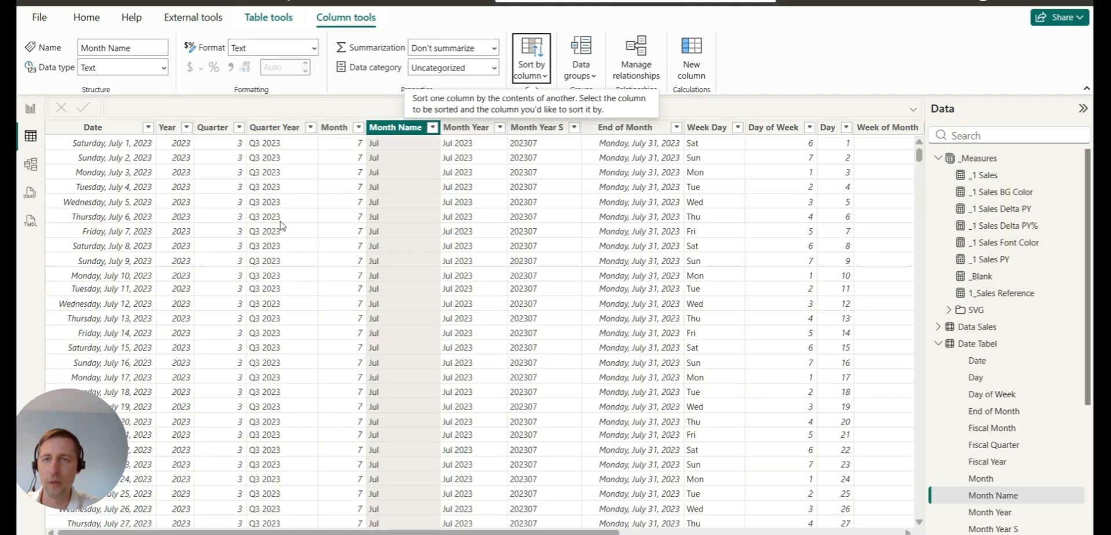
left_click(32, 108)
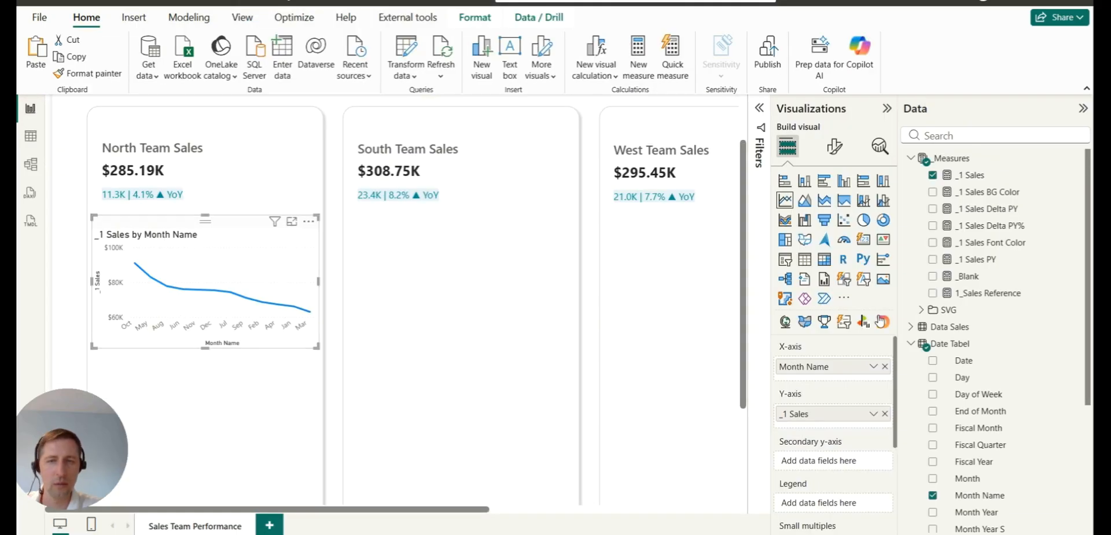
scroll(952, 301, "down", 4)
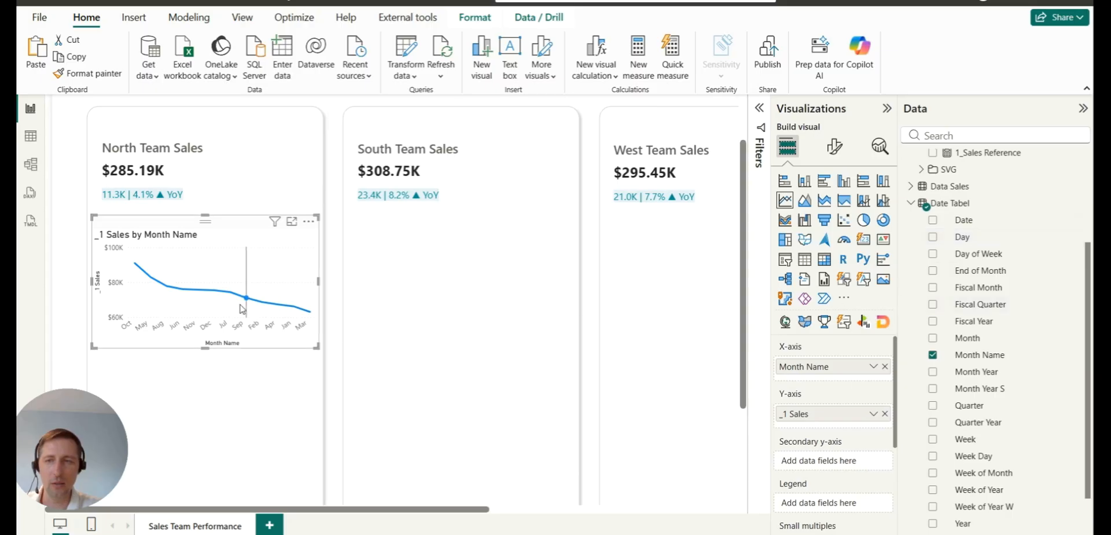
left_click(933, 358)
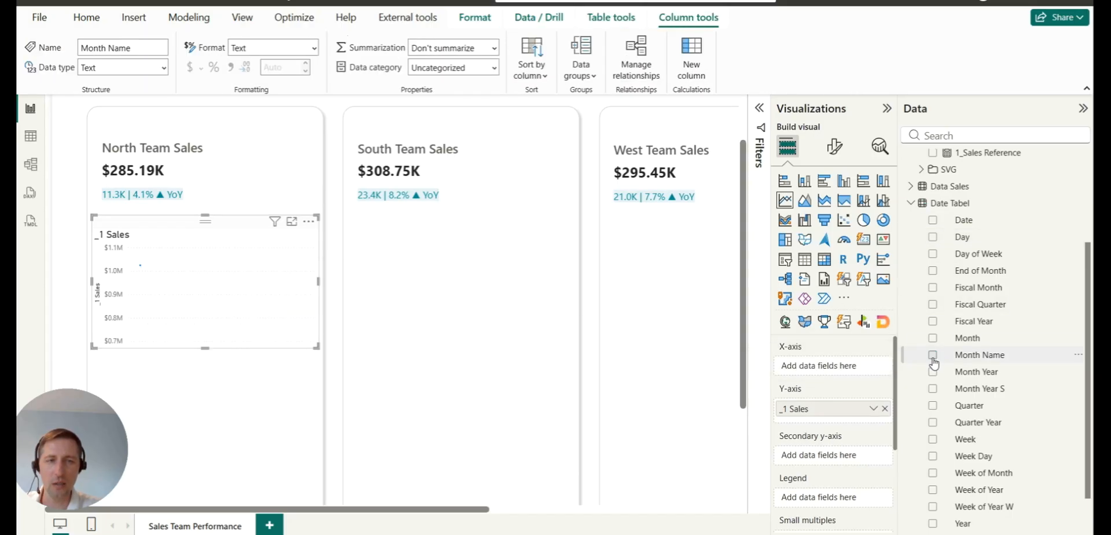
left_click(933, 360)
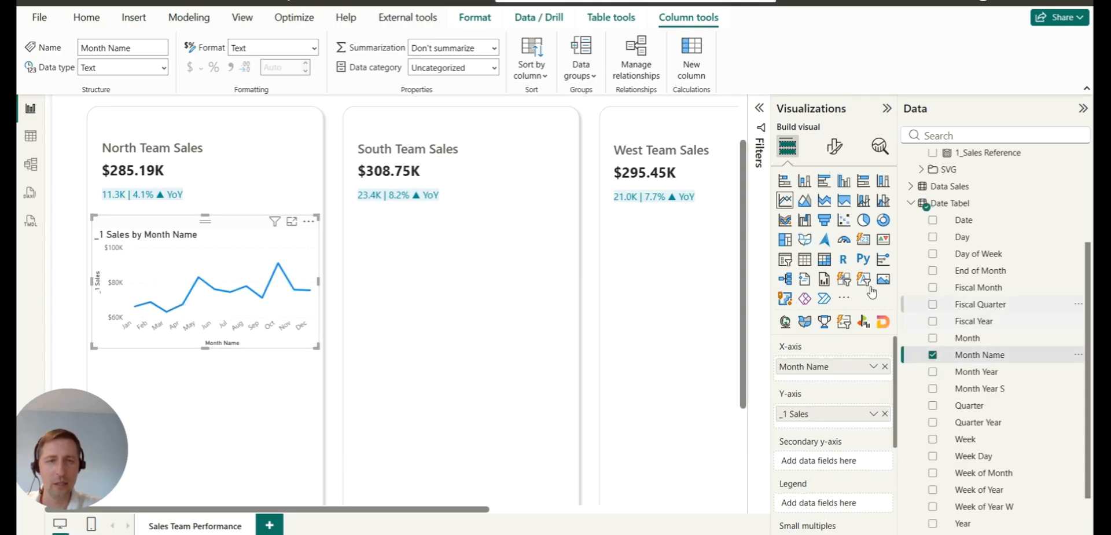
Rename the _1 Sales series in the line chart as Sales 2024.
double_click(813, 415)
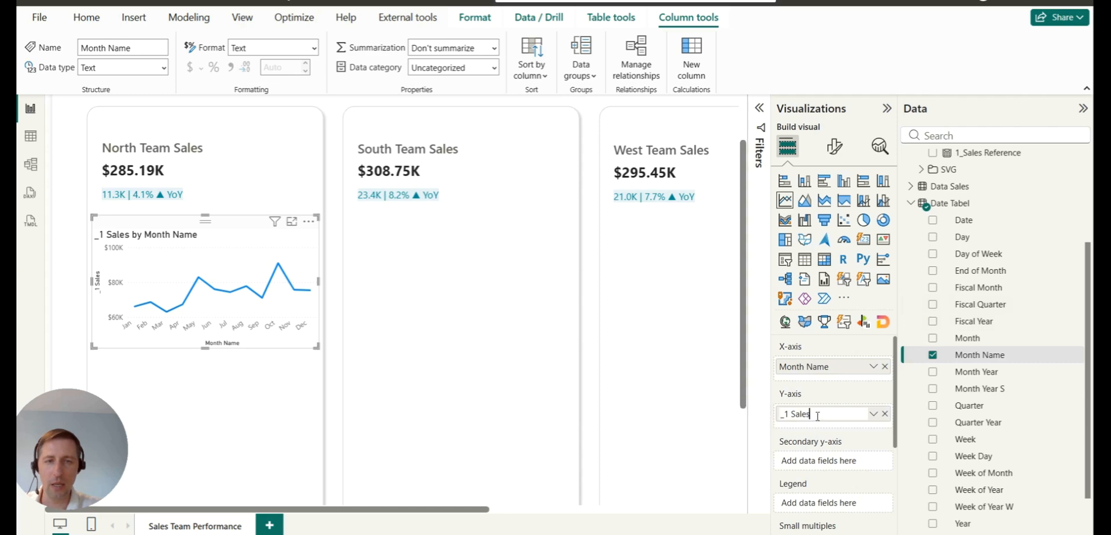
key("BackSpace")
key("BackSpace")
key("BackSpace")
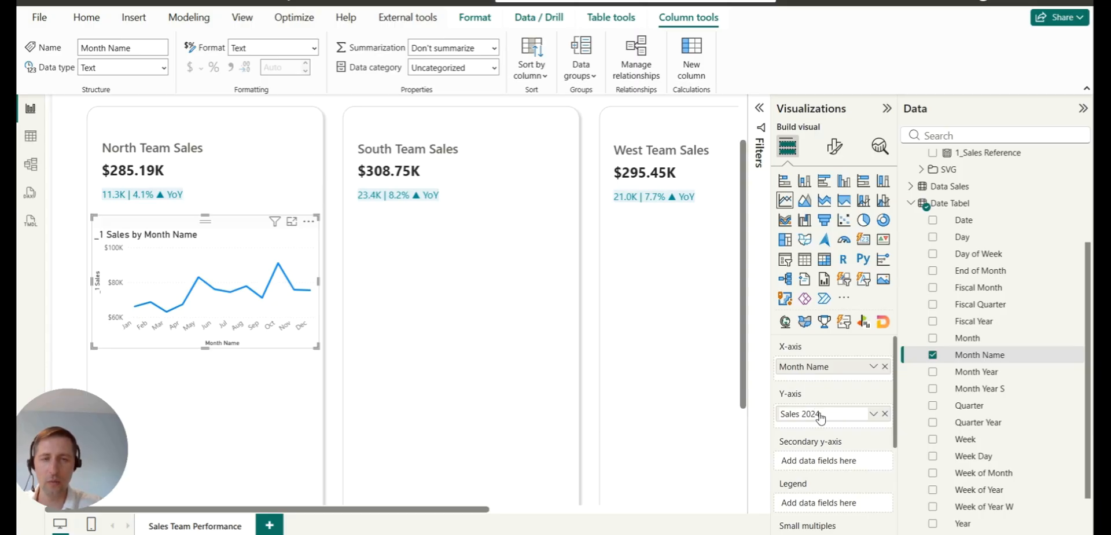
key("Return")
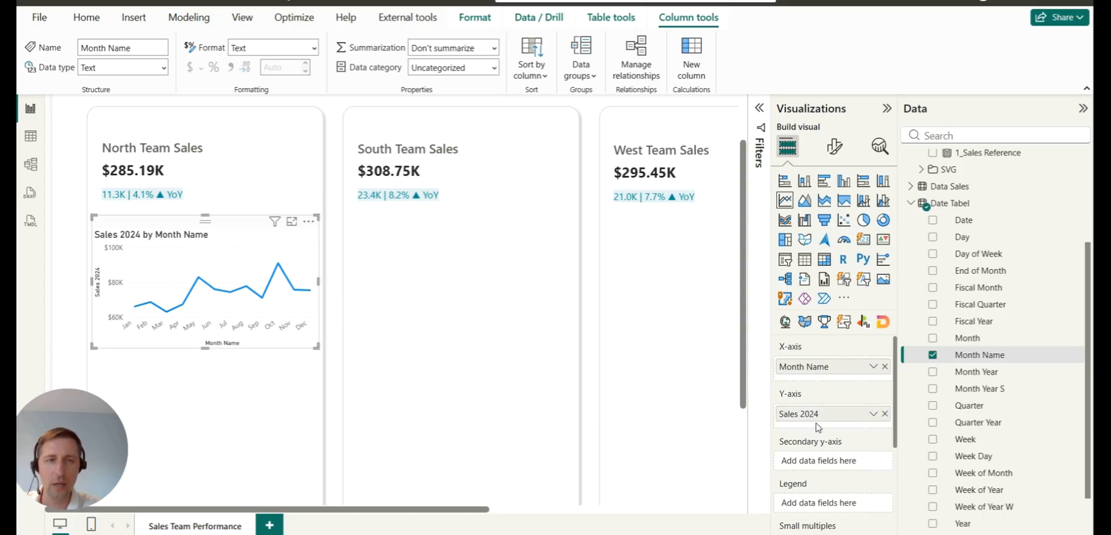
Add the _1 Sales PY measure to the line chart's Y-axis and rename that series as Sales 2023.
left_click(912, 205)
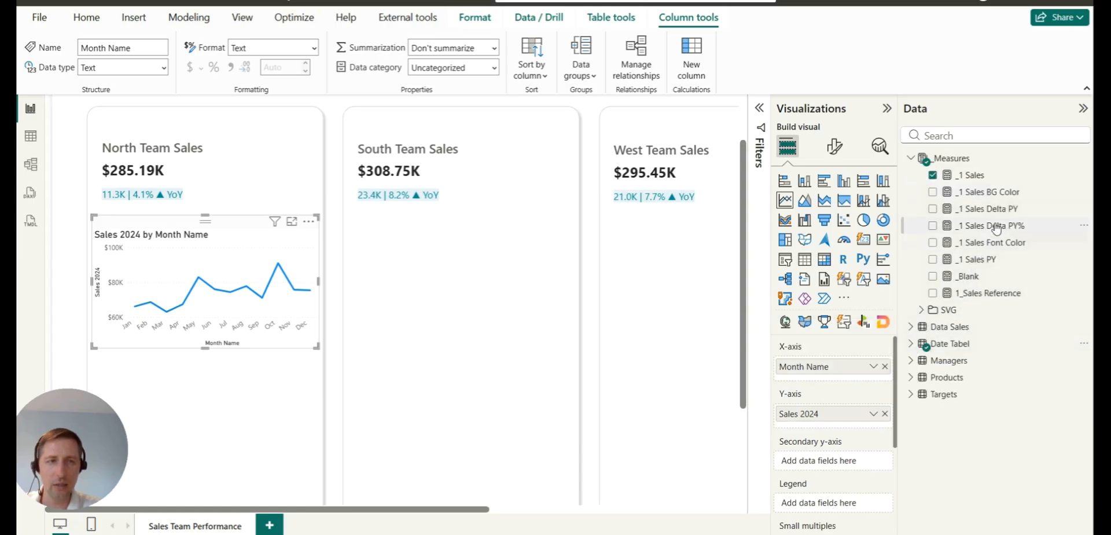
left_click_drag(987, 258, 843, 423)
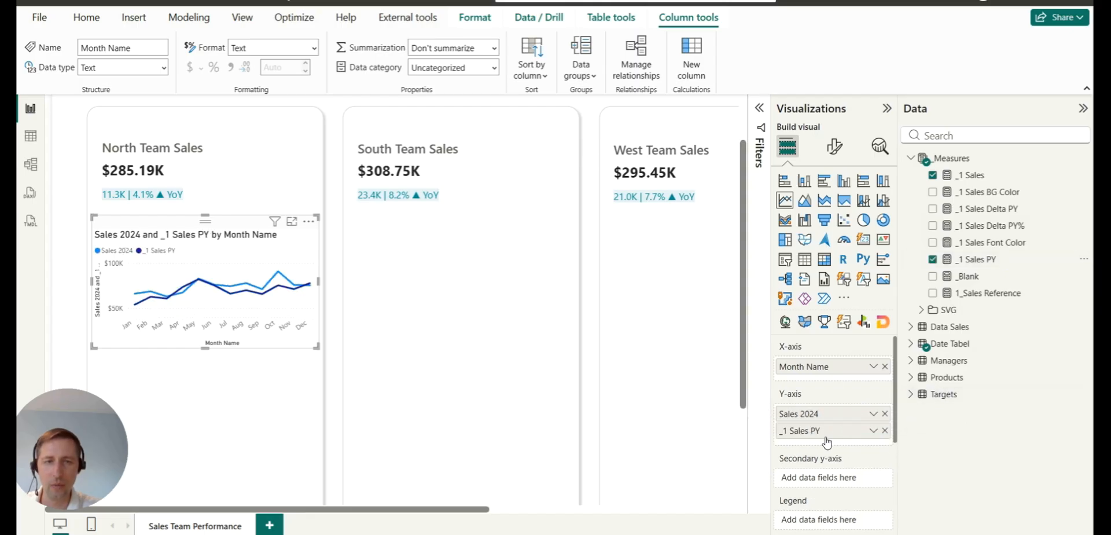
double_click(827, 431)
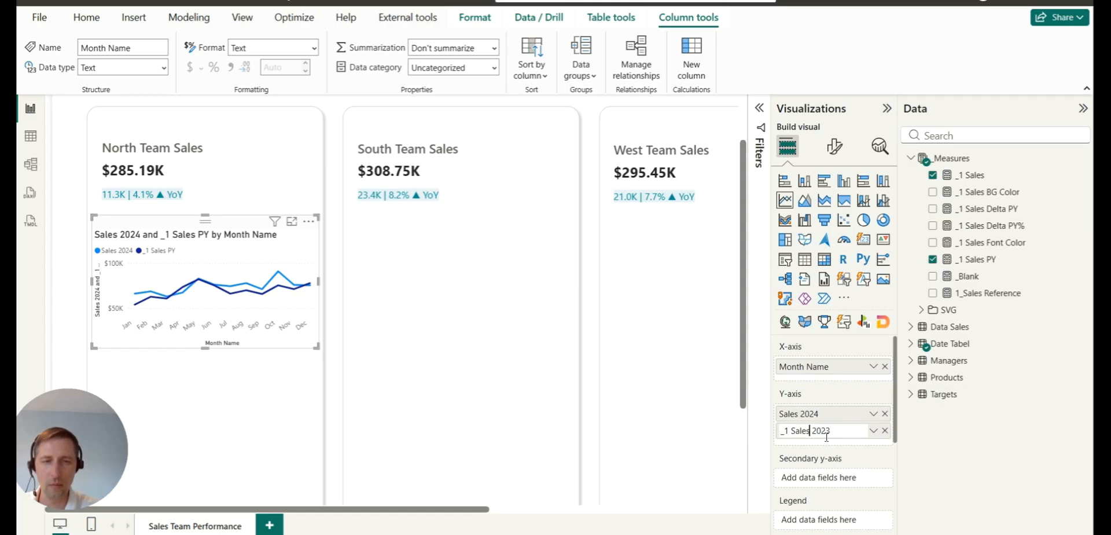
key("BackSpace")
key("BackSpace")
key("BackSpace")
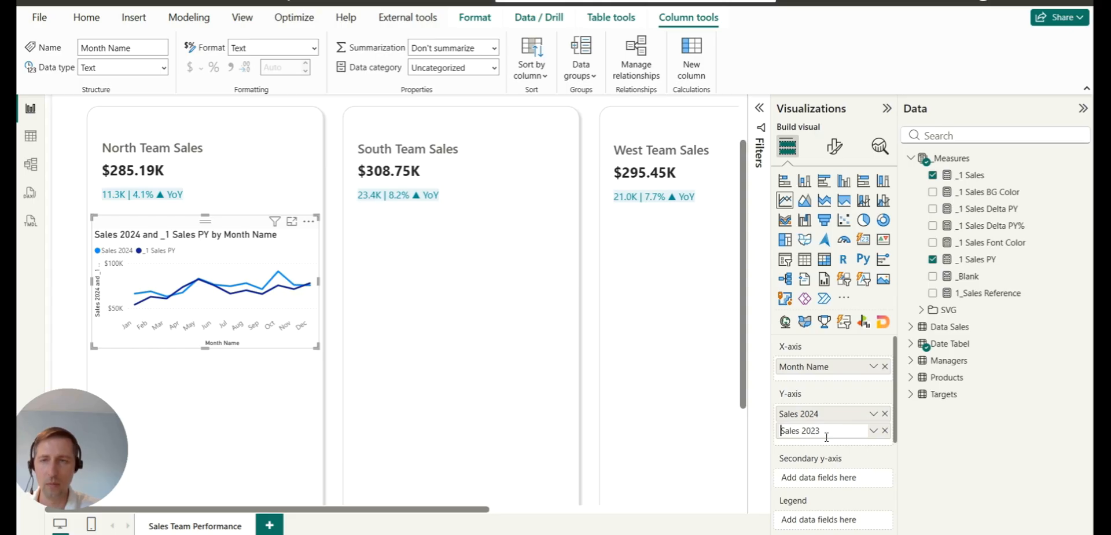
key("Return")
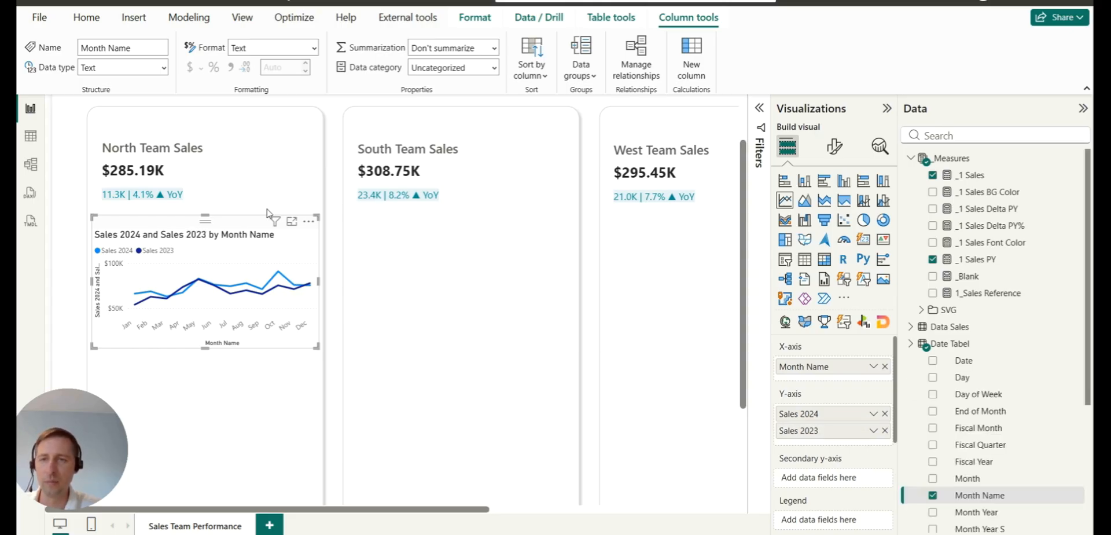
Turn off the line chart's title and header icons, and return to its visual-specific formatting options.
left_click(843, 150)
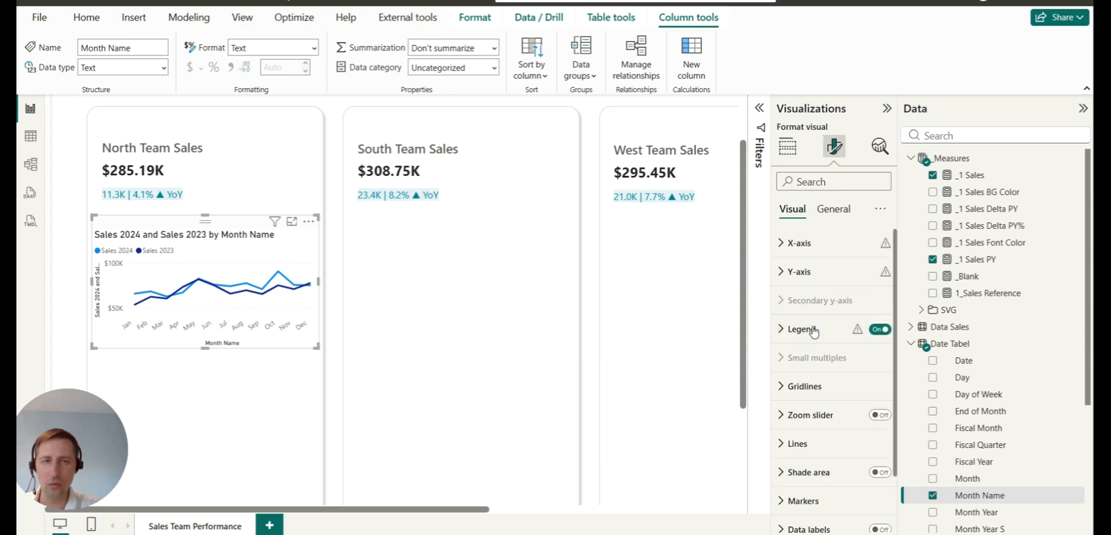
left_click(834, 210)
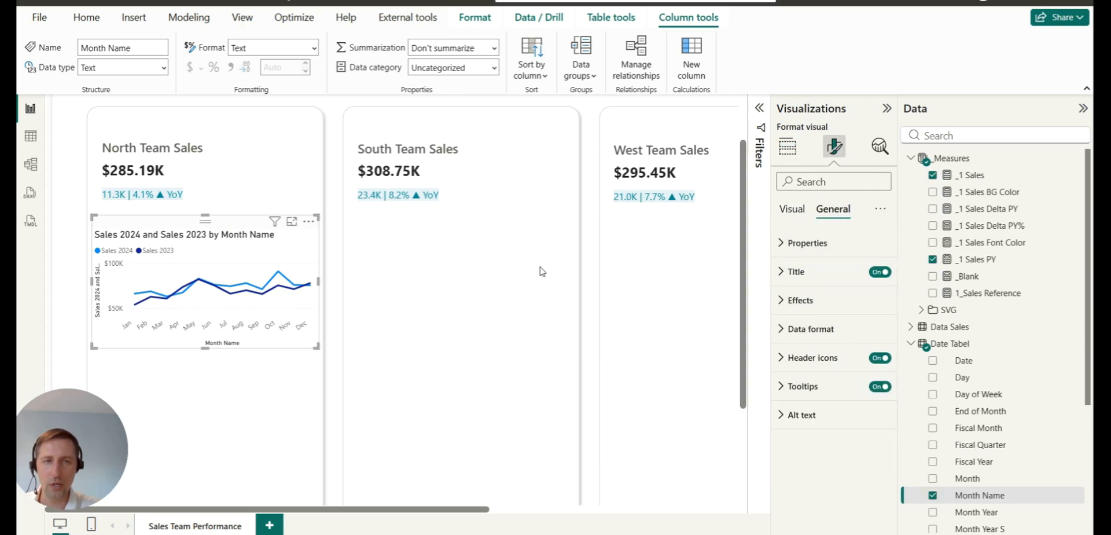
left_click(880, 272)
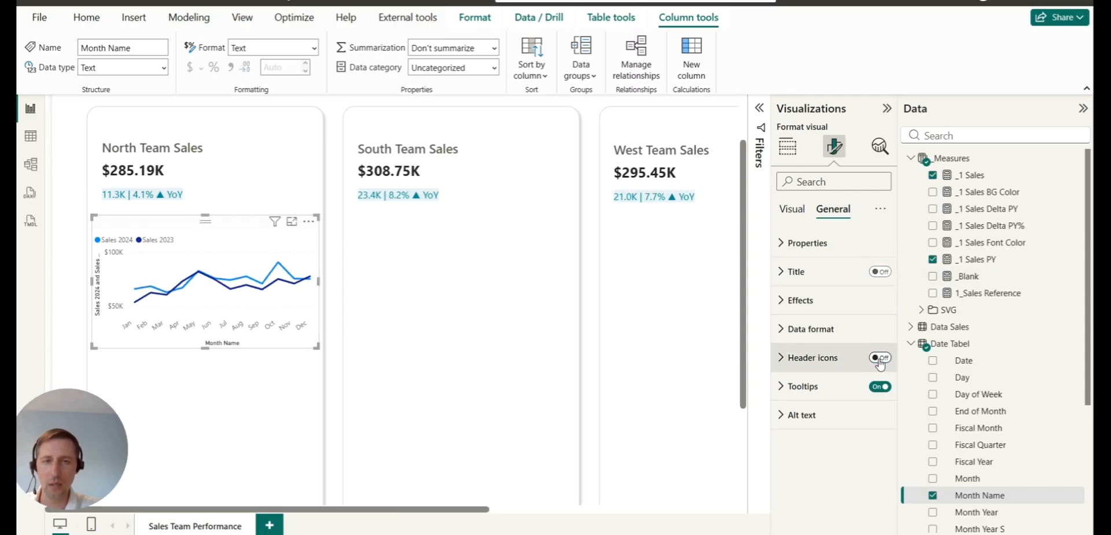
left_click(790, 215)
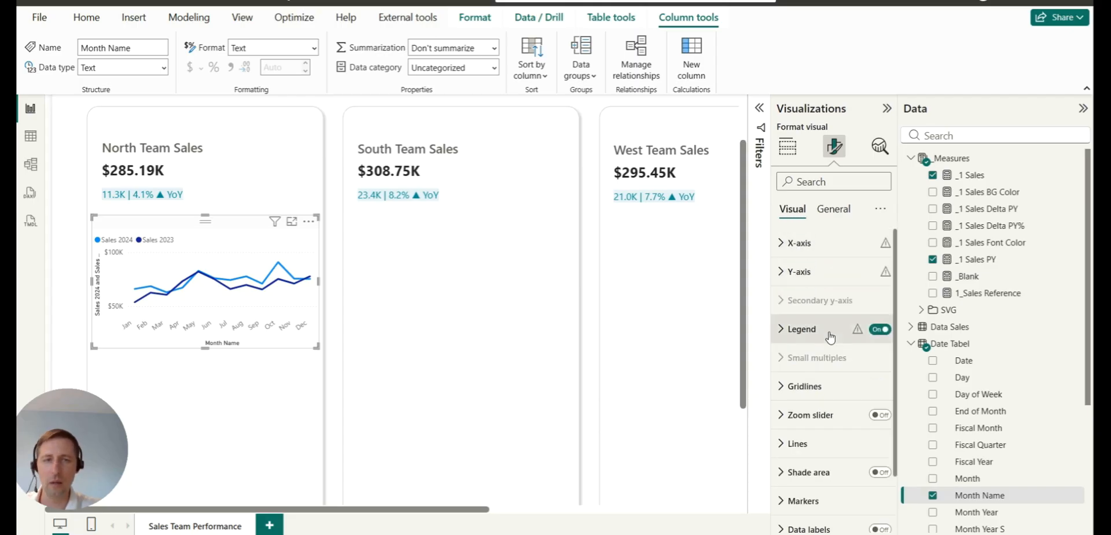
Turn off the line chart's X-axis title while keeping the month labels on.
left_click(803, 255)
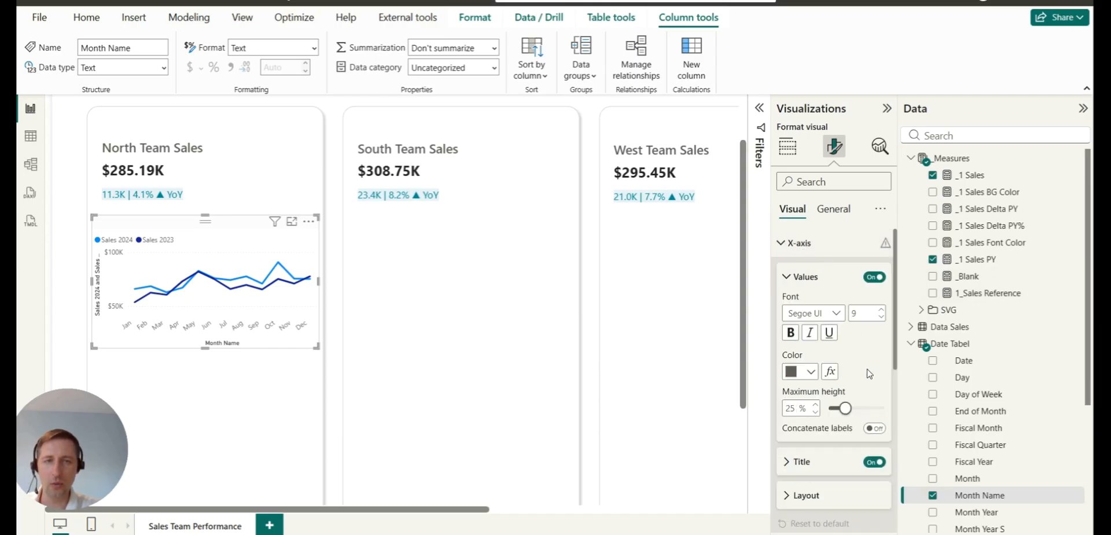
left_click(875, 462)
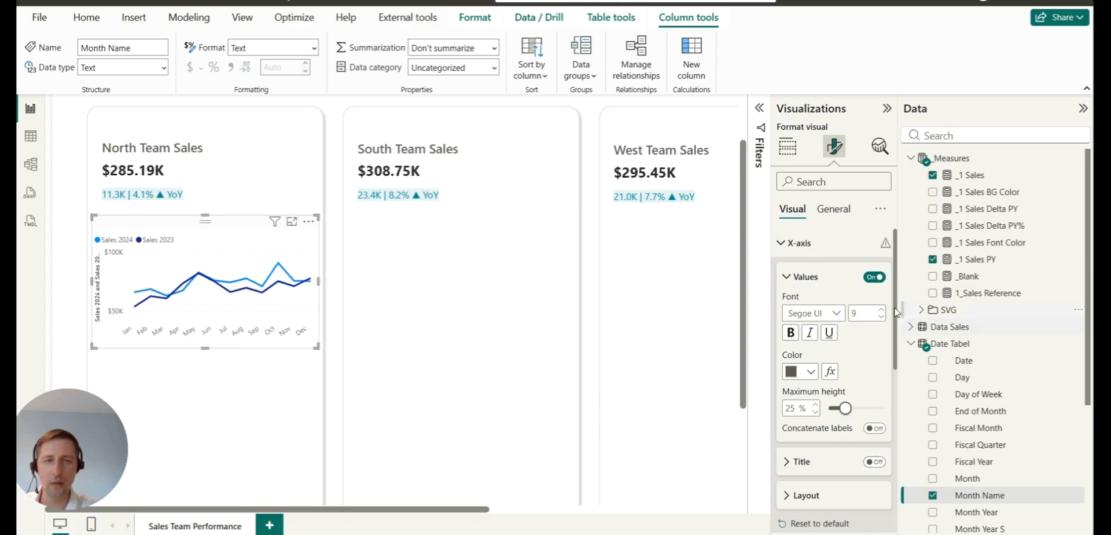
left_click(875, 277)
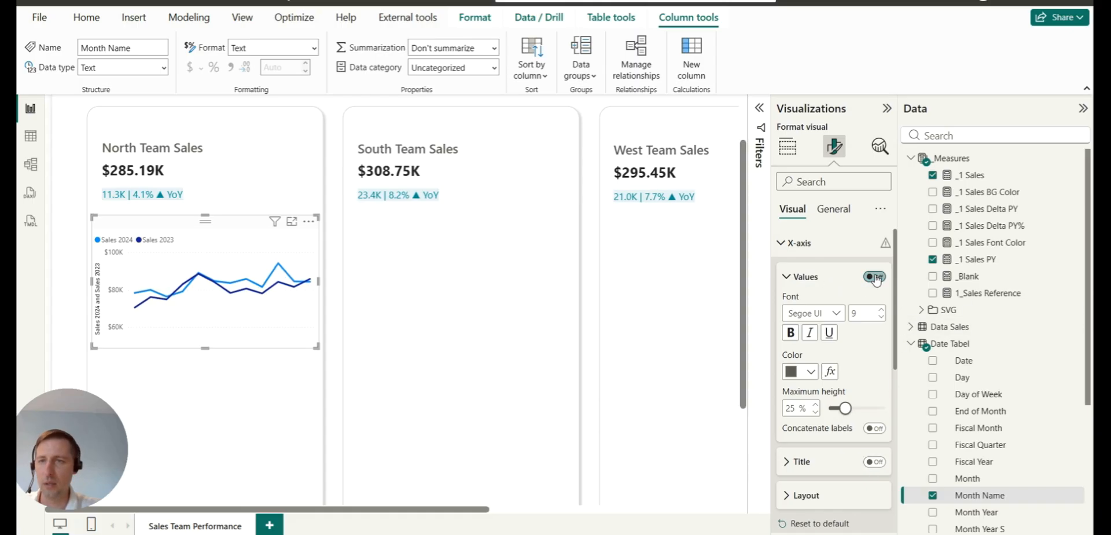
left_click(875, 277)
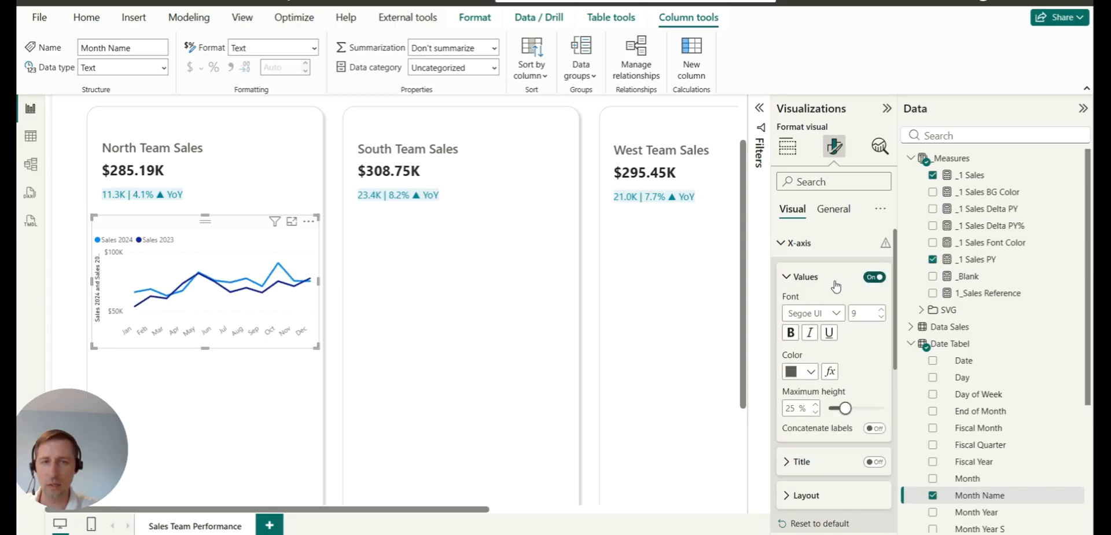
left_click(805, 280)
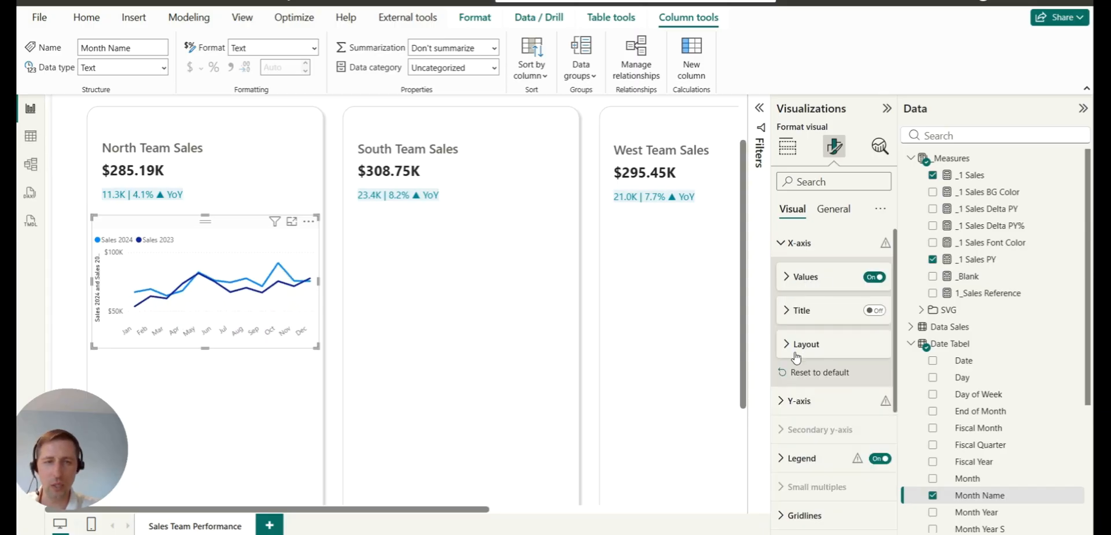
left_click(790, 243)
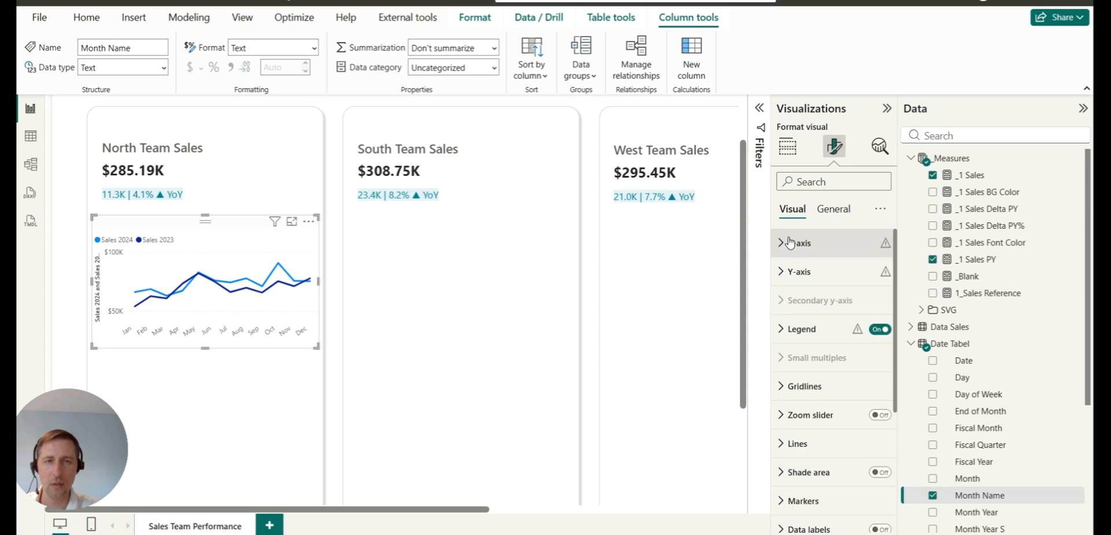
Turn off the line chart's Y-axis title.
left_click(789, 273)
scroll(809, 323, "down", 3)
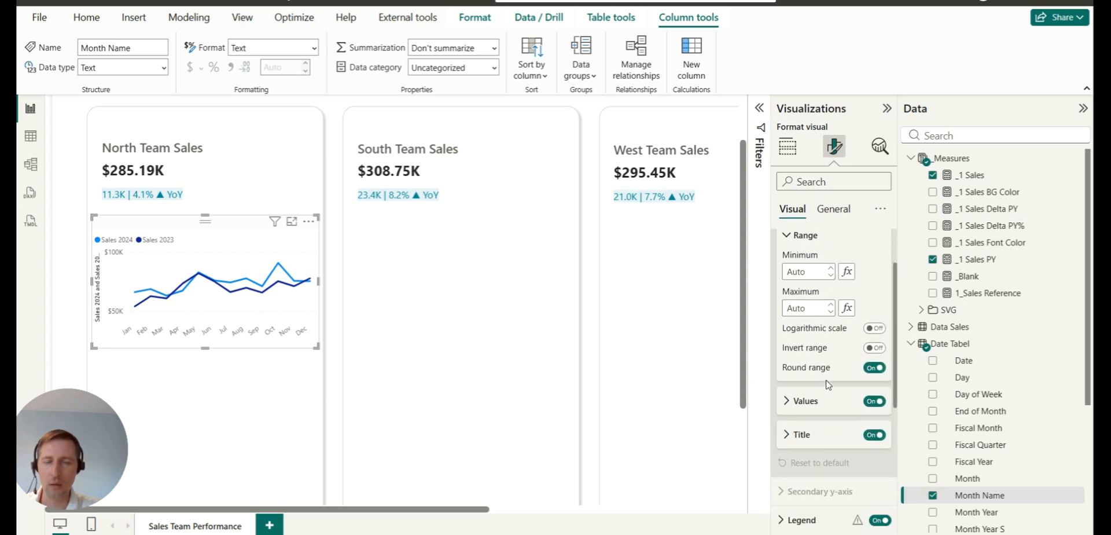
left_click(874, 436)
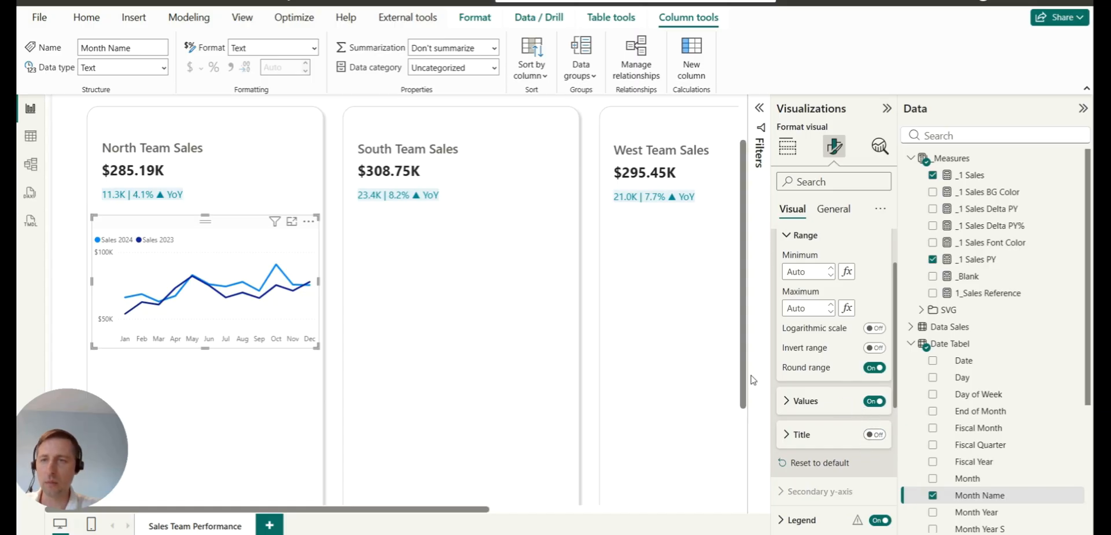
scroll(810, 393, "up", 1)
scroll(811, 393, "up", 2)
left_click(801, 272)
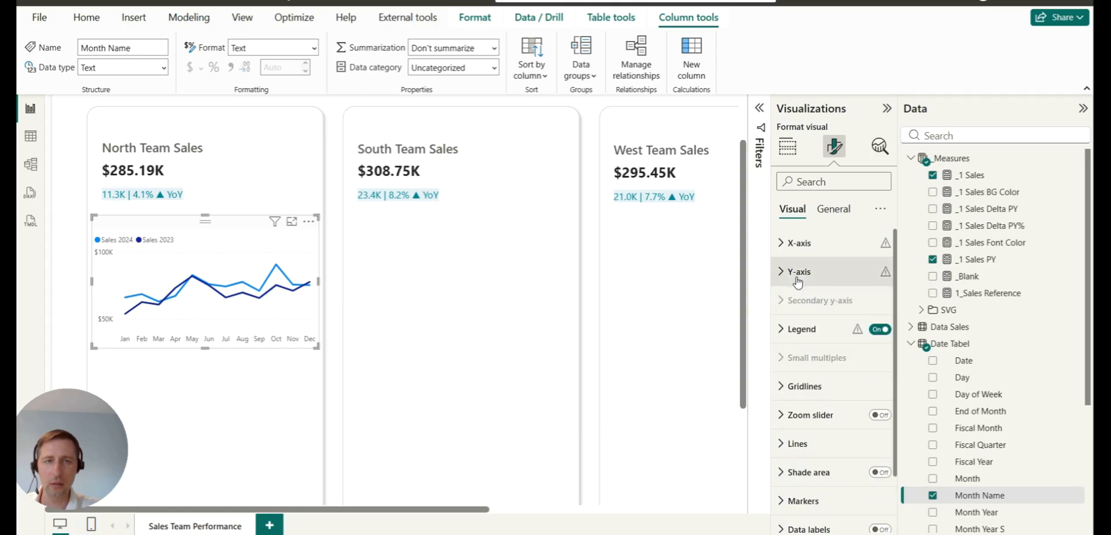
Set the Sales 2024 line's color to the lightest tint of the dark blue theme color.
left_click(805, 444)
scroll(805, 440, "down", 3)
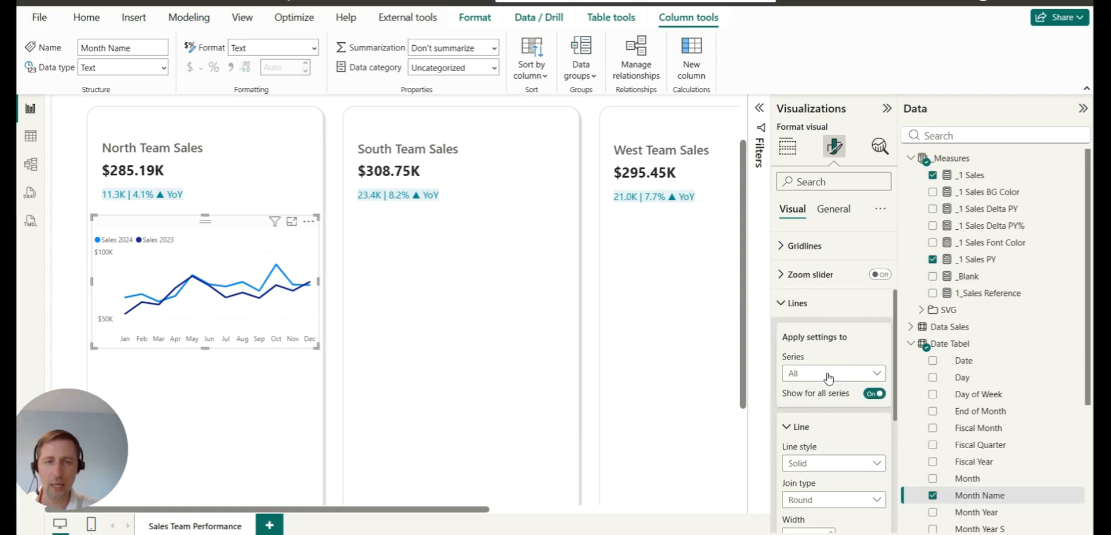
left_click(826, 373)
left_click(817, 407)
scroll(826, 383, "down", 2)
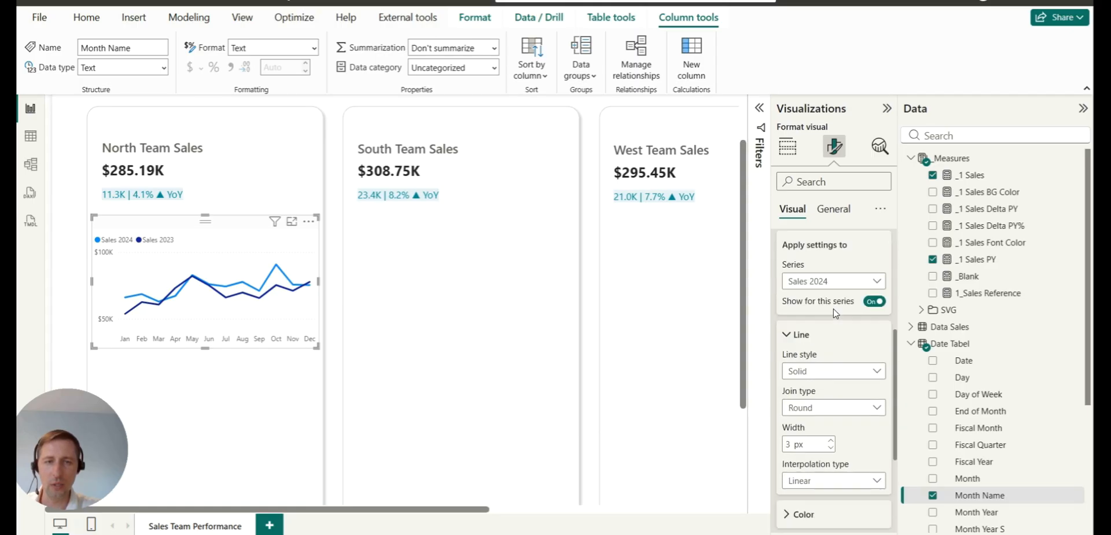
scroll(825, 380, "down", 2)
left_click(803, 347)
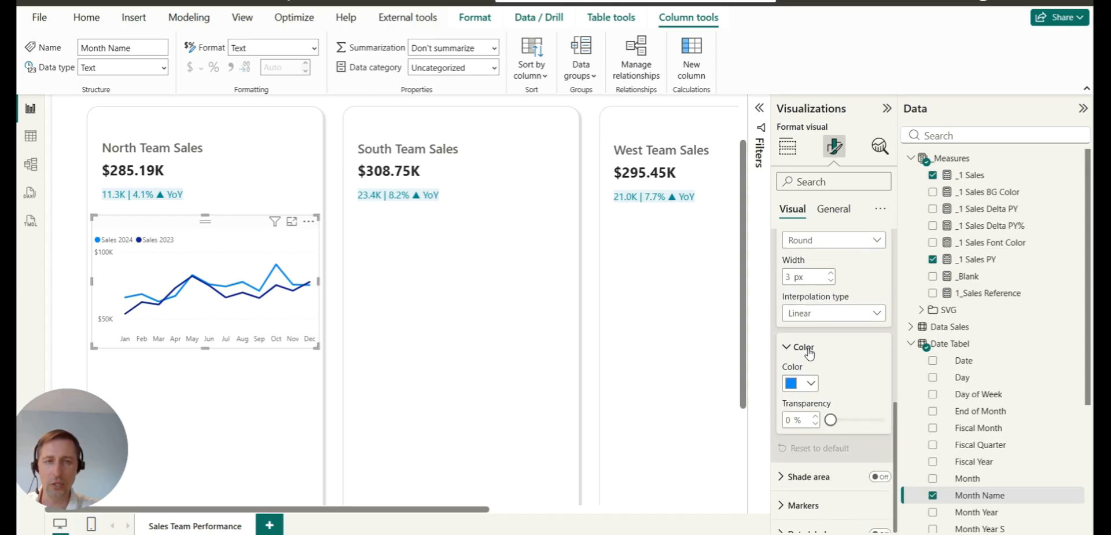
left_click(808, 384)
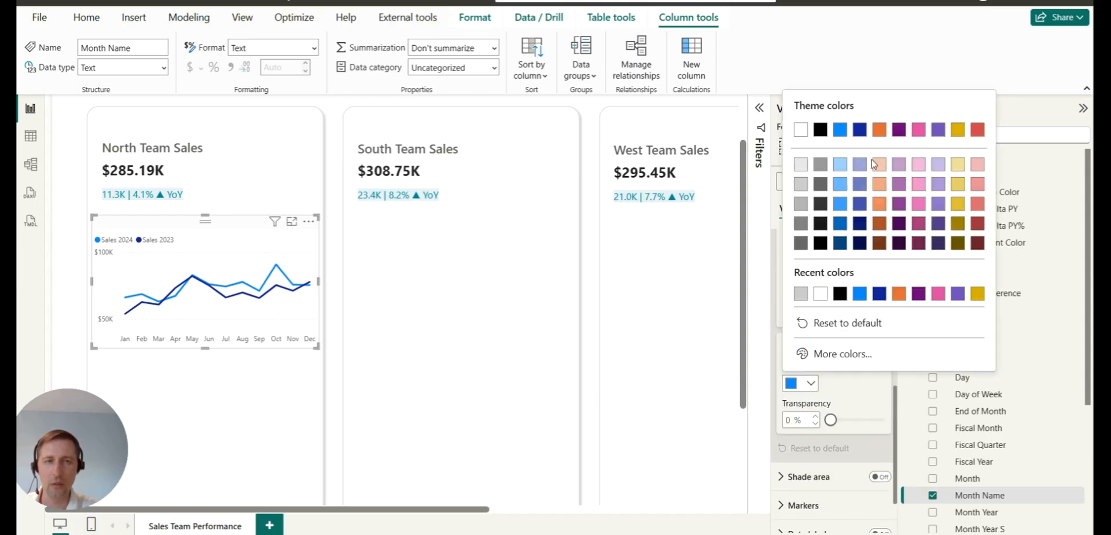
left_click(861, 165)
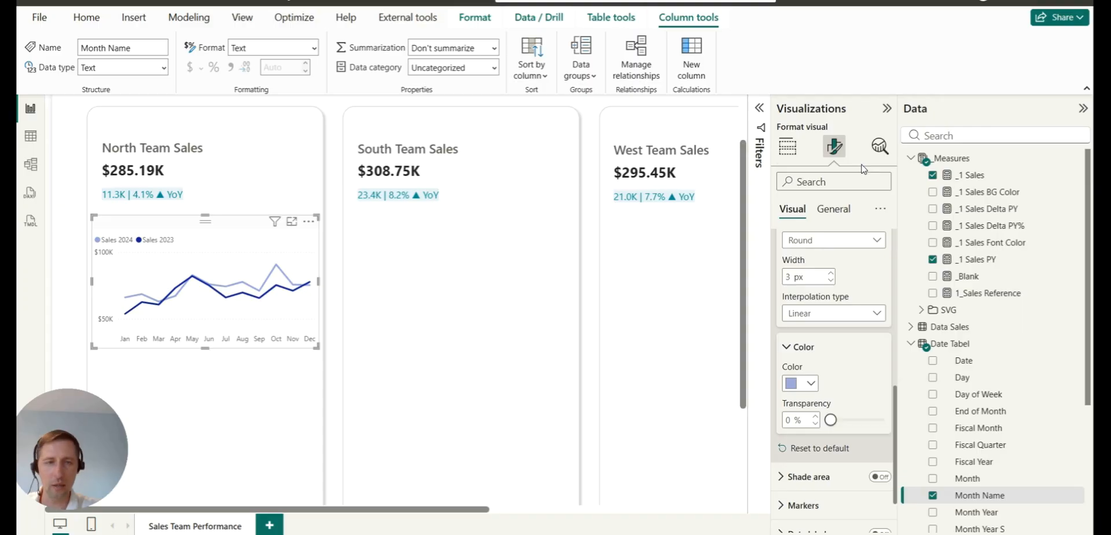
scroll(846, 288, "down", 1)
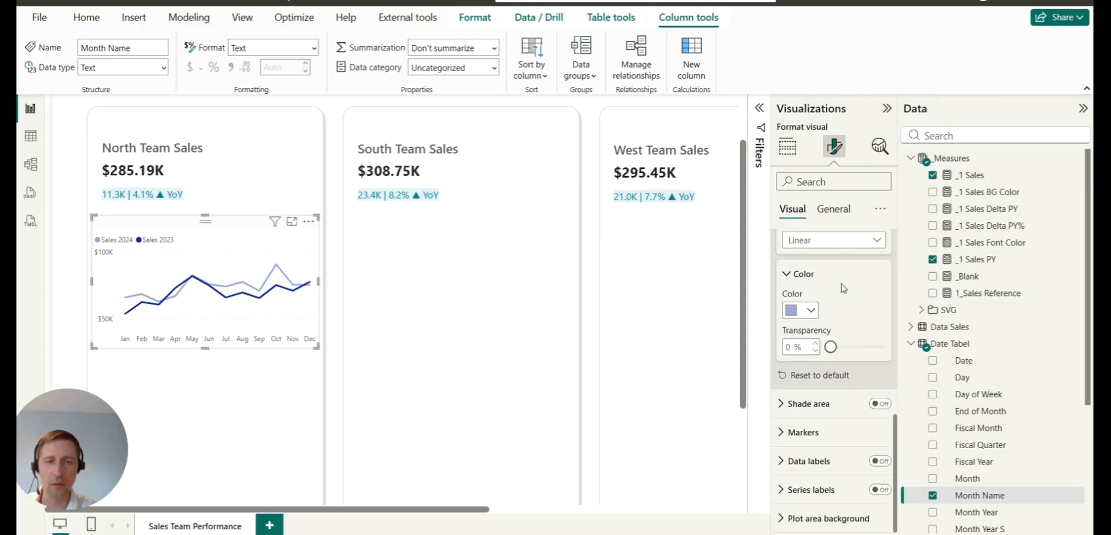
Set the Sales 2023 line's width to 2 px and its color to gray.
scroll(844, 287, "up", 2)
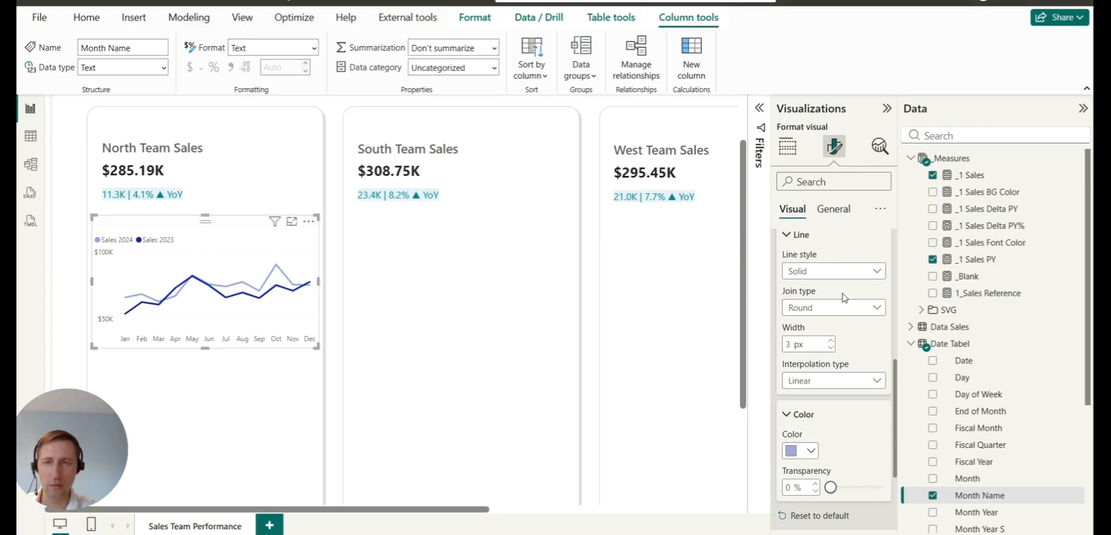
scroll(842, 339, "up", 2)
left_click(825, 324)
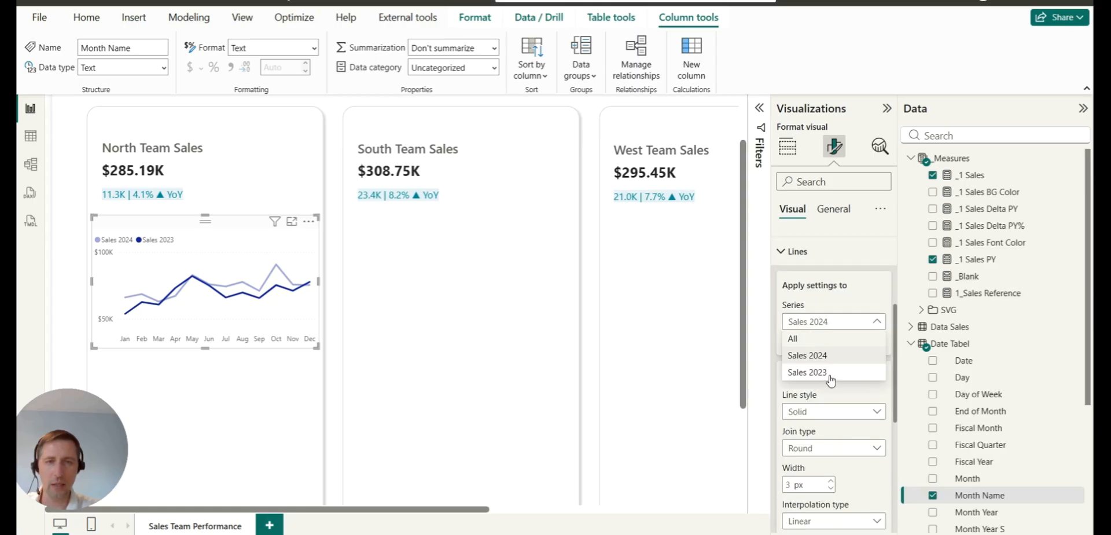
left_click(832, 374)
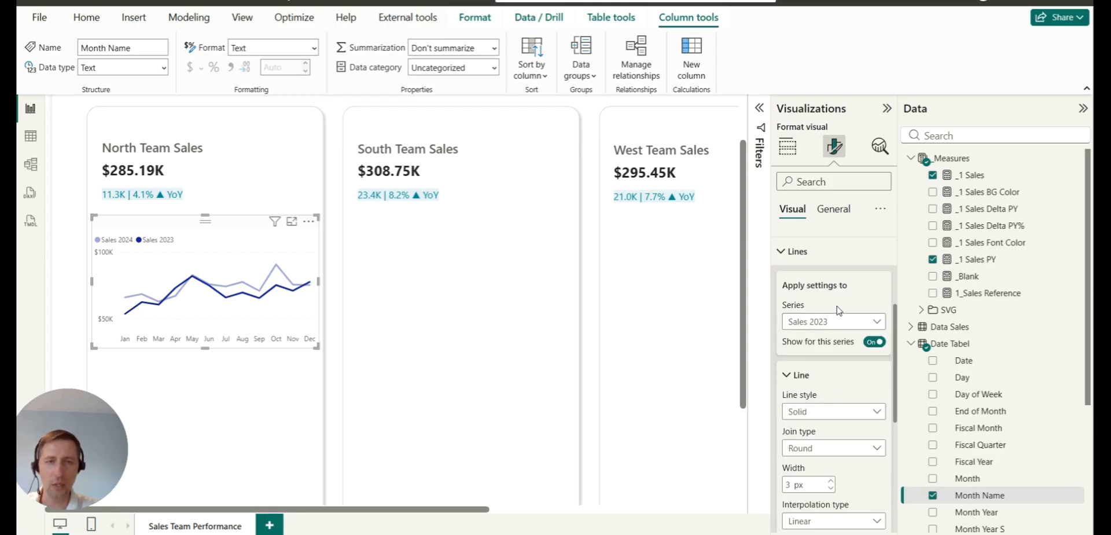
scroll(842, 306, "down", 5)
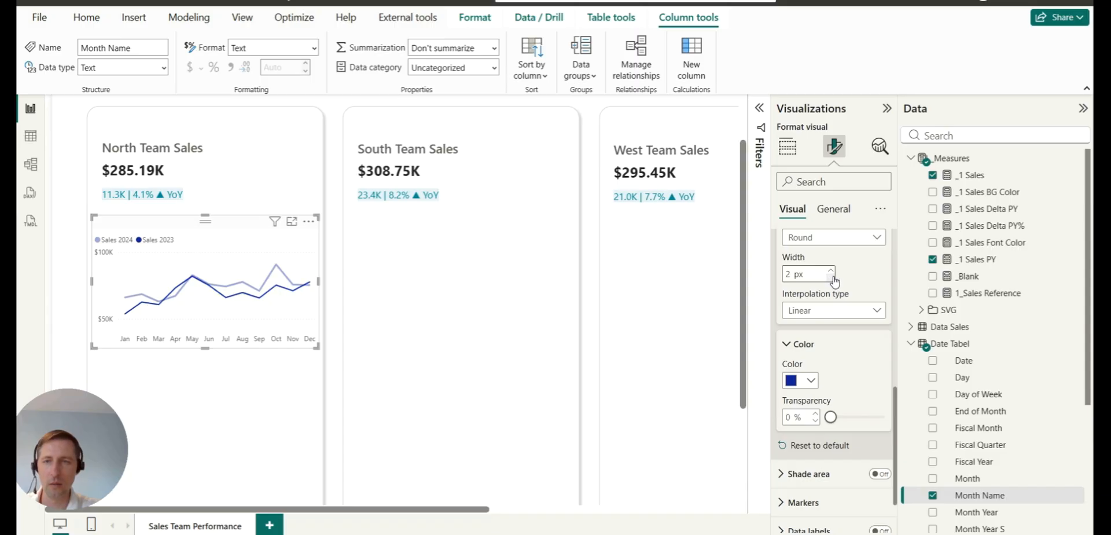
left_click(811, 380)
left_click(802, 225)
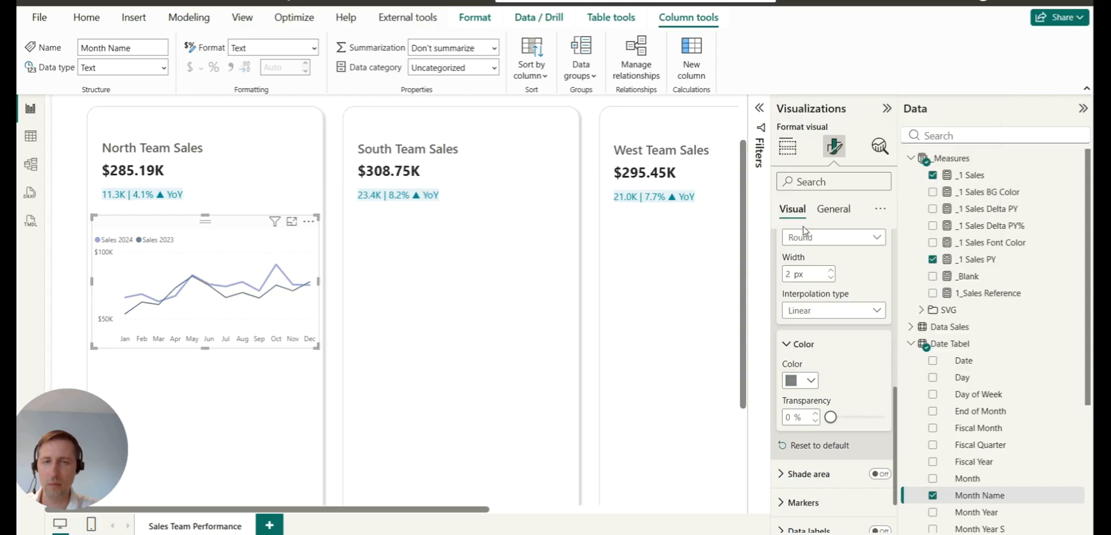
Raise the Sales 2023 line's transparency to about 80%.
left_click(834, 418)
left_click_drag(845, 423, 867, 423)
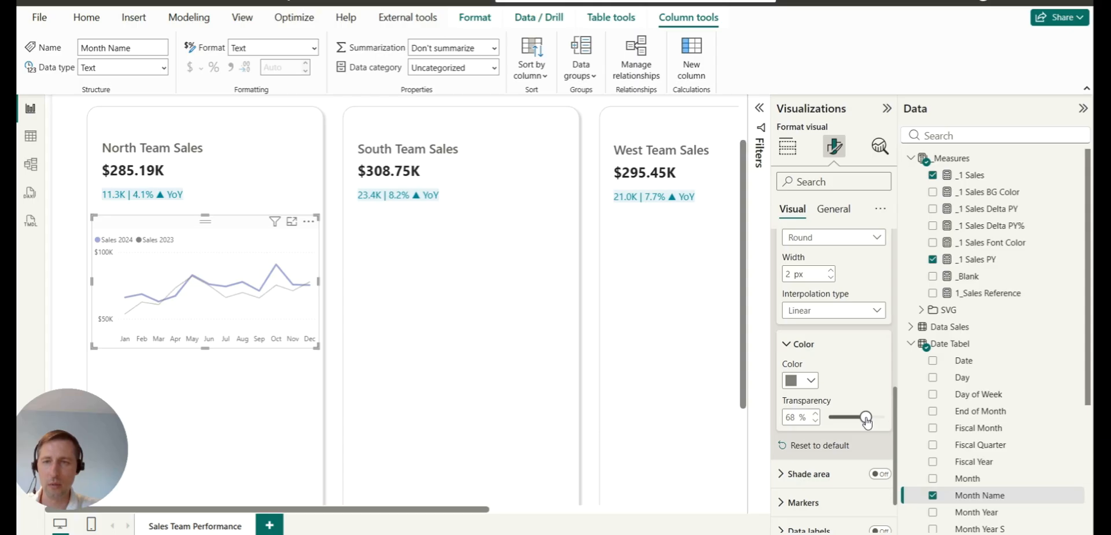
left_click_drag(867, 422, 873, 425)
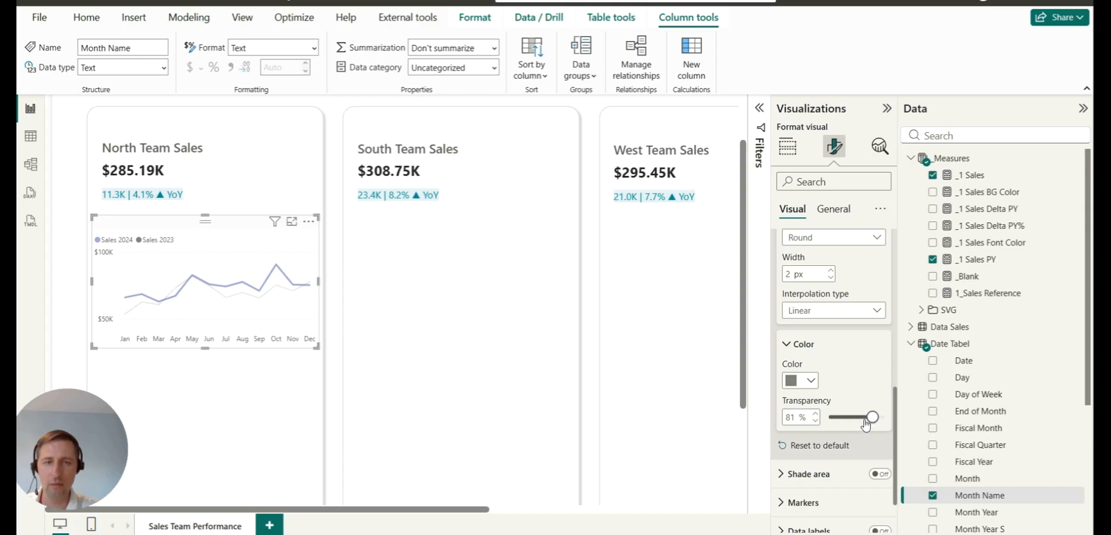
left_click(815, 421)
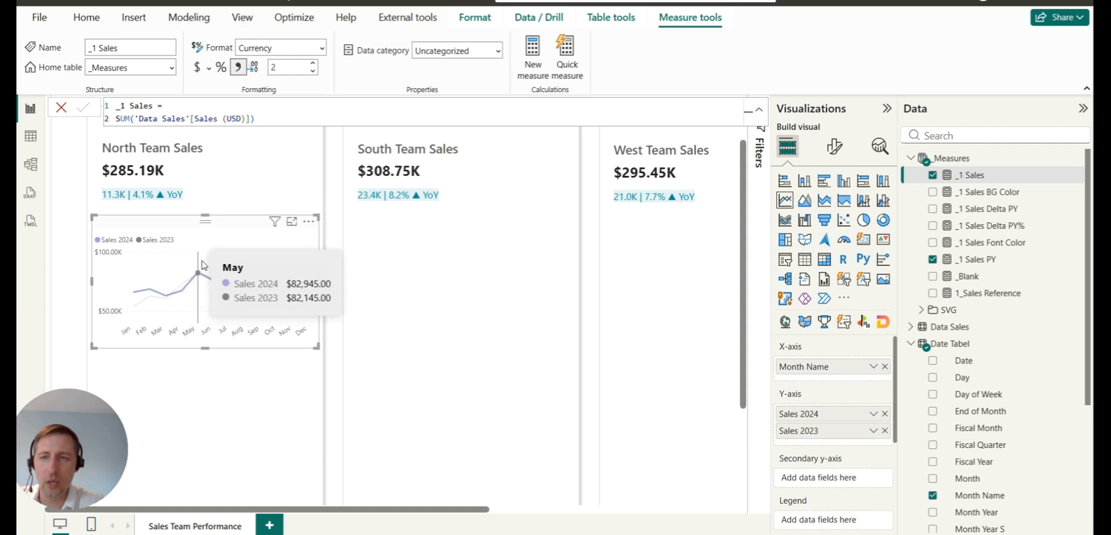
Add the _1 Sales Delta PY% measure to the line chart's tooltips and rename it as Sales Growth %.
mouse_move(213, 285)
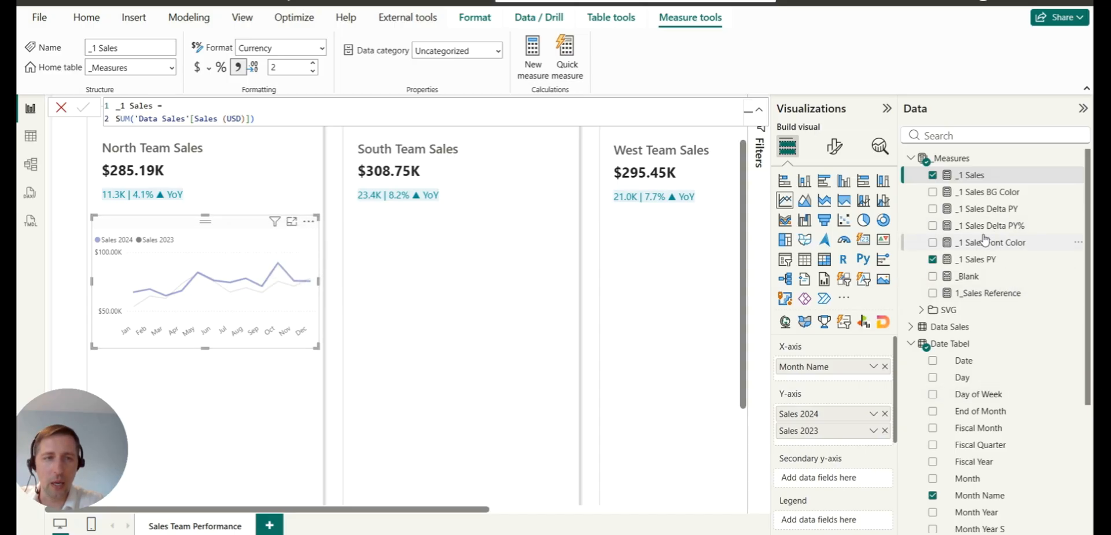
left_click_drag(897, 358, 911, 428)
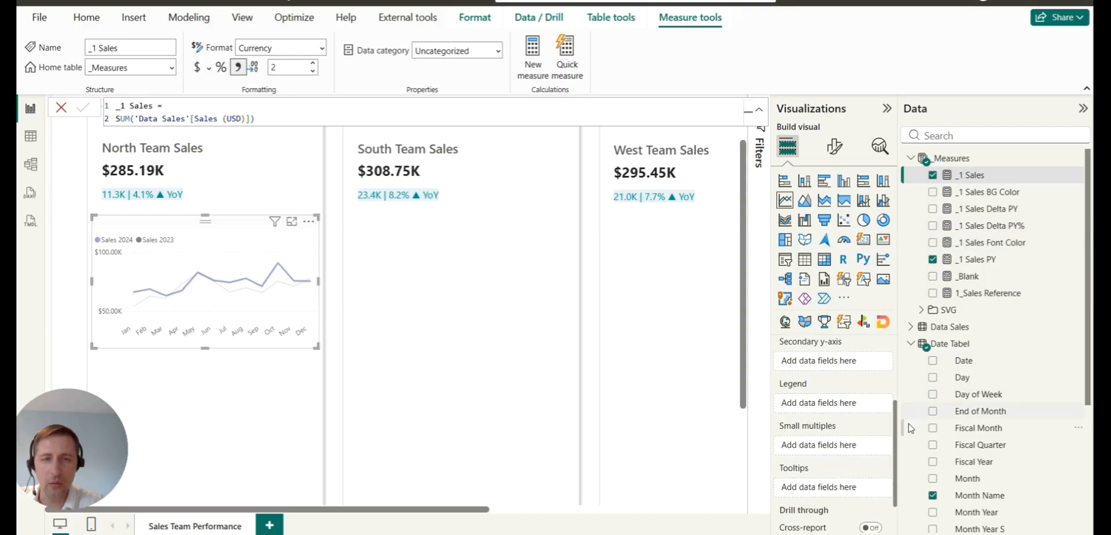
left_click_drag(991, 226, 844, 490)
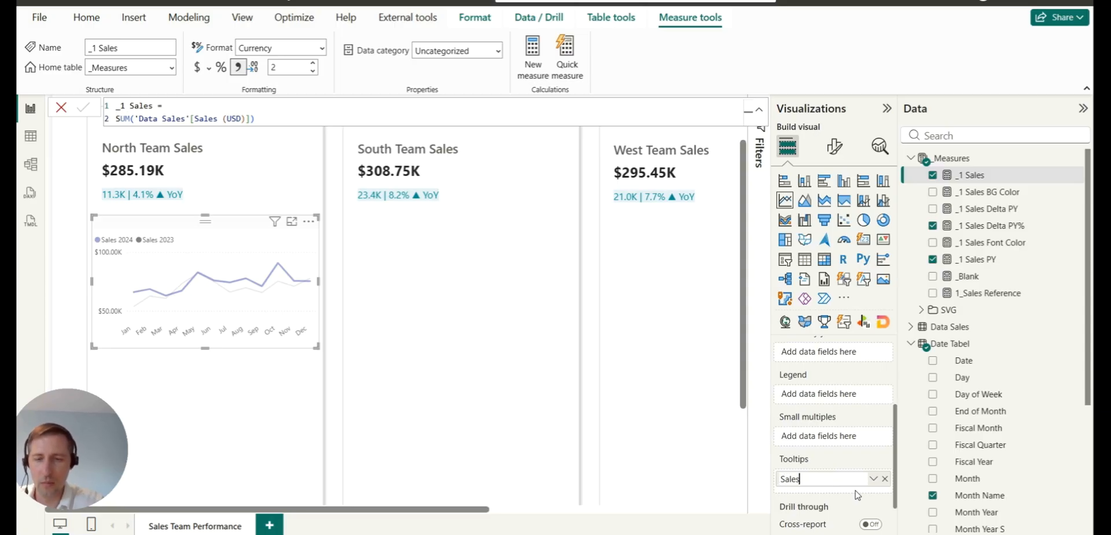
type("Sales Growth")
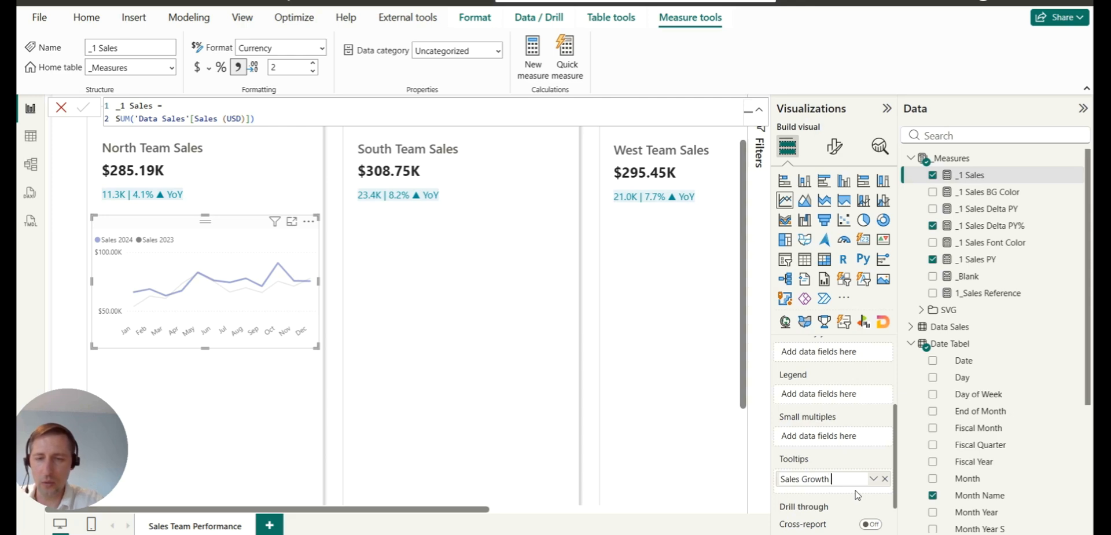
key("Return")
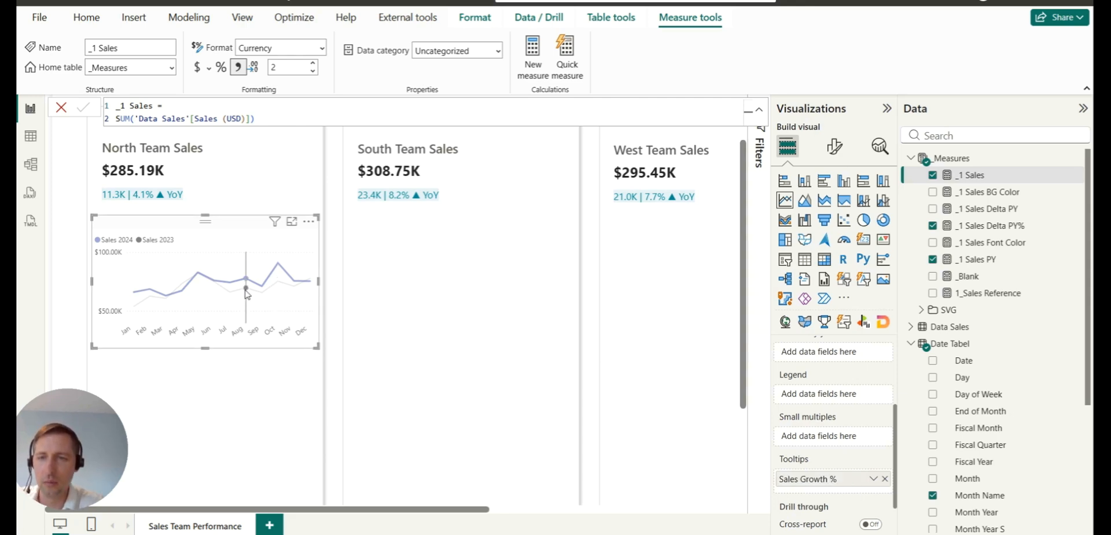
mouse_move(248, 293)
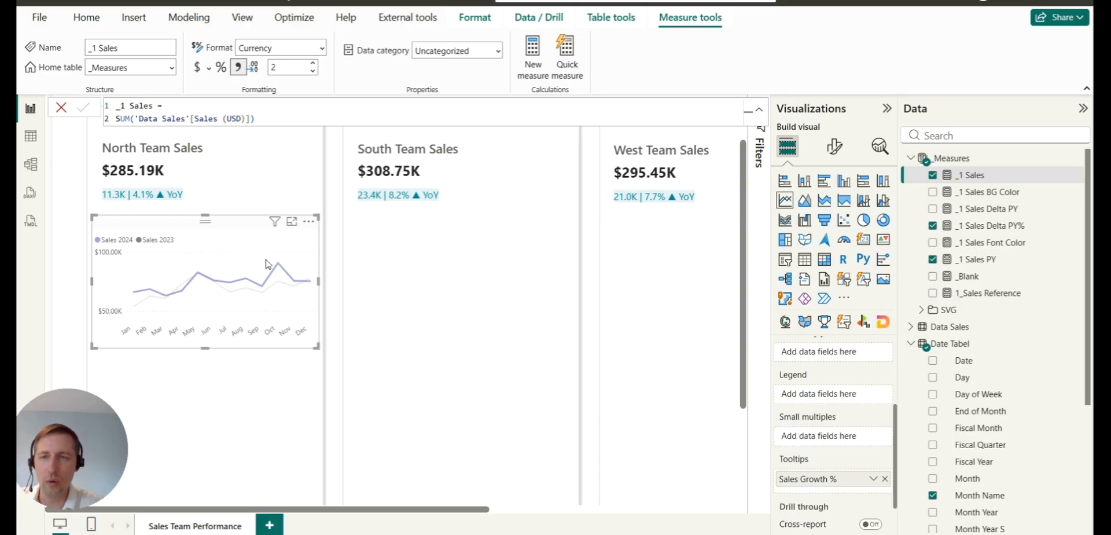
Turn off the line chart's horizontal gridlines.
left_click(833, 148)
scroll(800, 328, "down", 2)
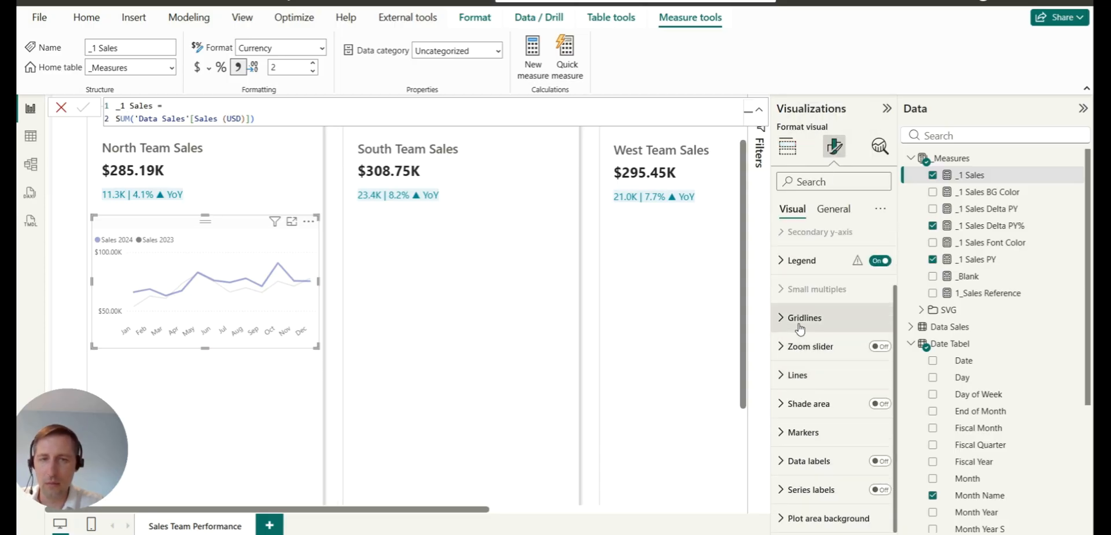
left_click(800, 319)
scroll(811, 325, "down", 1)
left_click(876, 282)
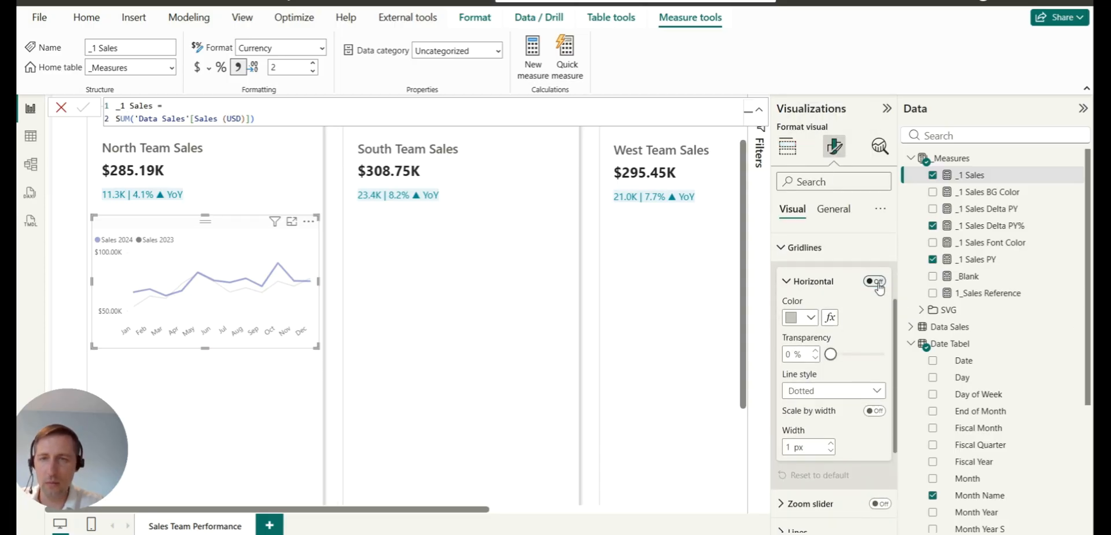
left_click(794, 284)
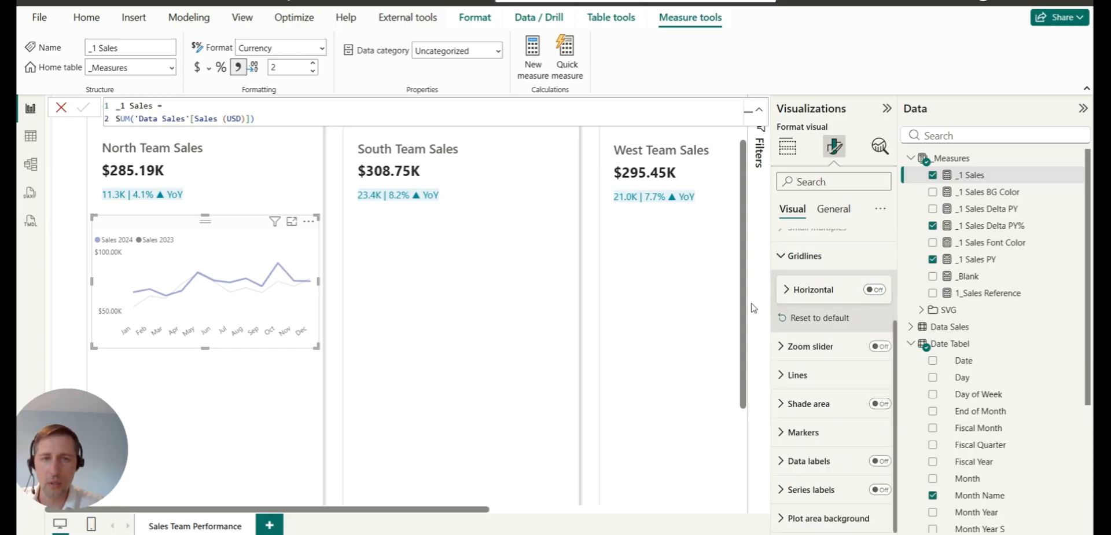
left_click(785, 262)
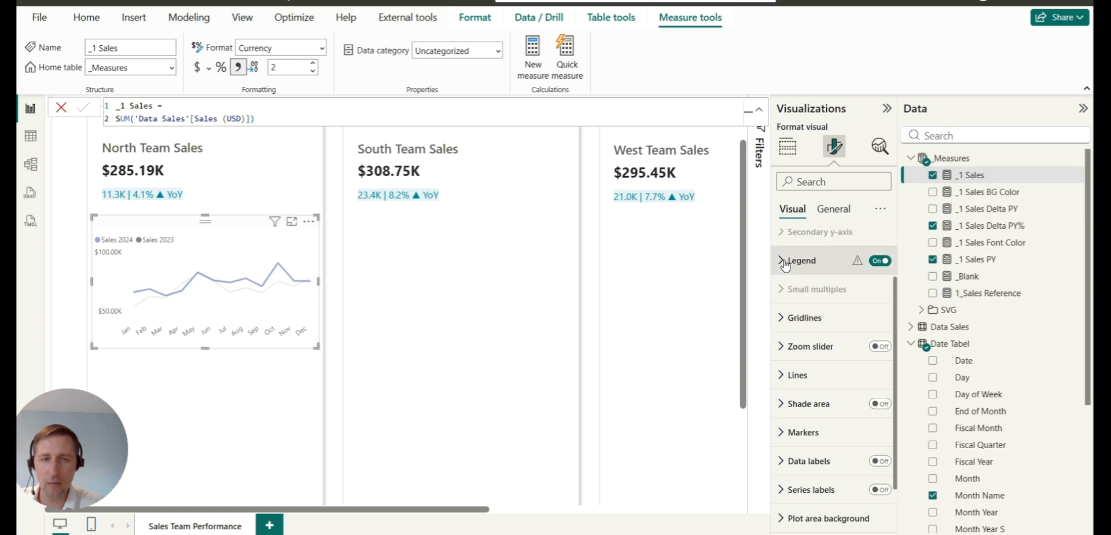
Enable error bars by field for the Sales 2024 series, using the _1 Sales PY measure as the lower bound.
left_click(880, 146)
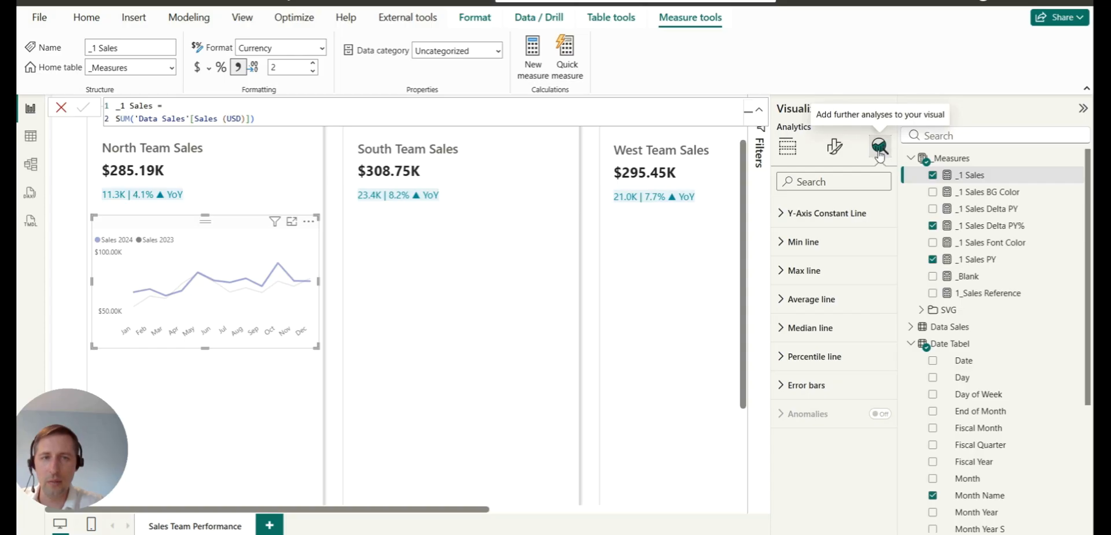
left_click(787, 385)
scroll(822, 319, "down", 3)
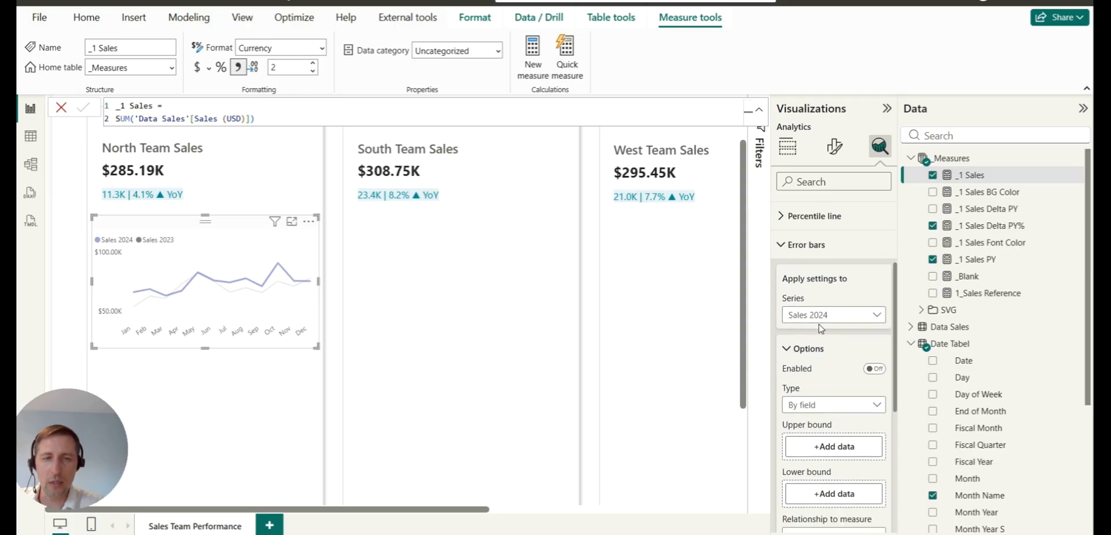
scroll(840, 293, "down", 2)
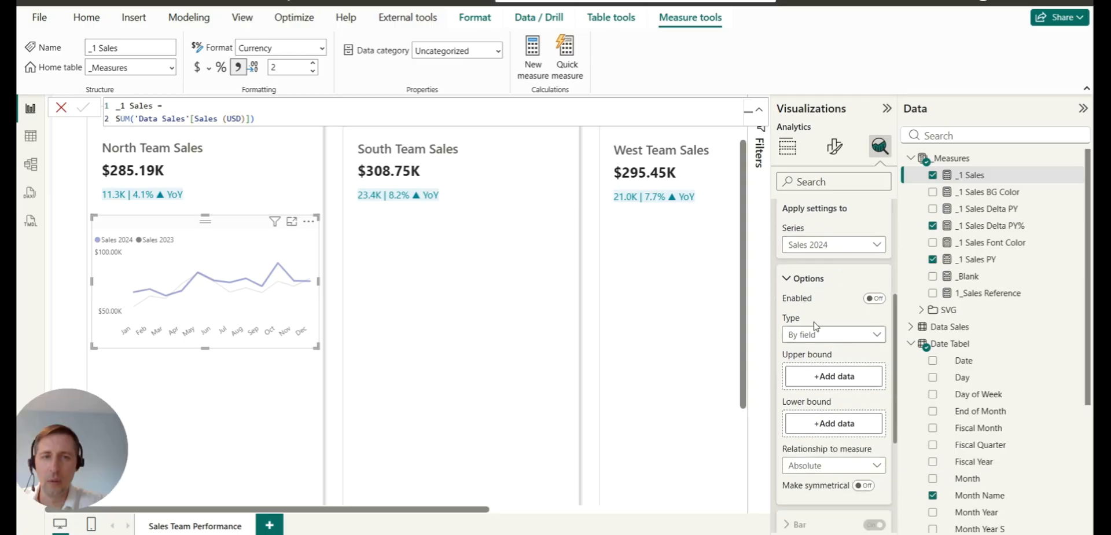
scroll(841, 255, "up", 2)
scroll(828, 301, "down", 1)
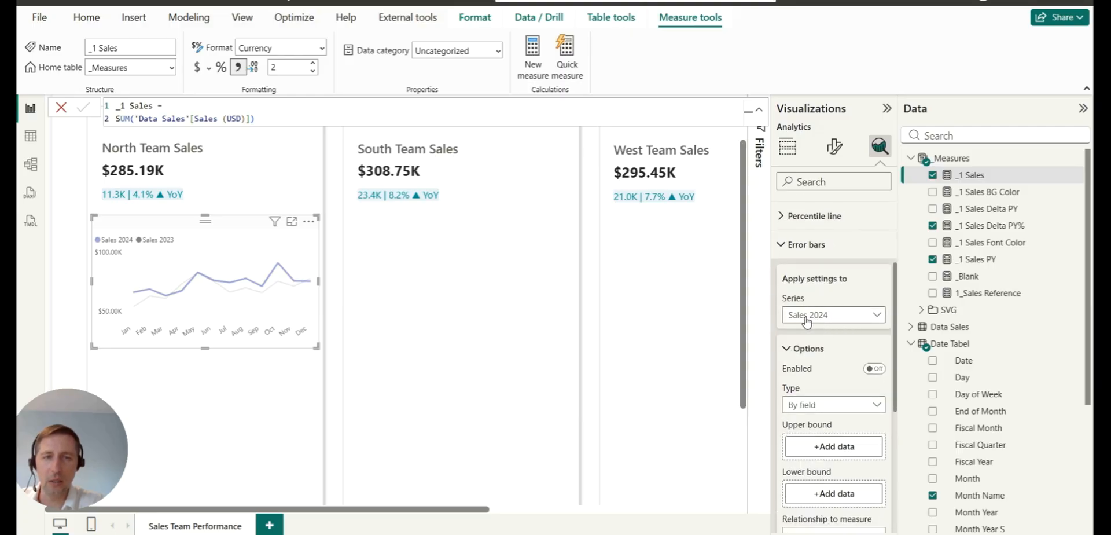
scroll(820, 278, "down", 2)
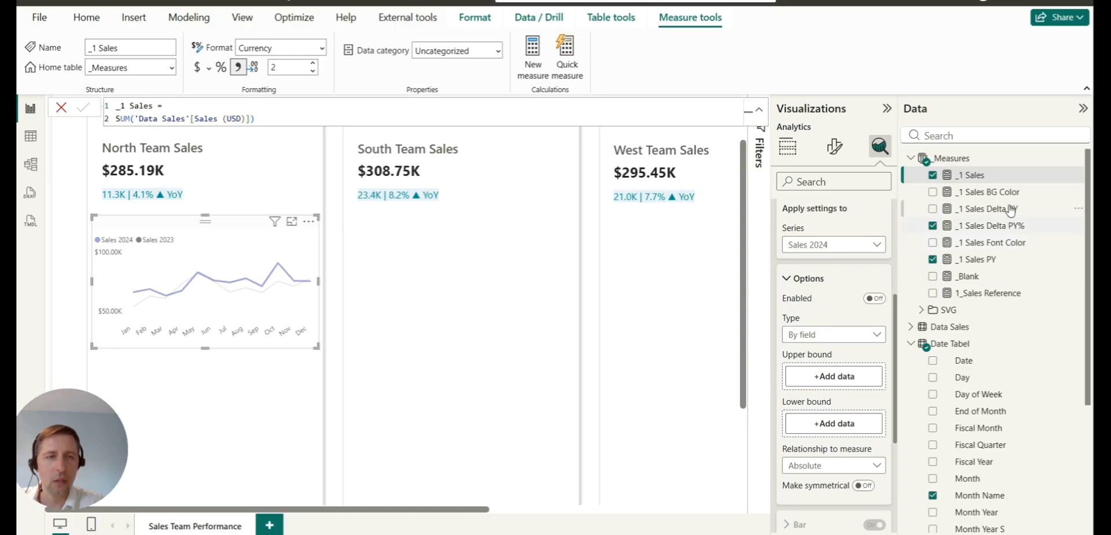
left_click_drag(973, 262, 834, 424)
scroll(848, 399, "down", 3)
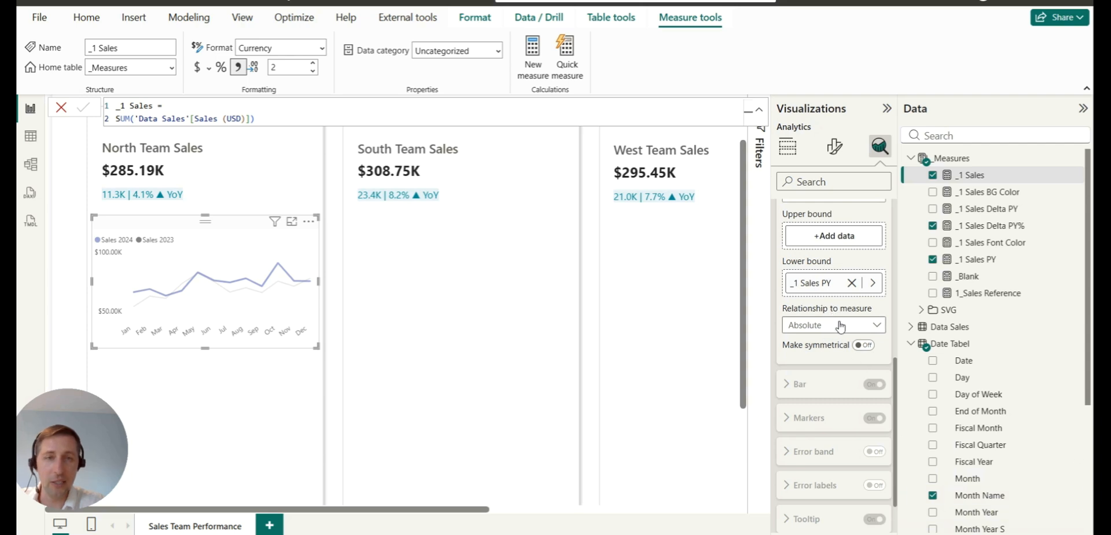
scroll(834, 347, "up", 3)
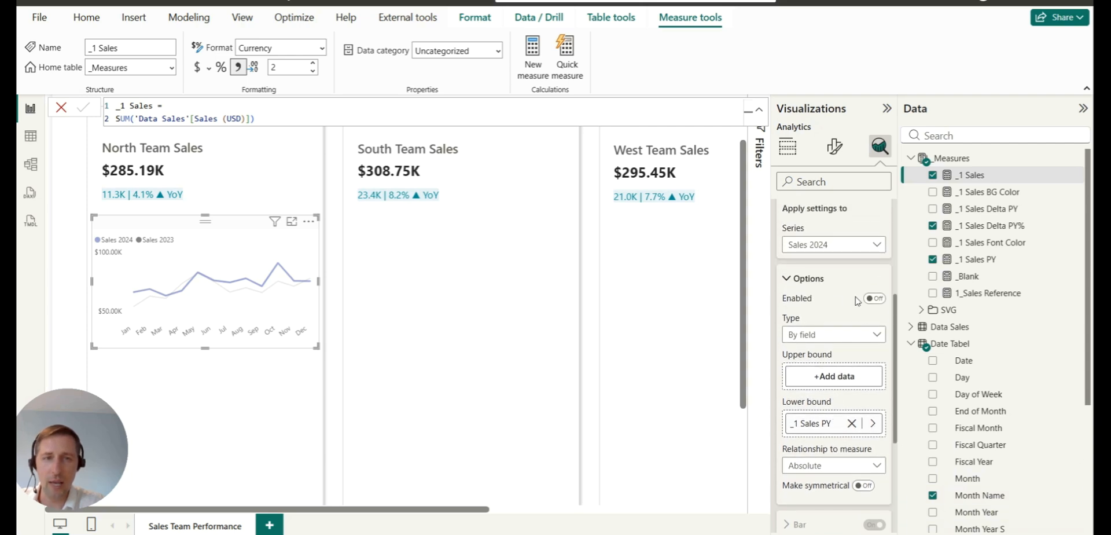
left_click(875, 298)
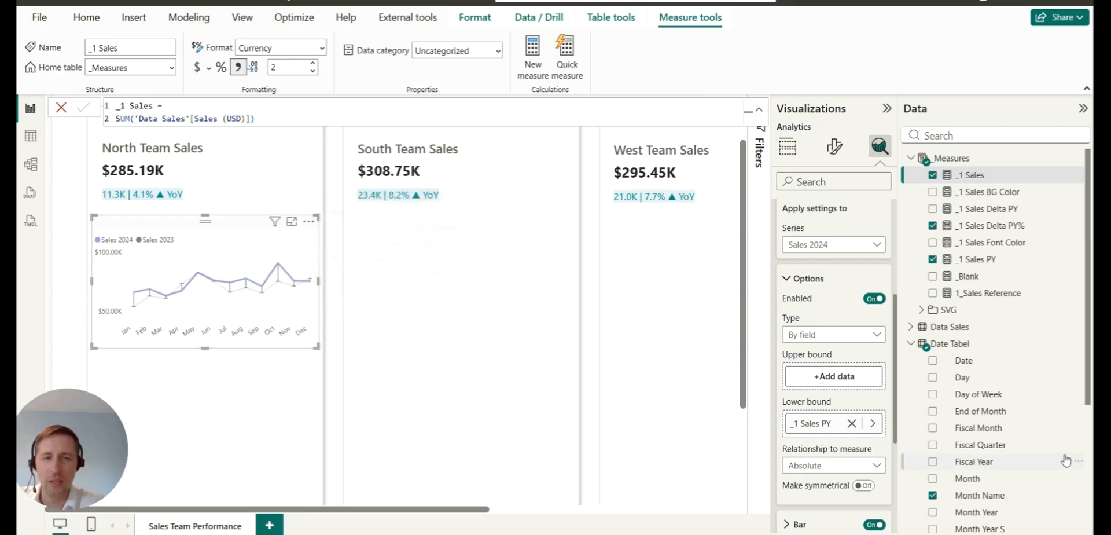
Turn off the bar and the markers of the Sales 2024 error bars.
scroll(862, 353, "down", 2)
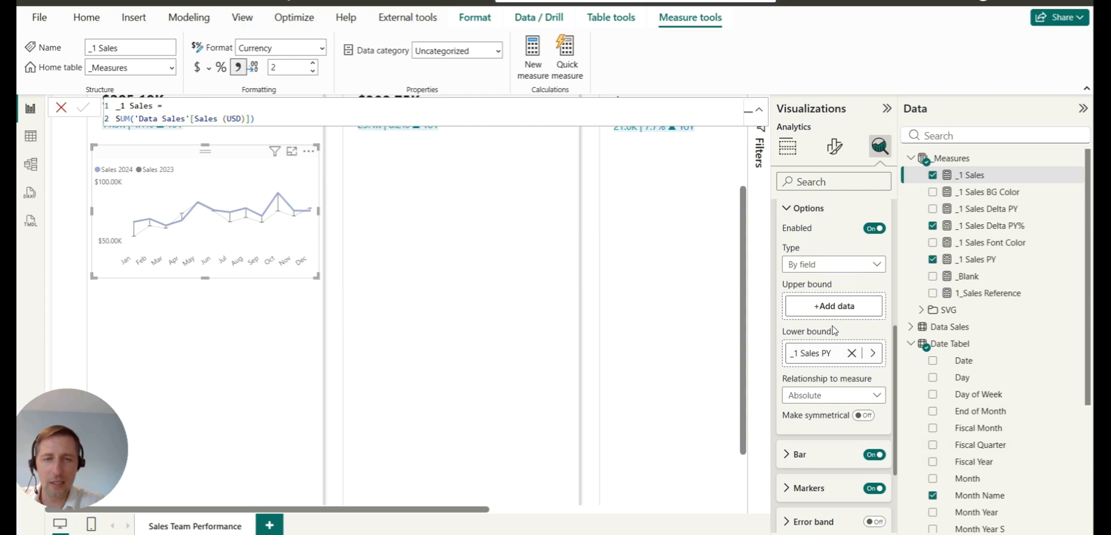
scroll(833, 330, "down", 2)
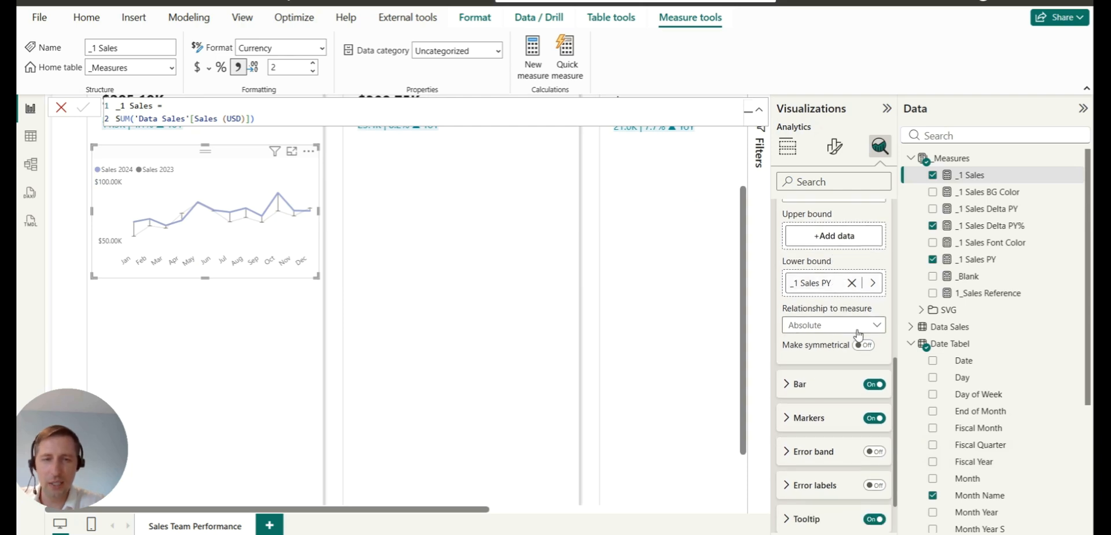
scroll(851, 335, "down", 1)
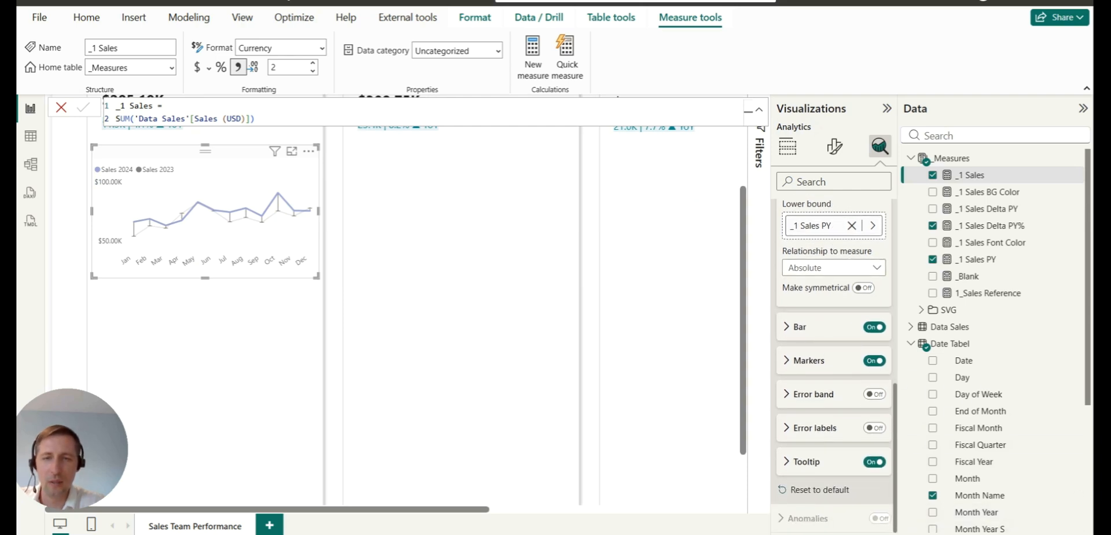
left_click(874, 326)
left_click(875, 360)
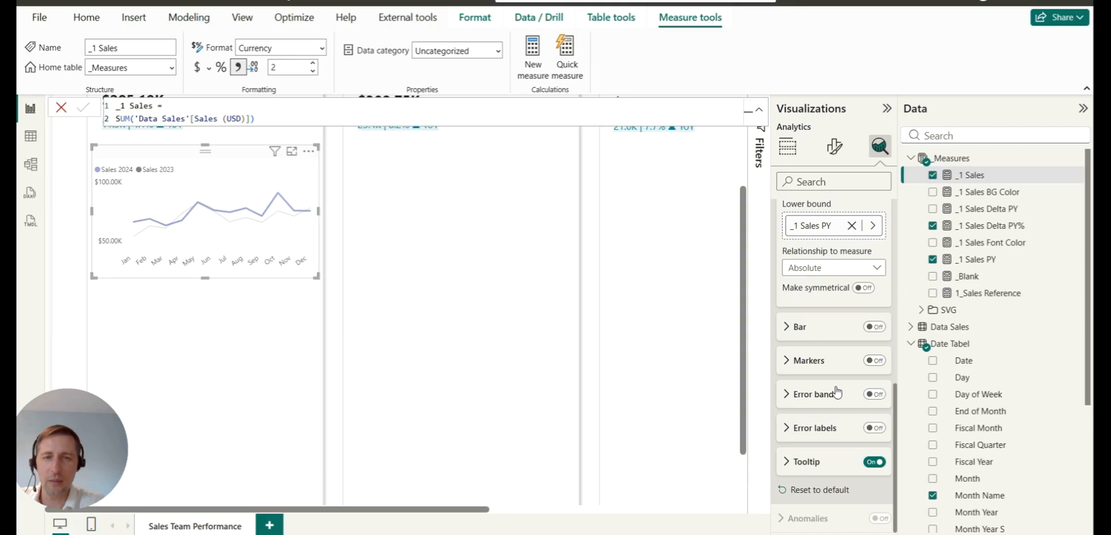
Turn on the error band for the Sales 2024 series with the Fill style.
left_click(797, 397)
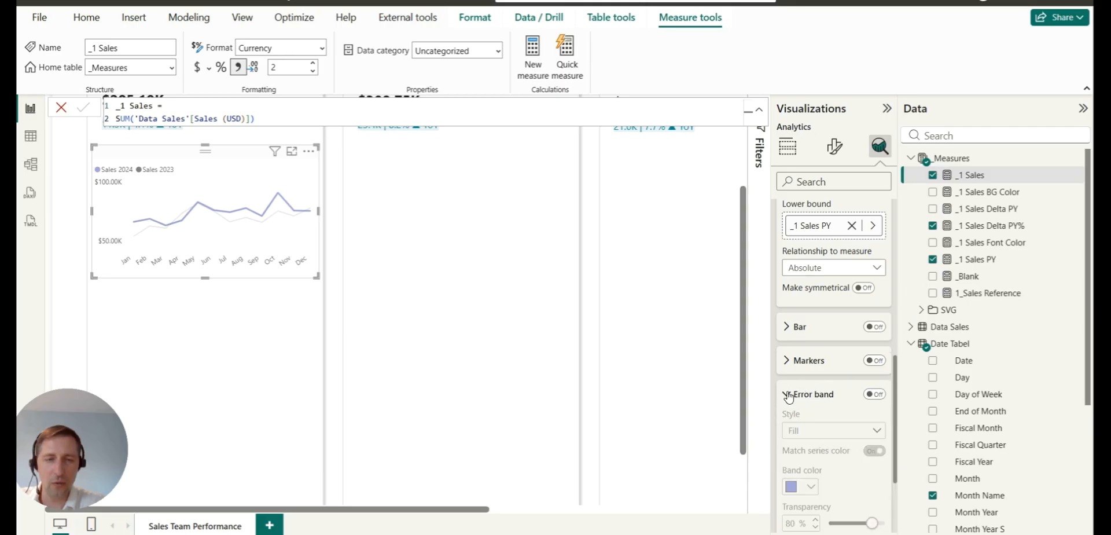
scroll(813, 343, "down", 2)
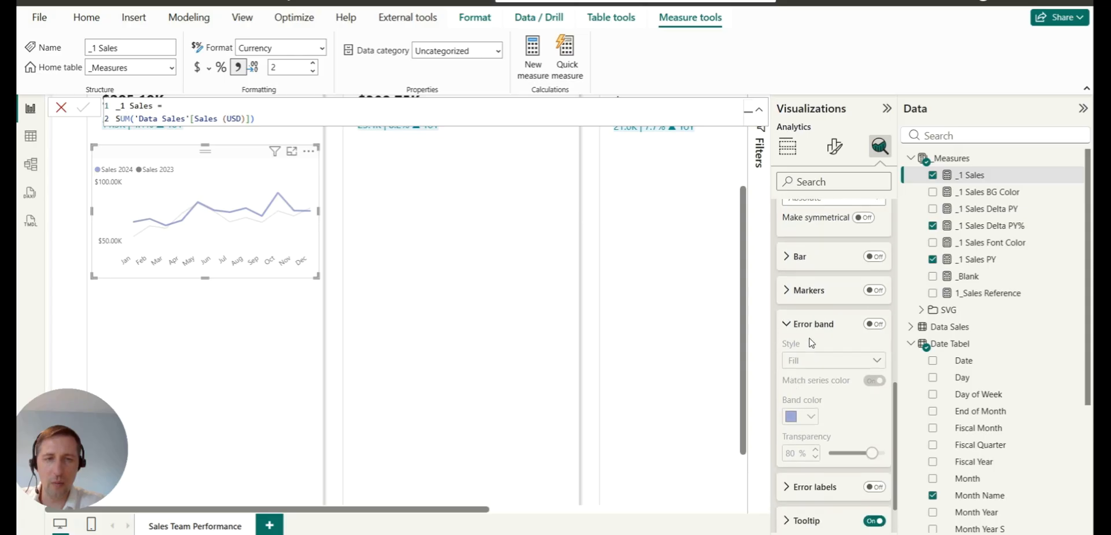
left_click(876, 325)
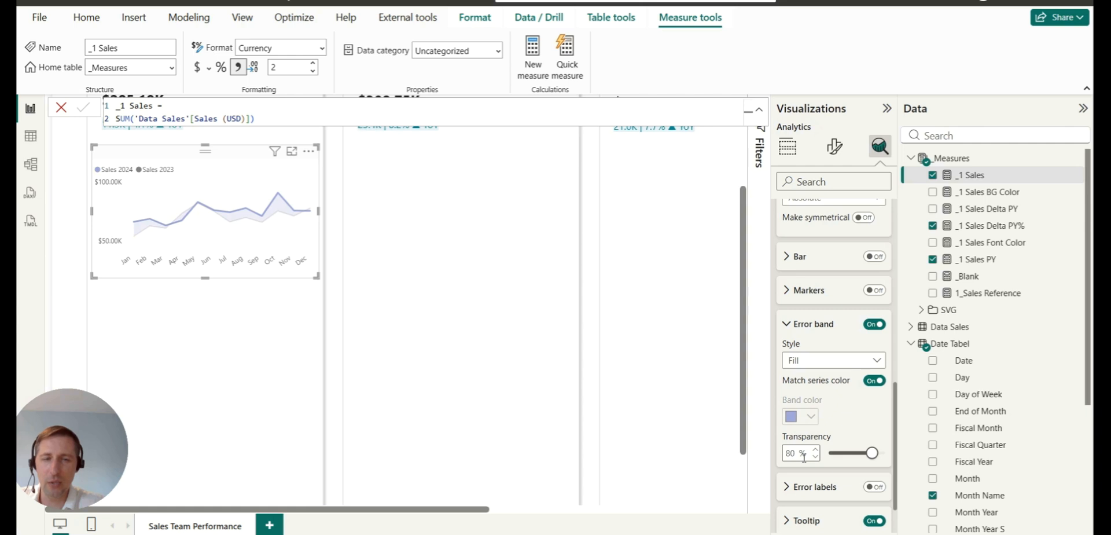
mouse_move(238, 224)
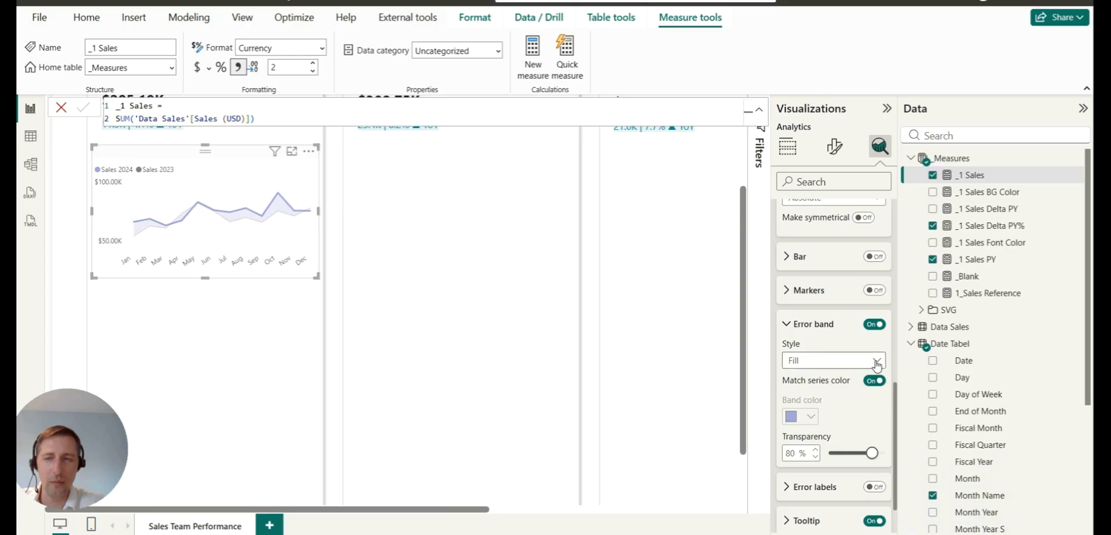
Turn off the tooltip of the Sales 2024 error bars.
scroll(873, 483, "down", 2)
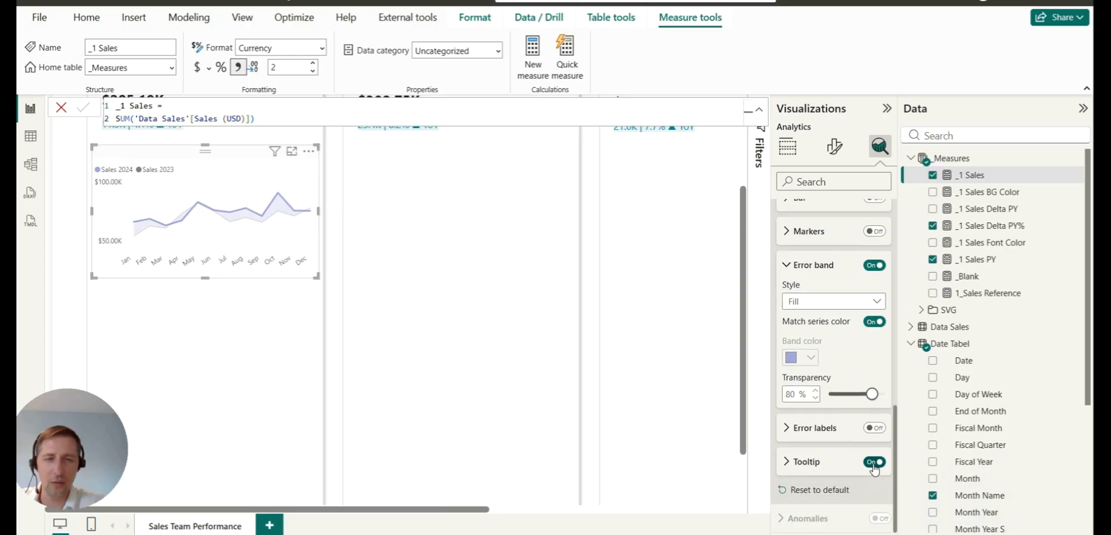
left_click(875, 462)
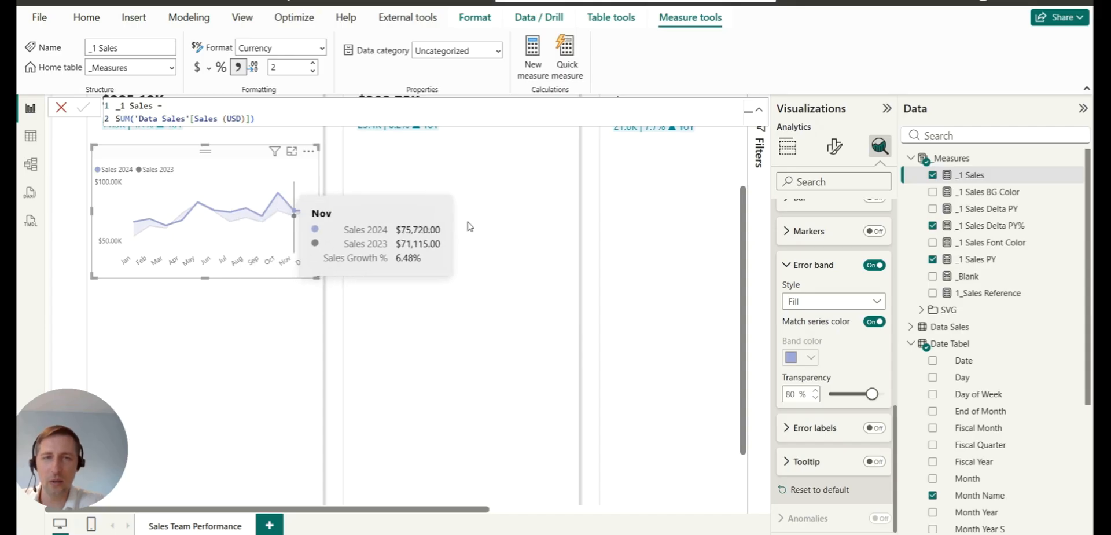
scroll(834, 359, "up", 10)
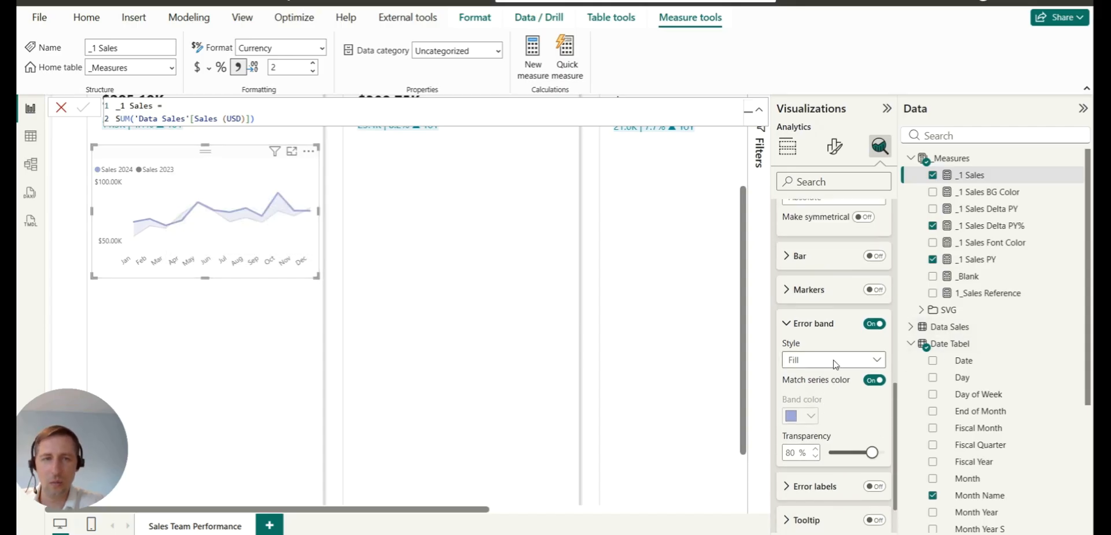
Show markers for all series on the line chart.
left_click(835, 149)
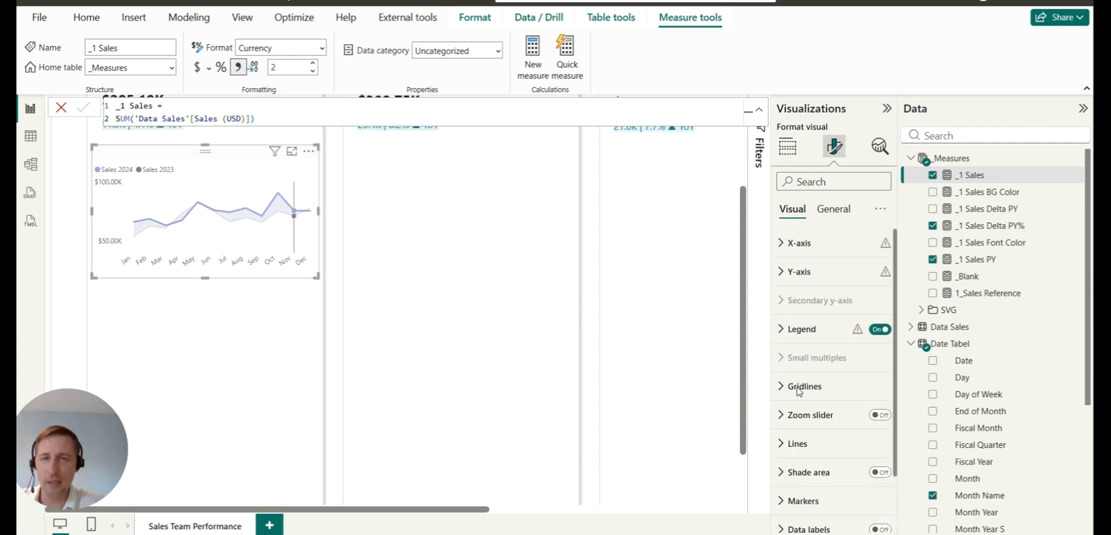
scroll(811, 441, "down", 1)
left_click(811, 432)
scroll(816, 375, "down", 2)
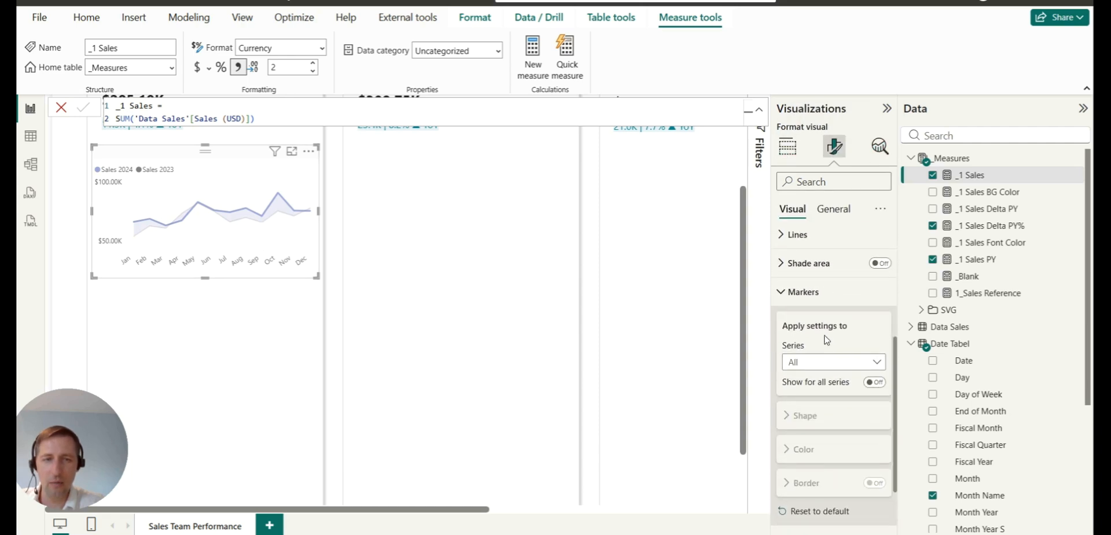
left_click(877, 384)
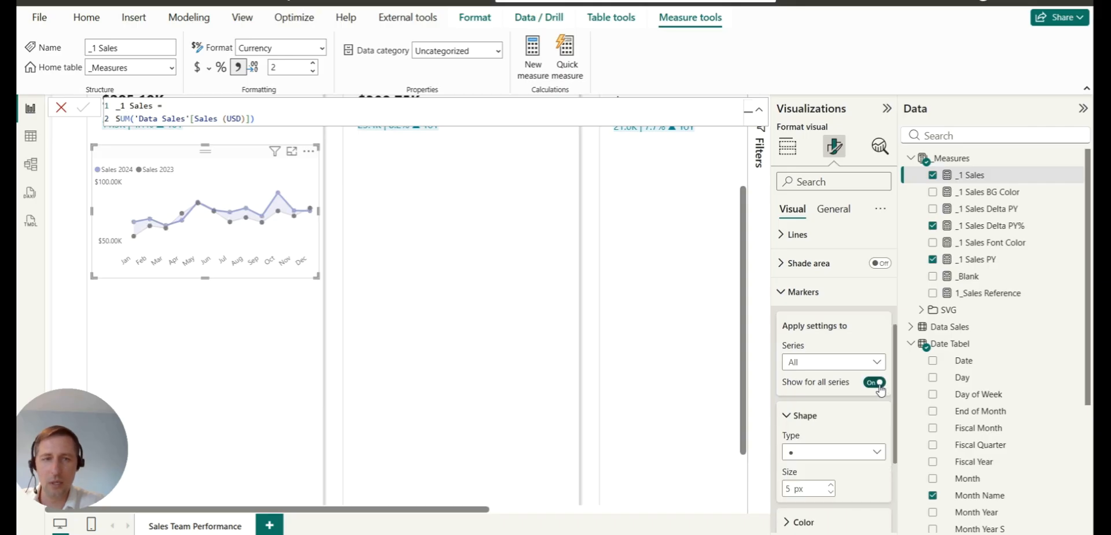
Hide the markers for the Sales 2023 series only.
left_click(854, 363)
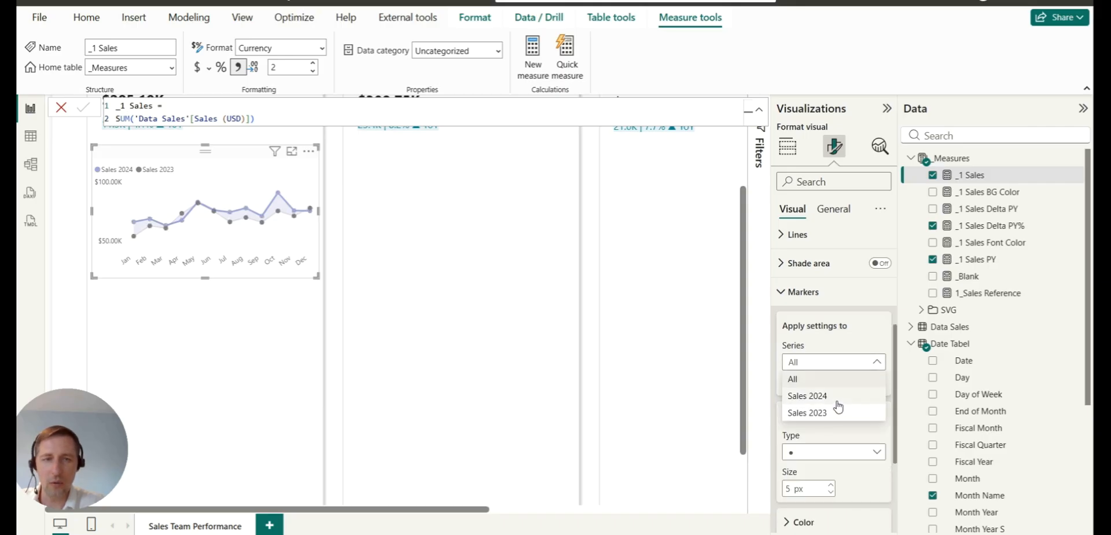
left_click(837, 399)
left_click(851, 363)
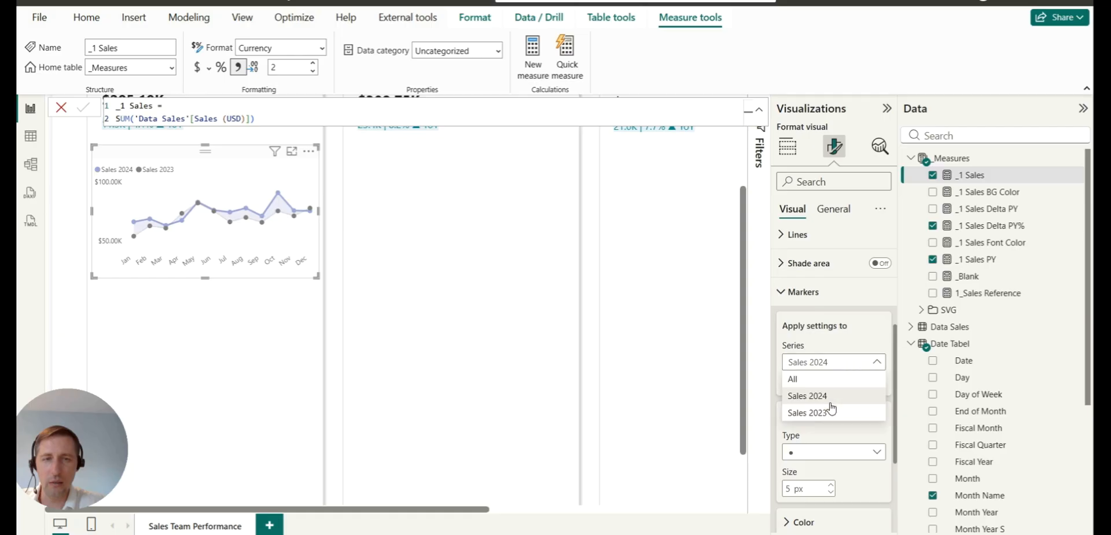
left_click(832, 397)
left_click(829, 366)
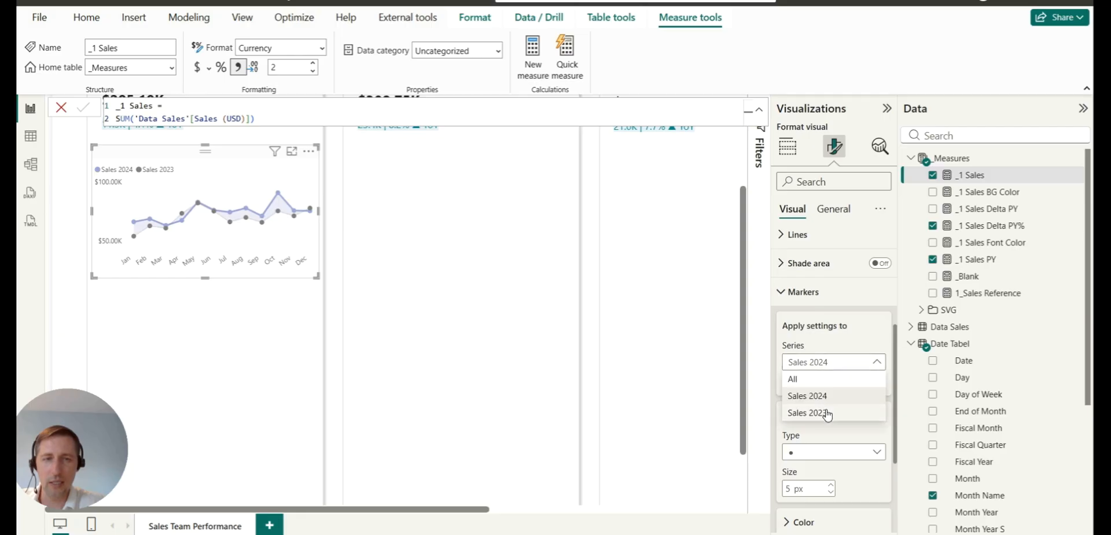
left_click(828, 412)
left_click(875, 382)
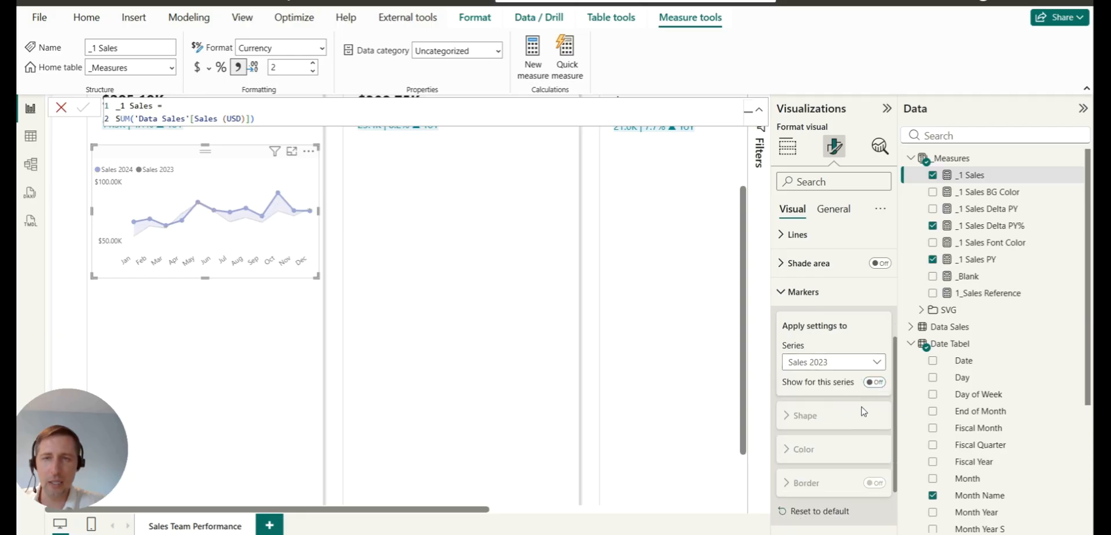
Set the marker size of the Sales 2024 series to 4 px.
left_click(855, 363)
left_click(834, 396)
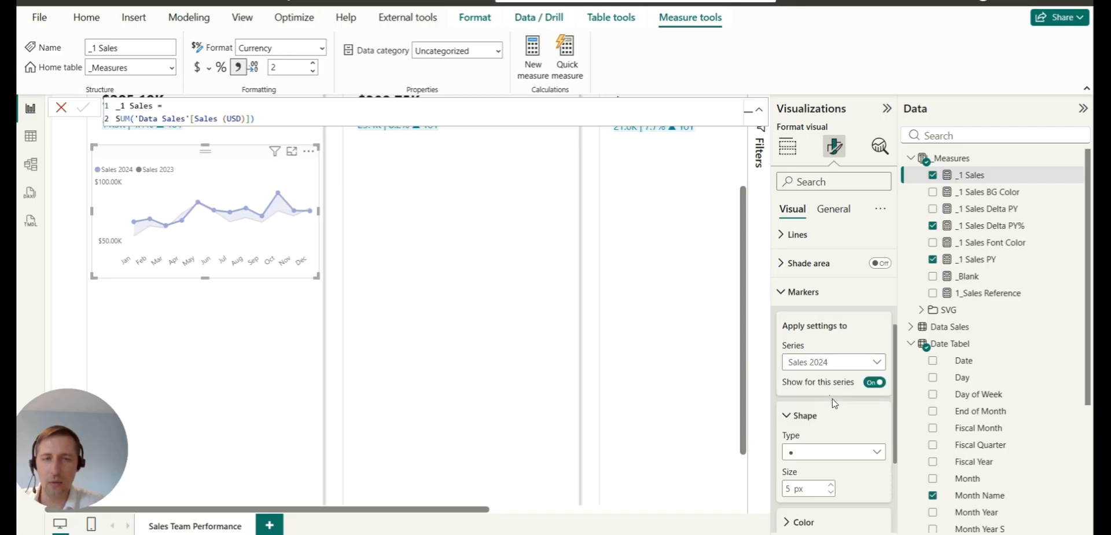
scroll(808, 416, "down", 2)
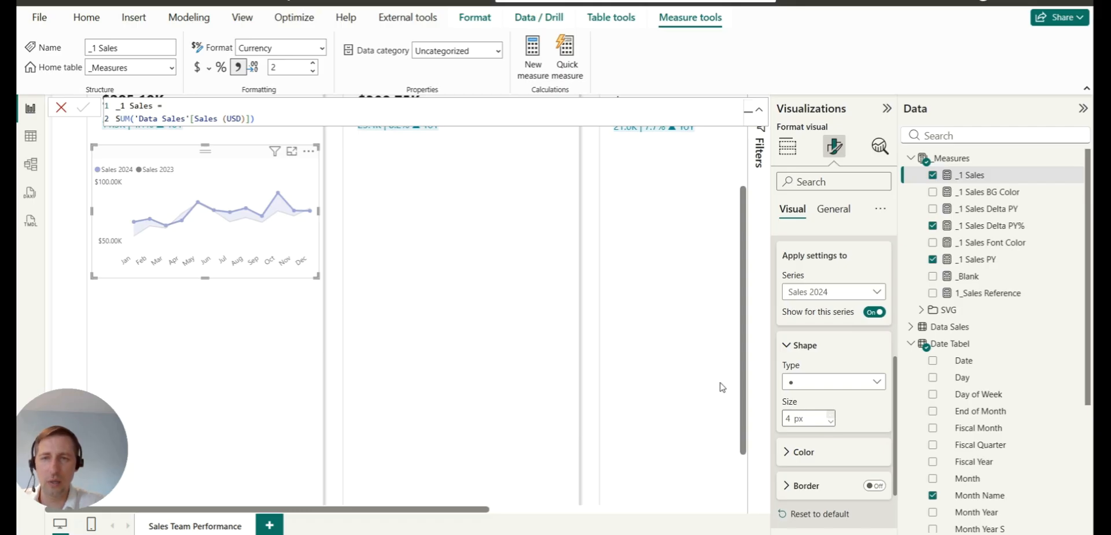
left_click(367, 296)
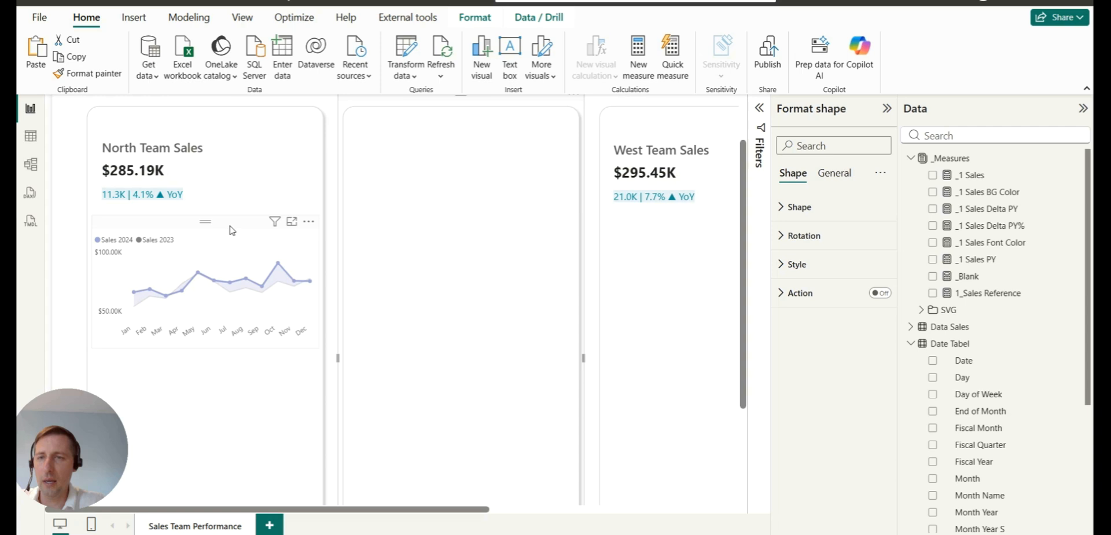
Add the Sales Team field from the Managers table as a visual-level filter on the line chart under North Team Sales.
left_click(232, 231)
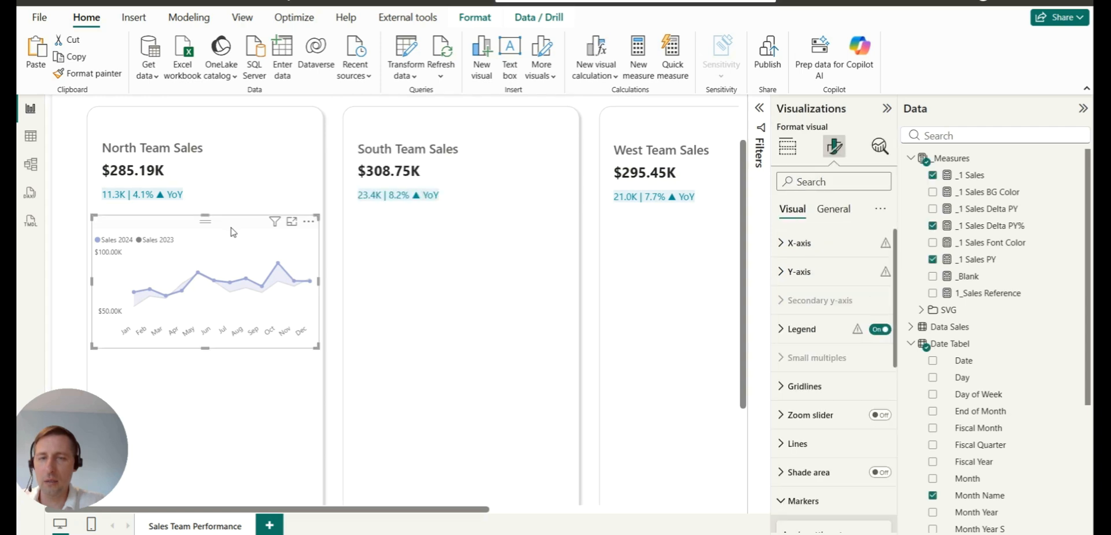
left_click(762, 108)
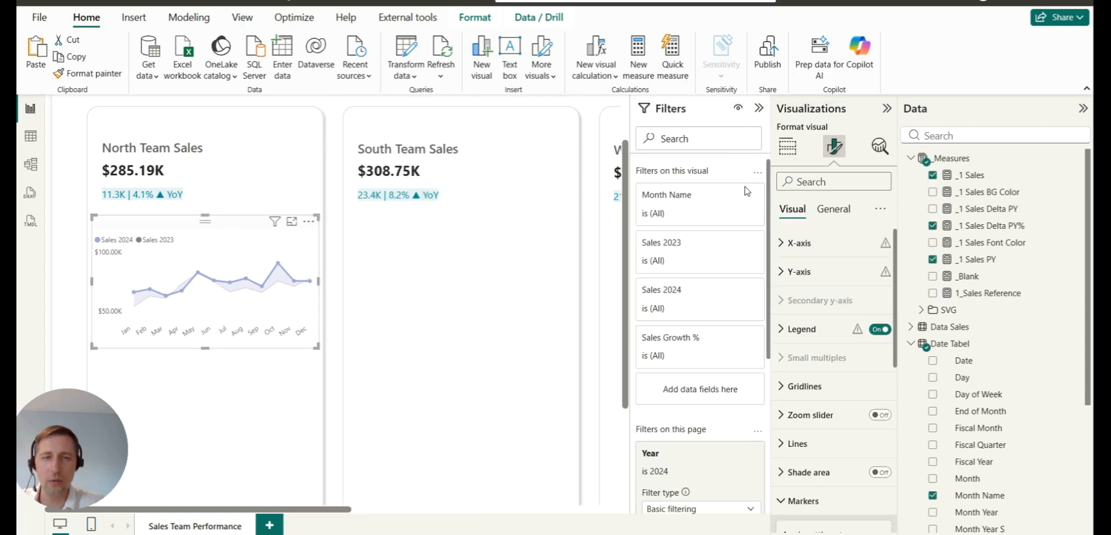
scroll(972, 237, "down", 3)
scroll(973, 236, "down", 1)
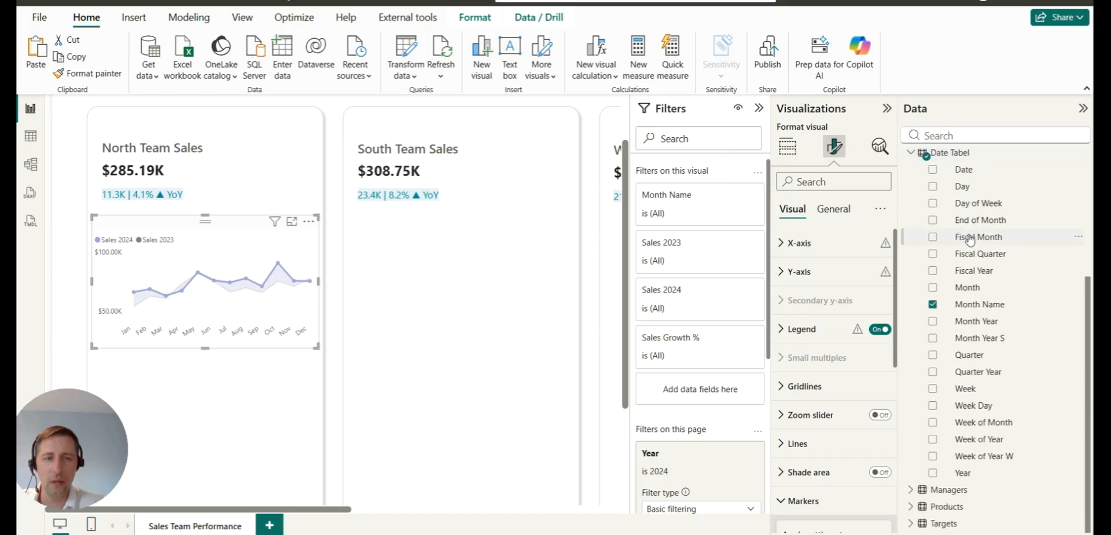
left_click(913, 493)
scroll(978, 393, "down", 3)
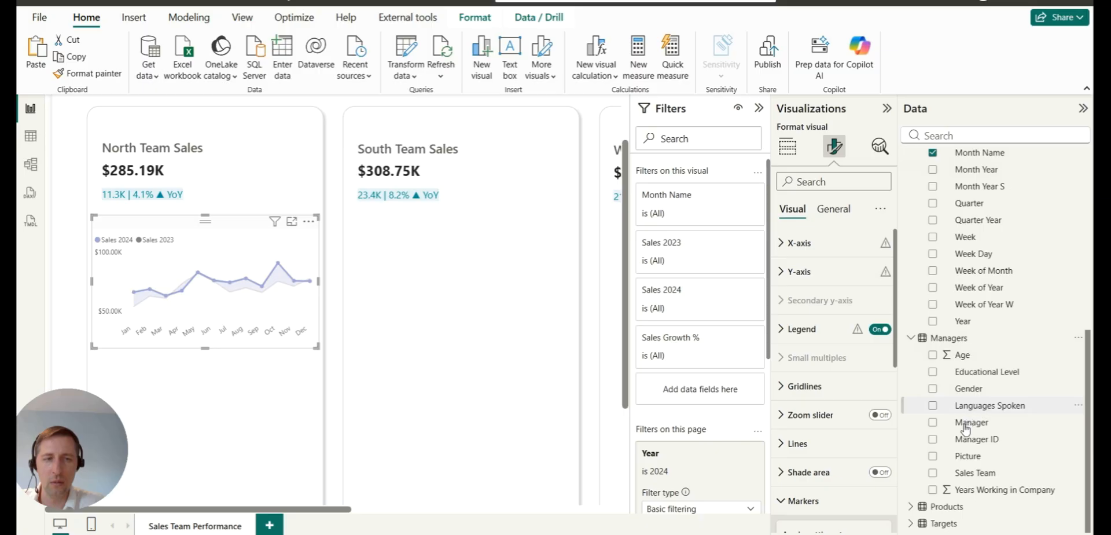
left_click_drag(979, 472, 719, 396)
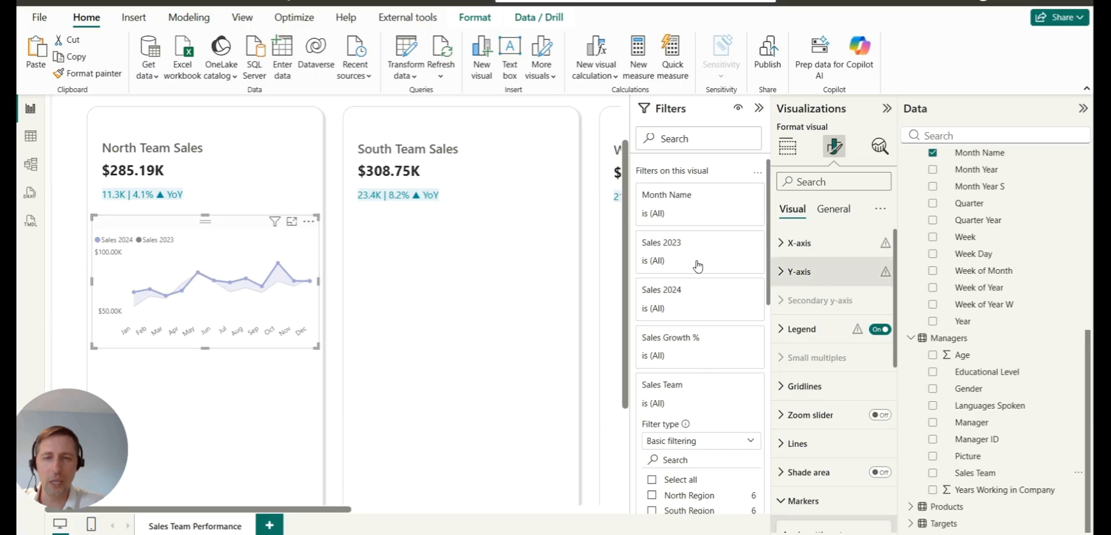
scroll(715, 273, "down", 2)
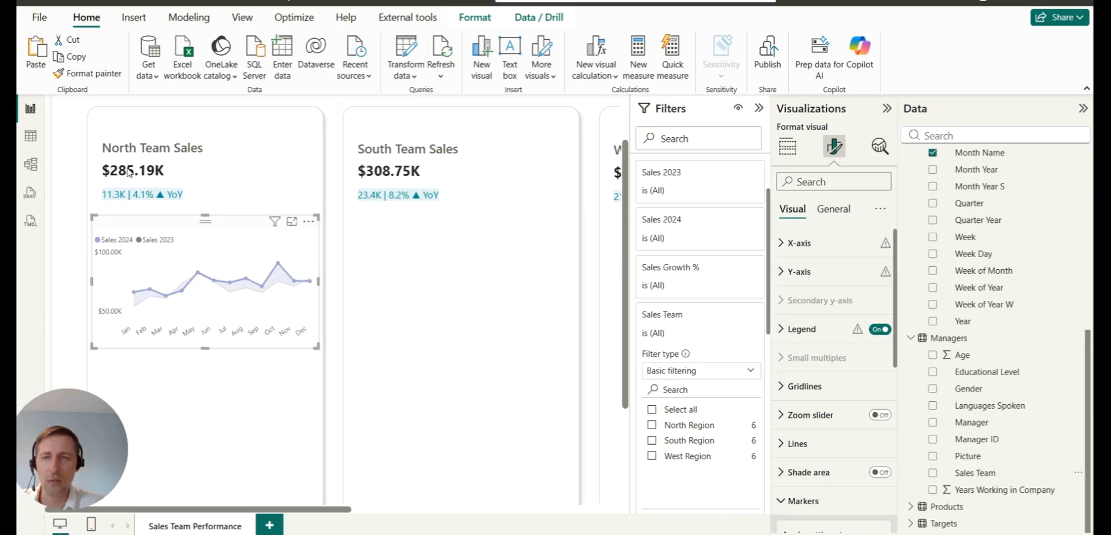
Filter the line chart under North Team Sales to North Region only, closing the filter settings and deselecting the chart.
left_click(687, 429)
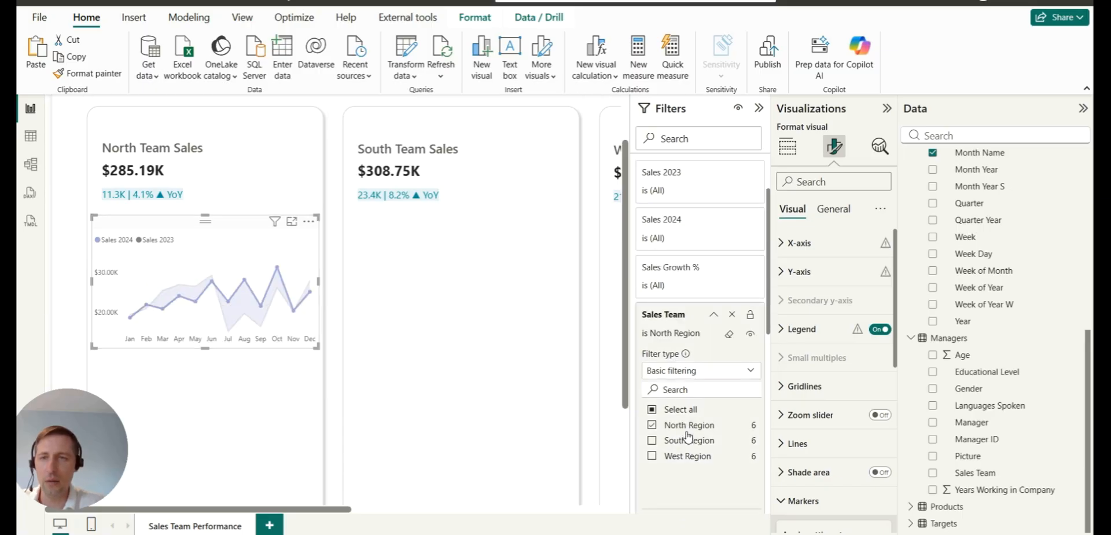
left_click(759, 109)
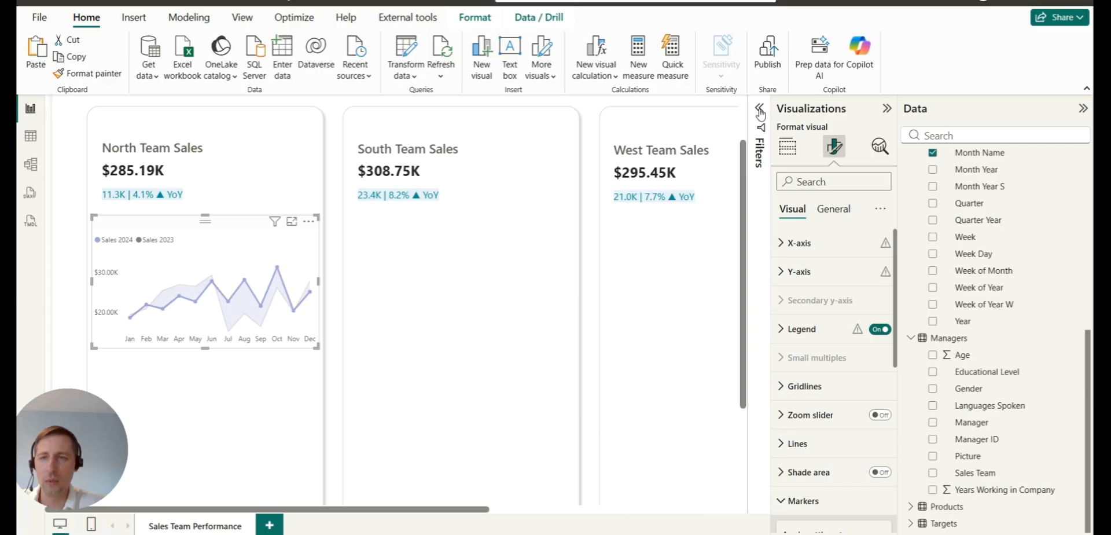
left_click(589, 286)
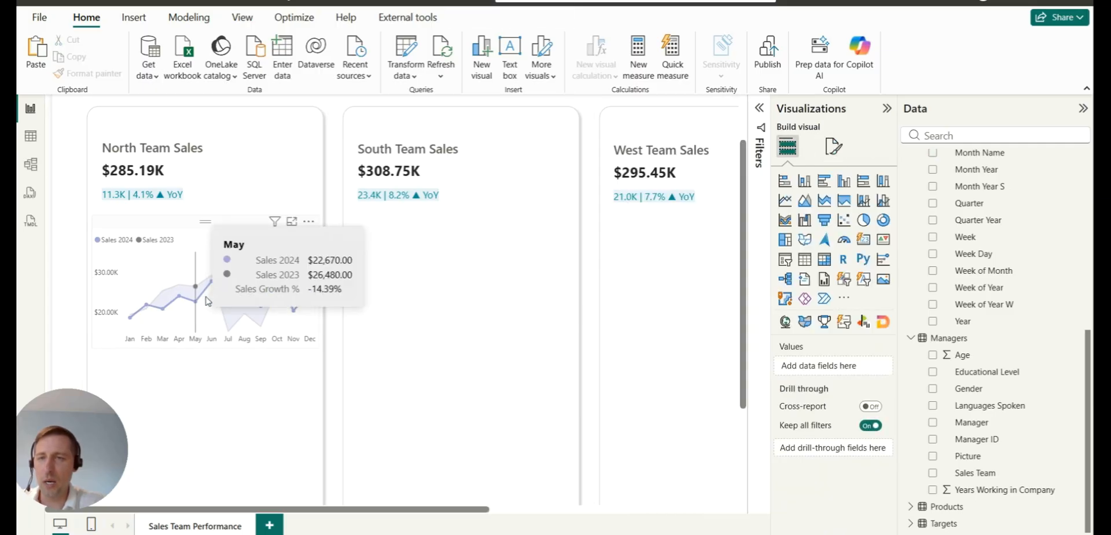
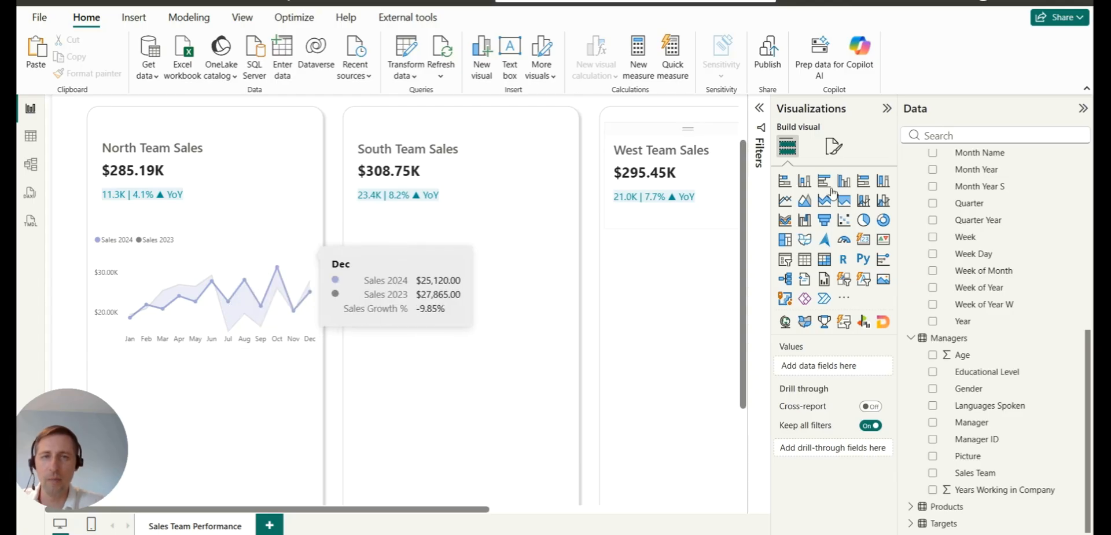
Copy the North Team Sales line chart and place the duplicate under the figures in the South Team Sales card.
scroll(532, 256, "down", 2)
scroll(532, 255, "down", 2)
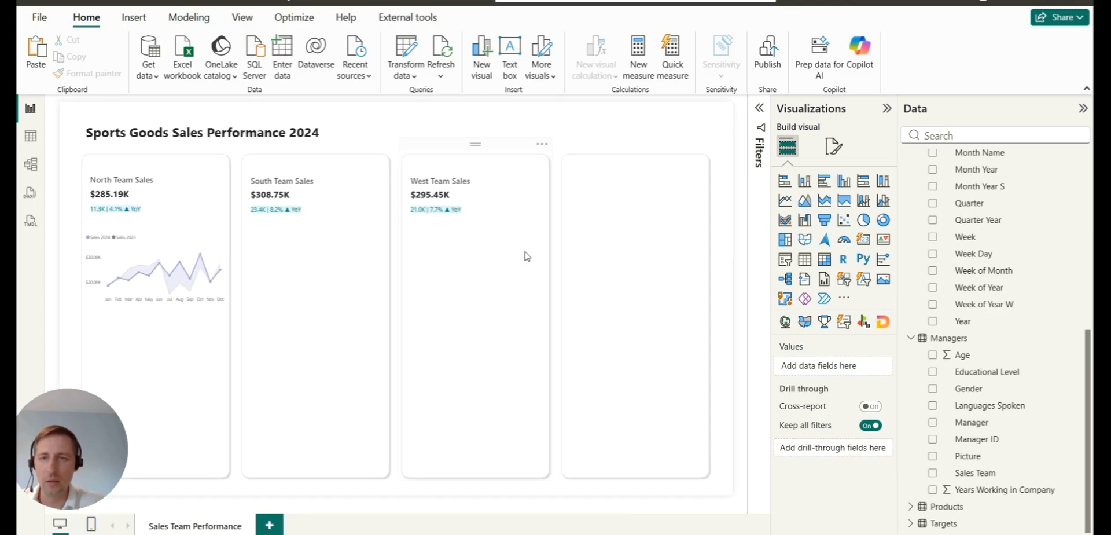
left_click(155, 234)
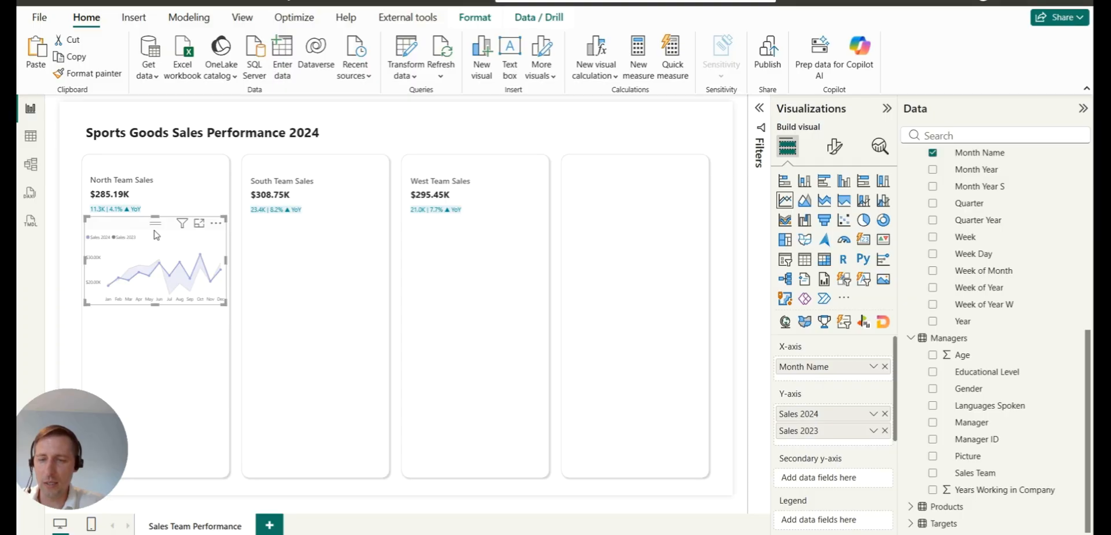
key("ctrl+c")
key("ctrl+v")
left_click_drag(156, 233, 331, 233)
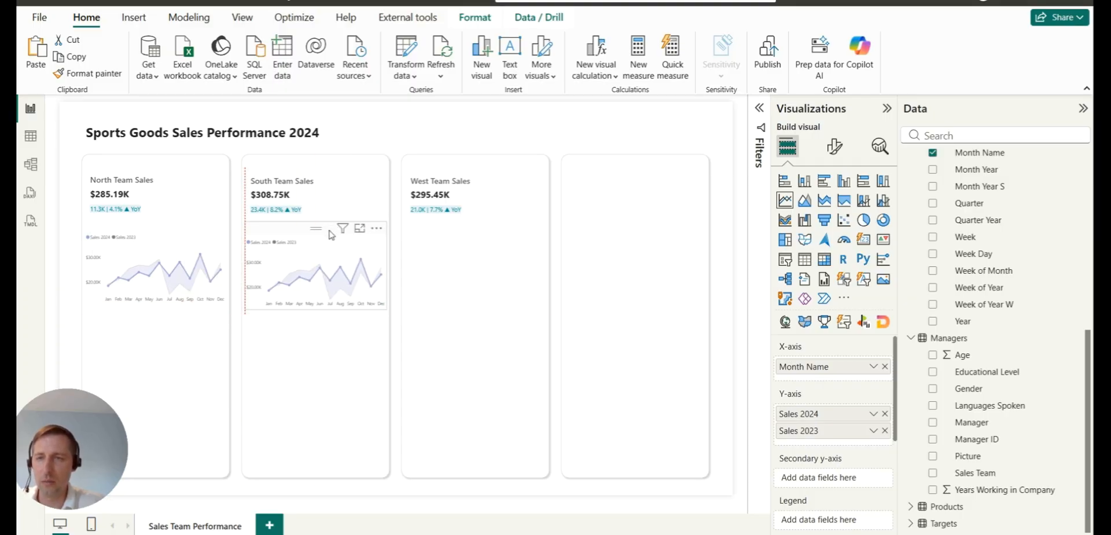
Paste another copy of the line chart and place it under the figures in the West Team Sales card.
left_click(171, 254)
key("ctrl+v")
left_click_drag(155, 234, 474, 234)
Change the Sales Team filter of the line chart under South Team Sales to include South Region.
left_click(301, 229)
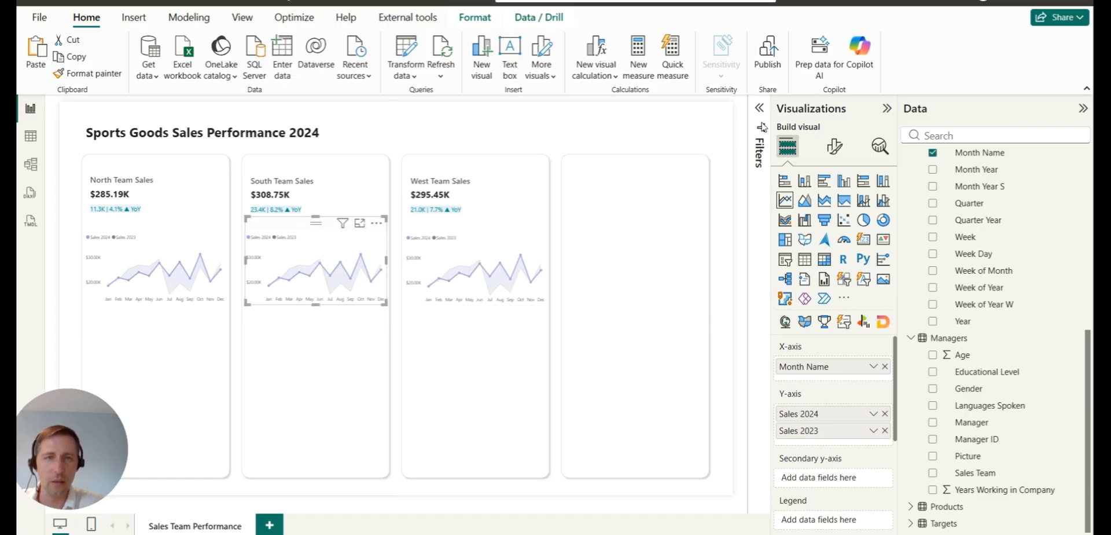
left_click(760, 110)
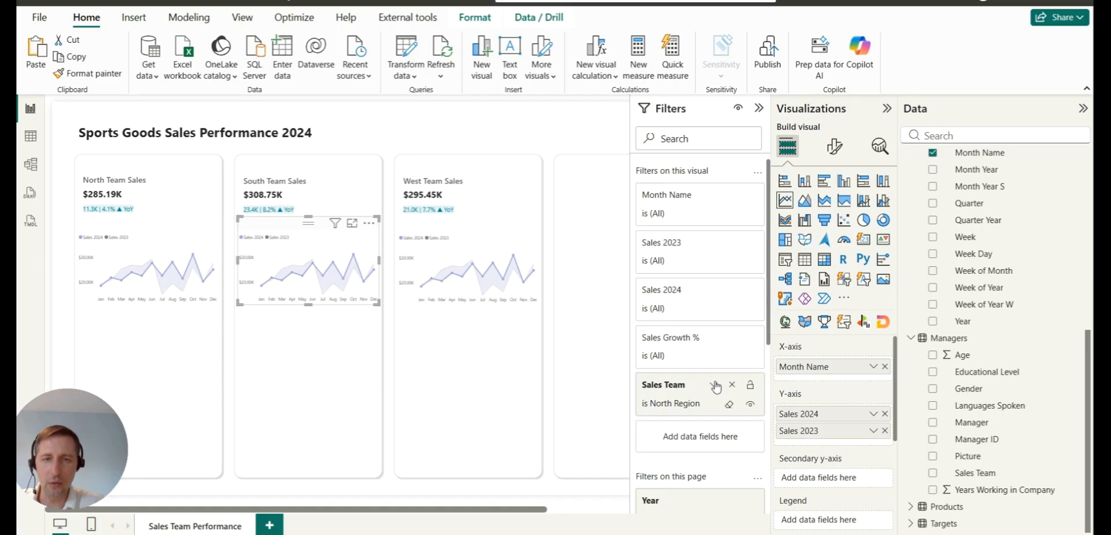
left_click(716, 385)
scroll(682, 423, "down", 1)
left_click(675, 442)
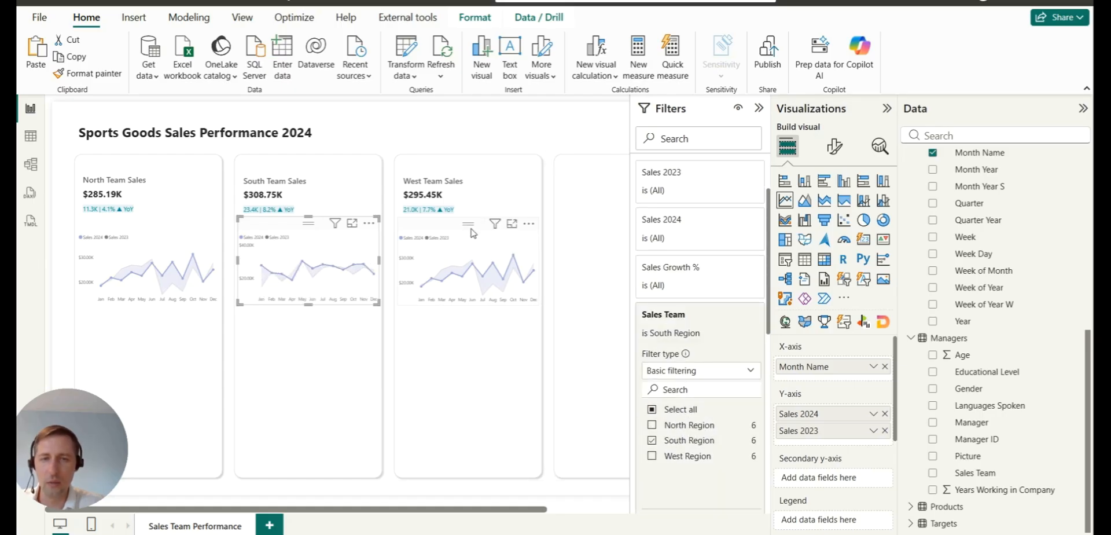
Change the Sales Team filter of the line chart under West Team Sales from North Region to West Region only.
left_click(469, 228)
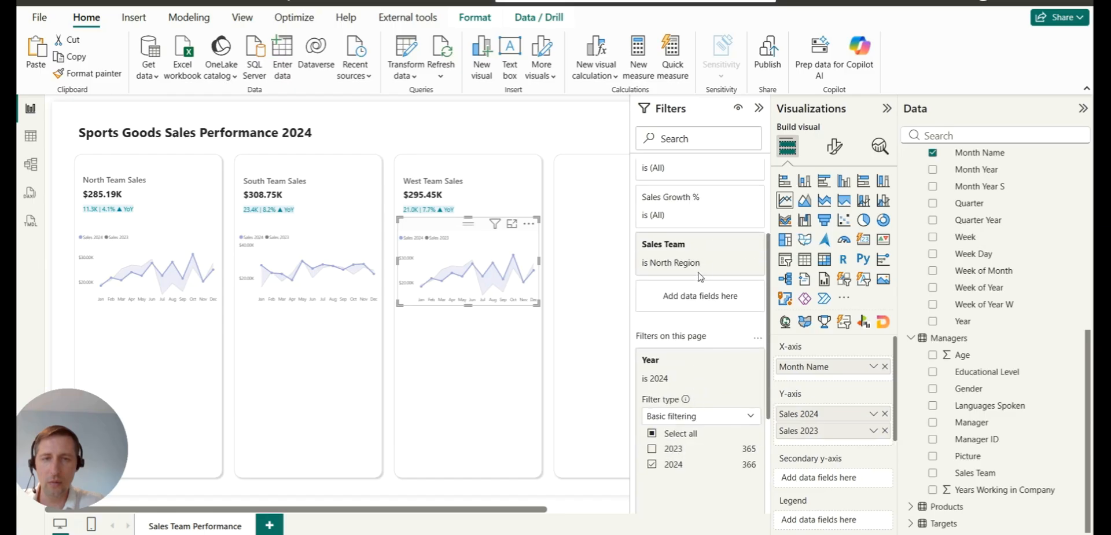
left_click(714, 243)
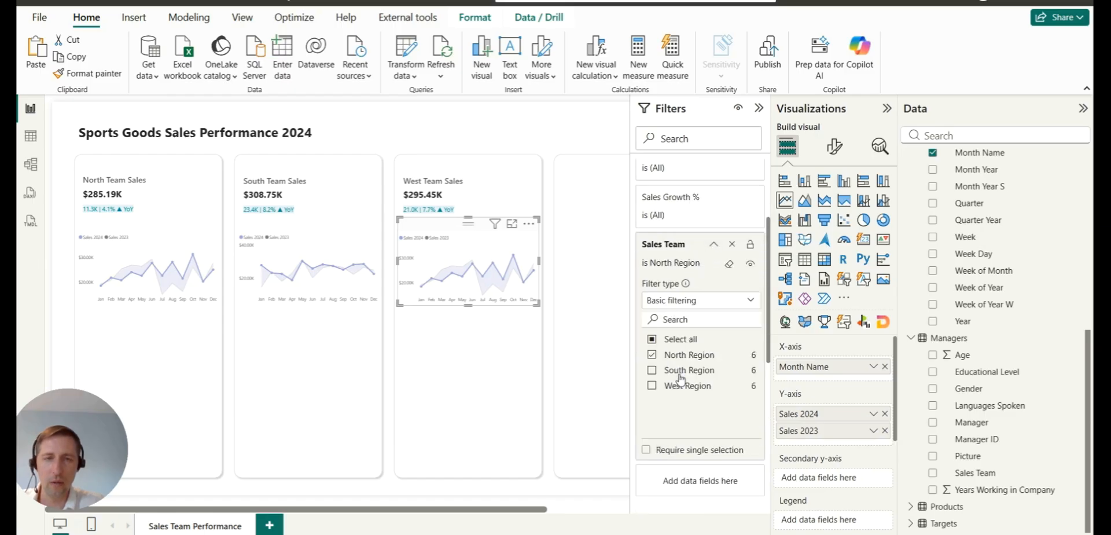
left_click(652, 354)
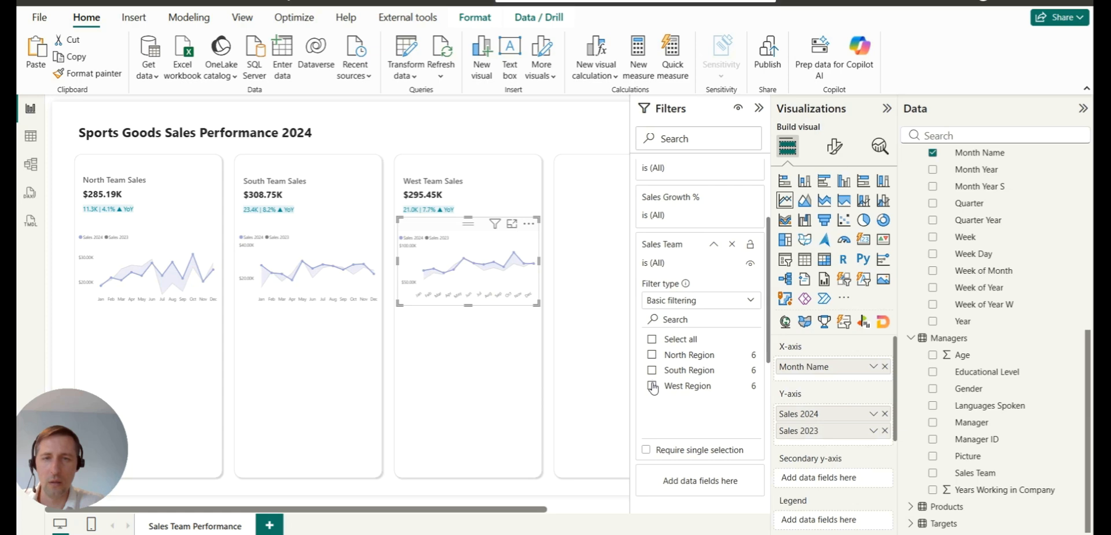
left_click(653, 386)
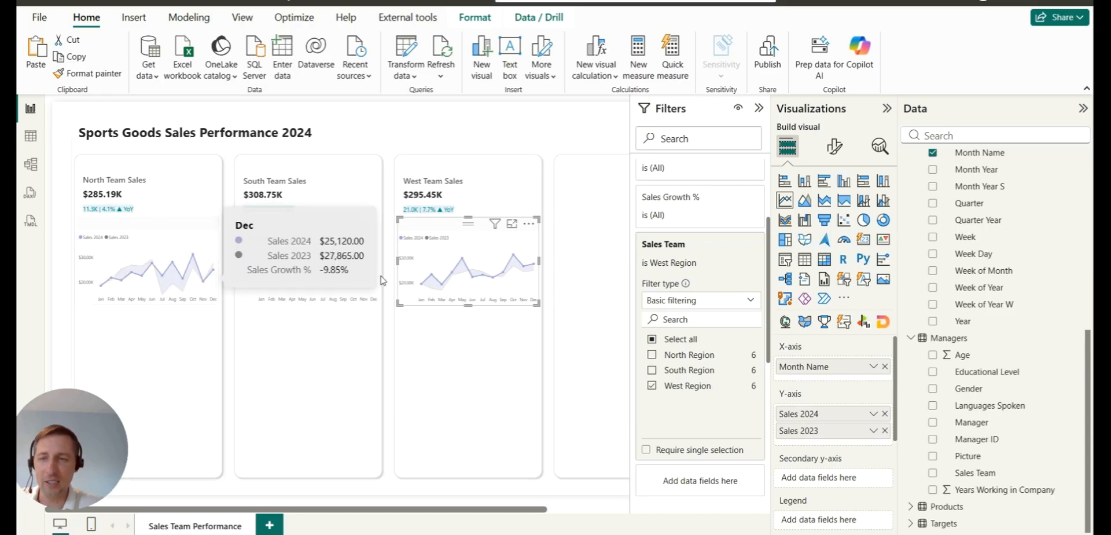
left_click(757, 109)
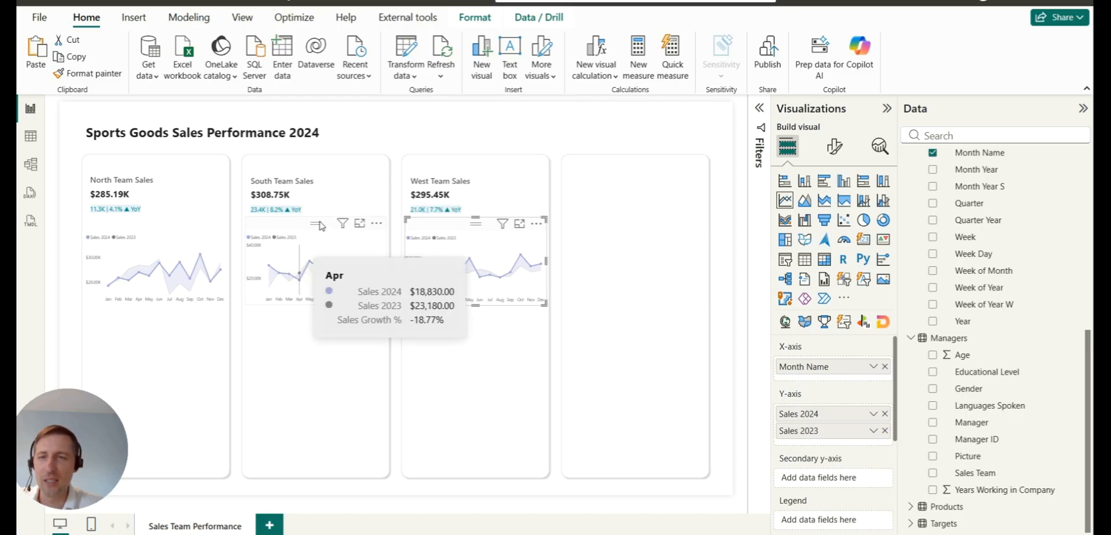
Set the line color of the Sales 2024 series in the West Team Sales chart to light blue.
left_click(320, 229)
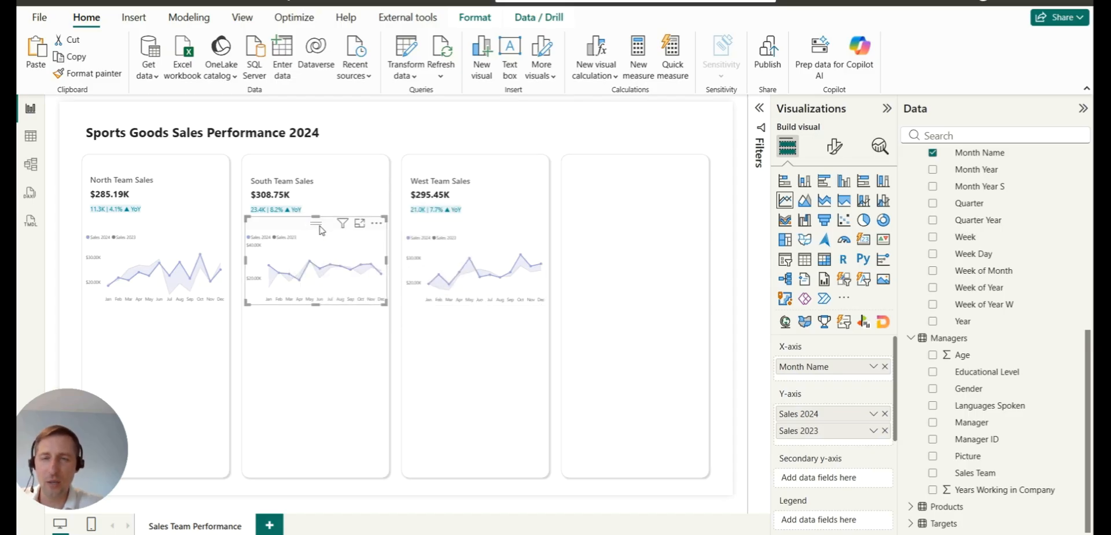
left_click(444, 229)
left_click(834, 146)
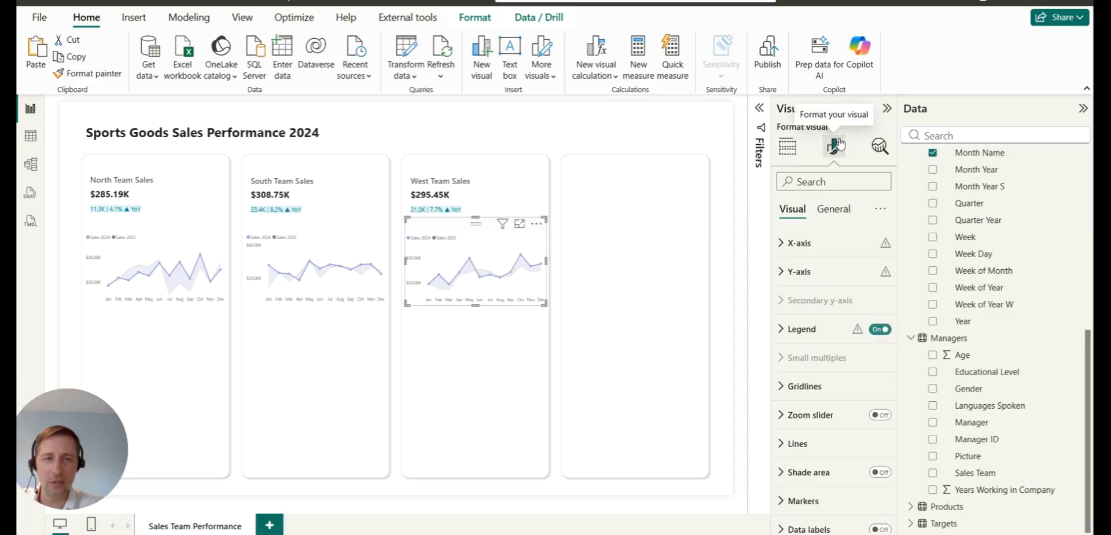
scroll(801, 375, "down", 1)
left_click(797, 373)
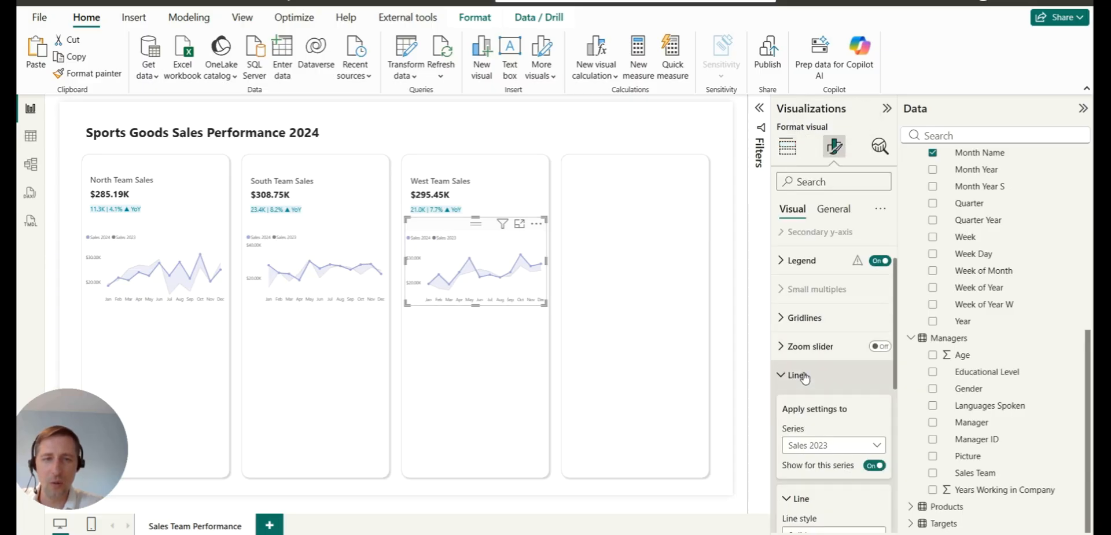
scroll(834, 377, "down", 1)
left_click(837, 376)
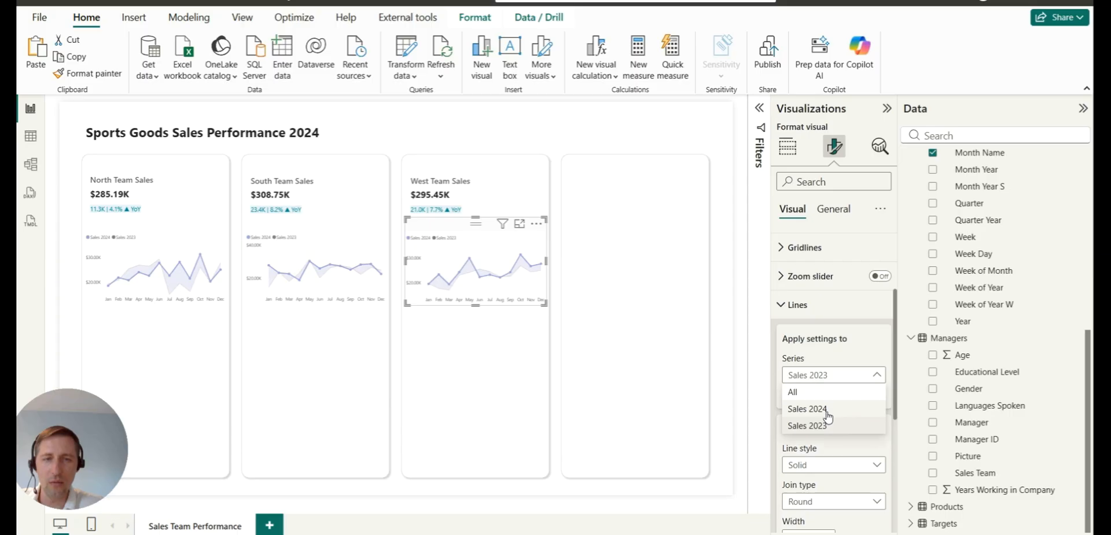
left_click(829, 409)
scroll(851, 272, "down", 1)
scroll(834, 325, "down", 2)
left_click(806, 350)
scroll(812, 343, "down", 1)
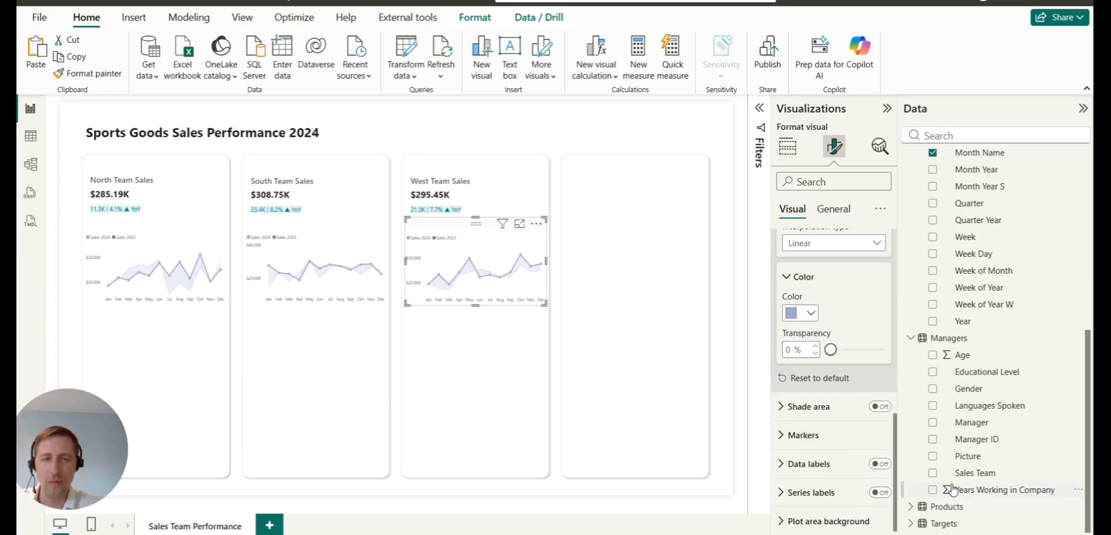
scroll(824, 322, "up", 4)
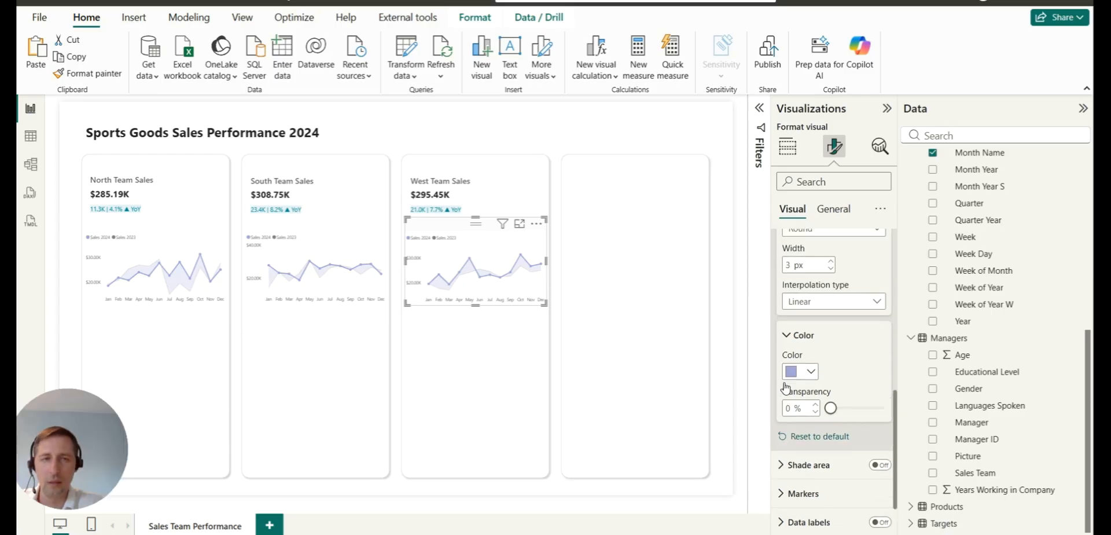
scroll(824, 322, "down", 3)
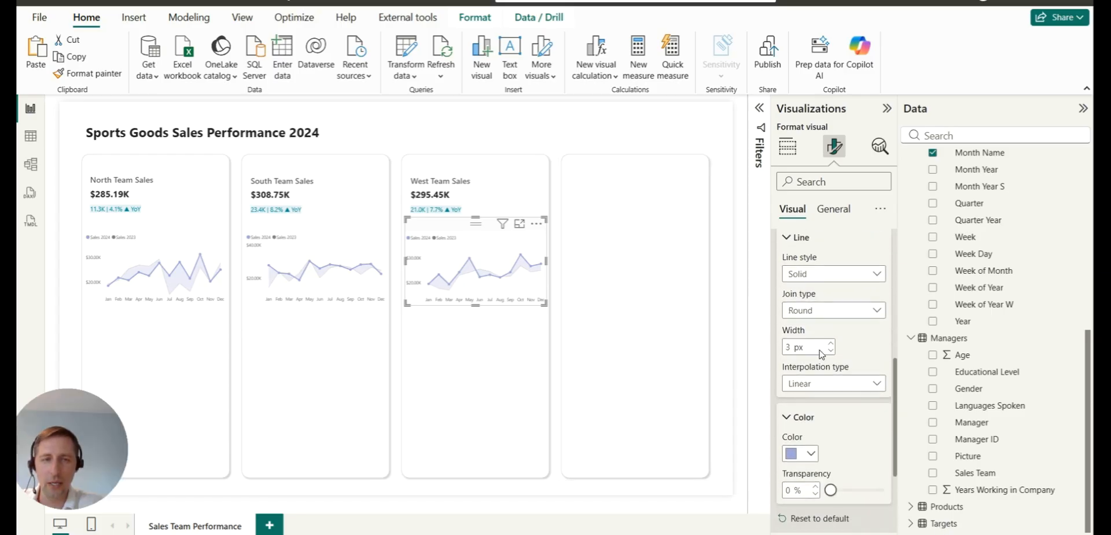
left_click(809, 454)
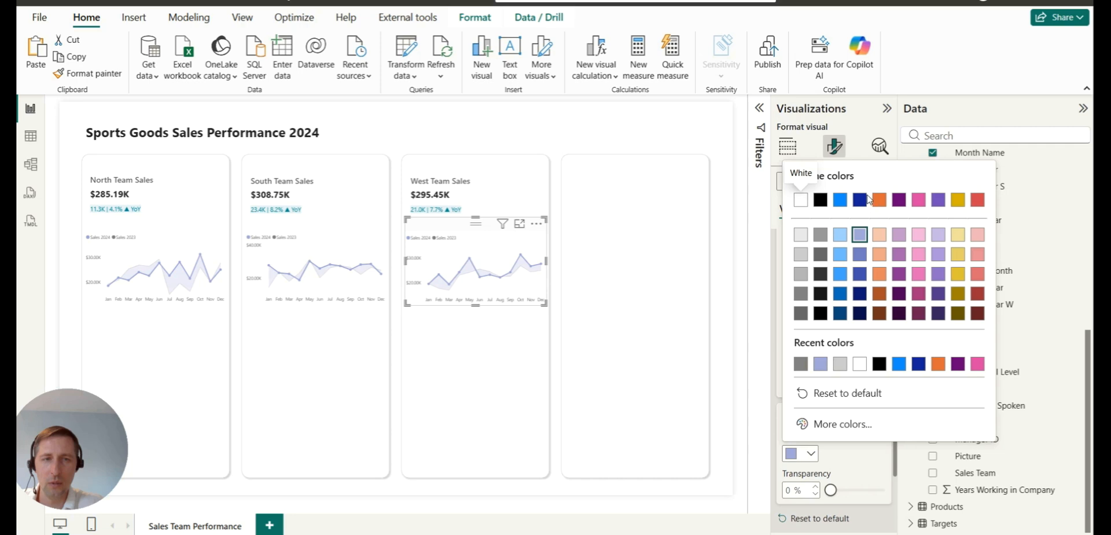
left_click(846, 257)
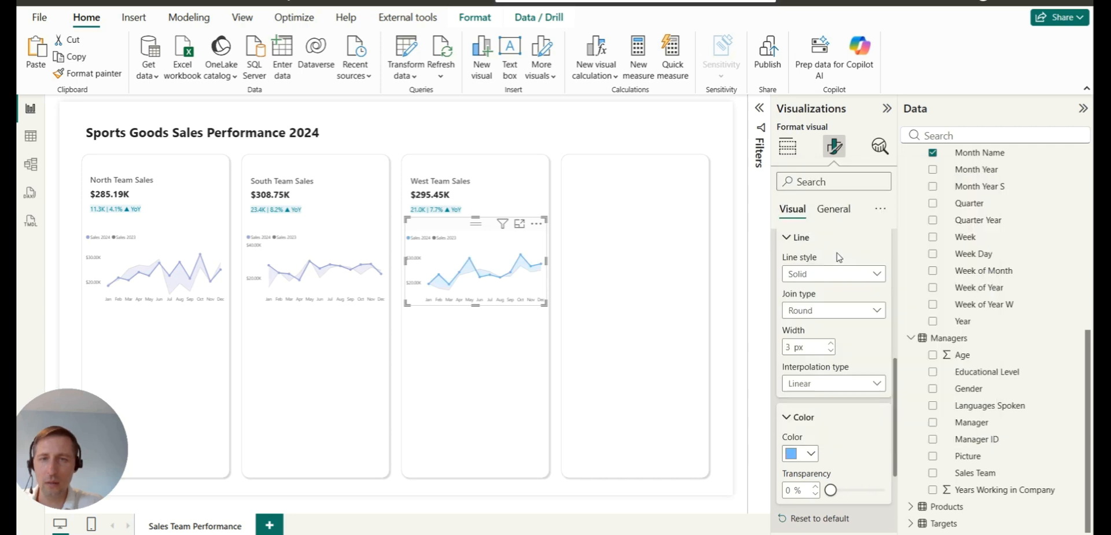
Set the Sales 2024 line color in the South Team Sales chart to light orange and deselect the chart.
left_click(323, 230)
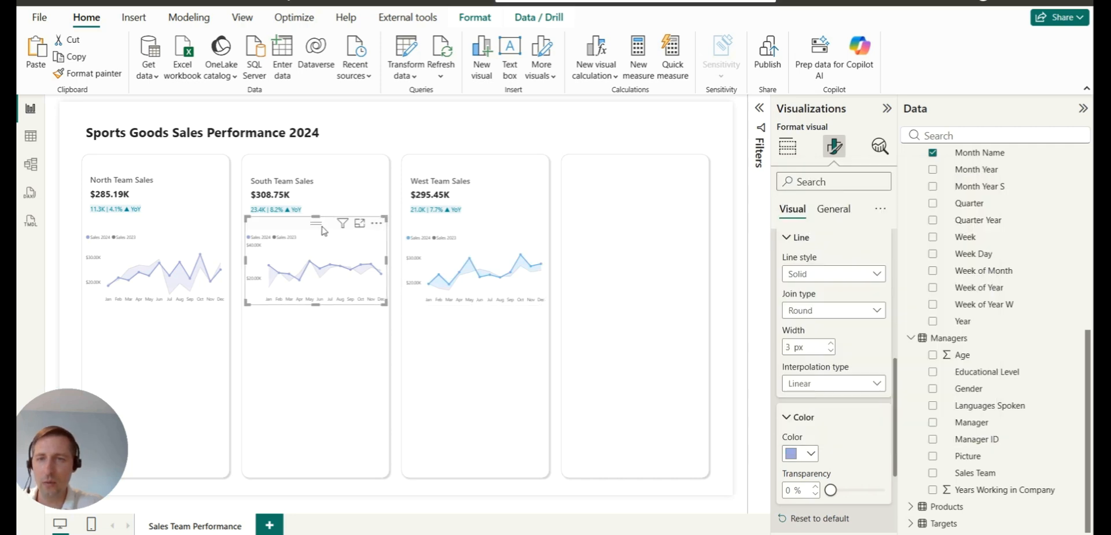
left_click(811, 455)
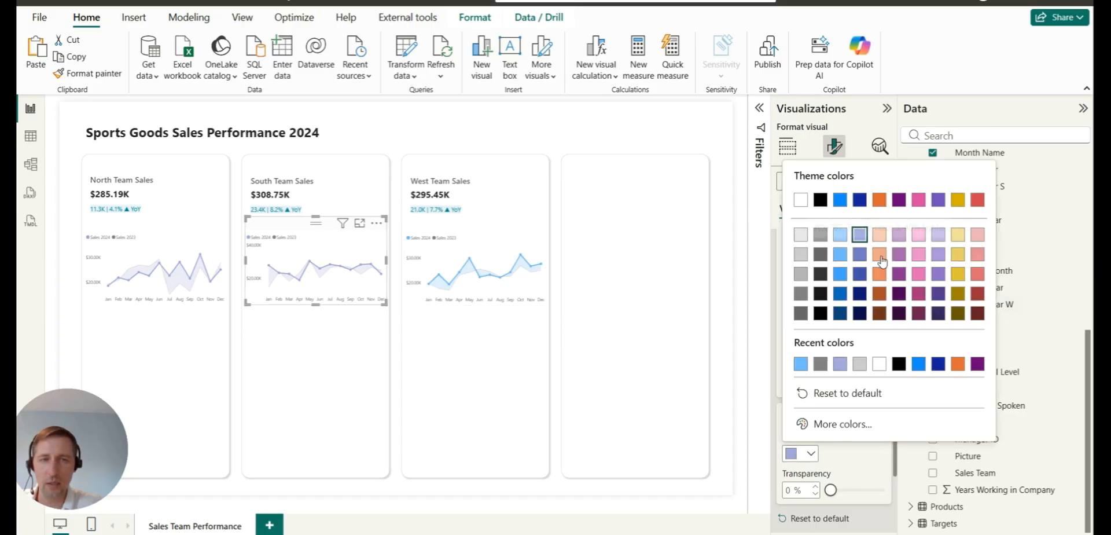
left_click(879, 255)
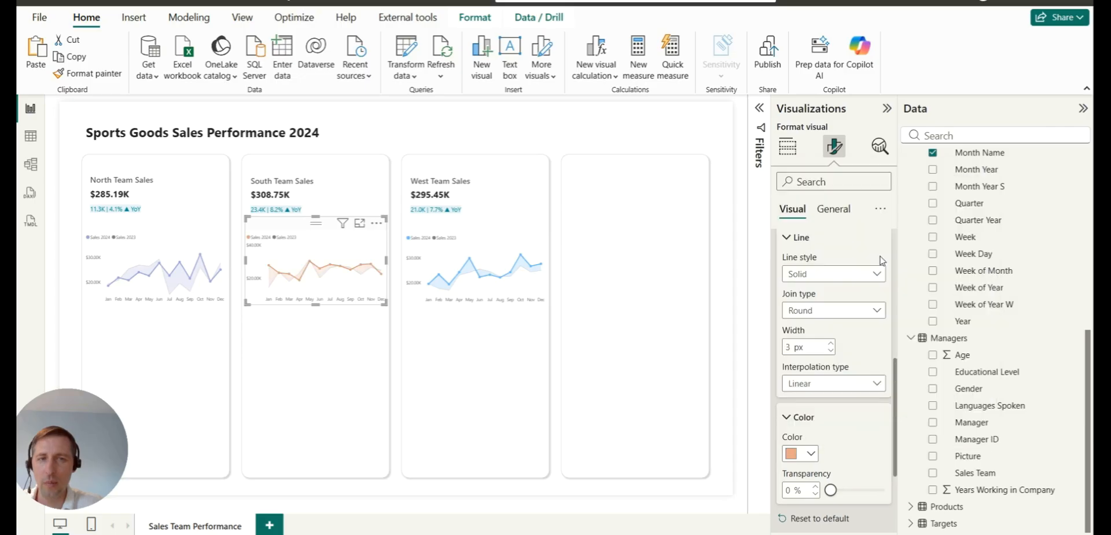
left_click(349, 383)
left_click(565, 121)
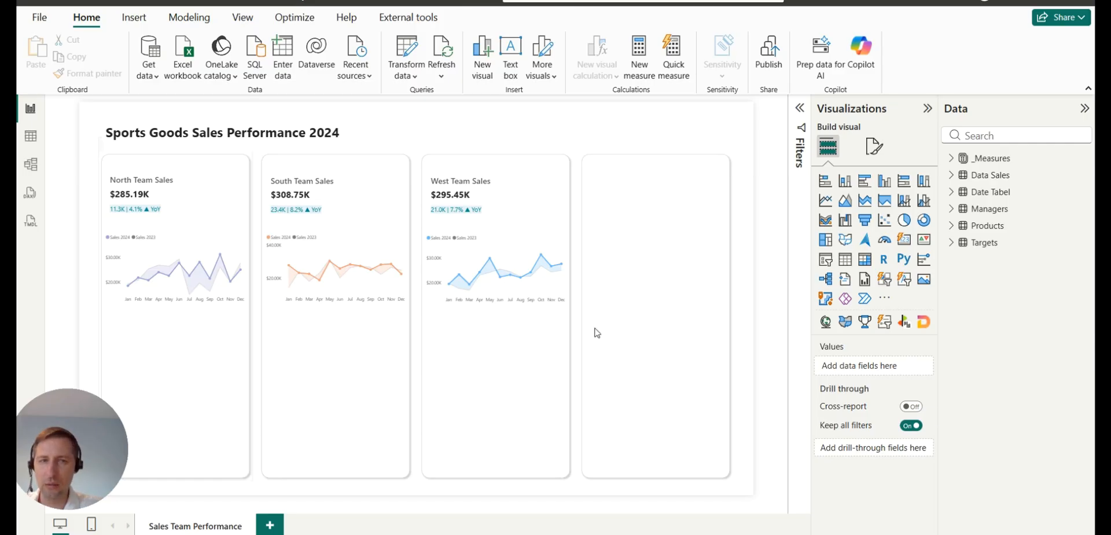
Insert a clustered column chart and move it into the lower part of the North Team Sales card.
left_click(204, 391)
key("Escape")
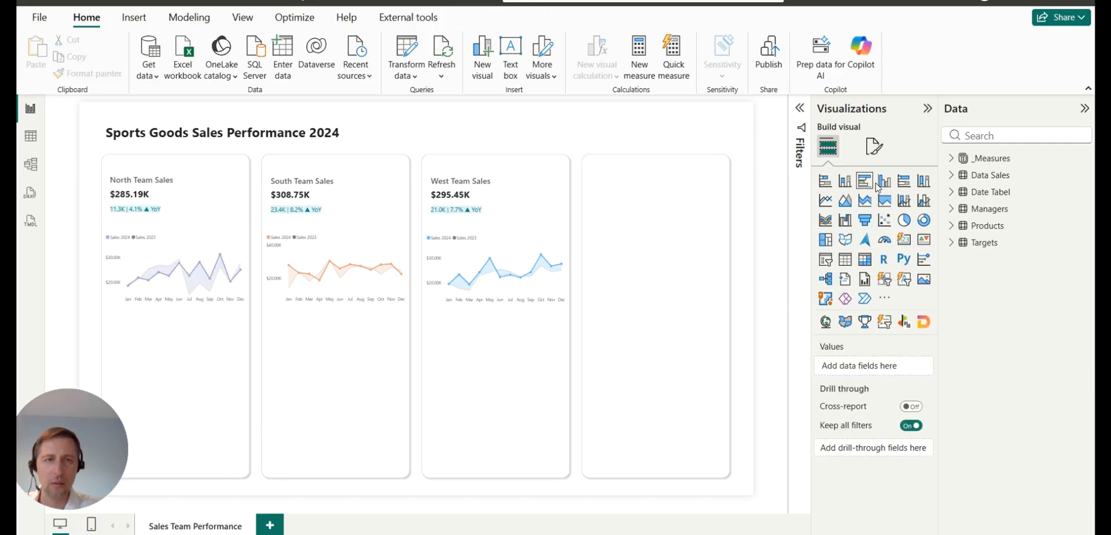
left_click(884, 181)
left_click_drag(171, 197, 181, 403)
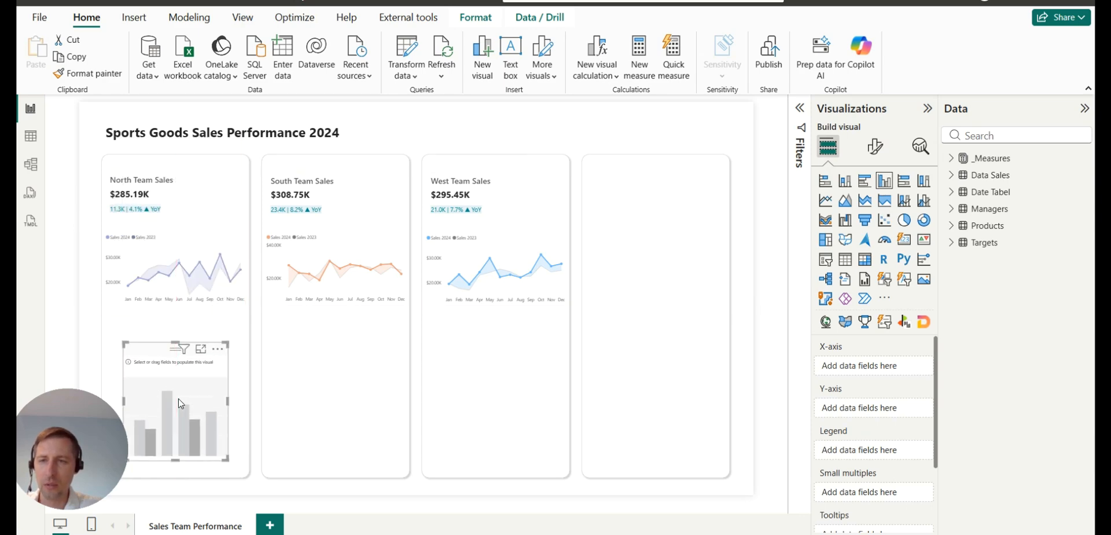
Align the empty column chart with the line chart's left edge and widen it to nearly fill the North card's width.
scroll(377, 330, "up", 3, "ctrl")
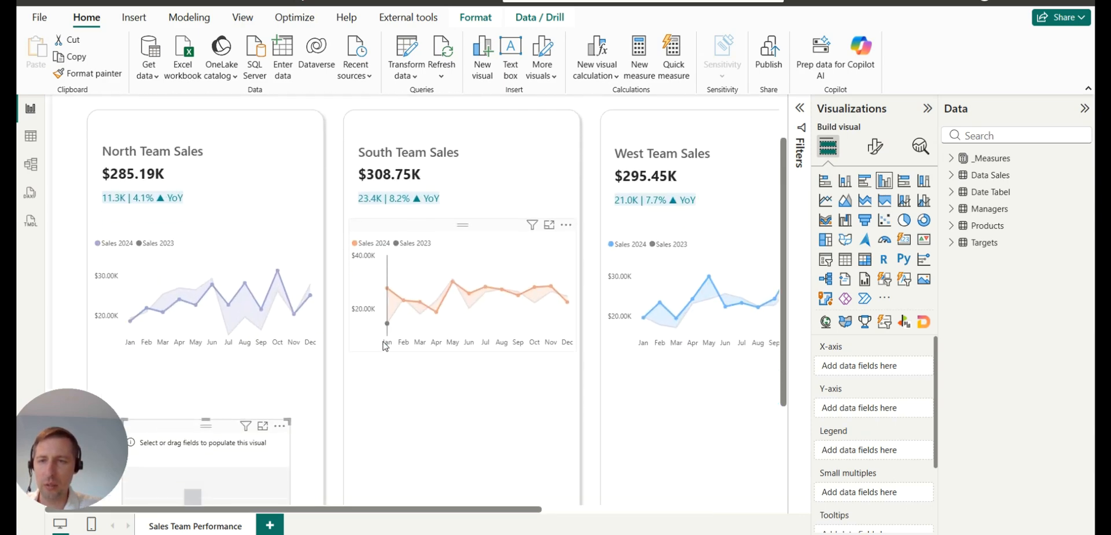
scroll(386, 346, "down", 3)
mouse_move(209, 271)
left_mouse_down()
mouse_move(218, 322)
mouse_move(198, 268)
left_mouse_up()
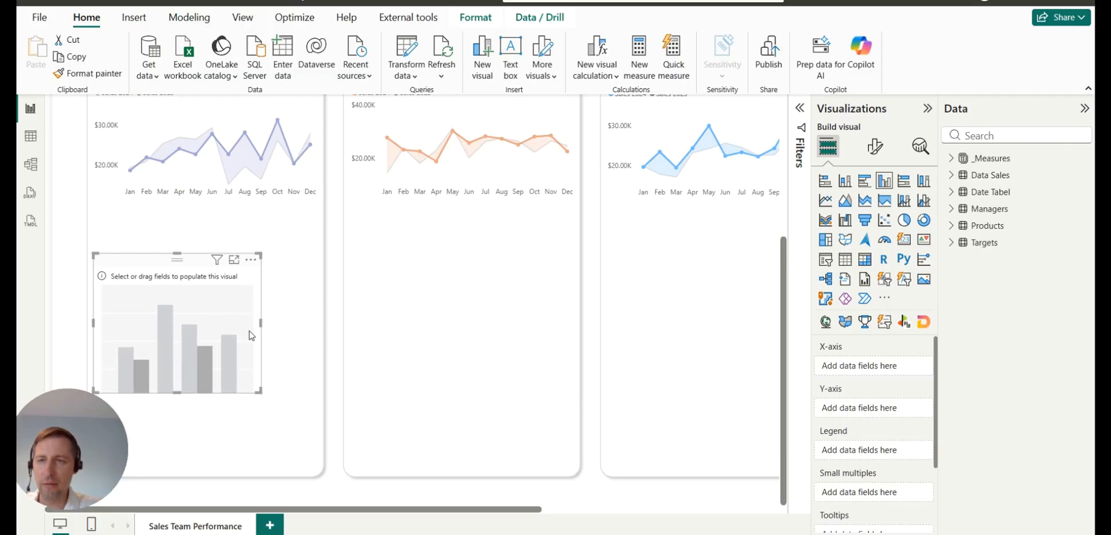
left_click_drag(260, 322, 311, 323)
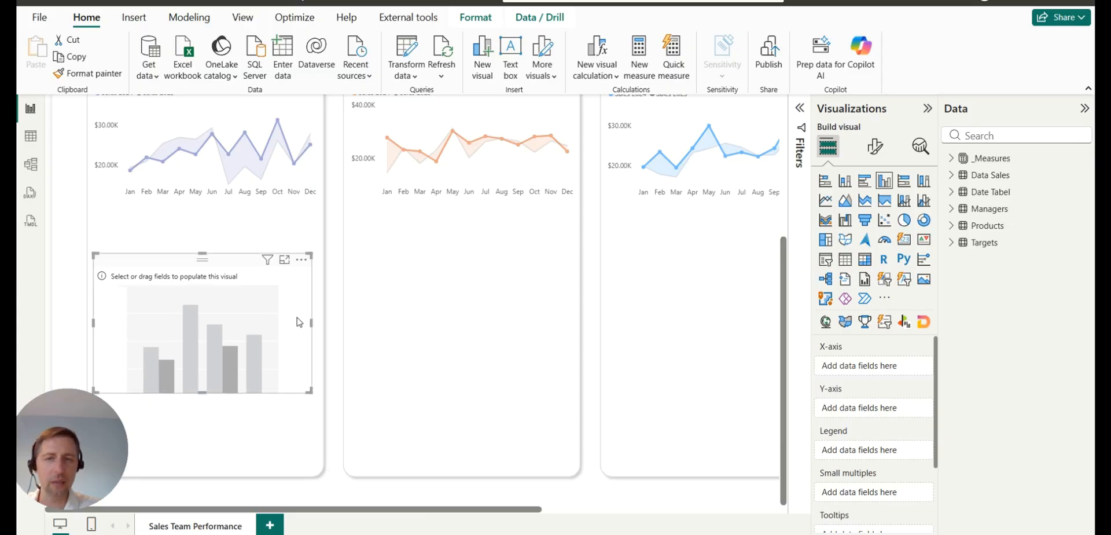
Add the Product Name field from the Products table to the column chart's X-axis.
left_click(953, 227)
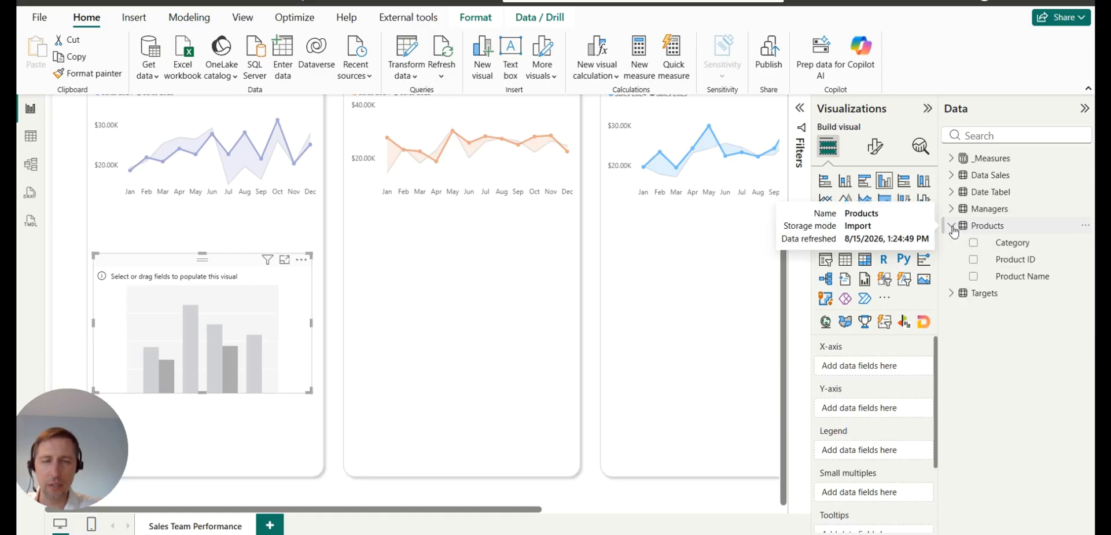
left_click_drag(972, 277, 896, 368)
left_click(953, 226)
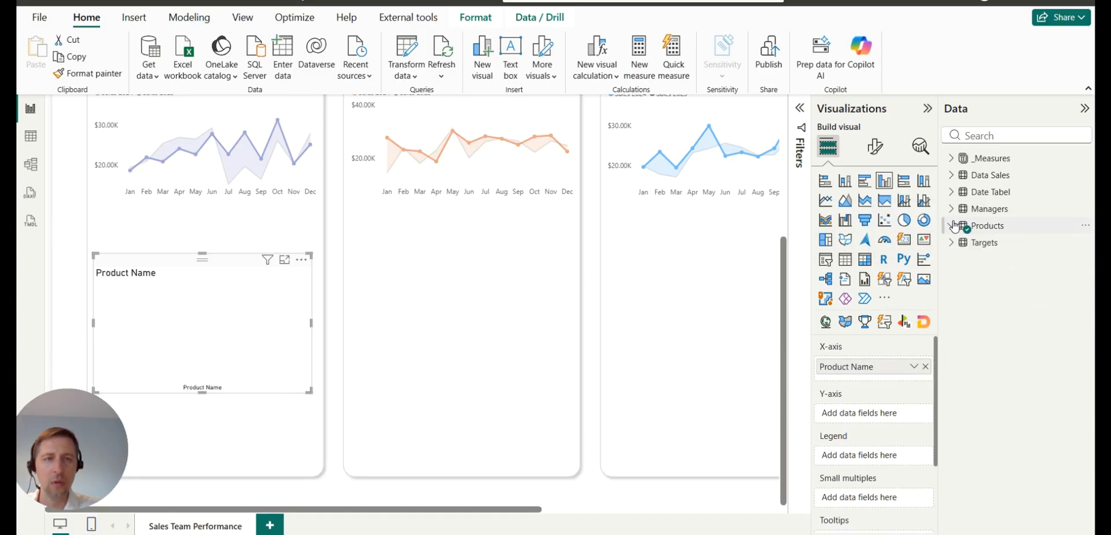
Add the _1 Sales and _1 Sales PY measures to the column chart's Y-axis.
left_click(952, 158)
left_click_drag(1012, 175, 890, 415)
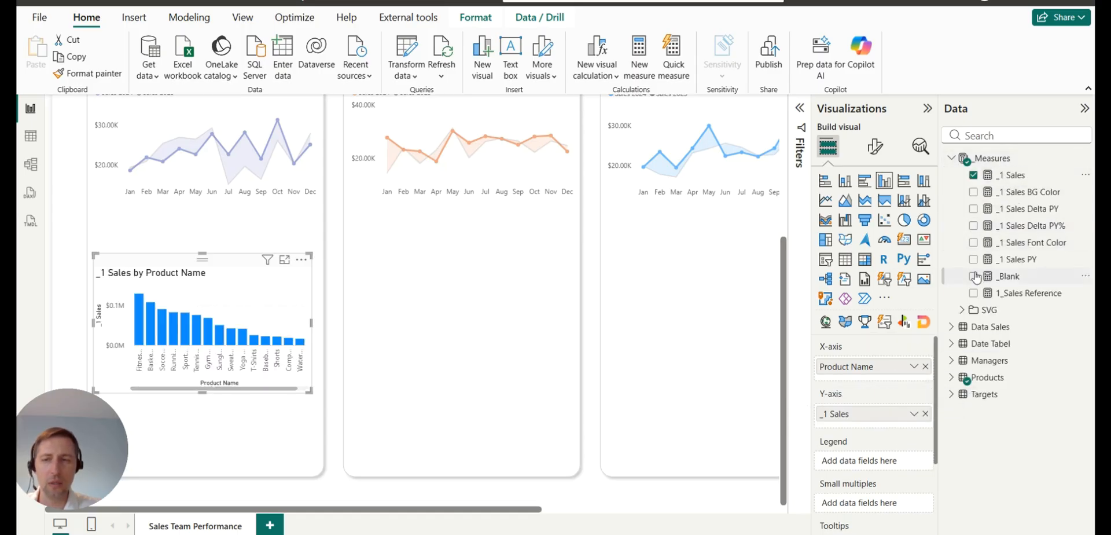
left_click_drag(1014, 260, 903, 427)
Rename the column chart's Y-axis fields for this visual: _1 Sales as 2024 and _1 Sales PY as 2023.
double_click(866, 412)
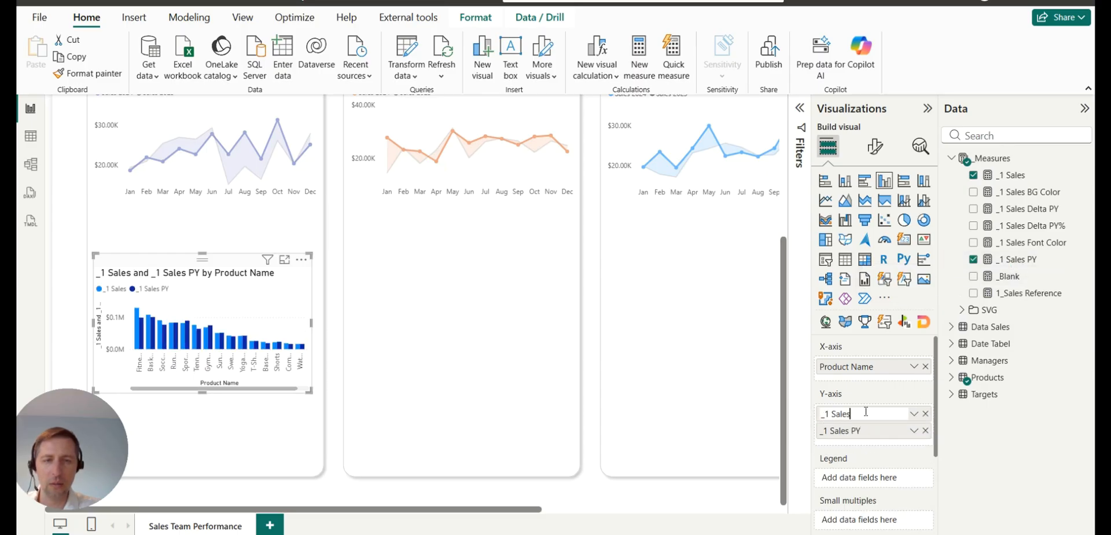
key("Return")
double_click(867, 415)
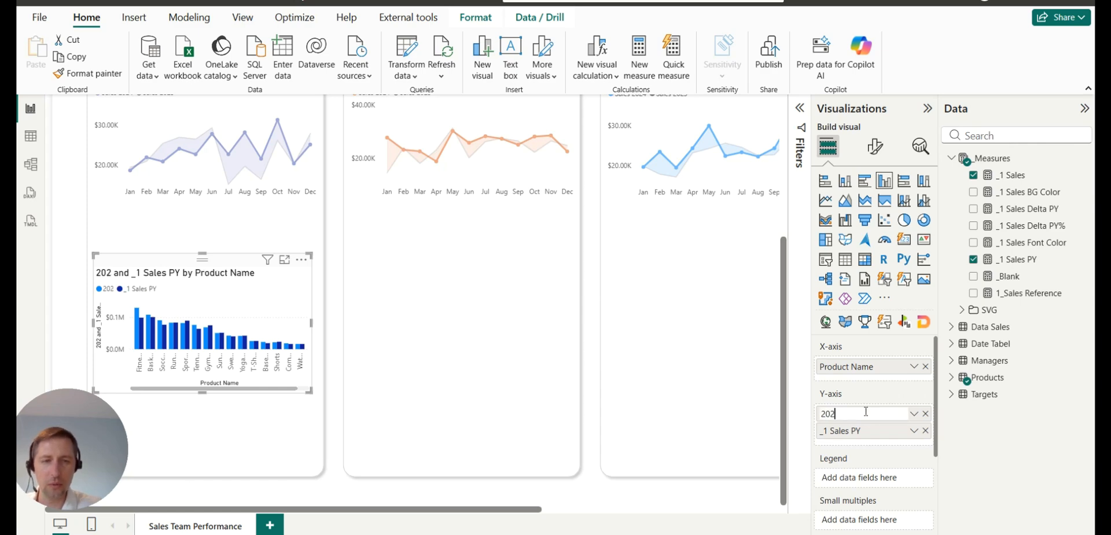
key("Return")
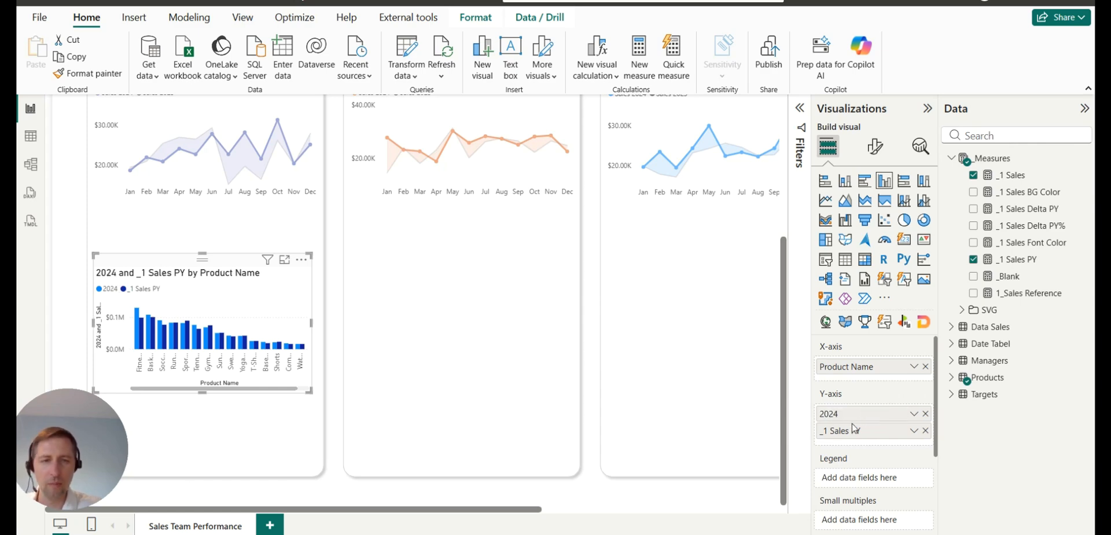
double_click(854, 433)
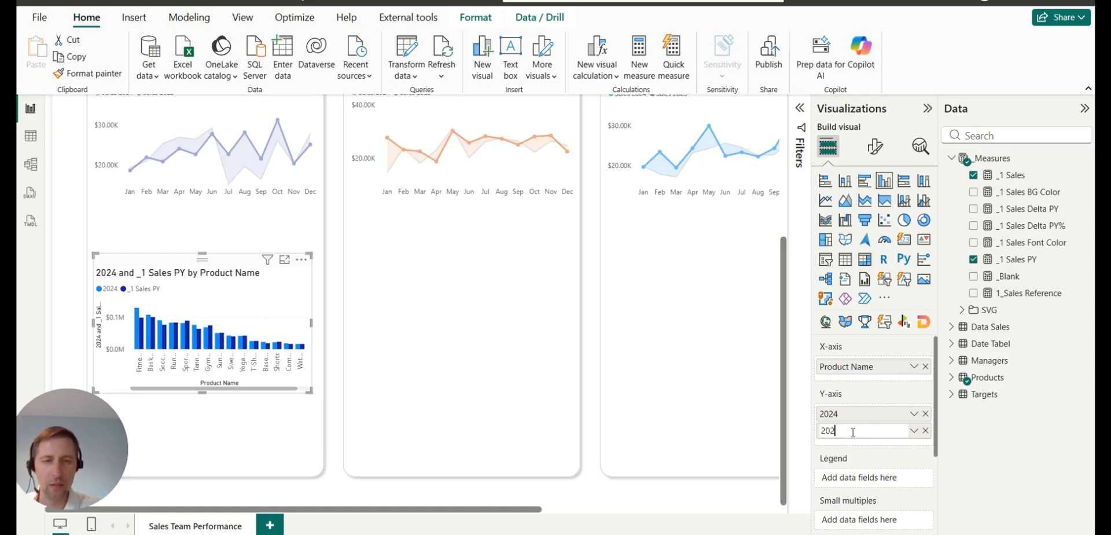
key("Return")
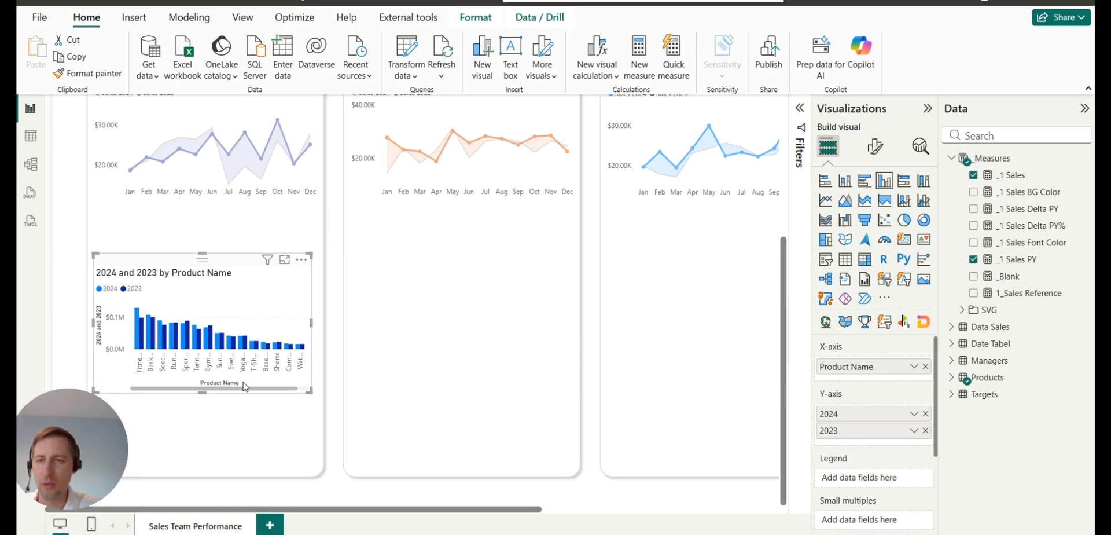
mouse_move(250, 394)
left_mouse_down()
mouse_move(281, 395)
mouse_move(232, 395)
left_mouse_up()
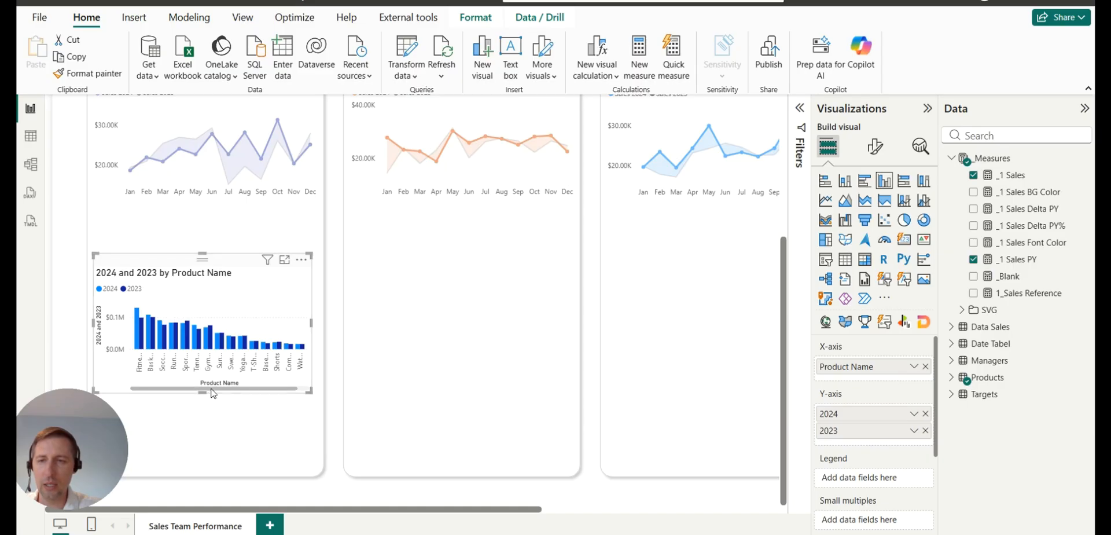
left_click_drag(258, 394, 192, 392)
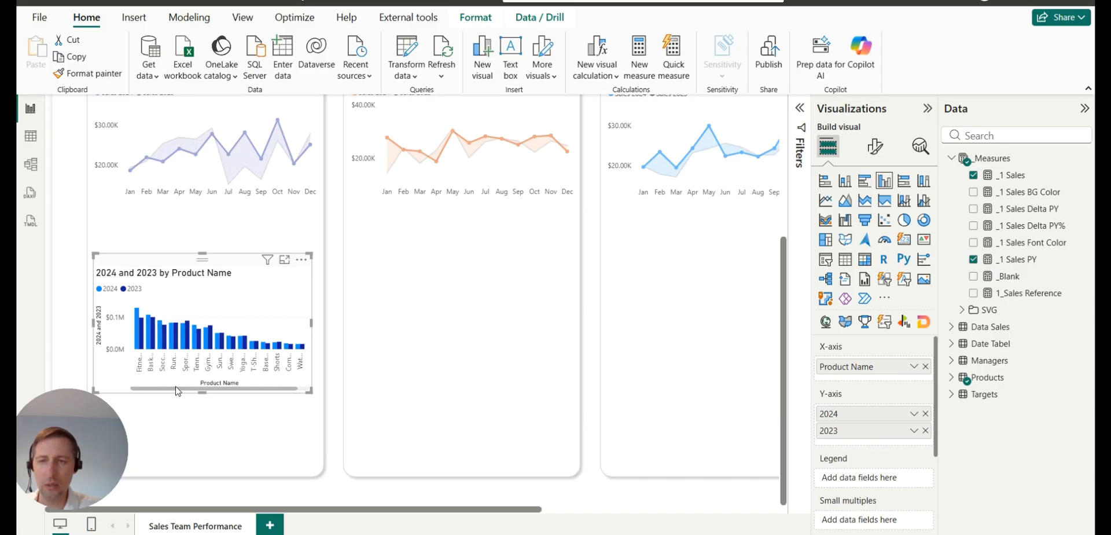
Filter the column chart's Product Name with a Top N filter showing the top 3 items by _1 Sales.
left_click(801, 109)
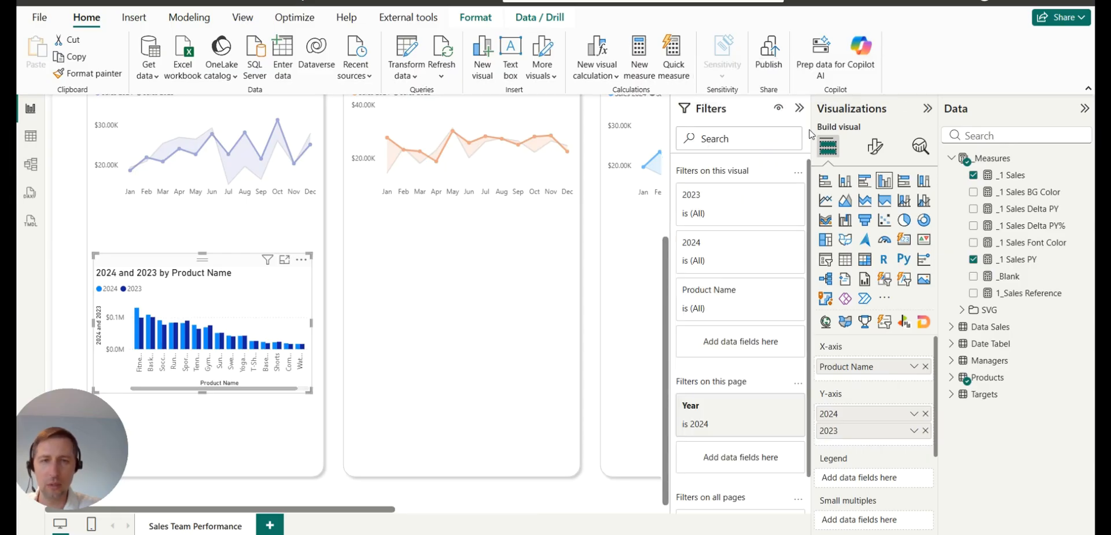
left_click(765, 291)
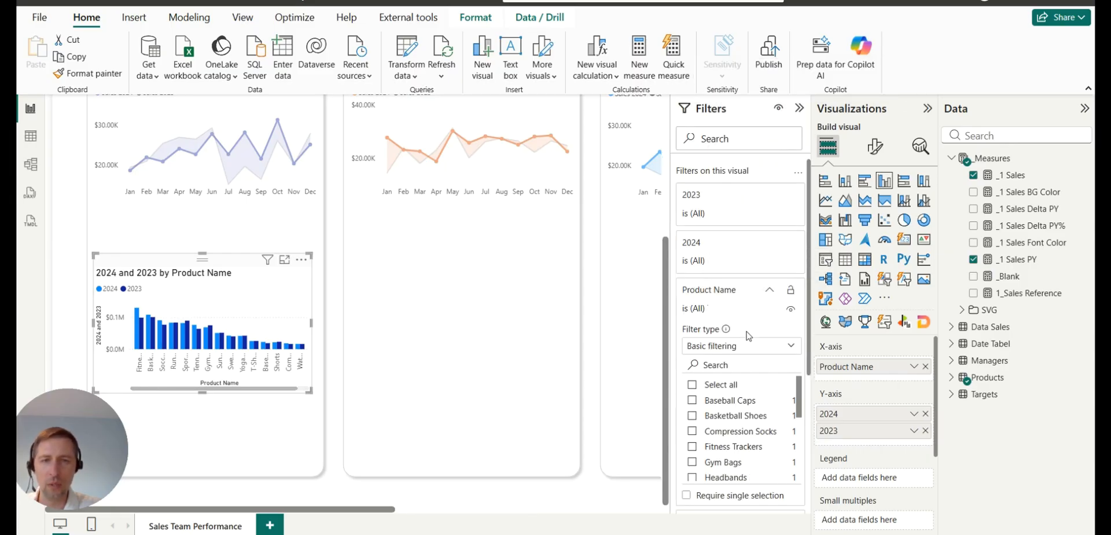
left_click(742, 346)
left_click(716, 399)
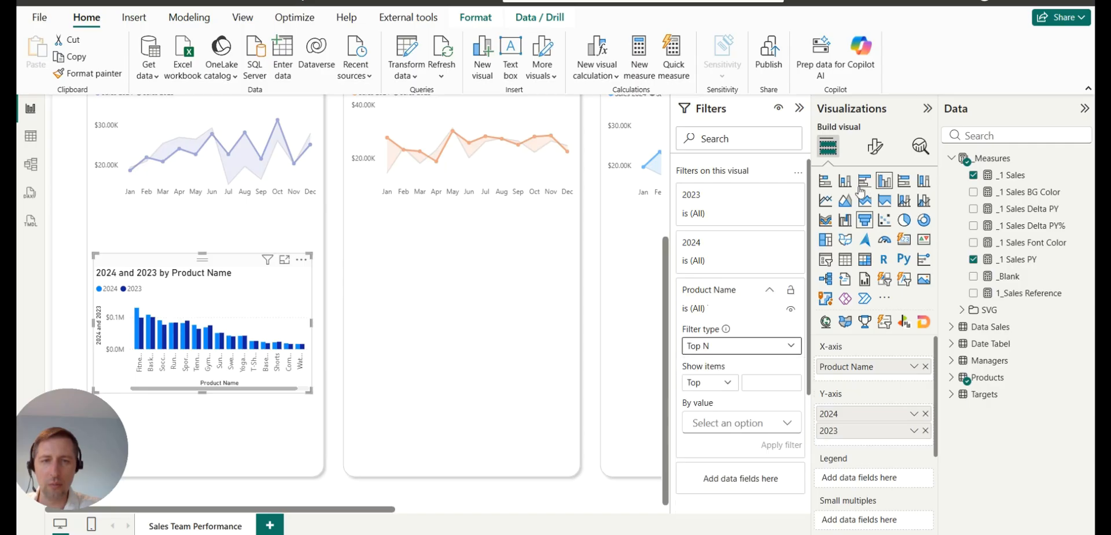
scroll(774, 347, "down", 2)
left_click(765, 315)
type("3")
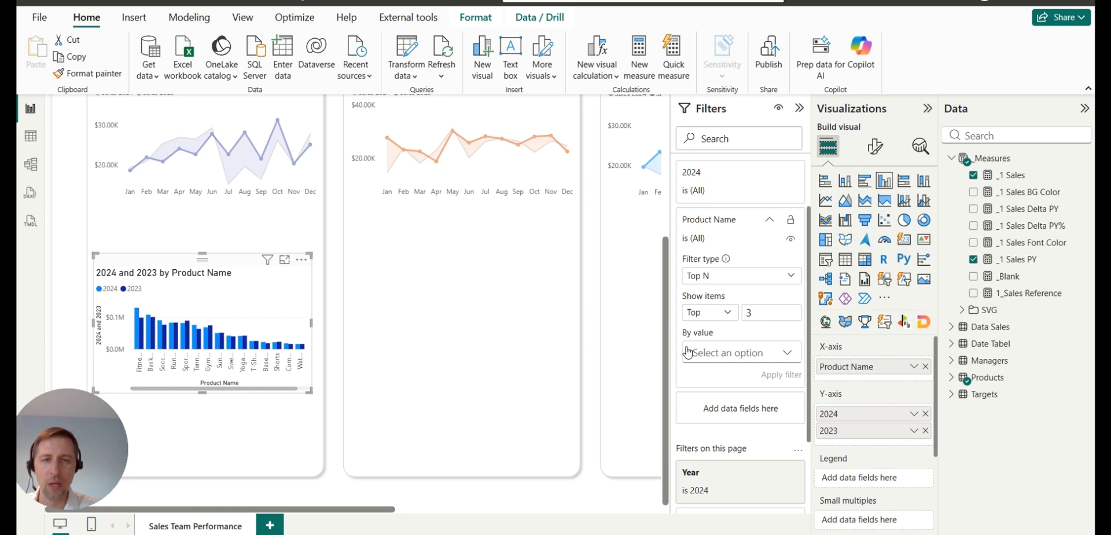
left_click_drag(1017, 174, 746, 352)
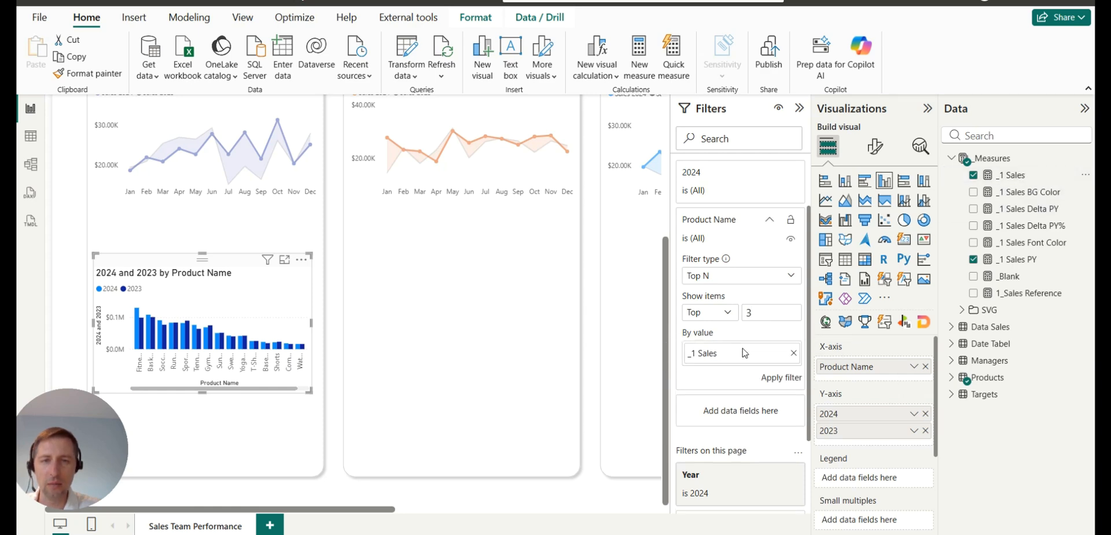
left_click(782, 380)
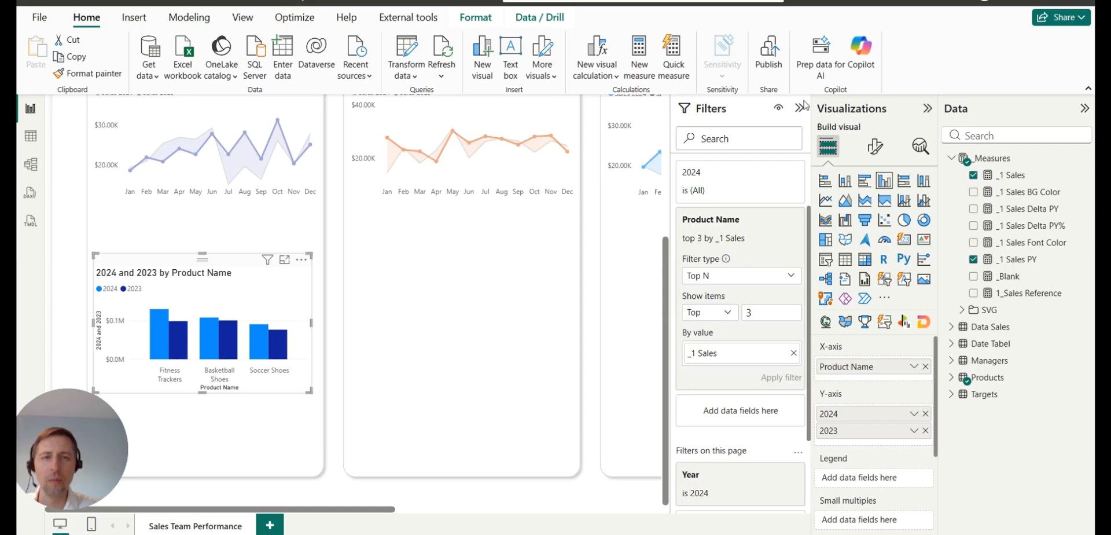
Add the Sales Team field from the Managers table as a filter on the column chart and limit it to North Region.
scroll(741, 290, "down", 3)
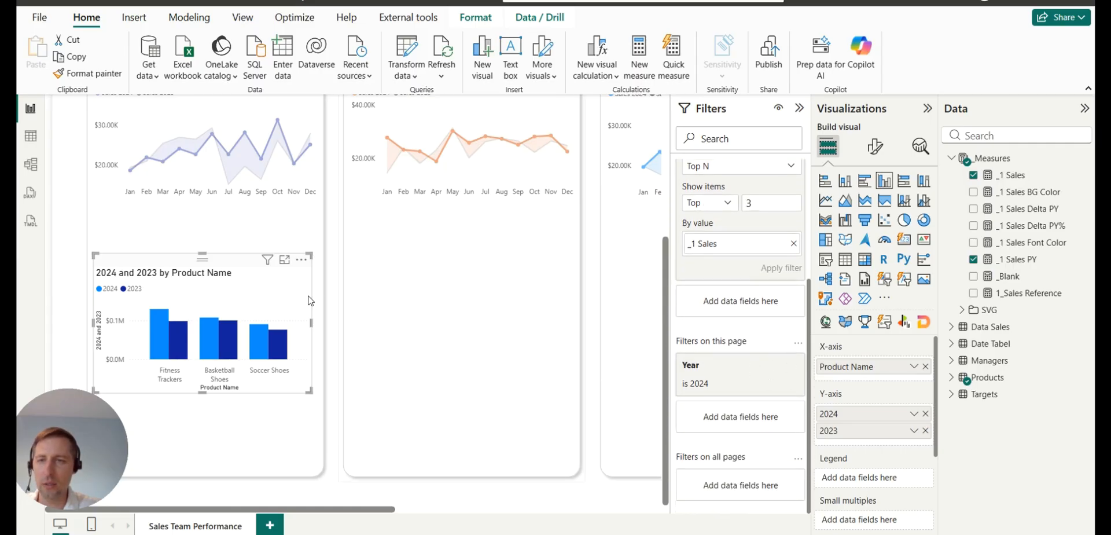
scroll(289, 292, "up", 4)
scroll(271, 252, "down", 3)
scroll(354, 379, "down", 3)
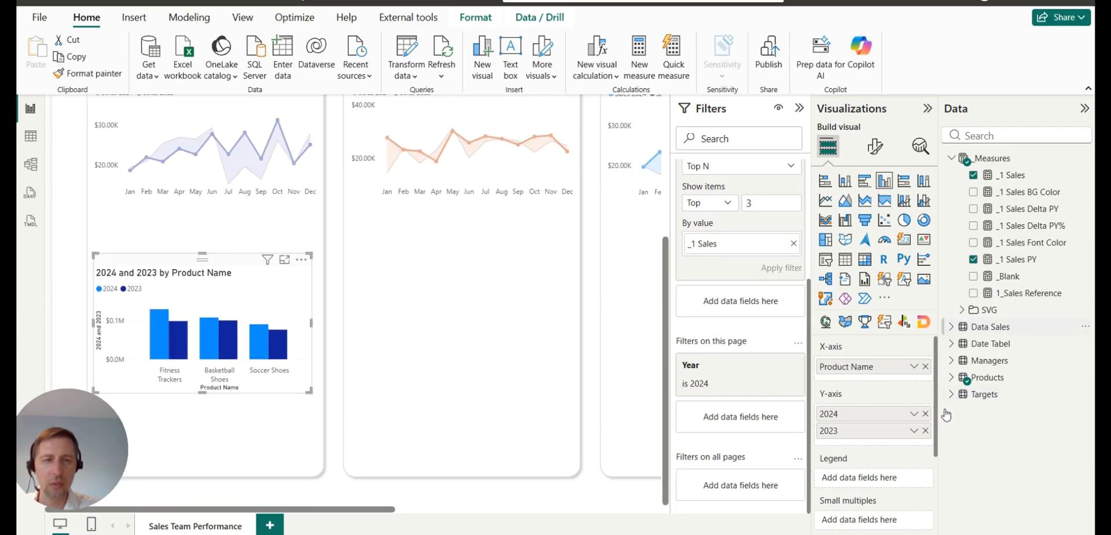
left_click(951, 363)
scroll(984, 440, "down", 1)
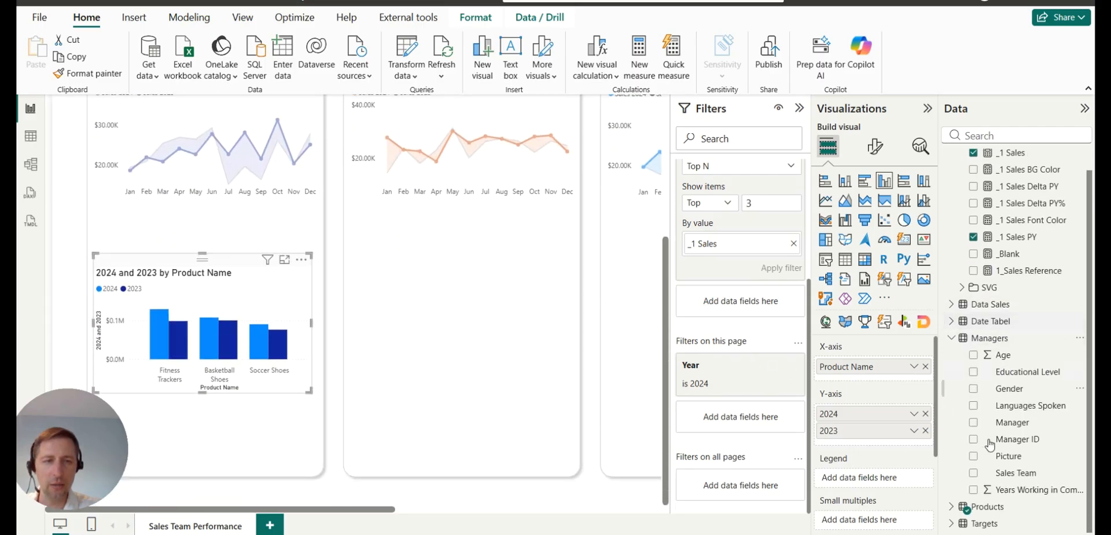
left_click_drag(954, 440, 764, 301)
left_click(728, 408)
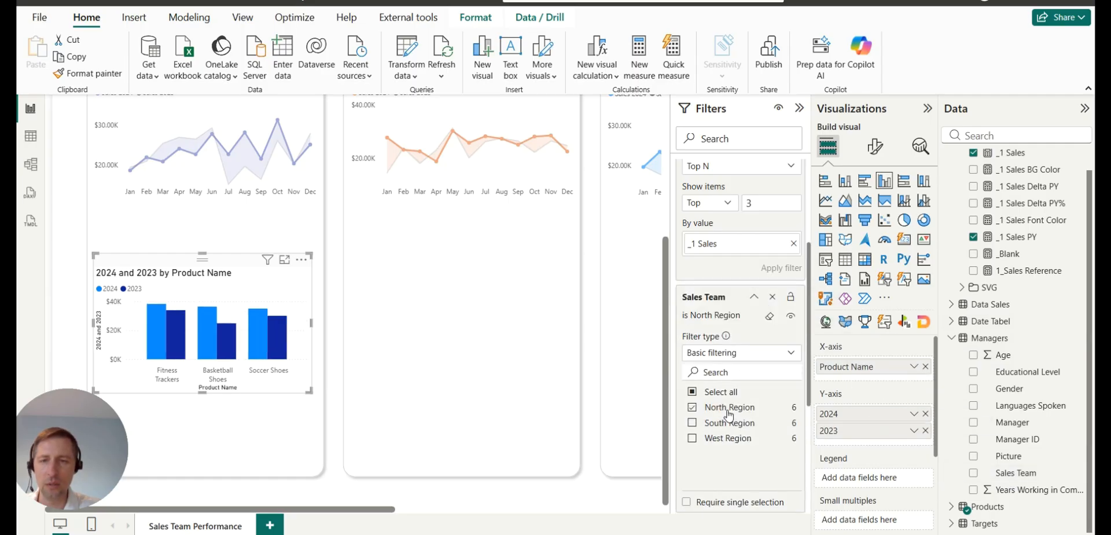
left_click(800, 110)
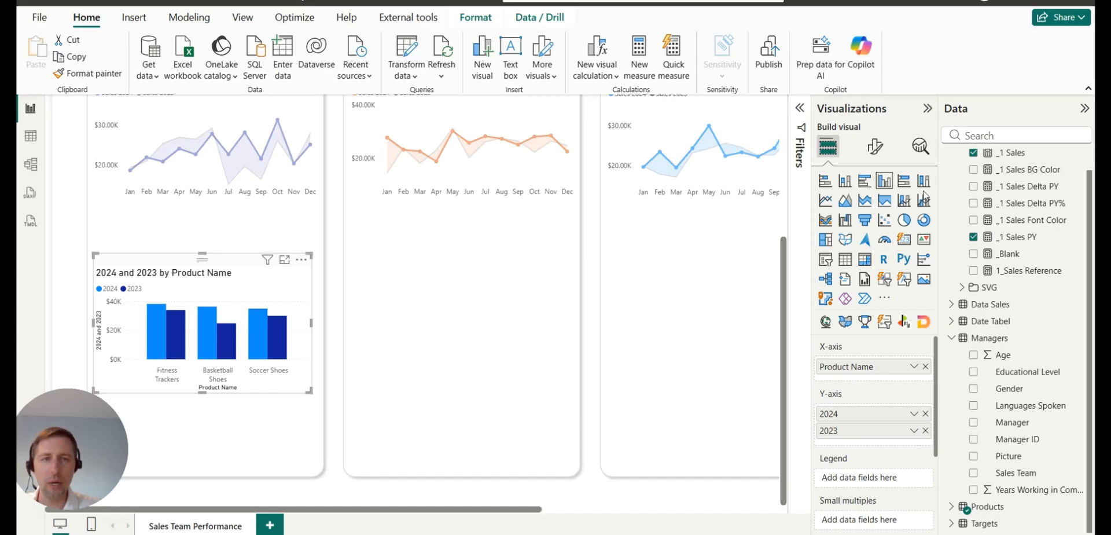
Turn on data labels for the column chart and set its legend position to Top center.
left_click(874, 149)
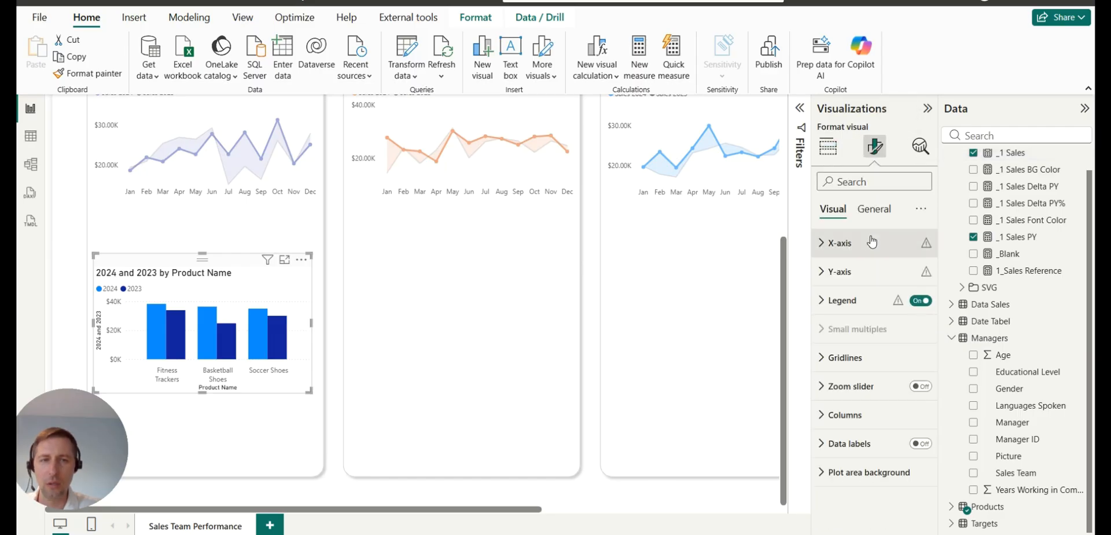
left_click(922, 444)
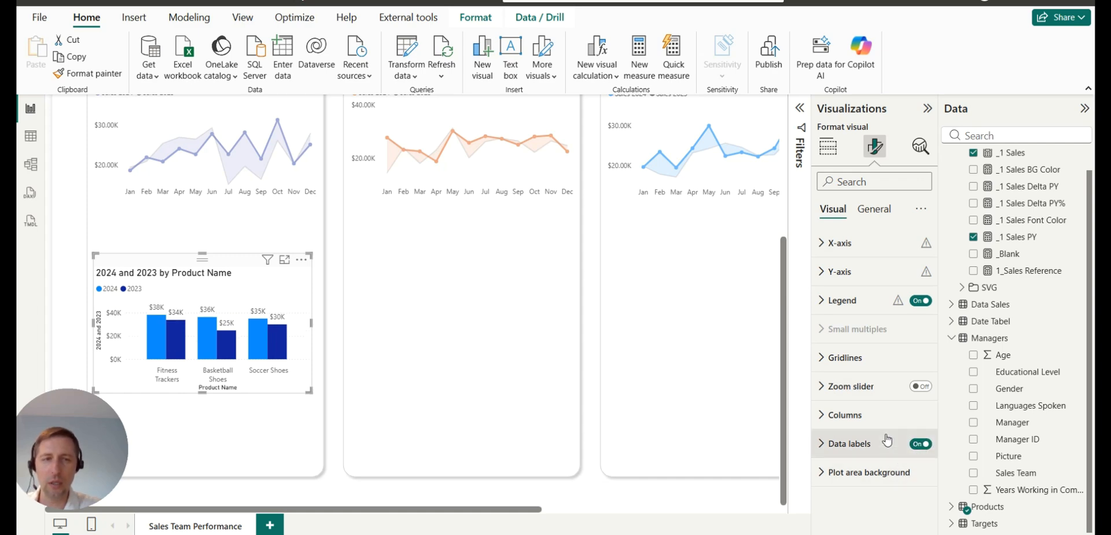
left_click(851, 300)
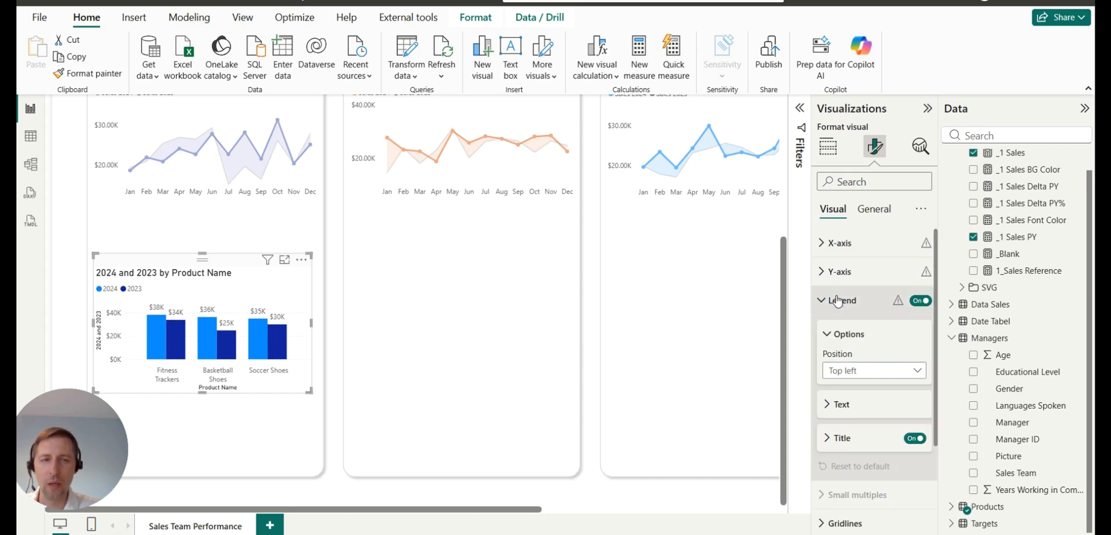
left_click(876, 375)
left_click(866, 406)
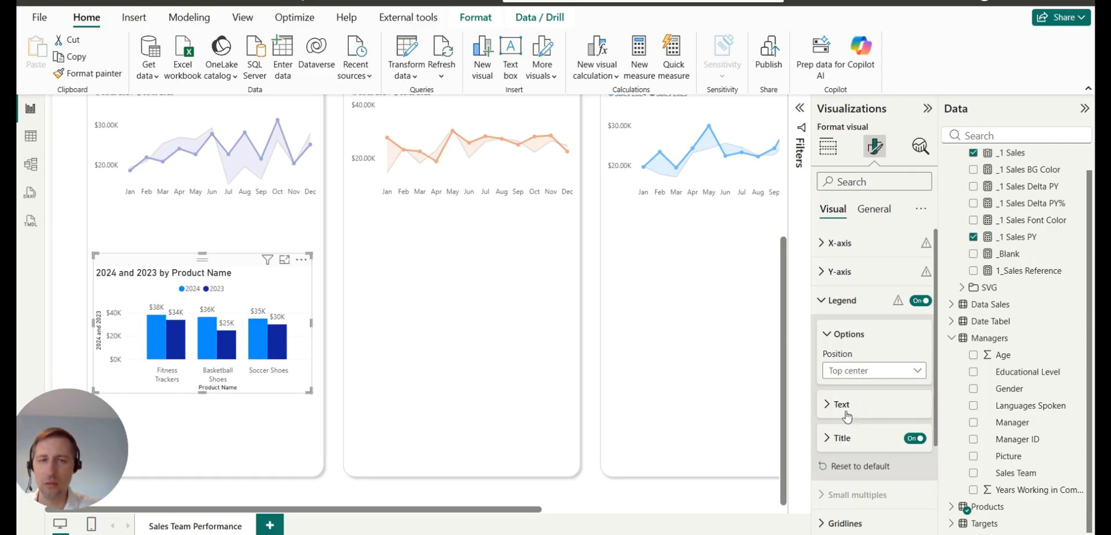
left_click(840, 313)
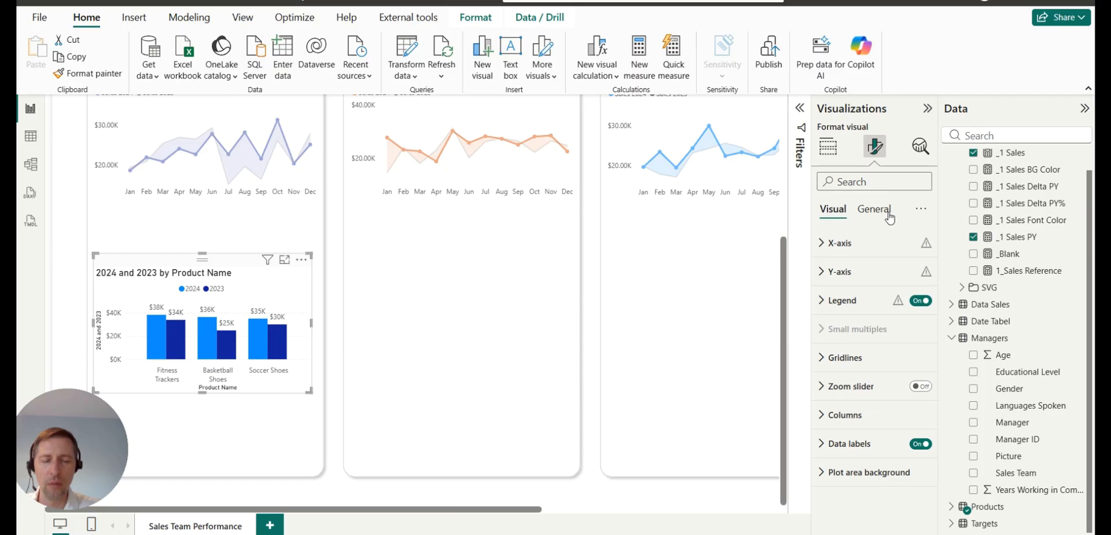
Change the column chart's title text to "Top 3 Products by Sales".
left_click(874, 209)
left_click(862, 277)
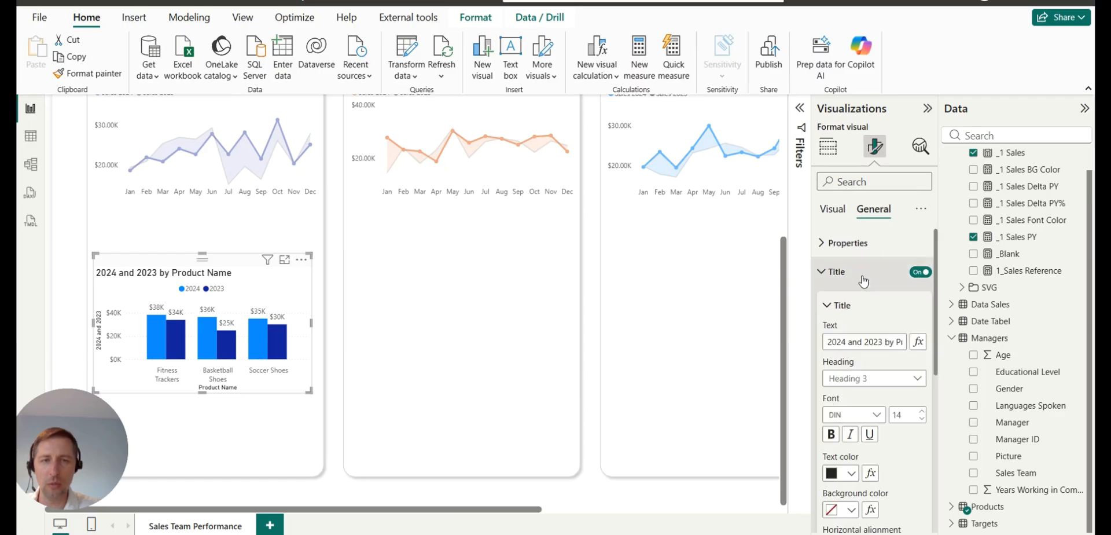
left_click(851, 342)
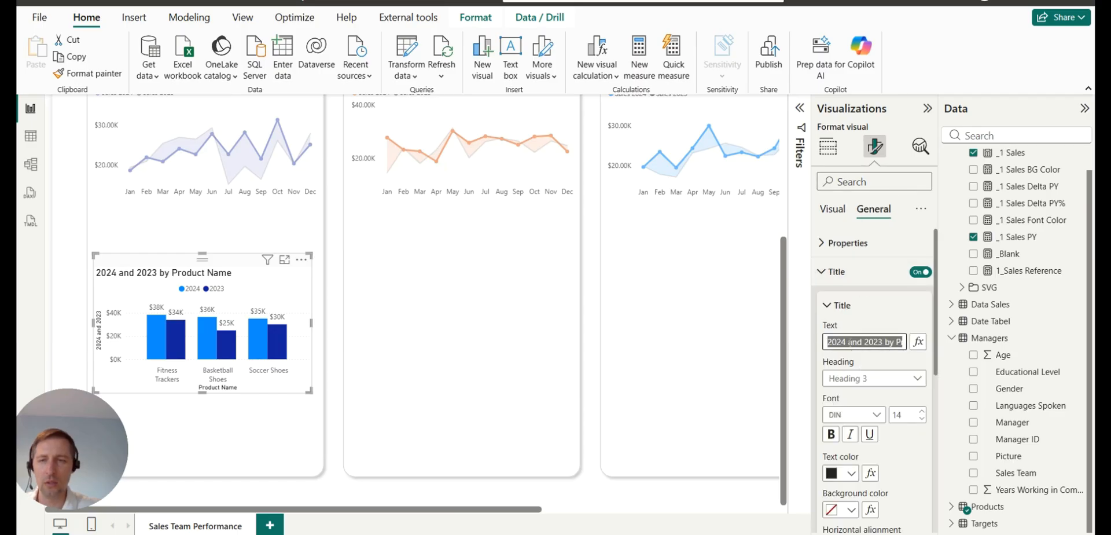
key("BackSpace")
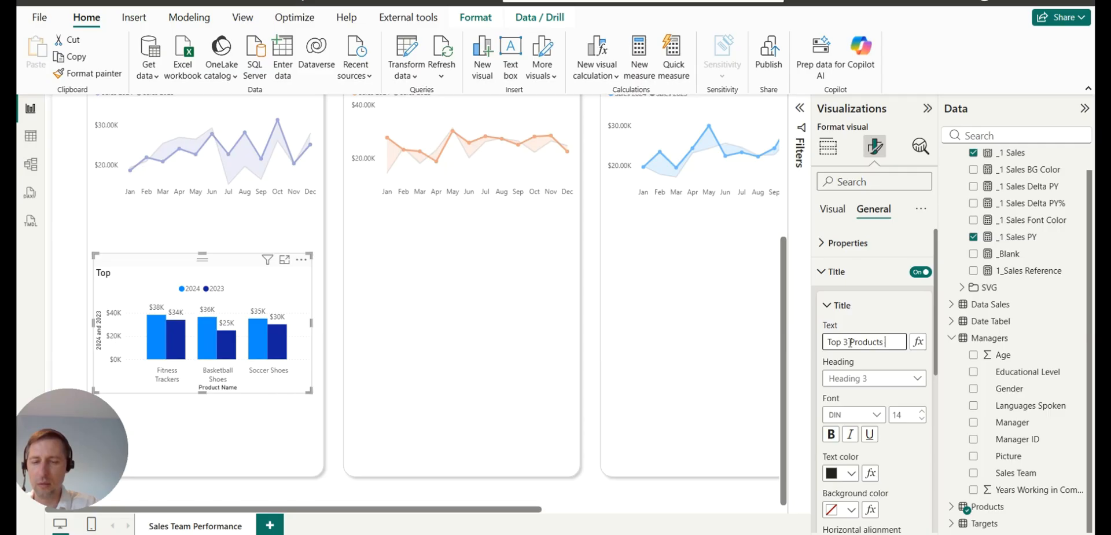
type("Top 3 Products by Sales")
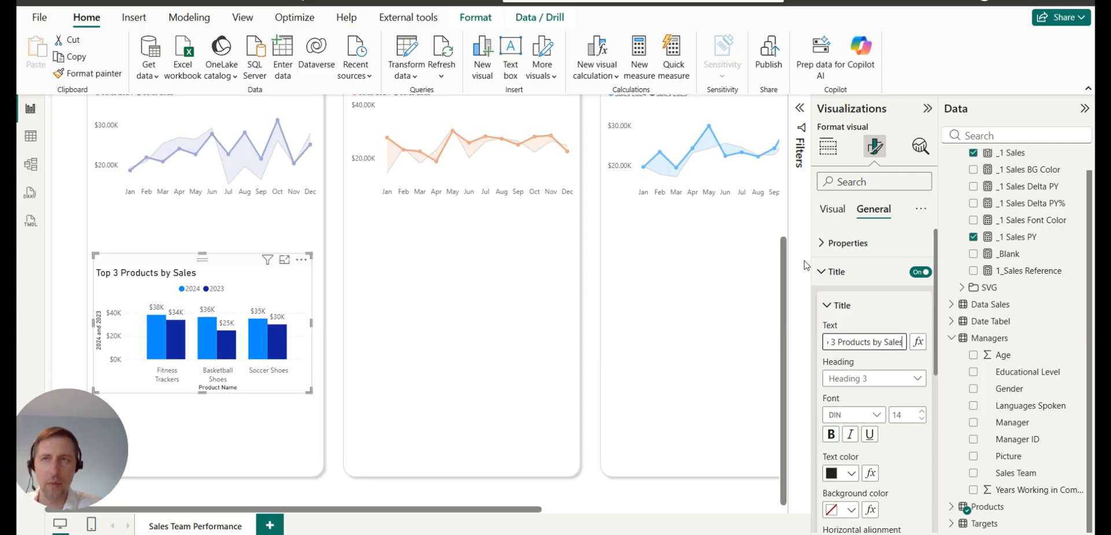
Format the column chart's title in Segoe UI Semibold, size 12, and center it horizontally.
scroll(862, 359, "down", 2)
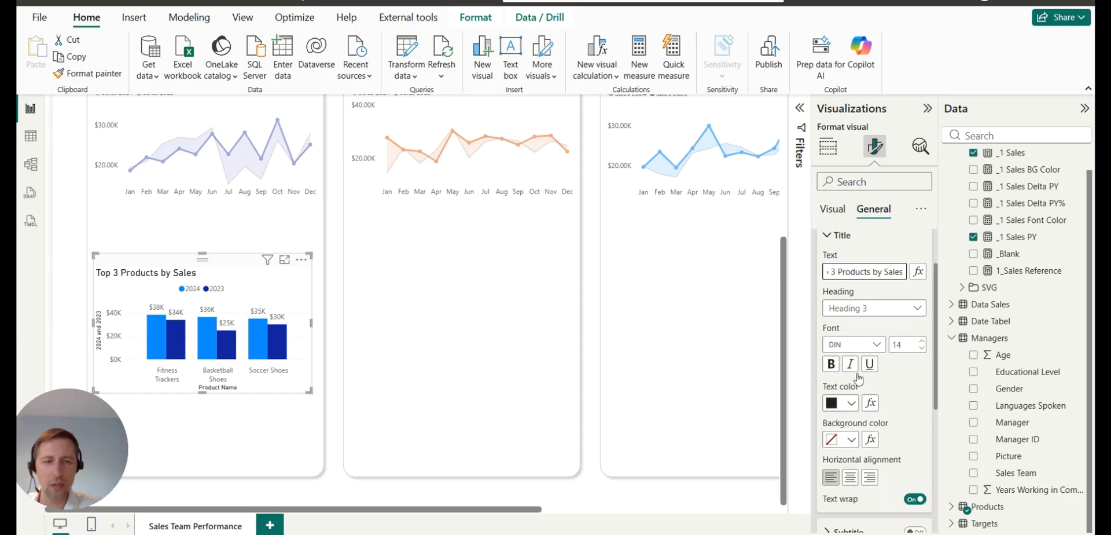
left_click(871, 345)
scroll(871, 313, "down", 2)
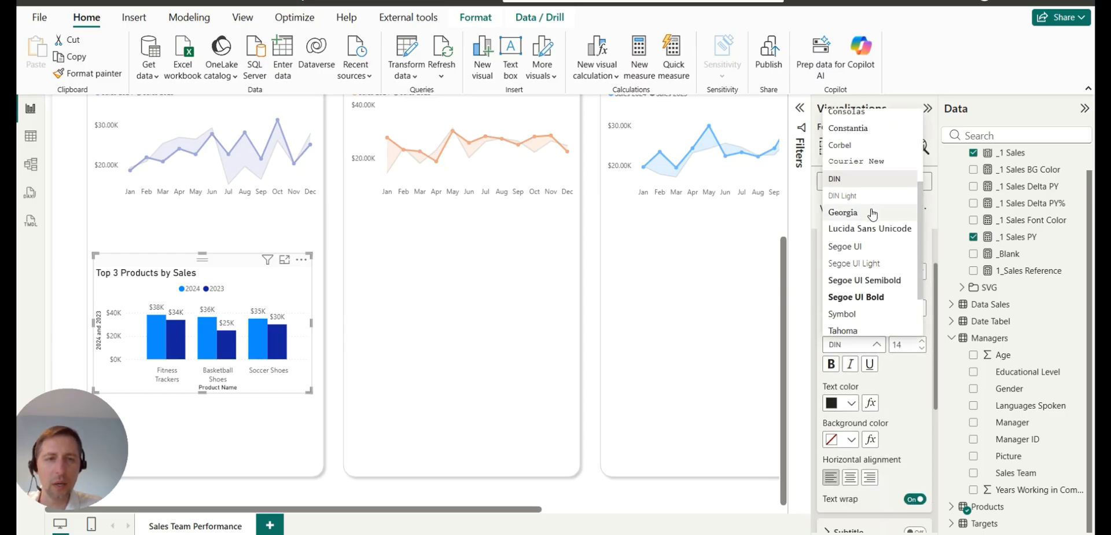
left_click(866, 284)
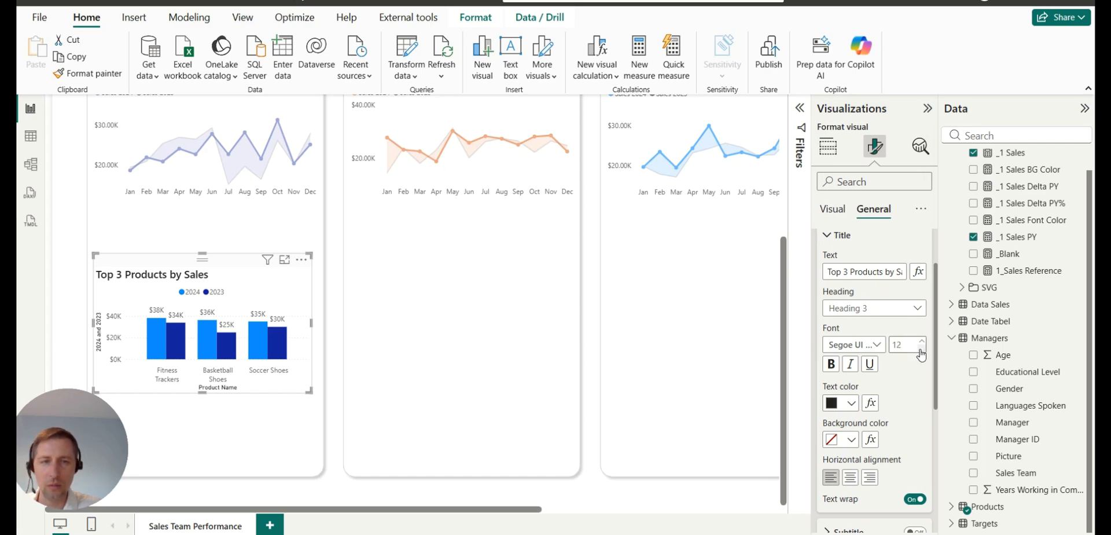
scroll(903, 370, "down", 1)
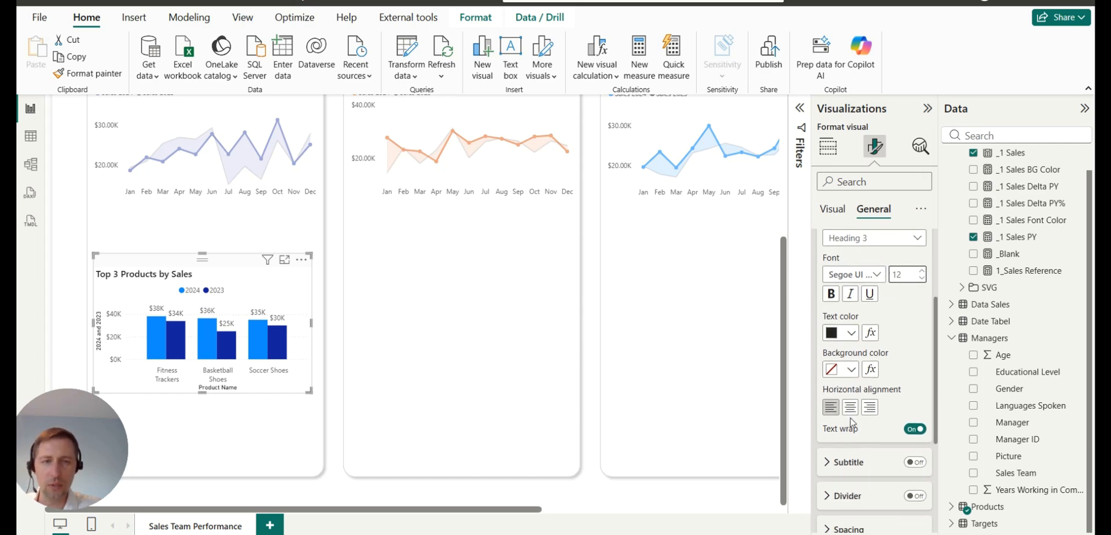
left_click(850, 408)
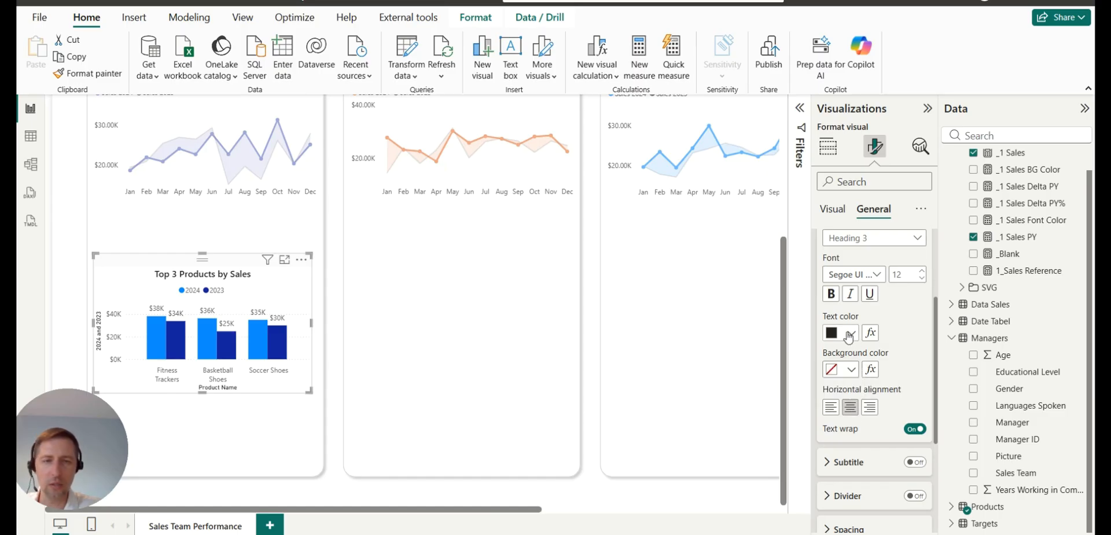
scroll(847, 338, "up", 2)
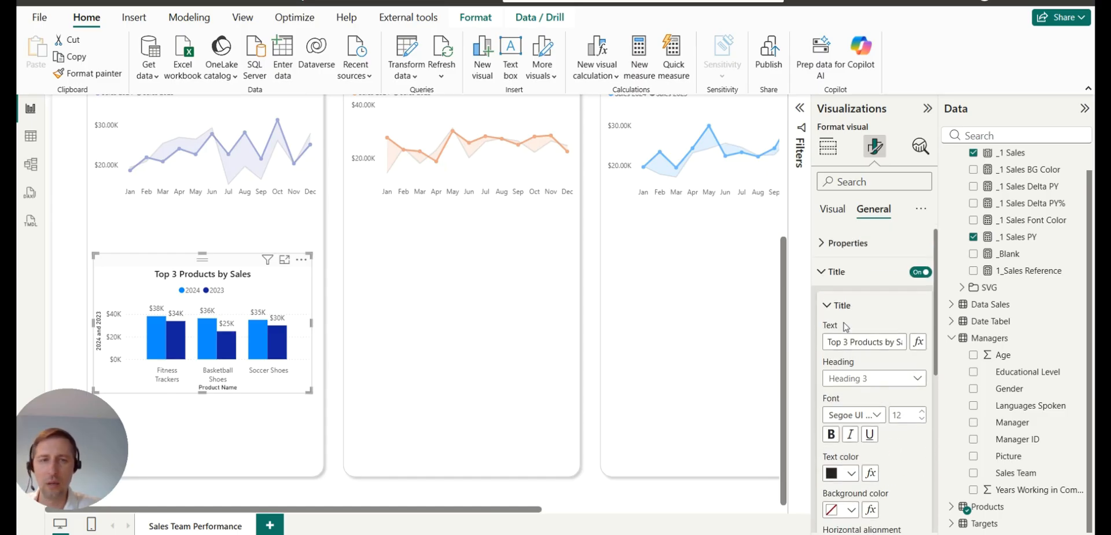
Turn off the header icons for the column chart.
left_click(837, 294)
left_click(921, 358)
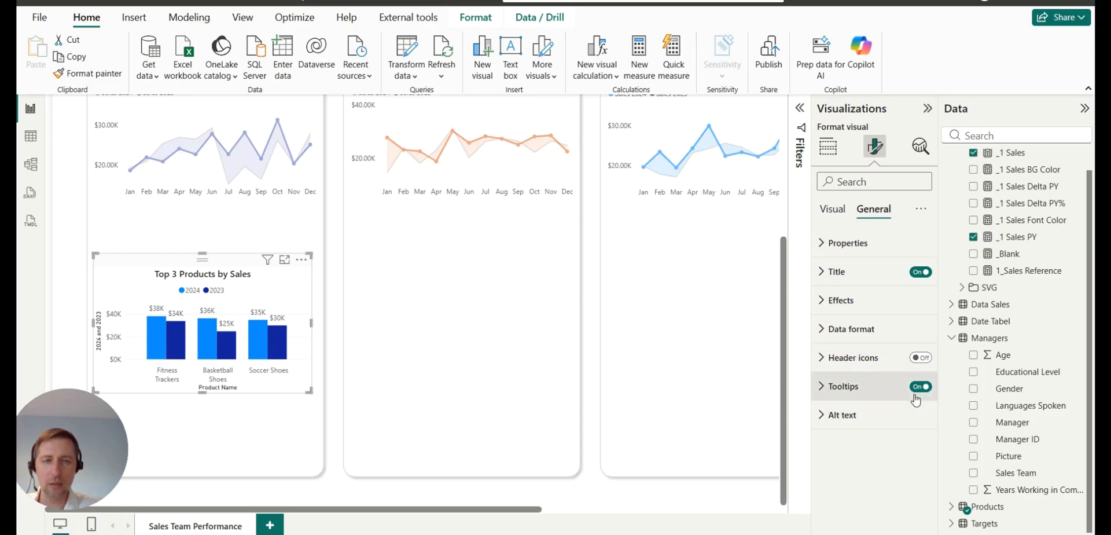
Turn off the X-axis title and the Y-axis title of the Top 3 Products by Sales column chart.
left_click(835, 210)
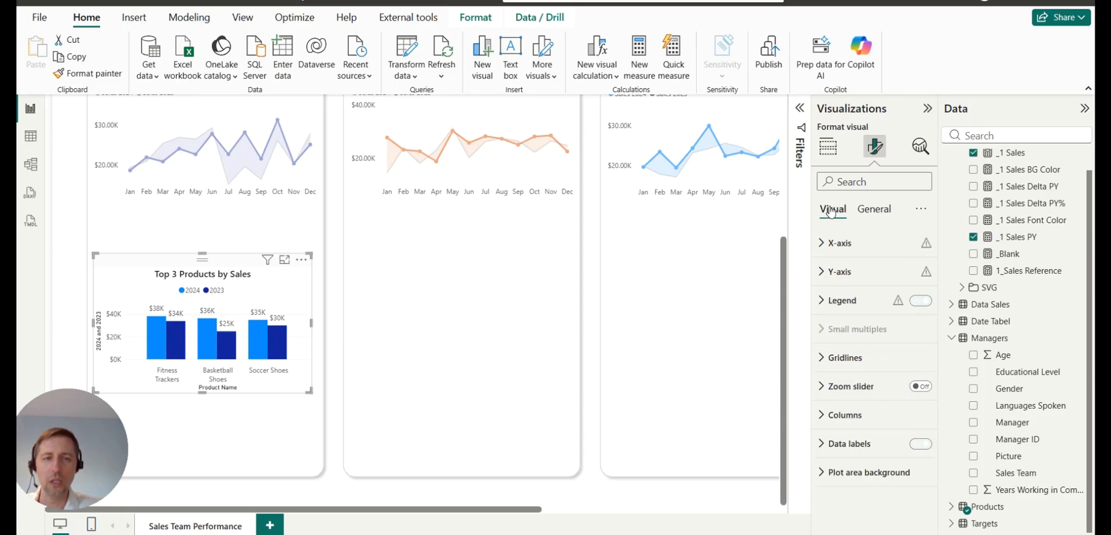
left_click(836, 254)
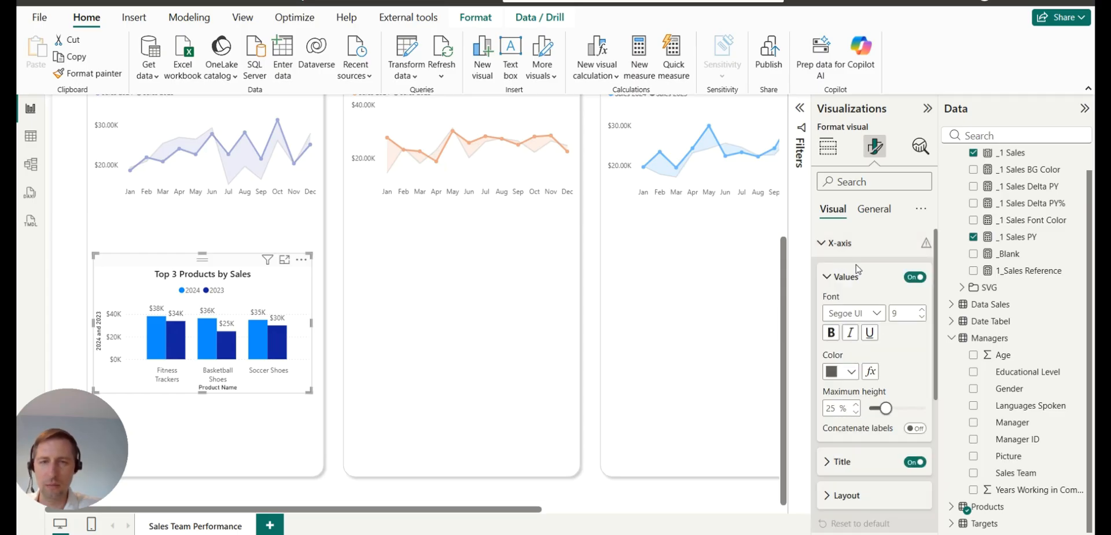
left_click(916, 463)
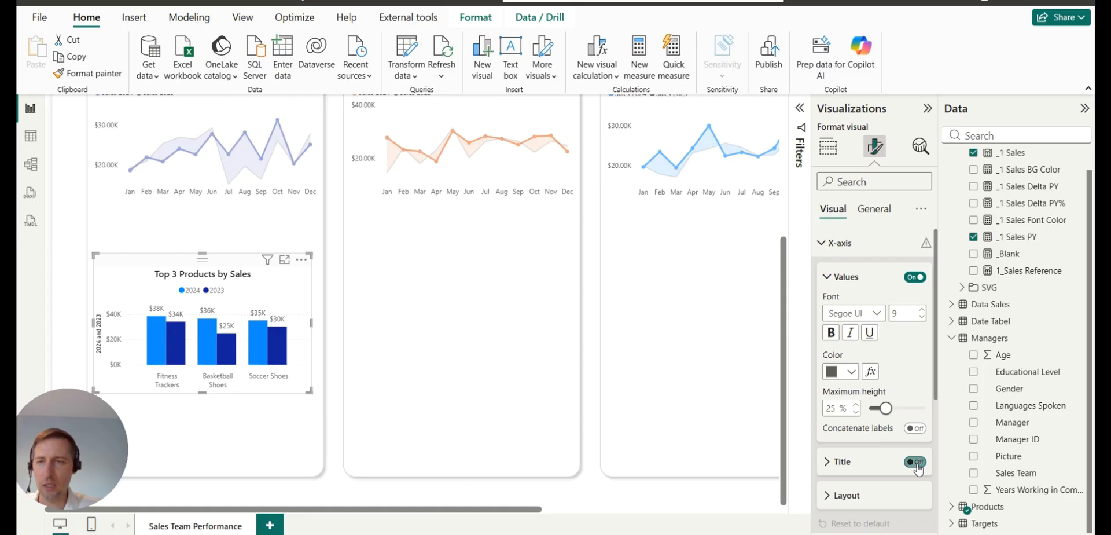
left_click(832, 246)
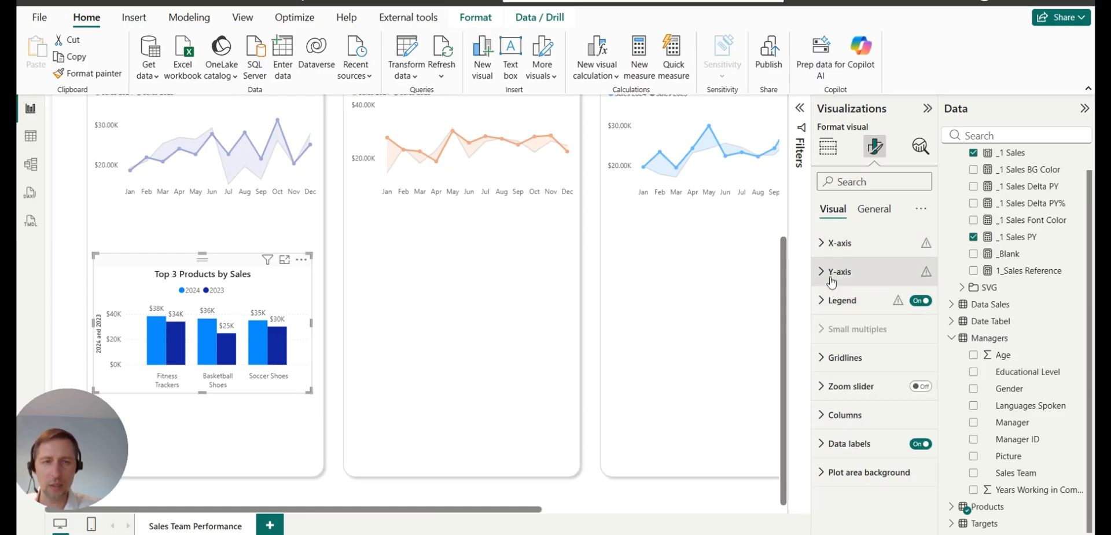
left_click(840, 271)
left_click(912, 505)
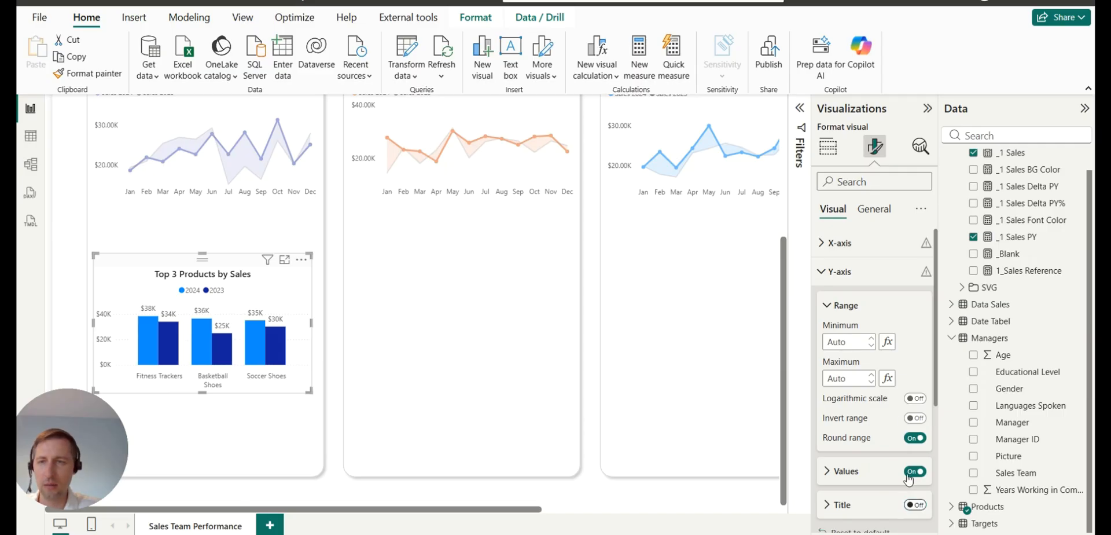
left_click(838, 304)
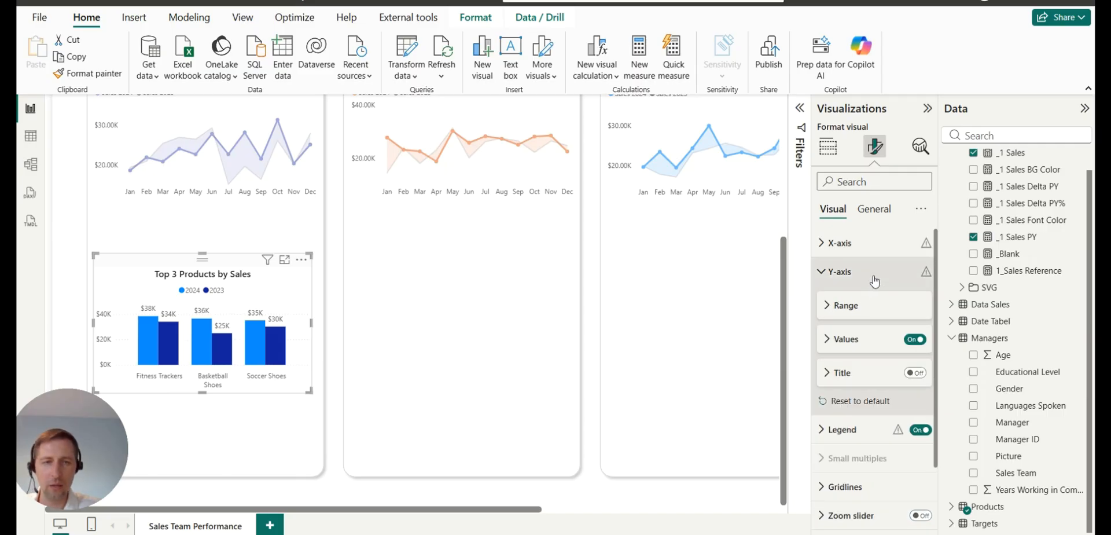
left_click(847, 276)
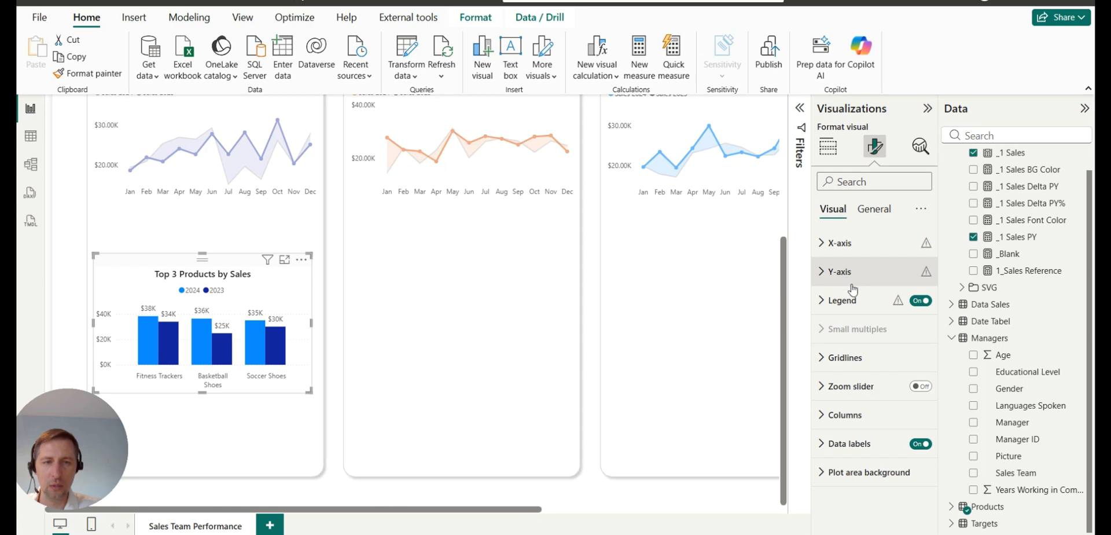
Turn off the horizontal gridlines of the column chart.
left_click(844, 276)
scroll(843, 281, "down", 2)
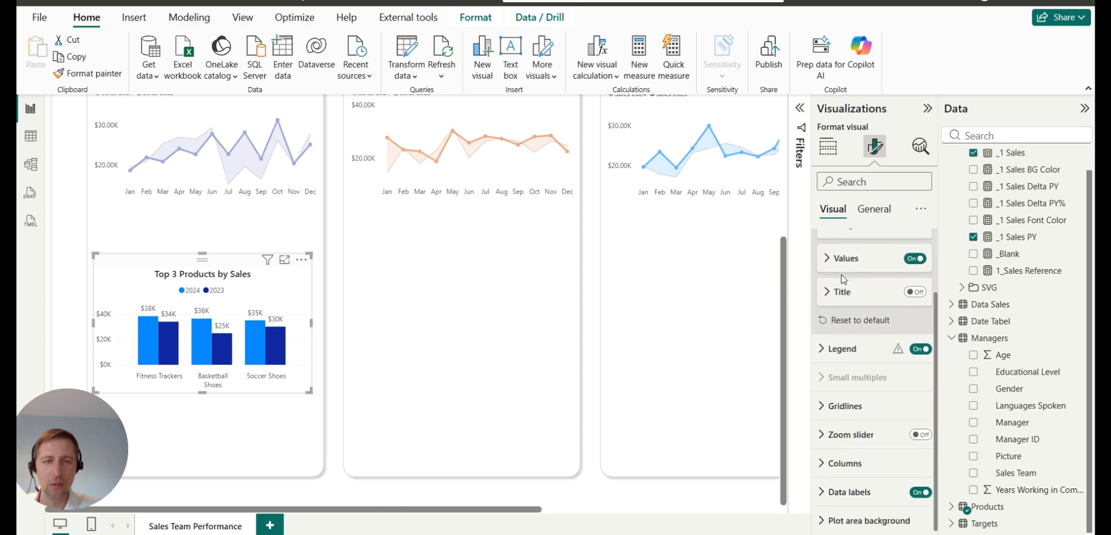
left_click(833, 413)
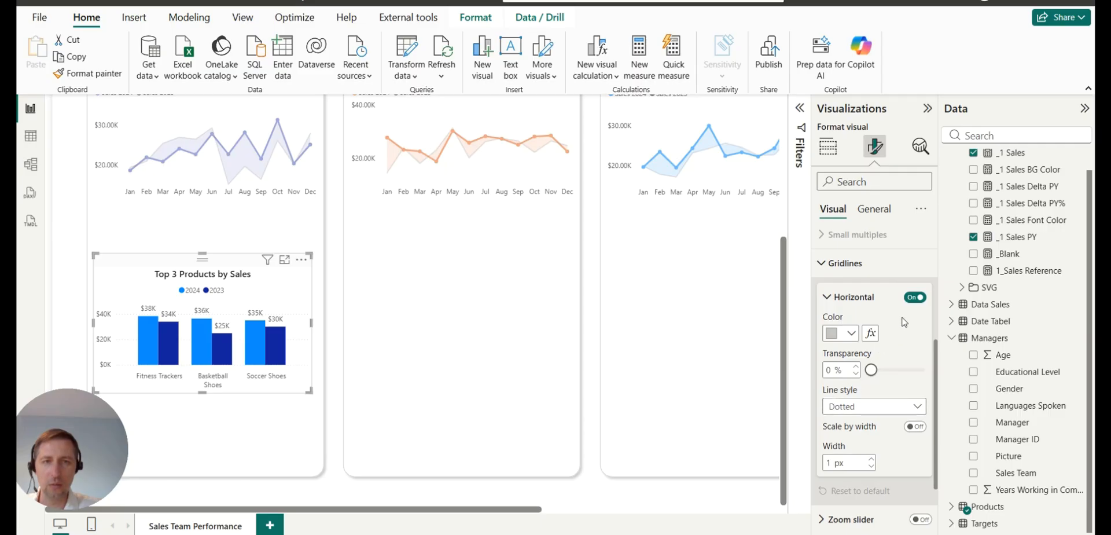
left_click(913, 298)
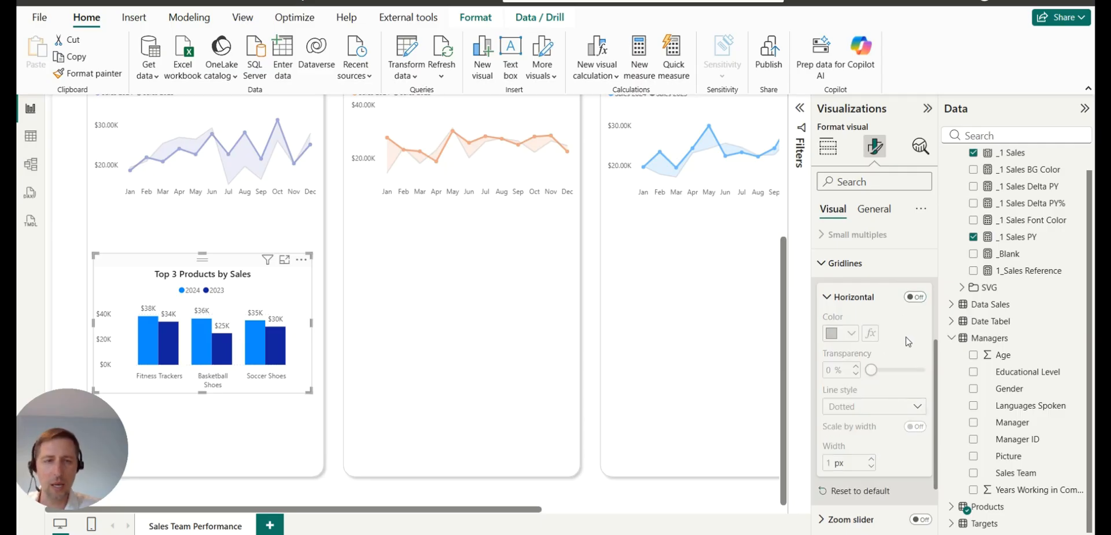
scroll(856, 409, "up", 3)
scroll(851, 414, "down", 2)
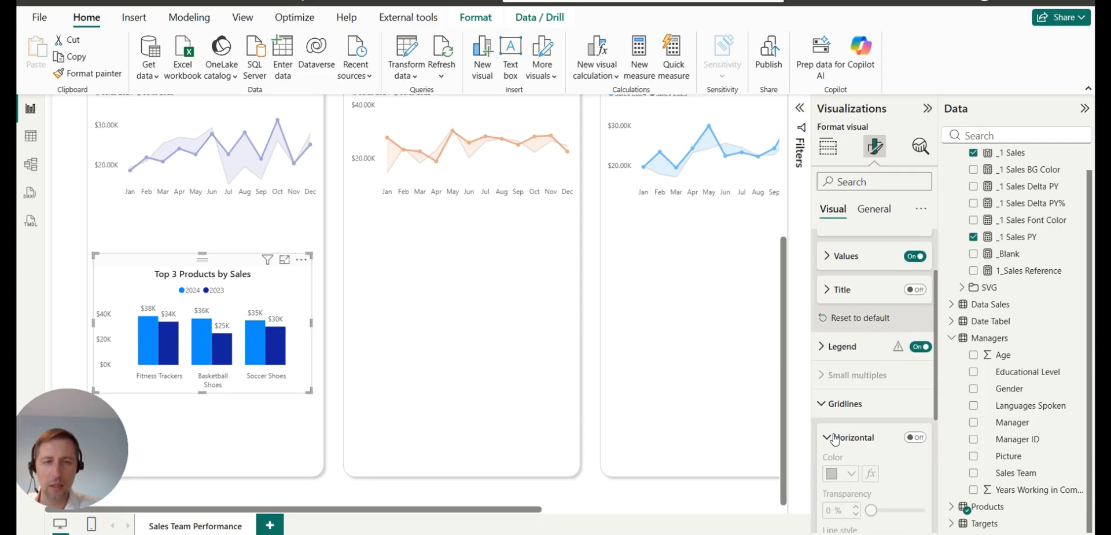
left_click(836, 404)
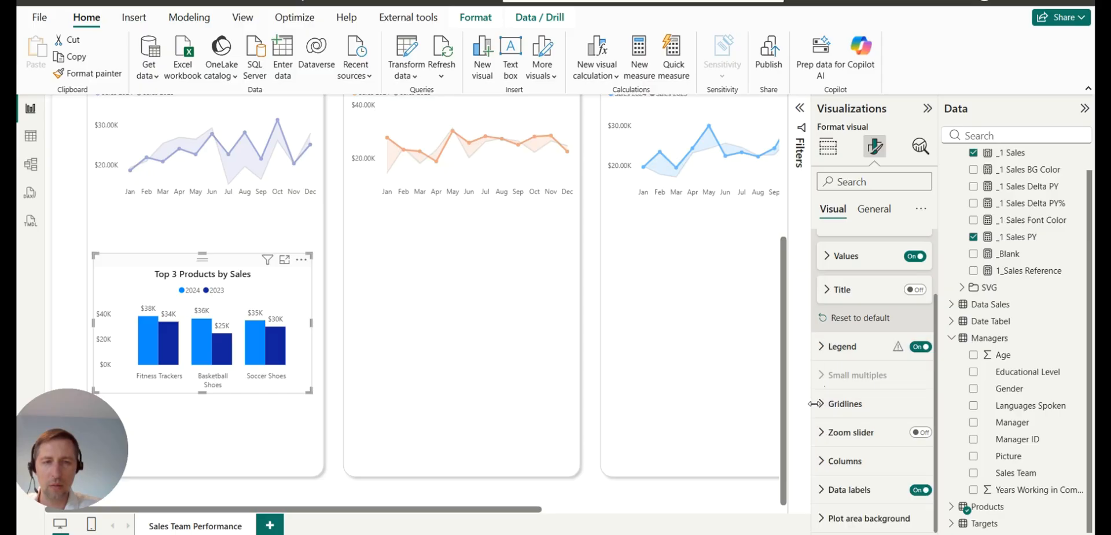
Set the fill color of the column chart's 2024 series to medium grey.
scroll(822, 324, "up", 1)
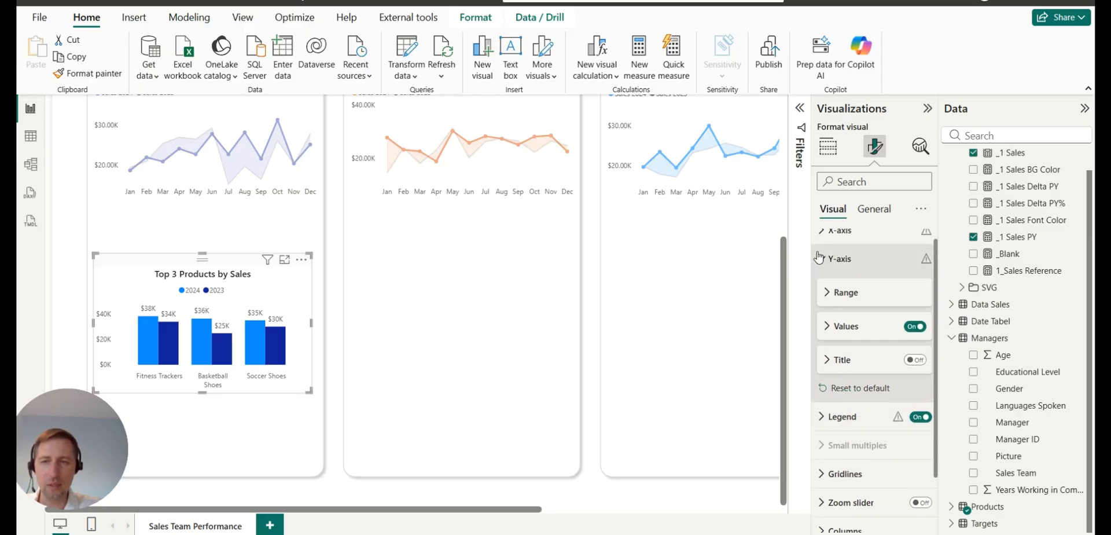
scroll(828, 266, "down", 1)
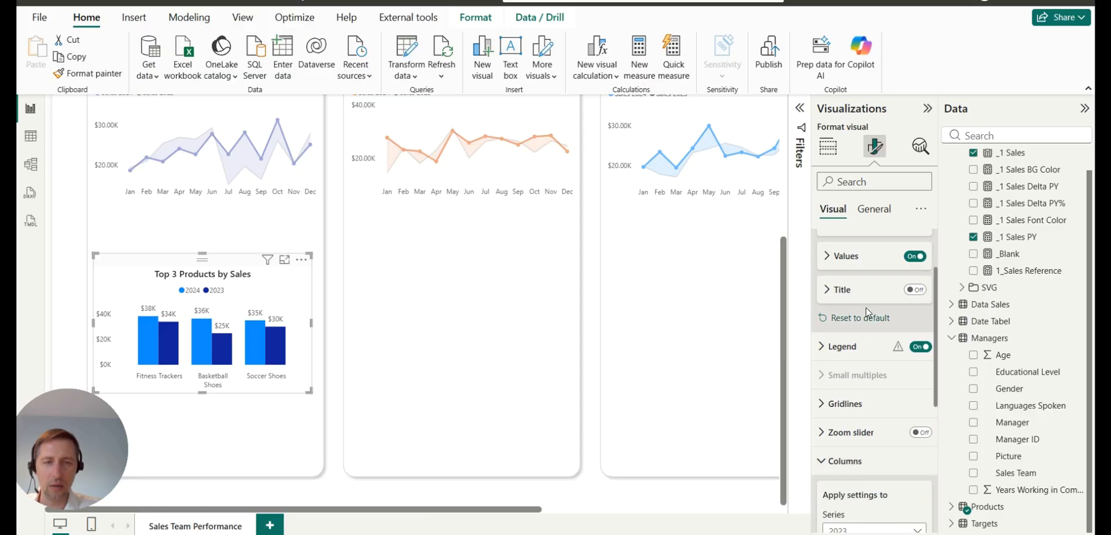
scroll(865, 313, "down", 2)
left_click(869, 390)
left_click(863, 432)
scroll(862, 405, "down", 2)
left_click(850, 328)
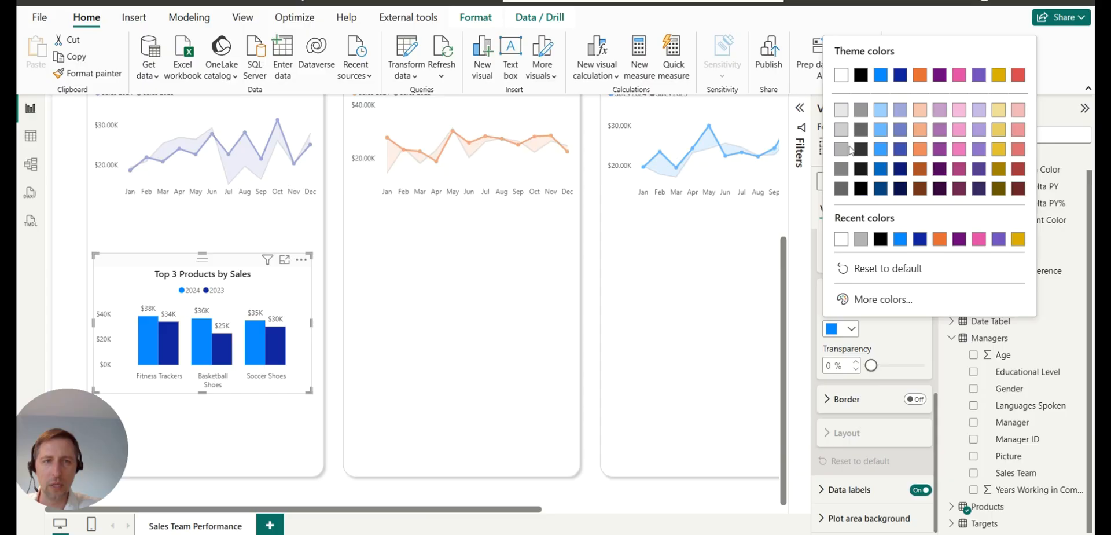
left_click(841, 151)
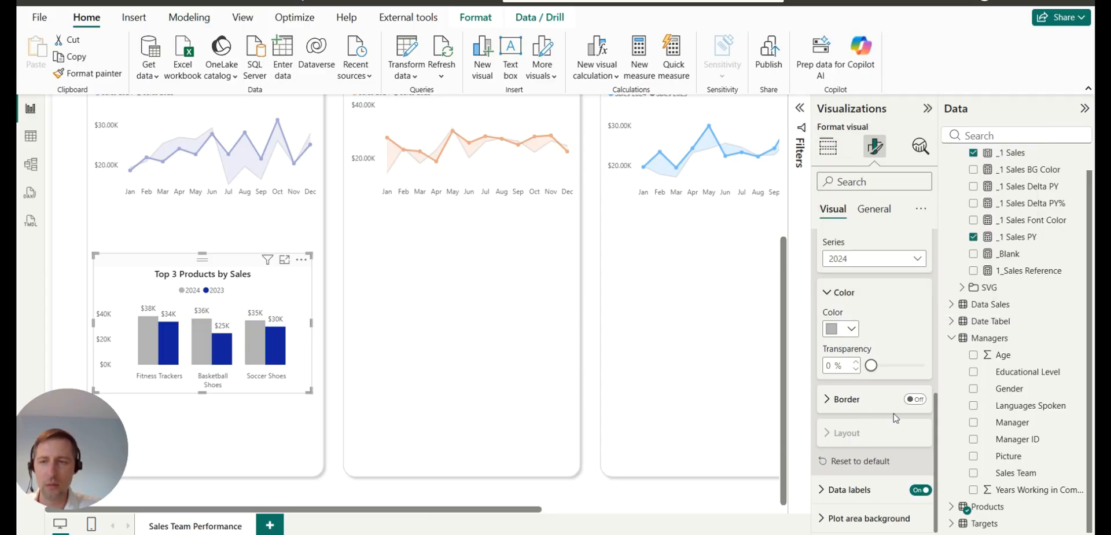
Turn on the border for the 2024 series columns.
left_click(916, 398)
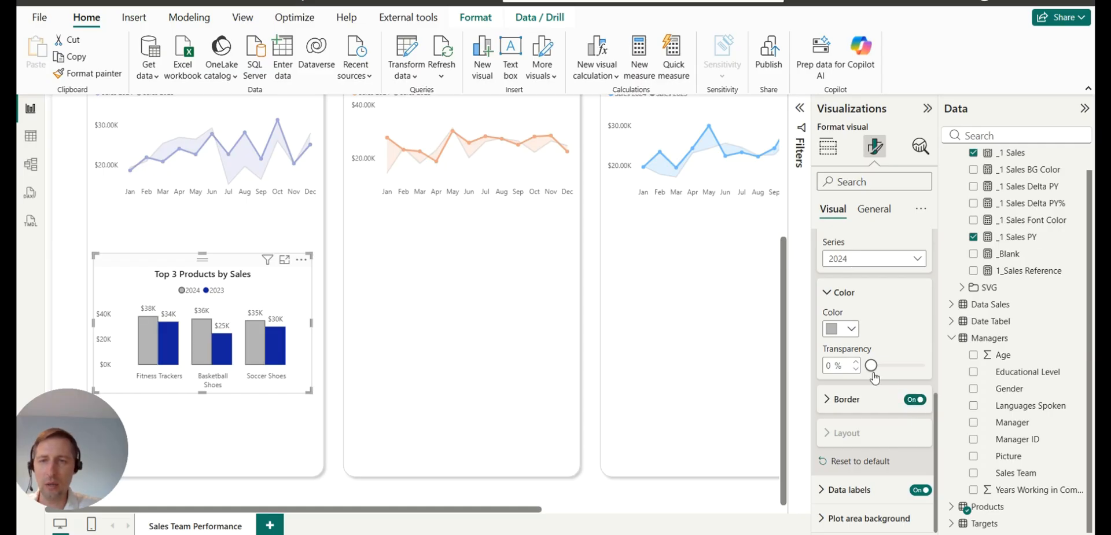
left_click(847, 399)
scroll(845, 400, "down", 2)
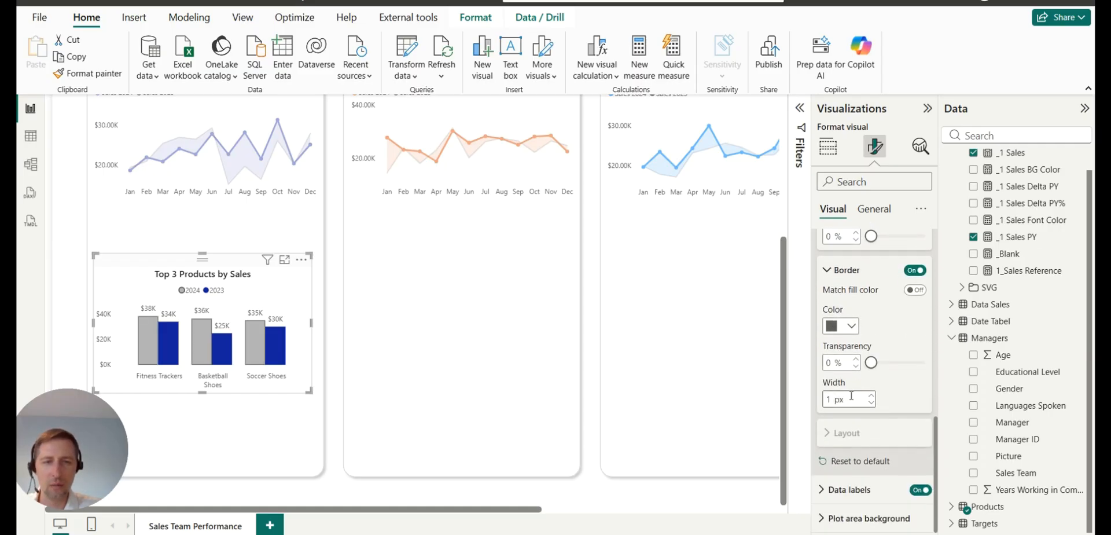
Set the 2023 series columns to a white fill and turn on their border.
scroll(855, 328, "up", 2)
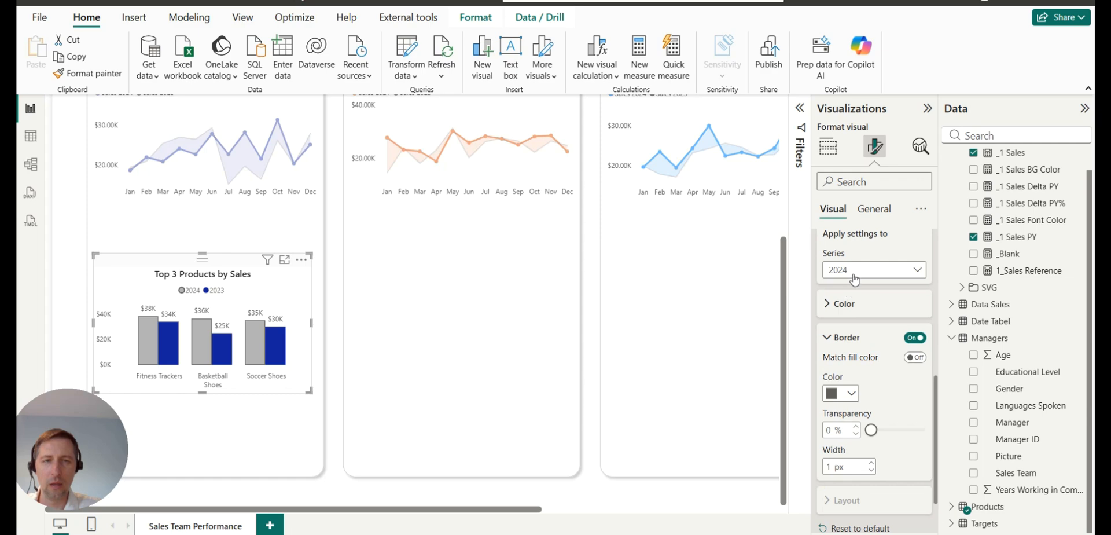
left_click(854, 280)
left_click(854, 314)
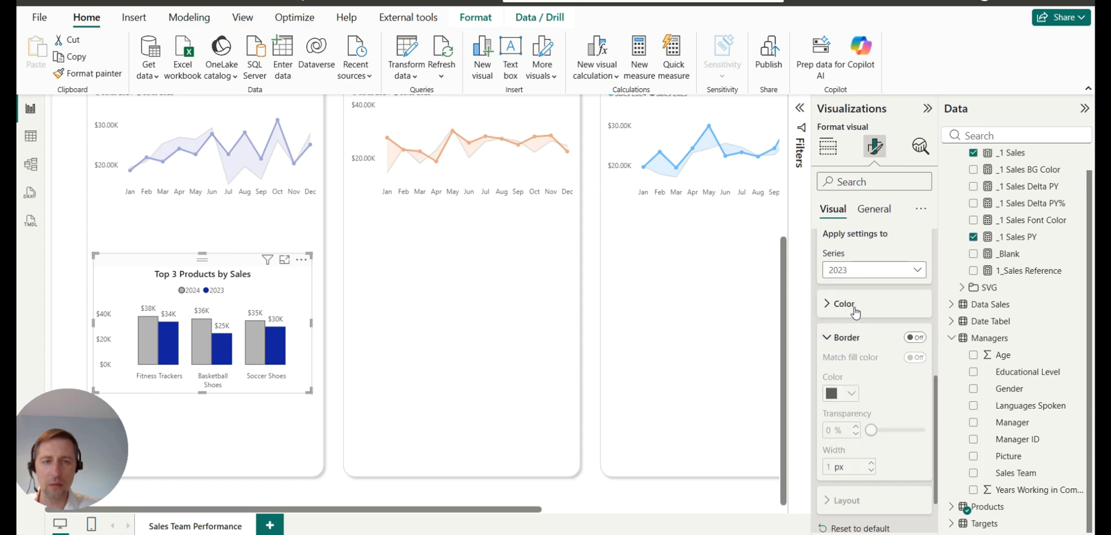
left_click(856, 311)
left_click(857, 342)
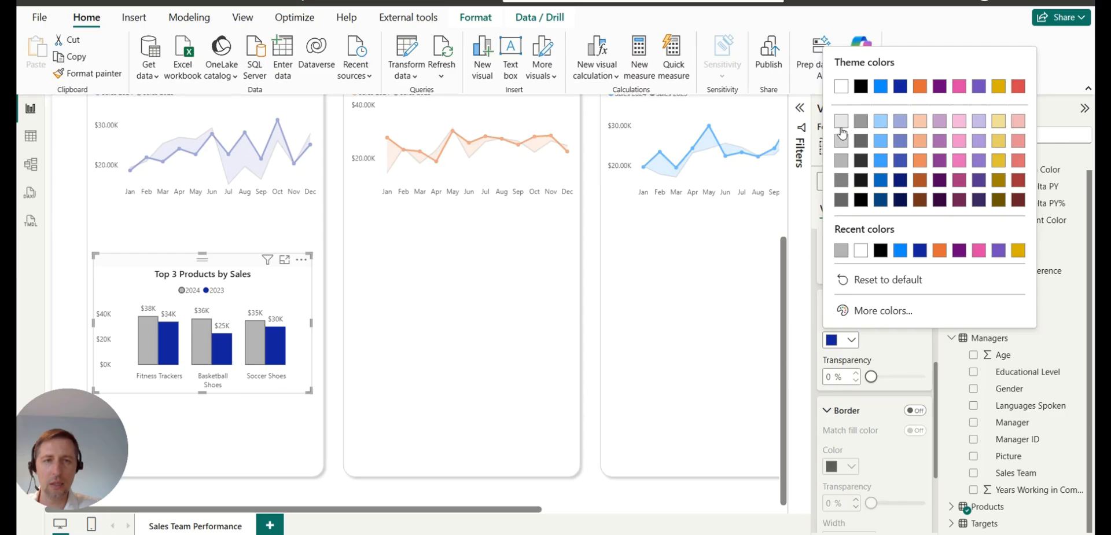
left_click(861, 250)
left_click(915, 341)
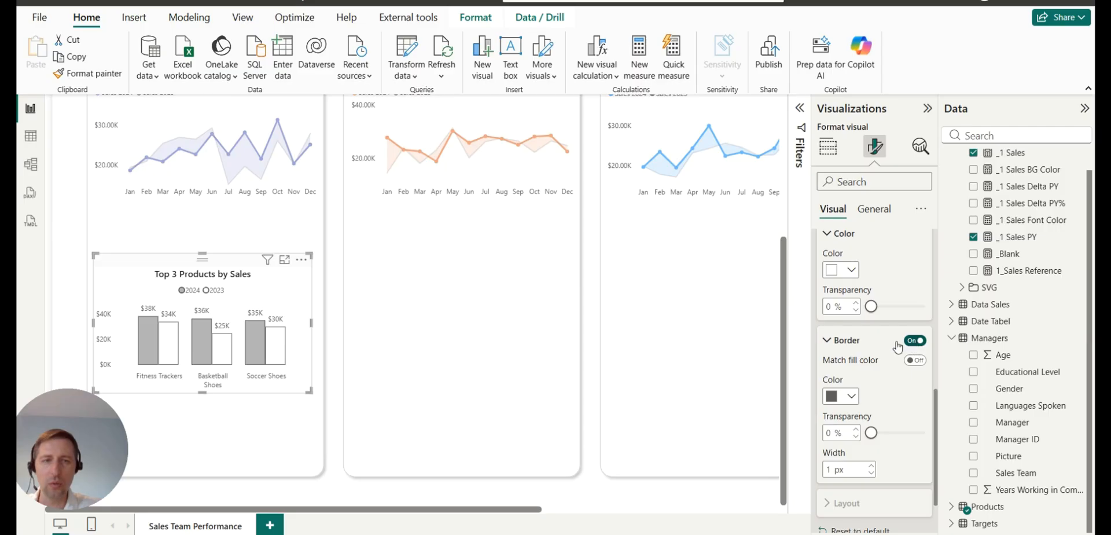
left_click(273, 445)
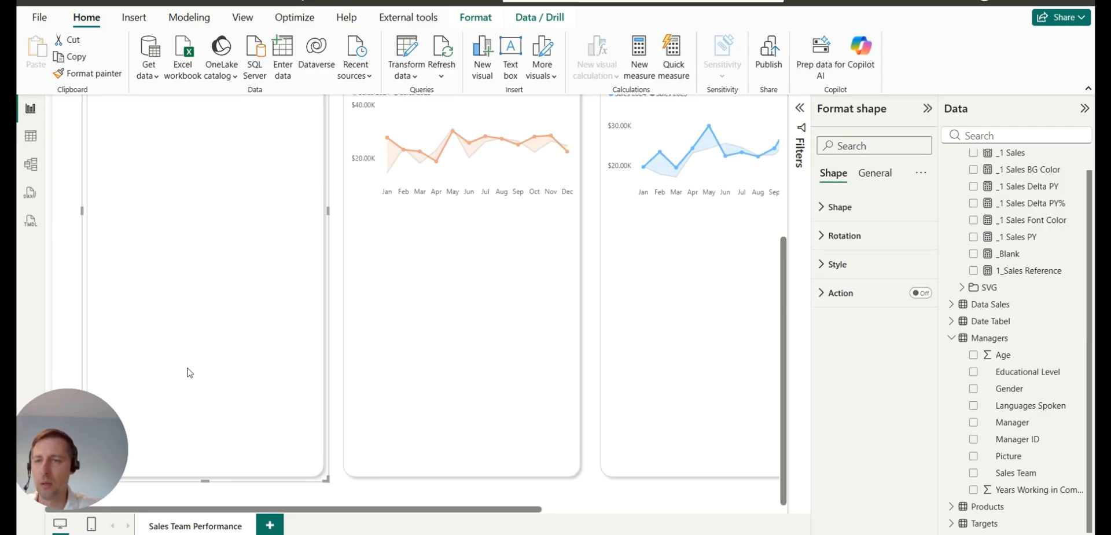
left_click(333, 398)
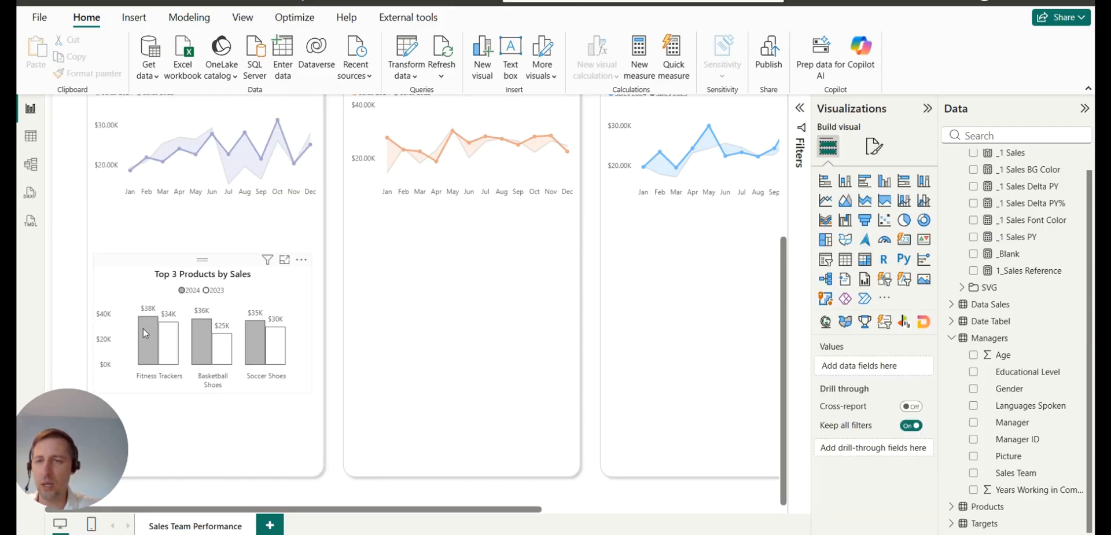
mouse_move(143, 328)
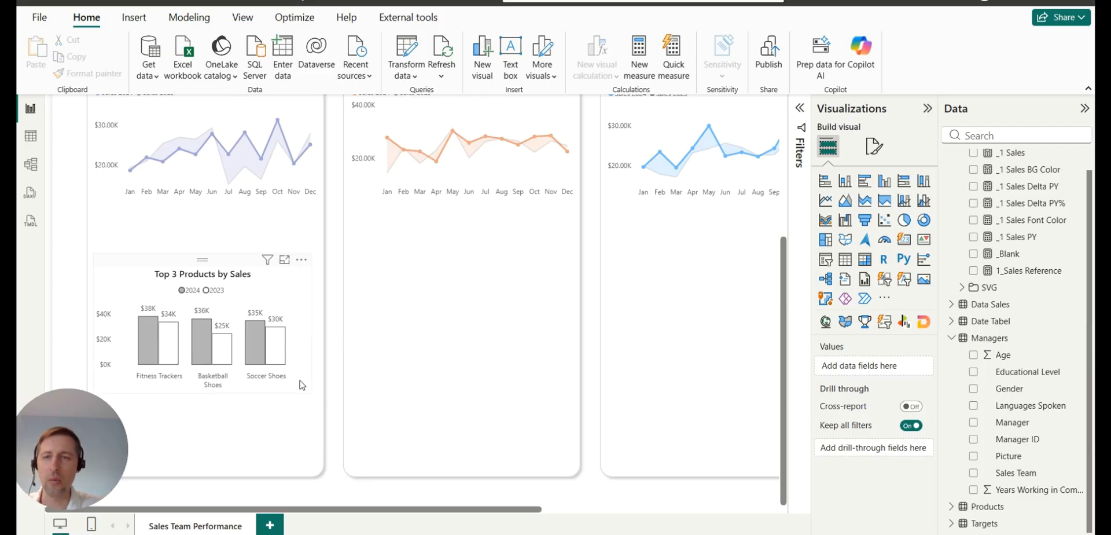
Duplicate the Top 3 Products by Sales chart twice, placing one copy in the South team card and one in the West team card.
left_click(210, 263)
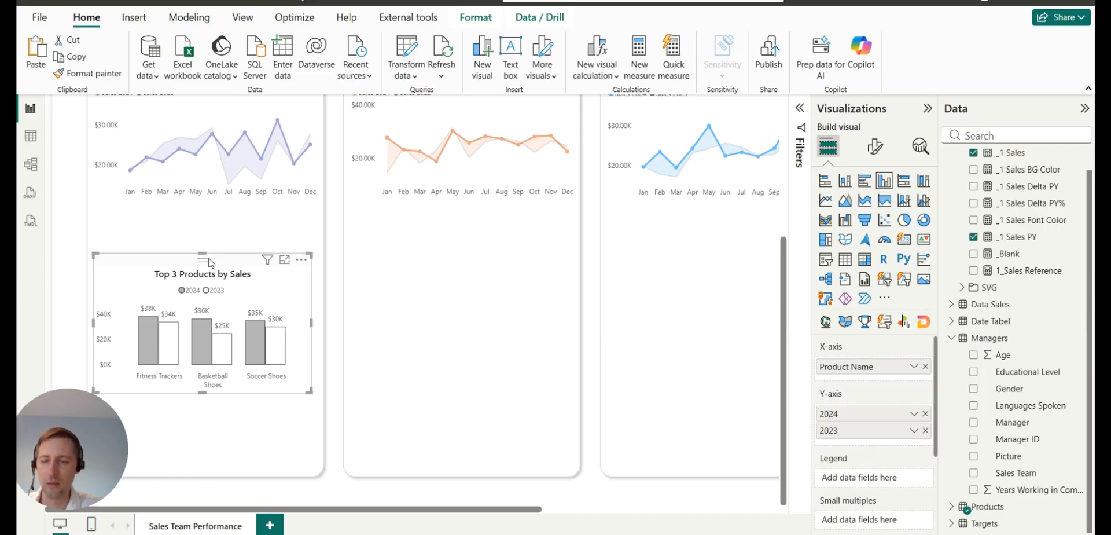
key("ctrl+v")
left_click_drag(304, 273, 556, 268)
scroll(544, 285, "down", 1)
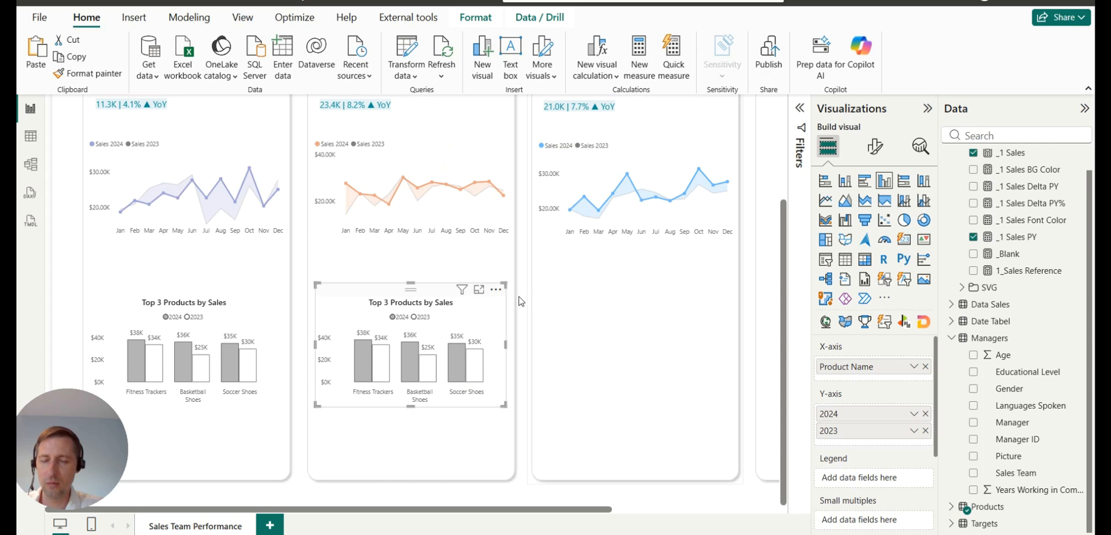
key("ctrl+v")
left_click_drag(277, 293, 723, 302)
Change the Sales Team filter of the South card's column chart from North Region to South Region.
left_click(475, 291)
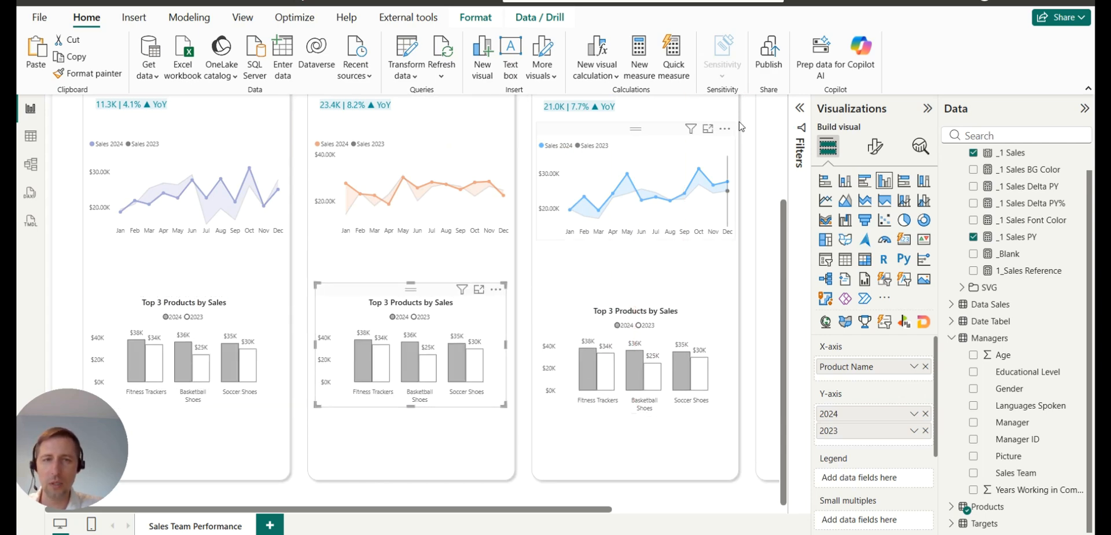
left_click(798, 109)
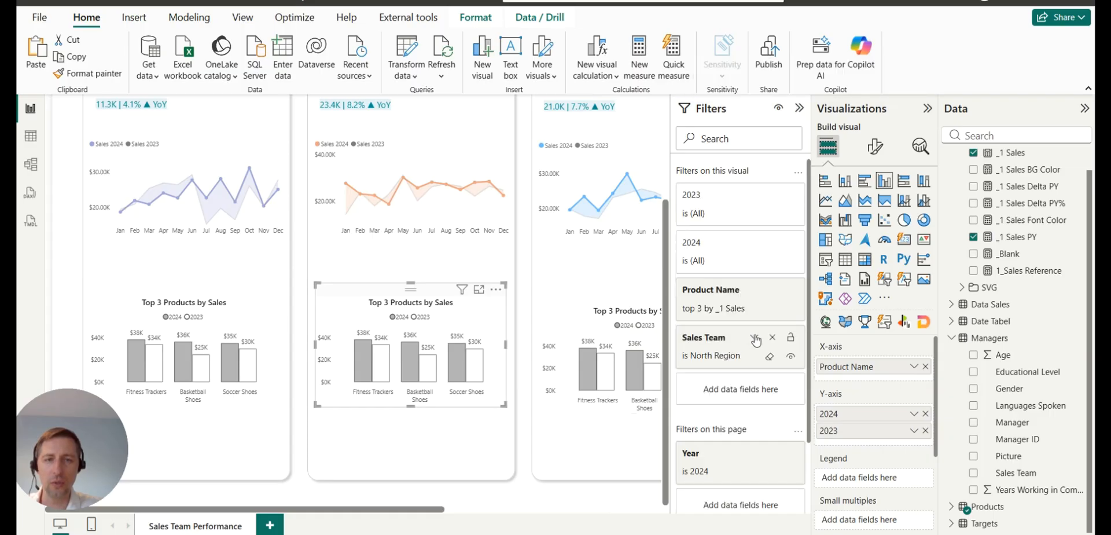
scroll(416, 258, "up", 3)
scroll(415, 259, "down", 3)
left_click(755, 343)
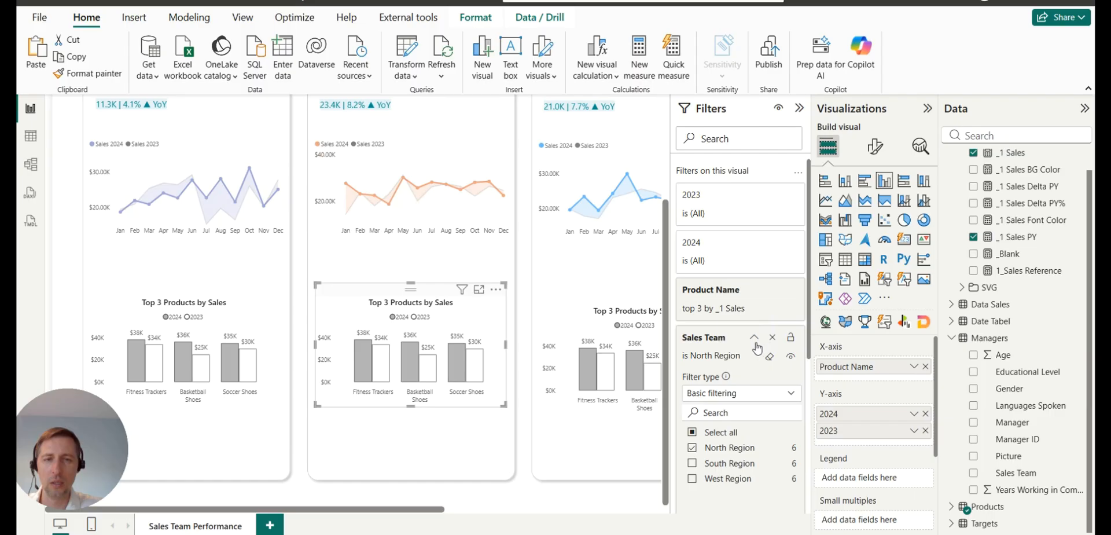
left_click(693, 447)
left_click(693, 447)
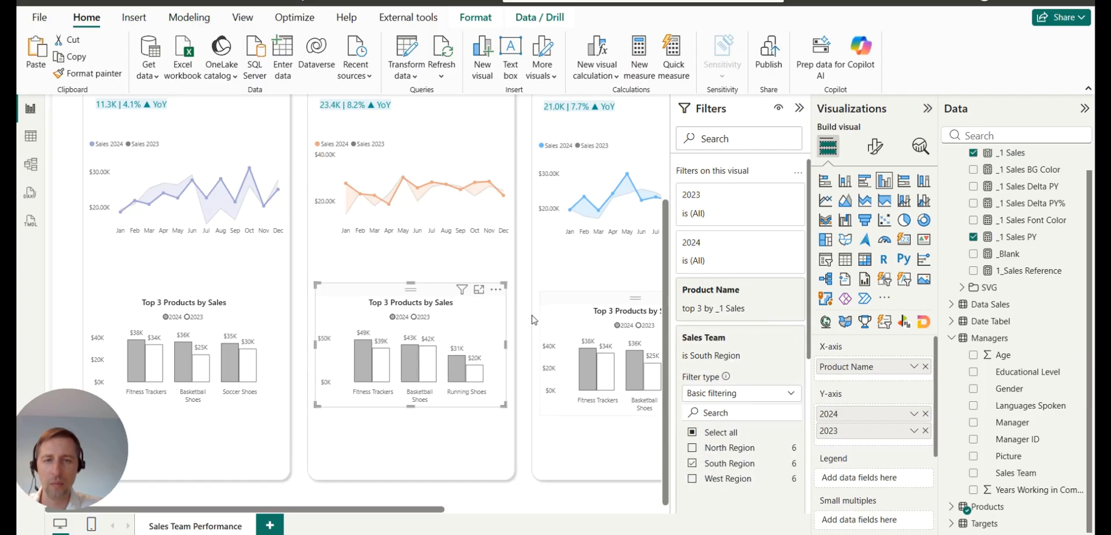
Change the Sales Team filter of the West card's column chart from North Region to West Region.
left_click(743, 343)
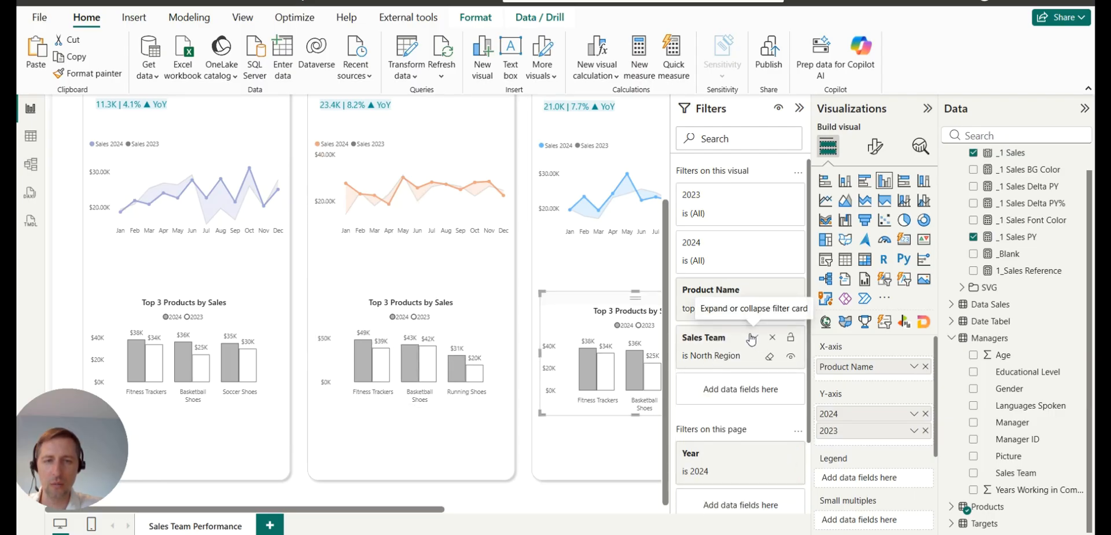
left_click(744, 342)
left_click(692, 447)
left_click(692, 478)
left_click(799, 108)
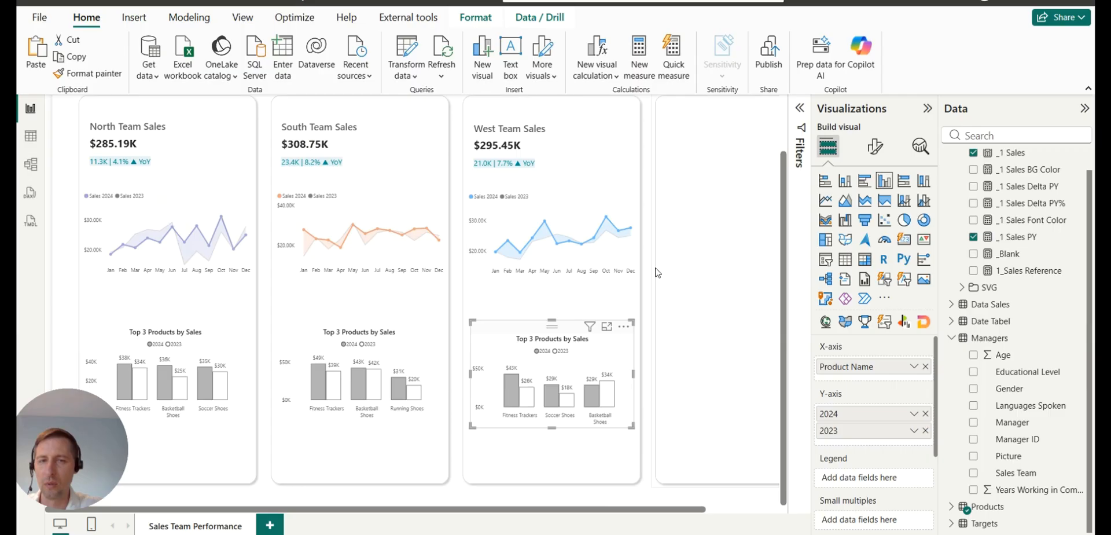
Move the North, South and West column charts down to the lower end of their team cards.
left_click_drag(173, 335, 173, 388)
left_click_drag(346, 330, 346, 384)
left_click_drag(518, 340, 515, 378)
scroll(579, 293, "down", 2)
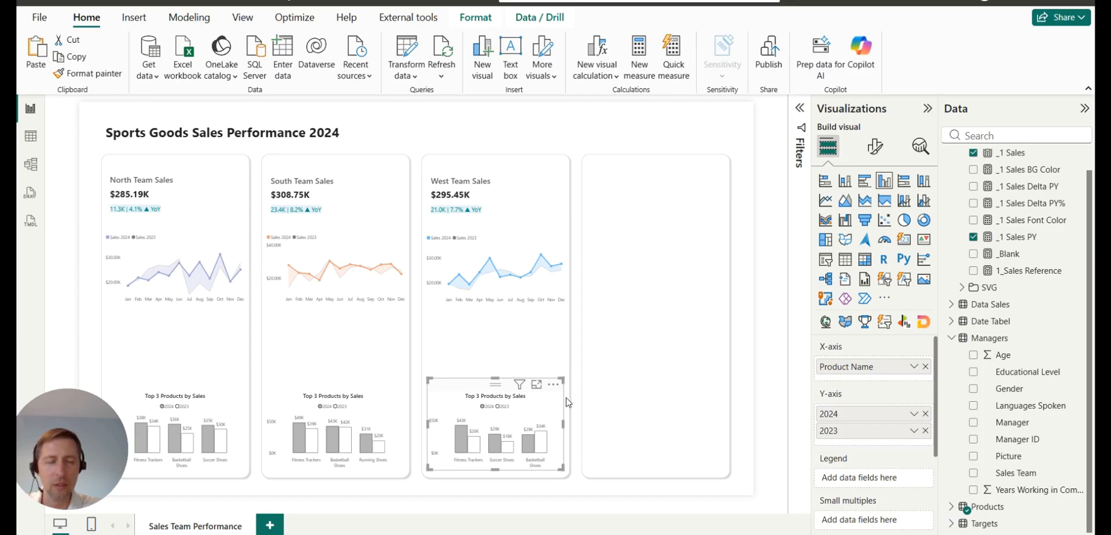
Turn off the Y-axis values on the West, South and North Top 3 Products by Sales column charts, and collapse the Managers table.
left_click(874, 146)
left_click(843, 270)
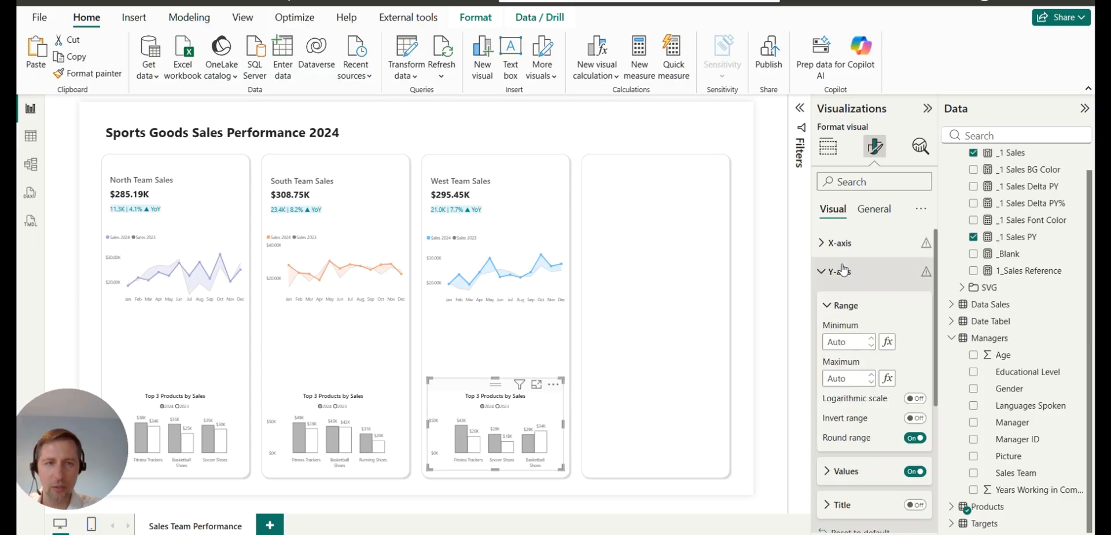
scroll(851, 261, "down", 1)
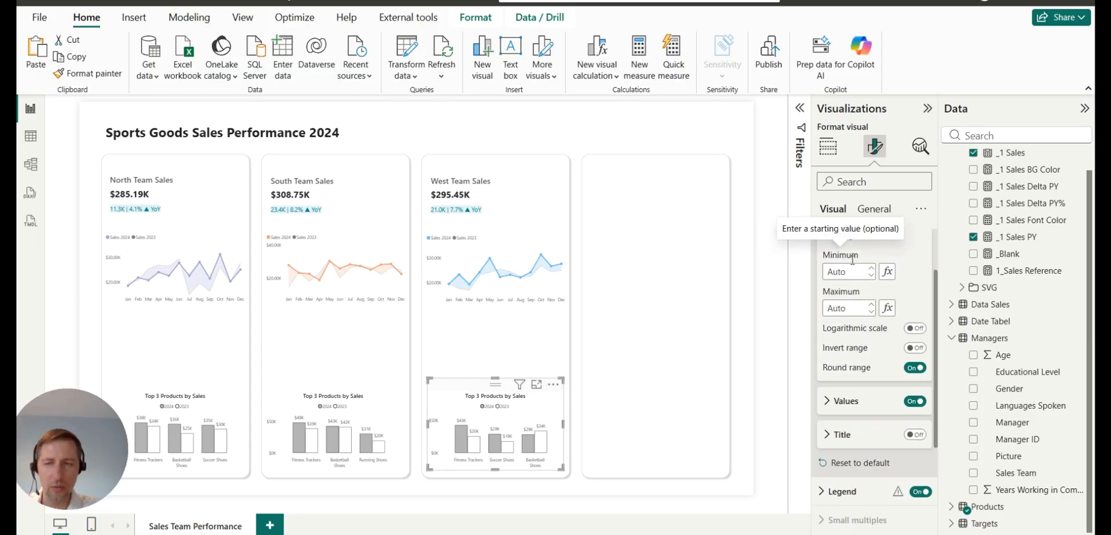
left_click(916, 401)
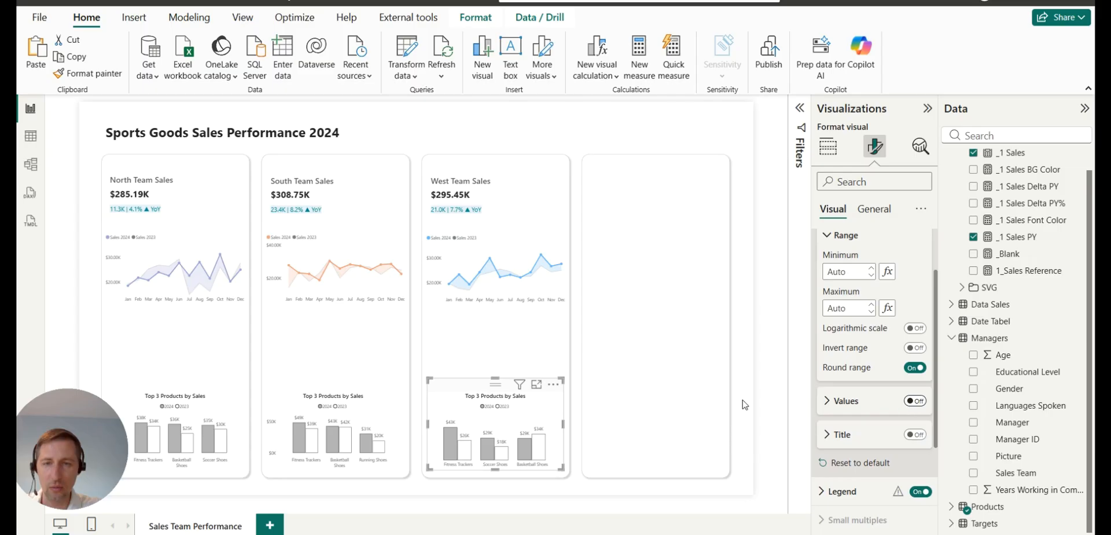
left_click(395, 415)
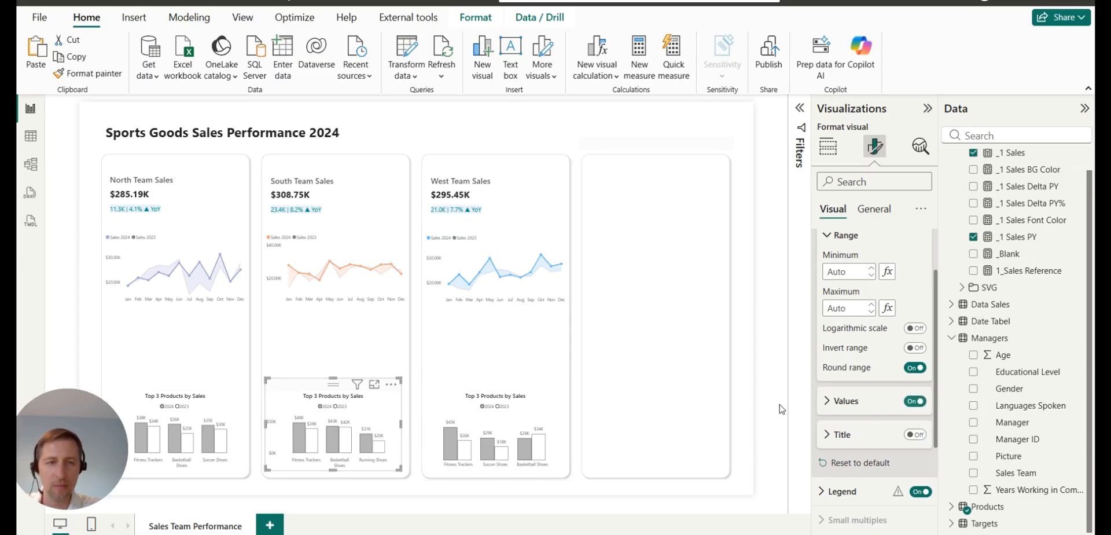
left_click(913, 402)
left_click(192, 428)
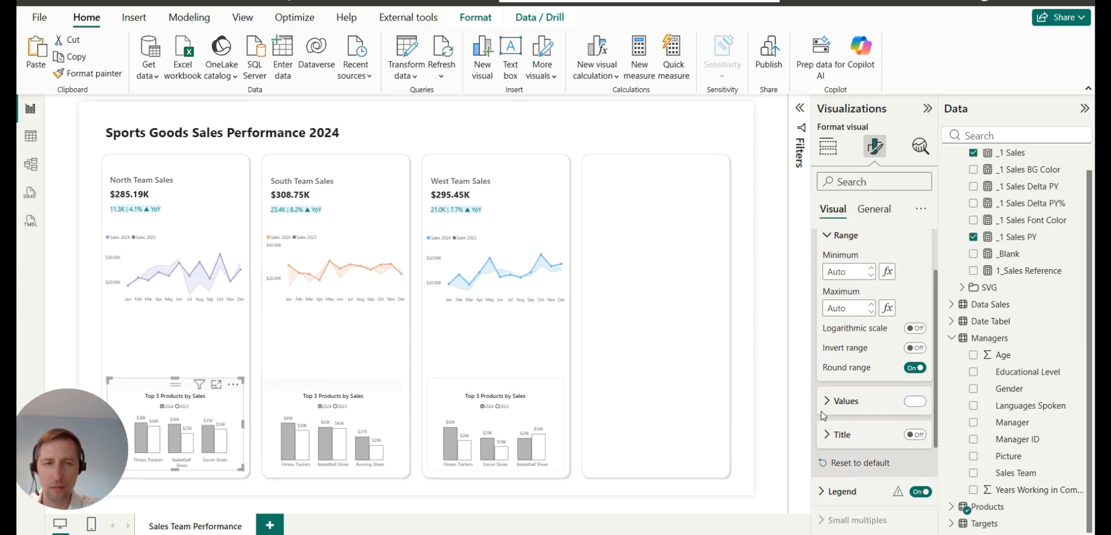
left_click(916, 402)
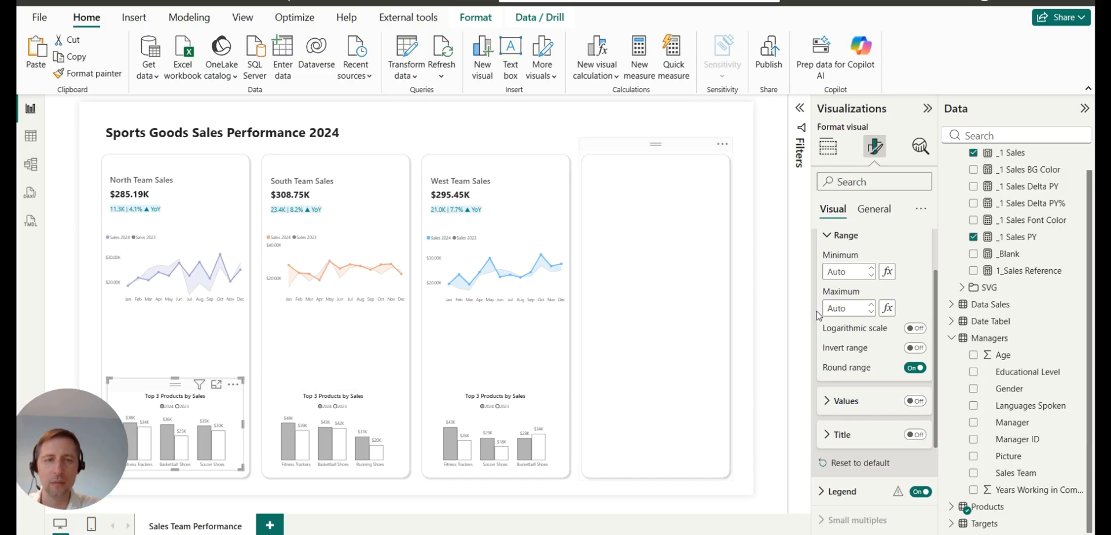
left_click(677, 364)
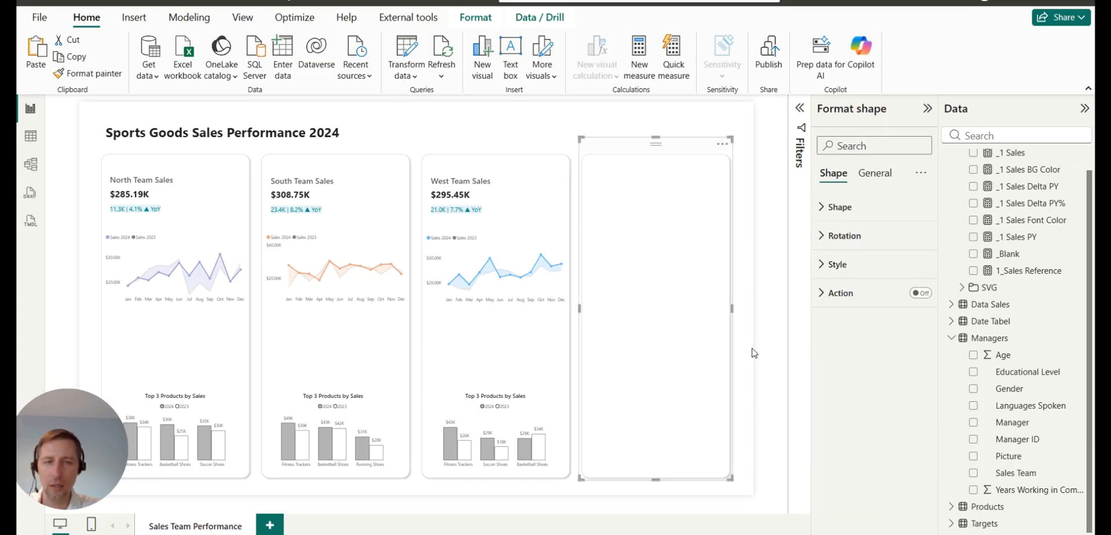
left_click(754, 350)
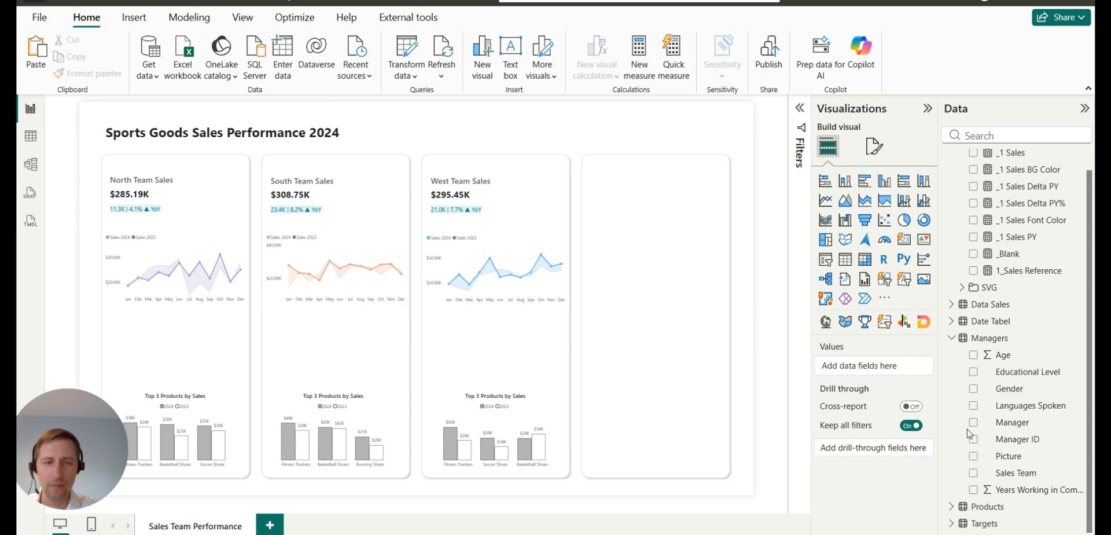
left_click(952, 338)
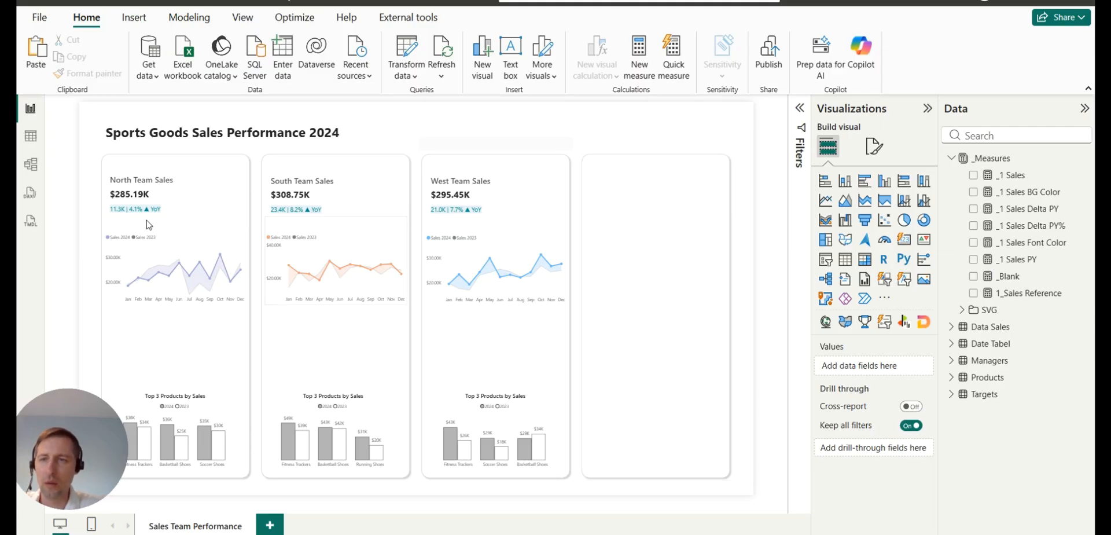
Nudge the North Team Sales card visual up to the upper edge of its panel, at about horizontal 66 and vertical 112.
left_click(137, 173)
key("Up")
key("Up")
key("Up")
key("Up")
key("Up")
key("Up")
key("Up")
key("Up")
key("Up")
key("Up")
key("Up")
key("Up")
key("Up")
key("Up")
key("Up")
key("Up")
key("Up")
key("Up")
key("Up")
key("Up")
key("Up")
key("Up")
key("Up")
key("Down")
key("Down")
key("Down")
key("Left")
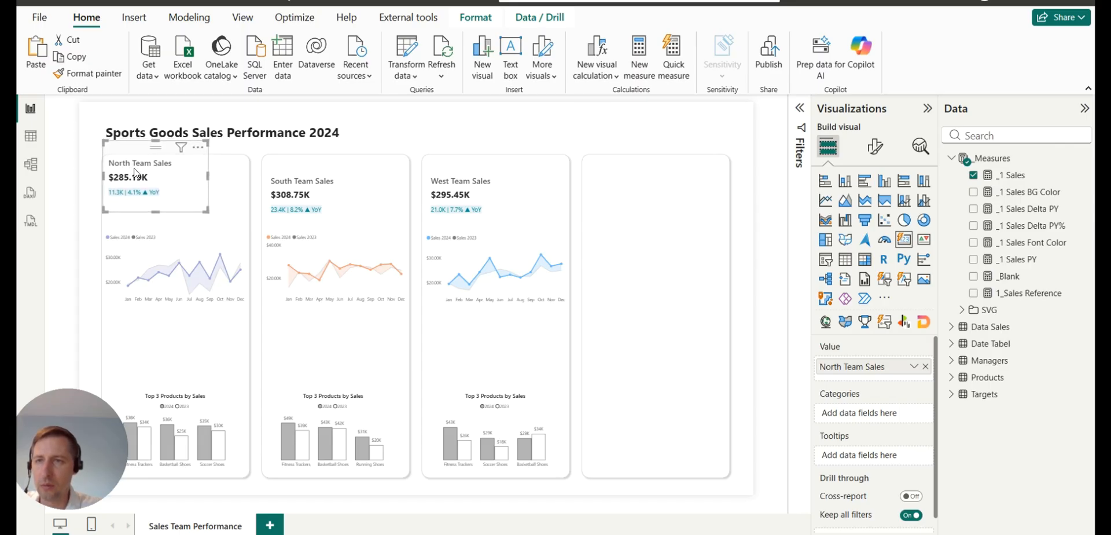
key("Down")
key("Down")
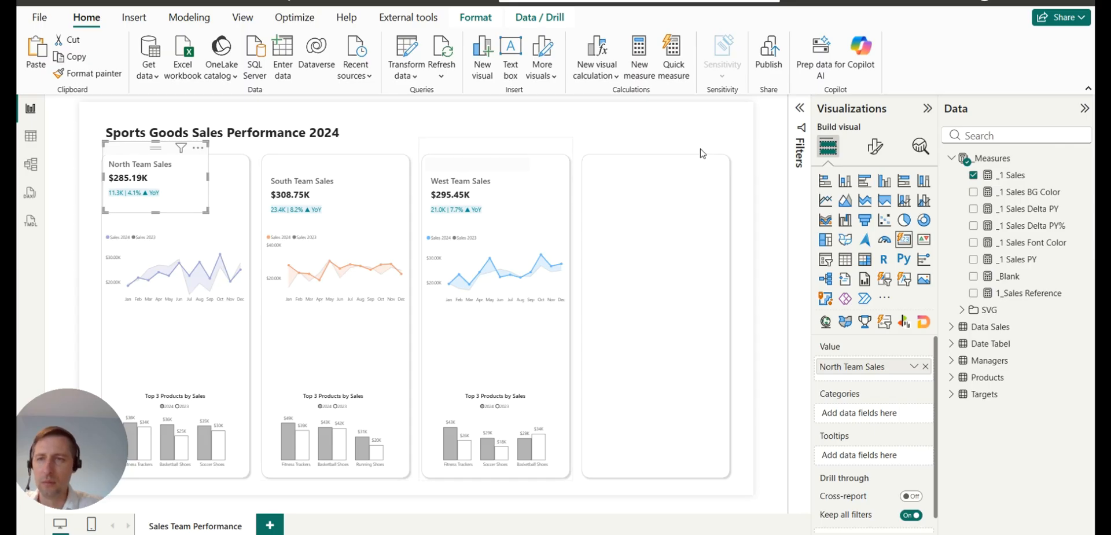
Set the North Team Sales card visual's height to 160 in its size properties.
left_click(875, 147)
left_click(874, 209)
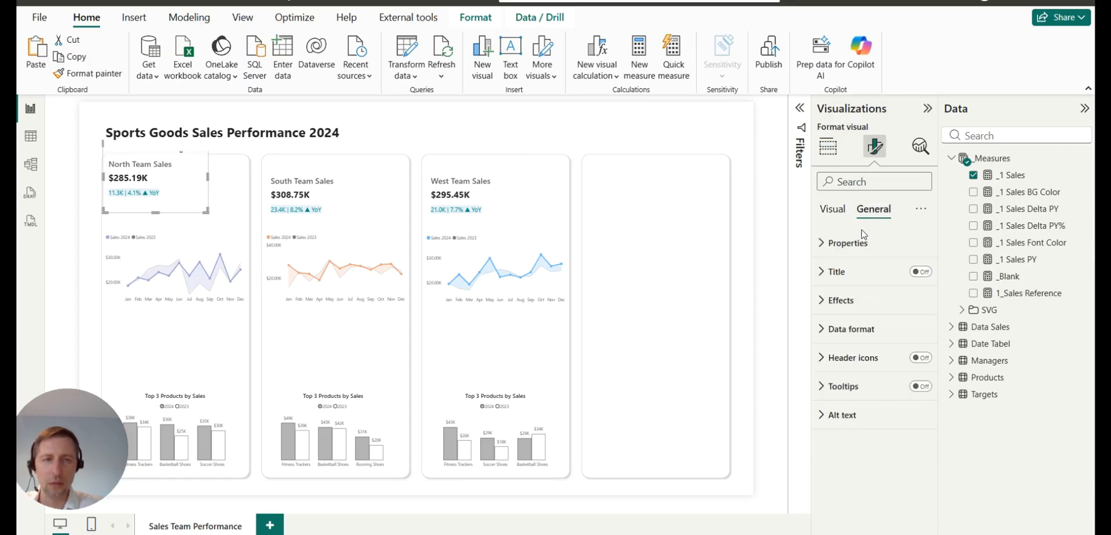
left_click(868, 243)
left_click(845, 410)
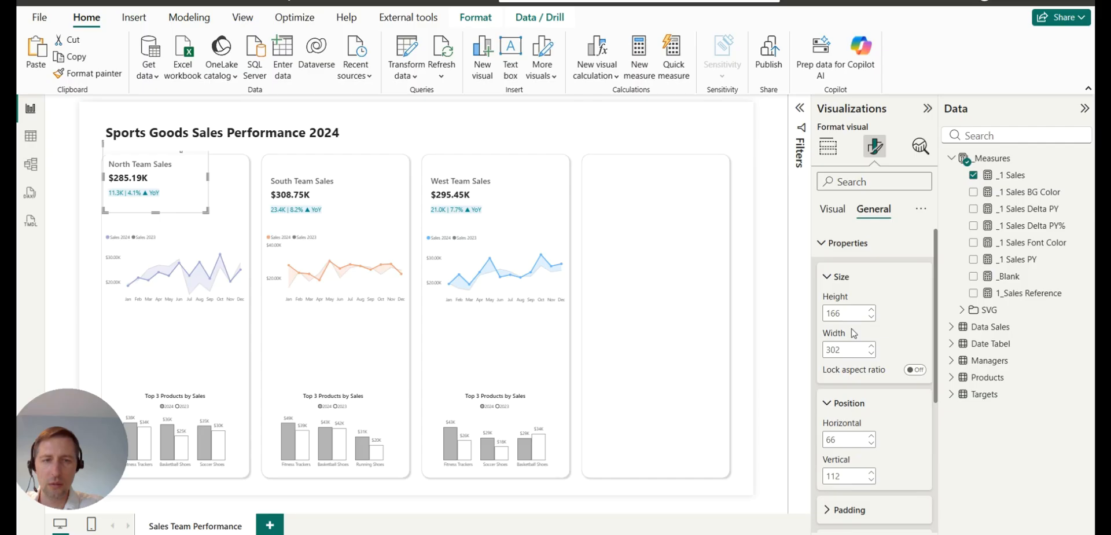
scroll(845, 393, "down", 2)
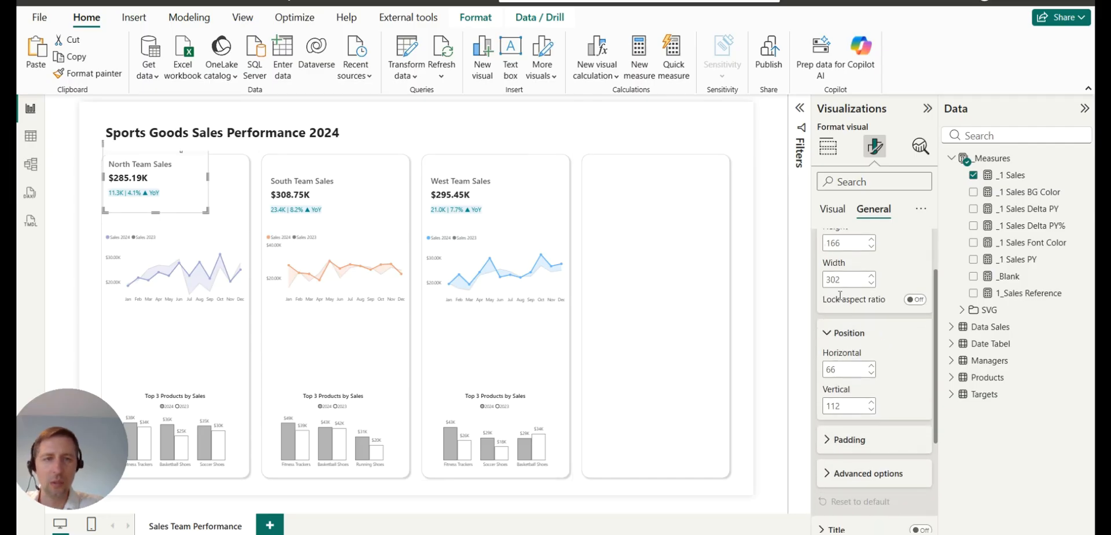
scroll(841, 296, "up", 2)
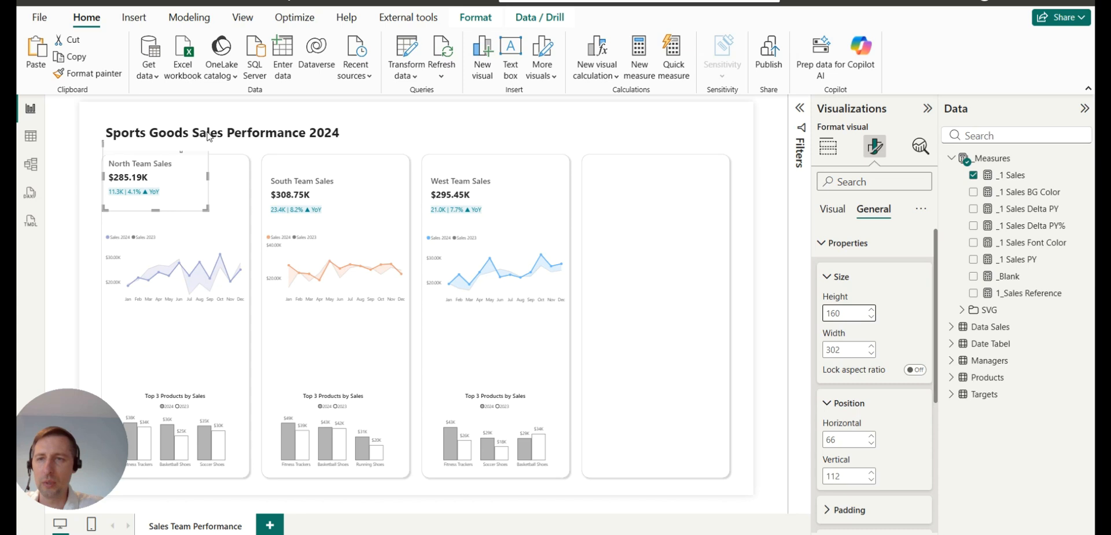
Set the height of both the South and West Team Sales card visuals to 160.
left_click(357, 187)
left_click(503, 198, "ctrl")
left_click(853, 313)
key("BackSpace")
type("0")
key("Return")
Set the vertical position of the South and West Team Sales card visuals to 112, matching the North card.
left_click(185, 184)
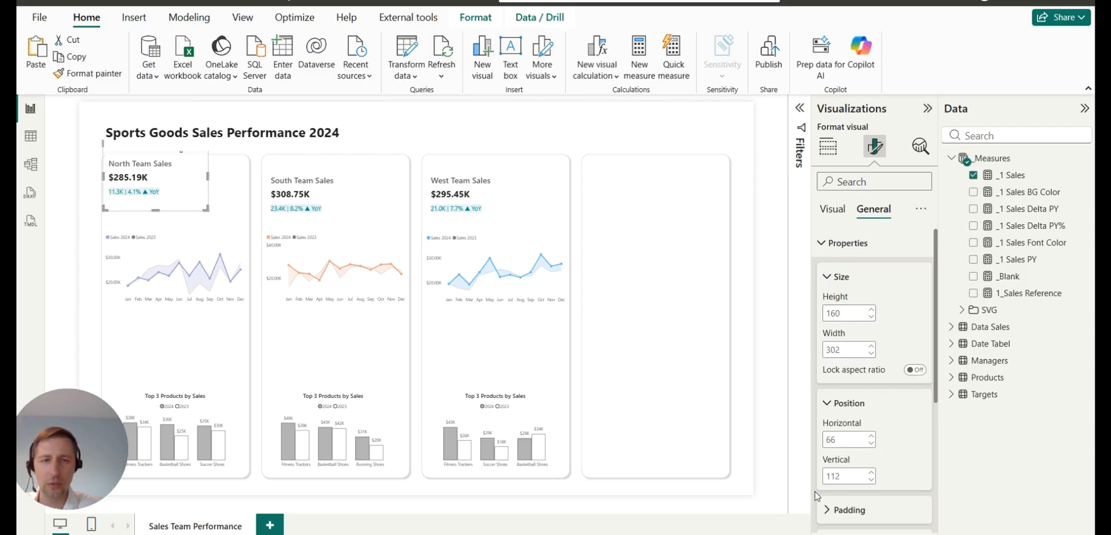
left_click(362, 206)
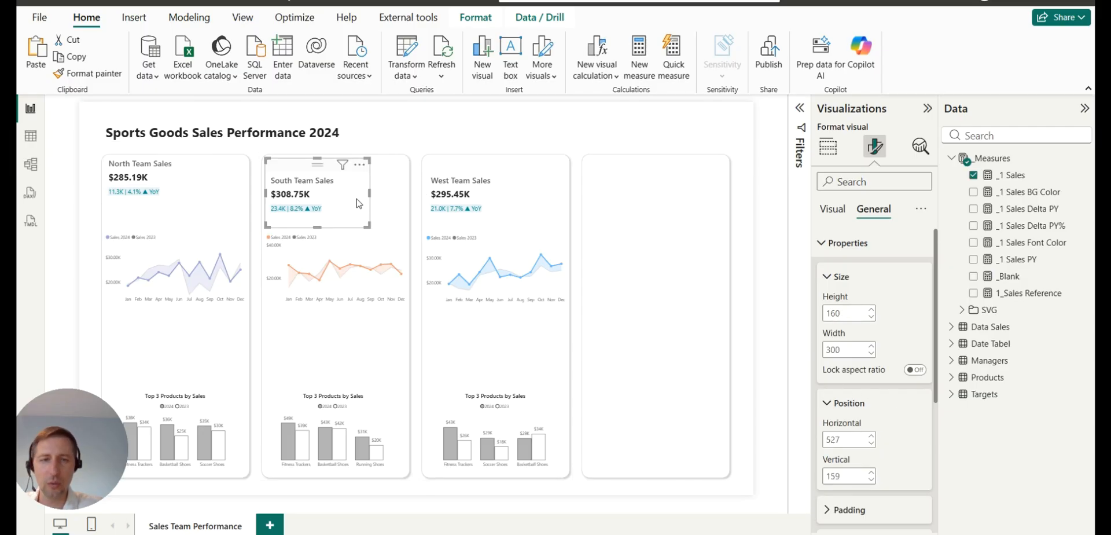
left_click(525, 221, "ctrl")
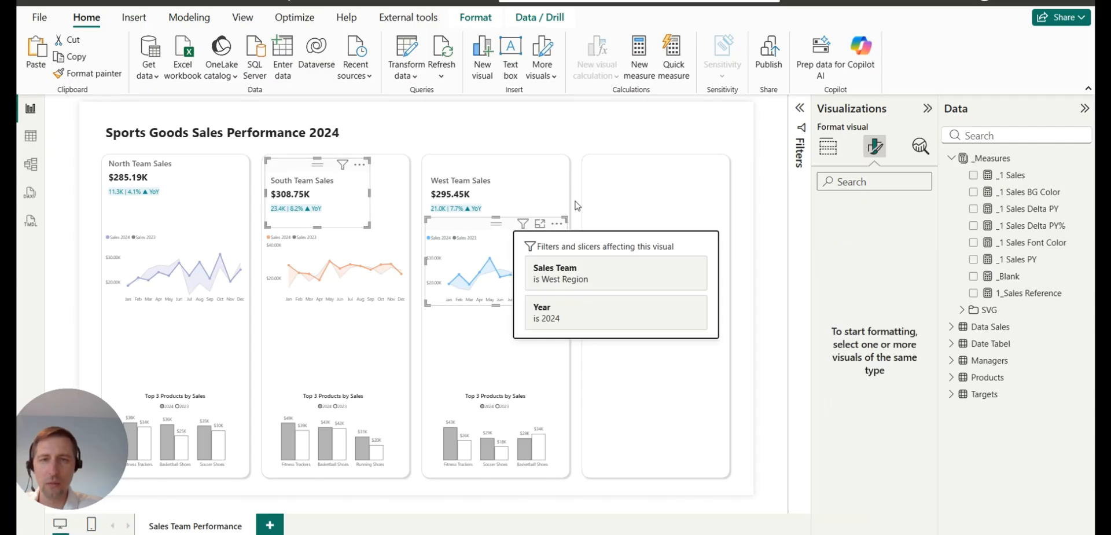
left_click(513, 200)
left_click(350, 203, "ctrl")
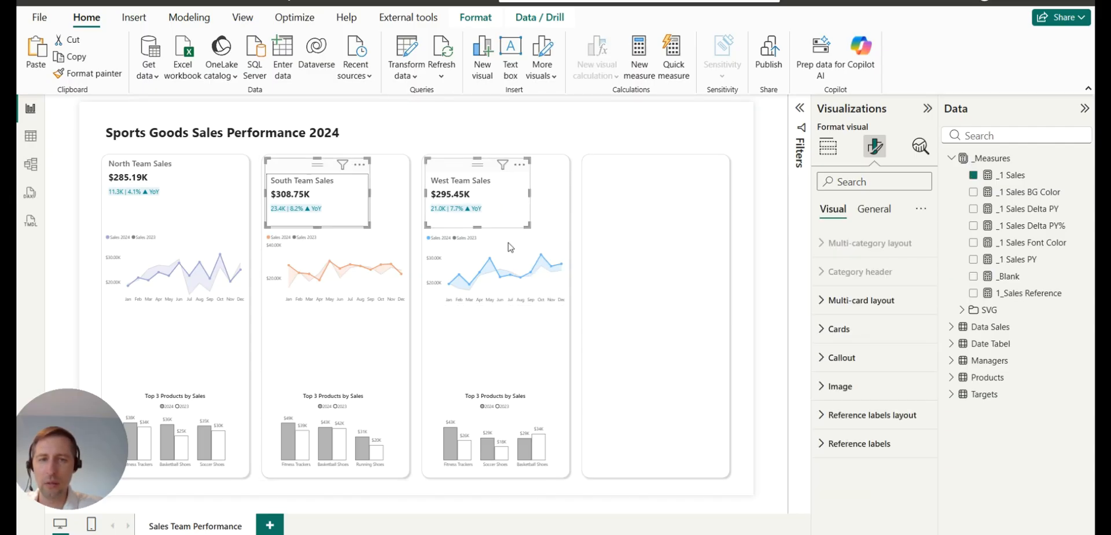
left_click(874, 209)
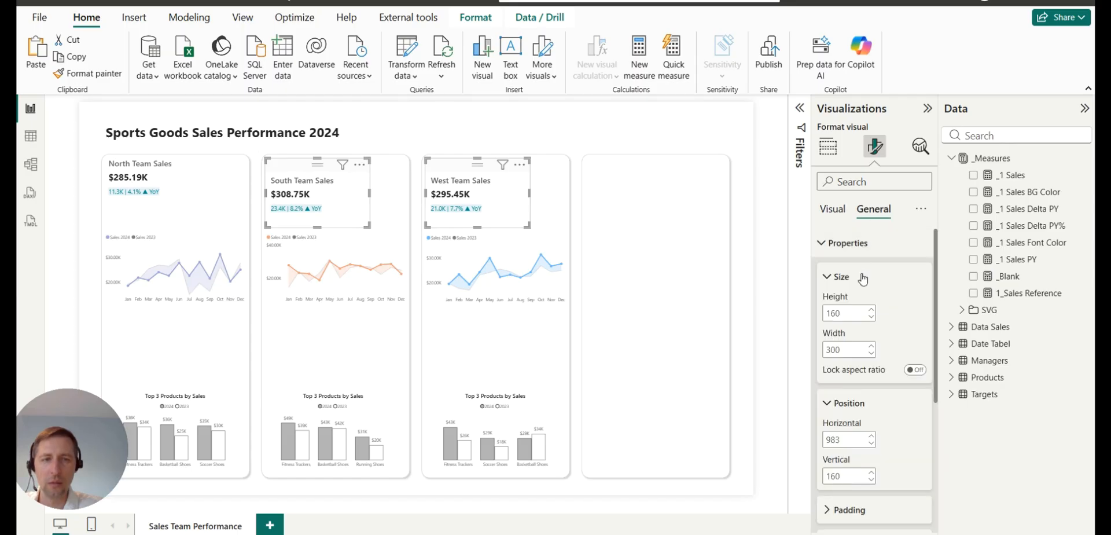
scroll(861, 381, "down", 1)
left_click(845, 404)
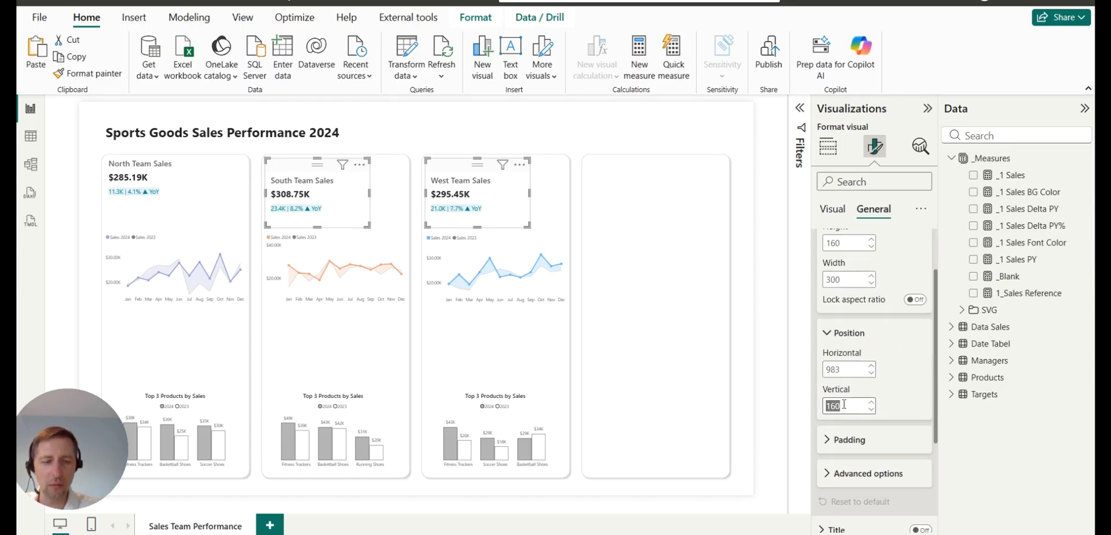
type("112")
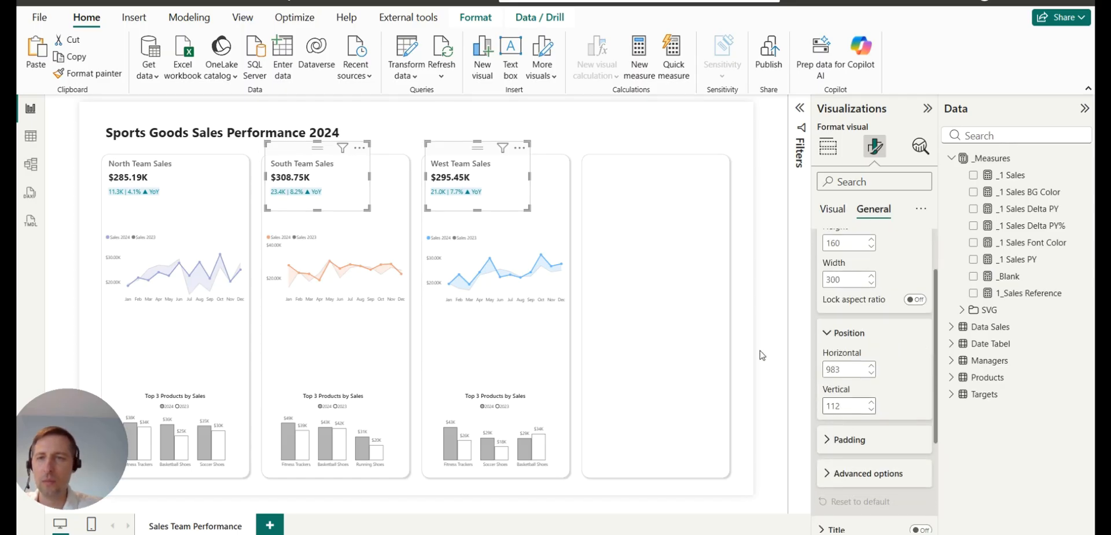
left_click(752, 200)
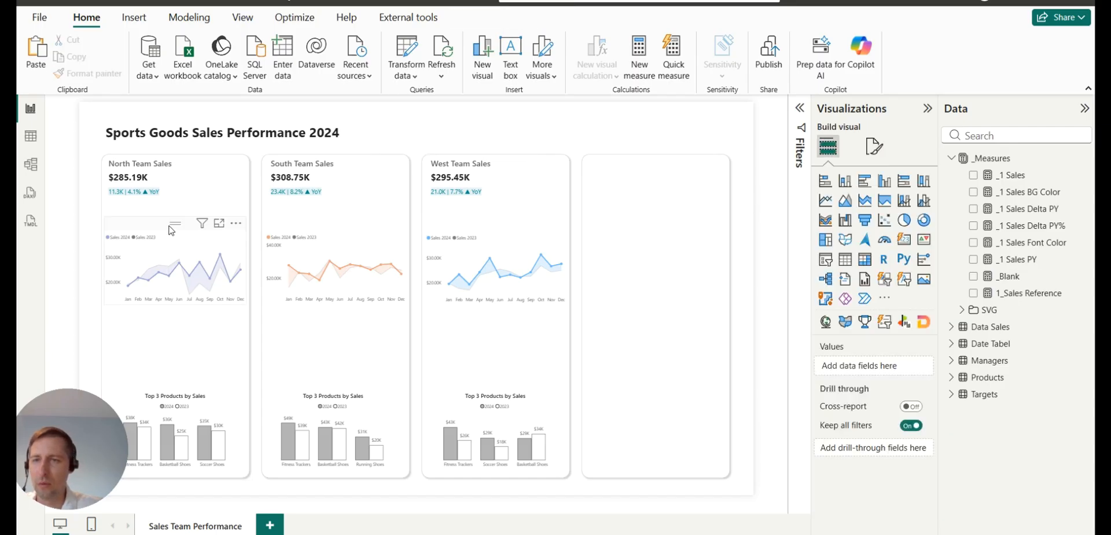
Nudge the North team's monthly line chart up closer to its sales card, to a vertical position of about 304.
left_click(171, 230)
key("Up")
key("Up")
key("Up")
key("Up")
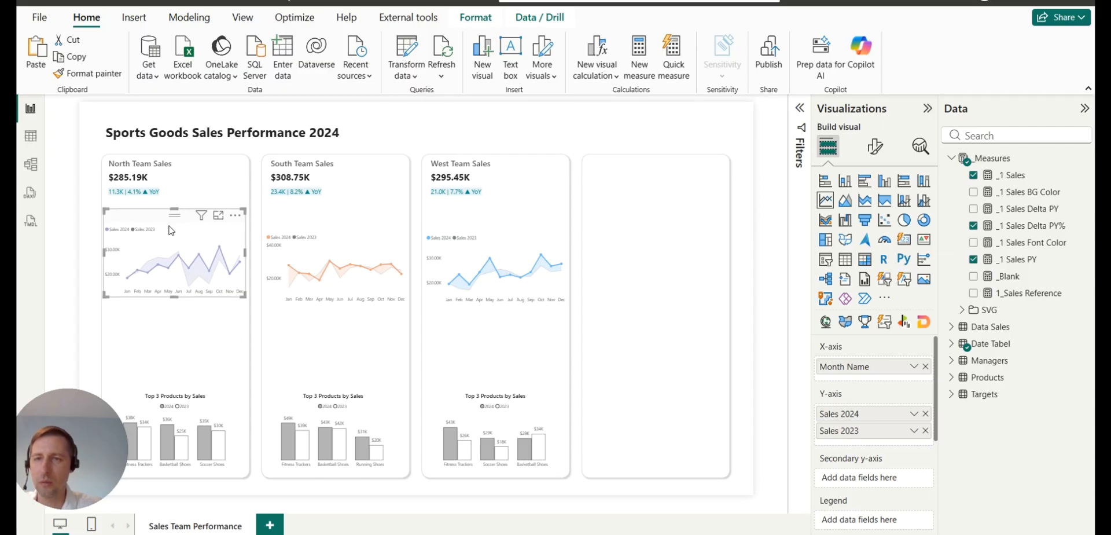
Reduce the North team line chart's height to 210 in its size properties and expand its position settings.
left_click(875, 145)
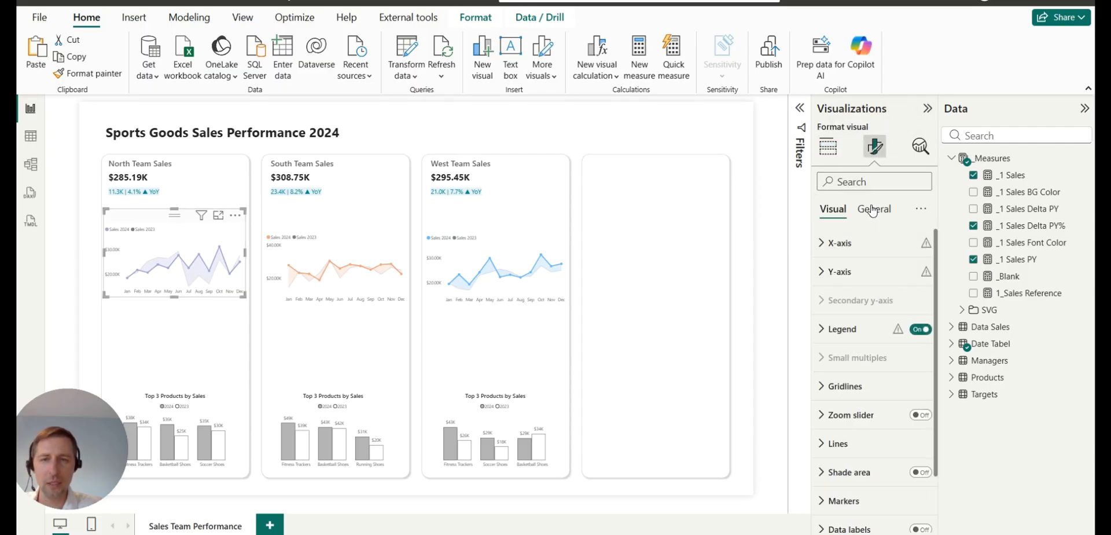
left_click(873, 210)
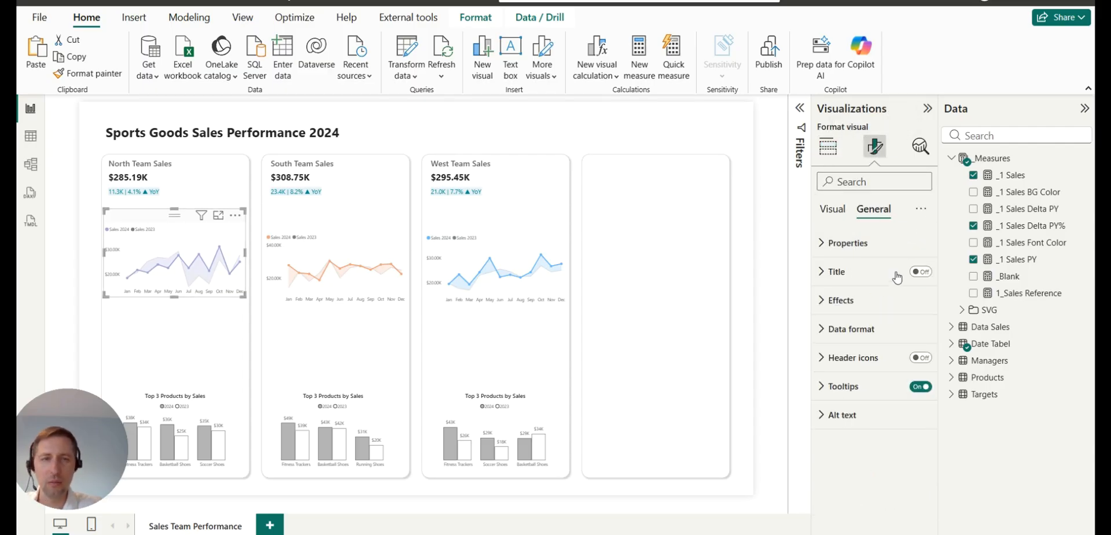
left_click(860, 243)
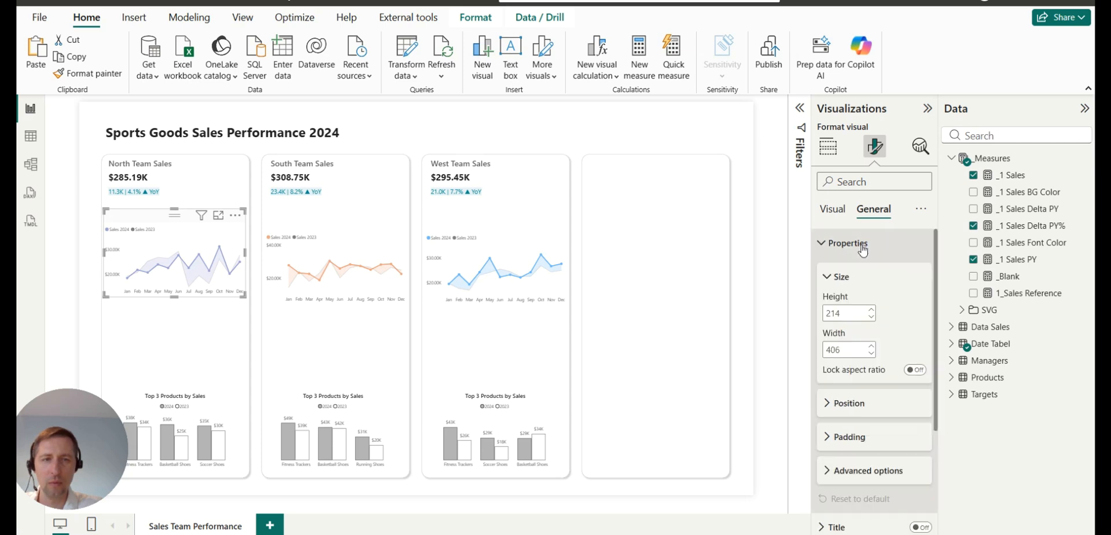
left_click(850, 404)
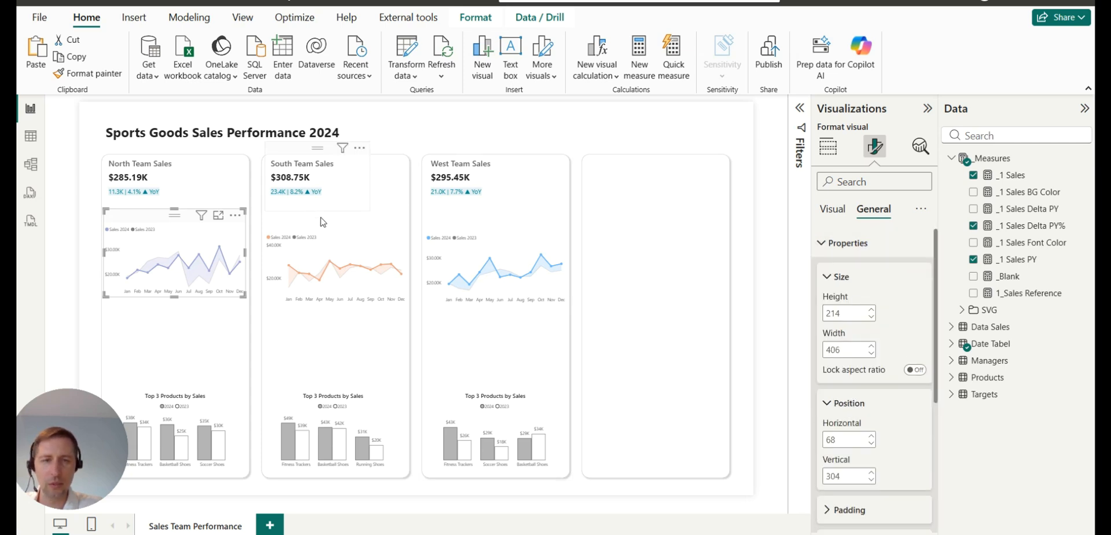
left_click(872, 317)
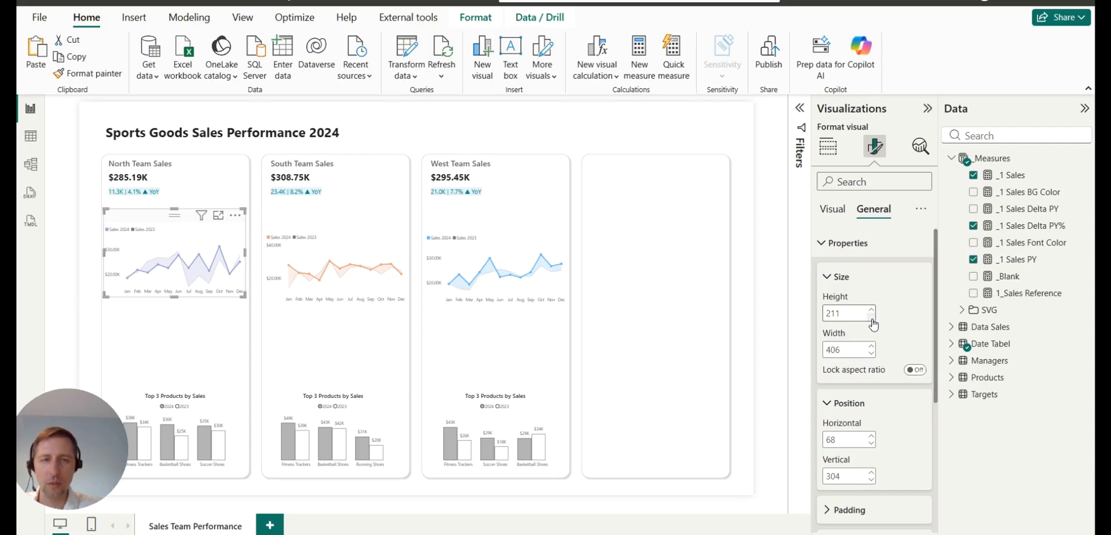
Set the height of both the South and West line charts to 210.
left_click(334, 232)
left_click(496, 226, "ctrl")
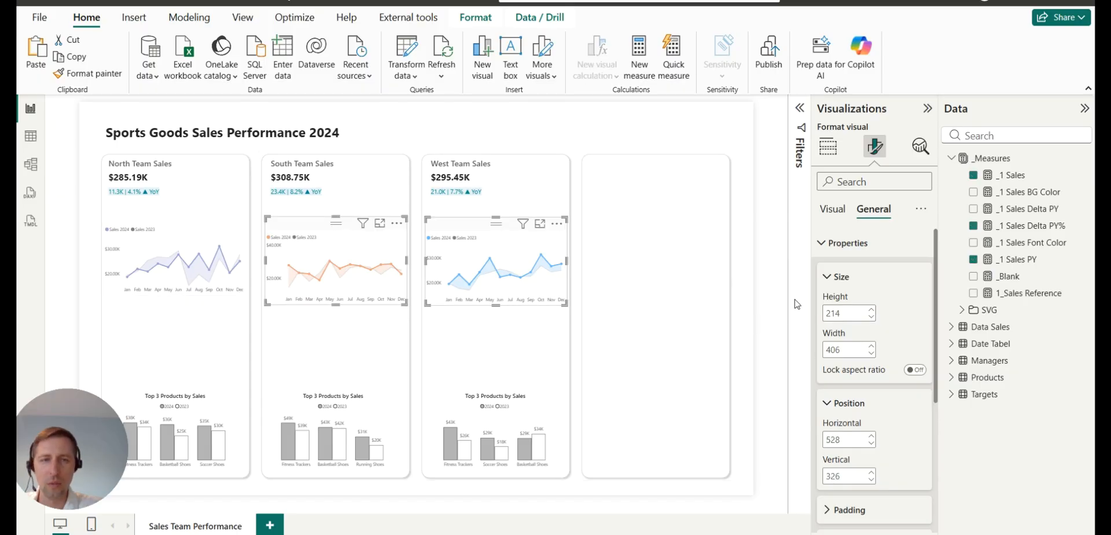
double_click(846, 313)
type("210")
key("Return")
Set the vertical position of the South and West line charts to 304, matching the North line chart.
left_click(194, 229)
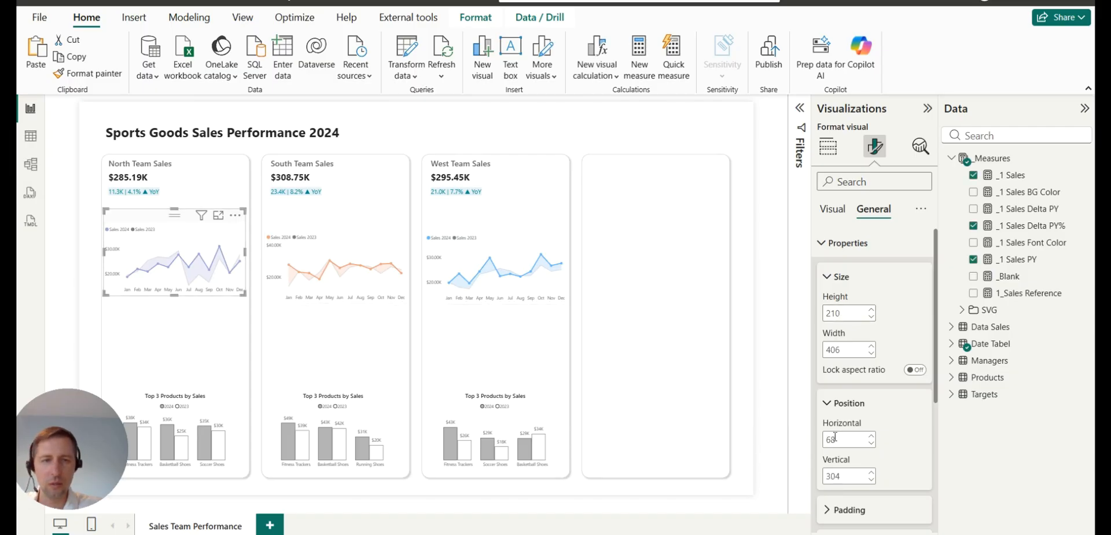
left_click(329, 226)
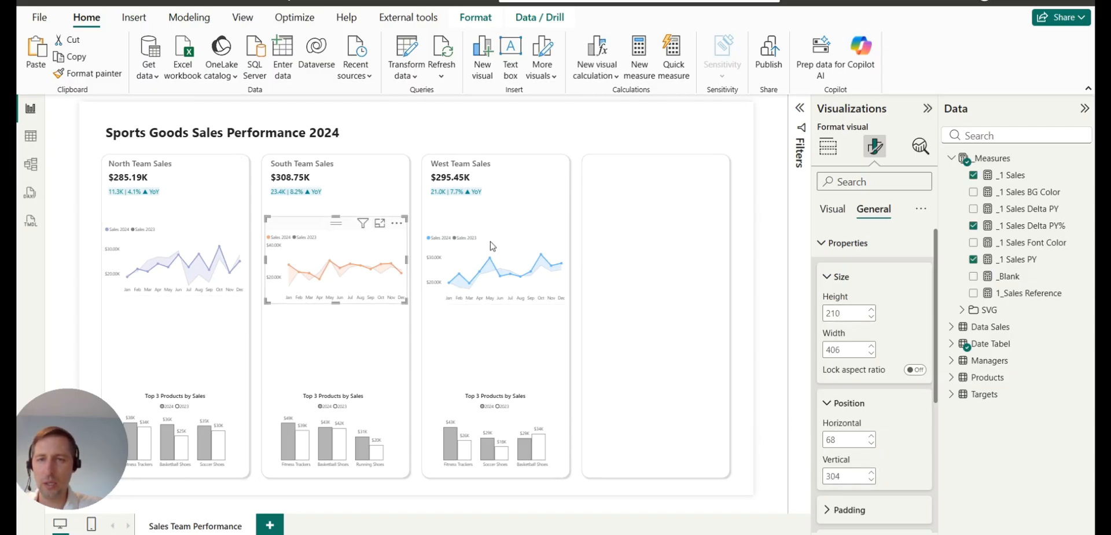
left_click(475, 227, "ctrl")
double_click(847, 475)
type("304")
key("Return")
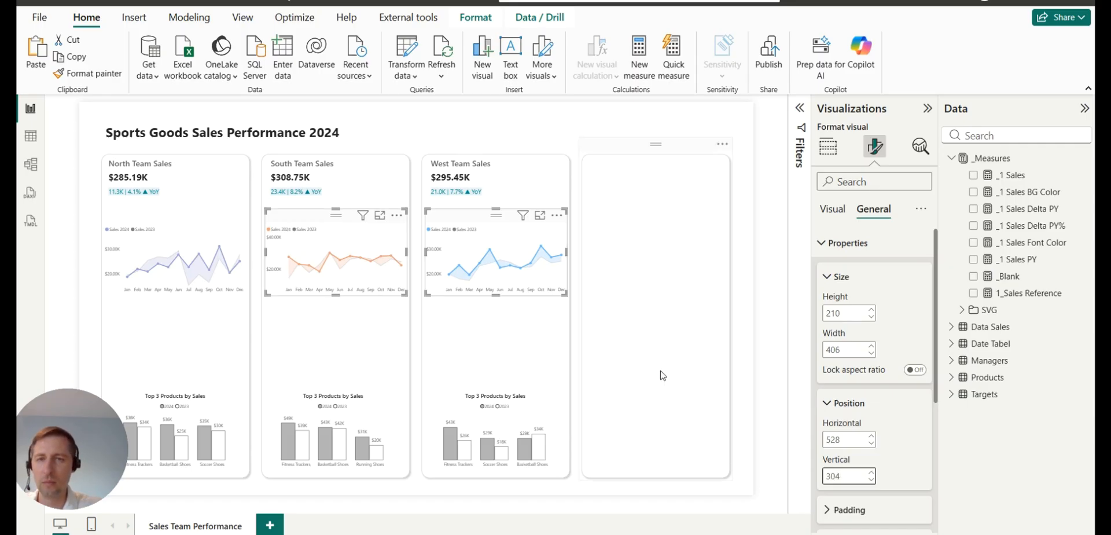
left_click(745, 264)
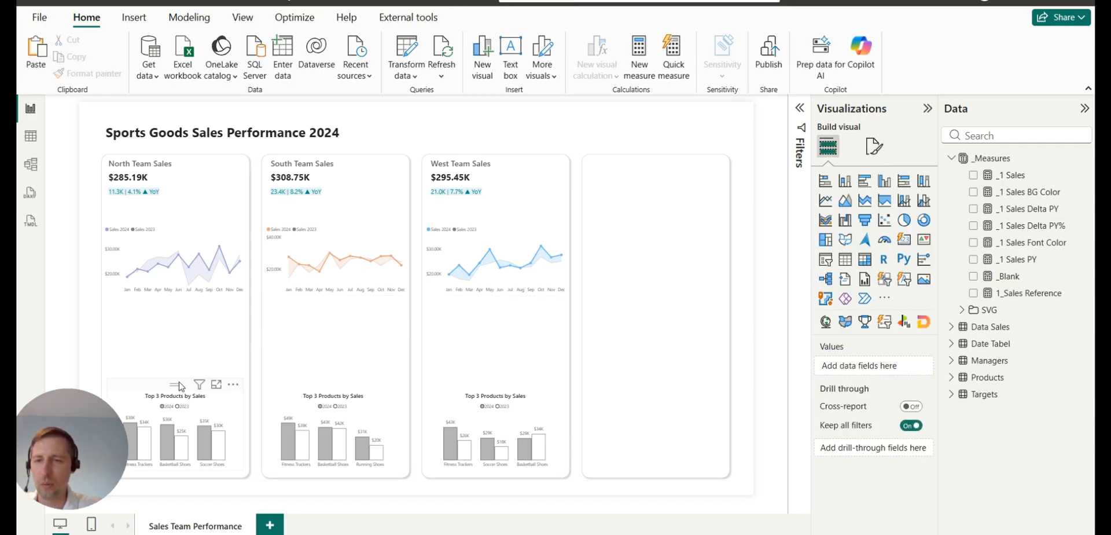
Nudge the North team's Top 3 Products by Sales column chart slightly down toward the lower edge of its panel.
left_click(177, 382)
key("Down")
key("Down")
key("Down")
key("Down")
key("Down")
key("Down")
key("Down")
key("Down")
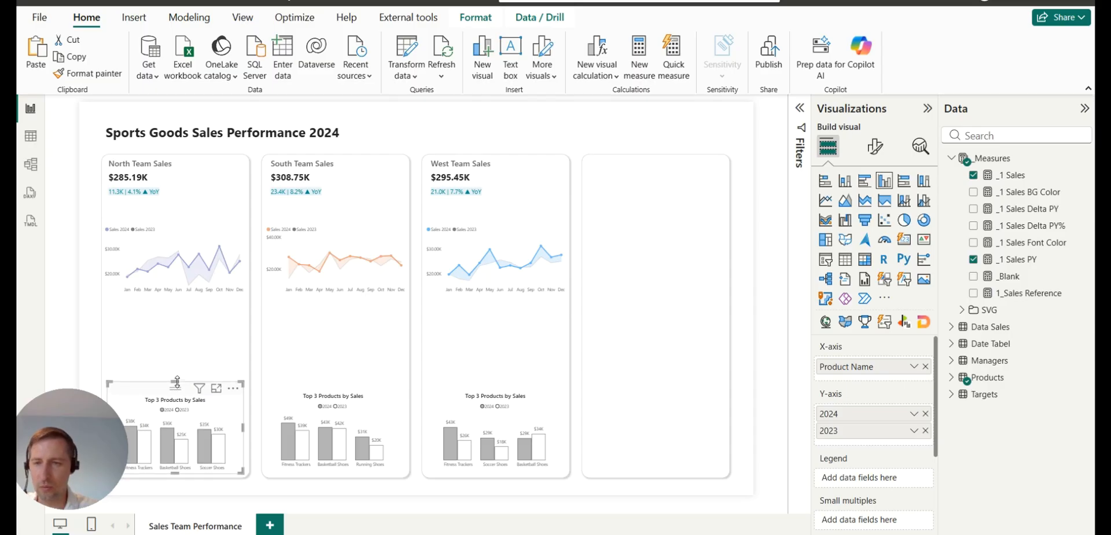
Nudge the North team's Top 3 Products by Sales column chart slightly left and one step down within its card.
key("Left")
key("Left")
key("Left")
key("Down")
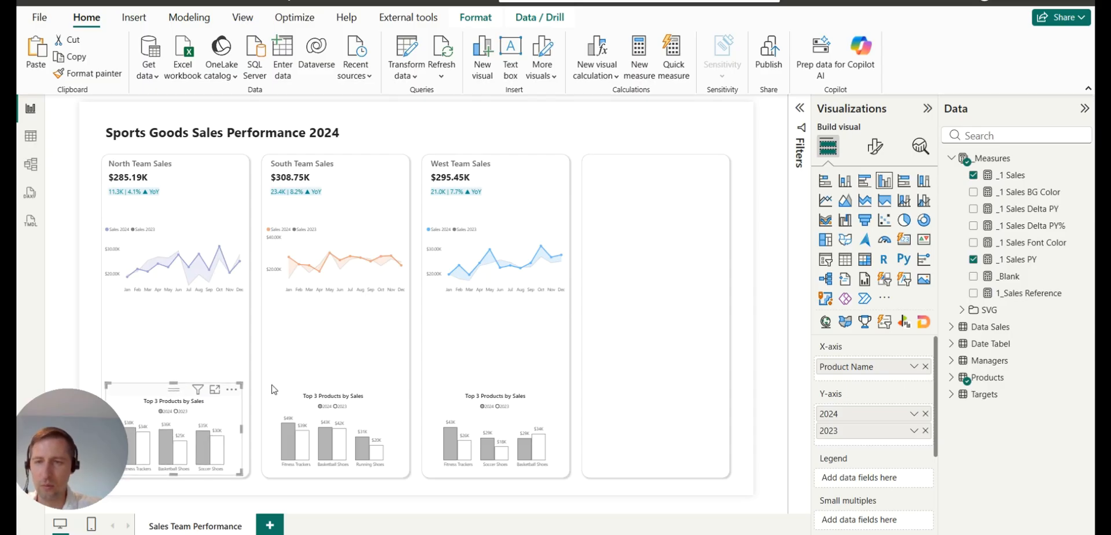
Set the height of the South and West Top 3 Products column charts to 224, matching the North chart.
left_click(875, 147)
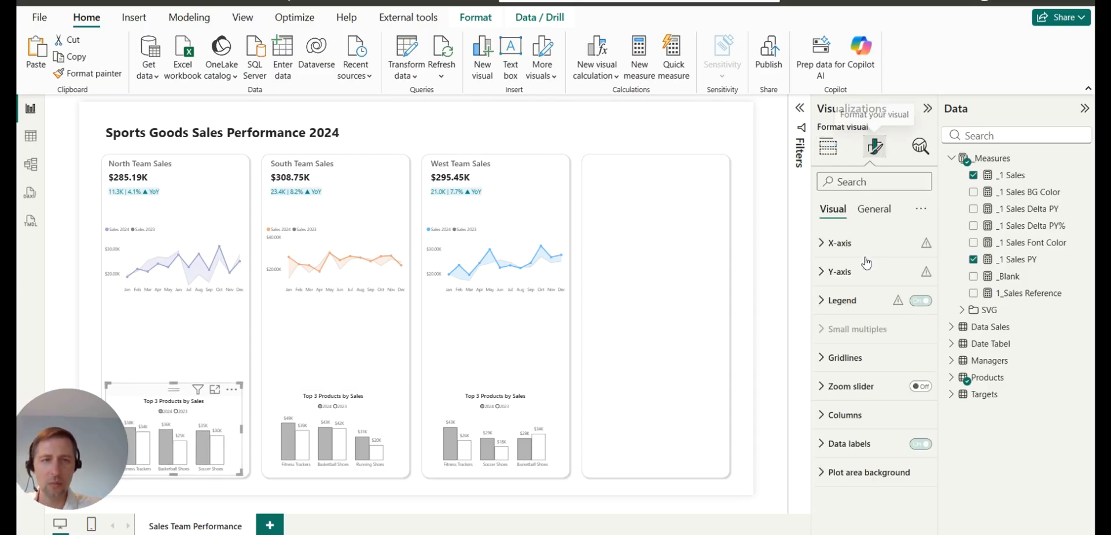
left_click(874, 209)
left_click(862, 245)
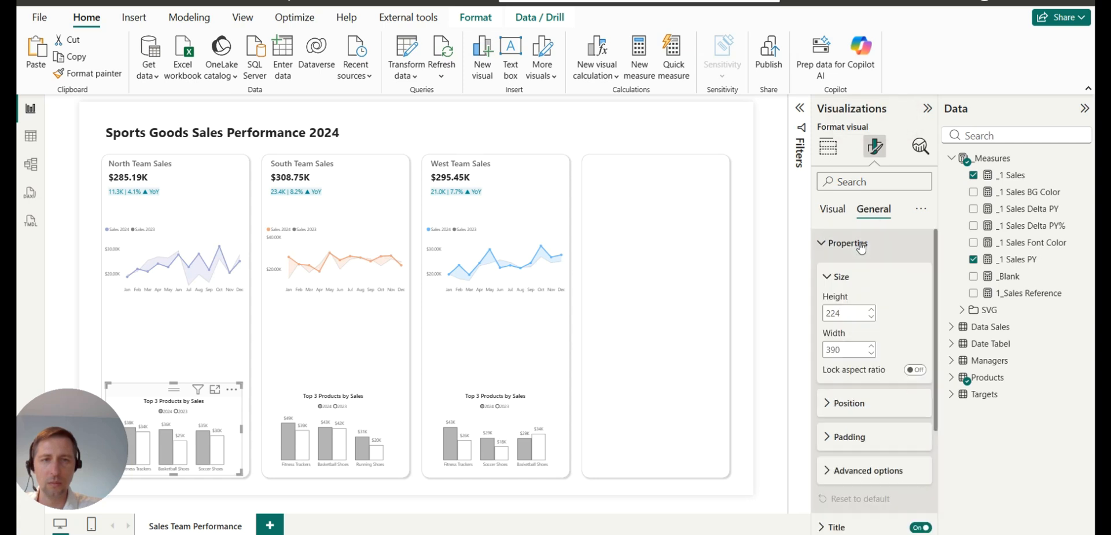
left_click(319, 388)
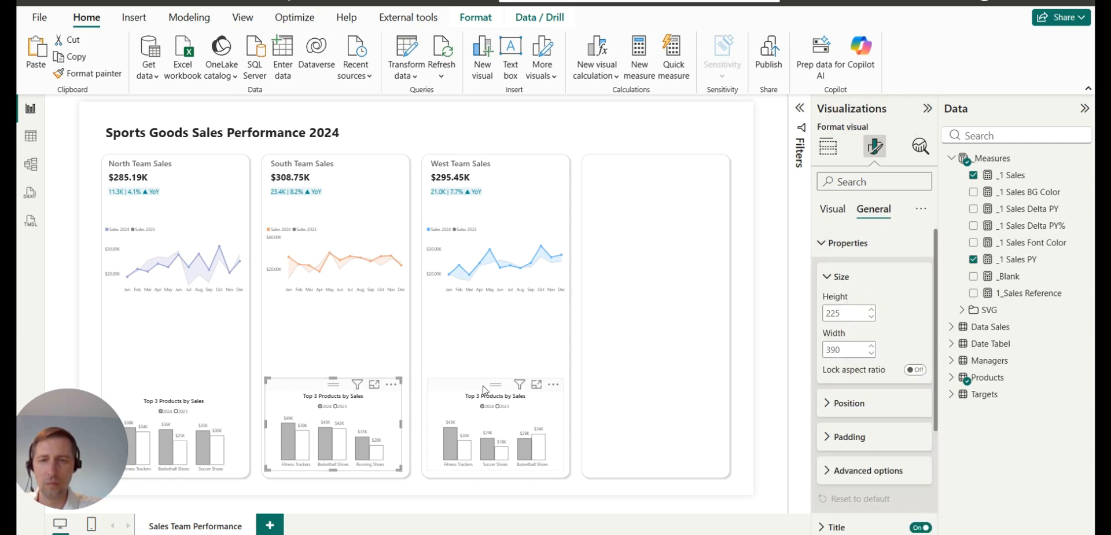
left_click(476, 393, "ctrl")
left_click(872, 317)
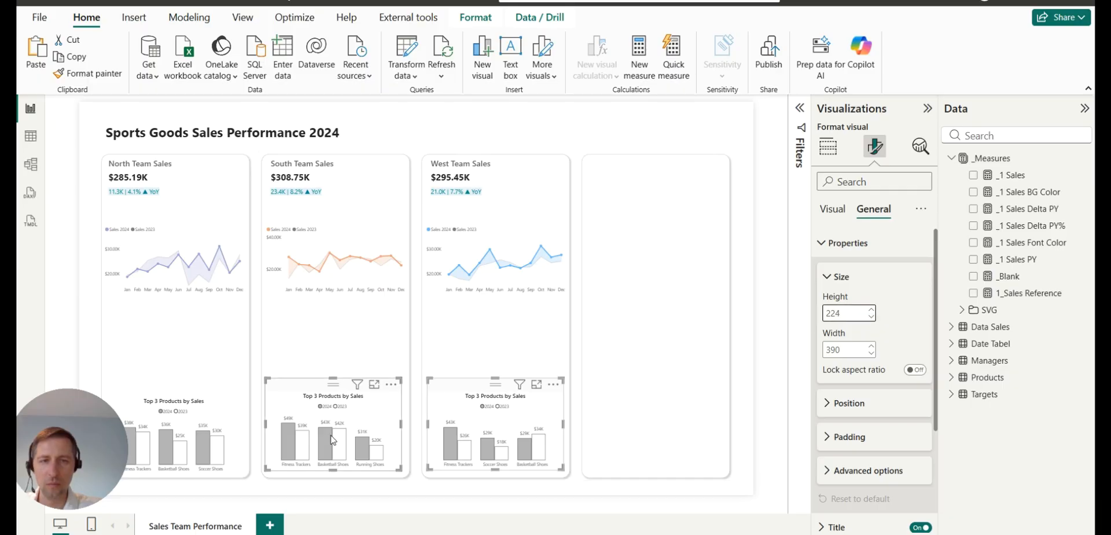
Set the vertical position of the South and West Top 3 Products column charts to 800, matching the North chart.
left_click(174, 391)
left_click(857, 403)
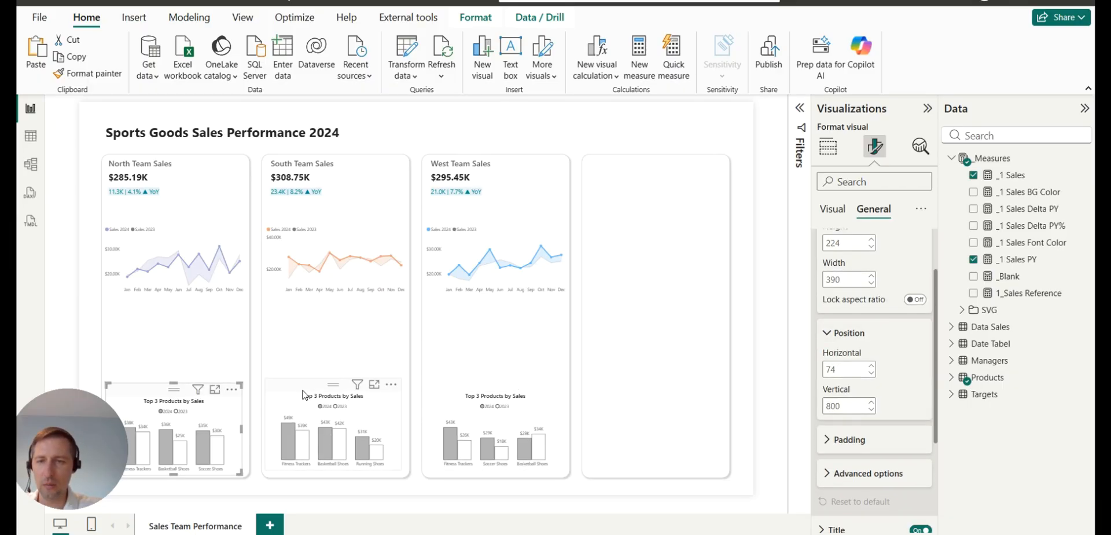
left_click(330, 395)
left_click(499, 394, "ctrl")
left_click(853, 403)
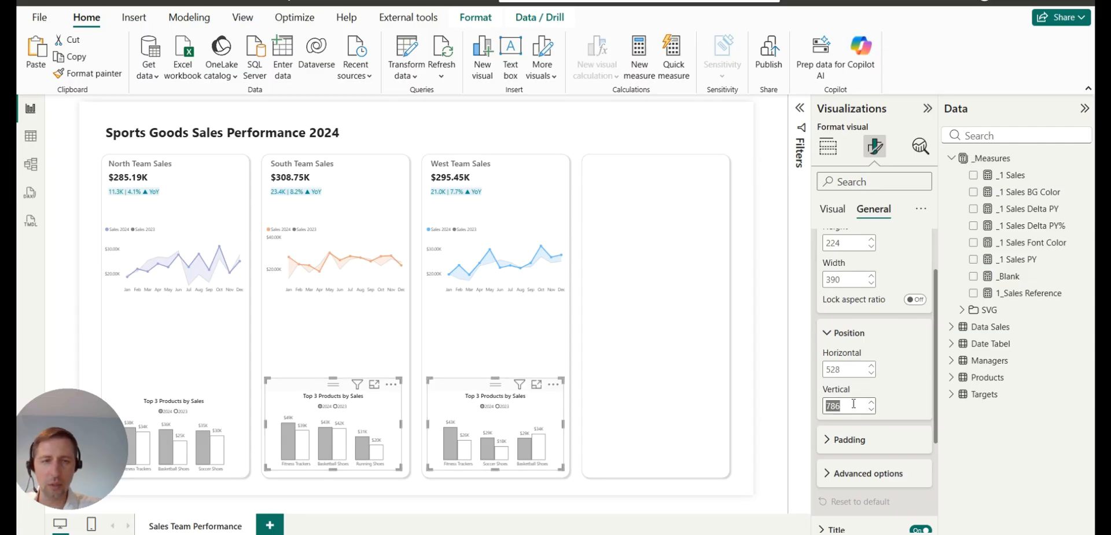
type("800")
key("Return")
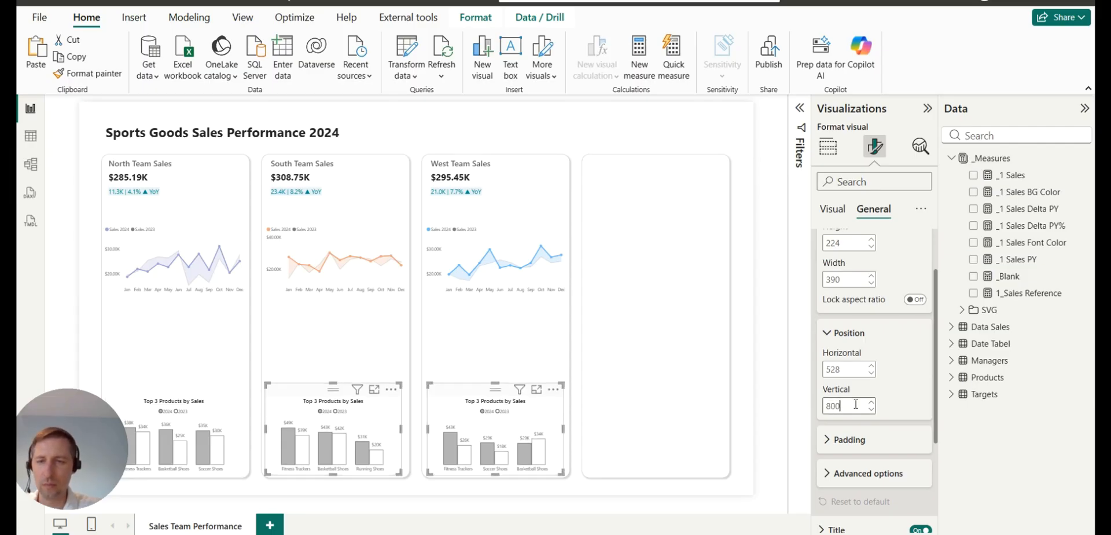
left_click(744, 392)
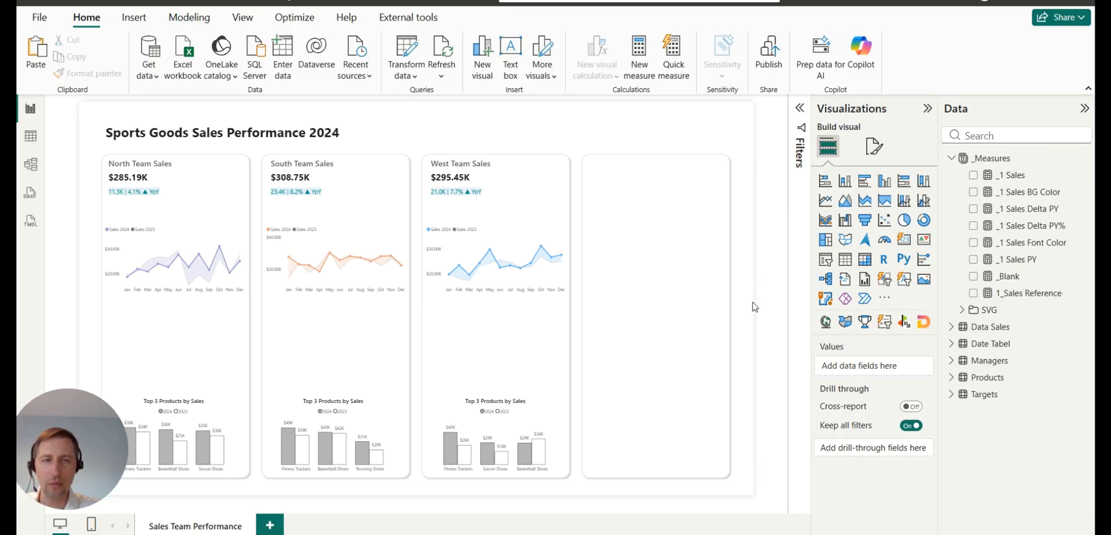
Add a table visual between the South team's line and column charts, sized to fill the gap across the card.
left_click(846, 261)
left_click_drag(163, 219, 313, 383)
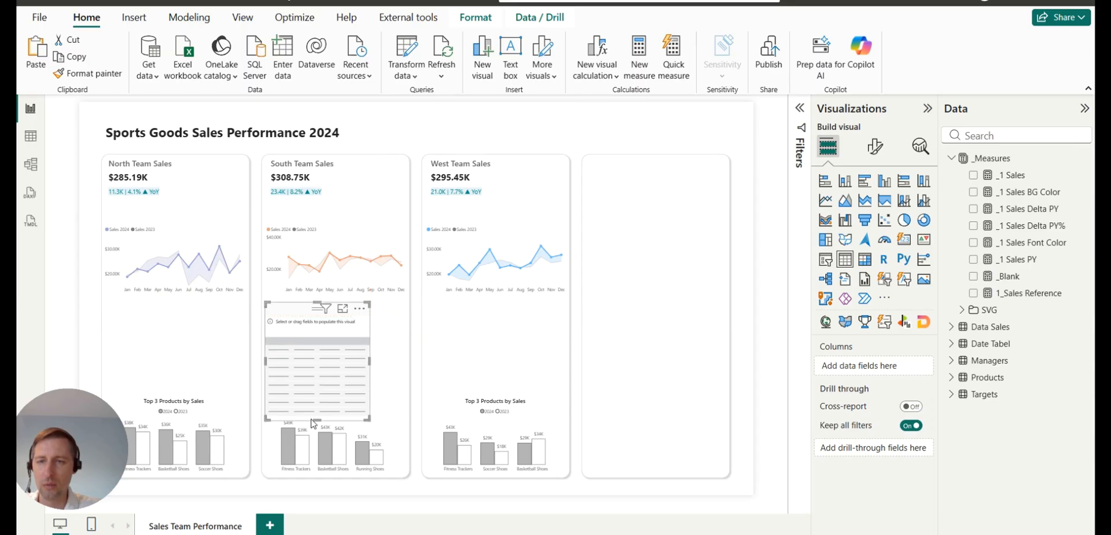
left_click_drag(316, 418, 316, 391)
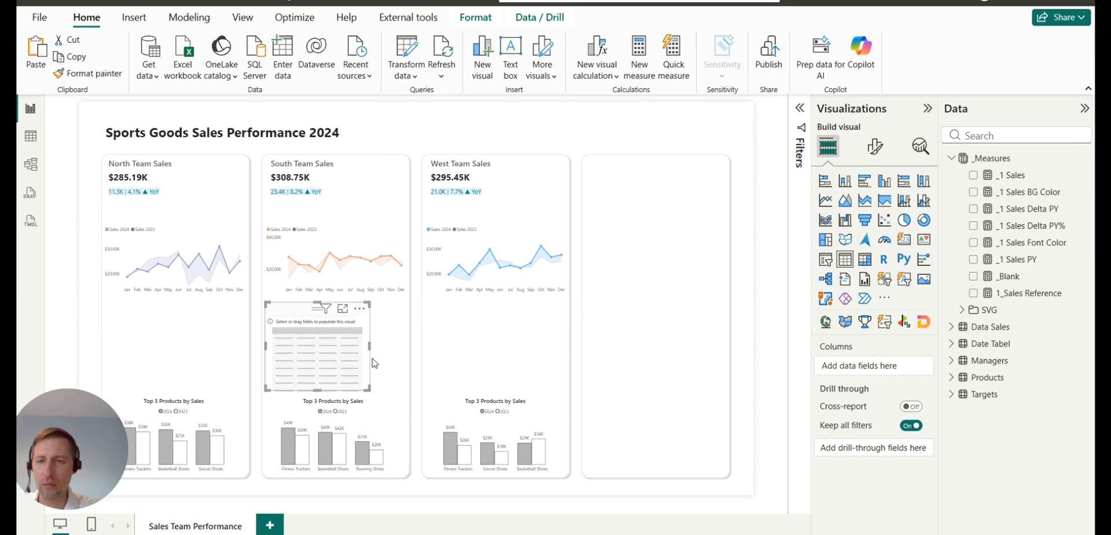
left_click_drag(370, 347, 409, 351)
Add the Manager field from the Managers table to the new table visual and check the listed rows.
left_click(959, 364)
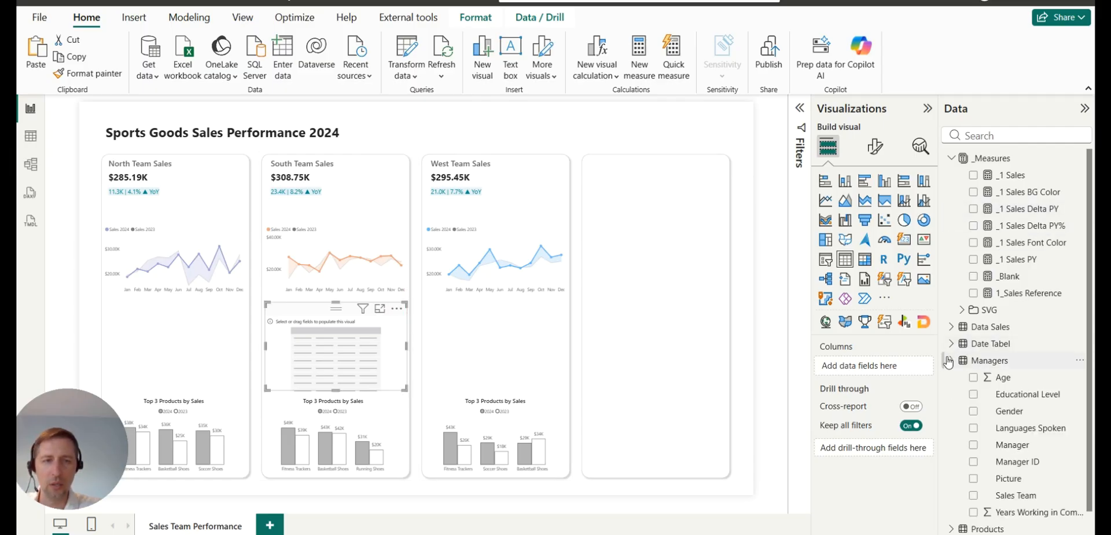
scroll(958, 278, "down", 1)
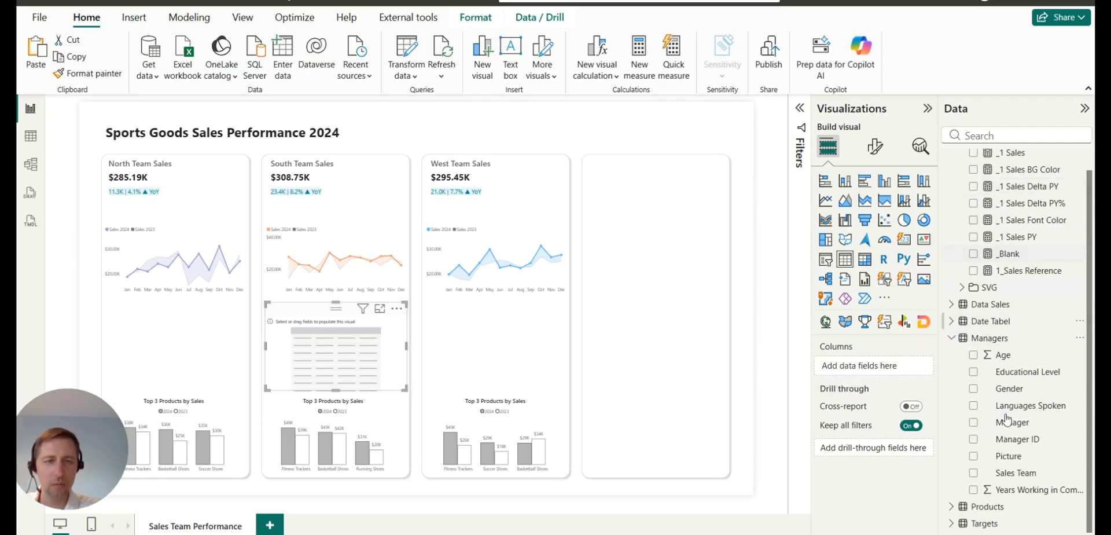
left_click(974, 423)
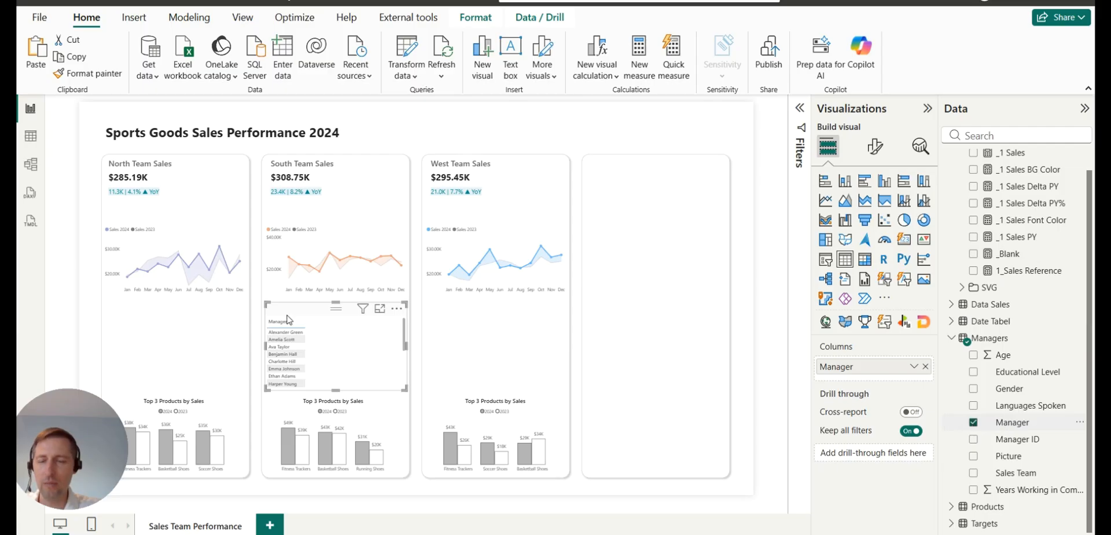
scroll(361, 343, "down", 3)
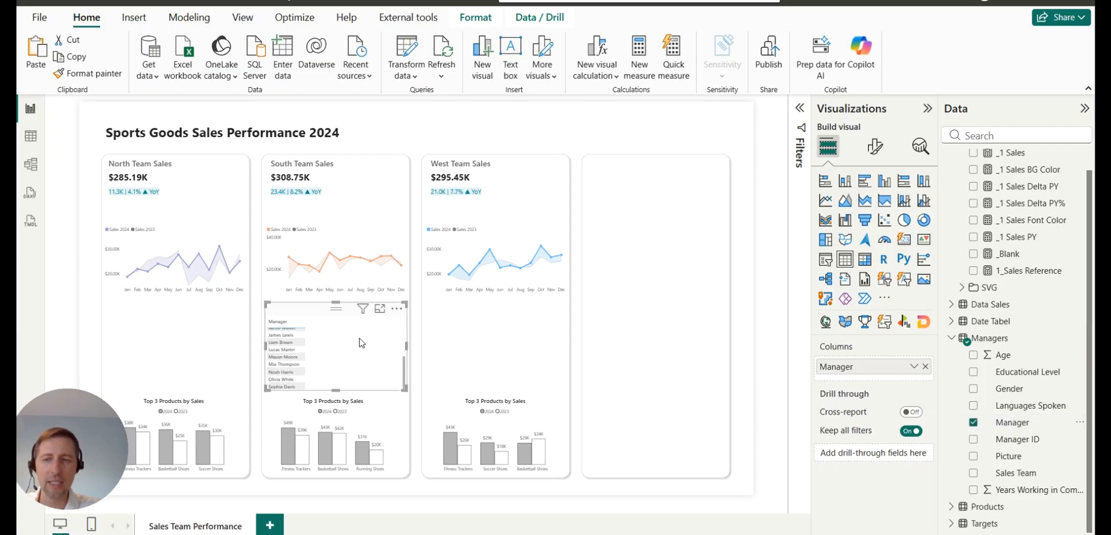
scroll(361, 343, "up", 3)
Filter the manager table by Sales Team so that it includes only South Region.
left_click(802, 108)
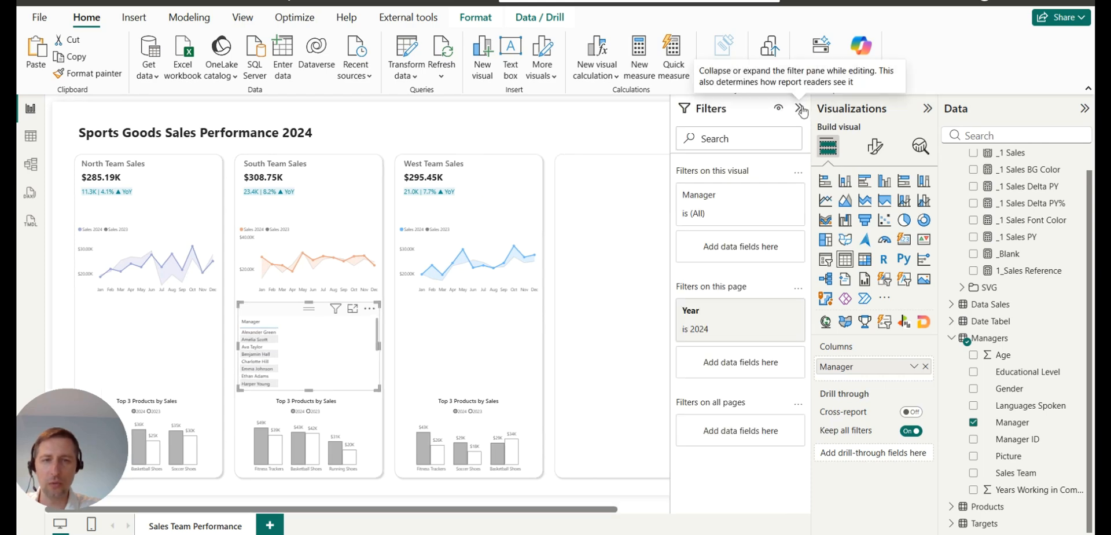
left_click_drag(1022, 480, 738, 252)
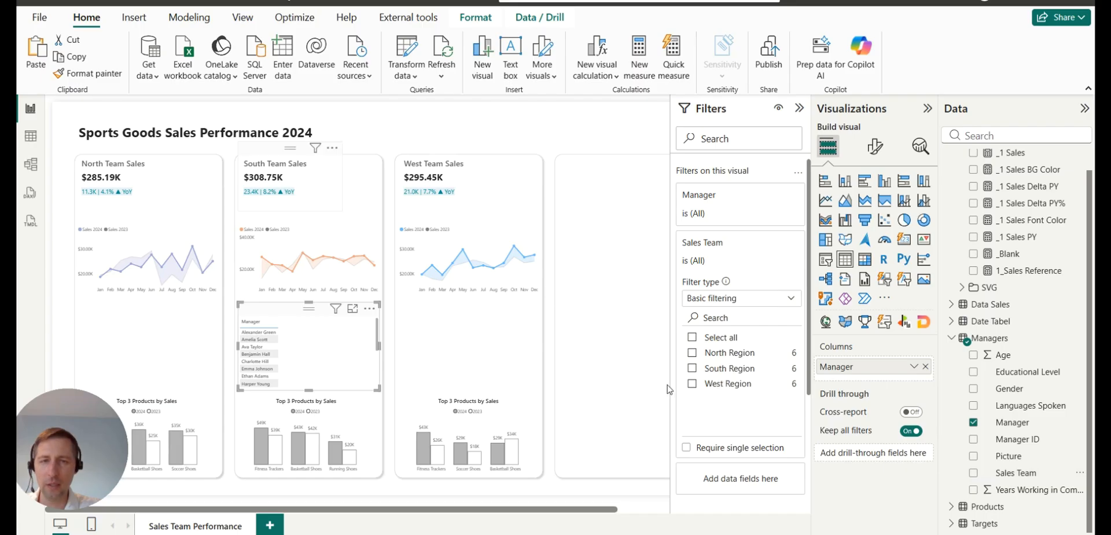
left_click(717, 374)
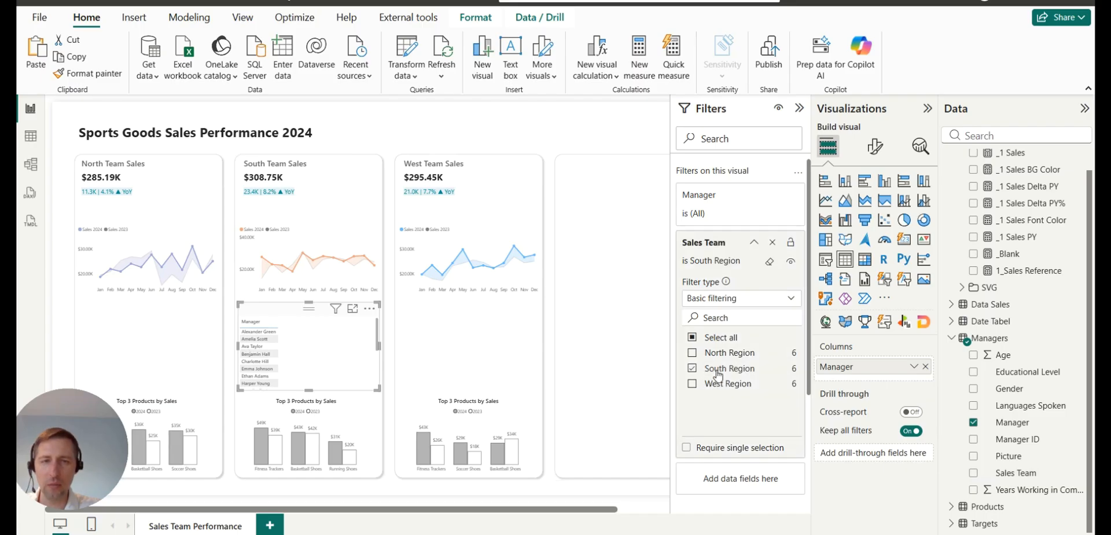
left_click(800, 109)
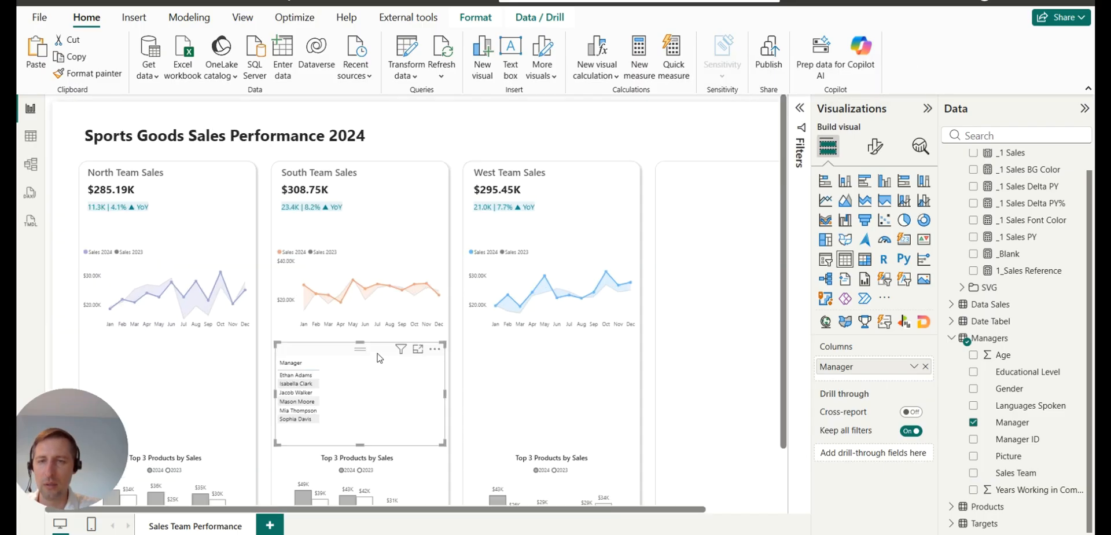
Add the _1 Sales measure to the South manager table and rename its column to Sales 2024.
scroll(379, 357, "up", 3)
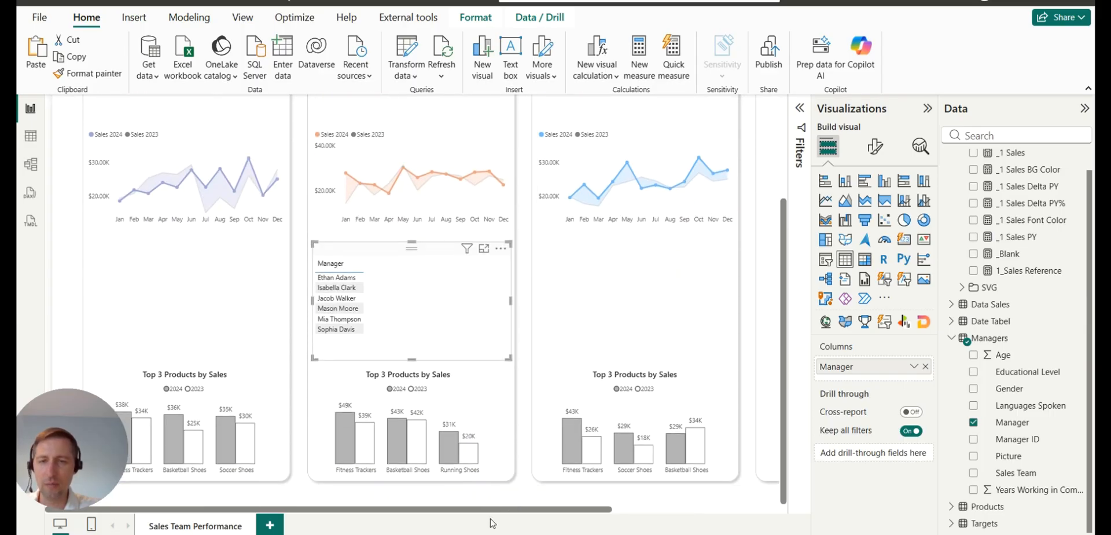
left_click_drag(485, 512, 522, 513)
scroll(1003, 328, "up", 1)
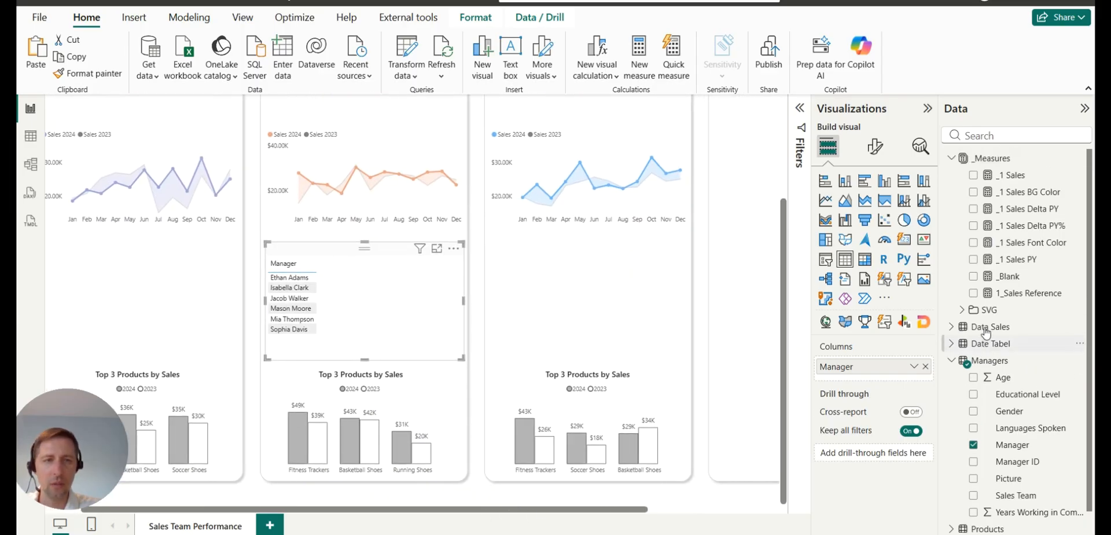
left_click(974, 175)
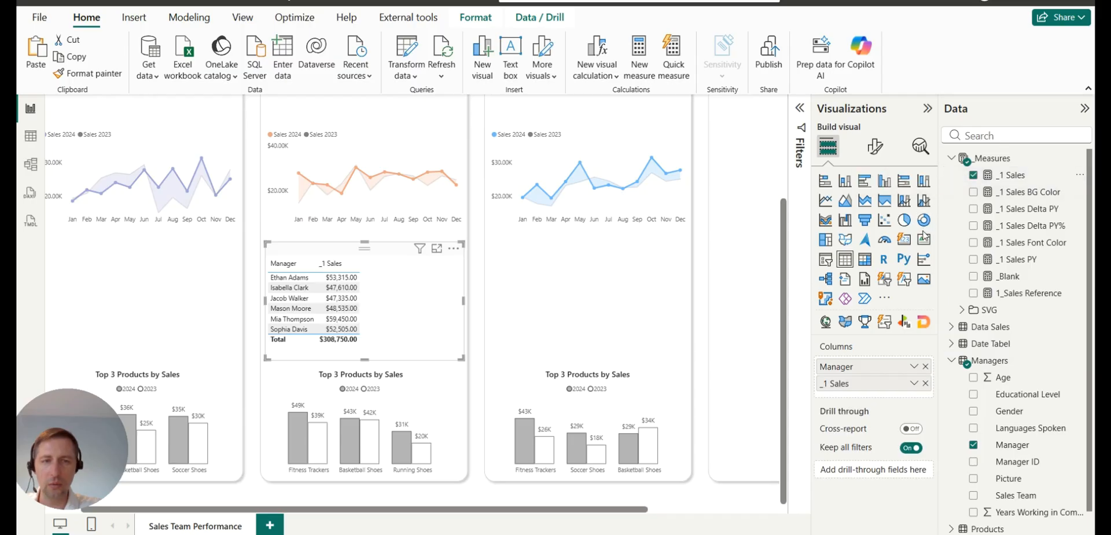
double_click(859, 383)
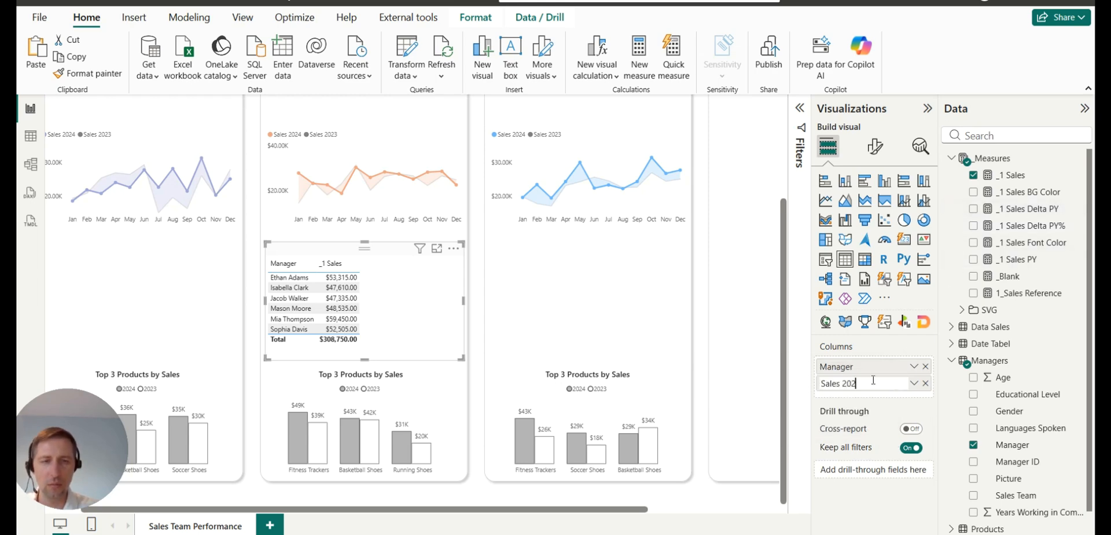
type("2024")
key("Return")
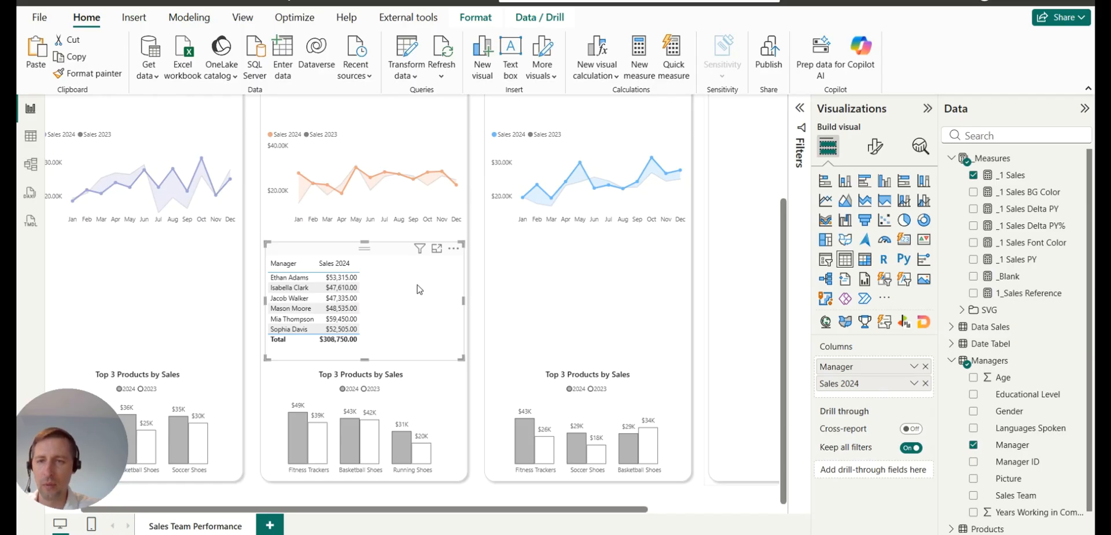
Turn off the totals row in the South manager table's formatting.
left_click(875, 147)
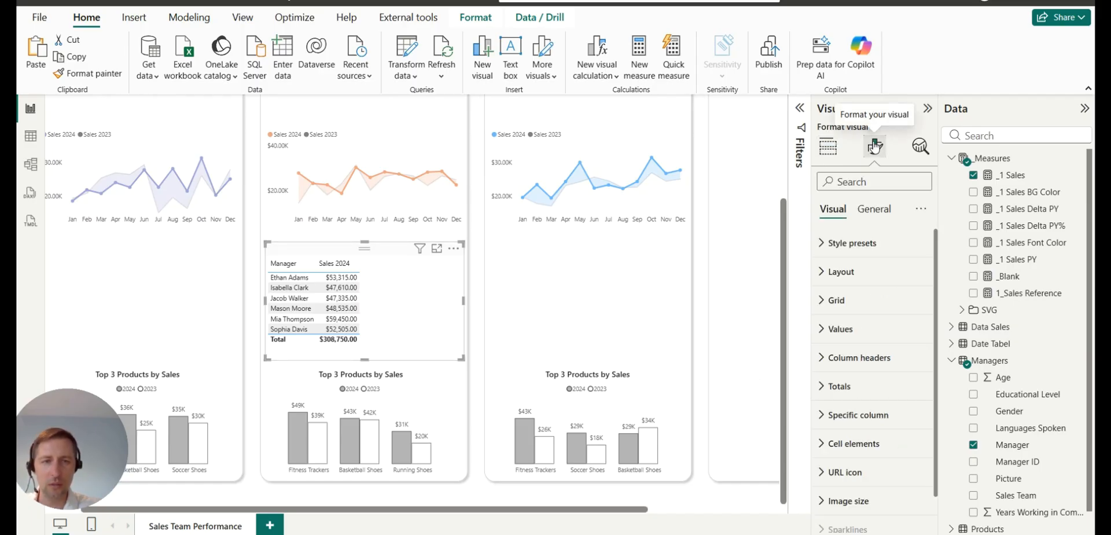
scroll(873, 278, "down", 1)
left_click(856, 350)
scroll(856, 356, "down", 1)
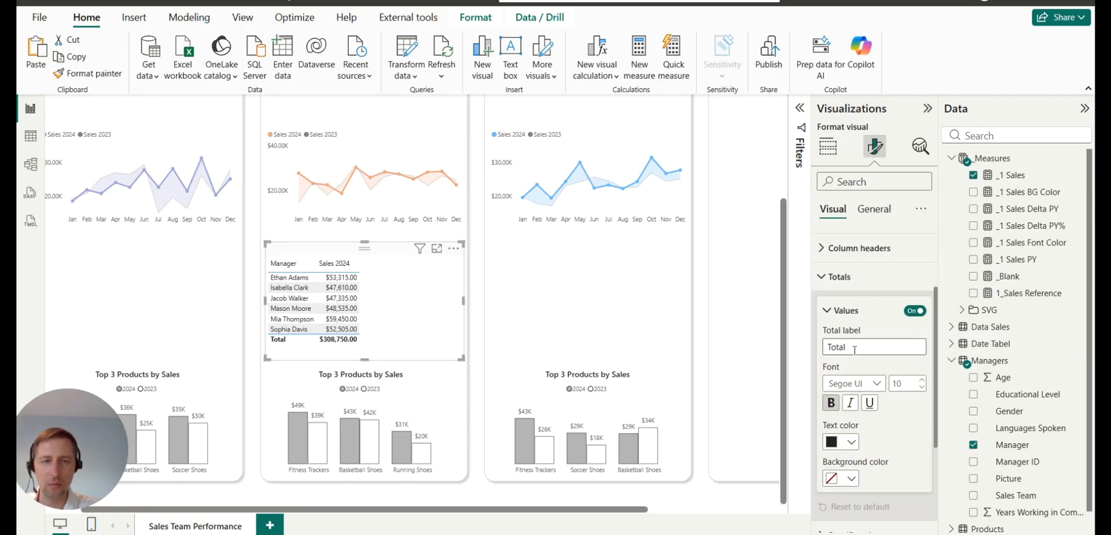
left_click(911, 313)
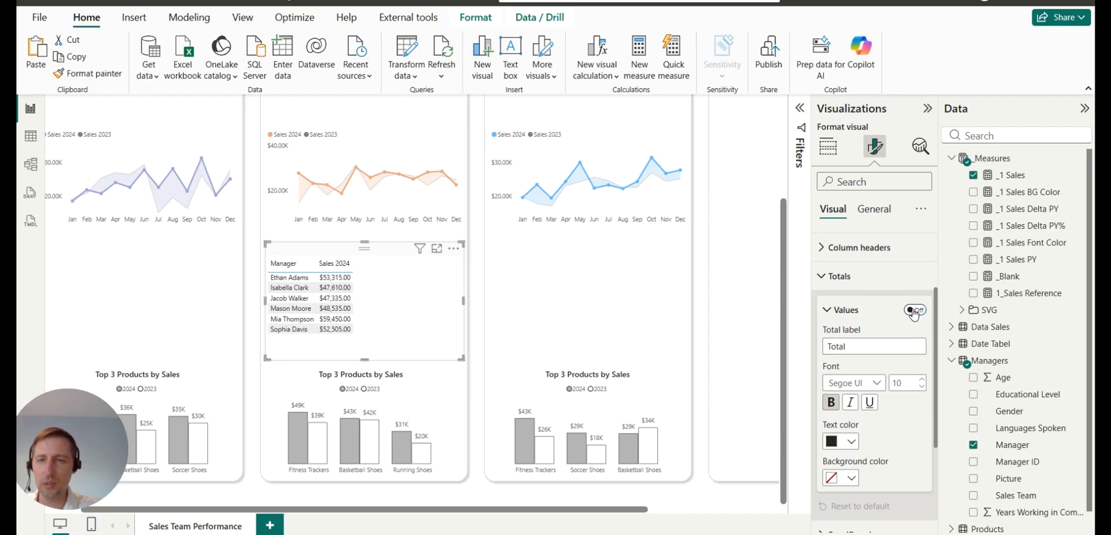
left_click(864, 311)
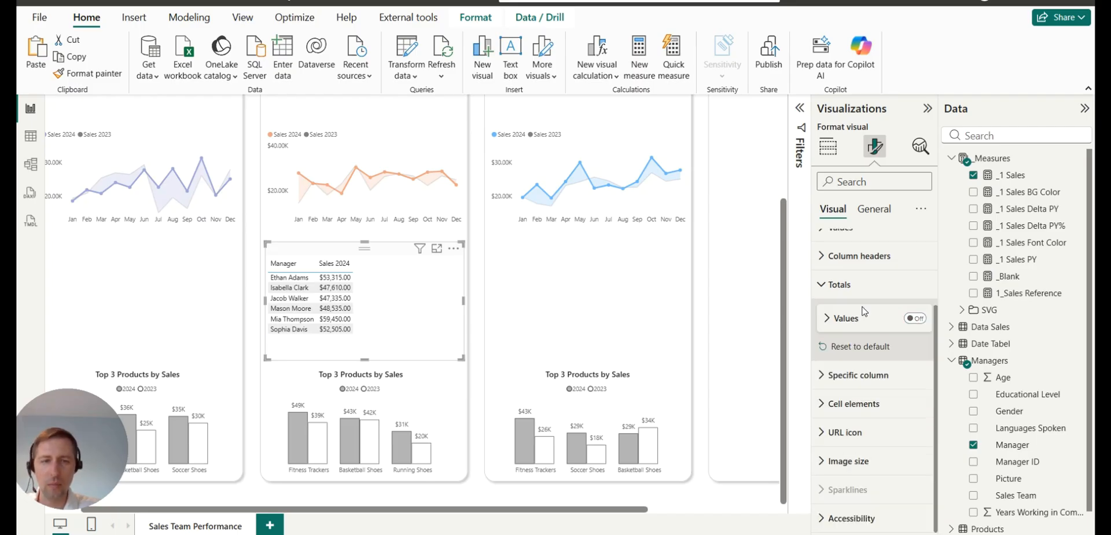
left_click(847, 403)
scroll(870, 313, "down", 2)
left_click(851, 330)
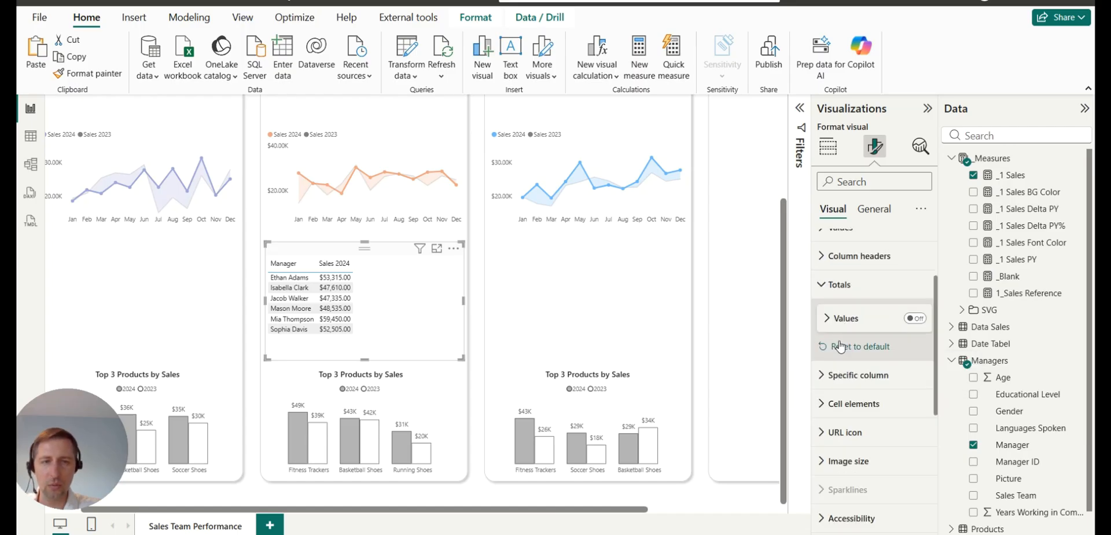
Turn off the horizontal gridlines in the South manager table's grid settings.
scroll(845, 347, "up", 3)
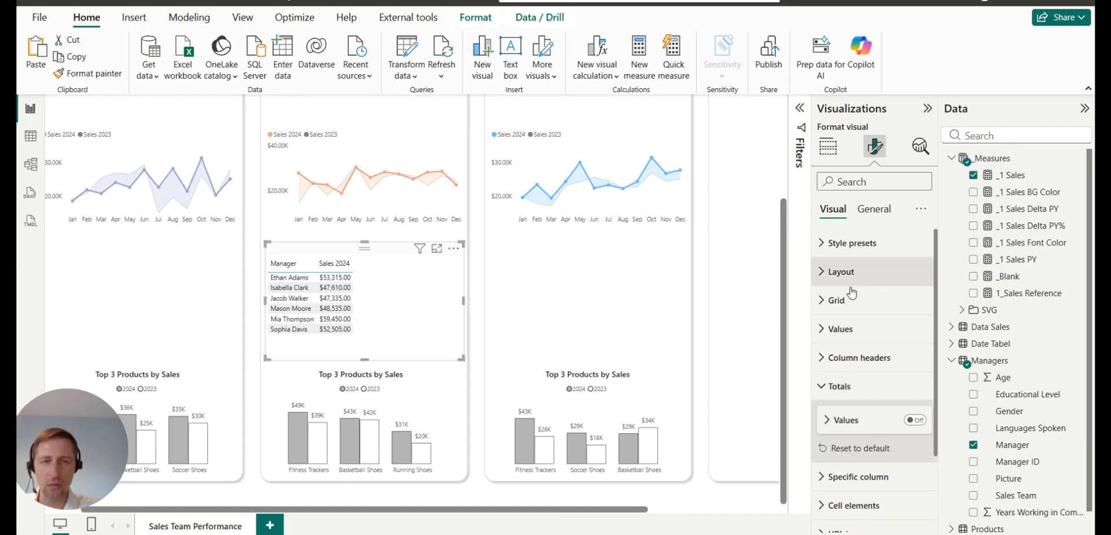
left_click(845, 304)
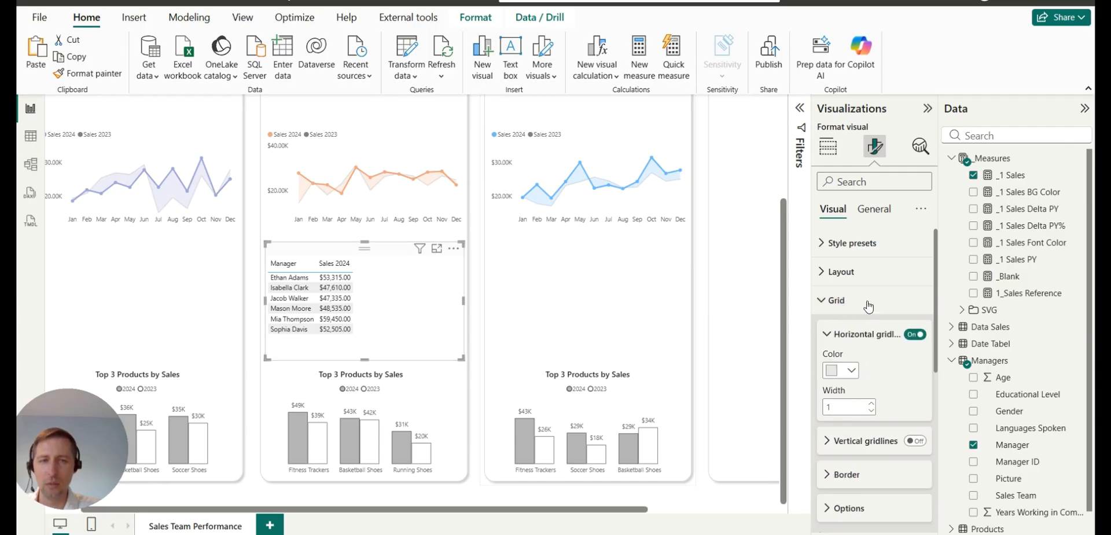
left_click(915, 335)
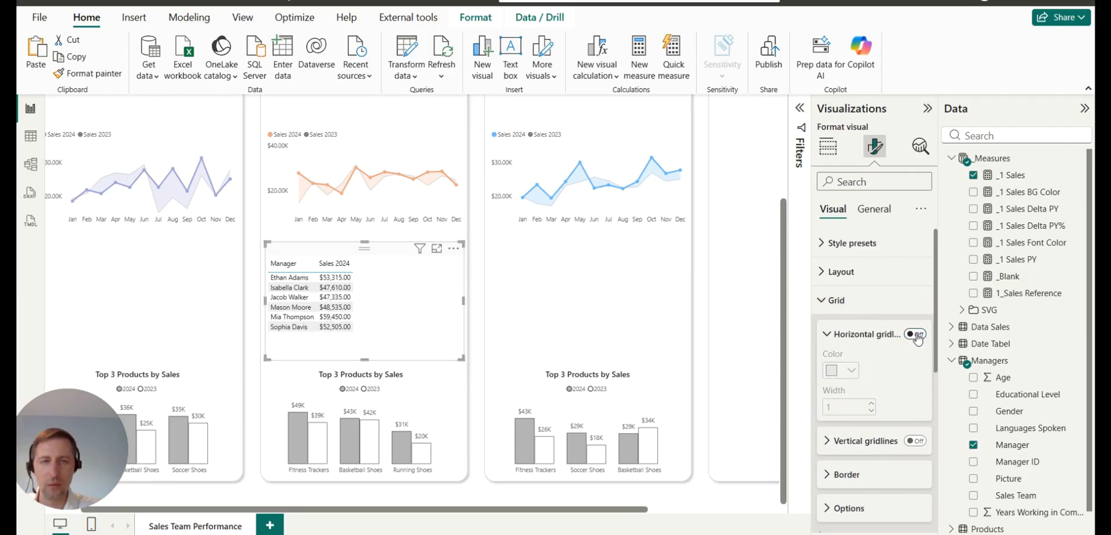
left_click(916, 334)
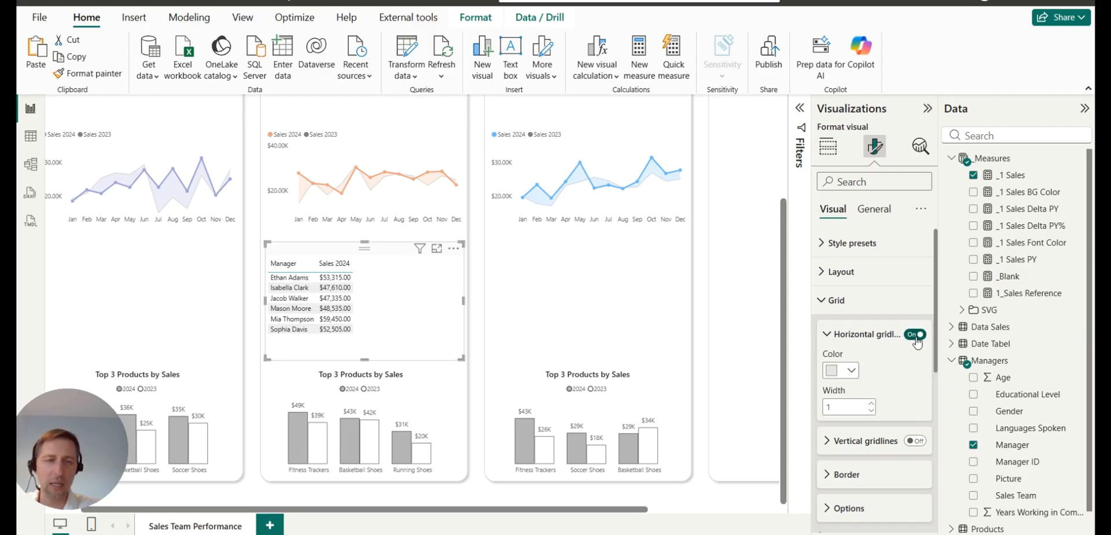
left_click(916, 335)
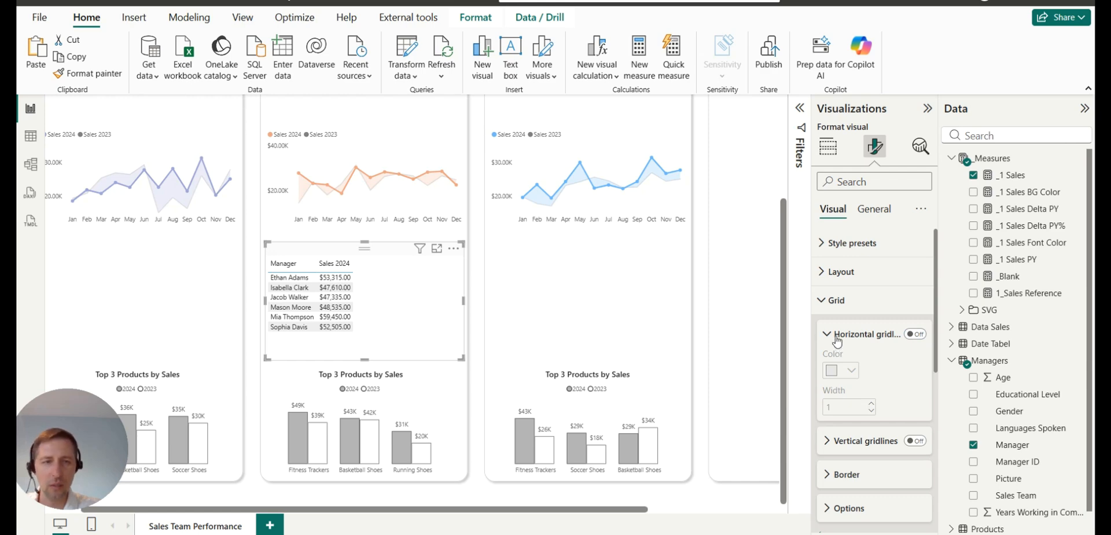
left_click(838, 340)
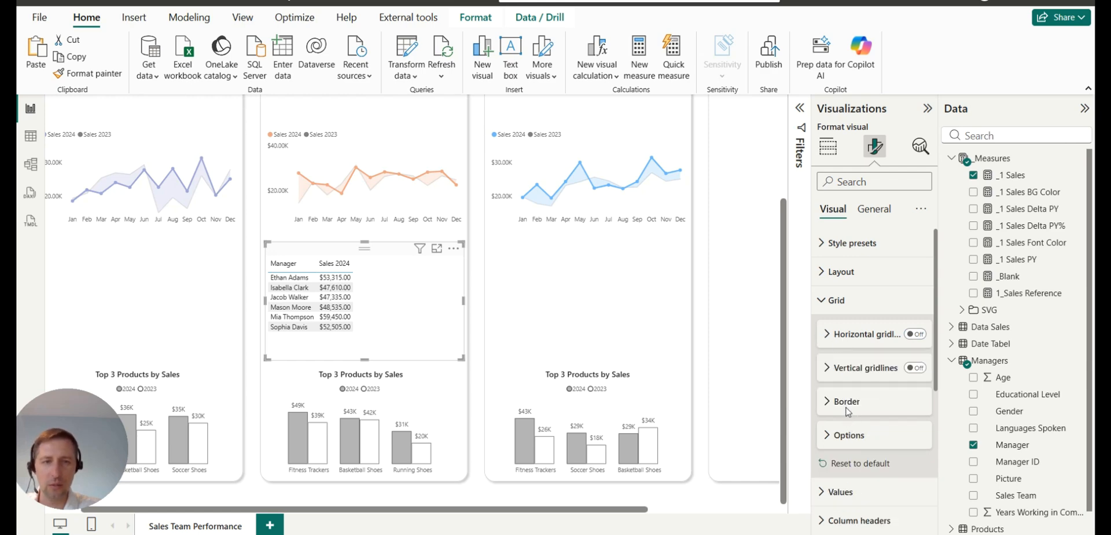
Set the alternate background color of the South manager table's values to white.
left_click(840, 280)
left_click(839, 278)
scroll(848, 275, "down", 3)
left_click(855, 351)
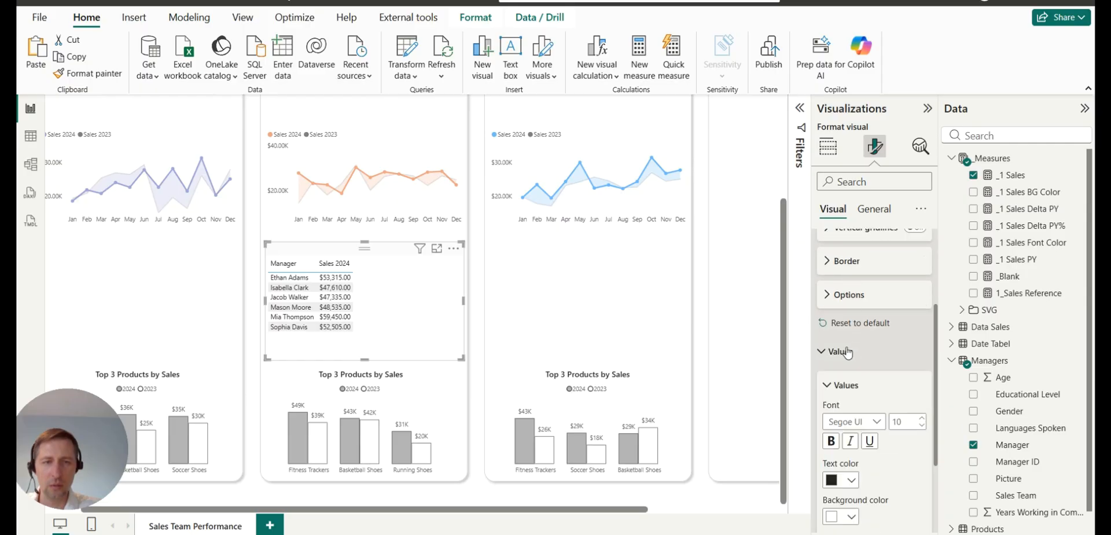
scroll(855, 351, "down", 2)
scroll(851, 282, "down", 4)
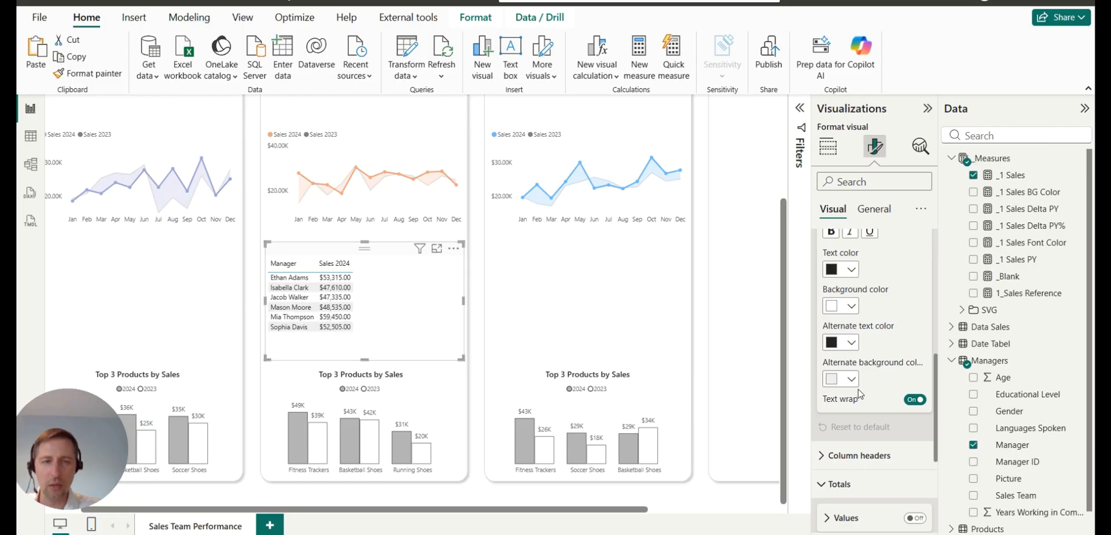
left_click(851, 379)
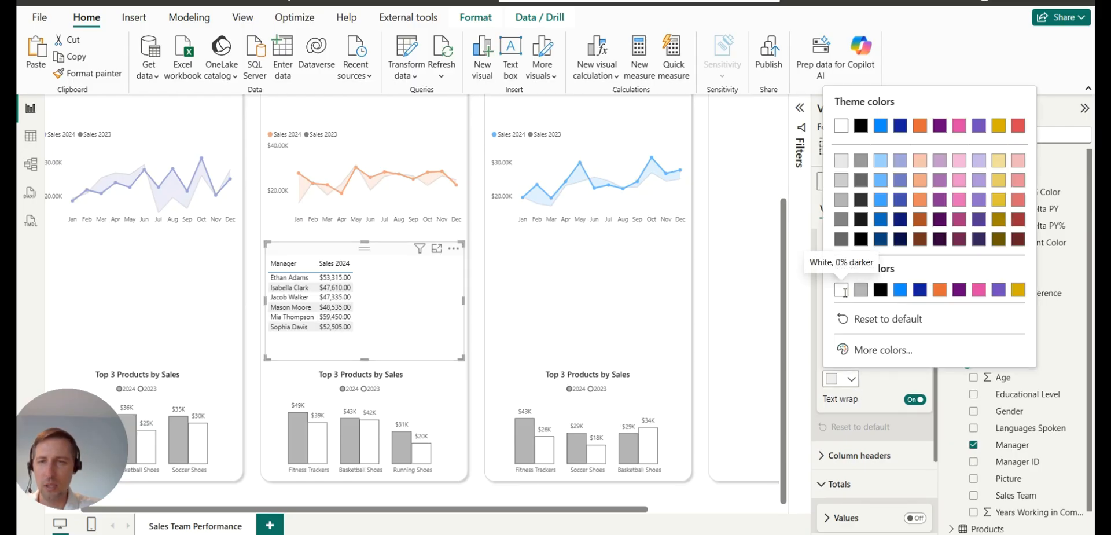
left_click(843, 292)
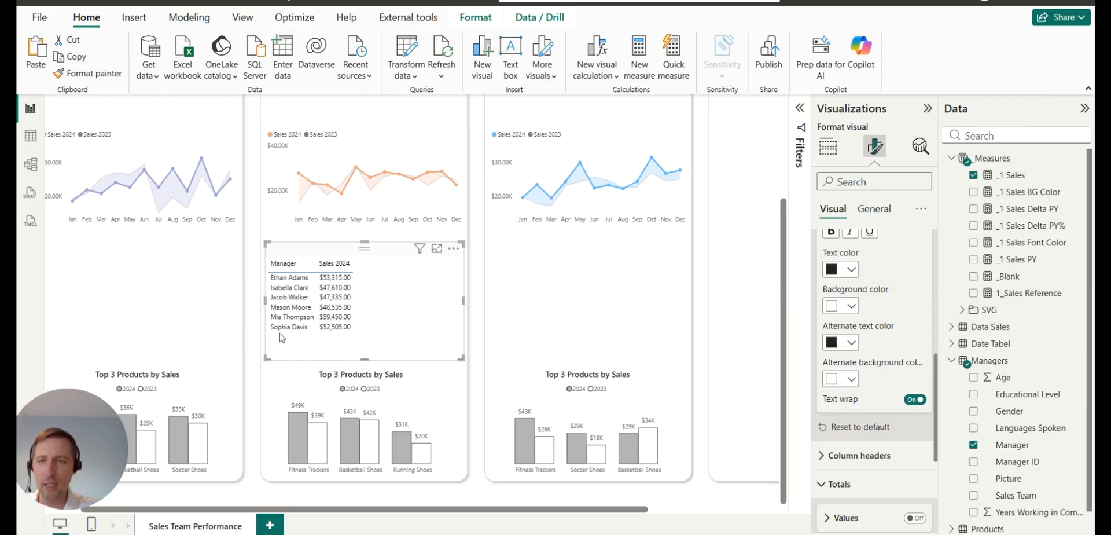
scroll(830, 394, "up", 5)
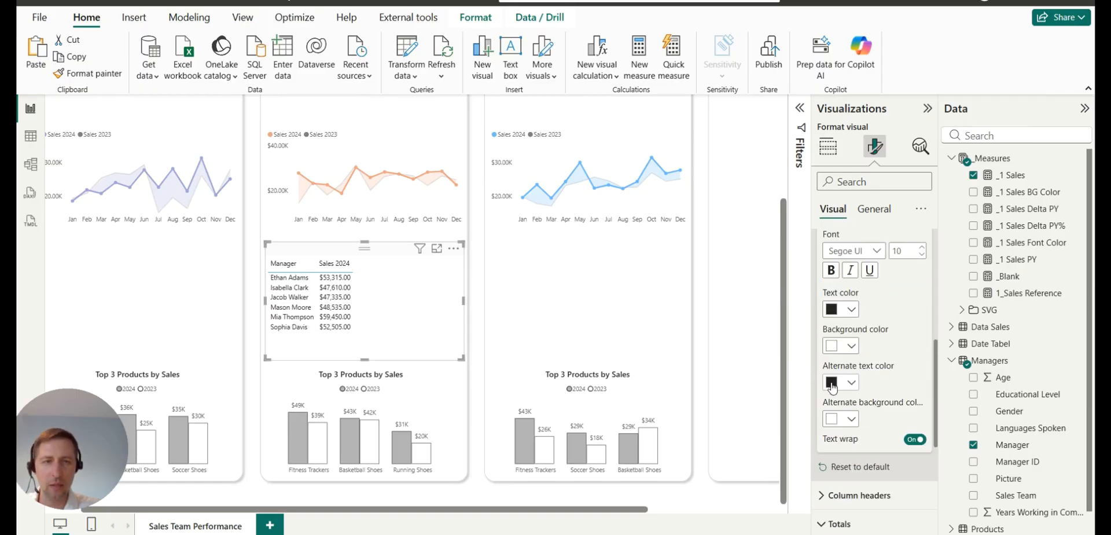
left_click(830, 389)
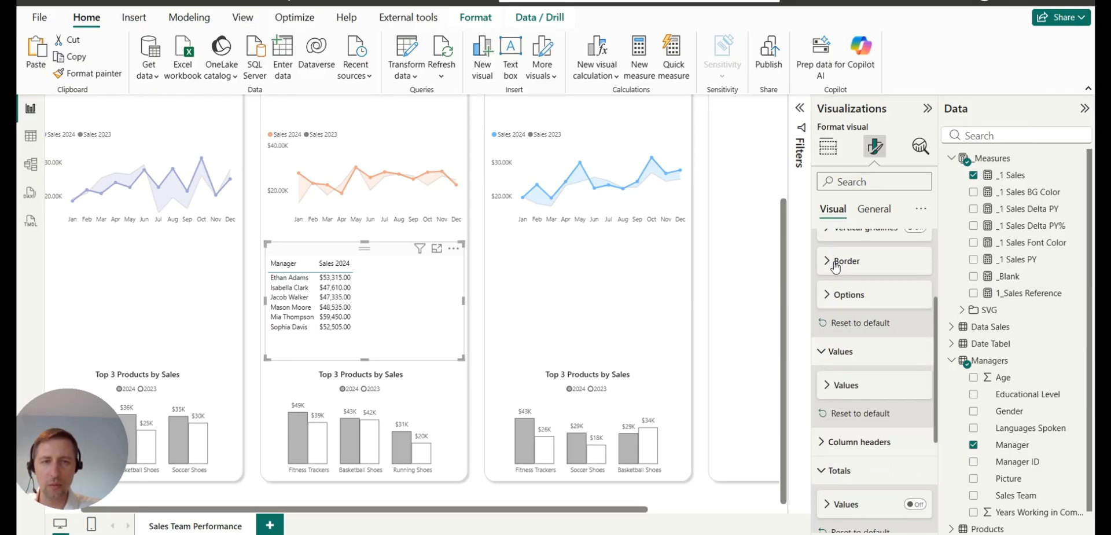
Set the border color in the South manager table's grid settings to white.
left_click(835, 264)
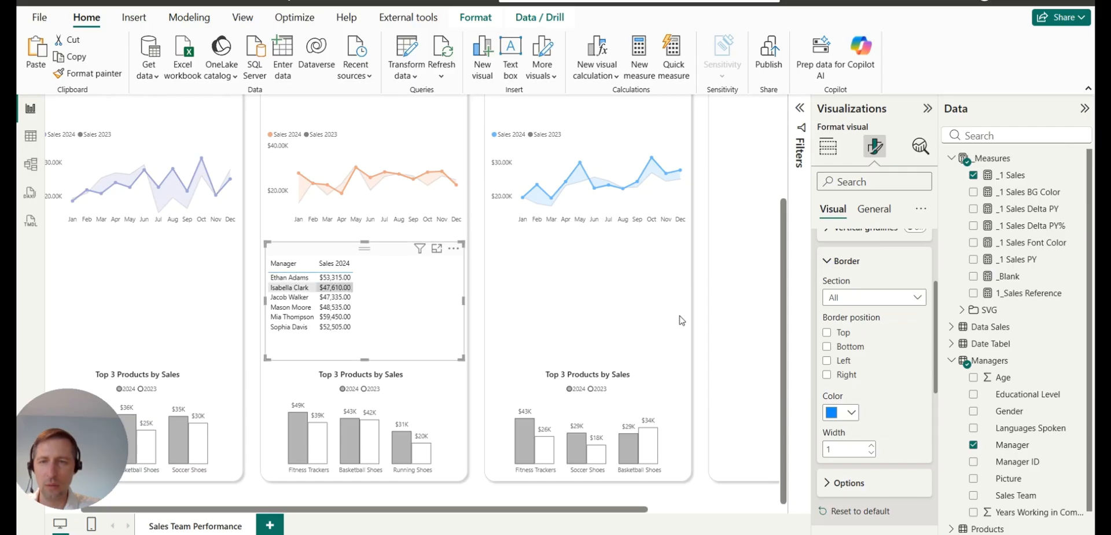
left_click(852, 413)
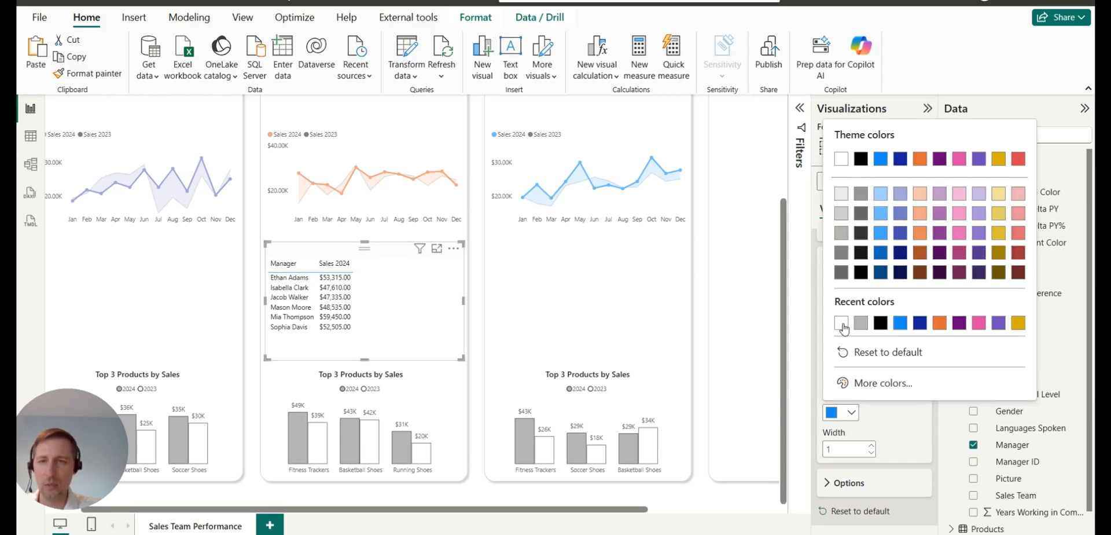
left_click(843, 324)
scroll(844, 328, "up", 2)
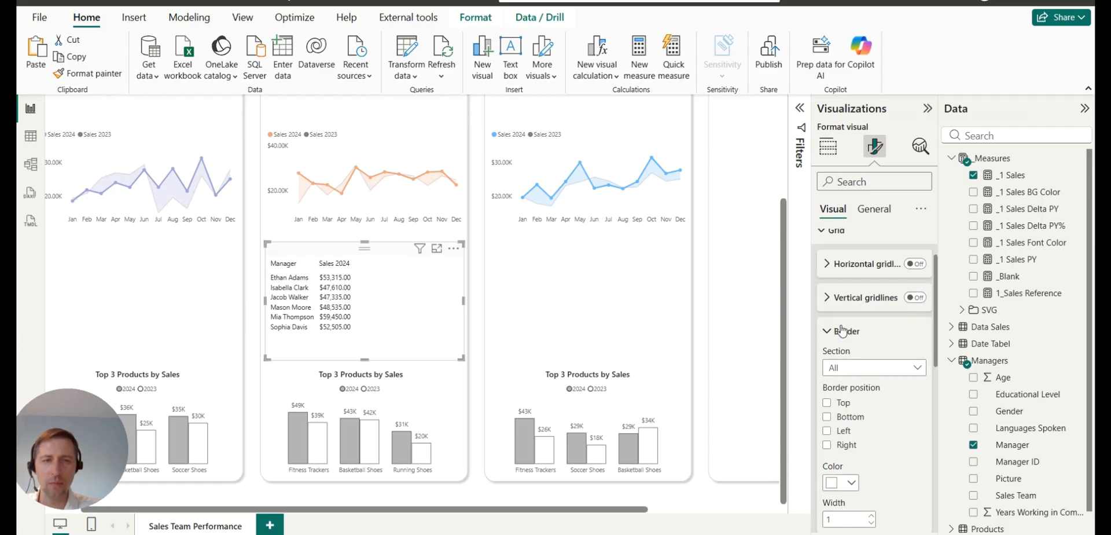
left_click(834, 336)
scroll(835, 345, "up", 2)
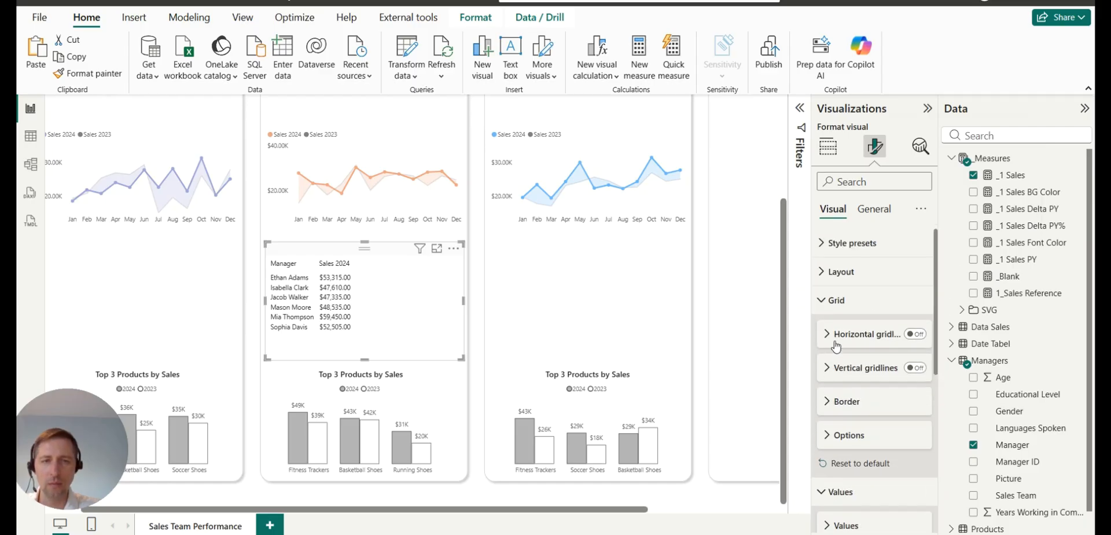
Center the Manager column's header in the specific column settings, applying the formatting to the header only and not to the values.
left_click(834, 307)
left_click(835, 329)
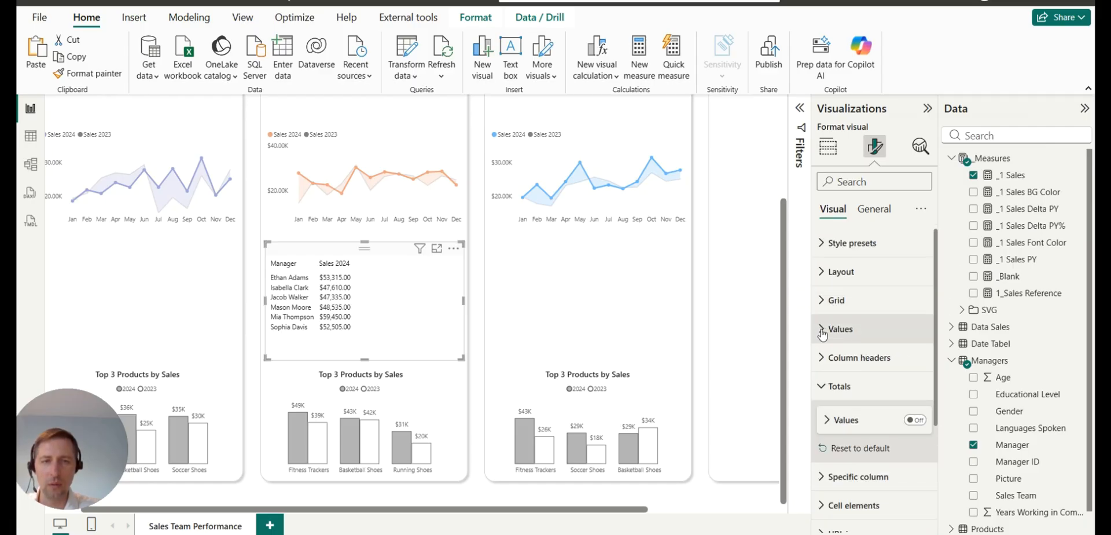
left_click(831, 384)
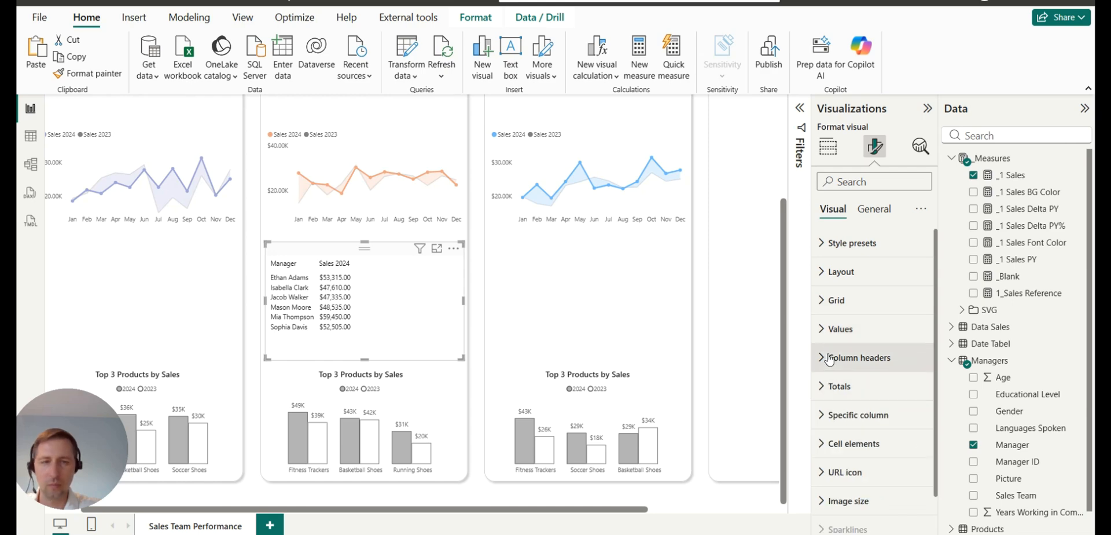
scroll(827, 353, "down", 1)
left_click(829, 377)
scroll(833, 335, "down", 2)
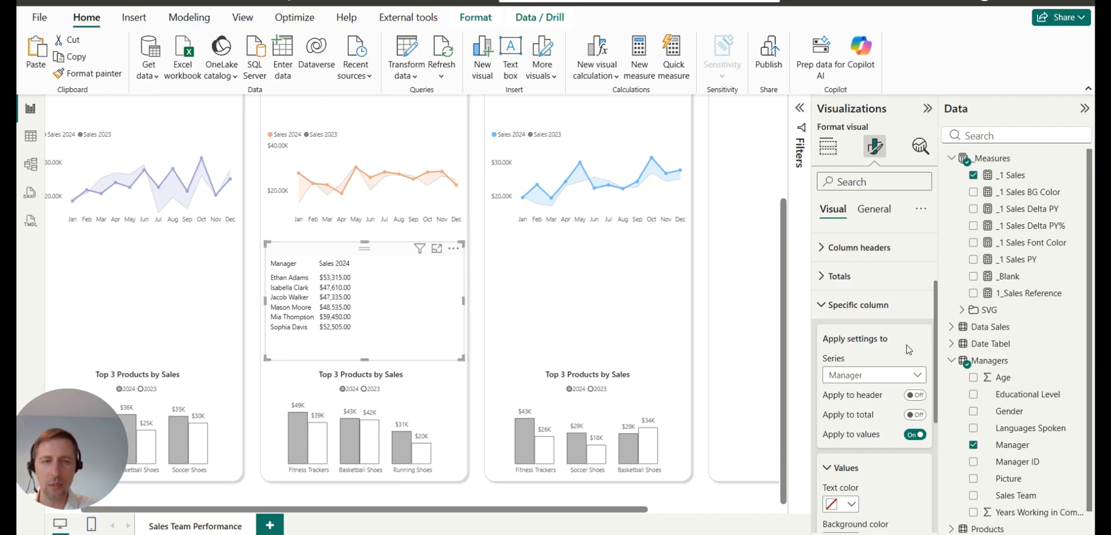
left_click(915, 435)
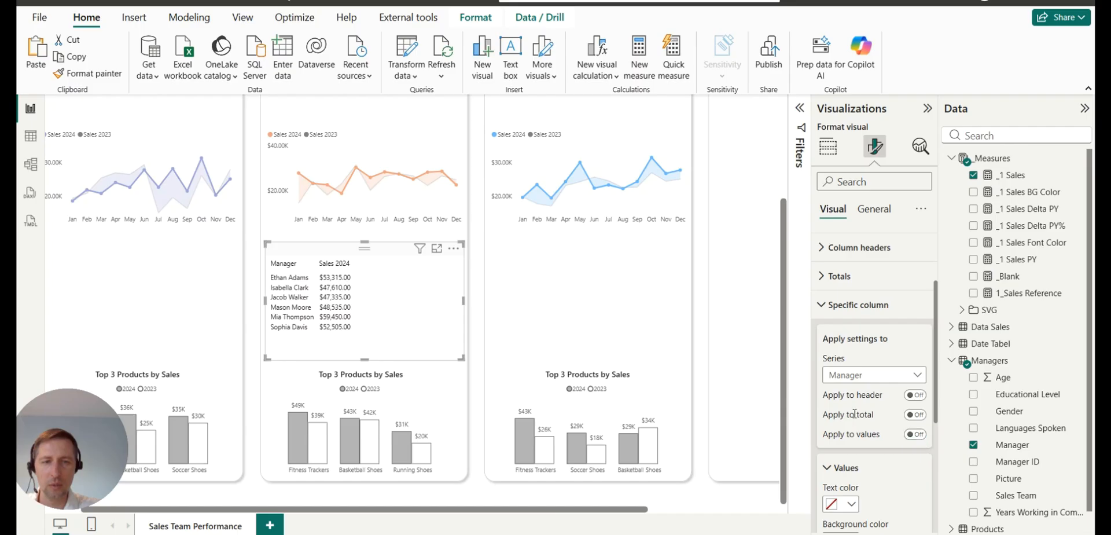
left_click(916, 395)
scroll(855, 389, "down", 3)
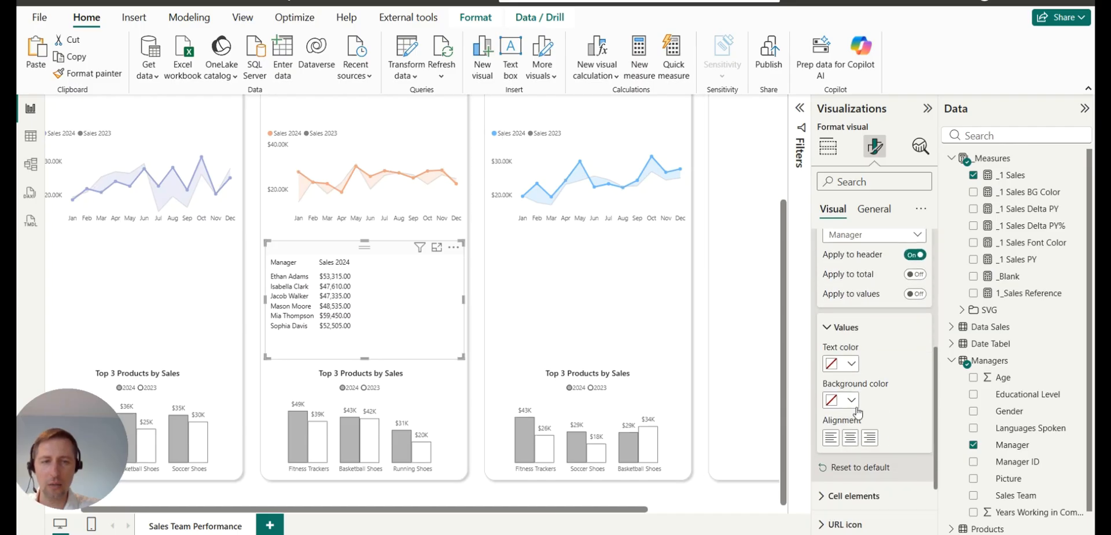
left_click(855, 439)
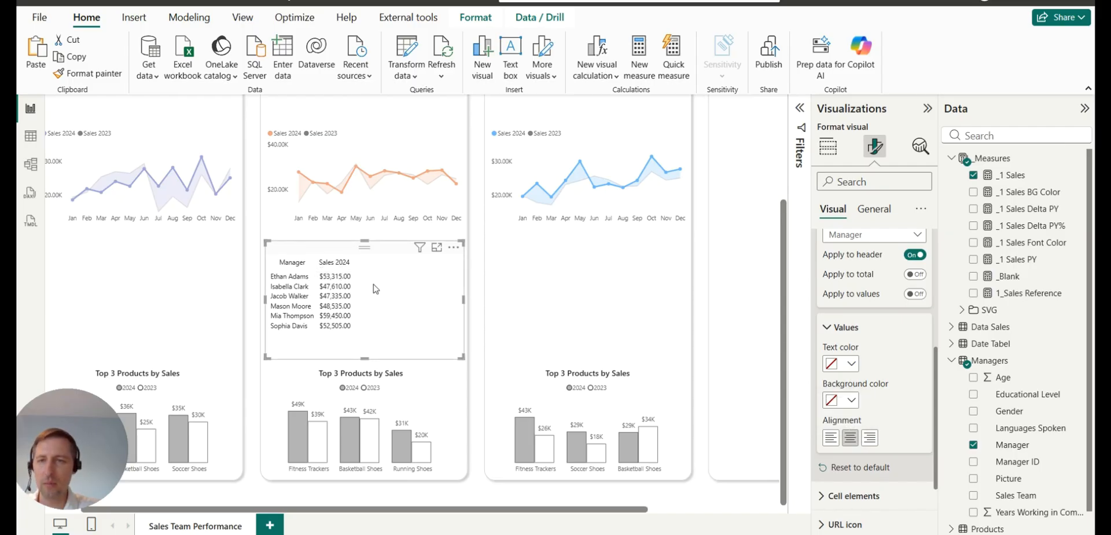
Center the Sales 2024 column's header and set the column's value decimal places to 0.
scroll(872, 322, "up", 4)
left_click(875, 376)
left_click(874, 409)
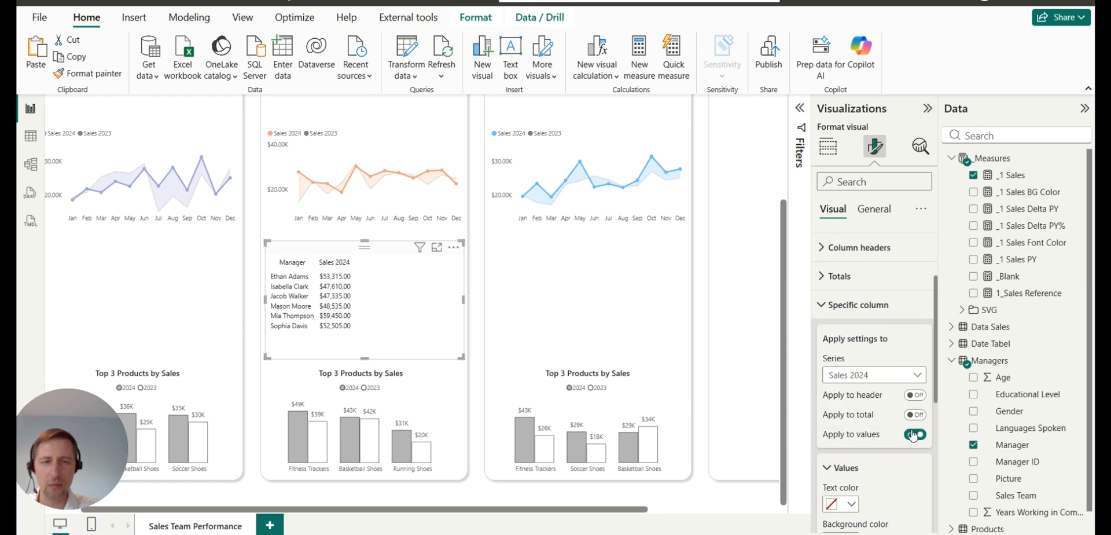
left_click(914, 396)
left_click(916, 434)
left_click(915, 396)
scroll(855, 346, "down", 1)
scroll(855, 348, "down", 2)
left_click(851, 368)
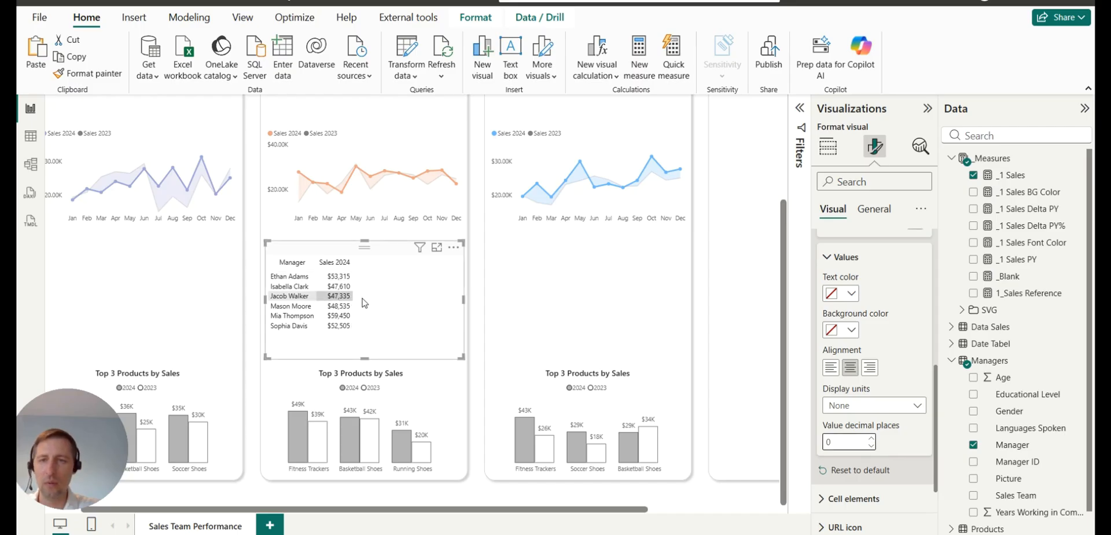
Apply the Sales 2024 column's centered alignment to its values as well as its header.
scroll(759, 368, "up", 2)
scroll(832, 383, "up", 1)
scroll(770, 385, "up", 1)
scroll(769, 385, "down", 2)
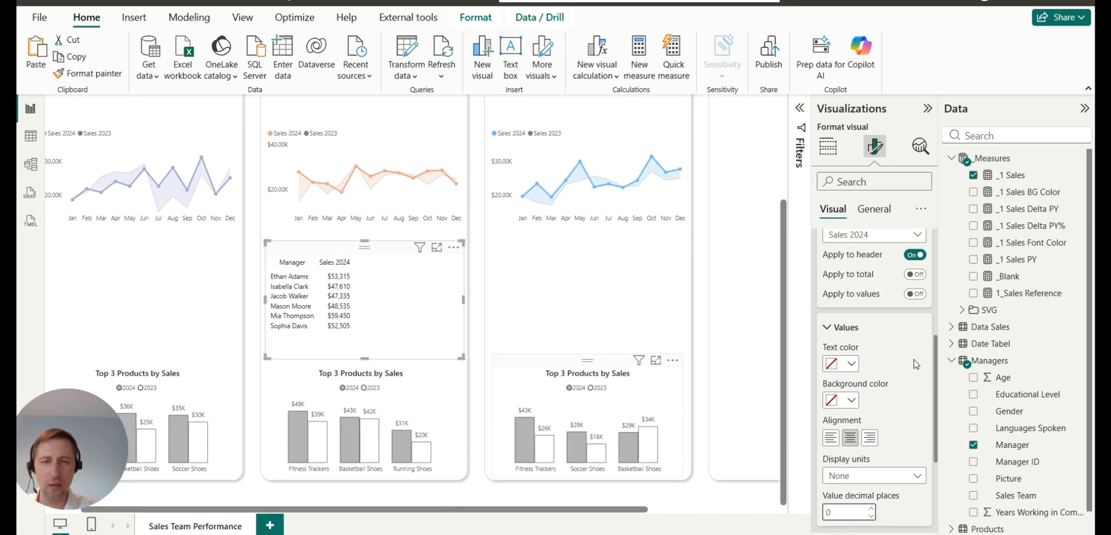
scroll(858, 369, "up", 2)
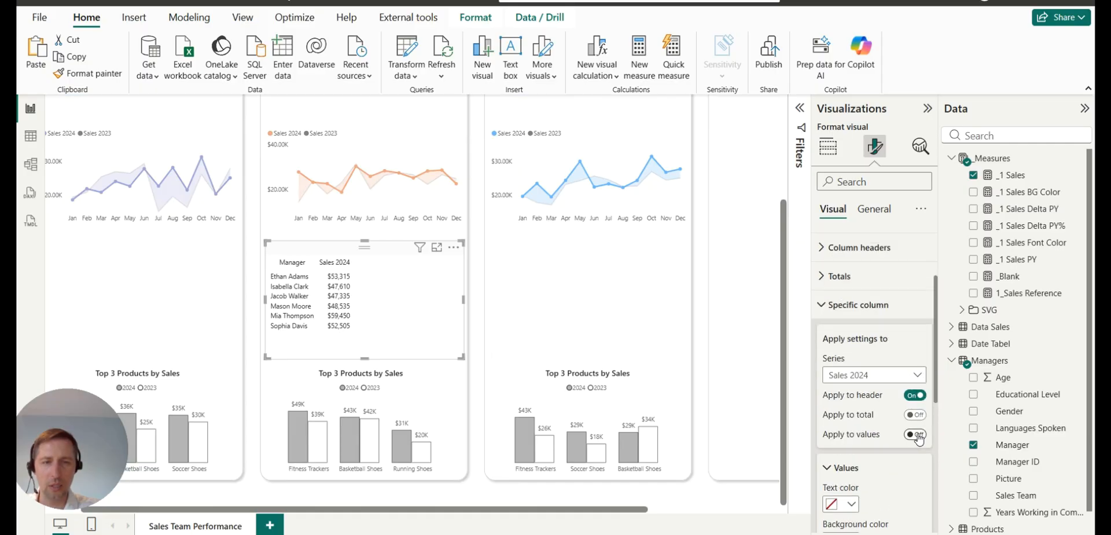
left_click(917, 435)
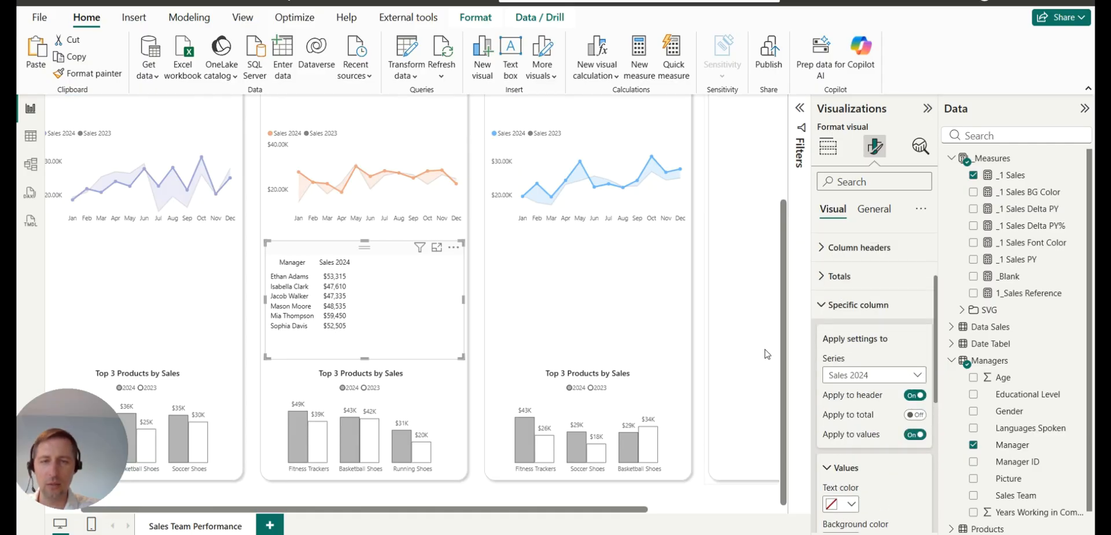
scroll(813, 392, "down", 3)
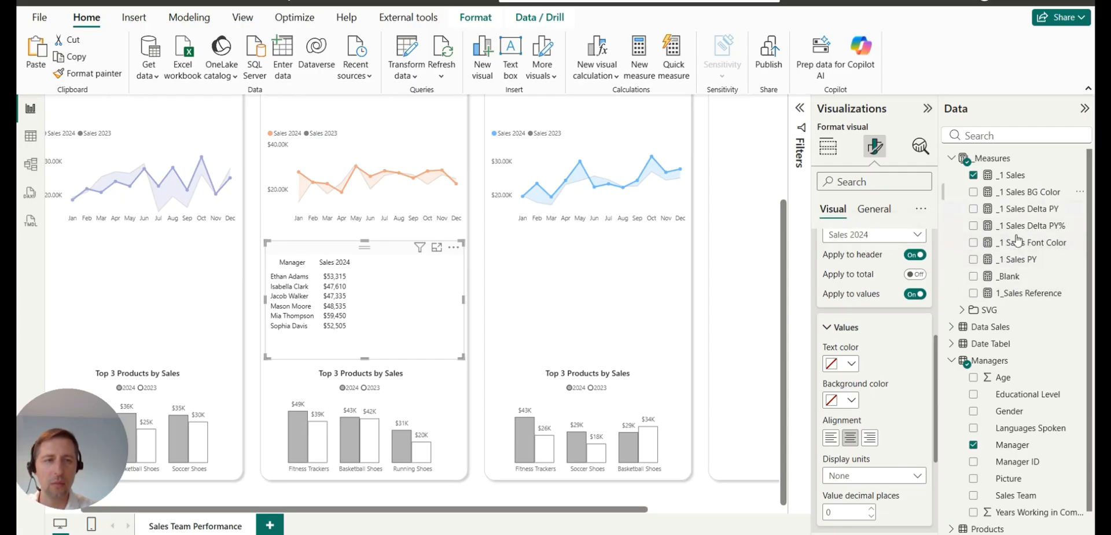
Widen the Data pane and open the formula of the 1_Sales DeltaPY SVG measure from the SVG folder.
left_click(962, 310)
scroll(1019, 278, "down", 2)
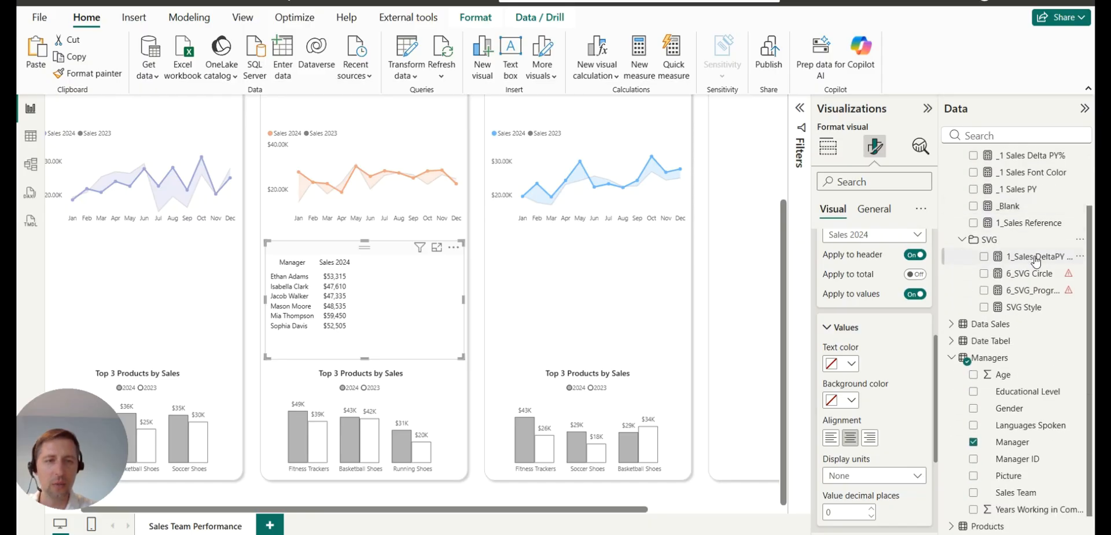
left_click_drag(940, 275, 903, 276)
left_click(997, 256)
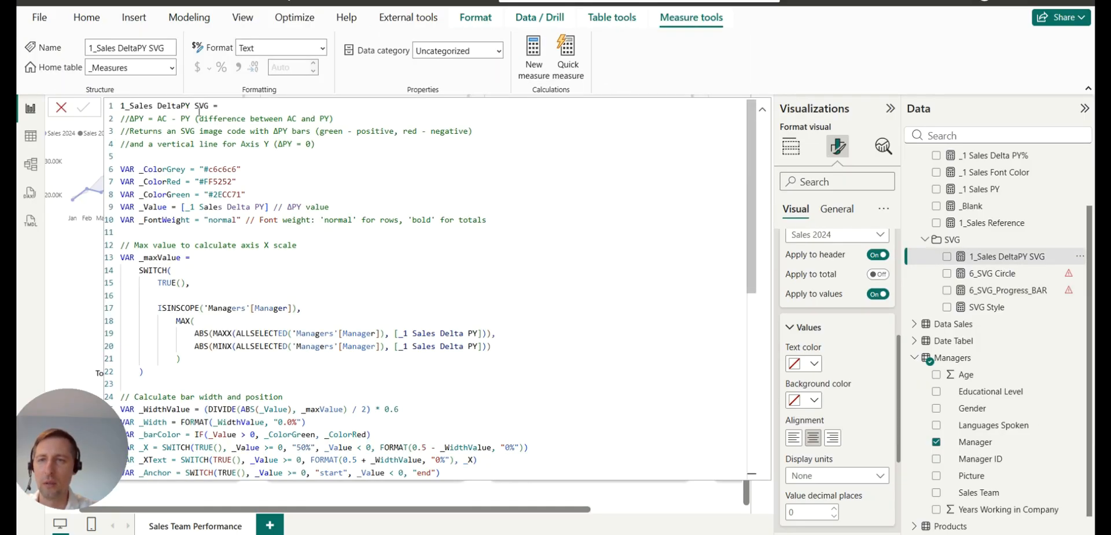
Examine the 1_Sales DeltaPY SVG formula, including its _1 Sales Delta PY references, SVG generation code and color variables.
scroll(350, 250, "down", 10)
scroll(350, 250, "up", 9)
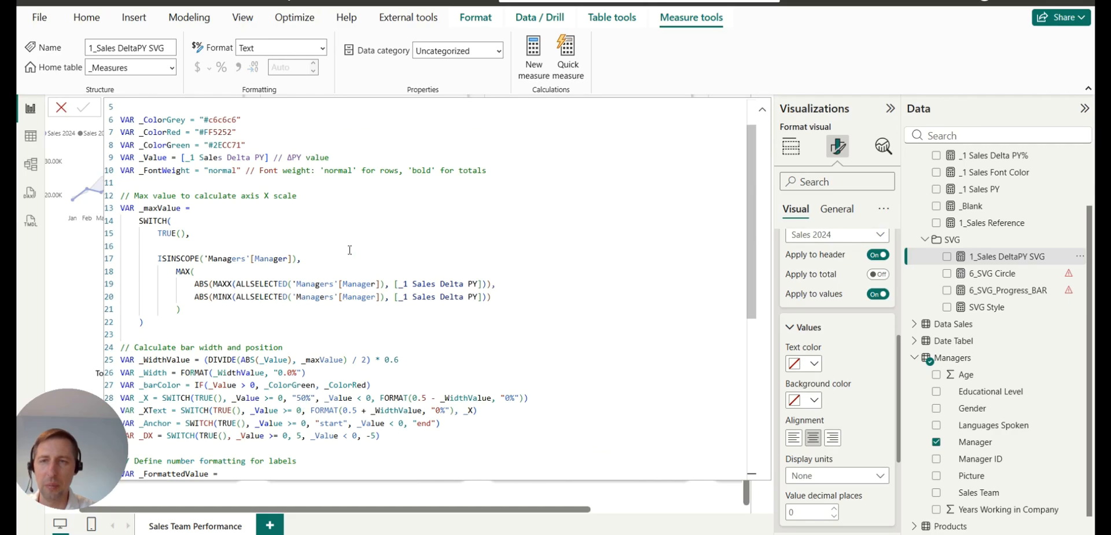
scroll(349, 250, "up", 2)
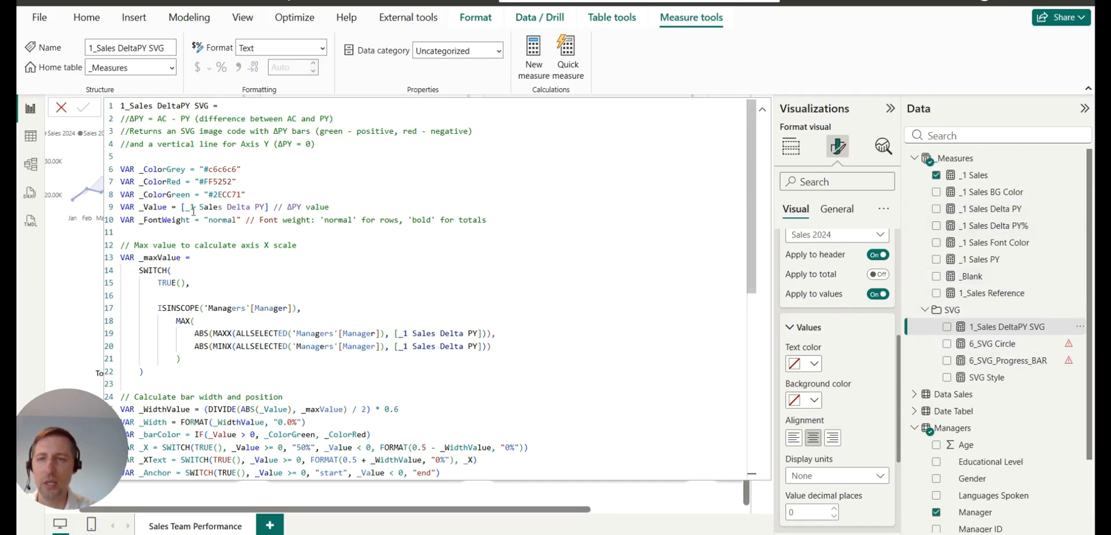
left_click_drag(181, 206, 258, 209)
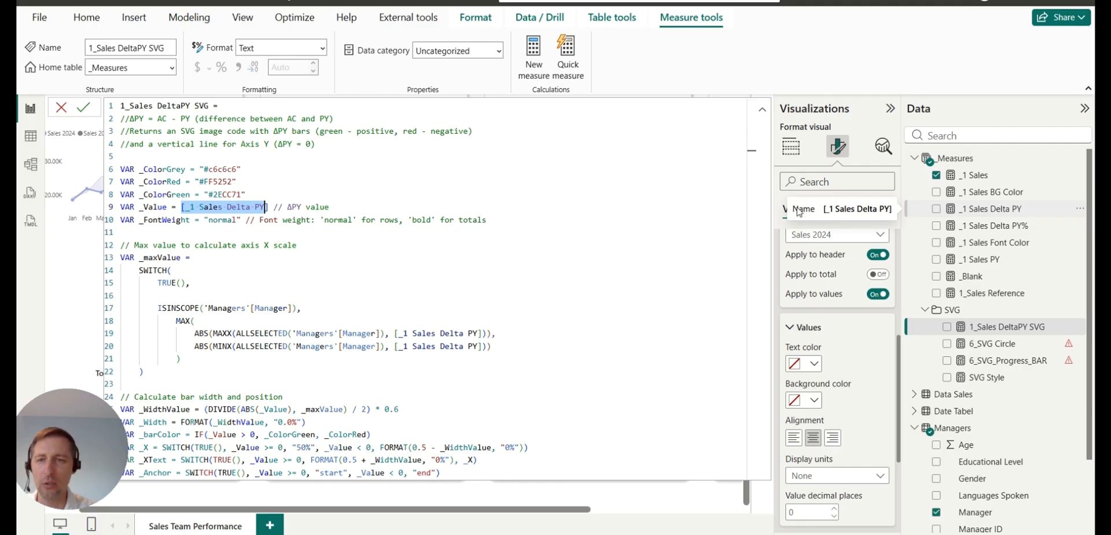
scroll(417, 224, "down", 1)
left_click_drag(394, 297, 482, 297)
scroll(452, 301, "down", 7)
scroll(418, 315, "down", 1)
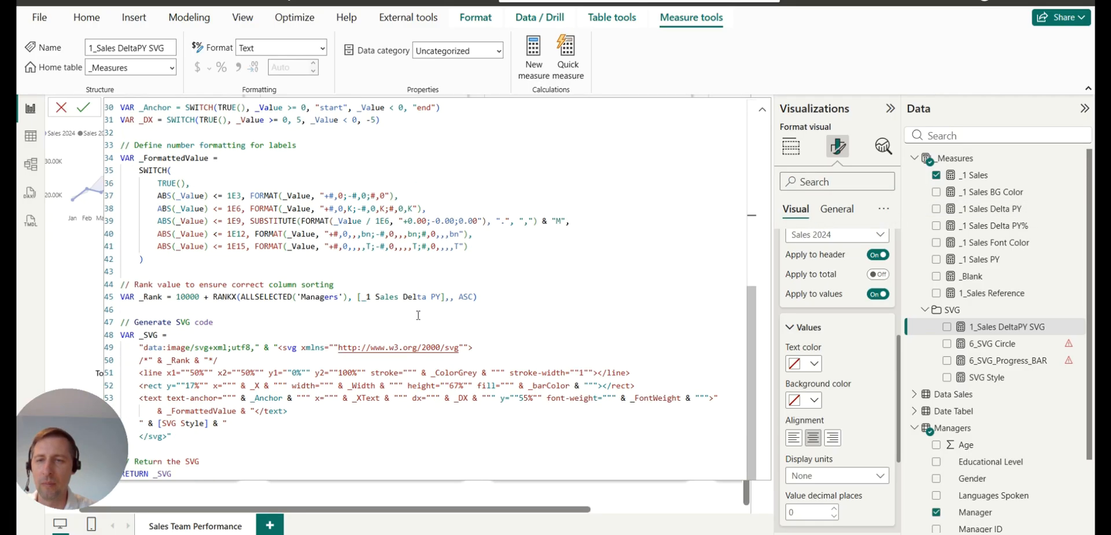
scroll(348, 307, "up", 8)
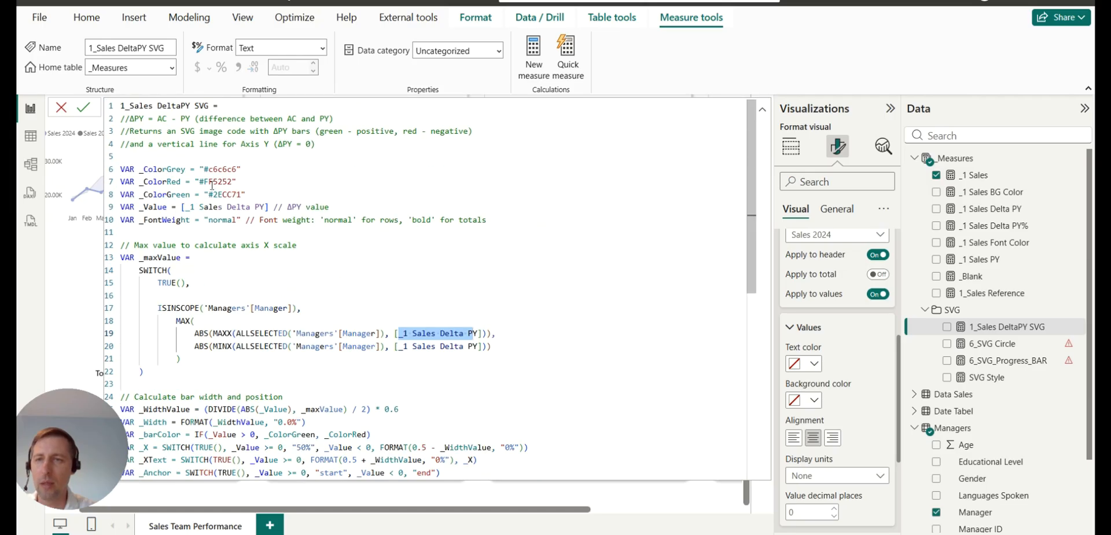
left_click_drag(201, 170, 243, 171)
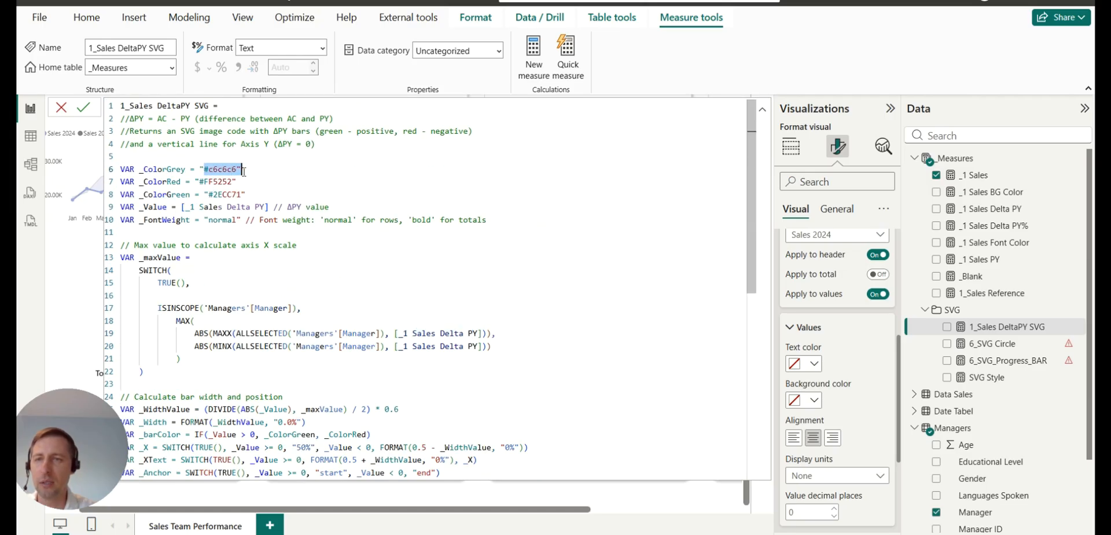
Examine the red and green colour variables in the 1_Sales DeltaPY SVG measure's formula.
left_click(205, 182)
left_click(285, 195)
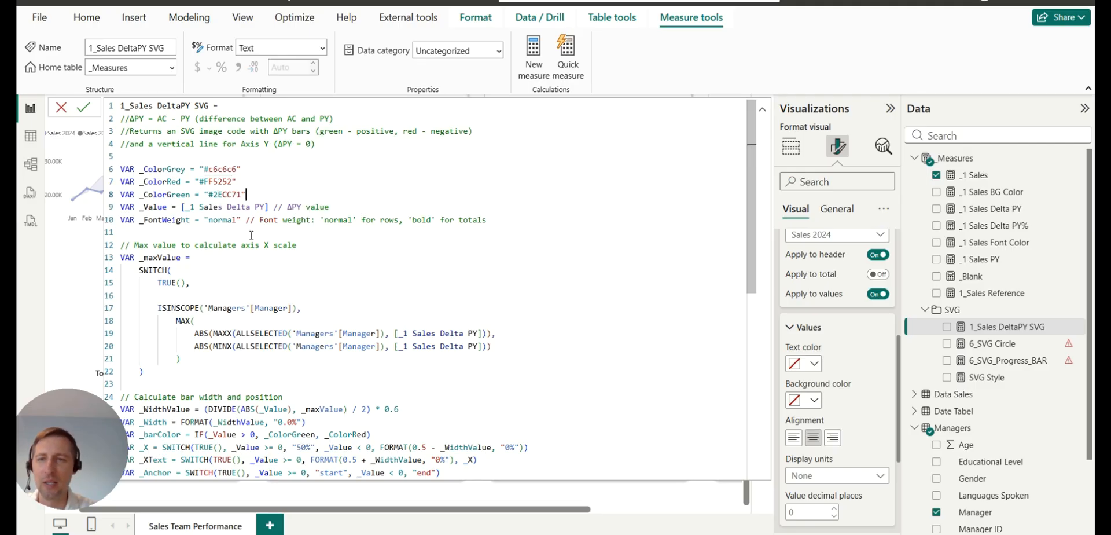
left_click_drag(243, 194, 207, 195)
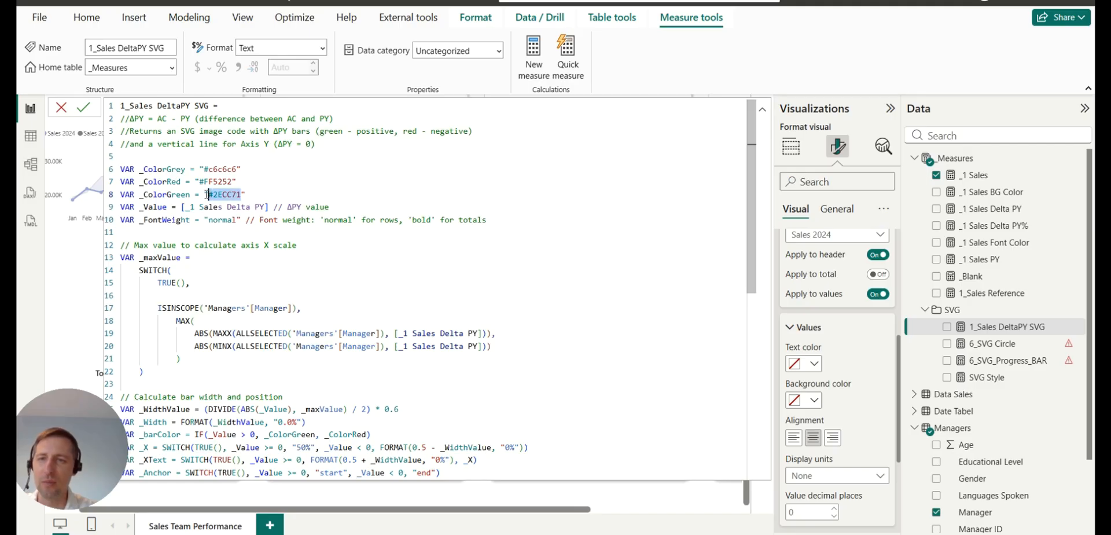
Add the 1_Sales DeltaPY SVG measure as a column after Sales 2024 in the manager table.
left_click(956, 160)
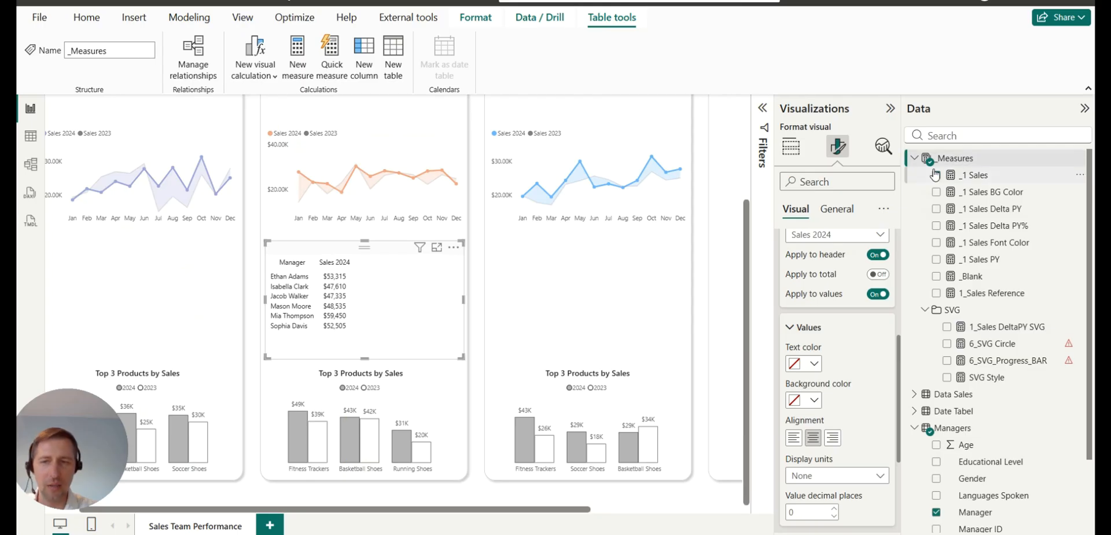
left_click(936, 174)
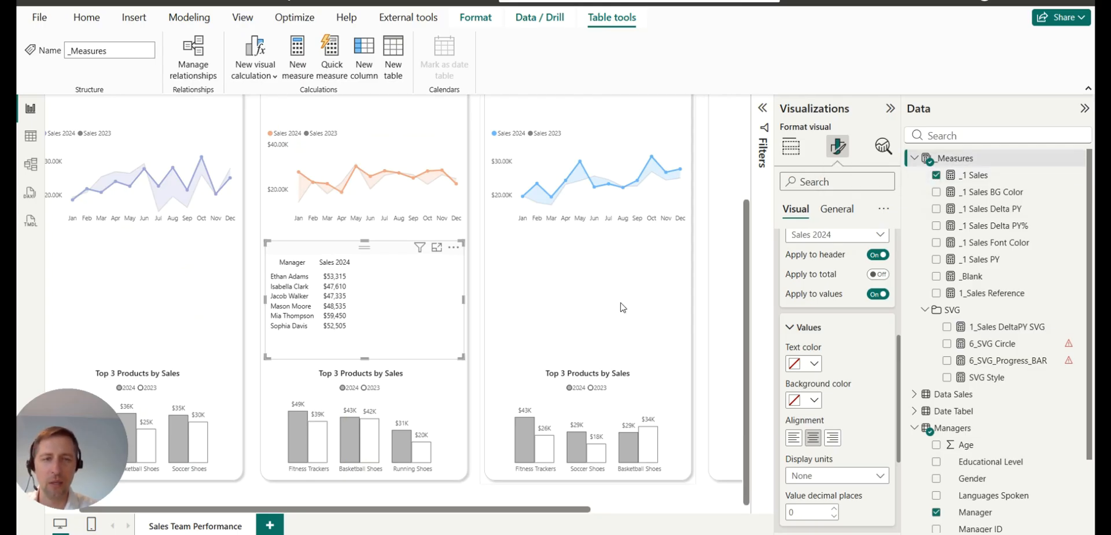
left_click(791, 148)
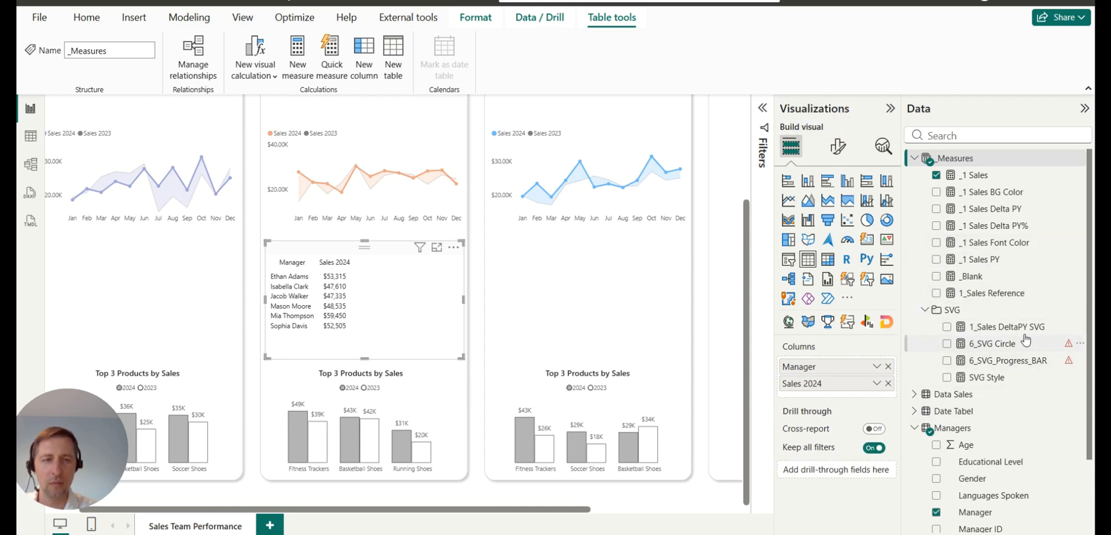
mouse_move(1020, 328)
left_mouse_down()
mouse_move(869, 383)
mouse_move(887, 395)
mouse_move(673, 376)
mouse_move(340, 291)
left_mouse_up()
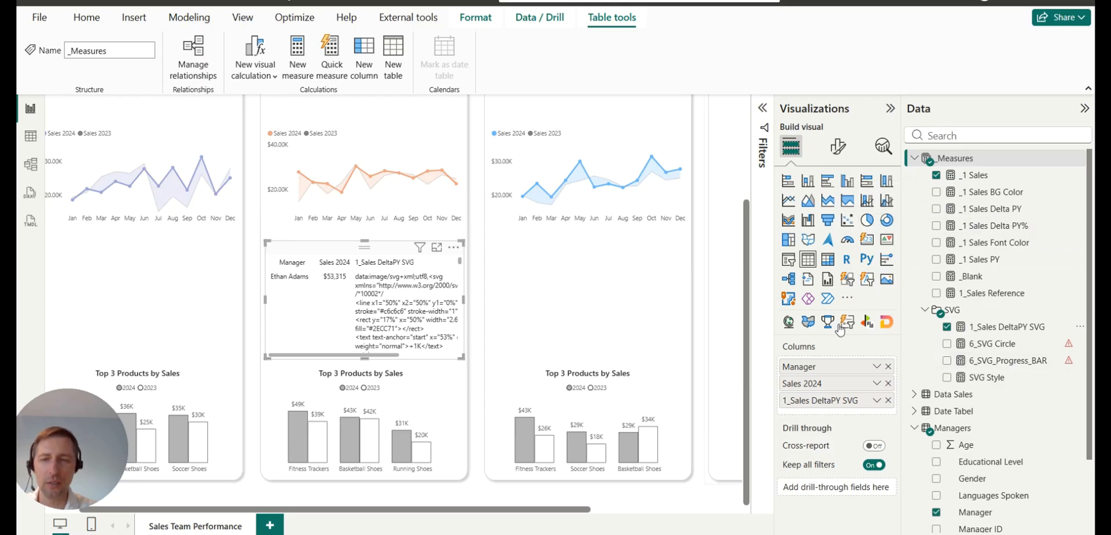
Set the data category of the 1_Sales DeltaPY SVG measure to Image URL and look through the table's rows.
left_click(1007, 329)
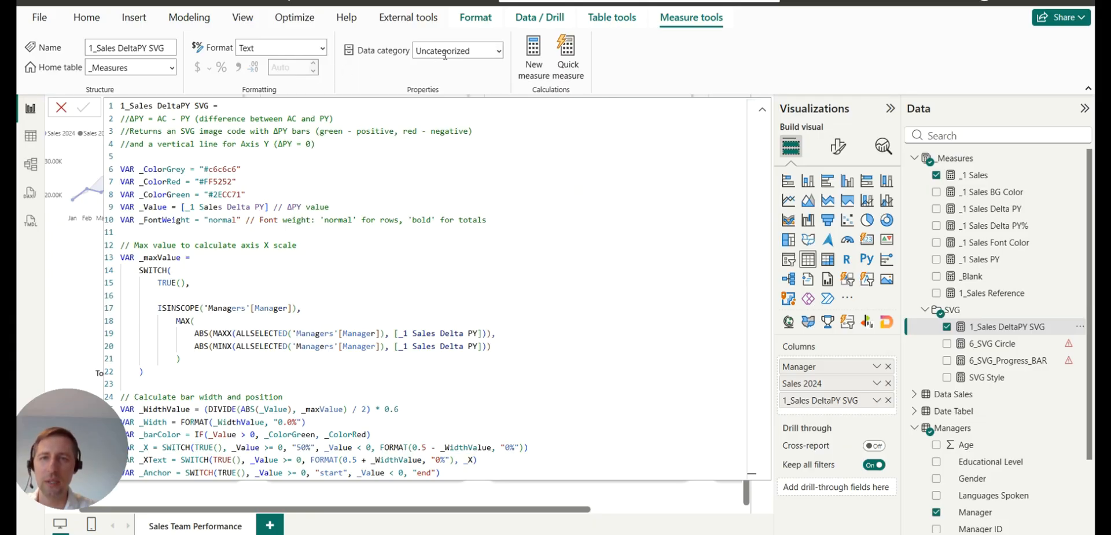
left_click(499, 52)
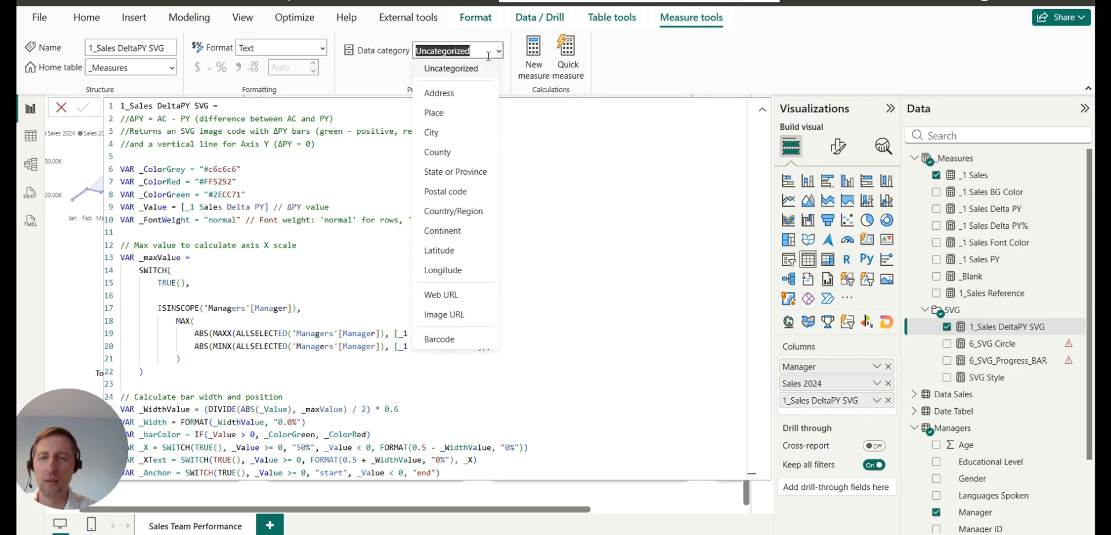
left_click(450, 318)
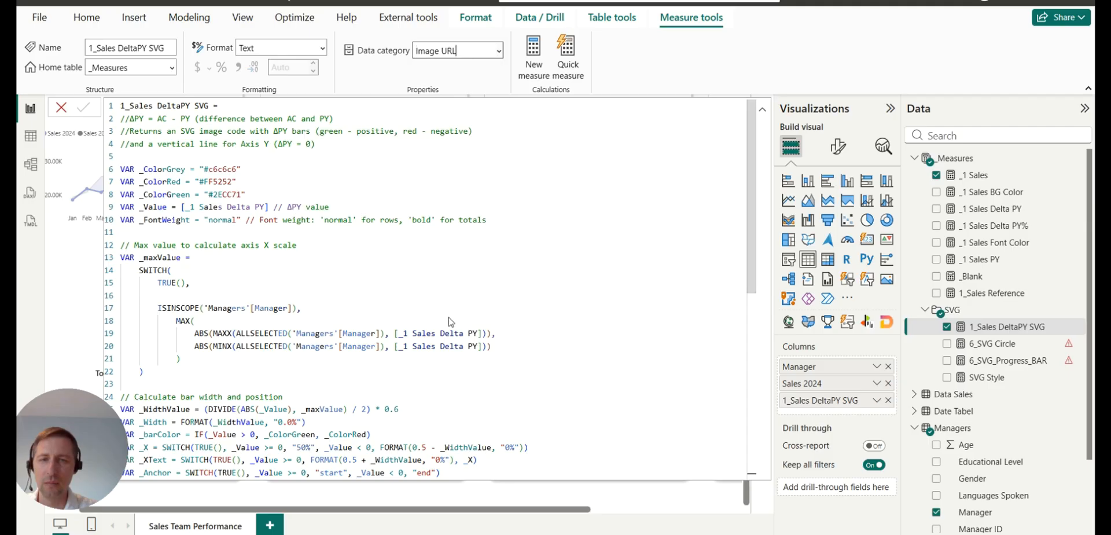
left_click(953, 314)
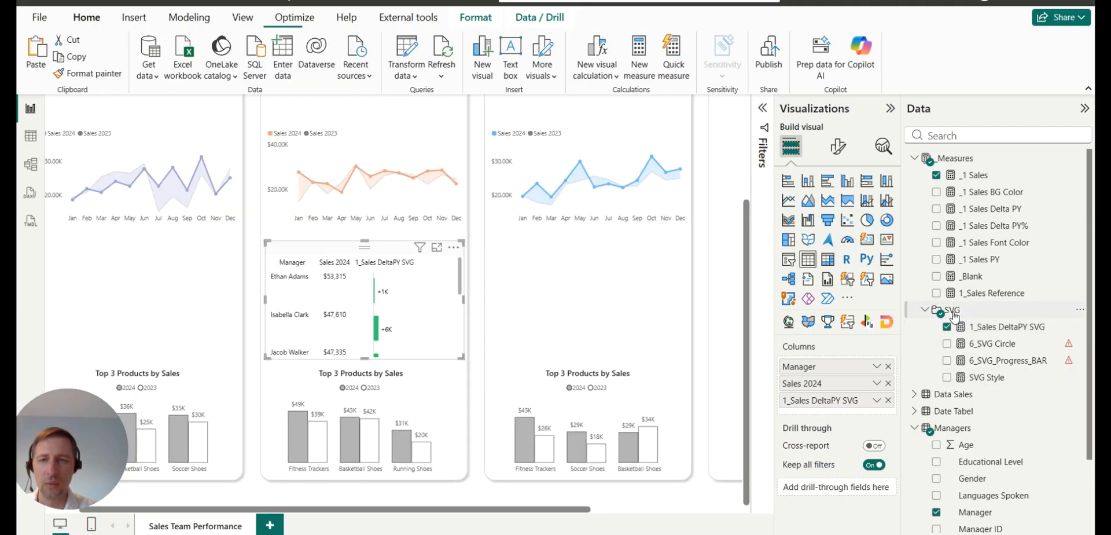
scroll(393, 320, "down", 3)
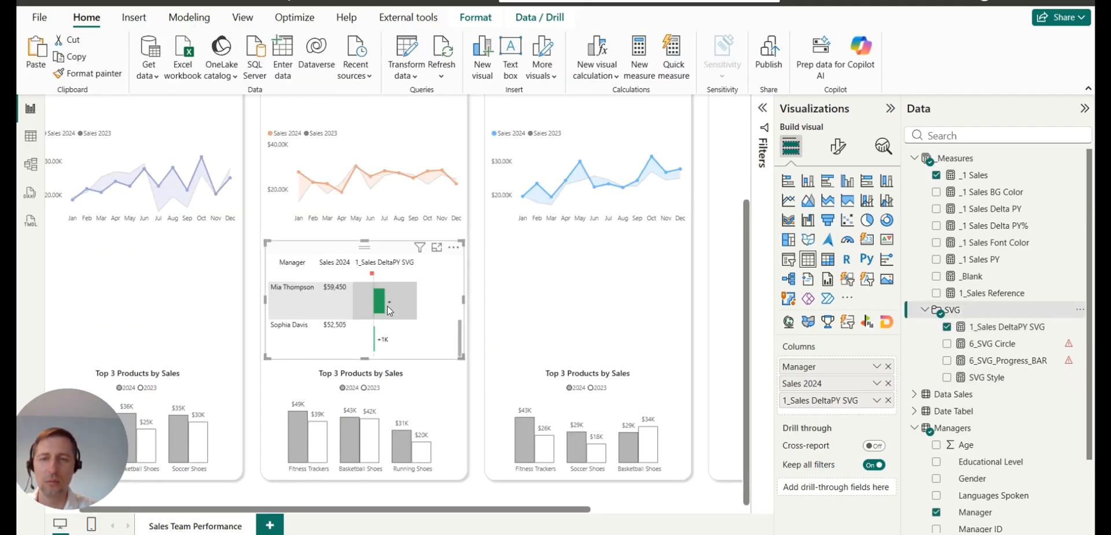
scroll(399, 312, "up", 6)
scroll(405, 316, "down", 3)
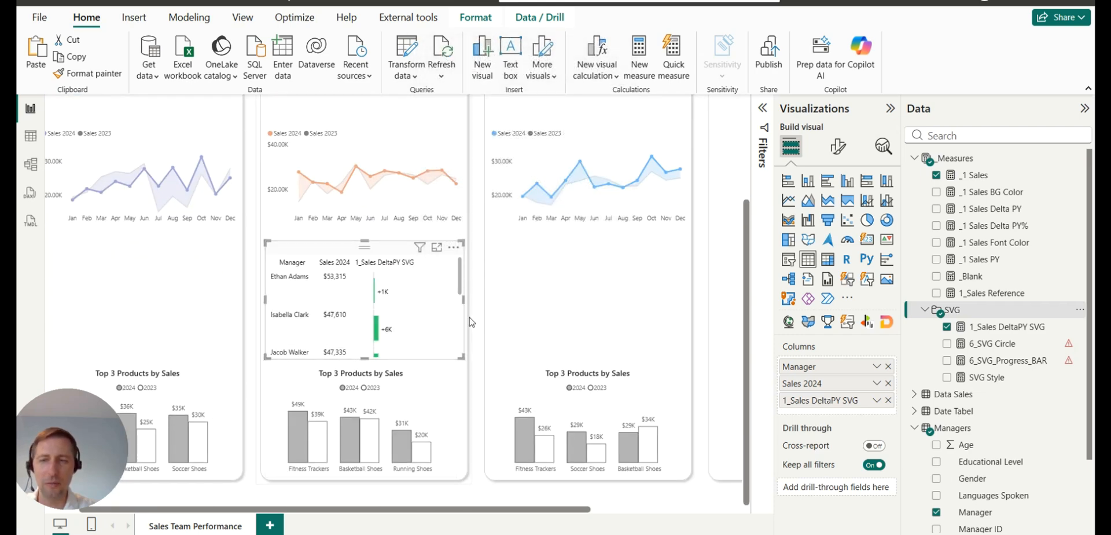
Rename the table's SVG column as "Sales Delta to 2023".
mouse_move(404, 334)
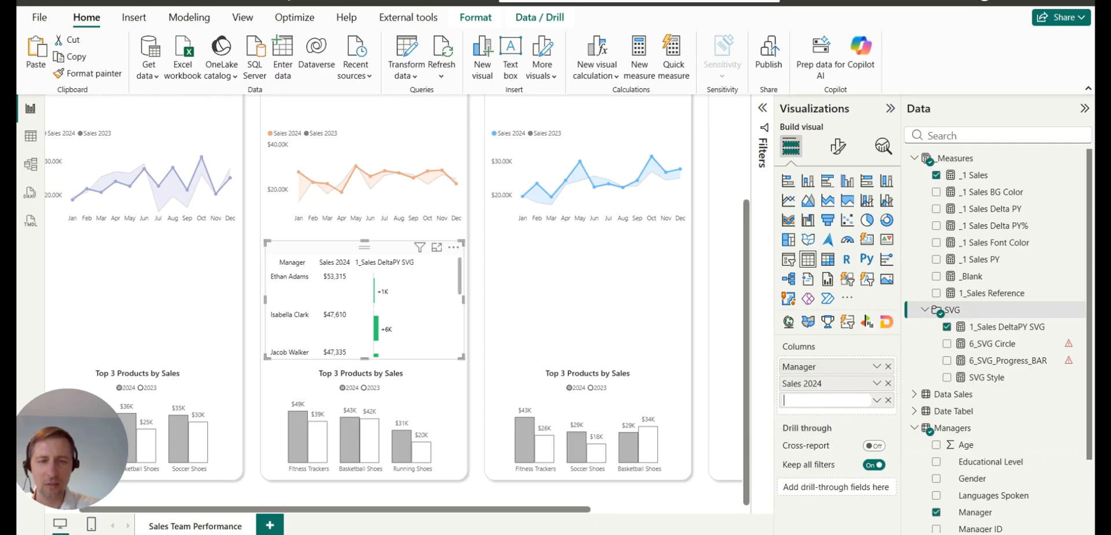
type("Sales Delta to 2023")
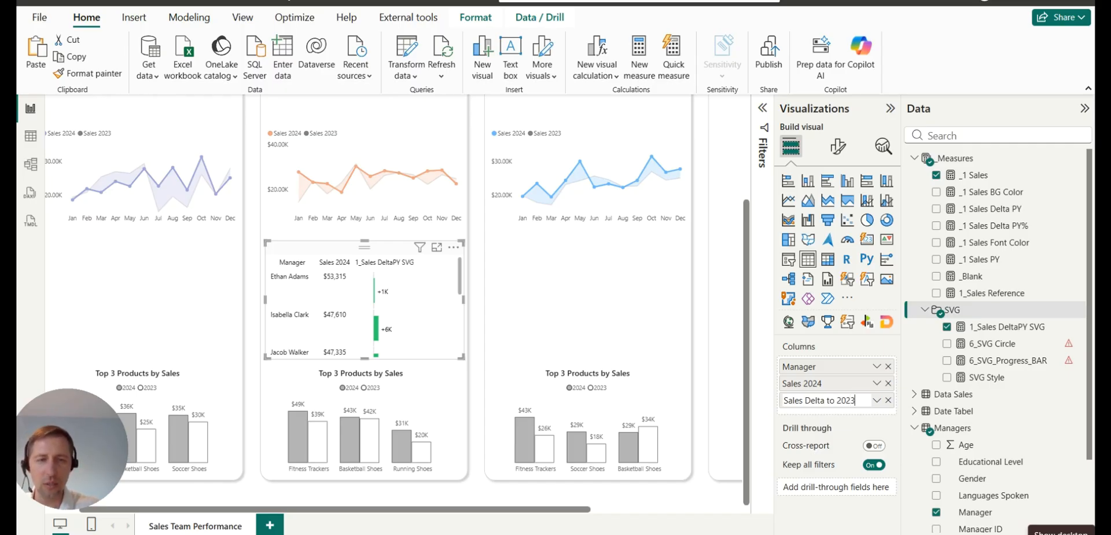
key("Return")
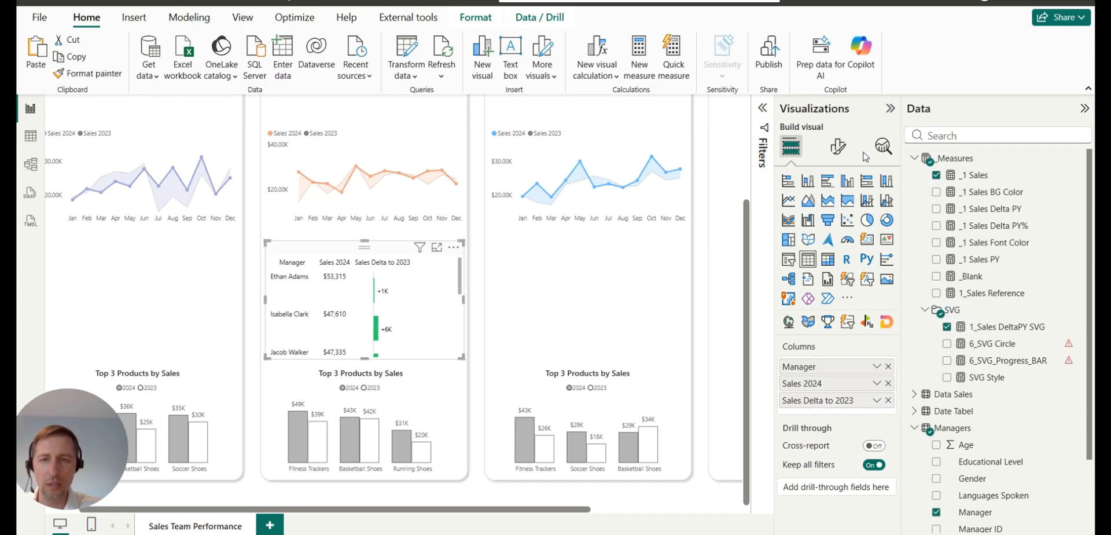
Set the manager table's image size to 25 px high and 160 px wide.
left_click(838, 146)
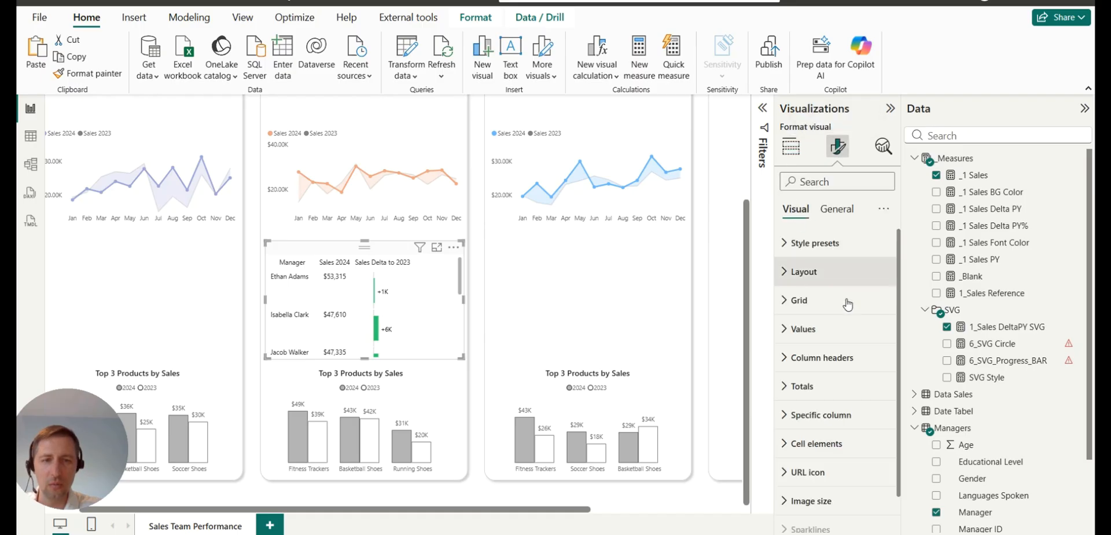
scroll(833, 347, "down", 1)
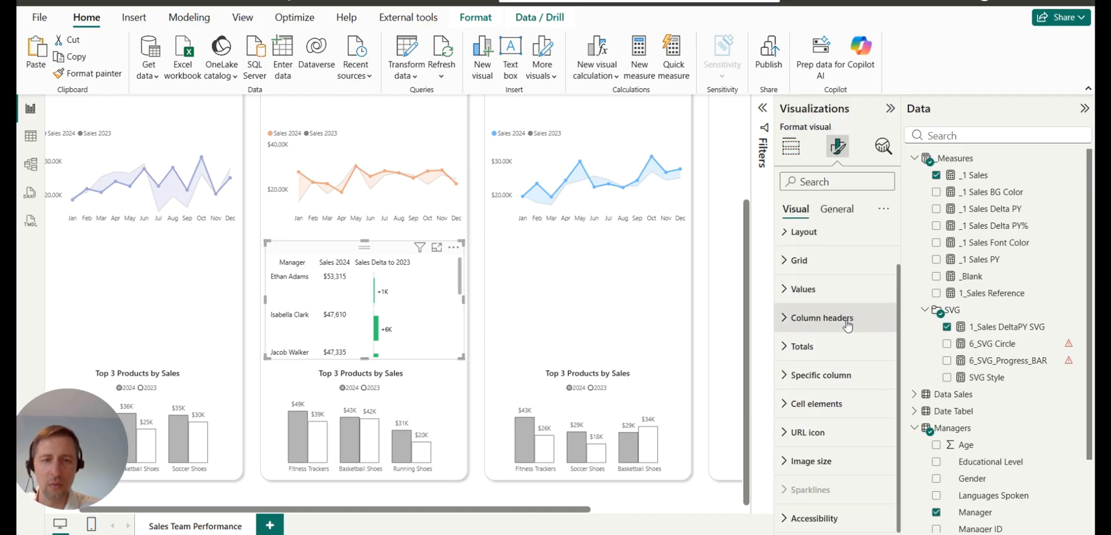
left_click(812, 461)
scroll(807, 429, "down", 3)
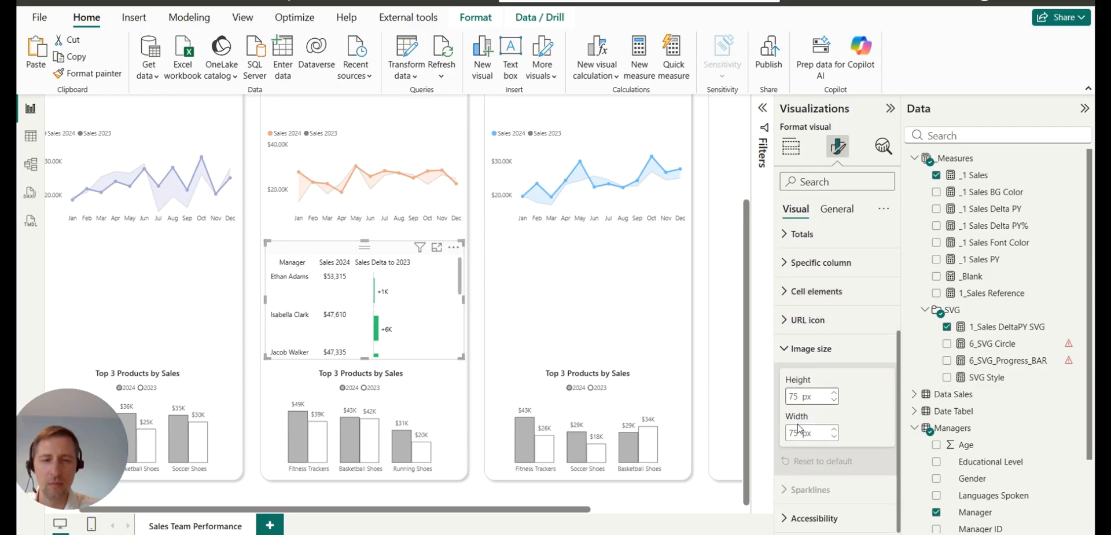
type("20")
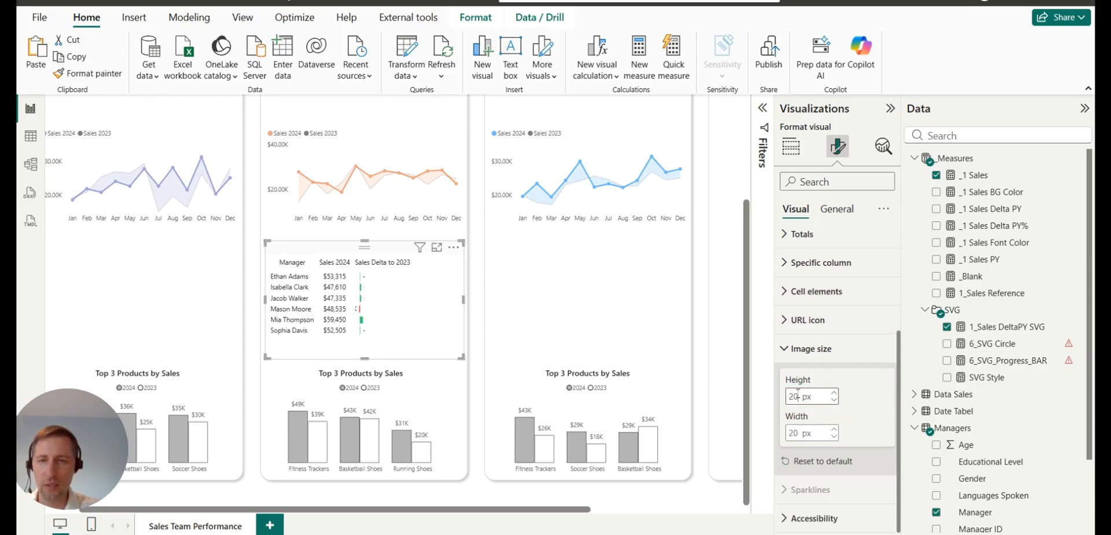
double_click(793, 433)
type("100")
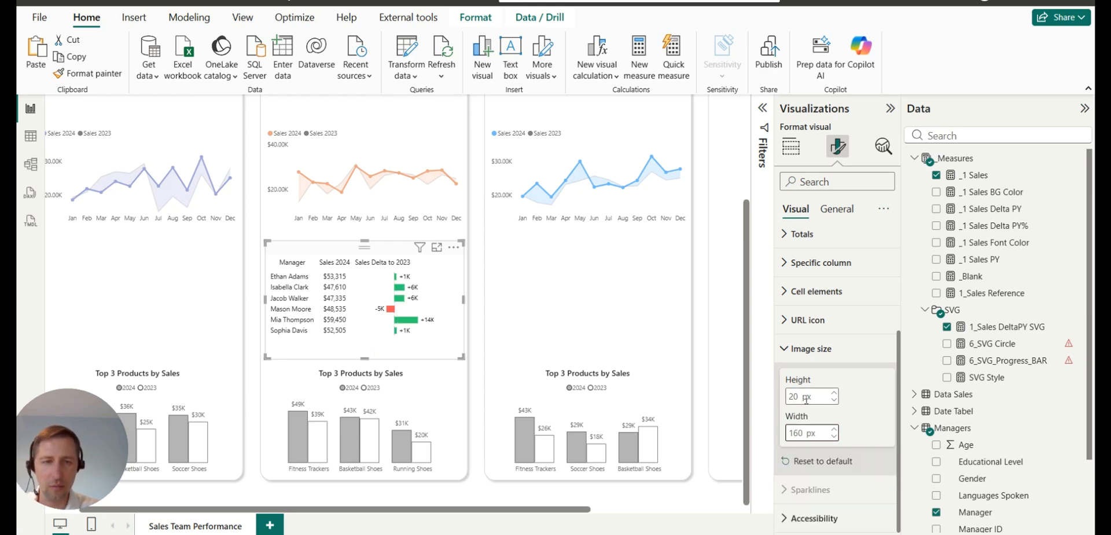
left_click(834, 394)
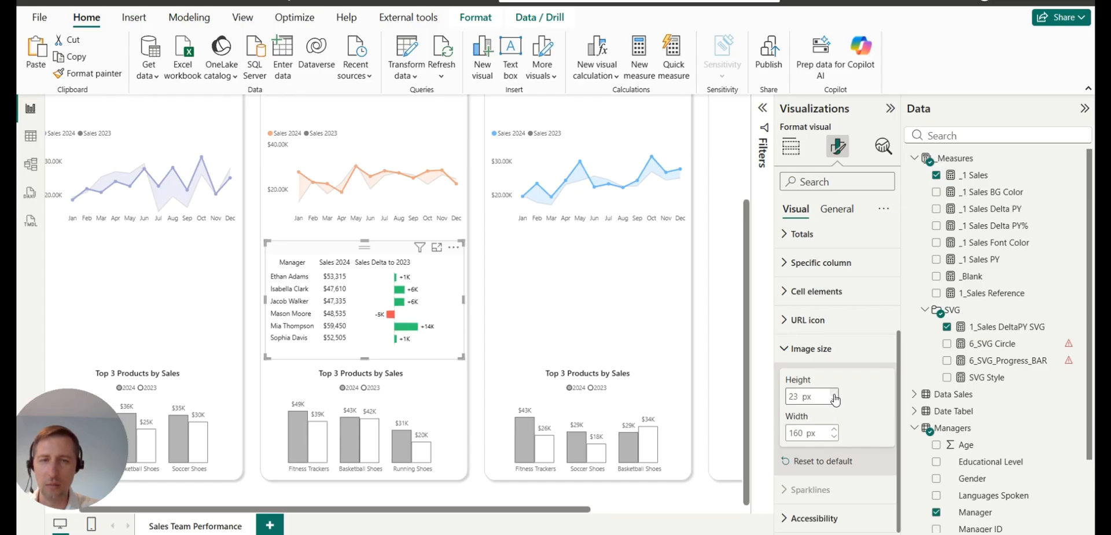
left_click(834, 394)
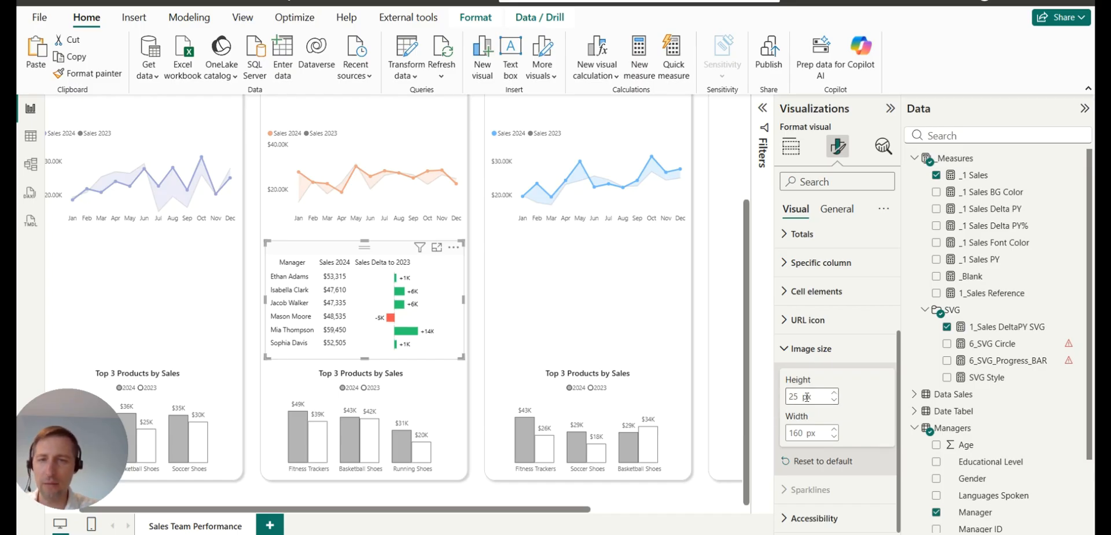
Try an image width of 164 px in the manager table and return it to 160 px.
left_click(835, 429)
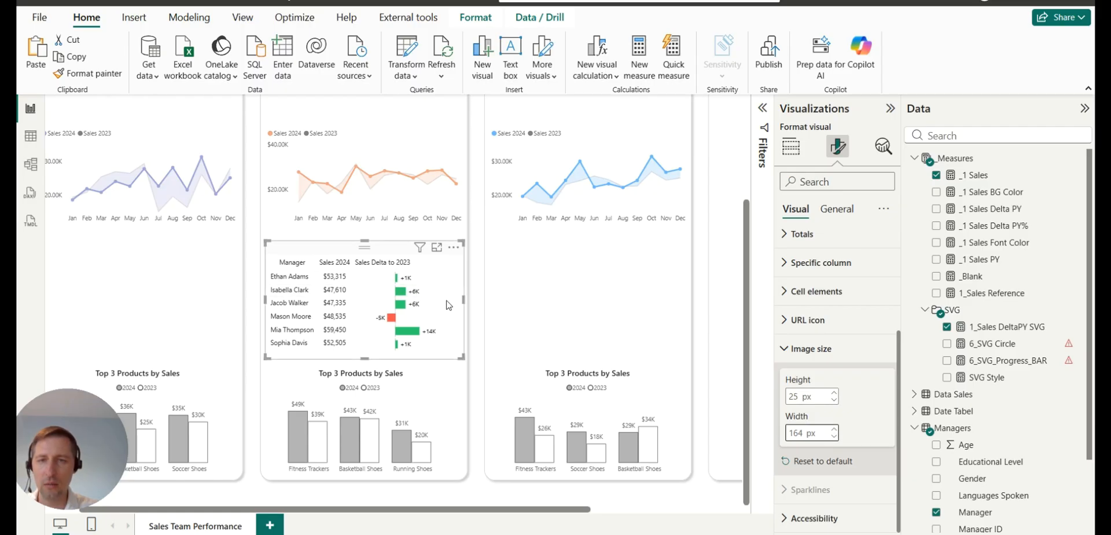
left_click(835, 437)
left_click(834, 436)
left_click(834, 436)
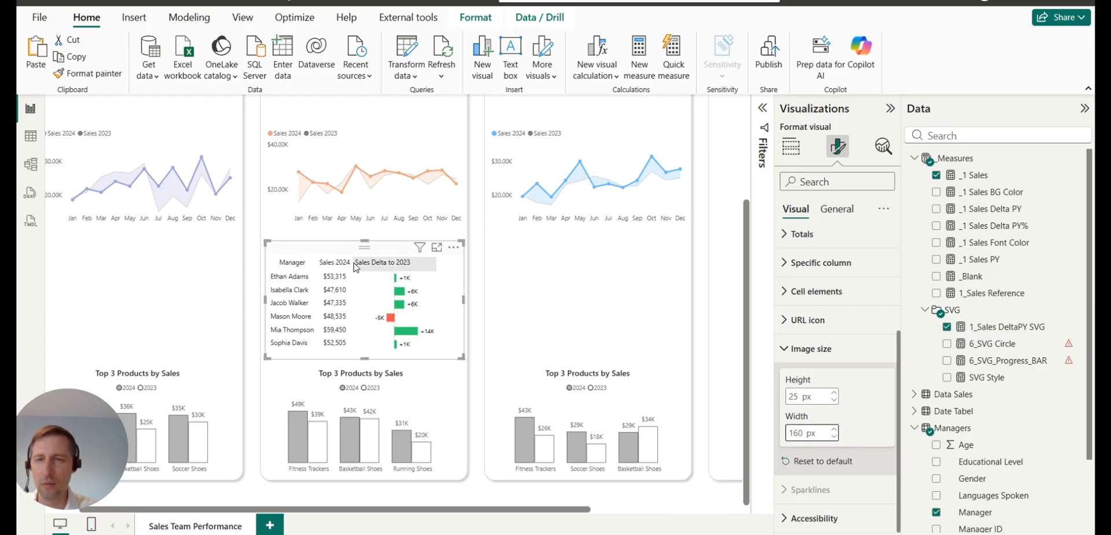
Widen the table's Sales 2024 column slightly and centre-align the header and values of the Sales Delta to 2023 column.
left_click_drag(353, 264, 369, 267)
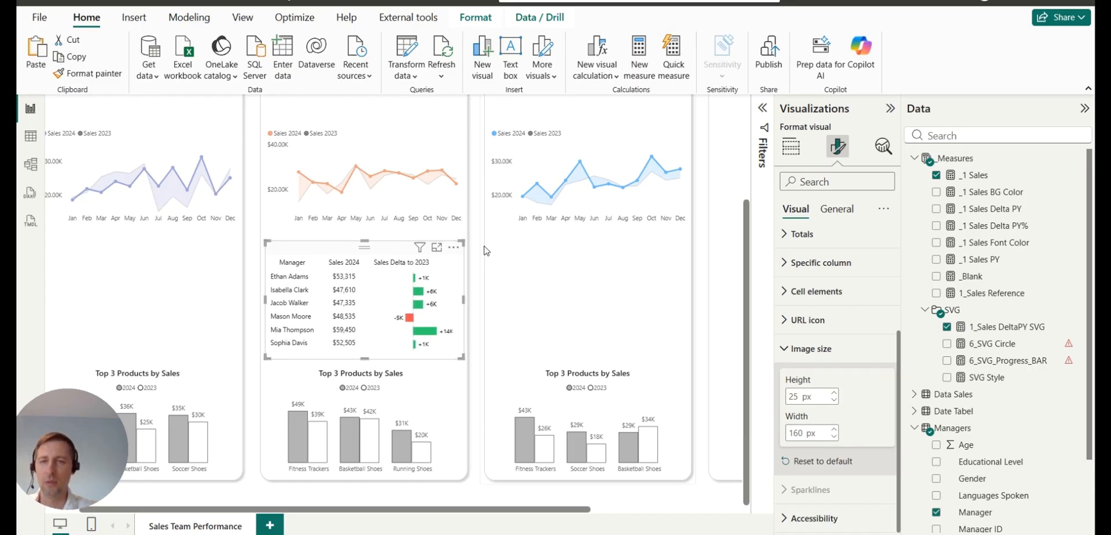
left_click(812, 350)
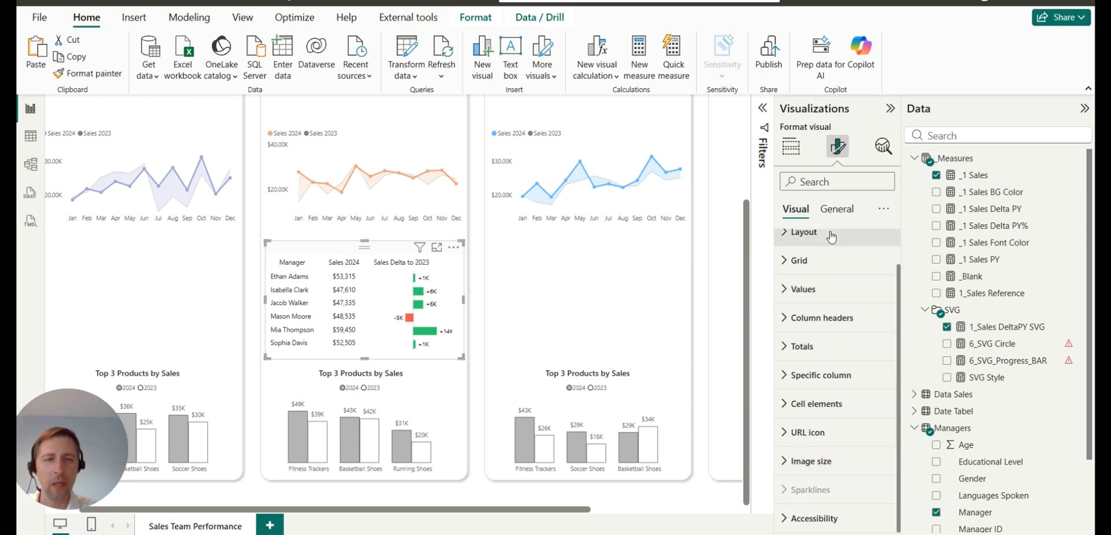
left_click(833, 375)
scroll(833, 366, "down", 1)
left_click(833, 373)
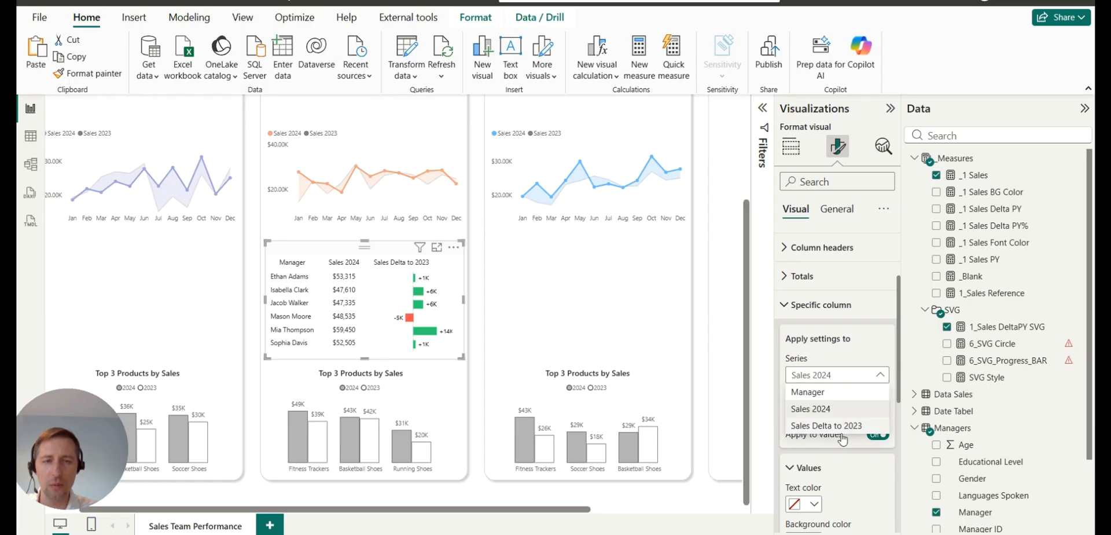
left_click(839, 434)
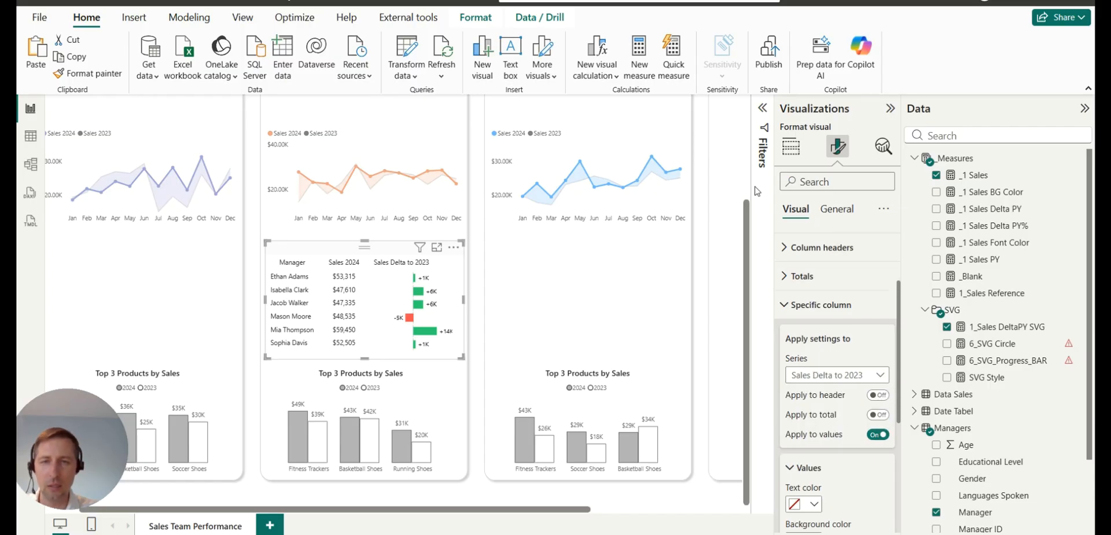
left_click(879, 395)
scroll(834, 376, "down", 4)
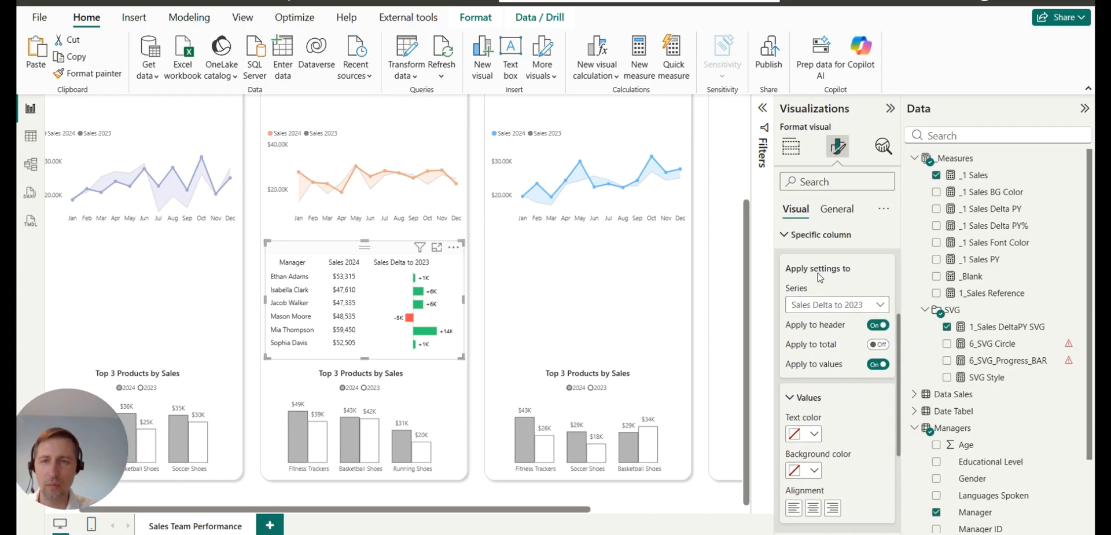
left_click(814, 372)
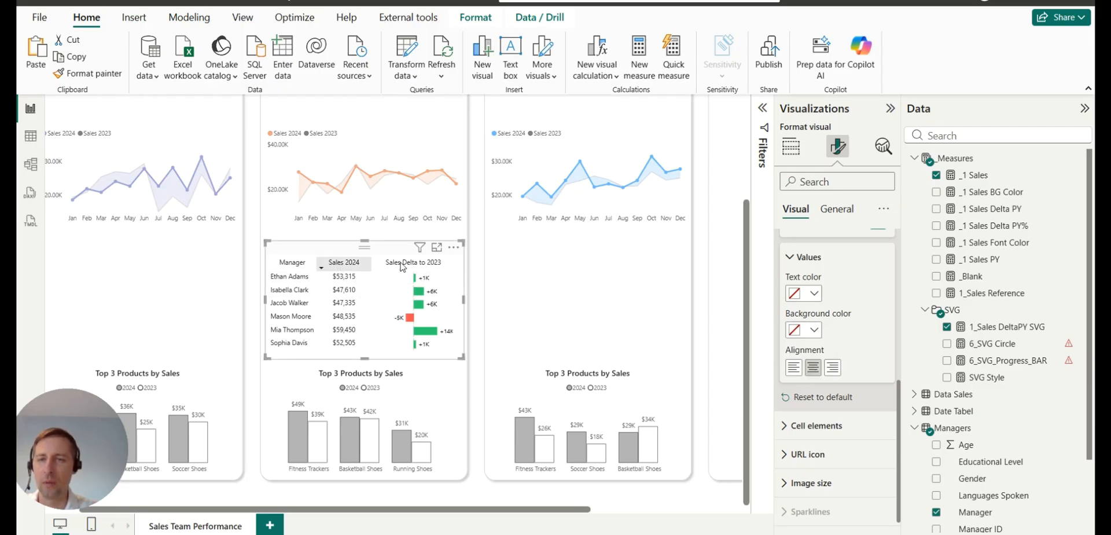
left_click(703, 278)
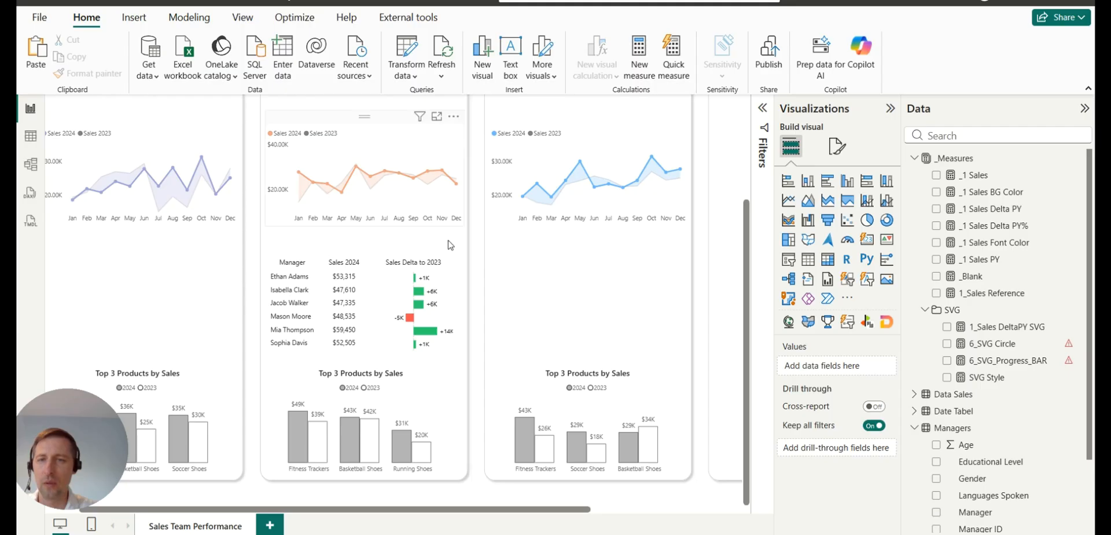
Check the tooltip on a delta bar, and turn off the tooltips and header icons for the manager table.
mouse_move(428, 283)
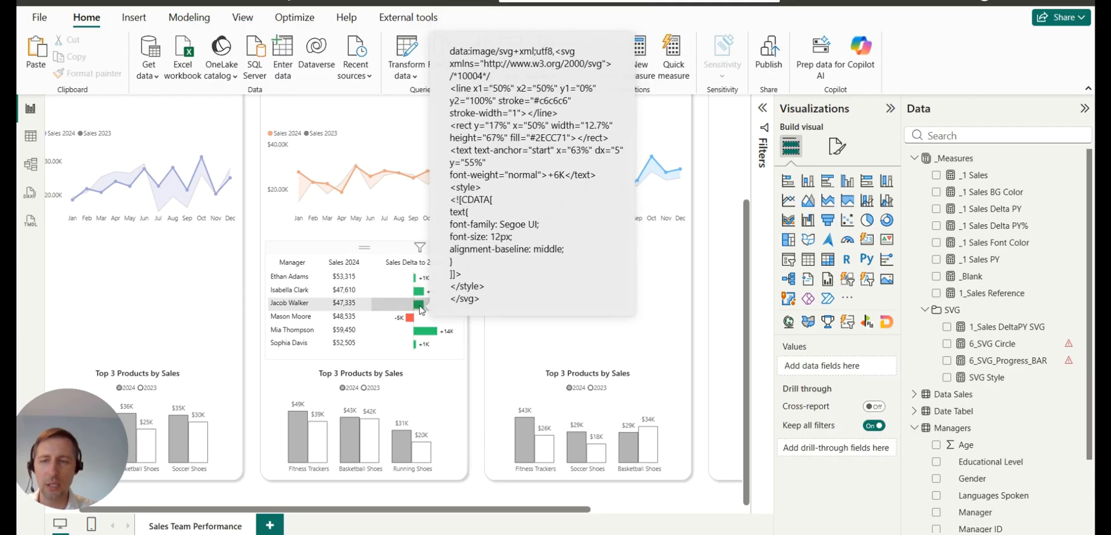
left_click(459, 360)
left_click(837, 146)
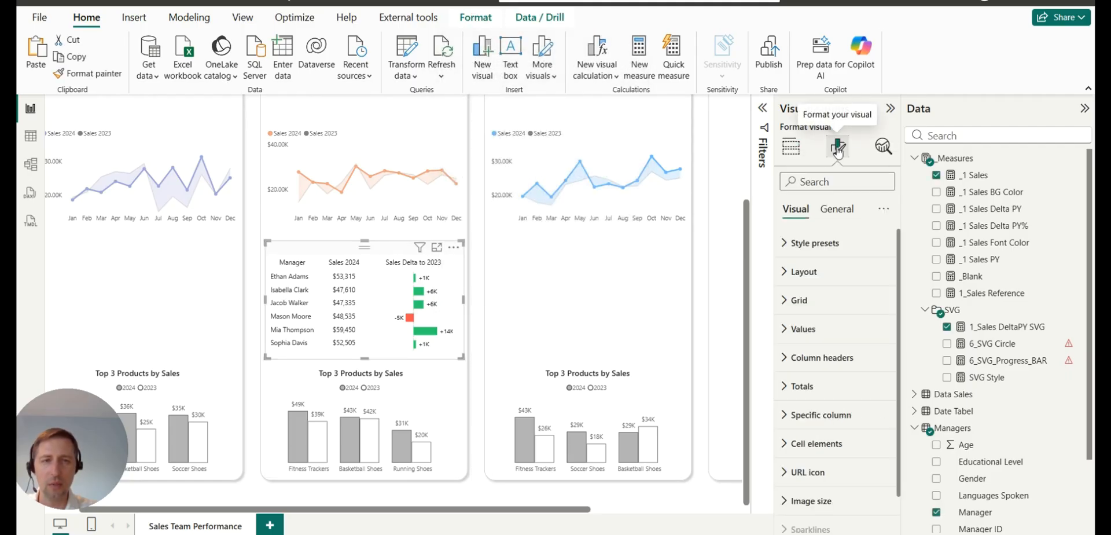
left_click(836, 209)
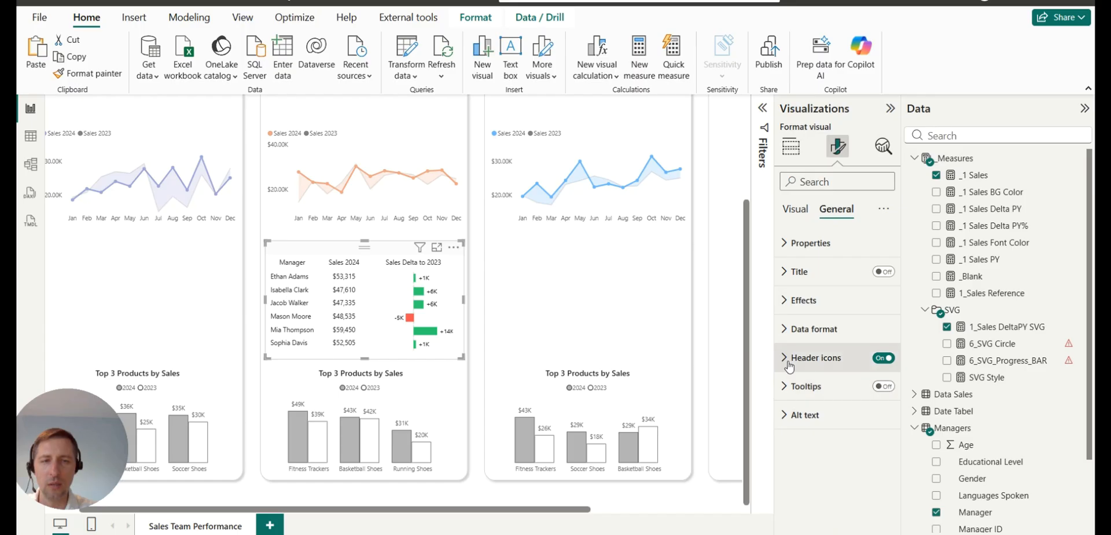
left_click(884, 357)
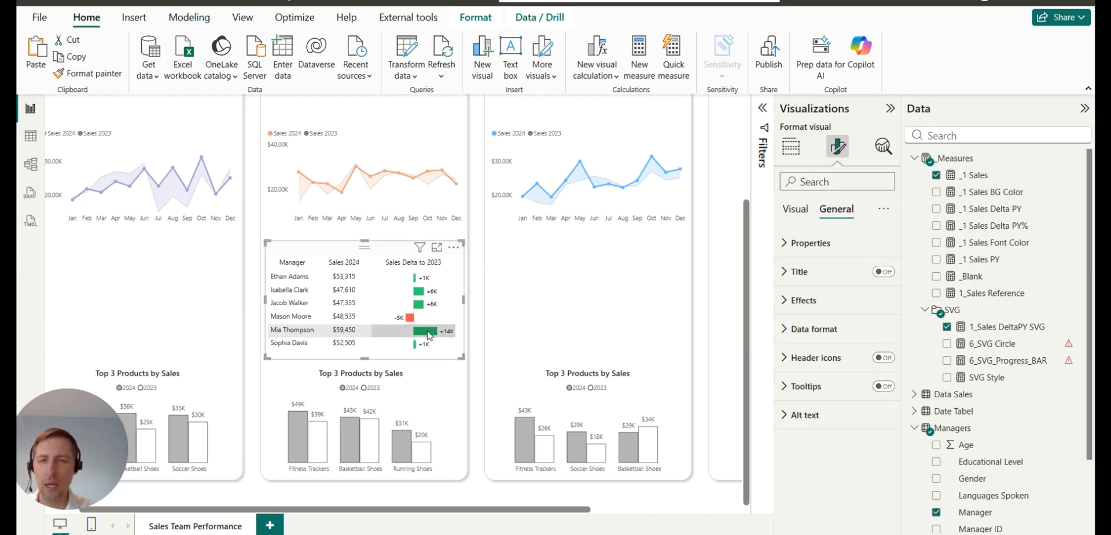
Add a new report page named SVG Tooltip and hide it.
mouse_move(429, 335)
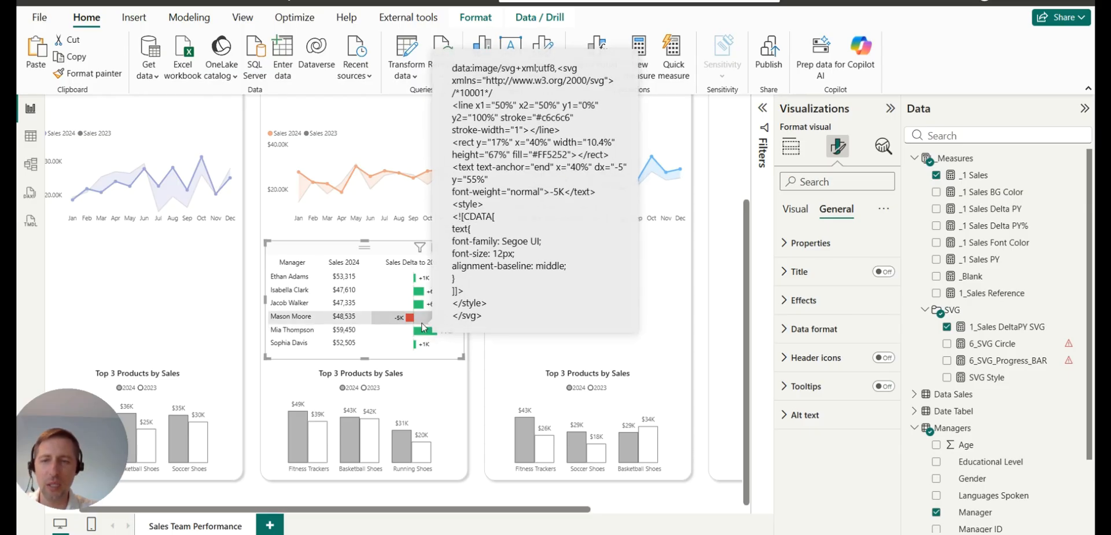
left_click(797, 213)
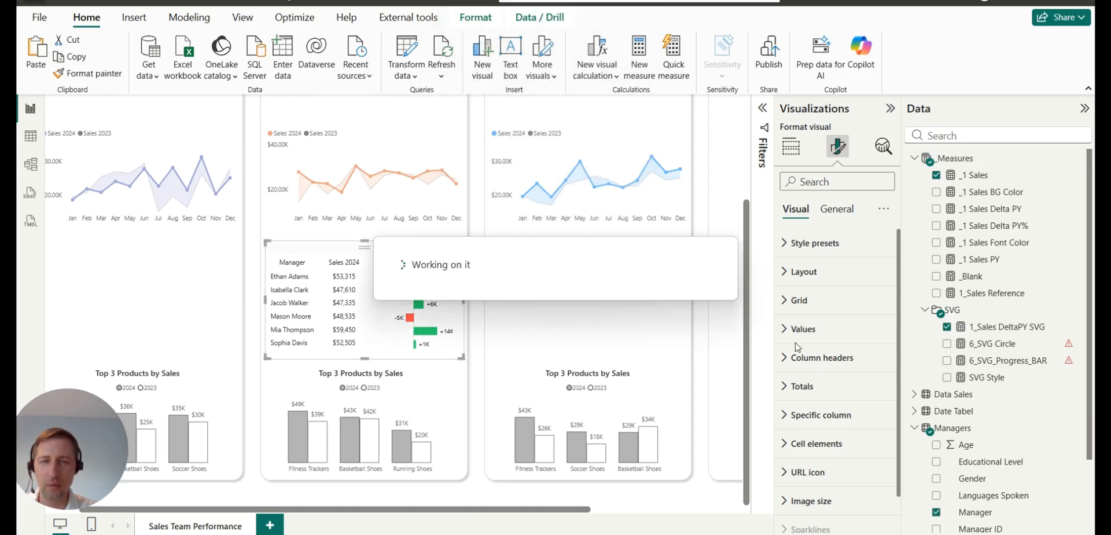
left_click(272, 528)
double_click(279, 530)
double_click(280, 529)
type("SVG")
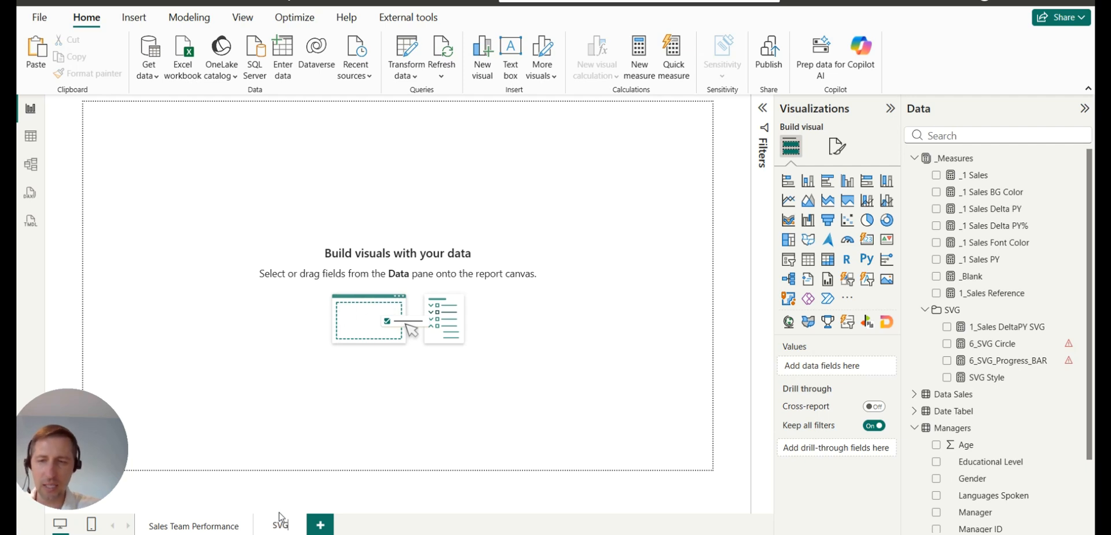
type(" Tooltip")
key("Return")
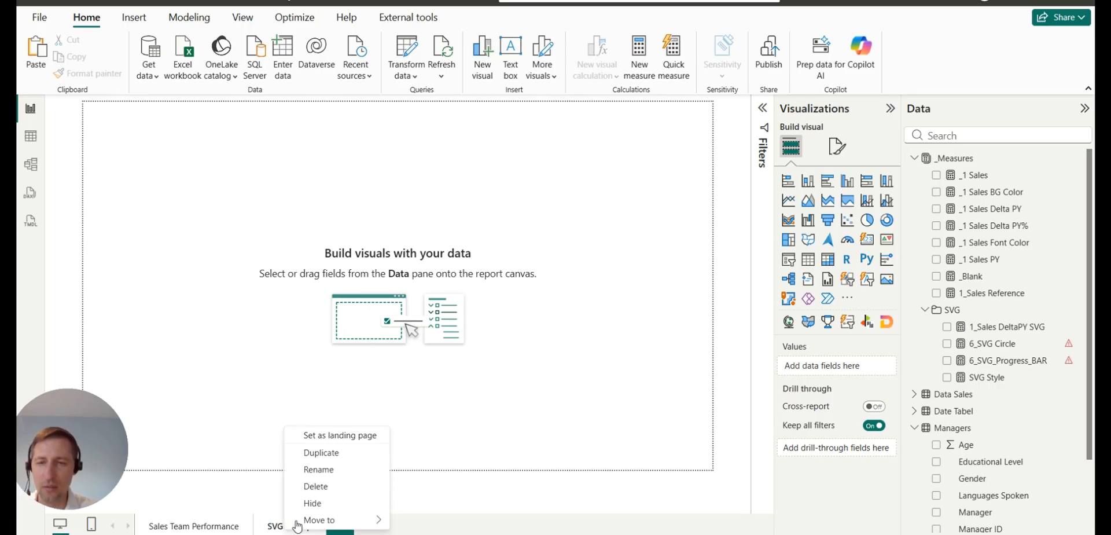
left_click(322, 503)
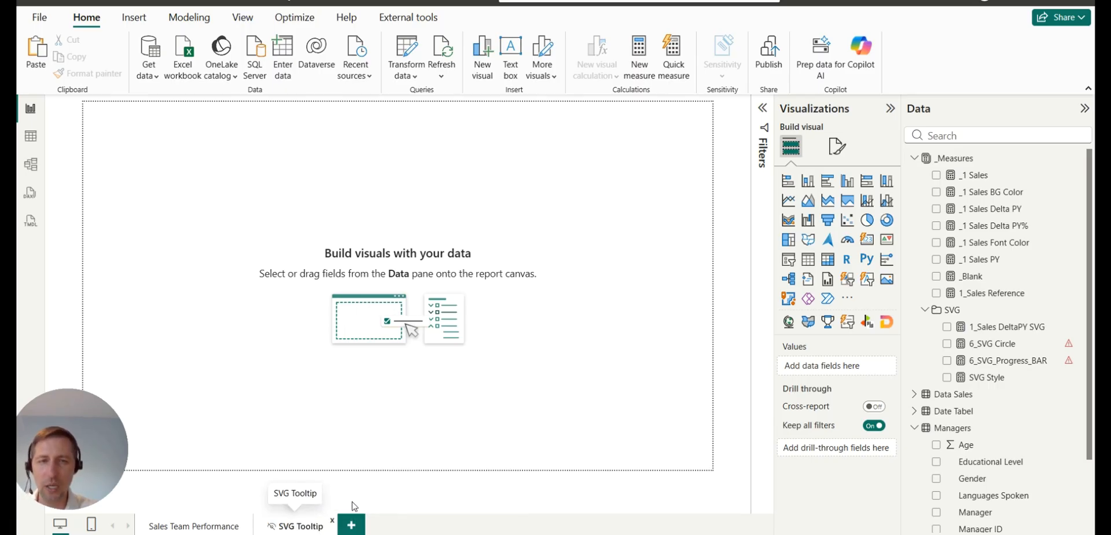
Allow the SVG Tooltip page to be used as a tooltip.
left_click(837, 152)
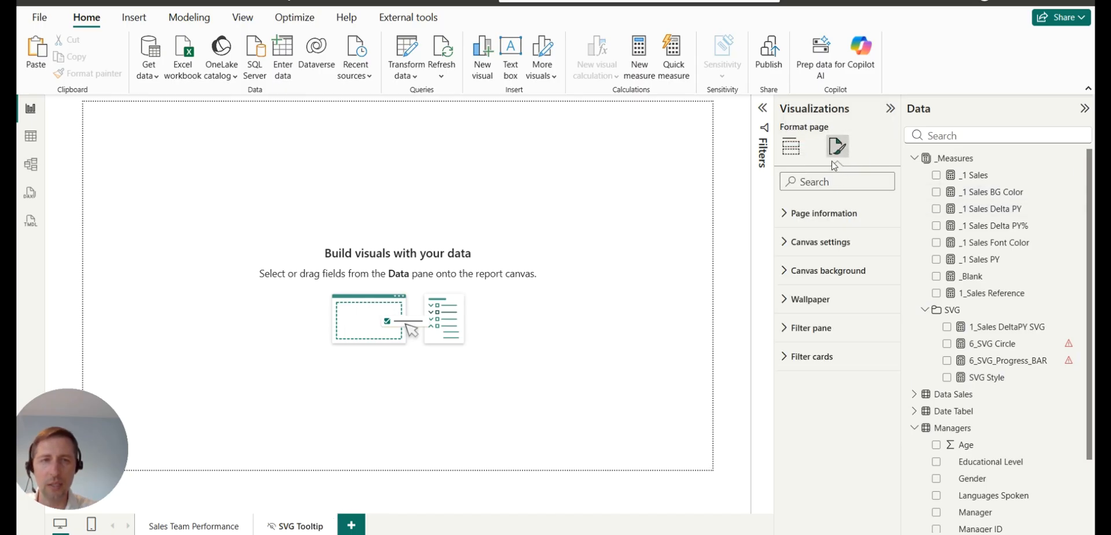
left_click(798, 222)
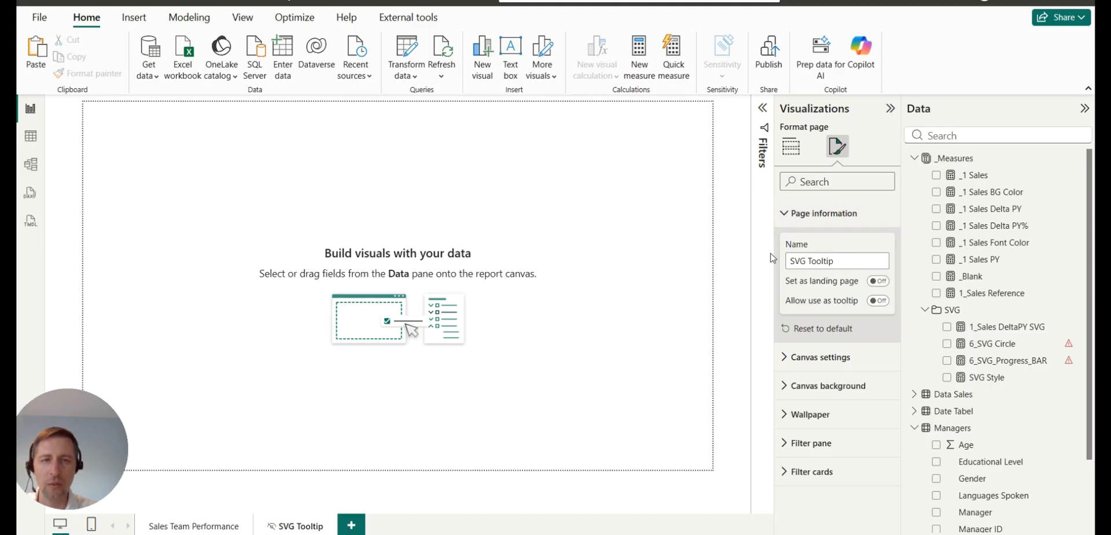
left_click(878, 301)
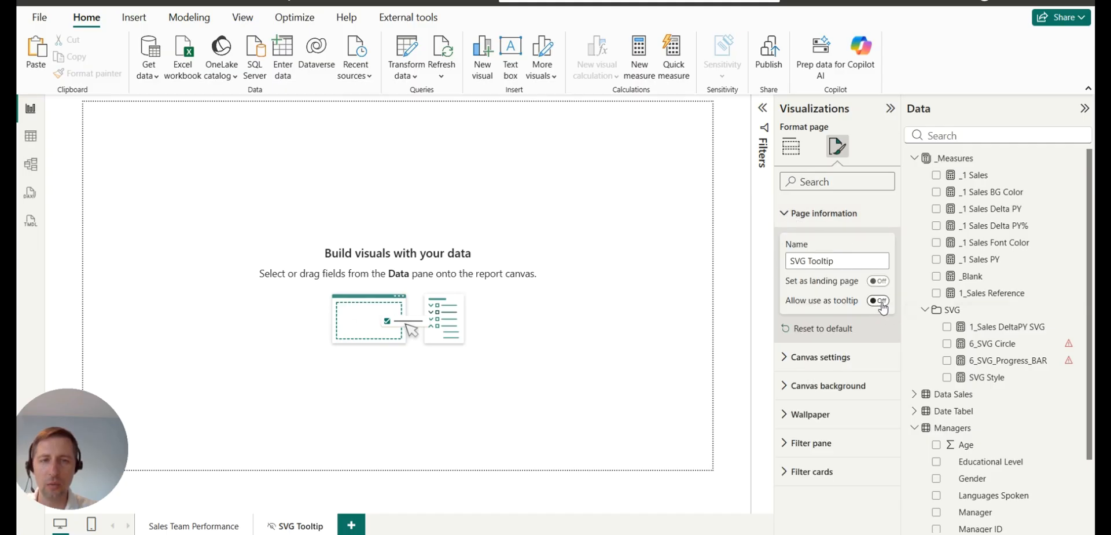
left_click(794, 219)
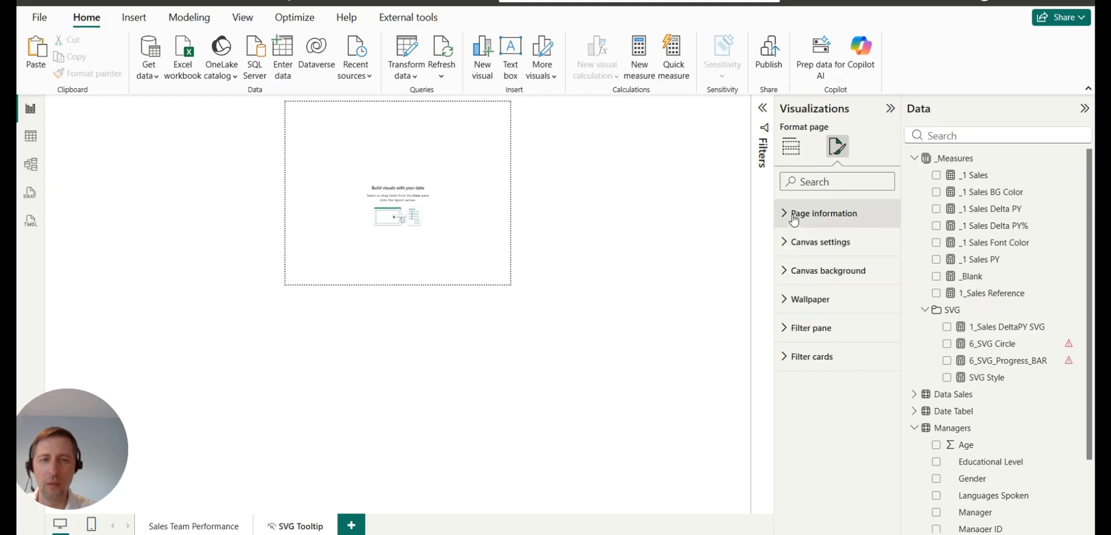
Change the SVG Tooltip page's canvas type to Custom and set its width and height to 1 px.
left_click(802, 242)
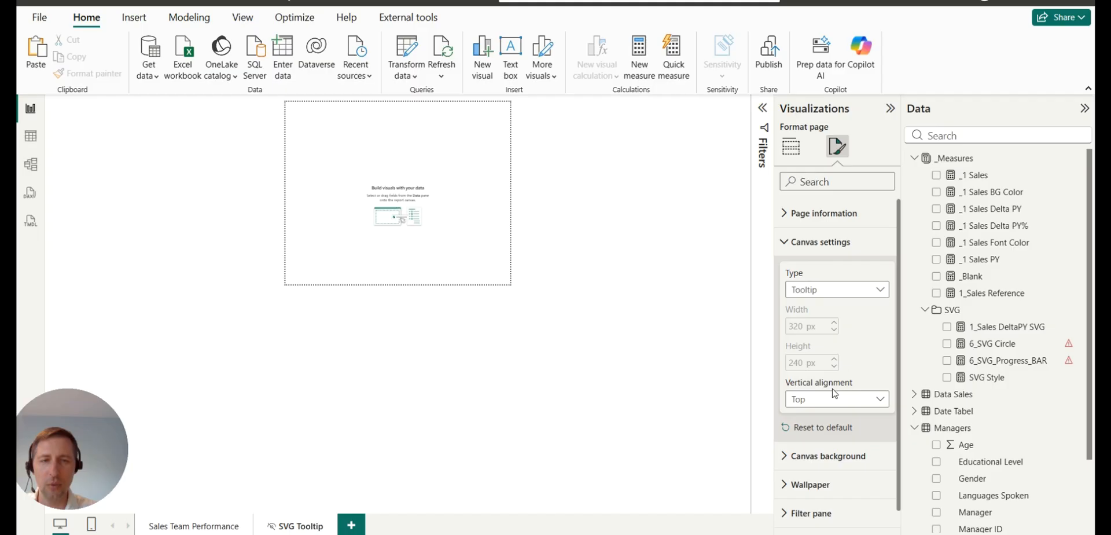
left_click(841, 294)
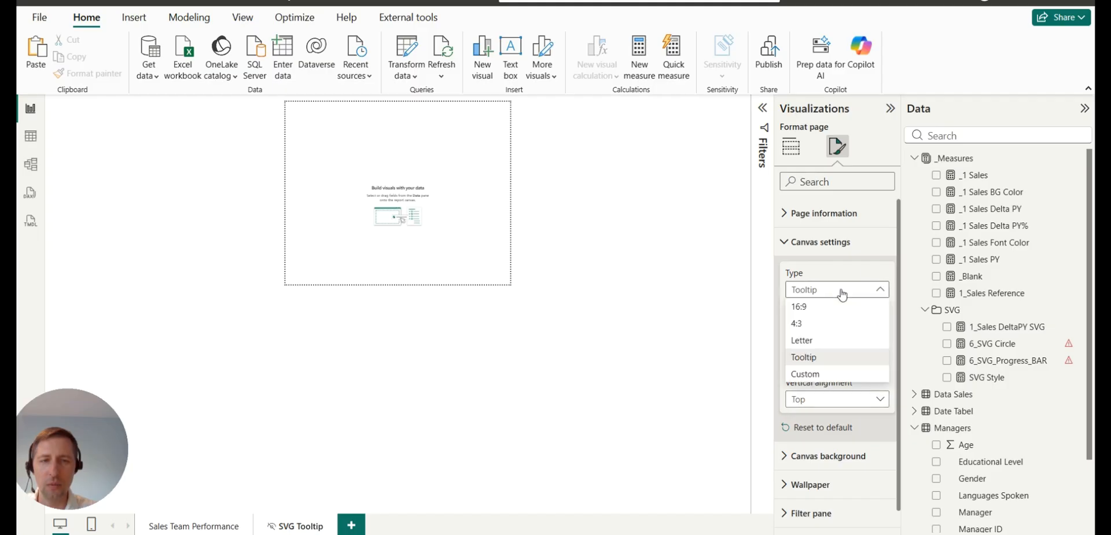
left_click(811, 374)
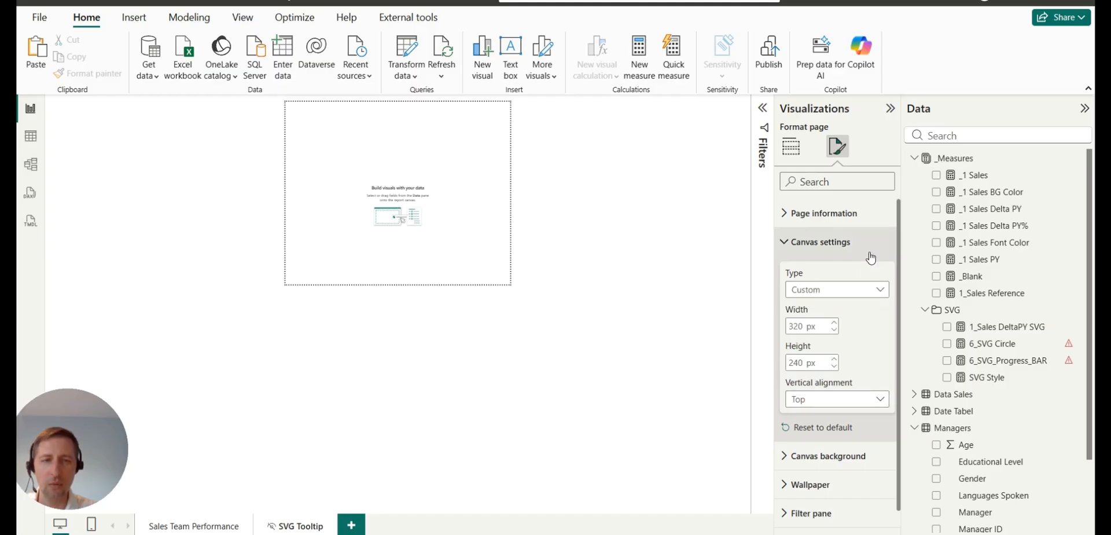
double_click(799, 325)
type("1")
double_click(805, 361)
type("1")
left_click(574, 411)
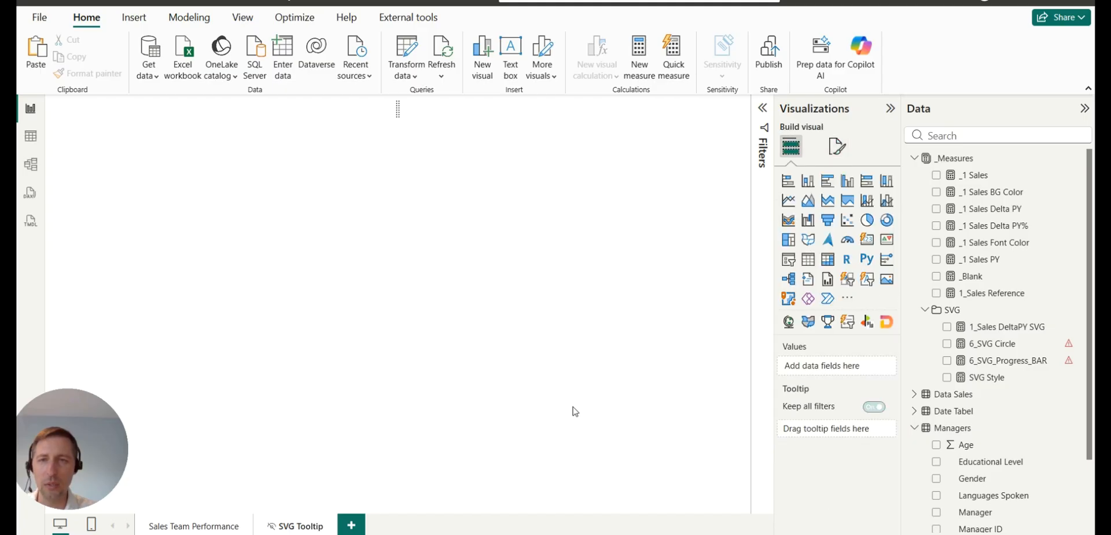
Turn tooltips back on for the South team's manager table on the Sales Team Performance page.
left_click(217, 526)
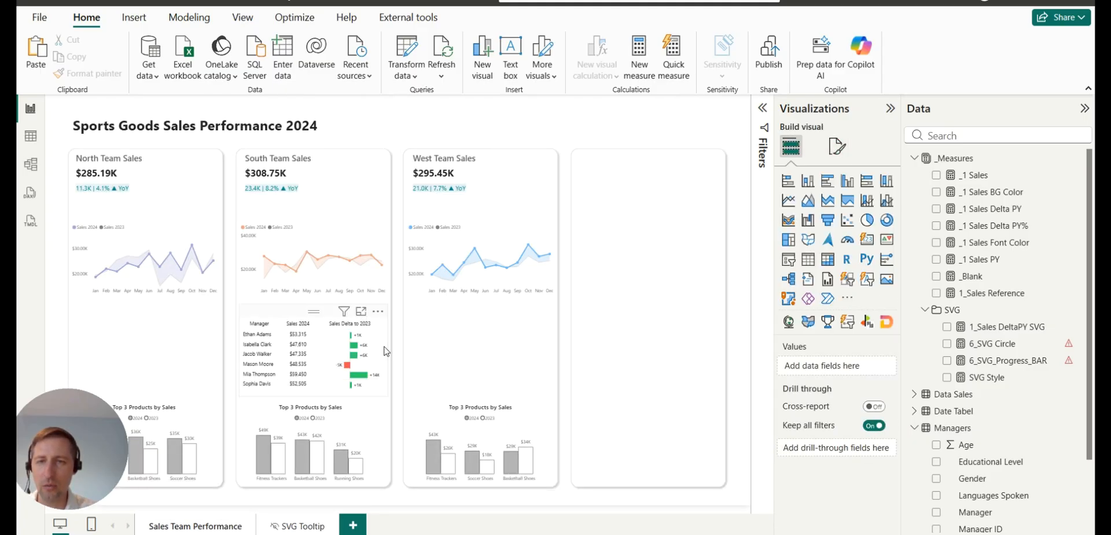
left_click(386, 351)
left_click(838, 147)
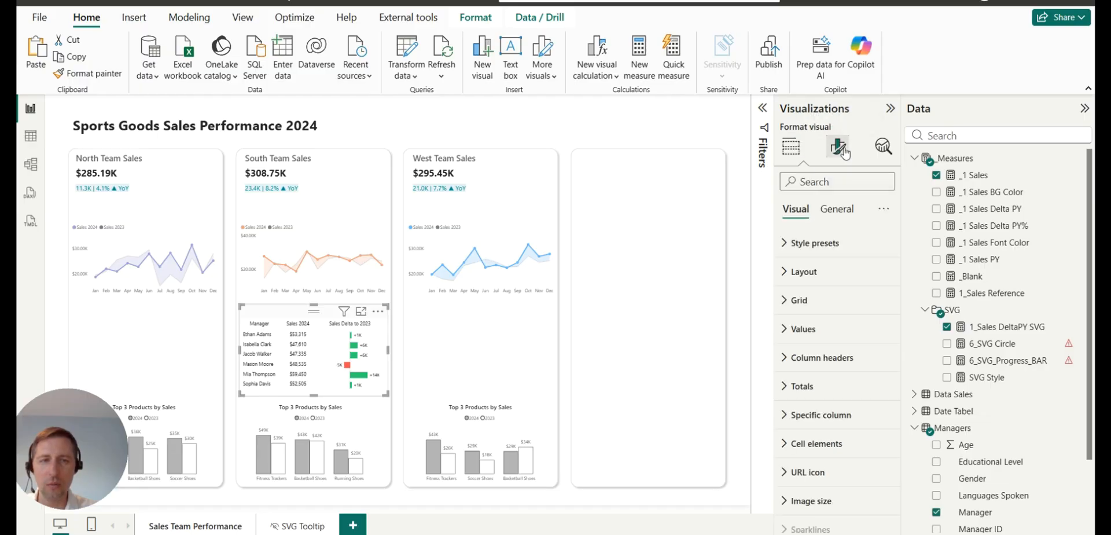
left_click(828, 212)
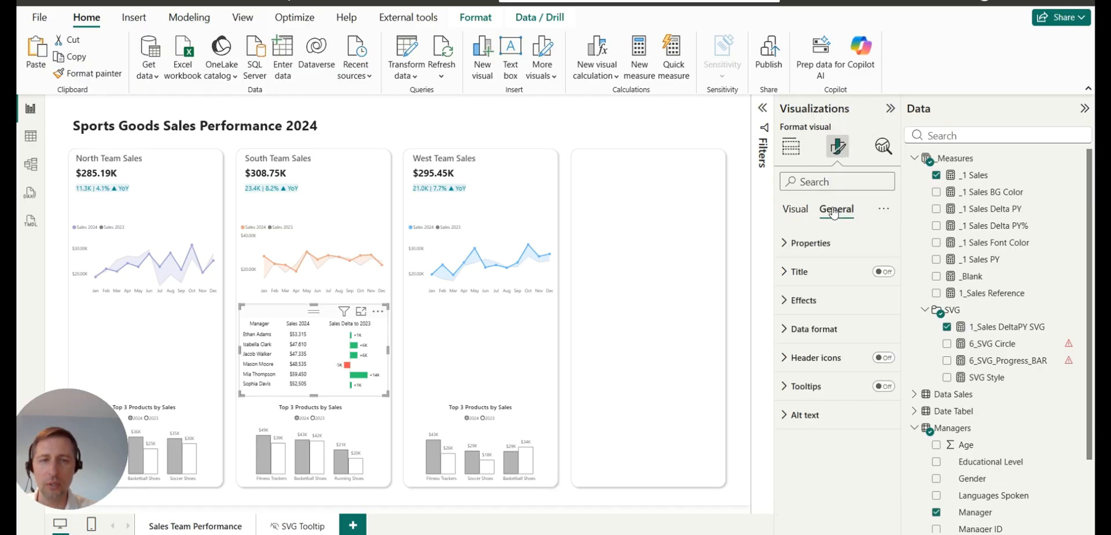
left_click(883, 389)
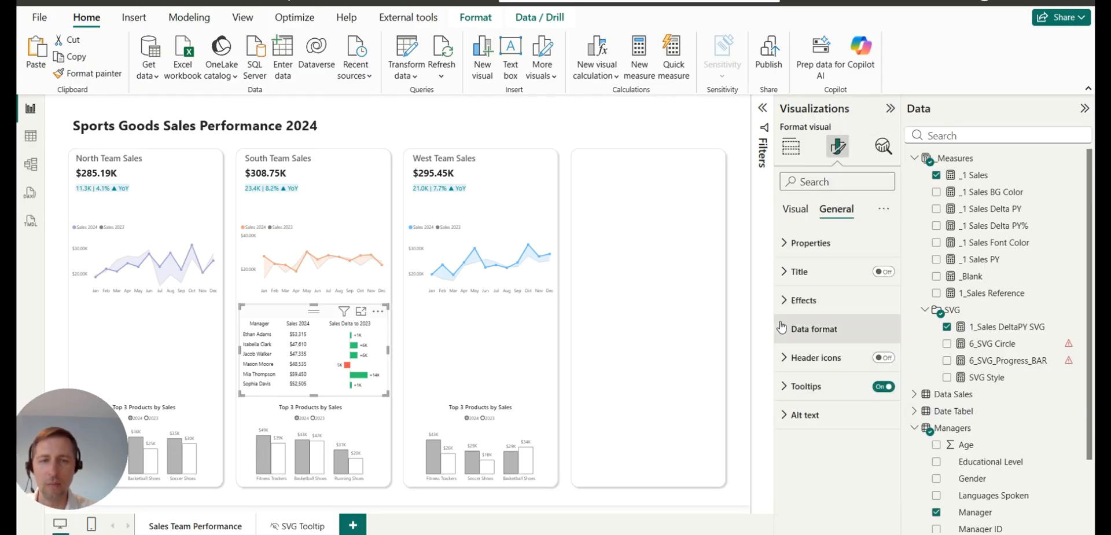
Set the manager table's tooltip type to Report page and its tooltip page to SVG Tooltip.
left_click(796, 388)
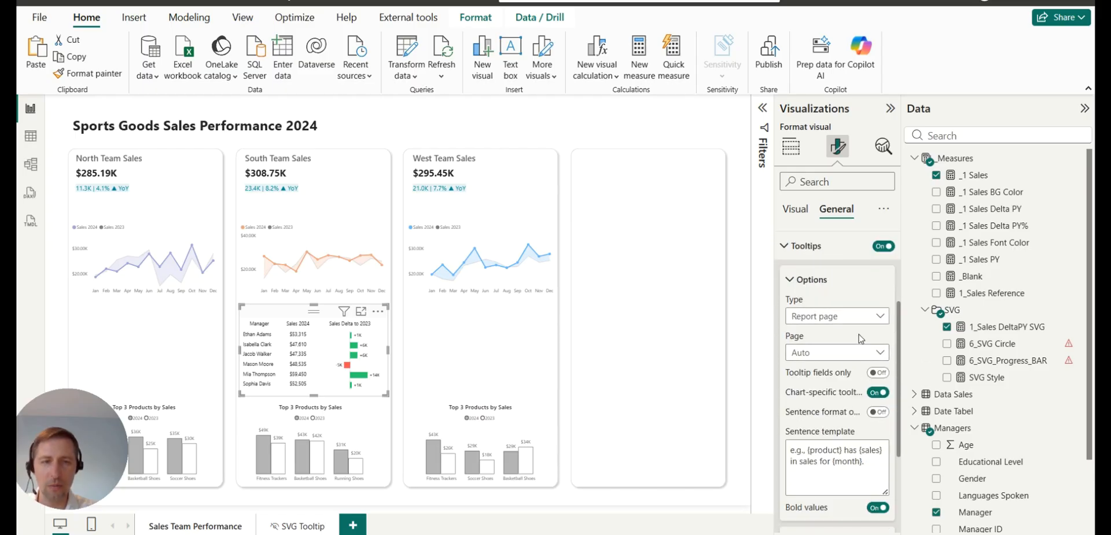
left_click(833, 318)
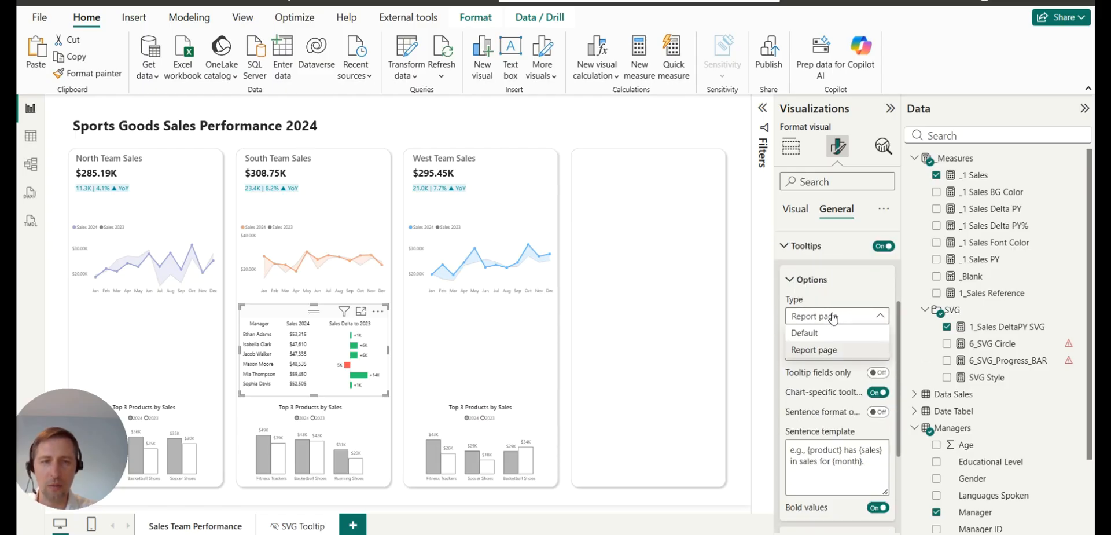
left_click(828, 350)
left_click(822, 352)
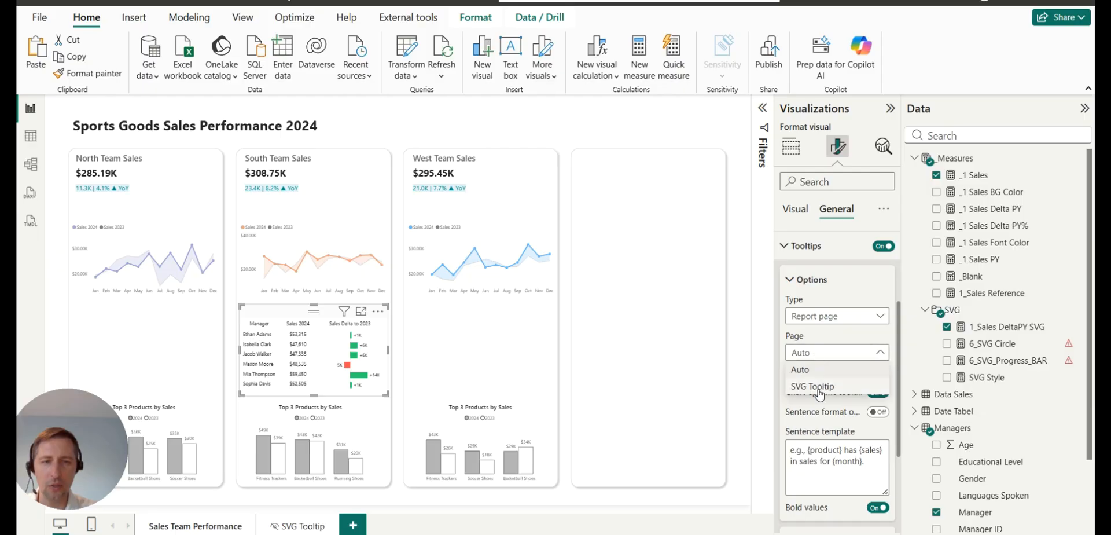
left_click(818, 389)
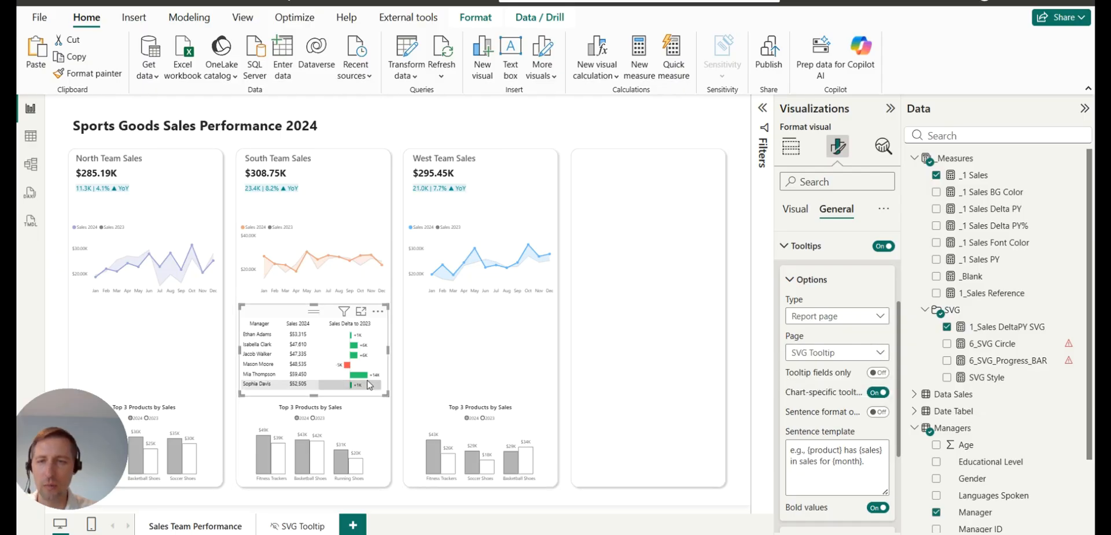
left_click(739, 265)
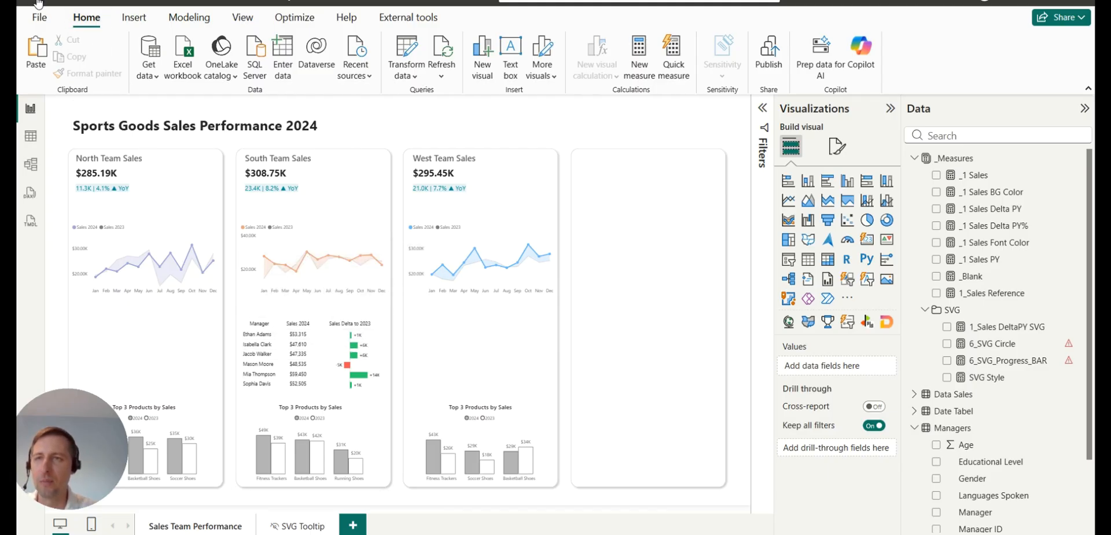
Place a copy of the South manager table in the West Team Sales card and filter its Sales Team to West Region.
left_click(313, 315)
key("ctrl+v")
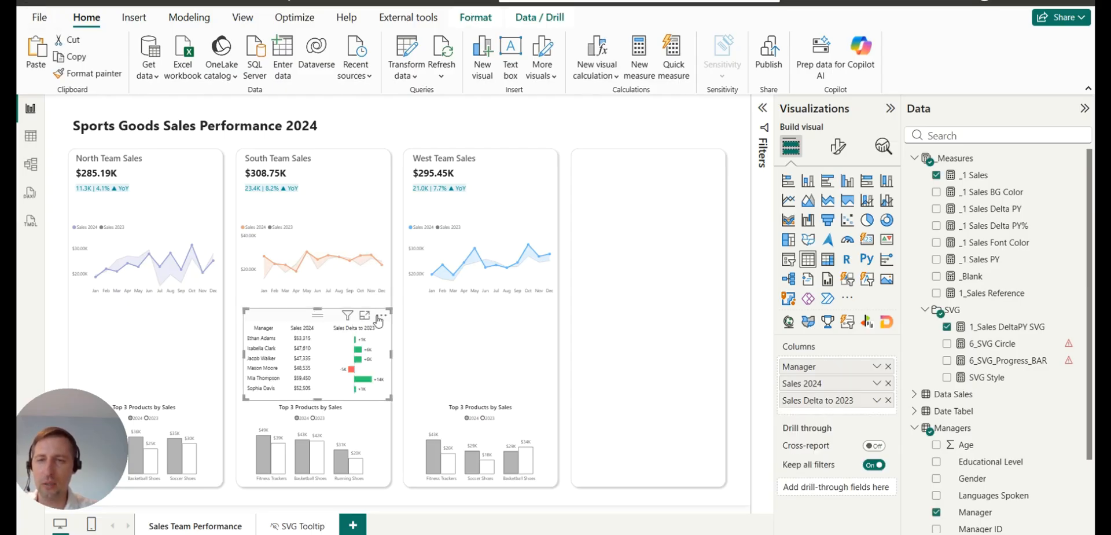
left_click_drag(379, 318, 543, 313)
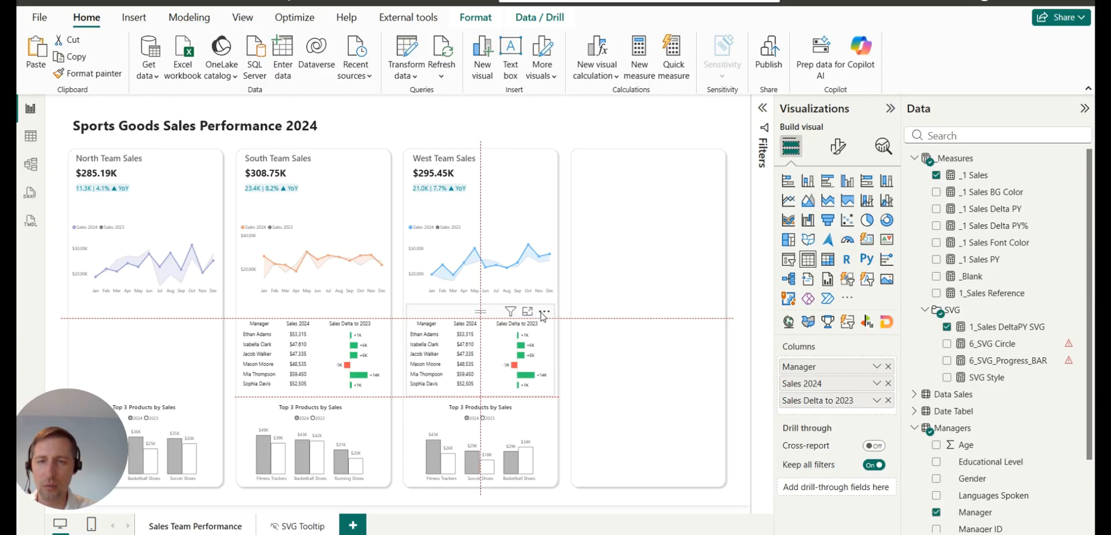
left_click(765, 111)
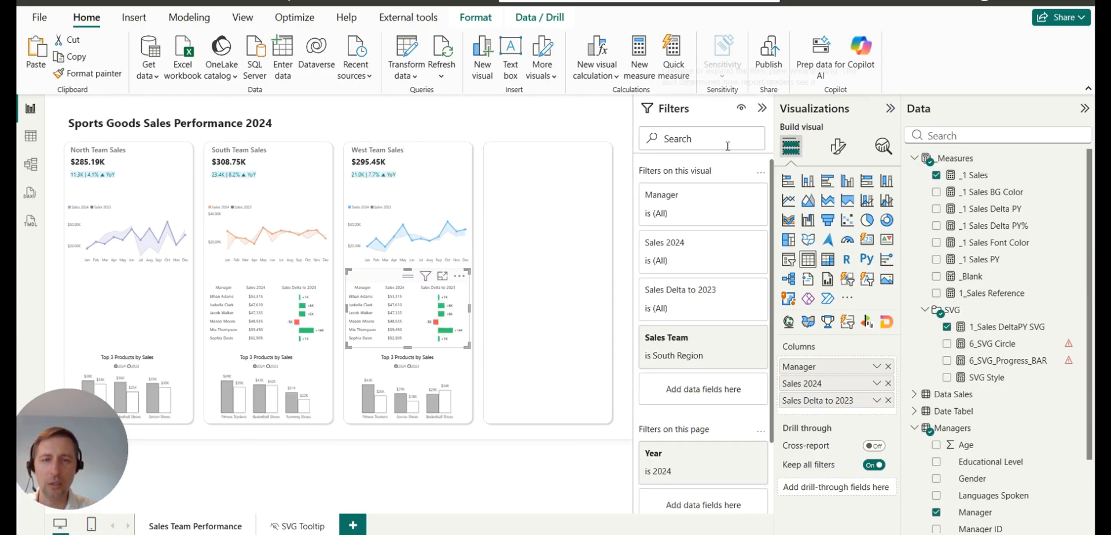
left_click(719, 338)
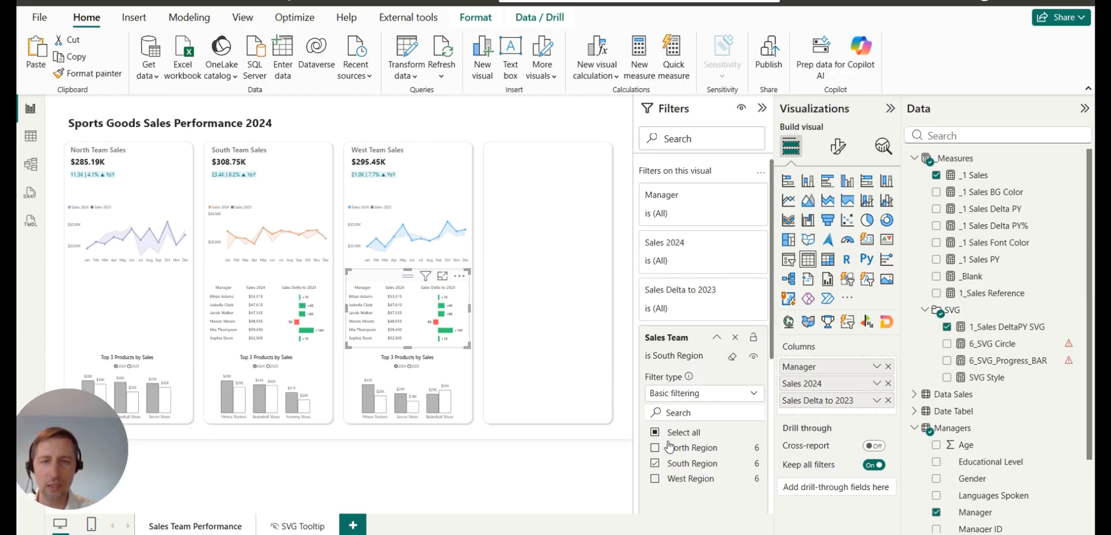
left_click(656, 465)
left_click(655, 479)
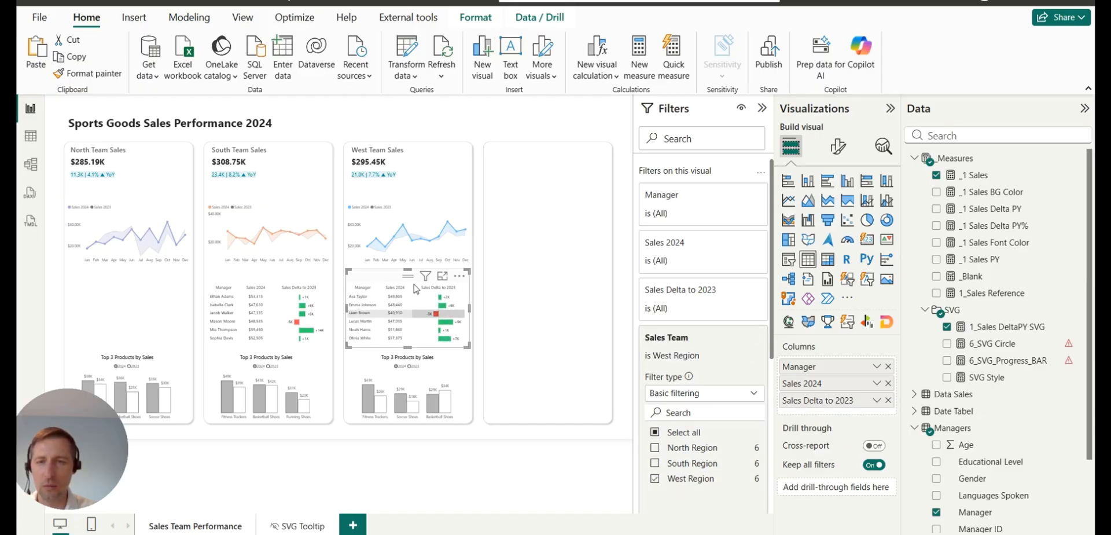
Place a copy of the West manager table in the North Team Sales card and filter its Sales Team to North Region.
key("ctrl+c")
key("ctrl+v")
left_click_drag(456, 284, 179, 288)
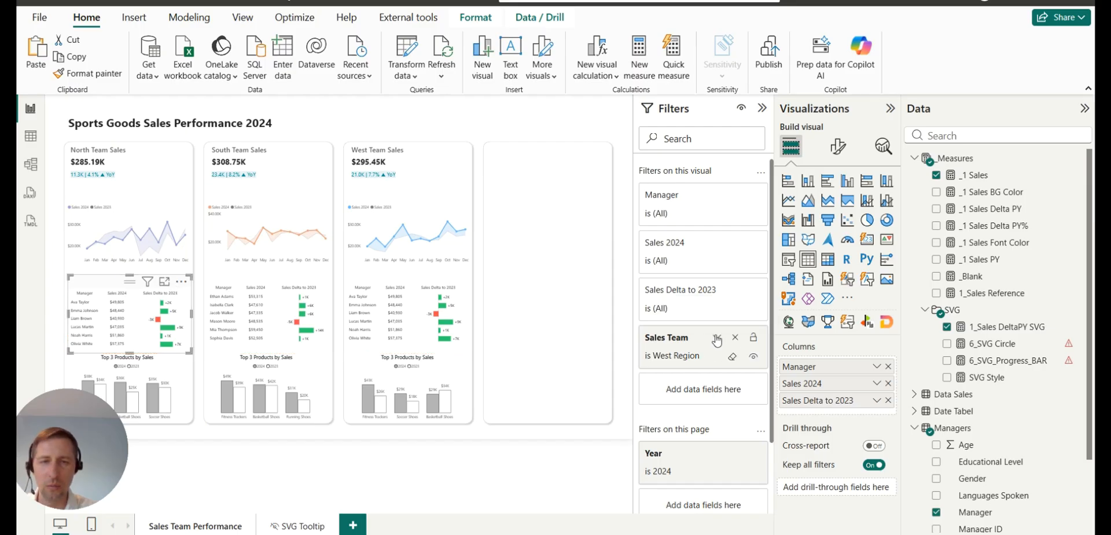
left_click(717, 338)
left_click(655, 448)
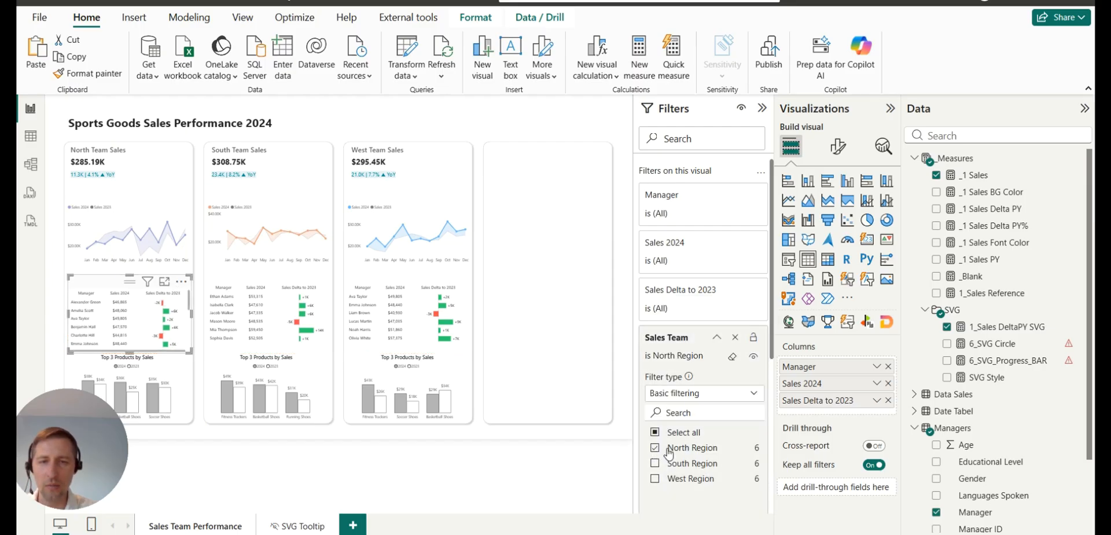
left_click(762, 108)
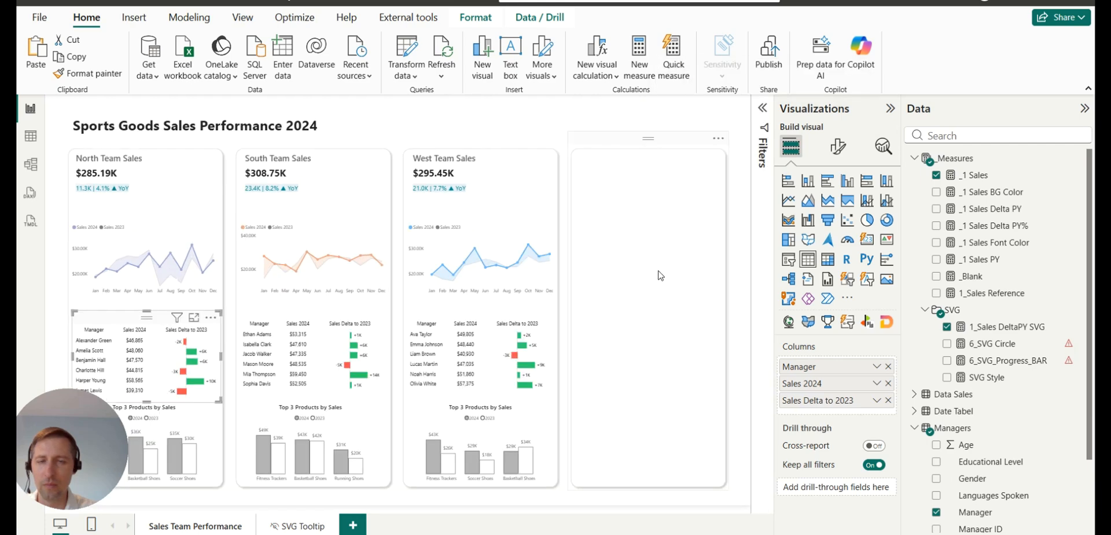
Review the manager tables in the North, South and West team cards.
left_click(554, 314)
scroll(484, 300, "up", 4)
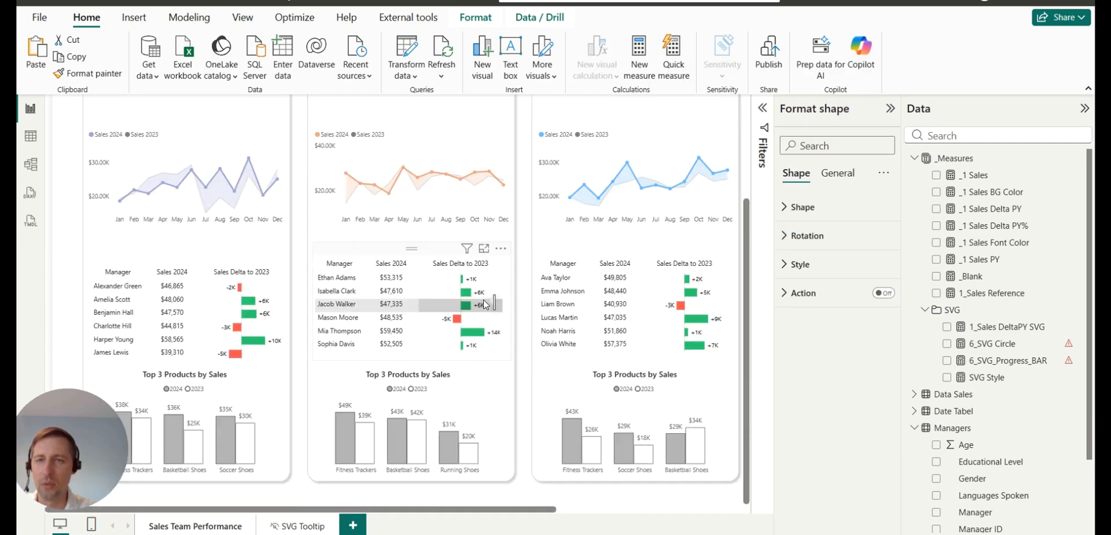
scroll(391, 342, "up", 2)
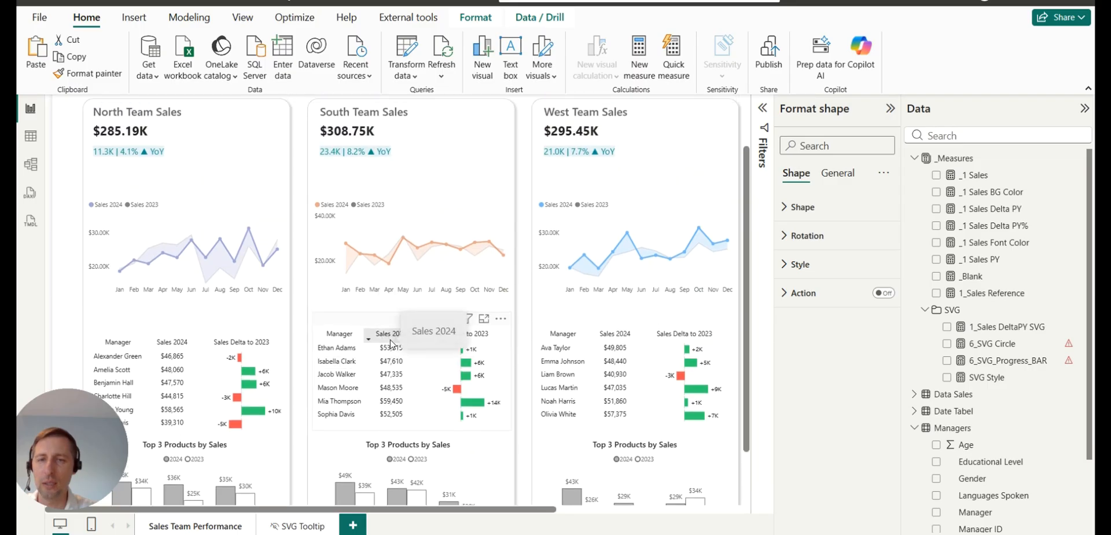
mouse_move(399, 253)
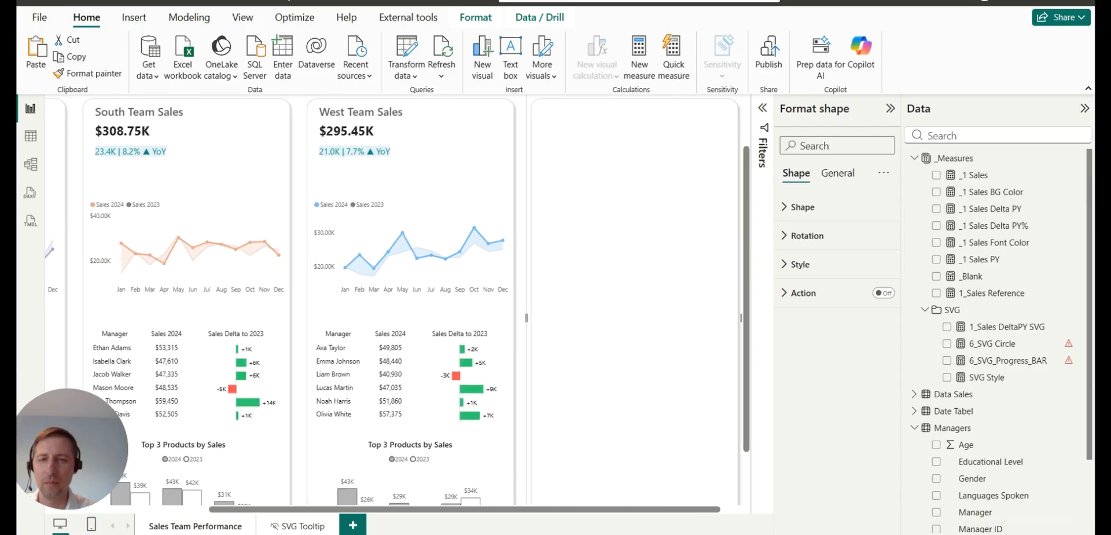
left_click(963, 533)
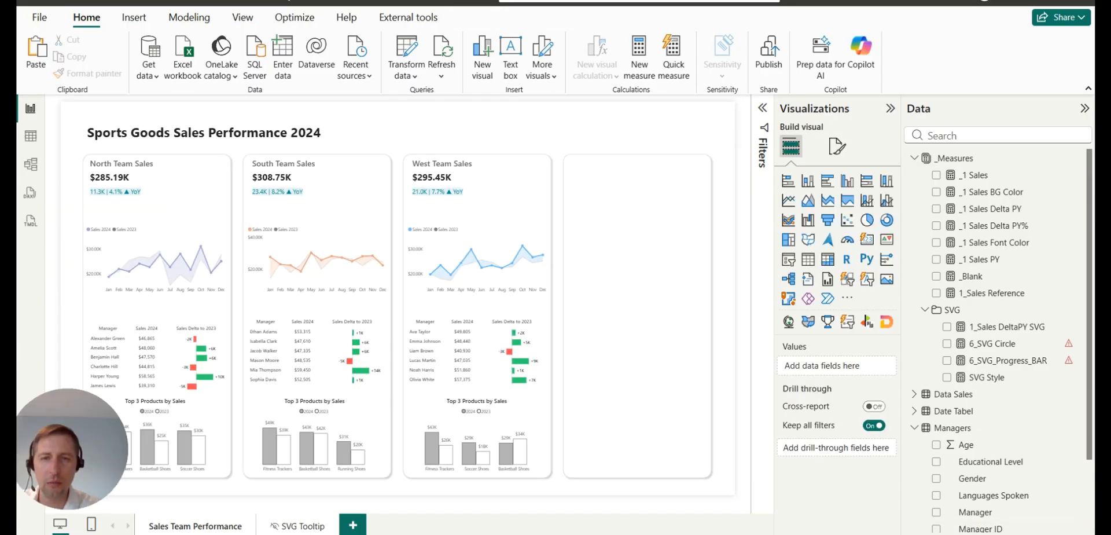
scroll(509, 365, "up", 3)
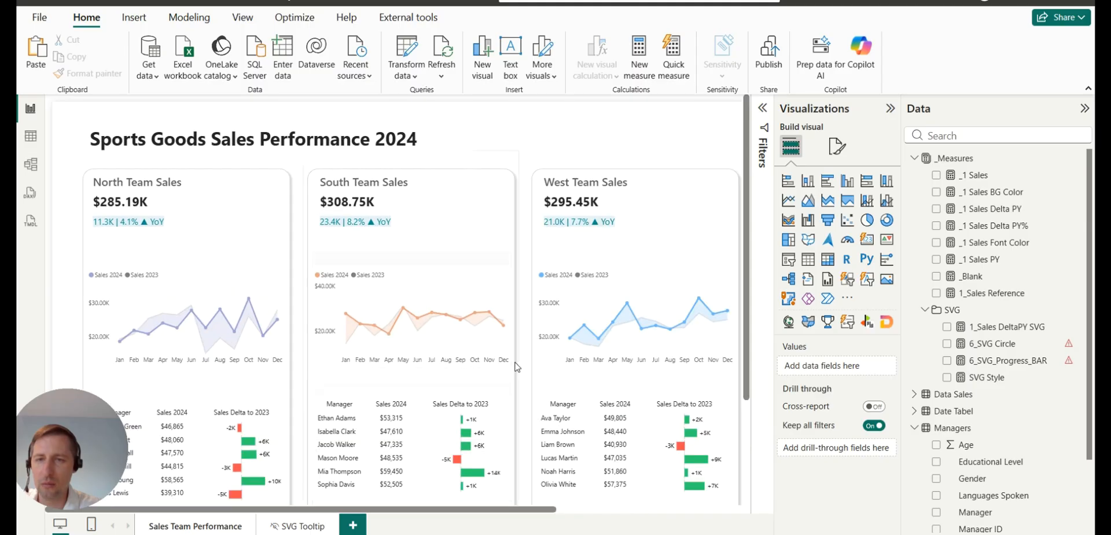
Sort the North, South and West manager tables by Sales 2024 in descending order.
scroll(551, 360, "down", 2)
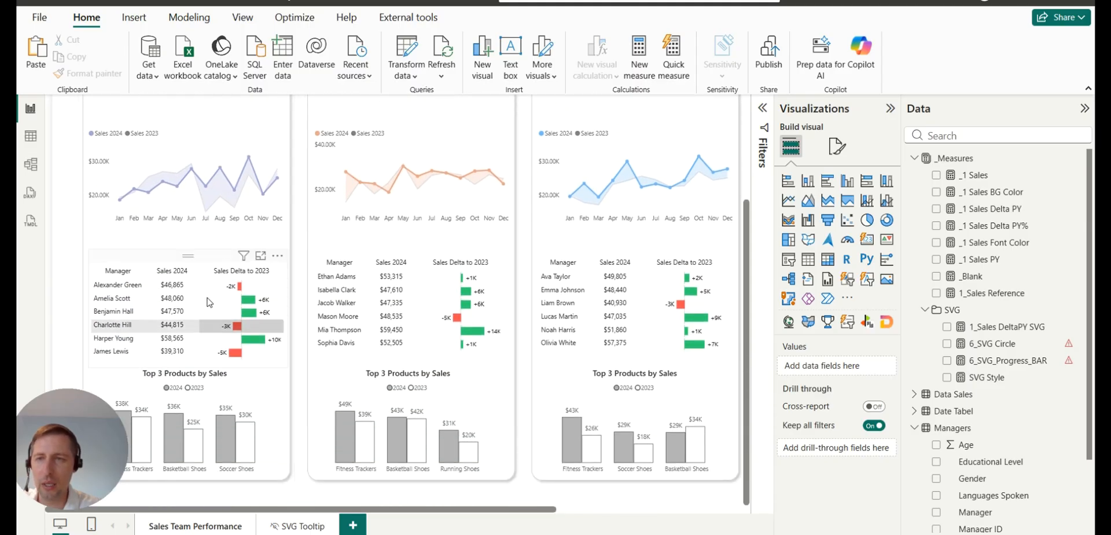
left_click(150, 277)
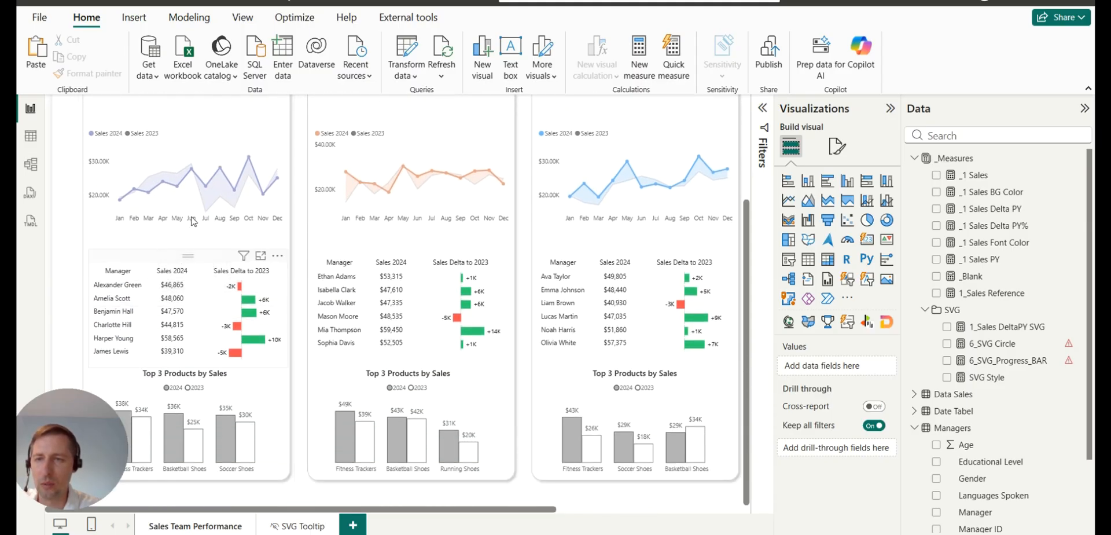
left_click(371, 268)
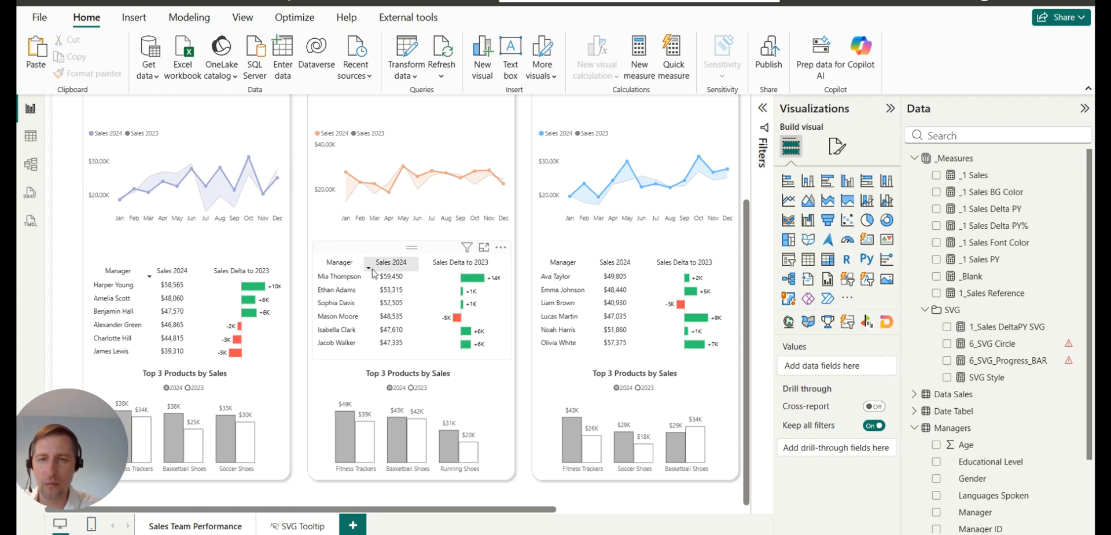
left_click(596, 267)
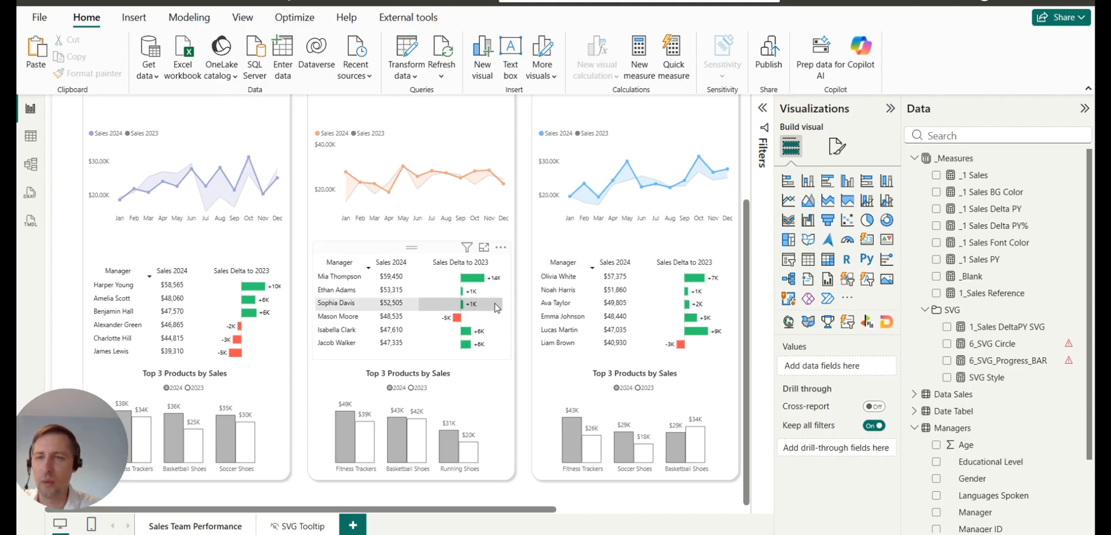
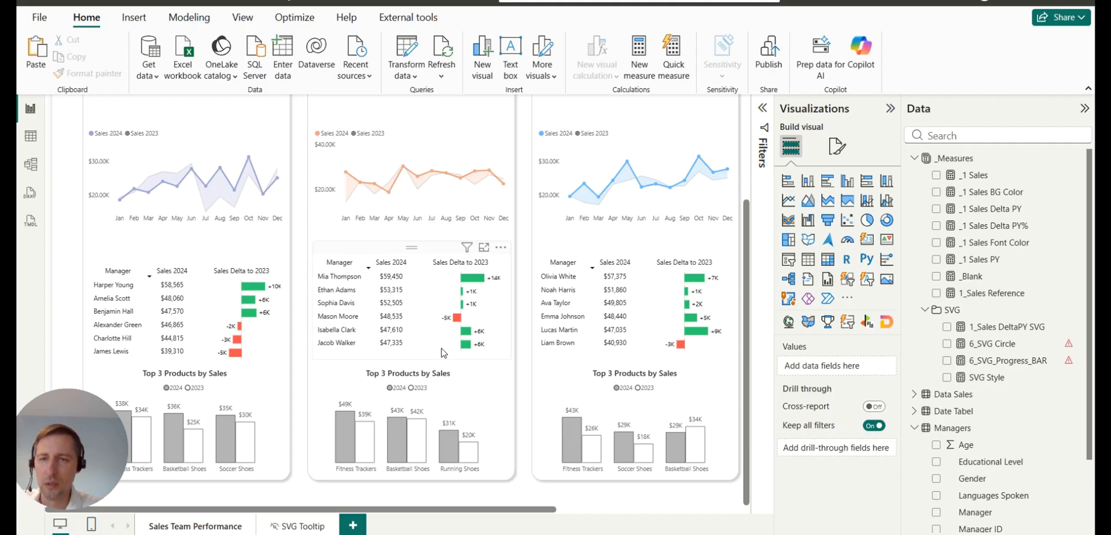
scroll(440, 345, "up", 3)
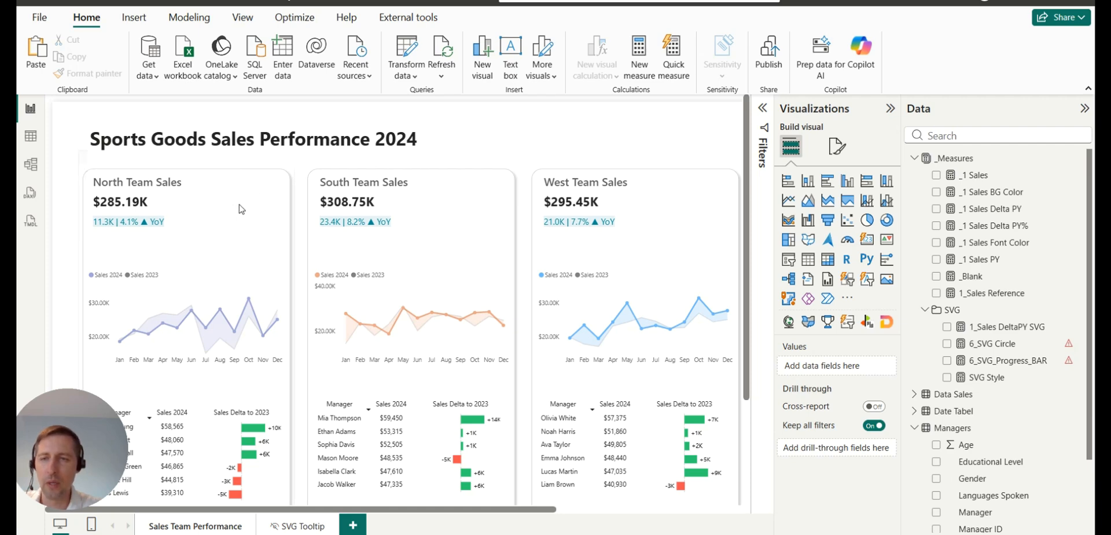
scroll(242, 209, "down", 2)
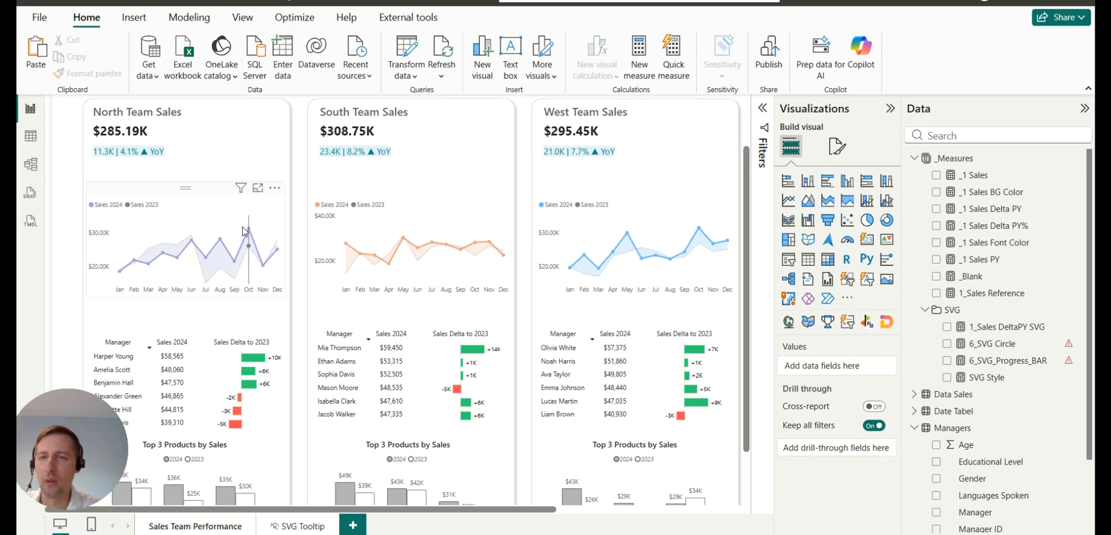
mouse_move(294, 257)
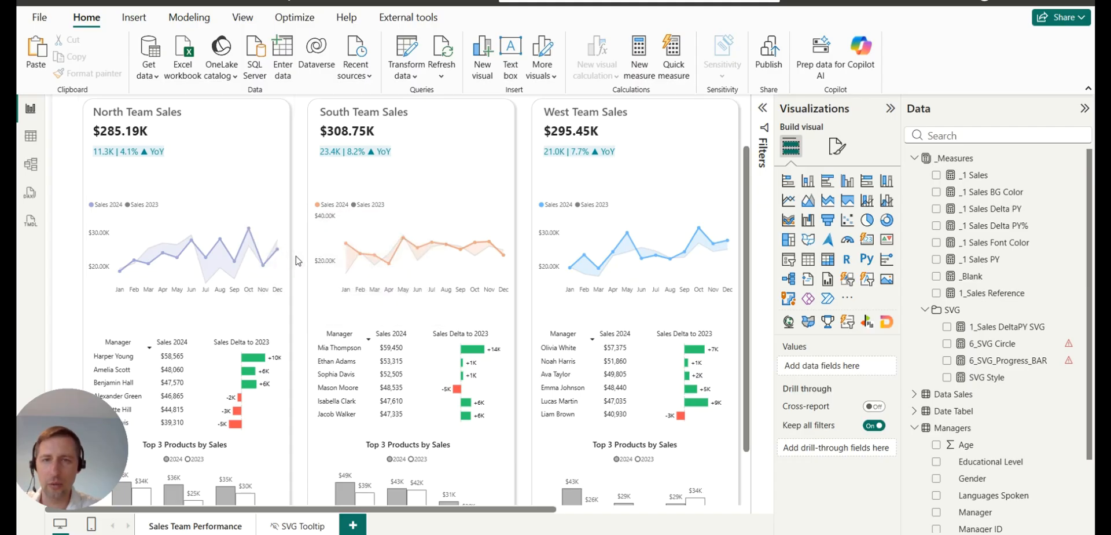
left_click(188, 198)
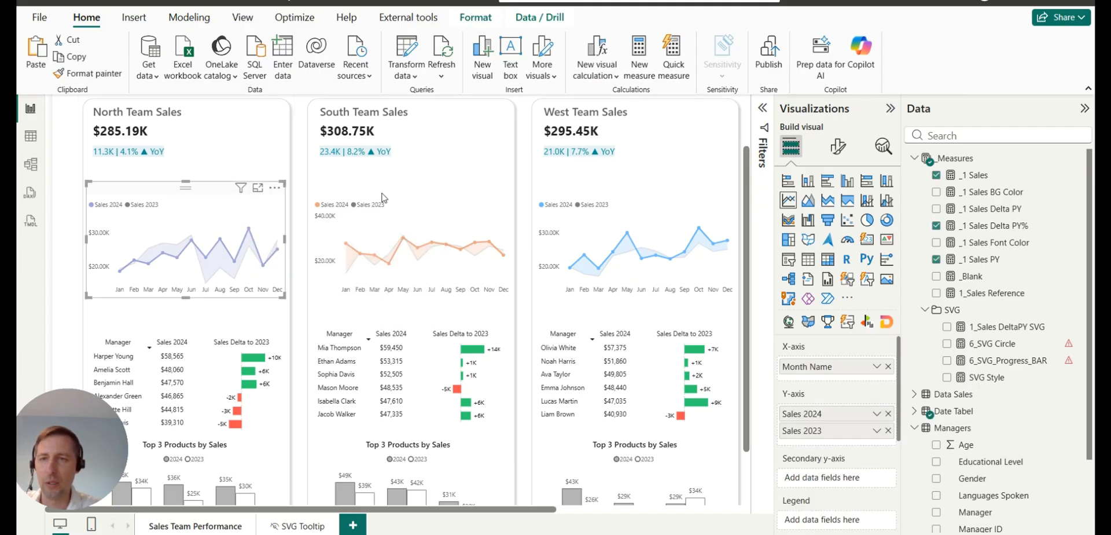
left_click(358, 198, "ctrl")
left_click(635, 195, "ctrl")
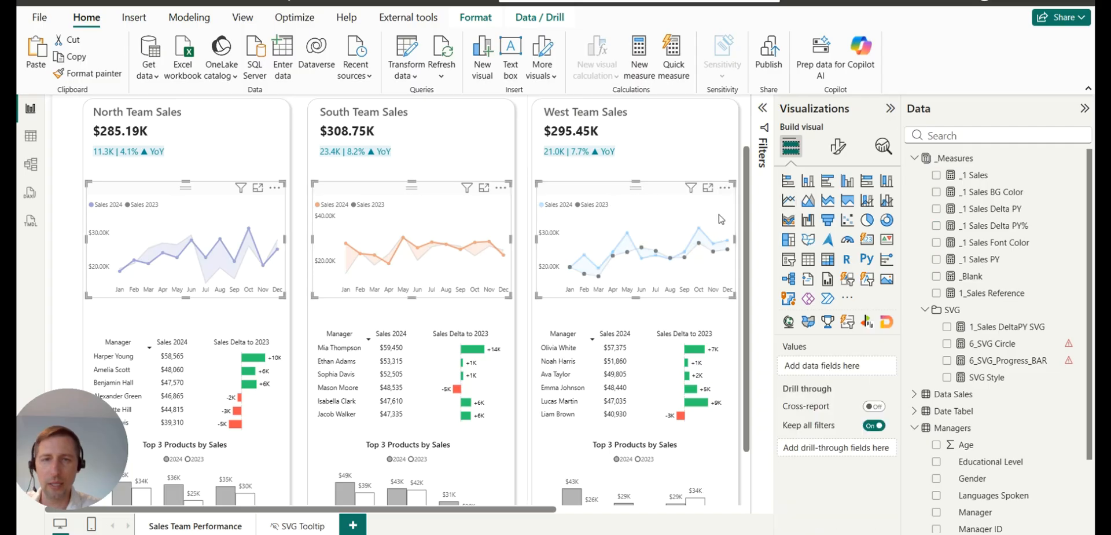
Set the legend position of the North, South and West line charts together to Top center.
left_click(597, 207)
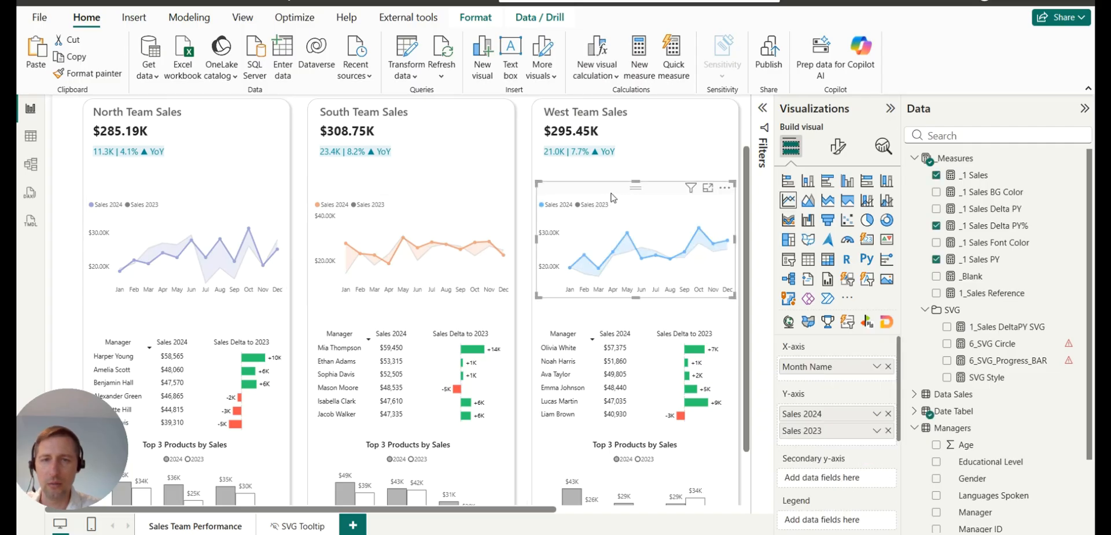
left_click(405, 199, "ctrl")
left_click(185, 201, "ctrl")
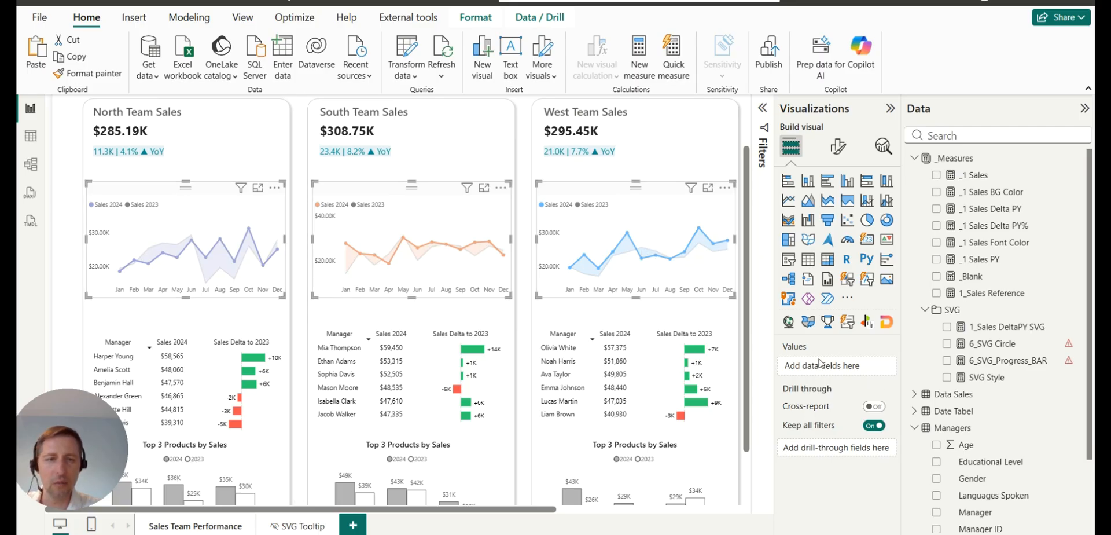
left_click(841, 147)
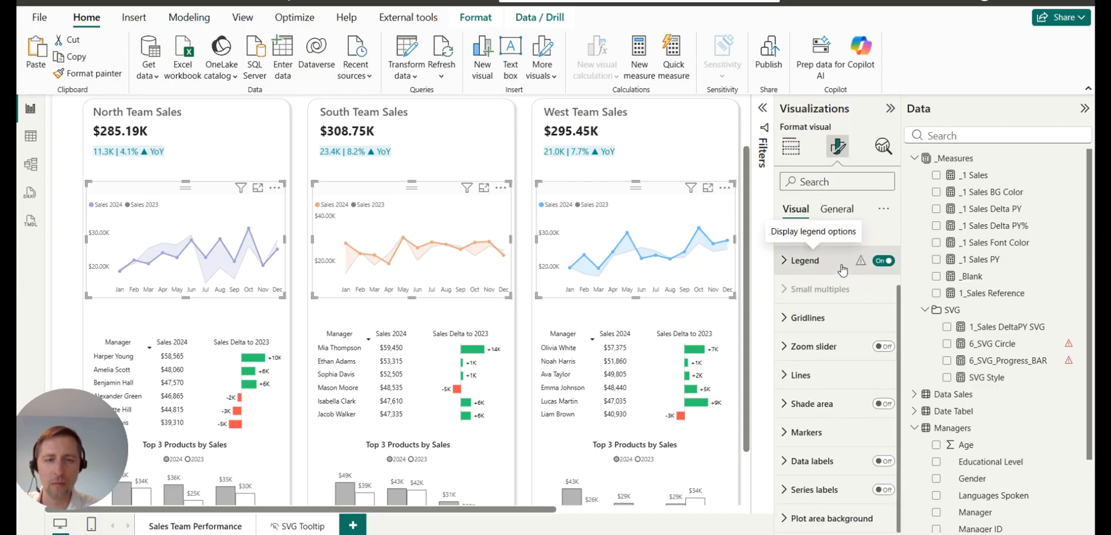
left_click(813, 263)
scroll(813, 348, "down", 1)
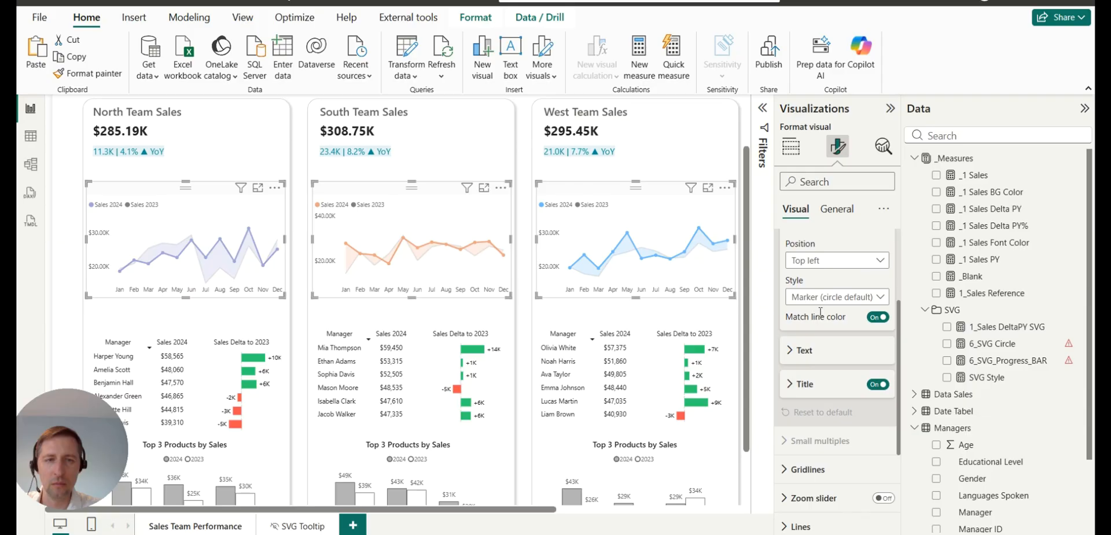
left_click(833, 265)
left_click(827, 300)
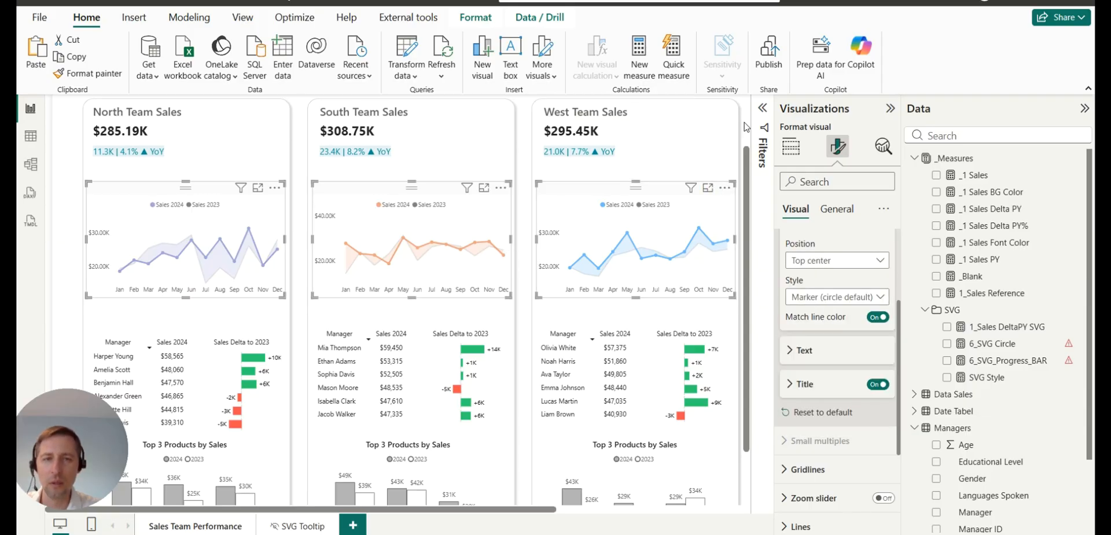
Review the chart legends and the overall layout of the three team cards.
scroll(747, 126, "up", 1)
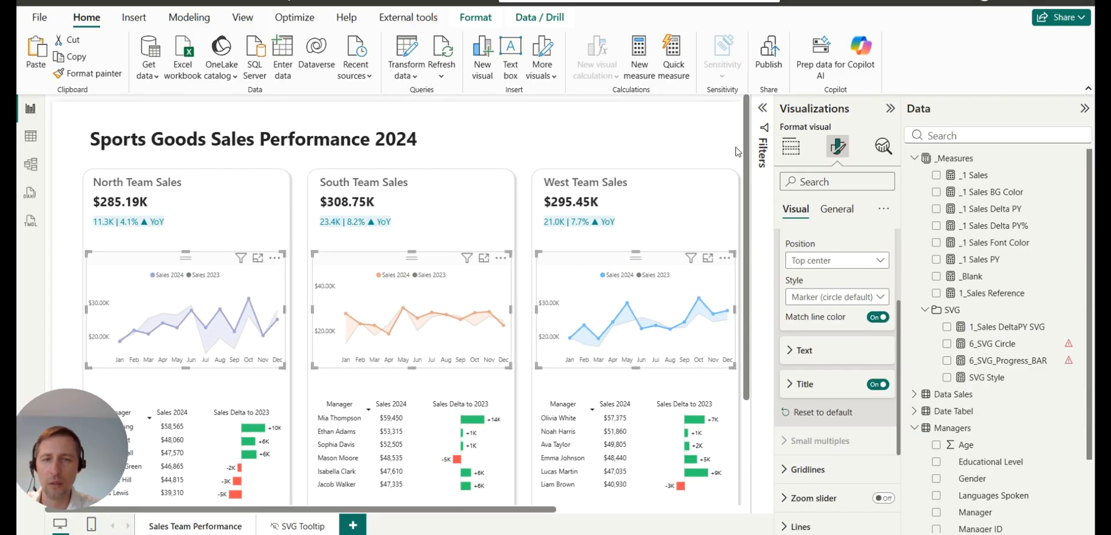
left_click(741, 407)
left_click(712, 117)
scroll(683, 143, "down", 1)
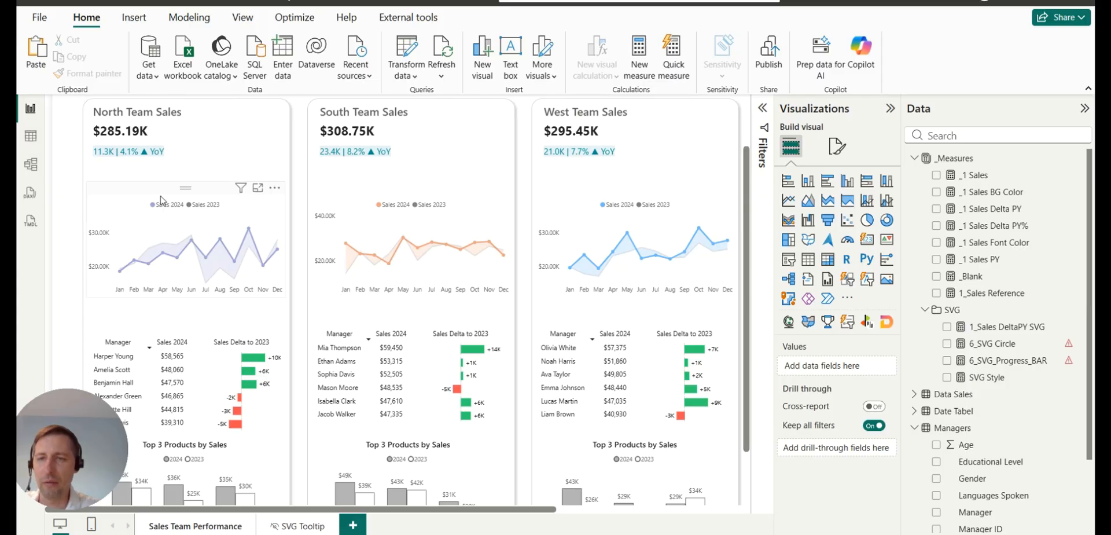
scroll(162, 200, "down", 1)
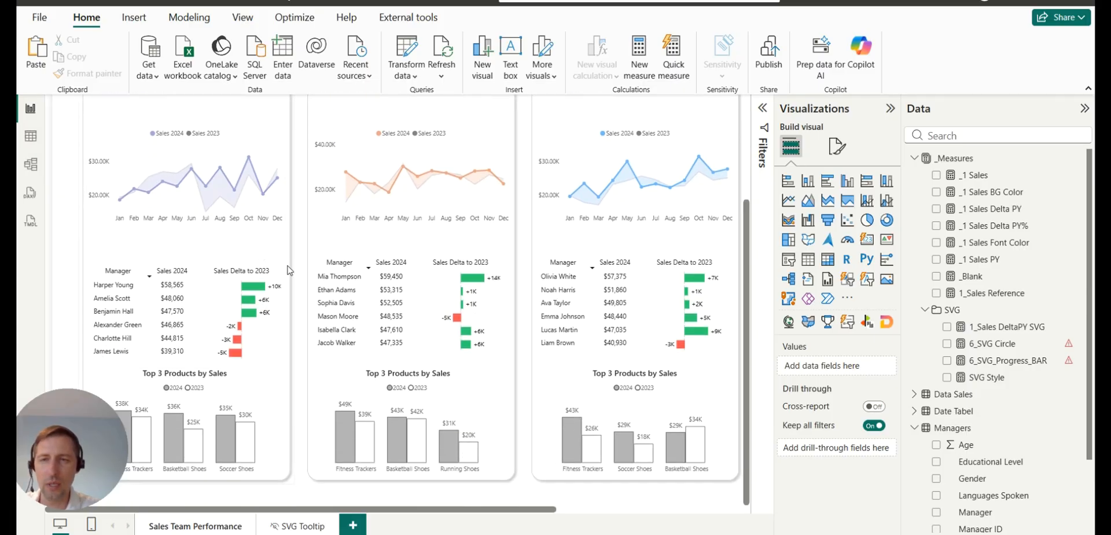
scroll(732, 157, "up", 1)
scroll(732, 157, "up", 1)
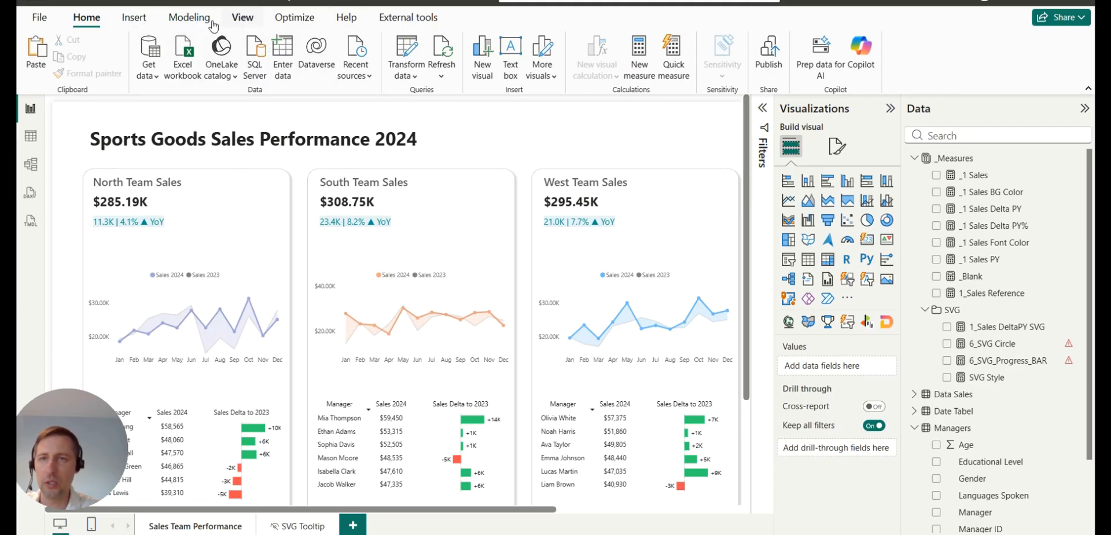
Insert a line shape beside the report title and reduce its frame to a shallow strip.
left_click(145, 24)
left_click(481, 72)
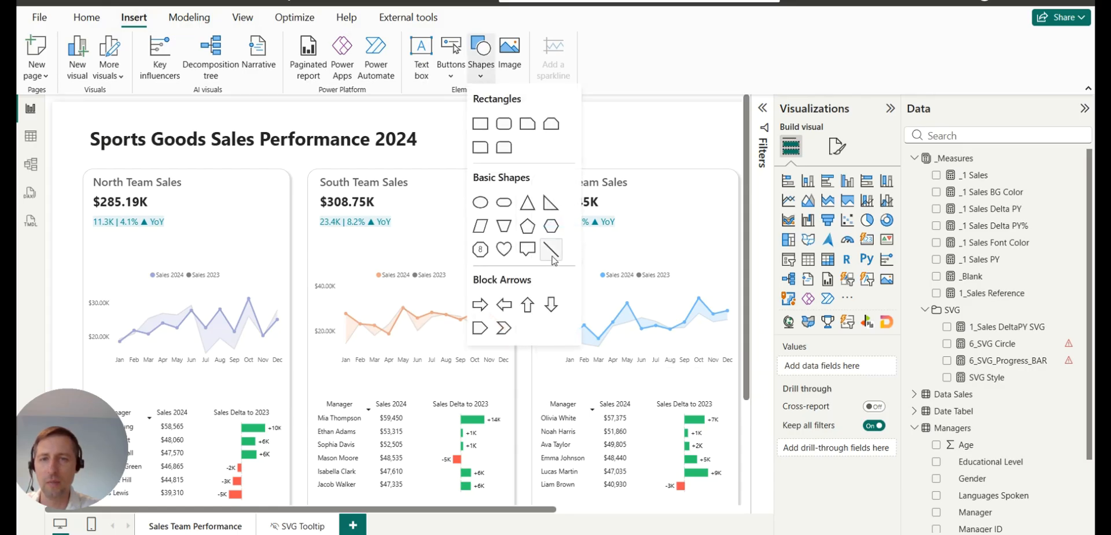
left_click(553, 259)
left_click_drag(165, 228, 510, 197)
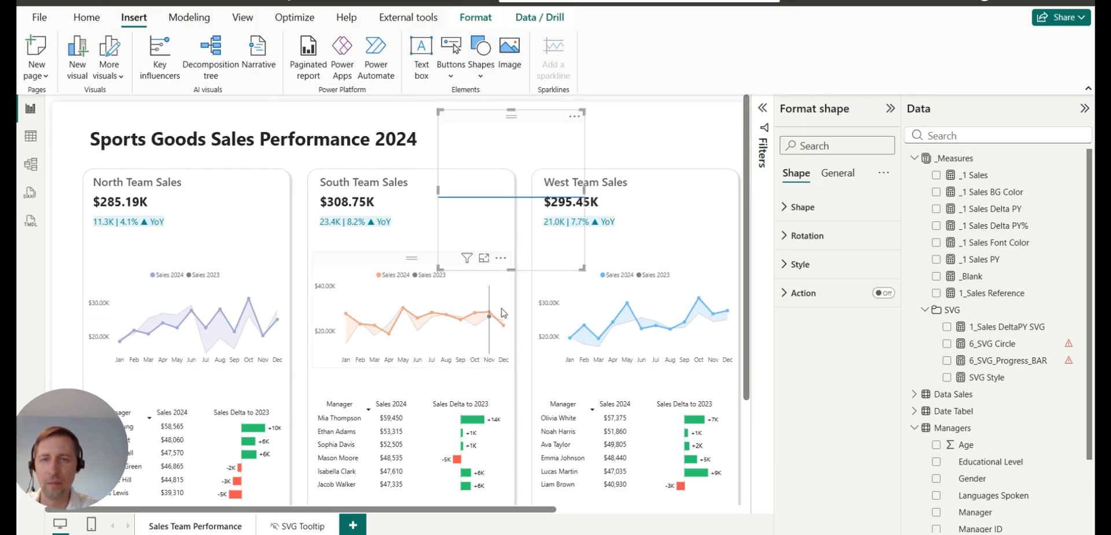
left_click_drag(511, 270, 511, 142)
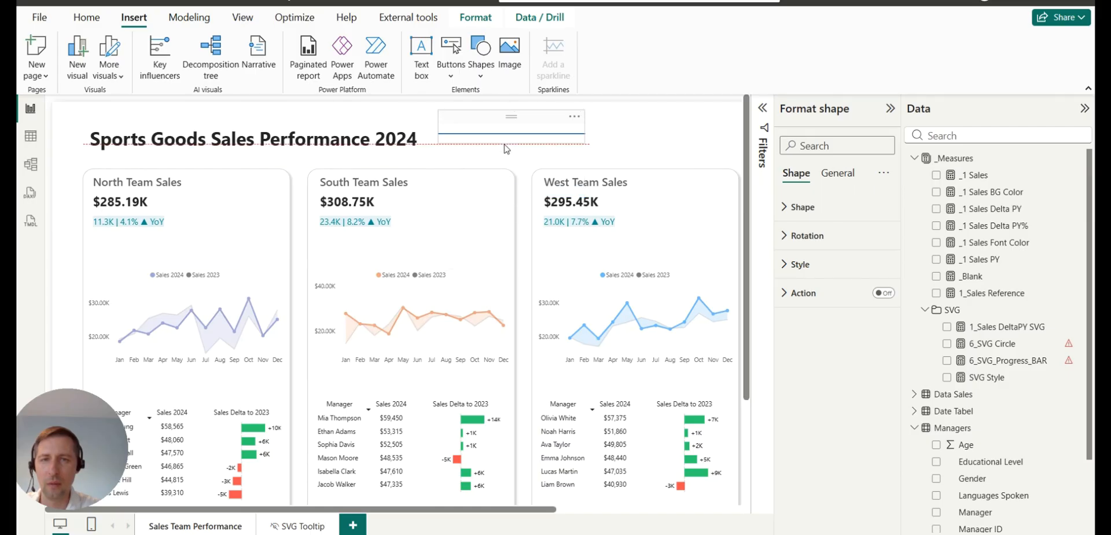
Turn off the line shape's fill and set its border color to White, 30% darker.
left_click(823, 216)
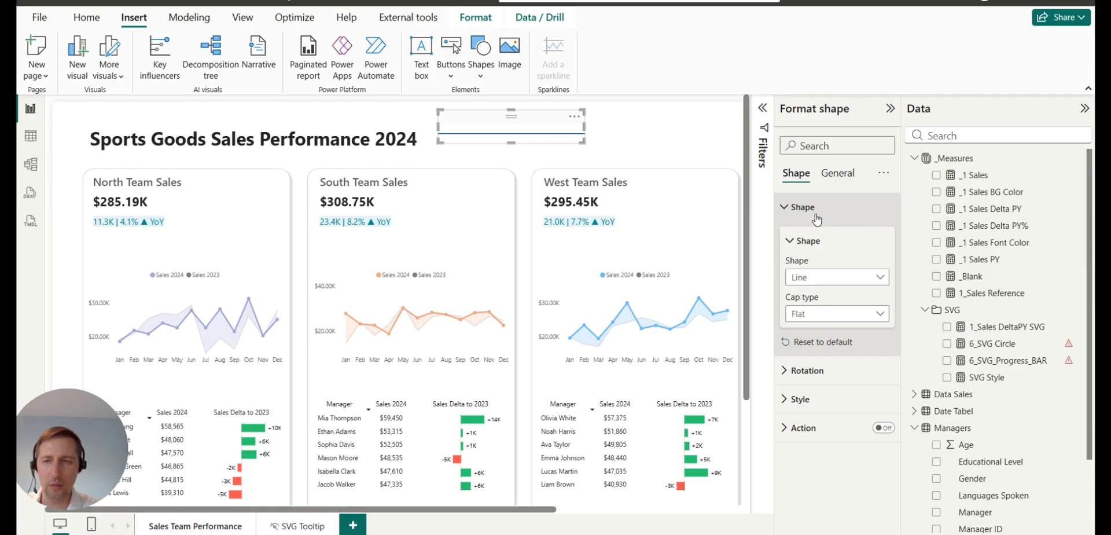
left_click(804, 399)
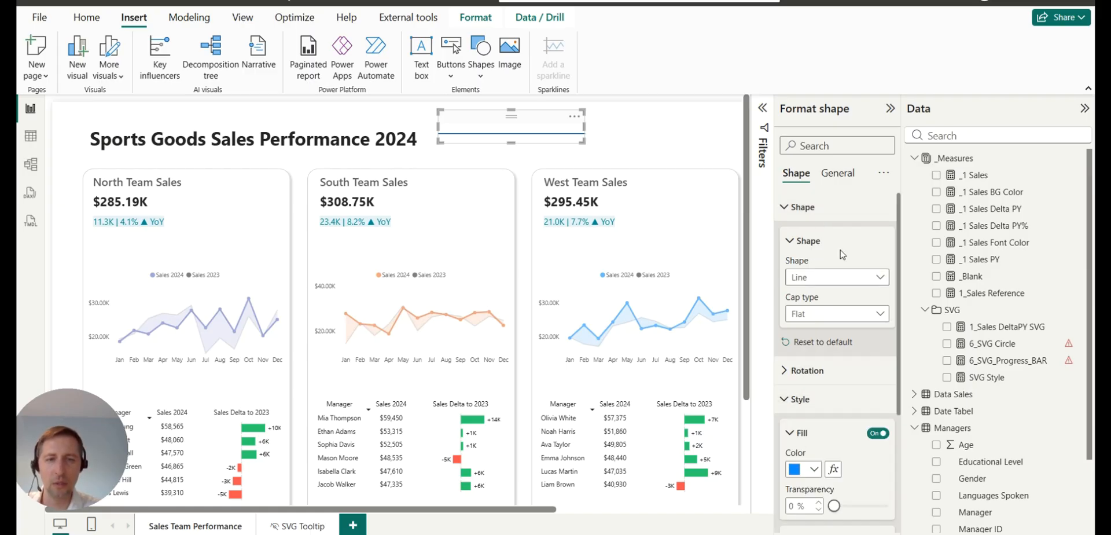
left_click(815, 328)
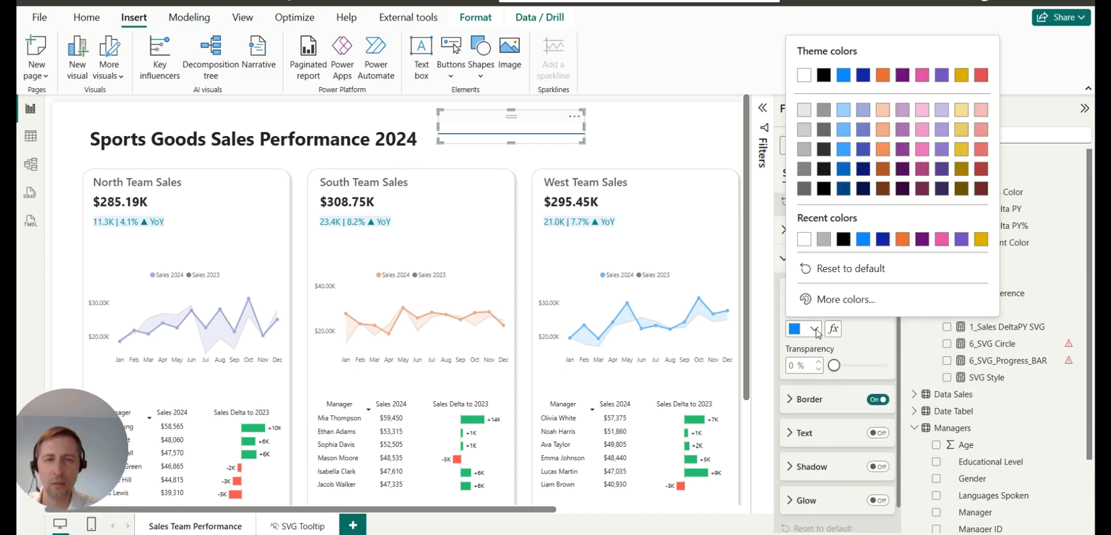
left_click(815, 329)
left_click(879, 294)
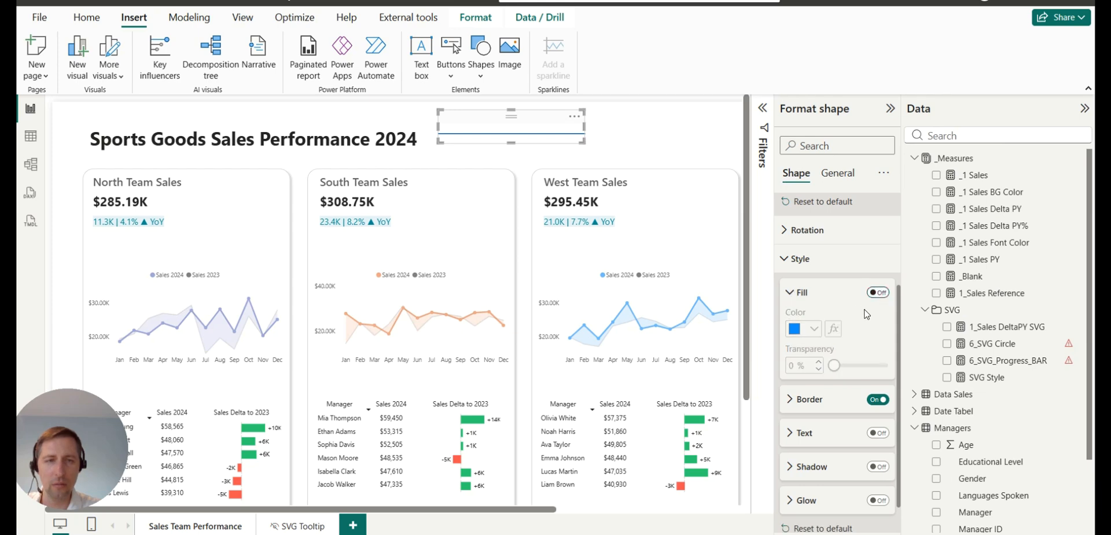
scroll(840, 347, "down", 1)
left_click(800, 365)
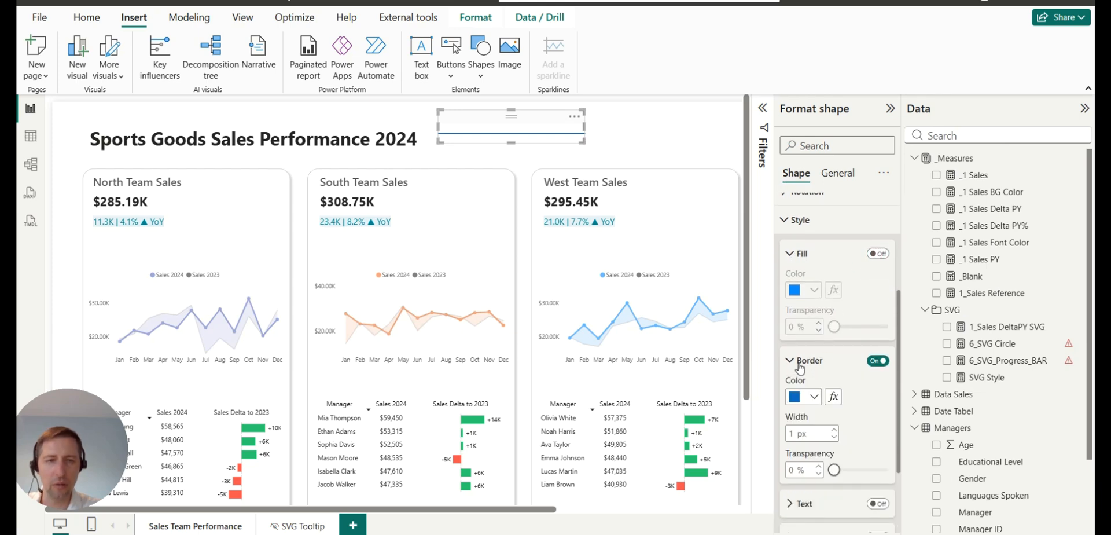
left_click(818, 398)
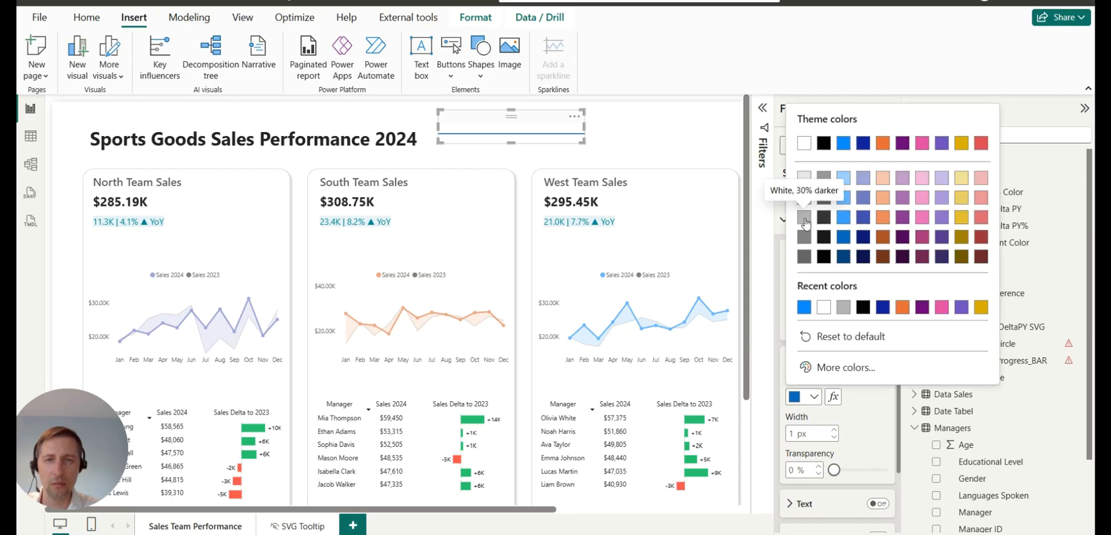
left_click(804, 217)
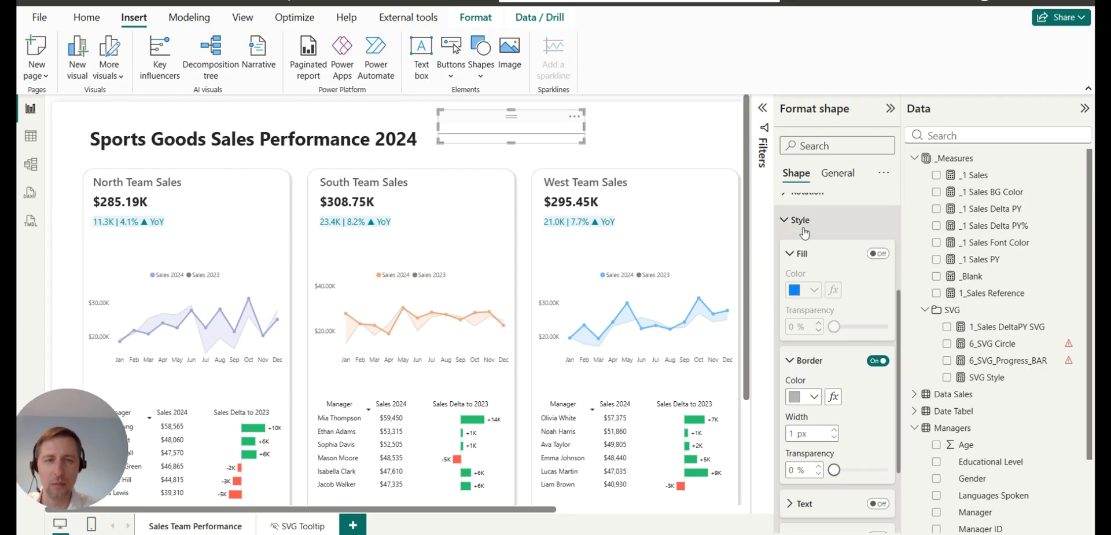
Turn on the line shape's glow and set the glow transparency to 70%.
left_click(804, 254)
scroll(813, 287, "down", 1)
left_click(878, 461)
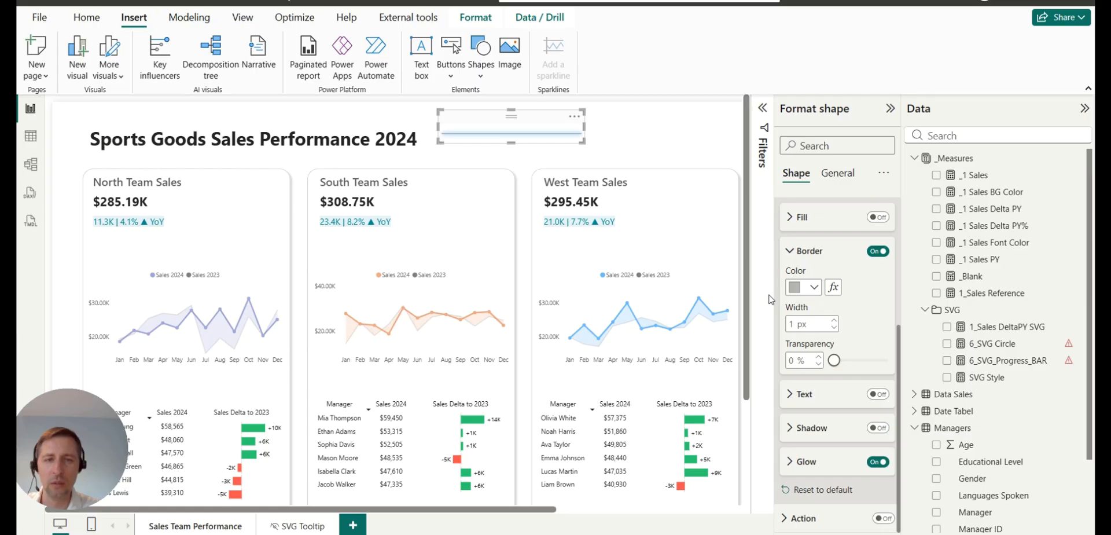
left_click(794, 462)
scroll(806, 395, "down", 3)
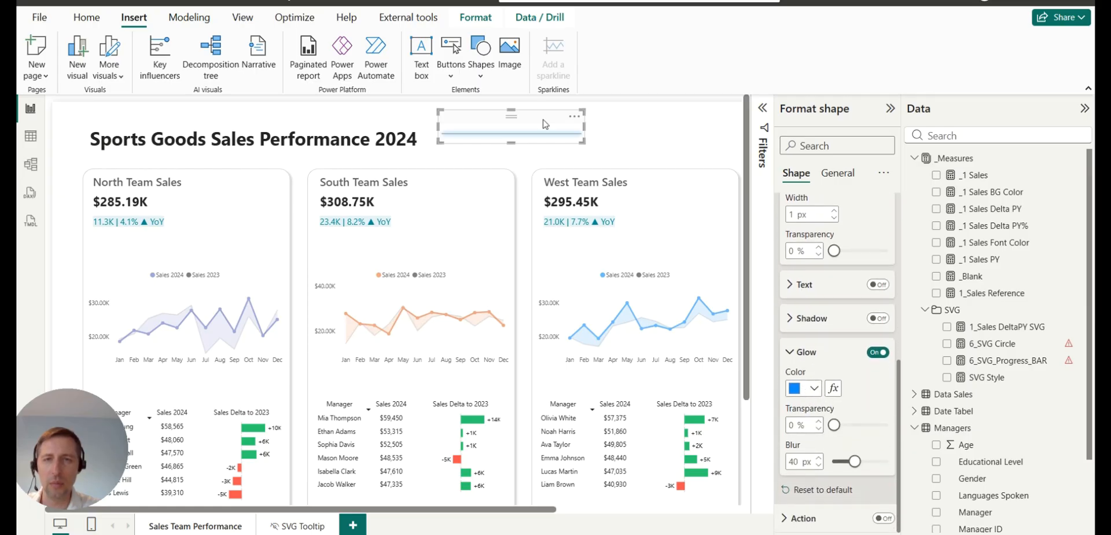
left_click_drag(834, 426, 874, 427)
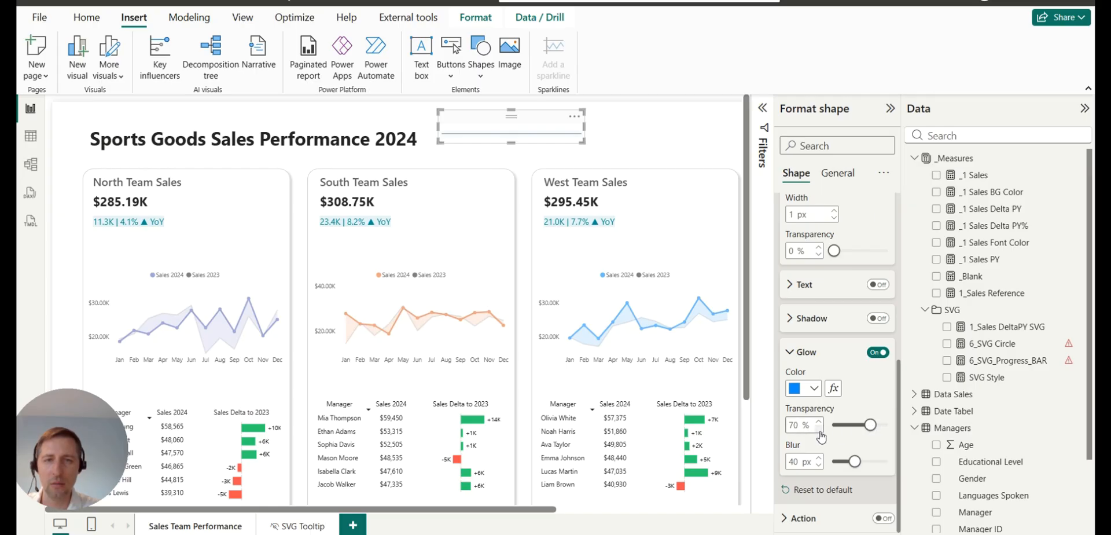
left_click(633, 136)
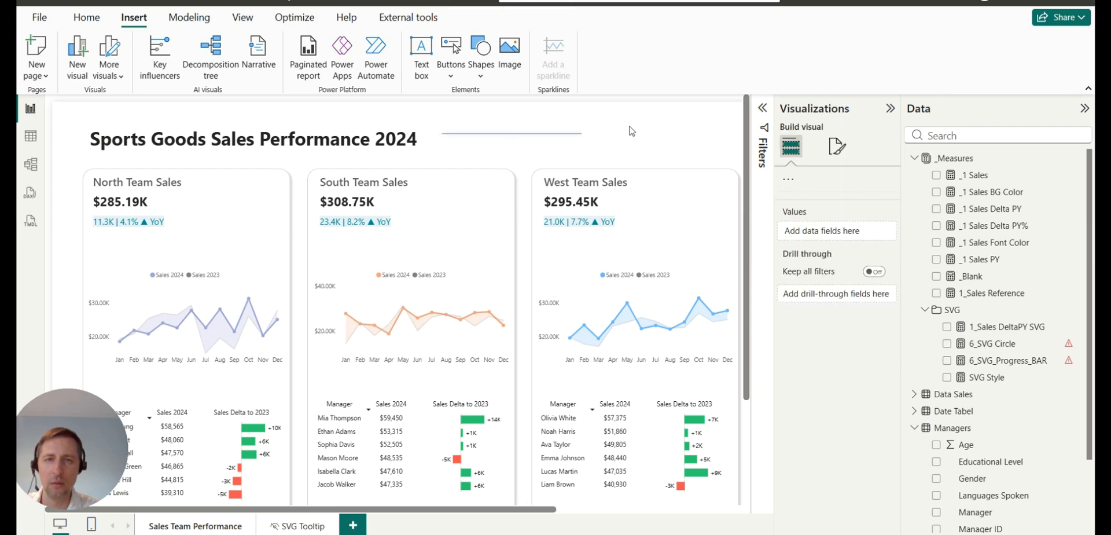
Move the line into the North card between the YoY label and chart, and size its frame 40 high by 410 wide.
left_click(512, 144)
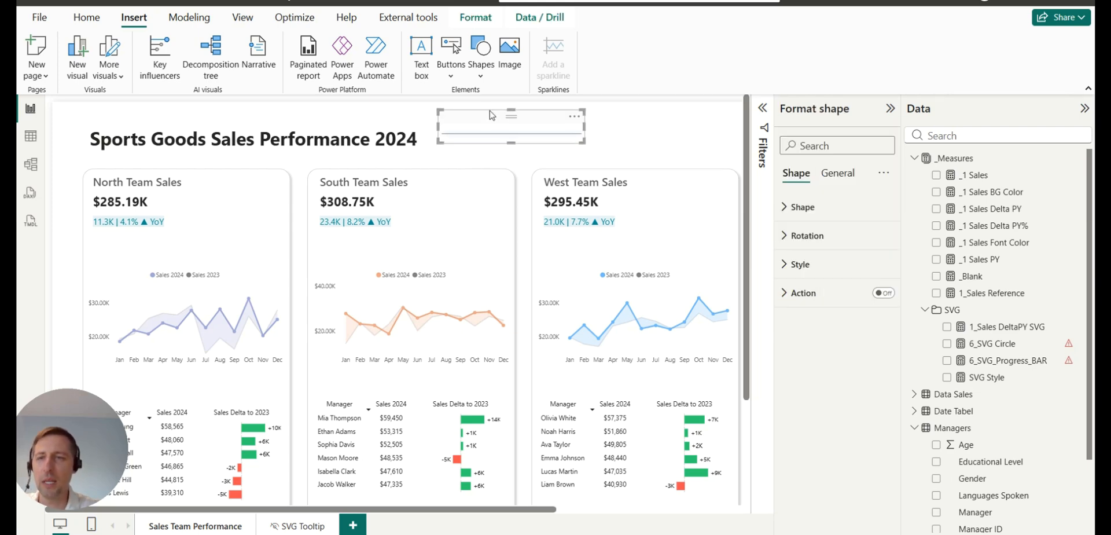
left_click_drag(504, 137, 287, 249)
left_click(838, 173)
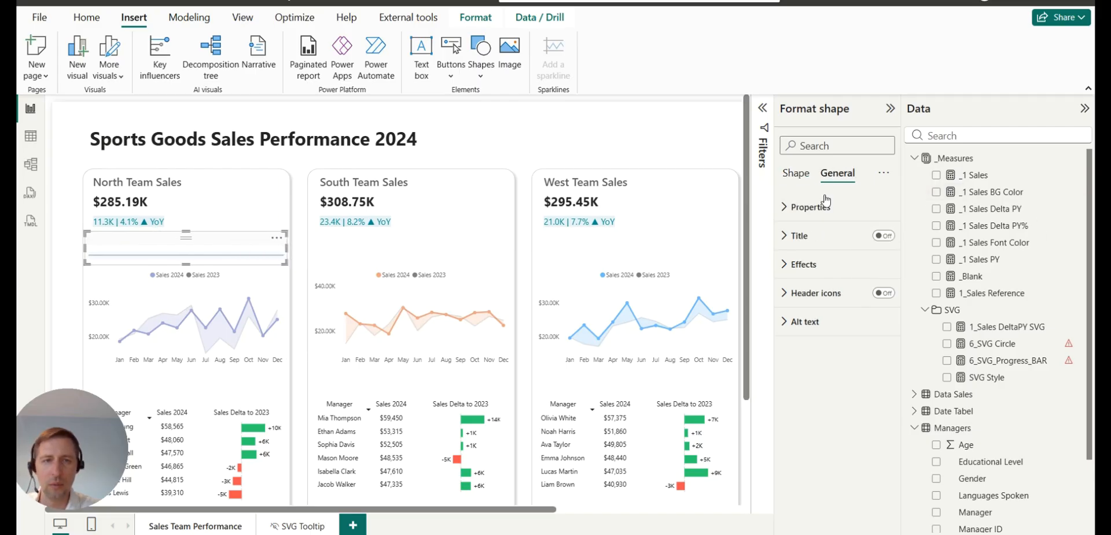
left_click(810, 207)
left_click(835, 280)
left_click(834, 318)
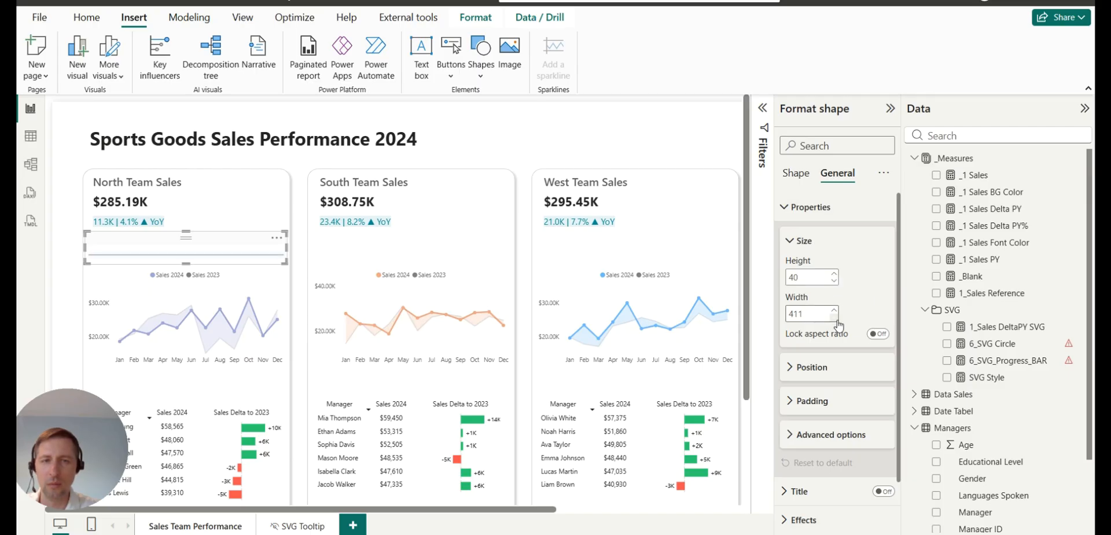
left_click(660, 121)
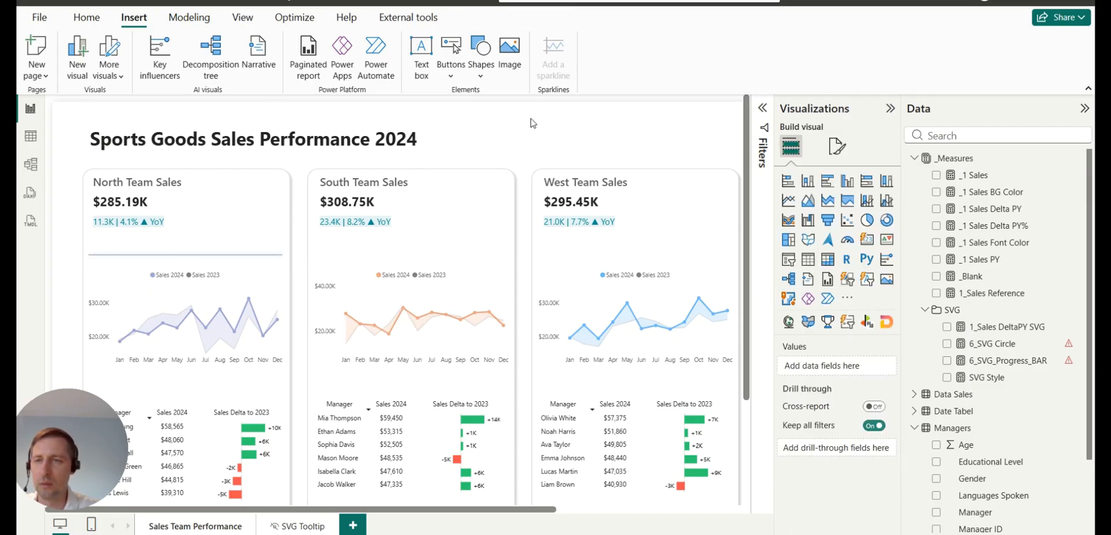
Duplicate the North card's divider line and place the copy at the same spot in the South card.
left_click(232, 245)
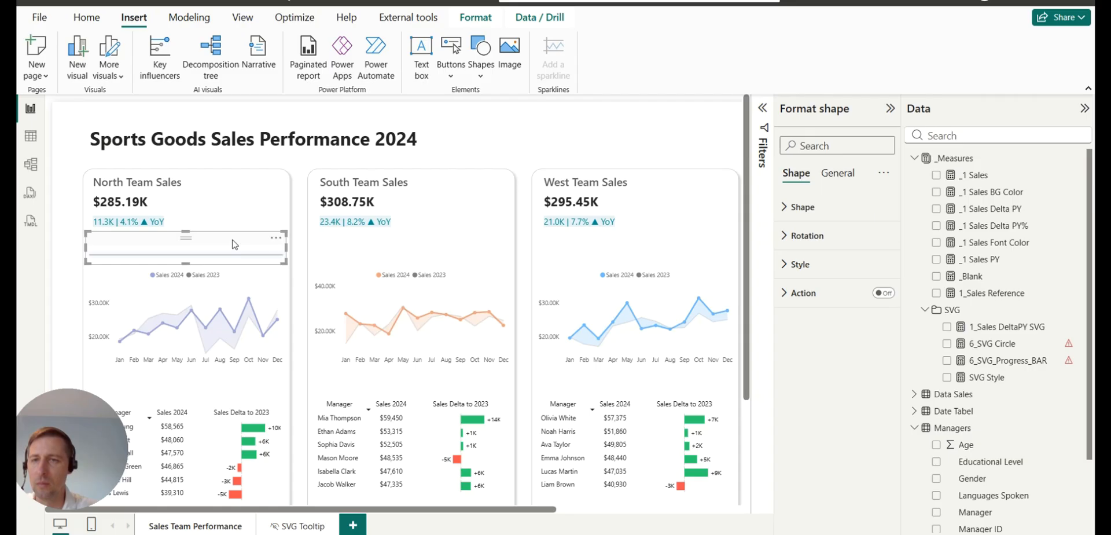
scroll(344, 206, "down", 1)
scroll(343, 206, "down", 1)
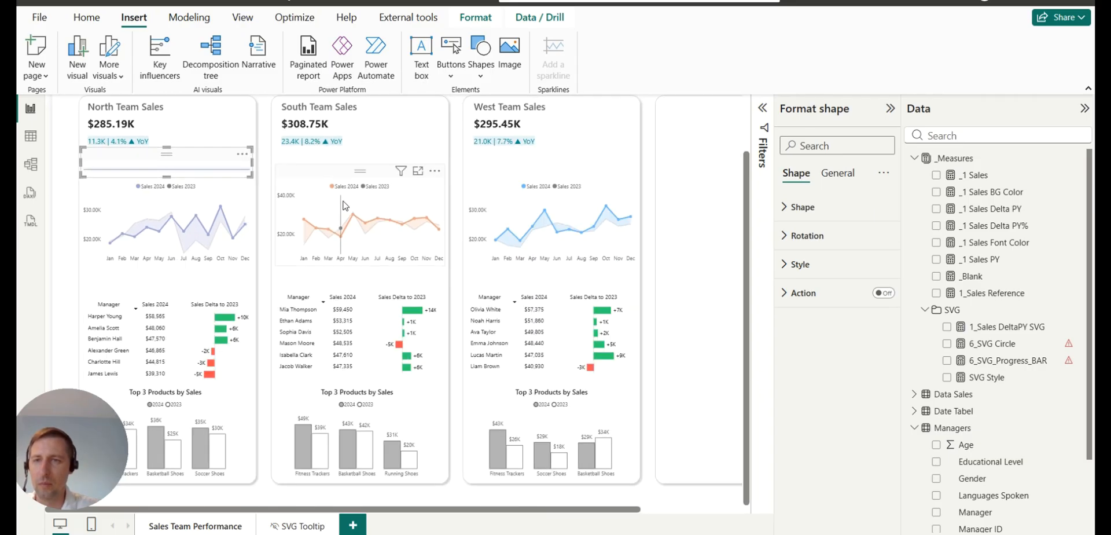
scroll(344, 206, "down", 1)
left_click_drag(185, 200, 377, 206)
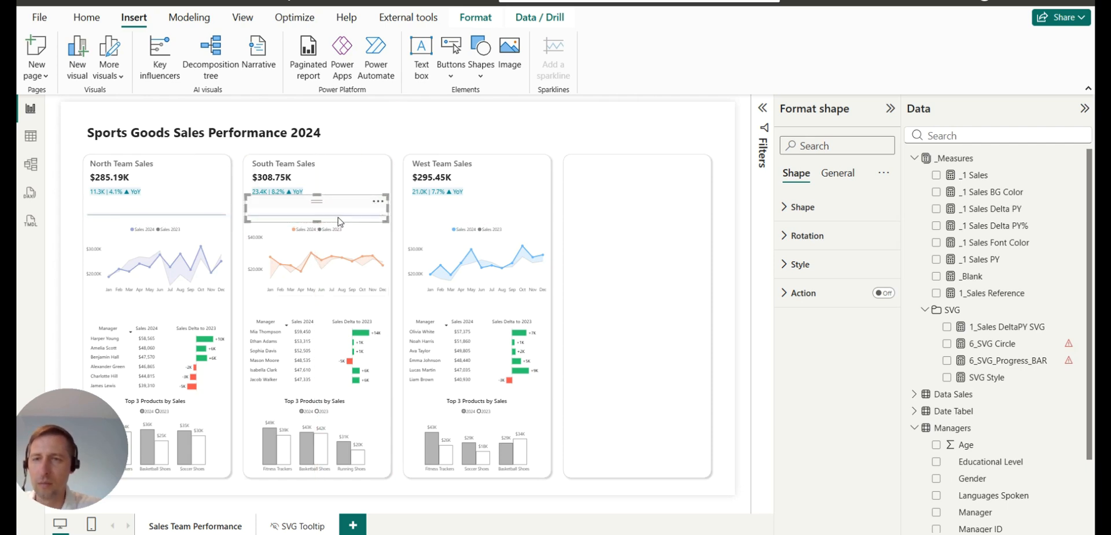
left_click(553, 124)
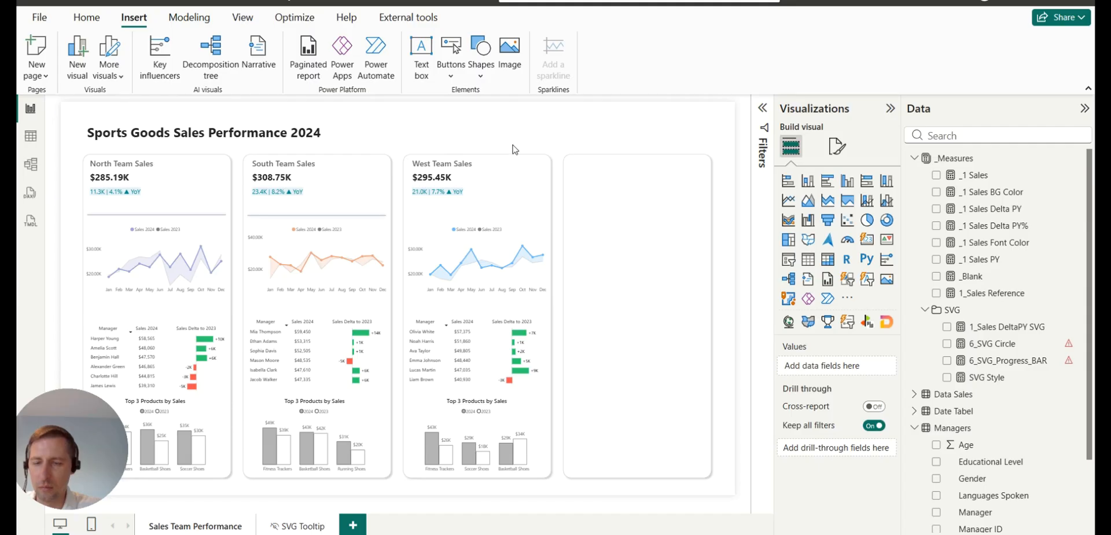
Duplicate the divider line again and place the copy below the YoY label in the West card.
left_click(290, 213)
left_click(219, 212)
left_click_drag(218, 212, 531, 204)
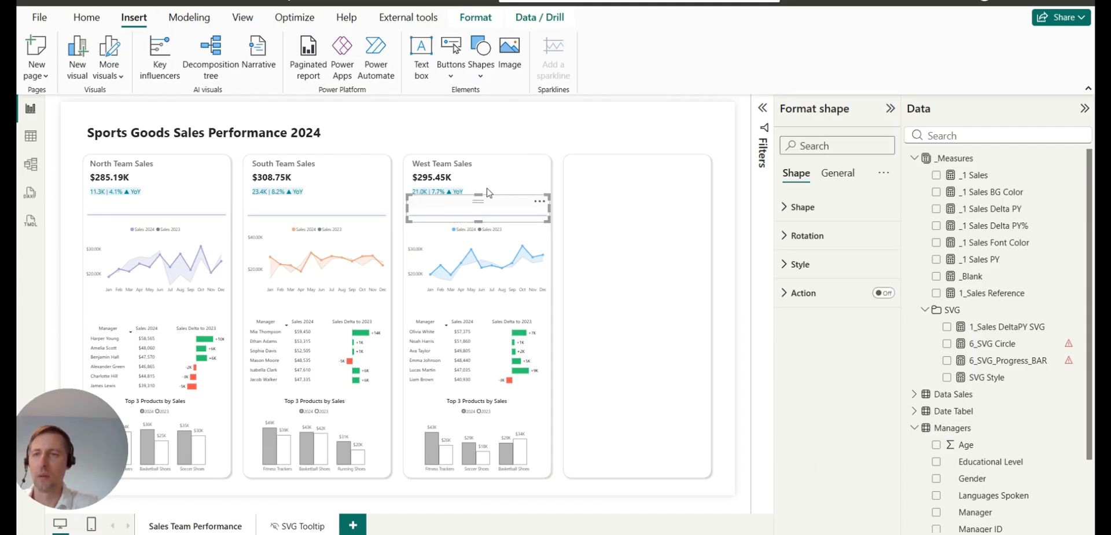
Compare the three divider lines' sizes and set the South and West lines' vertical position to 262, matching the North line.
left_click(117, 209)
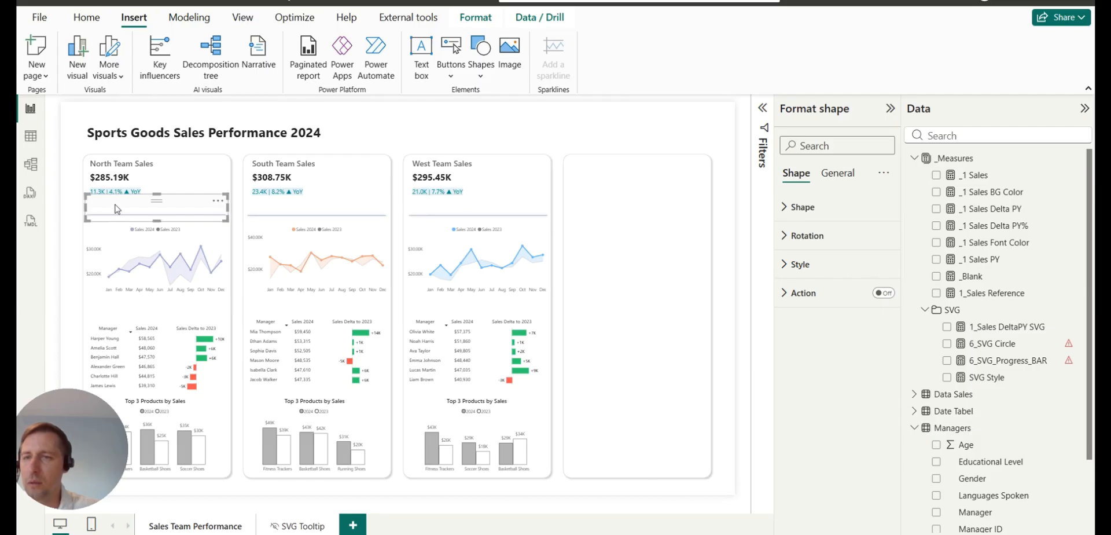
left_click(838, 172)
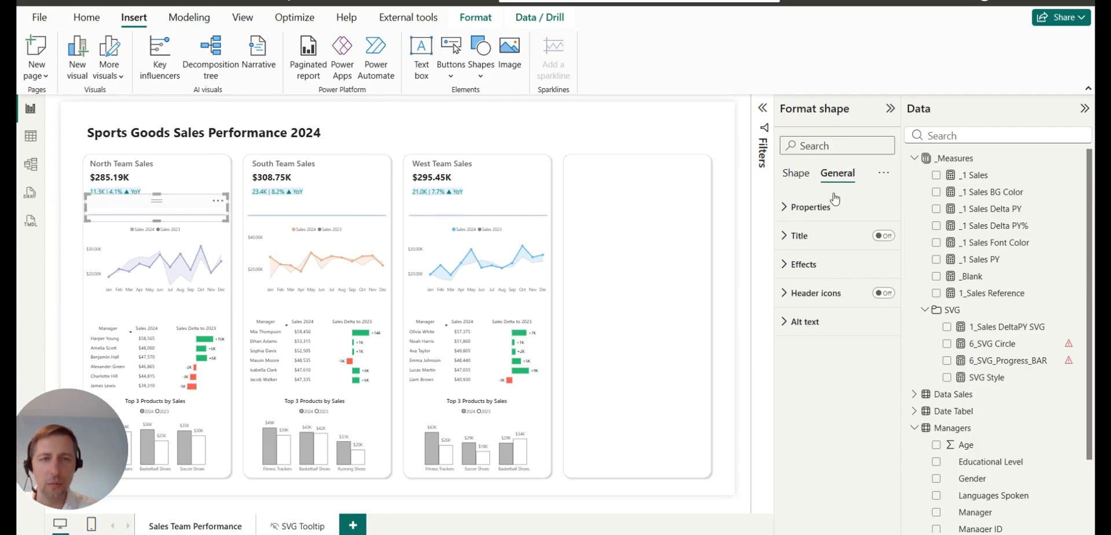
left_click(830, 213)
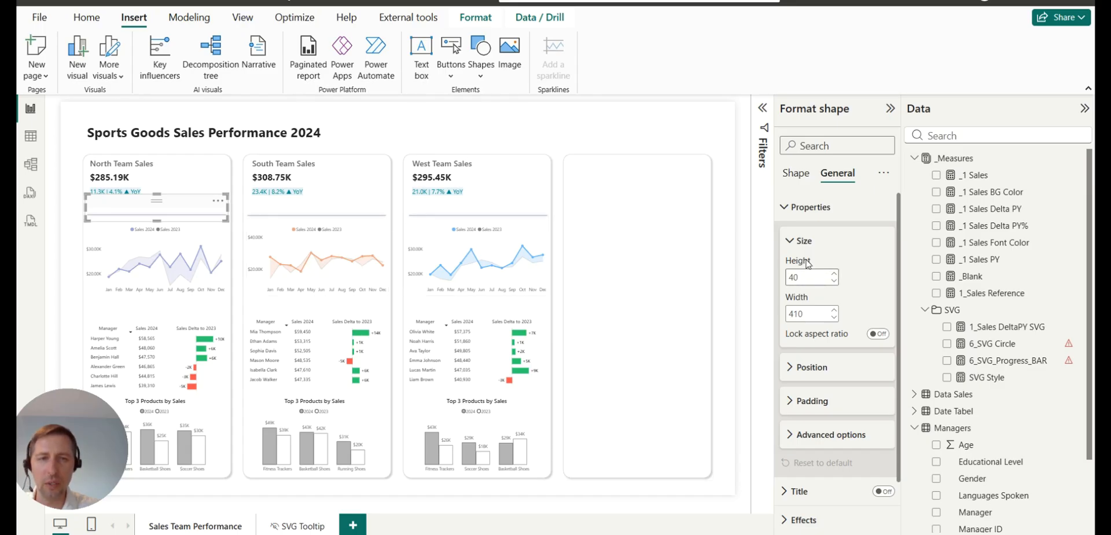
left_click(349, 215)
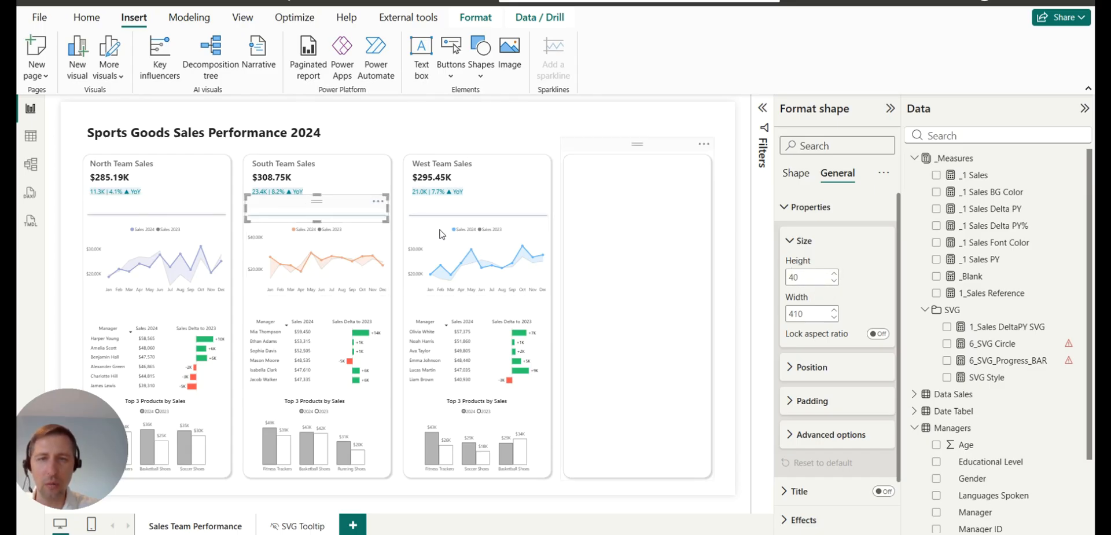
left_click(126, 211)
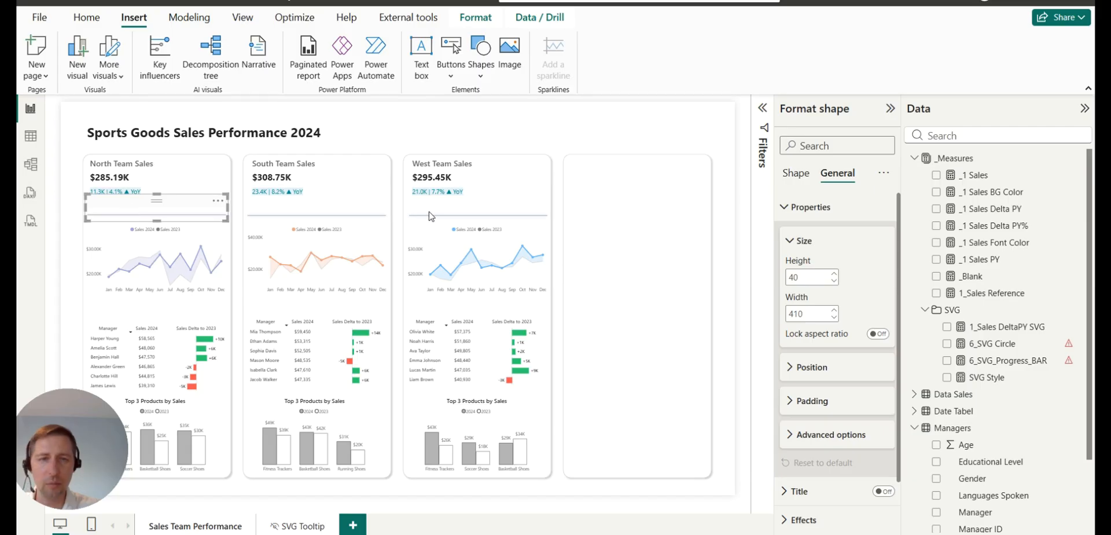
left_click(811, 370)
scroll(811, 380, "down", 2)
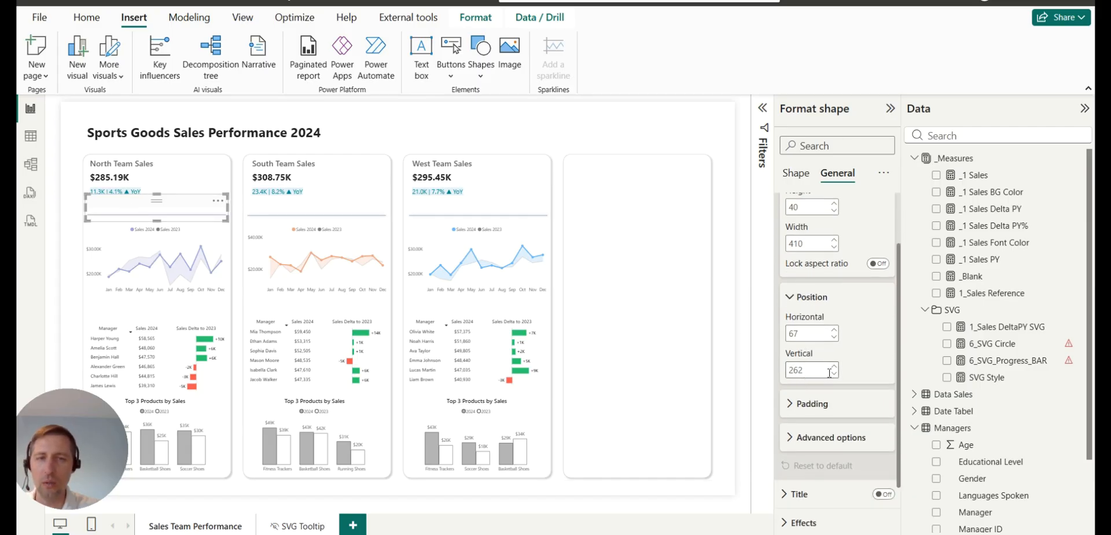
left_click(271, 210)
left_click(835, 373)
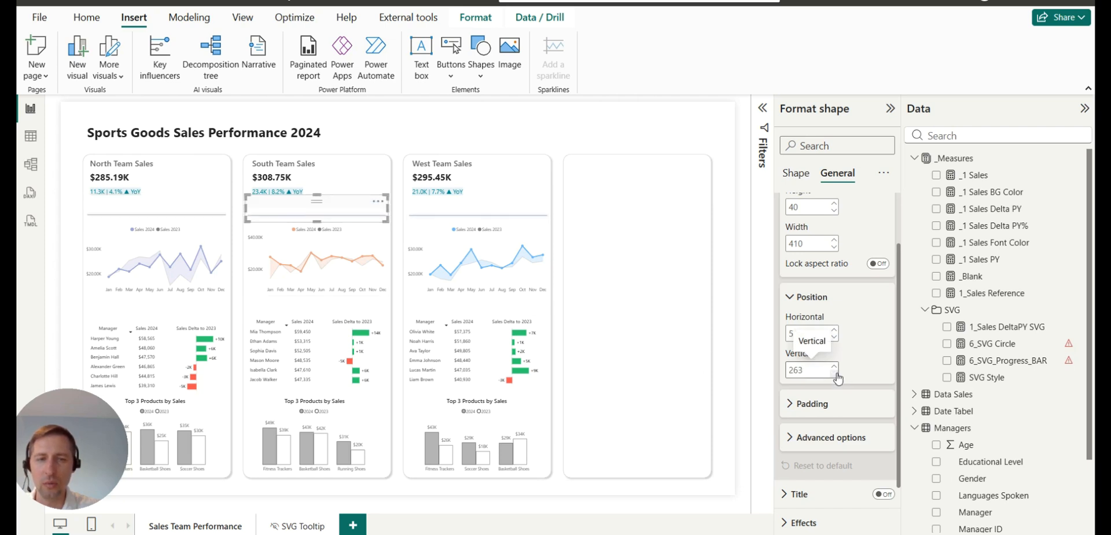
left_click(835, 373)
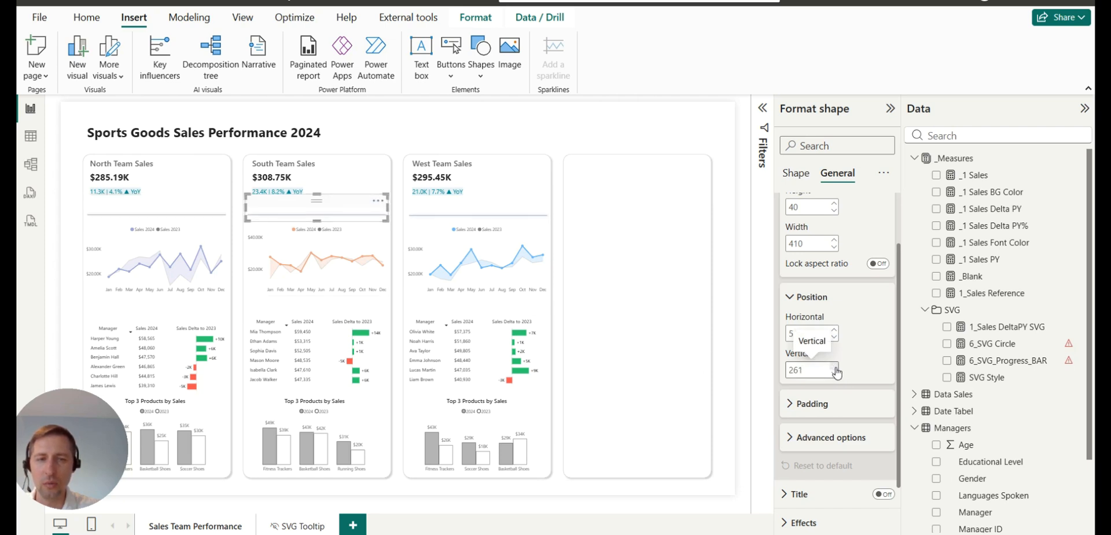
left_click(447, 210)
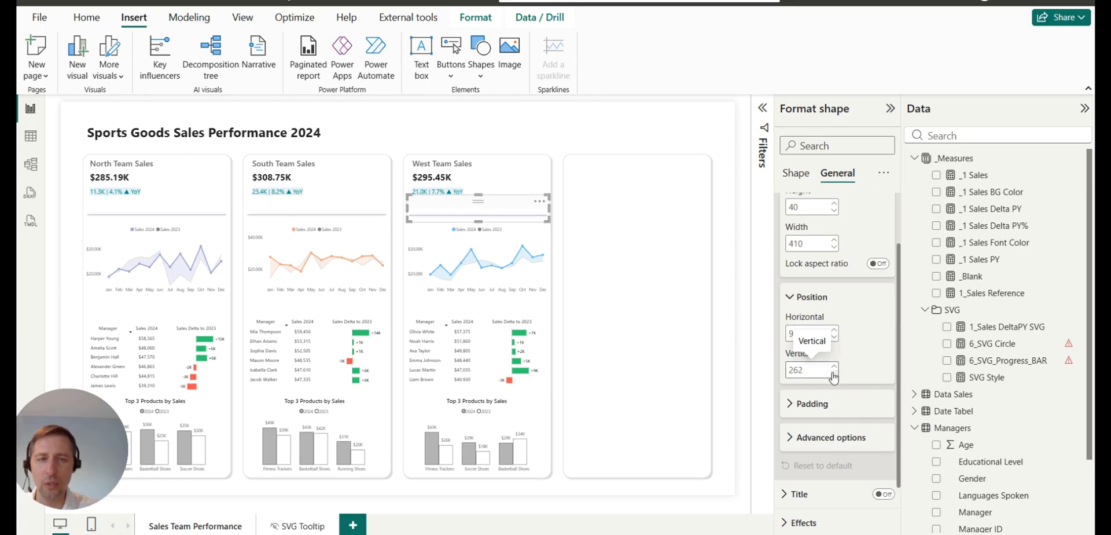
left_click(466, 107)
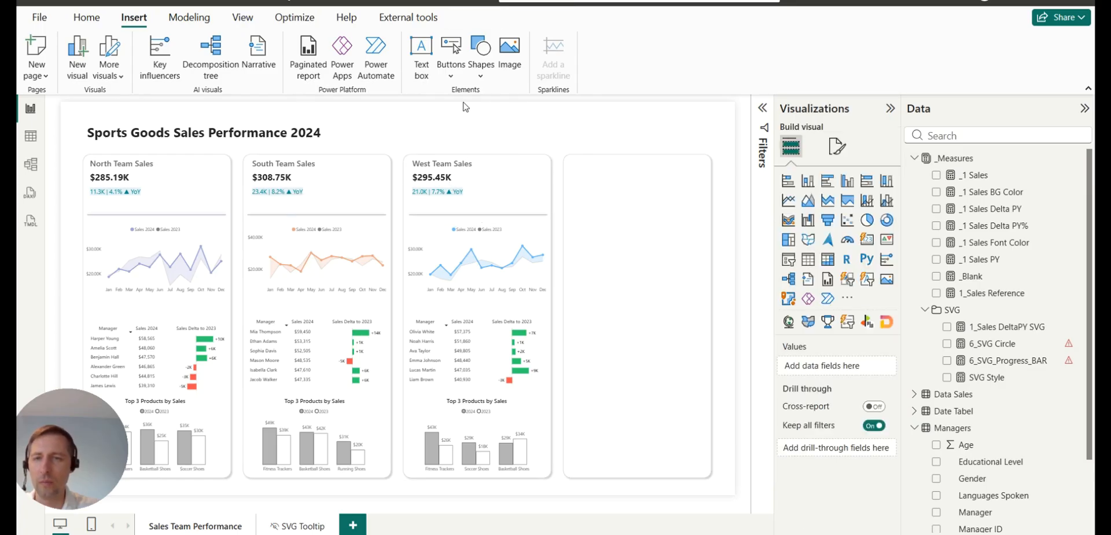
Duplicate all three divider lines together and place the copies between the line charts and the manager tables.
left_click(462, 212)
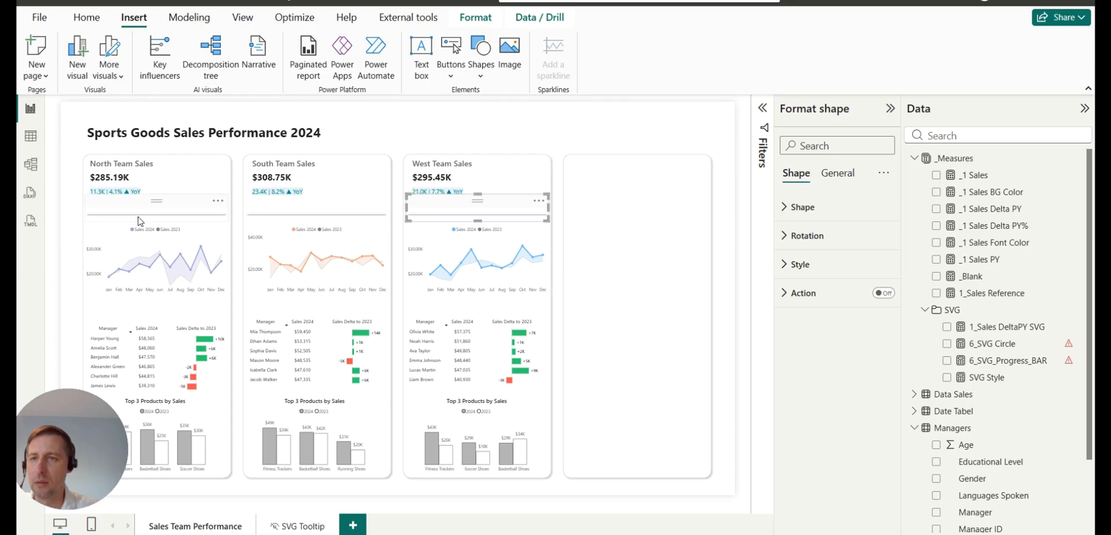
left_click(118, 210)
left_click(311, 209, "ctrl")
left_click(456, 206, "ctrl")
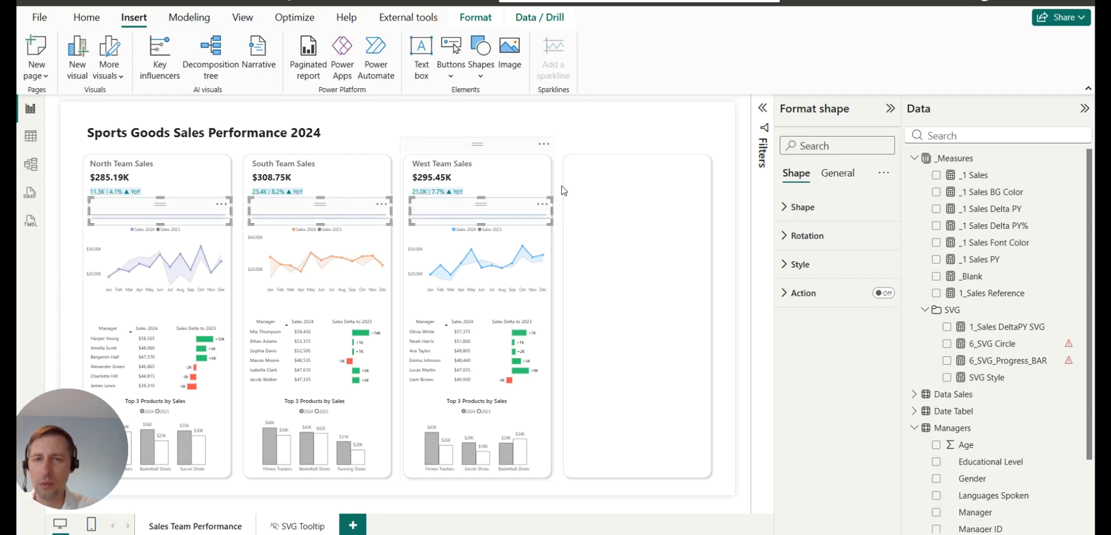
left_click_drag(544, 205, 543, 301)
left_click(543, 301)
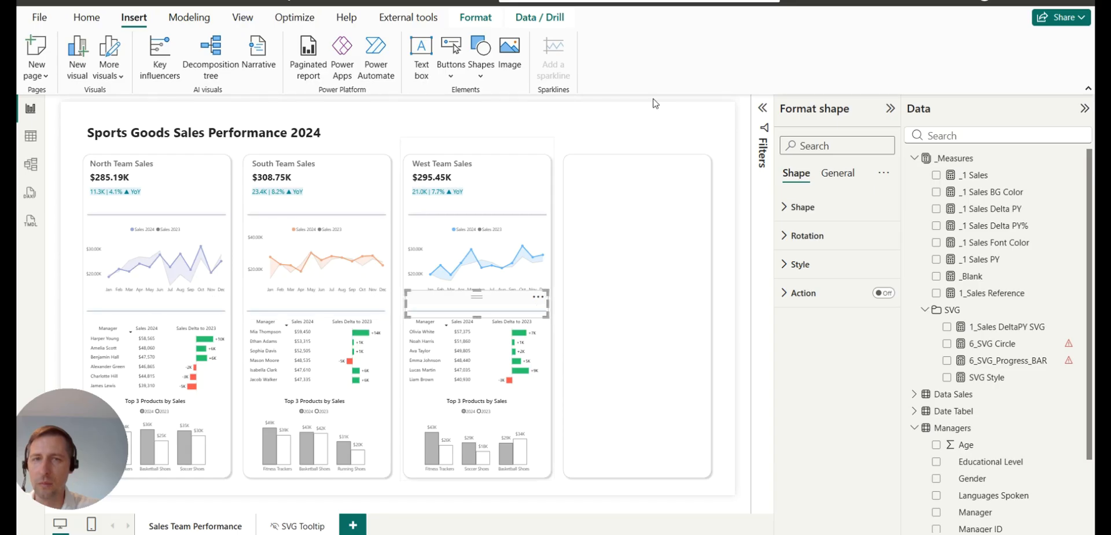
left_click(593, 118)
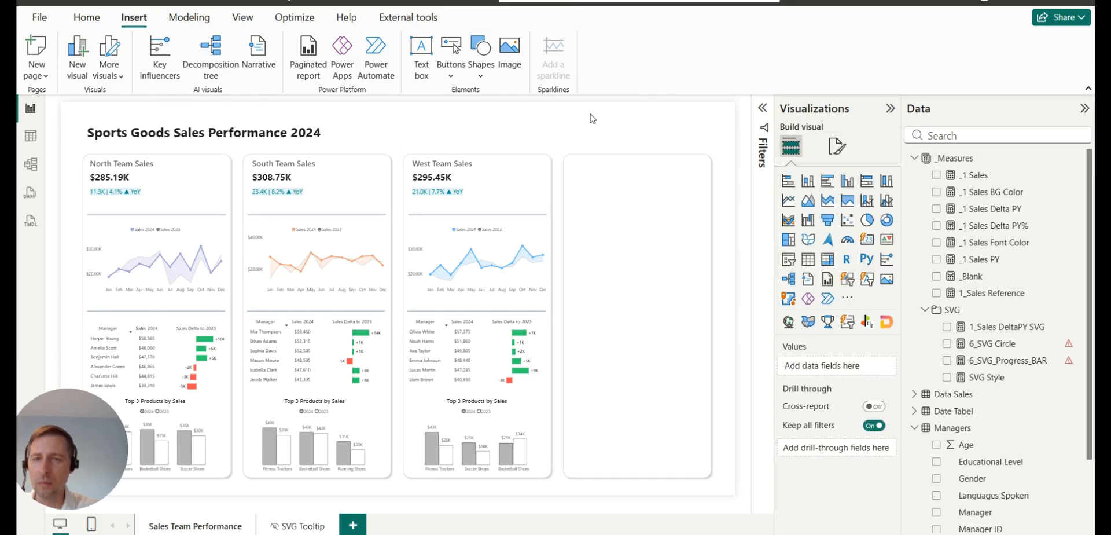
Compare the upper and lower divider lines' positions and set the lower South line's horizontal position to 524.
left_click(137, 208)
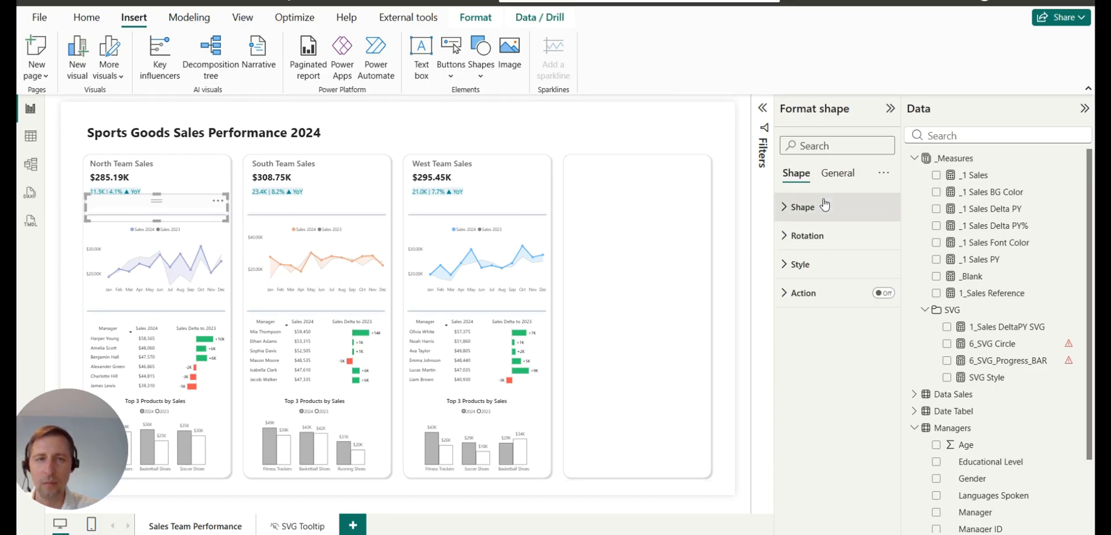
left_click(838, 174)
left_click(810, 207)
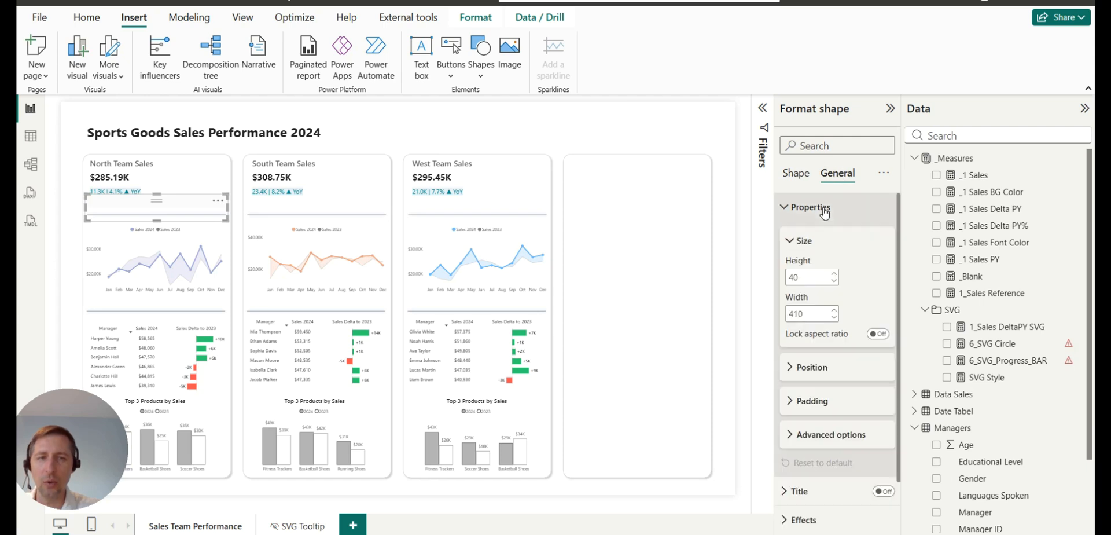
left_click(810, 368)
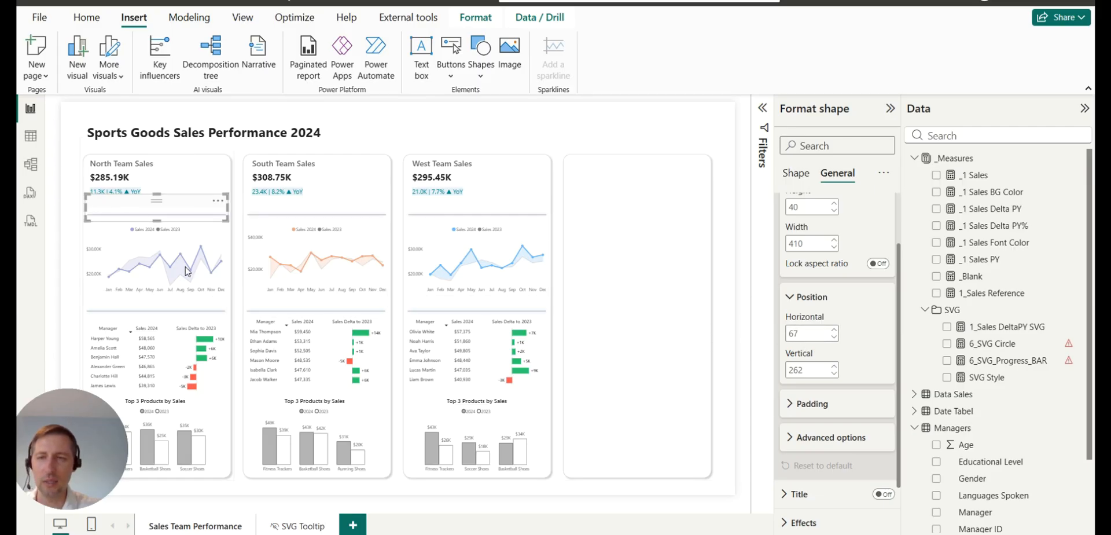
left_click_drag(181, 307, 181, 308)
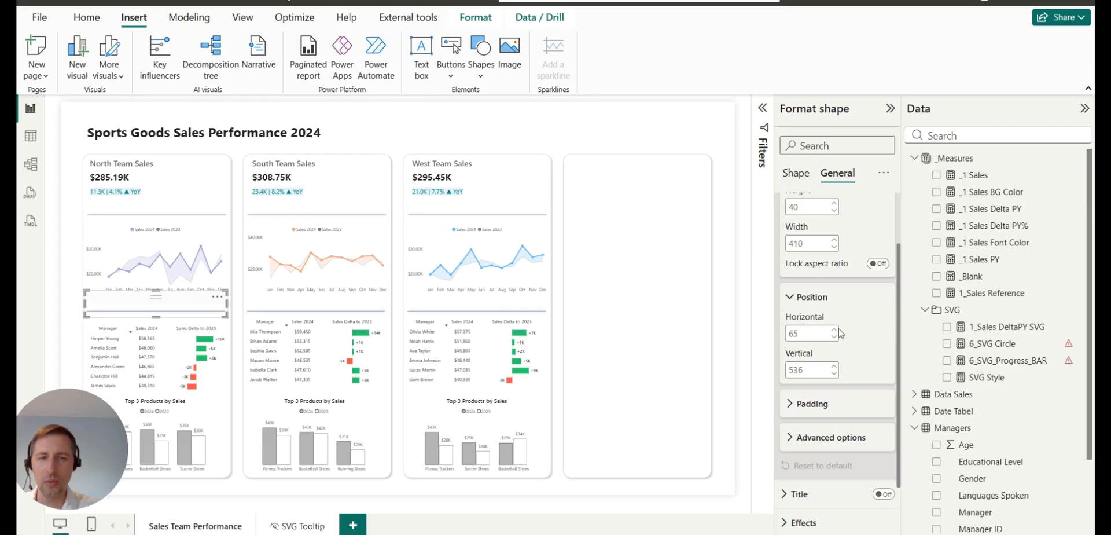
left_click(300, 208)
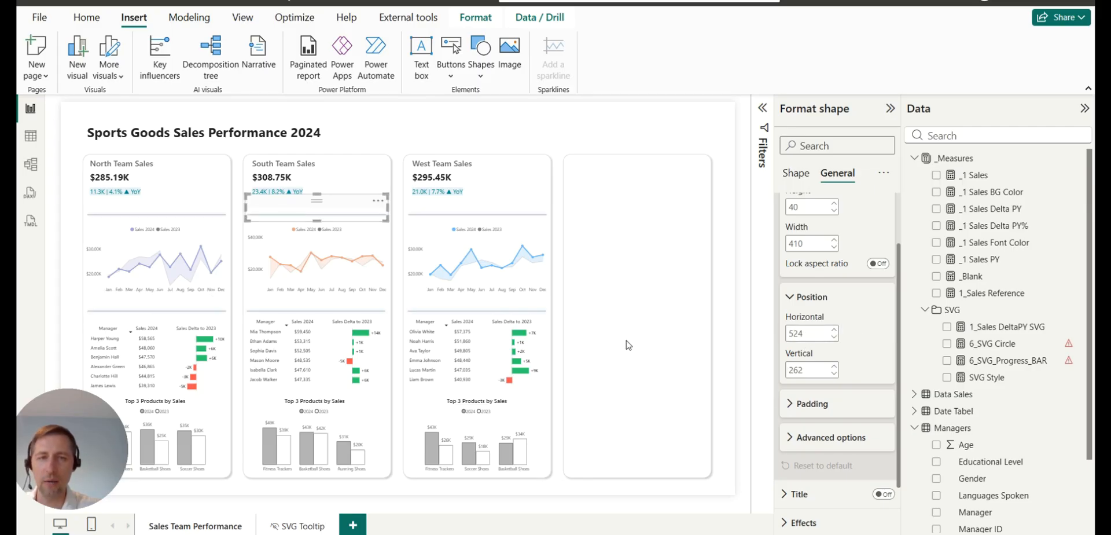
left_click(335, 304)
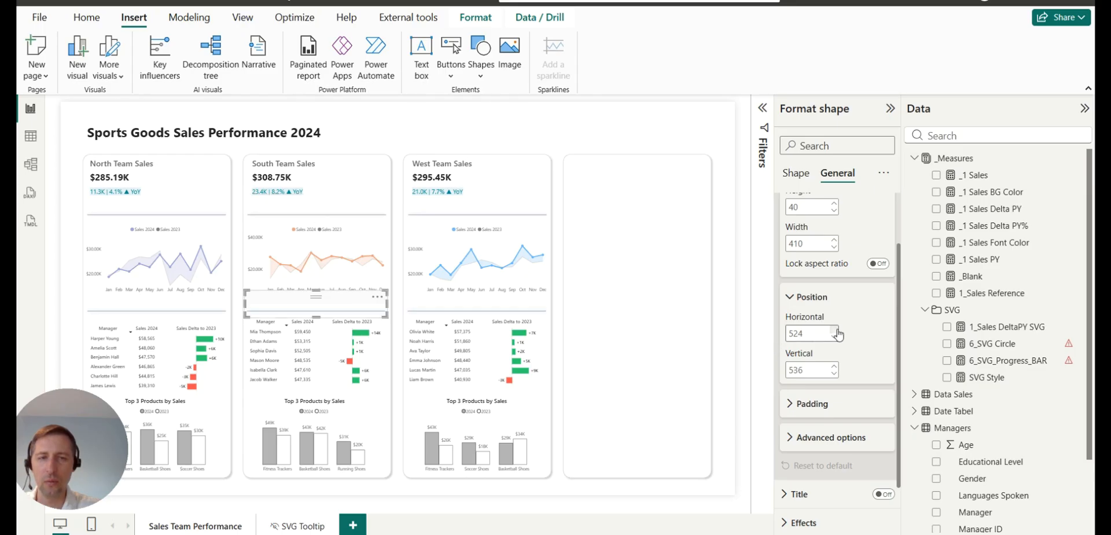
Set the lower West divider line's horizontal position to 982 and the lower North line's to 67, then recheck the lower lines.
left_click(481, 210)
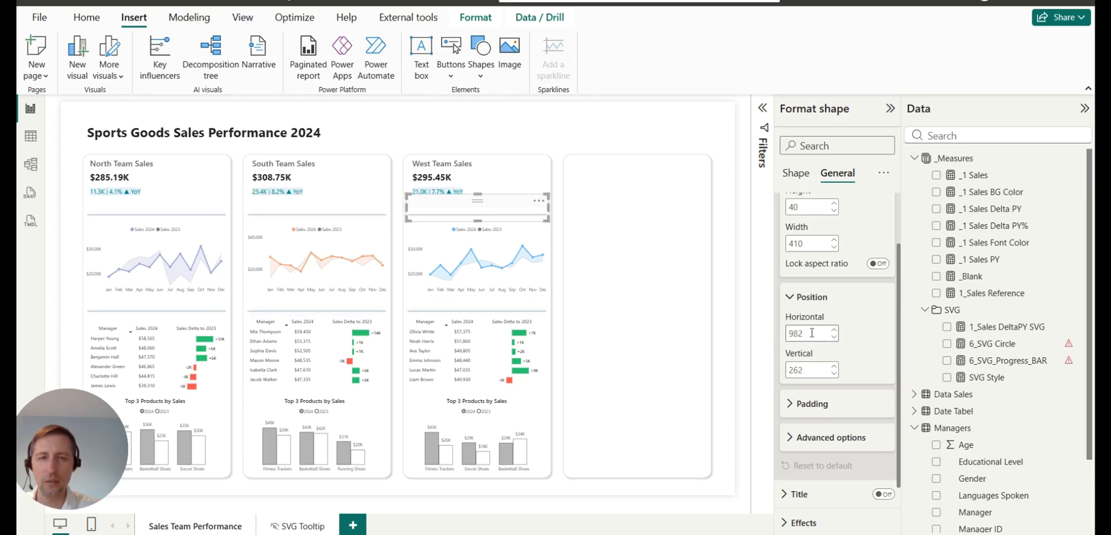
left_click(480, 302)
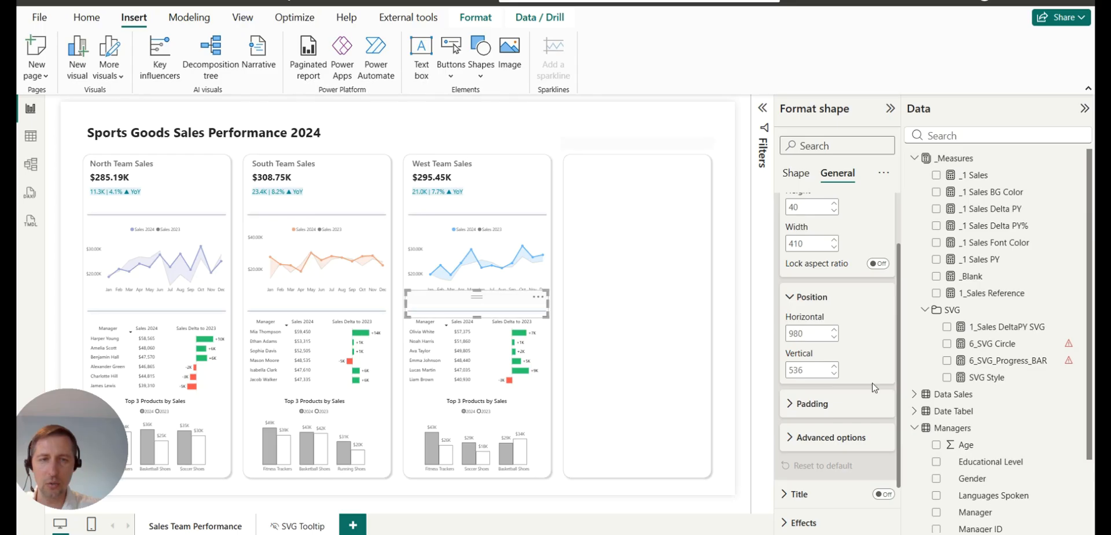
double_click(833, 334)
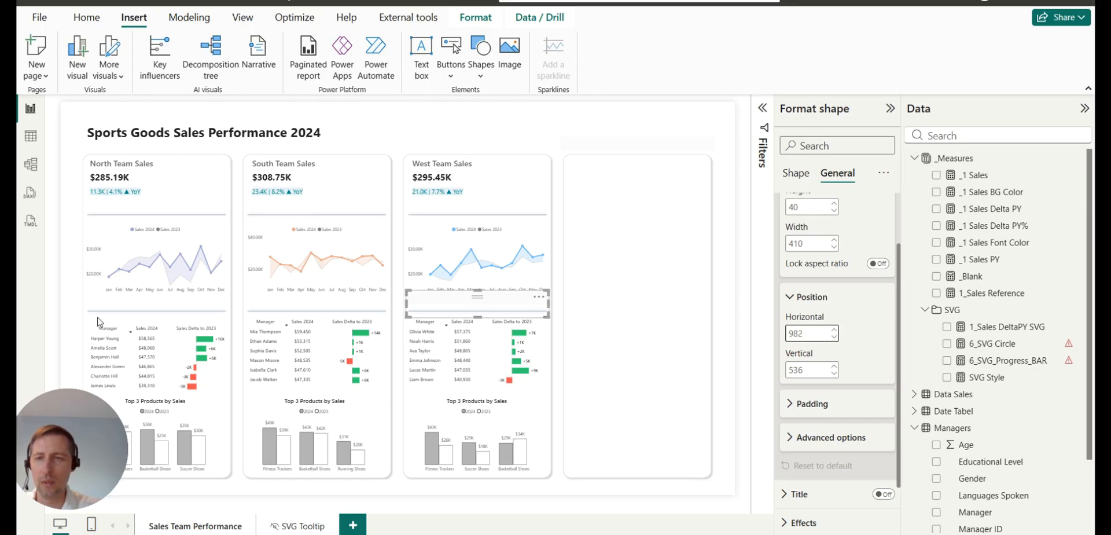
type("67")
key("Return")
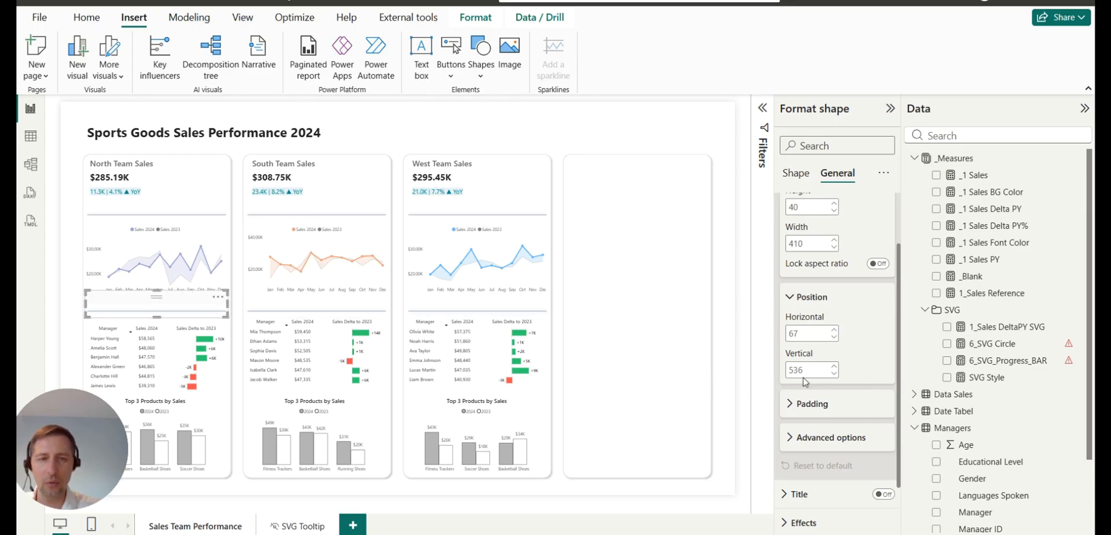
left_click(327, 300)
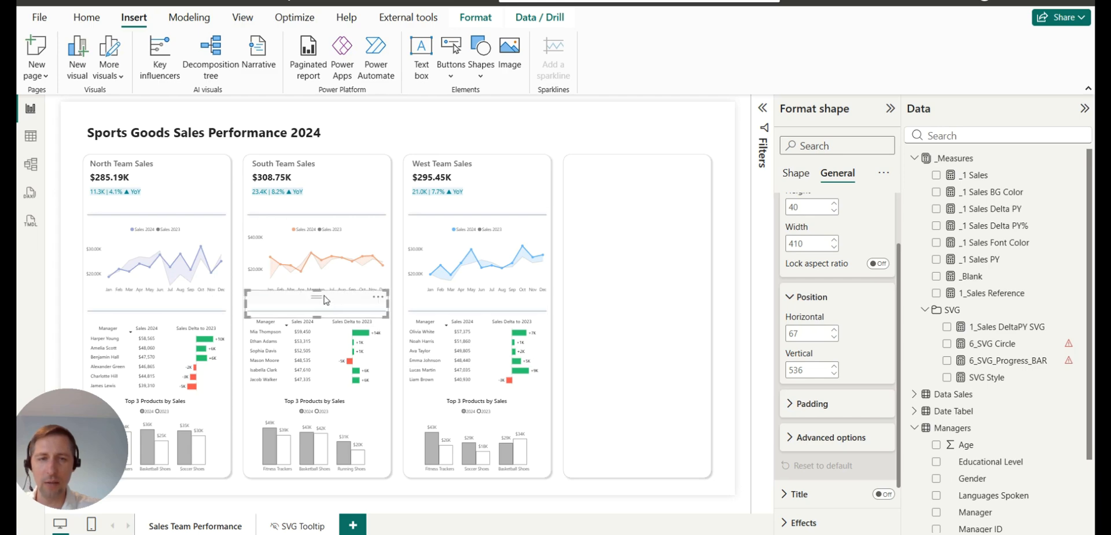
left_click(450, 305)
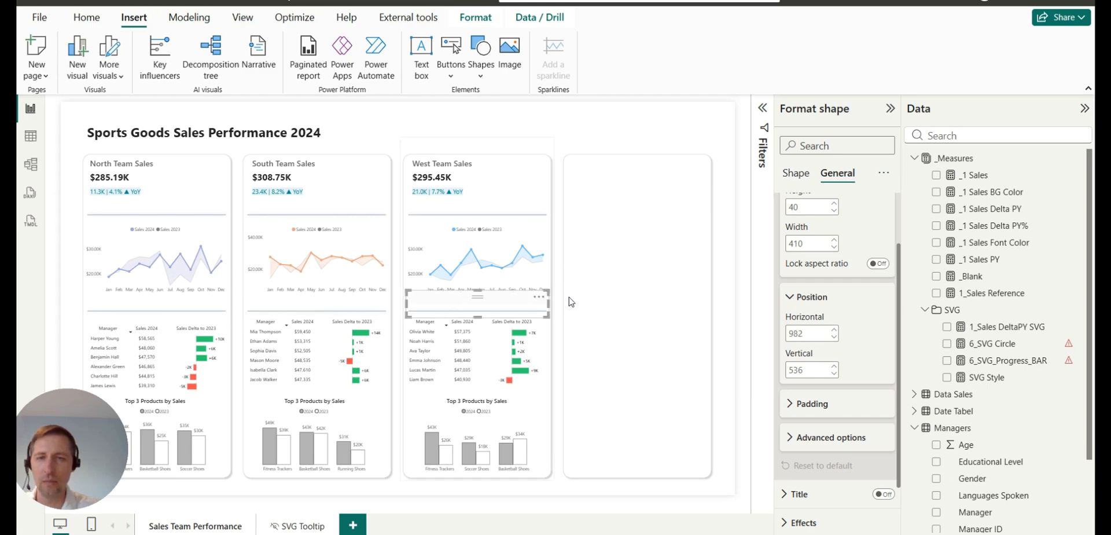
Nudge the North manager table slightly up and to the left within its card.
left_click(540, 129)
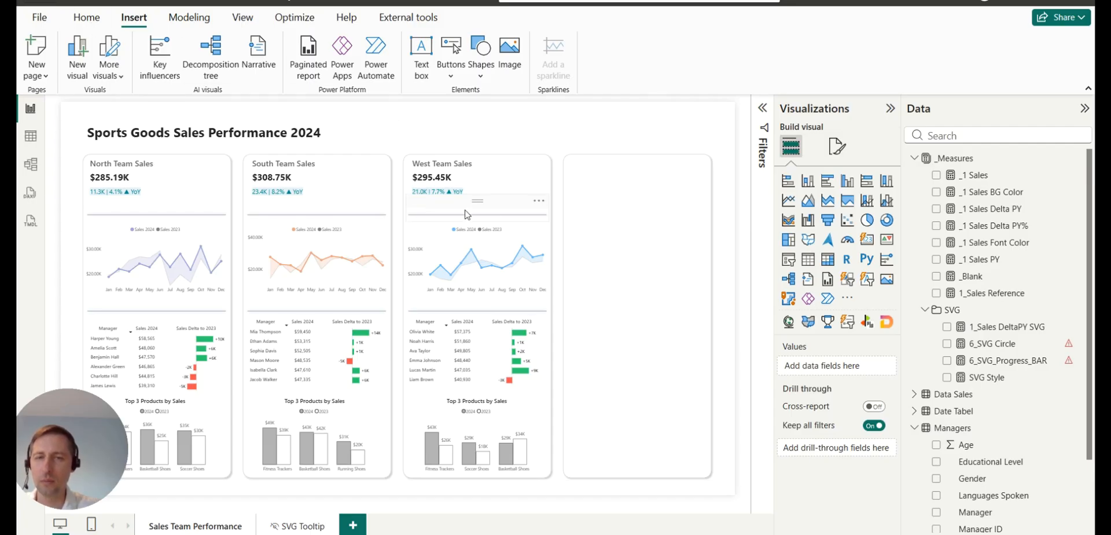
scroll(522, 272, "down", 2)
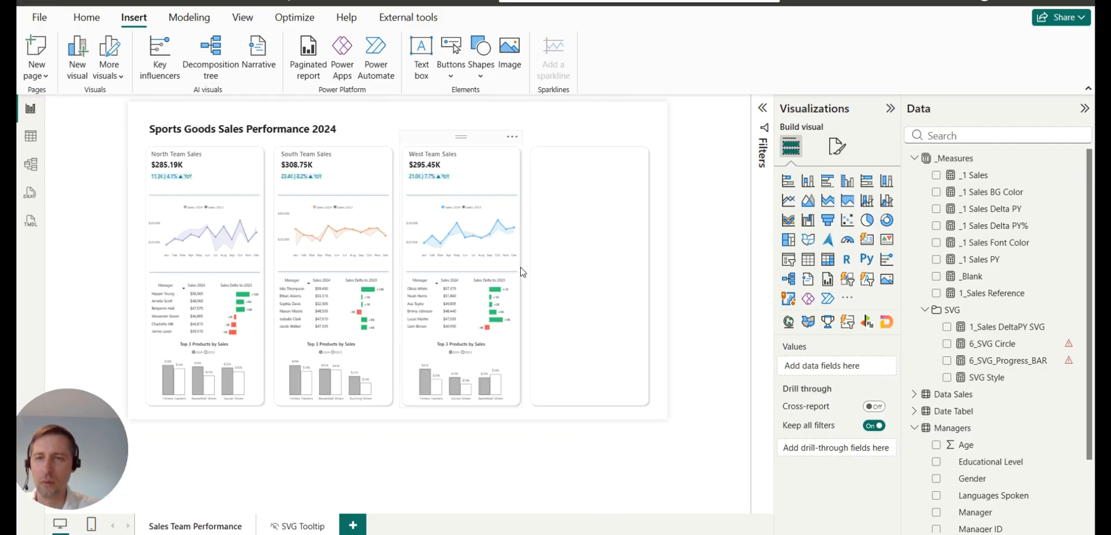
scroll(522, 272, "up", 3)
scroll(523, 275, "down", 2)
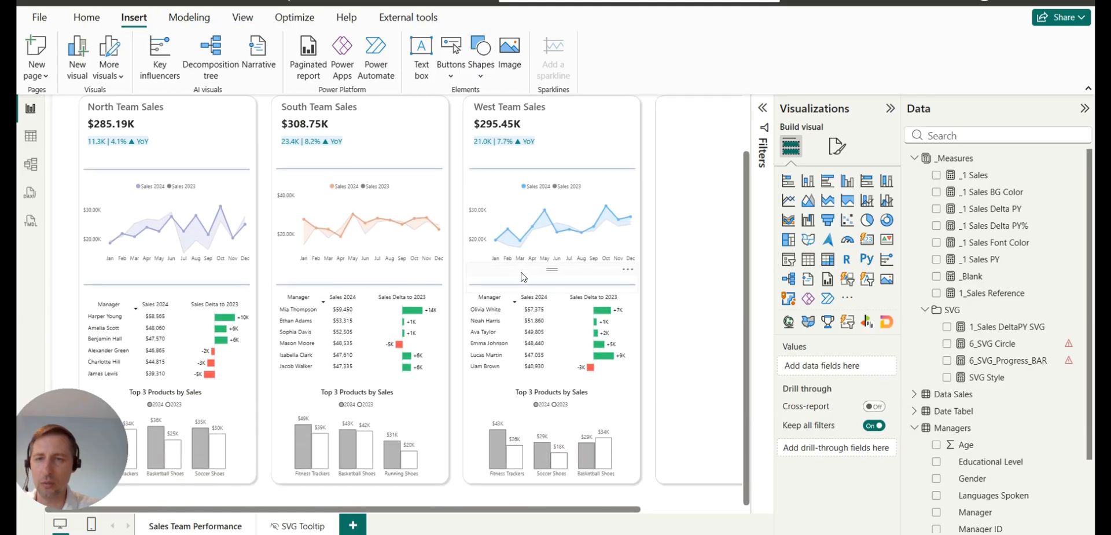
scroll(523, 277, "down", 1)
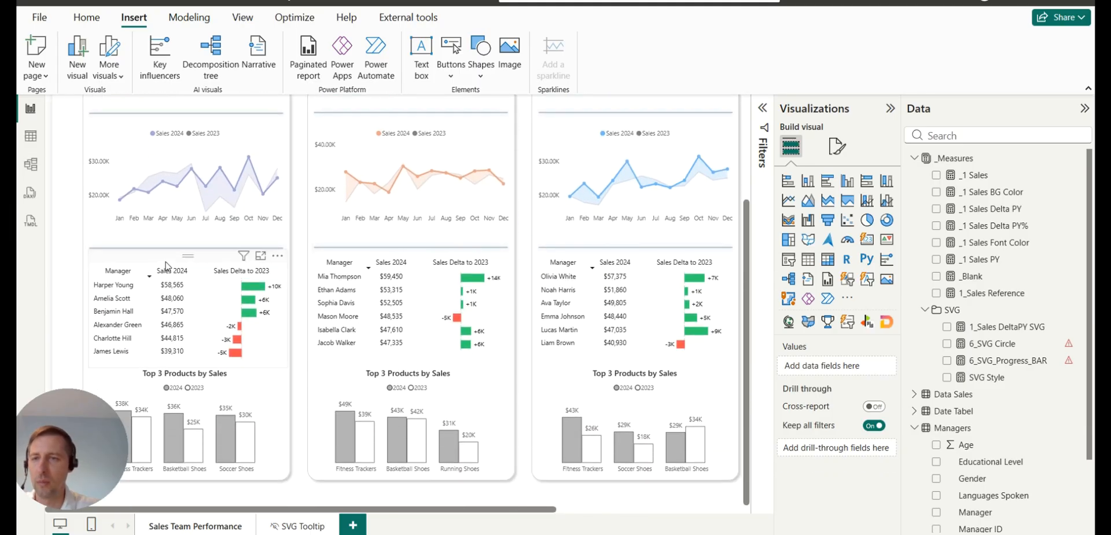
left_click(277, 364)
key("Left")
key("Left")
key("Up")
key("Up")
key("Up")
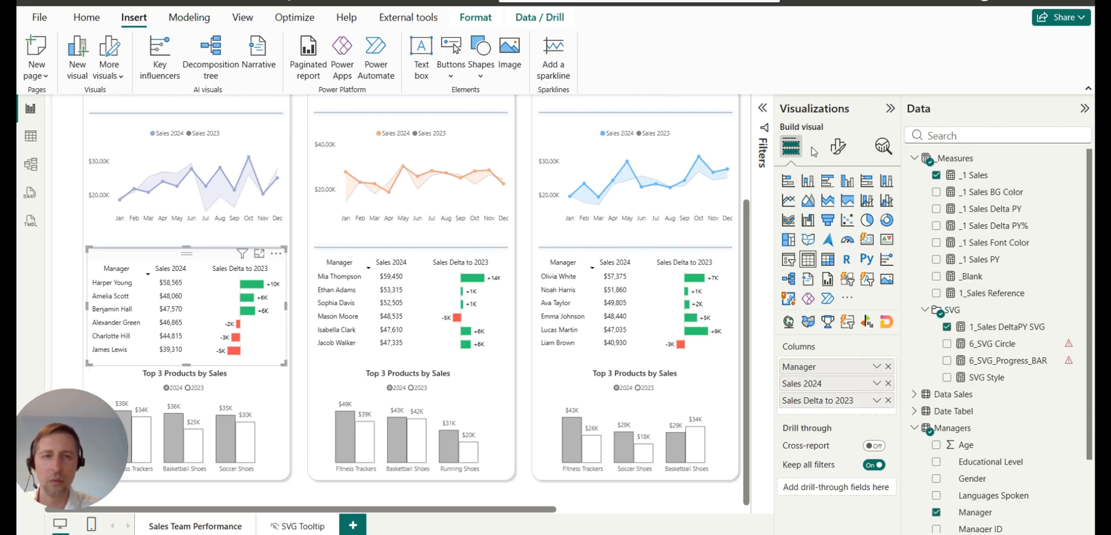
Check the North manager table's horizontal and vertical position values.
left_click(838, 146)
left_click(836, 209)
left_click(815, 264)
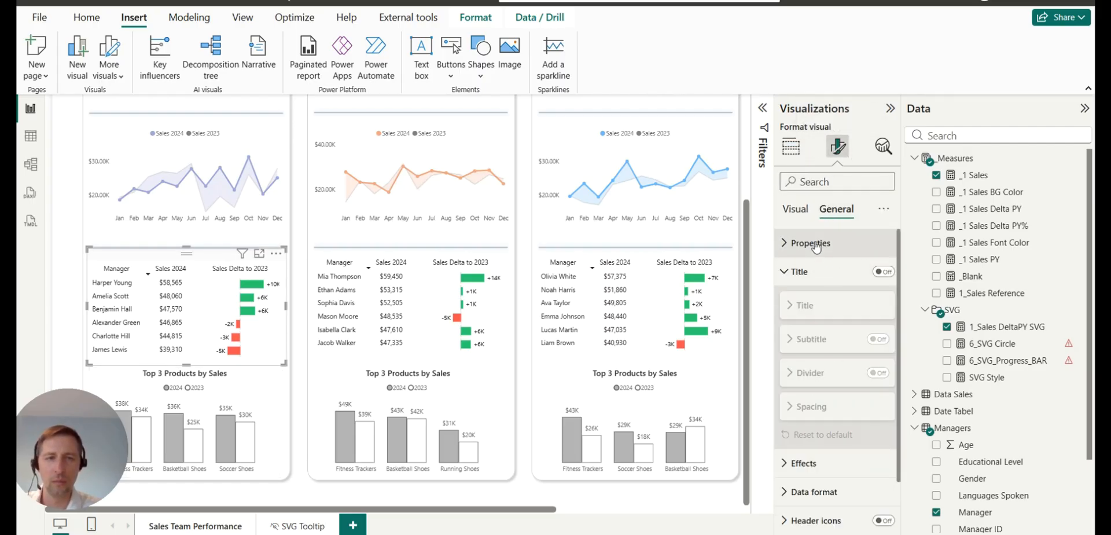
left_click(813, 243)
scroll(810, 324, "down", 2)
left_click(809, 332)
scroll(834, 324, "down", 1)
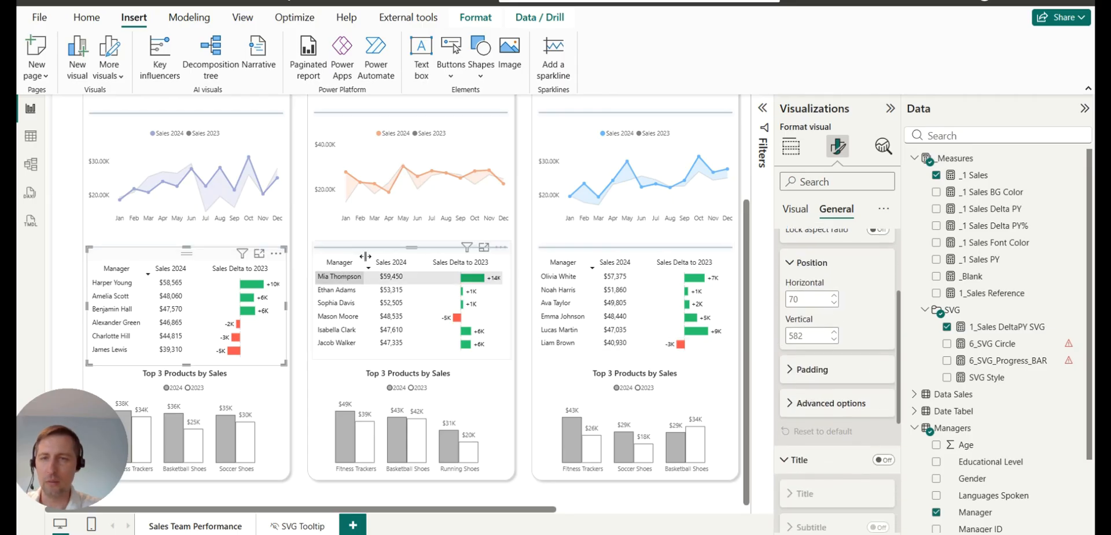
Set the vertical position of the South and West manager tables to 582, matching the North table.
left_click(339, 350)
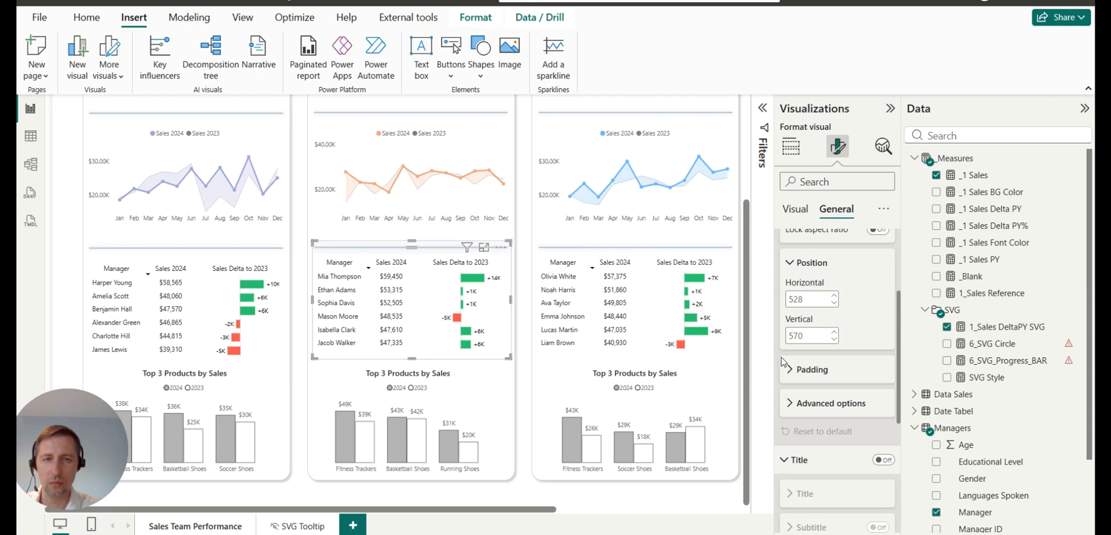
left_click(567, 363, "ctrl")
double_click(810, 335)
type("582")
key("Return")
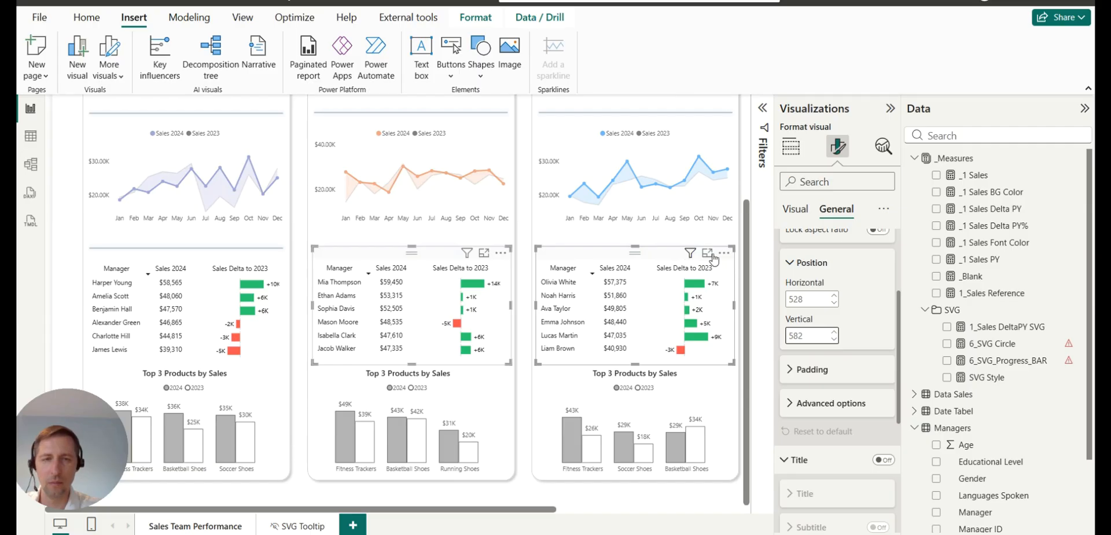
left_click(741, 253)
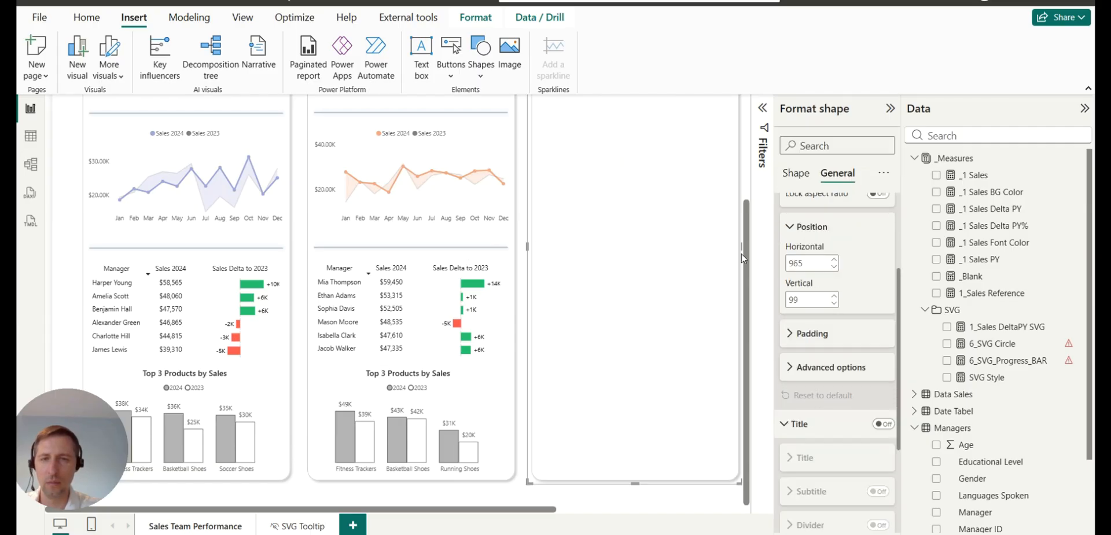
left_click(525, 430)
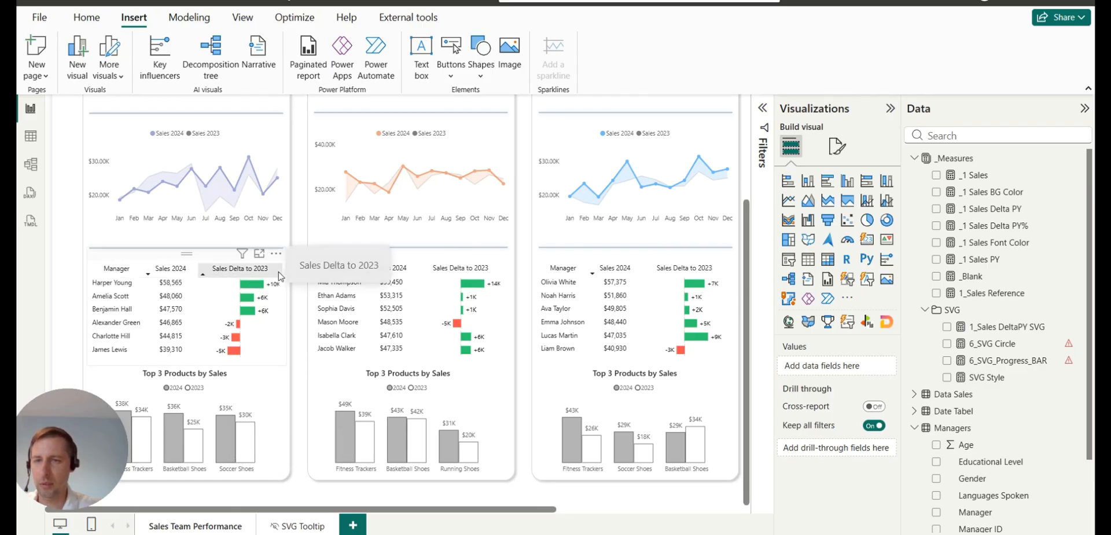
Nudge all three manager tables together slightly up and to the left, closer to the divider lines above them.
left_click(194, 263)
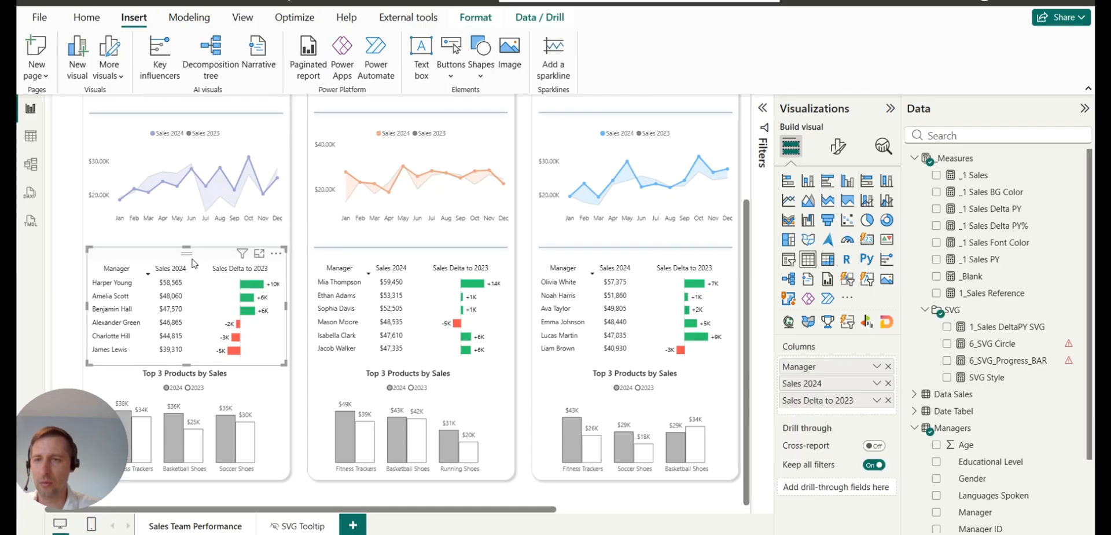
left_click(417, 265, "ctrl")
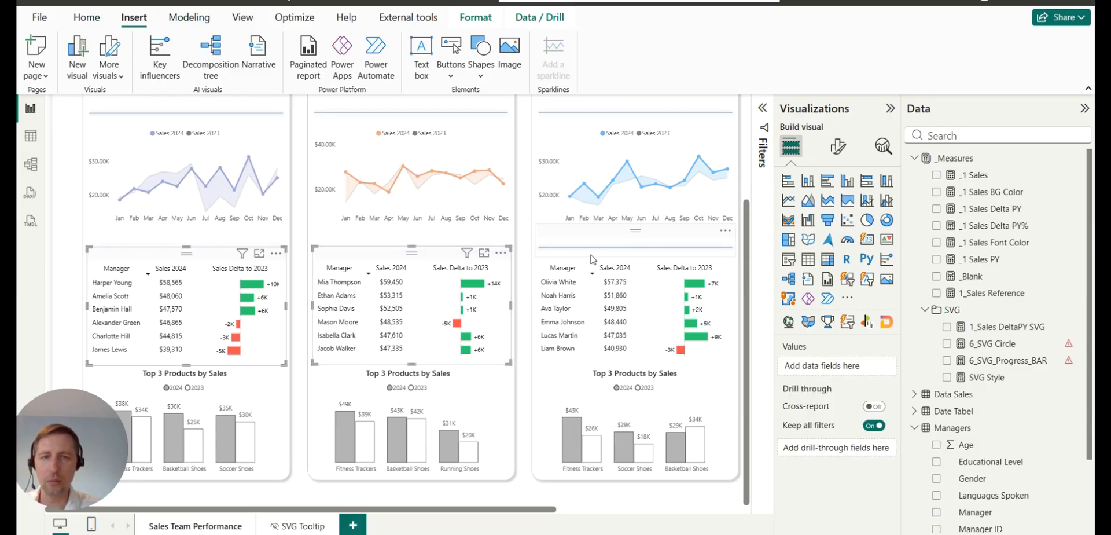
left_click(595, 262, "ctrl")
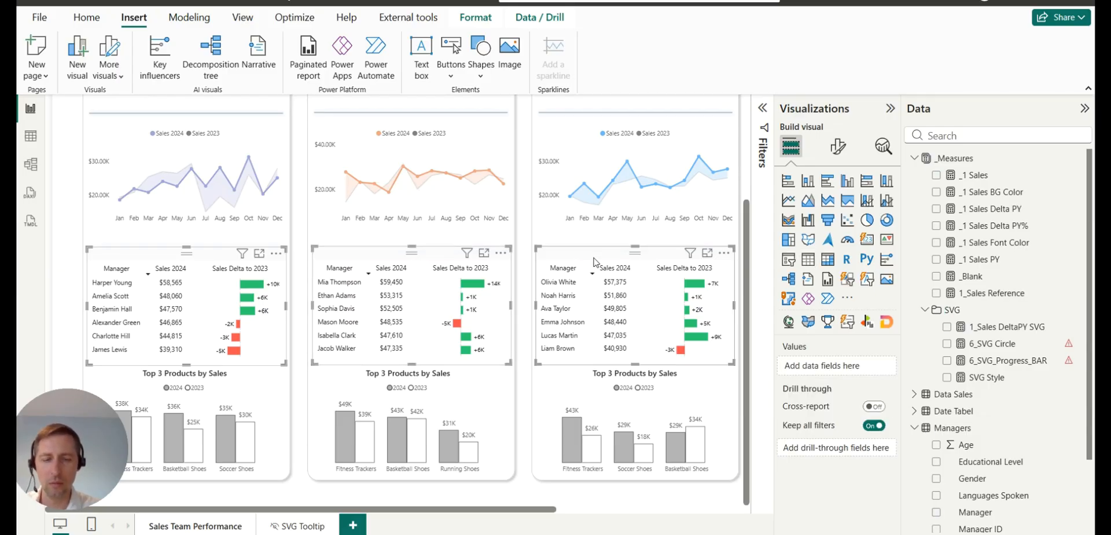
key("Up")
key("Up")
key("Up")
key("Up")
key("Up")
key("Up")
key("Up")
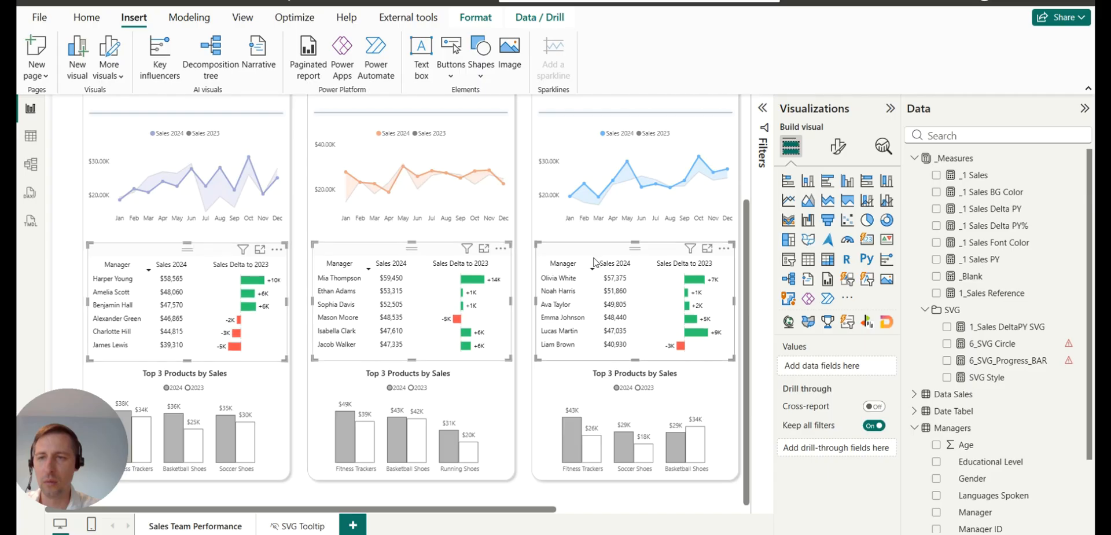
key("Up")
key("Left")
key("Left")
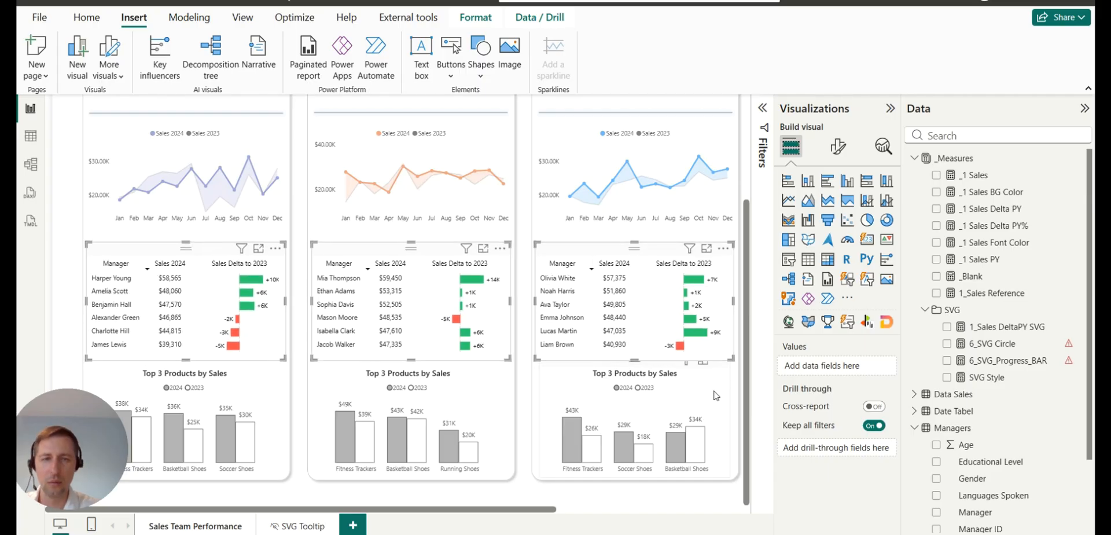
left_click(526, 405)
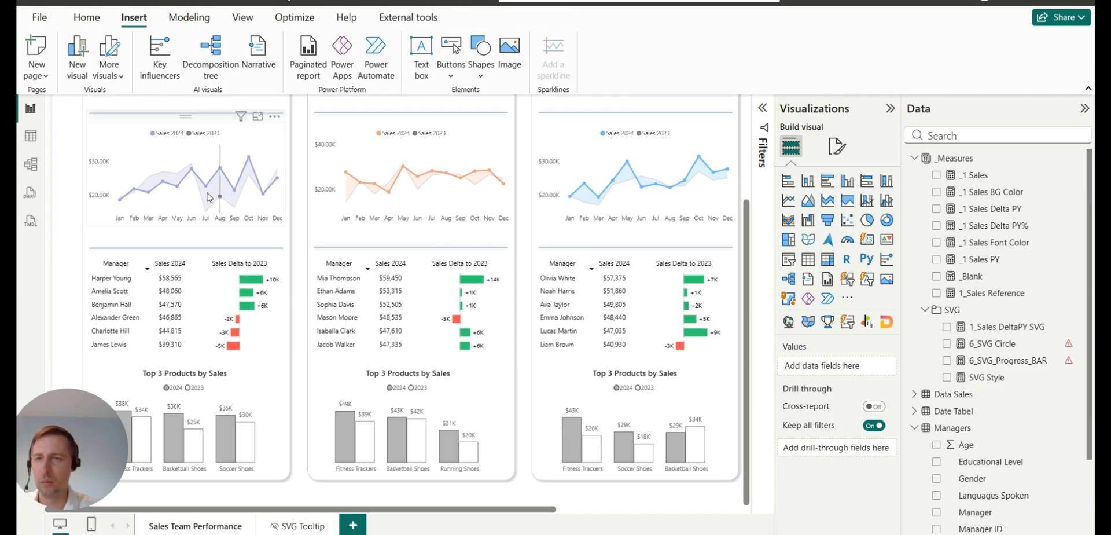
Nudge the three lower divider lines together slightly up, away from the manager table headers.
left_click(188, 241)
left_click(417, 240, "ctrl")
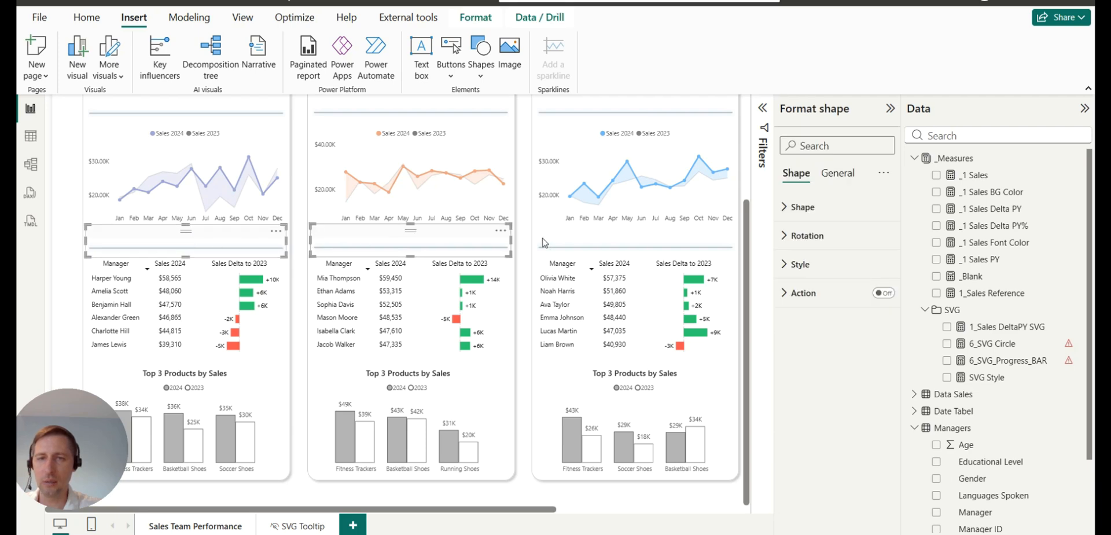
left_click(591, 237, "ctrl")
key("Up")
key("Up")
key("Up")
key("Up")
key("Up")
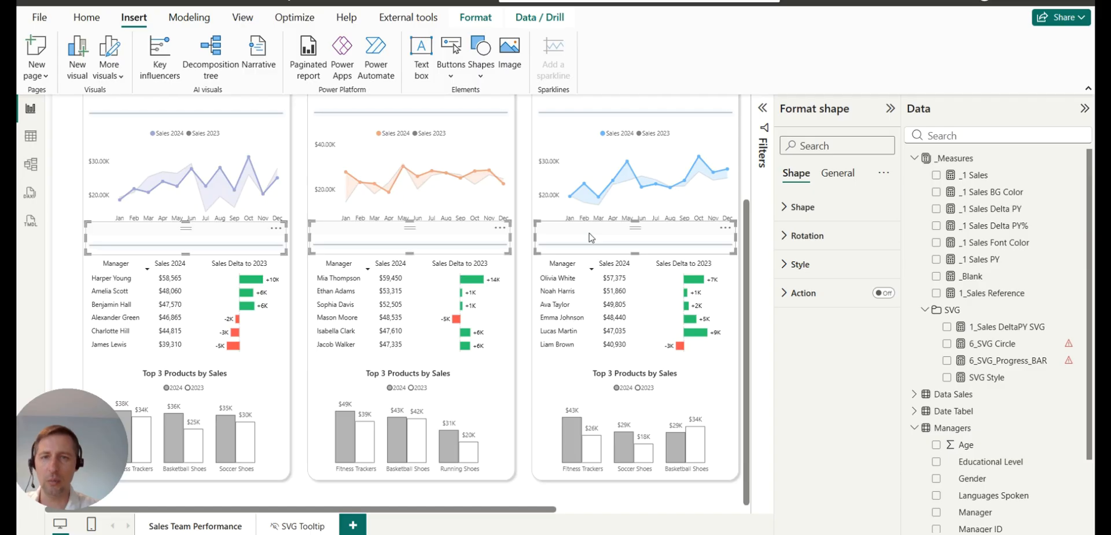
left_click(526, 370)
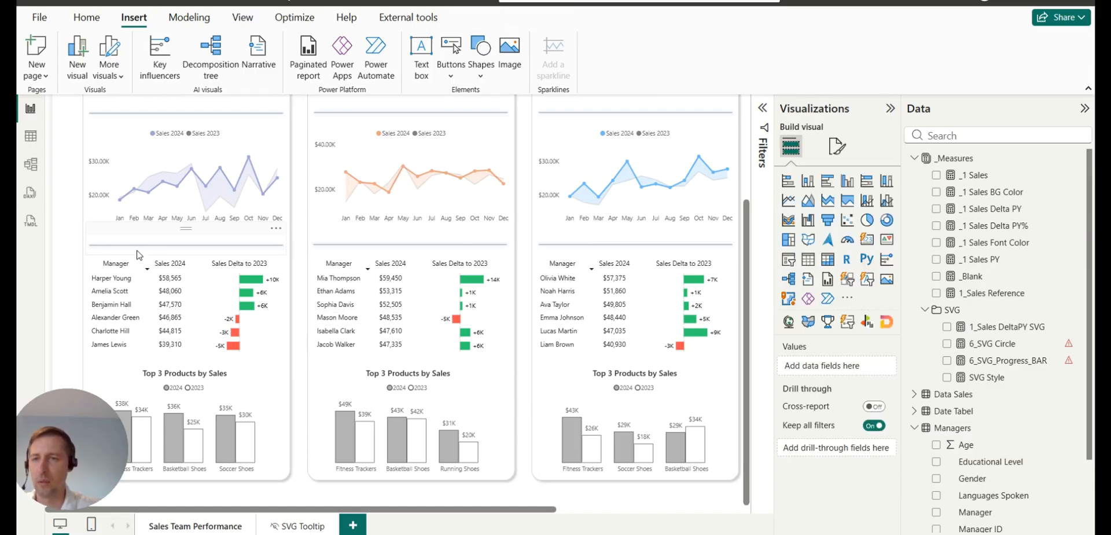
Widen the North Top 3 Products by Sales chart to 400 and compare its size with the South and West charts.
left_click(278, 402)
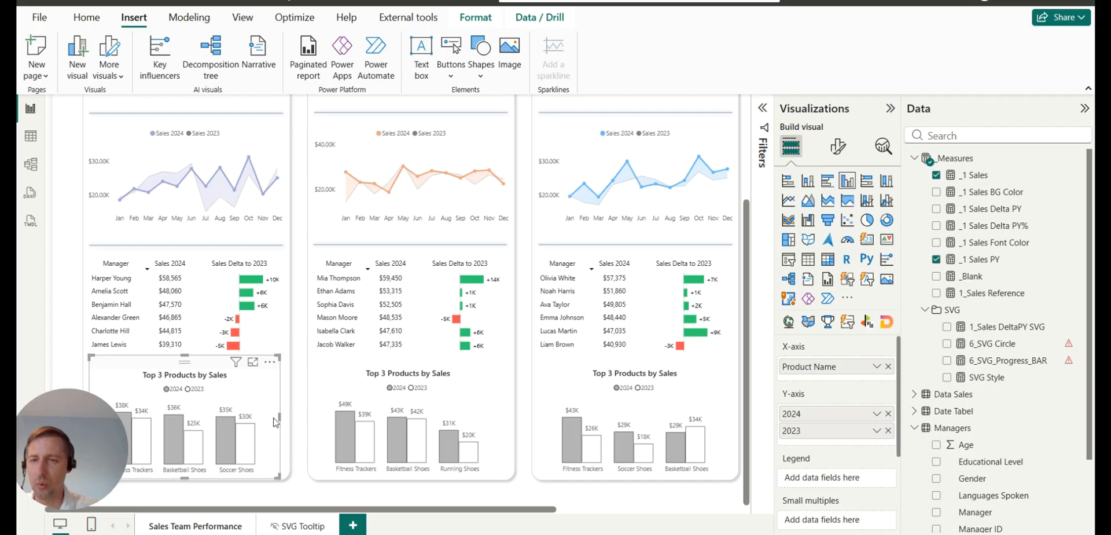
left_click_drag(284, 416, 289, 417)
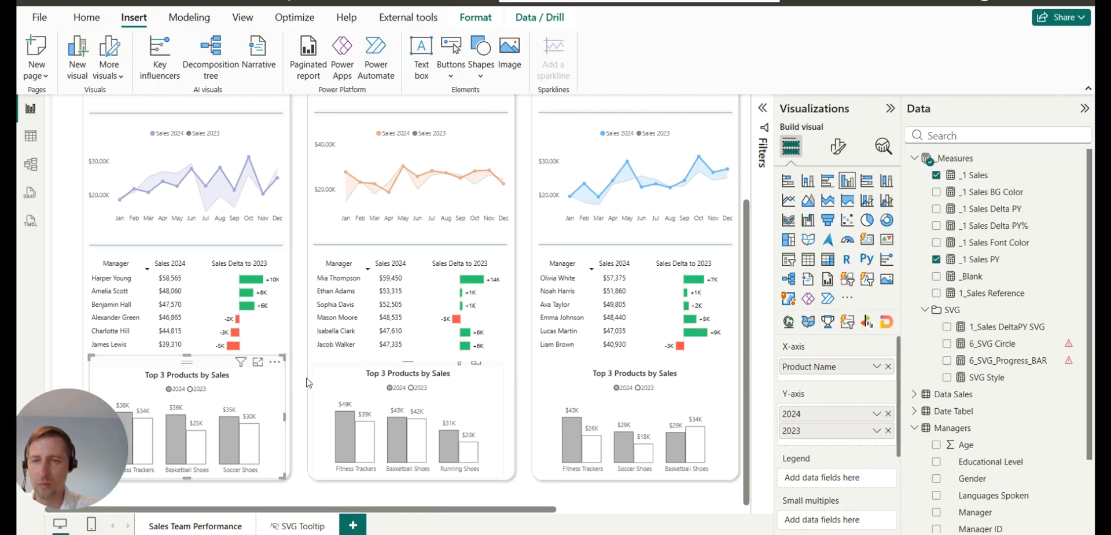
left_click(838, 146)
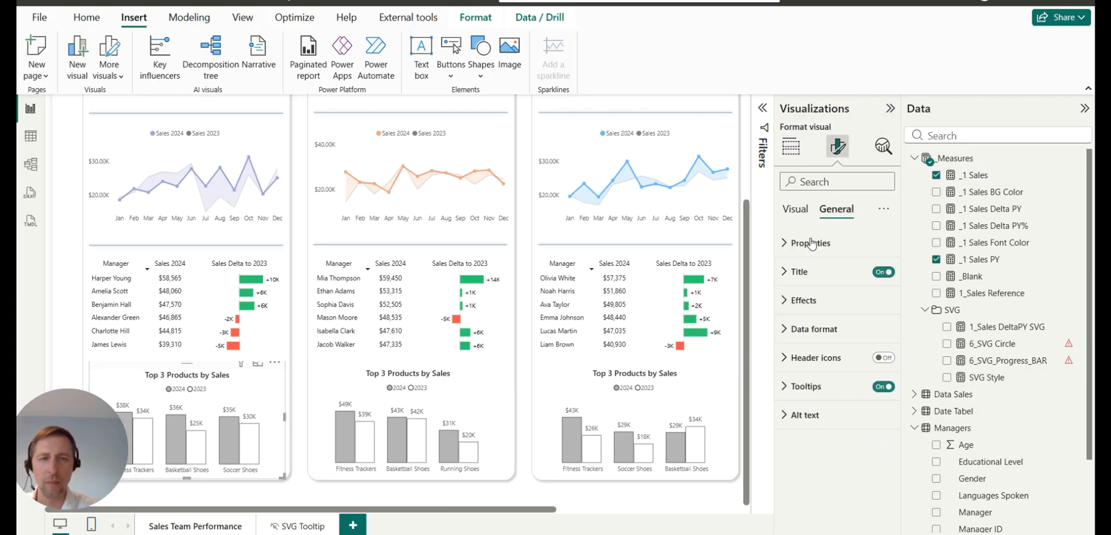
left_click(812, 243)
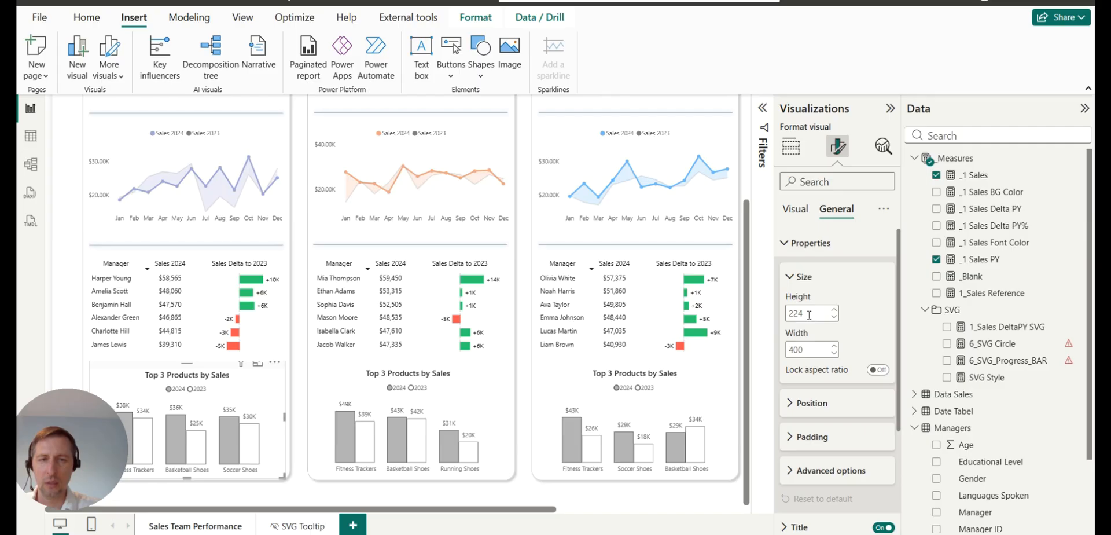
left_click(334, 382)
left_click(549, 385, "ctrl")
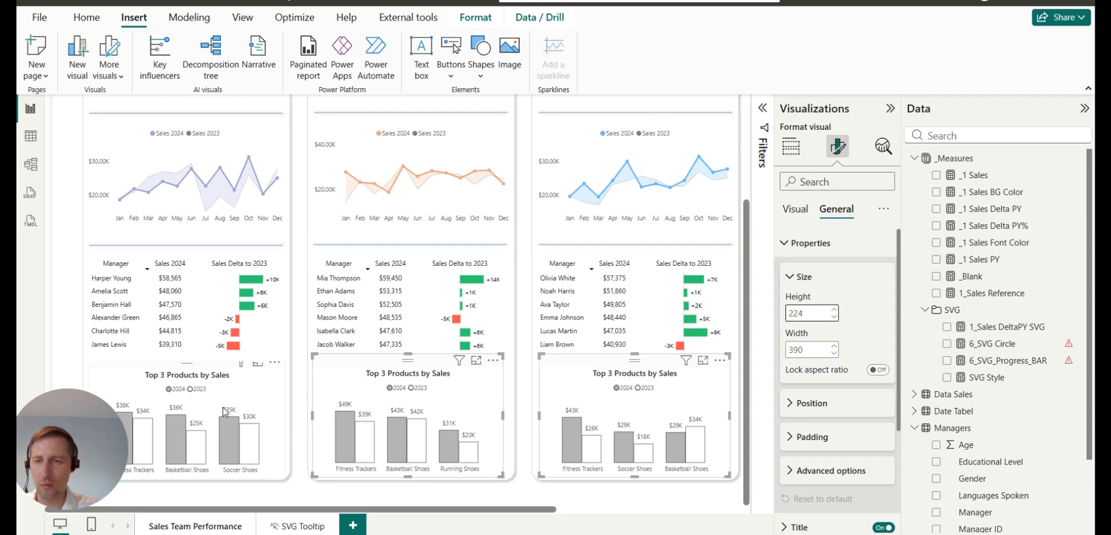
Set the vertical position of the South and West Top 3 Products by Sales charts to 802, matching the North chart.
left_click(268, 397)
left_click(795, 404)
scroll(811, 377, "down", 1)
left_click(333, 401)
left_click(693, 398, "ctrl")
left_click(825, 407)
key("ctrl+a")
type("802")
key("Return")
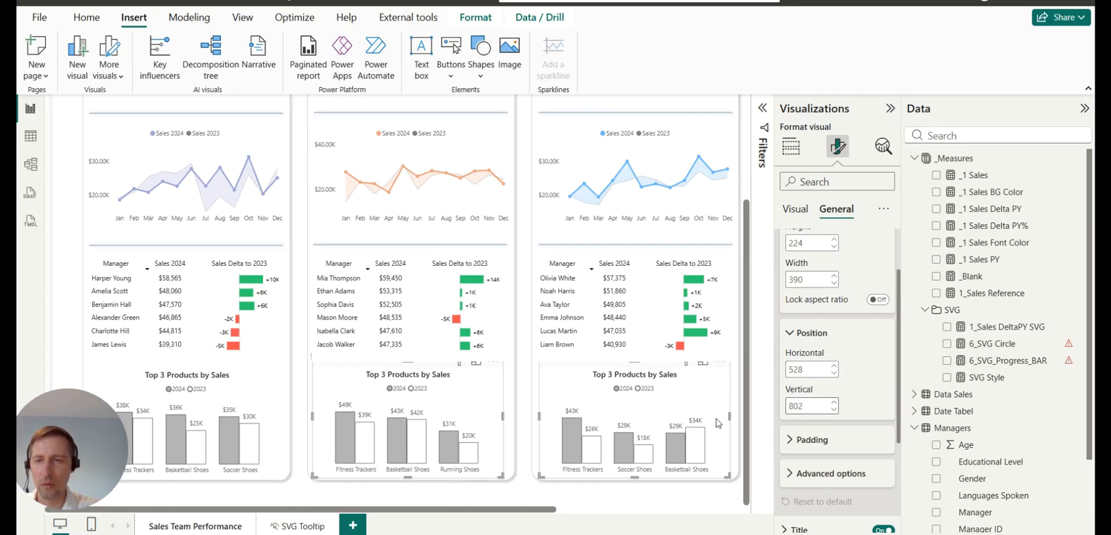
Compare the North and South product charts' widths and set the South and West charts' width to 400.
left_click(281, 390)
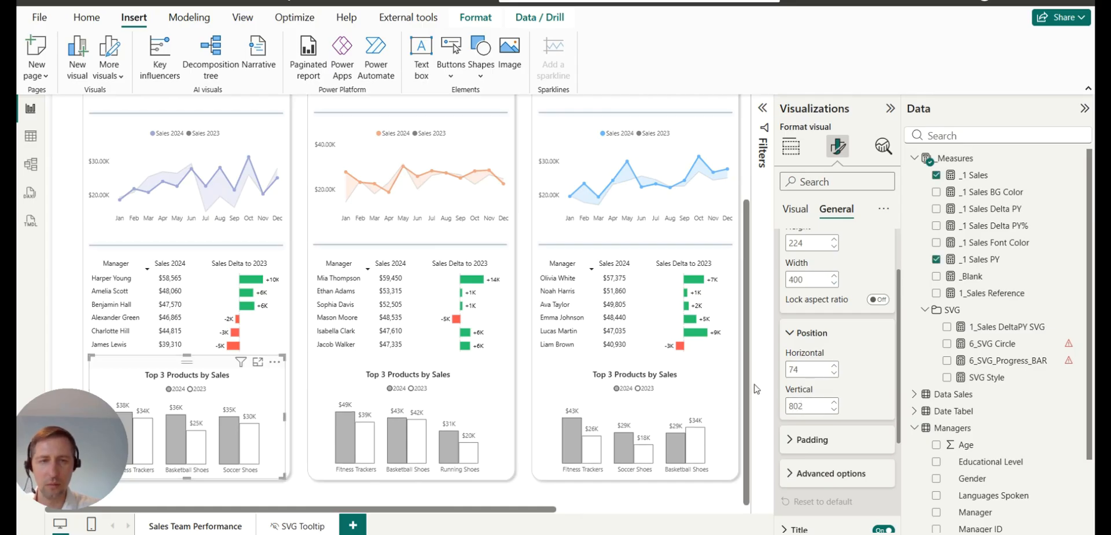
left_click(485, 400)
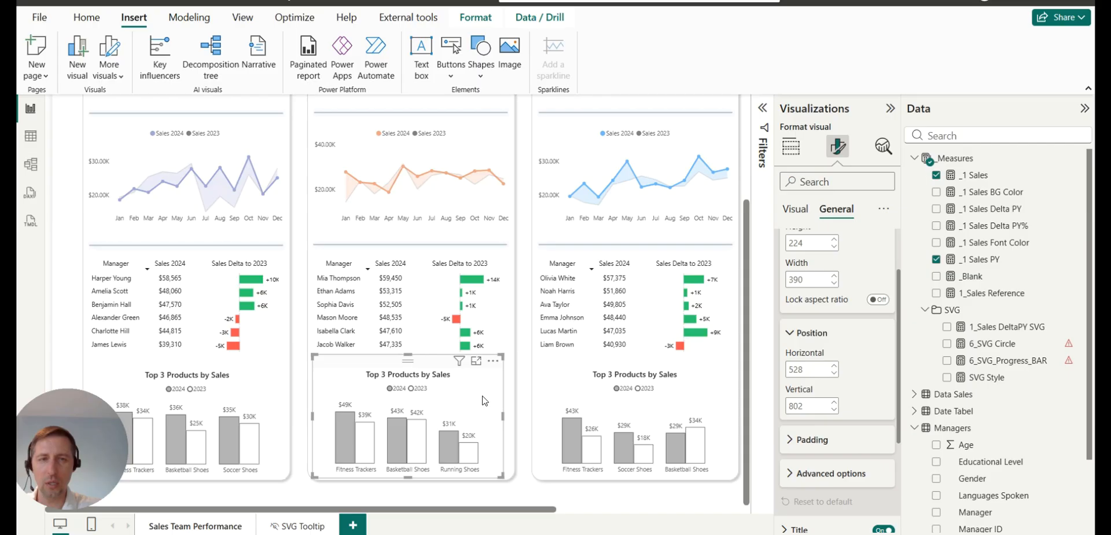
left_click(663, 390, "ctrl")
double_click(813, 280)
type("40")
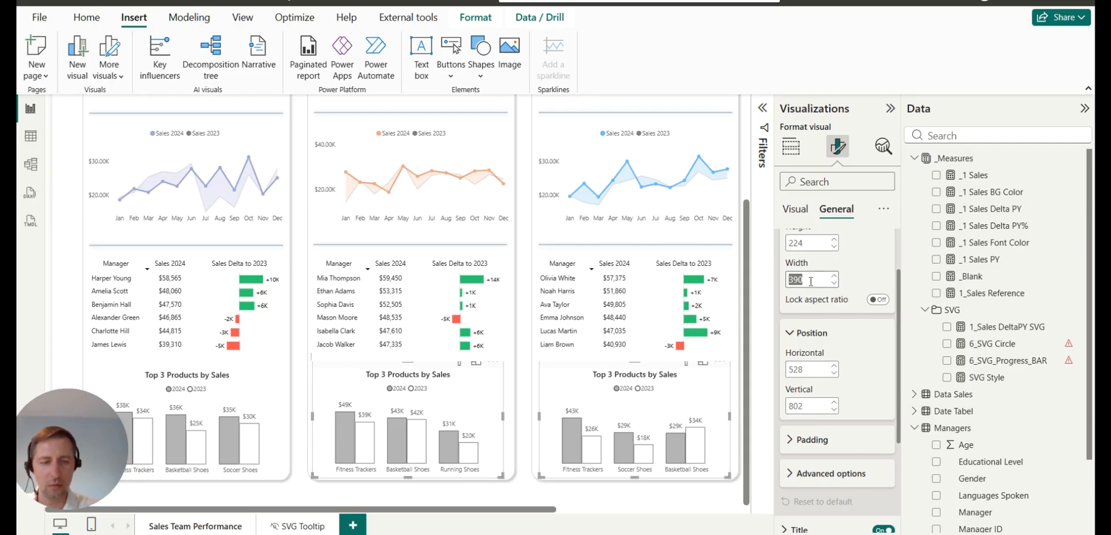
type("0")
key("Return")
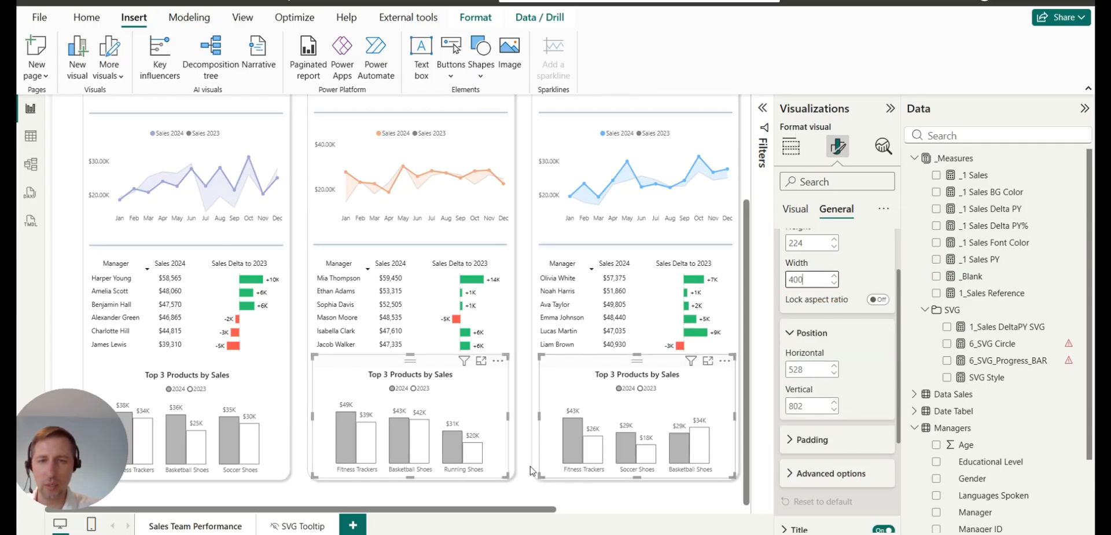
left_click(515, 453)
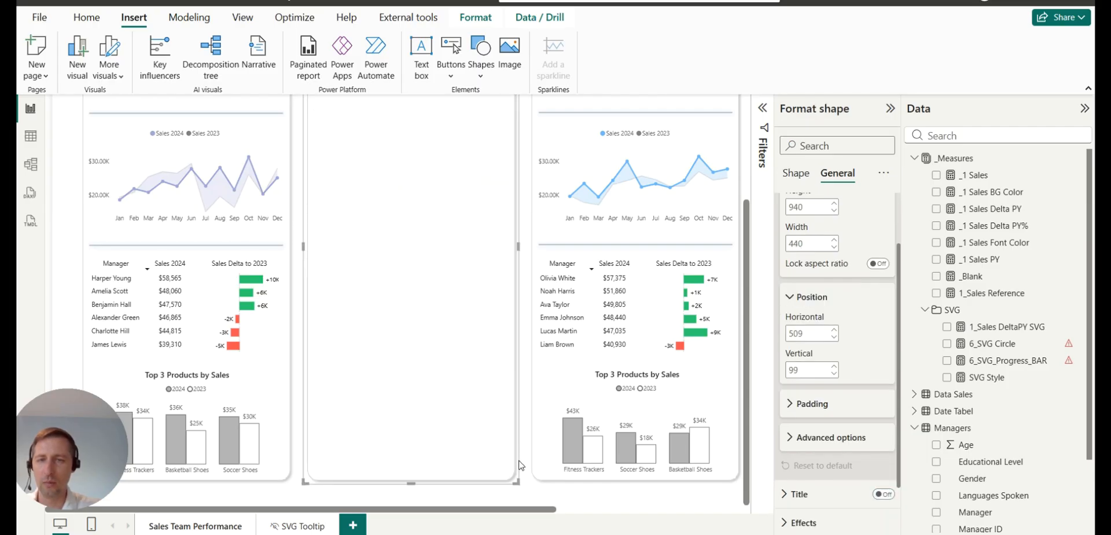
left_click(523, 464)
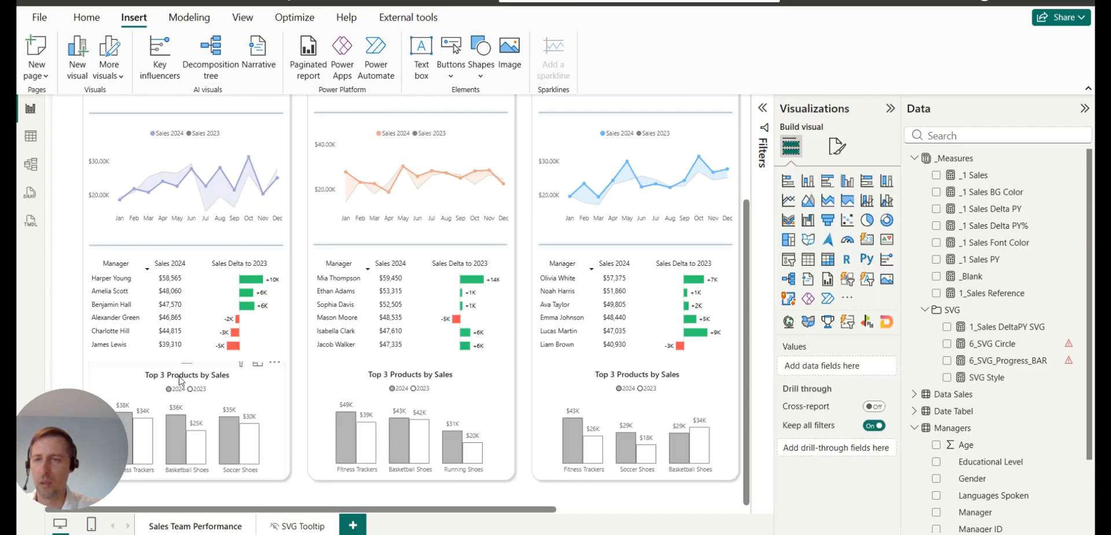
Duplicate the three lower divider lines together and move the copies down between the manager tables and the product charts.
left_click(182, 245)
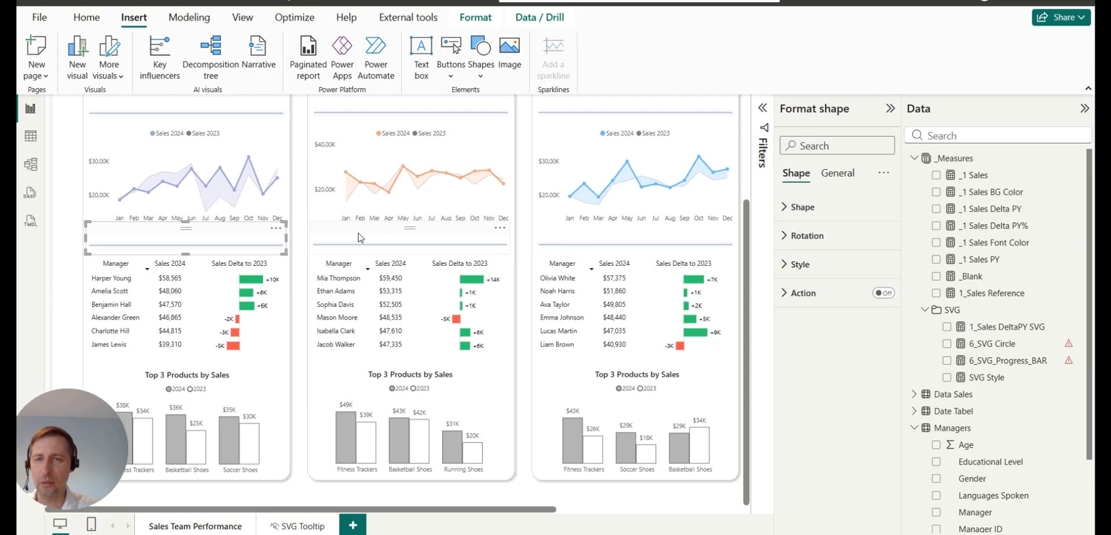
left_click(405, 235, "ctrl")
left_click(583, 232, "ctrl")
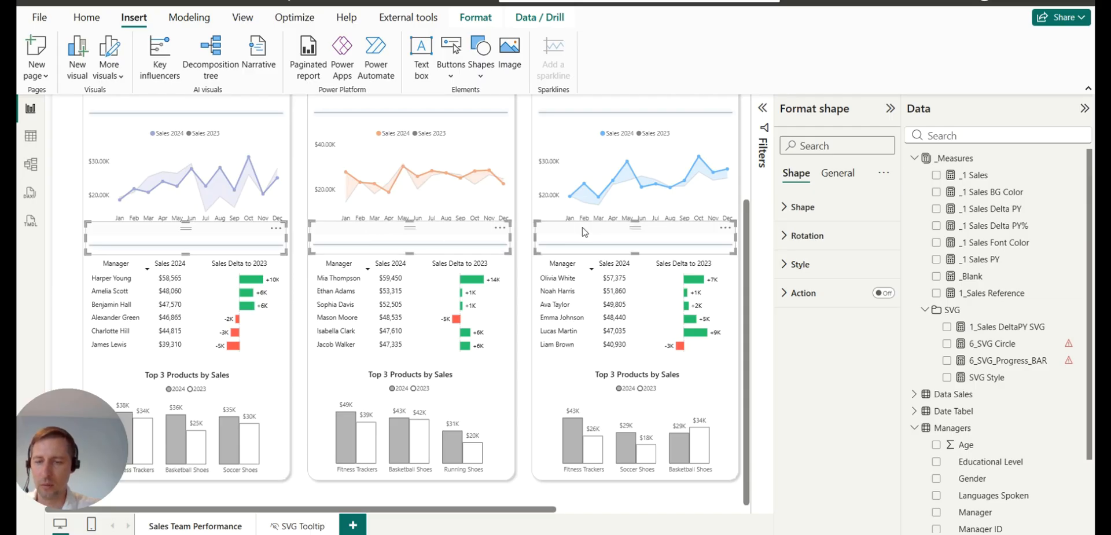
left_click_drag(583, 232, 588, 237)
left_click_drag(728, 233, 723, 350)
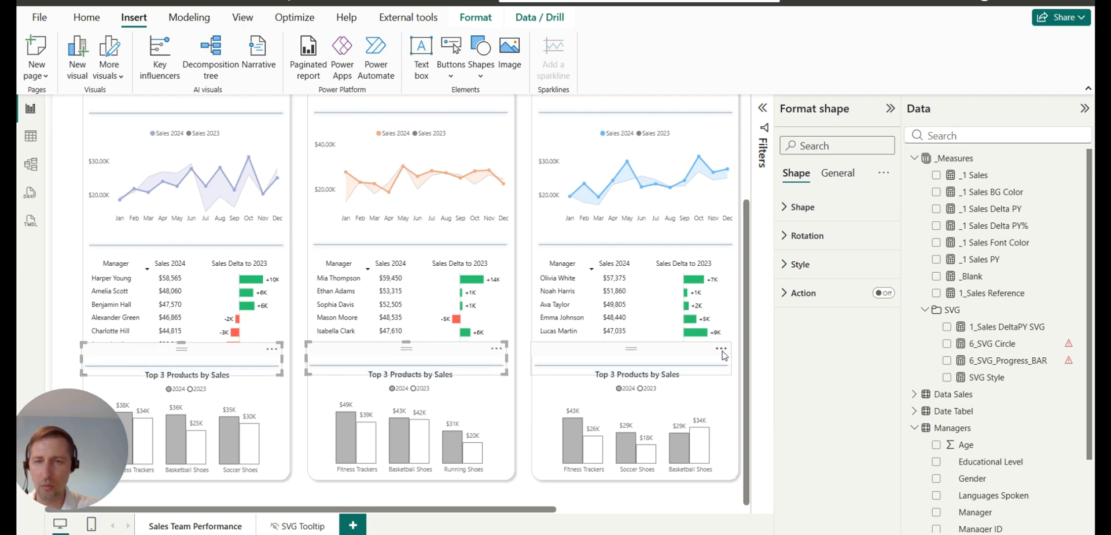
Set the horizontal position of the North card's lowest divider line to 66, matching the divider line above it.
left_click(722, 354)
left_click(530, 391)
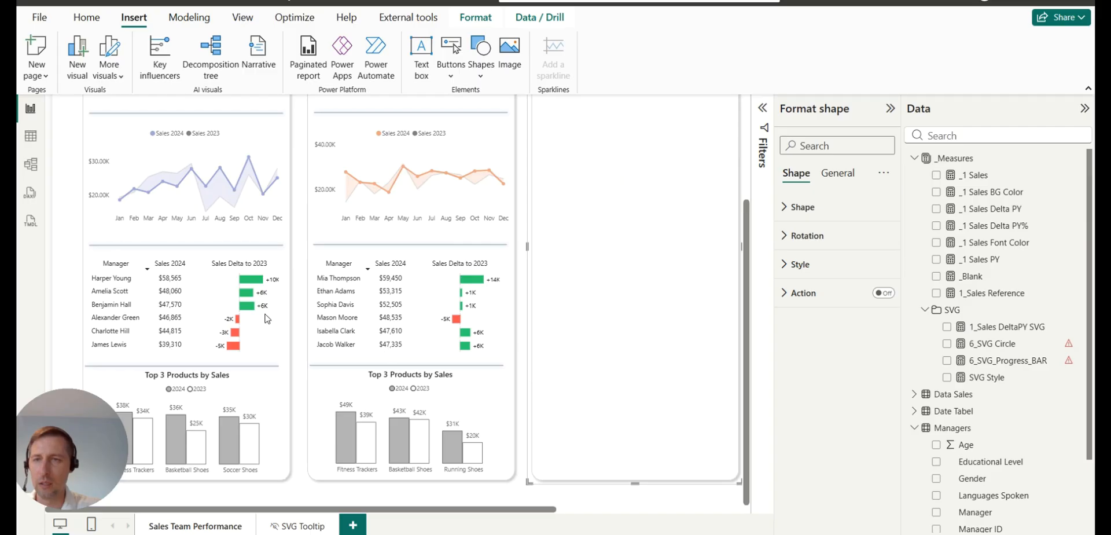
left_click(171, 240)
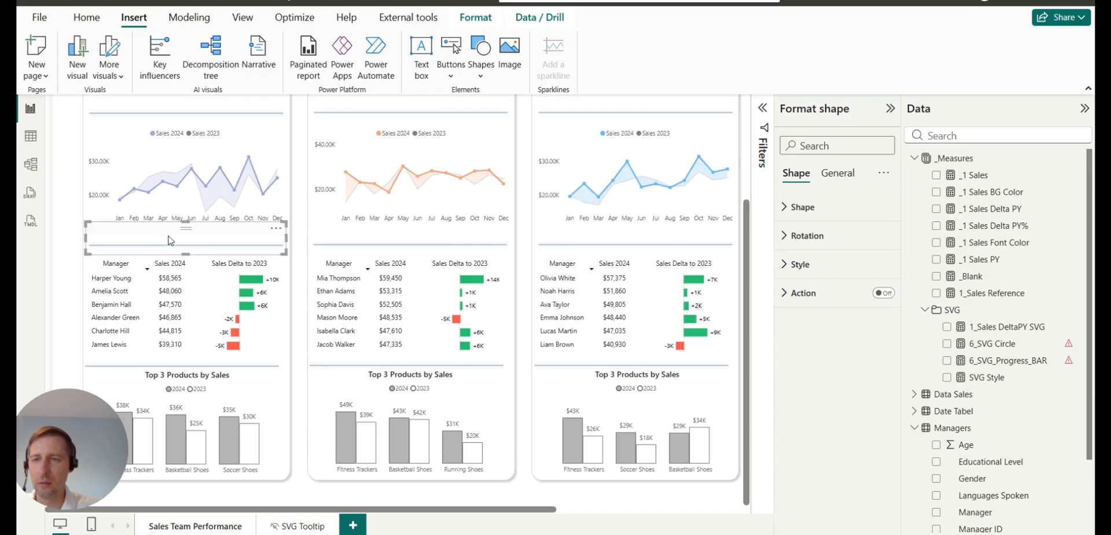
left_click(838, 173)
left_click(821, 208)
left_click(810, 374)
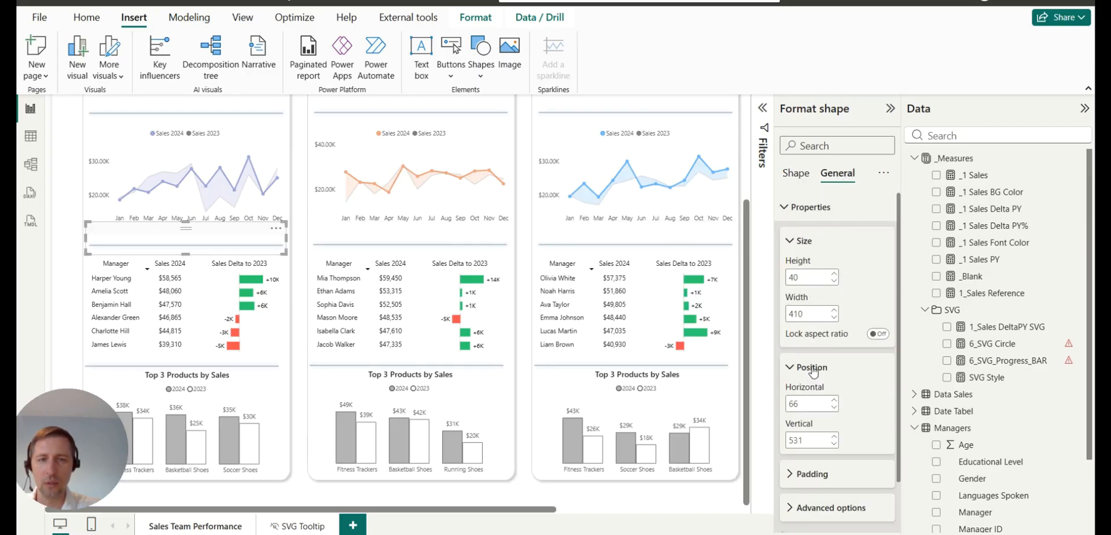
scroll(813, 347, "down", 2)
left_click_drag(168, 246, 164, 380)
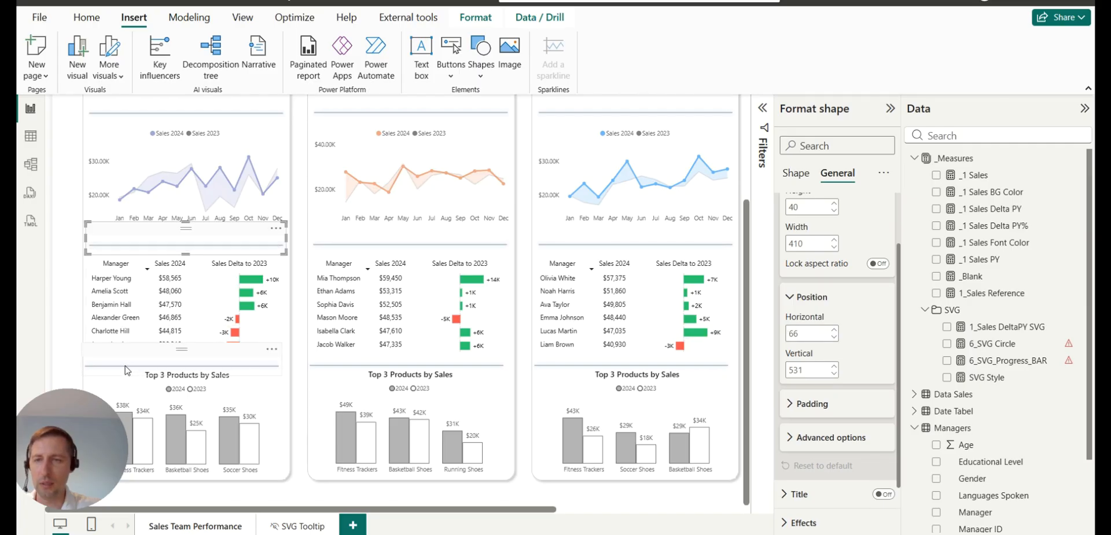
double_click(804, 330)
key("Return")
Check the horizontal positions of the North card's middle and upper divider lines against each other.
left_click(217, 246)
scroll(180, 251, "up", 1)
scroll(180, 250, "up", 1)
left_click(120, 181)
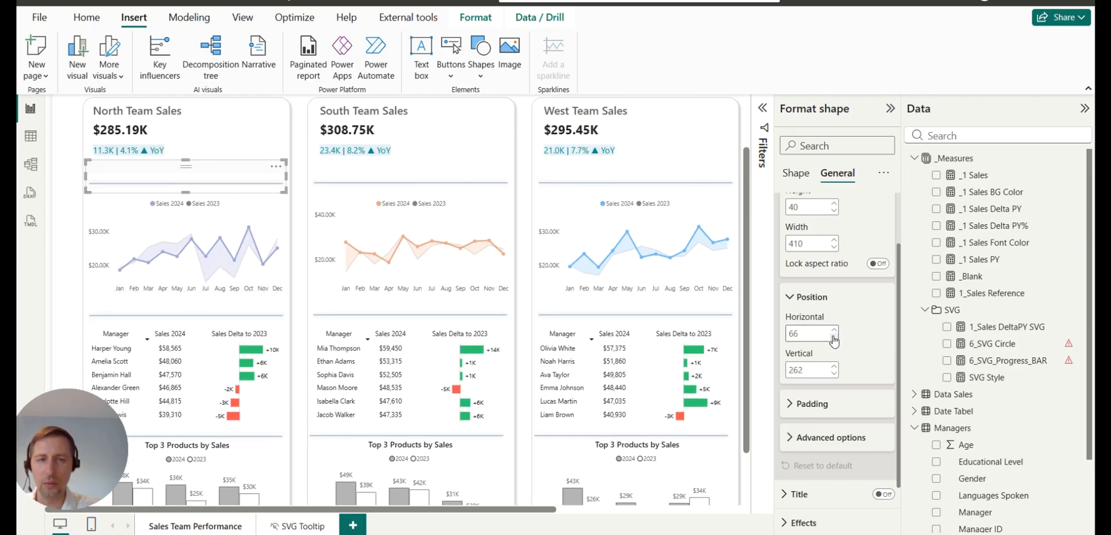
scroll(326, 272, "down", 2)
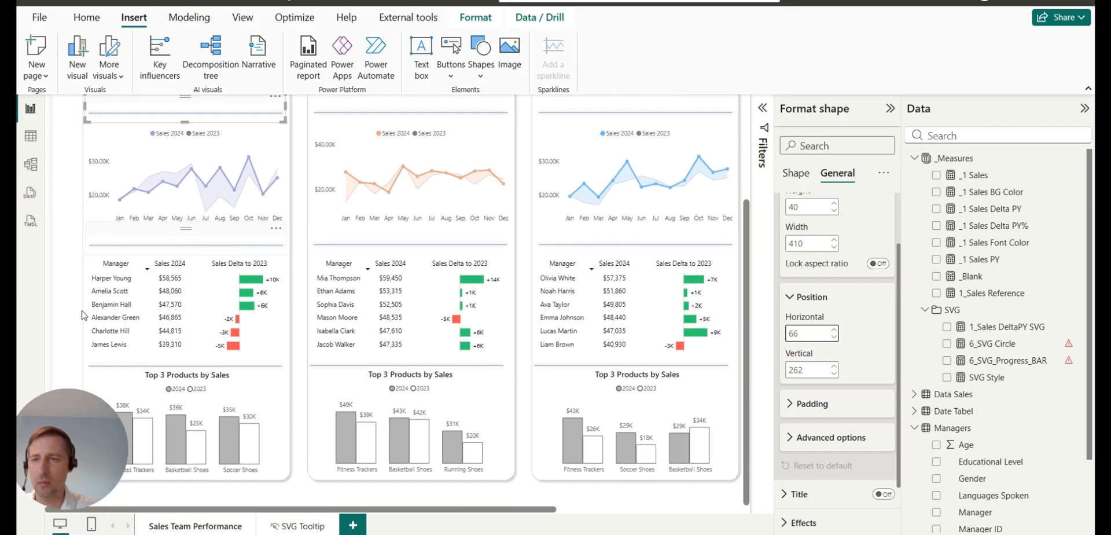
scroll(347, 177, "up", 2)
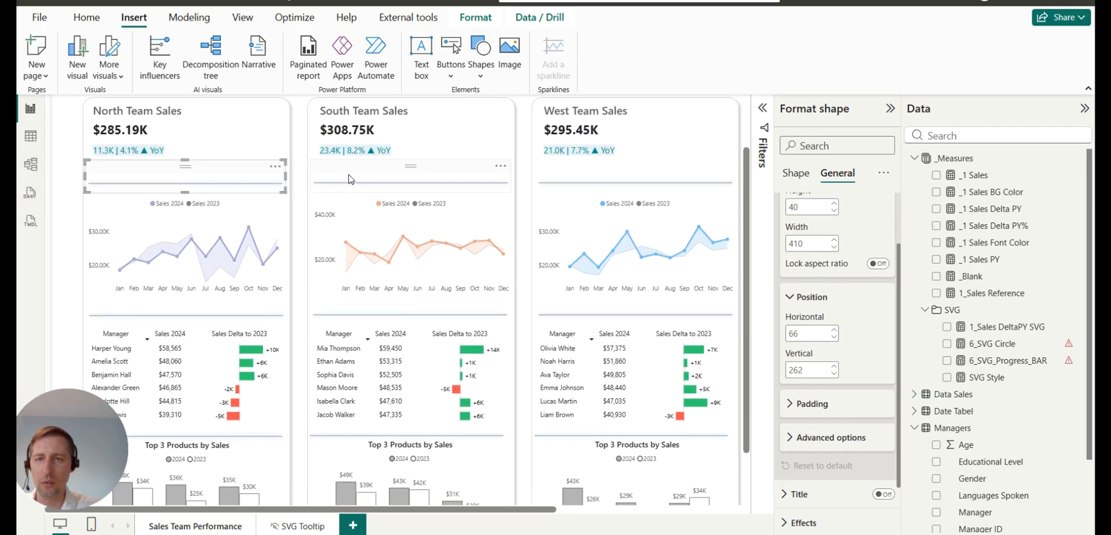
Set the horizontal position of the South card's middle and lowest divider lines to 524, matching its upper line.
left_click(349, 179)
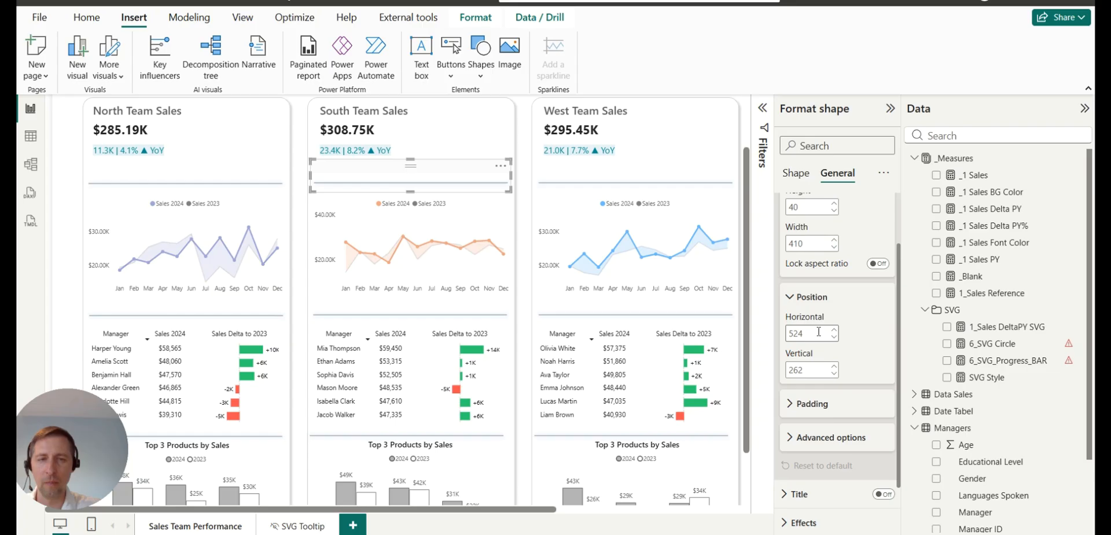
left_click(364, 311)
left_click(836, 338)
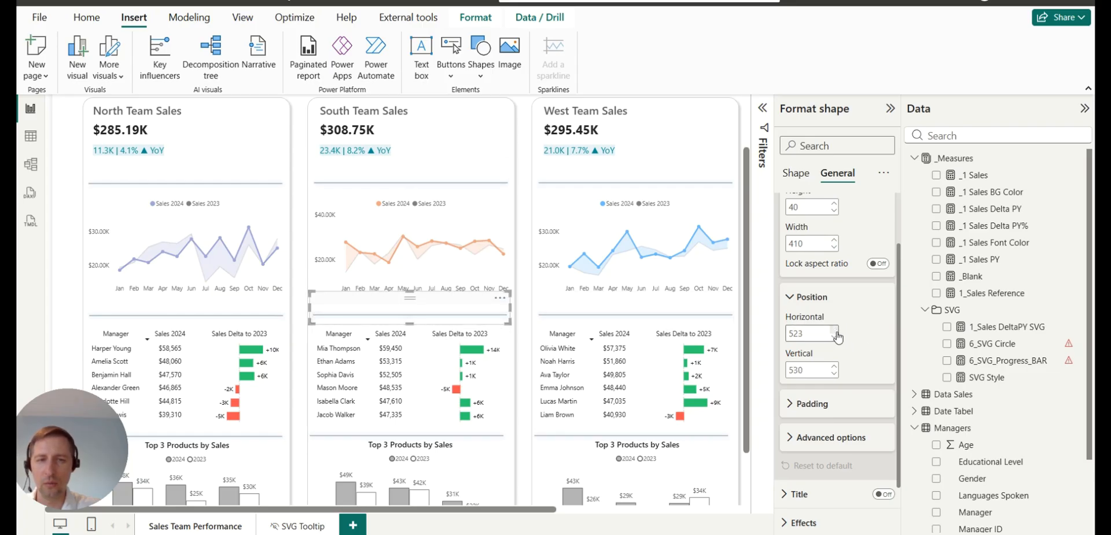
left_click(835, 330)
scroll(320, 369, "down", 1)
left_click(320, 364)
double_click(805, 335)
type("524")
key("Return")
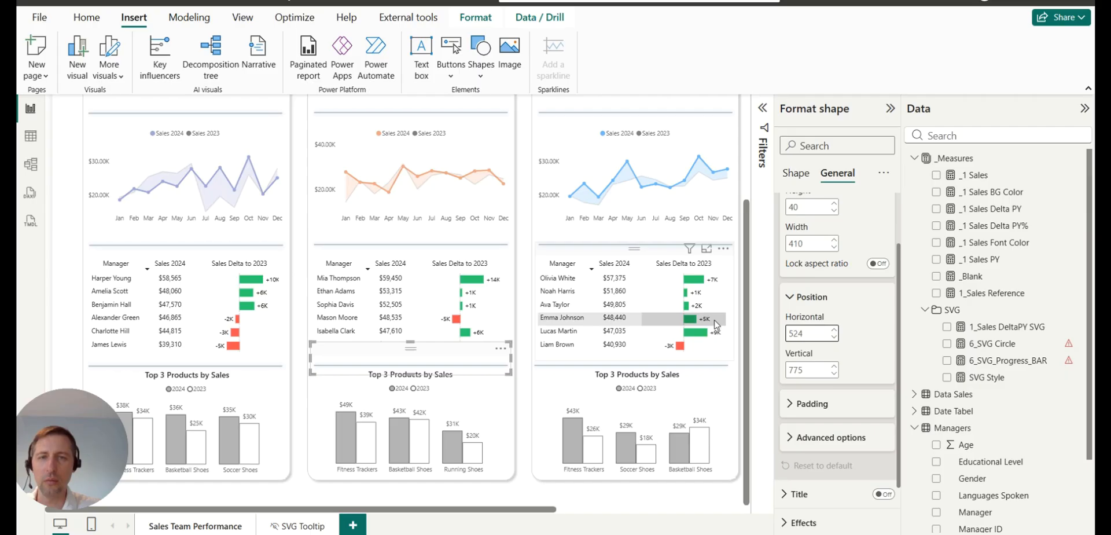
Set the horizontal position of the West card's middle and lowest divider lines to 982, matching its upper line.
scroll(716, 326, "up", 1)
left_click(637, 183)
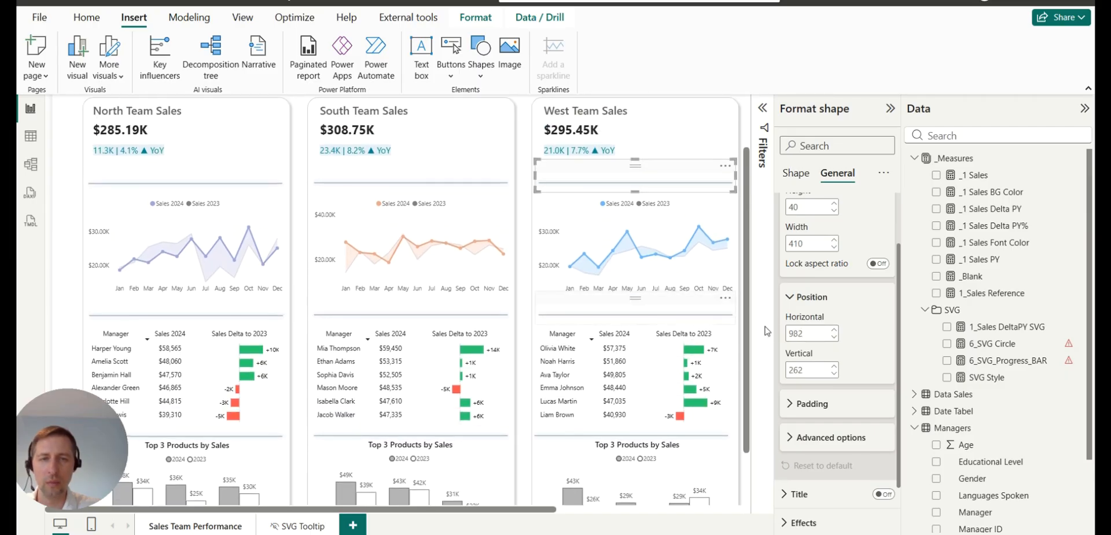
left_click(581, 310)
left_click(834, 330)
scroll(565, 356, "down", 1)
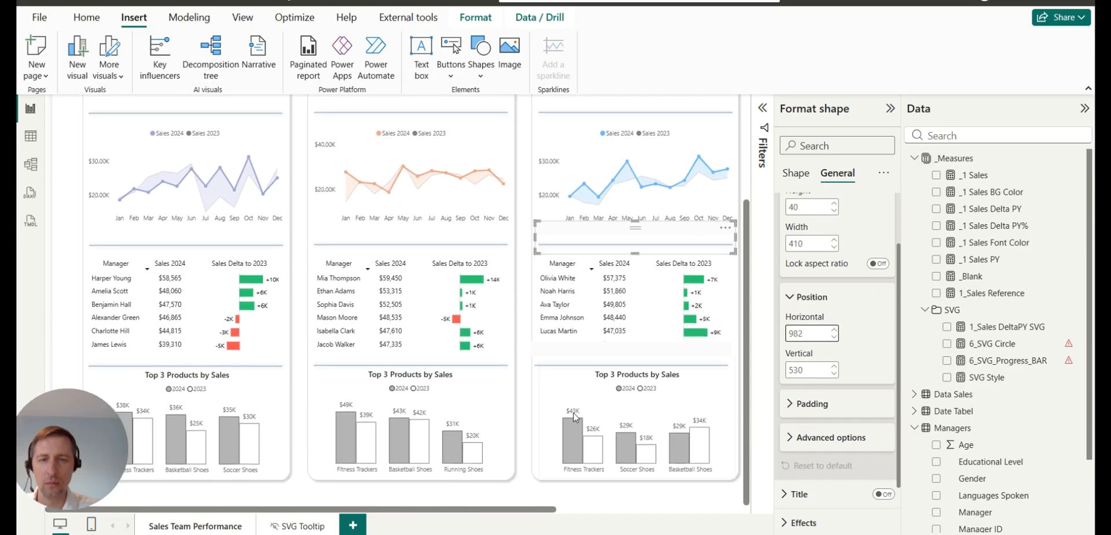
left_click(561, 363)
double_click(805, 335)
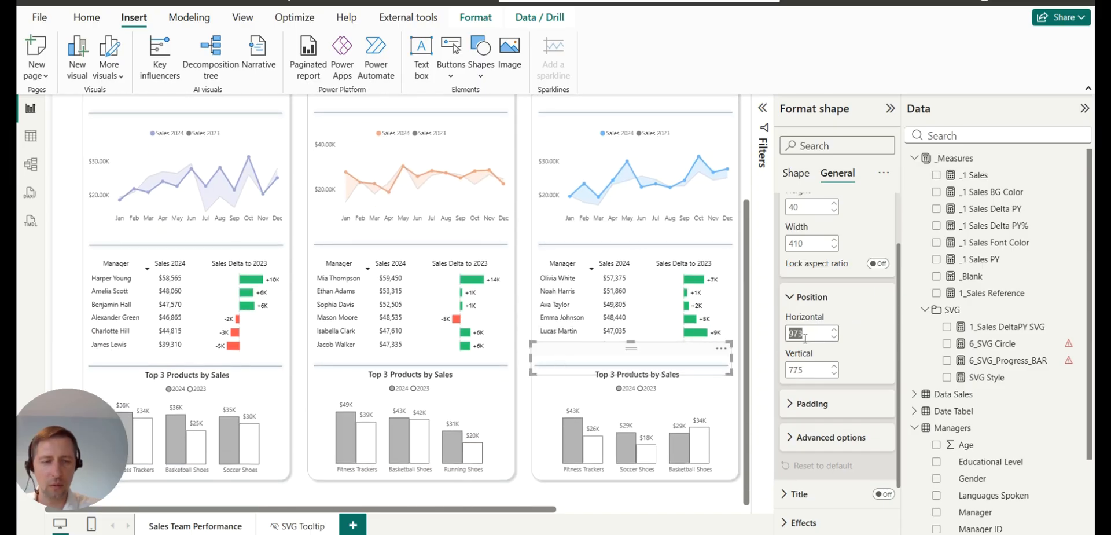
type("982")
key("Return")
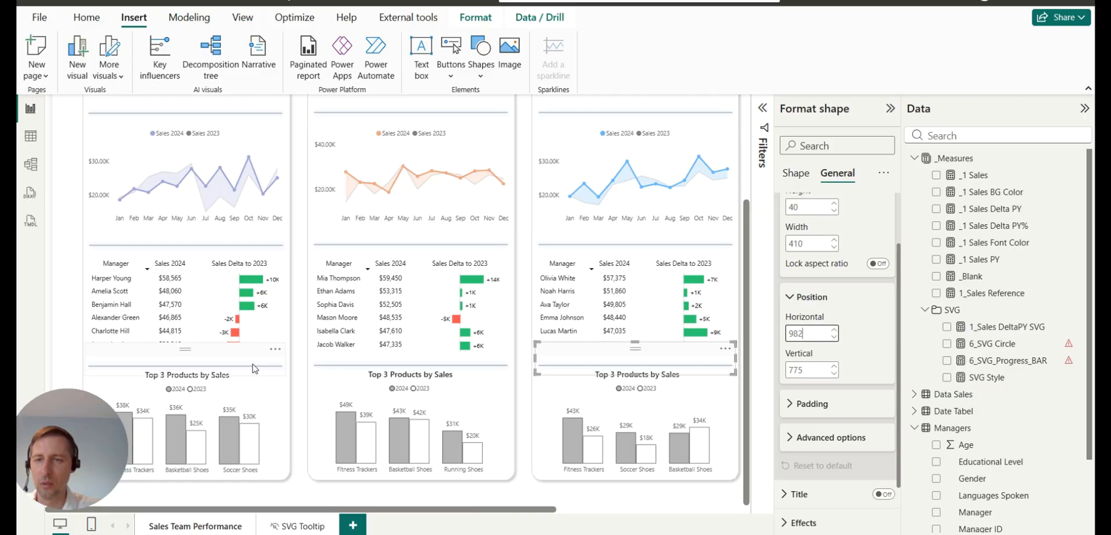
Set the vertical position of the lowest divider lines in the North, South and West cards to 770.
left_click(250, 360)
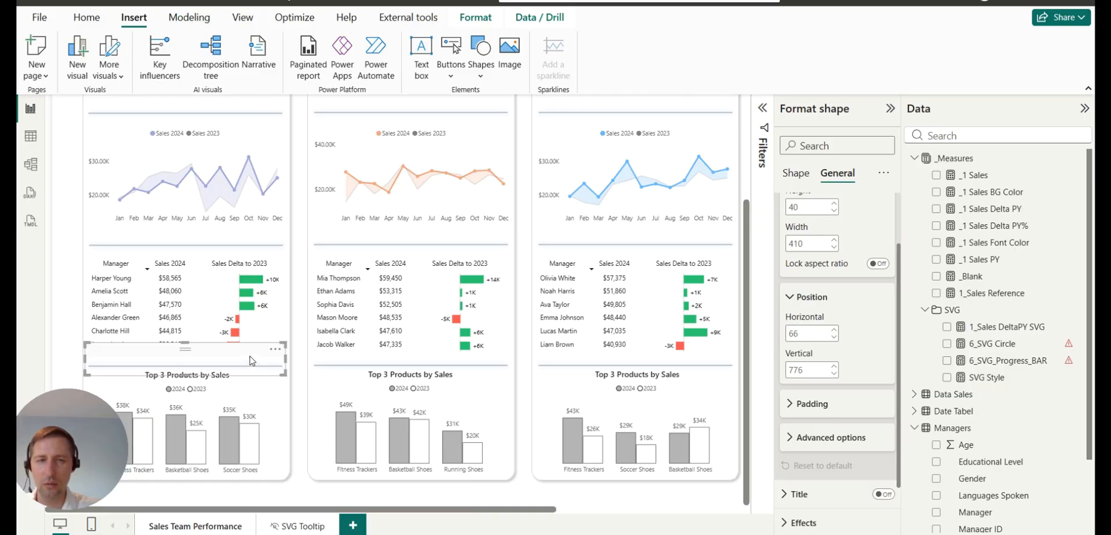
left_click(835, 367)
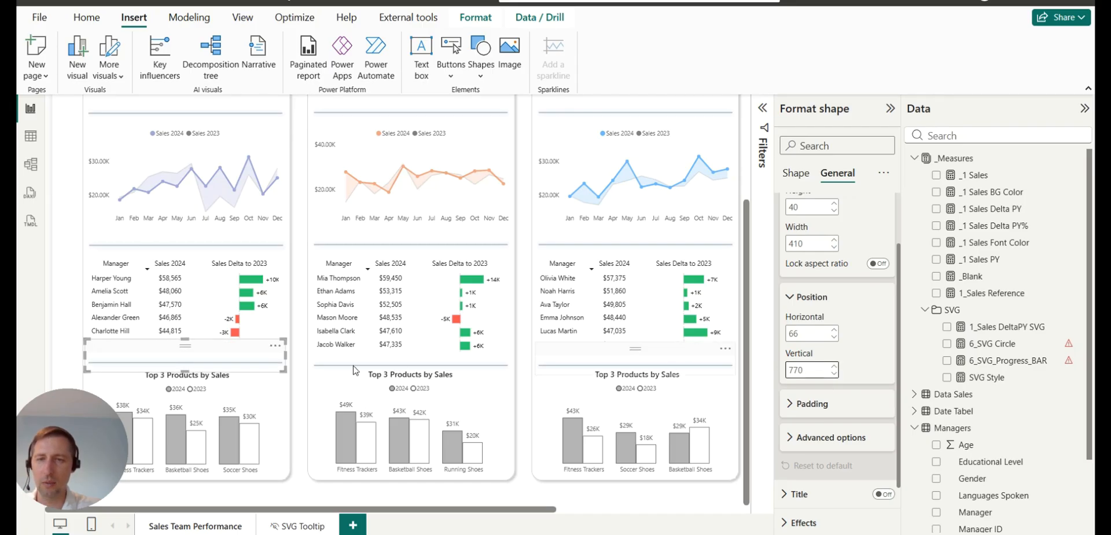
left_click(372, 362)
double_click(809, 370)
type("770")
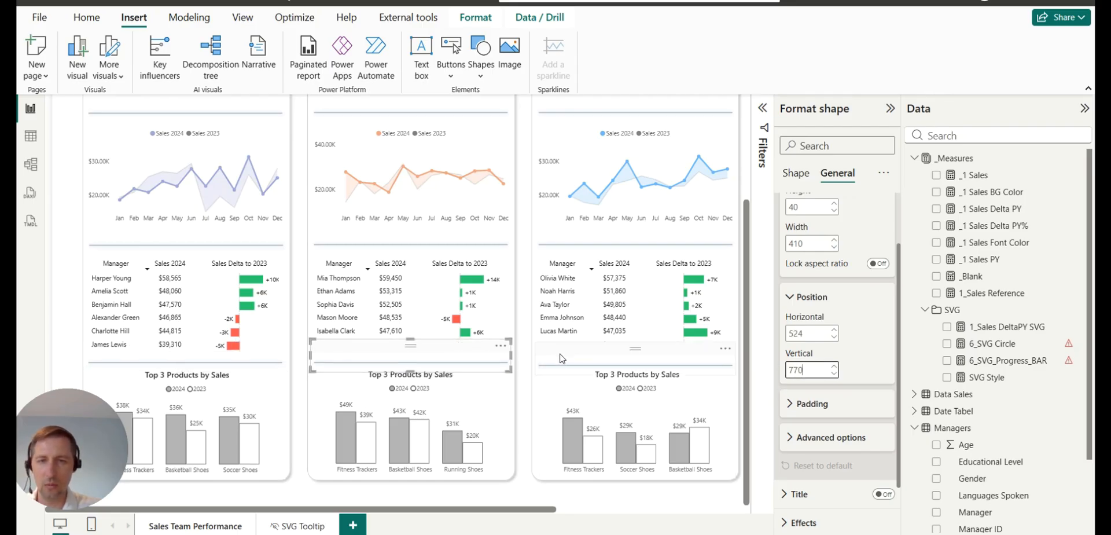
left_click(559, 358)
double_click(828, 370)
type("770")
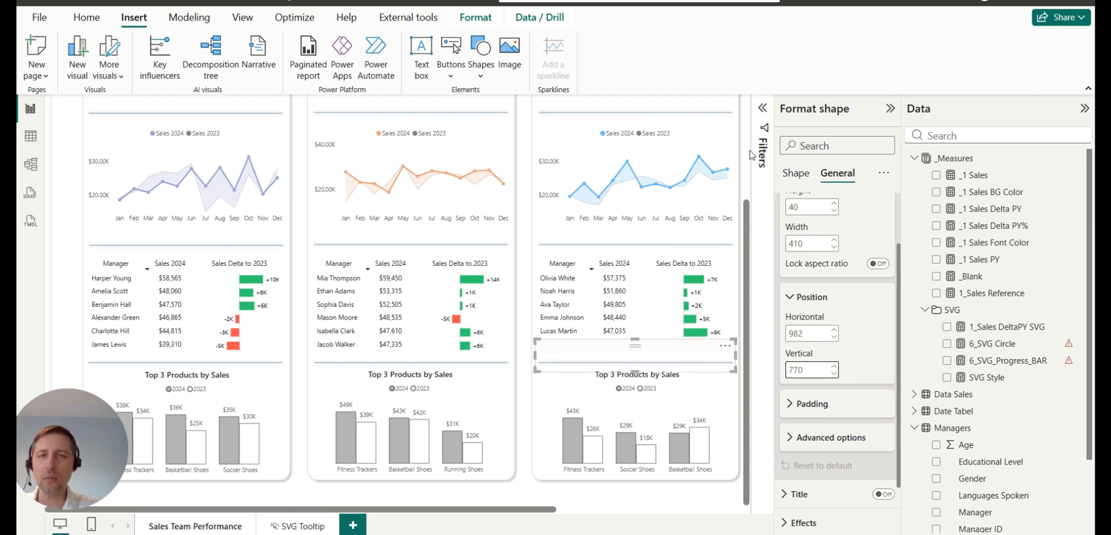
Insert a text box on the report page and reduce its height to about half.
scroll(747, 155, "up", 3)
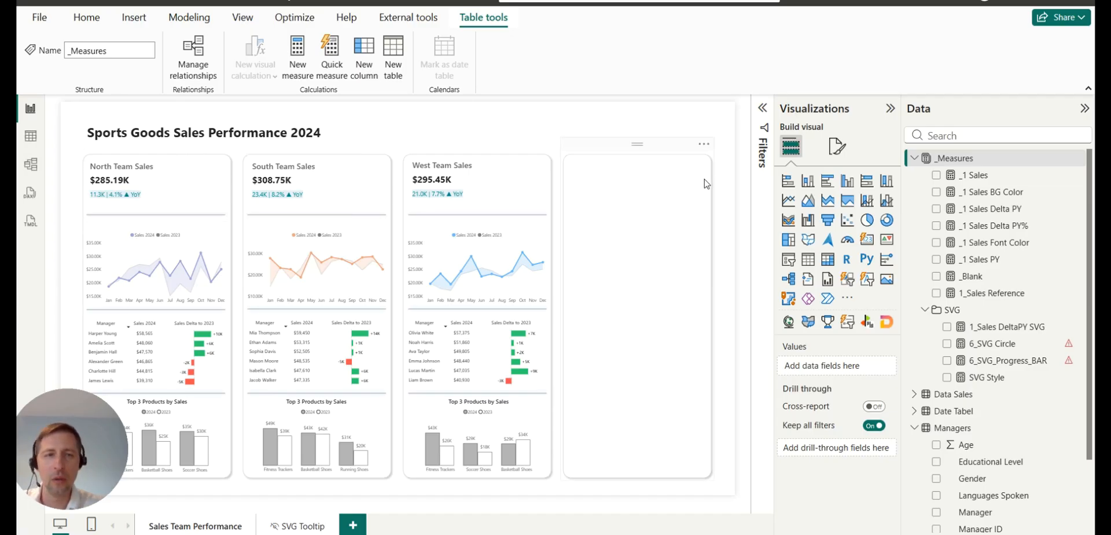
left_click(133, 17)
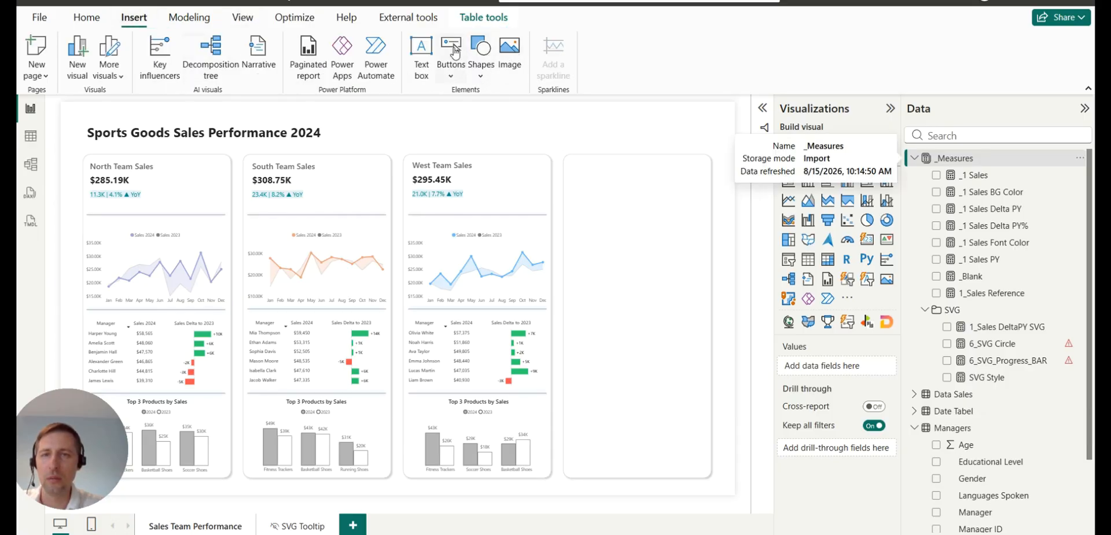
left_click(421, 62)
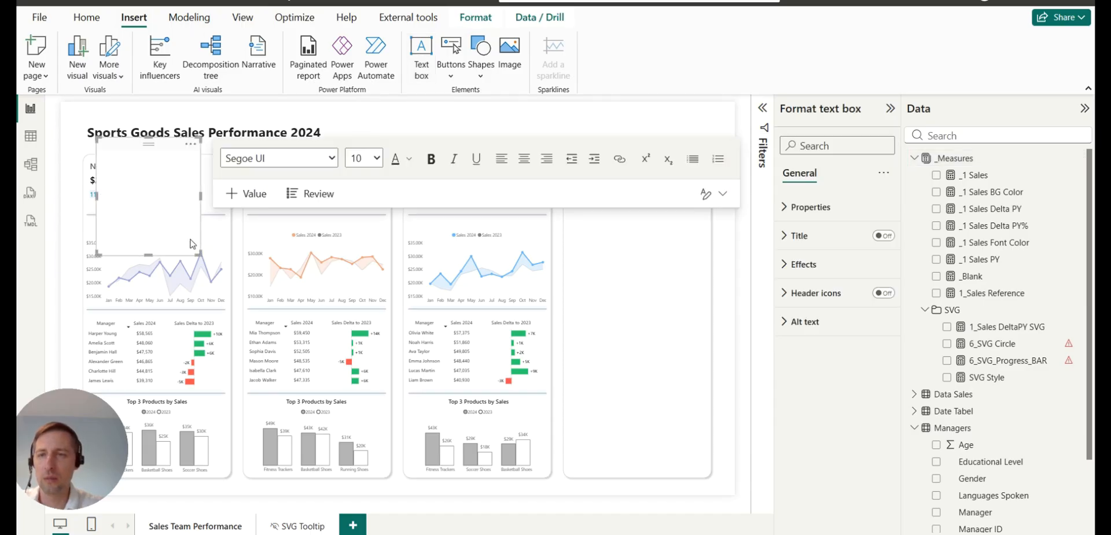
left_click_drag(152, 254, 152, 194)
Format the new text box's font as bold Segoe UI Light, size 14, in dark gray.
left_click(301, 161)
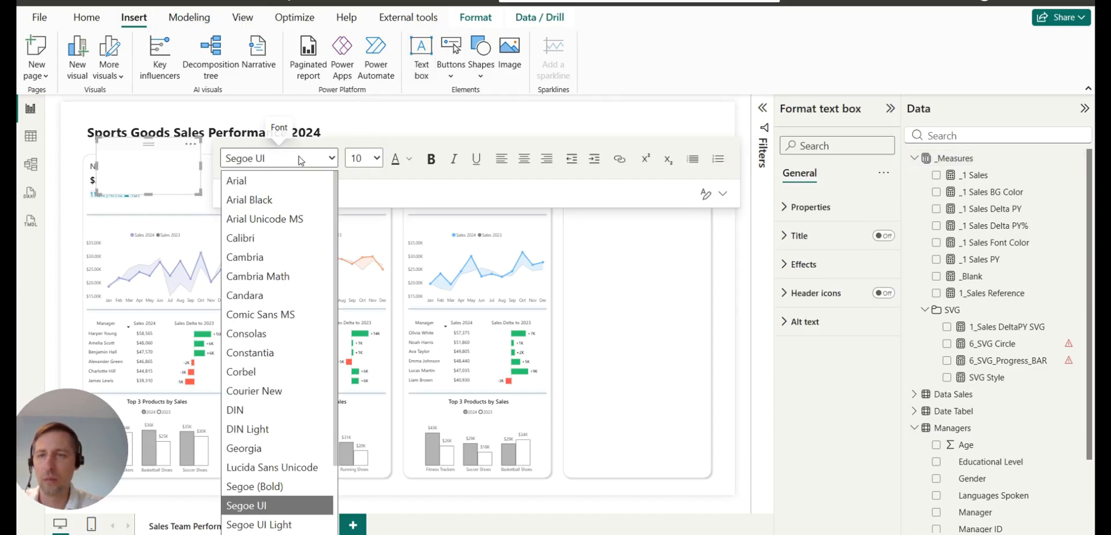
left_click(297, 524)
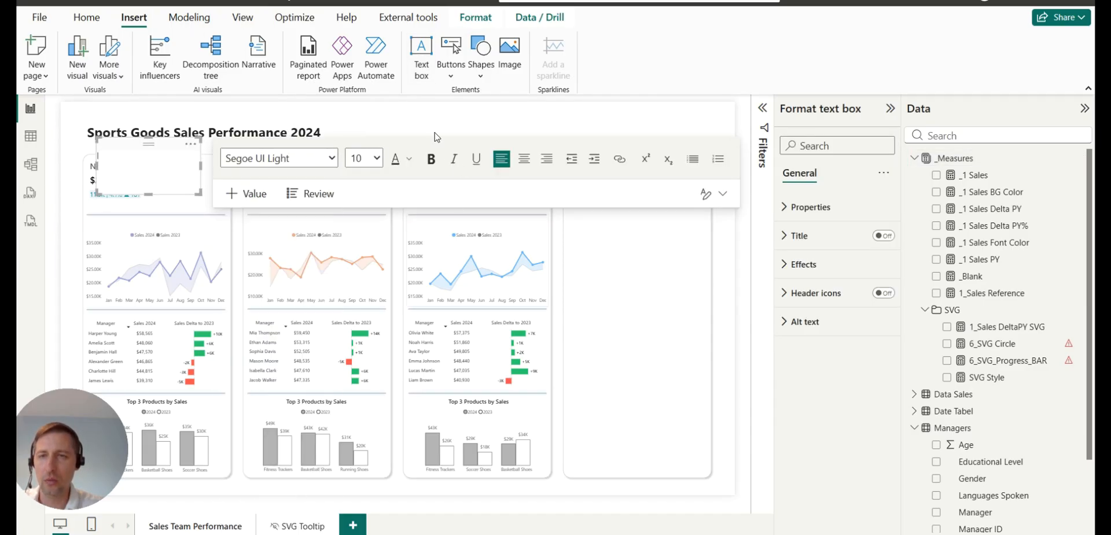
left_click(376, 159)
left_click(376, 295)
left_click(409, 161)
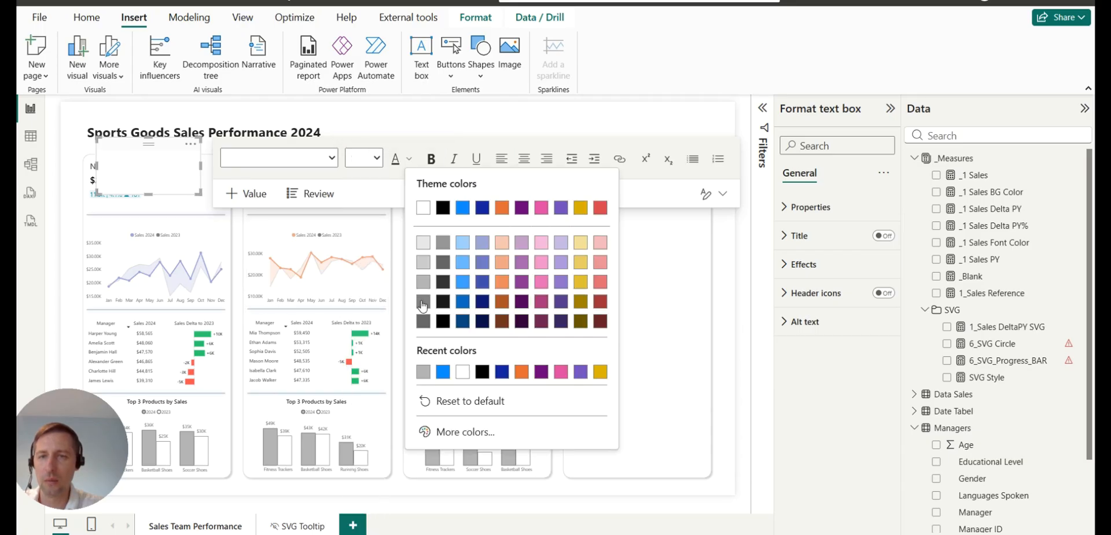
left_click(423, 305)
left_click(432, 160)
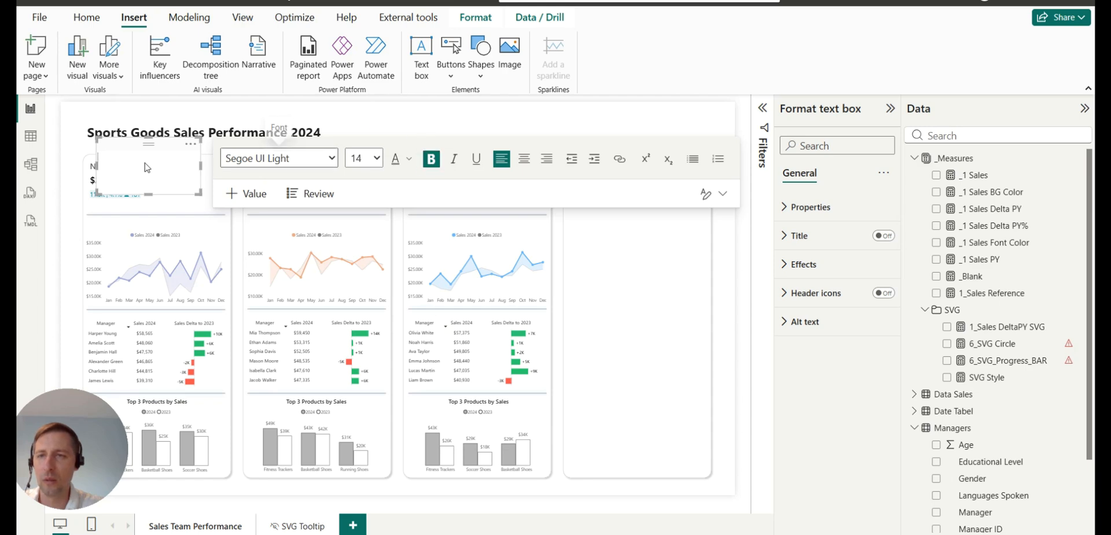
Enter "Target Completion:" in the text box and reduce the box's height to fit the single line.
type("e")
type("rget C")
type("ompletion:")
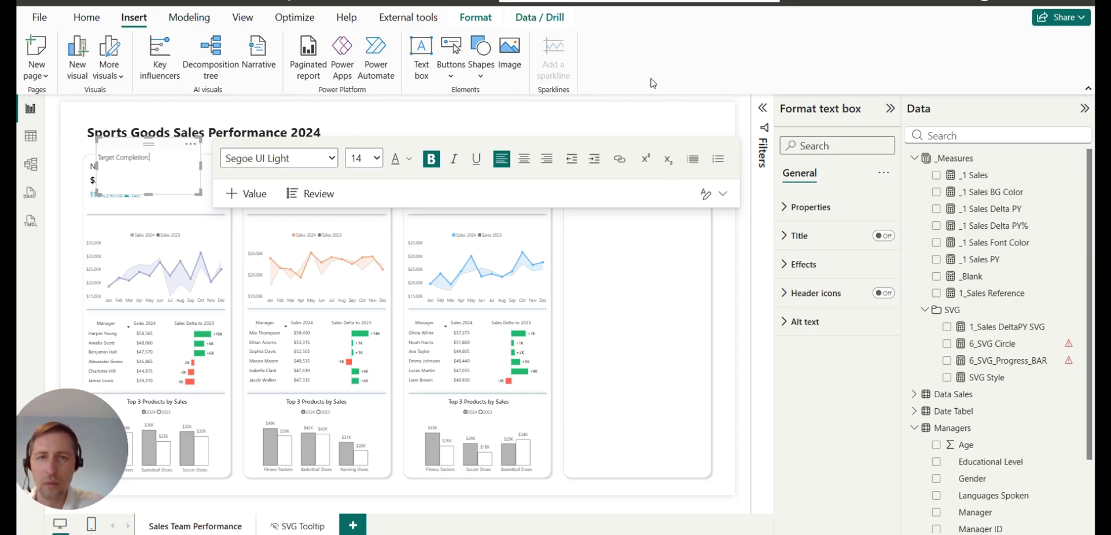
left_click(644, 126)
left_click_drag(146, 193, 146, 169)
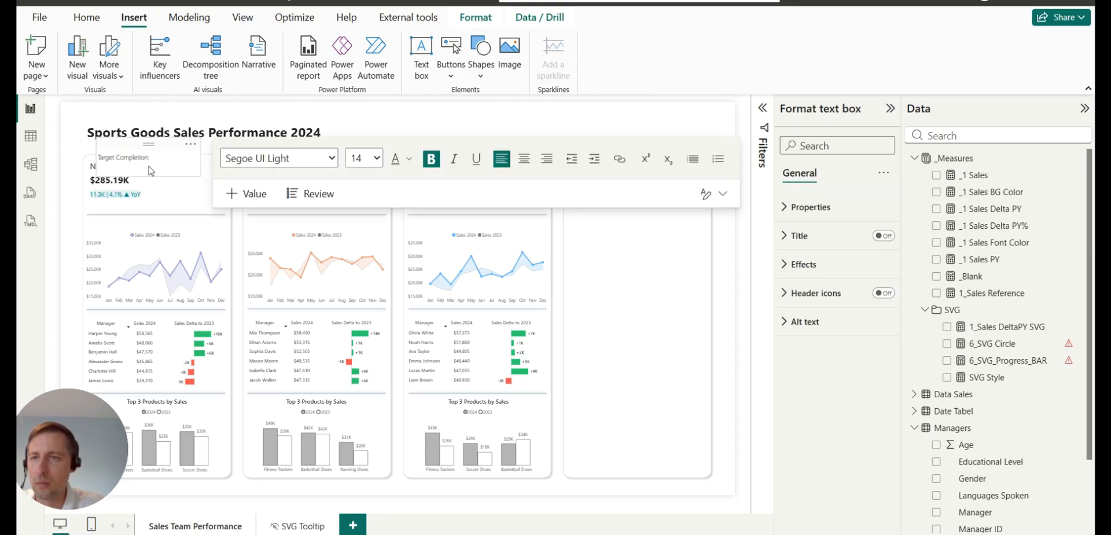
Narrow the Target Completion text box and place it beside the North card's sales total.
left_click_drag(172, 144, 206, 173)
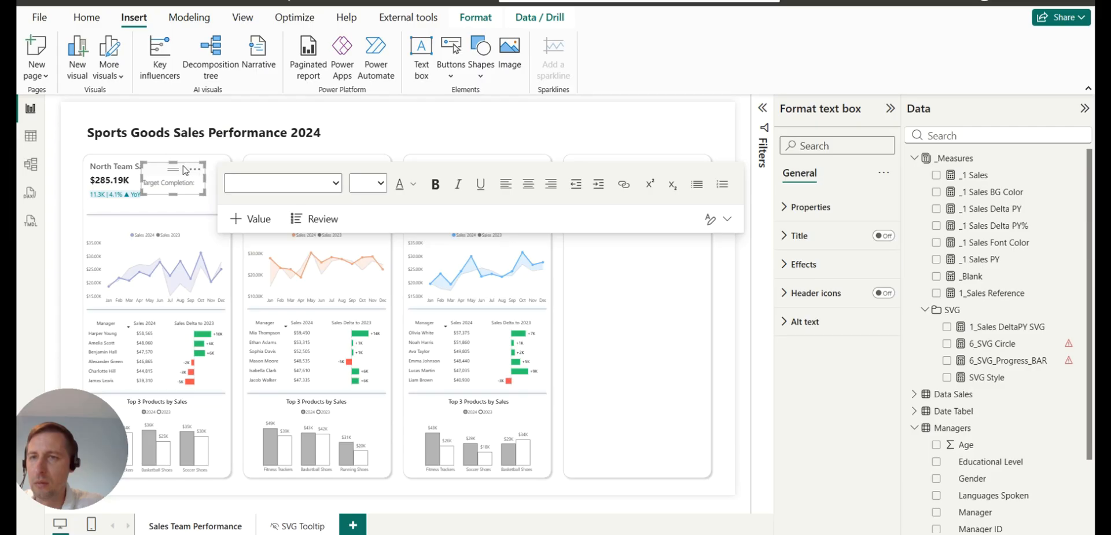
key("Left")
key("Left")
key("Left")
key("Left")
key("Left")
key("Left")
key("Left")
key("Up")
key("Up")
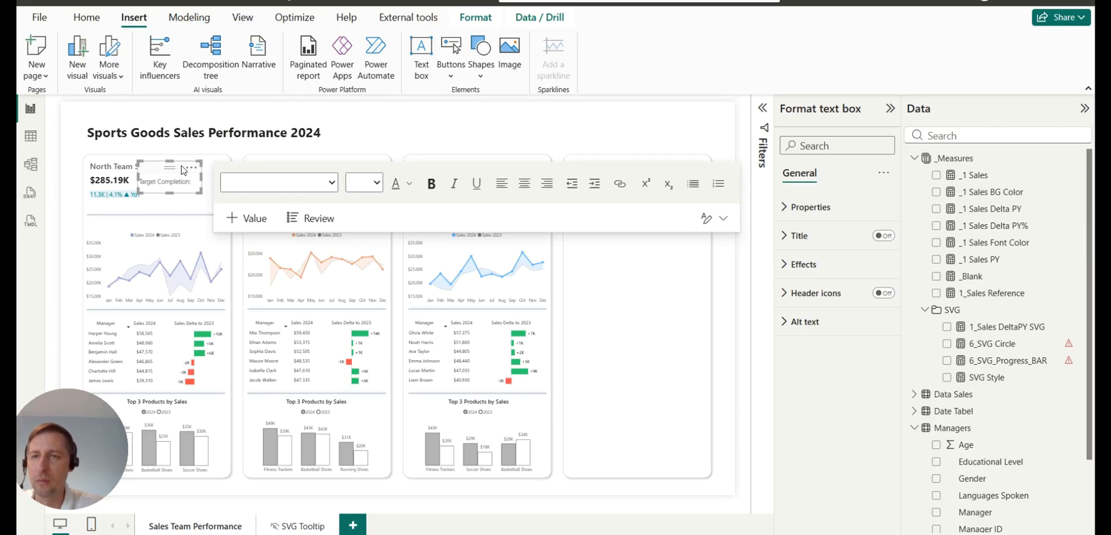
left_click(673, 128)
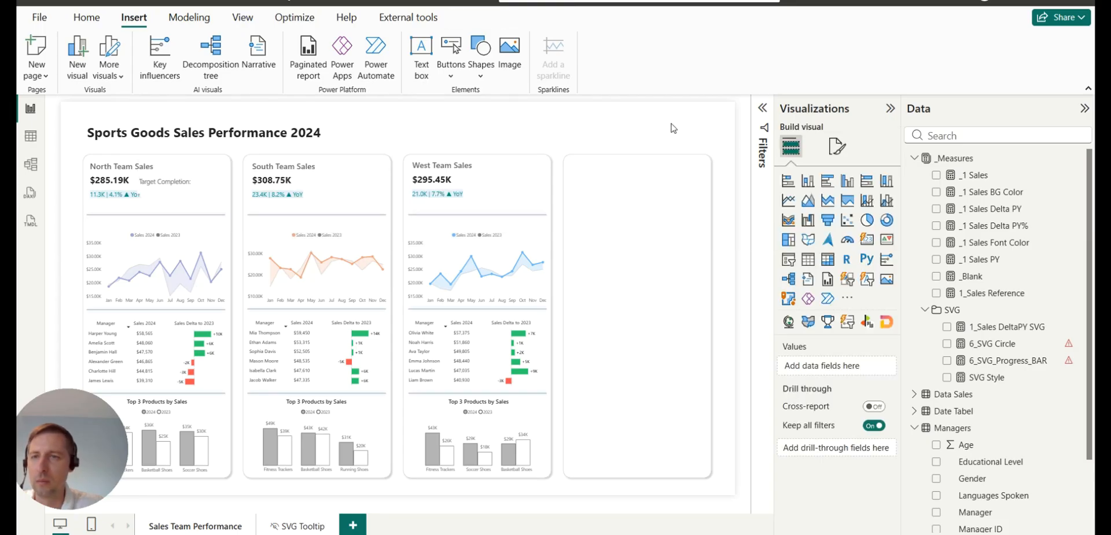
Nudge the Target Completion text box slightly up and left to line up with the North sales total.
left_click(184, 196)
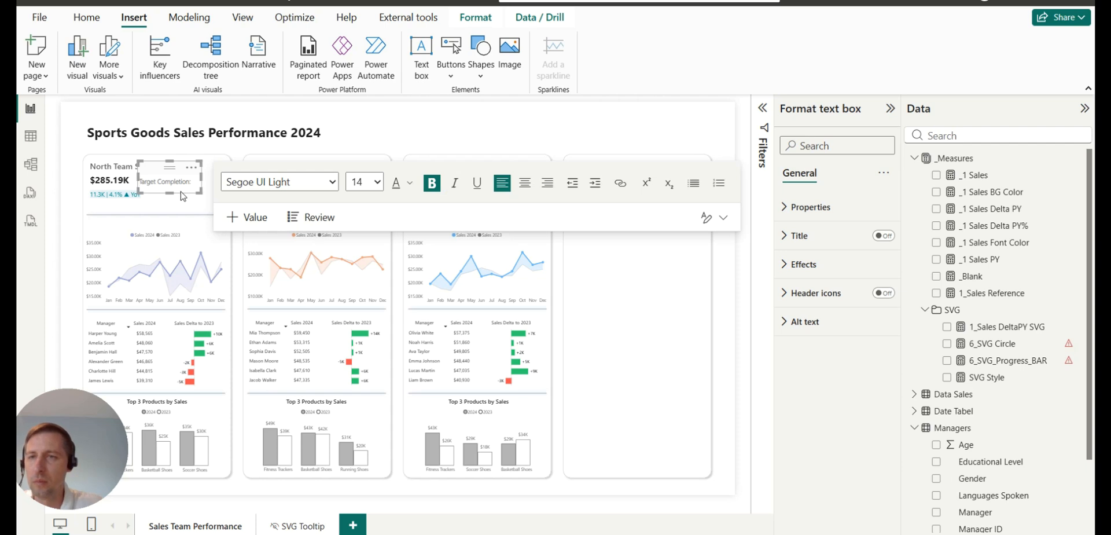
left_click(183, 167)
key("Up")
key("Up")
key("Up")
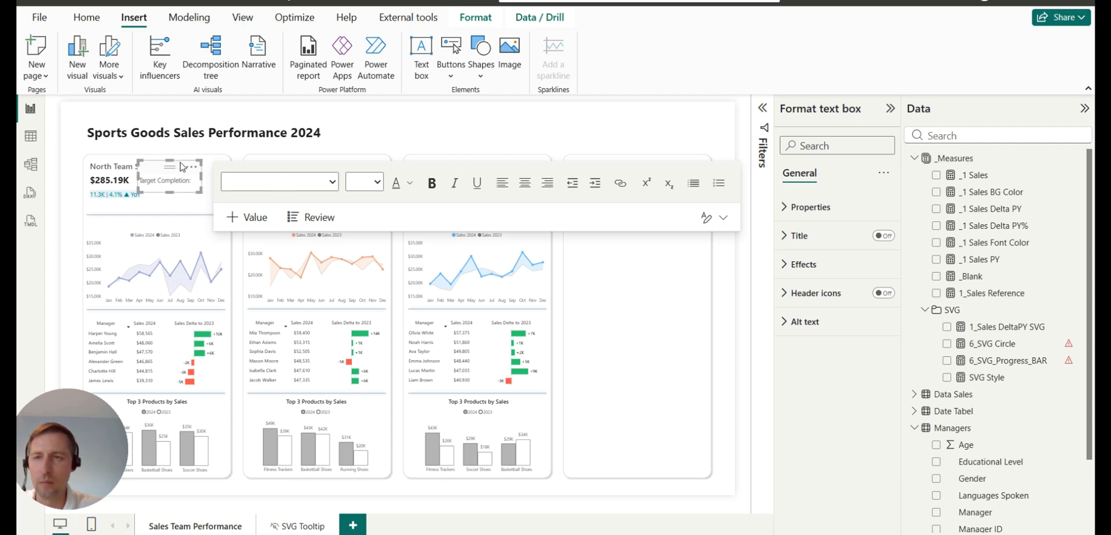
key("Left")
key("Left")
key("Left")
key("Left")
key("Down")
left_click(715, 132)
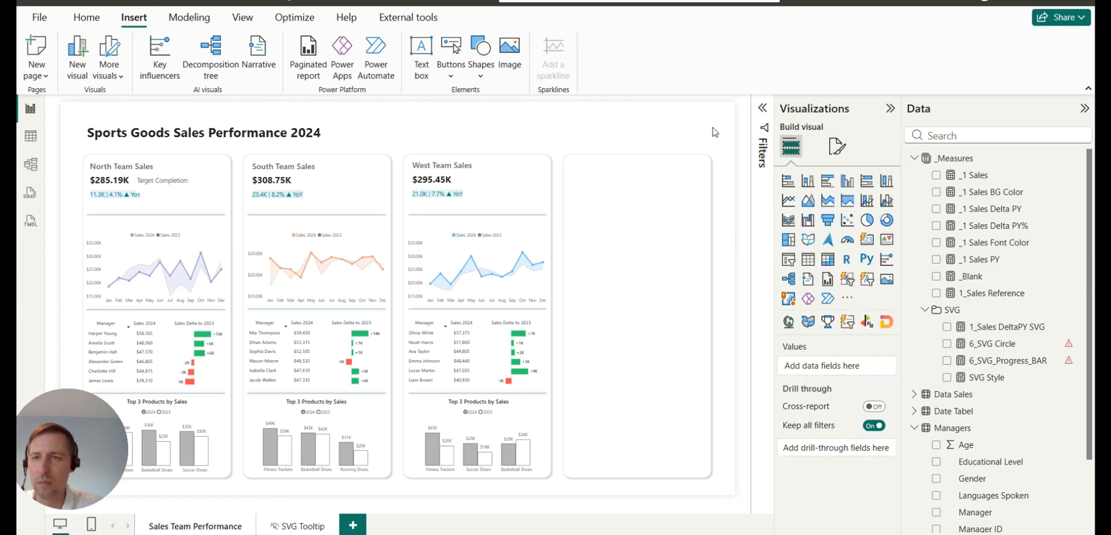
Change the font color of the North card's Target Completion text to a darker theme gray.
left_click(176, 192)
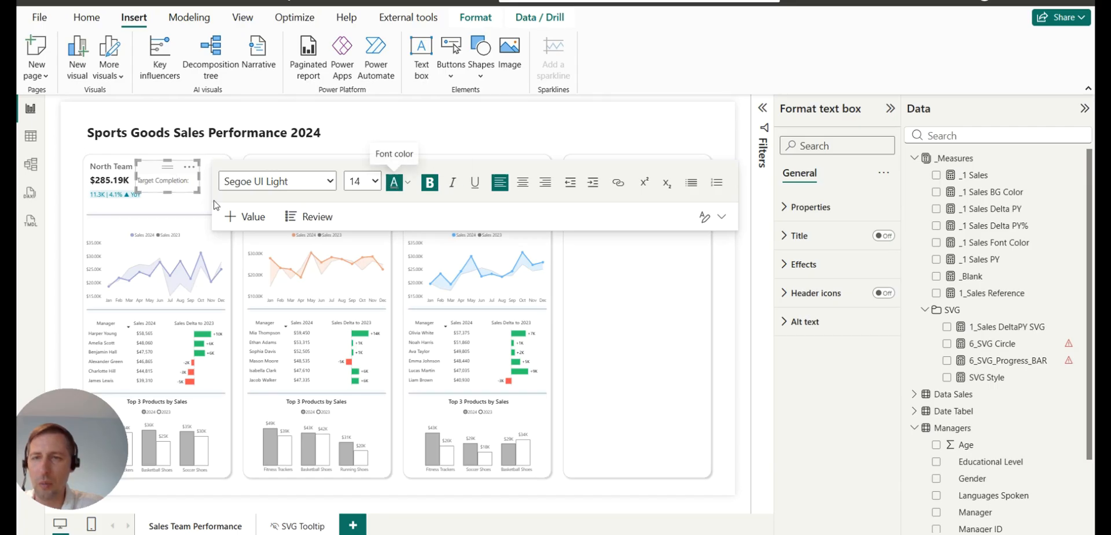
triple_click(174, 181)
left_click(407, 183)
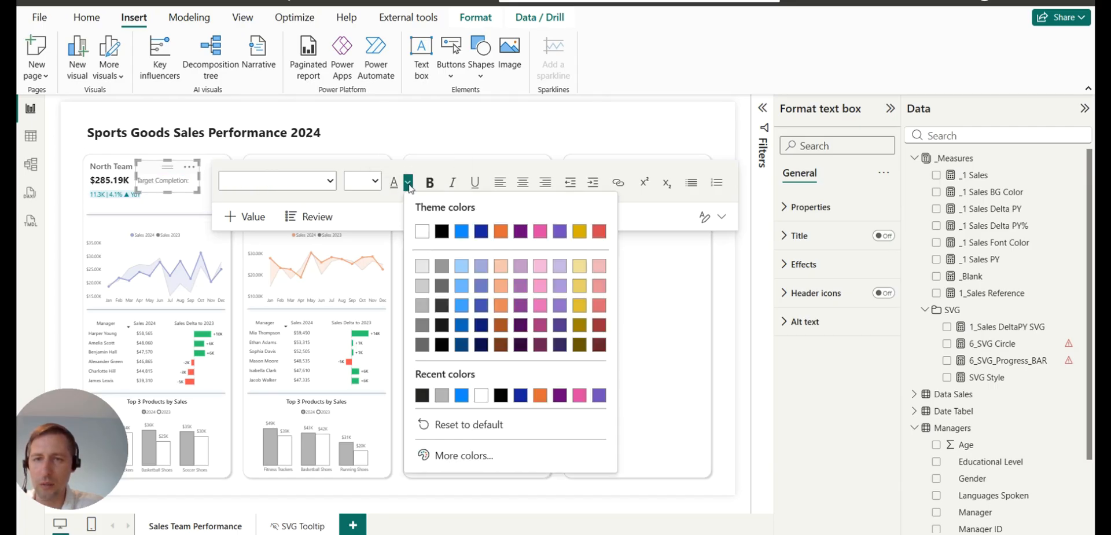
left_click(423, 329)
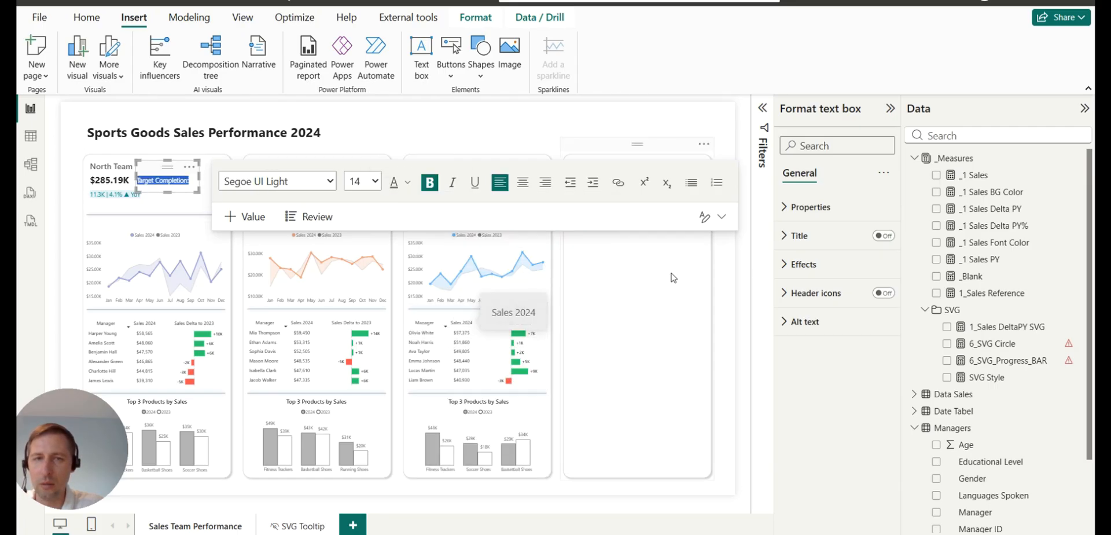
left_click(720, 279)
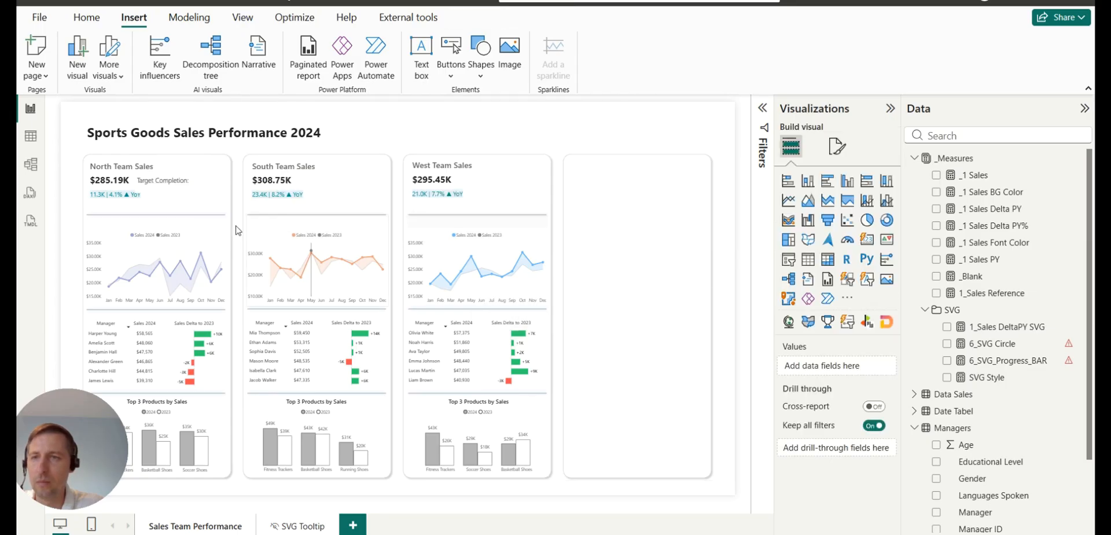
Duplicate the North card's Target Completion text box and align the copy beside the South card's sales total.
left_click(167, 180)
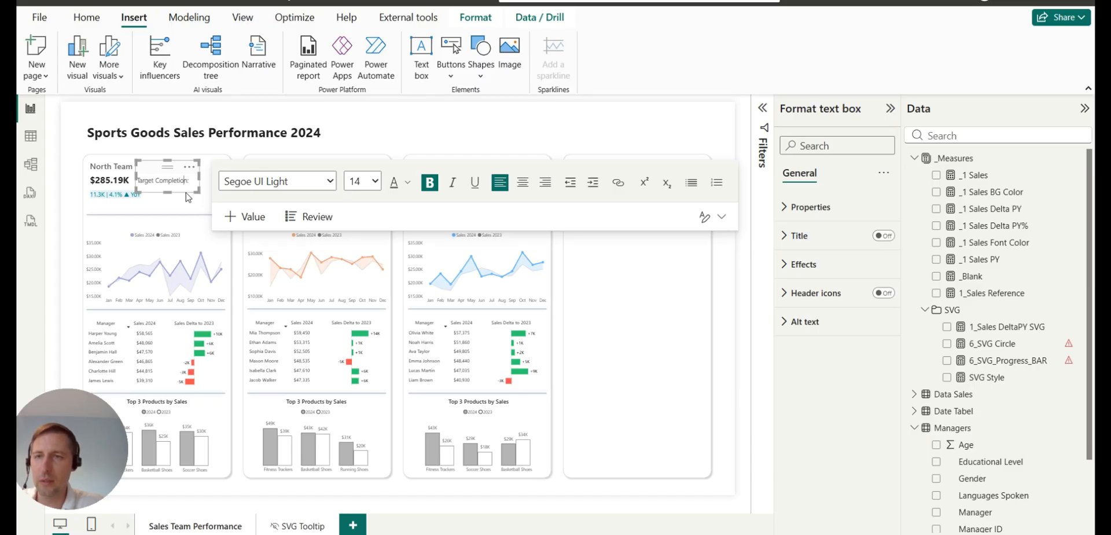
left_click(252, 155)
left_click(174, 168)
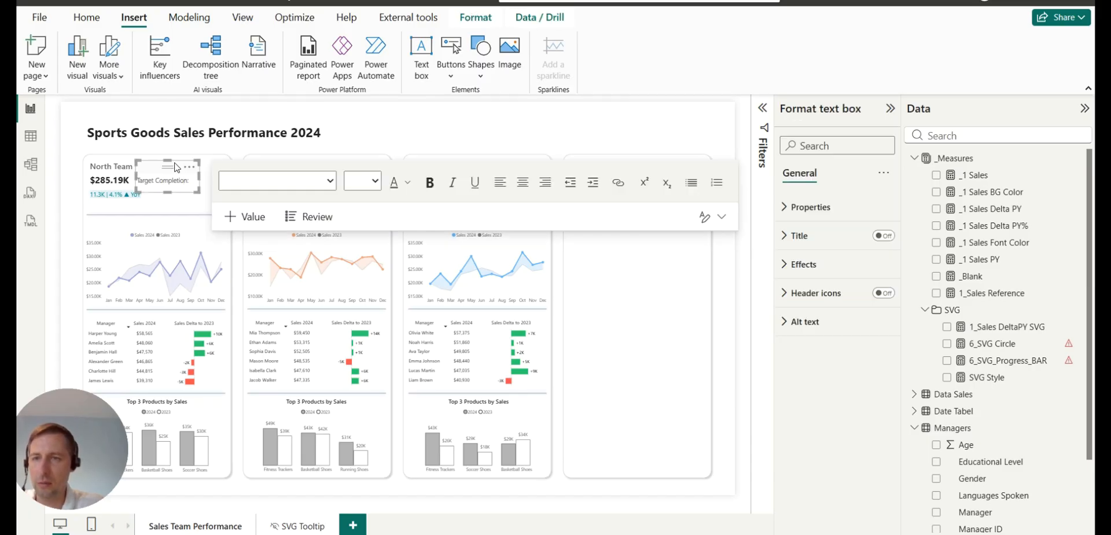
left_click_drag(176, 168, 342, 169)
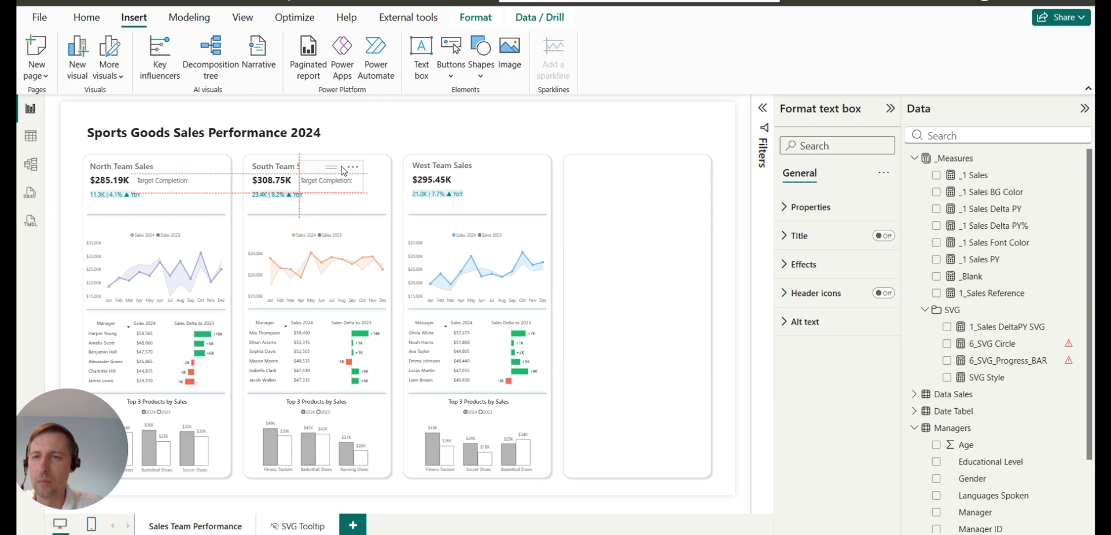
left_click_drag(342, 169, 342, 170)
Paste another Target Completion text box and align it beside the West card's sales total.
key("ctrl+v")
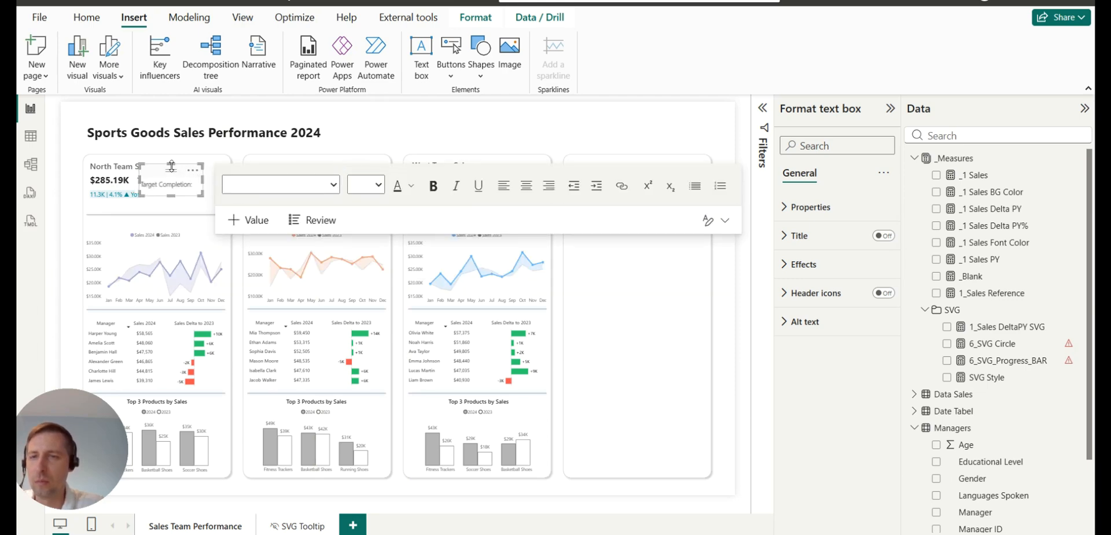
left_click_drag(180, 174, 490, 166)
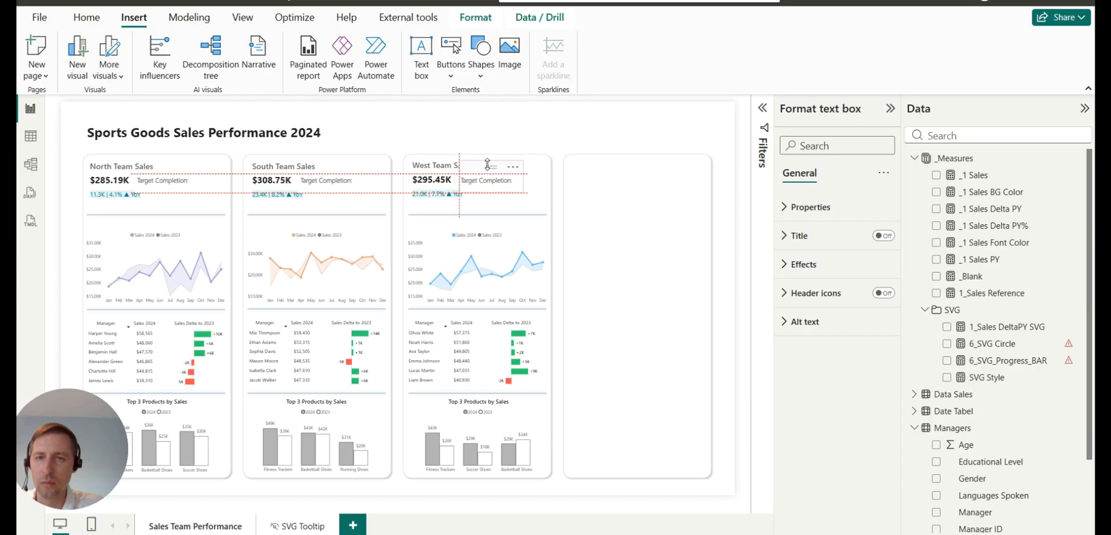
left_click(712, 179)
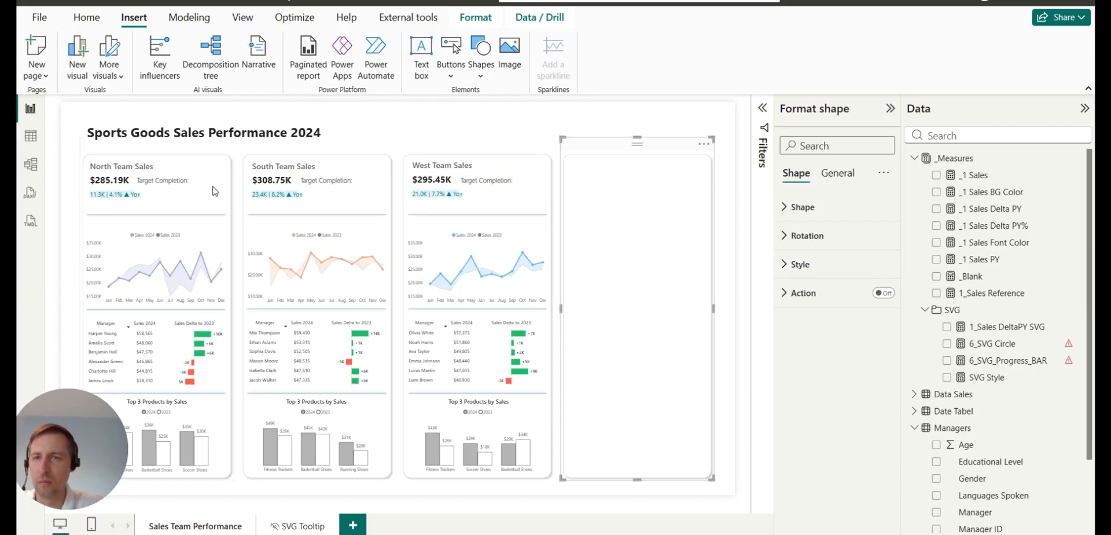
Nudge the West, South and North Target Completion text boxes slightly left, closer to their sales totals.
left_click(490, 172)
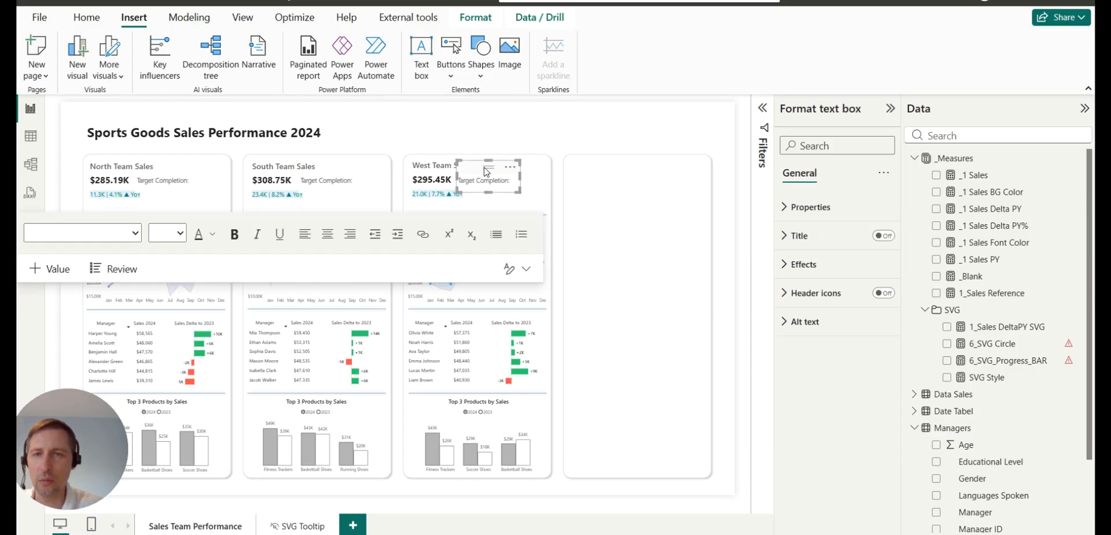
left_click(329, 170)
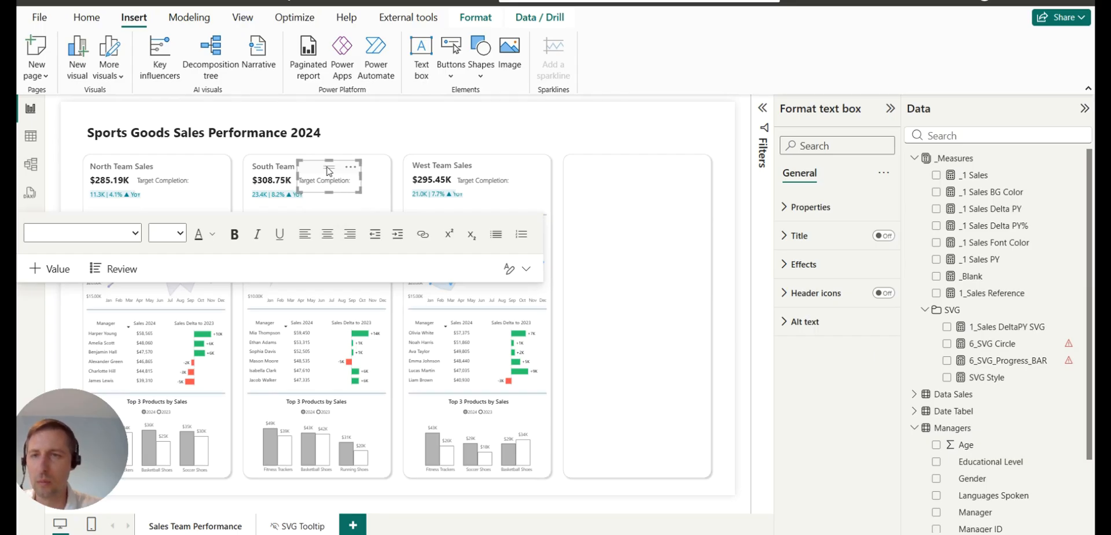
left_click(176, 169)
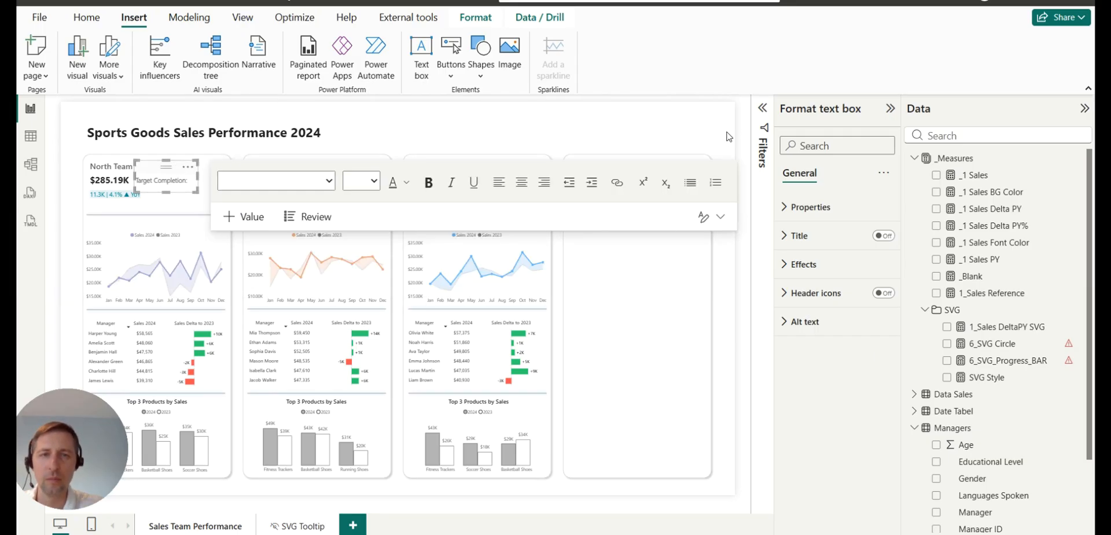
left_click(401, 175)
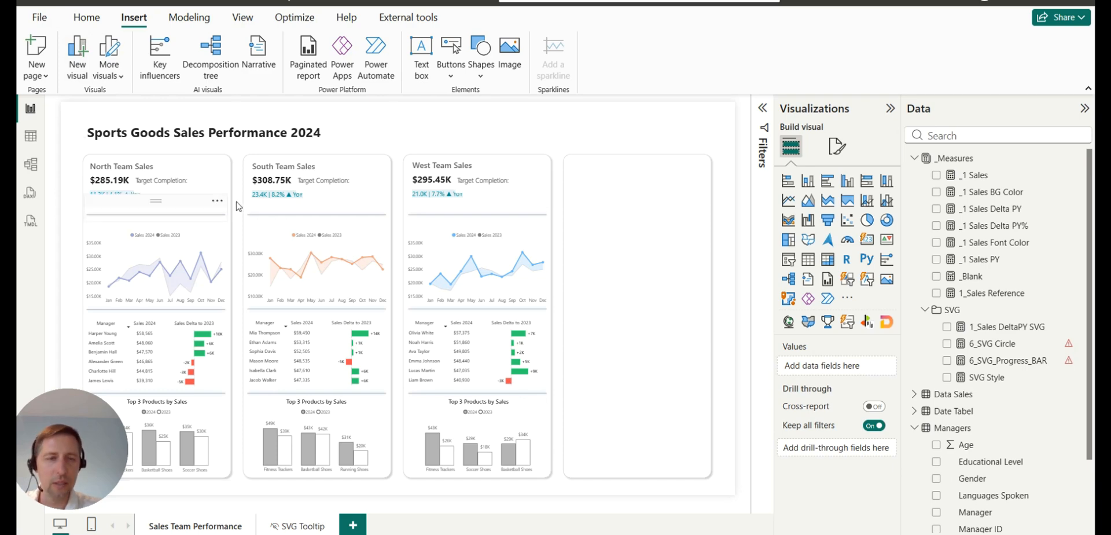
Check the core measure referenced in the 6_SVG Circle formula and add a new measure named "_6 Progress" to the _Measures table.
left_click(995, 351)
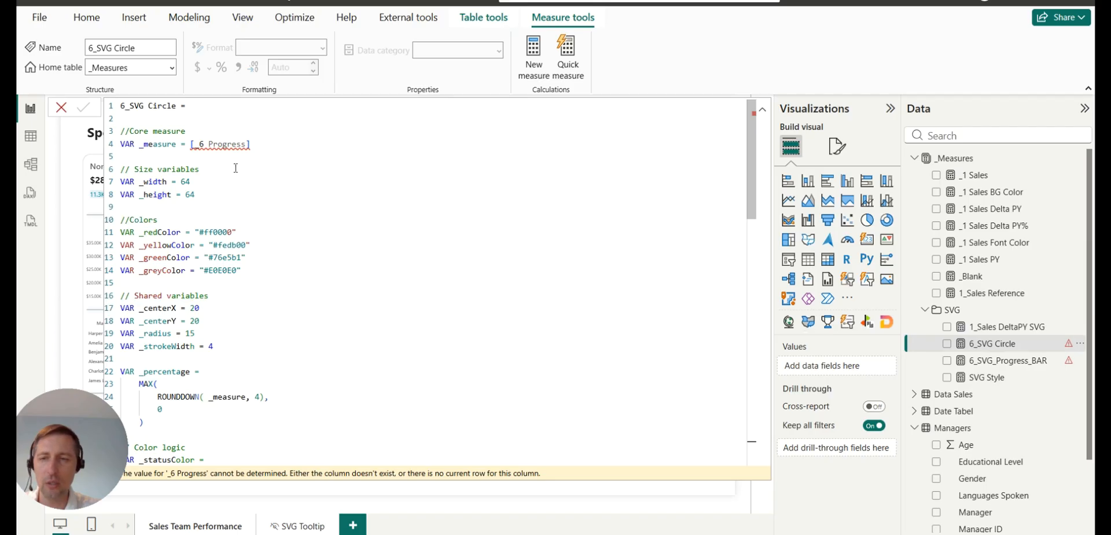
mouse_move(226, 148)
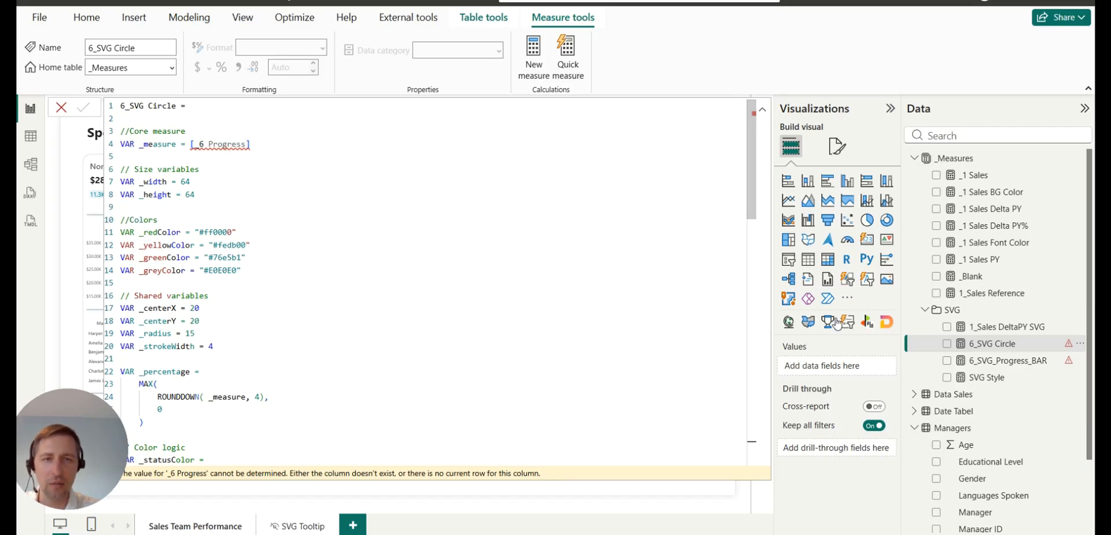
left_click(956, 316)
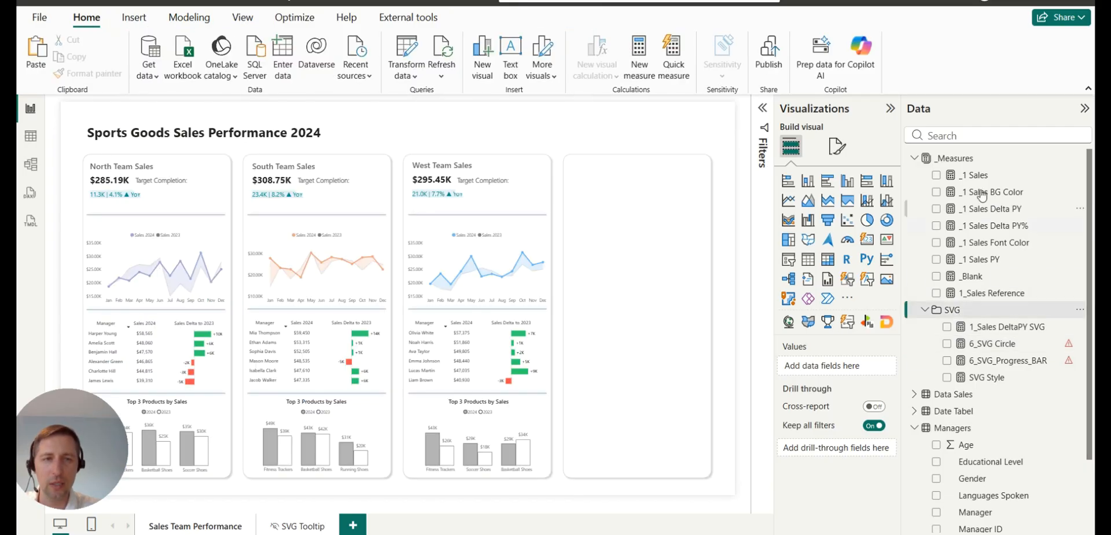
left_click(984, 344)
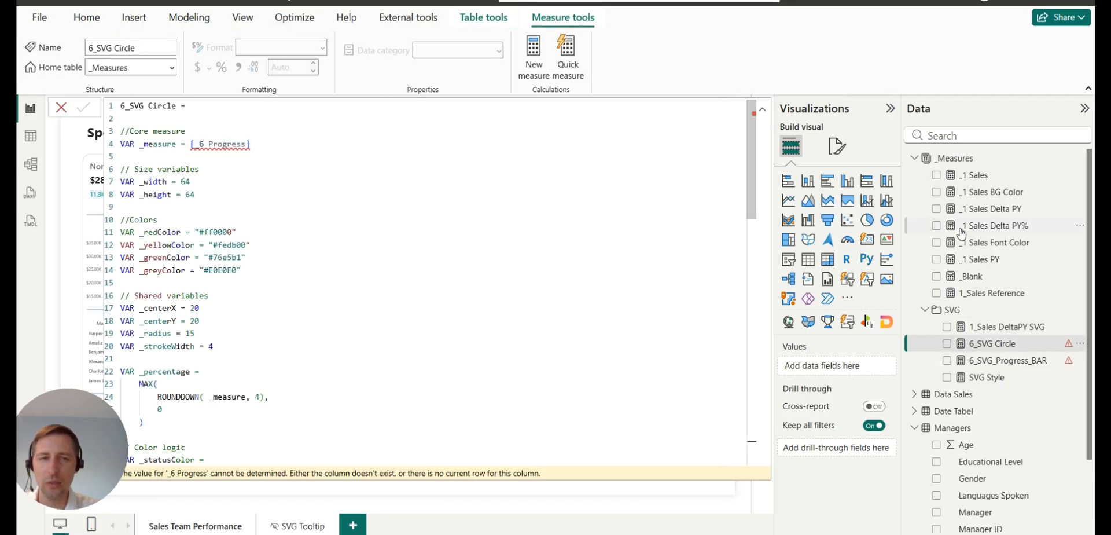
right_click(961, 163)
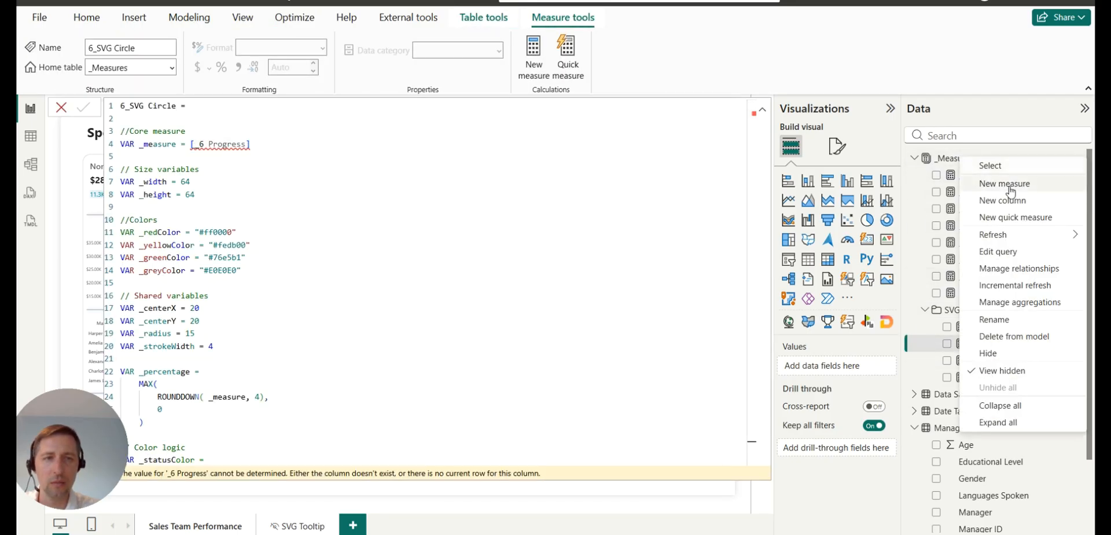
key("Escape")
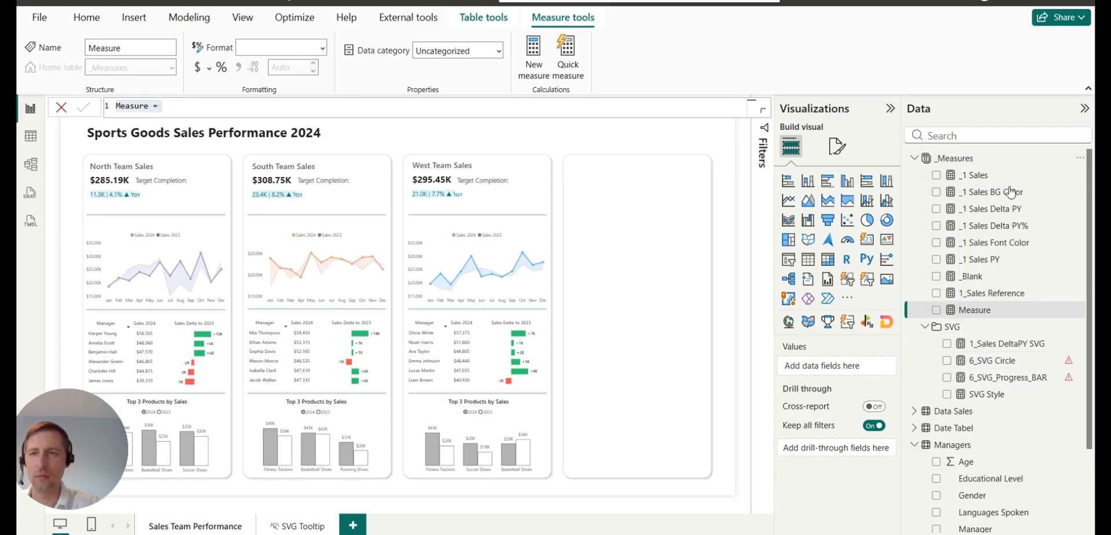
type("P")
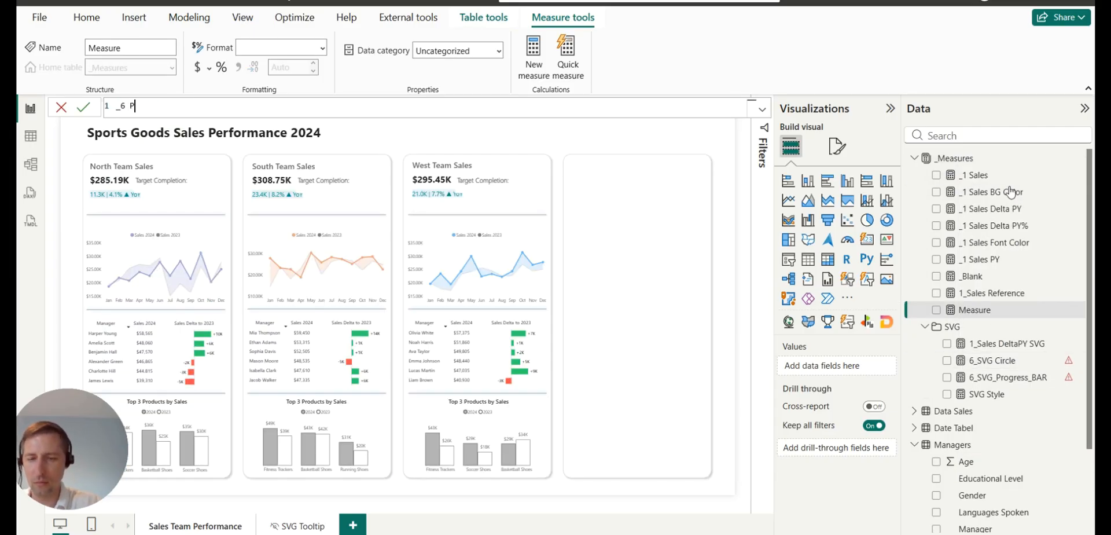
type("rogress")
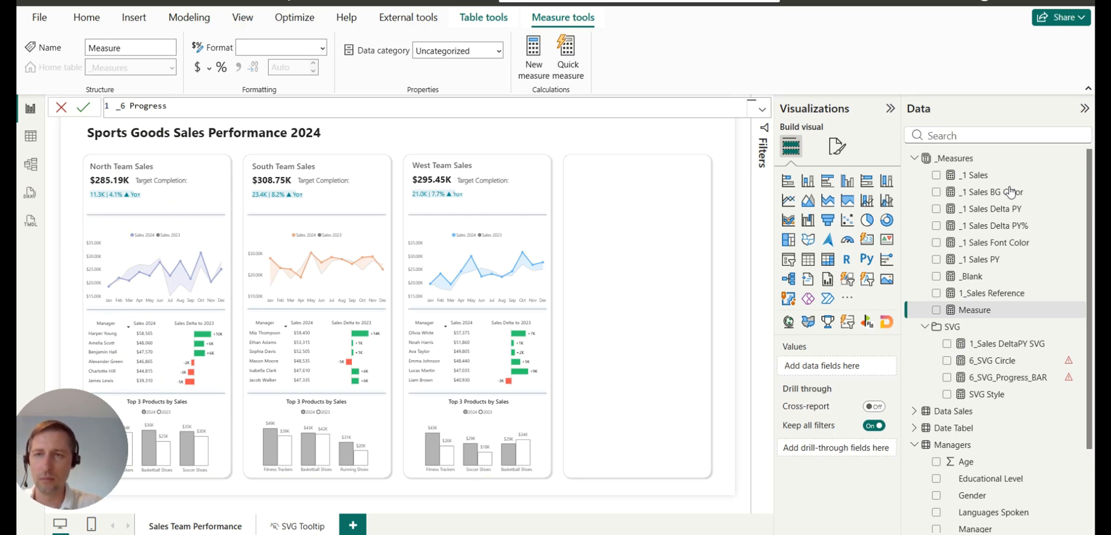
type(" =")
key("shift+Return")
key("shift+Return")
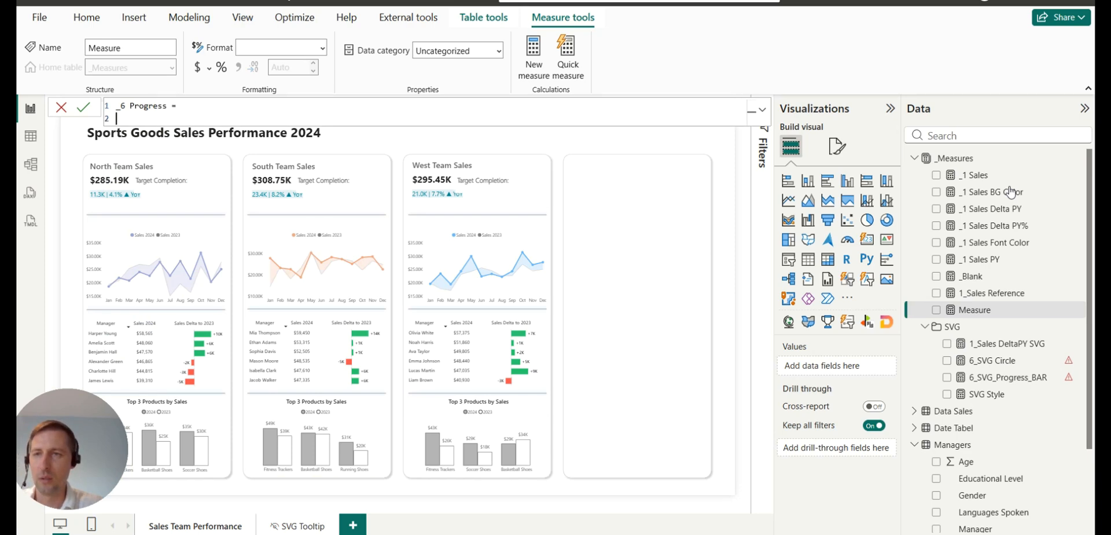
Define a variable _tagret in the _6 Progress formula as SUM(Targets[Sales Target]).
type("VAR")
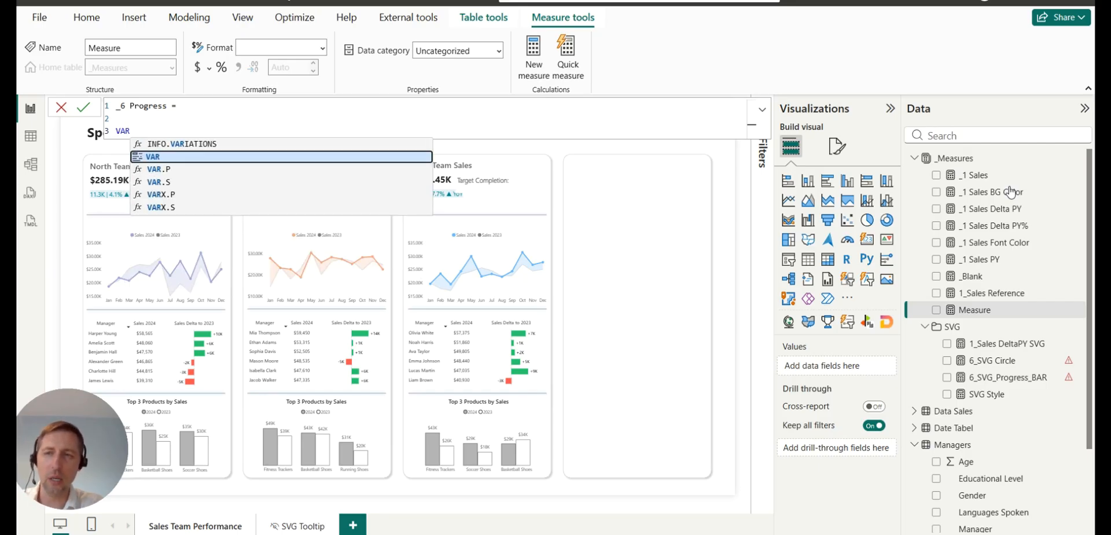
type(" _tagret")
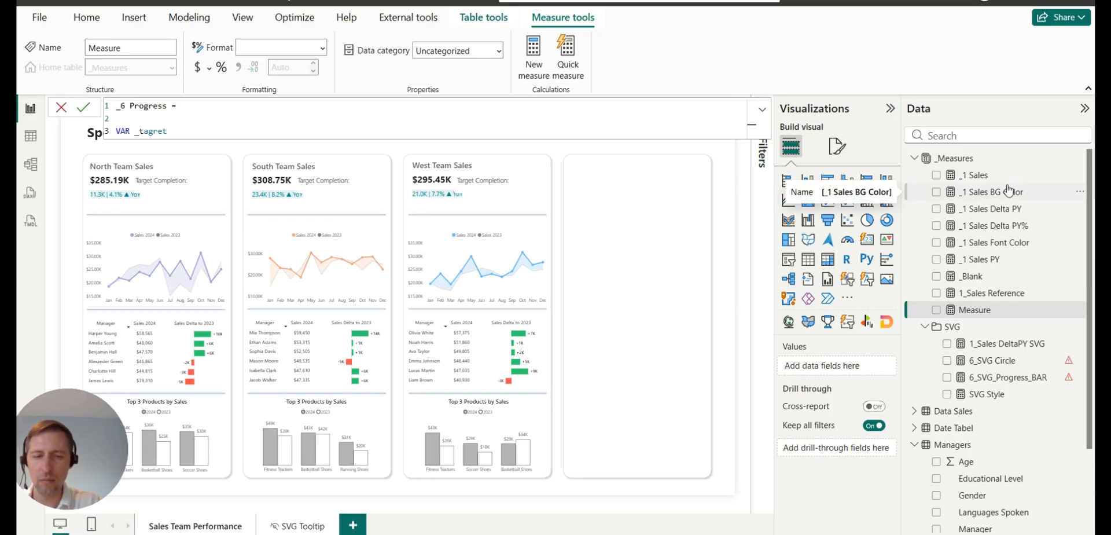
type(" =")
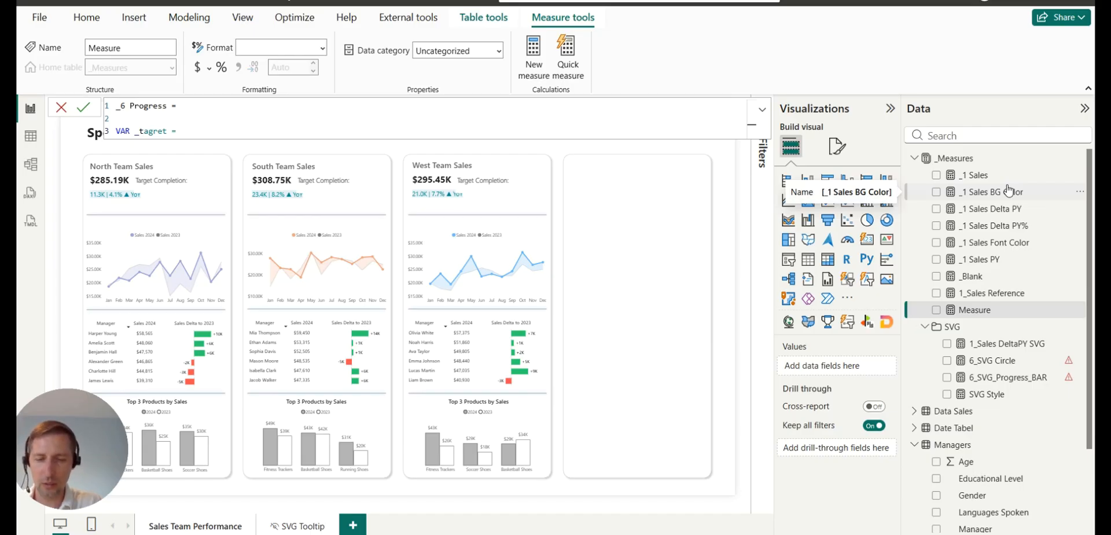
type(" SUM")
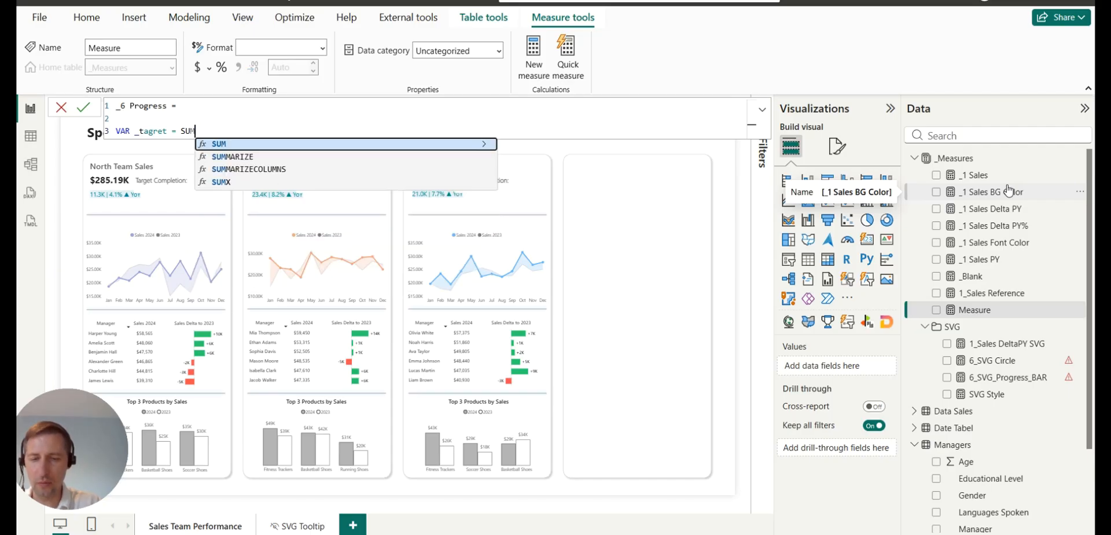
type("(")
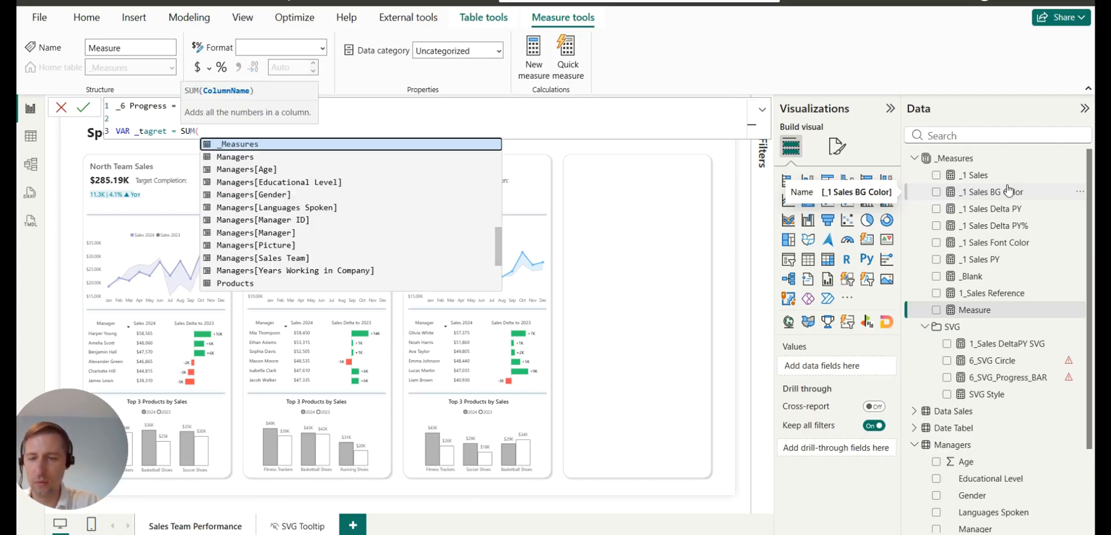
type("tar")
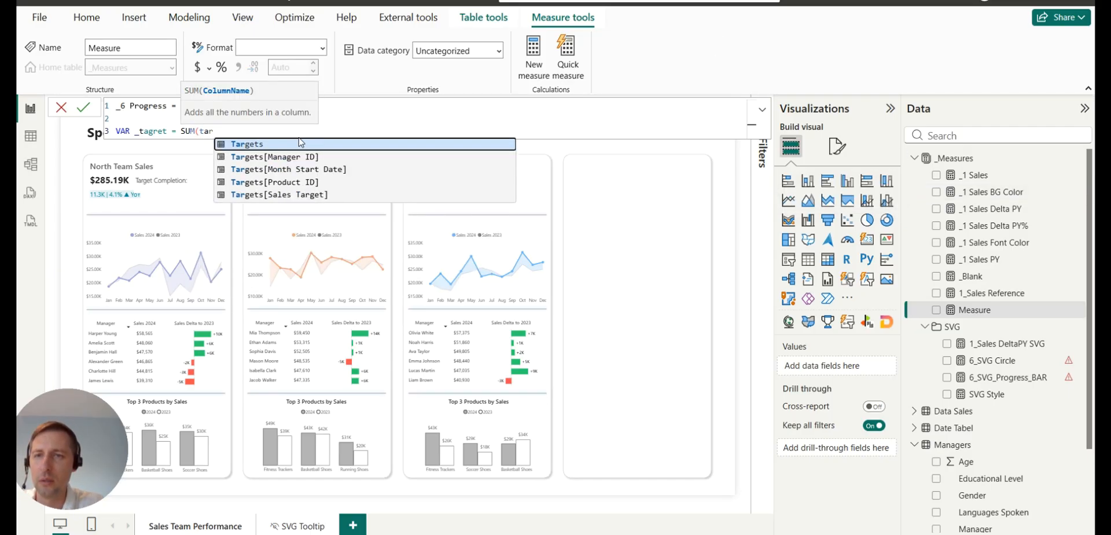
left_click(289, 196)
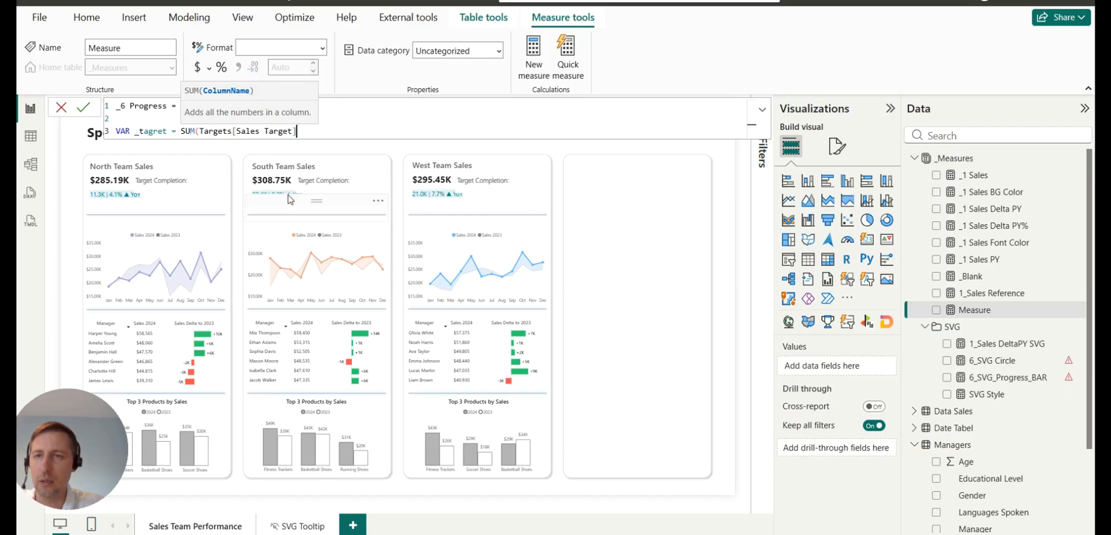
type(")")
Define a variable _Results in the _6 Progress formula as DIVIDE([_1 Sales], _tagret).
key("shift+Return")
type("VR")
key("BackSpace")
type("AR")
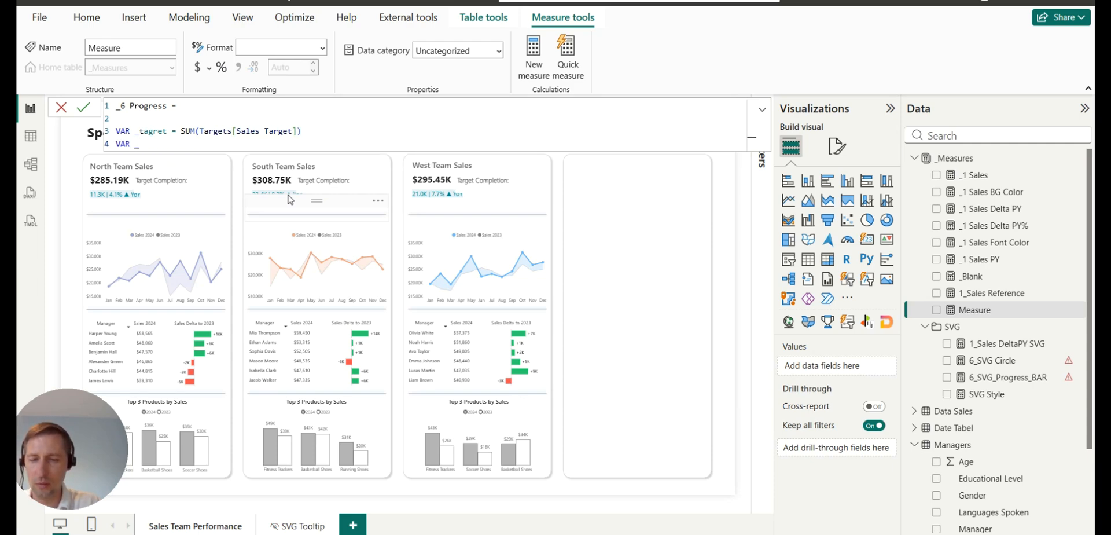
type(" _Result")
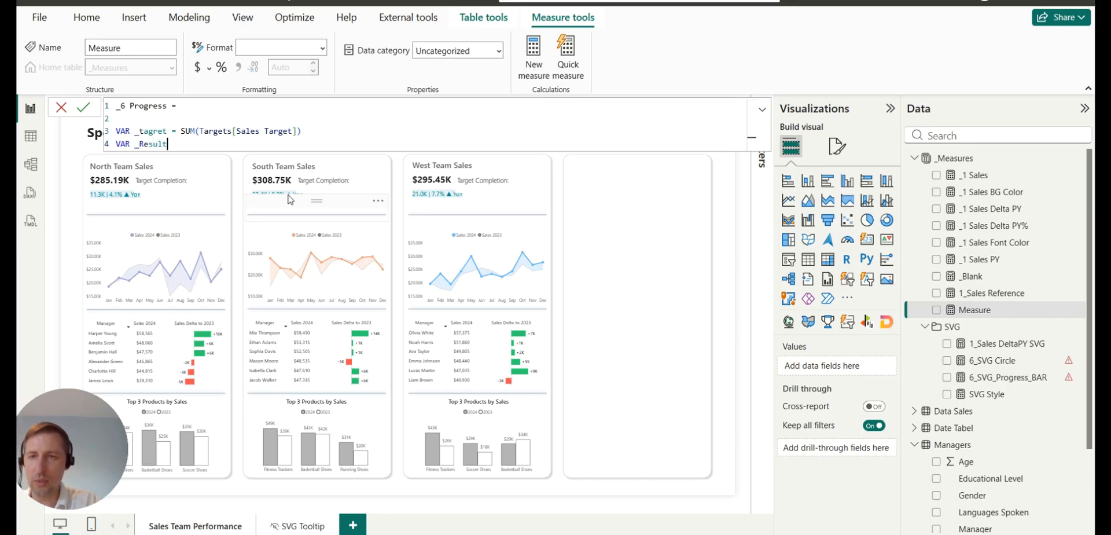
type("s = ")
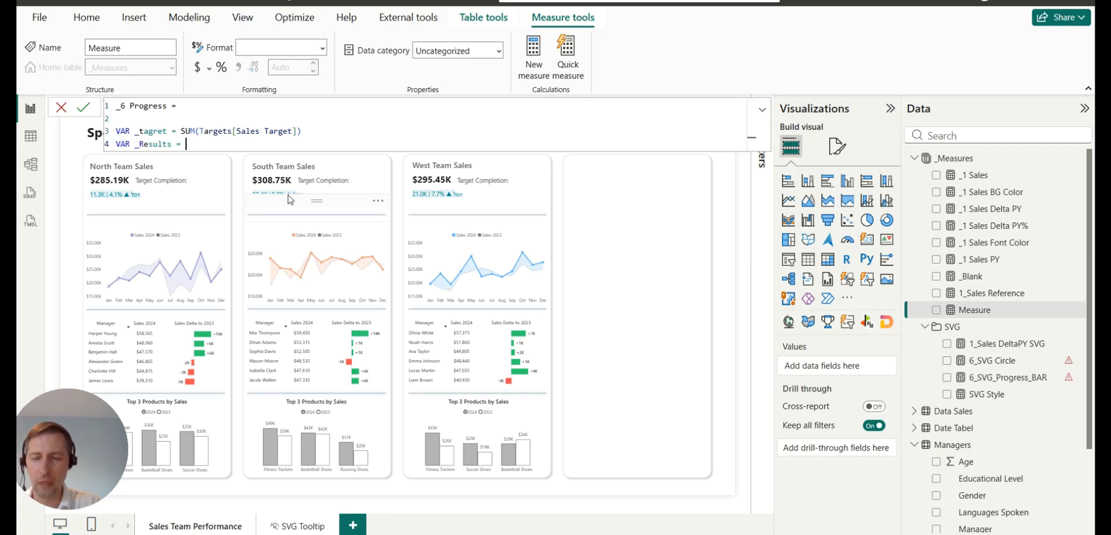
type("DIV")
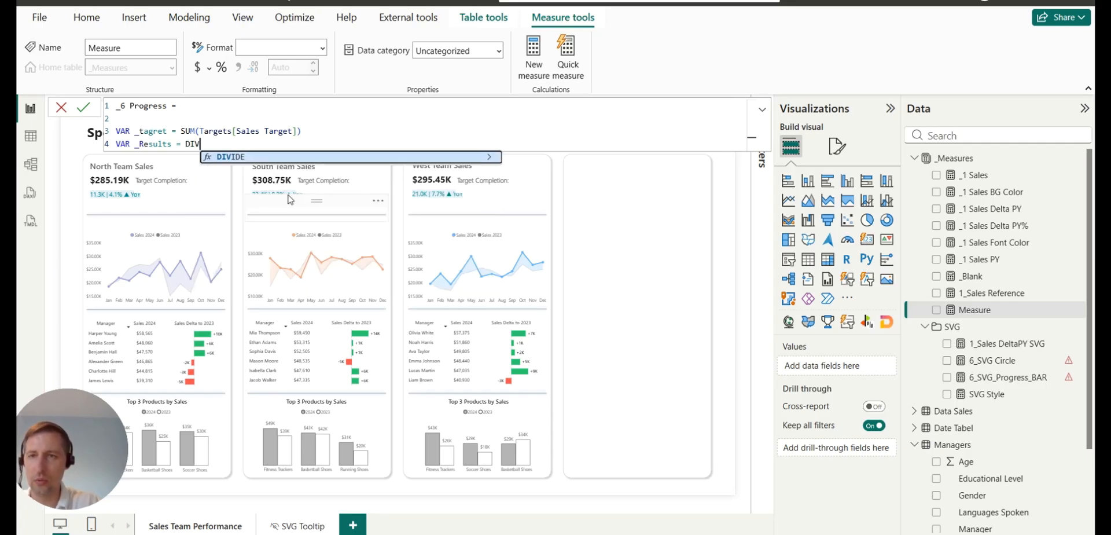
key("Tab")
type("[sa")
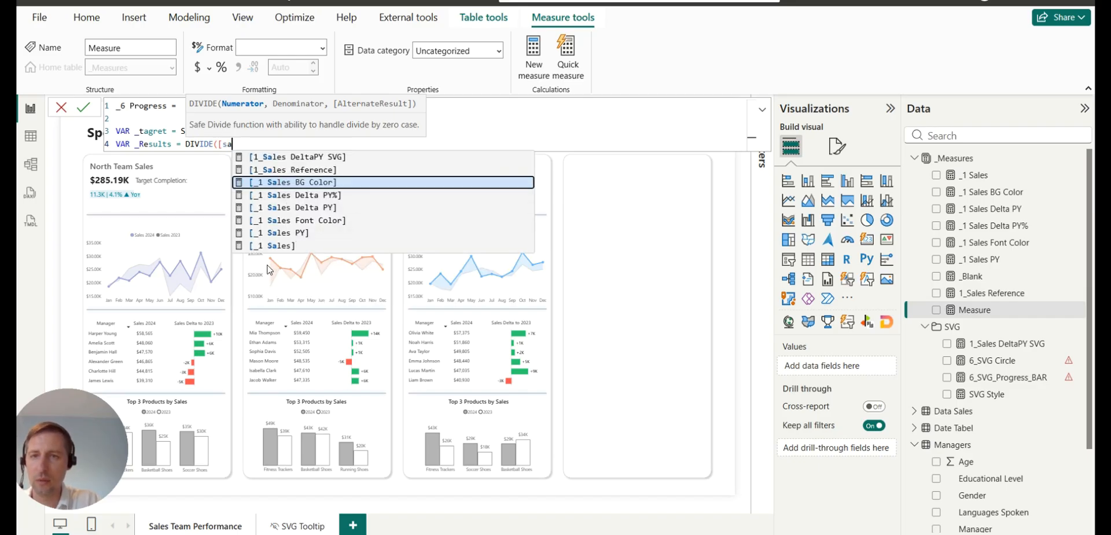
left_click(291, 246)
type(", ")
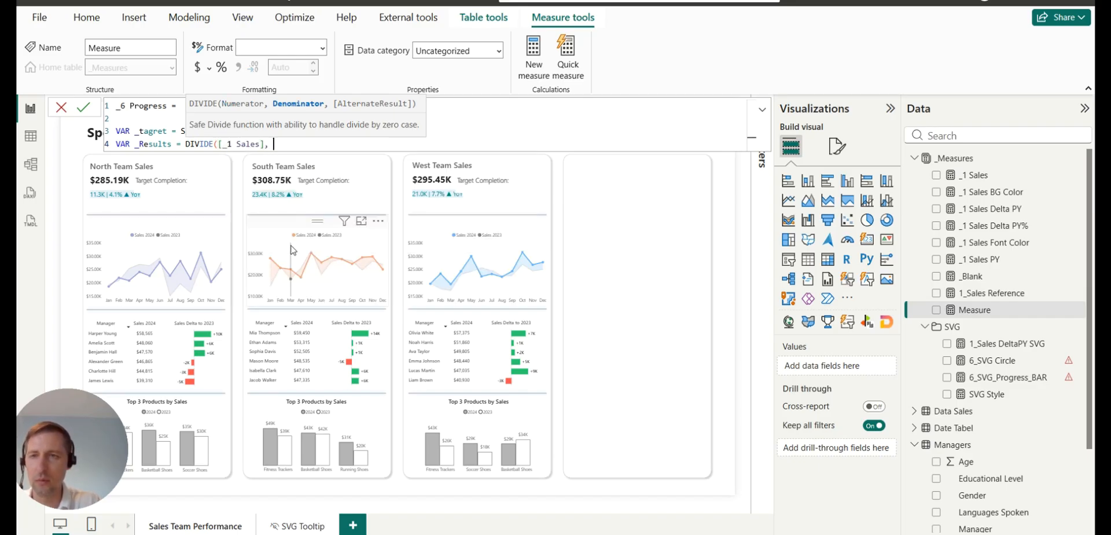
type("_ta")
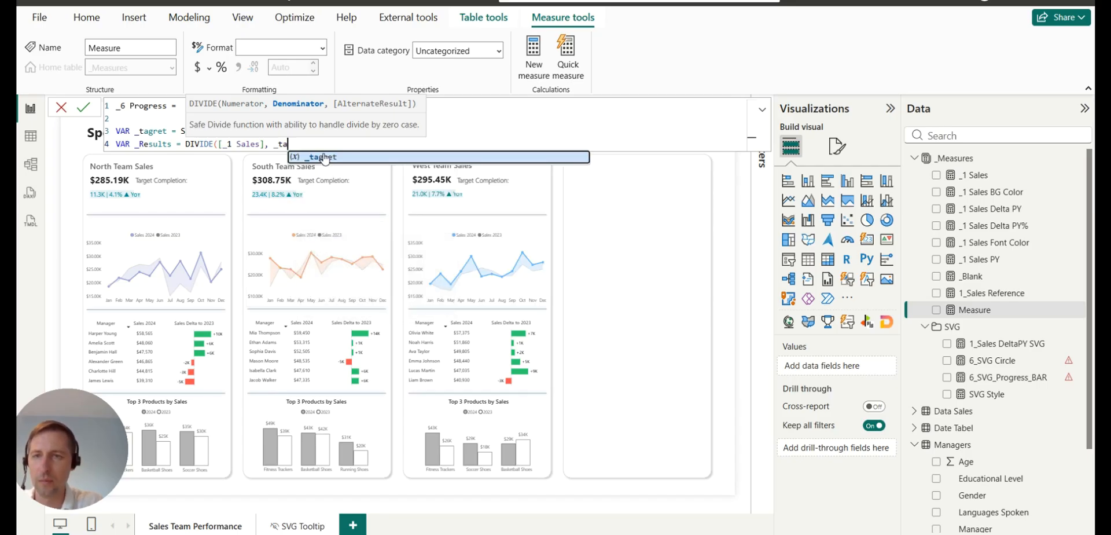
left_click(326, 157)
type(")")
Finish the _6 Progress formula with a RETURN of _Results and commit the measure.
key("Return")
key("Return")
type("RETURN")
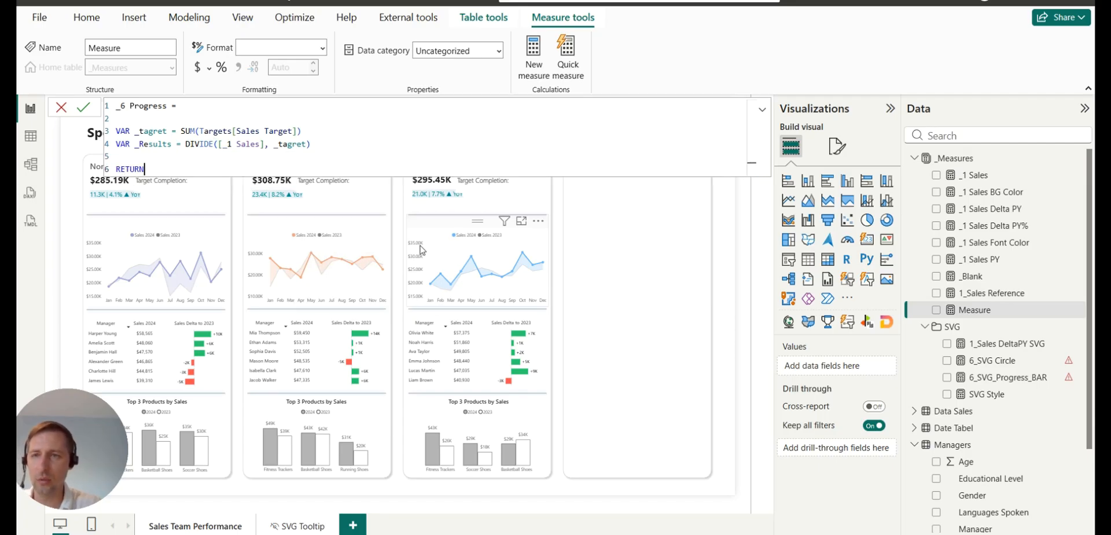
key("Return")
type("_Results")
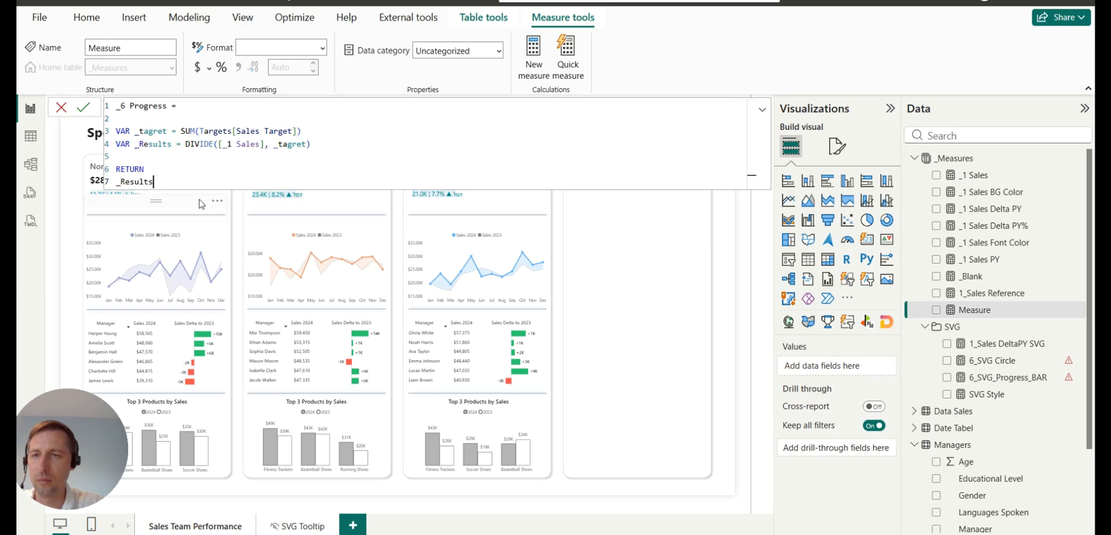
left_click(86, 108)
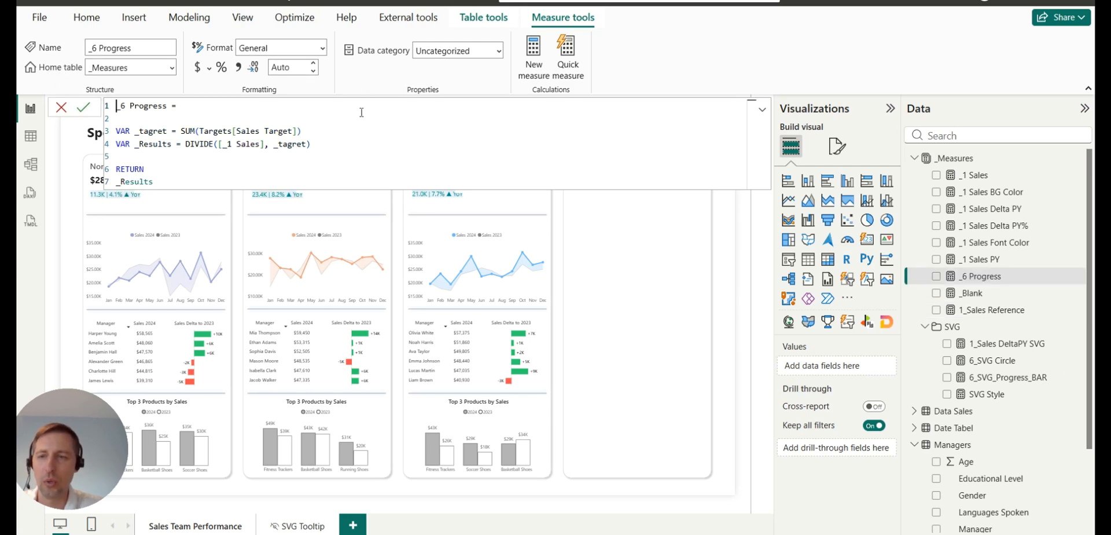
Format the _6 Progress measure as Percentage and commit it.
left_click(323, 48)
left_click(281, 143)
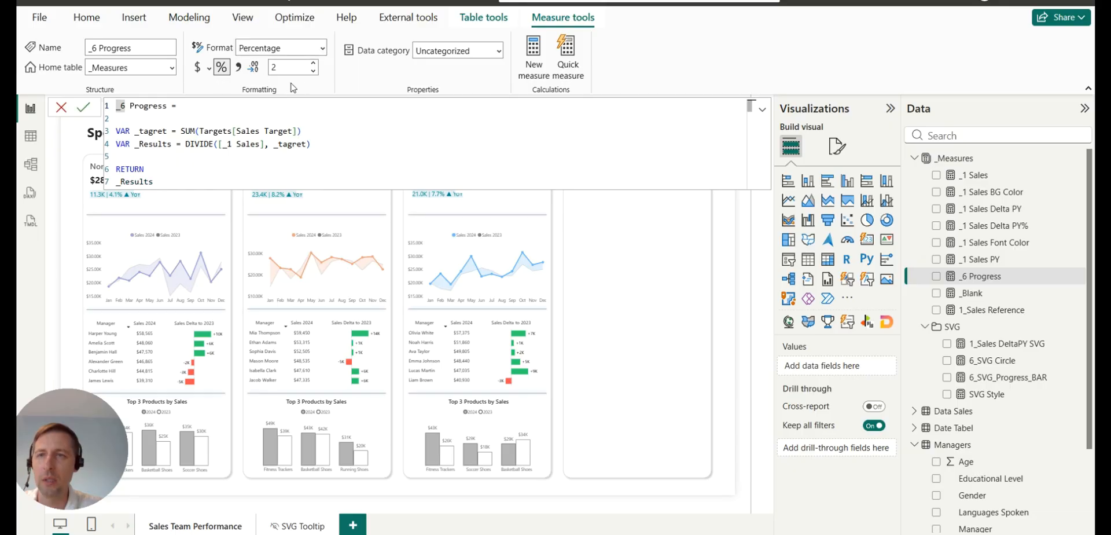
left_click(86, 109)
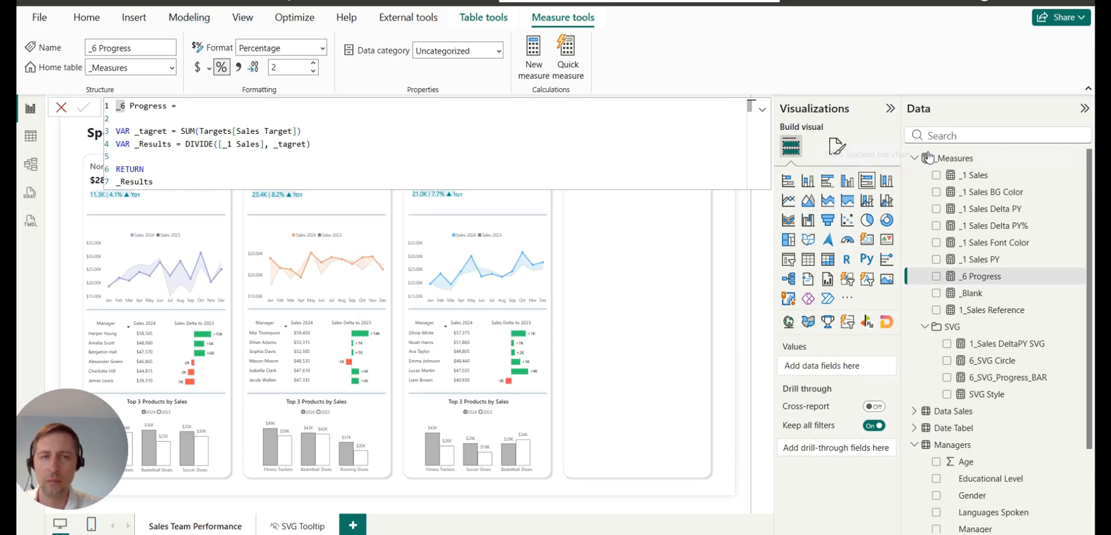
Set the 6_SVG Circle measure's data category to Image URL and review its formula through to the RETURN block.
left_click(959, 160)
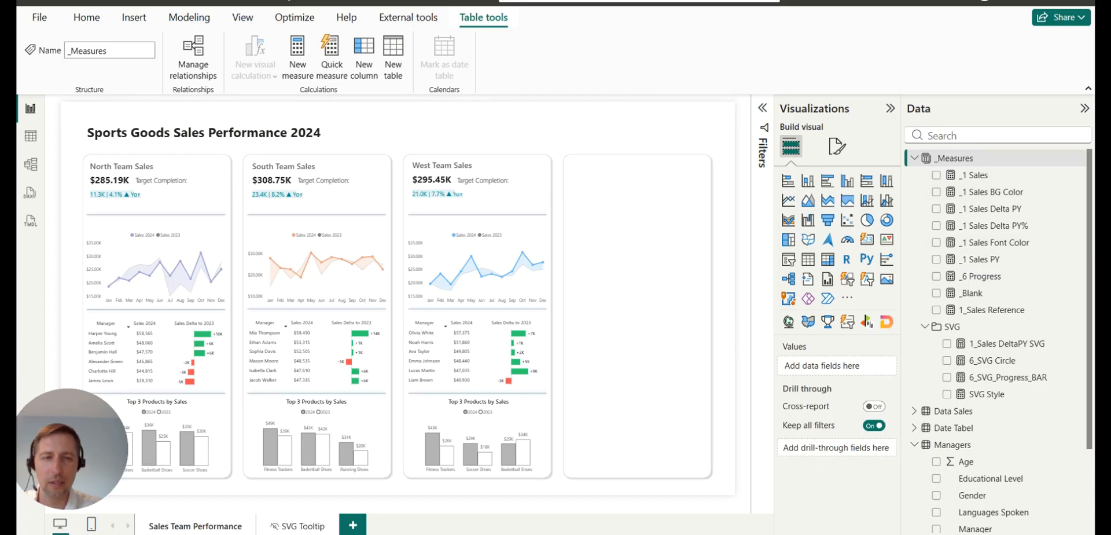
left_click(992, 362)
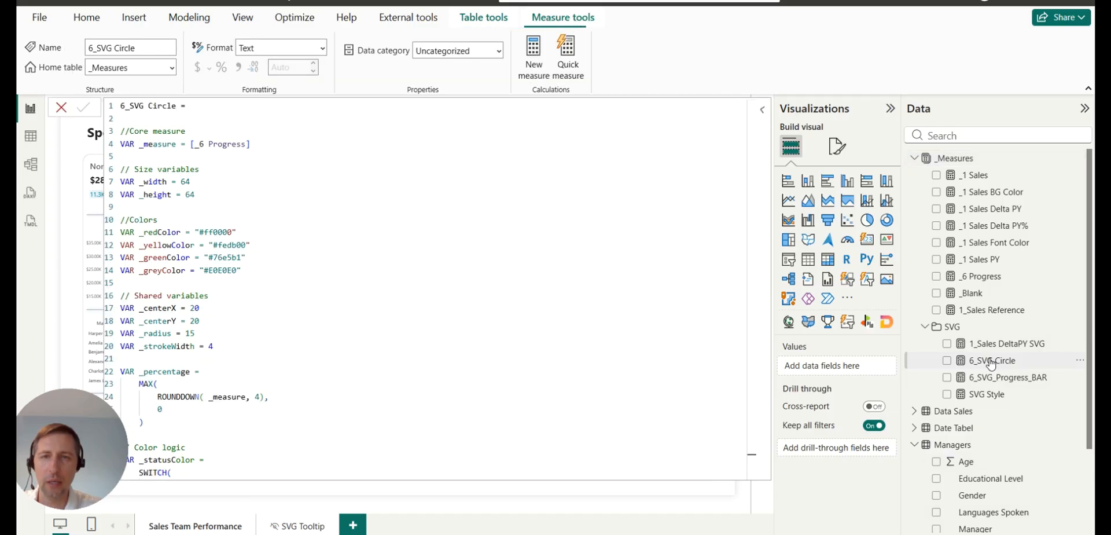
left_click(499, 56)
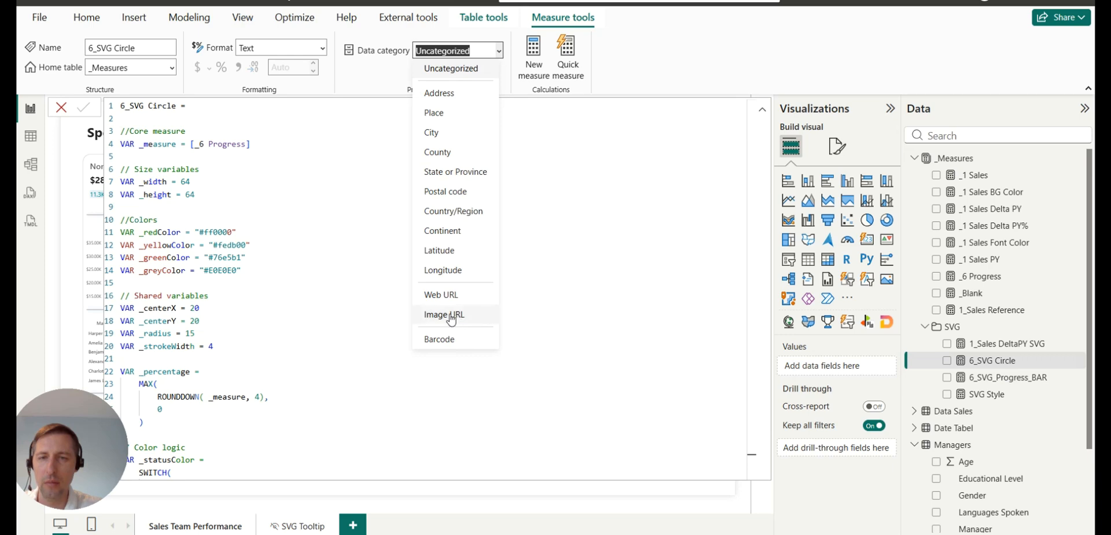
left_click(453, 316)
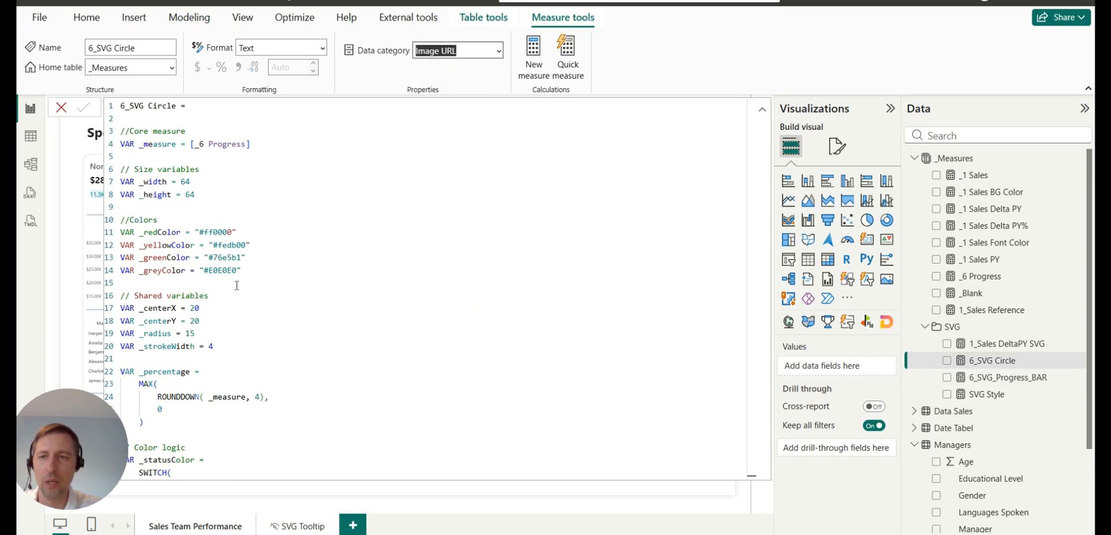
scroll(233, 283, "down", 19)
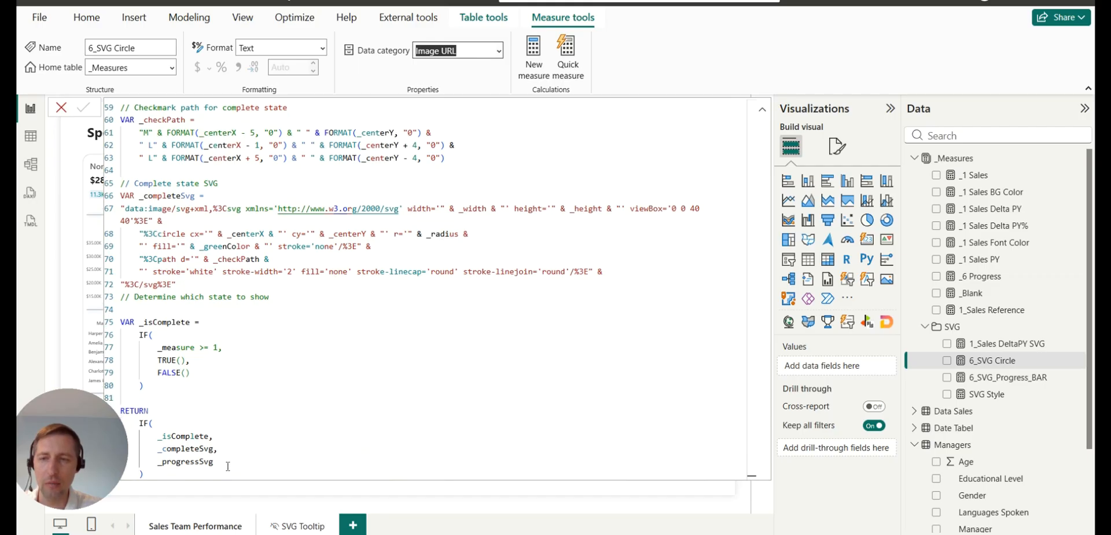
left_click_drag(233, 468, 248, 125)
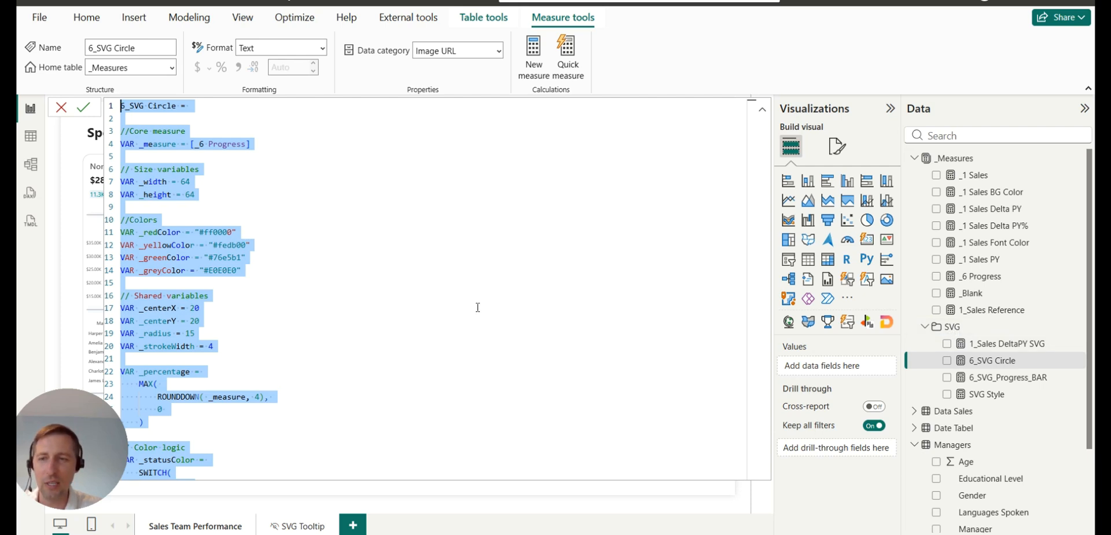
left_click(956, 327)
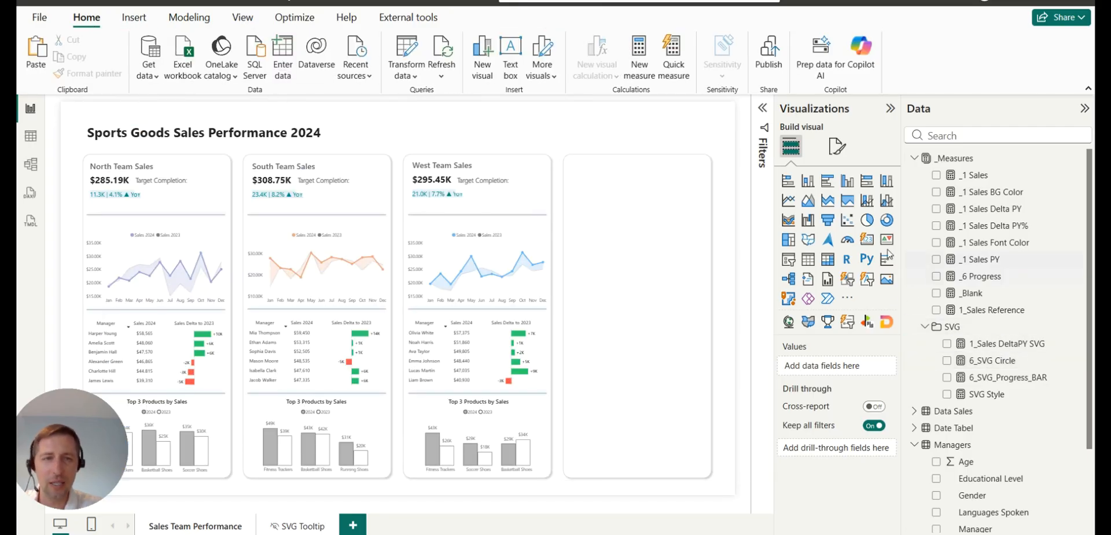
Add an empty card visual over the North card's edge and filter the page's Sales Team to North Region.
left_click(868, 242)
left_click_drag(178, 210, 244, 260)
left_click(764, 110)
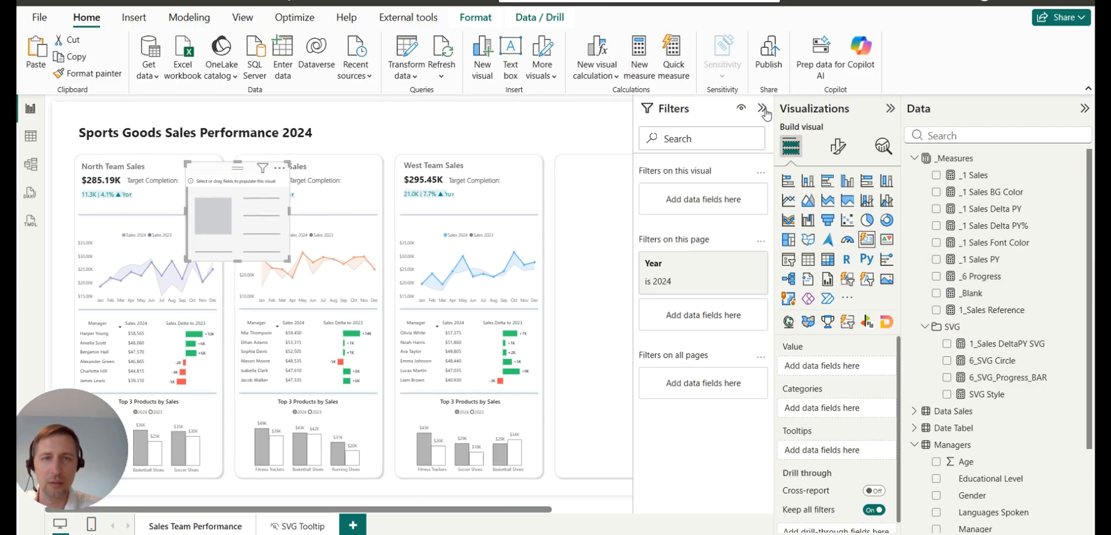
scroll(991, 292, "down", 3)
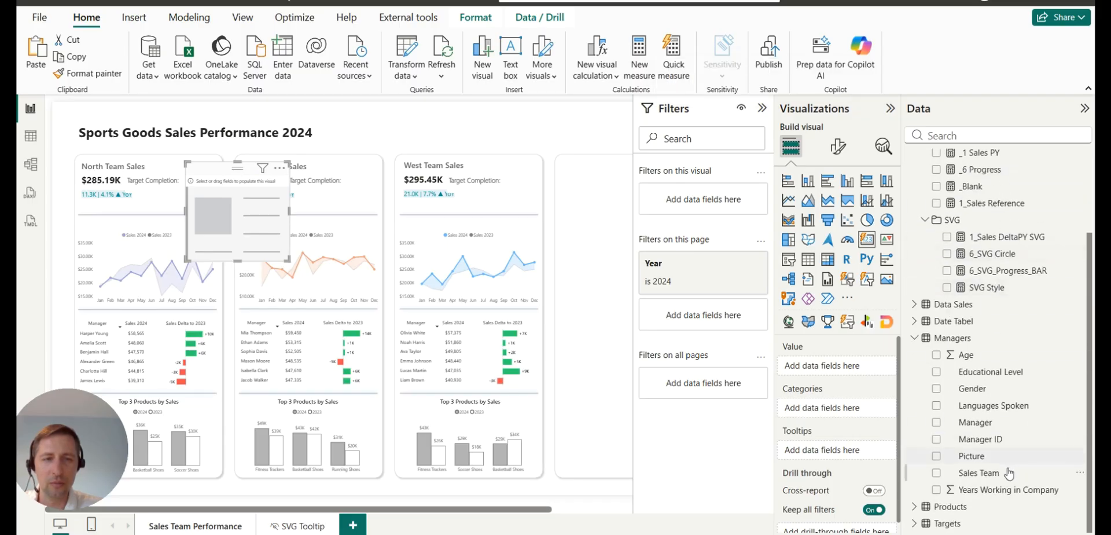
left_click_drag(953, 452, 720, 332)
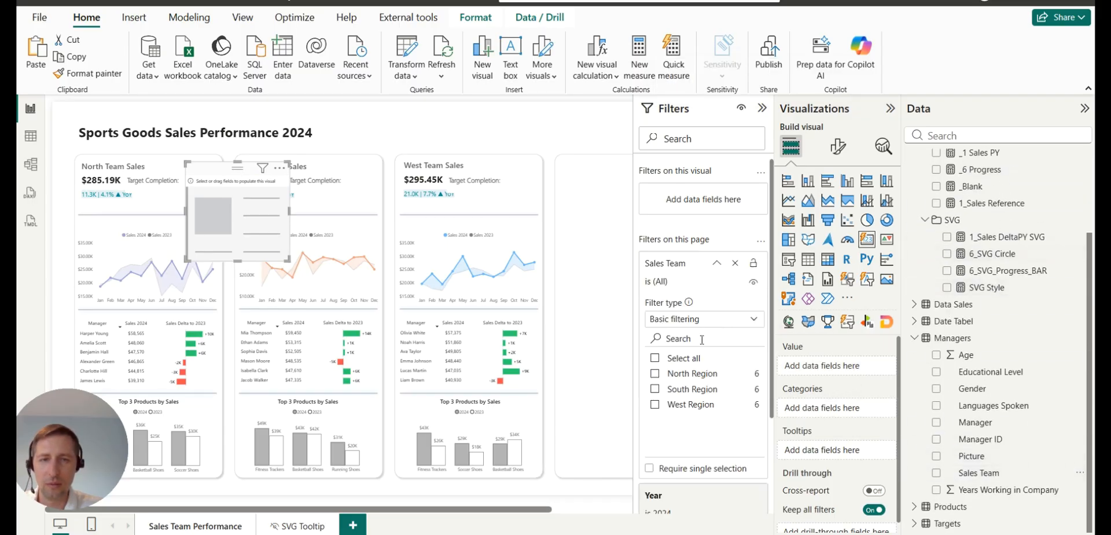
left_click(656, 375)
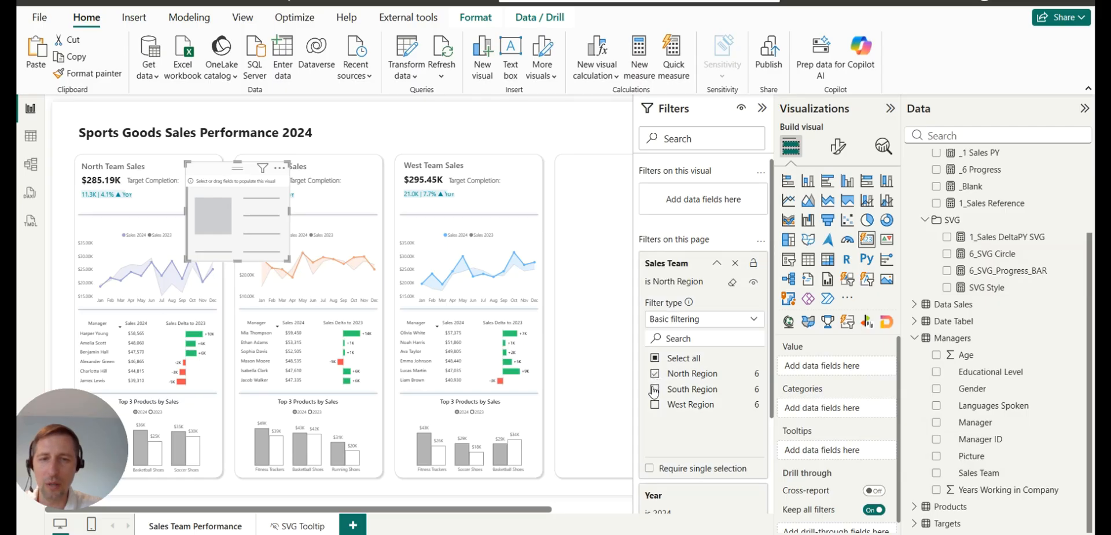
left_click(763, 110)
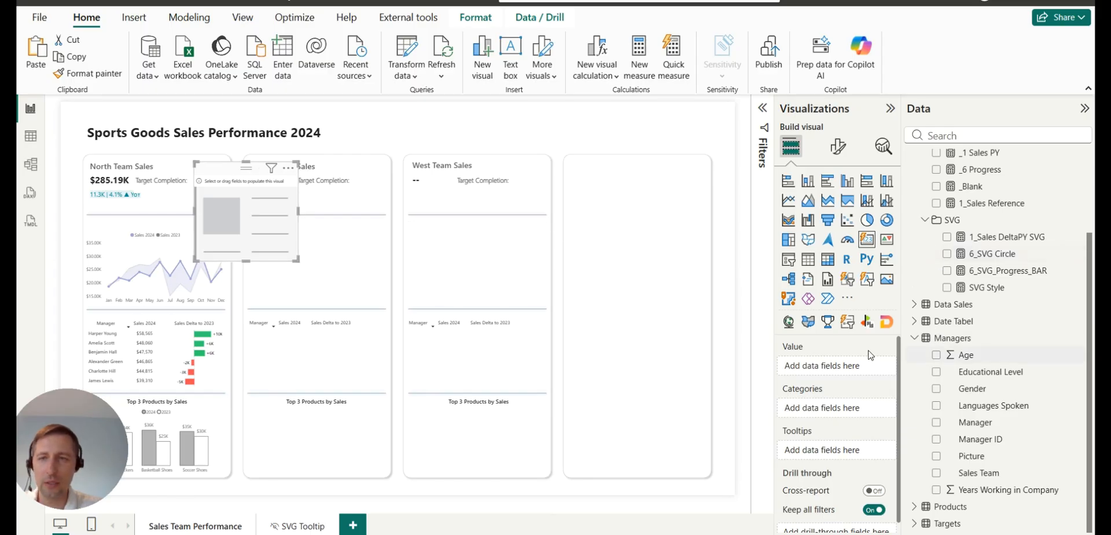
Use the _Blank measure as the new card's value and turn off its callout value and label.
scroll(964, 353, "up", 3)
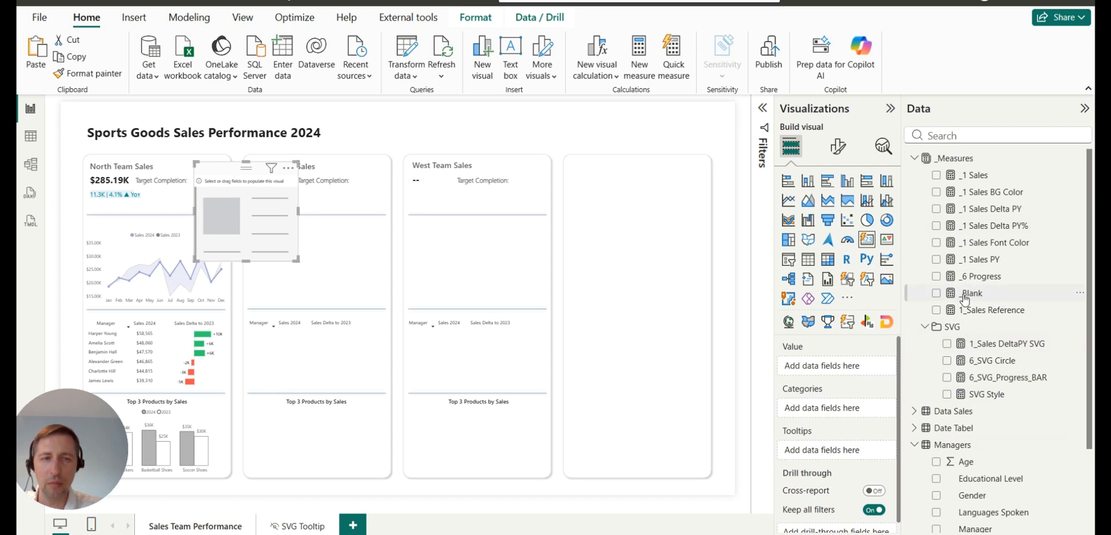
left_click_drag(950, 298, 841, 370)
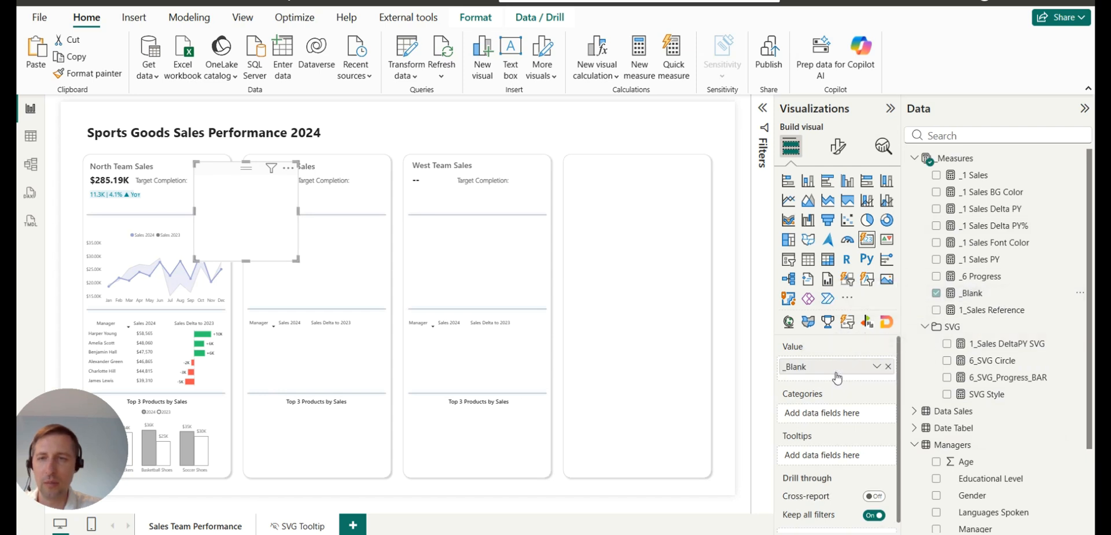
left_click(838, 146)
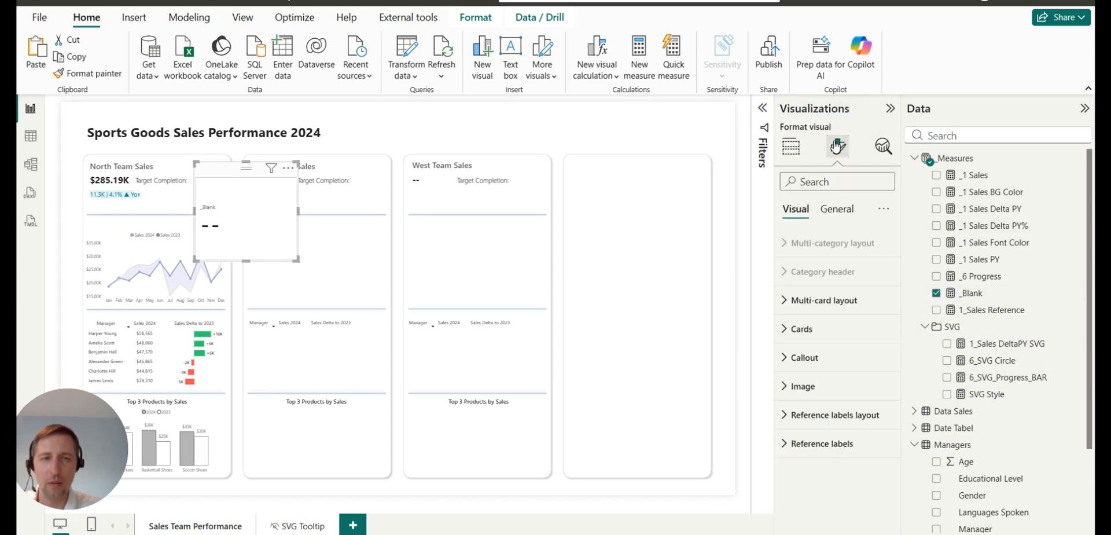
left_click(813, 358)
left_click(877, 389)
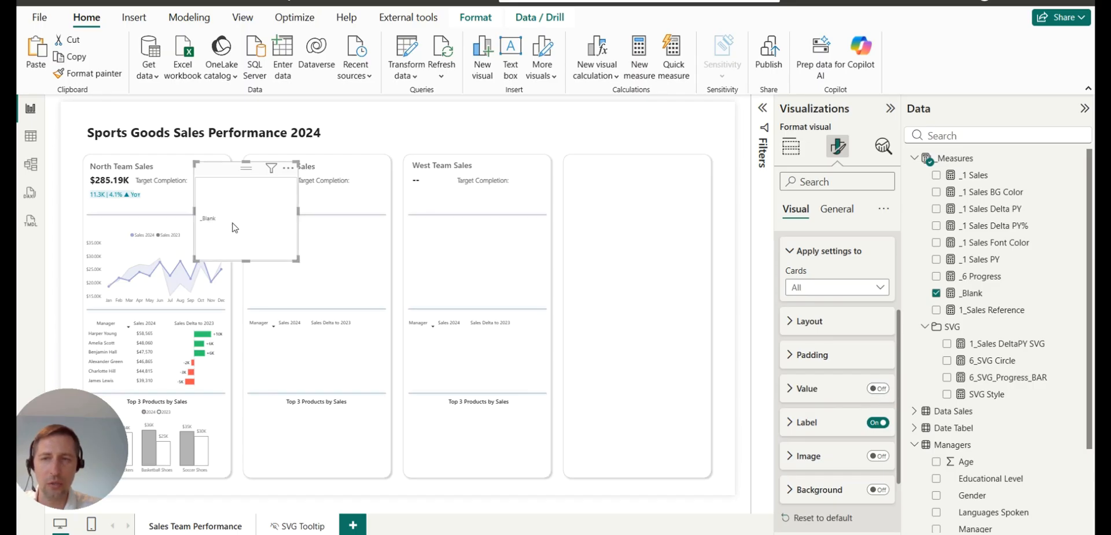
left_click(878, 423)
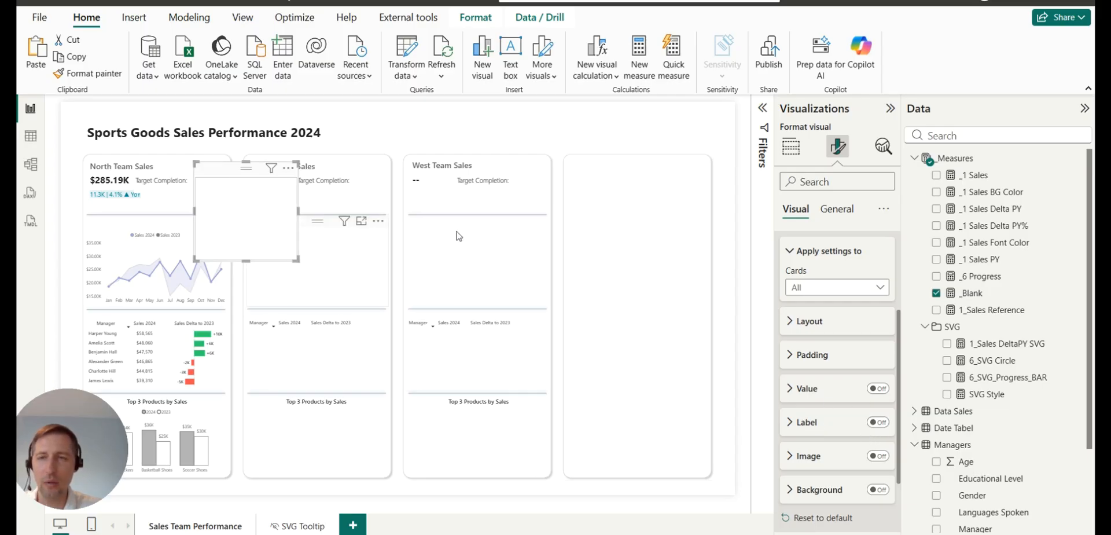
Turn off the border, divider and background in the new card's Cards settings.
scroll(815, 372, "up", 5)
left_click(814, 368)
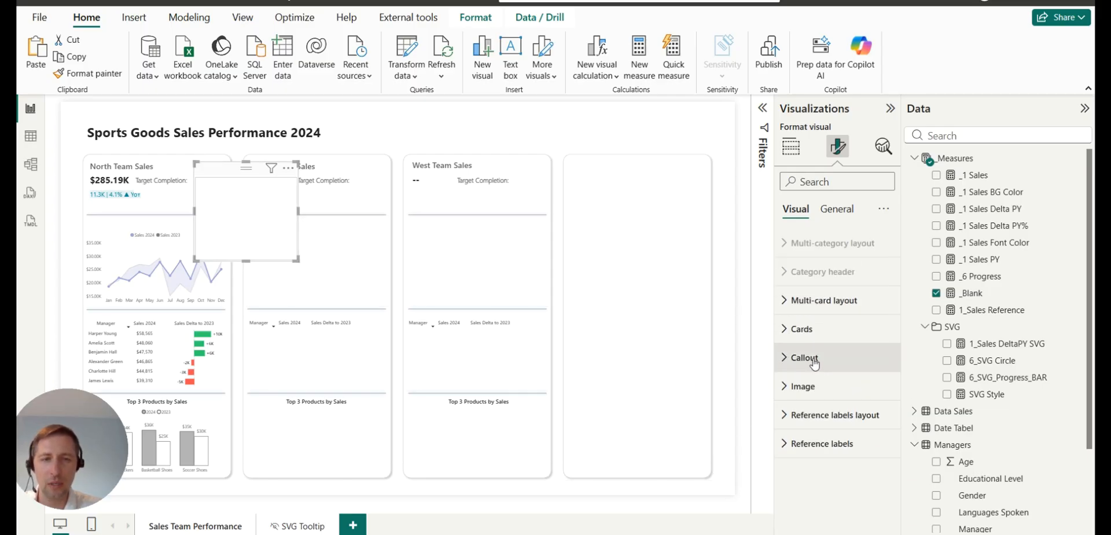
left_click(815, 327)
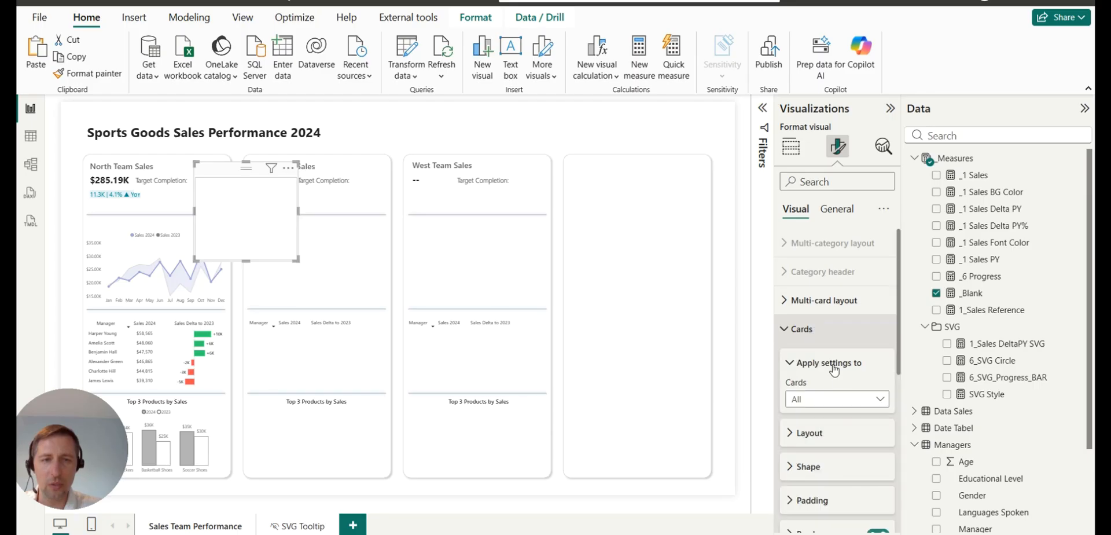
scroll(848, 320, "down", 2)
scroll(848, 320, "down", 1)
left_click(878, 394)
left_click(878, 427)
left_click(878, 461)
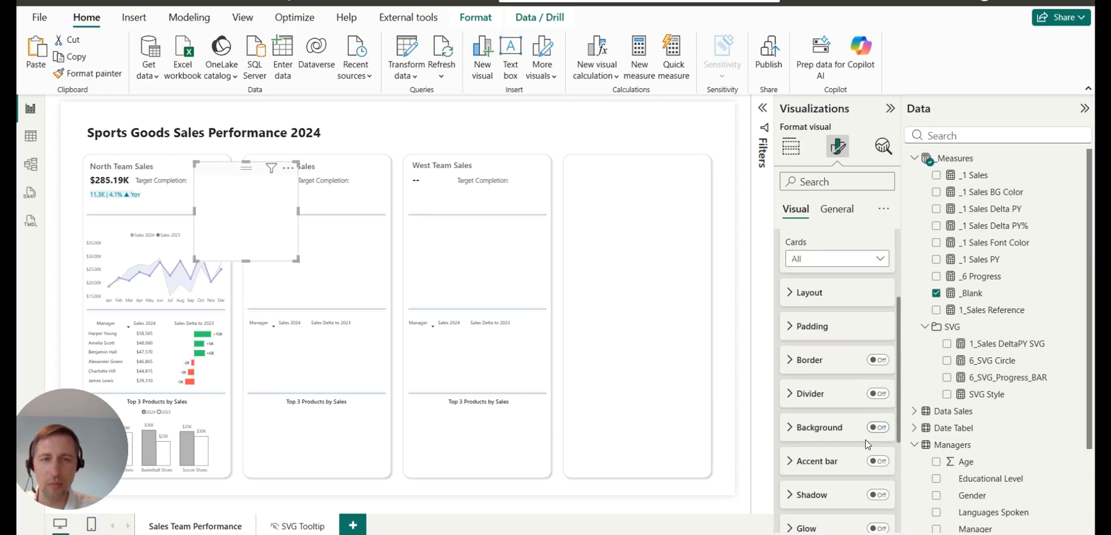
scroll(831, 366, "up", 3)
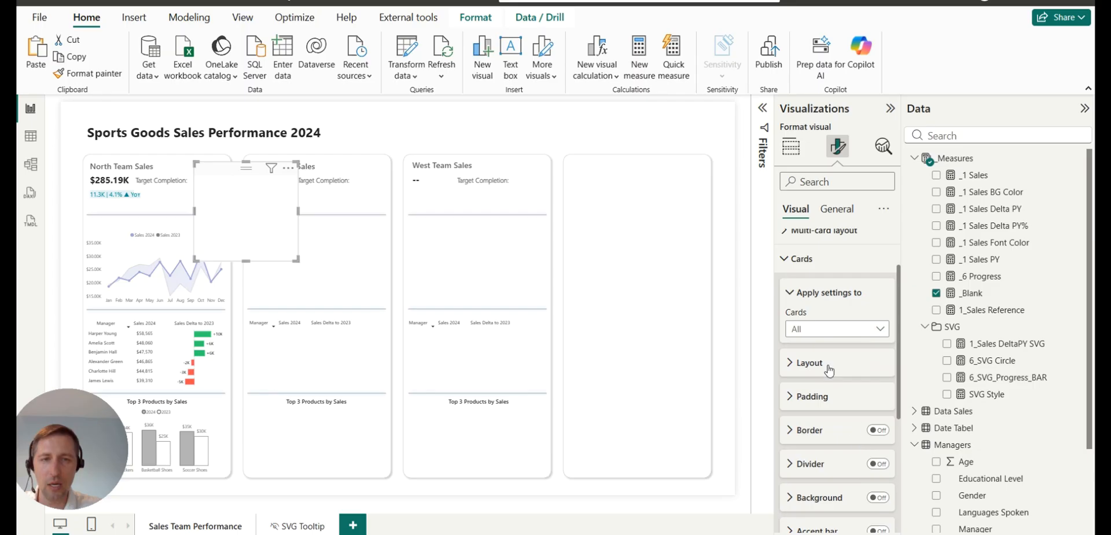
left_click(788, 261)
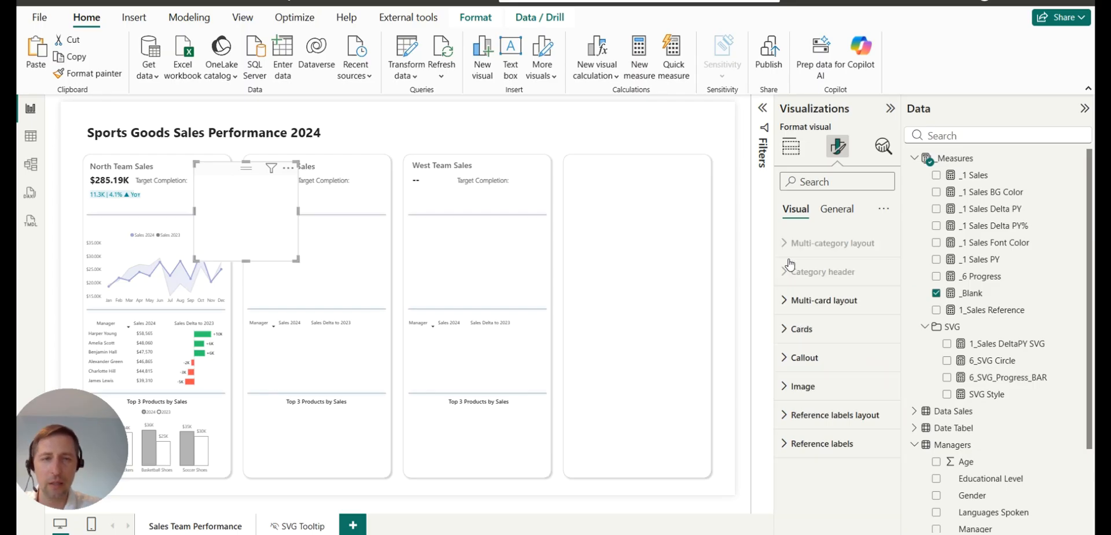
In the new card's callout settings, target its individual card series instead of All and turn on the callout image.
left_click(806, 361)
scroll(814, 297, "down", 3)
left_click(813, 297)
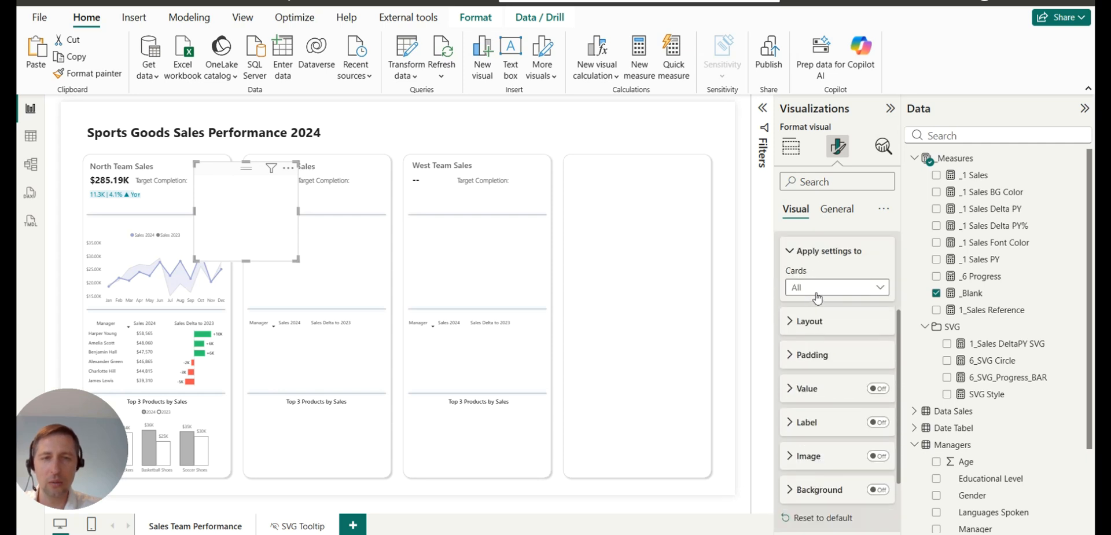
left_click(816, 320)
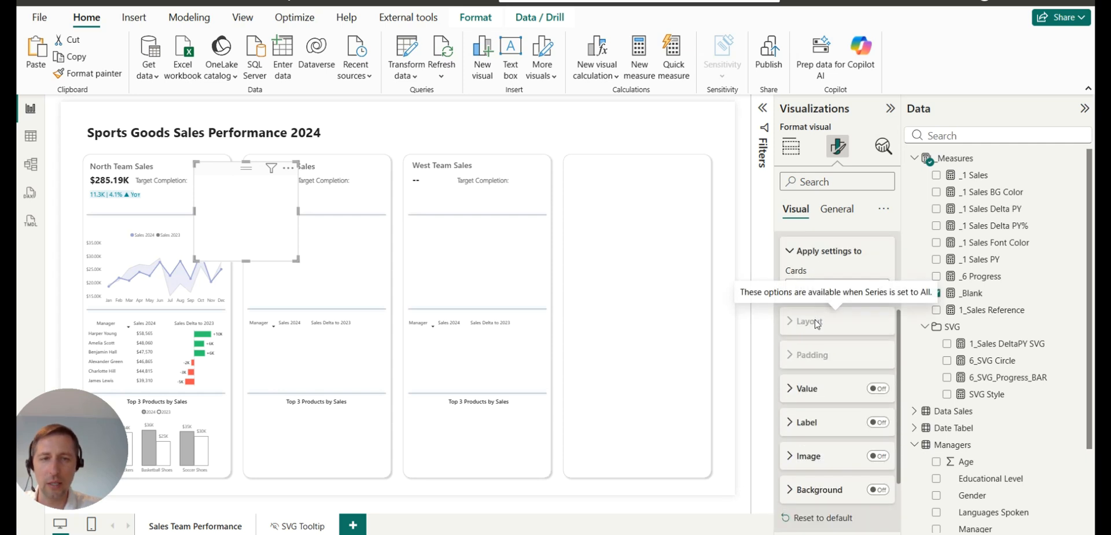
scroll(814, 297, "down", 2)
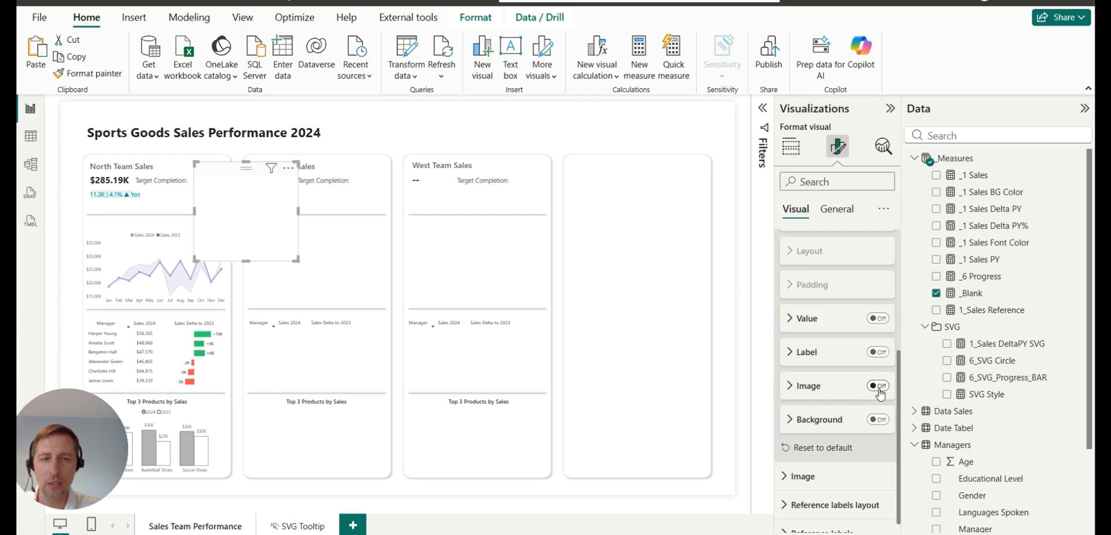
left_click(798, 386)
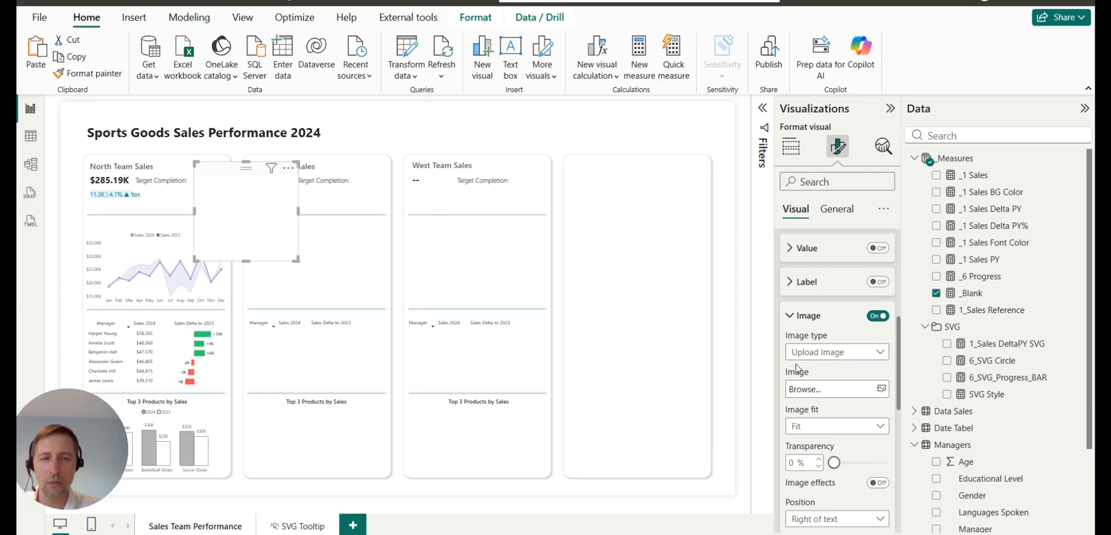
Set the callout image type to Select from data and use the 6_SVG Circle measure as its source.
scroll(827, 365, "down", 2)
left_click(844, 284)
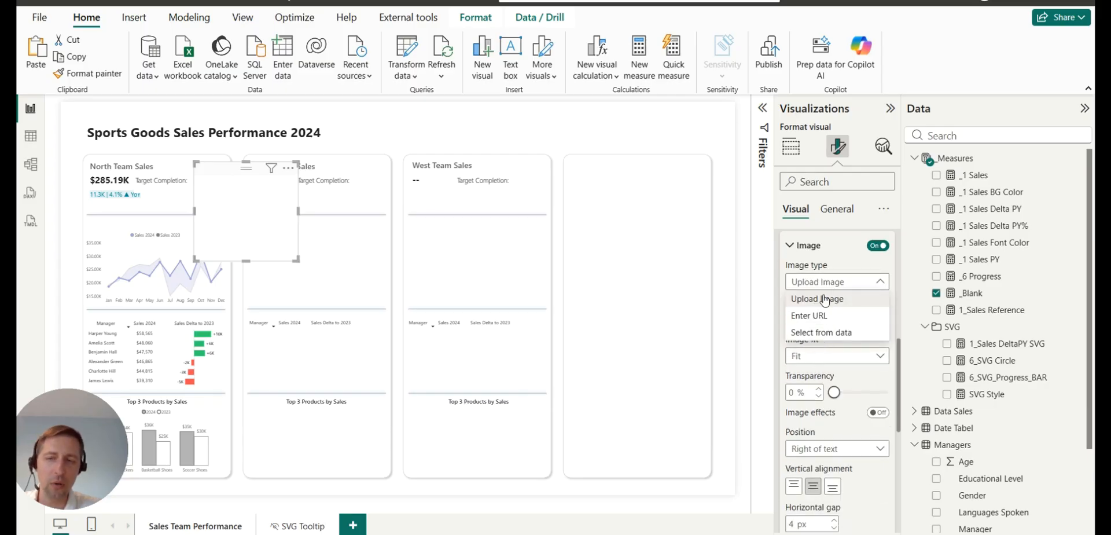
left_click(827, 336)
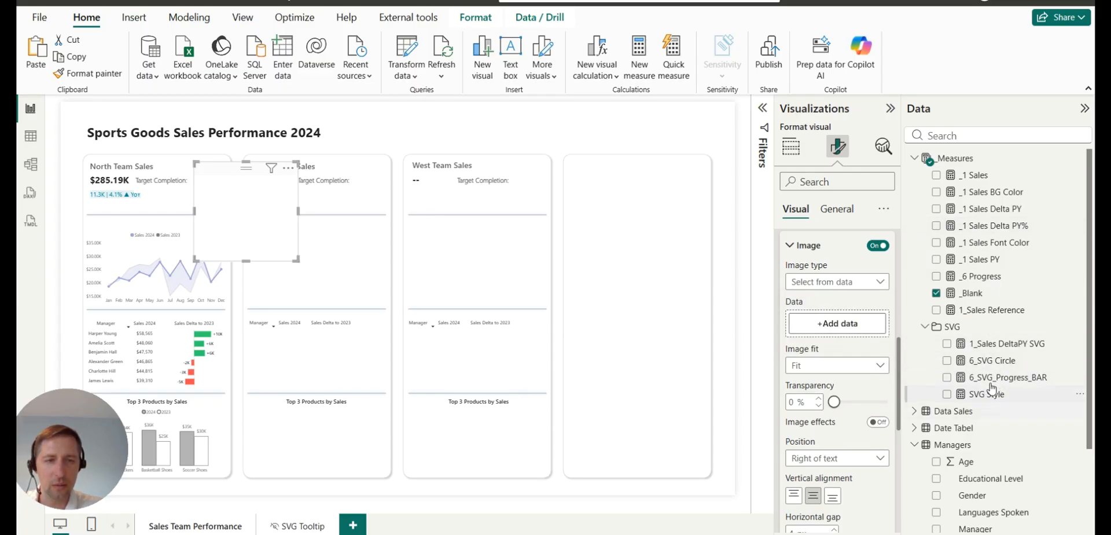
left_click_drag(985, 361, 844, 330)
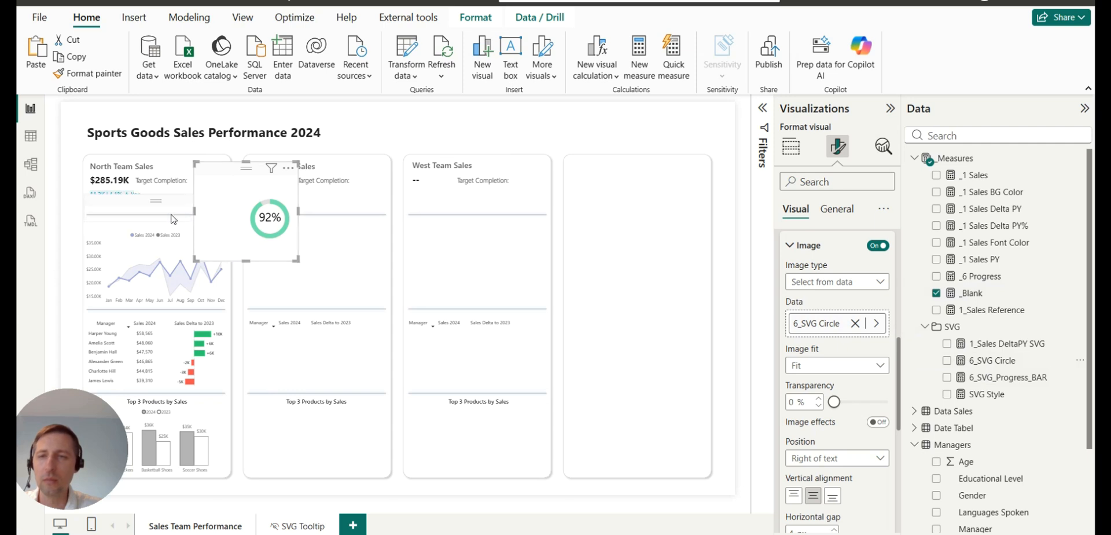
Shrink the progress circle card in width and height to a compact size.
left_click_drag(195, 212, 224, 212)
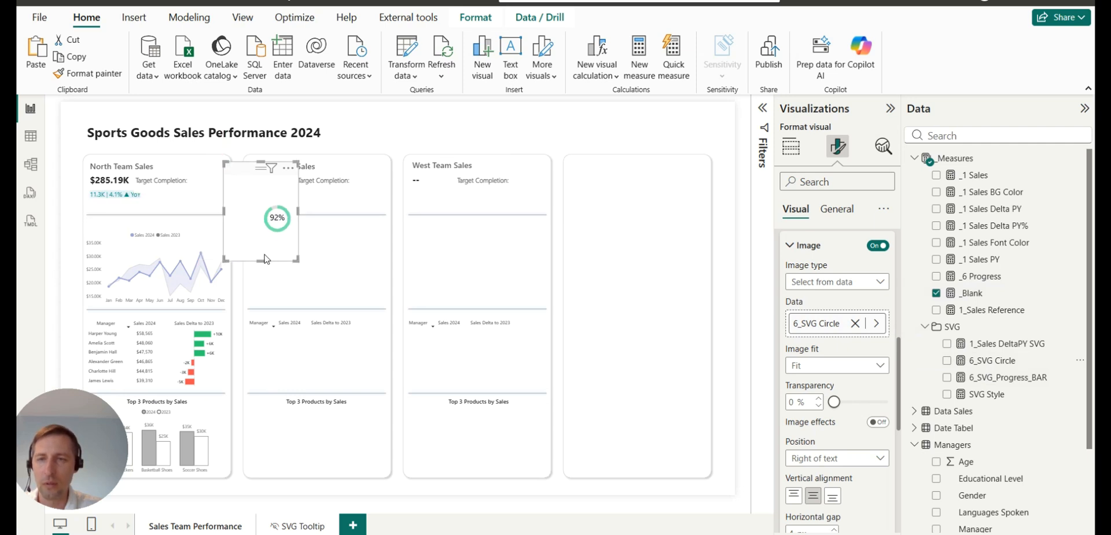
left_click_drag(262, 260, 268, 222)
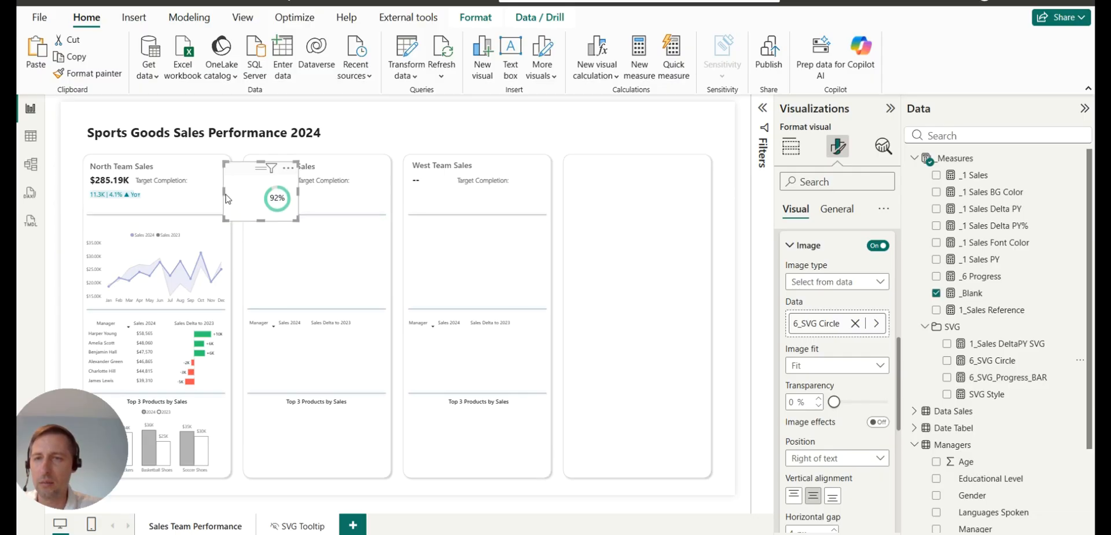
left_click_drag(224, 192, 261, 221)
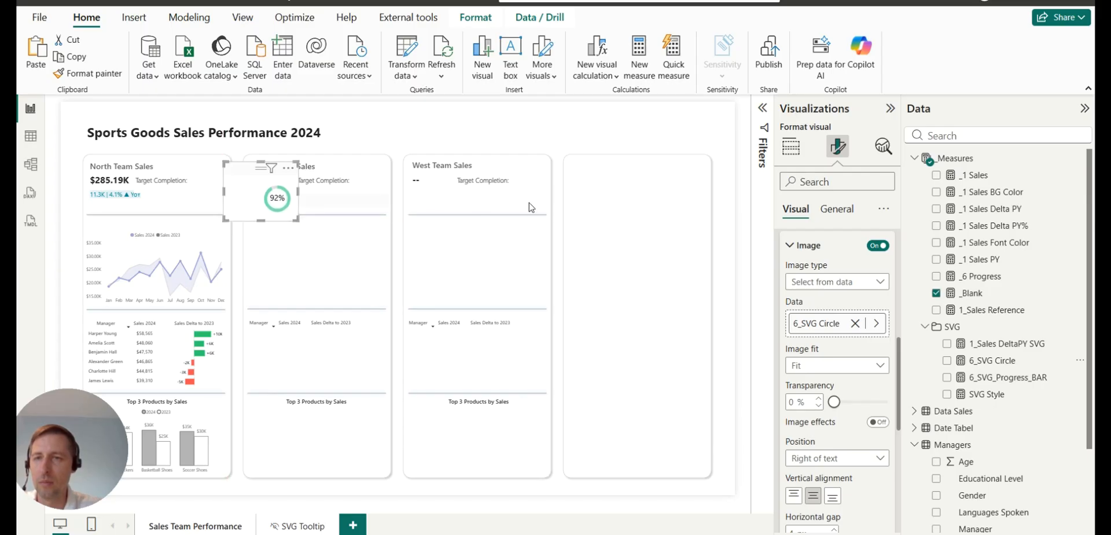
left_click(538, 125)
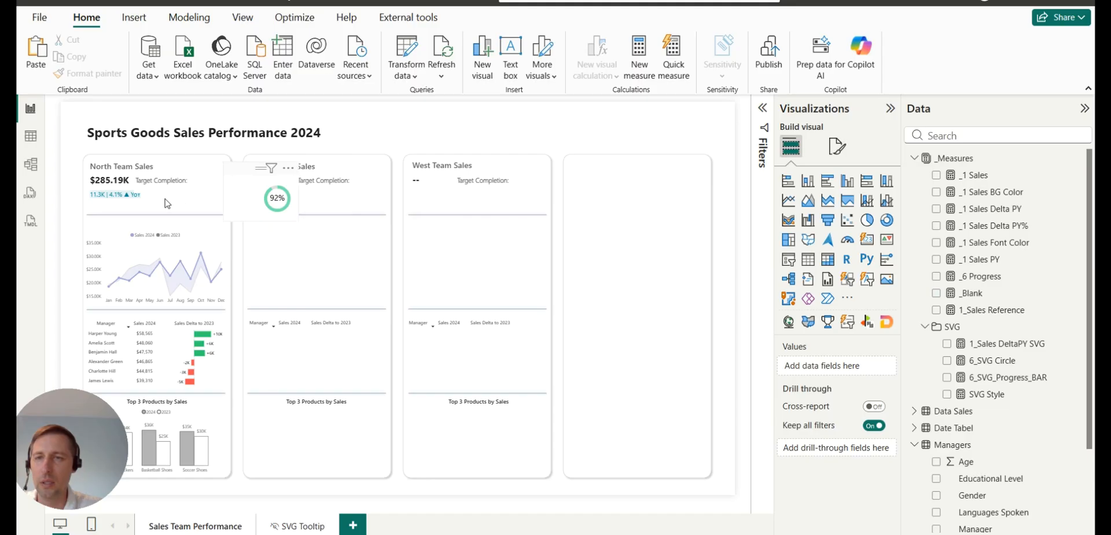
Turn off the progress circle card's background in its general Effects settings.
left_click(234, 204)
left_click(838, 146)
left_click(838, 210)
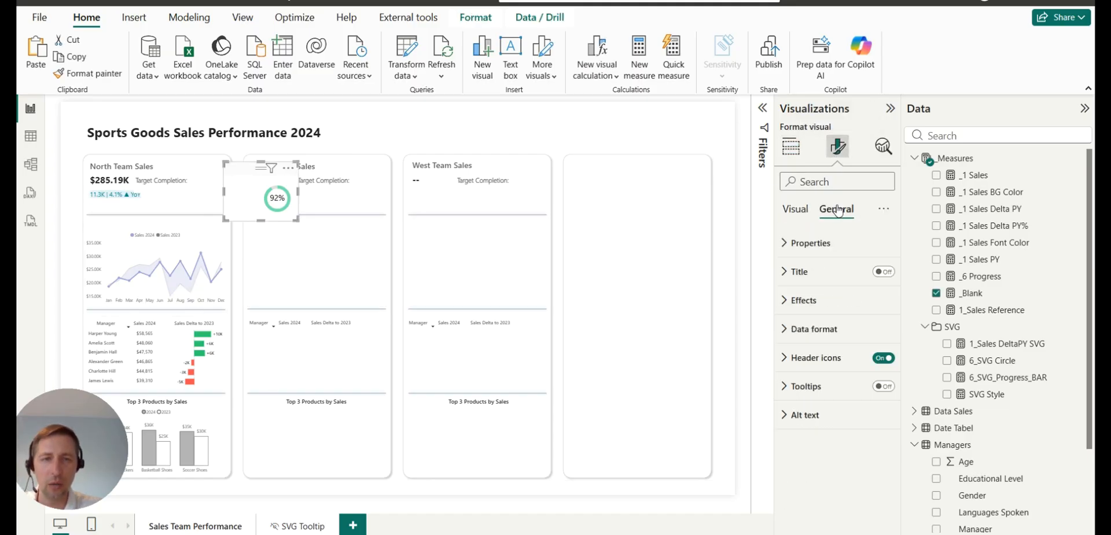
left_click(816, 301)
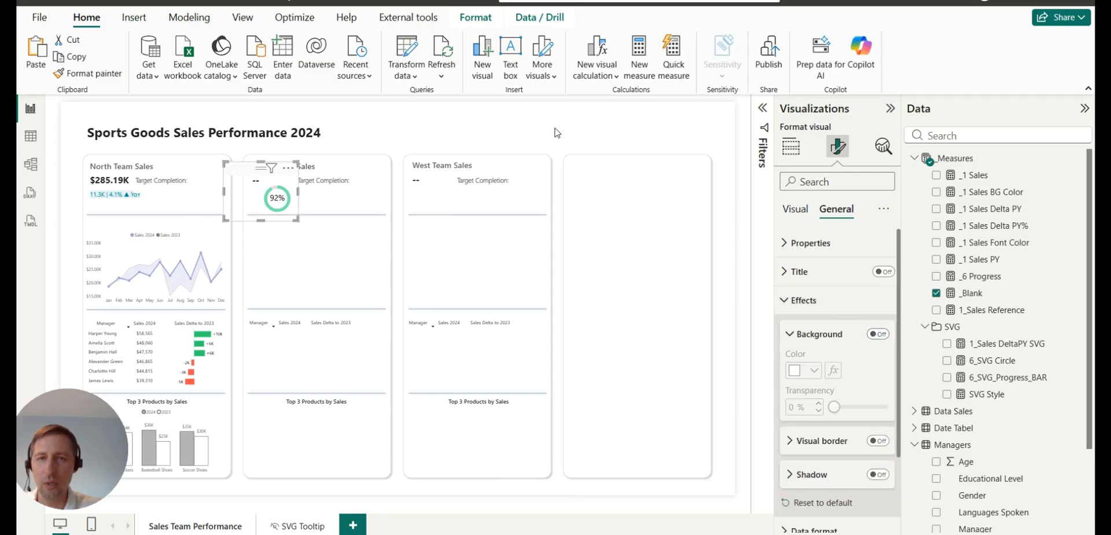
Nudge the progress circle card into the North Team card, beside its Target Completion label.
left_click(241, 230)
left_click(256, 182)
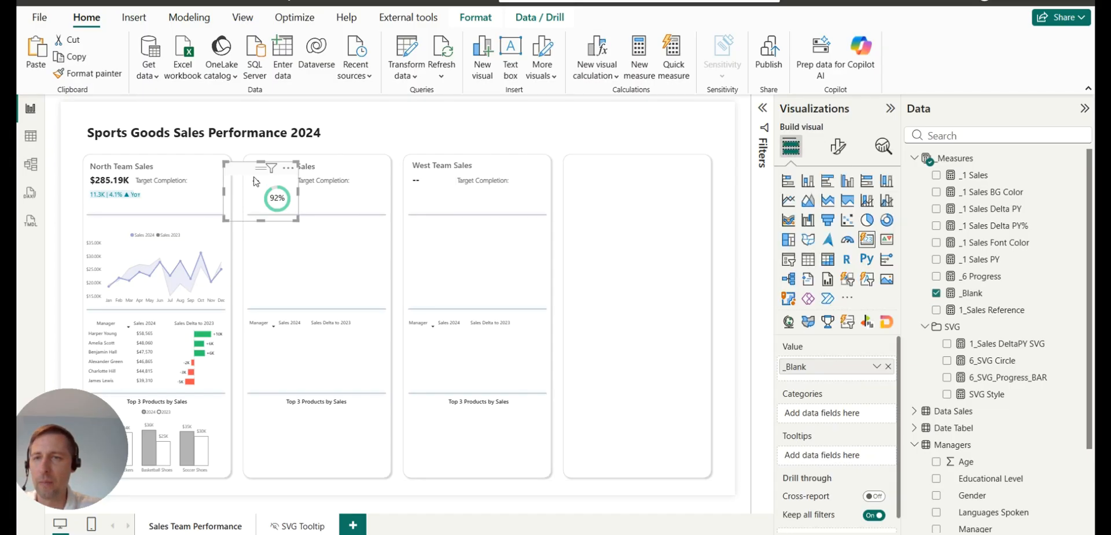
key("Up")
key("Up")
key("Left")
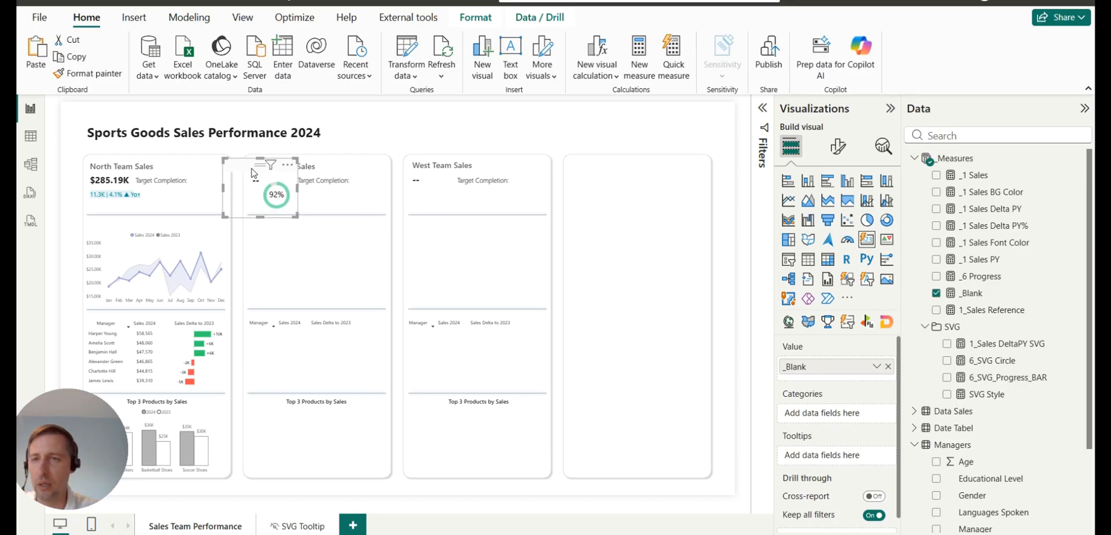
key("Left")
key("Left")
key("Left")
key("Left")
key("Left")
key("Left")
key("Left")
key("Left")
key("Left")
key("Left")
key("Left")
key("Left")
key("Left")
key("Left")
key("Left")
key("Left")
key("Left")
key("Left")
key("Left")
key("Left")
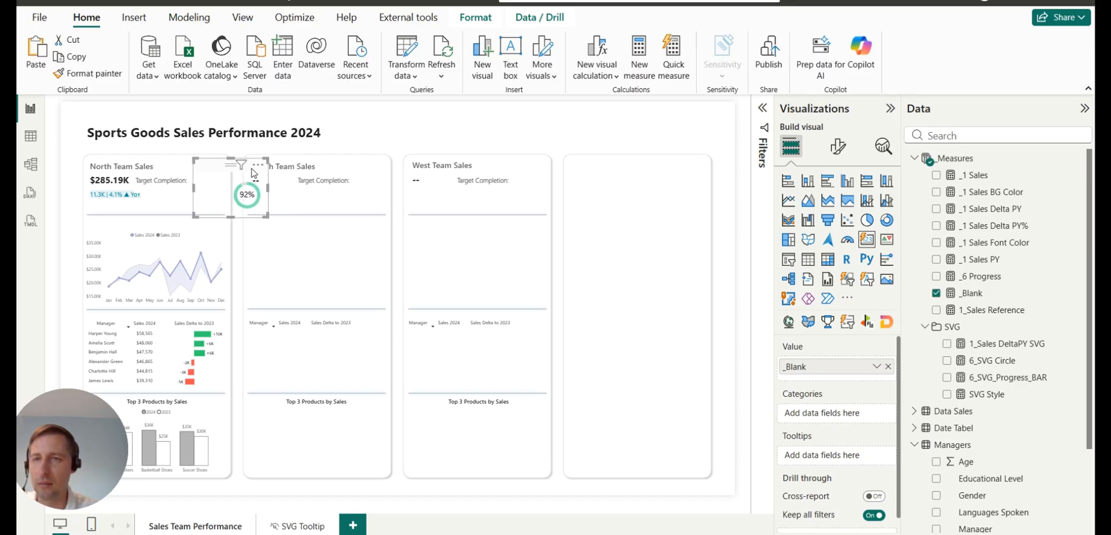
key("Left")
key("Left")
key("Left")
key("Left")
key("Left")
key("Left")
key("Left")
key("Left")
key("Left")
key("Left")
key("Left")
key("Left")
key("Left")
key("Left")
key("Left")
key("Left")
key("Left")
key("Left")
key("Left")
key("Left")
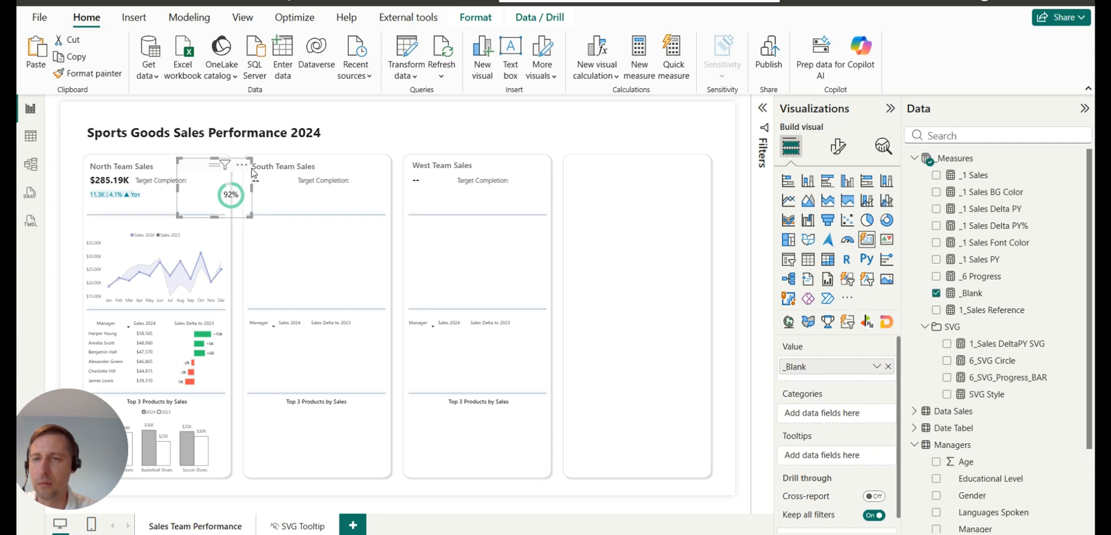
key("Left")
key("Left")
key("Left")
key("Left")
key("Left")
key("Left")
key("Left")
key("Left")
key("Left")
key("Left")
key("Left")
key("Left")
key("Left")
key("Left")
key("Left")
key("Left")
key("Left")
key("Up")
key("Up")
key("Up")
key("Up")
key("Up")
key("Up")
key("Up")
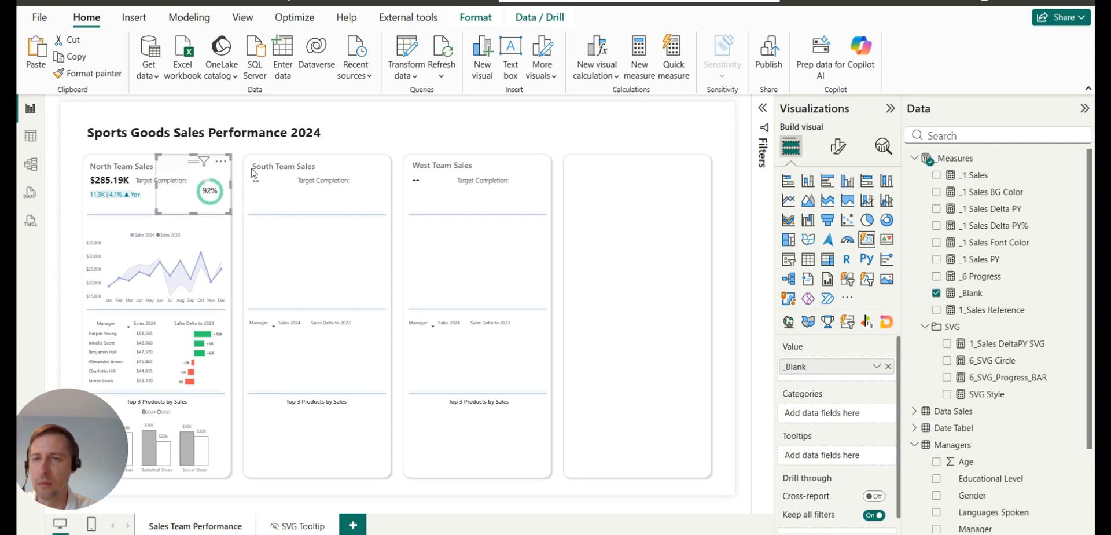
key("Left")
key("Left")
key("Left")
key("Left")
key("Up")
key("Up")
key("Up")
key("Up")
key("Up")
key("Up")
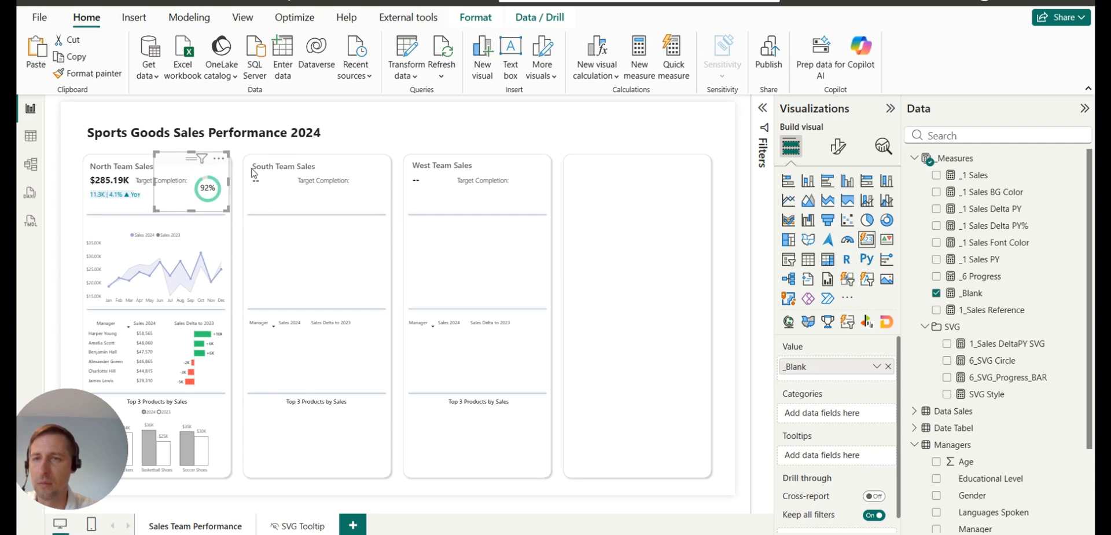
key("Up")
key("Up")
key("Up")
key("Up")
key("Up")
key("Up")
key("Up")
key("Right")
key("Right")
key("Right")
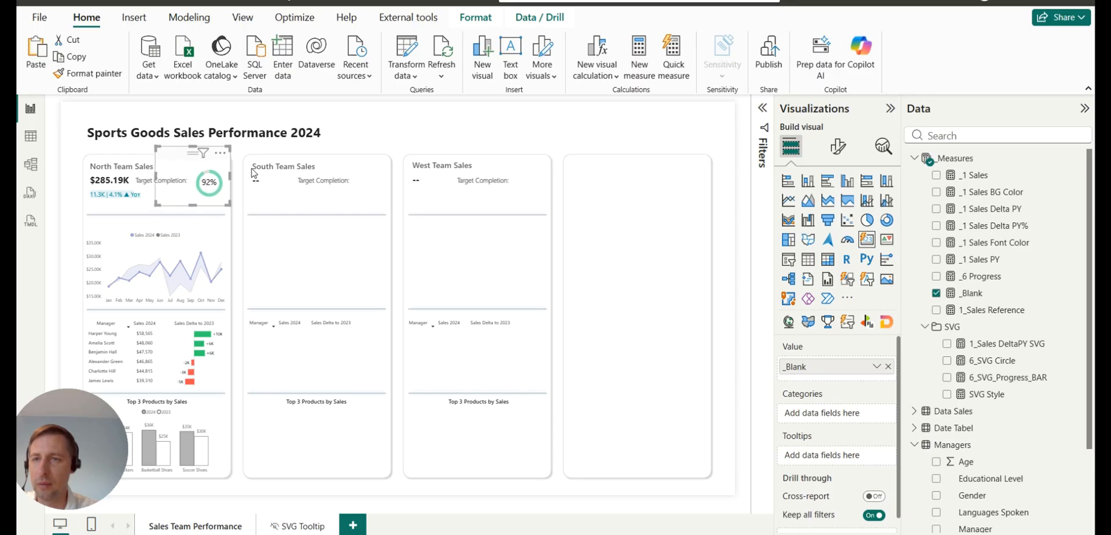
key("Up")
key("Up")
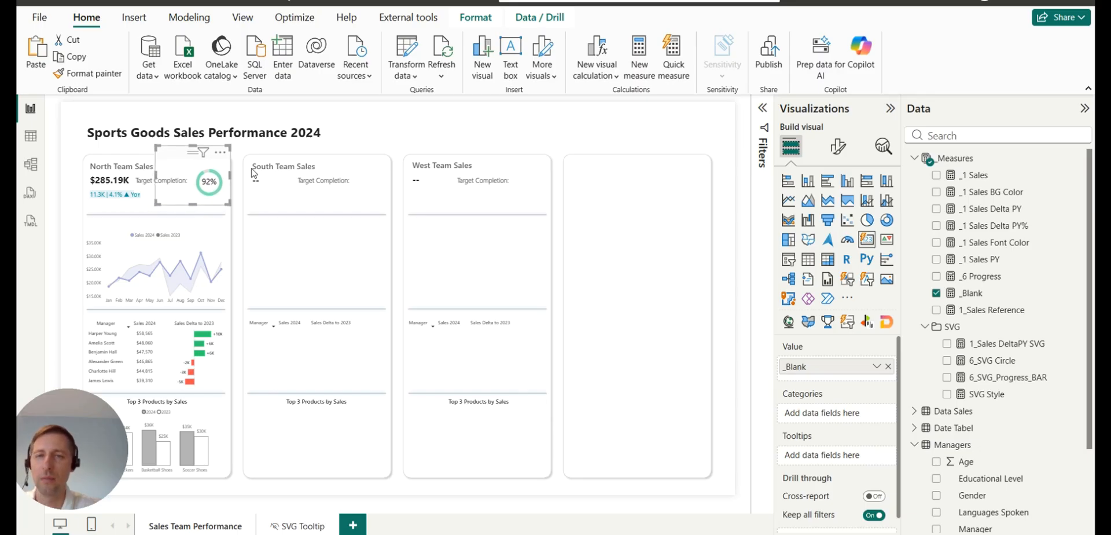
left_click(576, 123)
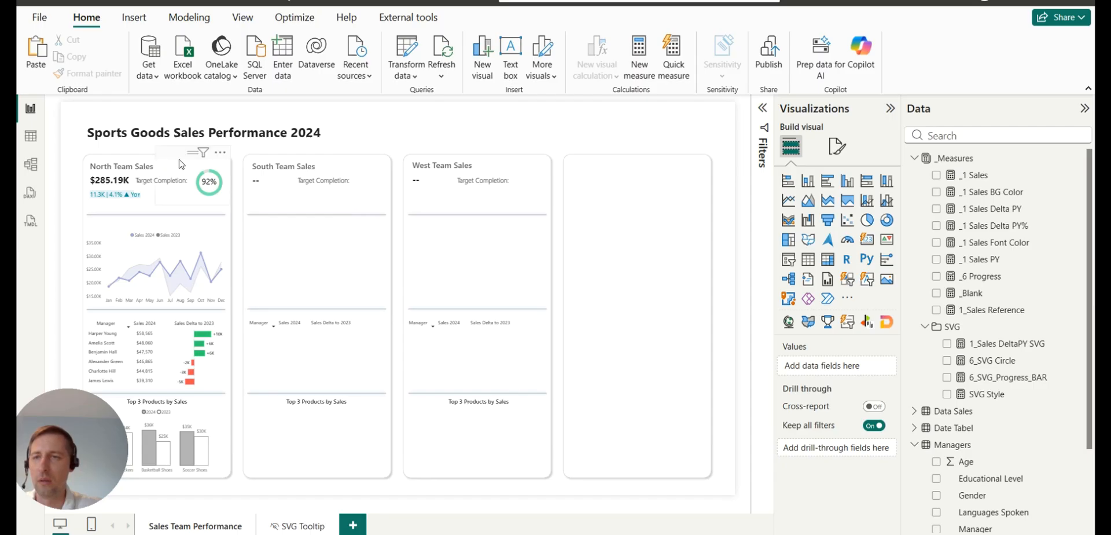
left_click(181, 164)
left_click(364, 116)
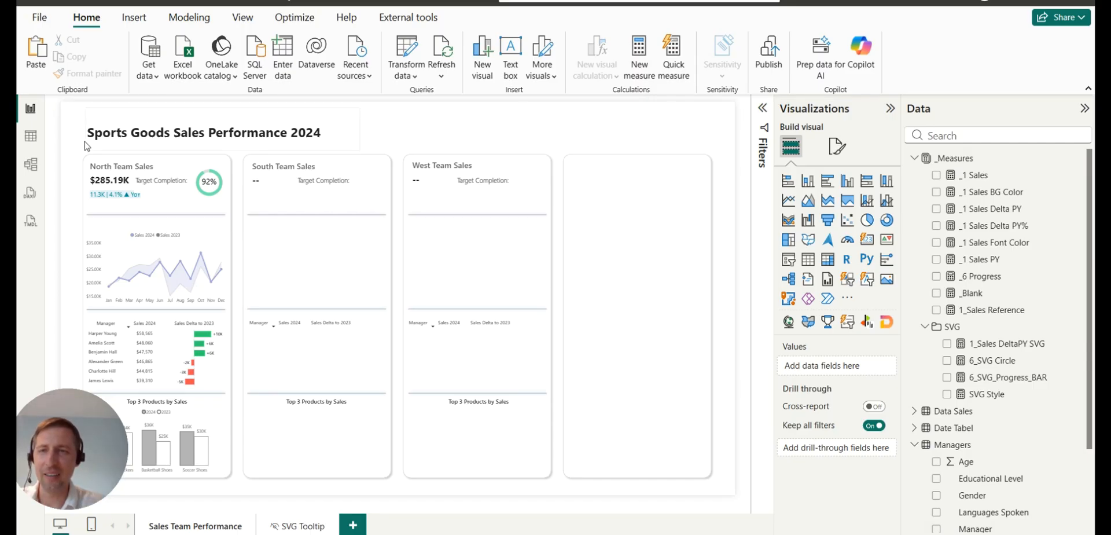
With the North progress circle card selected, remove the Sales Team filter from the page.
left_click(195, 202)
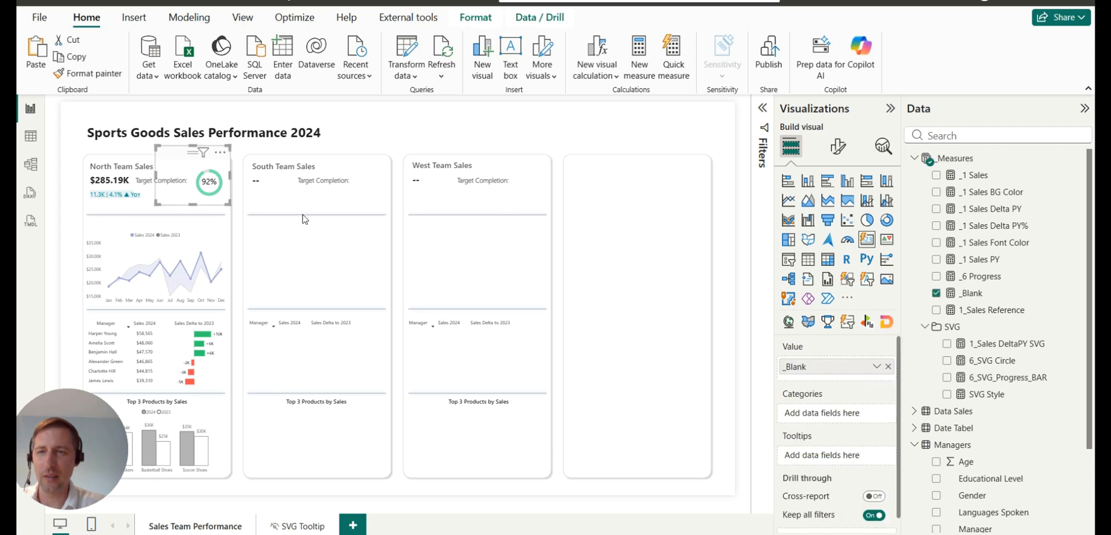
left_click(762, 110)
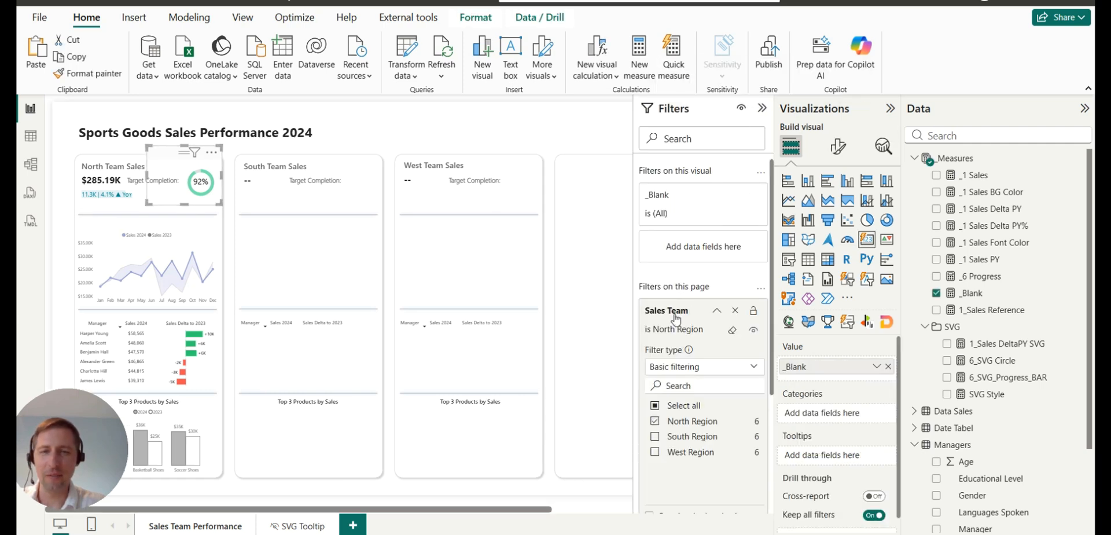
left_click(737, 313)
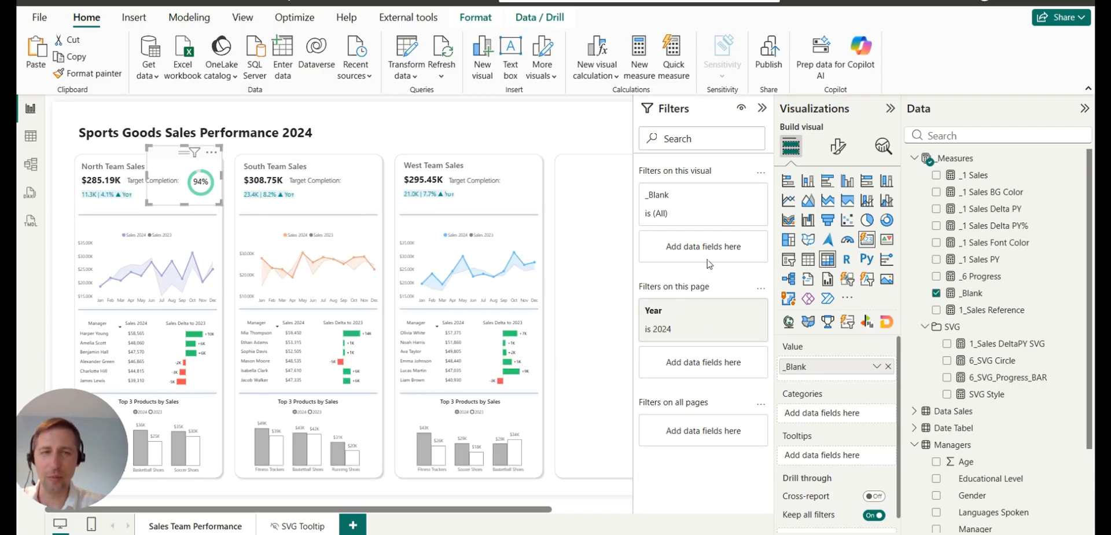
Add Sales Team from the Managers table as a visual-level filter on the North progress circle and select North Region.
scroll(982, 368, "down", 3)
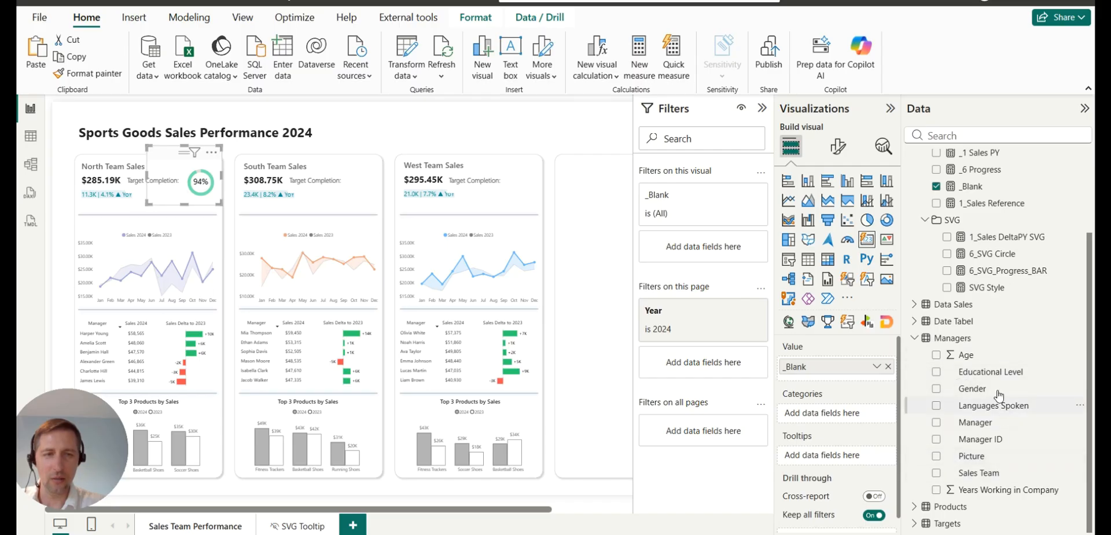
left_click_drag(985, 474, 693, 258)
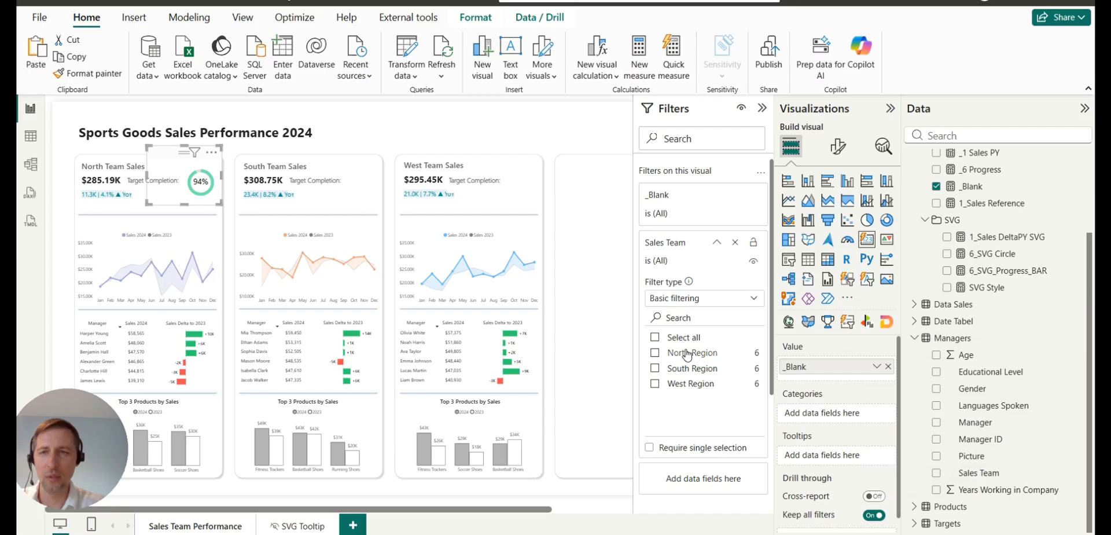
left_click(687, 353)
left_click(548, 119)
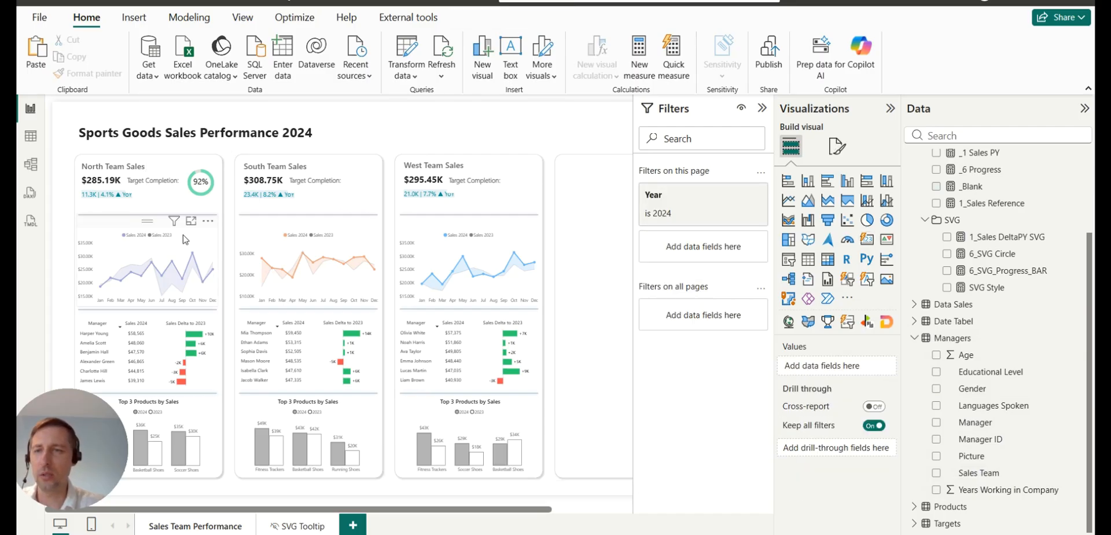
Duplicate the North progress circle card twice and place the copies beside the South and West teams' Target Completion labels.
left_click(177, 155)
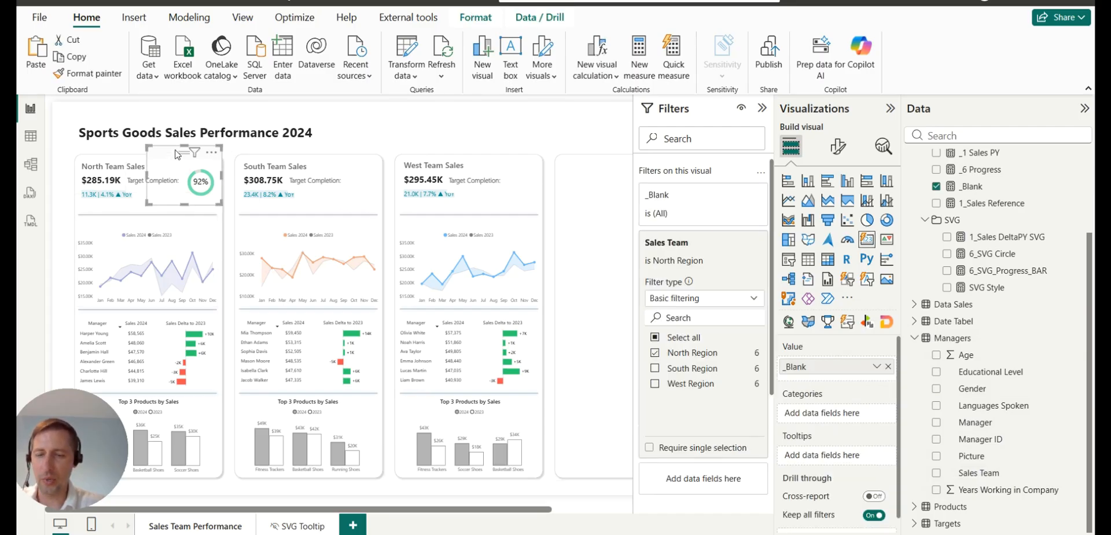
key("ctrl+v")
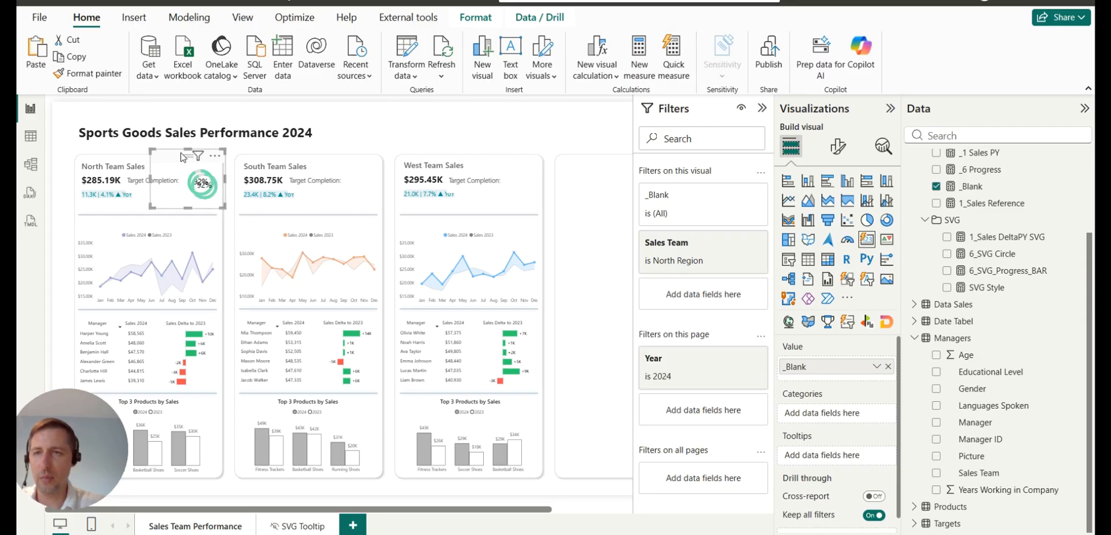
left_click_drag(183, 157, 338, 160)
left_click(181, 157)
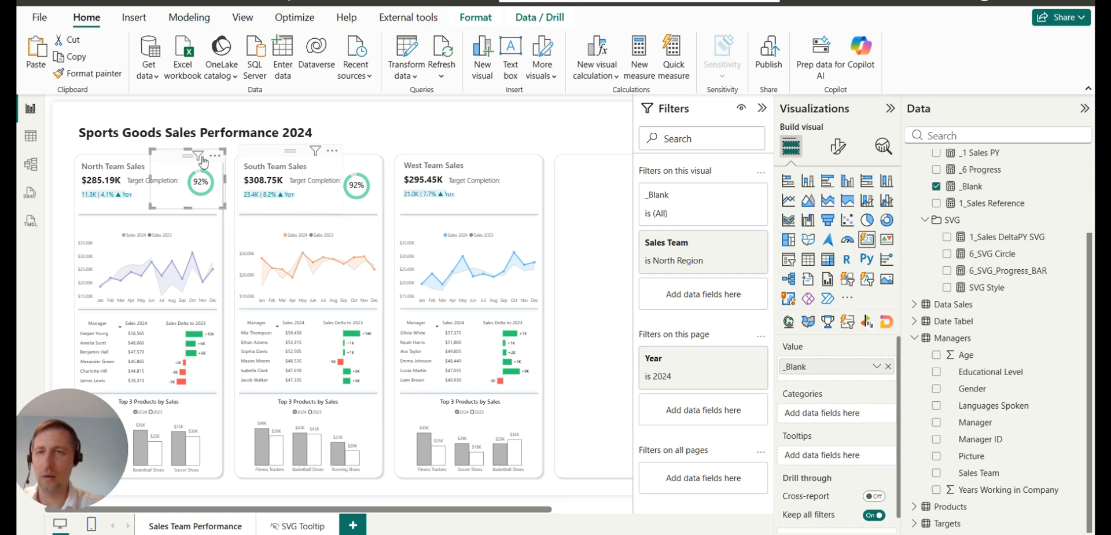
left_click_drag(181, 156, 499, 156)
Switch the South progress circle card's Sales Team filter to South Region only.
left_click(330, 206)
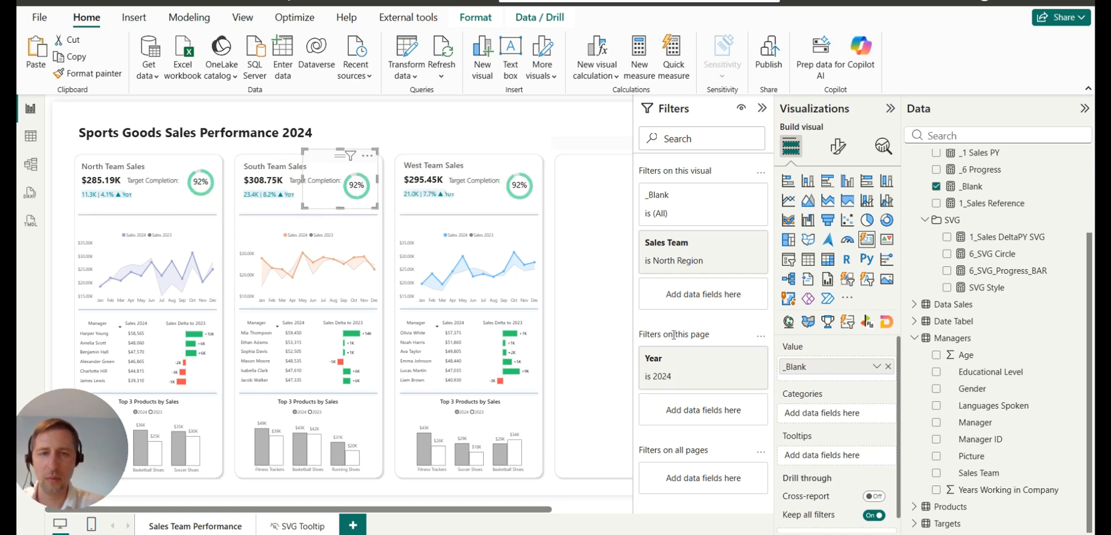
left_click(716, 244)
left_click(655, 353)
left_click(655, 369)
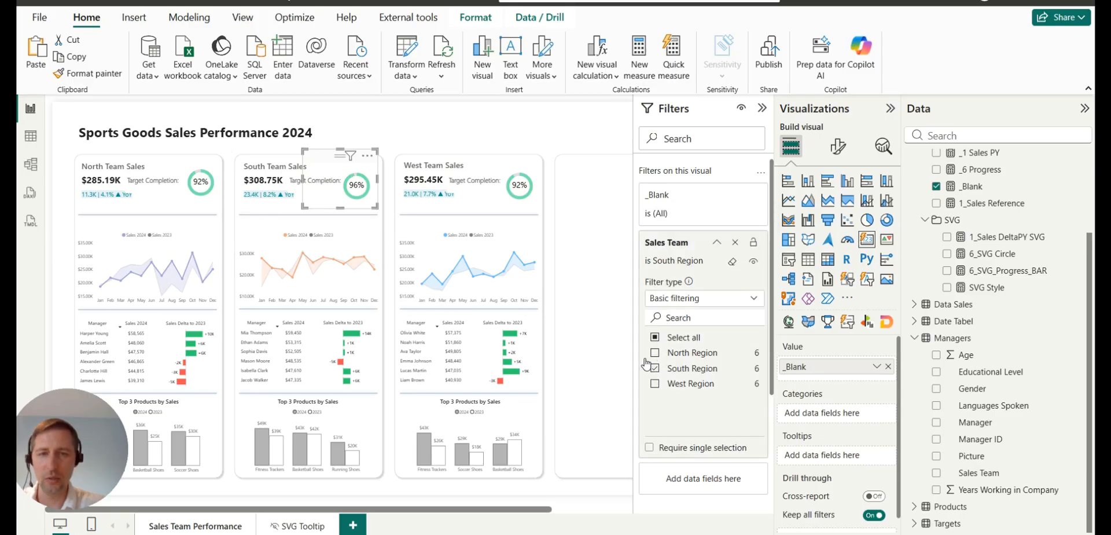
Switch the West progress circle card's Sales Team filter to West Region only and collapse the filter settings.
left_click(499, 201)
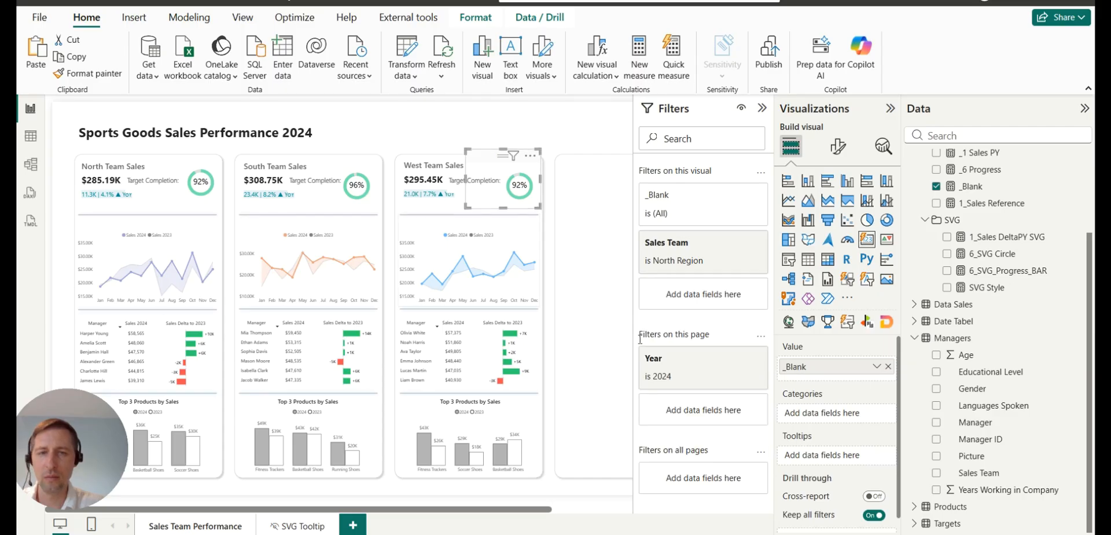
left_click(716, 242)
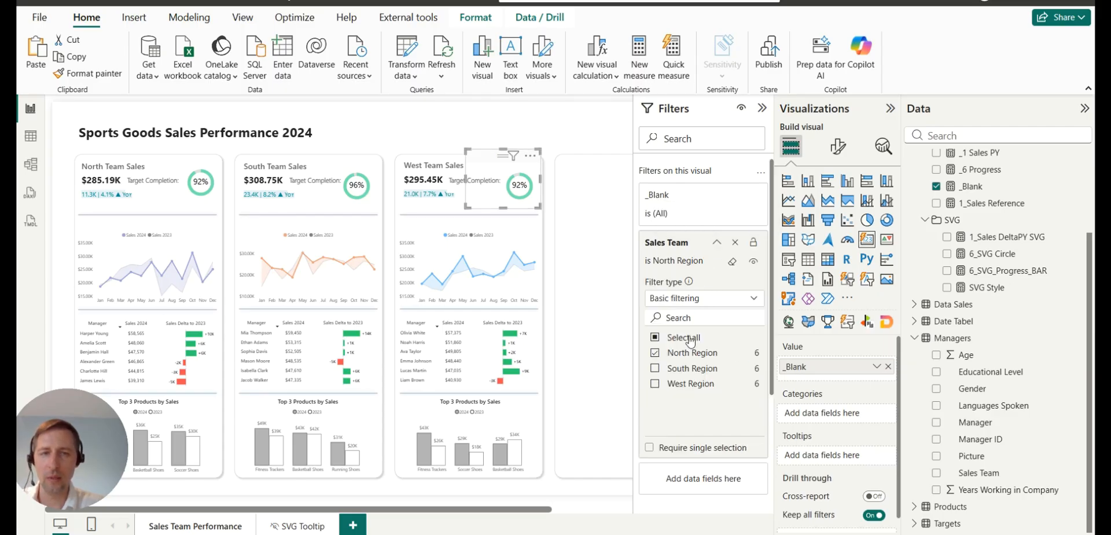
left_click(658, 354)
left_click(655, 384)
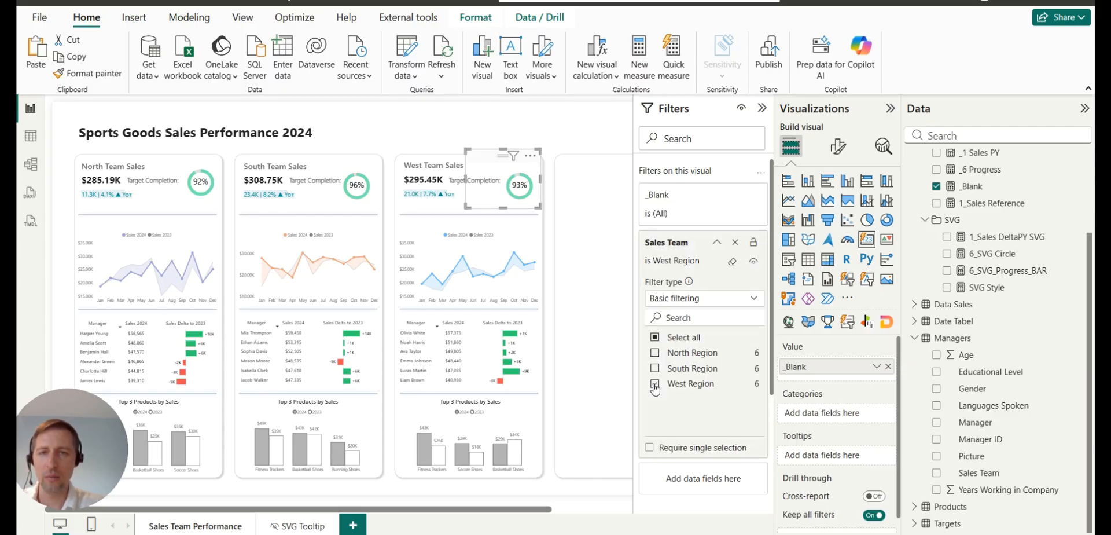
left_click(463, 118)
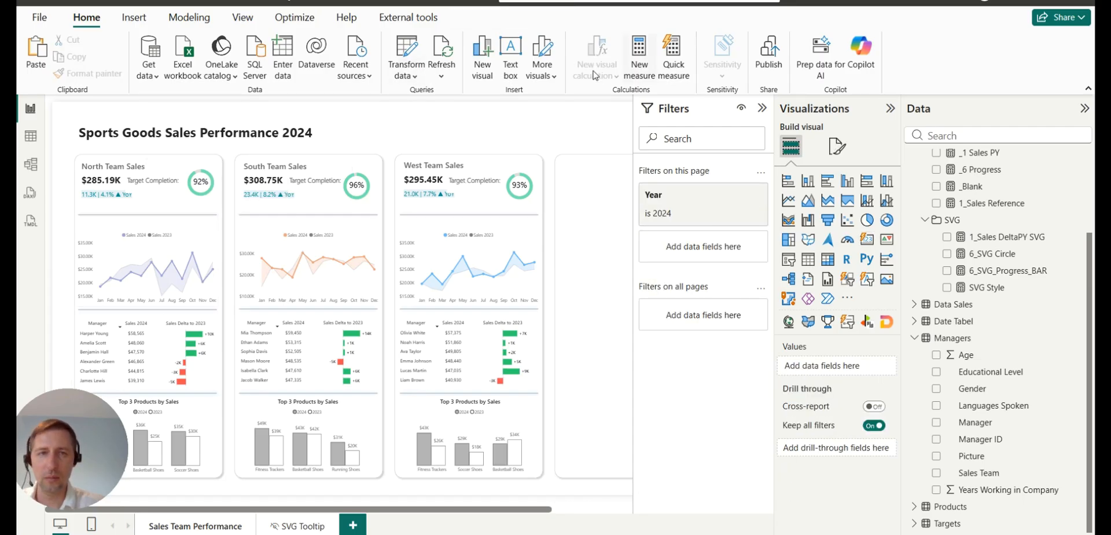
left_click(763, 109)
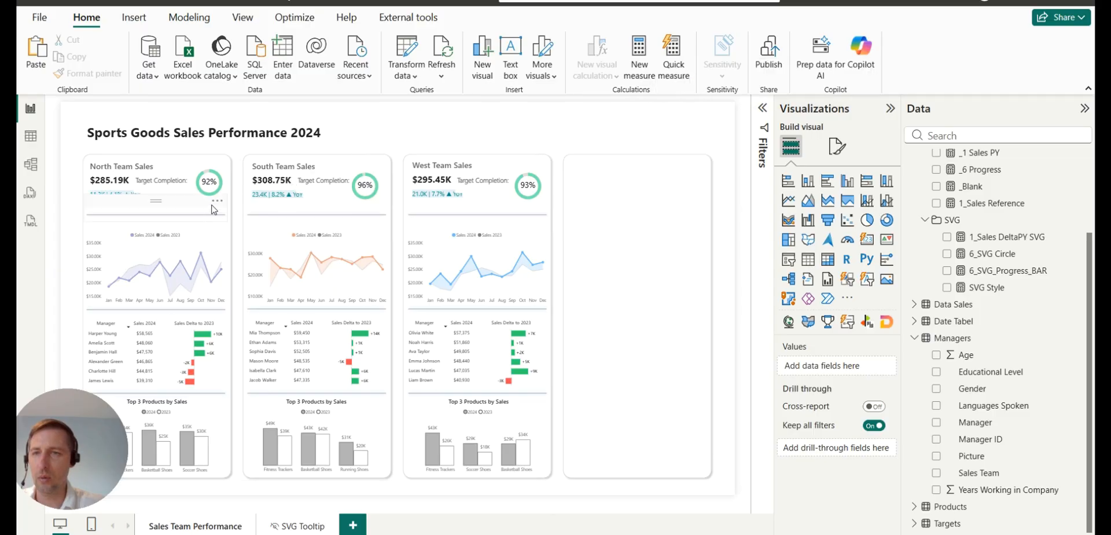
Set the vertical position of the South and West progress circle cards to 124, matching the North card.
left_click(213, 202)
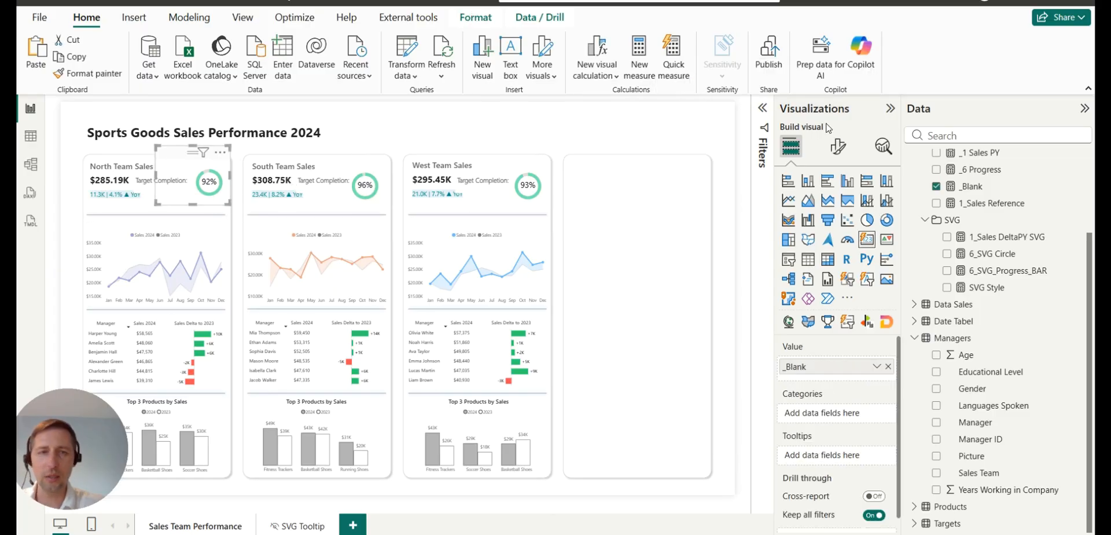
left_click(838, 146)
left_click(836, 209)
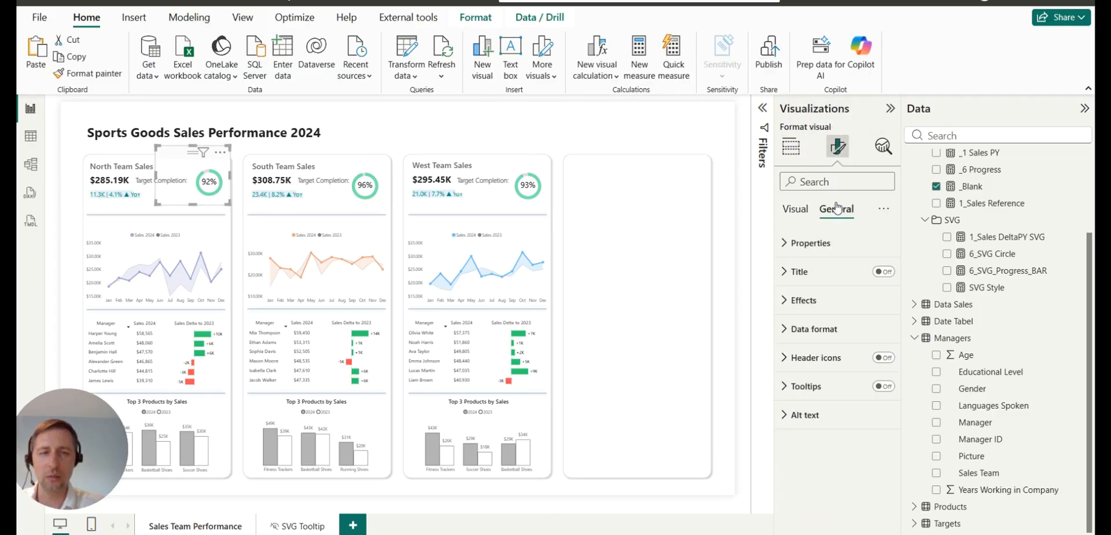
left_click(827, 242)
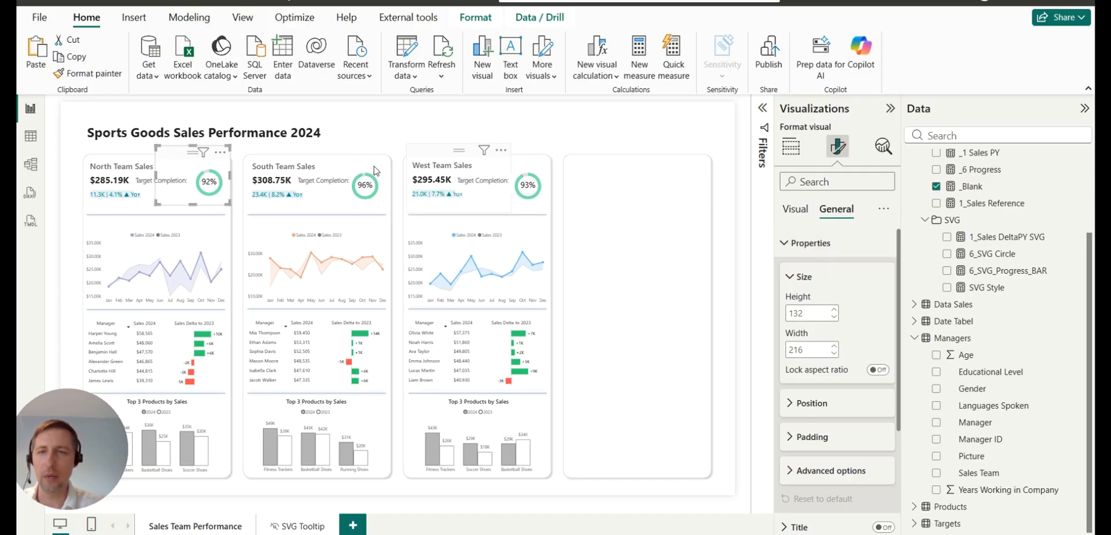
left_click(348, 163)
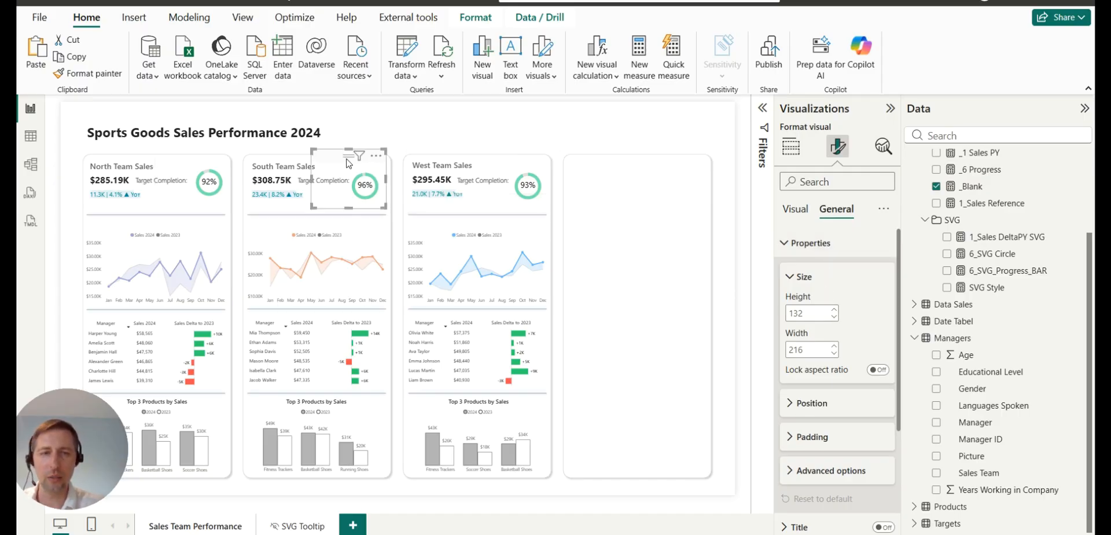
left_click(490, 161)
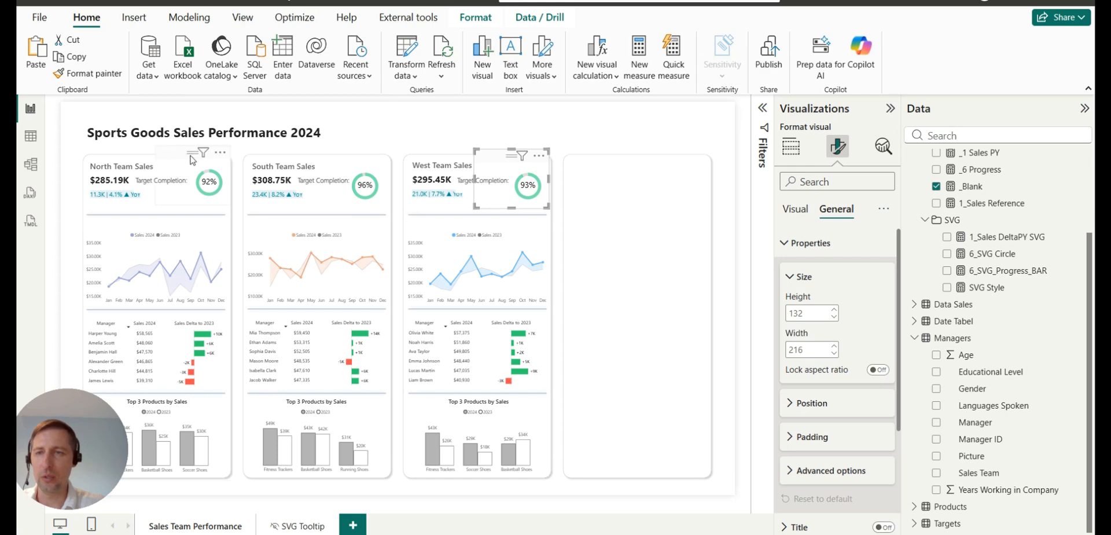
left_click(193, 160)
left_click(814, 406)
scroll(845, 296, "down", 2)
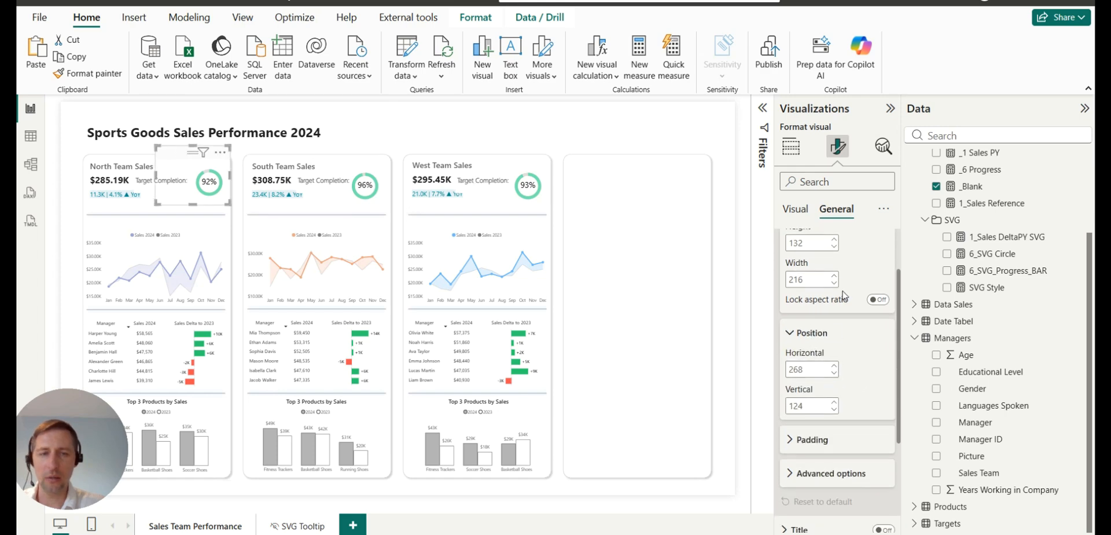
left_click(341, 158)
left_click(494, 159, "ctrl")
double_click(817, 407)
type("124")
key("Return")
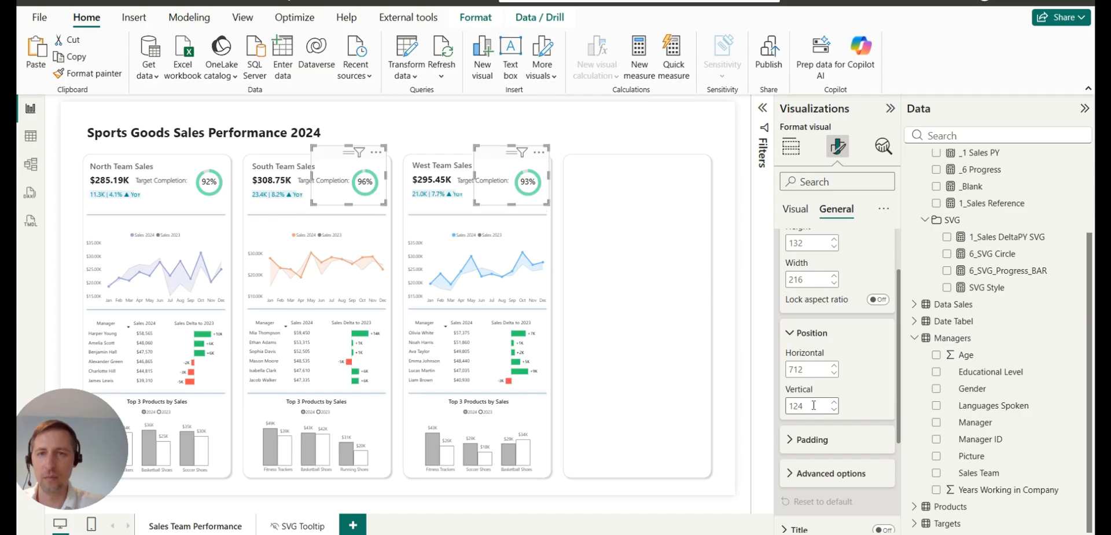
left_click(530, 122)
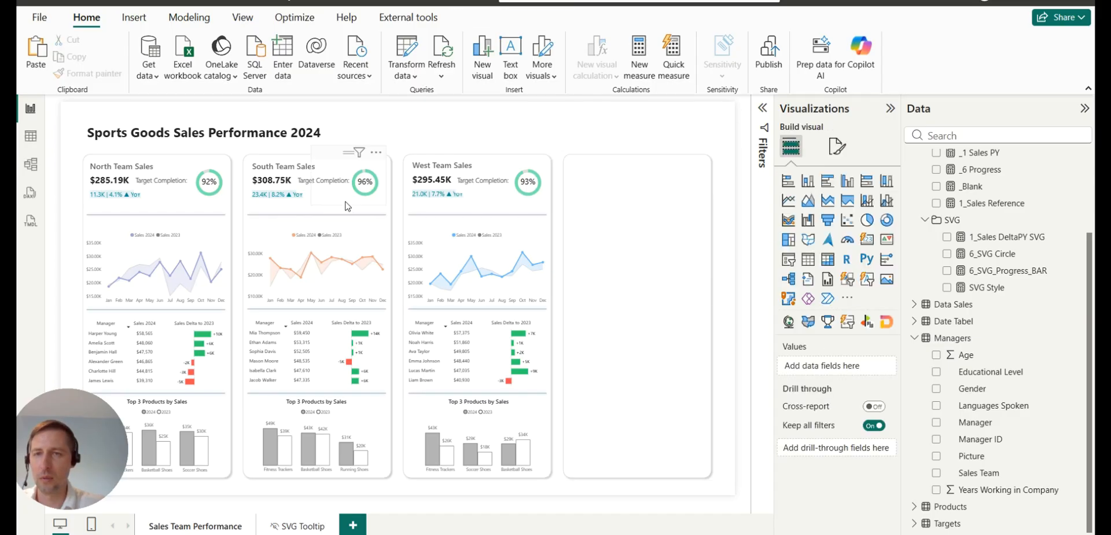
Nudge the South and West progress circle cards slightly to the right, away from their Target Completion labels.
left_click(347, 202)
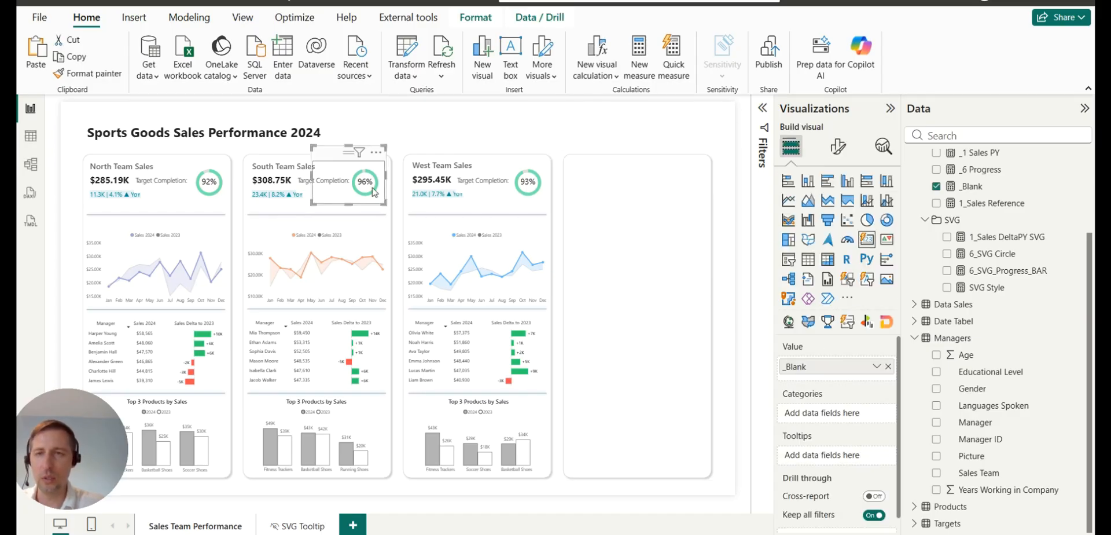
left_click_drag(344, 157, 348, 158)
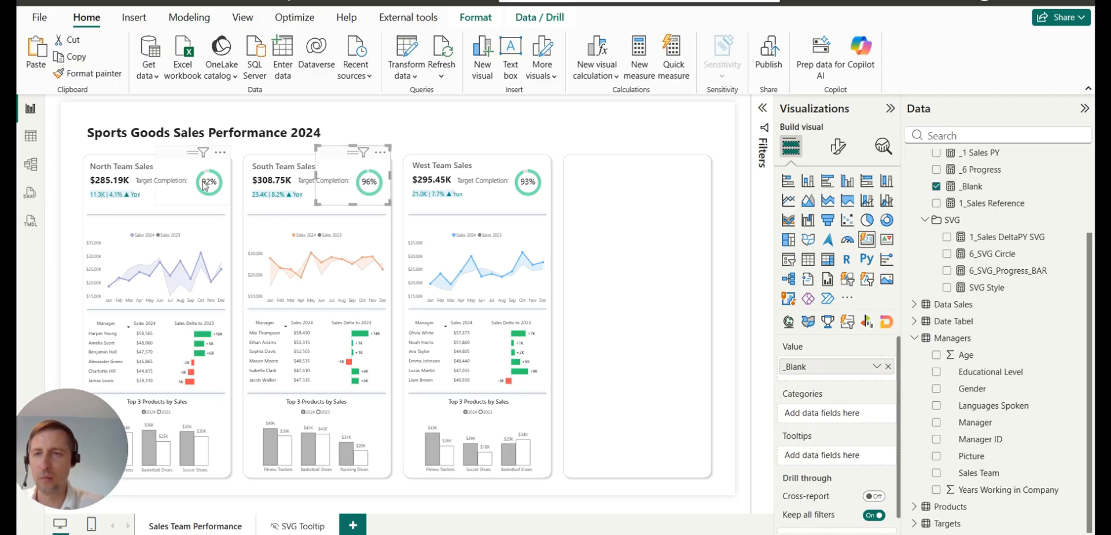
left_click(498, 158)
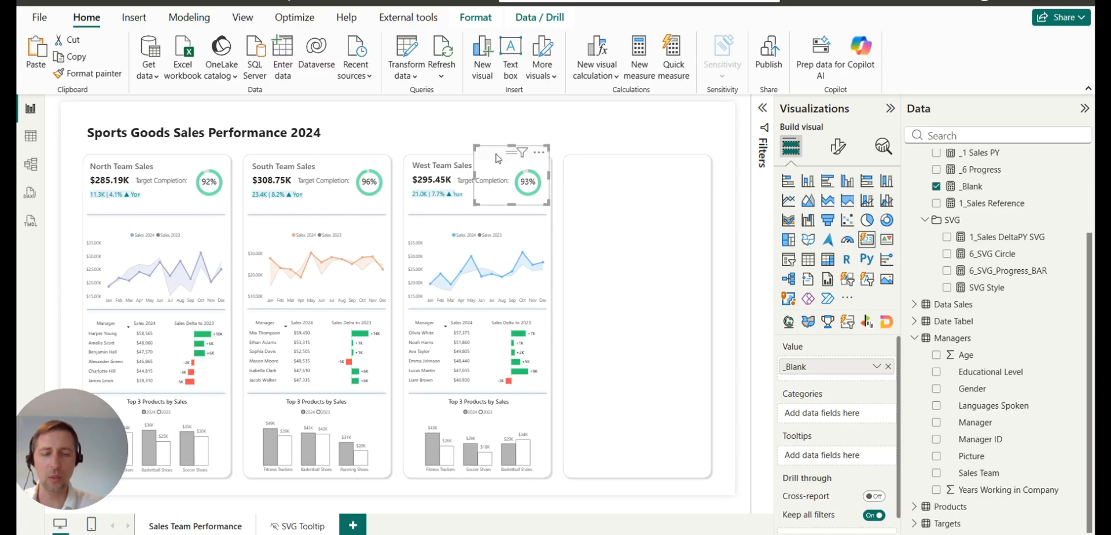
left_click(426, 125)
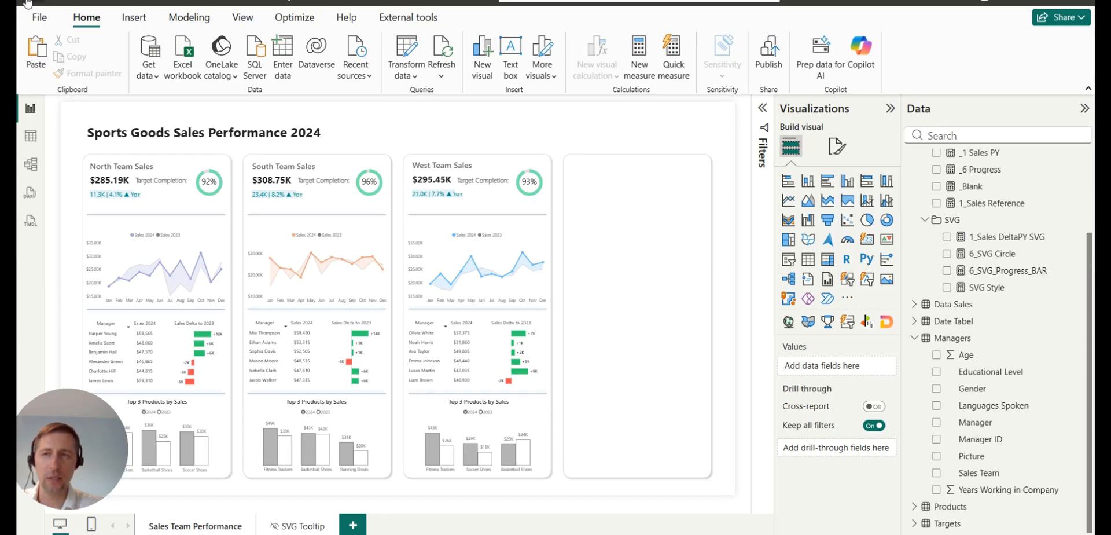
Turn off the background of the West, South and North Target Completion text boxes.
scroll(995, 327, "up", 3)
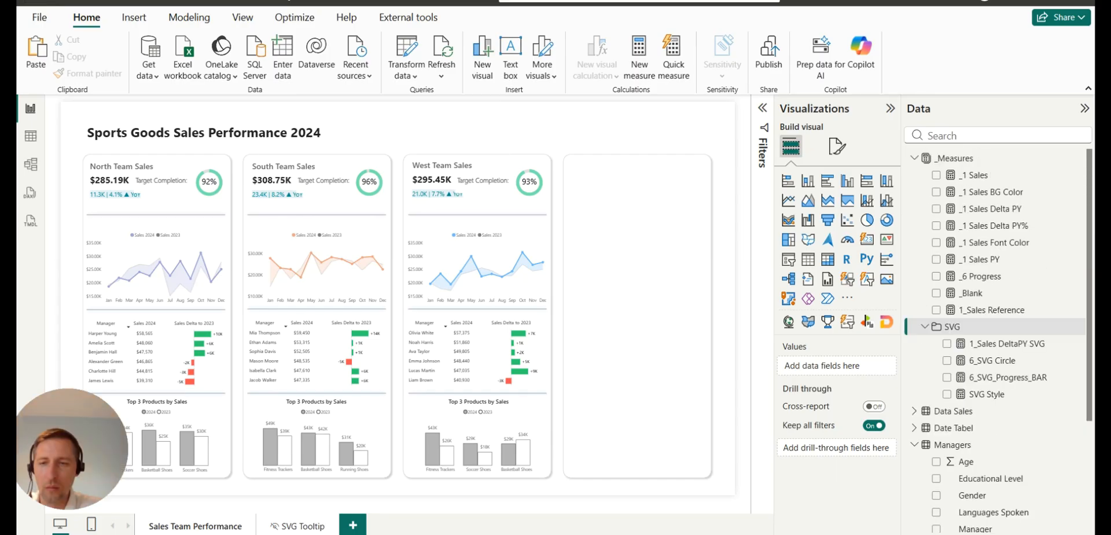
left_click(475, 191)
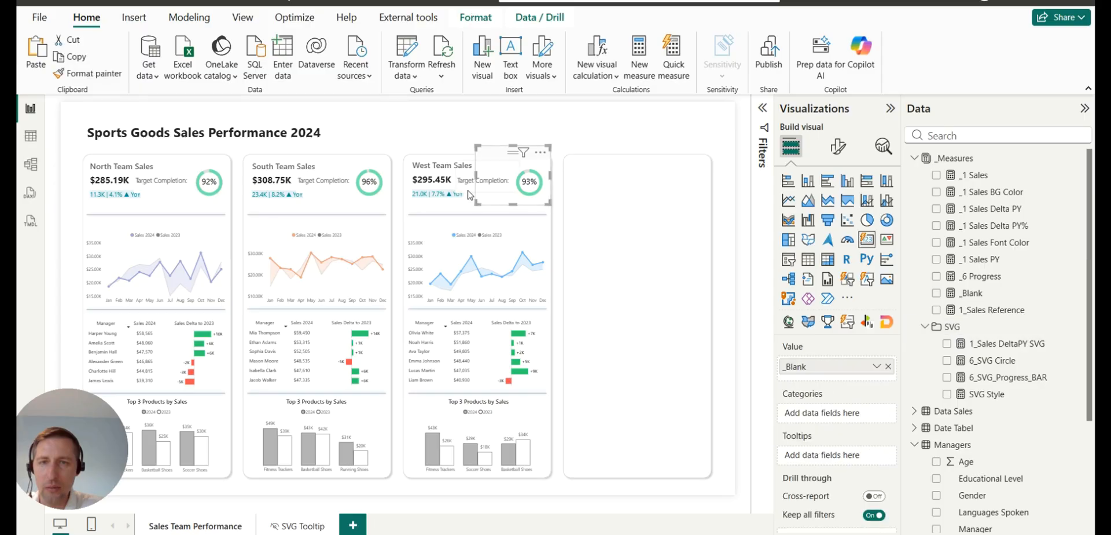
left_click(476, 191)
left_click(804, 264)
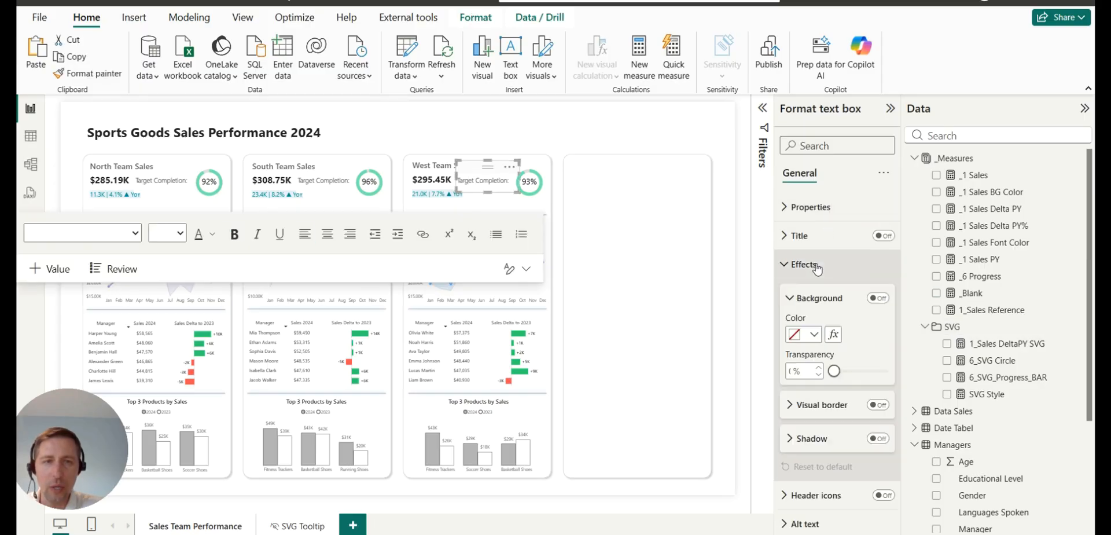
left_click(309, 188)
left_click(878, 298)
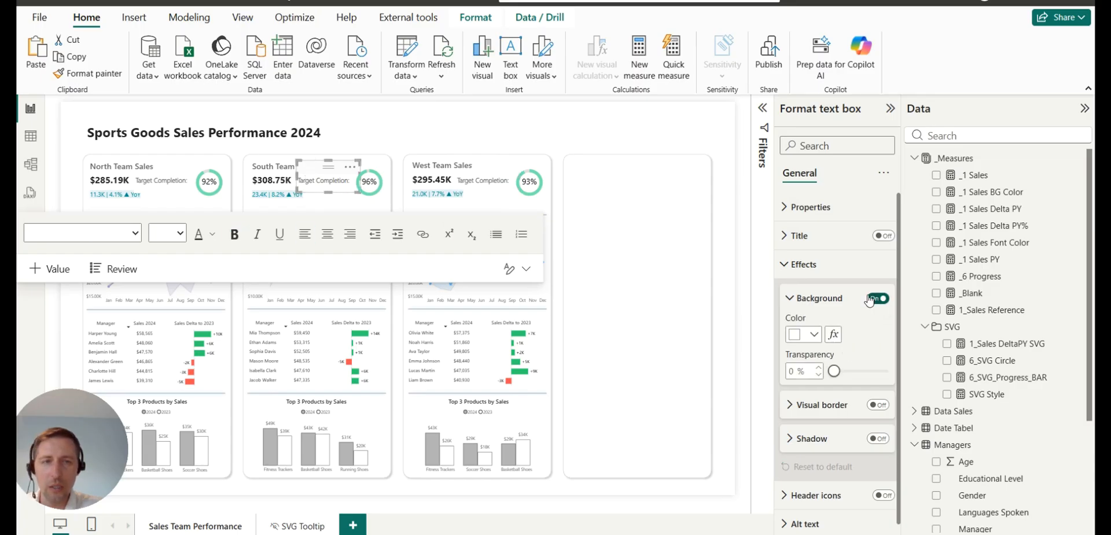
left_click(149, 190)
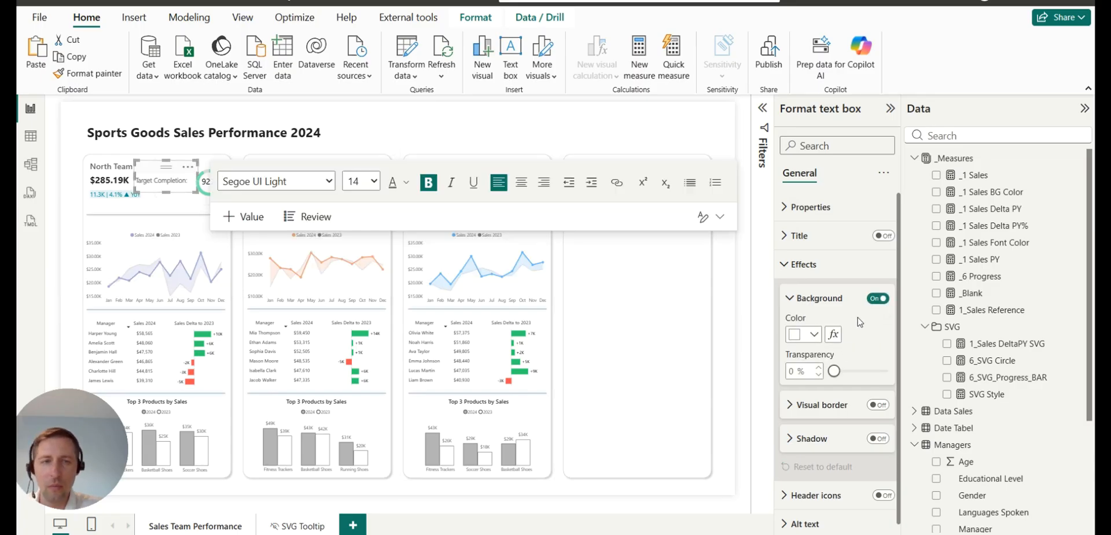
left_click(878, 299)
left_click(421, 121)
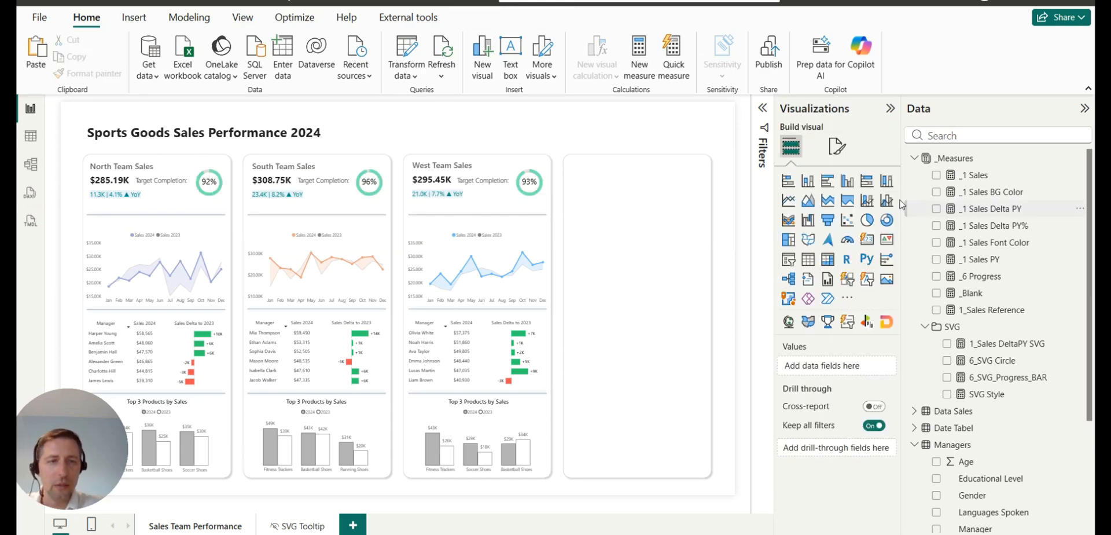
Review the 6_SVG Circle measure, examining its color variables and the percentage thresholds in the color logic.
left_click(991, 361)
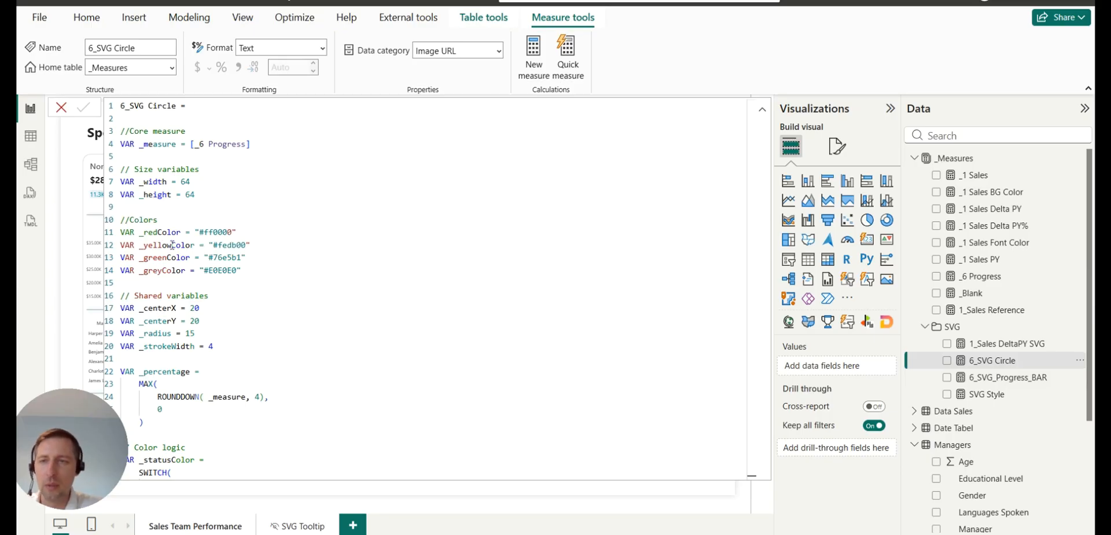
scroll(206, 242, "down", 6)
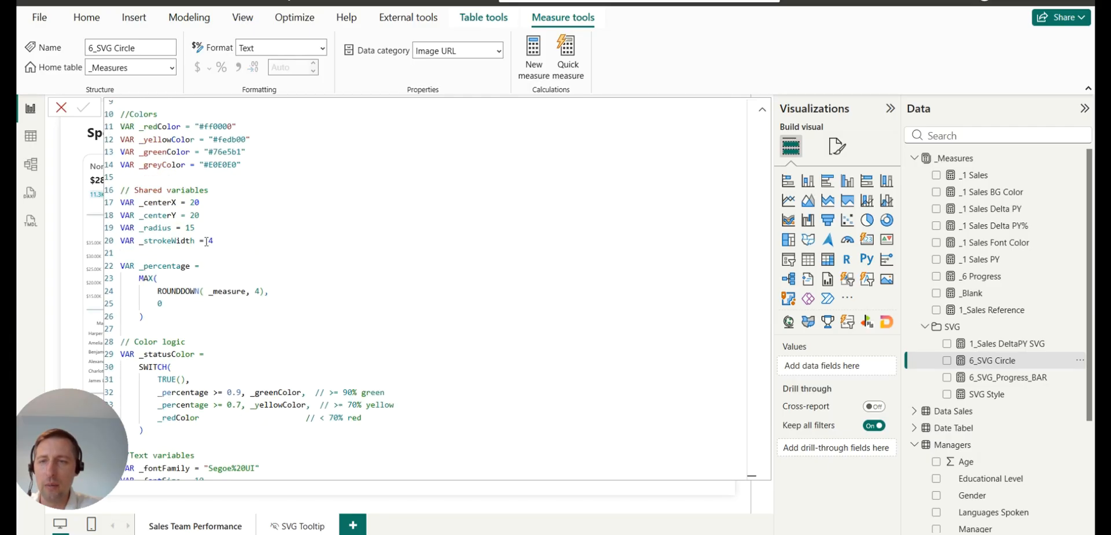
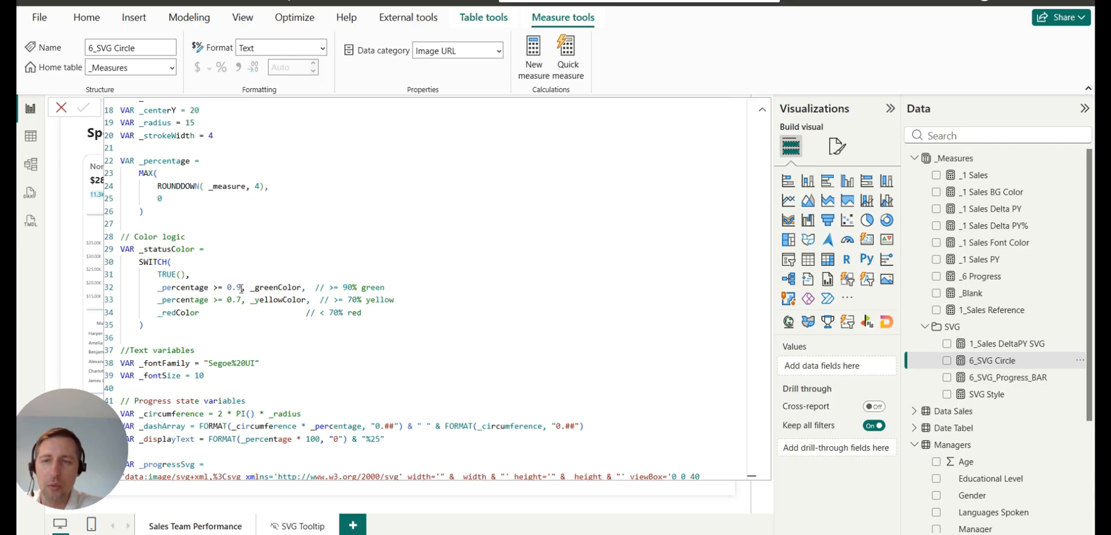
left_click(240, 287)
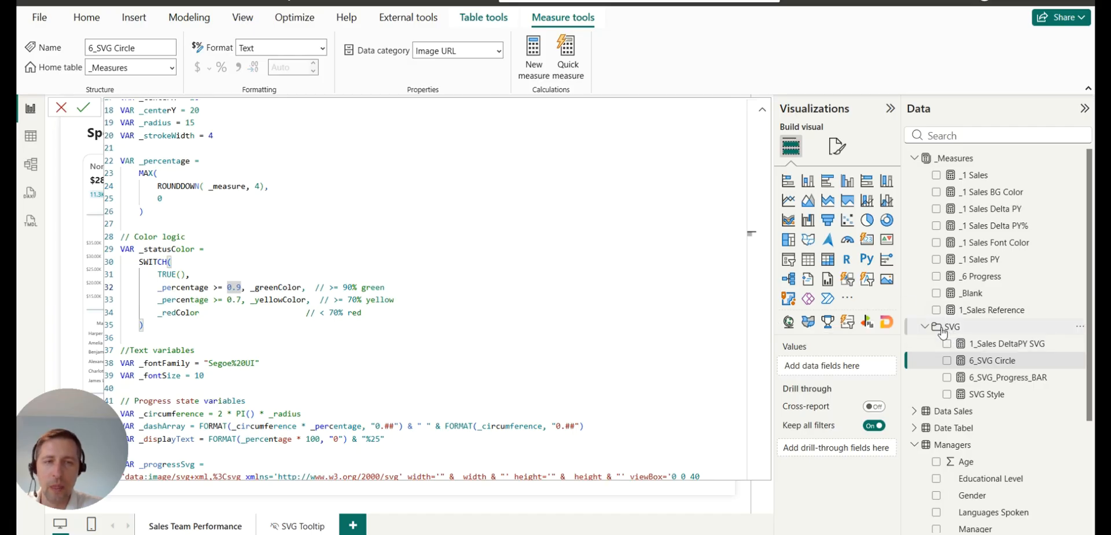
left_click(952, 333)
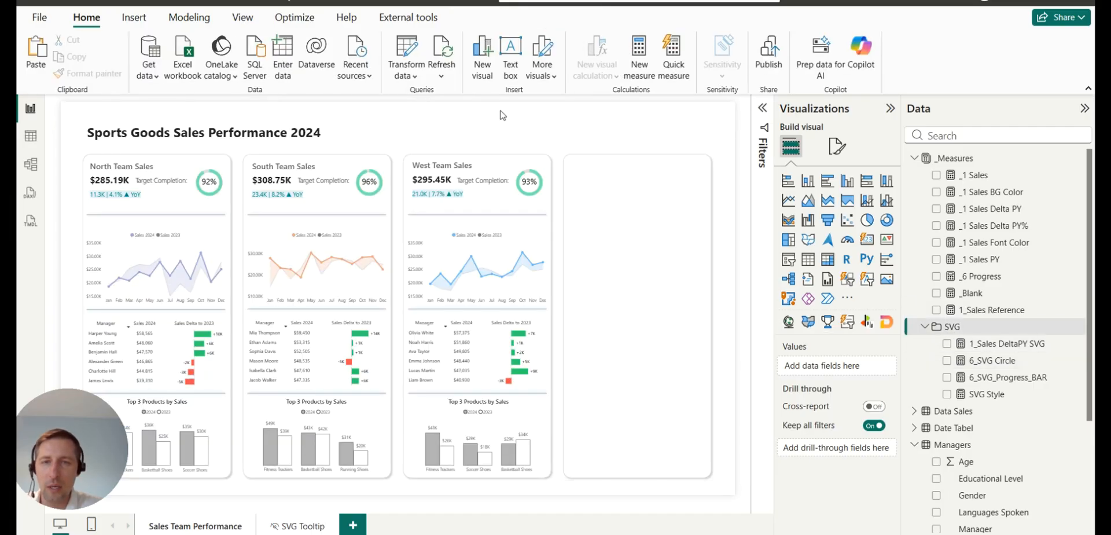
Insert a table visual filling the lower part of the empty fourth panel and add Manager from the Managers table.
left_click(571, 128)
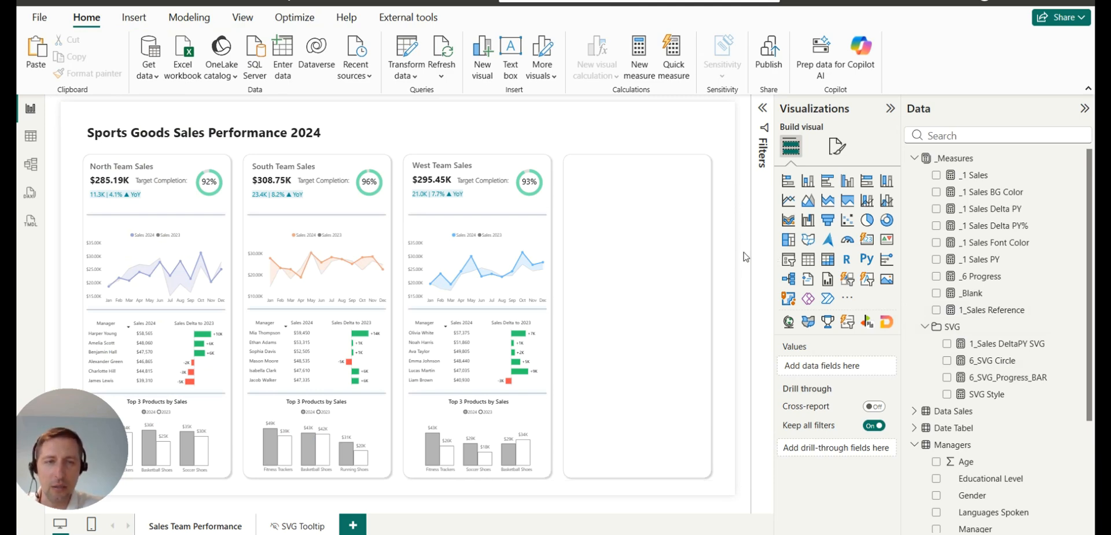
left_click(810, 265)
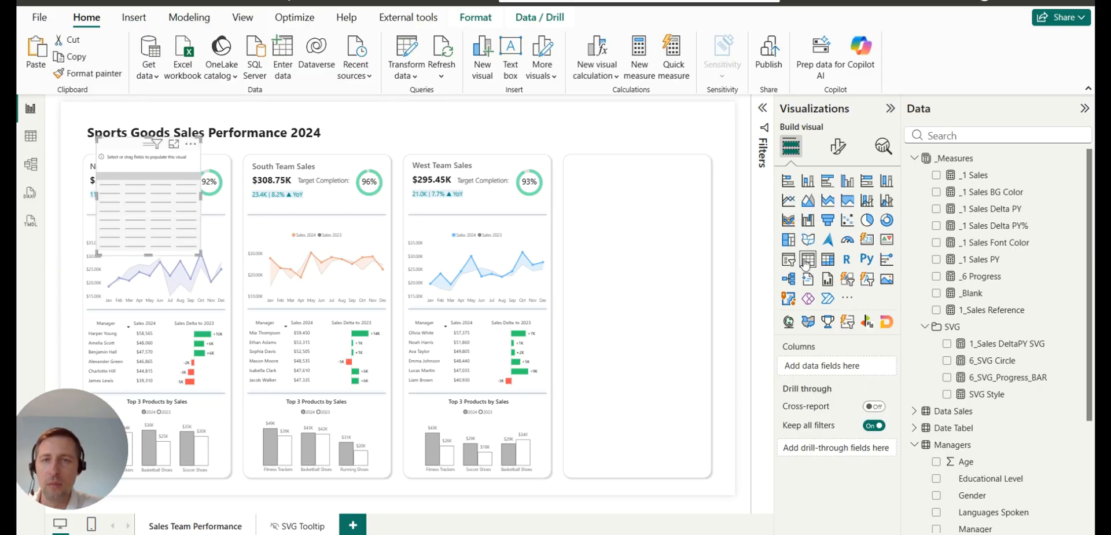
left_click_drag(135, 157, 600, 256)
left_click_drag(671, 296, 710, 308)
left_click_drag(637, 355, 639, 476)
scroll(985, 348, "down", 5)
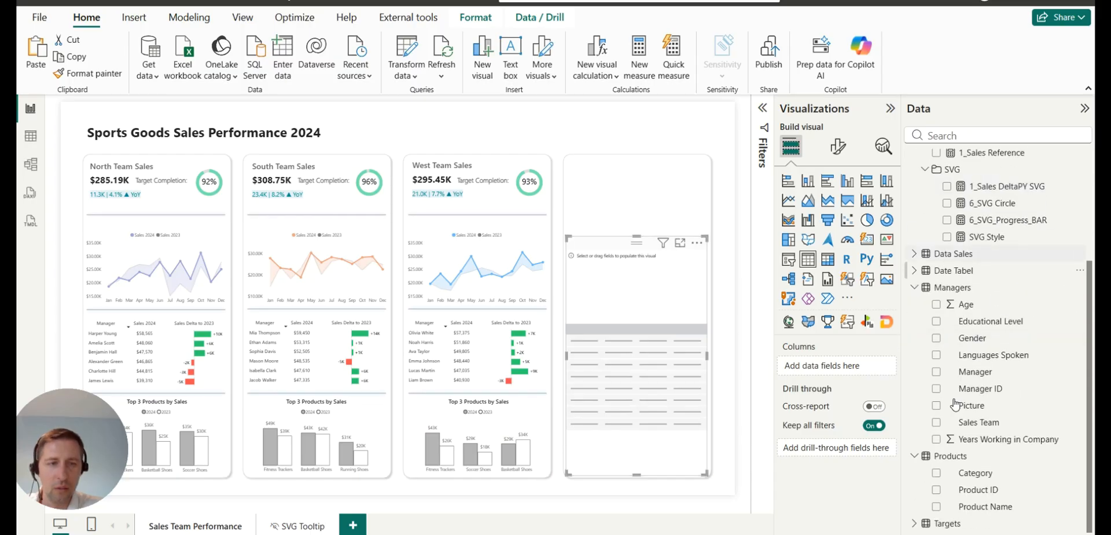
left_click(936, 372)
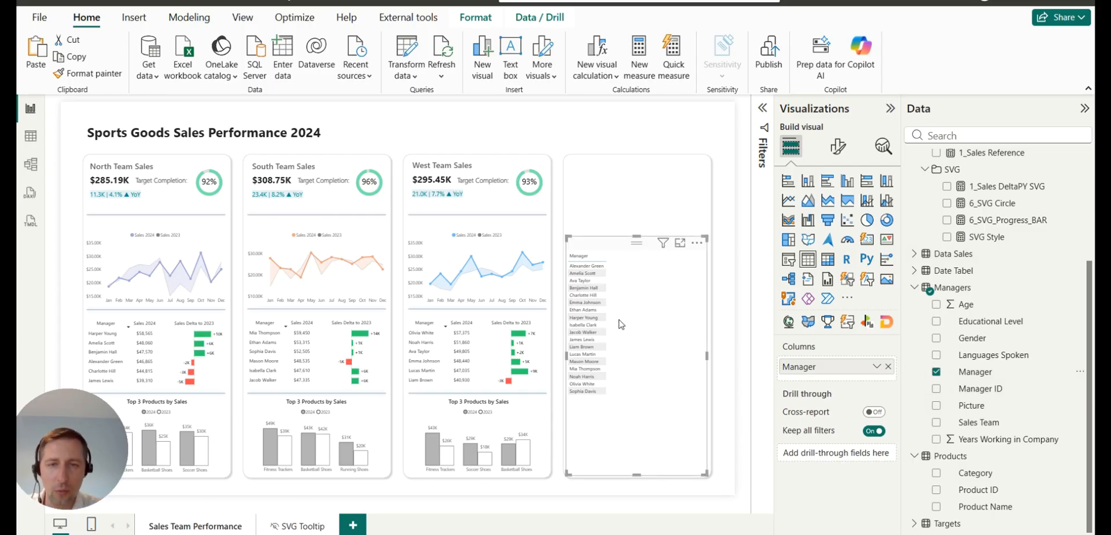
Add the _1 Sales measure as the manager table's second column and rename it Sales 2024.
scroll(663, 338, "up", 3)
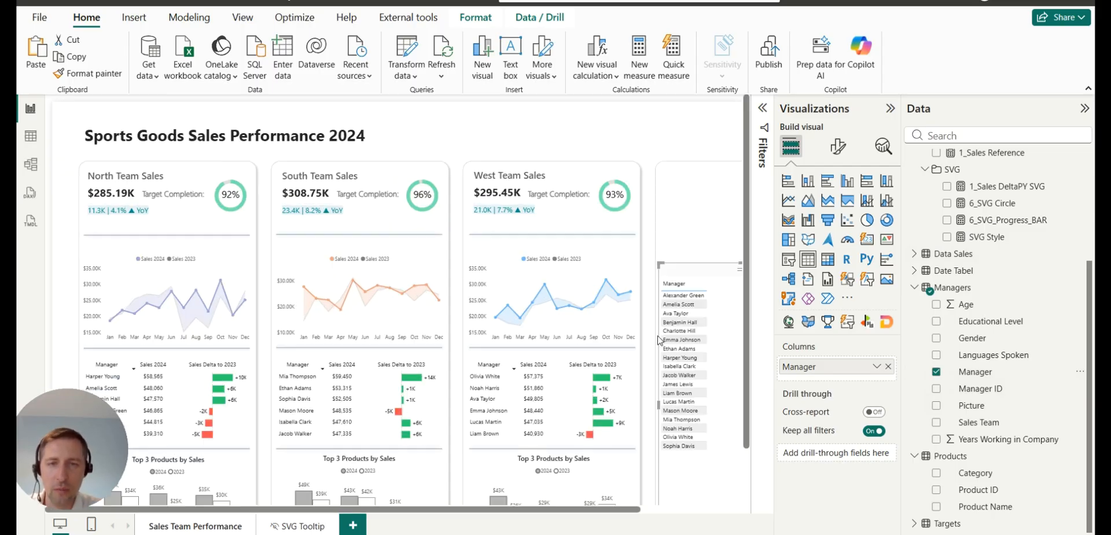
left_click_drag(543, 510, 749, 525)
scroll(673, 254, "down", 3)
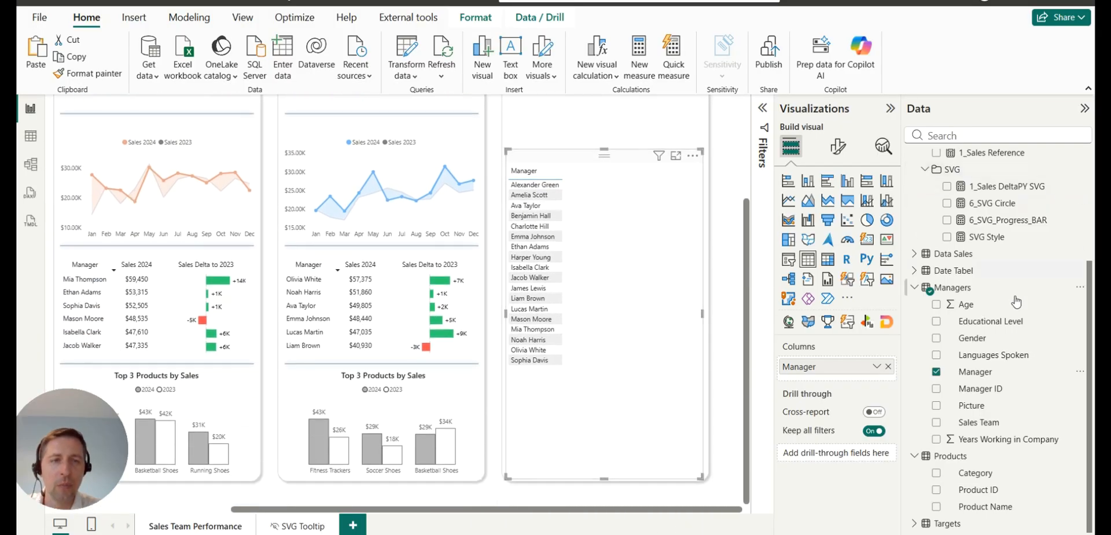
scroll(1015, 303, "up", 3)
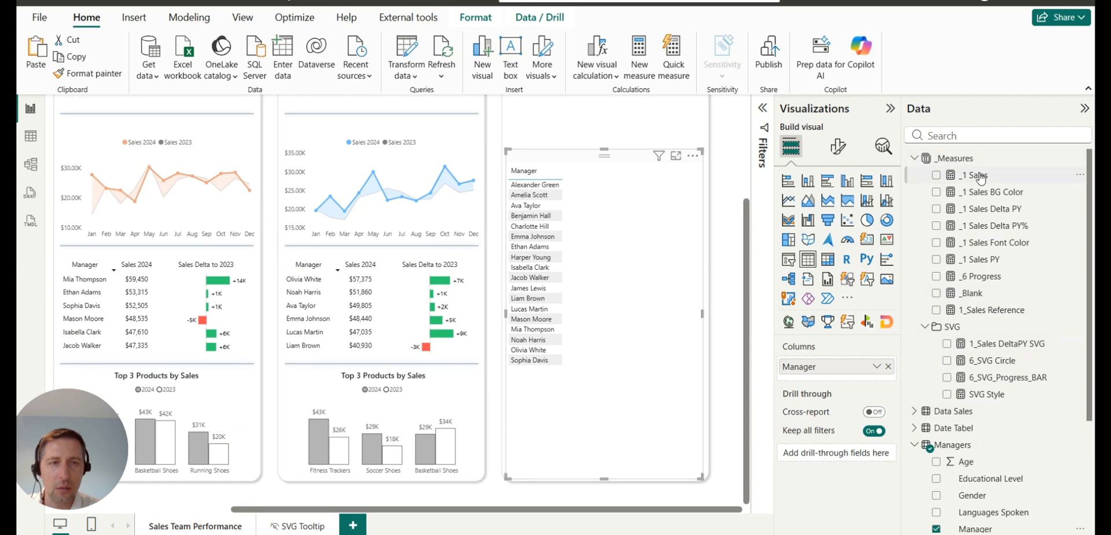
left_click_drag(978, 175, 861, 378)
double_click(842, 383)
type("Sales")
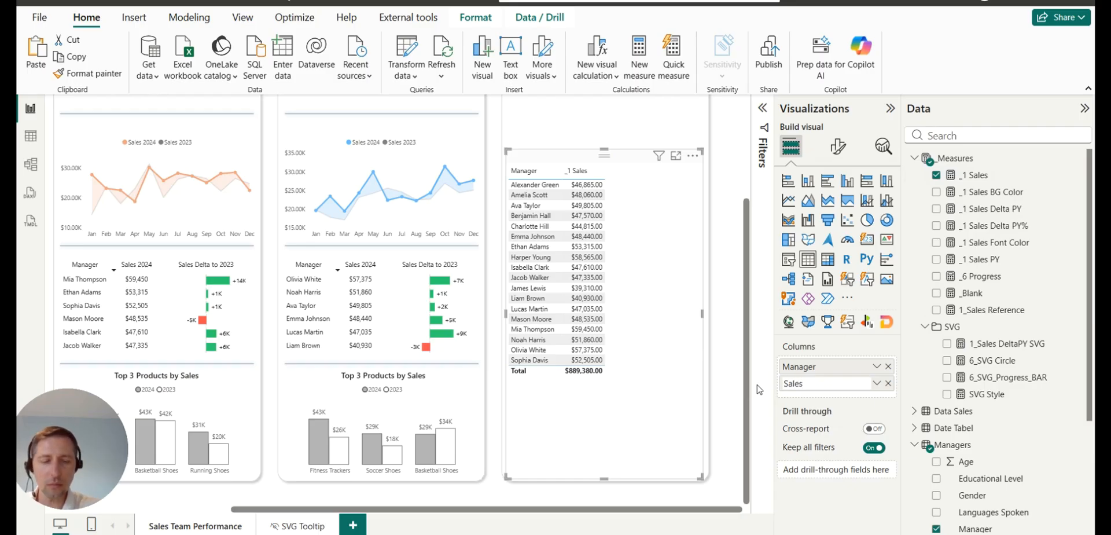
type(" 2024")
key("Return")
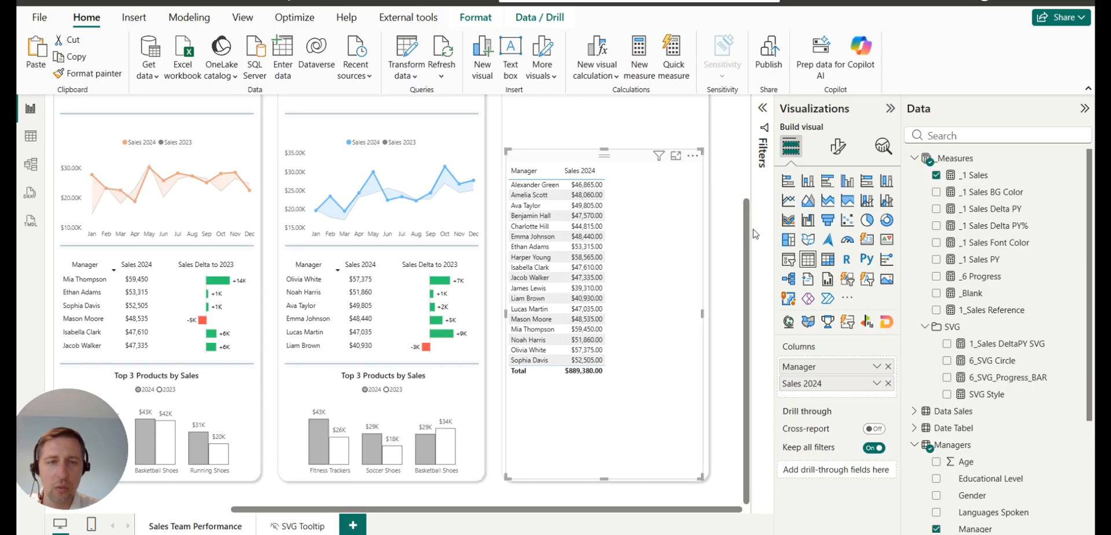
Turn off the totals row of the new manager table.
left_click(838, 146)
left_click(828, 328)
scroll(839, 324, "down", 2)
left_click(879, 240)
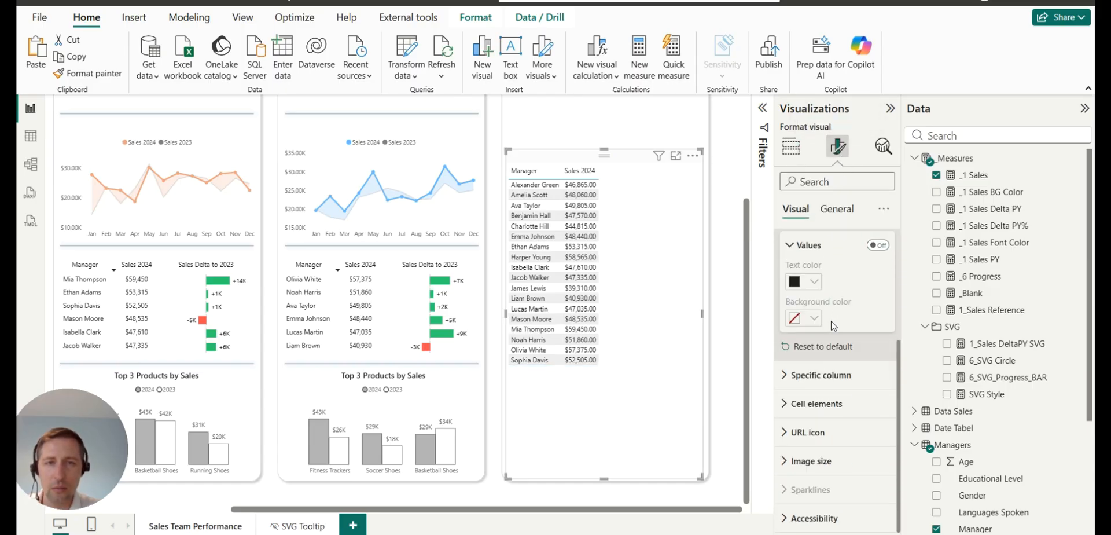
scroll(834, 326, "up", 3)
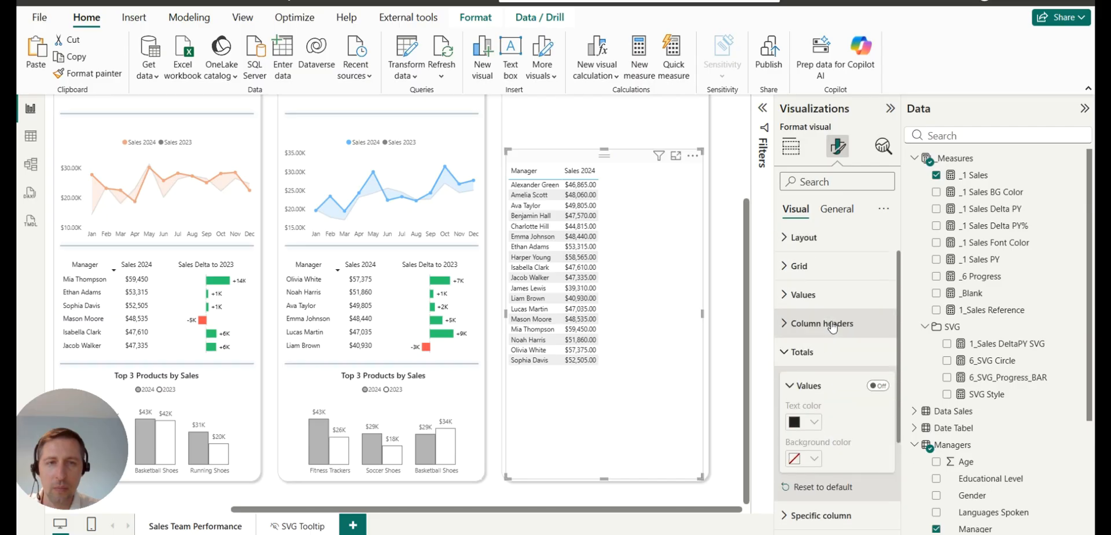
Turn off the manager table's horizontal gridlines and set its border color to white.
left_click(816, 270)
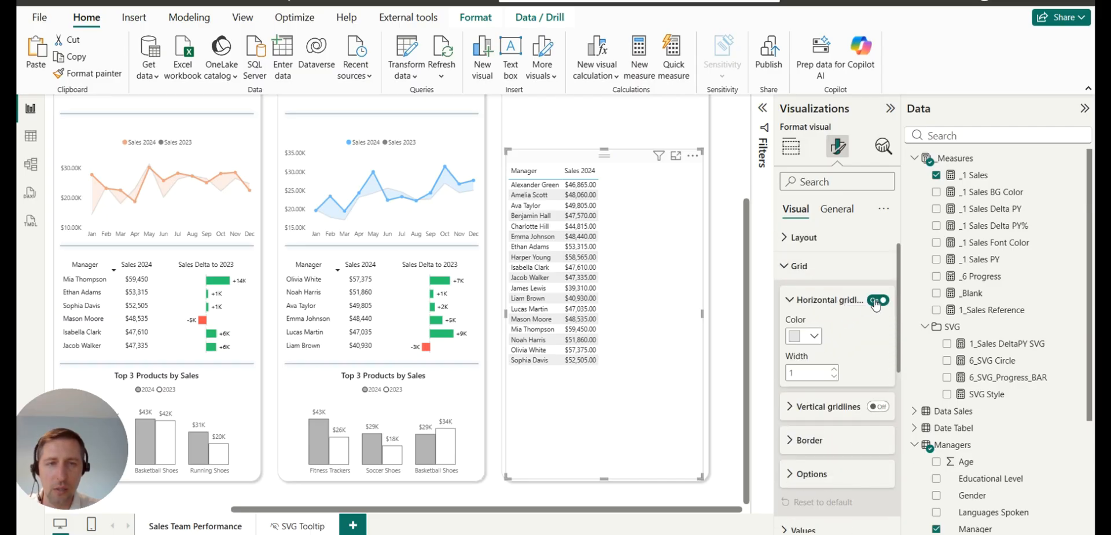
left_click(878, 300)
scroll(859, 310, "down", 1)
scroll(860, 310, "down", 1)
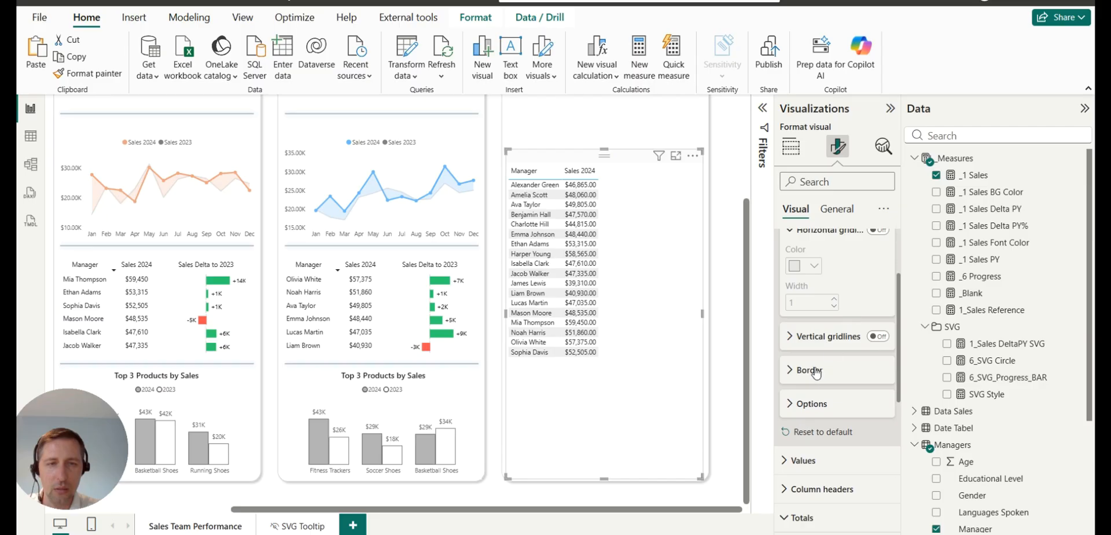
left_click(818, 372)
left_click(818, 522)
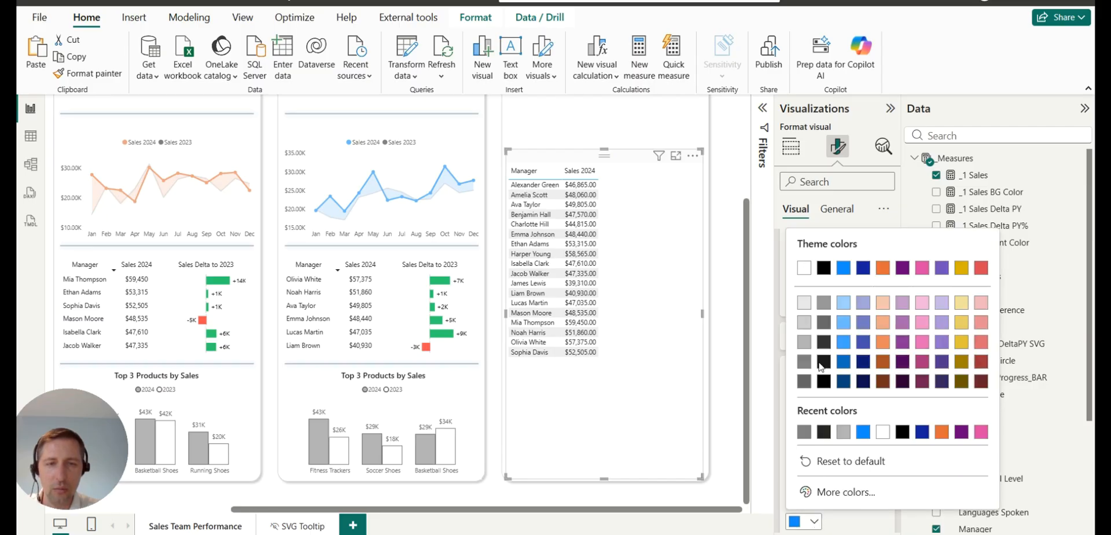
left_click(806, 268)
scroll(813, 282, "down", 3)
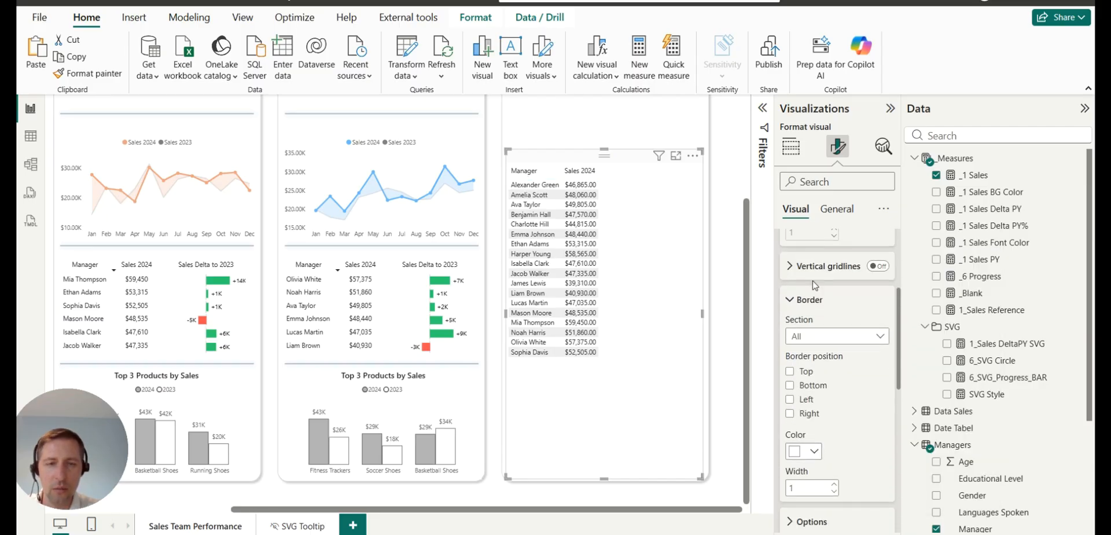
scroll(808, 313, "up", 3)
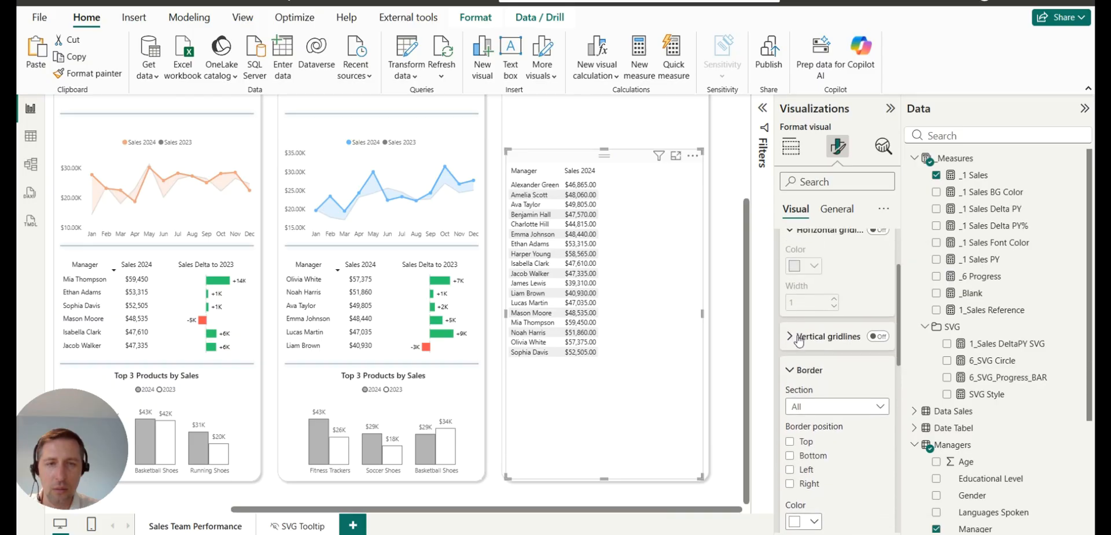
scroll(804, 336, "up", 3)
left_click(810, 301)
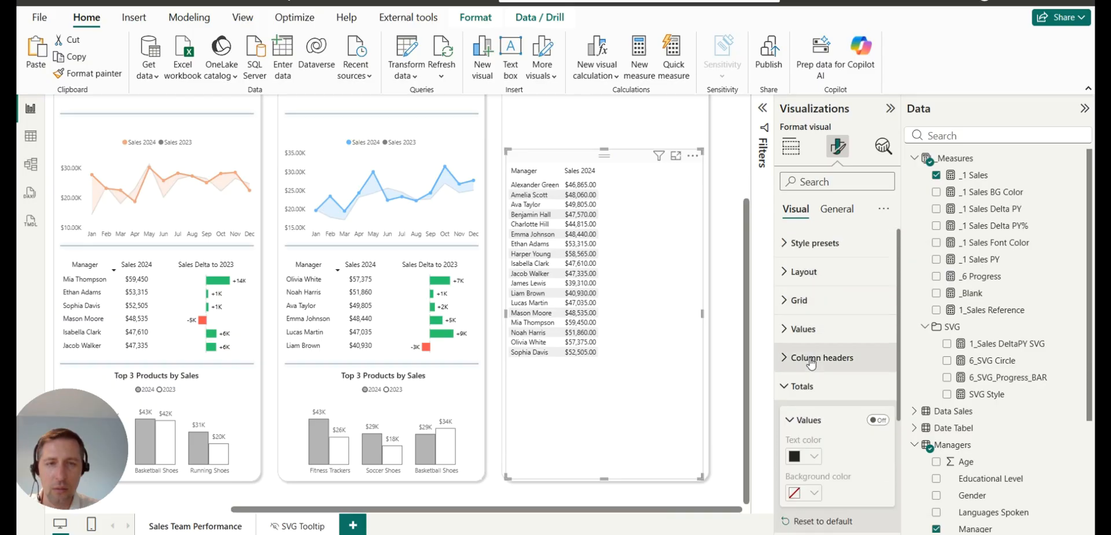
Set the alternate background color of the manager table's values to white.
scroll(795, 274, "down", 2)
left_click(793, 258)
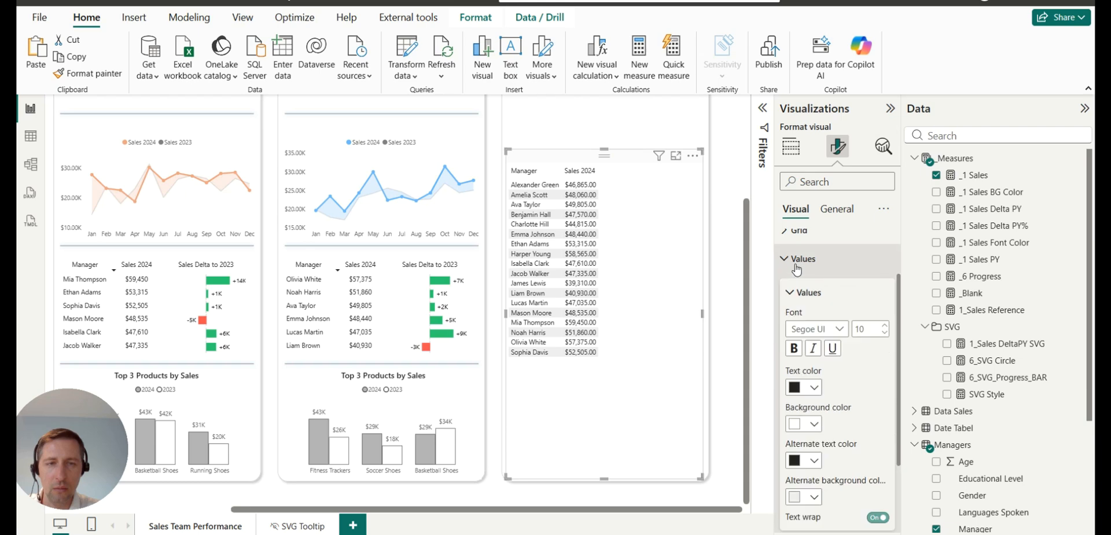
scroll(790, 313, "down", 3)
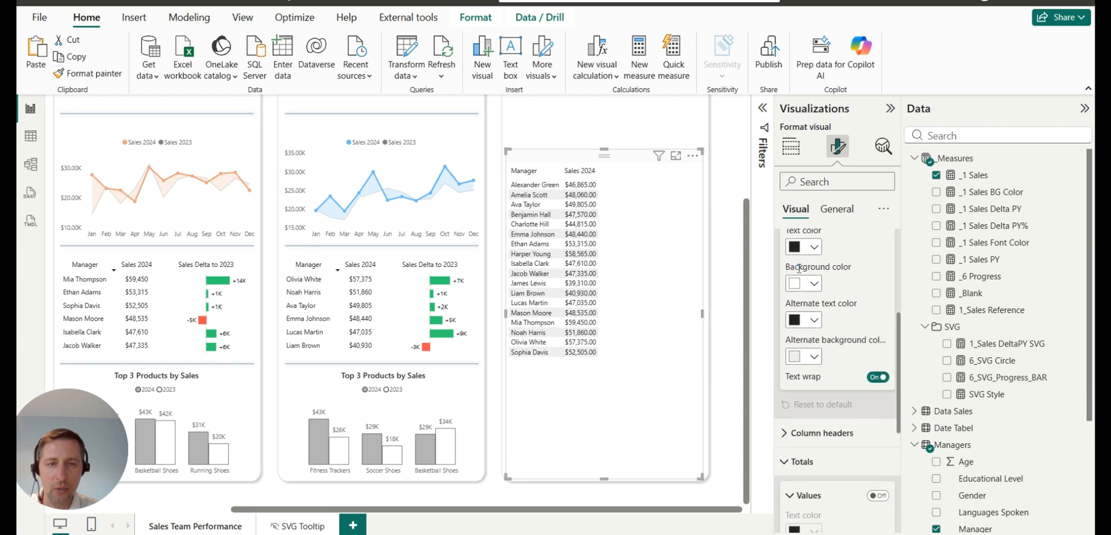
left_click(815, 357)
left_click(805, 268)
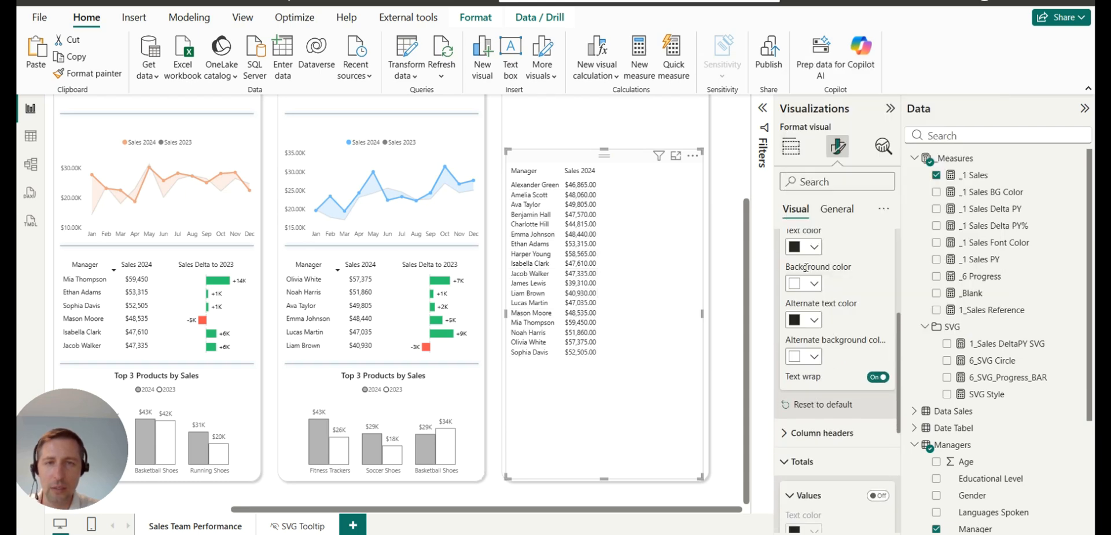
scroll(794, 388, "up", 4)
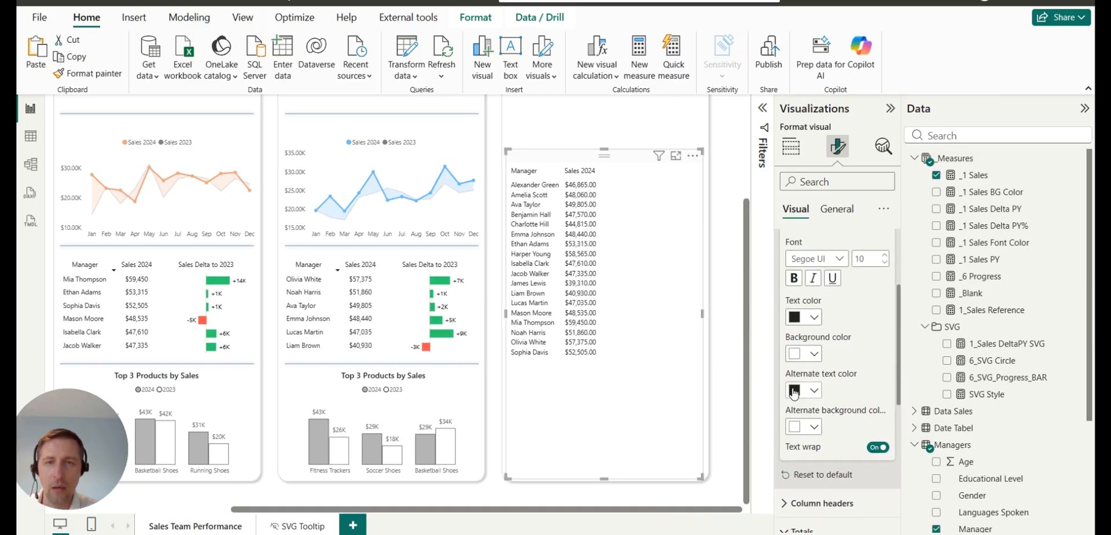
scroll(801, 336, "up", 2)
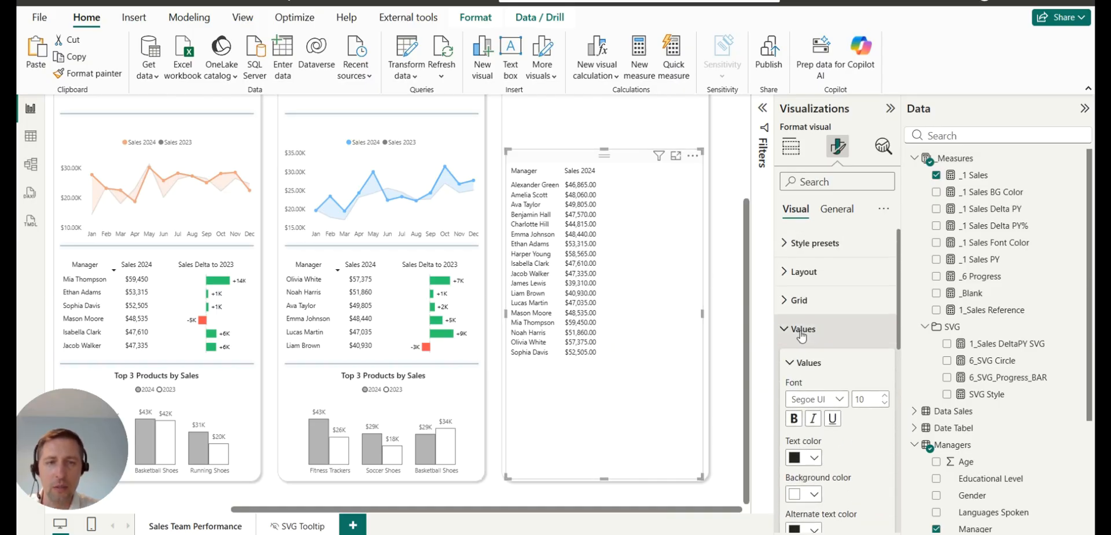
left_click(802, 333)
Set the manager table's row padding to 6 in its grid options.
left_click(802, 287)
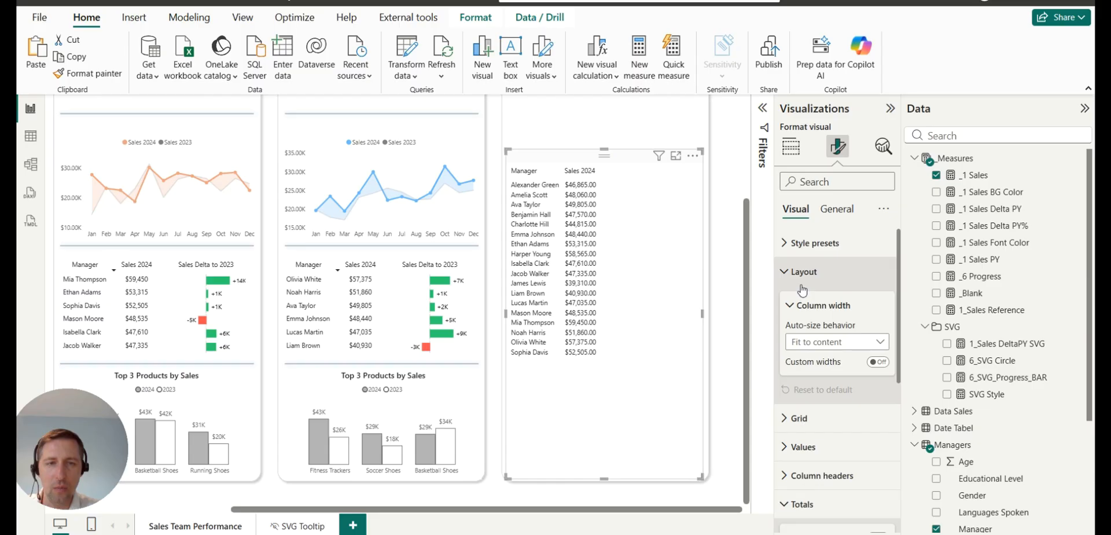
left_click(802, 290)
left_click(803, 302)
scroll(803, 307, "down", 2)
scroll(803, 306, "down", 5)
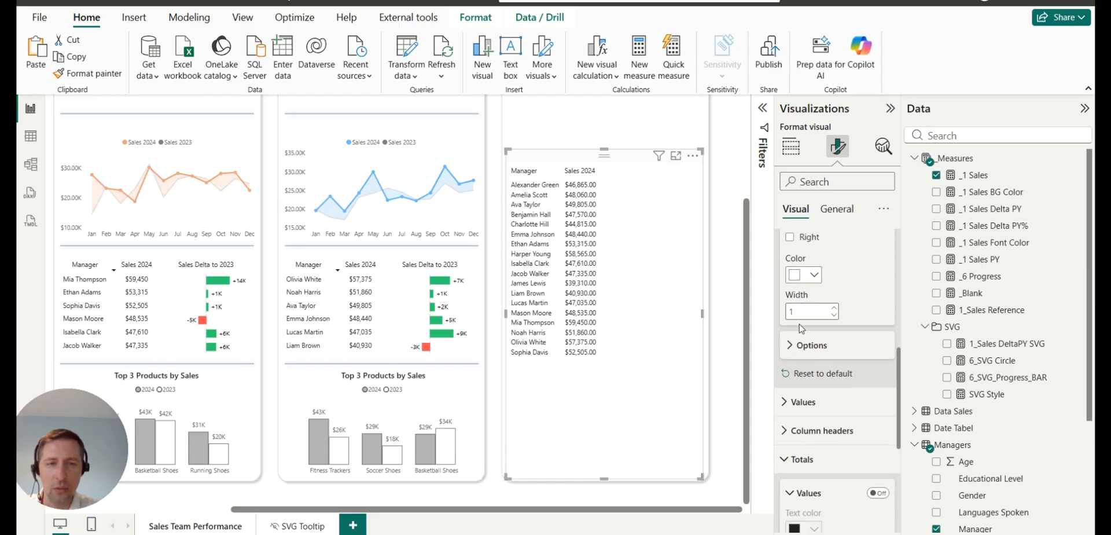
left_click(808, 345)
scroll(845, 305, "down", 1)
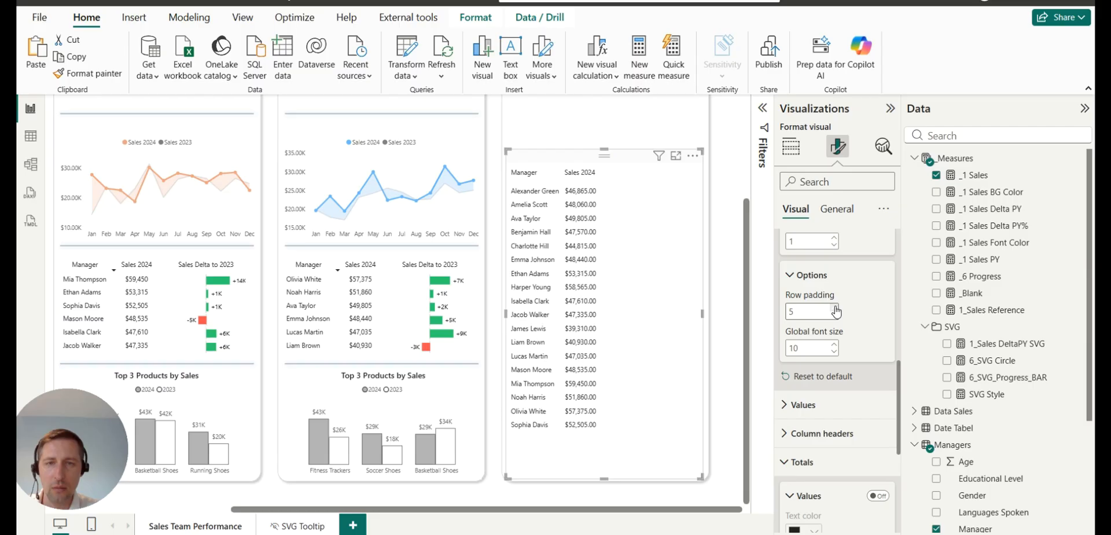
left_click(834, 317)
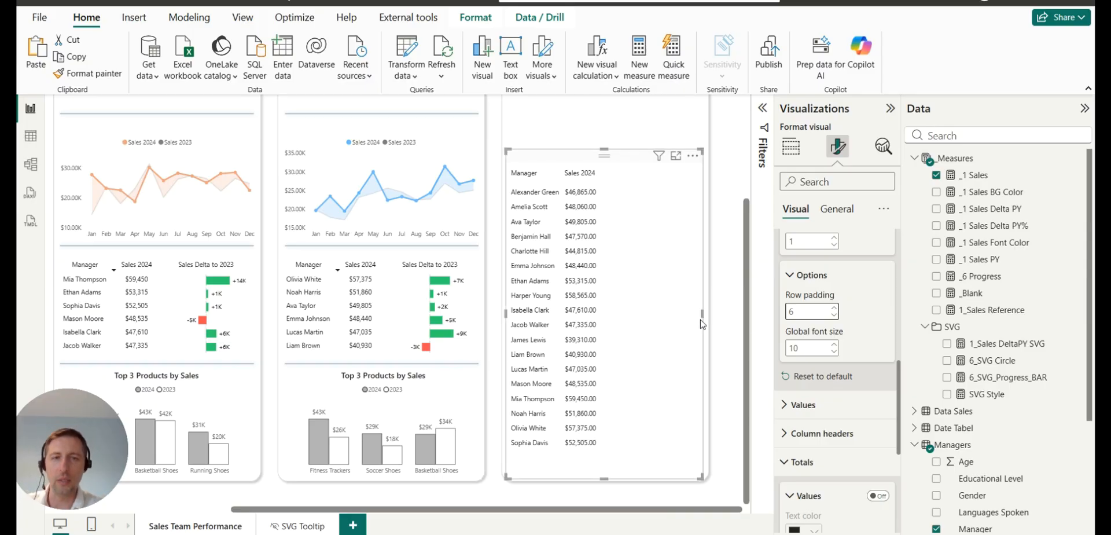
Center the Manager column's header, applying the column-specific settings to the header and not to the values.
scroll(742, 327, "up", 2)
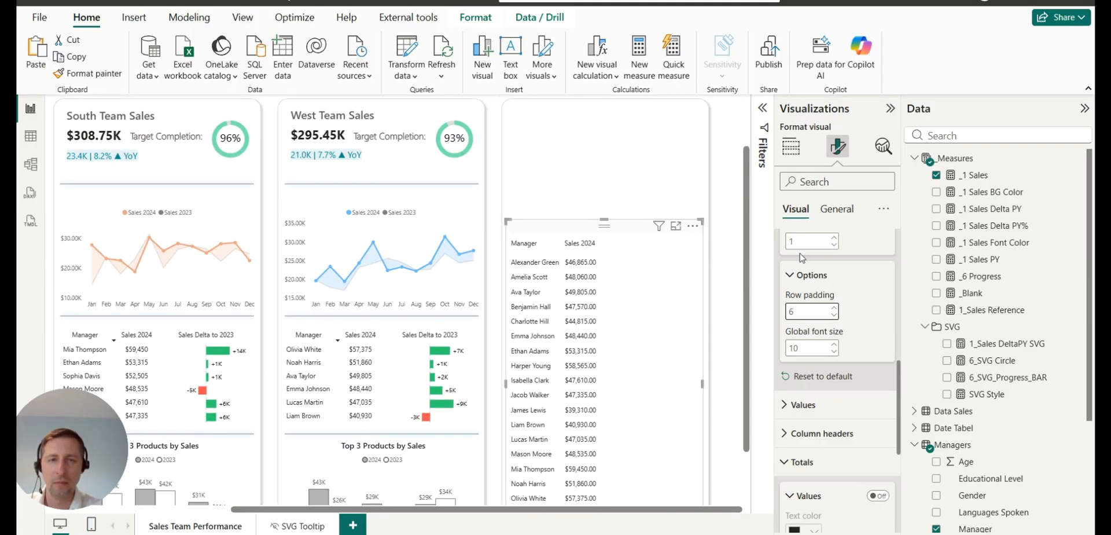
scroll(840, 348, "up", 5)
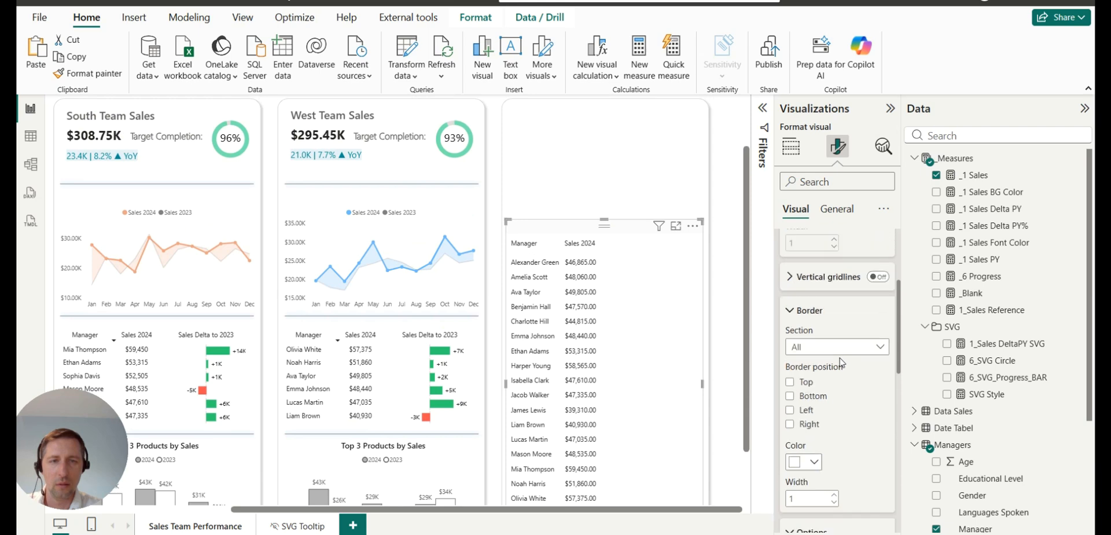
left_click(804, 311)
scroll(804, 312, "down", 2)
left_click(809, 376)
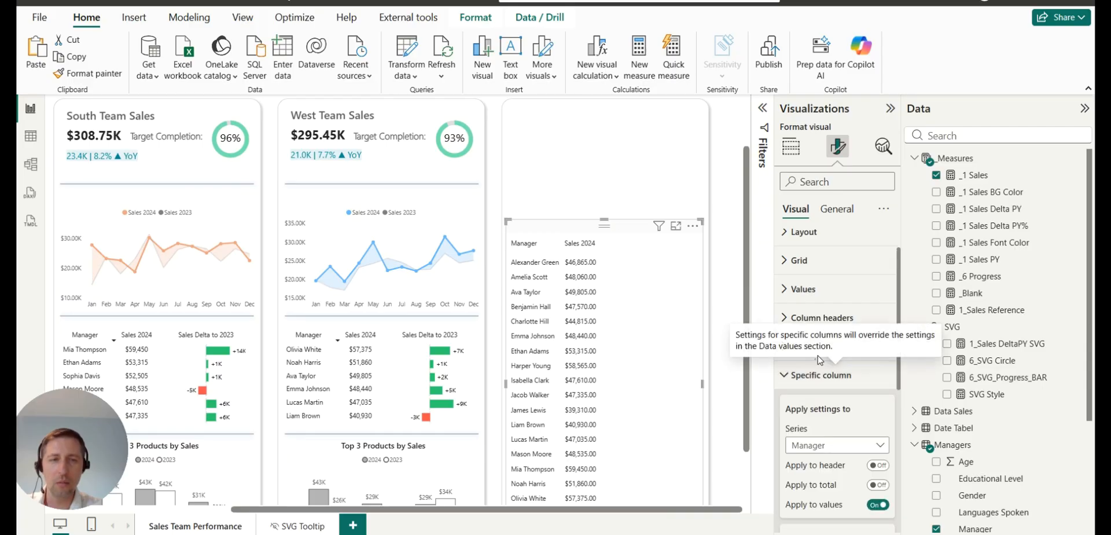
scroll(840, 417, "down", 2)
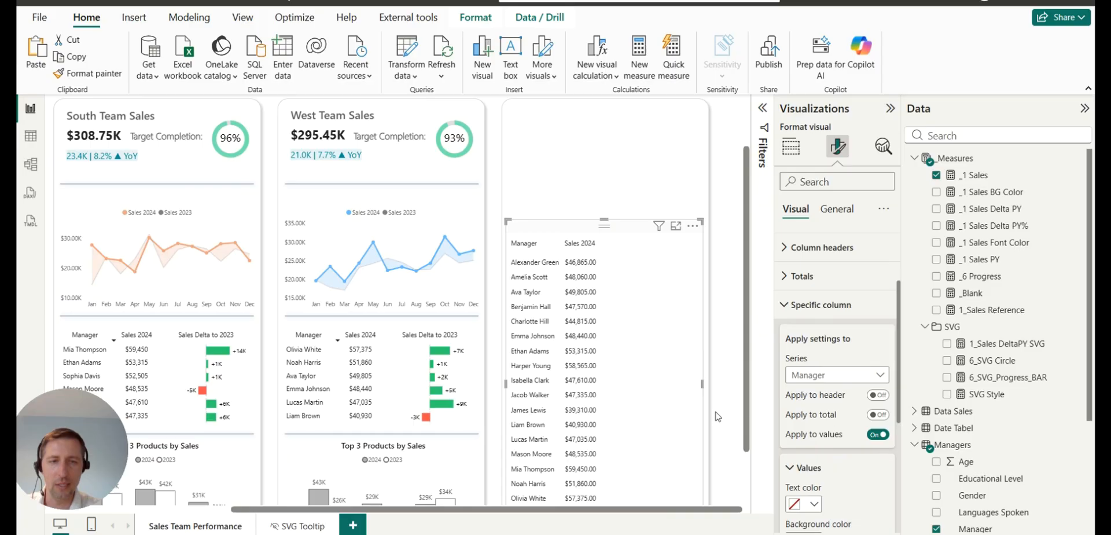
left_click(878, 435)
left_click(875, 396)
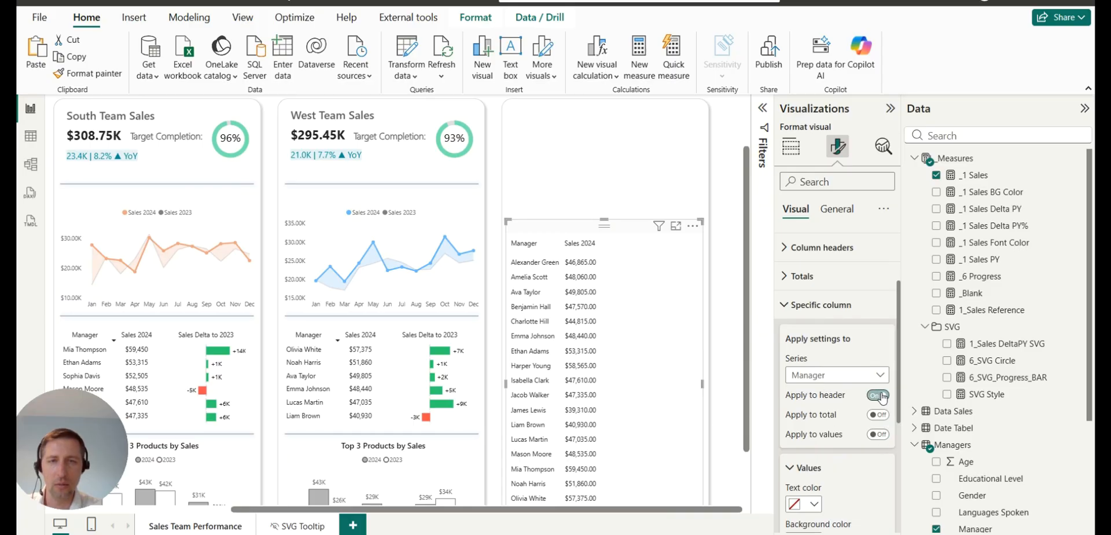
scroll(834, 423, "down", 2)
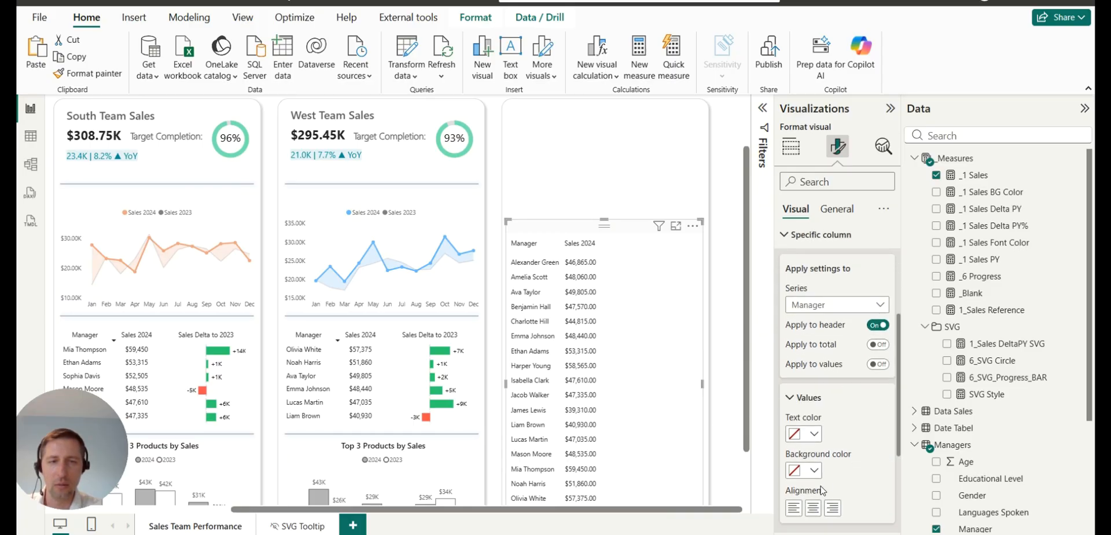
Center the Sales 2024 column's alignment with the settings applied to its header, and deselect the table.
left_click(839, 307)
left_click(835, 337)
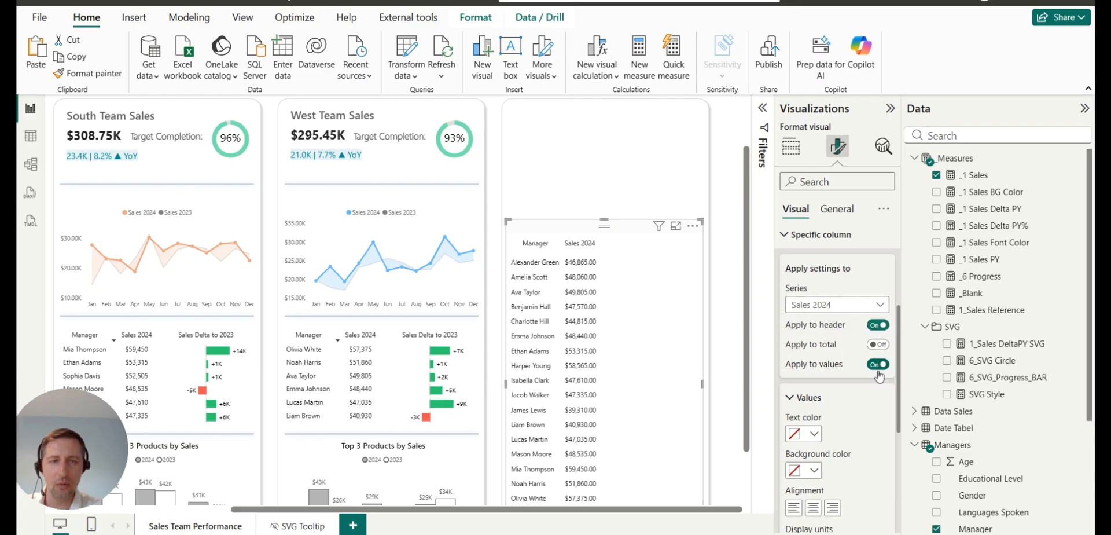
scroll(813, 376, "down", 3)
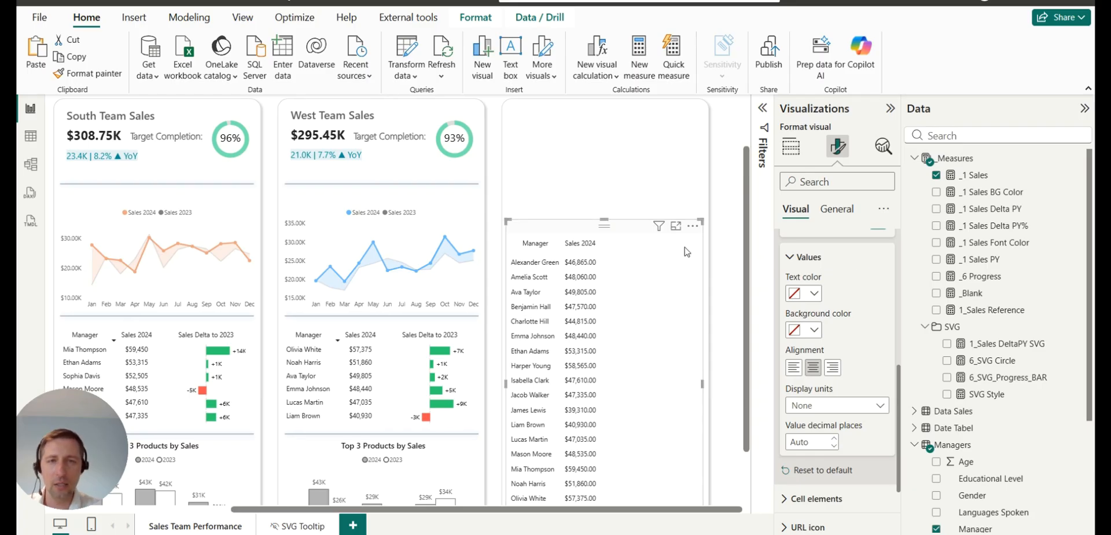
left_click(695, 212)
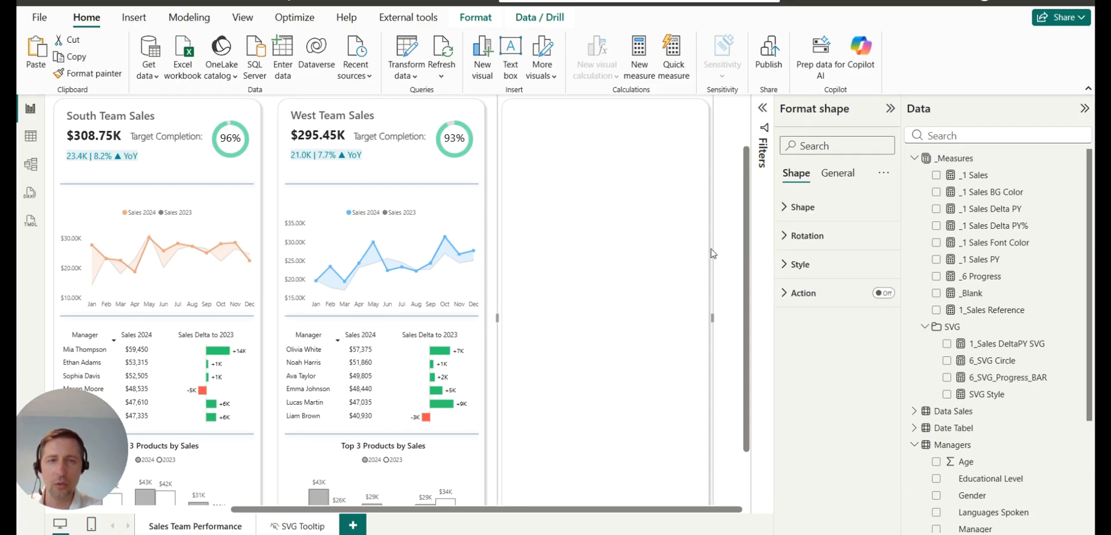
left_click(505, 248)
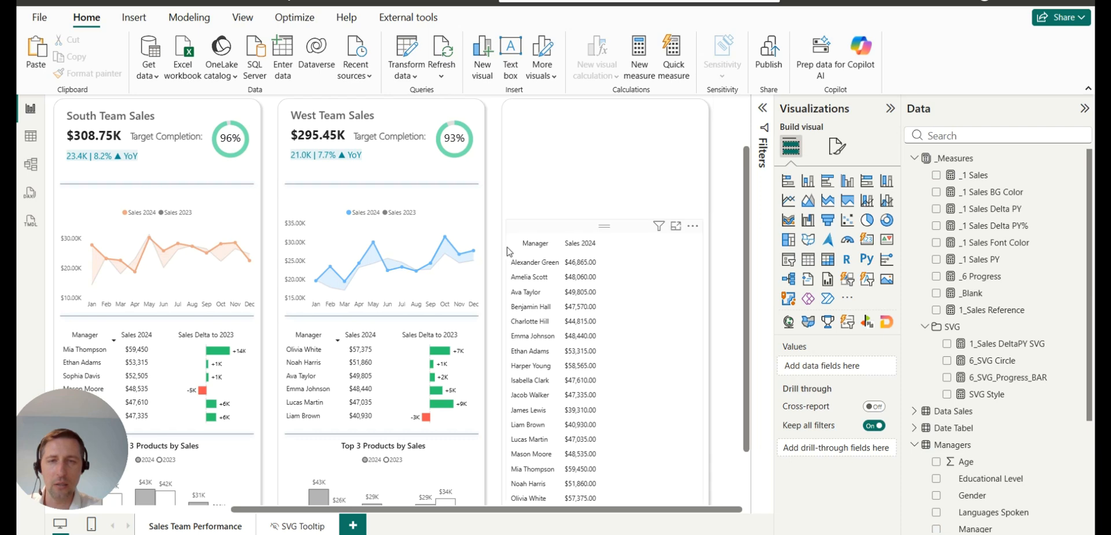
Create a measure in the _Measures table with the formula Target = SUM(Targets[Sales Target]).
right_click(966, 159)
left_click(1011, 187)
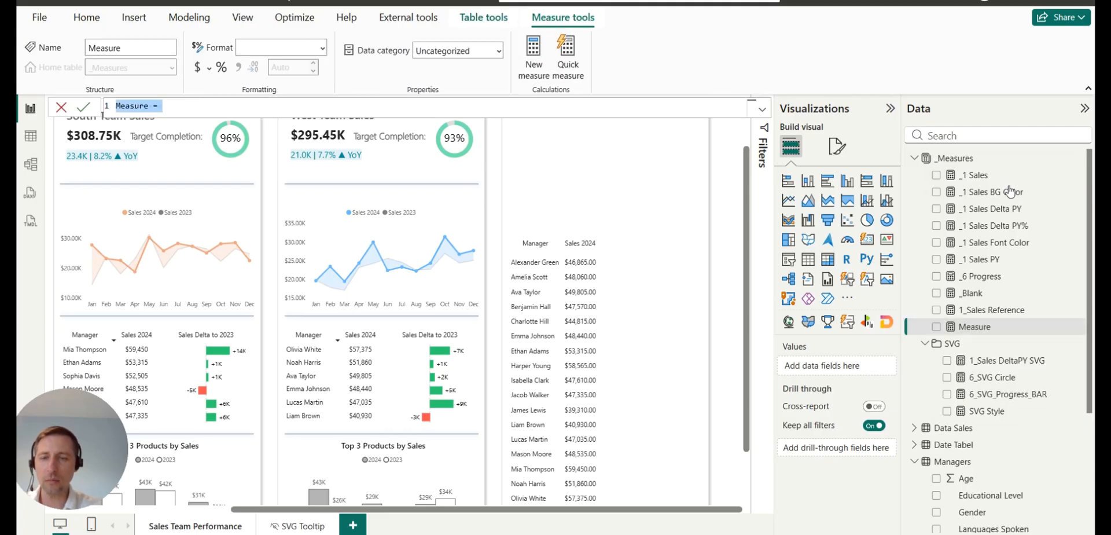
type("Targe")
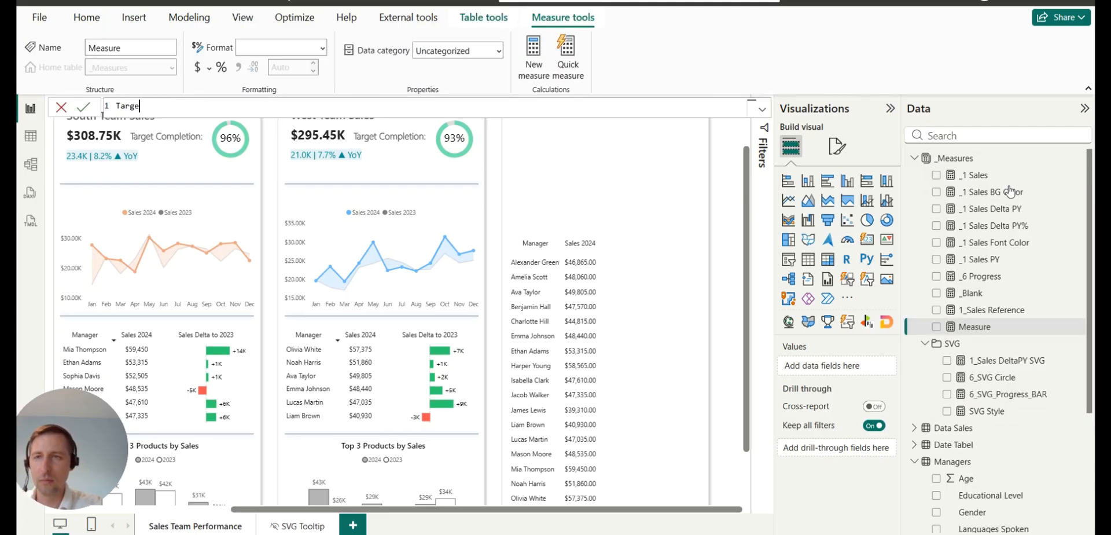
type("t = SUM")
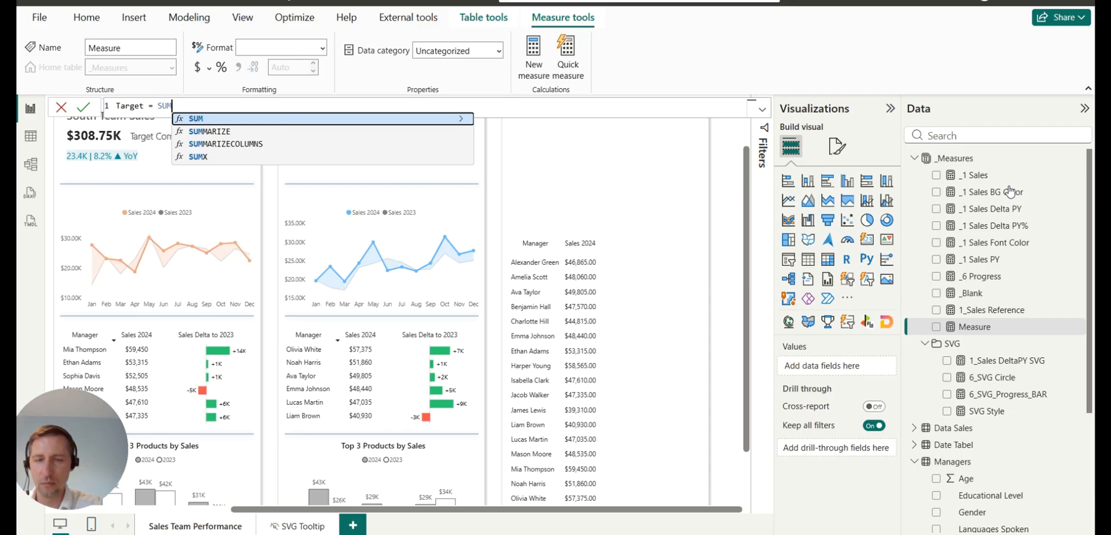
type("(tar")
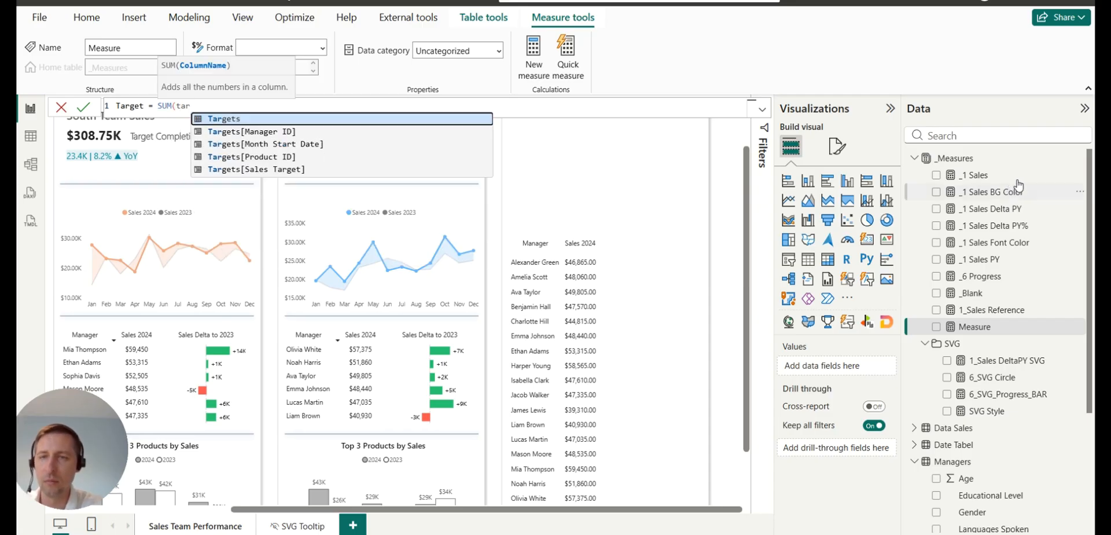
left_click(337, 169)
type(")")
key("Return")
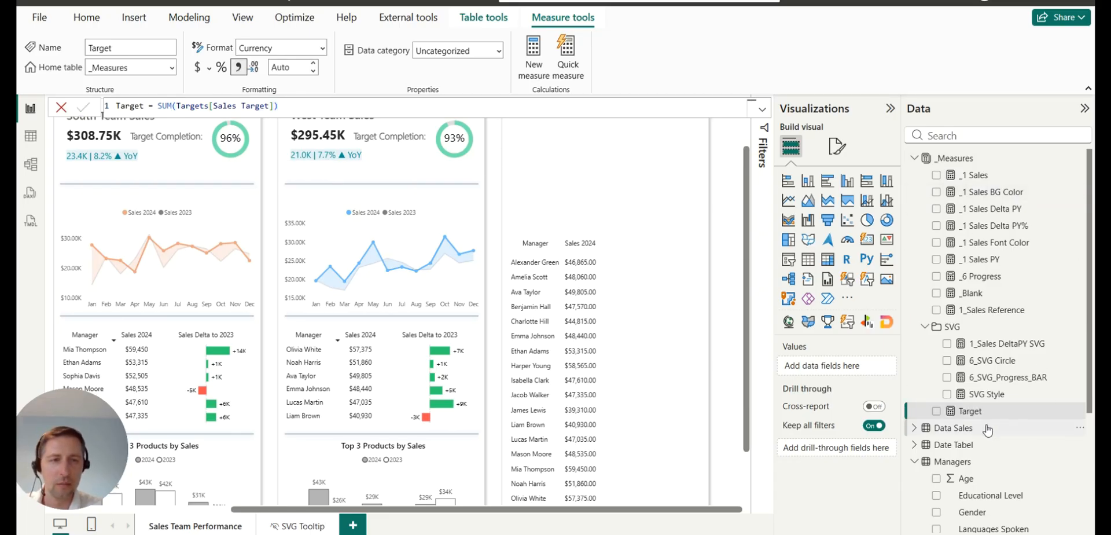
Examine the Target measure's properties in the model view and return to the report view.
left_click(953, 412)
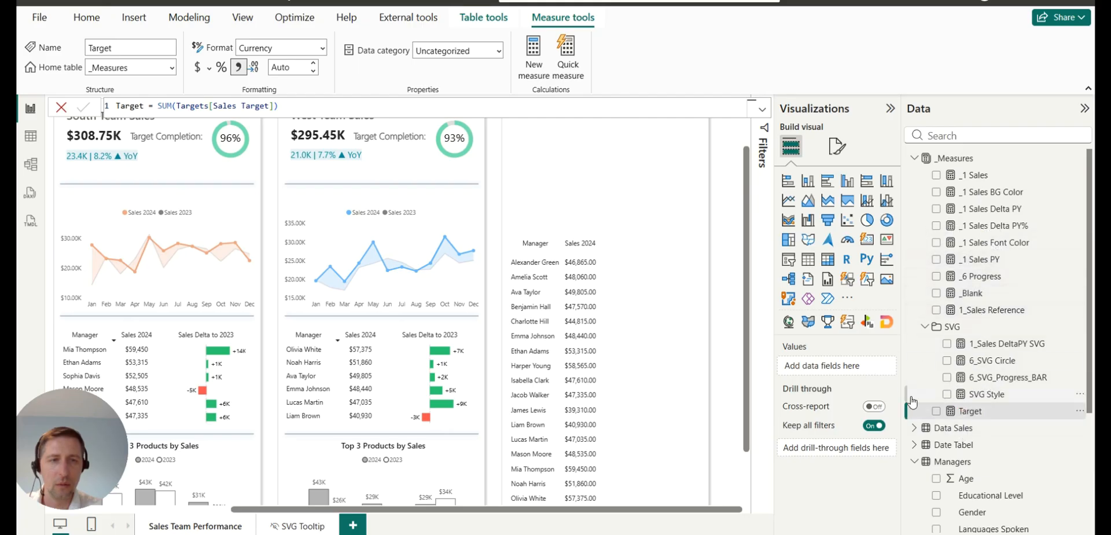
left_click(30, 164)
left_click_drag(952, 375, 973, 196)
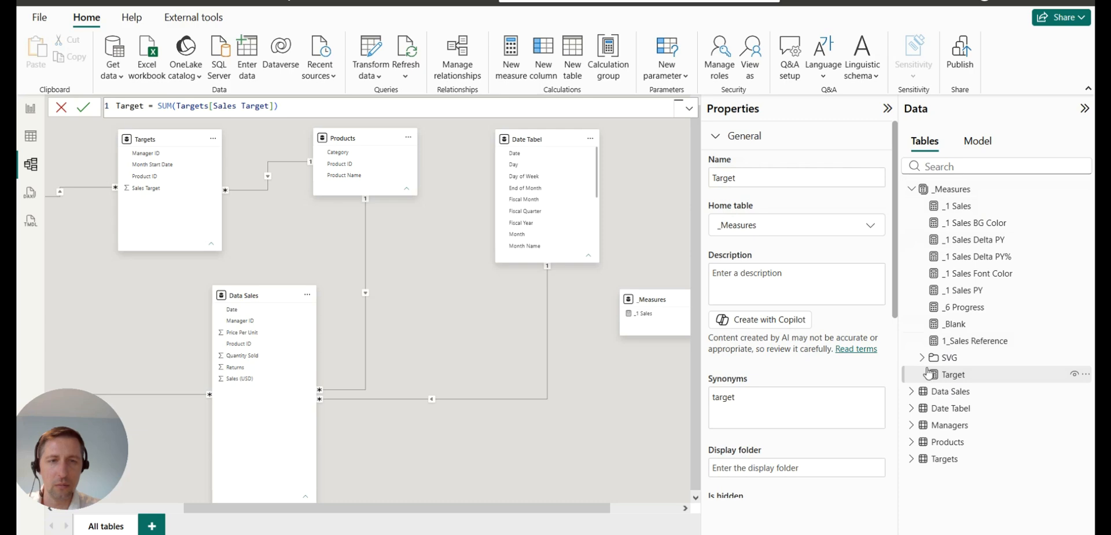
scroll(779, 363, "down", 2)
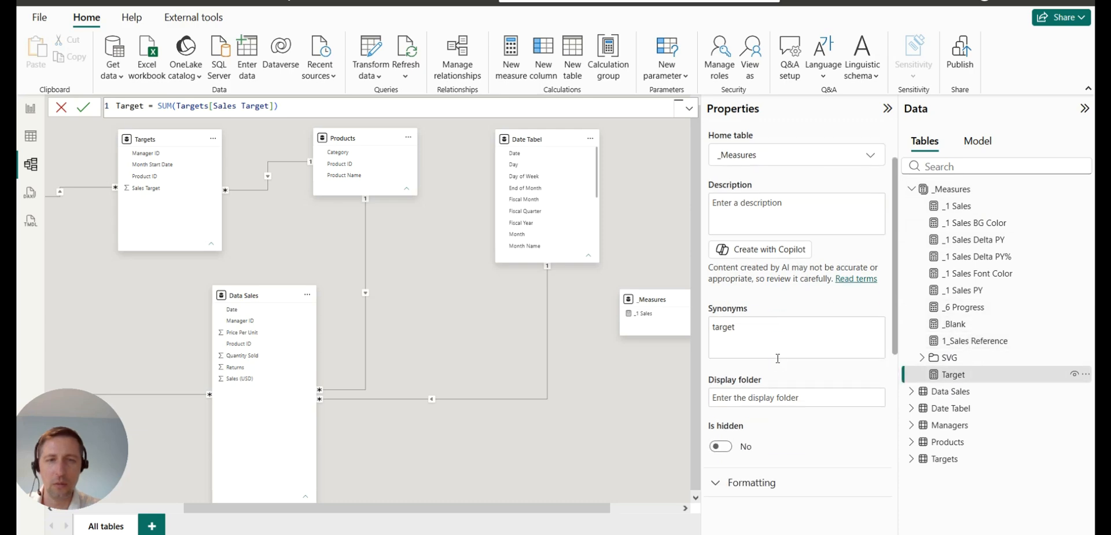
left_click(30, 109)
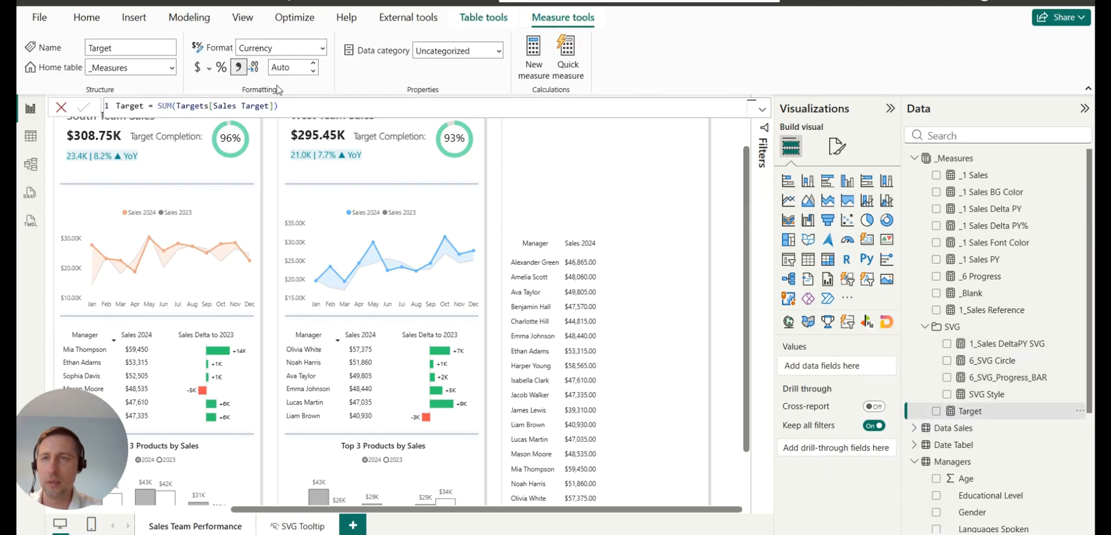
Add the Target measure to the managers table between Manager and Sales 2024, and rename the Sales 2024 column to Sales.
left_click(695, 339)
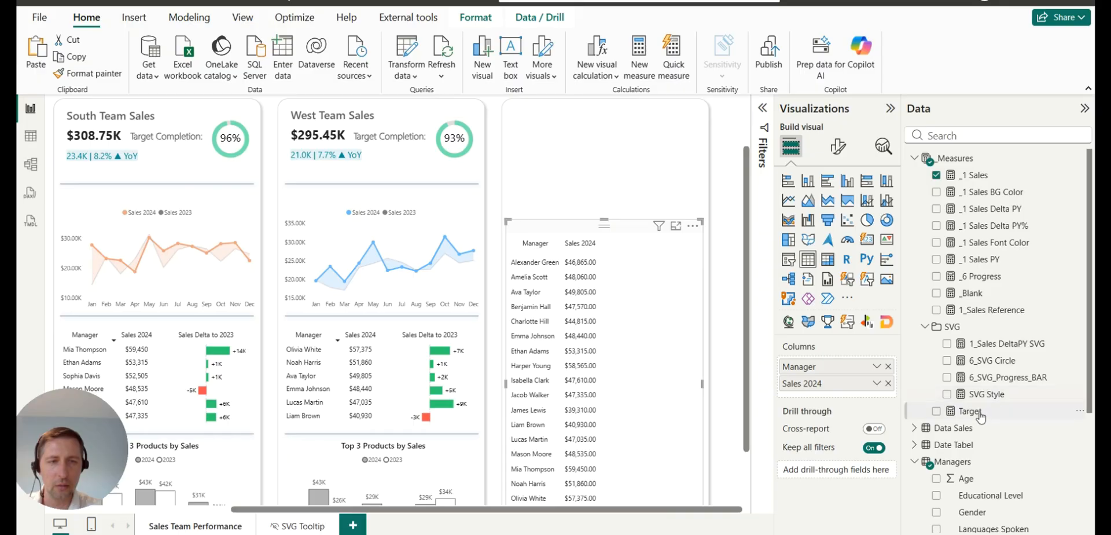
left_click_drag(980, 417, 816, 385)
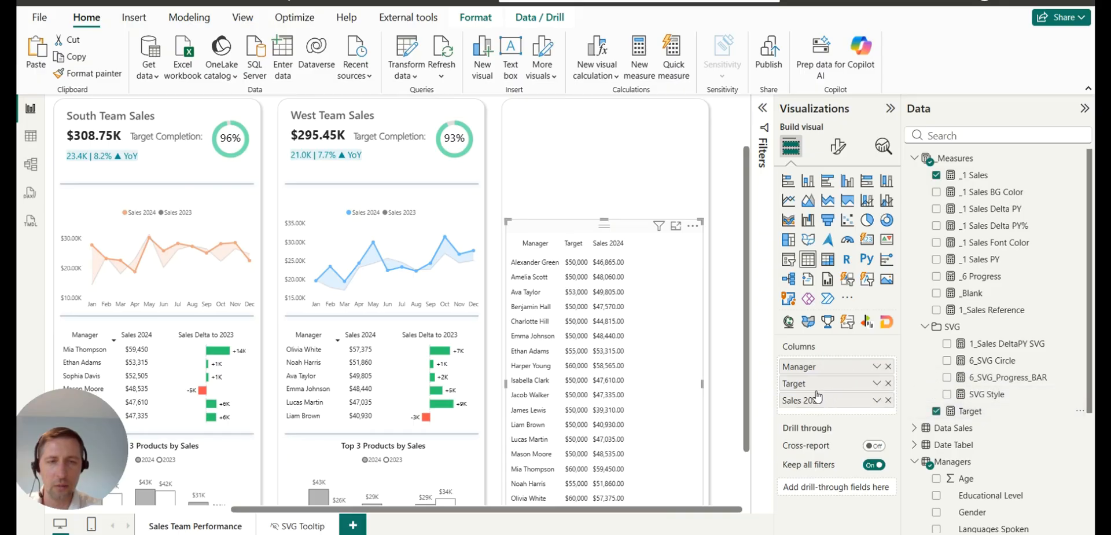
double_click(816, 385)
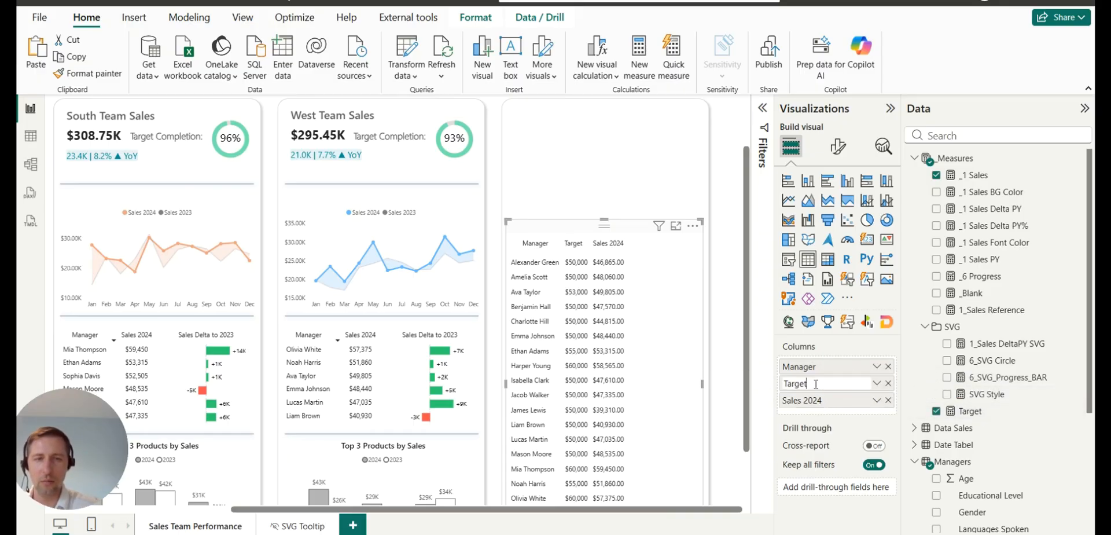
double_click(830, 402)
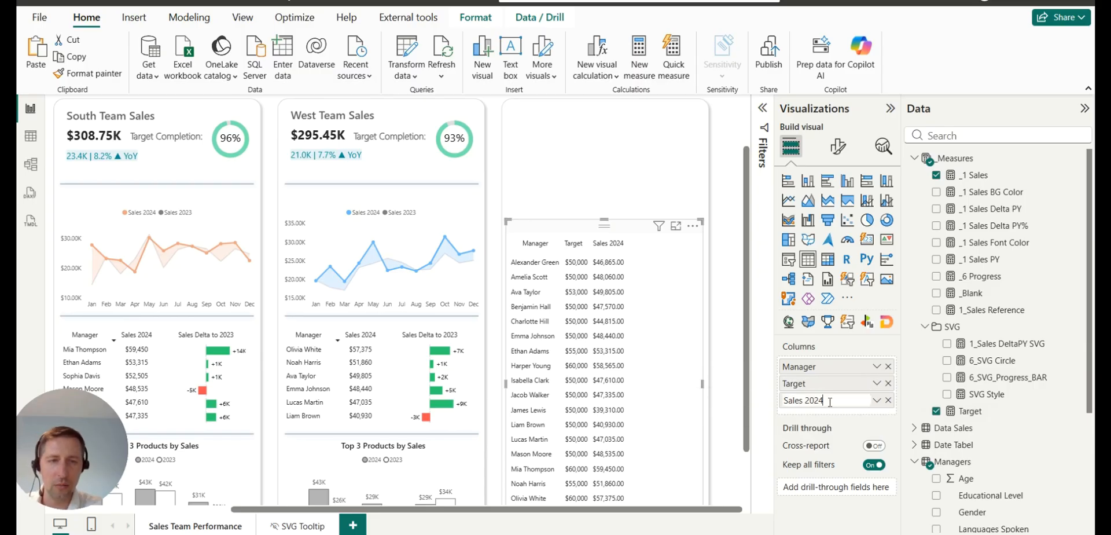
key("Return")
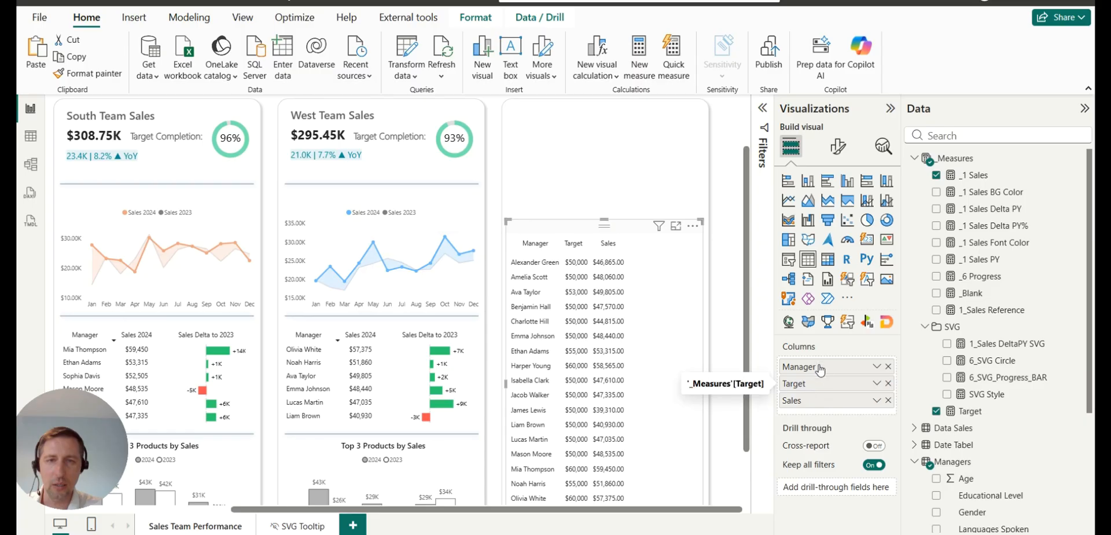
Center the Target column's alignment, with the column-specific settings applied to both its header and its values.
left_click(838, 146)
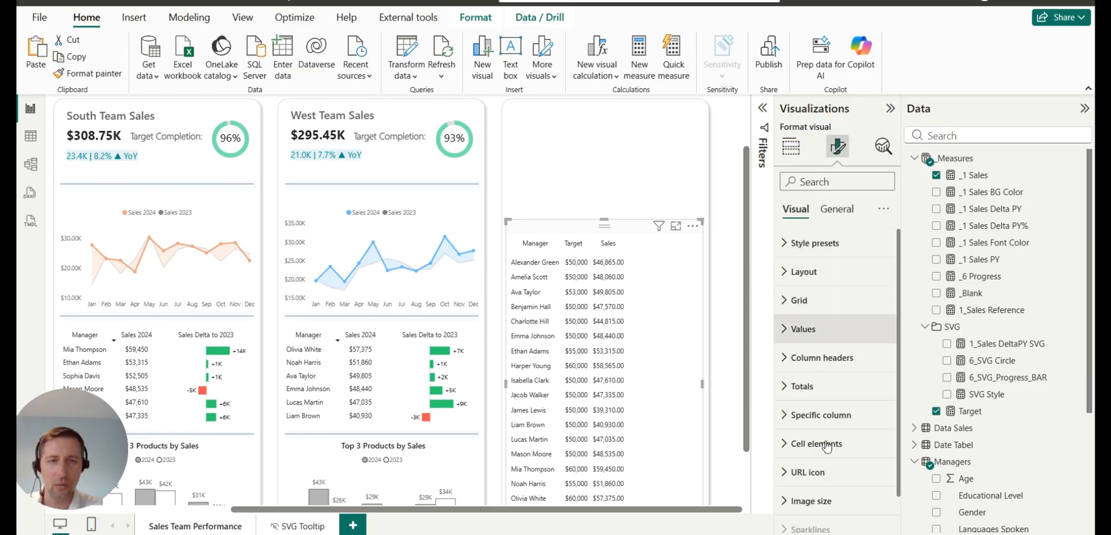
left_click(816, 442)
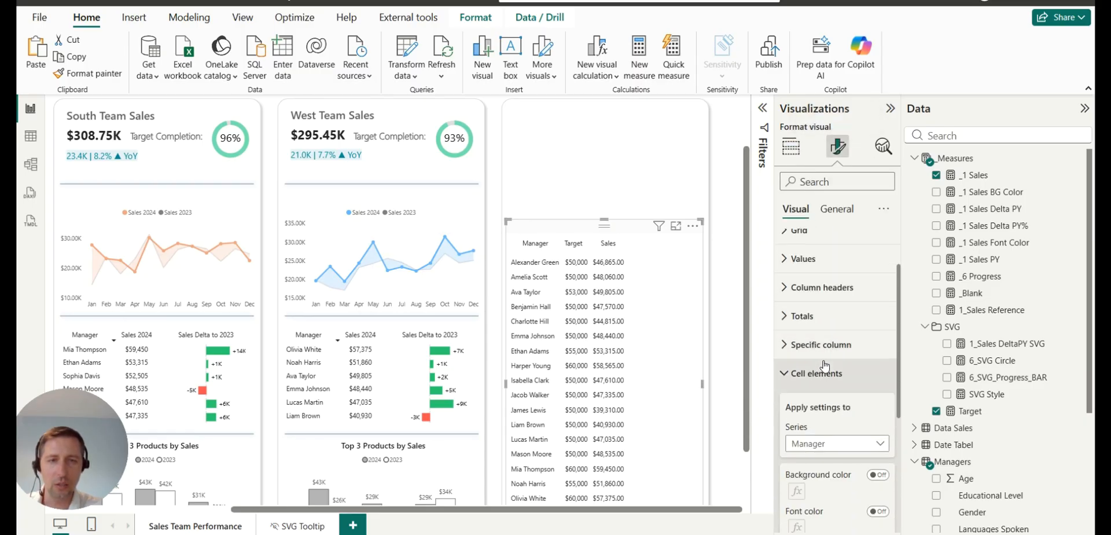
left_click(819, 373)
left_click(821, 377)
scroll(822, 378, "down", 1)
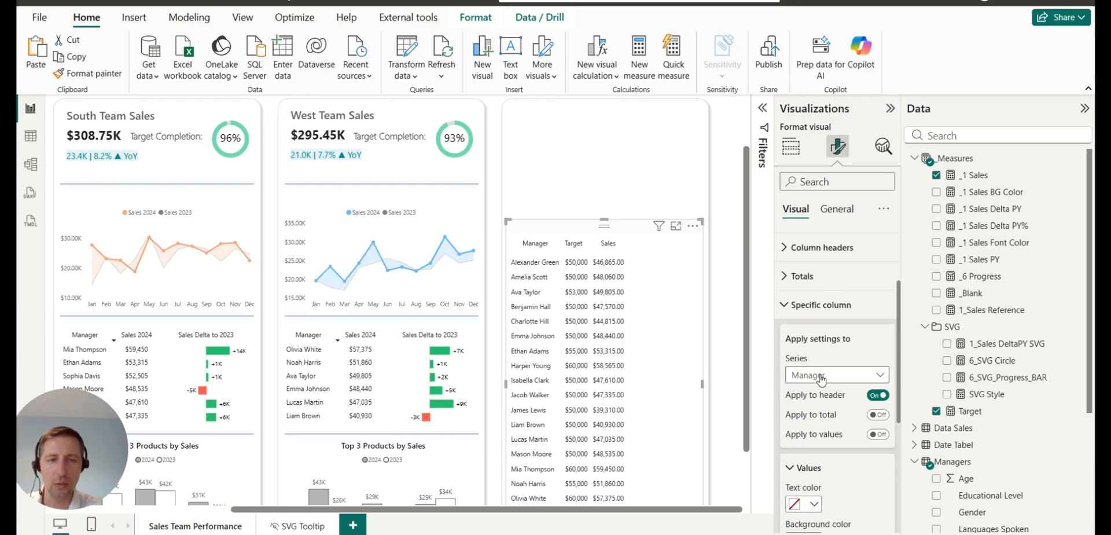
left_click(821, 378)
left_click(825, 408)
left_click(878, 395)
scroll(750, 350, "down", 2)
scroll(831, 407, "down", 2)
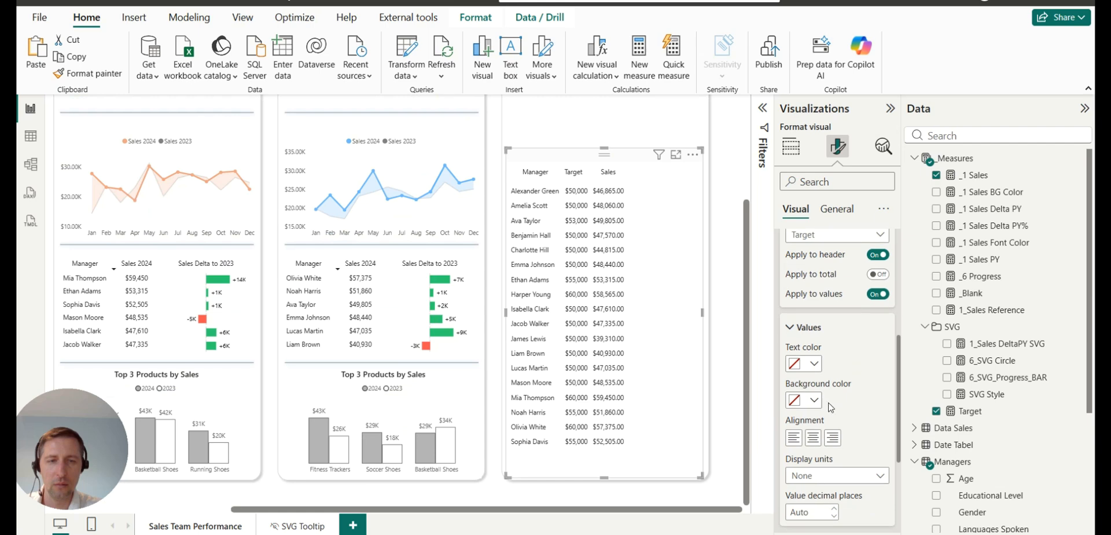
left_click(813, 437)
scroll(586, 394, "up", 1)
scroll(586, 397, "up", 2)
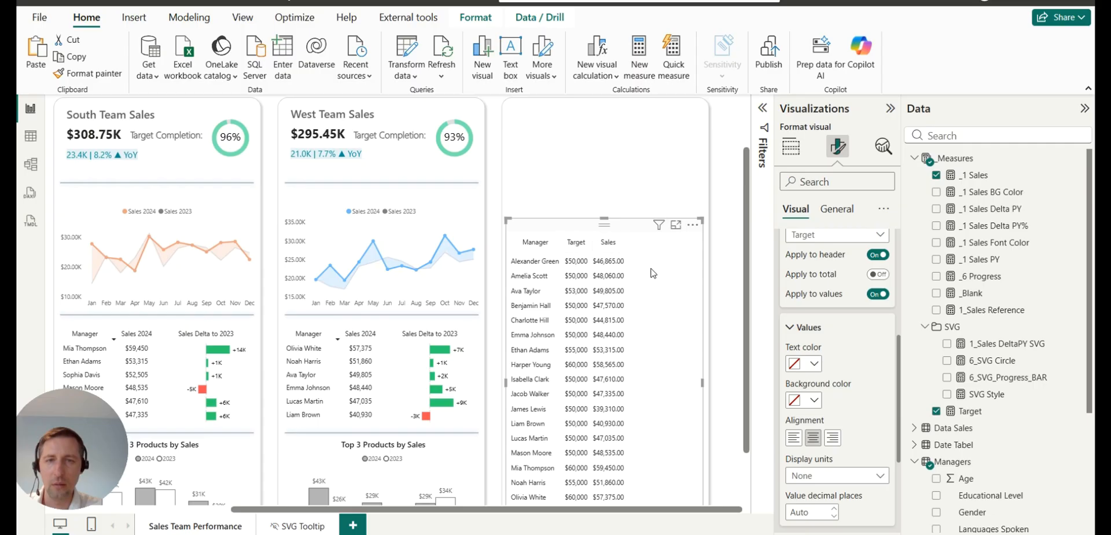
Set the Sales column's values to 0 decimal places, and slightly widen the Target column in the table.
scroll(825, 304, "up", 4)
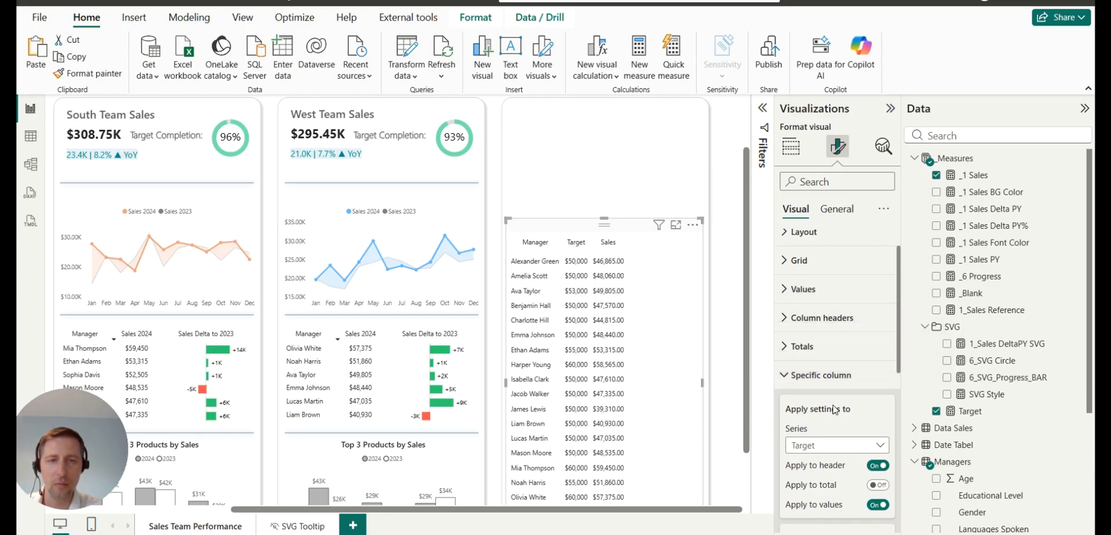
scroll(848, 327, "down", 1)
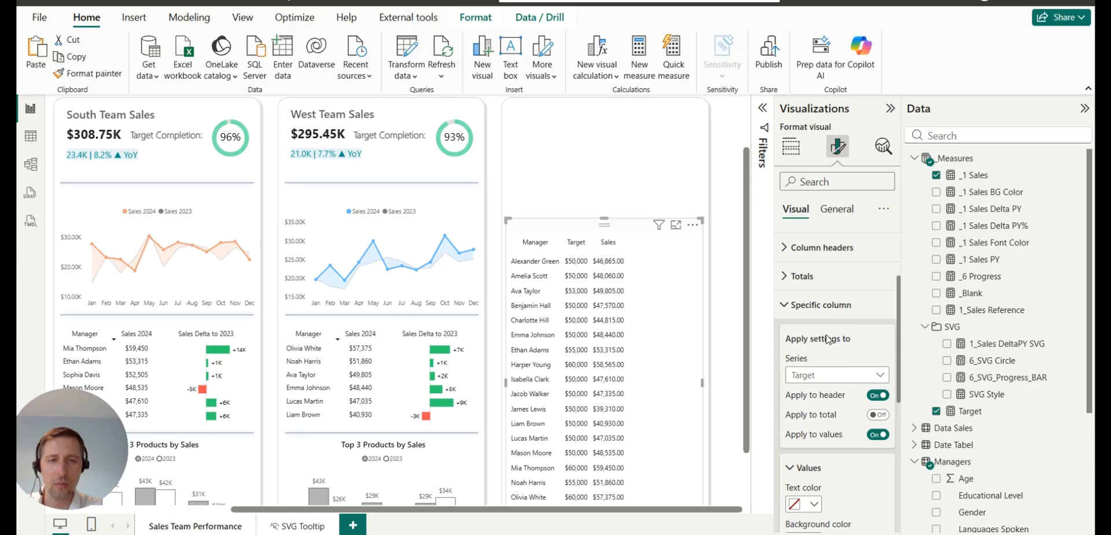
left_click(880, 375)
left_click(826, 424)
scroll(839, 332, "down", 3)
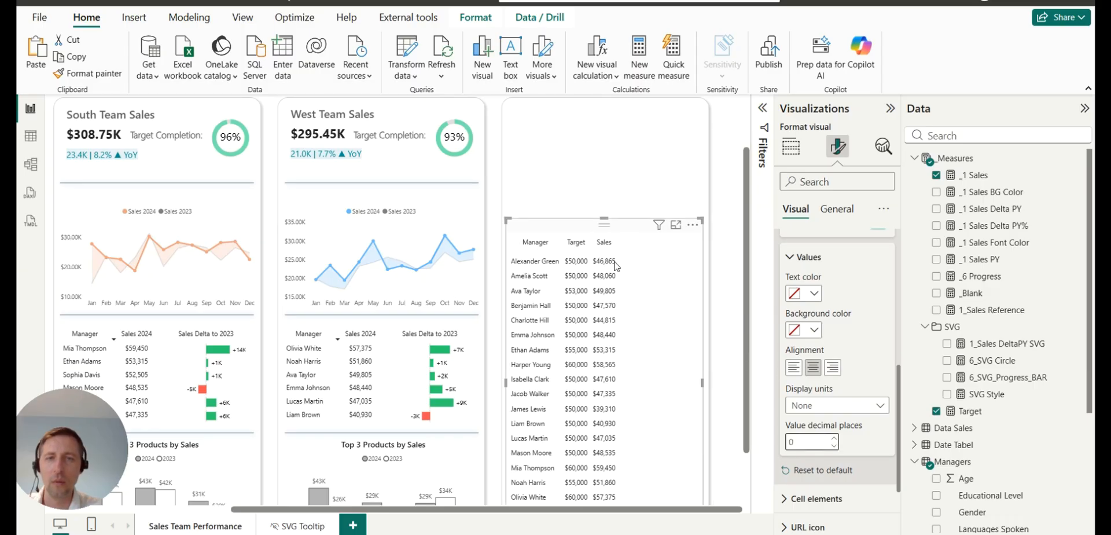
left_click_drag(590, 242, 596, 242)
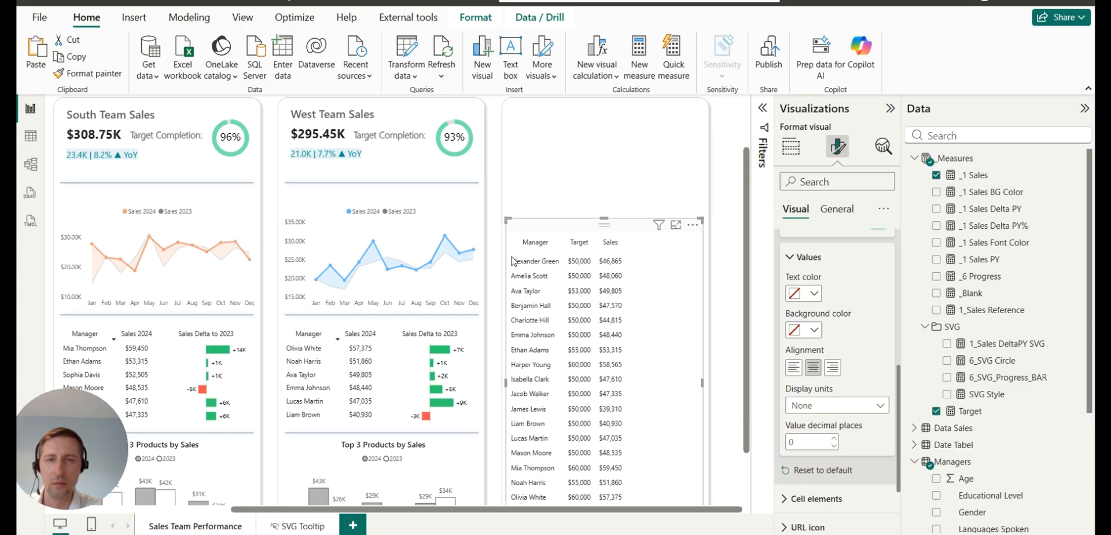
left_click(494, 262)
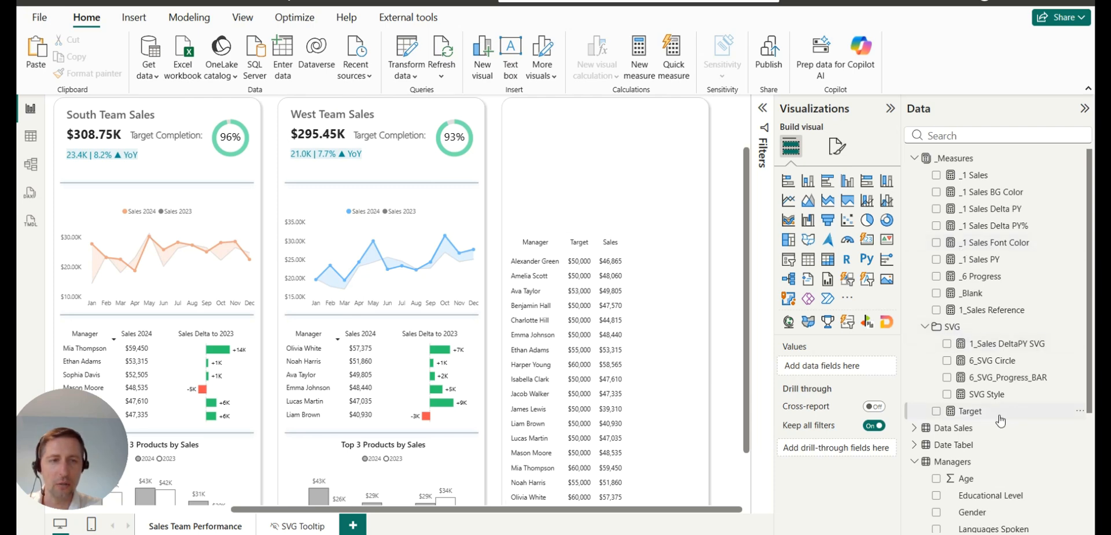
Set the data category of the 6_SVG_Progress_BAR measure to Image URL.
left_click(1015, 381)
left_click(499, 52)
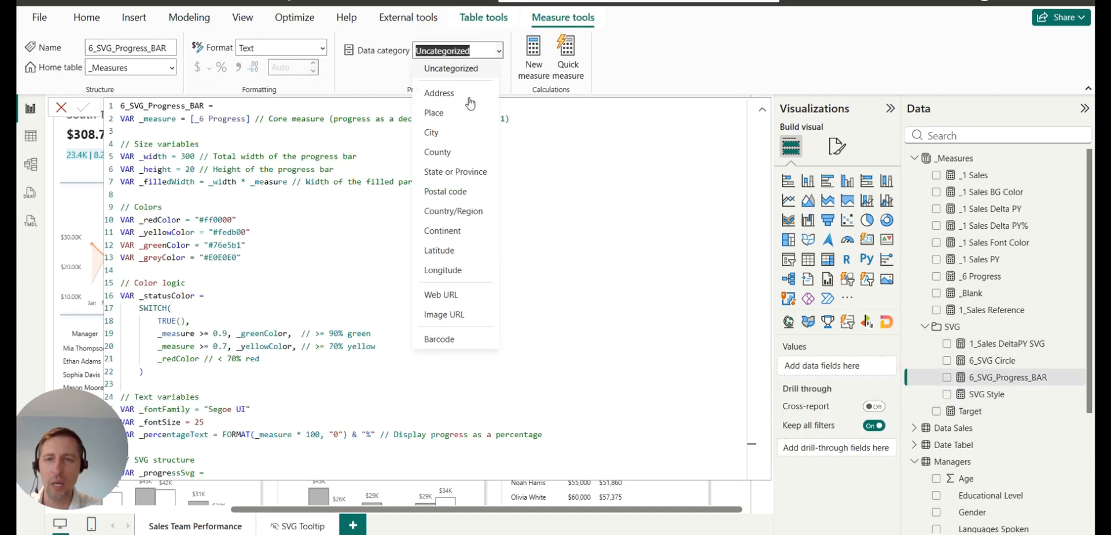
left_click(450, 315)
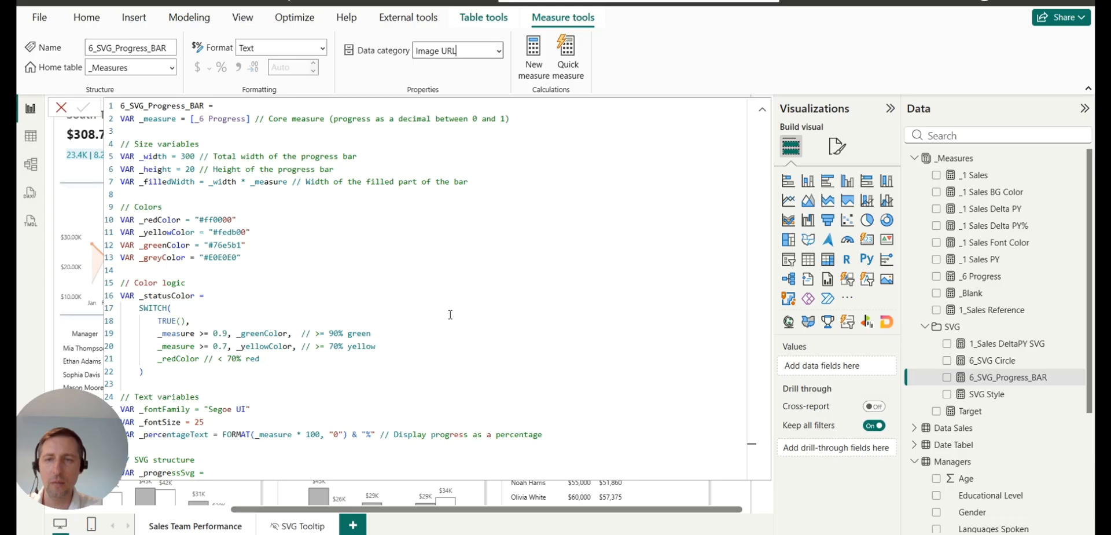
left_click(1000, 386)
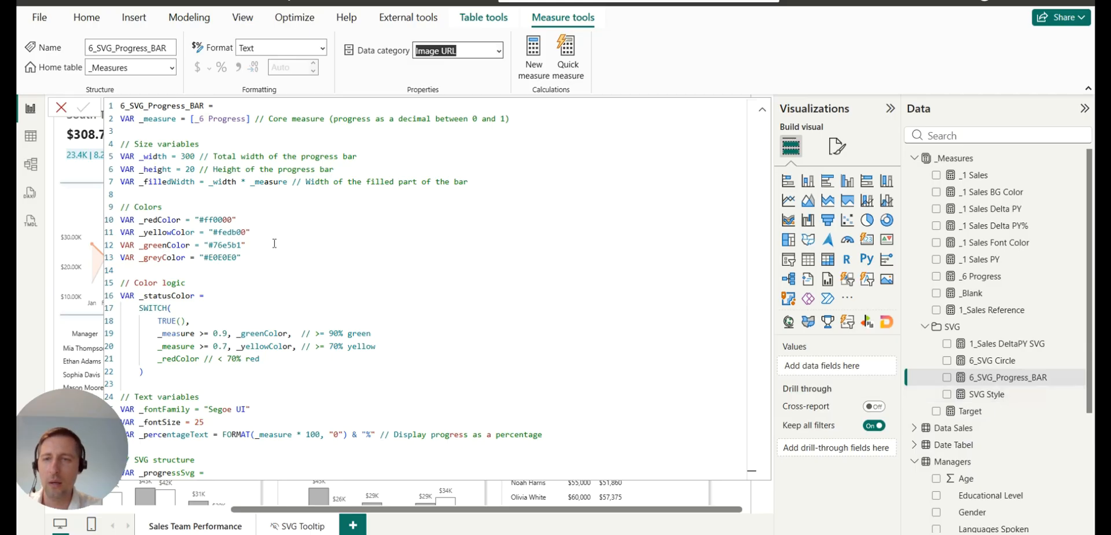
Examine the DAX code of the 6_SVG_Progress_BAR and 6_SVG Circle measures, then close the formula view.
scroll(274, 243, "down", 1)
left_click(992, 360)
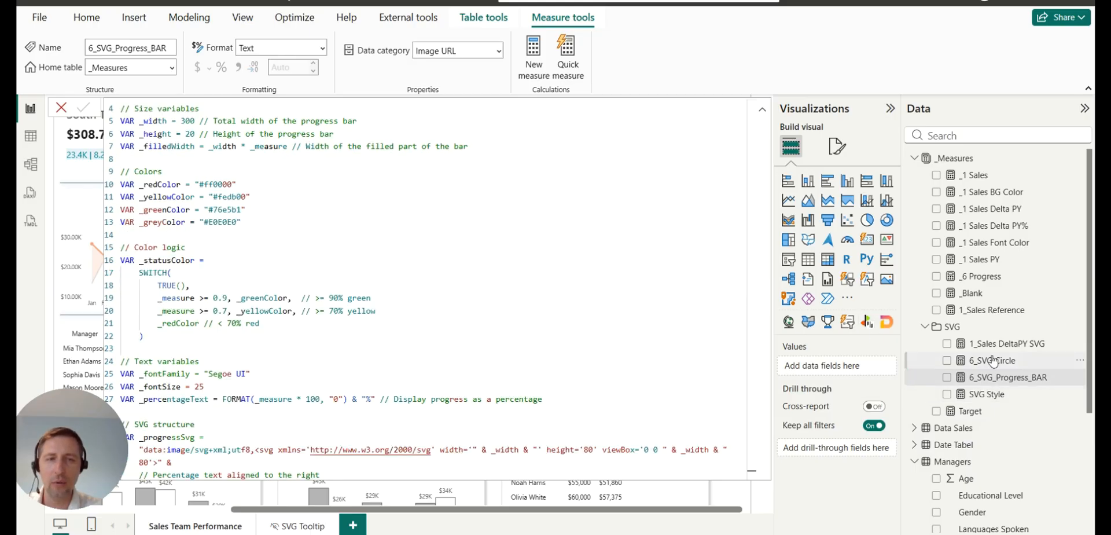
scroll(545, 290, "down", 6)
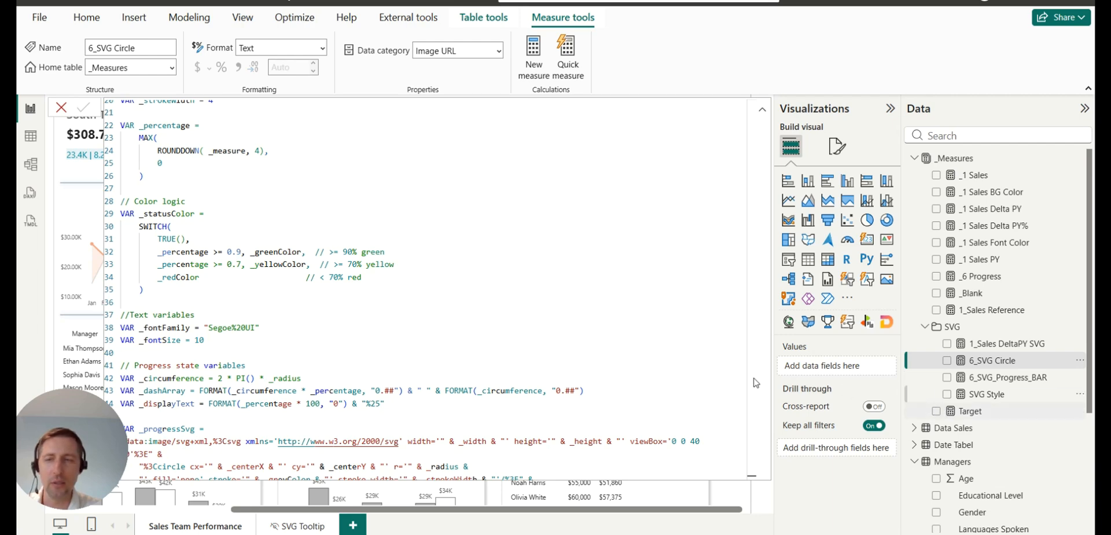
left_click(1004, 379)
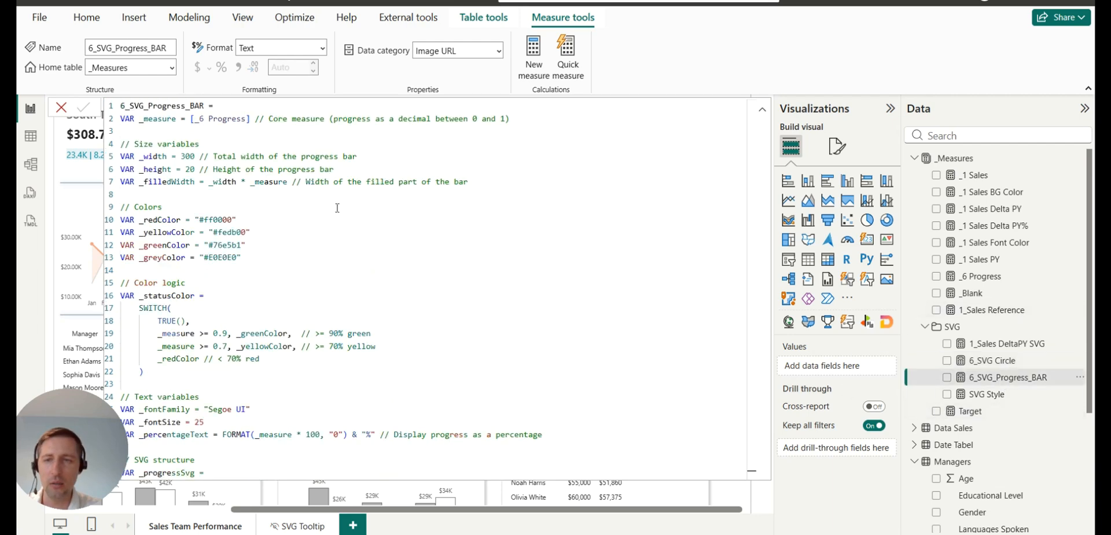
scroll(256, 230, "down", 3)
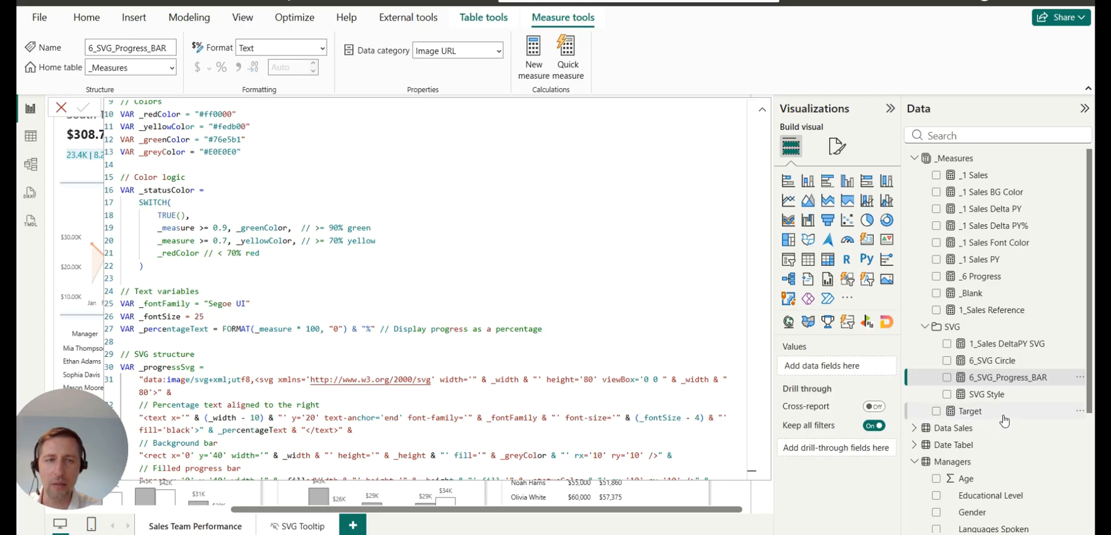
left_click(944, 328)
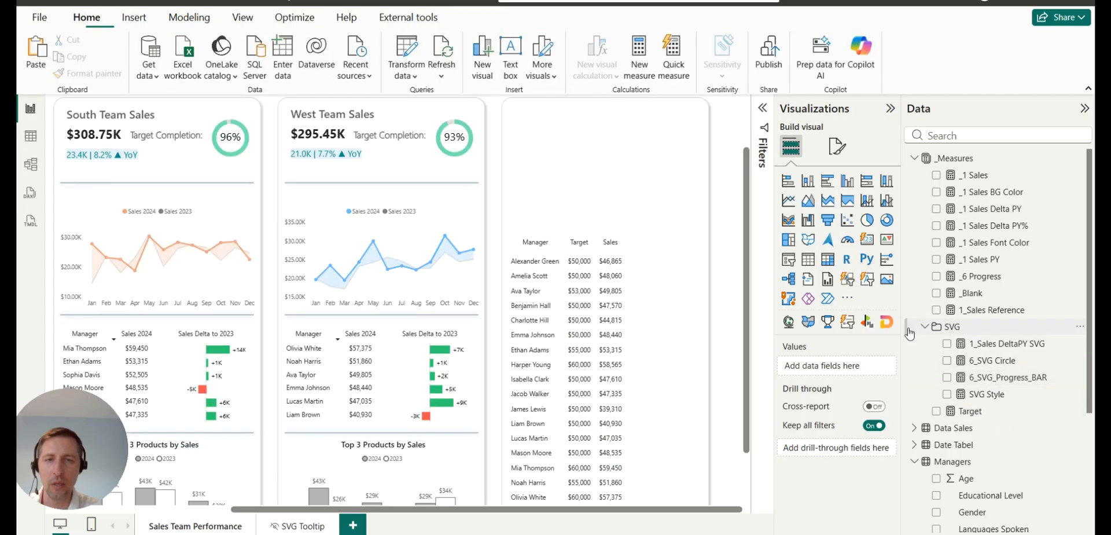
left_click(992, 382)
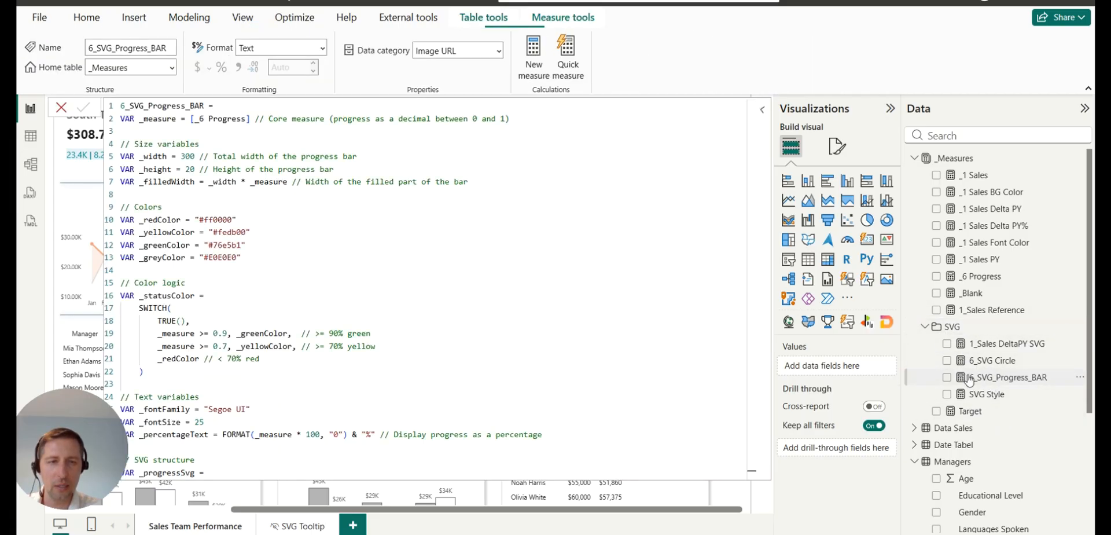
left_click(738, 500)
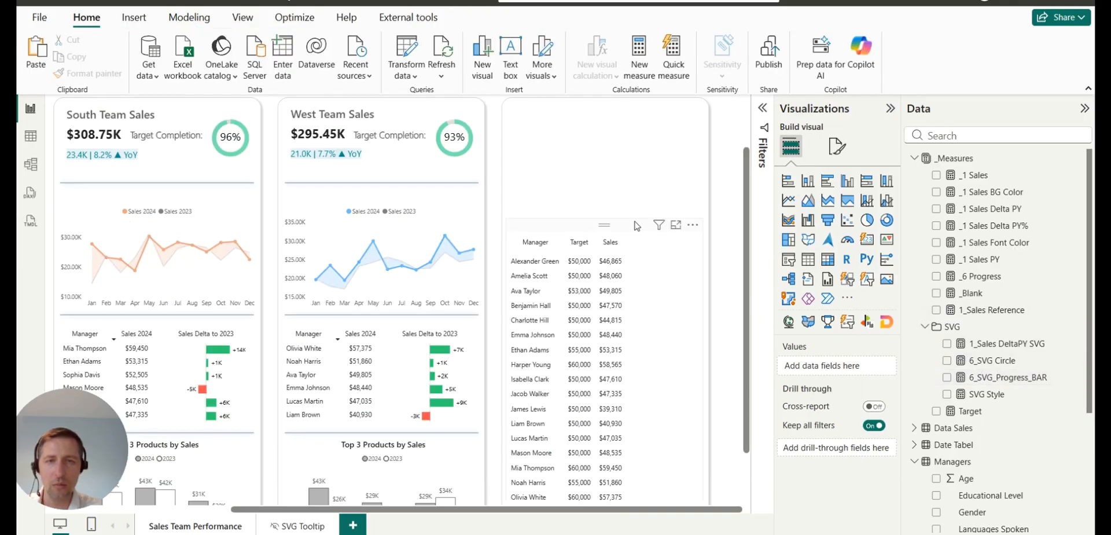
Add the 6_SVG_Progress_BAR measure as the last column of the managers table and check its rows.
left_click(637, 226)
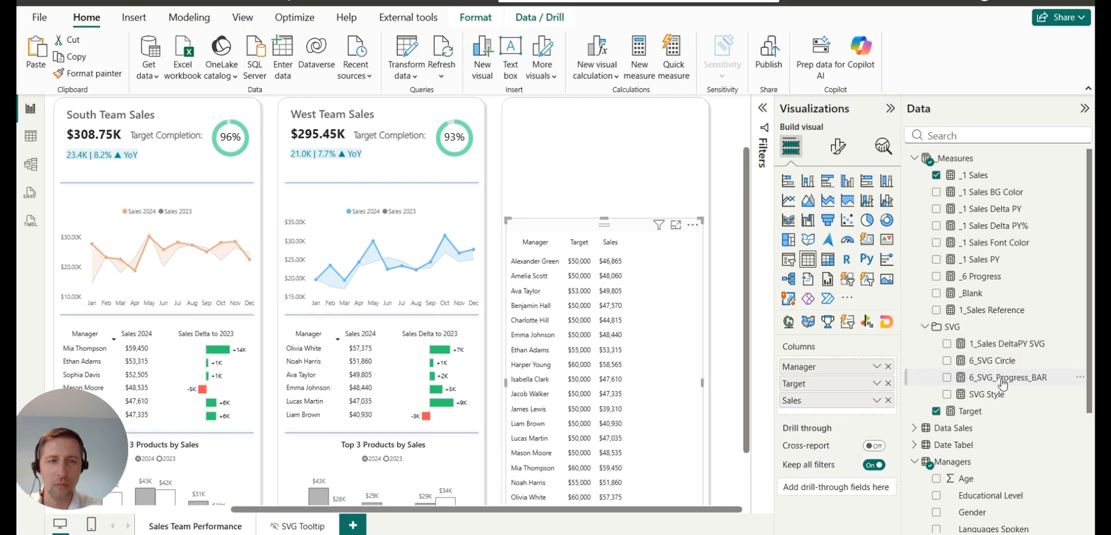
left_click_drag(1003, 384, 858, 415)
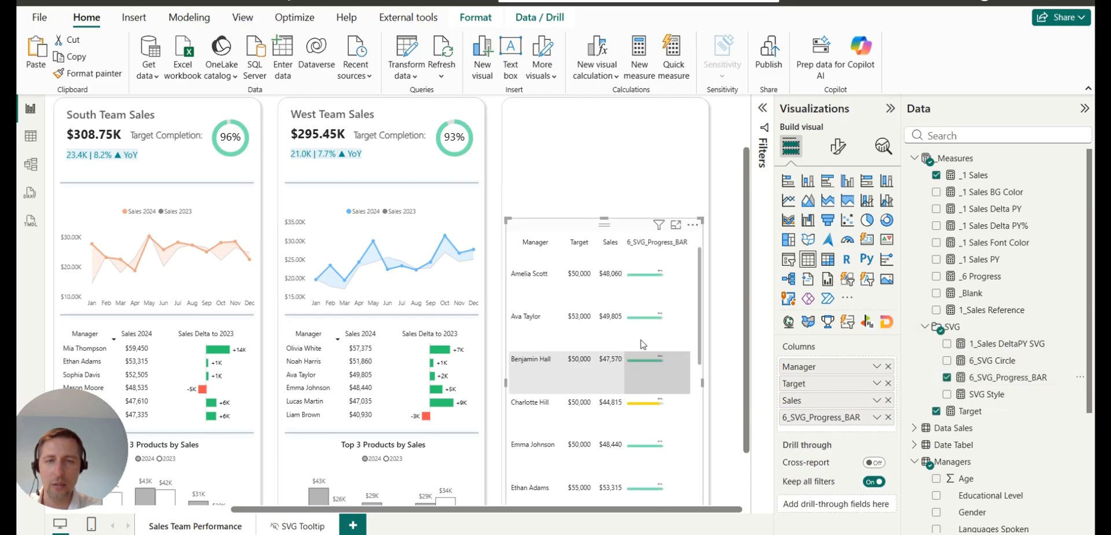
scroll(665, 376, "down", 3)
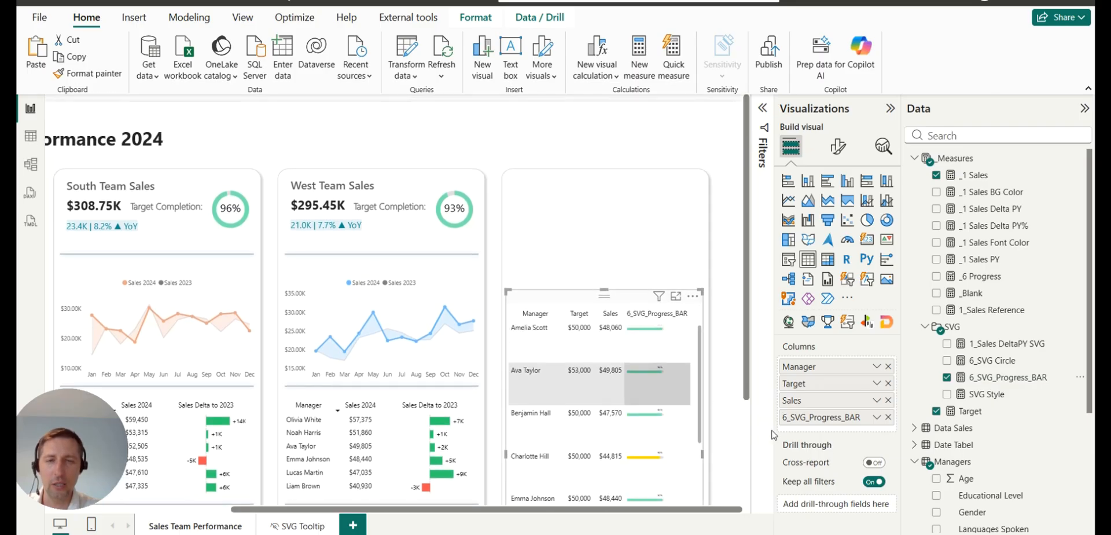
scroll(747, 243, "down", 3)
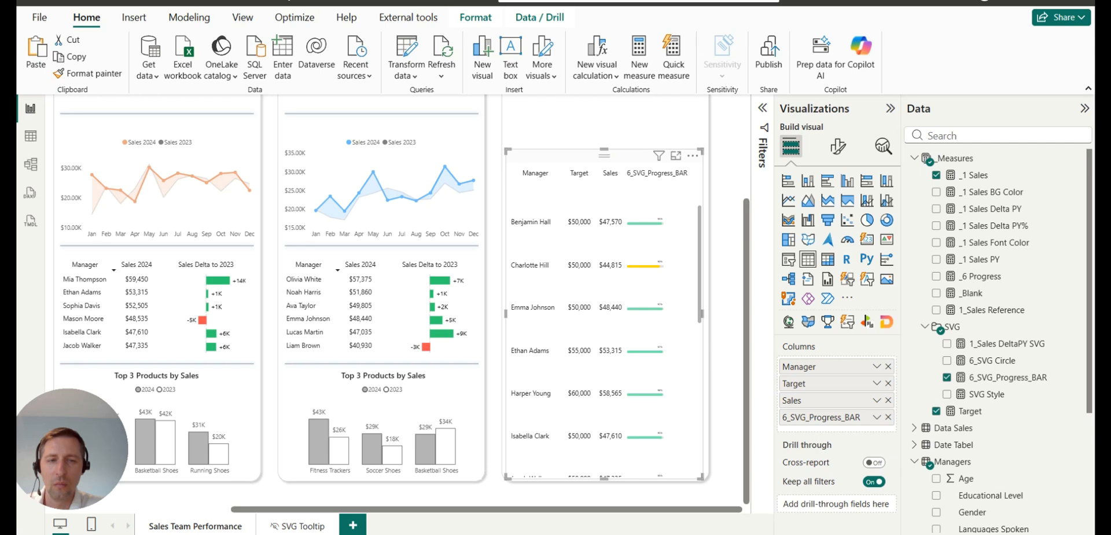
Rename the 6_SVG_Progress_BAR column in the managers table to Progress.
double_click(818, 418)
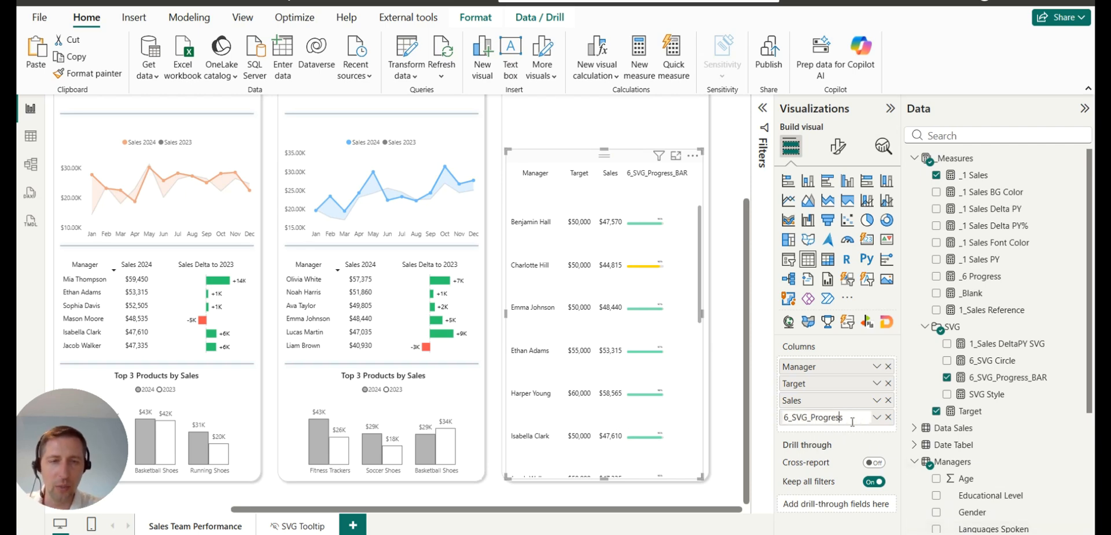
key("BackSpace")
key("BackSpace")
key("BackSpace")
key("BackSpace")
key("BackSpace")
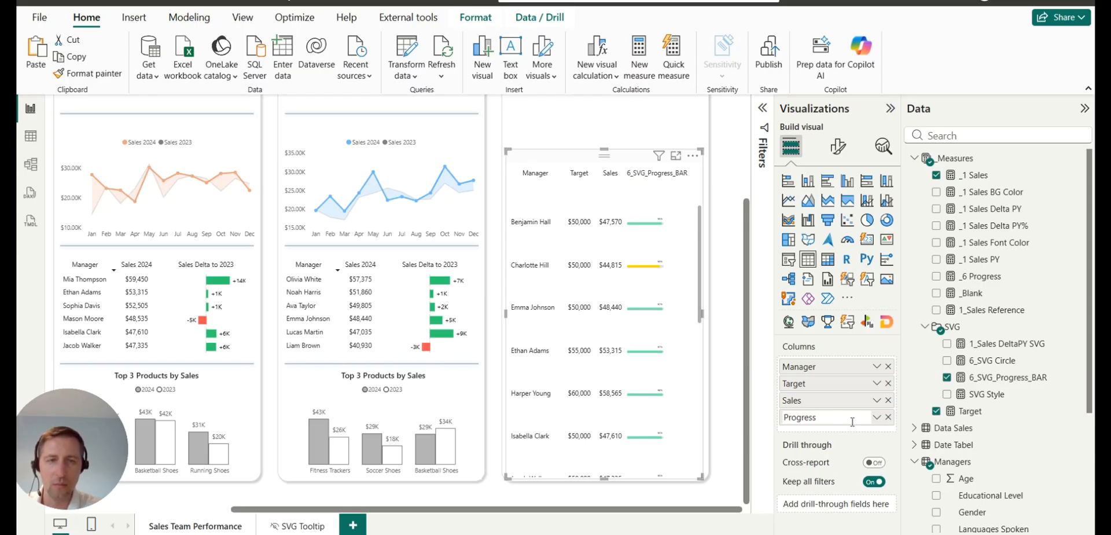
key("Return")
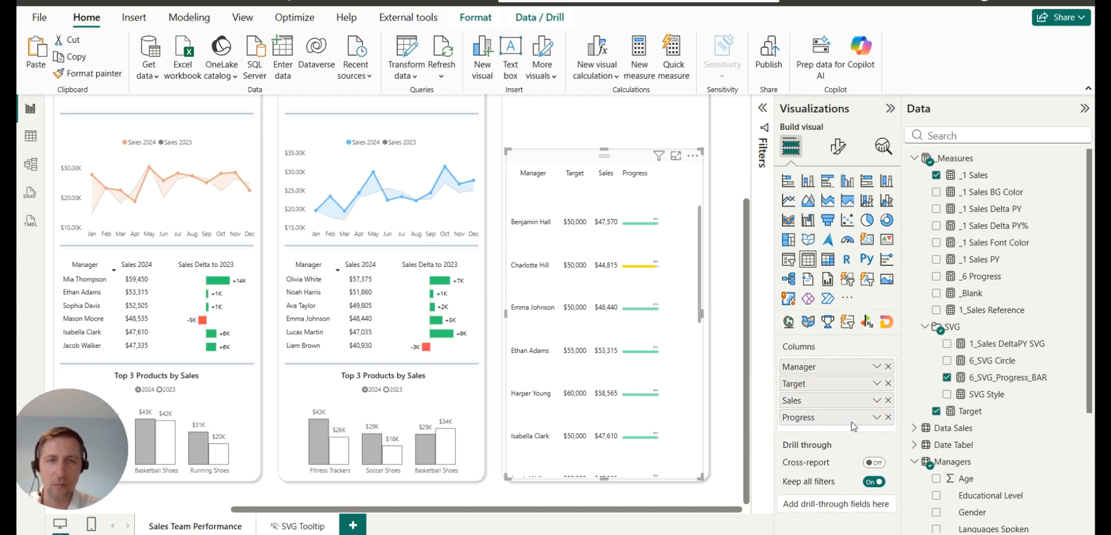
Set the image height in the managers table to 40 px.
left_click(838, 148)
scroll(828, 463, "down", 1)
left_click(827, 463)
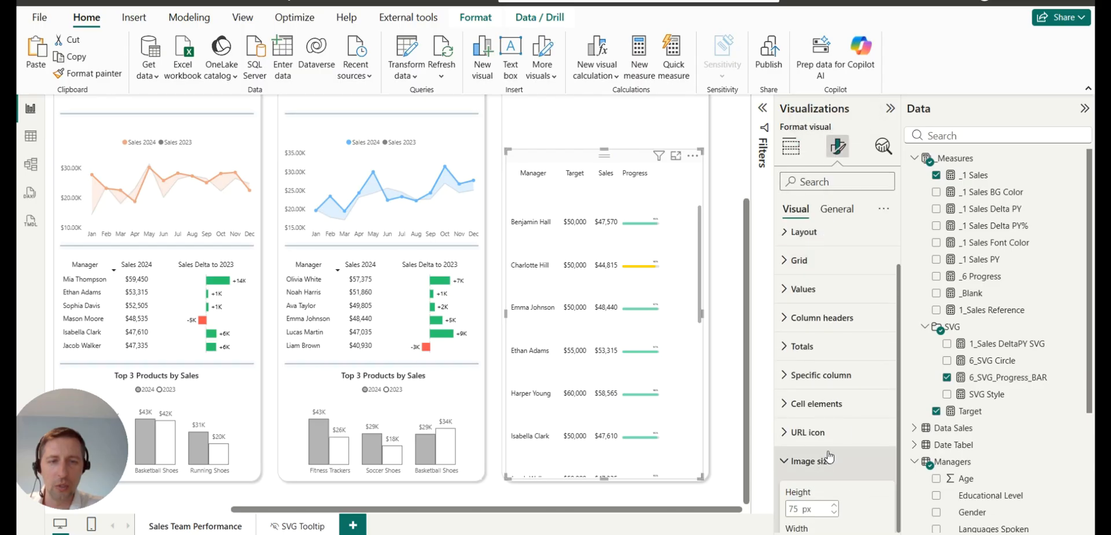
scroll(830, 457, "down", 2)
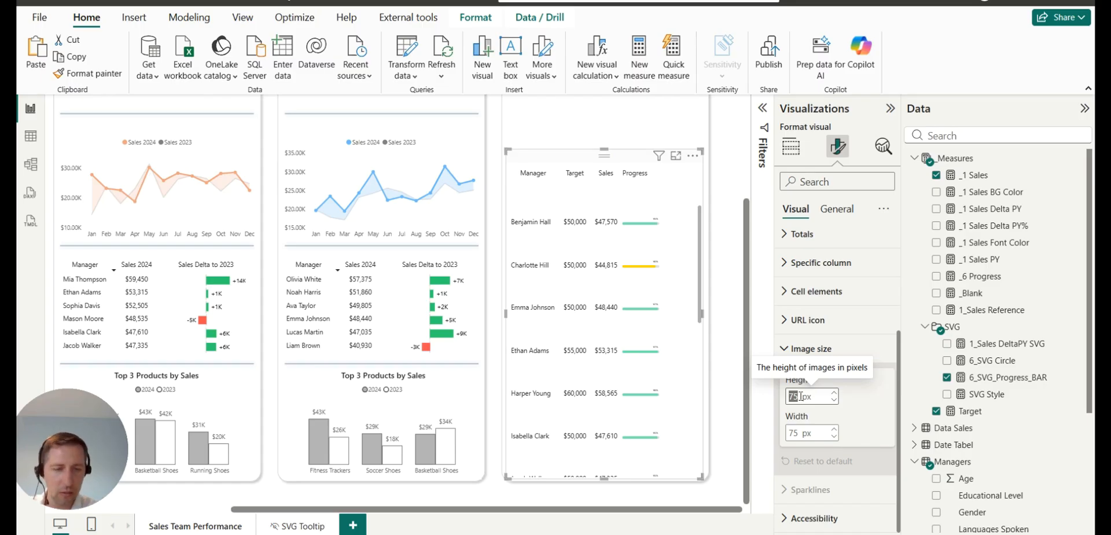
type("40")
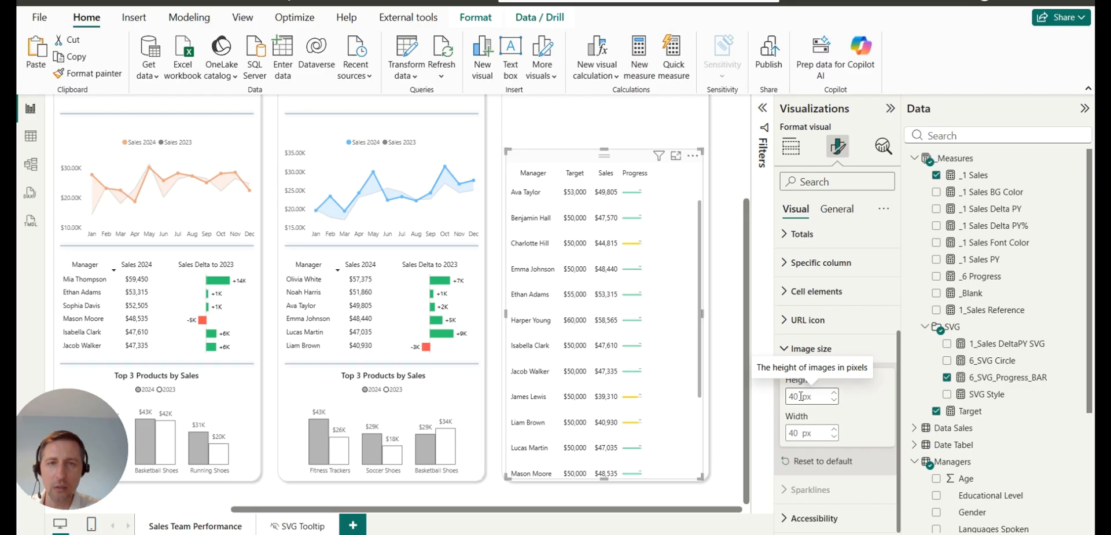
Set the image size in the managers table to 30 px high and 140 px wide.
key("BackSpace")
key("BackSpace")
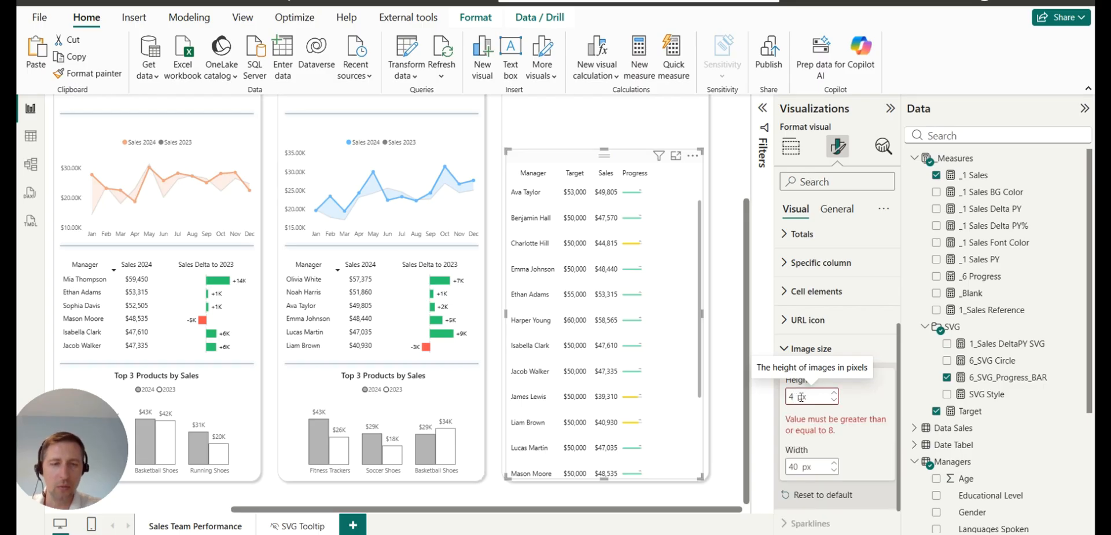
type("30")
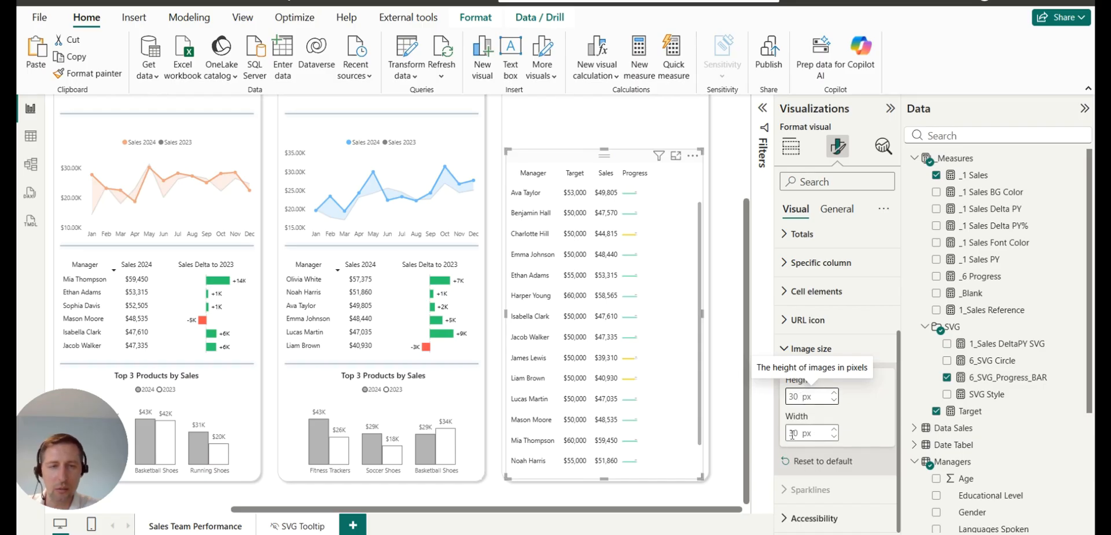
double_click(802, 432)
type("150")
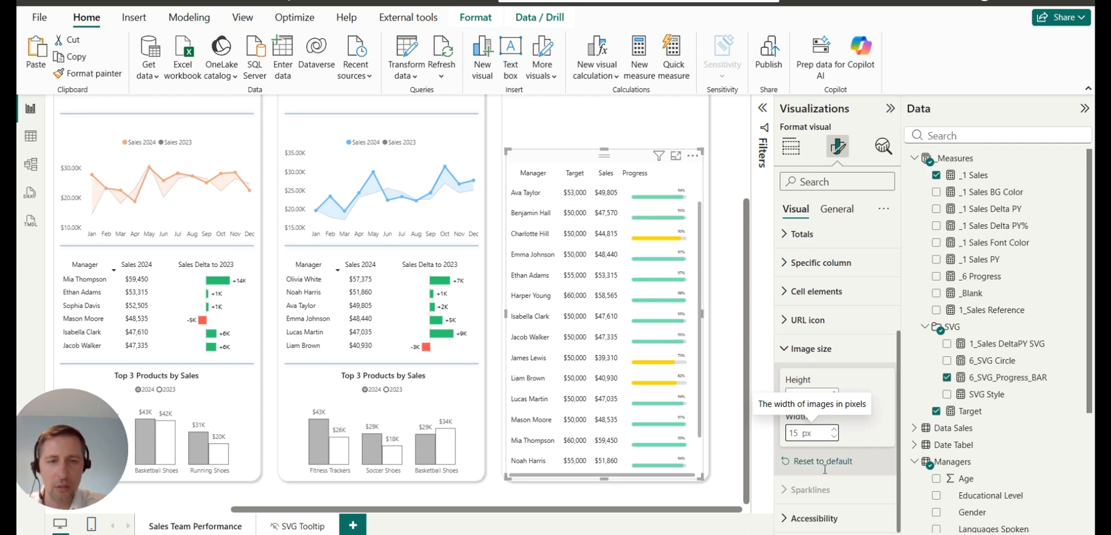
key("BackSpace")
type("40")
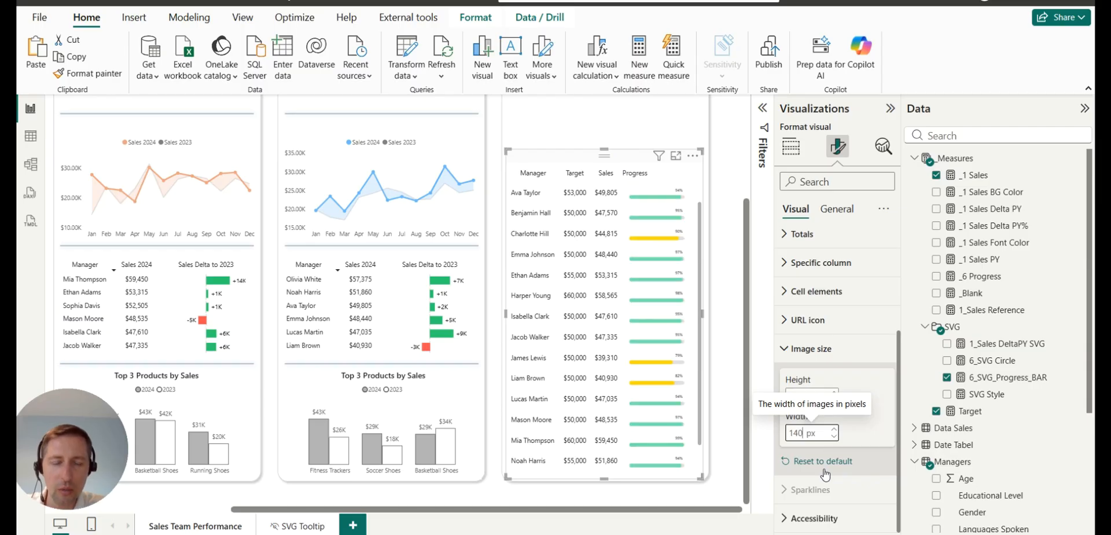
Examine the resized progress bars across the rows of the managers table and compare the table with the team cards.
scroll(686, 318, "down", 2)
scroll(688, 330, "up", 3)
scroll(683, 370, "down", 1)
scroll(683, 369, "down", 2)
scroll(683, 324, "up", 3)
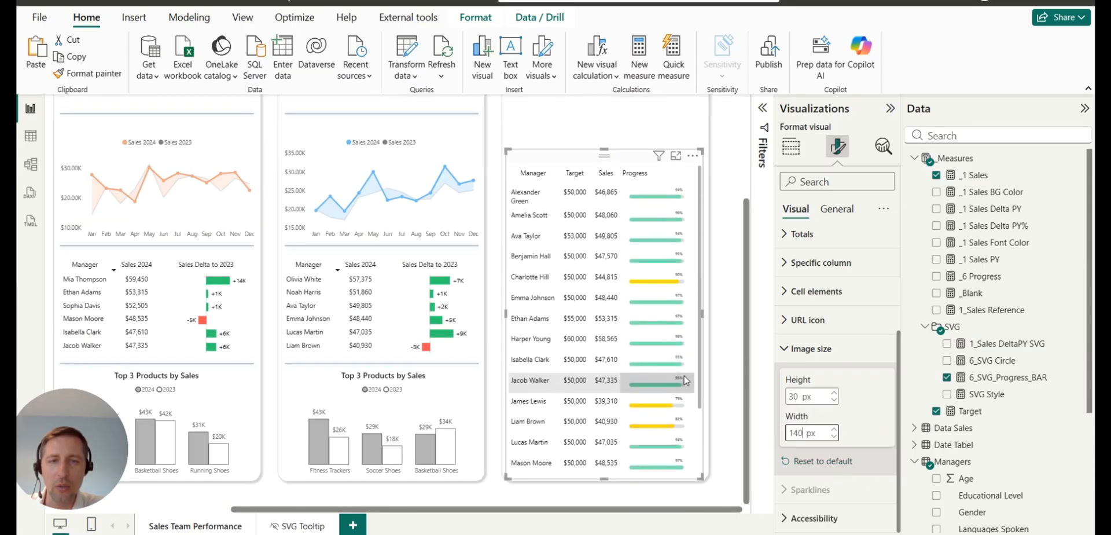
left_click(721, 233)
scroll(612, 263, "down", 2)
scroll(612, 263, "up", 2)
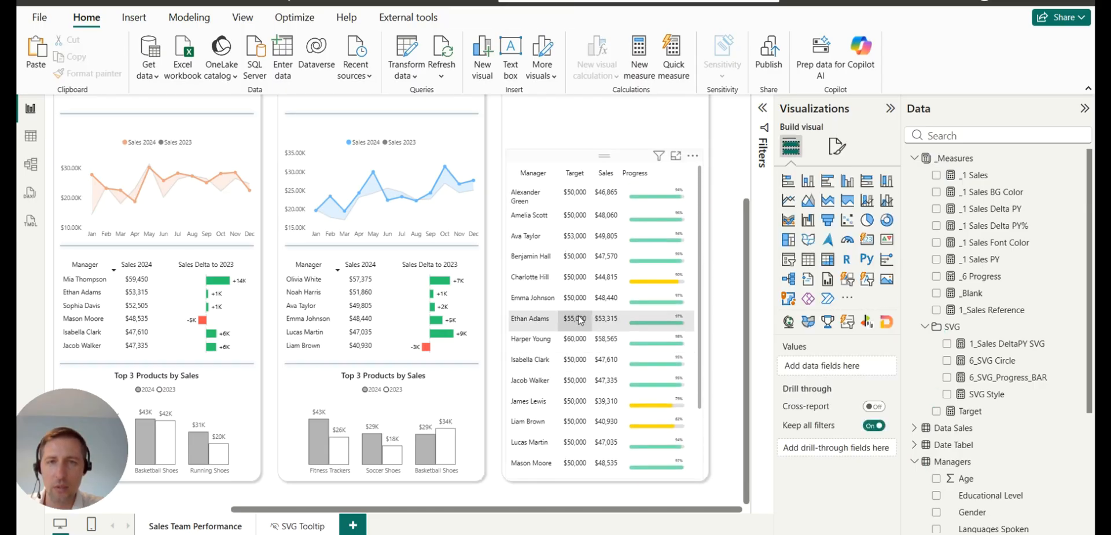
scroll(580, 320, "up", 1)
scroll(602, 301, "down", 3)
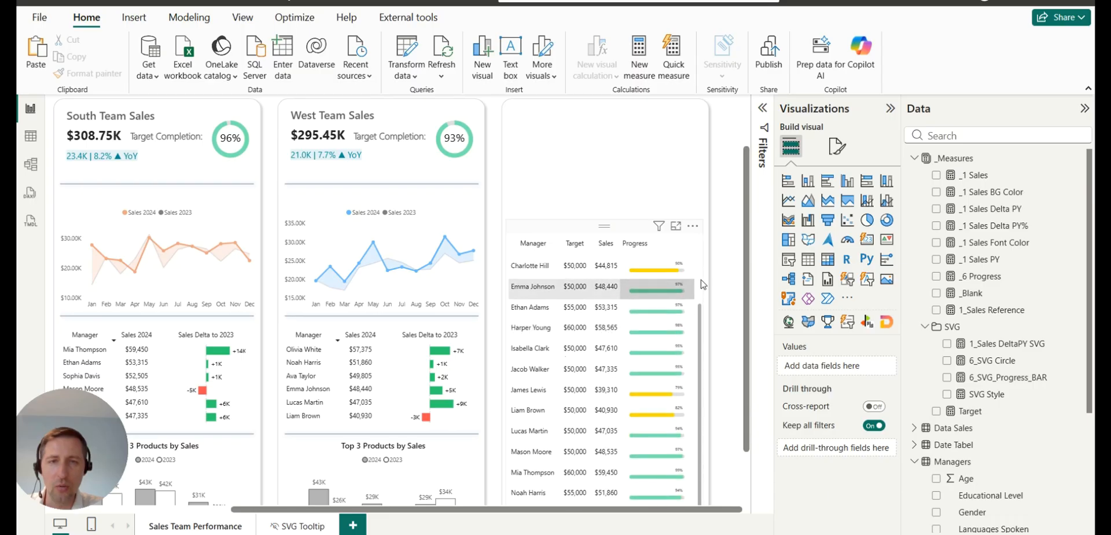
scroll(702, 285, "down", 2)
scroll(707, 234, "up", 2)
Set the row padding of the managers table to 2 and move the table slightly up within its card.
left_click(703, 234)
left_click(838, 146)
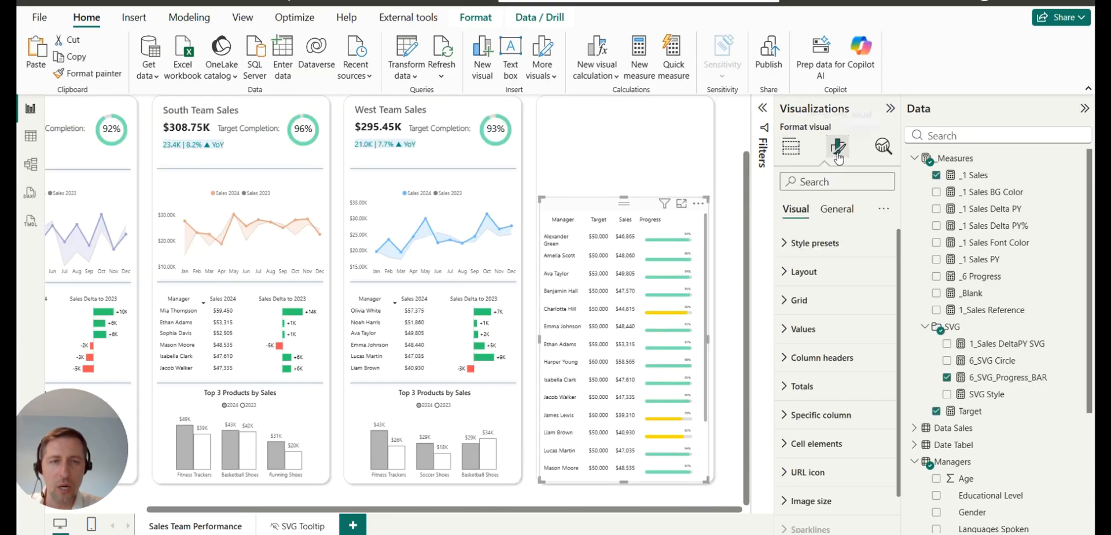
left_click(812, 299)
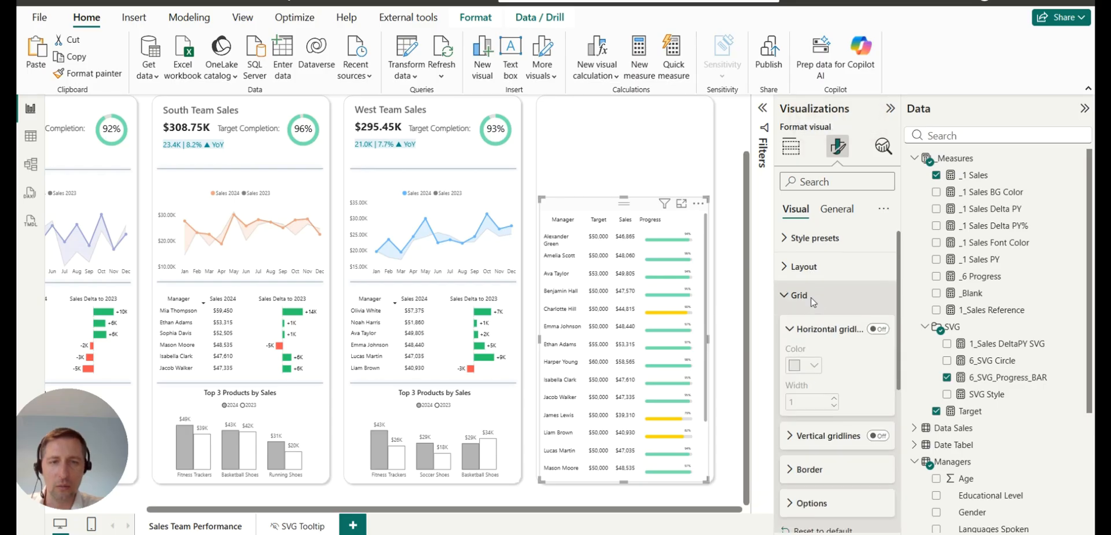
scroll(814, 301, "down", 4)
left_click(818, 355)
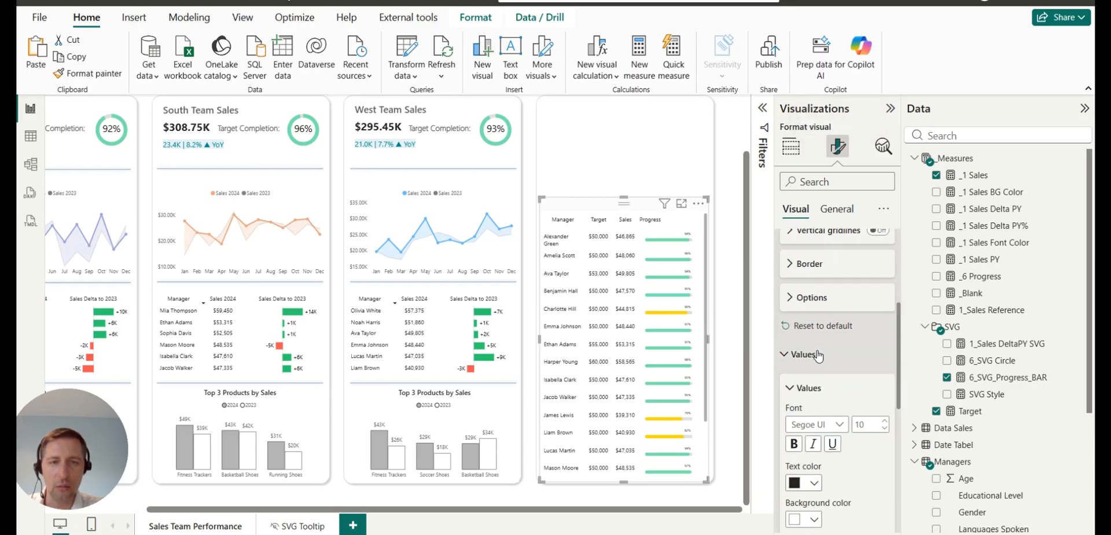
scroll(820, 352, "down", 5)
scroll(817, 351, "up", 5)
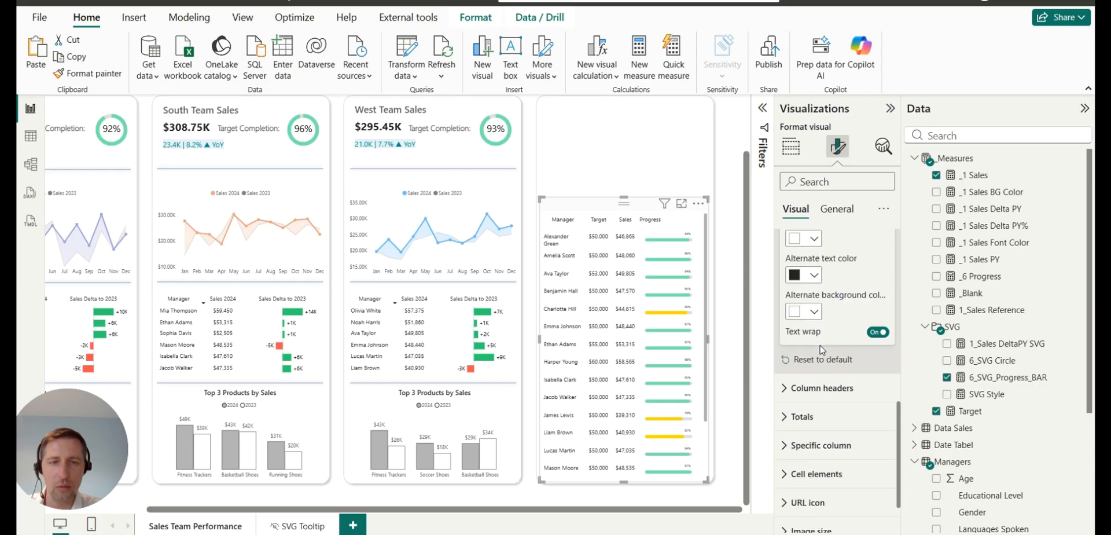
left_click(803, 354)
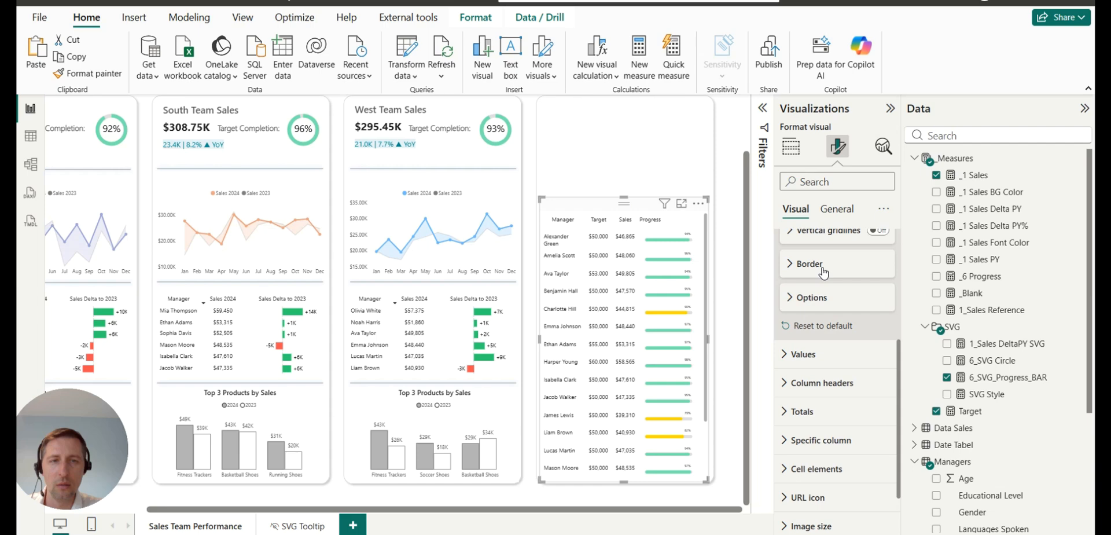
left_click(813, 299)
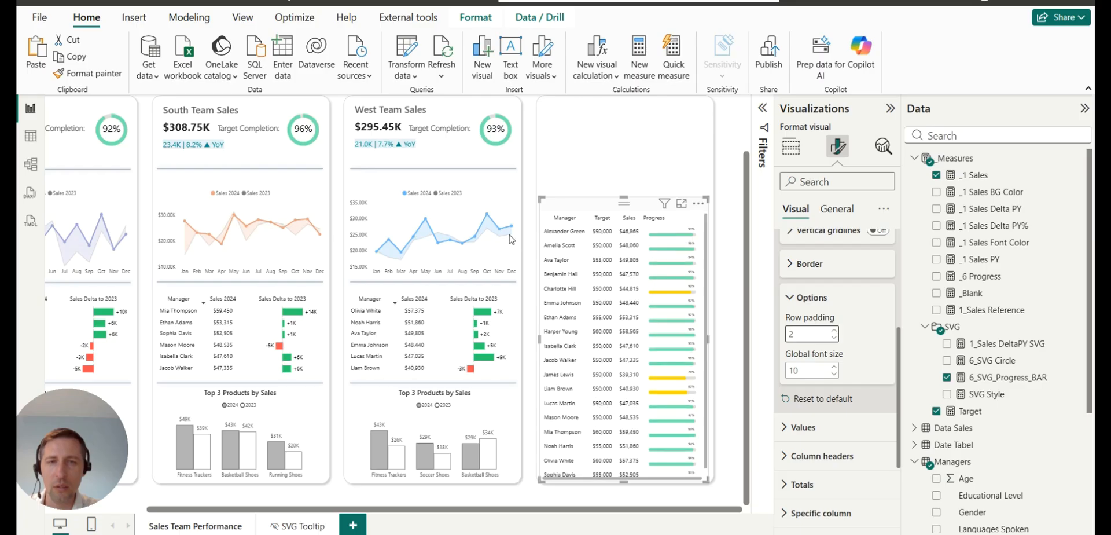
left_click_drag(621, 196, 624, 189)
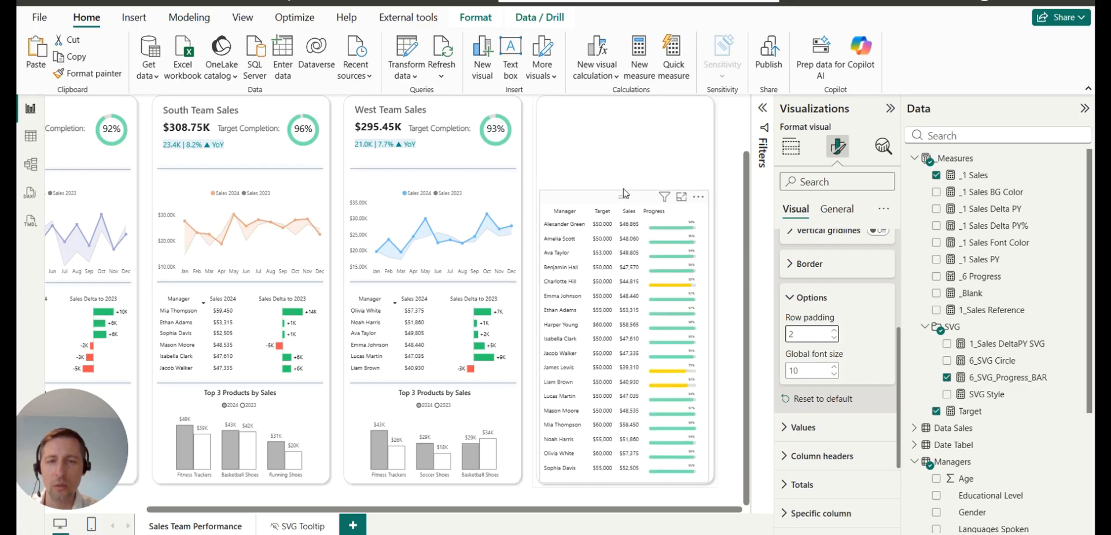
left_click(721, 261)
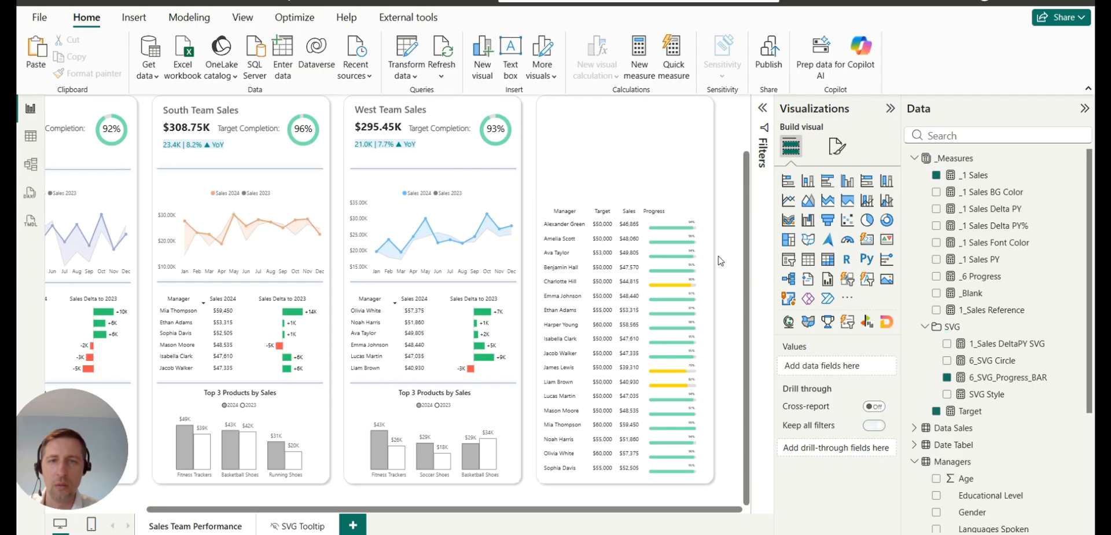
Turn off the header icons and the background of the managers table.
left_click(625, 203)
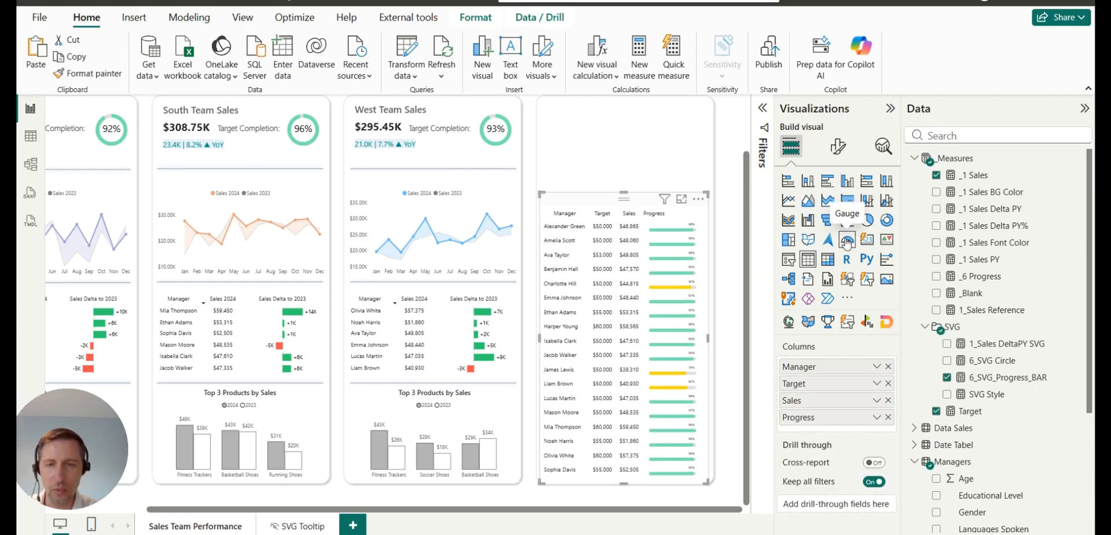
left_click(839, 147)
left_click(838, 215)
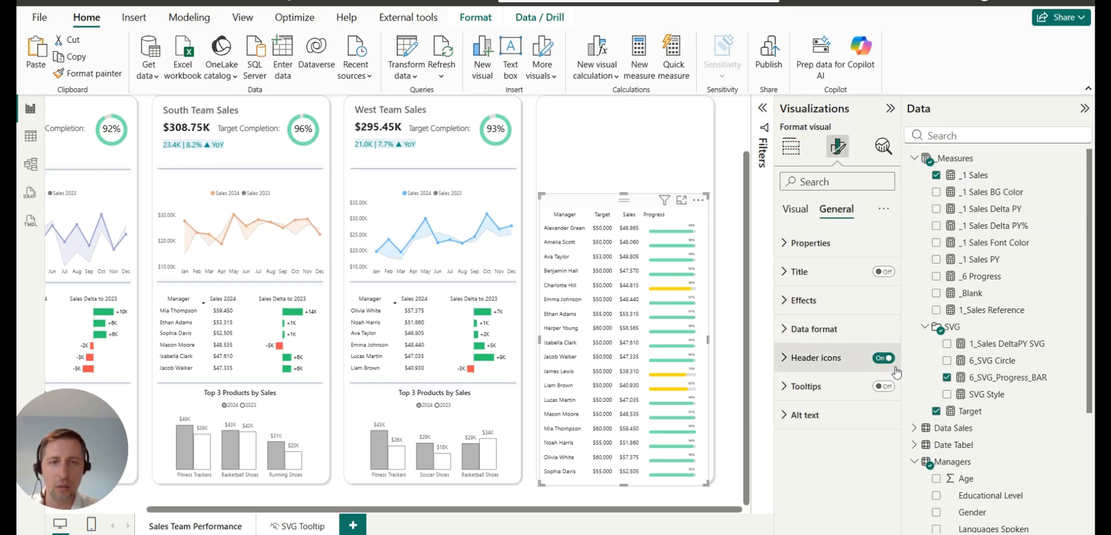
left_click(801, 300)
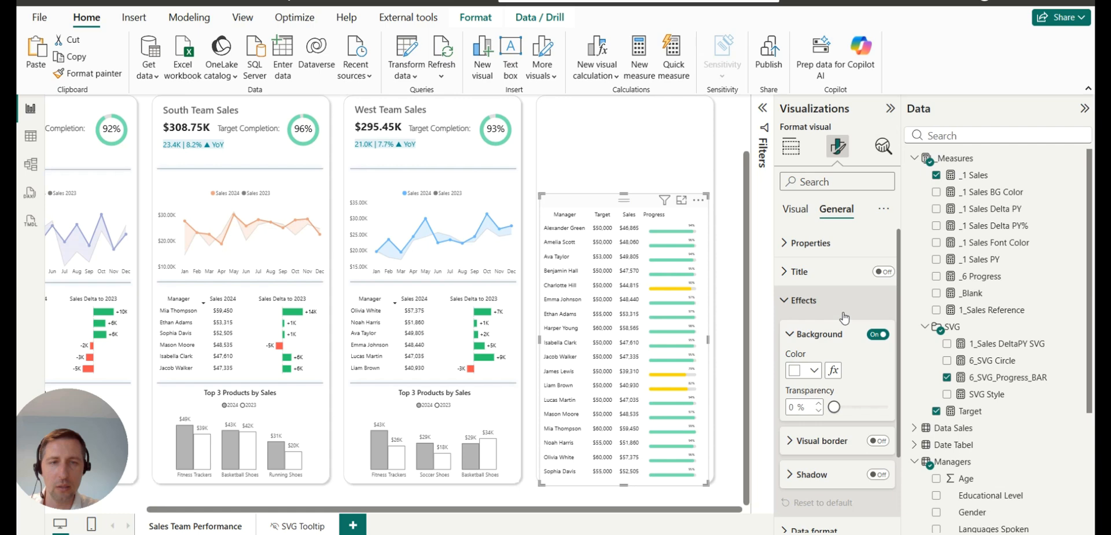
left_click(877, 335)
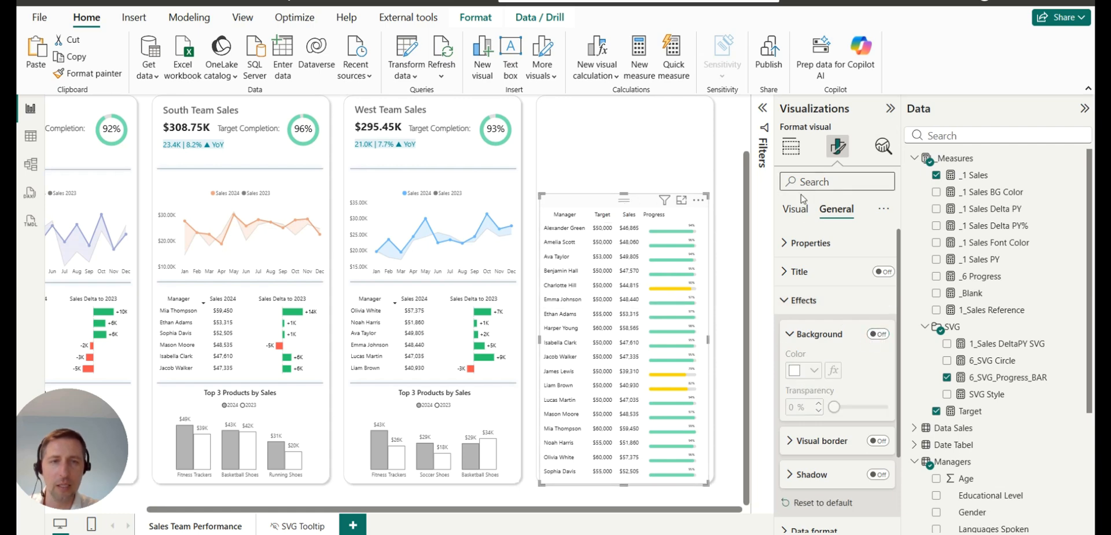
Center the header of the Progress column in the managers table, applying the setting to the header and not to the values.
left_click(796, 215)
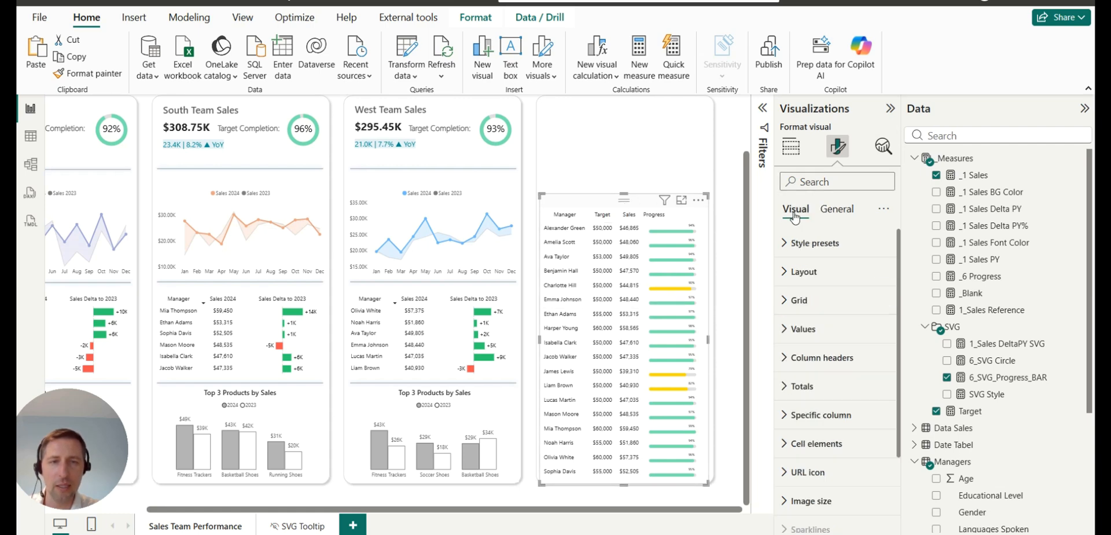
left_click(813, 415)
scroll(823, 361, "down", 2)
left_click(838, 414)
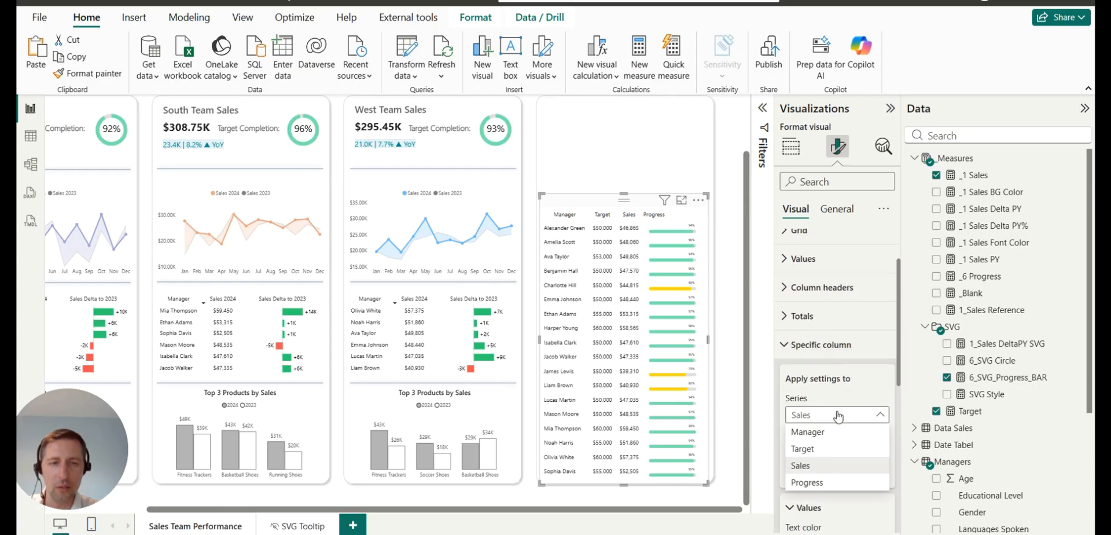
left_click(822, 483)
scroll(874, 376, "down", 2)
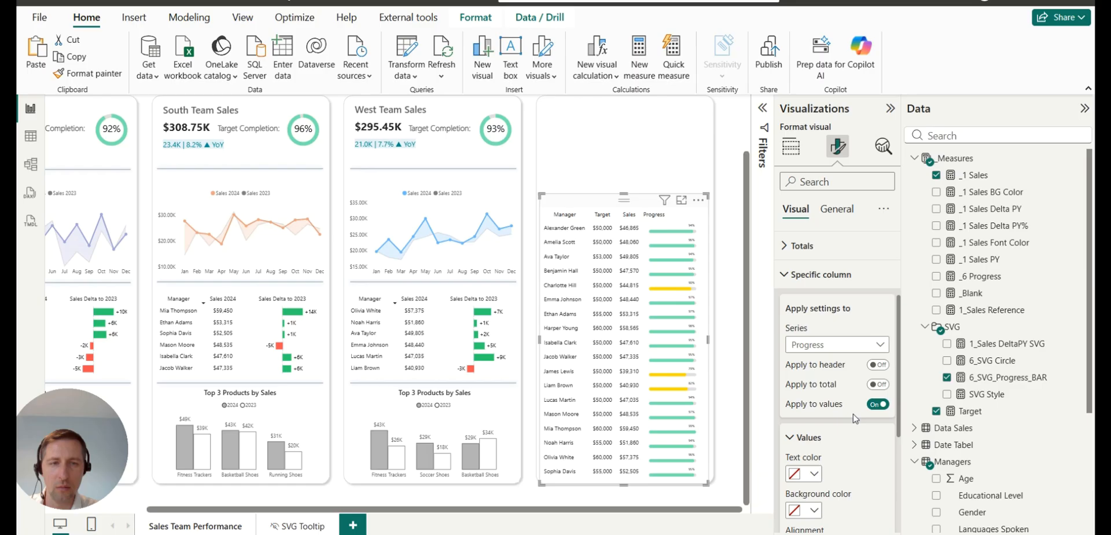
left_click(878, 404)
scroll(857, 393, "down", 3)
left_click(813, 408)
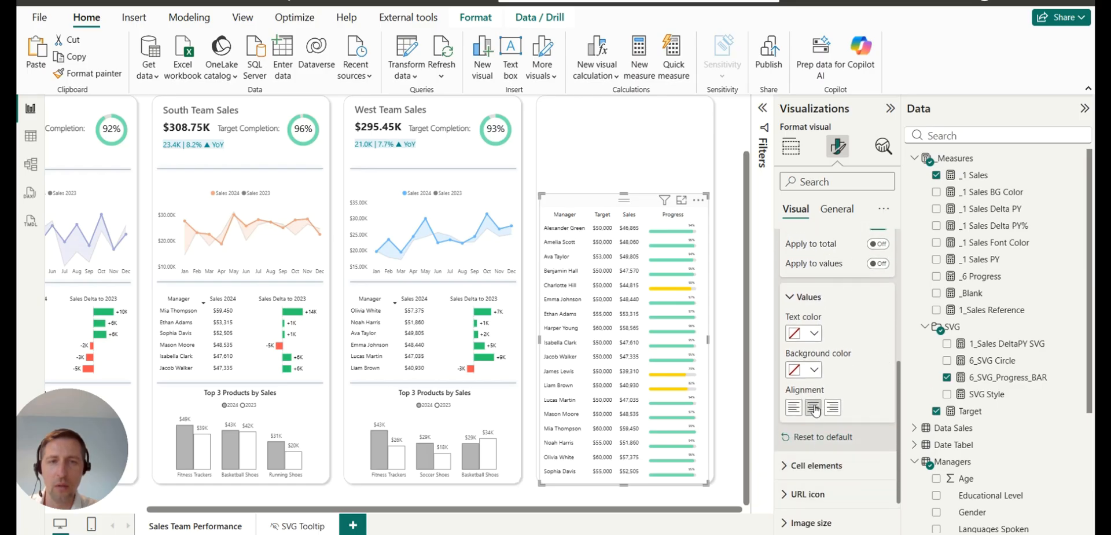
left_click(715, 245)
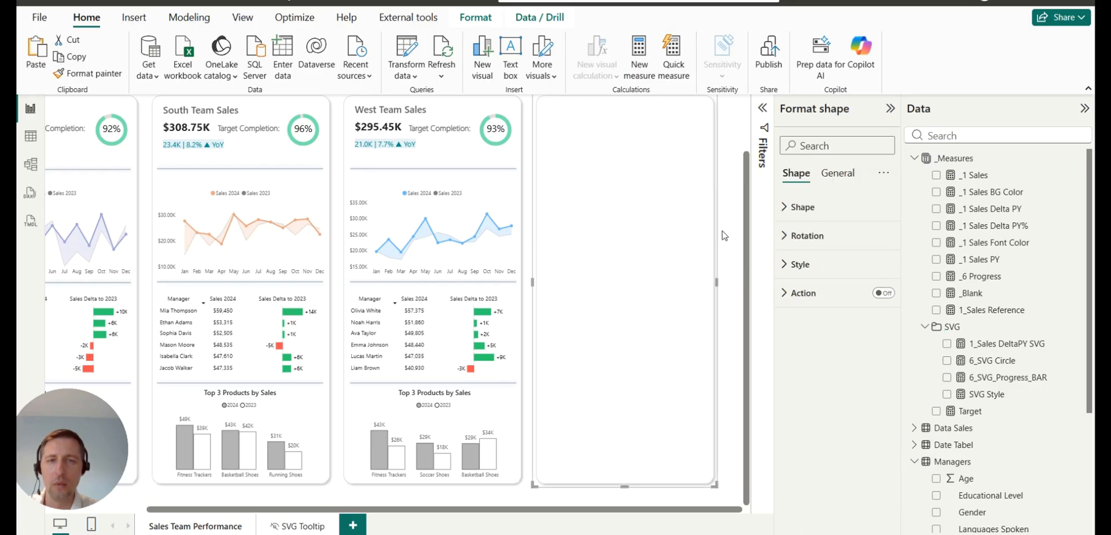
left_click(731, 221)
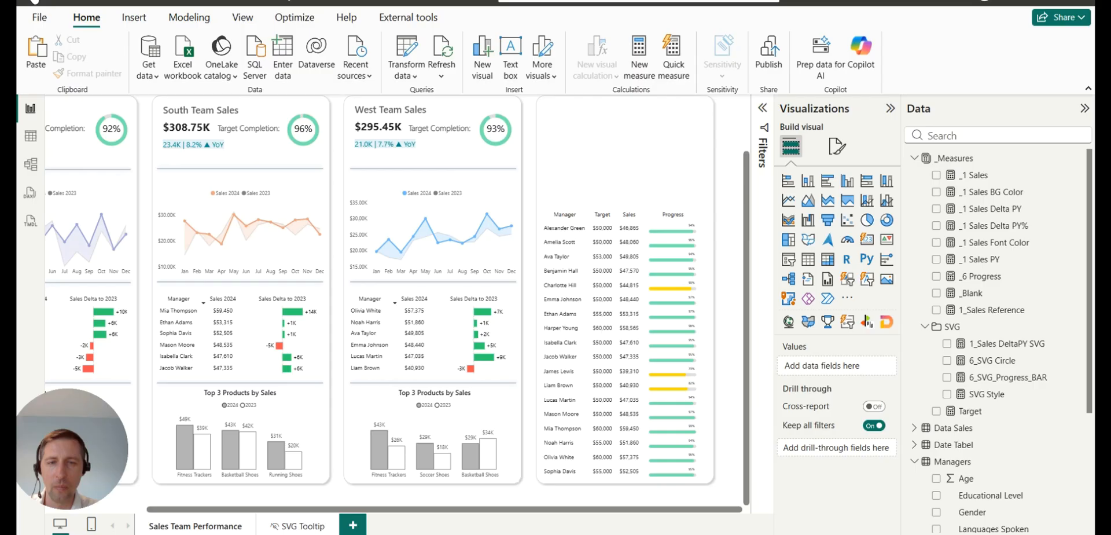
Copy the divider line below the West Team Sales figures and place the copy just above the managers table.
left_click(462, 171)
left_click_drag(457, 162, 665, 184)
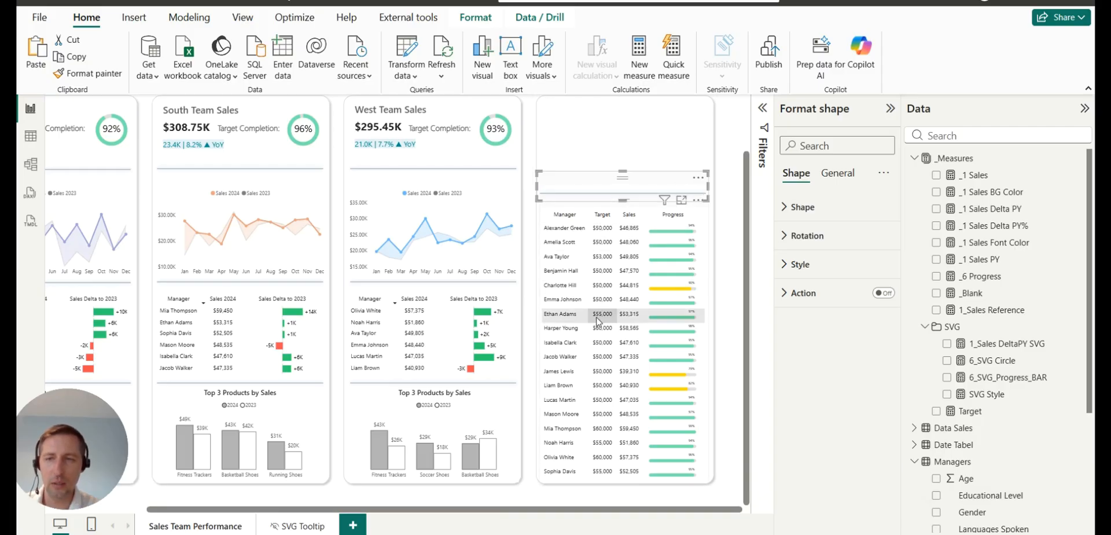
scroll(622, 389, "up", 2)
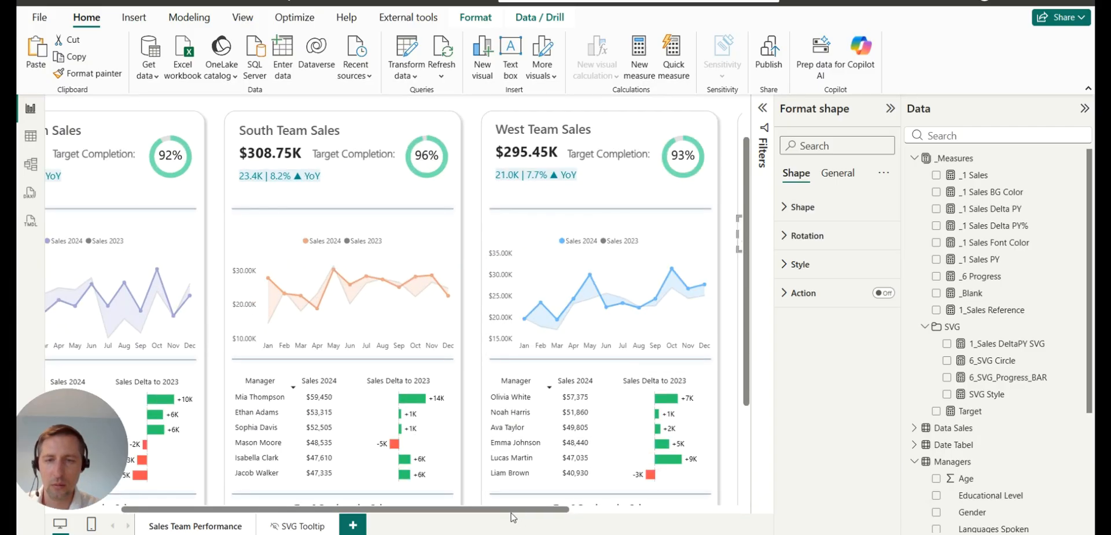
left_click_drag(529, 511, 728, 532)
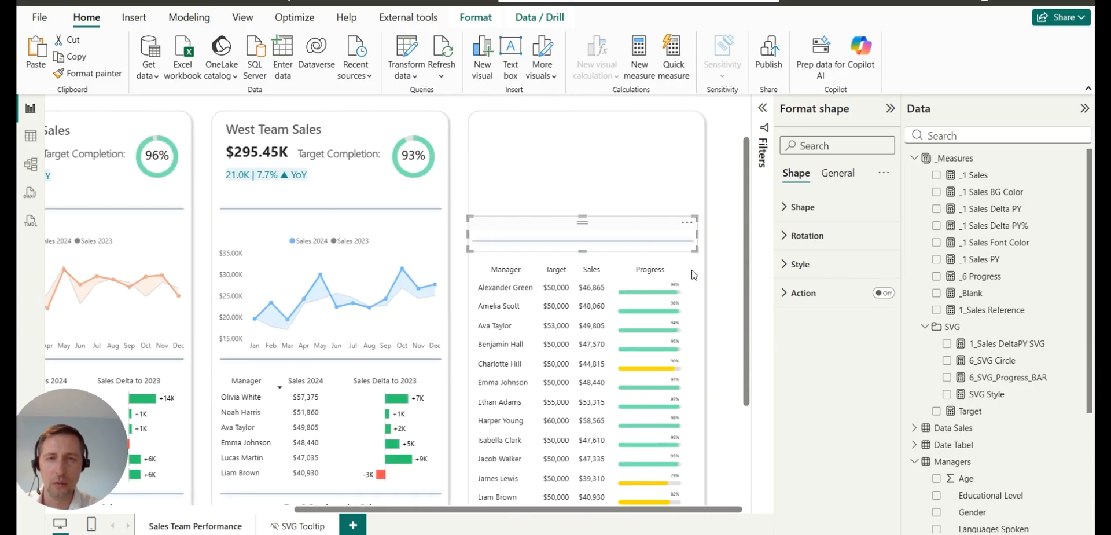
Sort the managers table by Progress in descending order and check its rows down to the last manager.
left_click(615, 279)
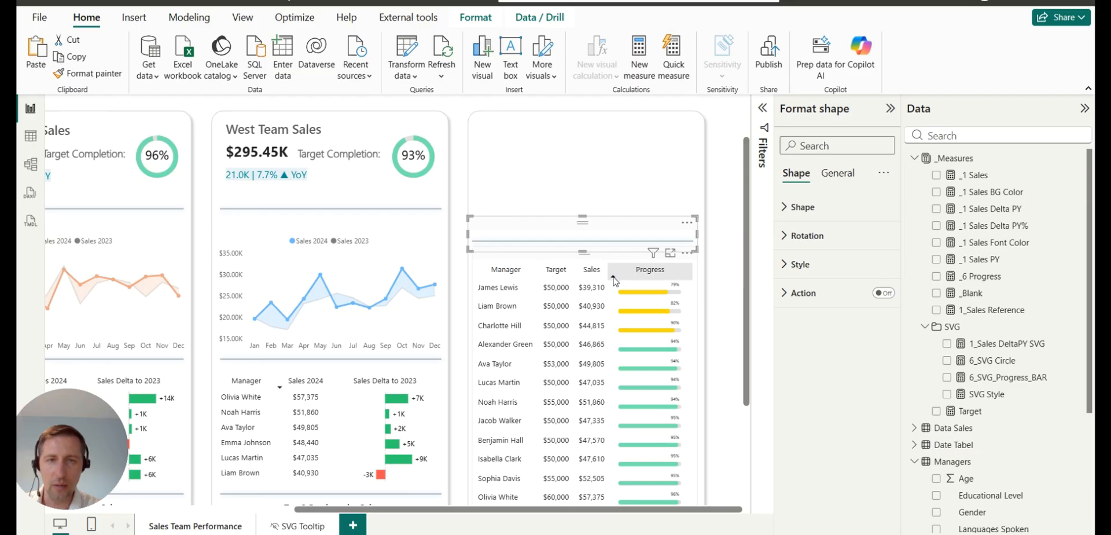
left_click(615, 282)
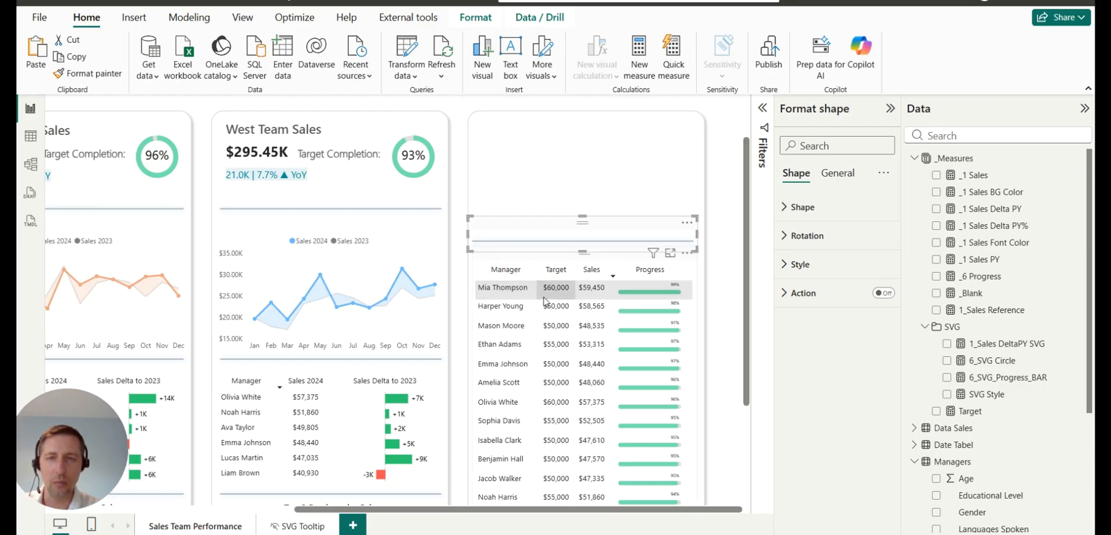
mouse_move(680, 296)
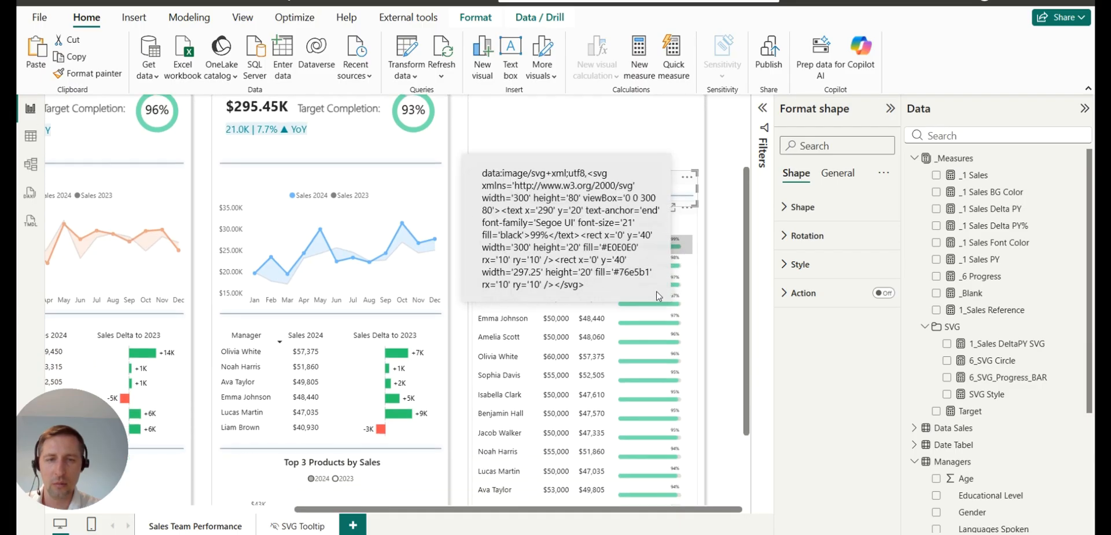
scroll(689, 244, "down", 3)
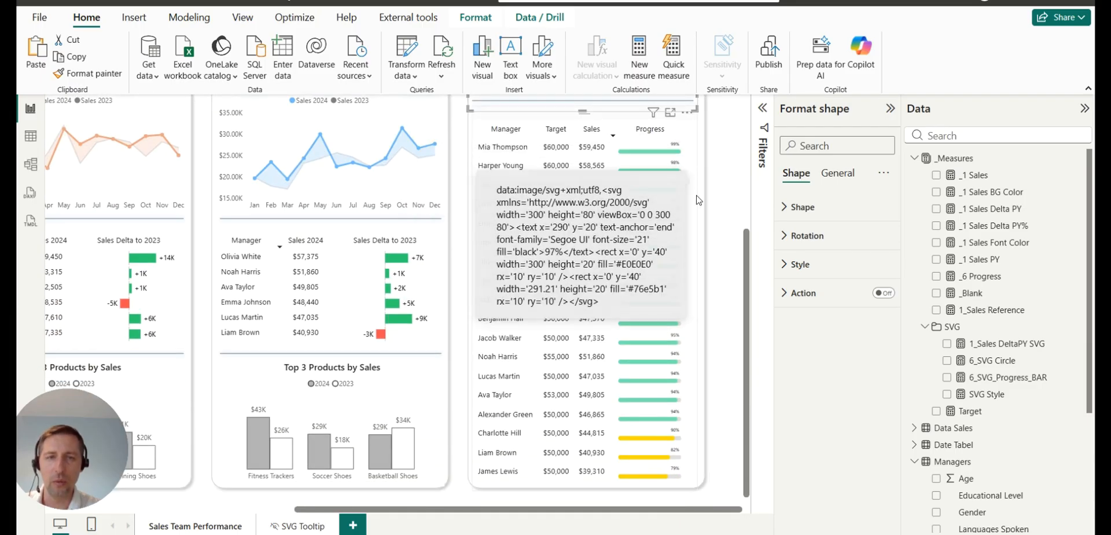
Turn on tooltips for the managers table.
left_click(699, 165)
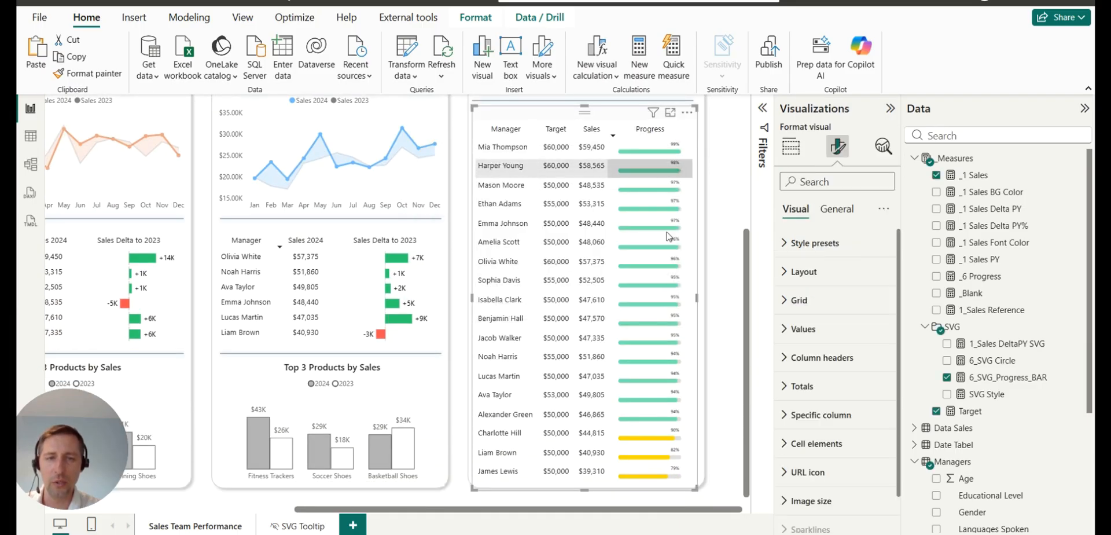
mouse_move(671, 245)
left_click(836, 209)
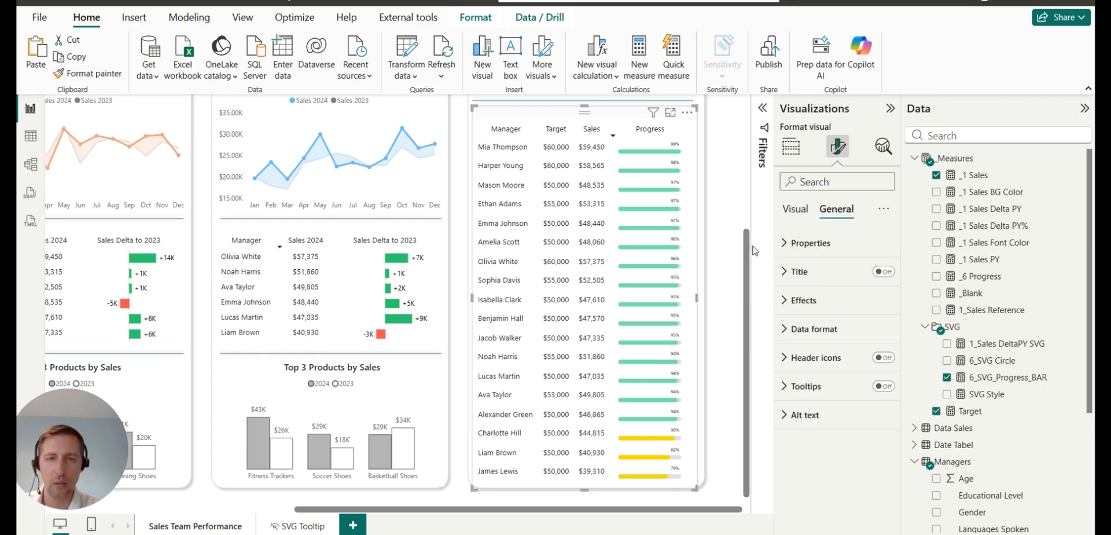
left_click(884, 386)
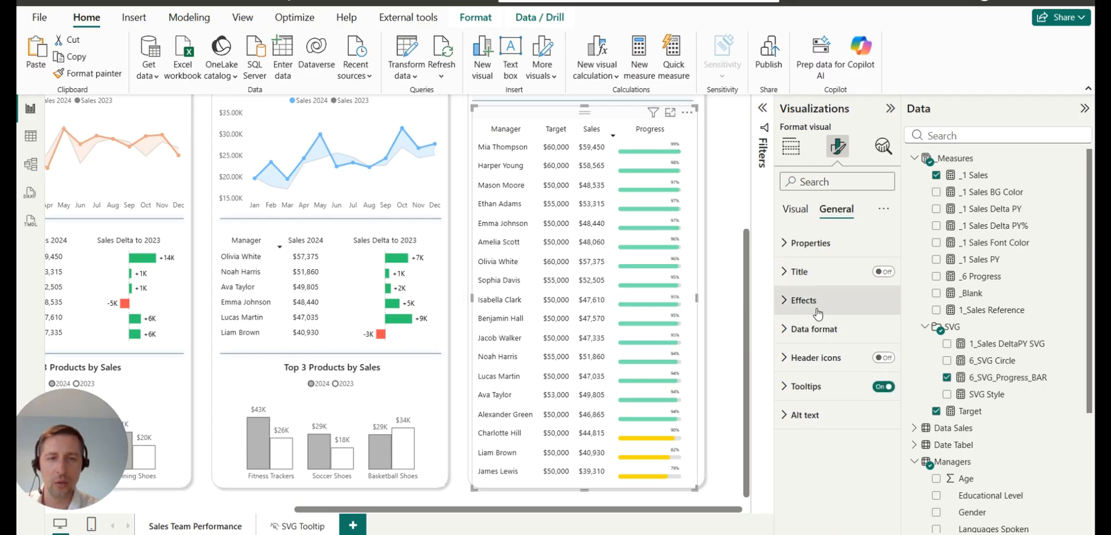
Set the managers table's tooltip type to Report page and use the SVG Tooltip page for it.
left_click(821, 393)
left_click(849, 386)
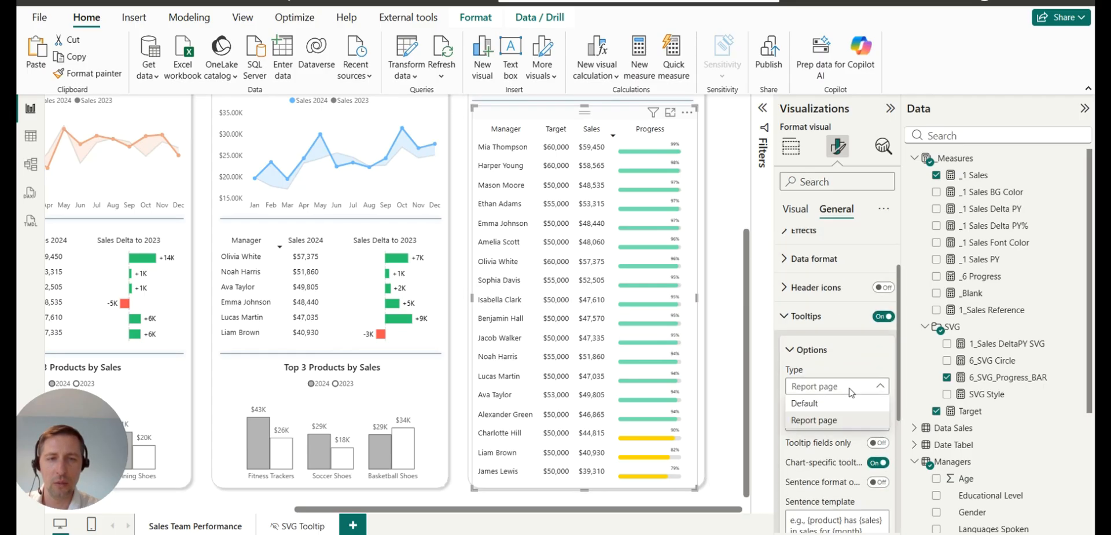
left_click(843, 423)
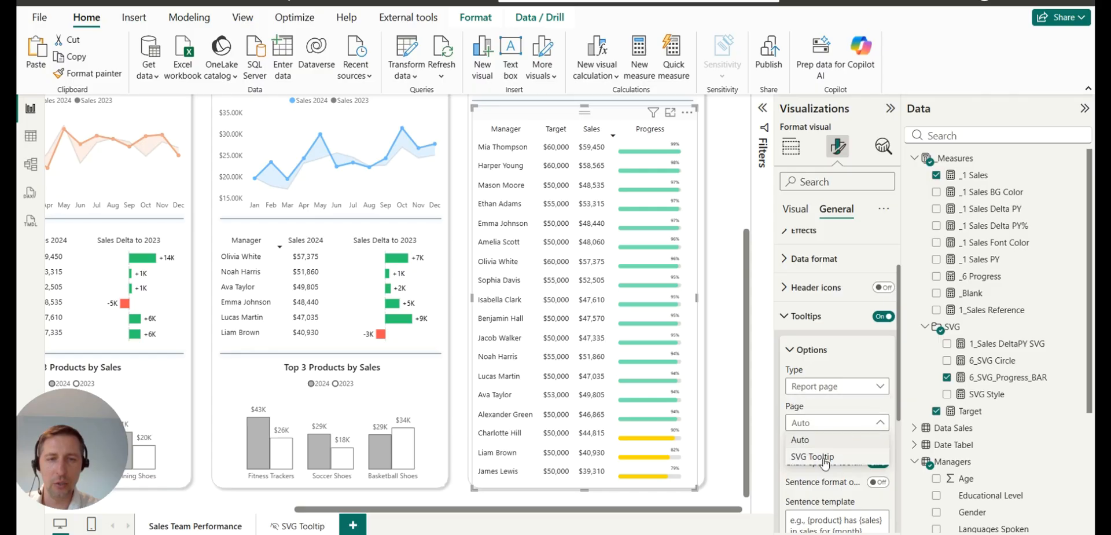
left_click(837, 423)
left_click(822, 457)
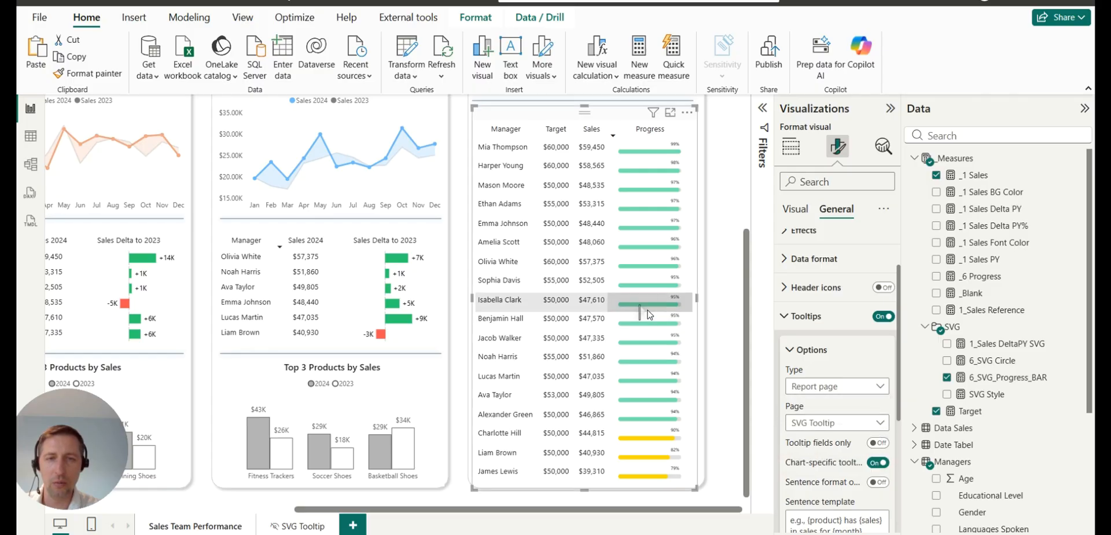
scroll(784, 212, "up", 2)
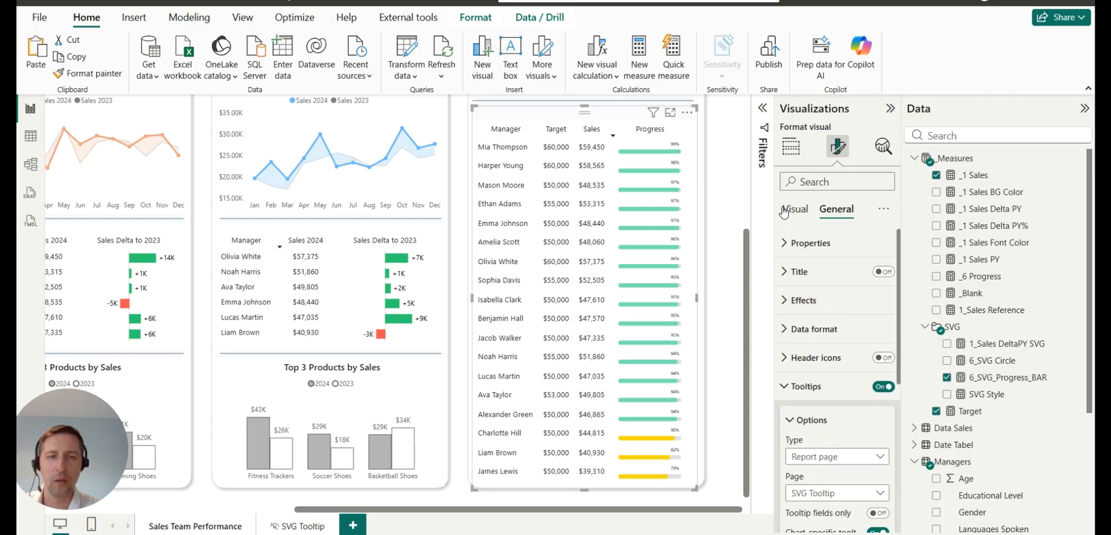
left_click(722, 217)
Nudge the divider line above the managers table down so it sits directly above the table's header row.
scroll(741, 287, "up", 1)
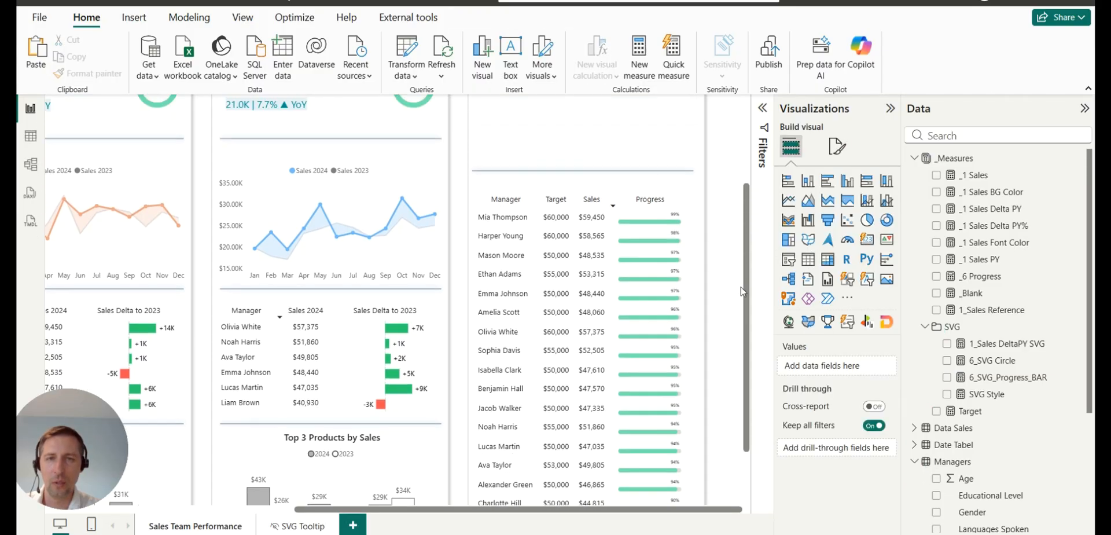
left_click(614, 158)
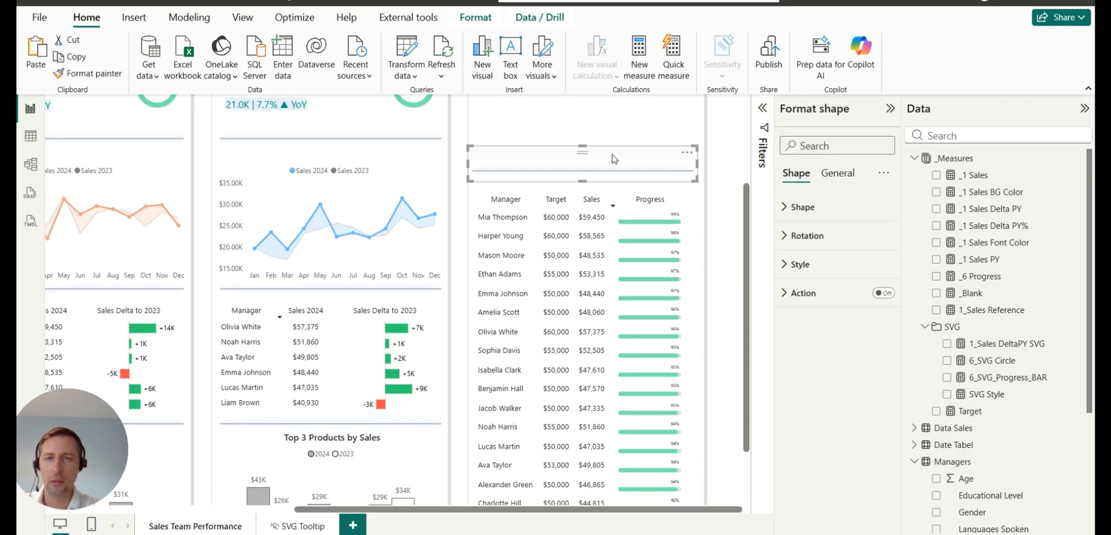
key("Down")
key("Down")
key("Down")
key("Down")
key("Down")
key("Down")
key("Down")
key("Down")
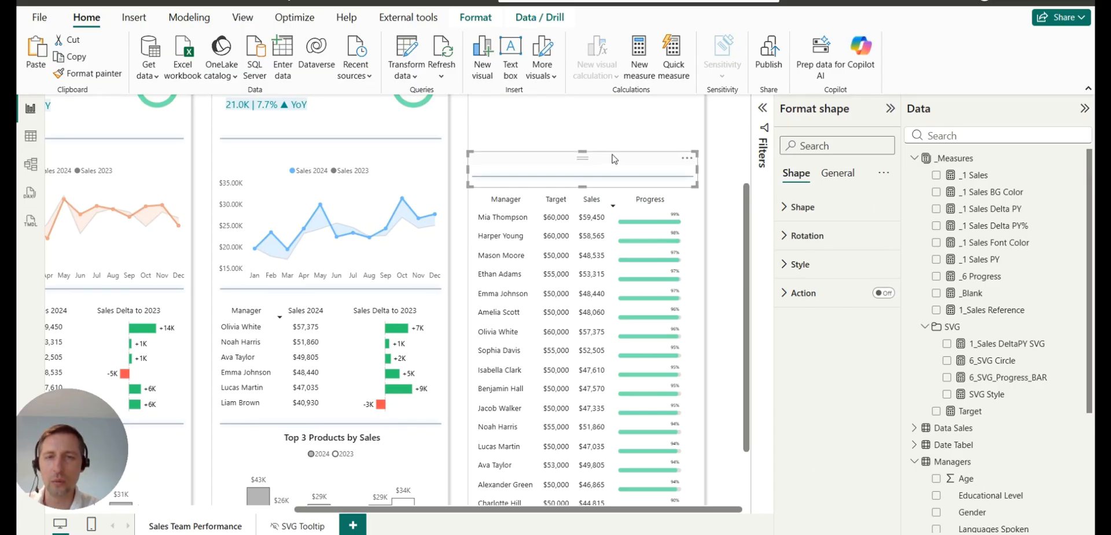
key("Down")
key("Down")
key("Down")
key("Down")
key("Down")
key("Down")
key("Down")
key("Down")
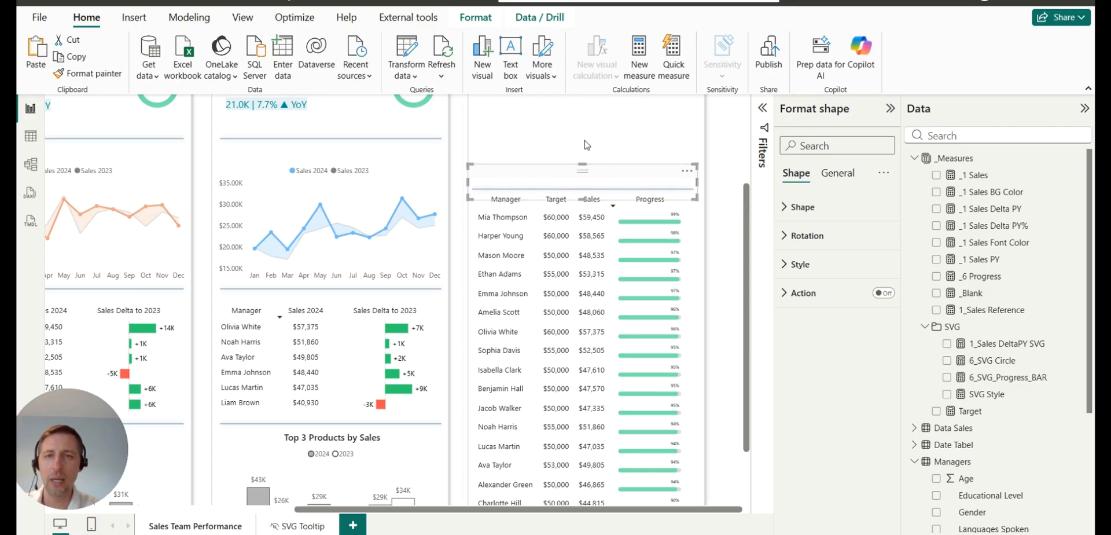
left_click(735, 206)
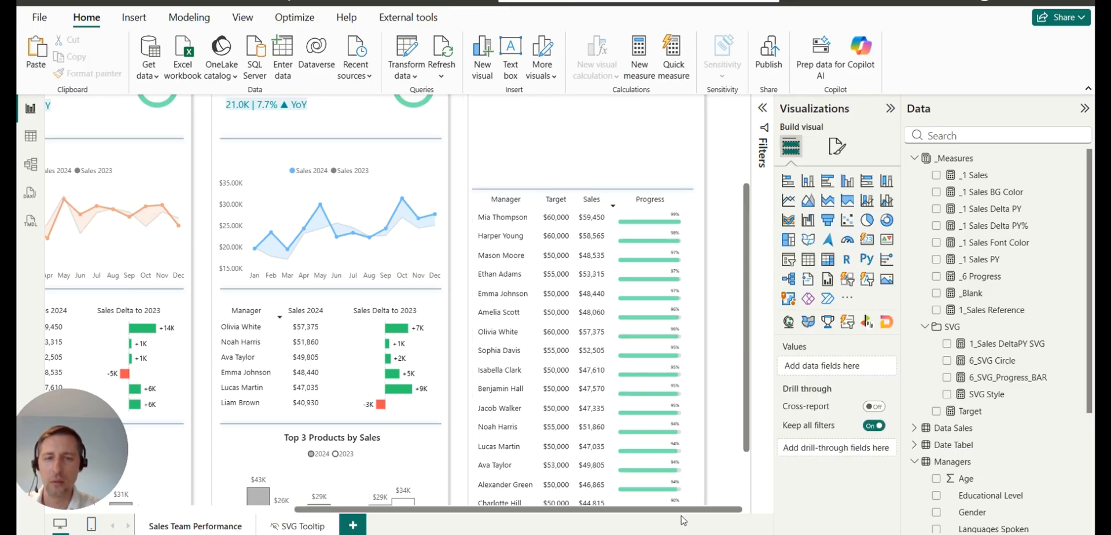
Enlarge the North Team monthly sales line chart upward to just past the divider line above it.
left_click_drag(658, 512, 415, 512)
scroll(322, 197, "down", 1)
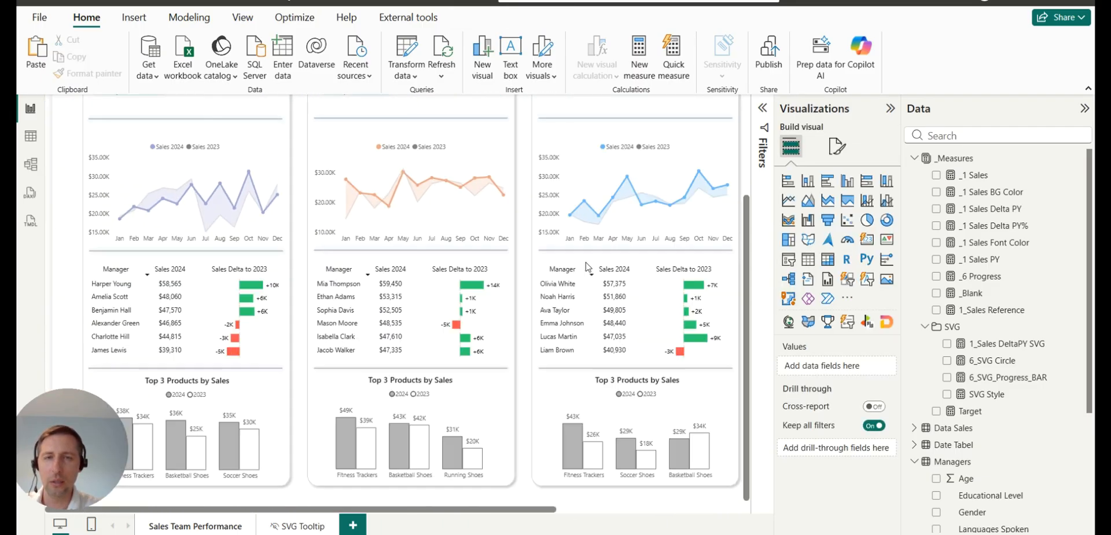
left_click(209, 136)
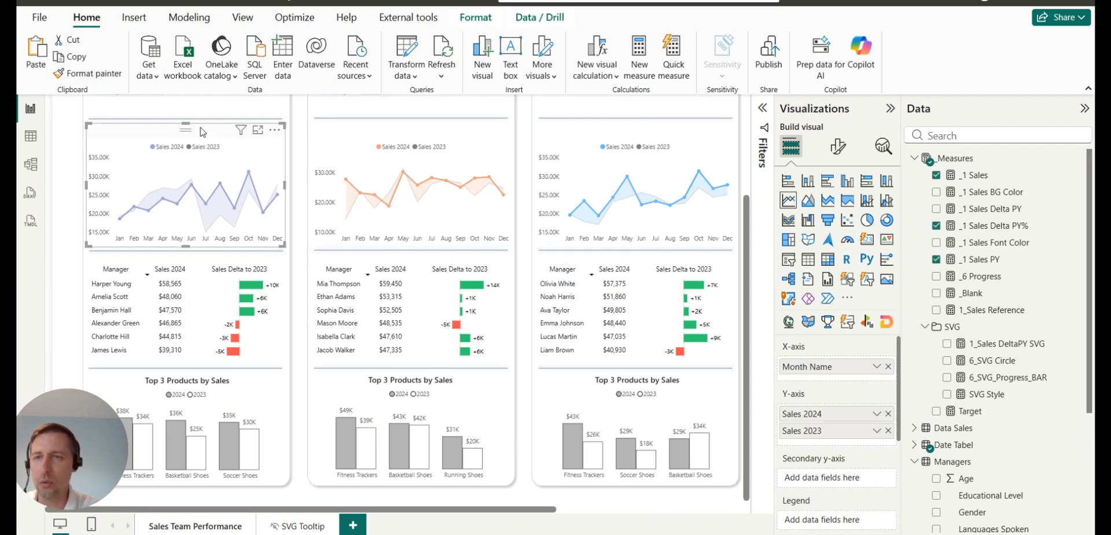
mouse_move(186, 123)
left_mouse_down()
mouse_move(187, 100)
mouse_move(179, 106)
left_mouse_up()
left_click(78, 249)
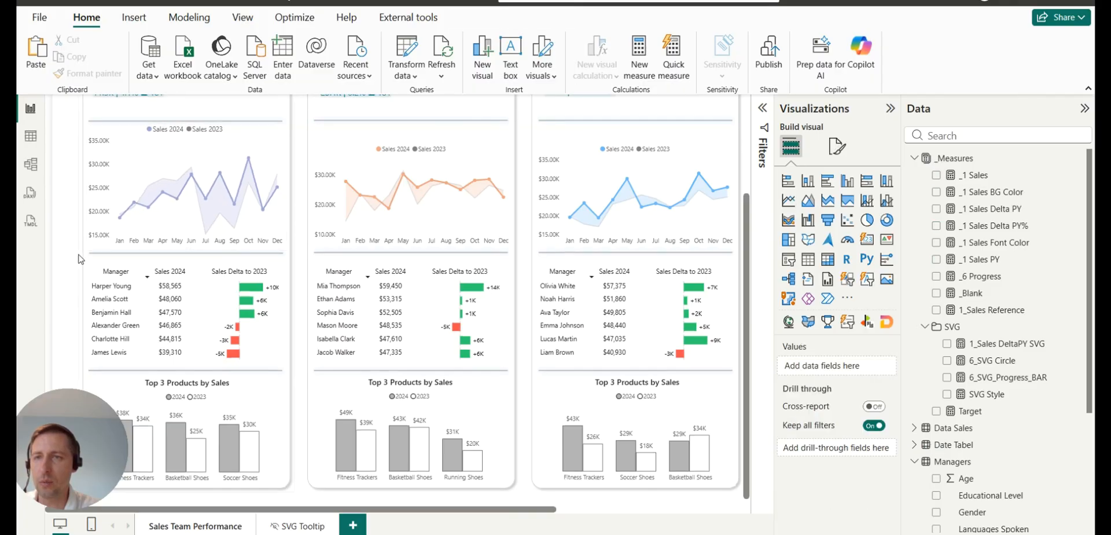
Enlarge the South Team monthly sales line chart upward past the divider line above it.
scroll(169, 229, "up", 1)
scroll(171, 233, "up", 1)
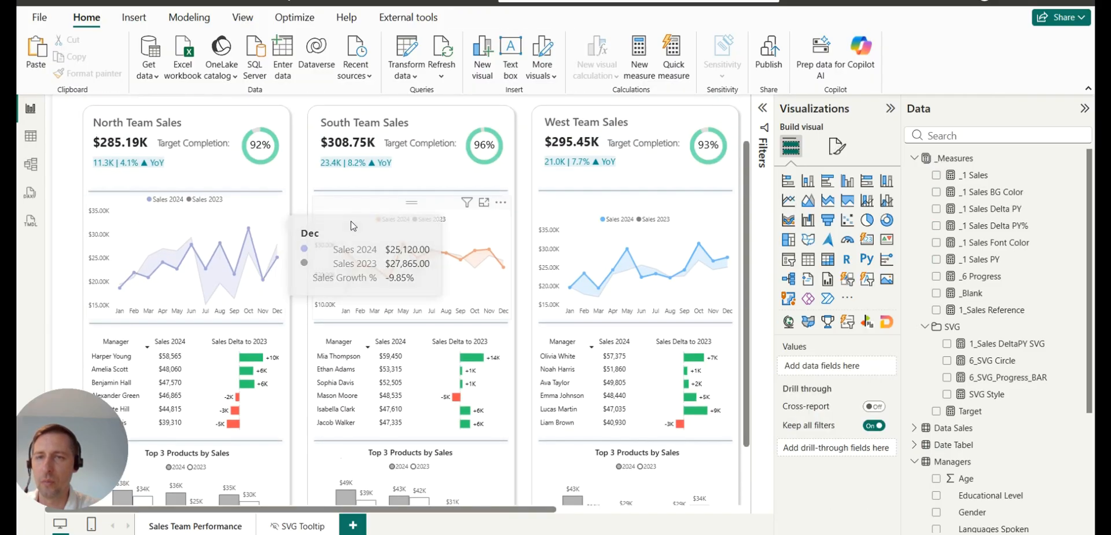
left_click_drag(412, 199, 412, 185)
left_click_drag(411, 185, 412, 182)
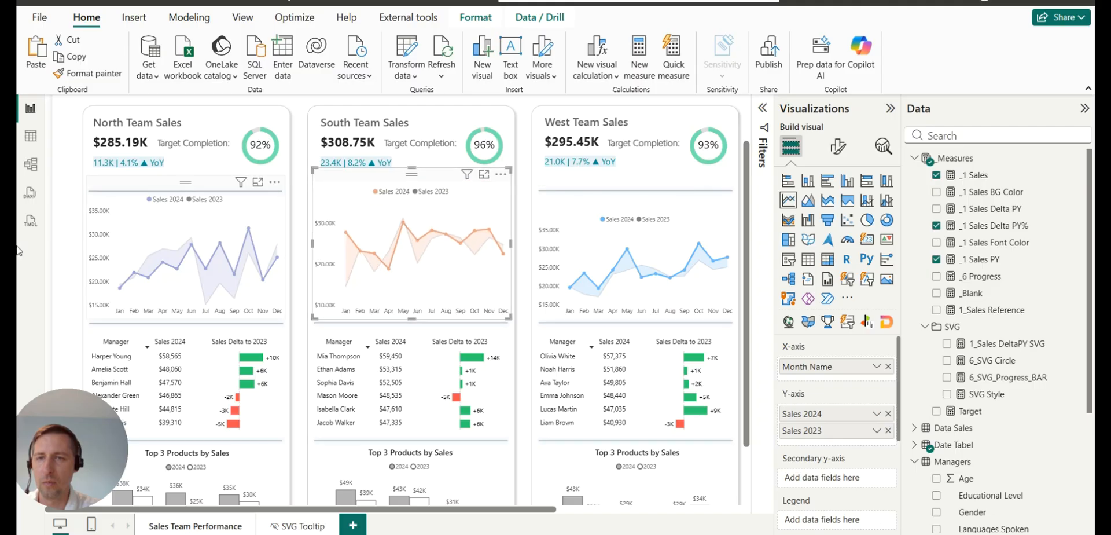
left_click(63, 239)
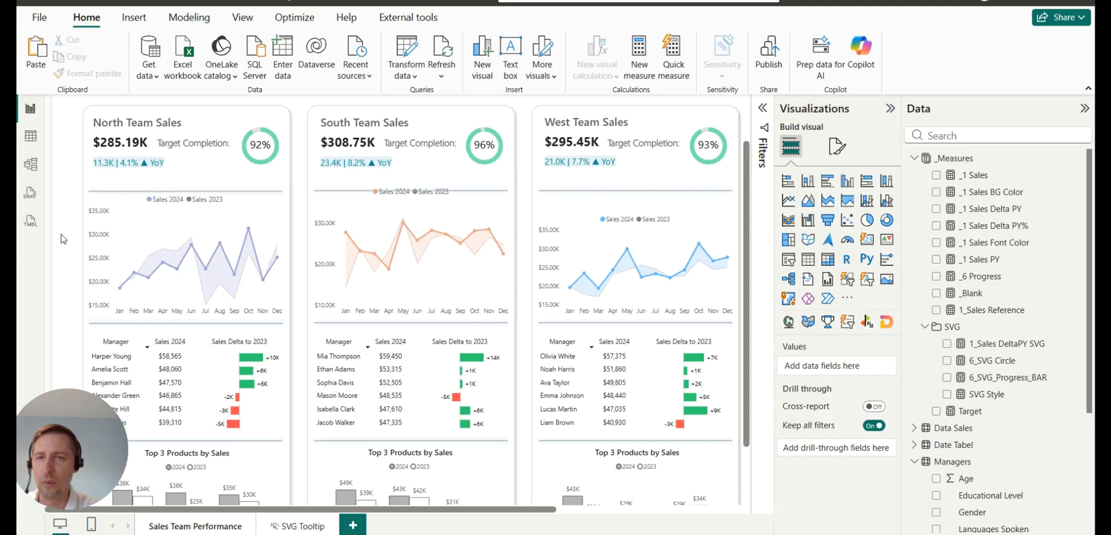
Look up the North Team line chart's size and position, and set the South and West Team line charts to the same height of 265.
left_click(240, 213)
left_click(841, 152)
left_click(836, 209)
left_click(833, 243)
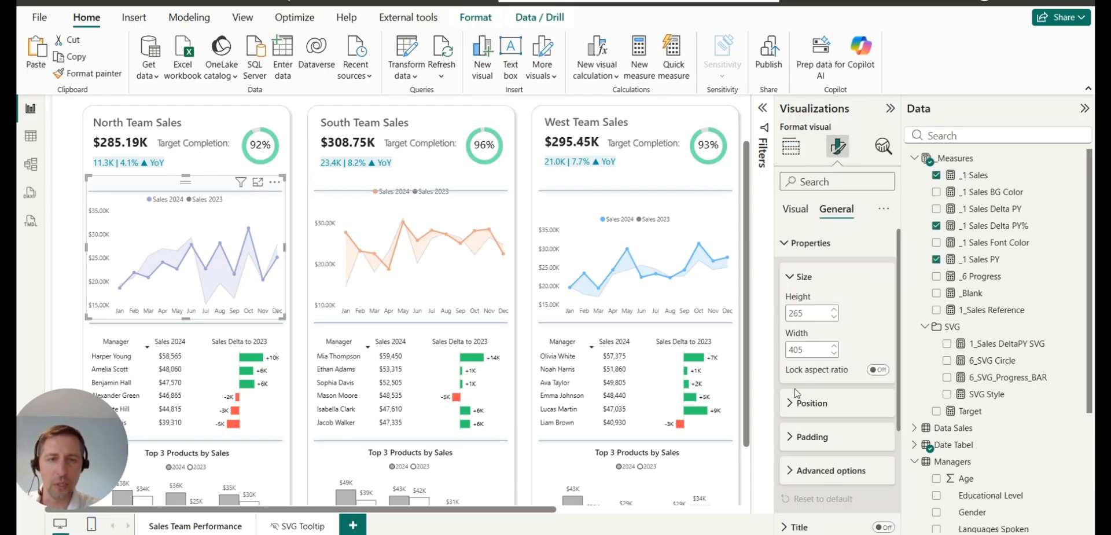
left_click(811, 405)
scroll(816, 413, "down", 2)
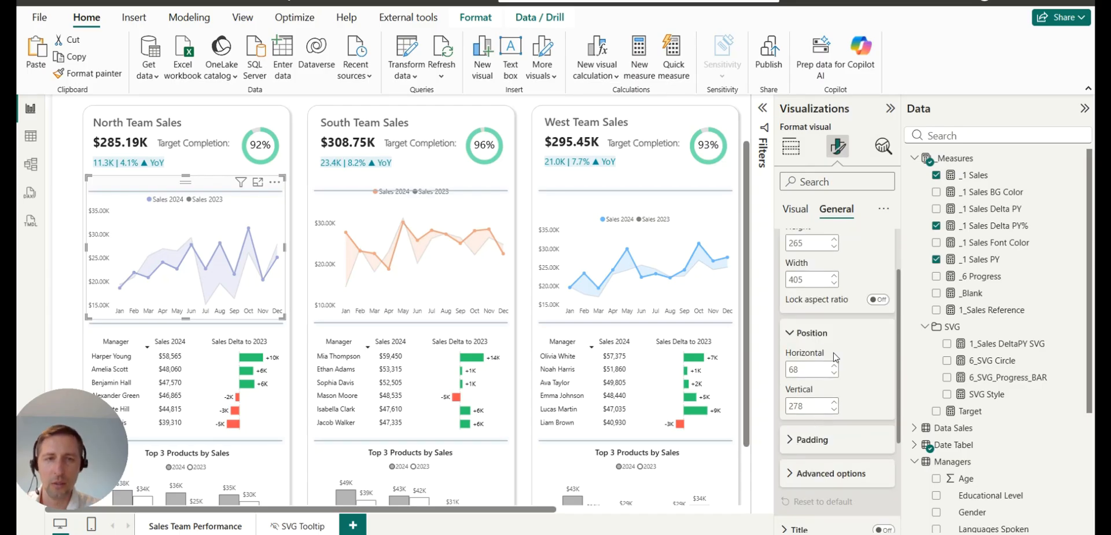
scroll(819, 417, "up", 2)
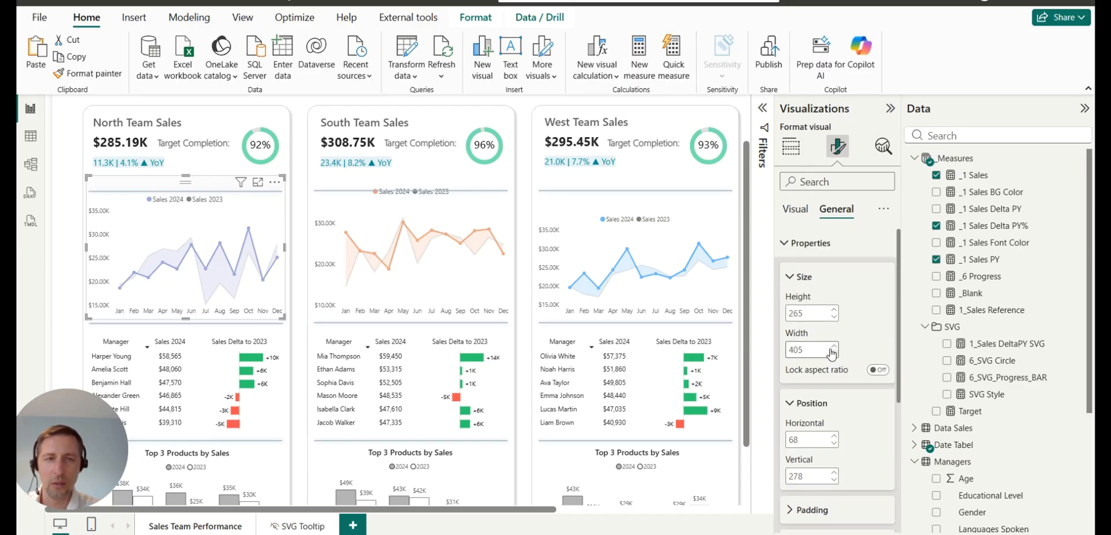
left_click(379, 212)
left_click(574, 219, "ctrl")
left_click(823, 315)
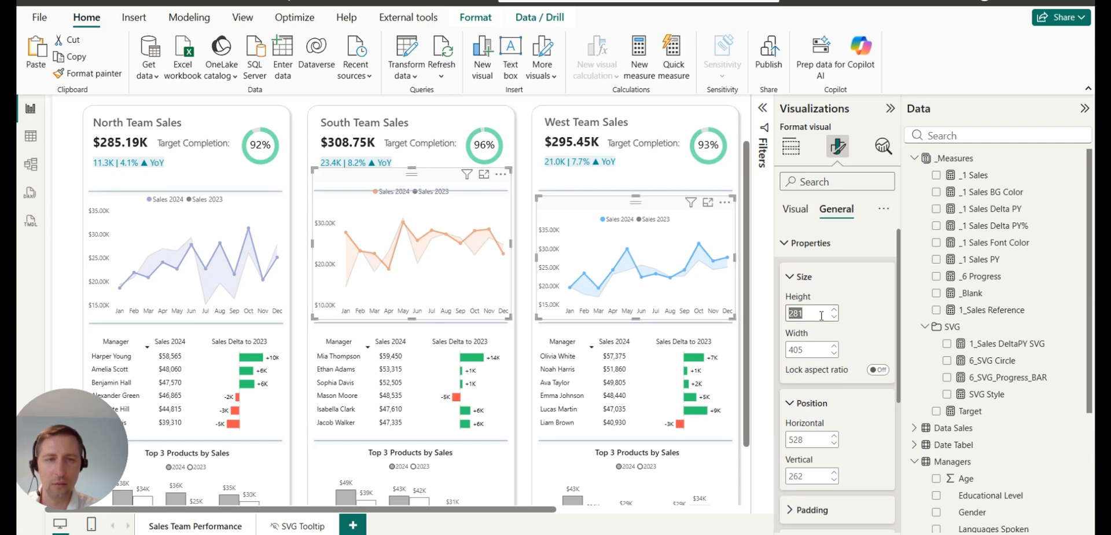
type("265")
key("Return")
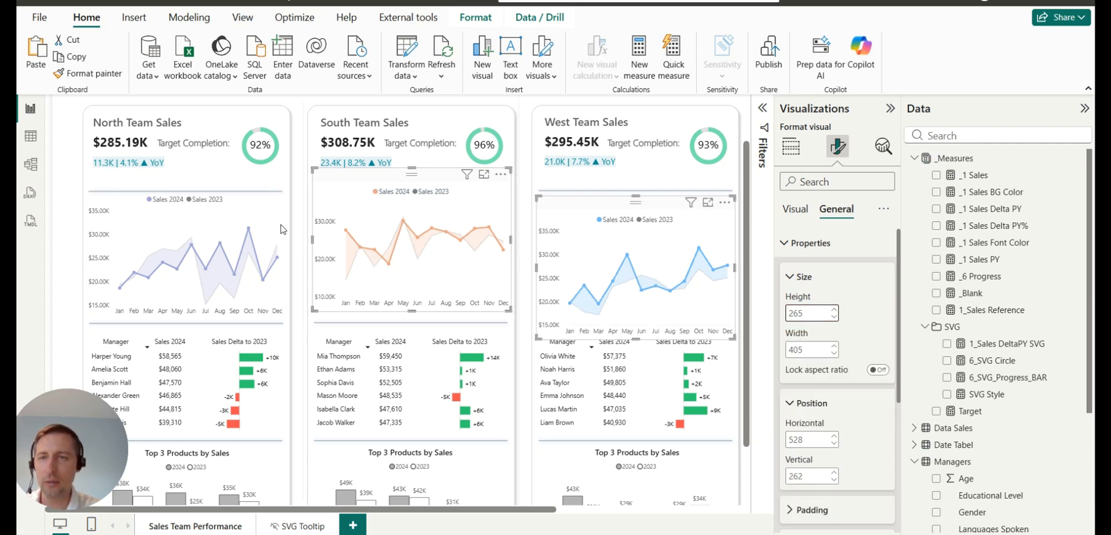
Set the vertical position of the South and West Team line charts to 278 to align them with the North Team chart.
left_click(276, 217)
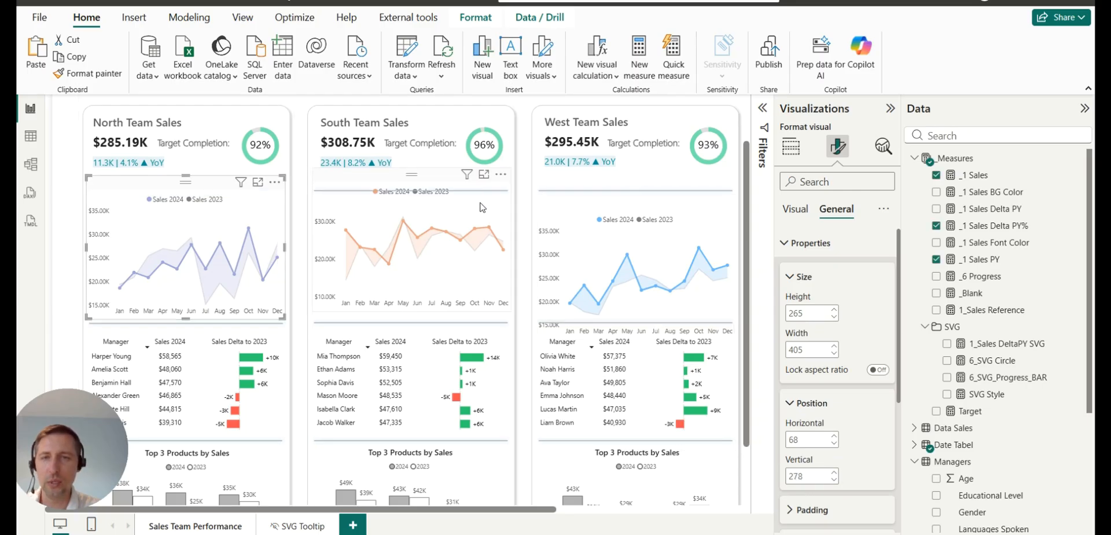
left_click(509, 216)
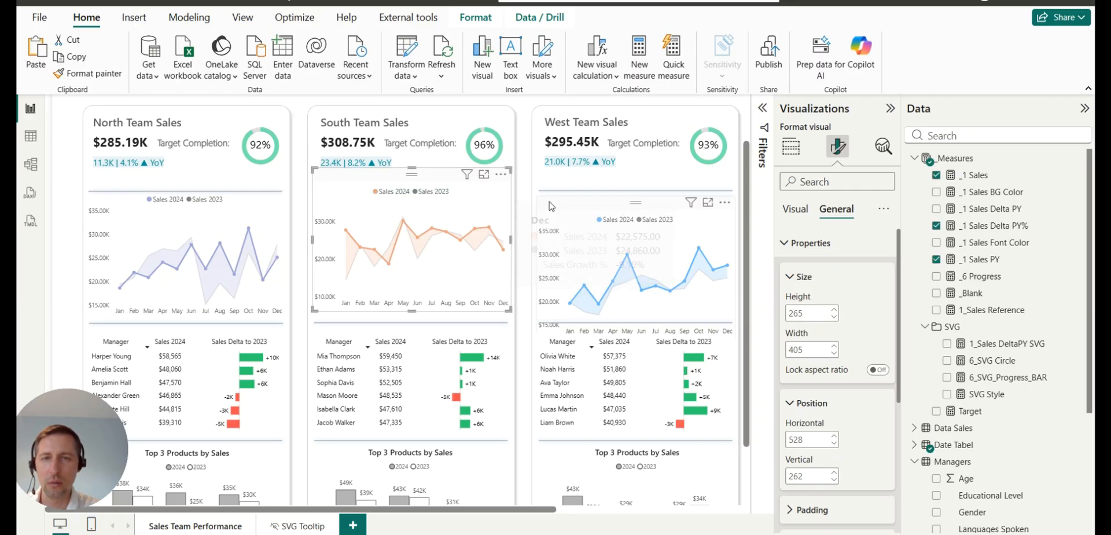
left_click(545, 204, "ctrl")
left_click(812, 476)
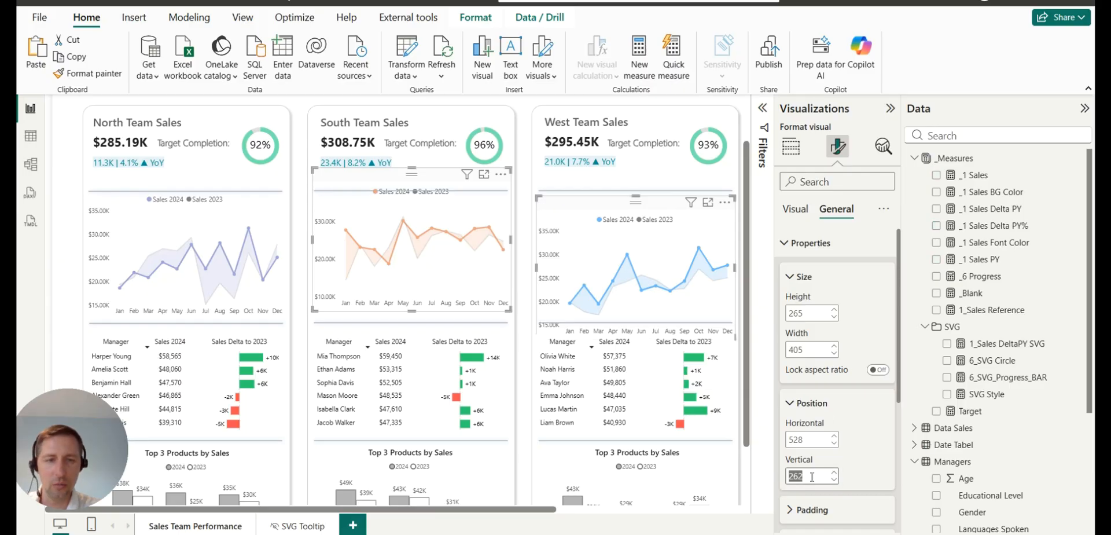
type("278")
key("Return")
left_click(66, 248)
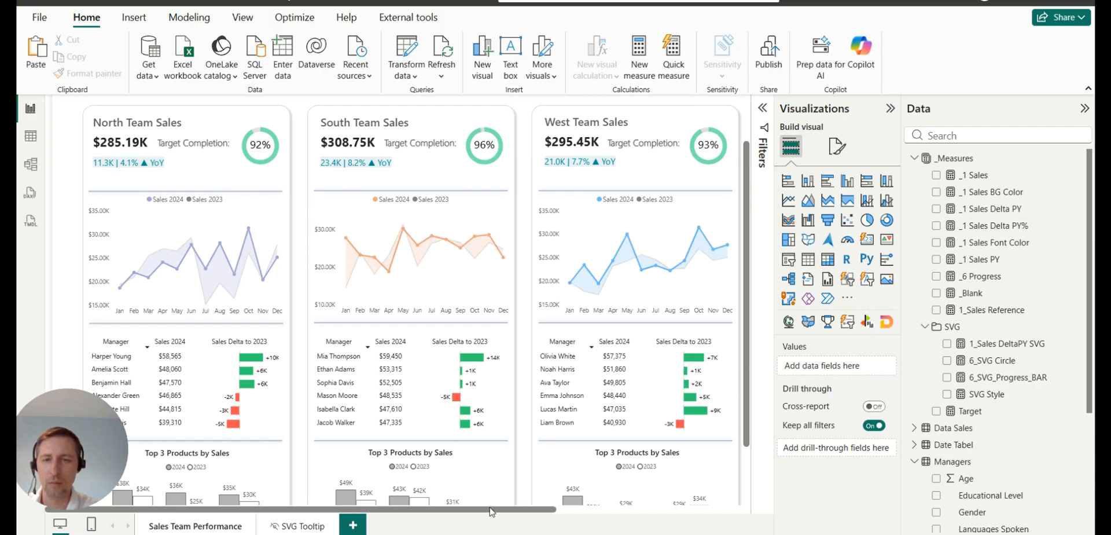
Copy the West Team card's "Target Completion:" text box and place the copy at the upper left of the managers card.
left_click_drag(489, 514, 675, 515)
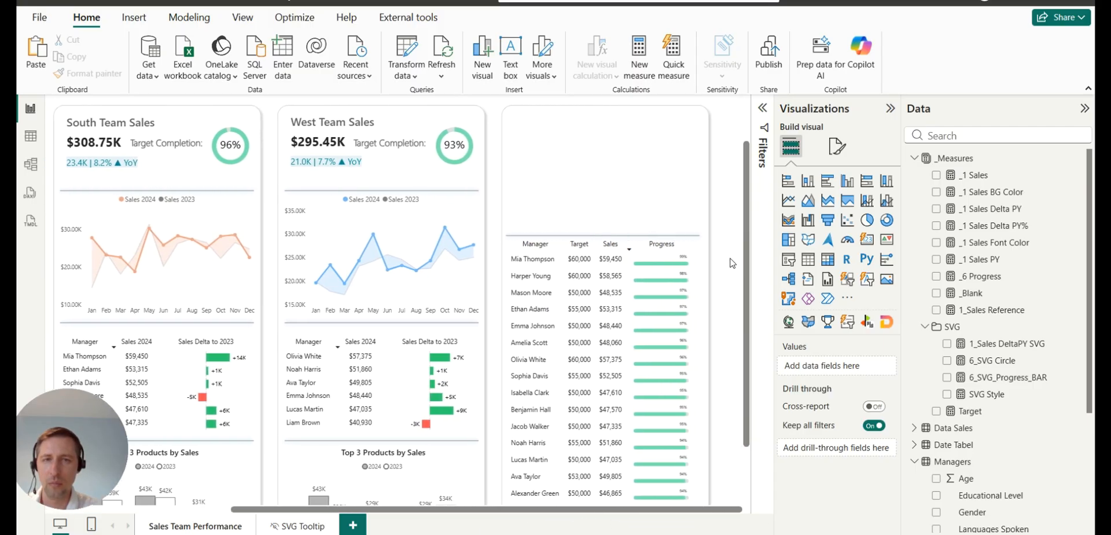
scroll(718, 196, "down", 2)
scroll(718, 196, "down", 1)
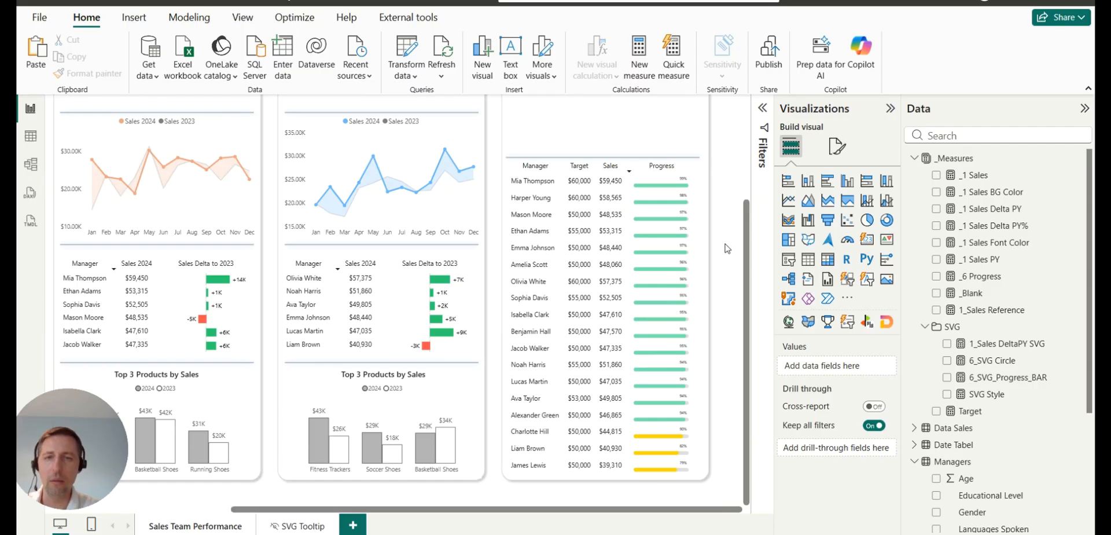
scroll(635, 226, "up", 3)
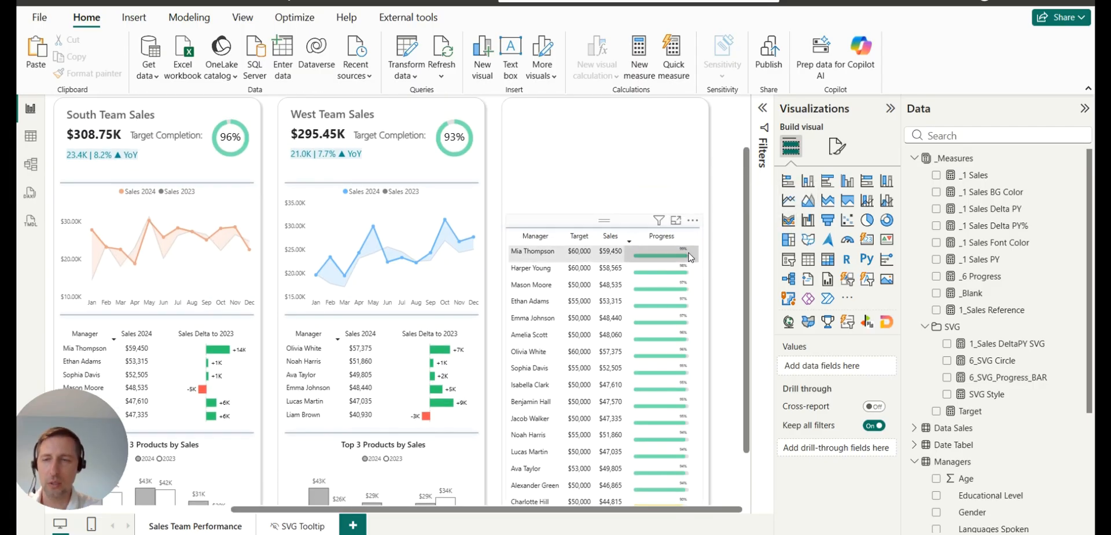
scroll(558, 197, "up", 3)
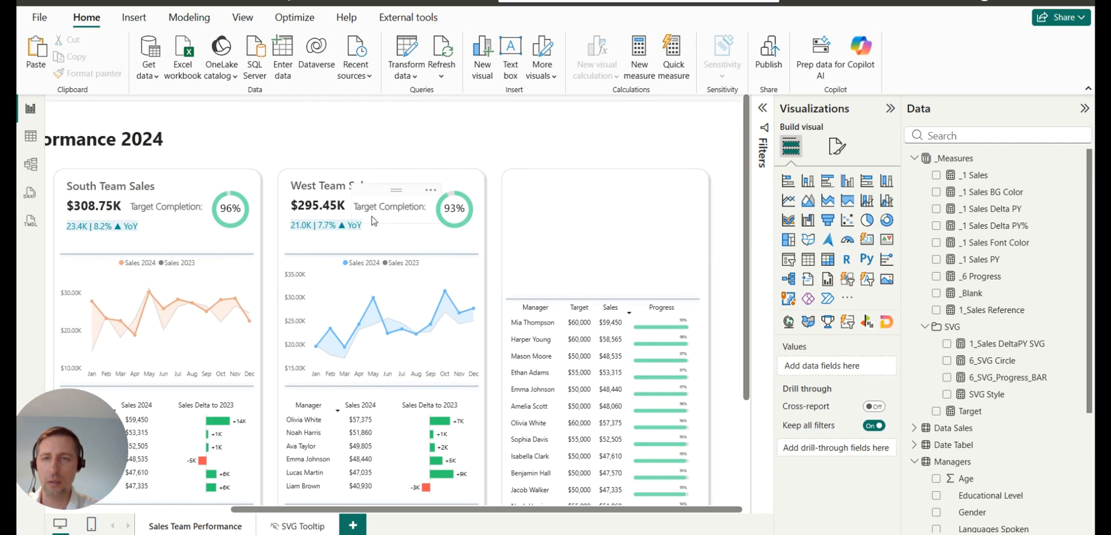
left_click(376, 195)
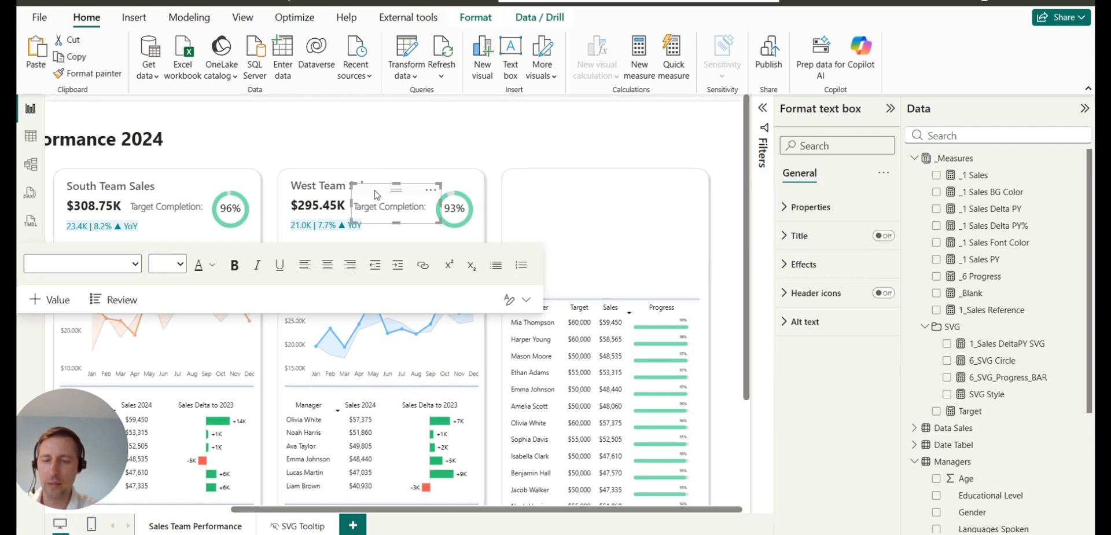
left_click(376, 195)
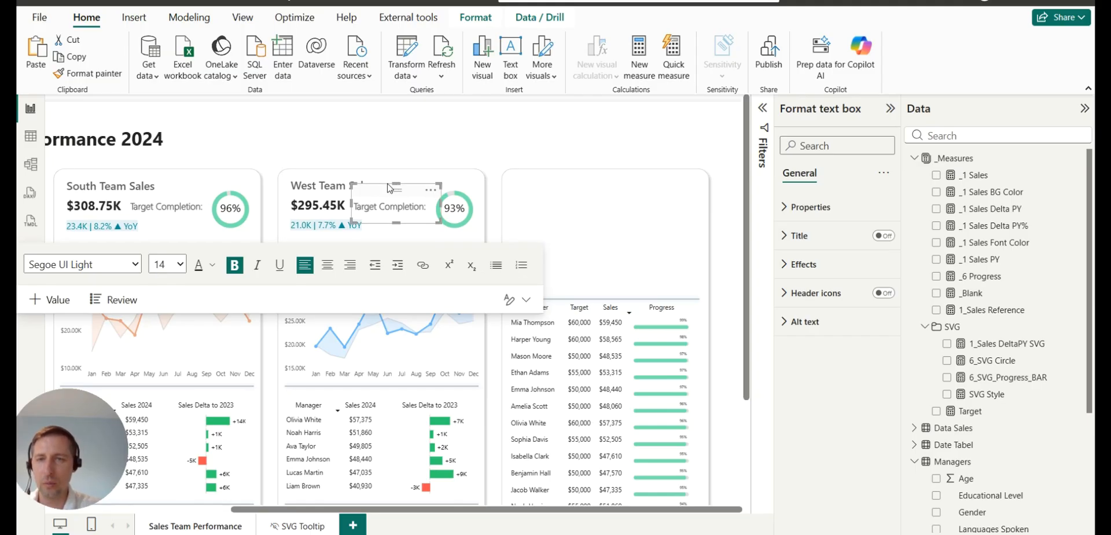
left_click(392, 187)
left_click_drag(389, 188, 560, 181)
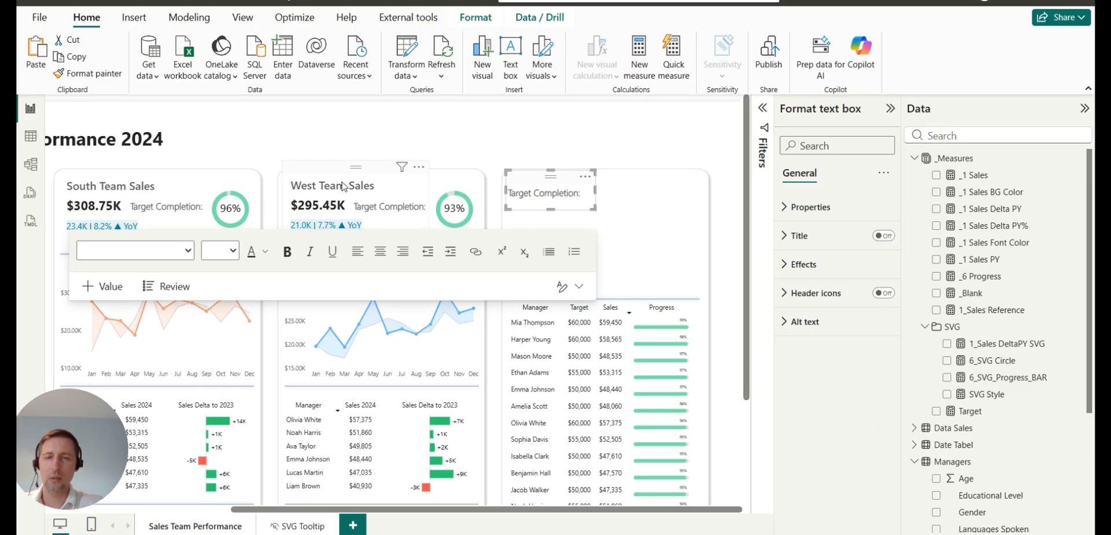
Check which filters affect the West Team card's target completion ring.
mouse_move(458, 170)
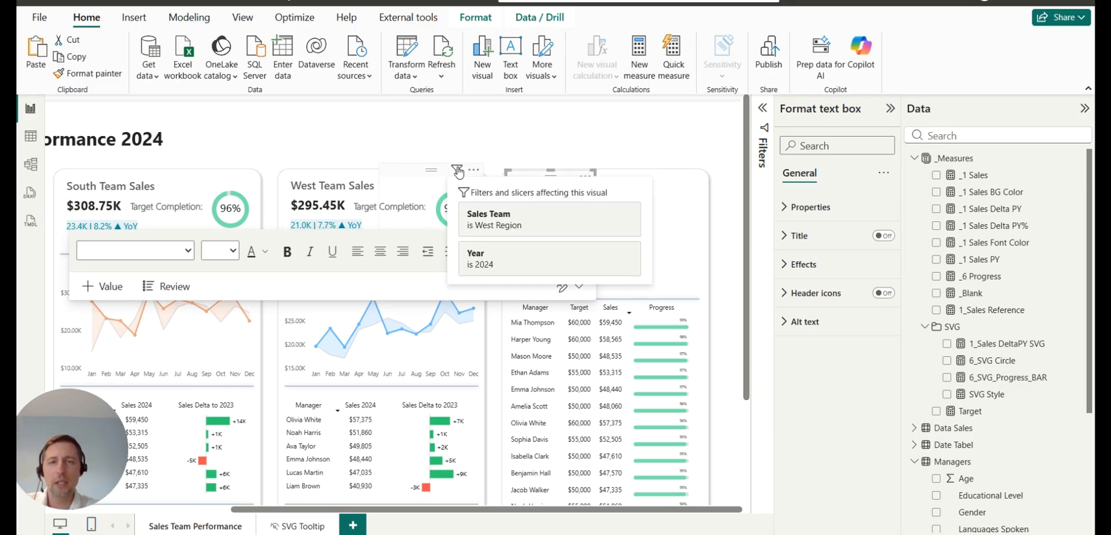
left_click(575, 152)
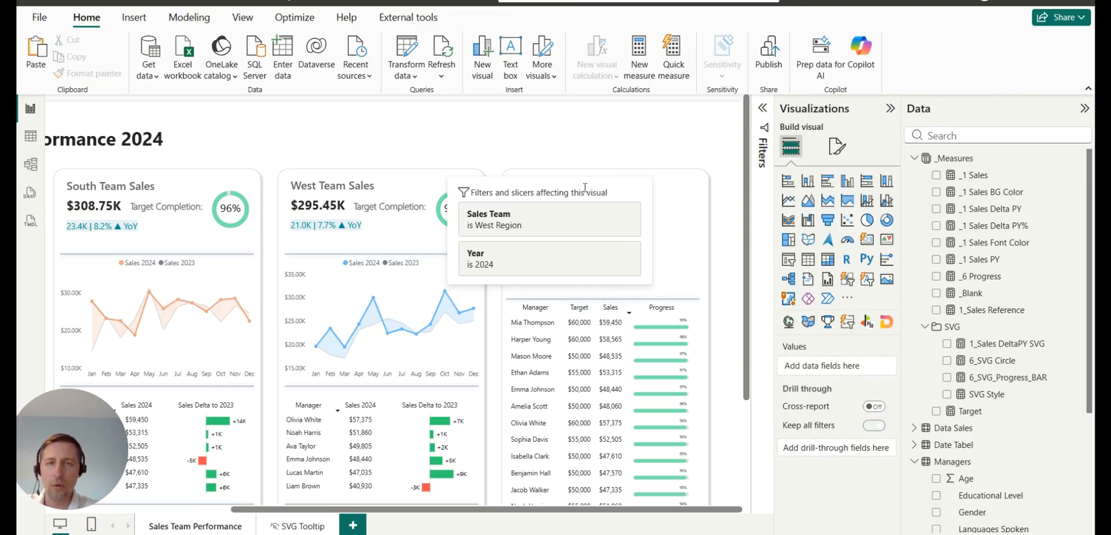
left_click(521, 155)
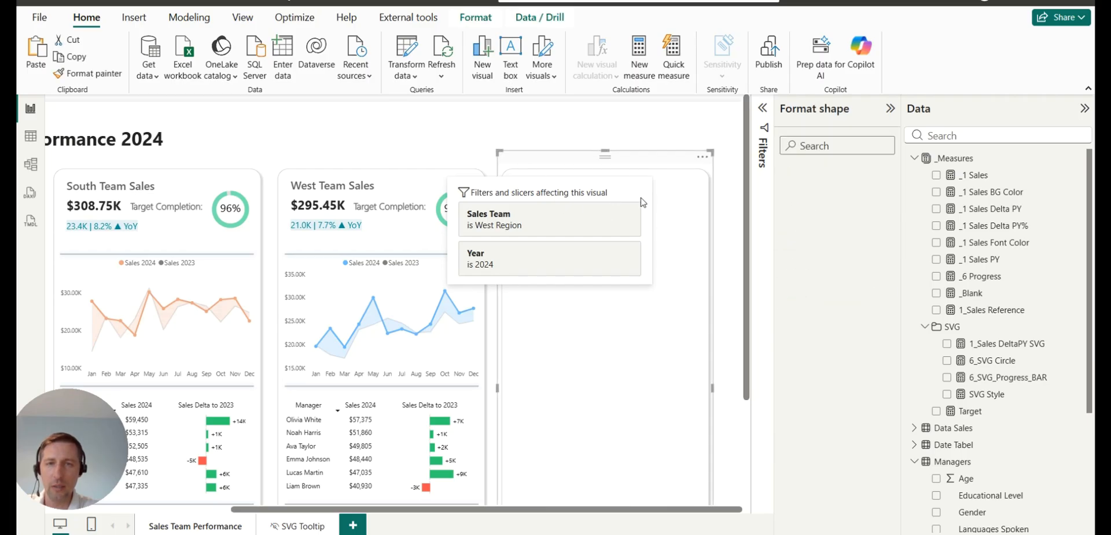
left_click(723, 198)
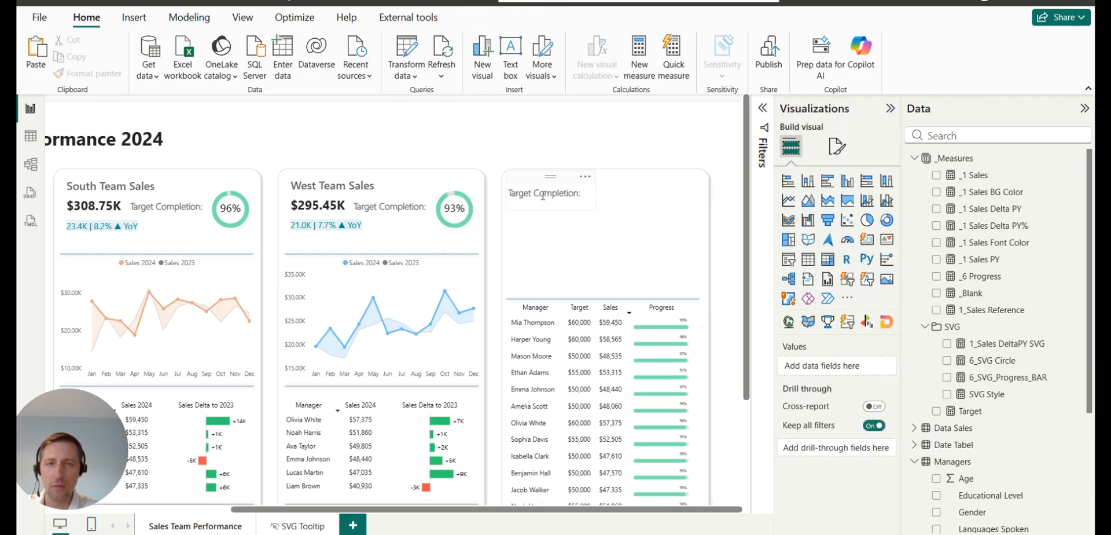
Replace the copied text box's content in the managers card with "Best Performing Manager:" and widen the box to fit one line.
left_click_drag(585, 192, 511, 196)
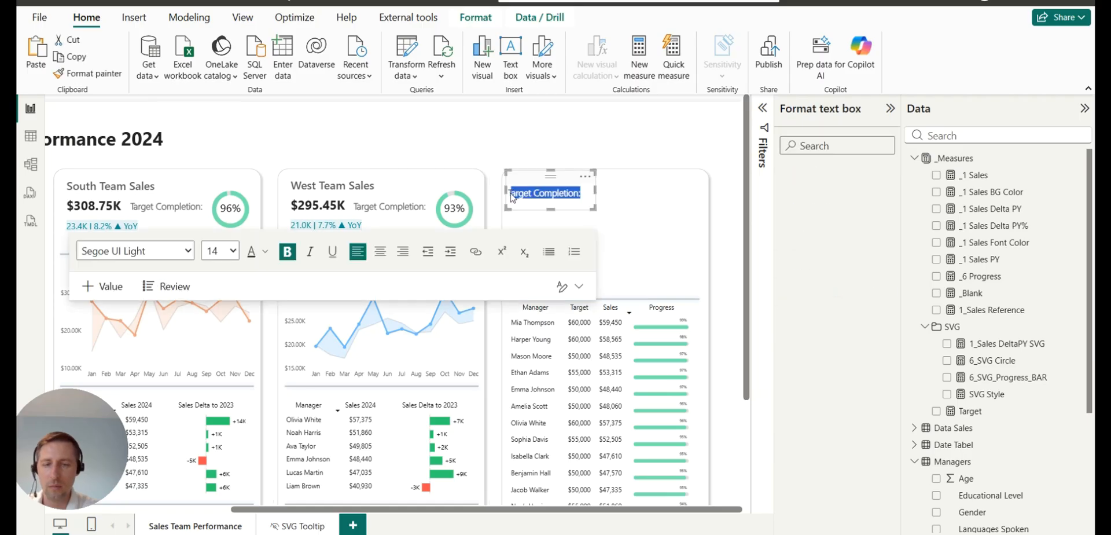
type("Best Performim")
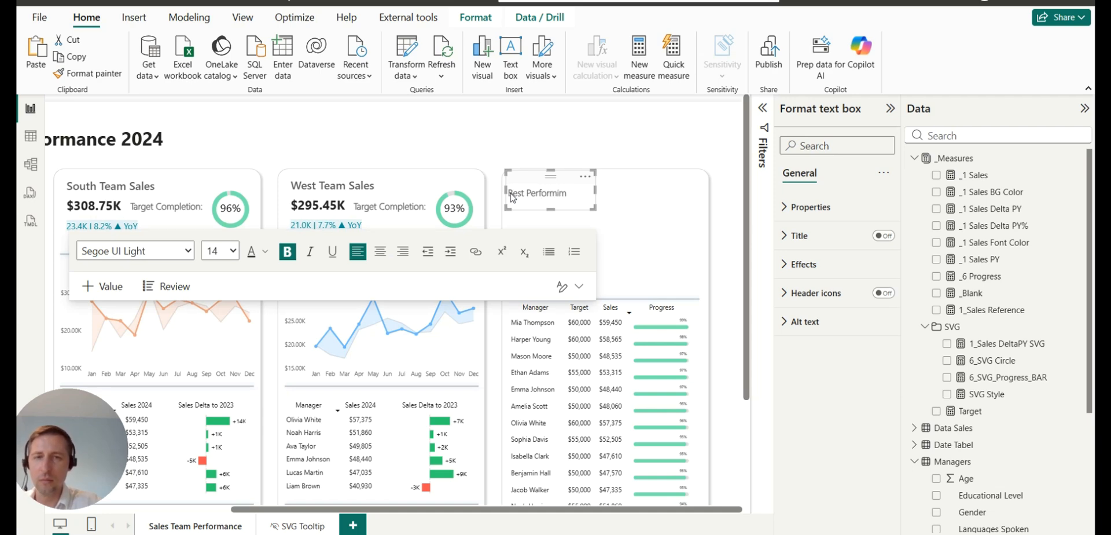
key("BackSpace")
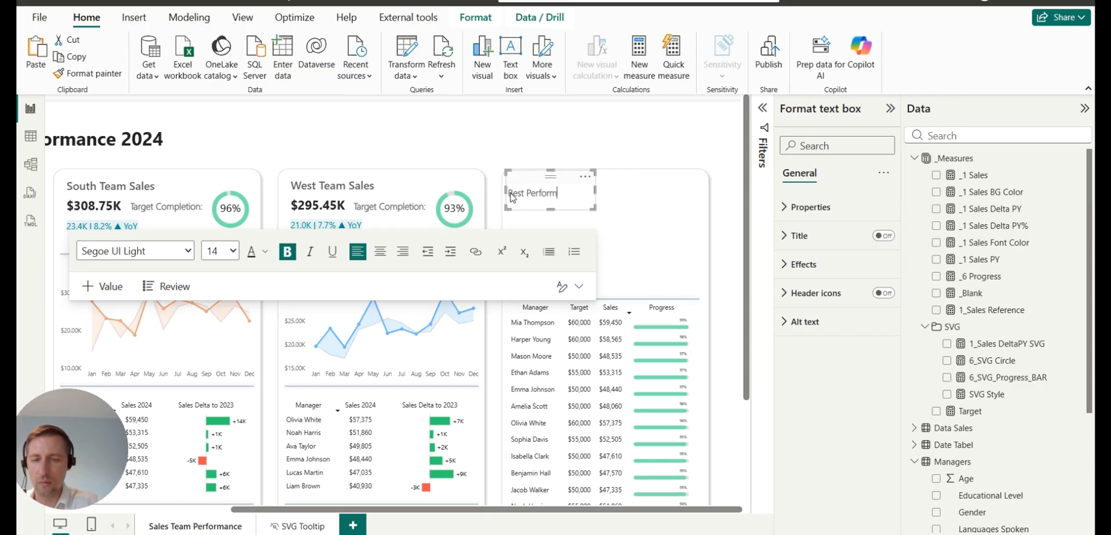
type("ng Manager:")
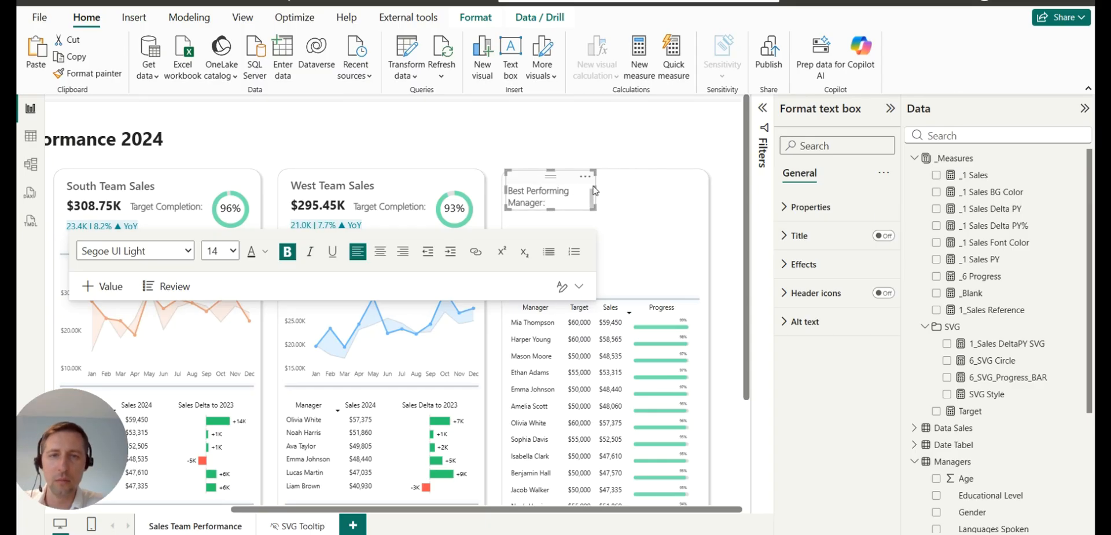
left_click_drag(597, 189, 625, 191)
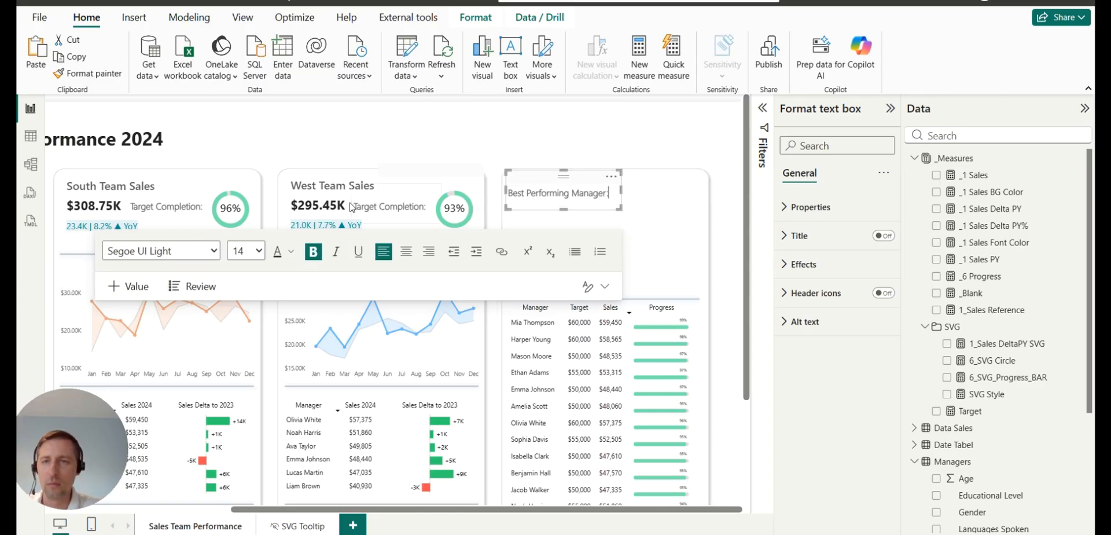
left_click(729, 183)
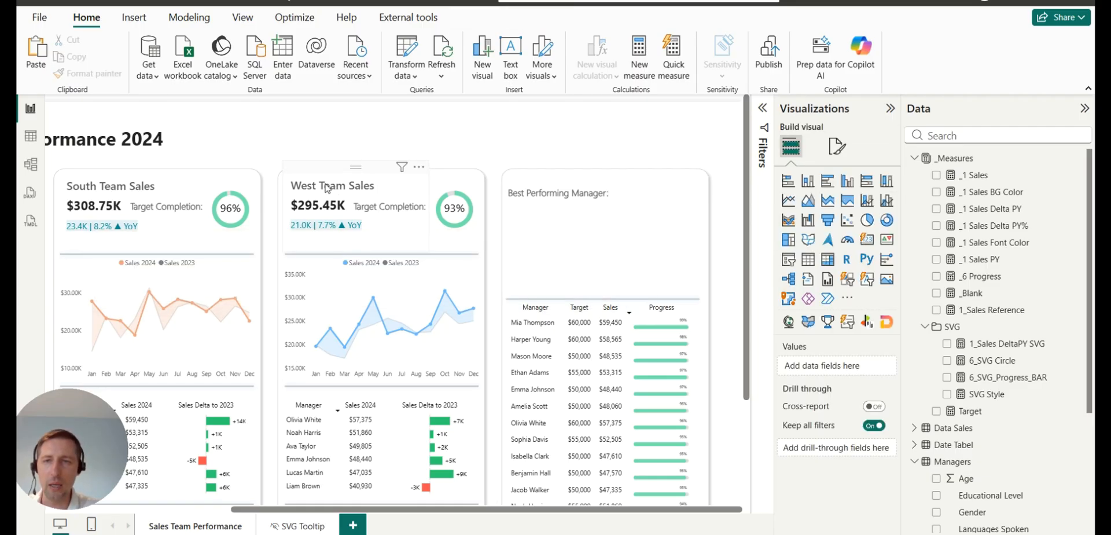
Check the label font, size and color of the West Team Sales card.
left_click(364, 177)
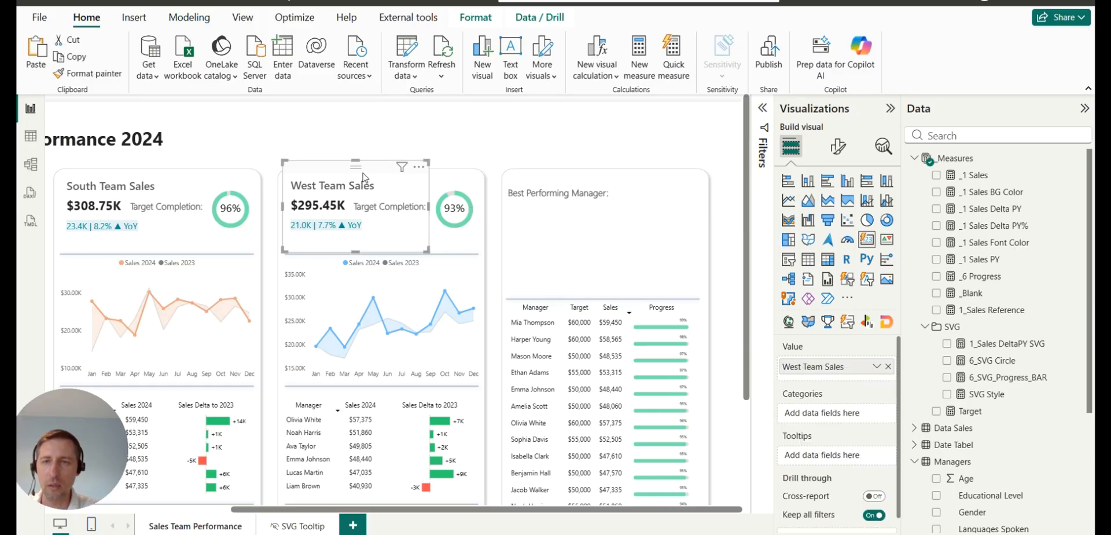
left_click(834, 146)
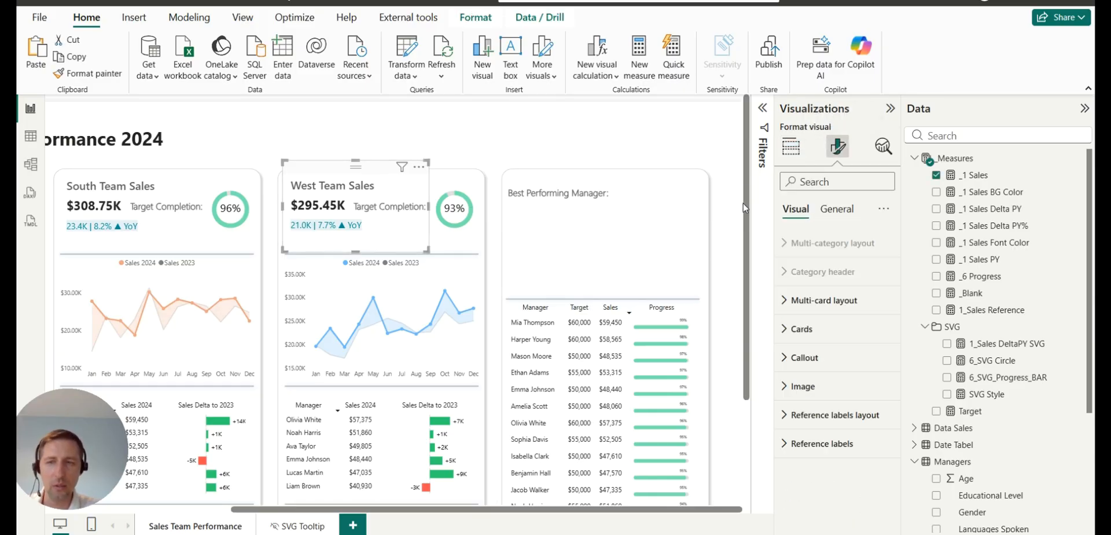
left_click(811, 350)
scroll(822, 359, "down", 2)
left_click(830, 360)
left_click(830, 368)
left_click(810, 492)
scroll(839, 405, "down", 4)
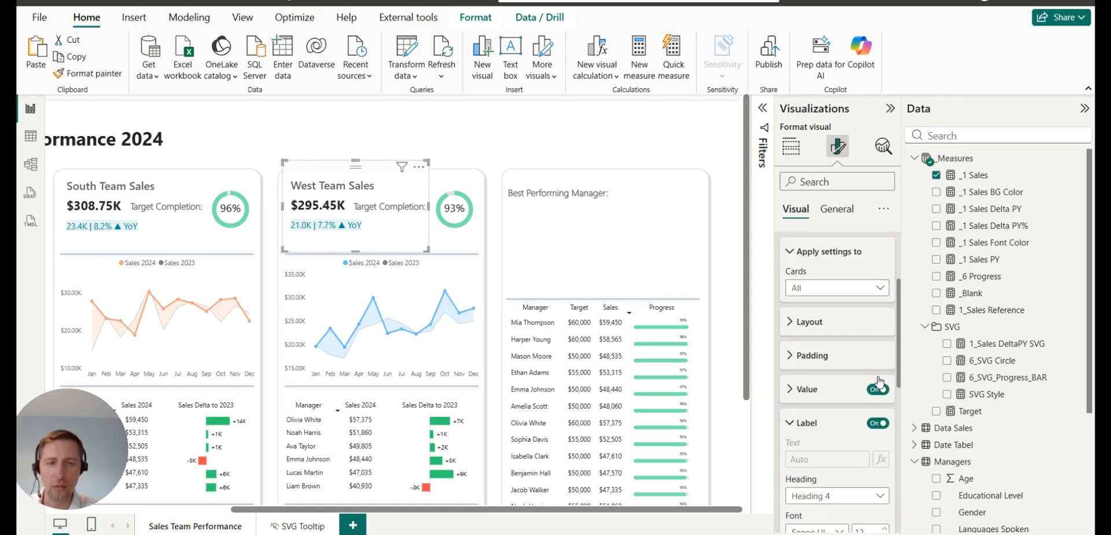
scroll(837, 346, "up", 3)
left_click(839, 291)
left_click(834, 324)
scroll(840, 341, "down", 4)
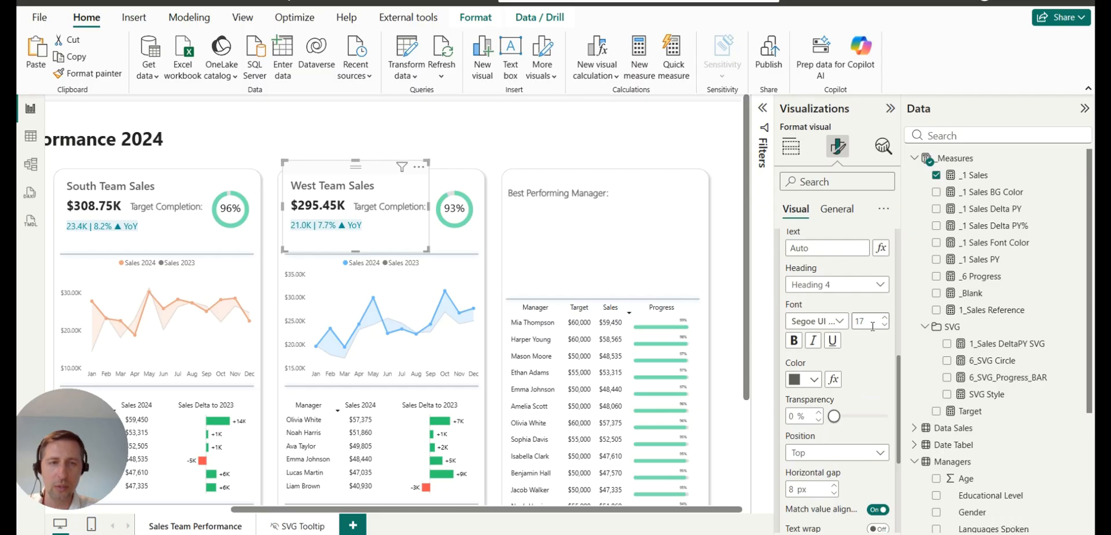
left_click(818, 380)
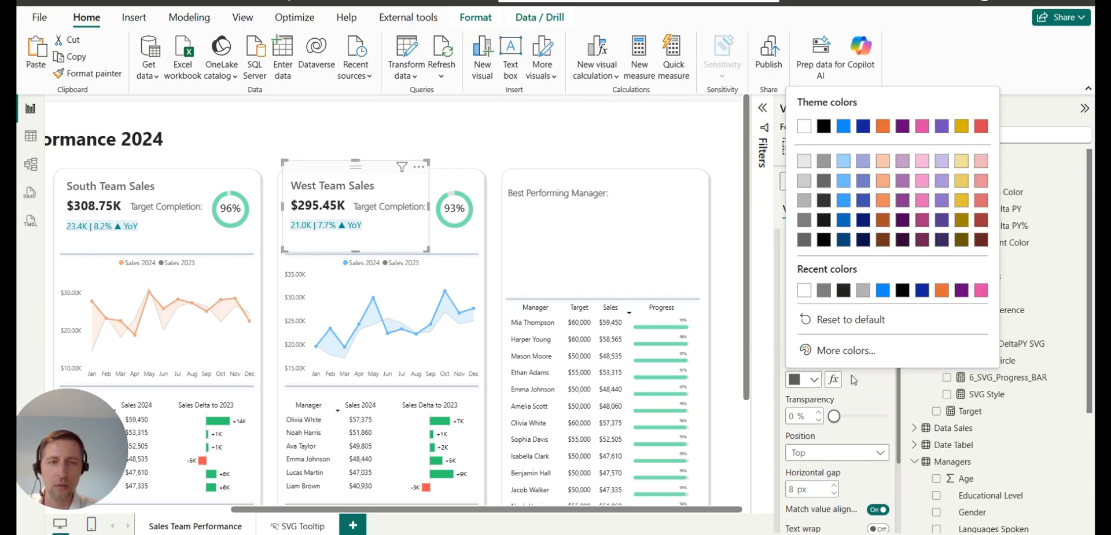
left_click(862, 379)
left_click(844, 325)
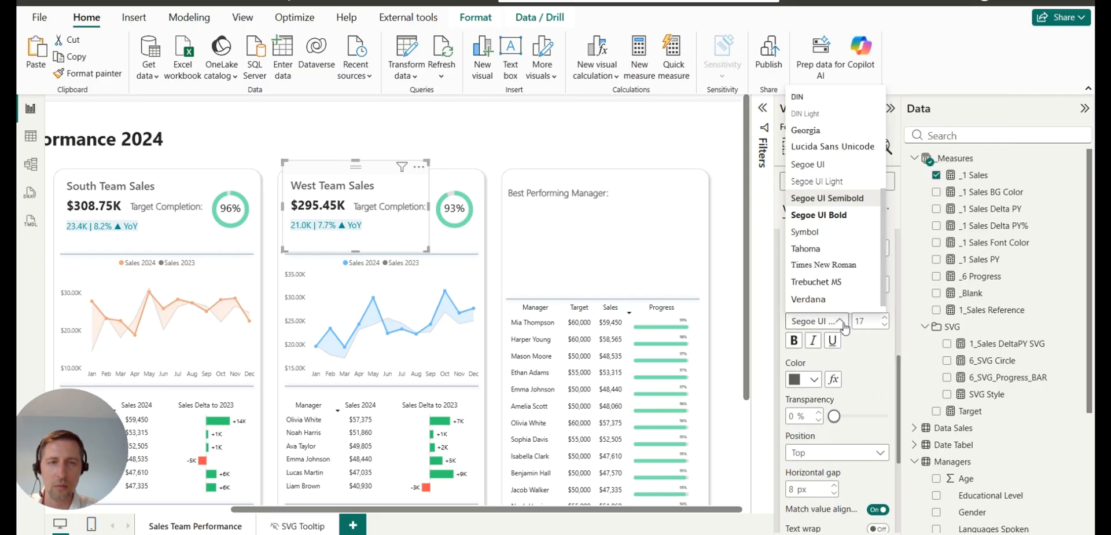
Set the font of the "Best Performing Manager:" text to Segoe UI Semibold.
left_click(561, 193)
triple_click(561, 193)
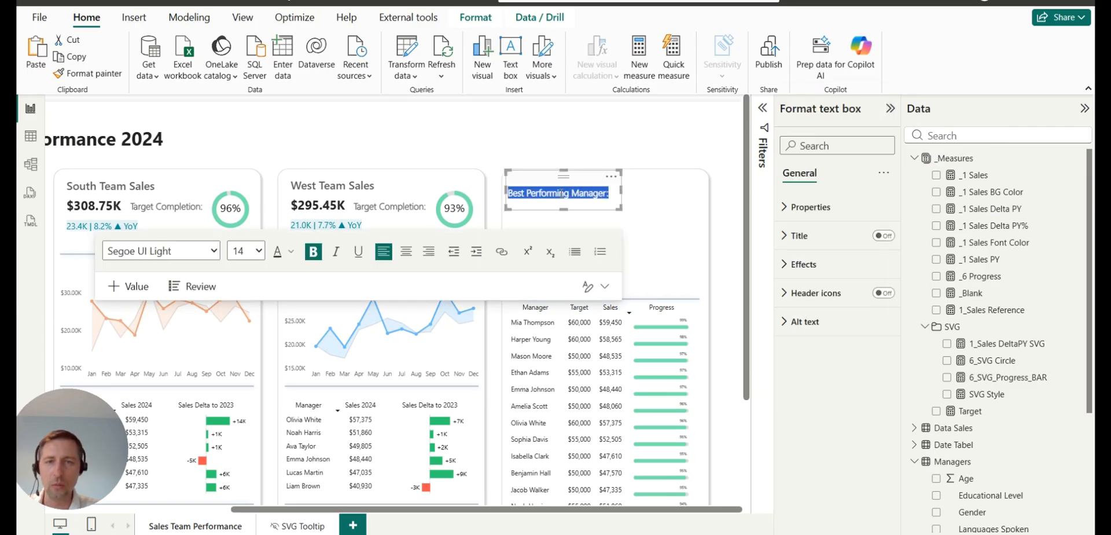
left_click(215, 251)
scroll(156, 325, "down", 3)
left_click(191, 433)
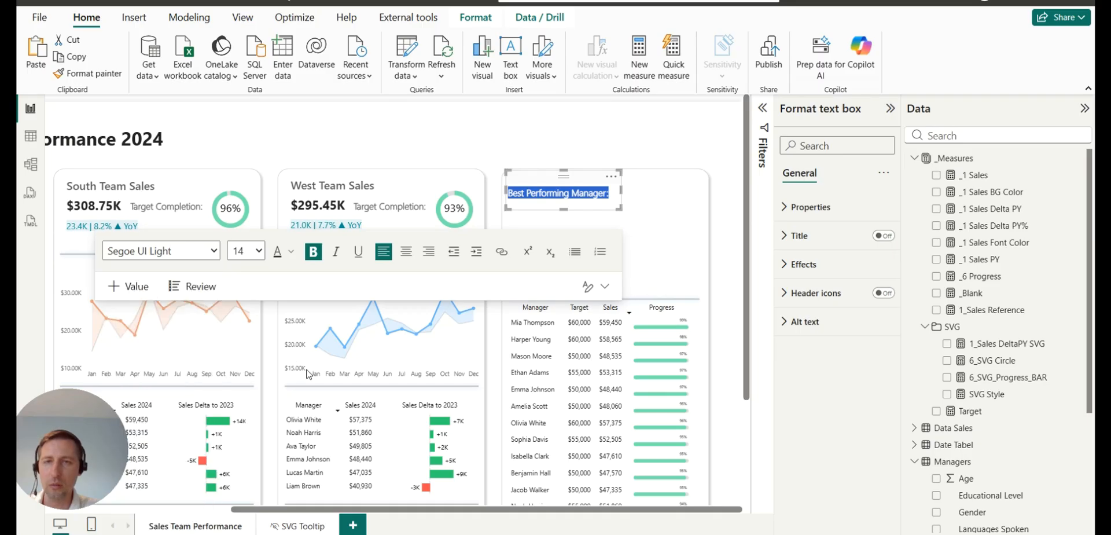
Set the "Best Performing Manager:" text to size 16 and widen its box so the text fits on one line.
left_click(260, 251)
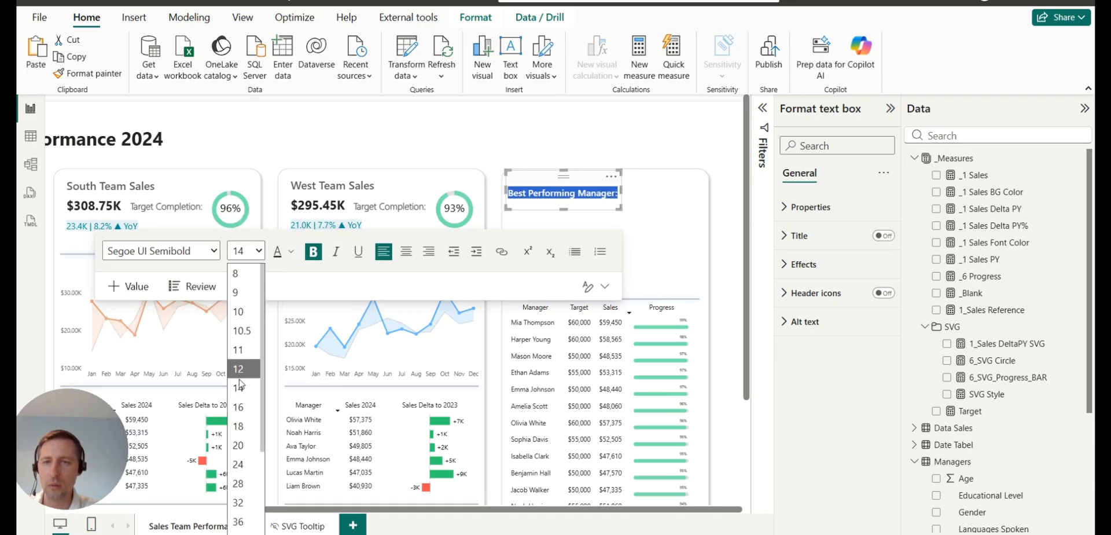
left_click(248, 252)
left_click(250, 255)
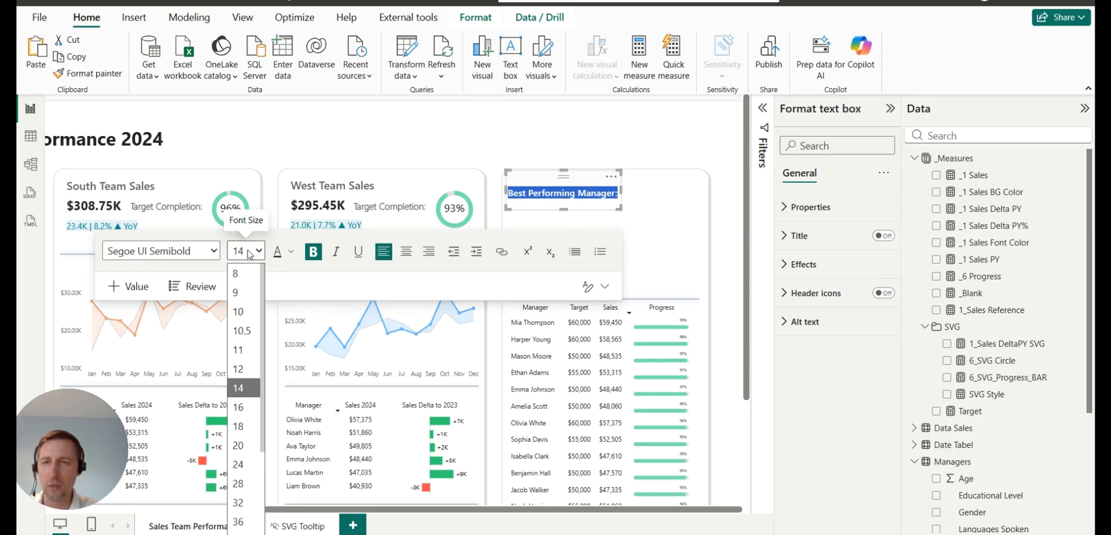
left_click(242, 407)
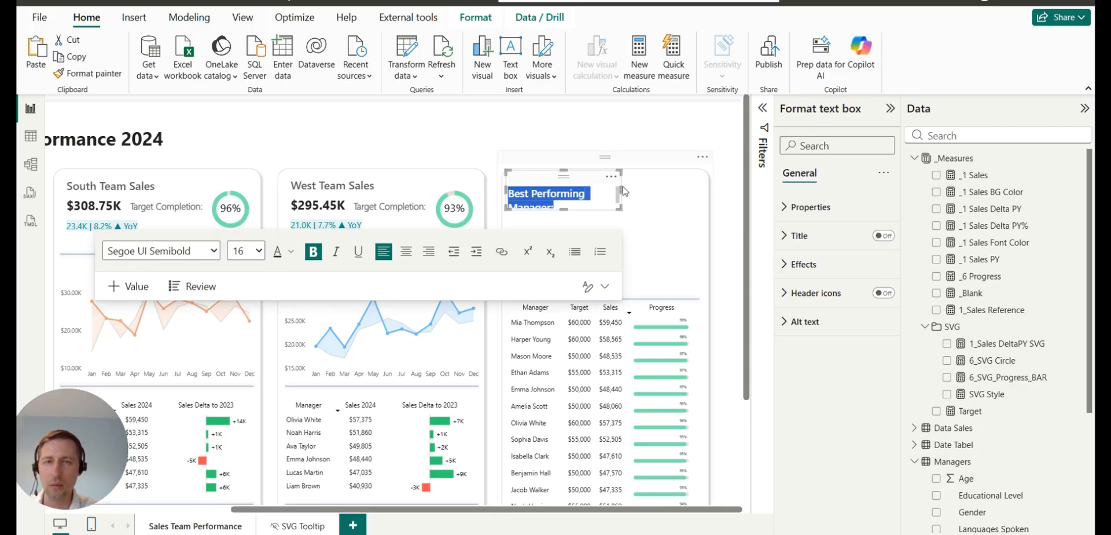
left_click_drag(621, 190, 648, 190)
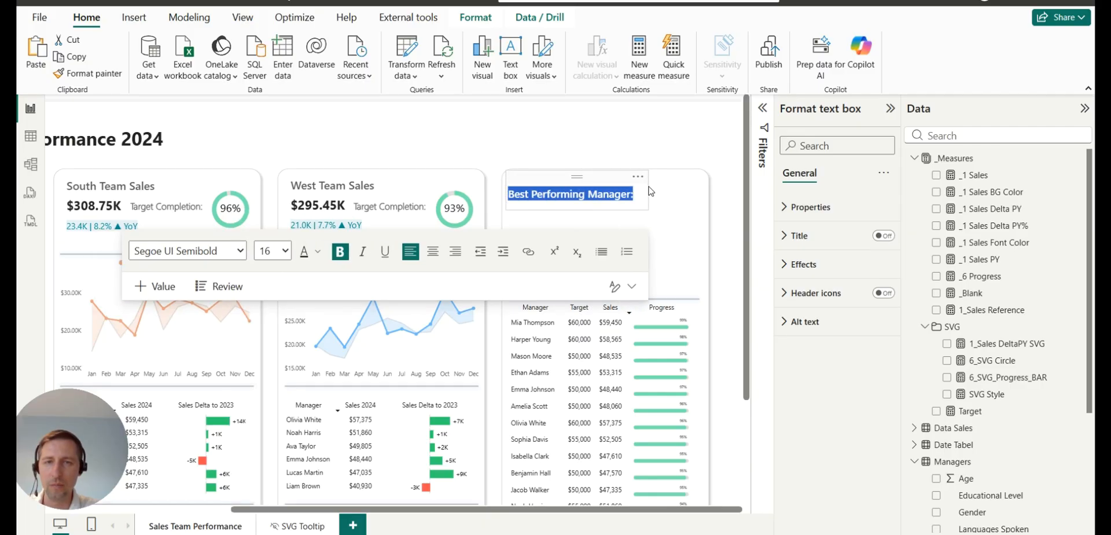
left_click(730, 192)
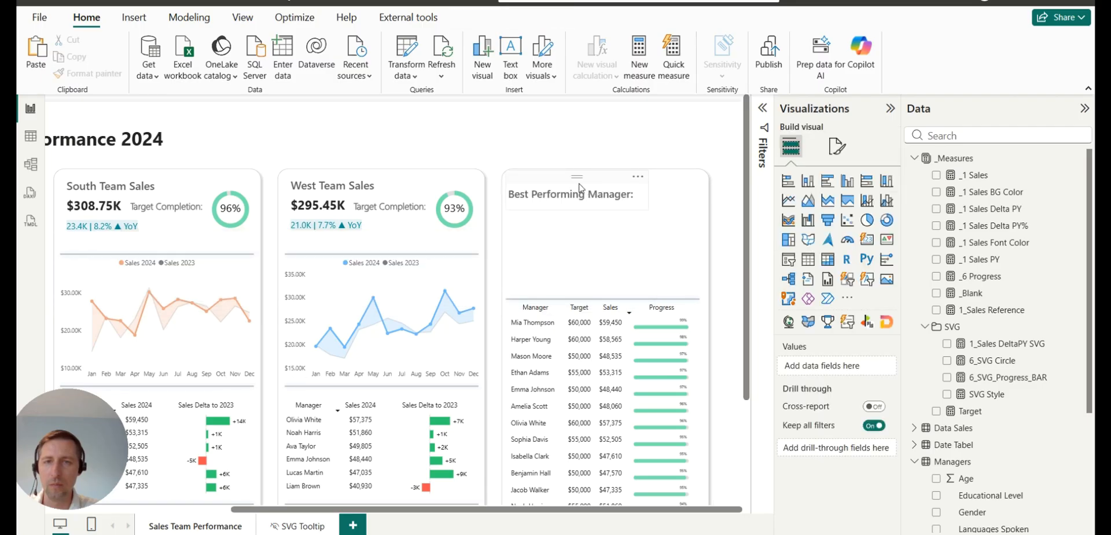
Nudge the "Best Performing Manager:" text box up and slightly left to line up with the team card titles.
left_click(581, 182)
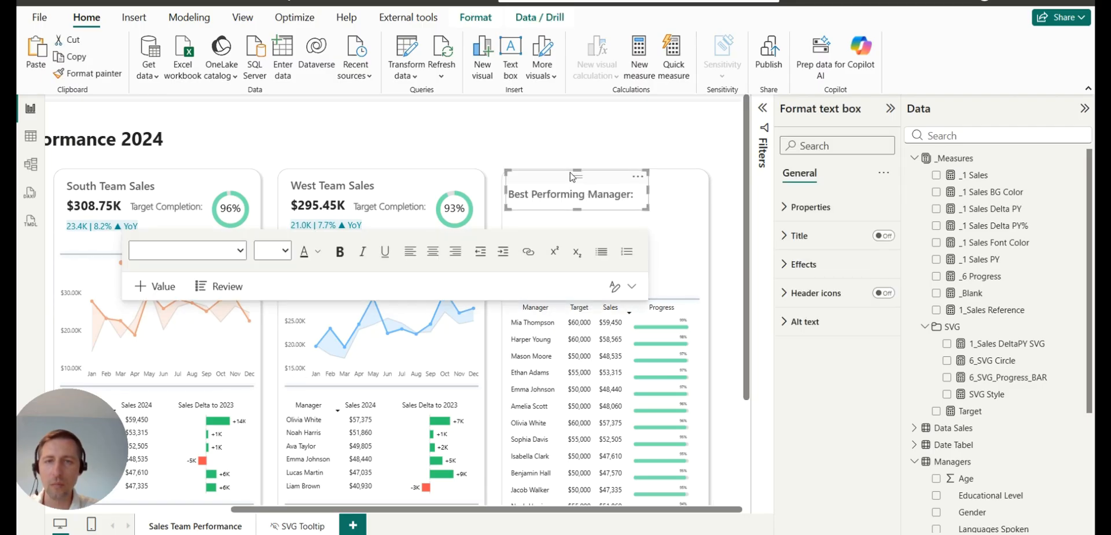
key("Up")
key("Up")
key("Up")
key("Up")
key("Up")
key("Up")
key("Up")
key("Up")
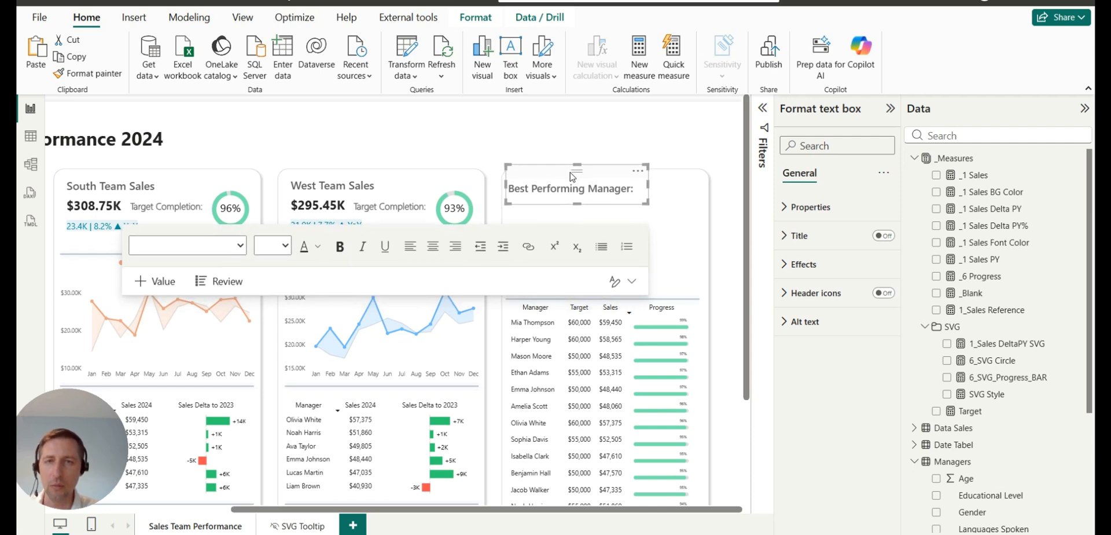
key("Up")
key("Up")
key("Up")
key("Up")
key("Left")
key("Left")
key("Left")
key("Left")
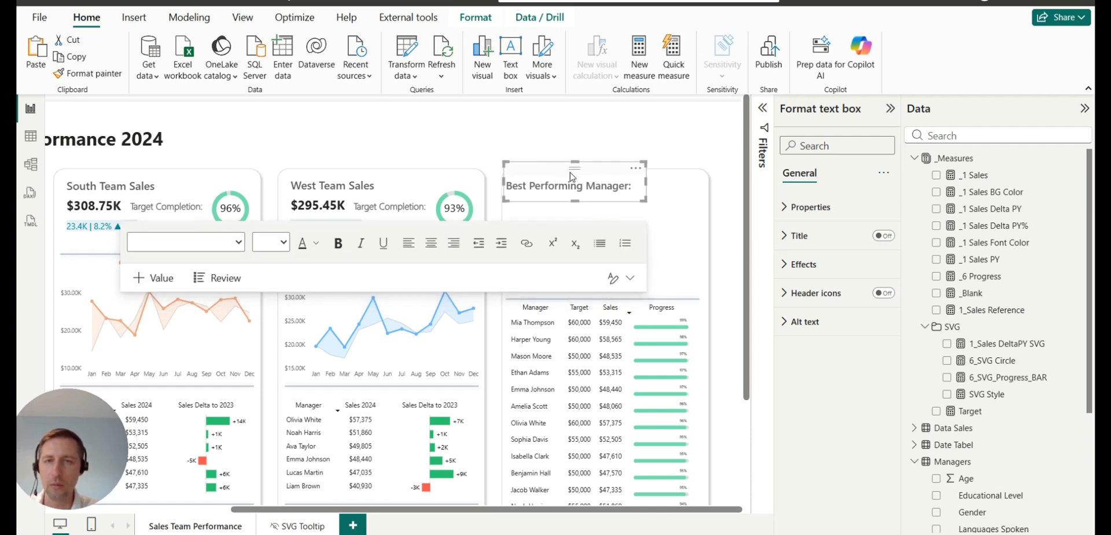
left_click(726, 193)
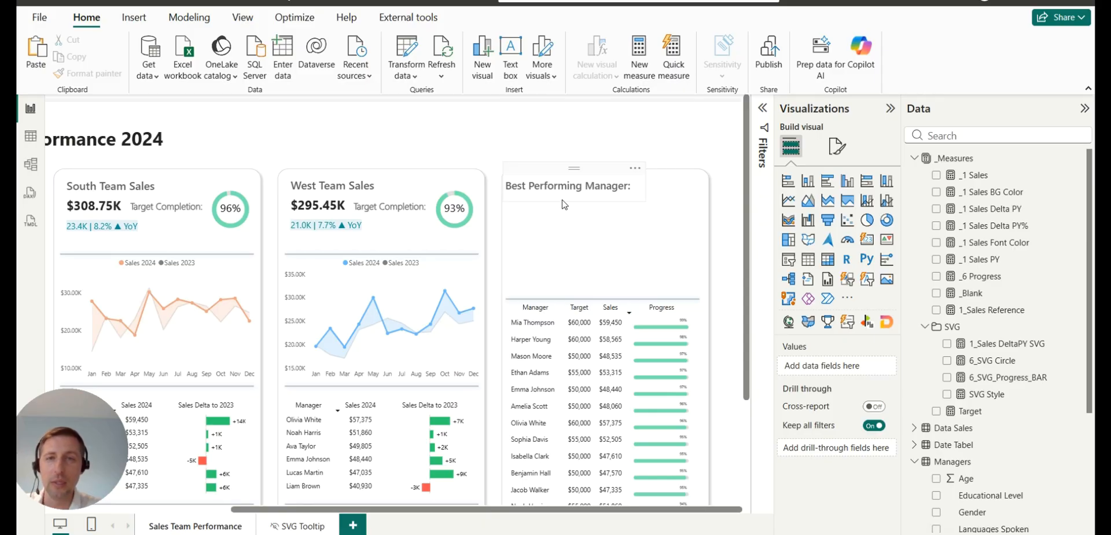
Set the label font size of the West Team Sales card to 16.
left_click(330, 173)
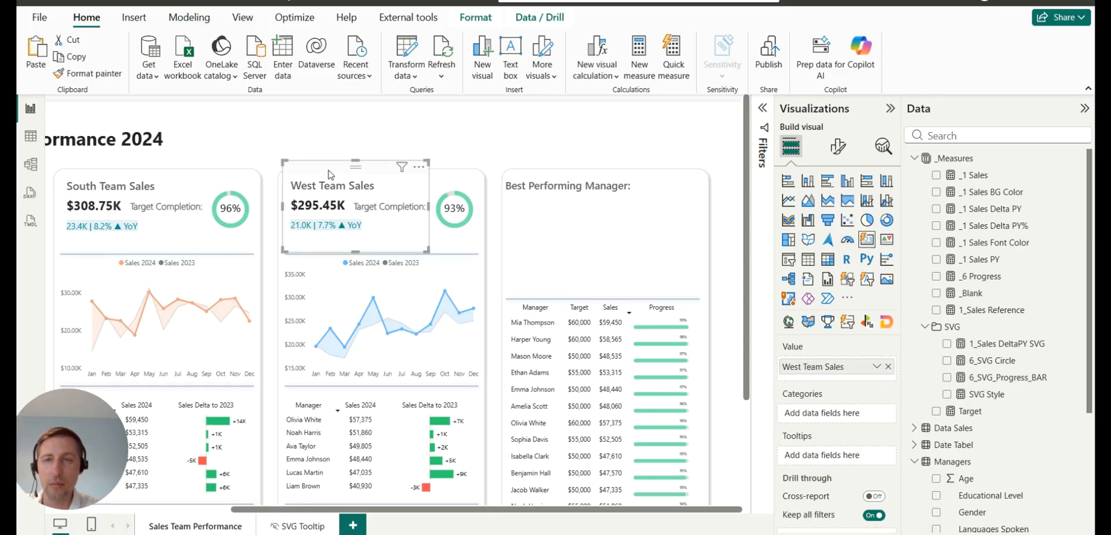
left_click(837, 148)
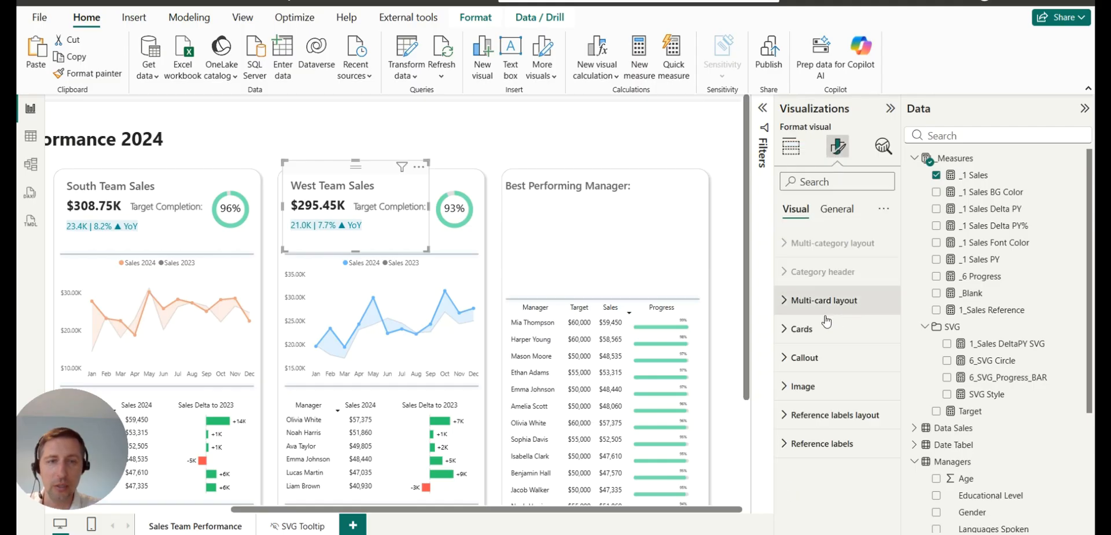
left_click_drag(472, 512, 436, 512)
left_click(807, 358)
scroll(817, 354, "down", 5)
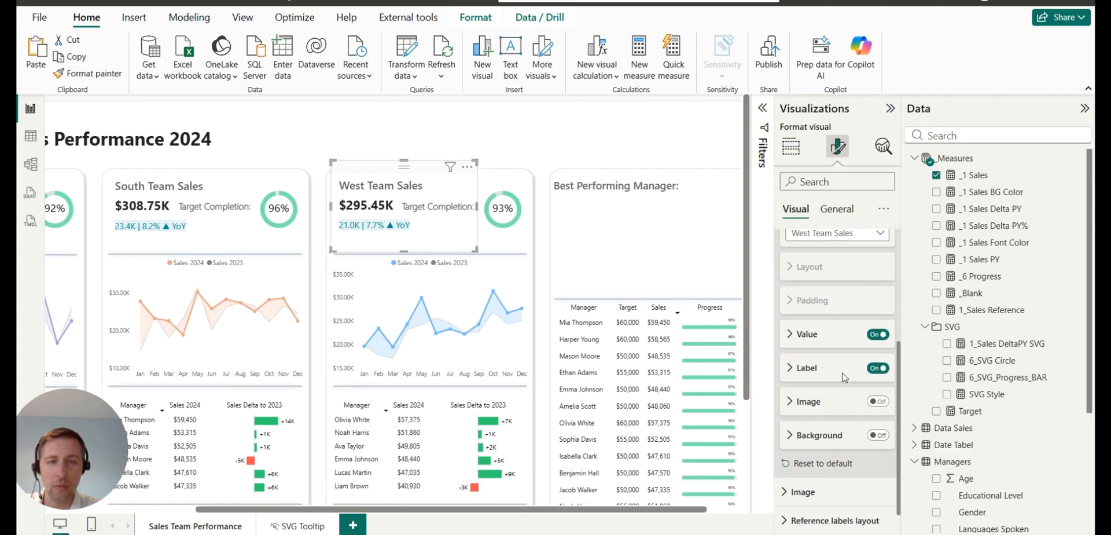
left_click(811, 353)
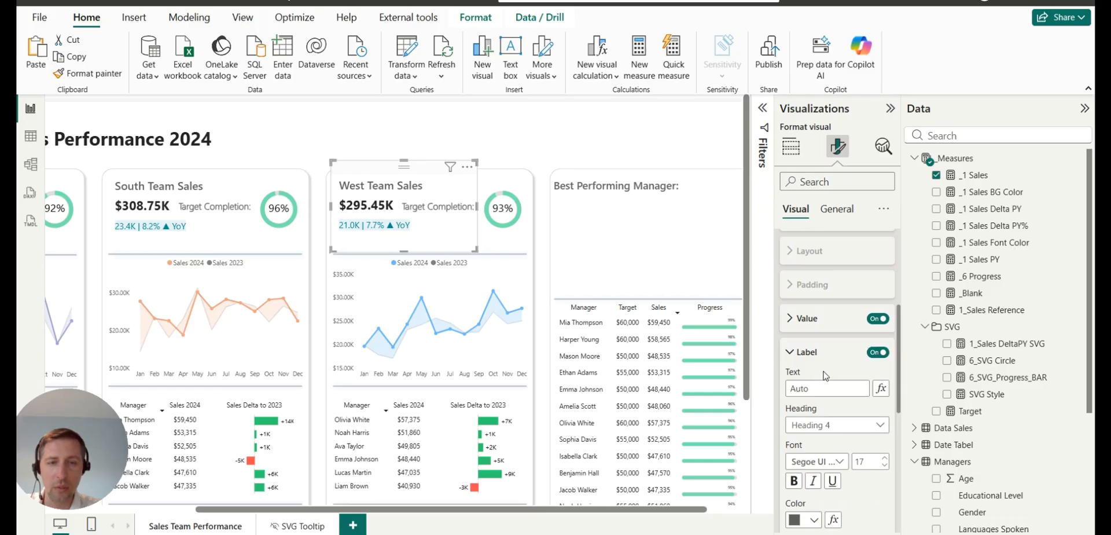
left_click(884, 465)
Apply the label settings to South Team Sales only and reduce that card's label font size to 16.
left_click(187, 179)
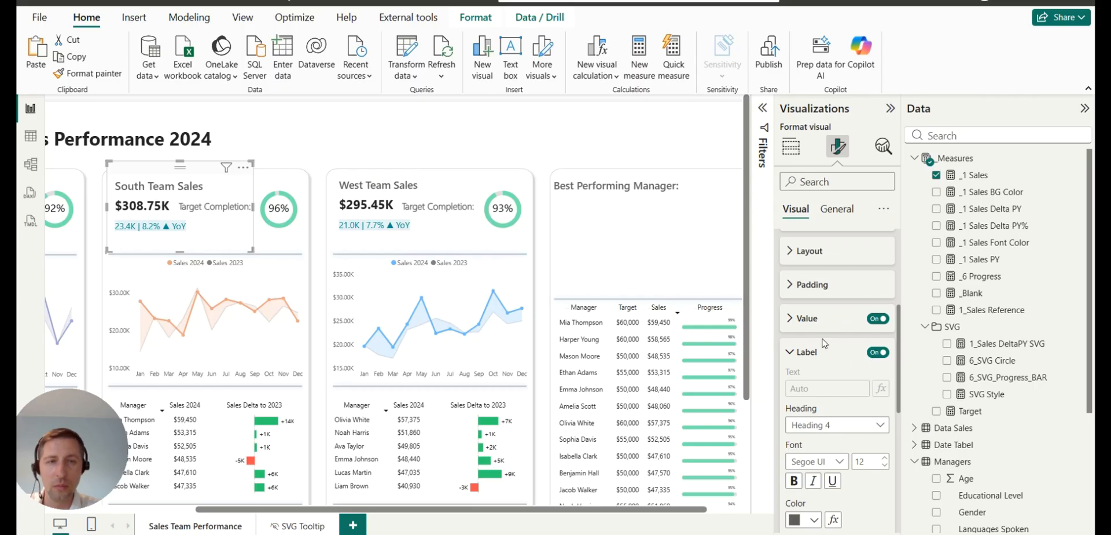
left_click(837, 287)
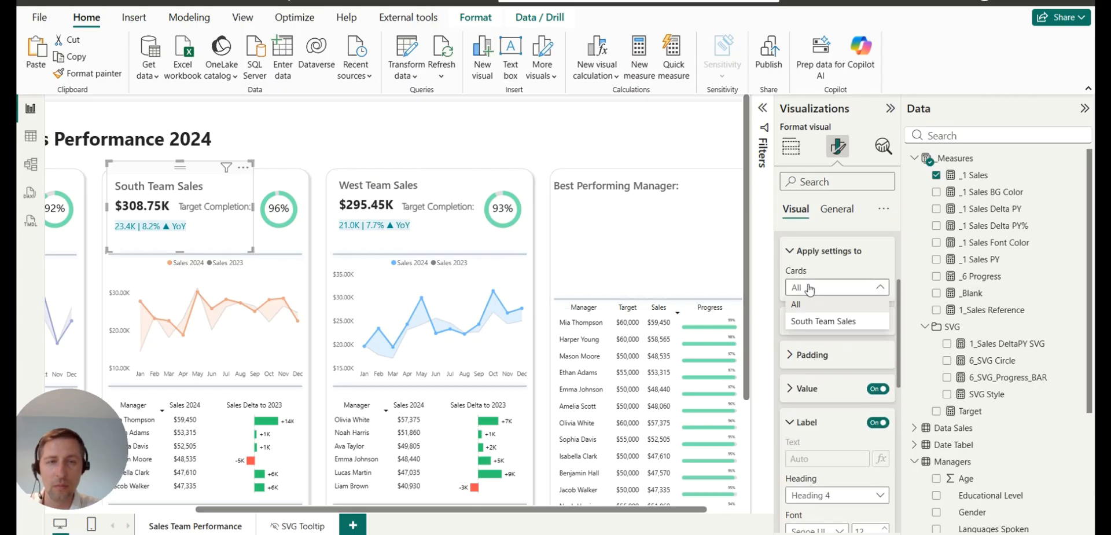
left_click(825, 317)
scroll(829, 331, "down", 3)
left_click(885, 396)
Apply the label settings to the North Team Sales series and set that card's label font size to 16.
left_click_drag(448, 510, 352, 510)
left_click(83, 179)
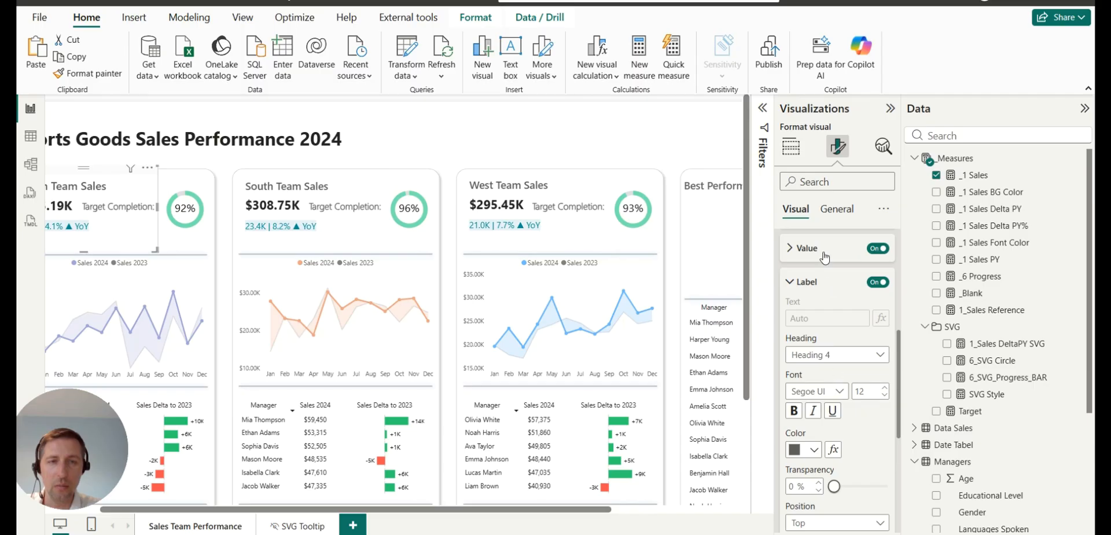
scroll(830, 281, "up", 2)
scroll(834, 324, "up", 2)
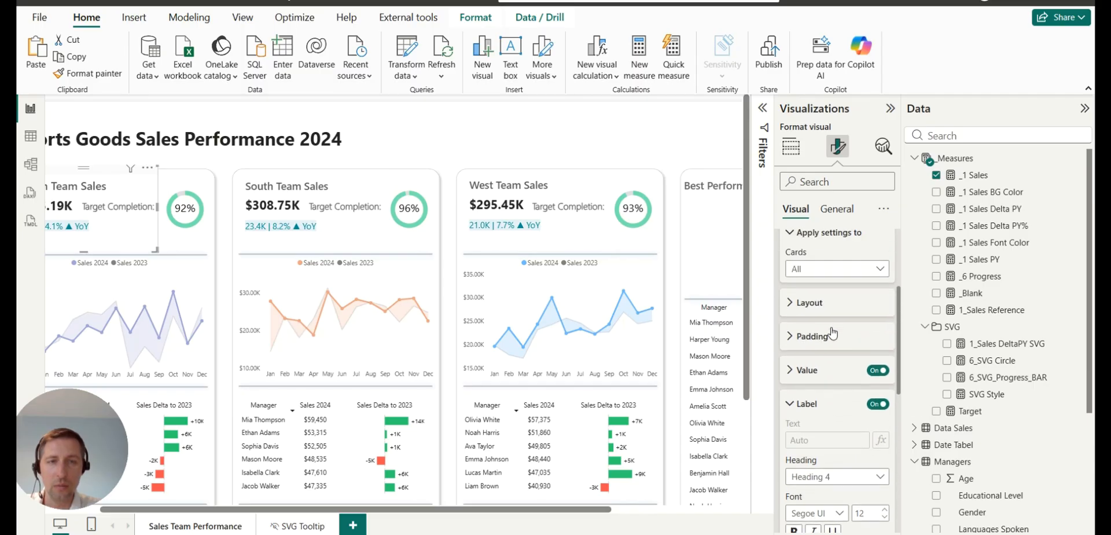
left_click(832, 287)
left_click(831, 322)
scroll(833, 325, "down", 3)
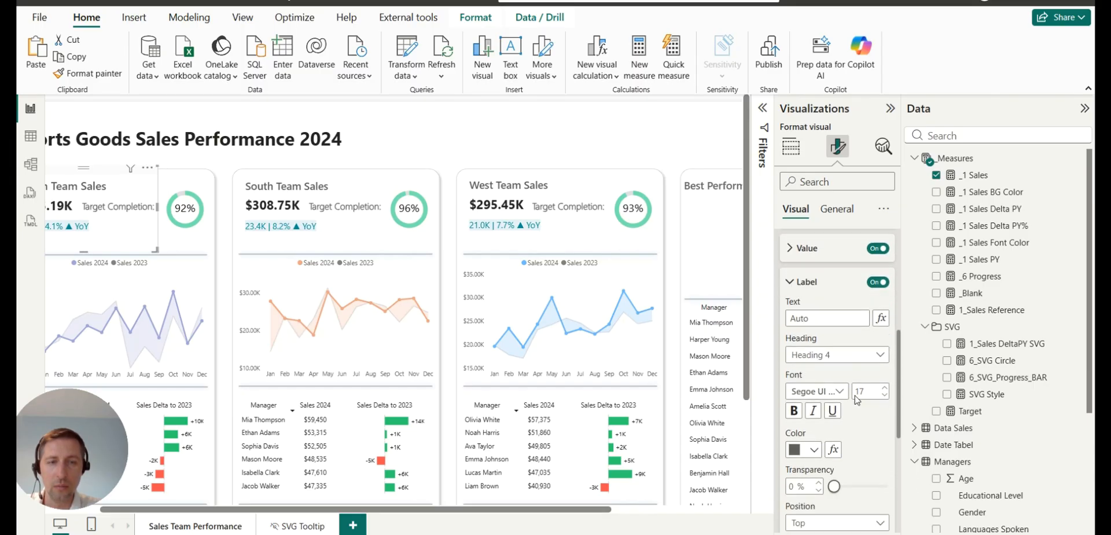
left_click(881, 396)
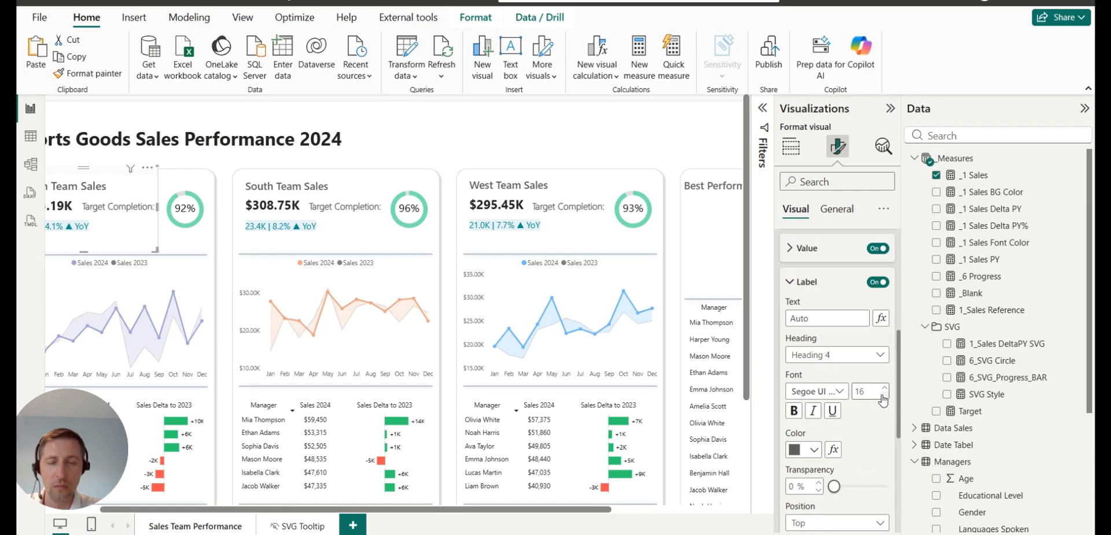
Look up the hex code of the North Team Sales label color and return to the managers card's header text.
left_click(813, 450)
left_click(829, 430)
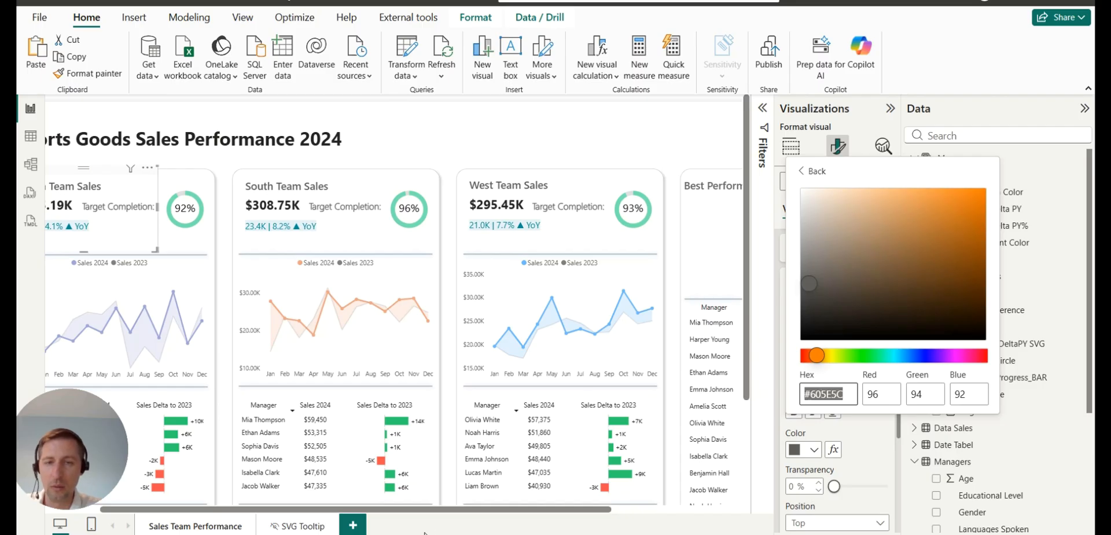
left_click(430, 512)
left_click_drag(503, 511, 606, 511)
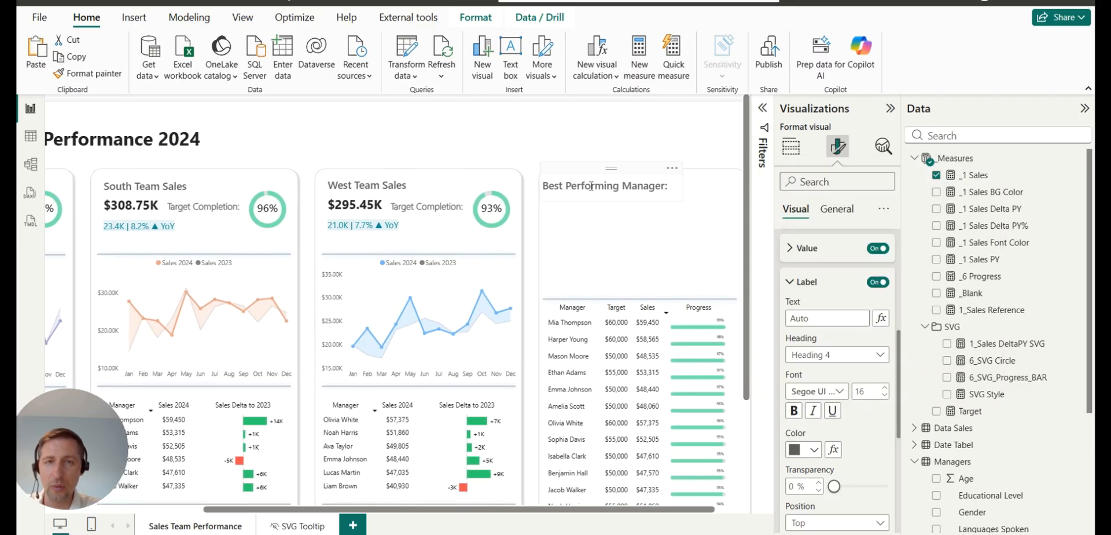
Color the whole "Best Performing Manager:" header text with hex #605E5C.
triple_click(591, 185)
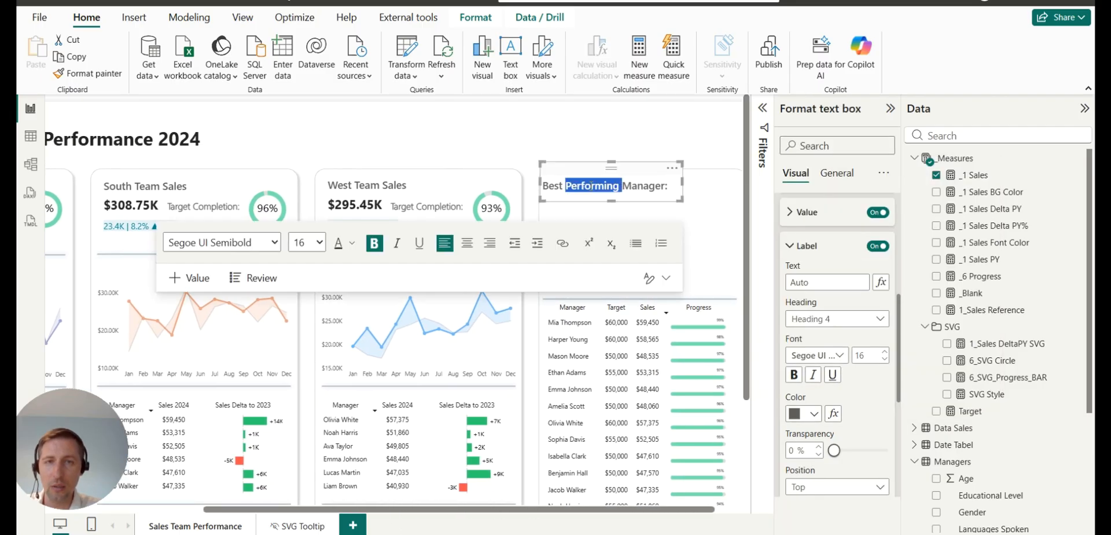
left_click(351, 243)
left_click(424, 516)
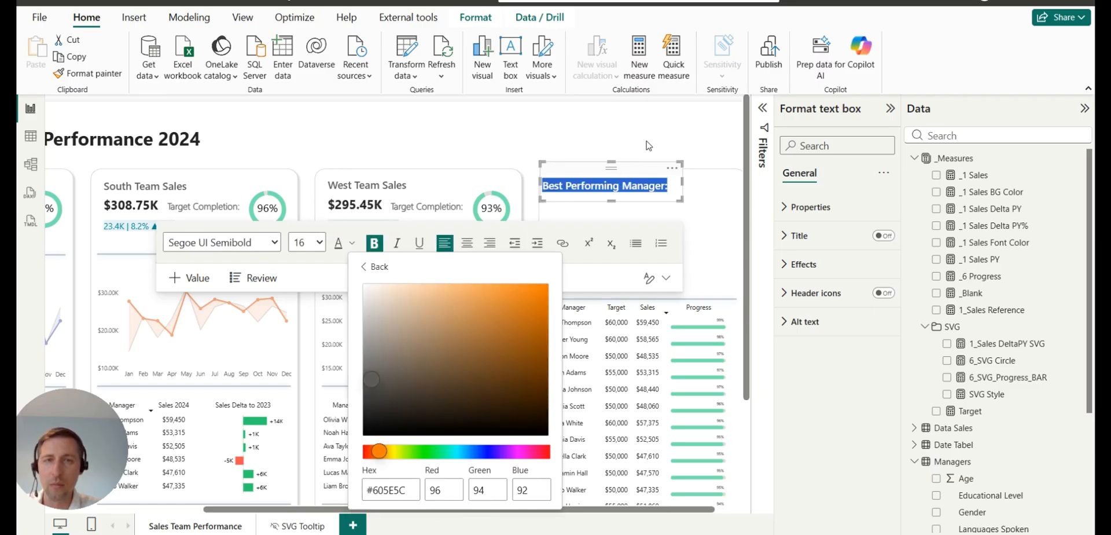
left_click(691, 131)
left_click(525, 135)
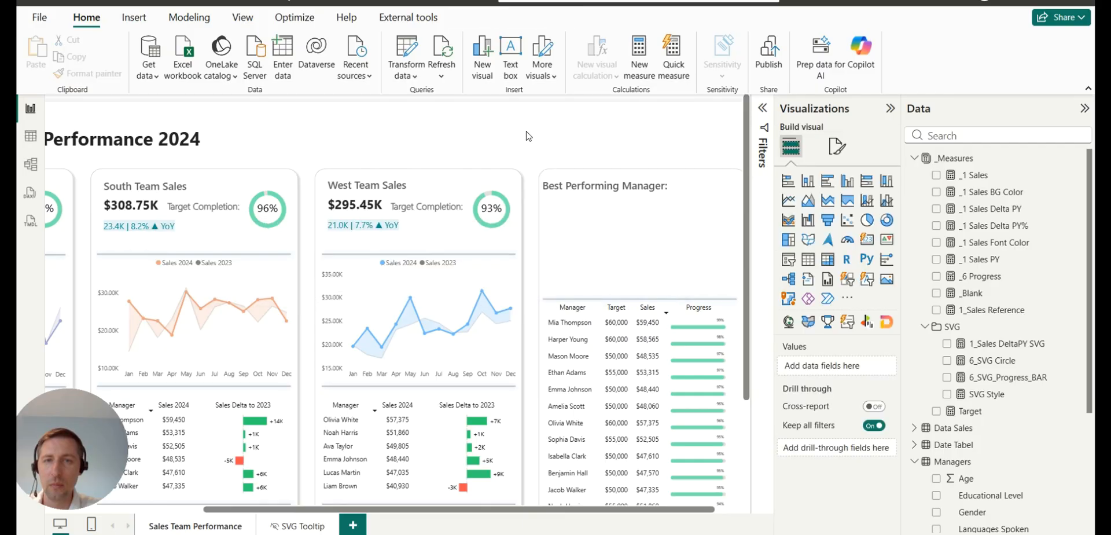
Nudge the "Best Performing Manager:" text box slightly to the right within the managers card.
left_click(569, 199)
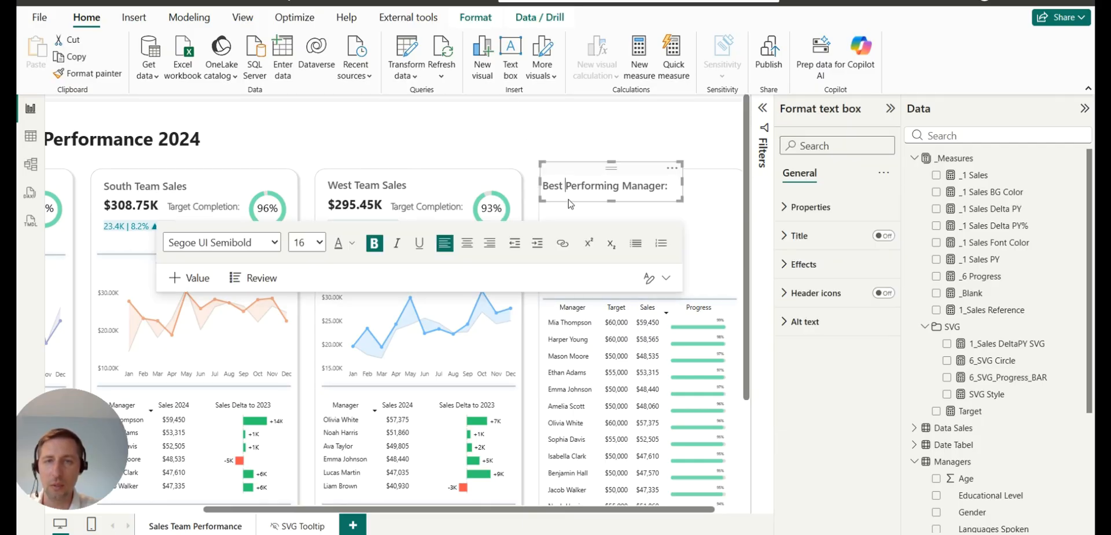
left_click(647, 169)
key("Right")
key("Right")
key("Right")
key("Right")
key("Right")
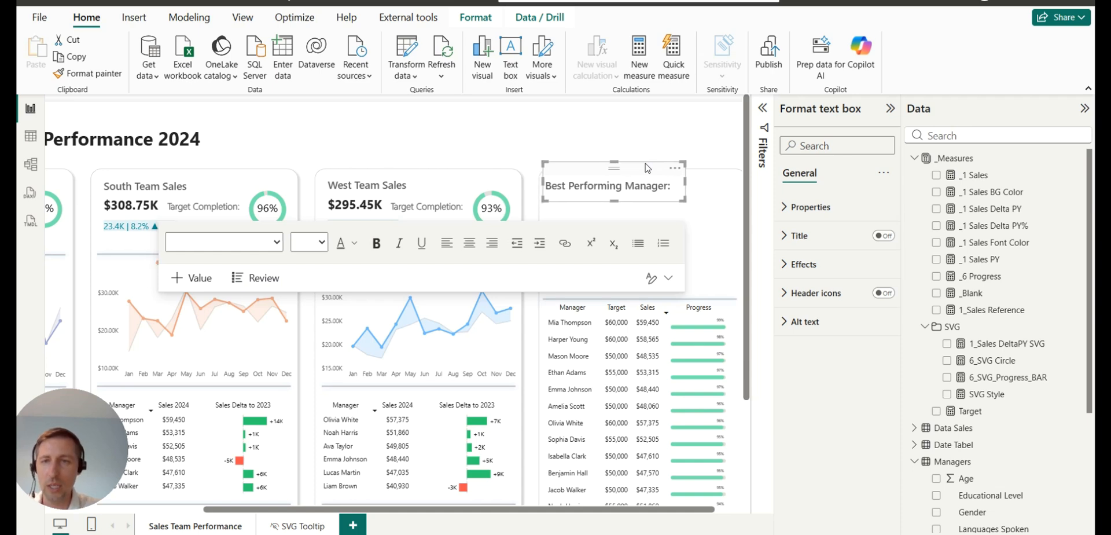
key("Right")
key("Right")
key("Right")
key("Right")
key("Right")
key("Right")
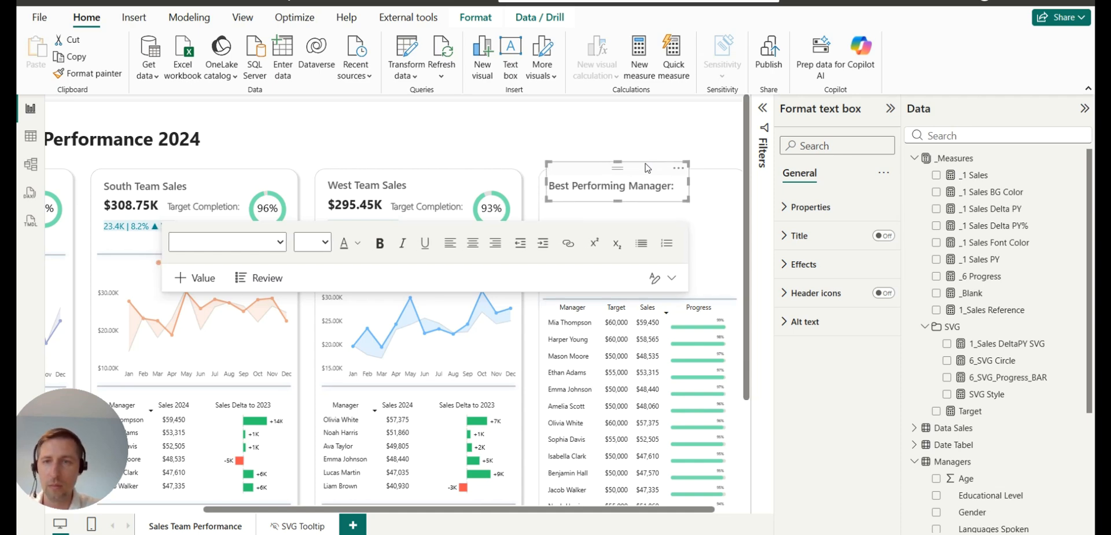
key("Escape")
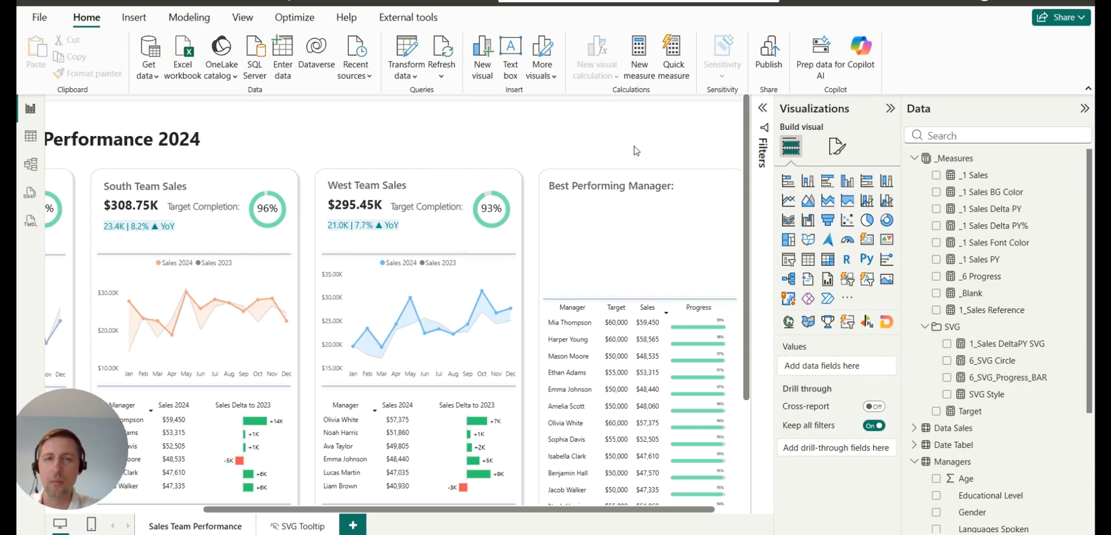
Examine the columns of the Managers table, including the Picture URLs, and return to the report page.
scroll(611, 243, "down", 1)
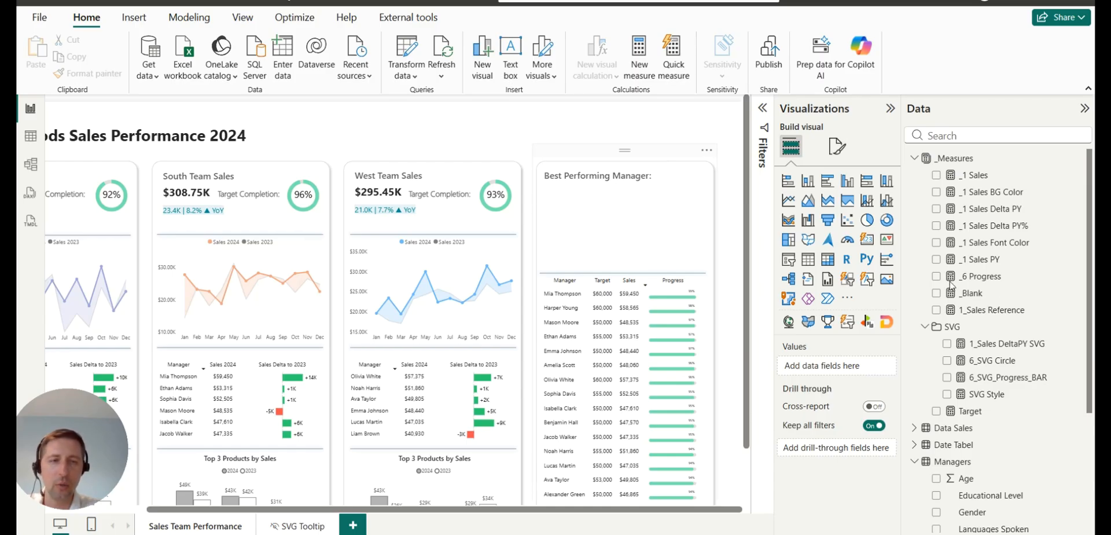
left_click(36, 138)
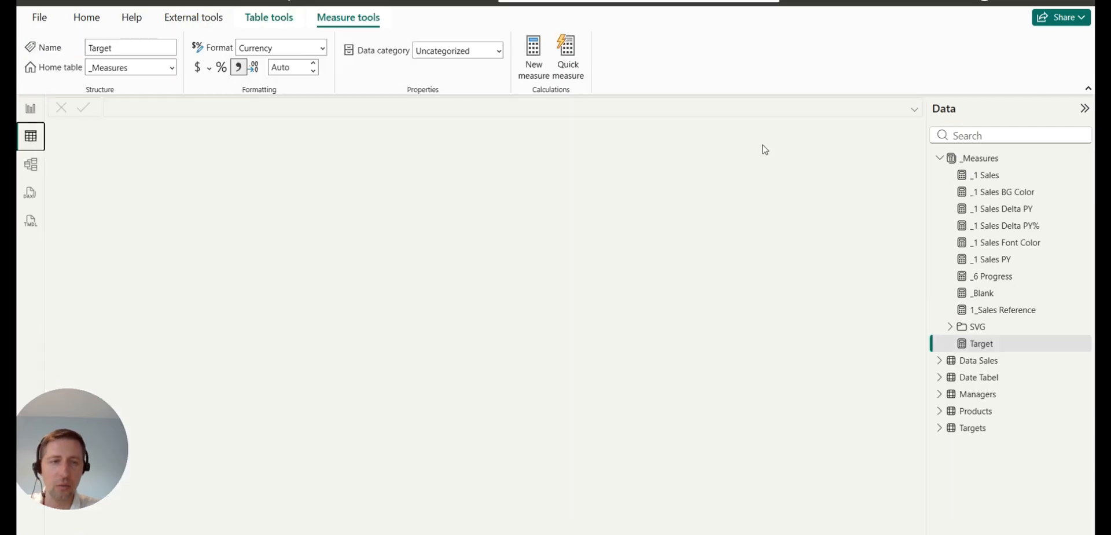
left_click(982, 396)
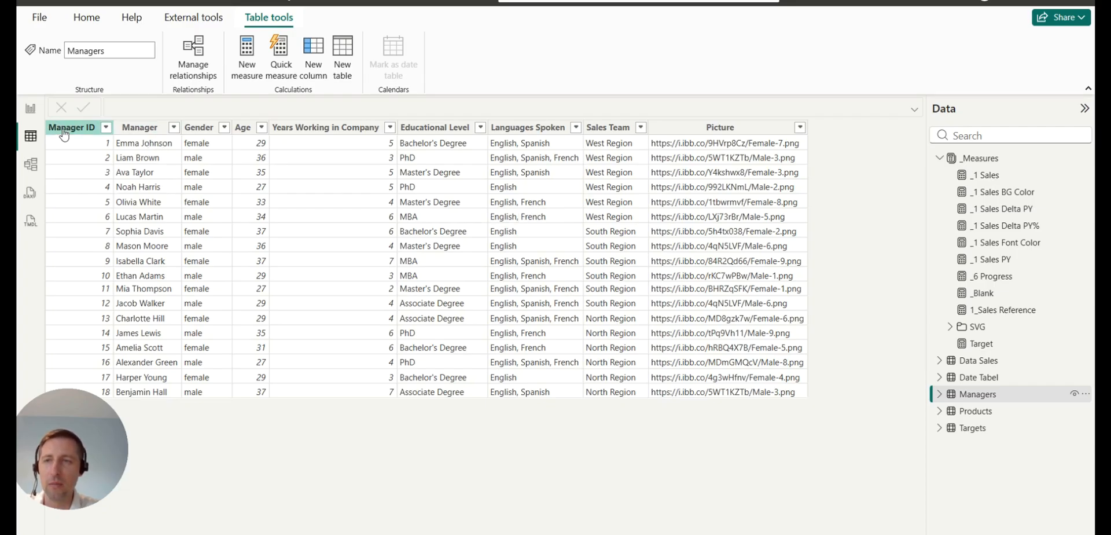
left_click(31, 108)
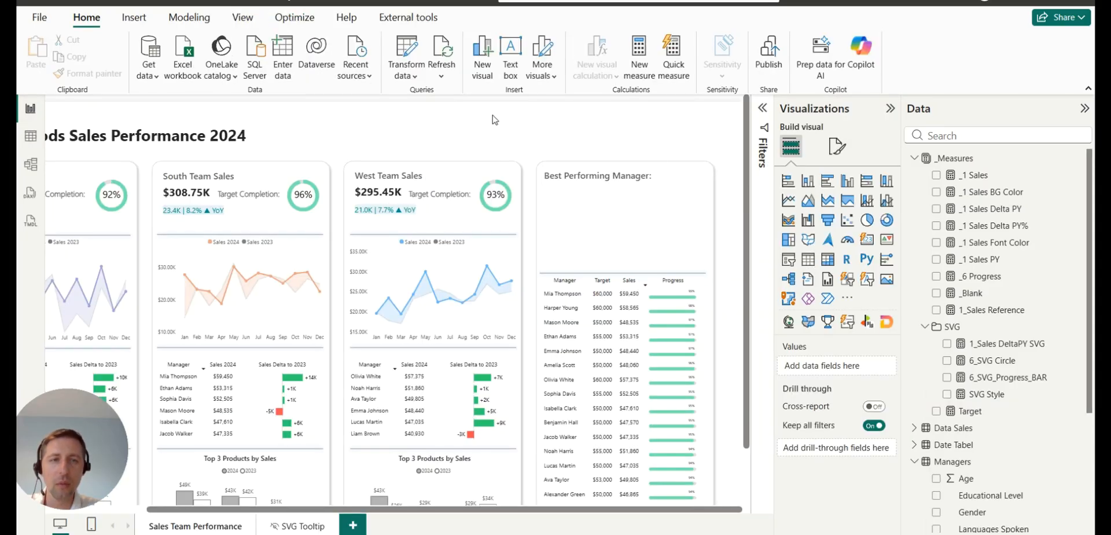
Insert a new card visual beneath the "Best Performing Manager:" header, fit it above the managers table, and add Manager as its category.
left_click(867, 241)
left_click_drag(78, 225, 573, 285)
left_click_drag(572, 183, 576, 197)
left_click_drag(509, 239, 541, 238)
left_click_drag(605, 252, 614, 245)
scroll(944, 260, "down", 3)
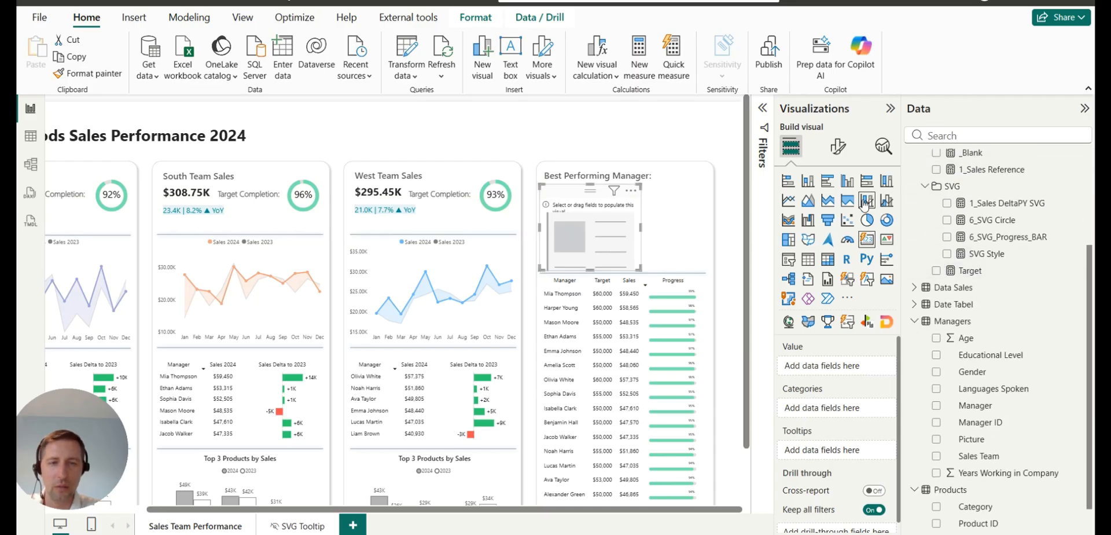
left_click(937, 407)
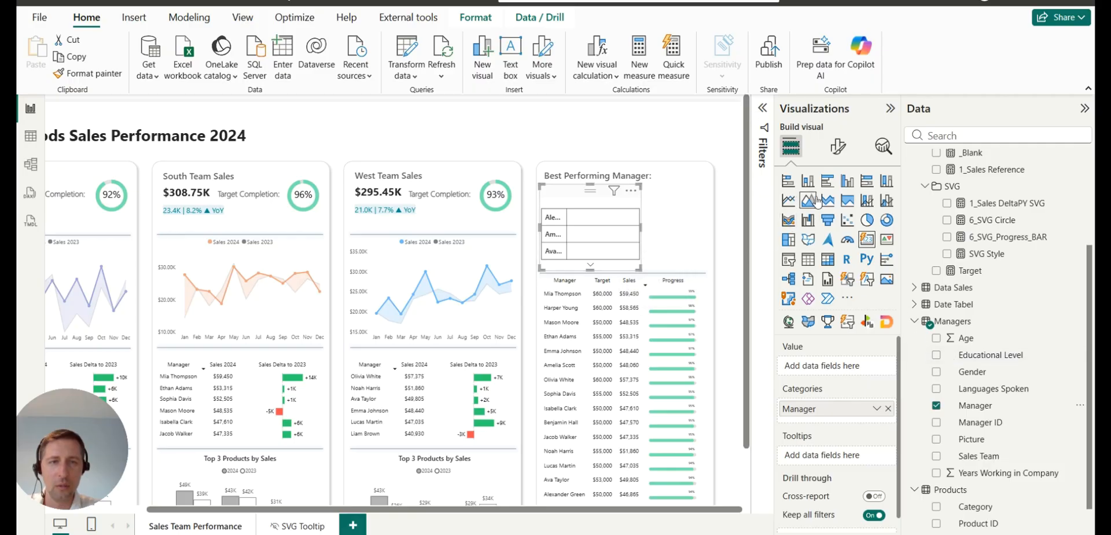
scroll(984, 321, "down", 1)
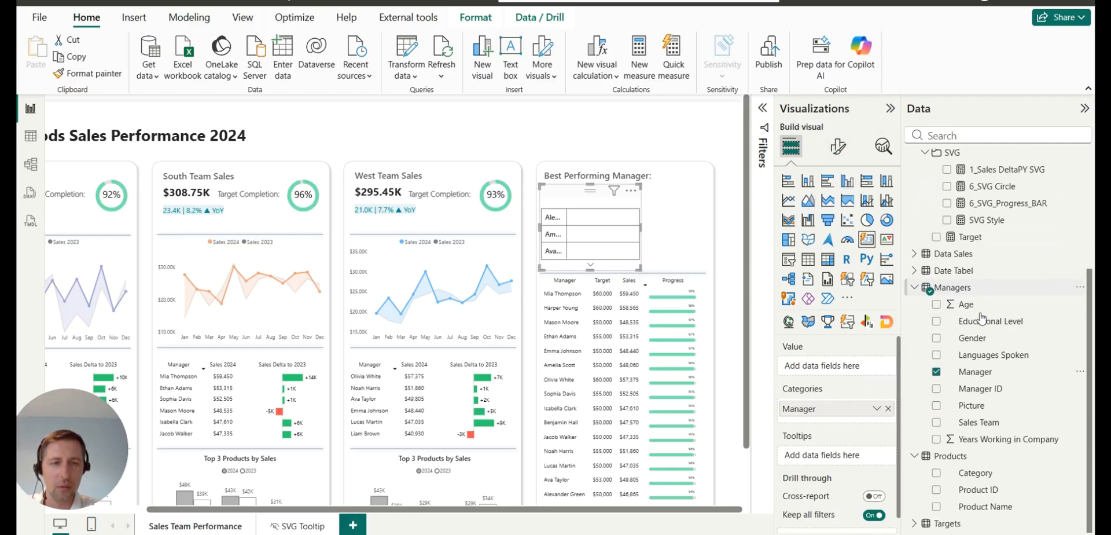
scroll(839, 376, "down", 1)
scroll(814, 386, "up", 1)
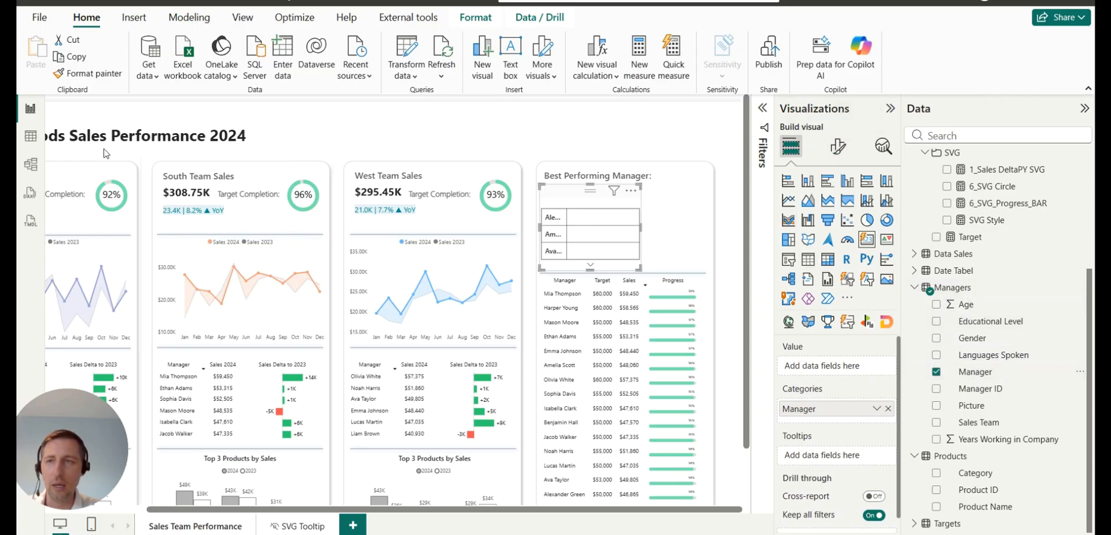
Review the Managers table, then switch to the file manager and browse the manager portraits in the Managers folder, starting with Female 4.png.
left_click(30, 137)
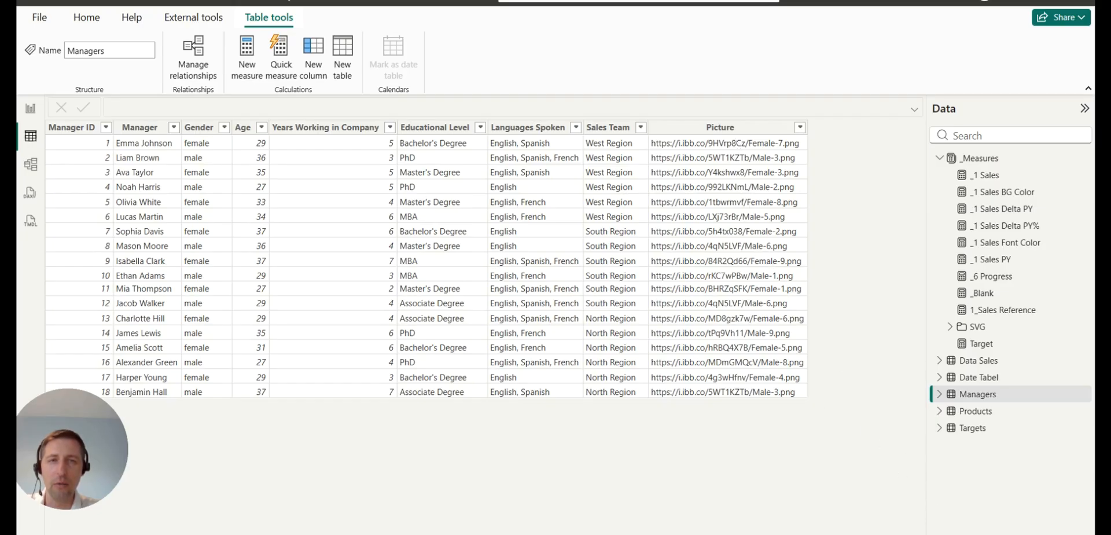
key("alt+Tab")
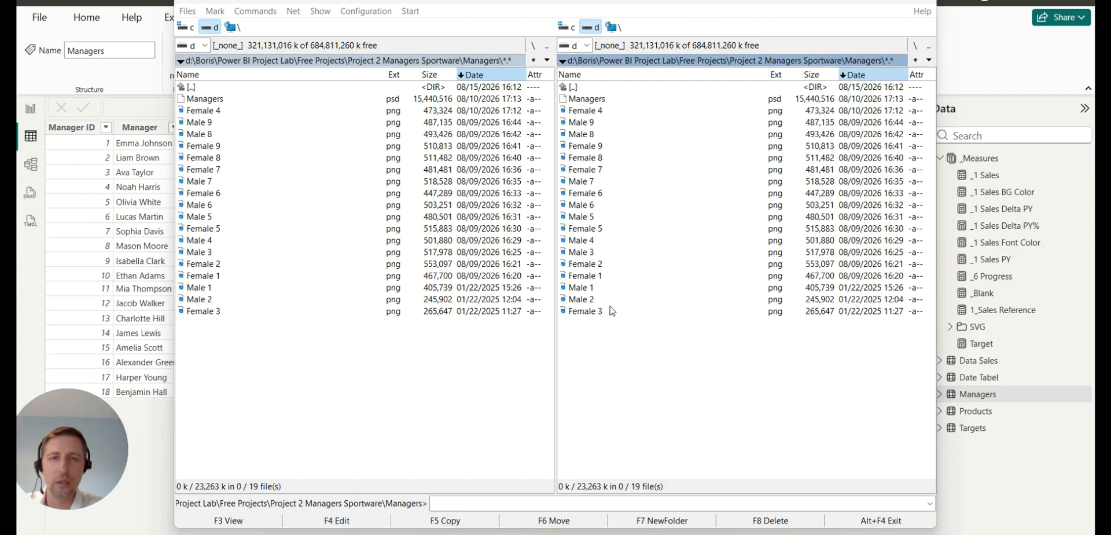
double_click(588, 111)
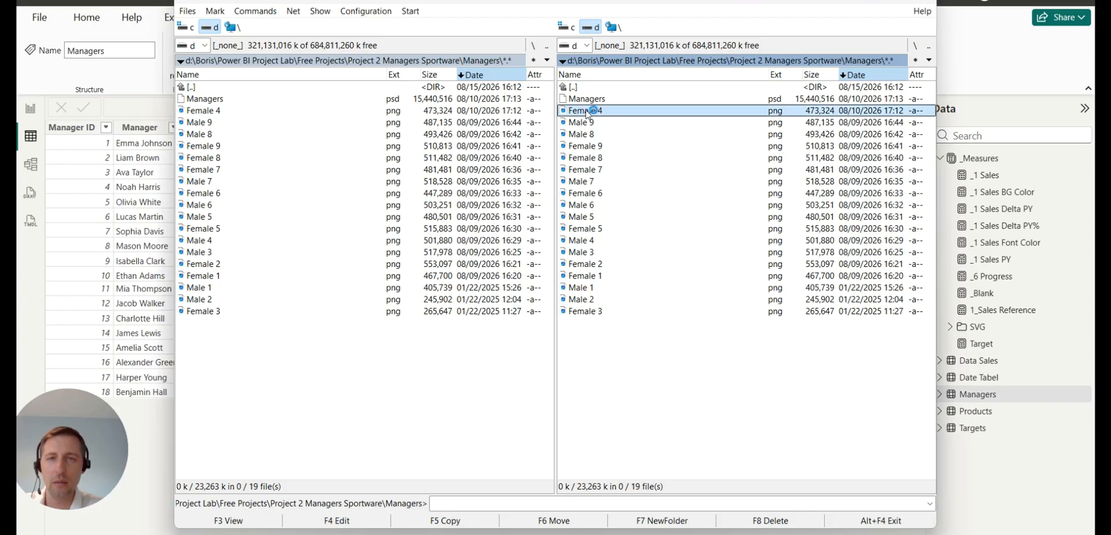
key("Right")
key("Right")
key("Right")
key("Right")
key("Right")
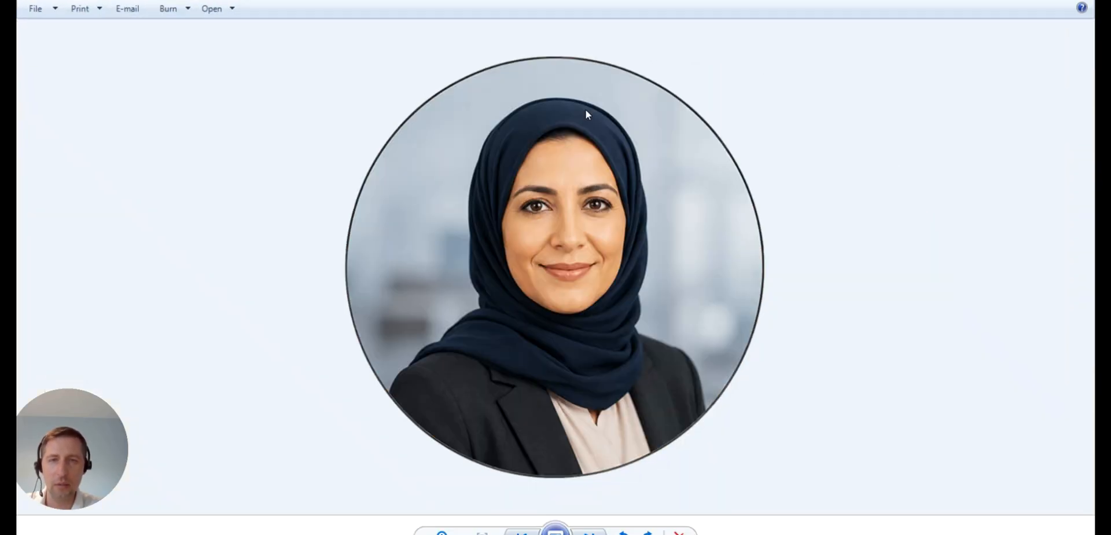
key("Right")
key("Right")
key("Right")
key("Right")
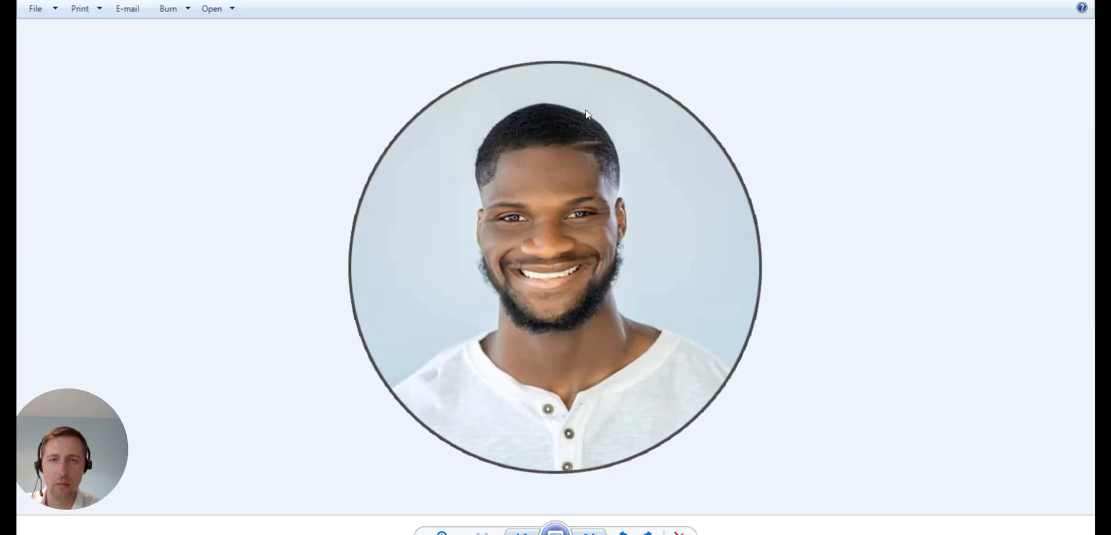
key("Right")
key("Right")
key("Right")
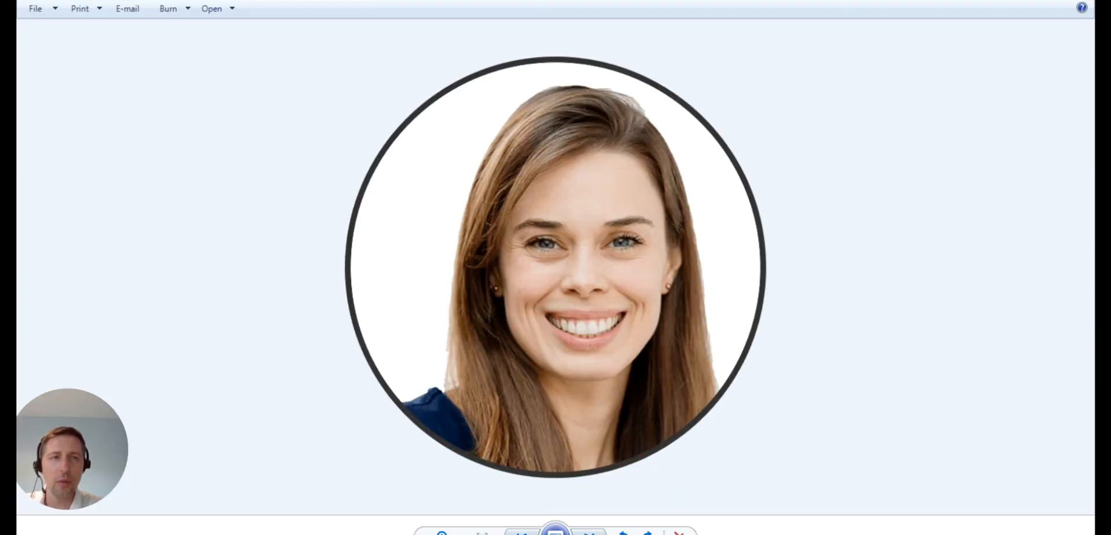
key("alt+F4")
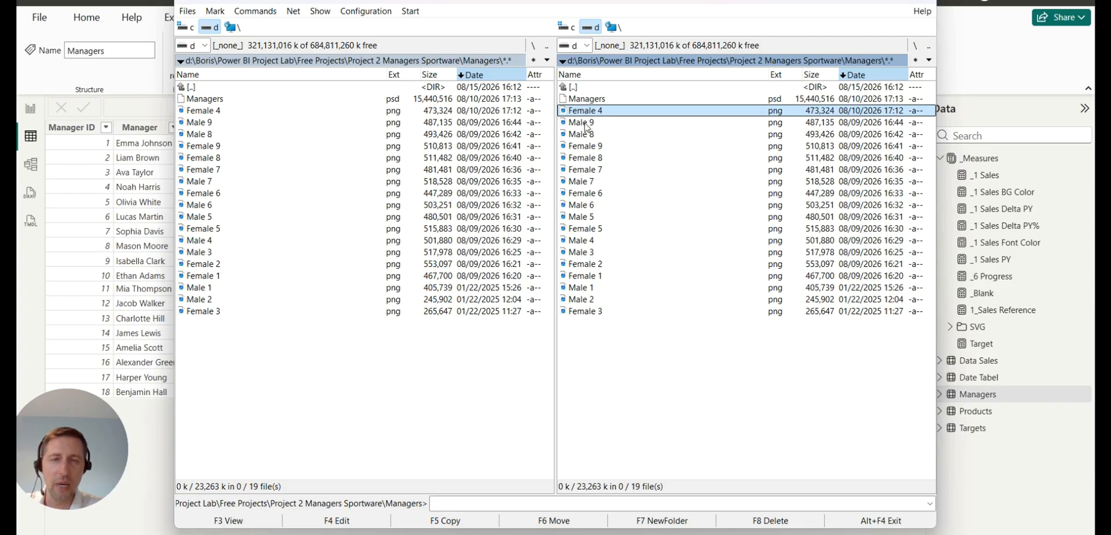
View more of the manager portraits, starting with Male 5.png, and close the image viewer.
double_click(588, 218)
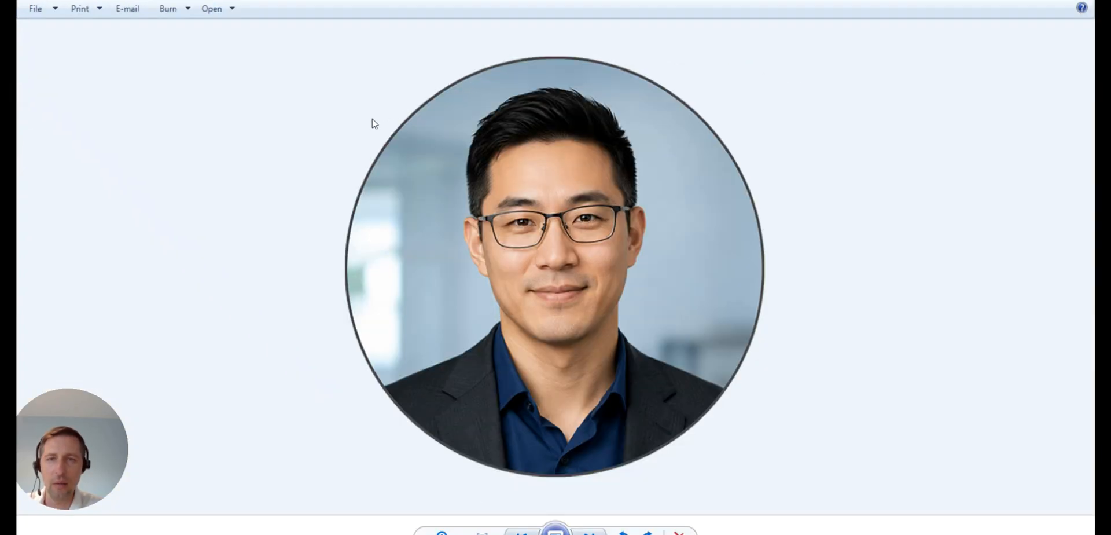
key("Right")
key("Right")
key("Right")
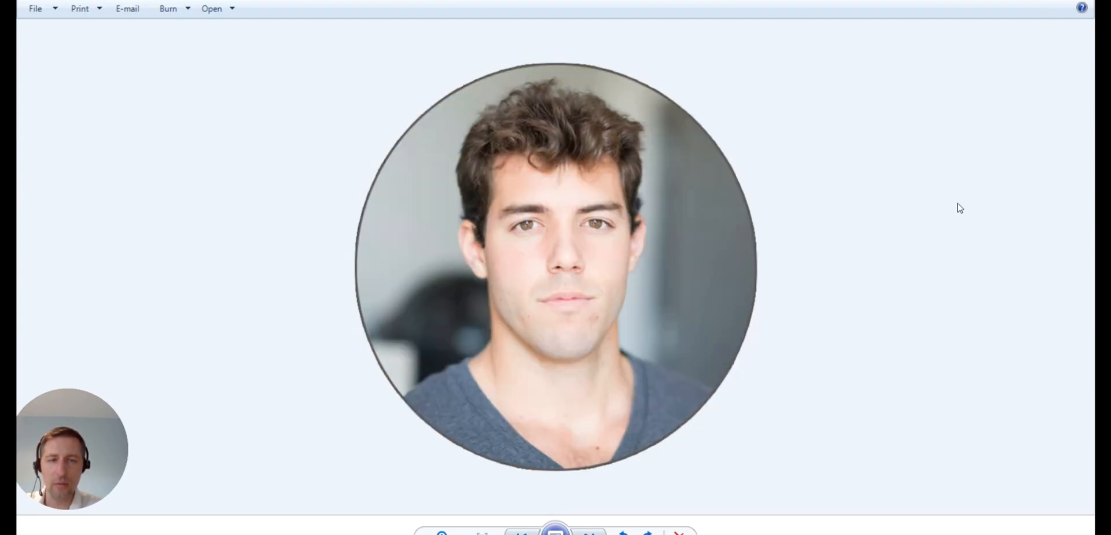
left_click(1088, 2)
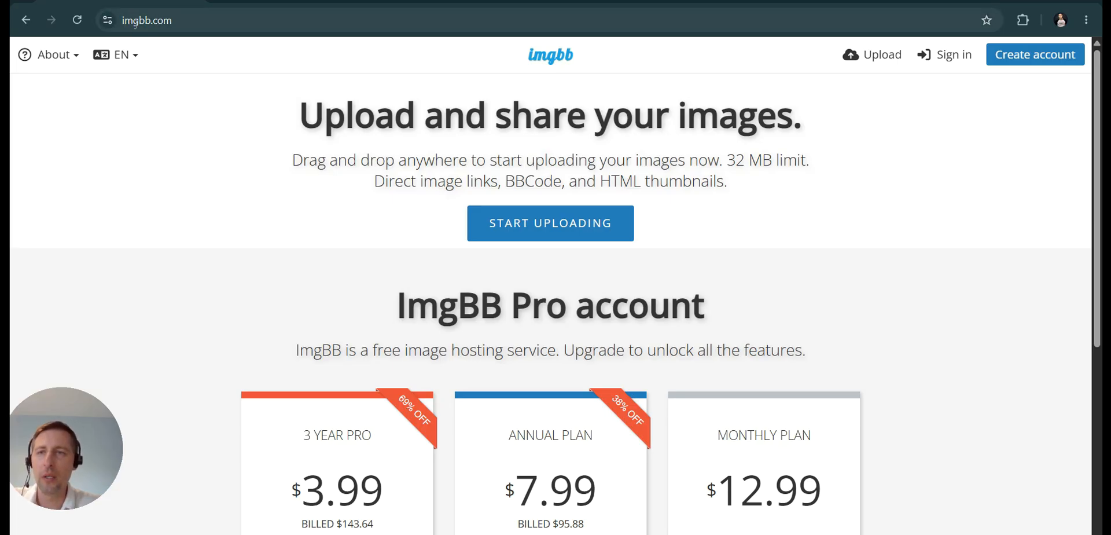
Switch to imgbb.com in the browser and upload Female 4.png from the Managers folder with no automatic deletion.
scroll(519, 209, "down", 2)
scroll(520, 209, "up", 2)
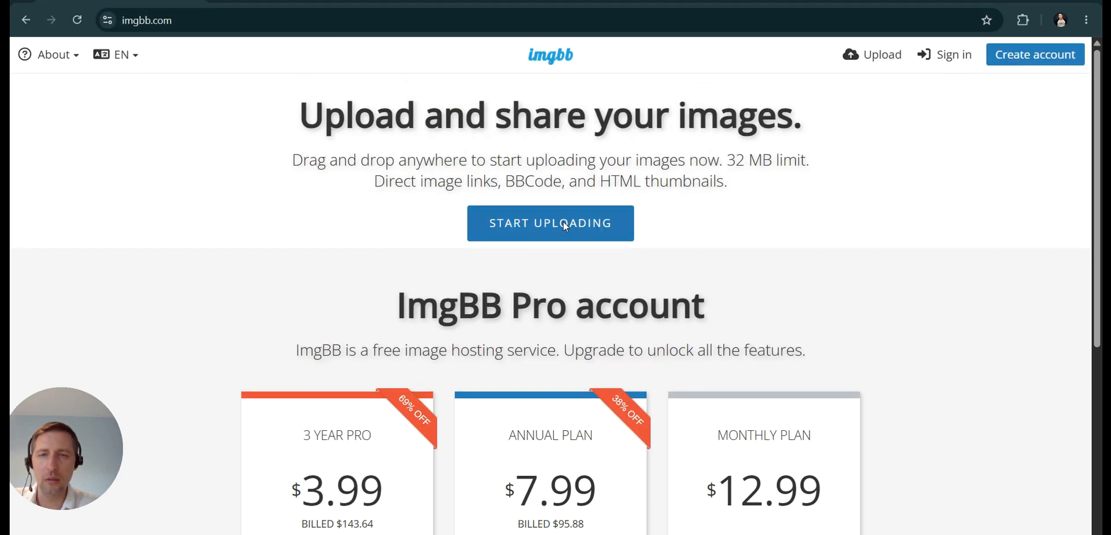
left_click(564, 223)
double_click(242, 200)
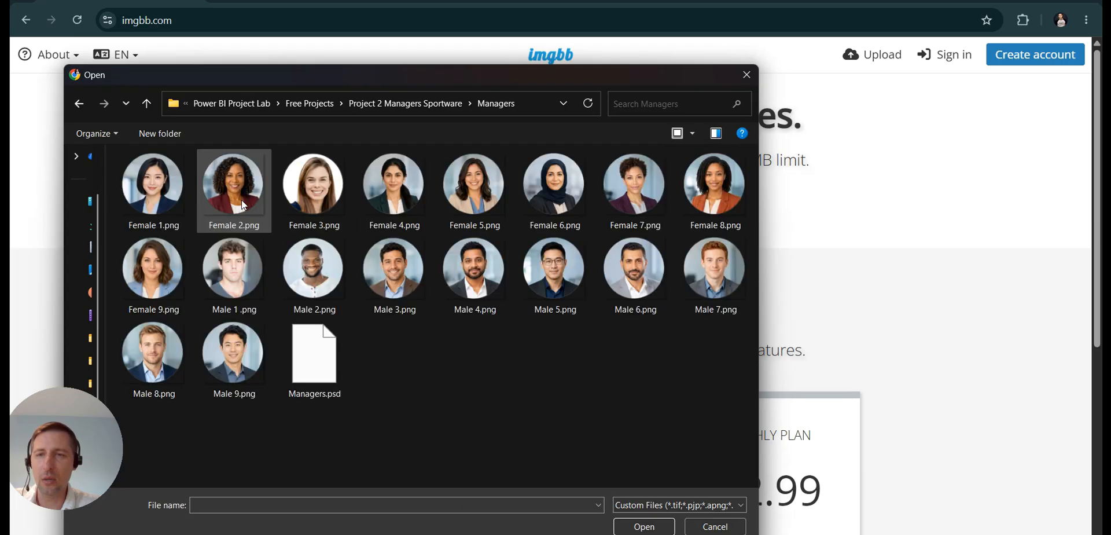
double_click(391, 180)
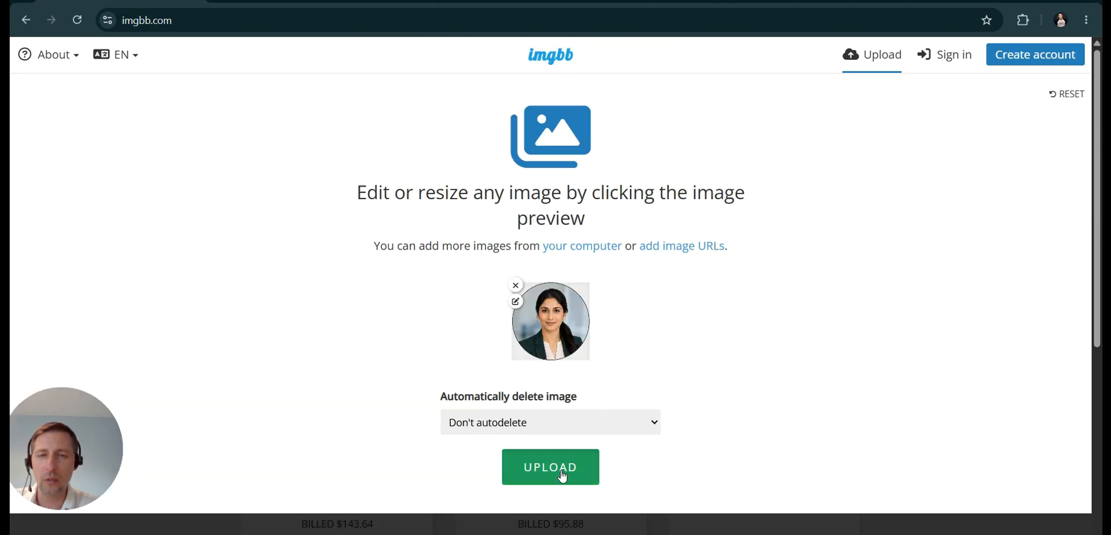
left_click(563, 476)
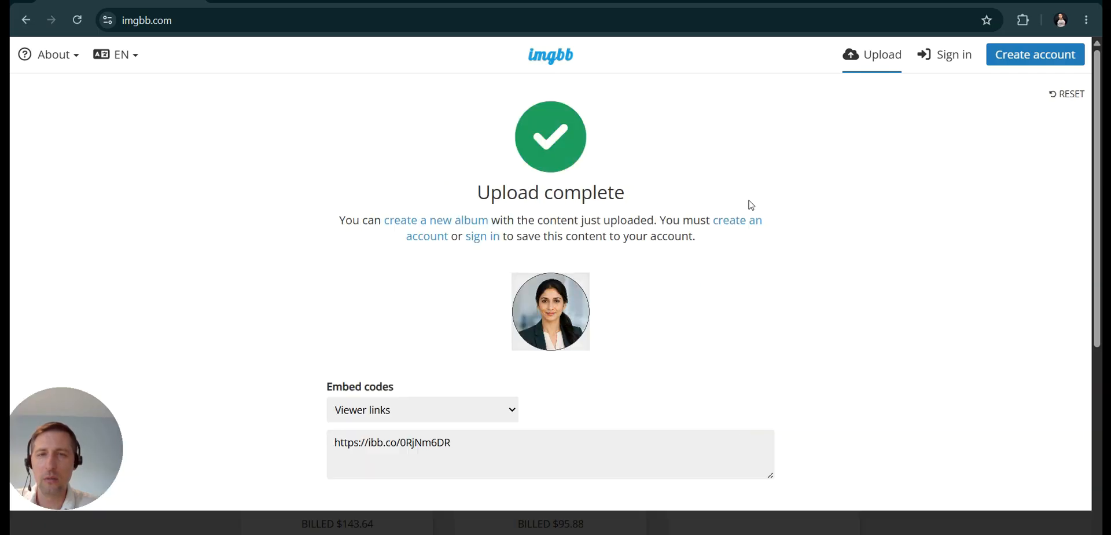
Set the uploaded image's embed code format to "BBCode full linked" and copy the resulting code.
scroll(697, 330, "down", 10)
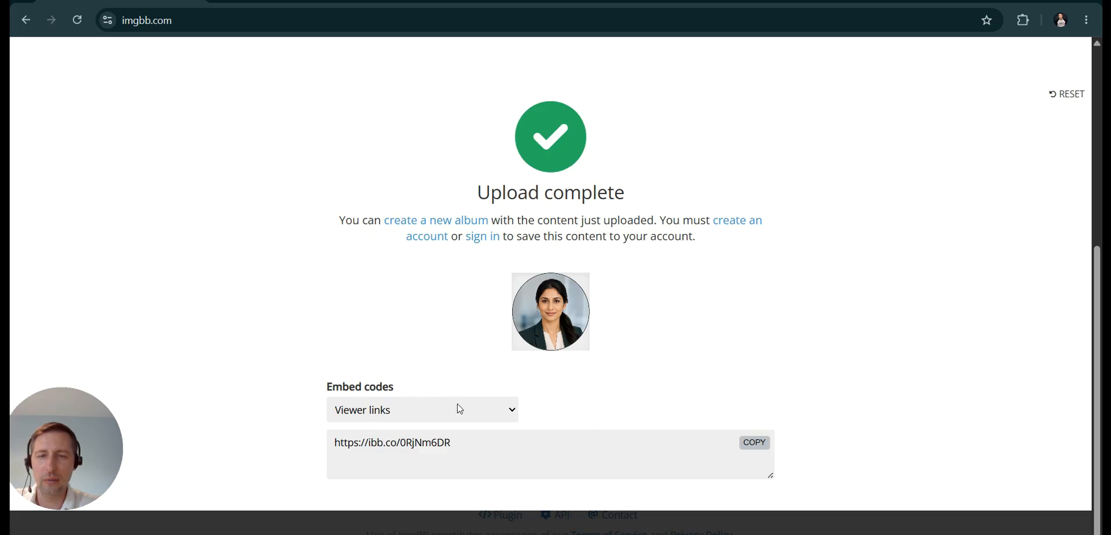
left_click(512, 411)
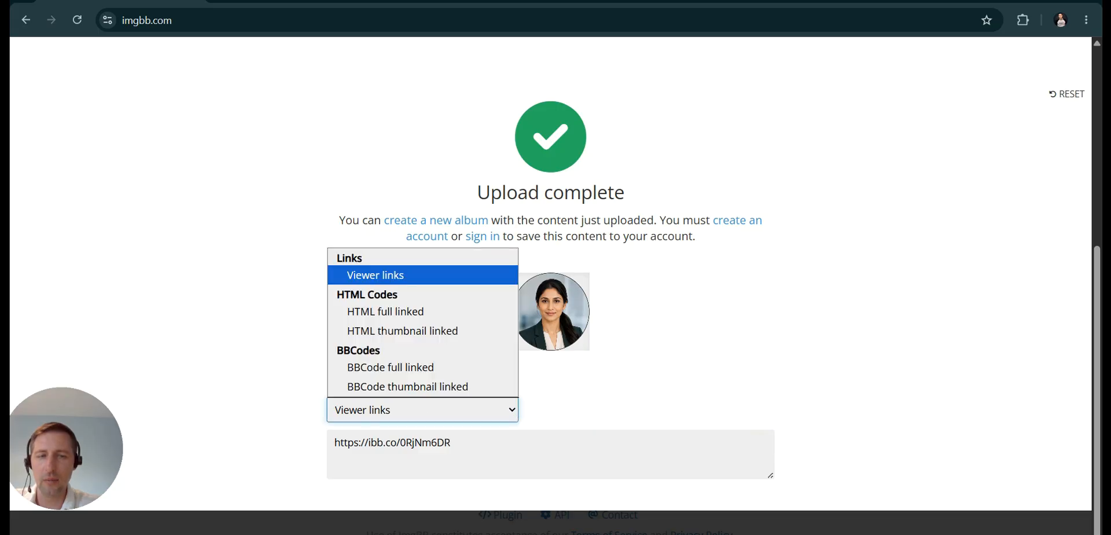
left_click(588, 385)
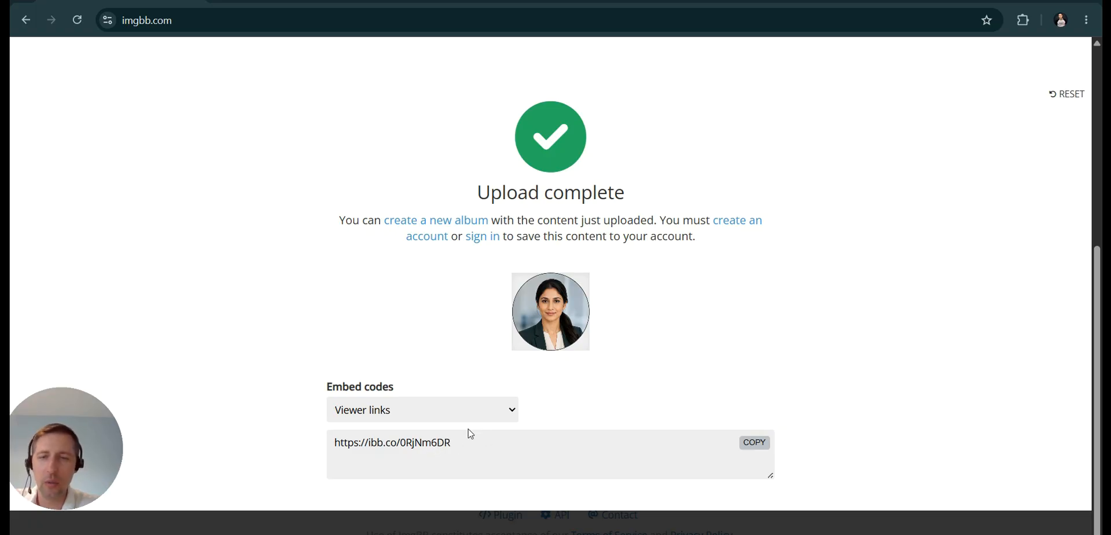
left_click(484, 416)
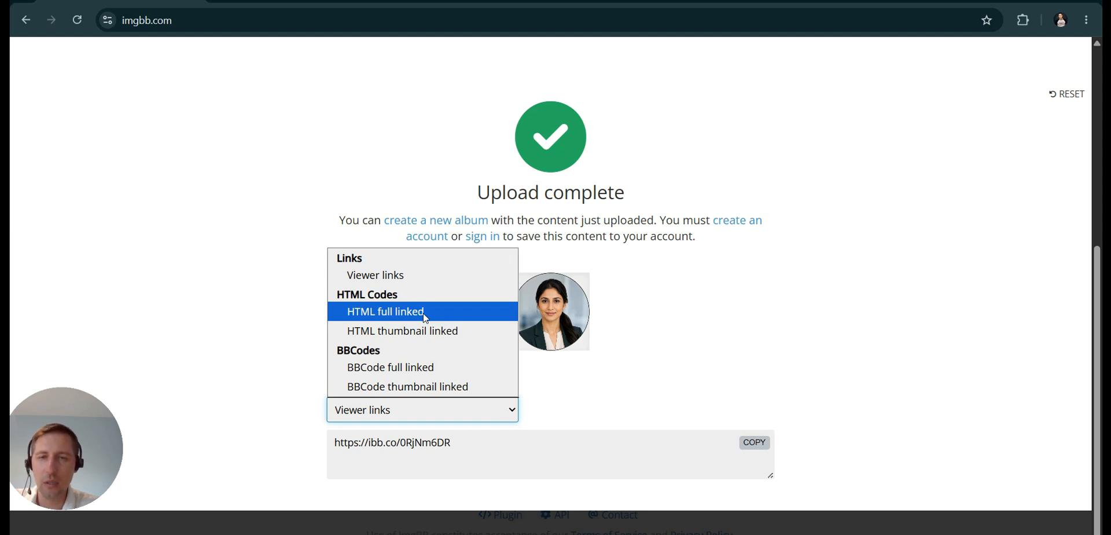
left_click(400, 372)
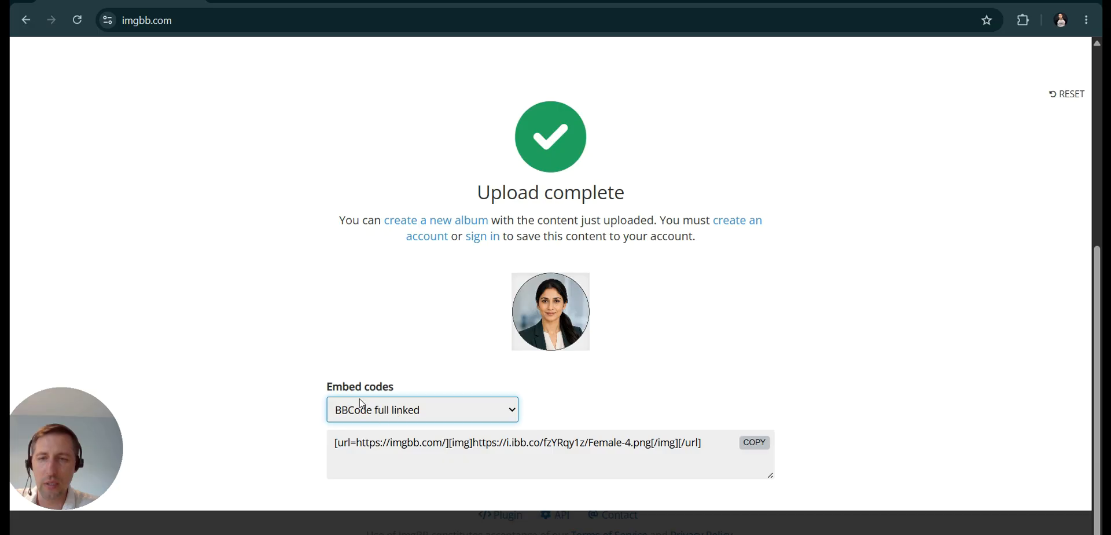
left_click(755, 443)
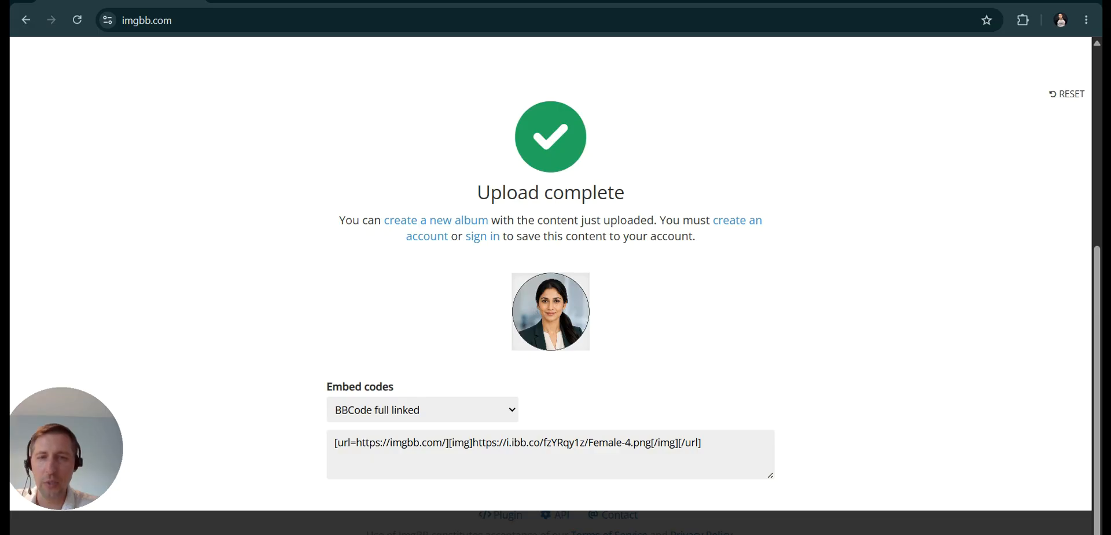
Switch to ChatGPT, paste the copied embed code and submit it with the request "Extract the link to be used in Power Bi table".
key("alt+Tab")
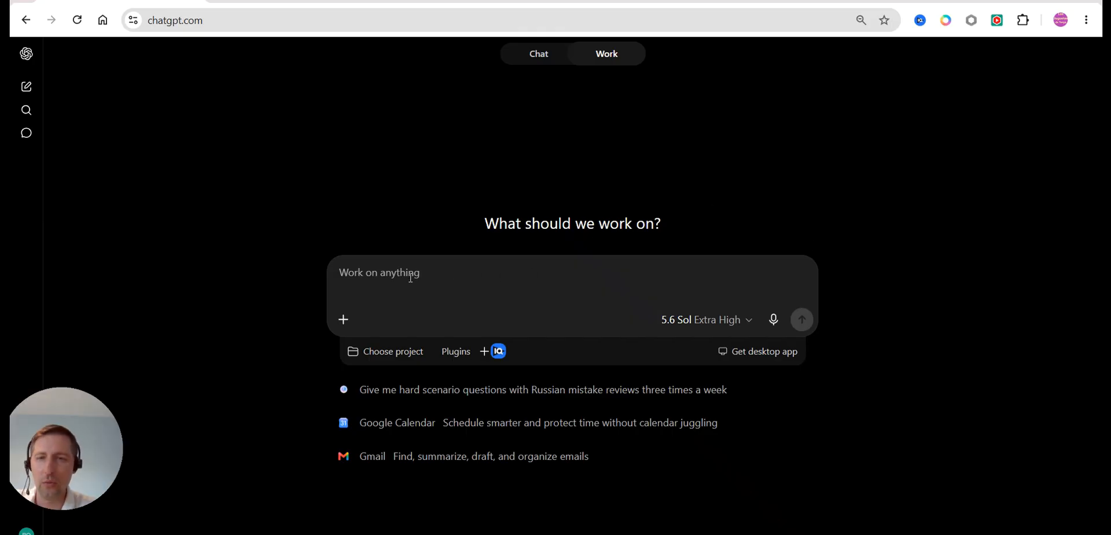
key("ctrl+v")
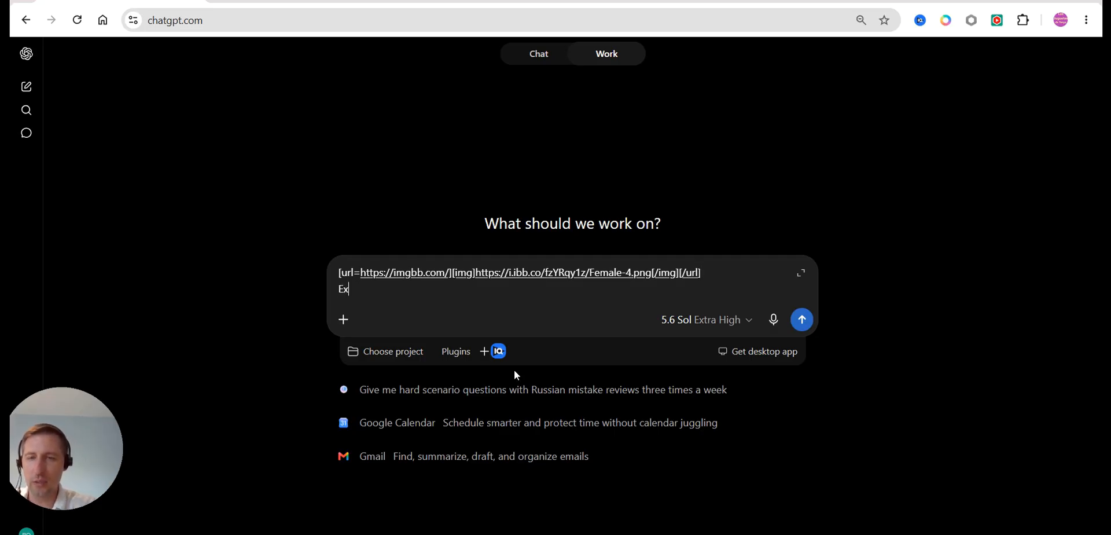
type("Ext")
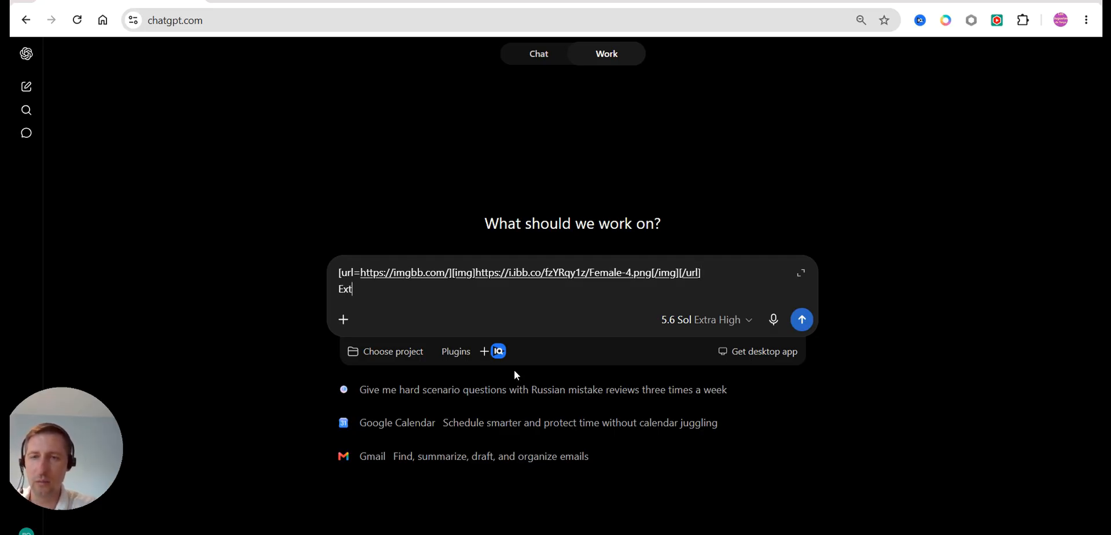
type("ract the link to be used in")
type("P")
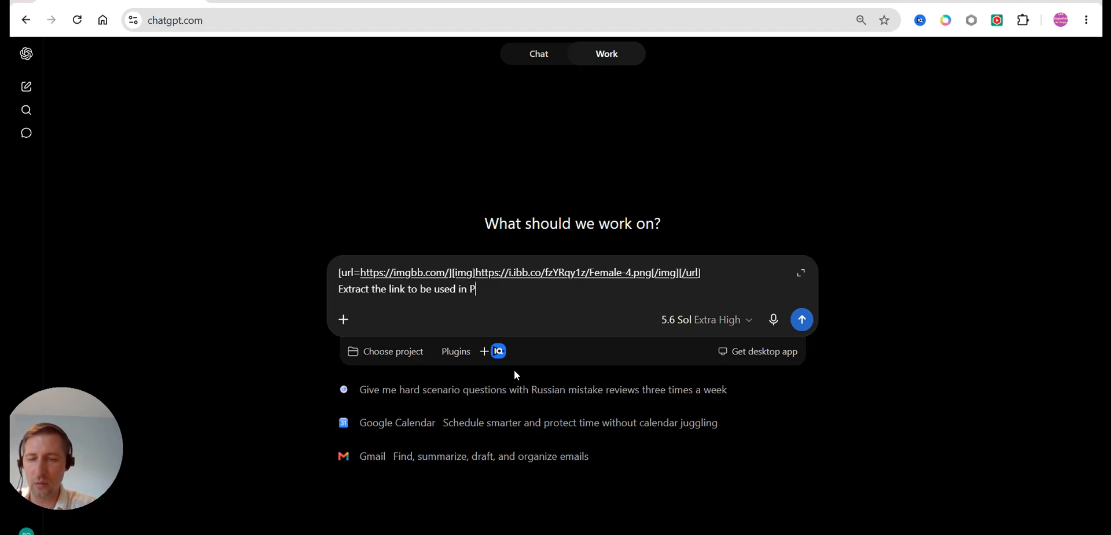
type("ower Bi table")
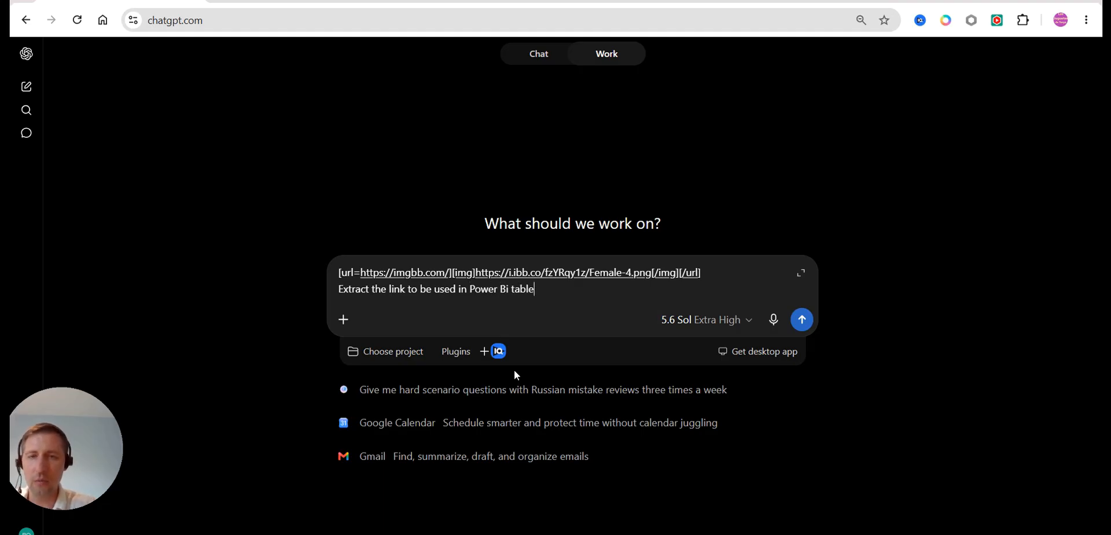
key("Return")
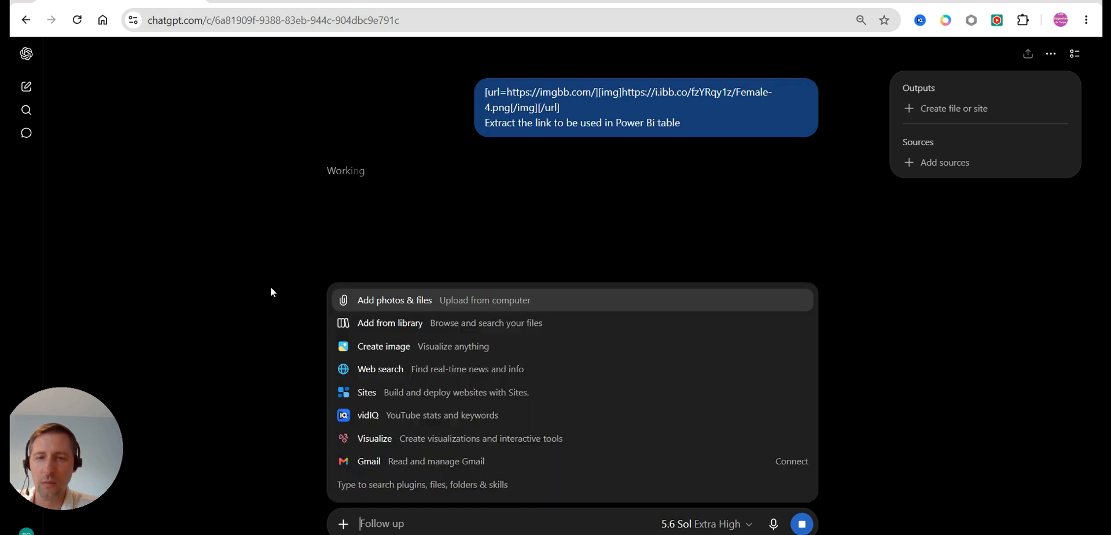
left_click(908, 345)
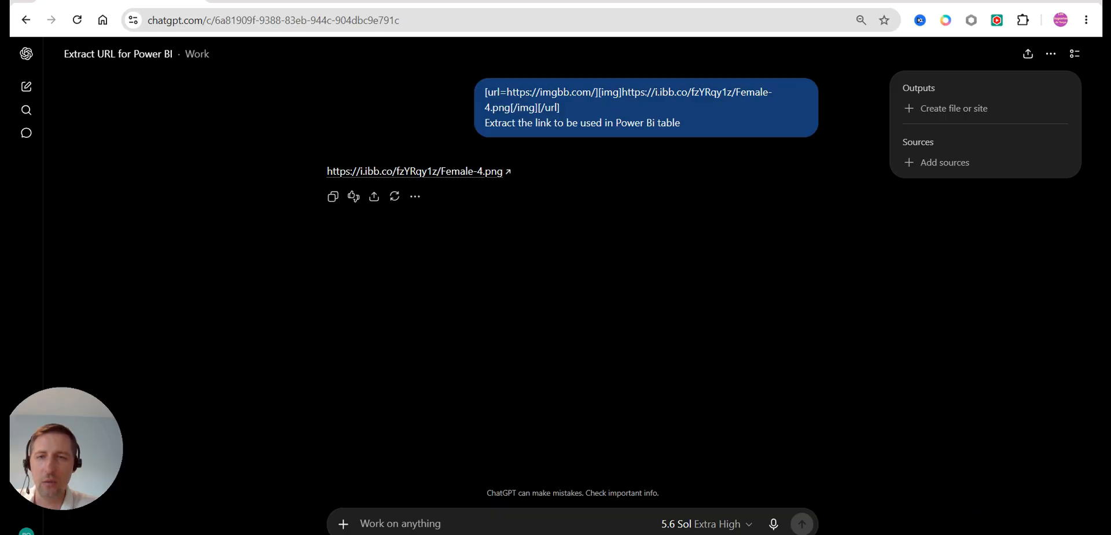
Switch back to Power BI's report view and set the data category of the Managers table's Picture column to Image URL.
left_click(951, 533)
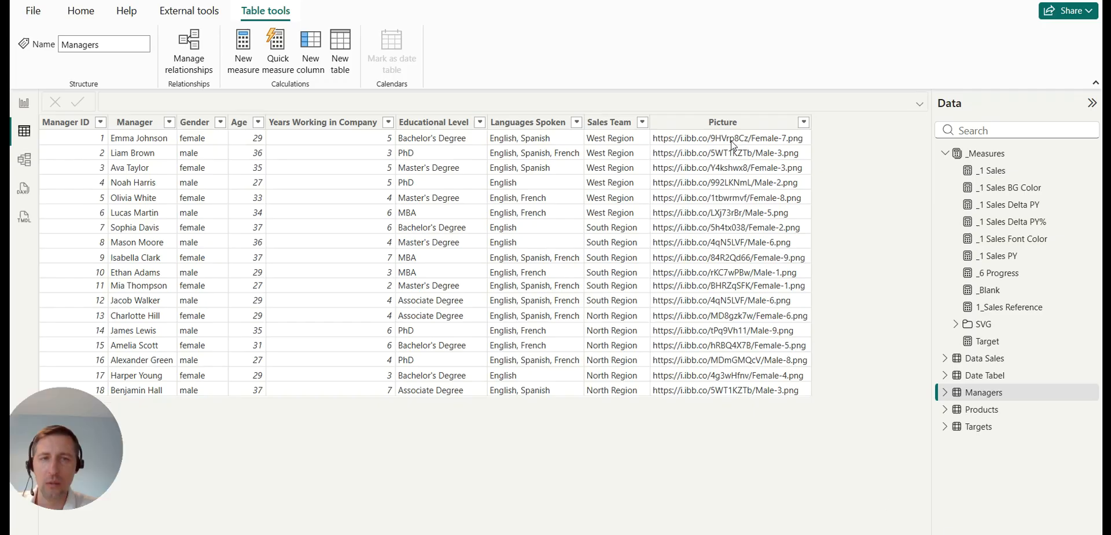
left_click(24, 105)
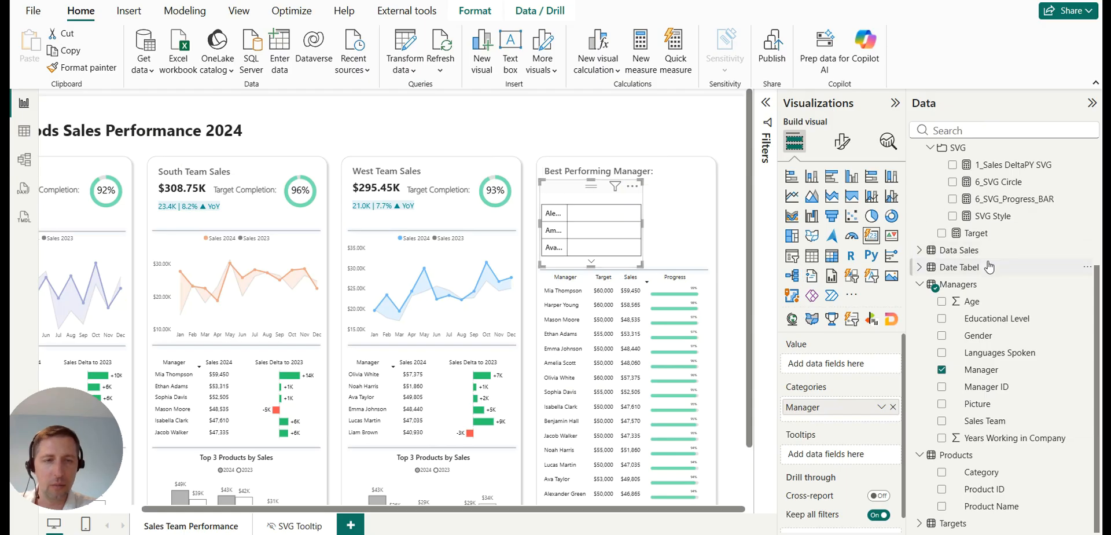
left_click(974, 408)
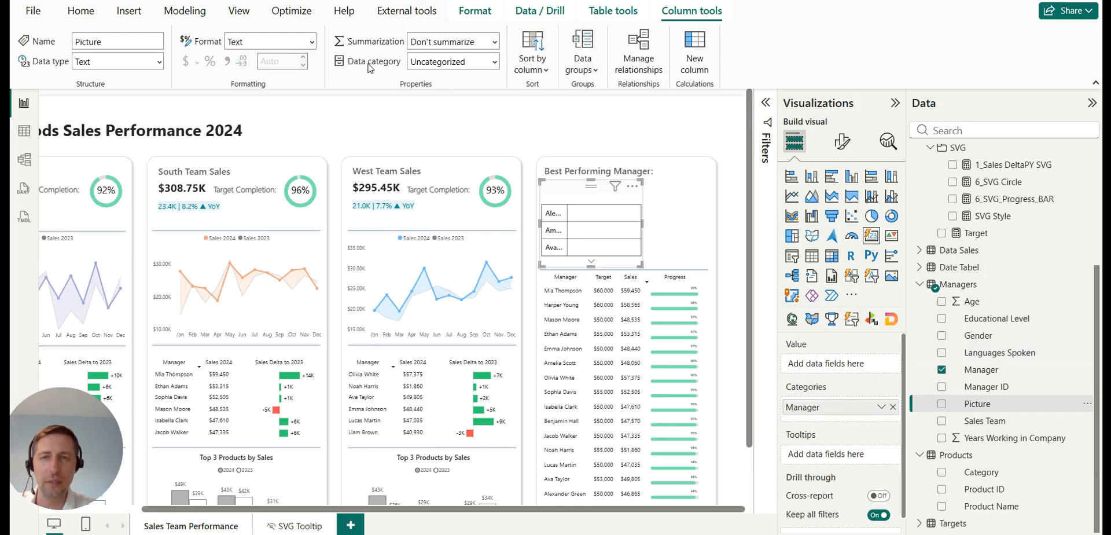
left_click(493, 68)
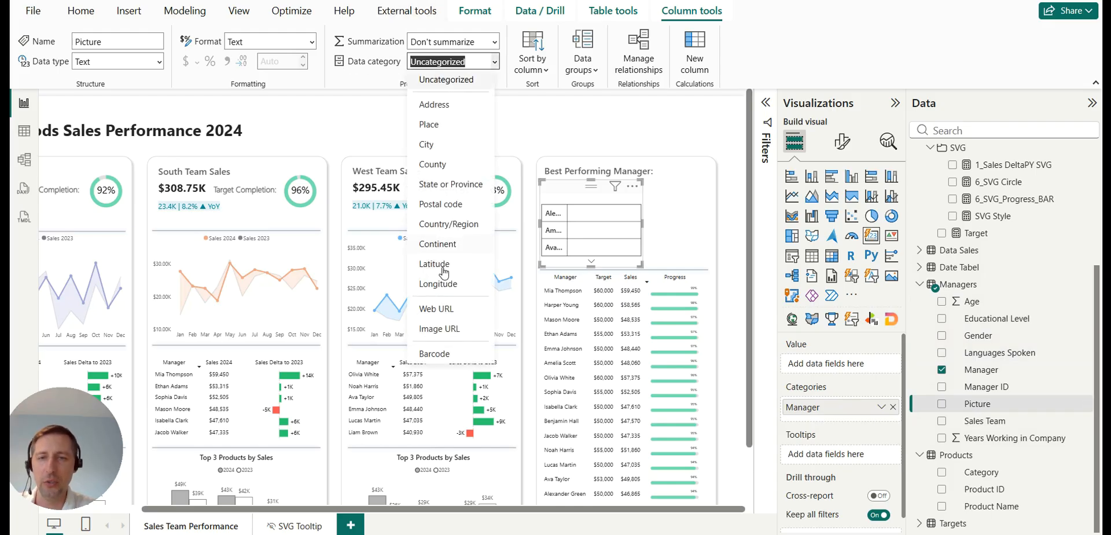
left_click(441, 329)
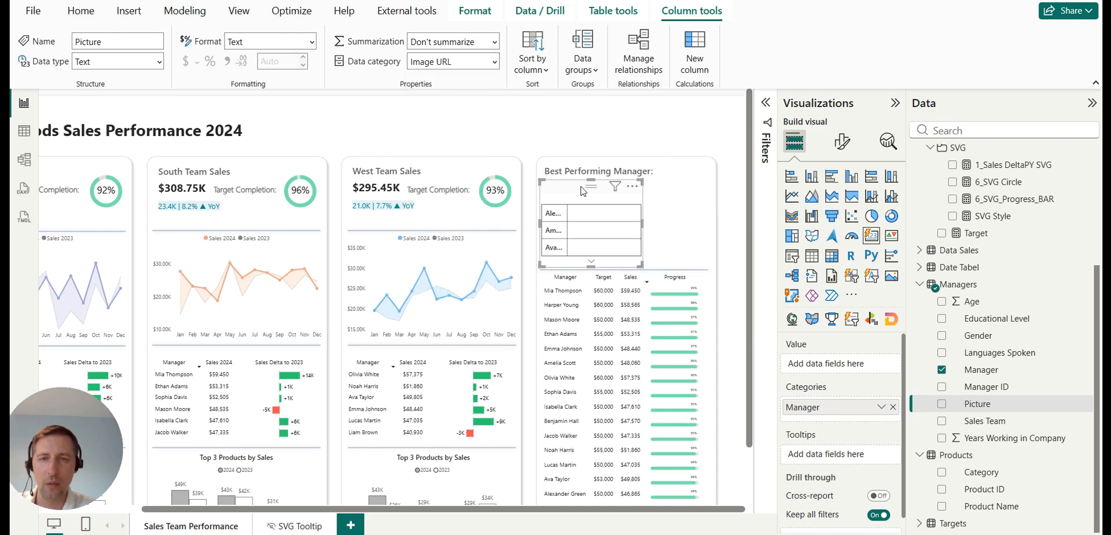
Filter the best-manager card's Manager field with a Top N filter showing the top 1 item by _6 Progress.
left_click(842, 141)
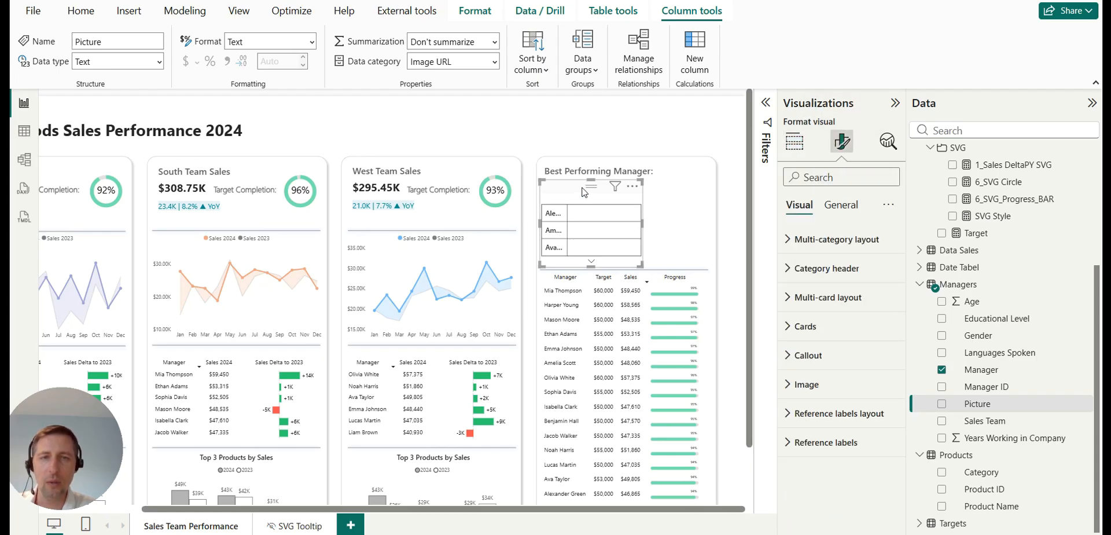
left_click(769, 105)
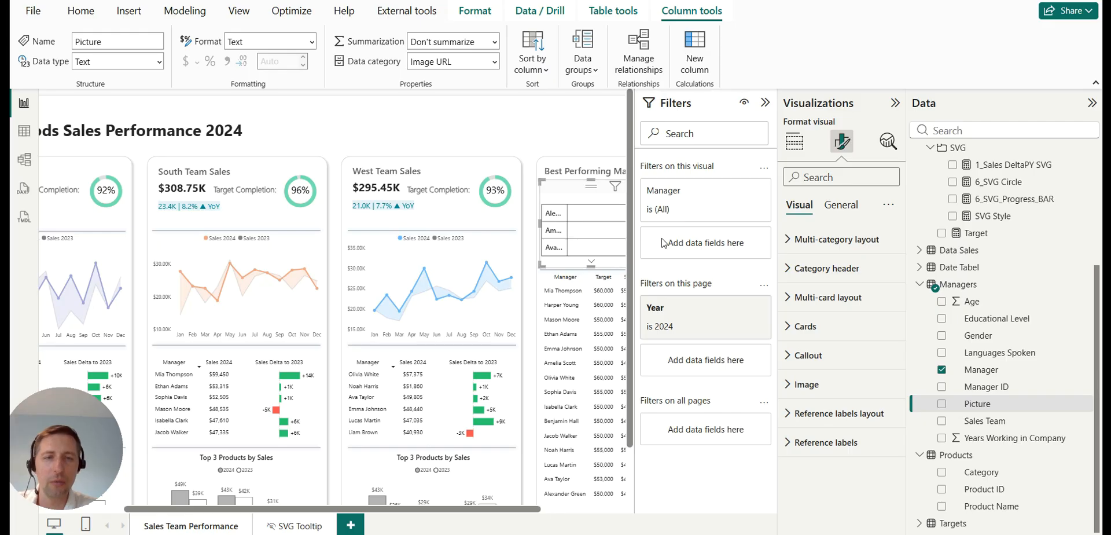
left_click(736, 191)
left_click(738, 248)
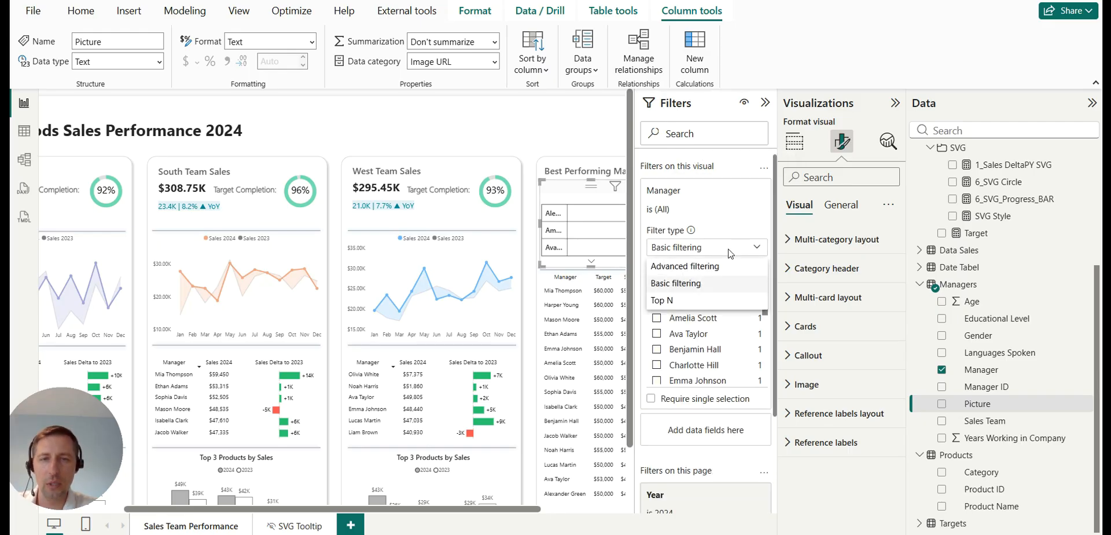
left_click(686, 298)
left_click(726, 282)
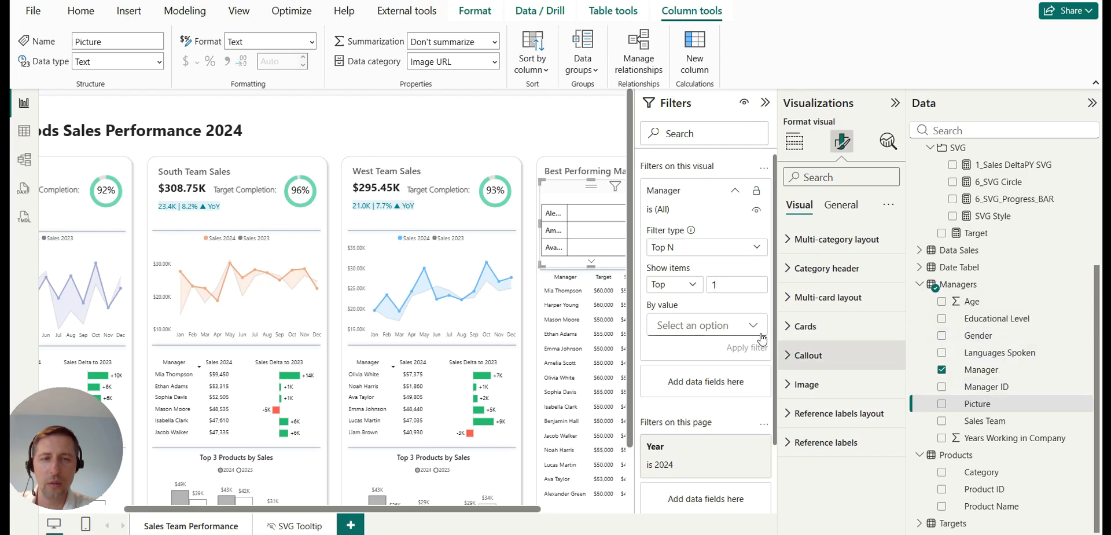
scroll(976, 331, "up", 1)
scroll(976, 331, "up", 5)
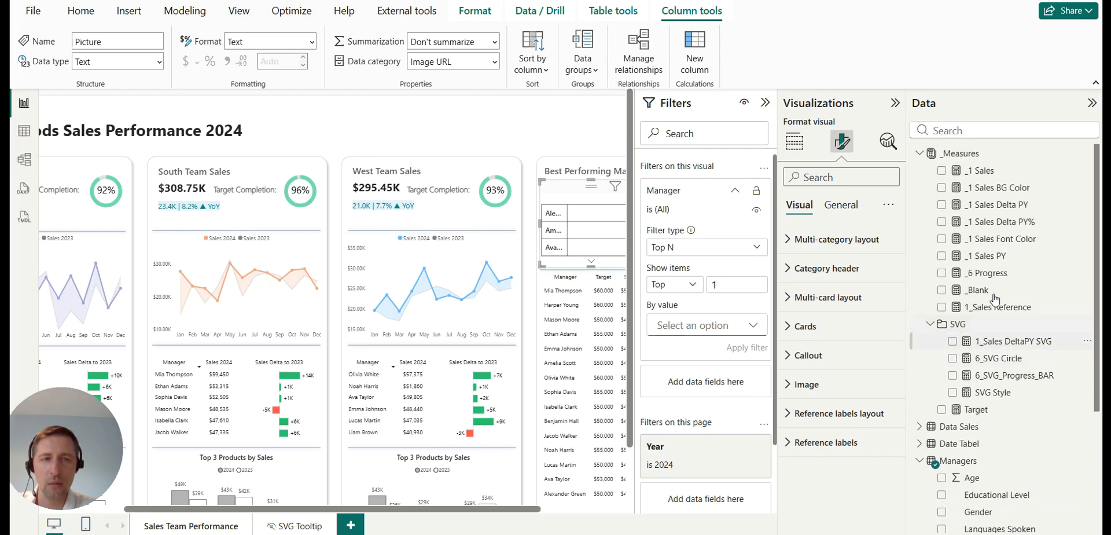
left_click_drag(988, 280, 715, 325)
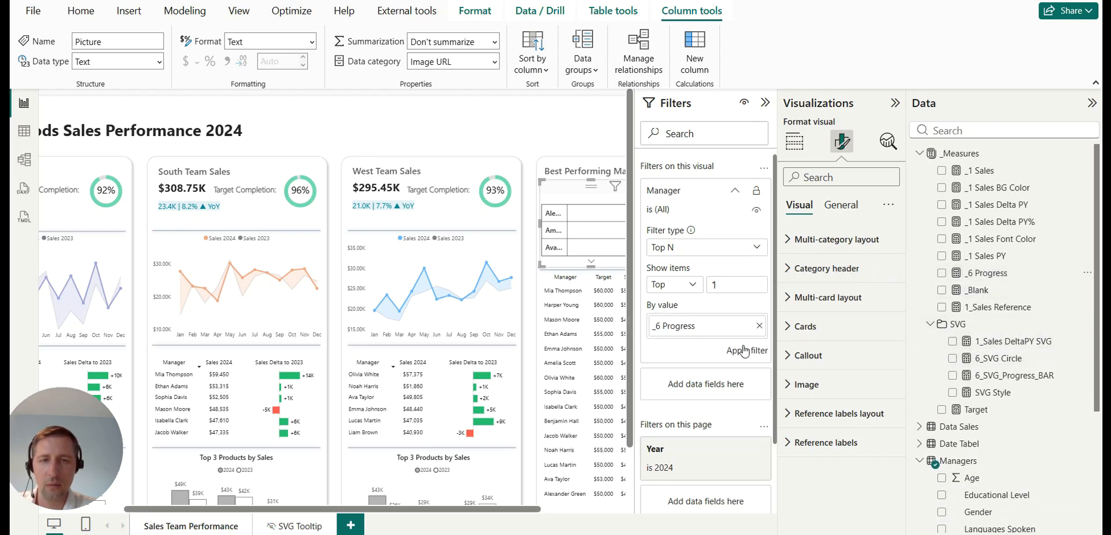
left_click(747, 357)
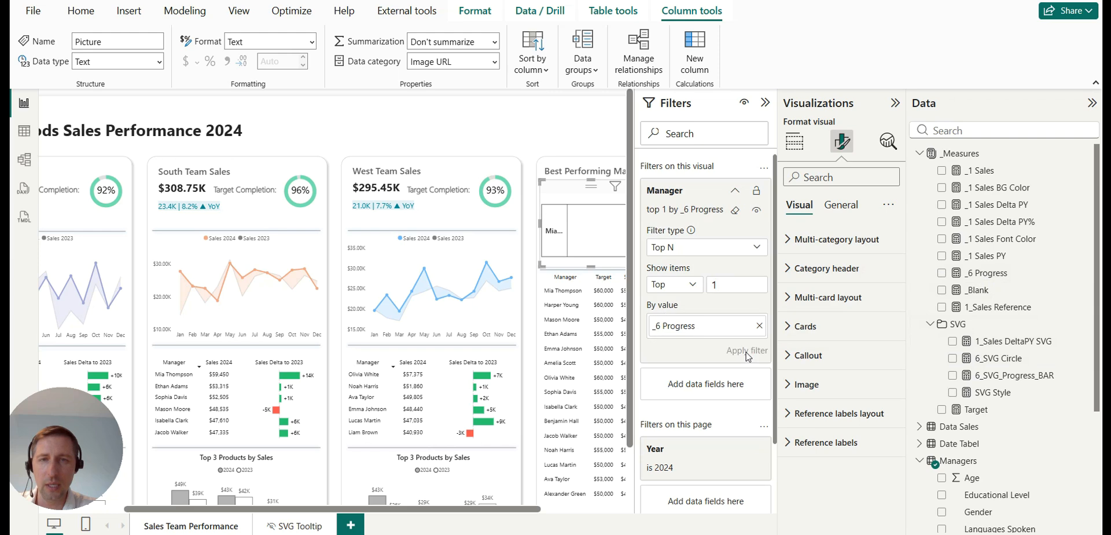
left_click(766, 103)
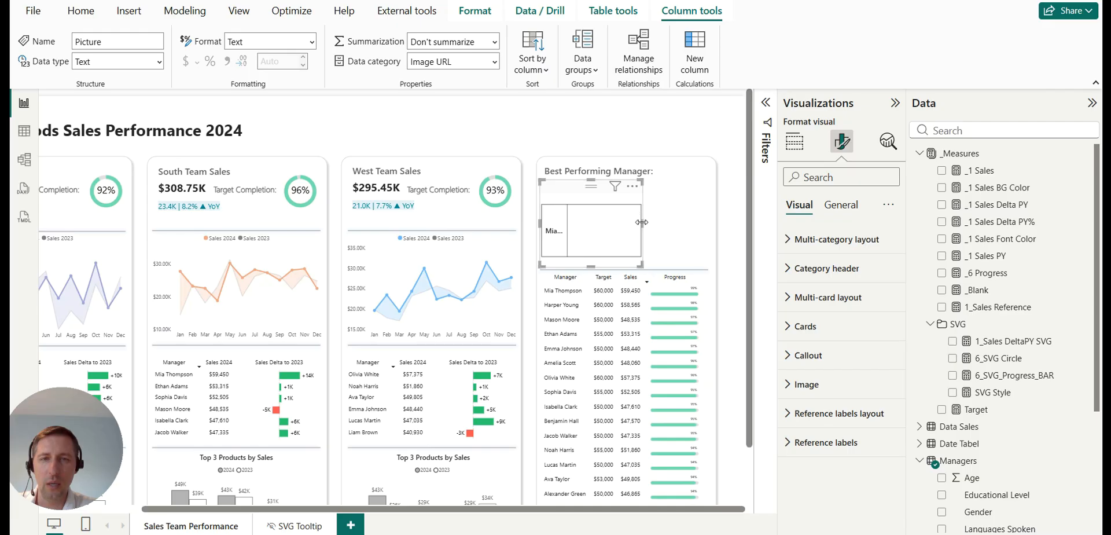
Widen the best-manager card to span its panel, and turn off the border, divider and background in its Cards settings.
left_click_drag(665, 227, 710, 226)
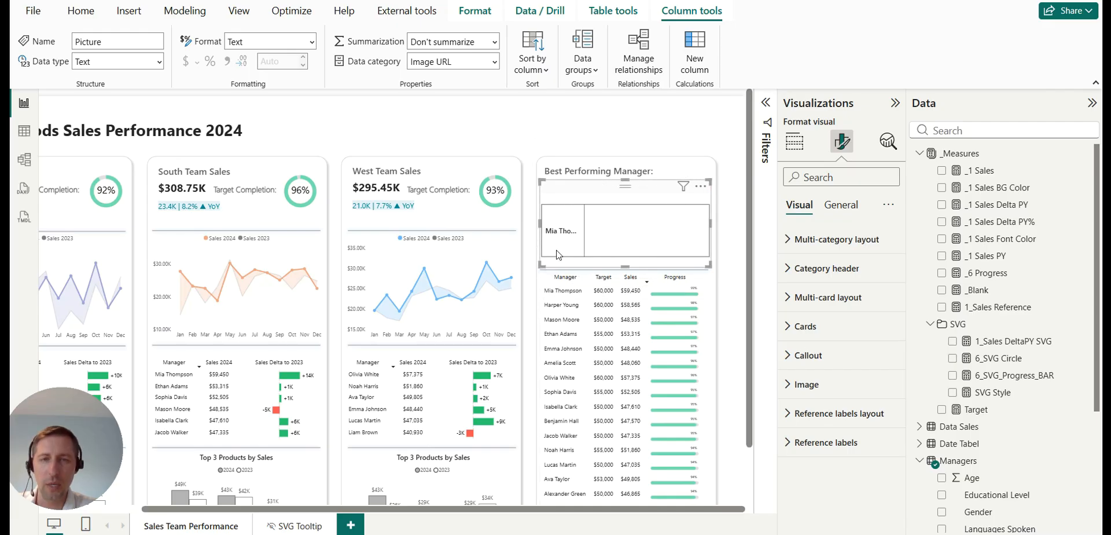
left_click(826, 330)
scroll(828, 330, "down", 3)
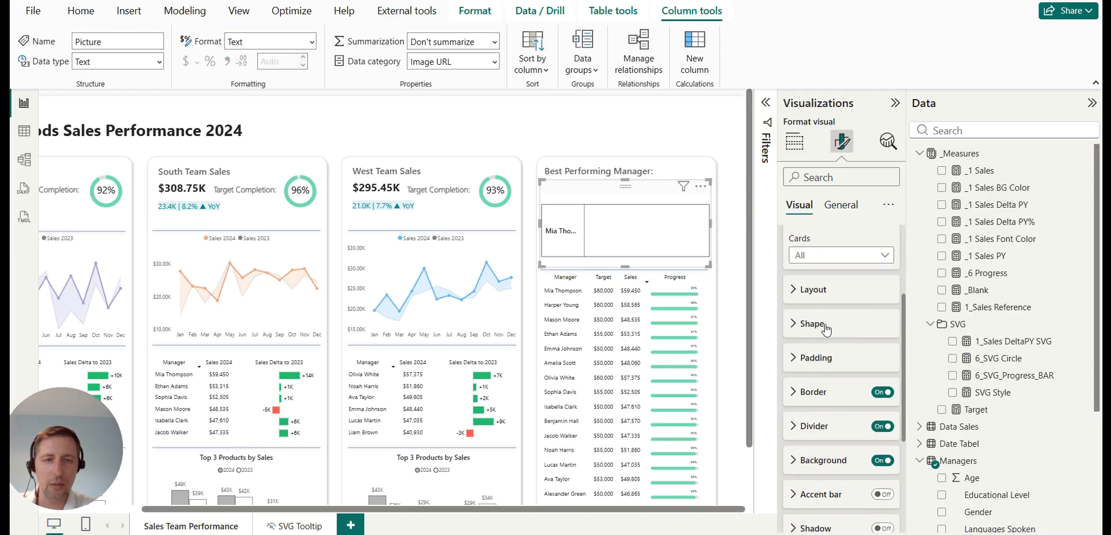
left_click(883, 392)
left_click(883, 427)
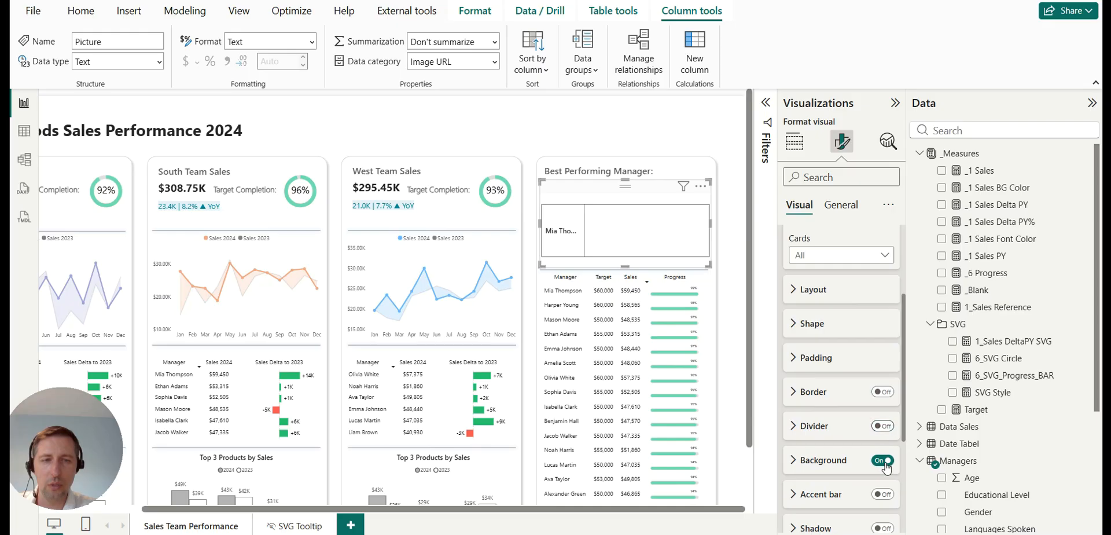
left_click(882, 462)
Check the best-manager card's general, Cards and multi-card layout settings for the source of the remaining outline.
left_click(844, 205)
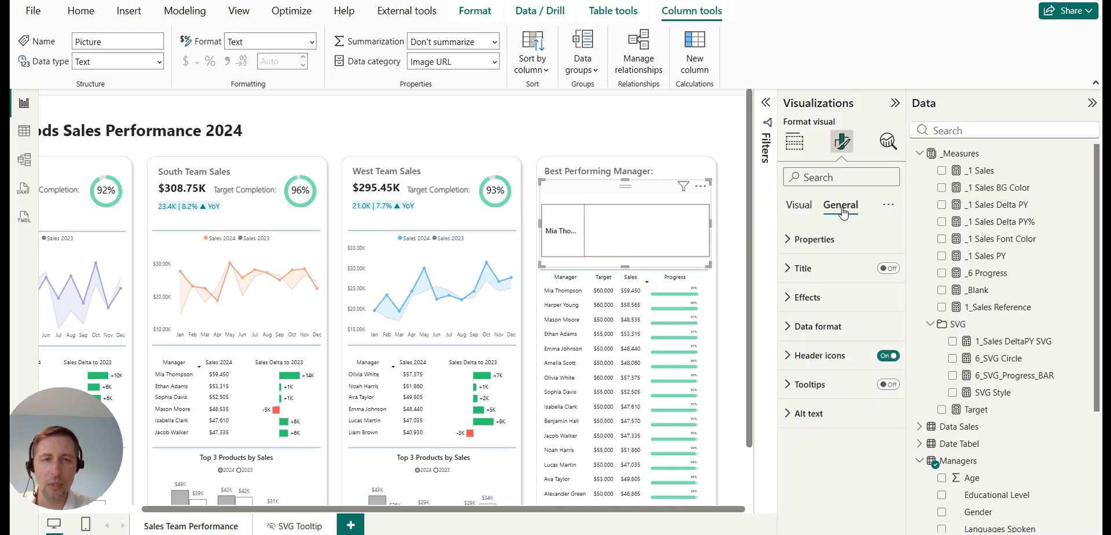
left_click(813, 297)
left_click(811, 239)
left_click(807, 207)
scroll(822, 301, "down", 3)
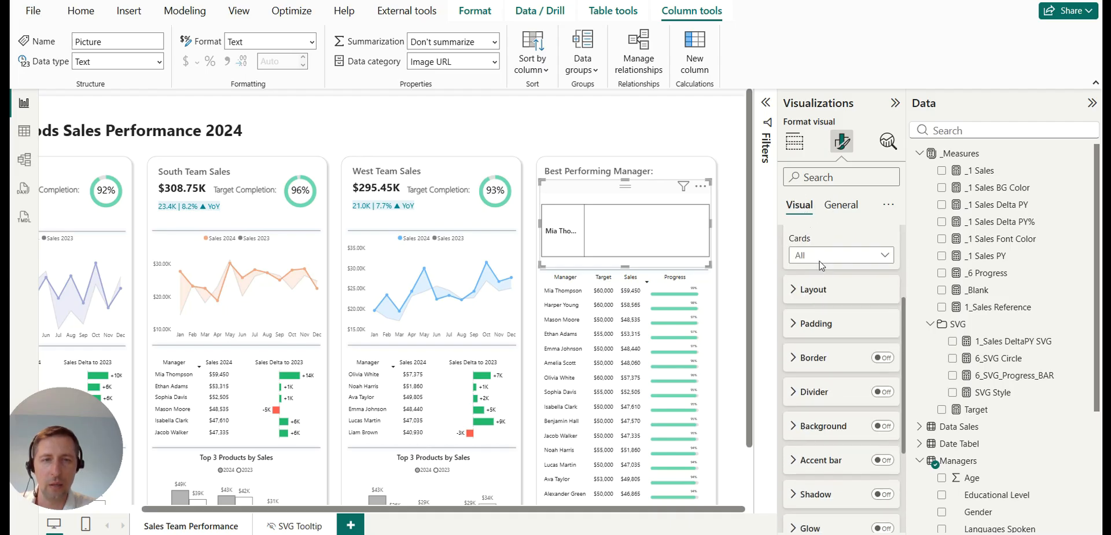
scroll(822, 265, "up", 3)
left_click(802, 333)
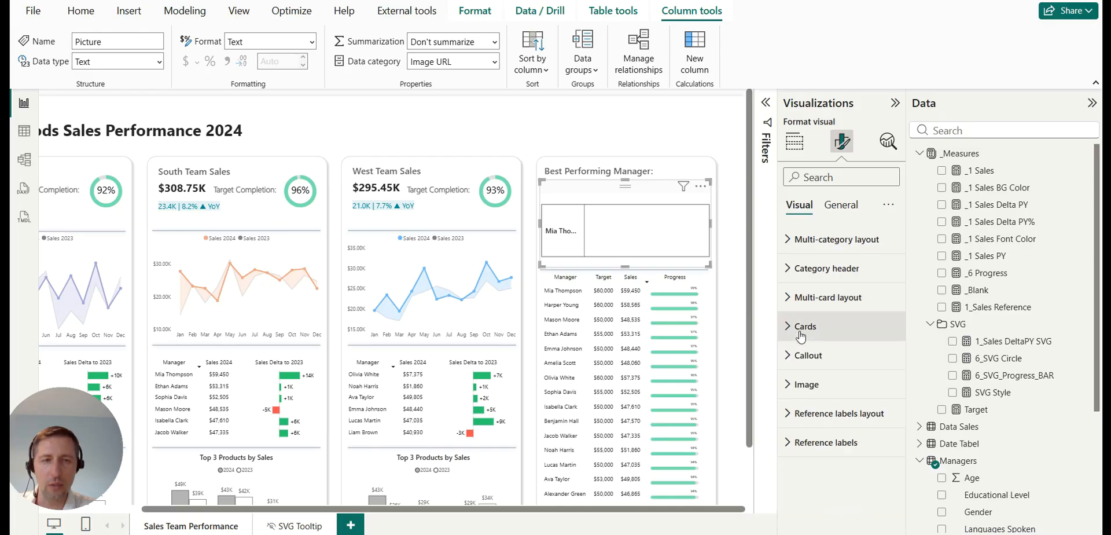
left_click(809, 299)
scroll(810, 304, "down", 4)
scroll(811, 304, "up", 2)
left_click(839, 299)
left_click(834, 335)
scroll(833, 318, "down", 1)
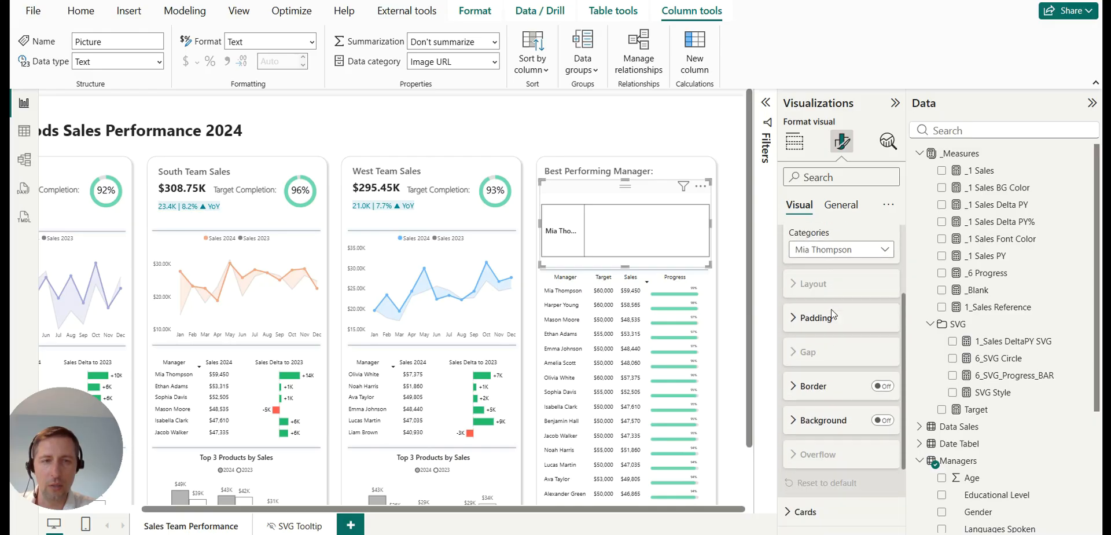
scroll(832, 314, "down", 2)
Check the card's reference labels and reference labels layout settings for options that control the outline.
left_click(811, 524)
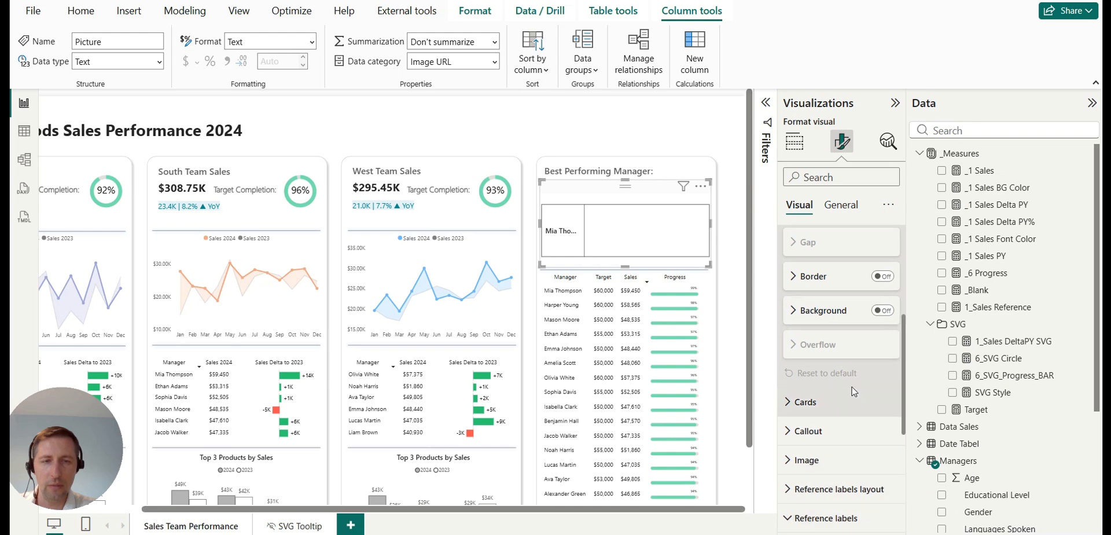
scroll(855, 391, "down", 5)
left_click(817, 272)
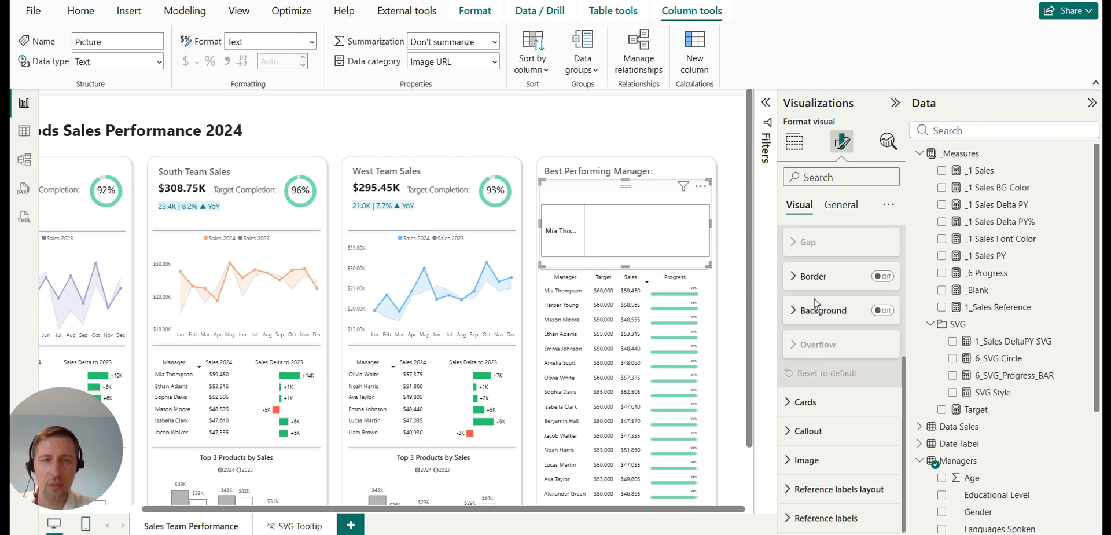
left_click(810, 489)
scroll(851, 348, "down", 4)
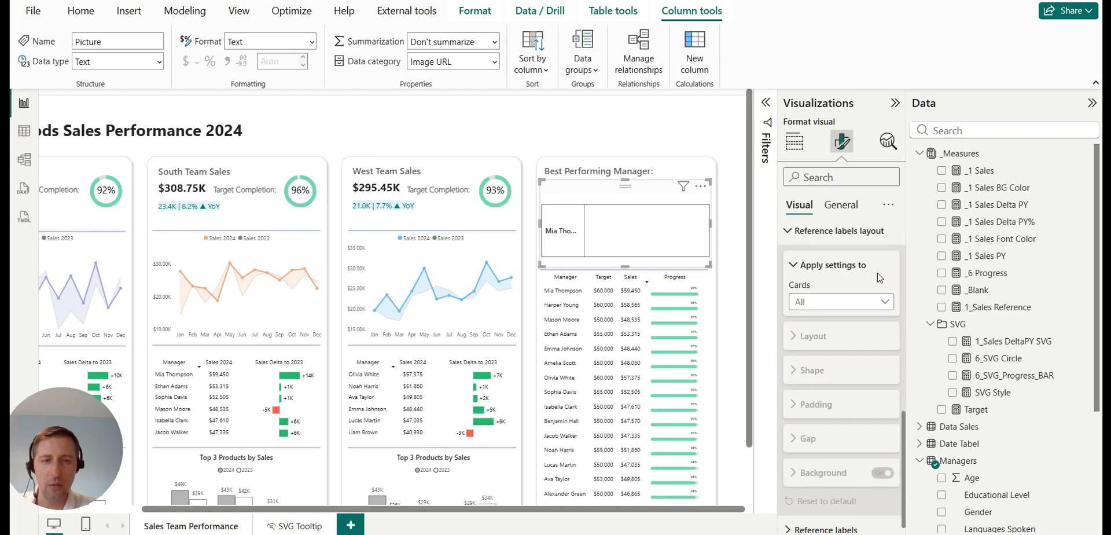
left_click(856, 291)
left_click(843, 308)
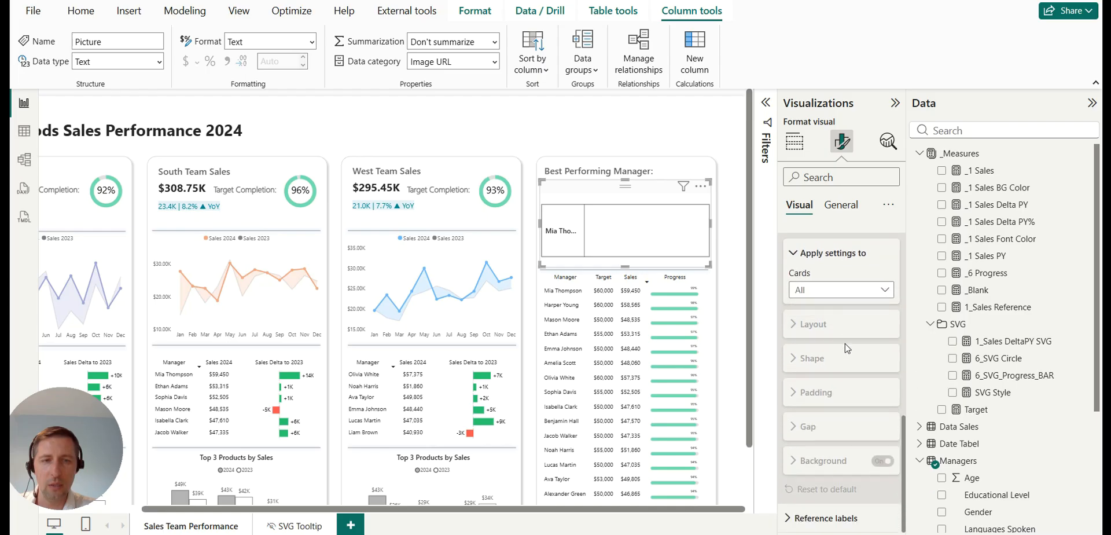
scroll(848, 347, "up", 3)
left_click(791, 440)
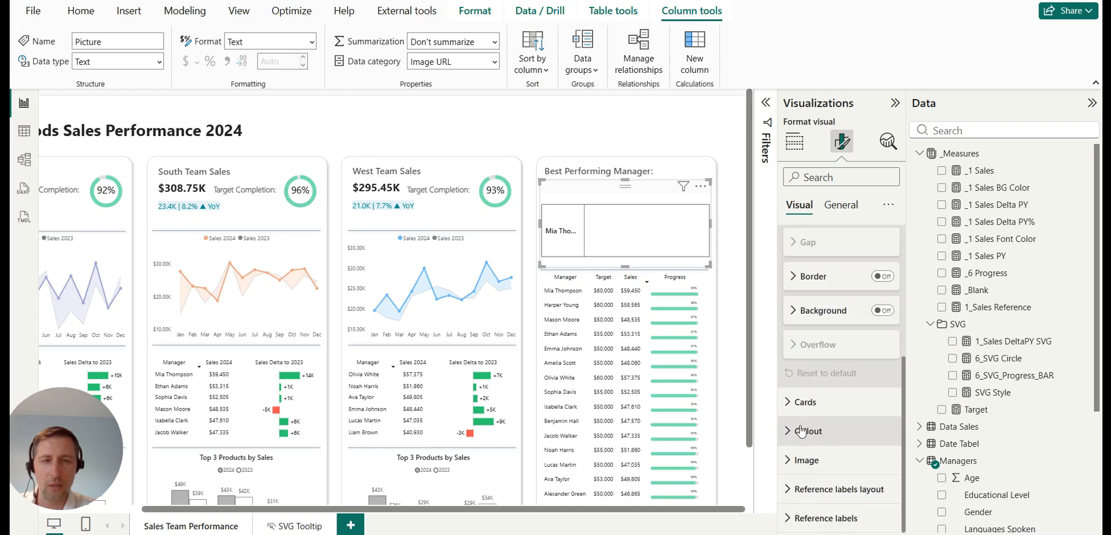
scroll(799, 348, "up", 3)
left_click(800, 297)
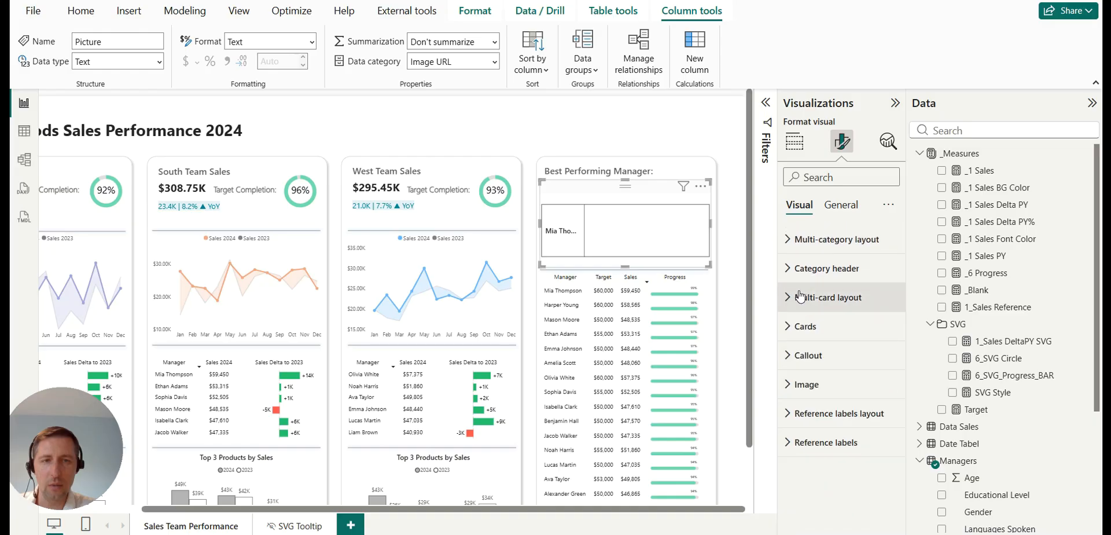
Turn off the border in the best-manager card's multi-category layout.
left_click(797, 243)
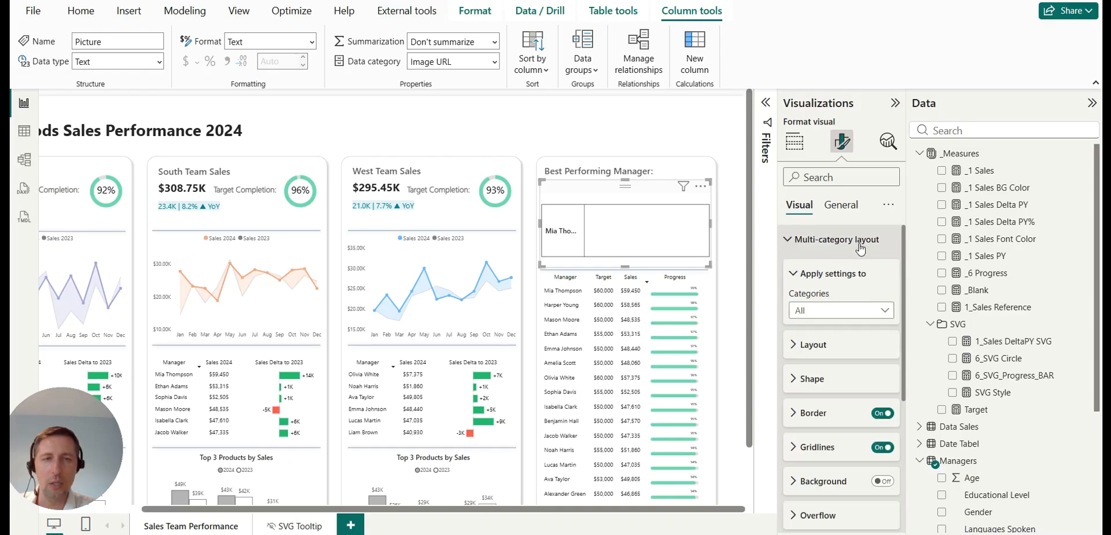
left_click(887, 415)
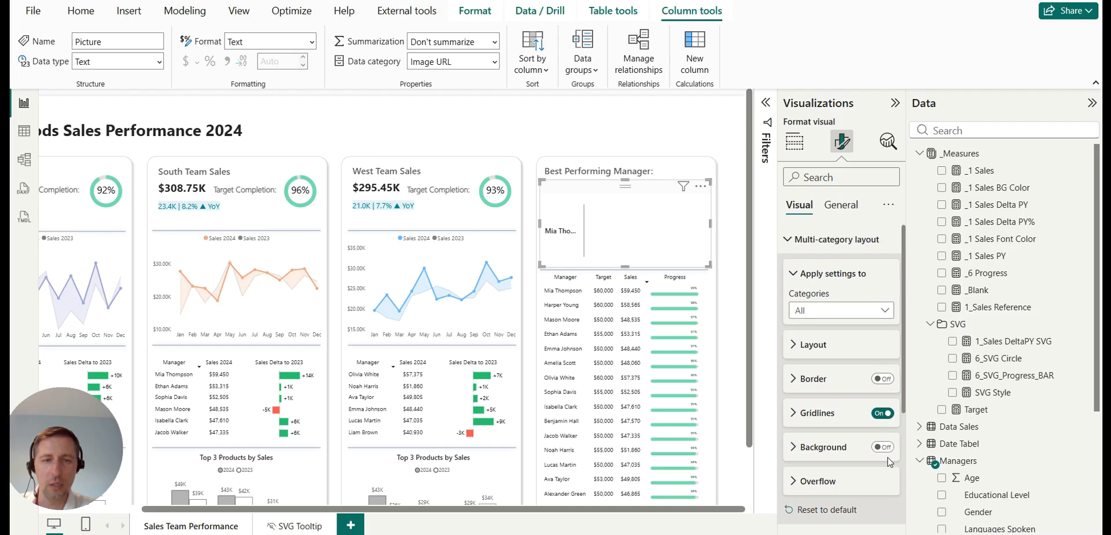
Turn off the gridlines in the best-manager card's multi-category layout and test how selecting the manager cross-filters the report.
left_click(884, 415)
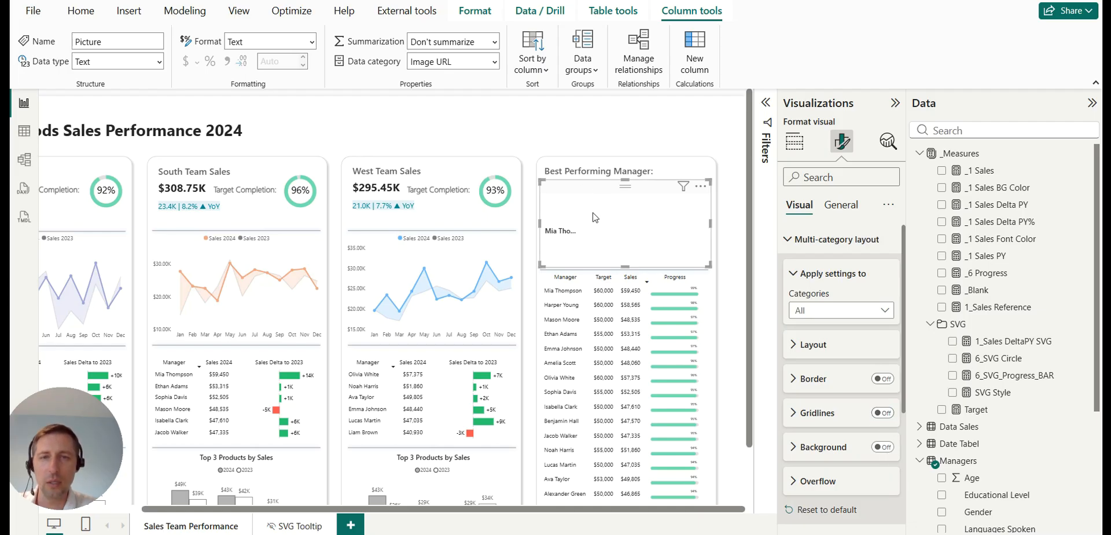
left_click(577, 233)
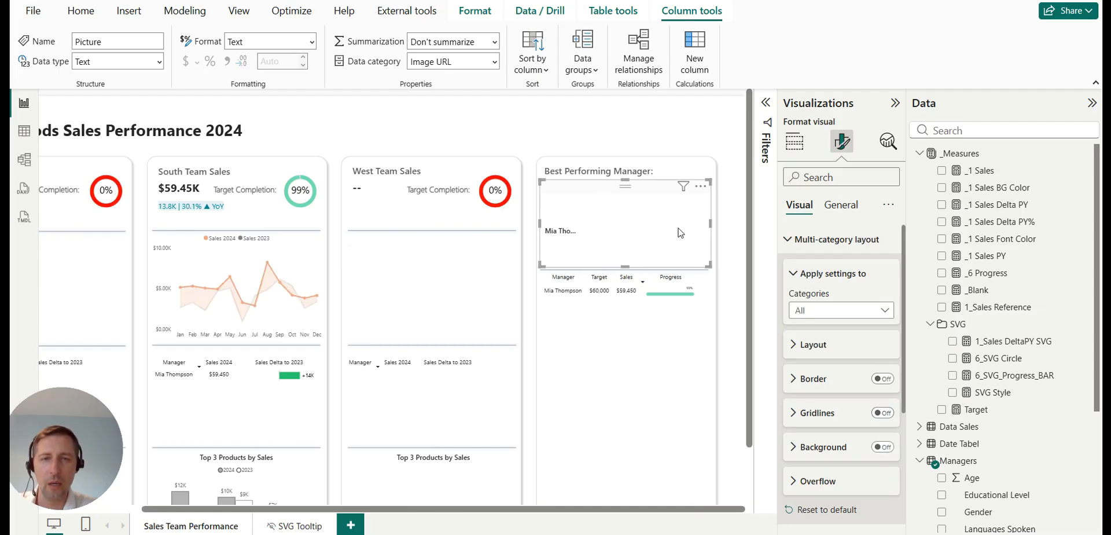
left_click(579, 234)
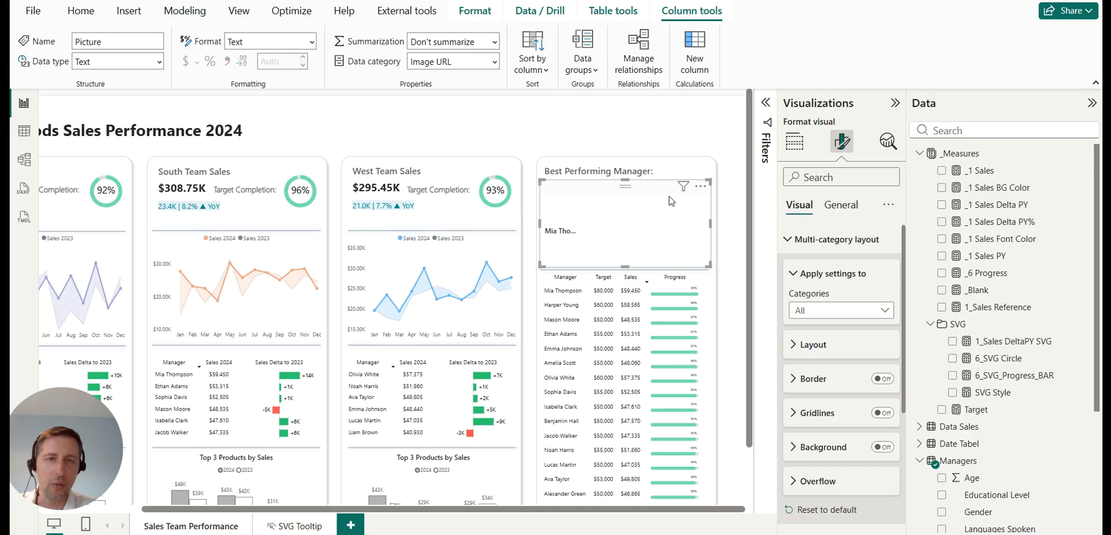
left_click(796, 240)
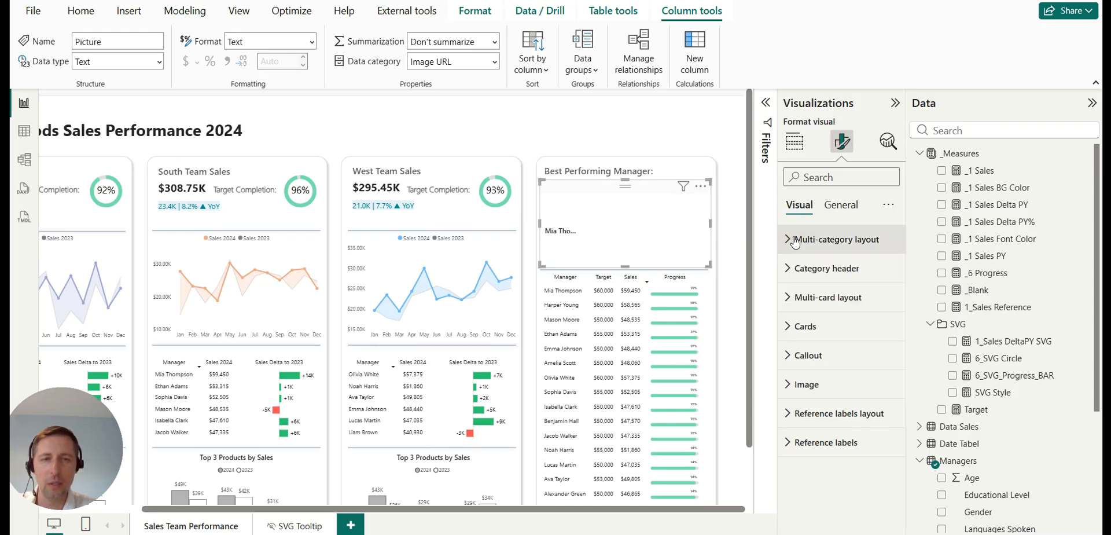
Turn off the value and label in the best-manager card's callout settings for all cards.
left_click(808, 355)
scroll(839, 290, "down", 3)
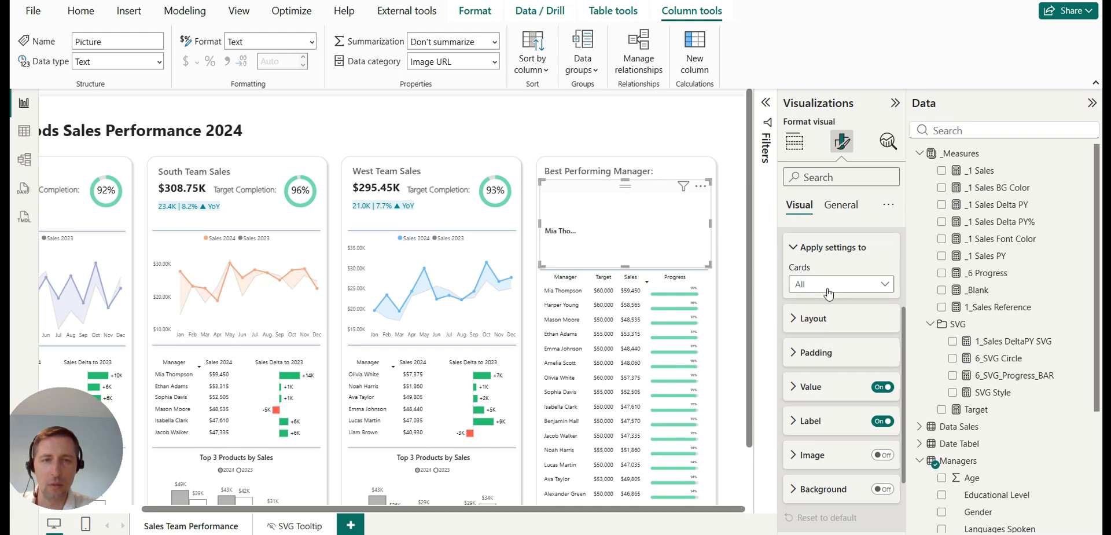
left_click(883, 387)
left_click(885, 422)
scroll(823, 329, "up", 3)
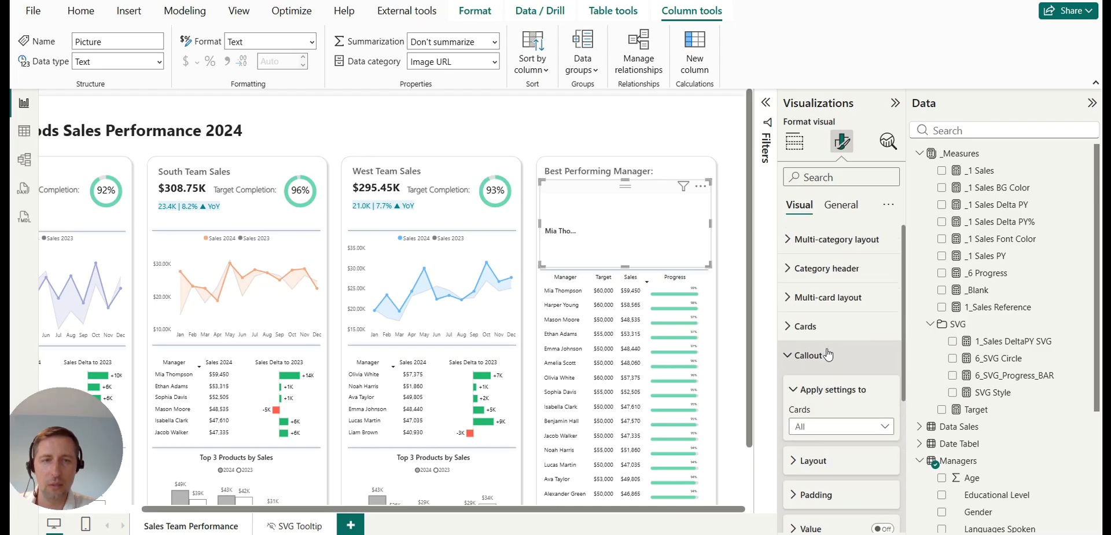
Check the best-manager card's Cards and Callout settings for remaining options that affect its content and outline.
left_click(808, 328)
left_click(828, 398)
scroll(828, 398, "down", 3)
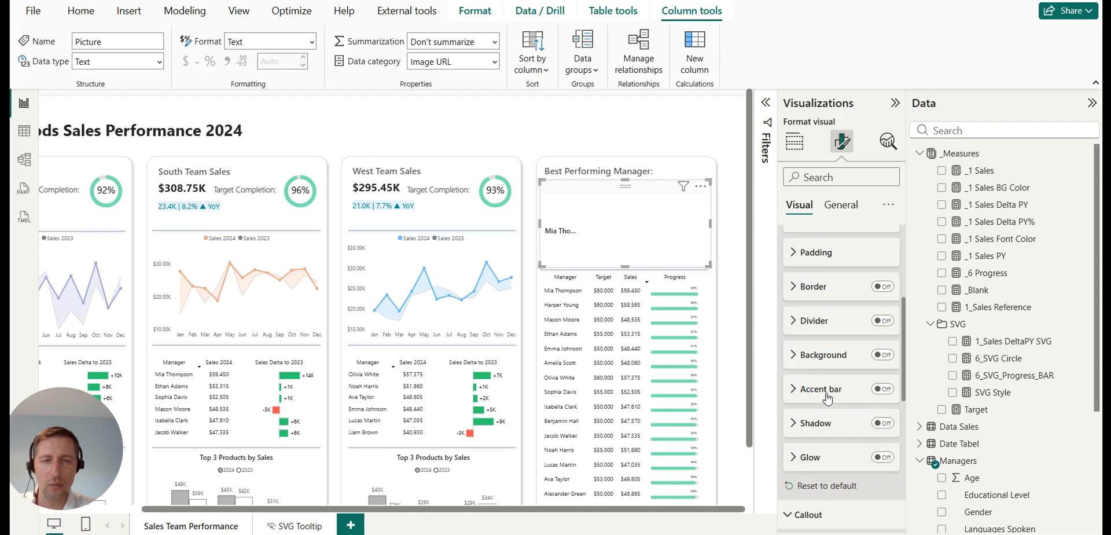
left_click(804, 255)
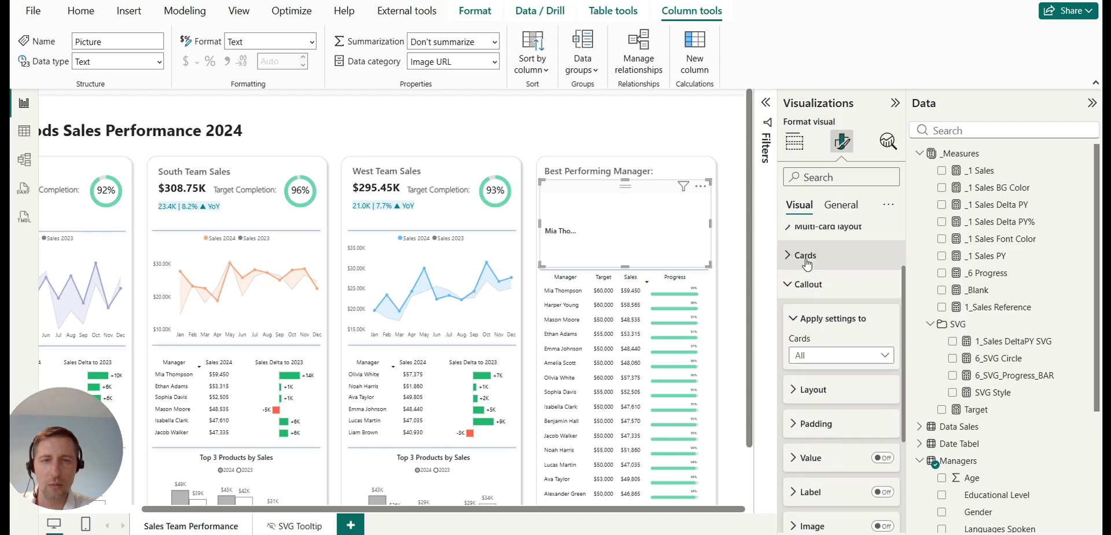
scroll(819, 300, "down", 5)
scroll(818, 289, "up", 2)
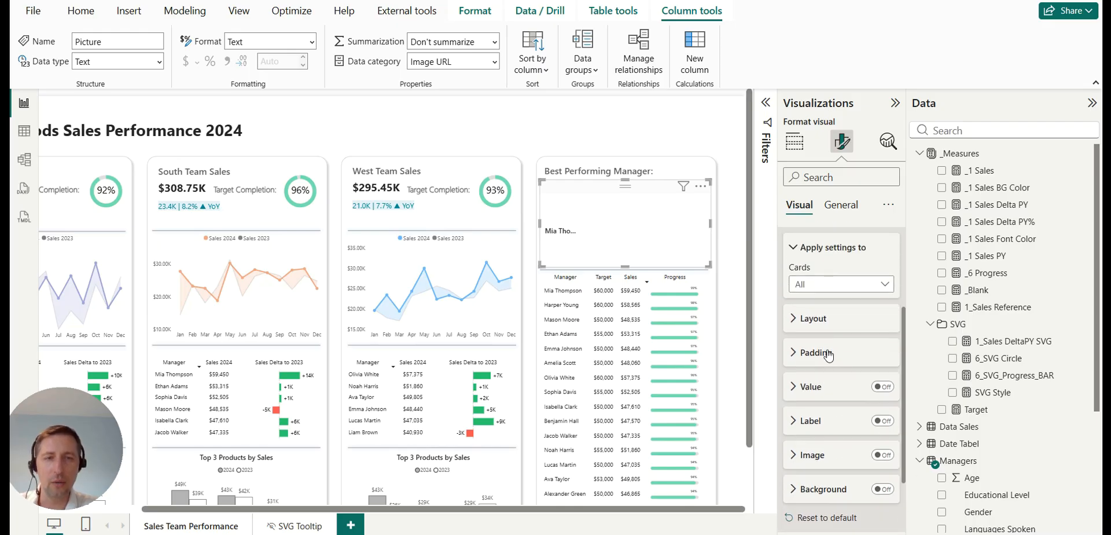
left_click(809, 255)
scroll(822, 277, "up", 3)
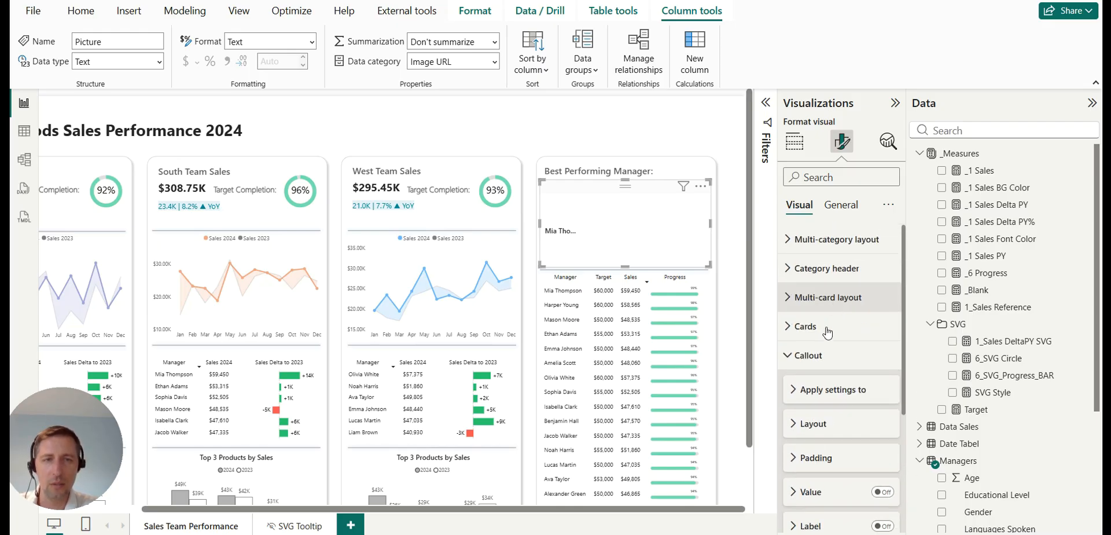
left_click(813, 363)
key("Escape")
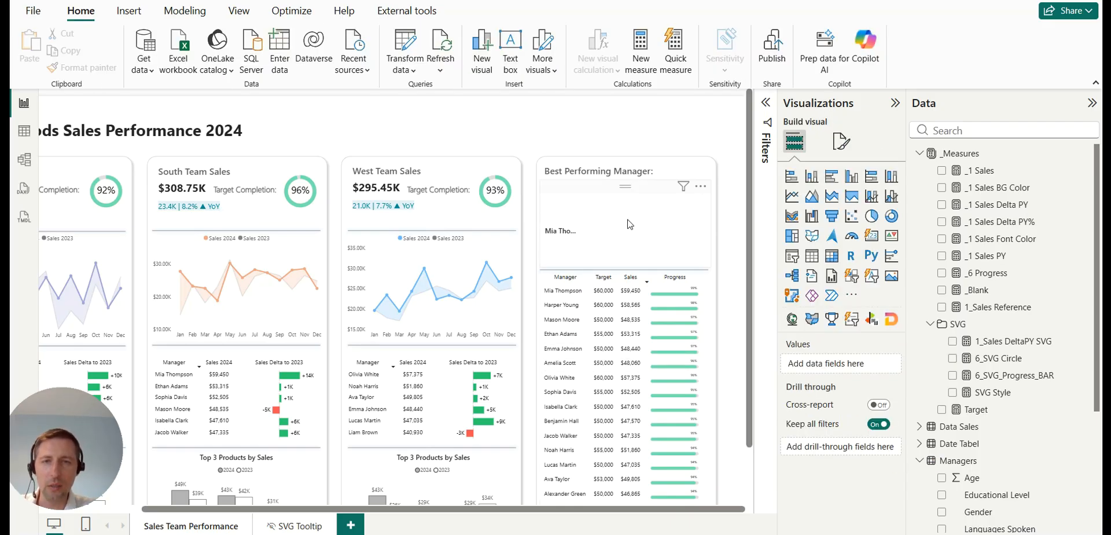
Move the Manager field from the card's Categories to its Value, and apply the callout settings to First Manager.
left_click(577, 198)
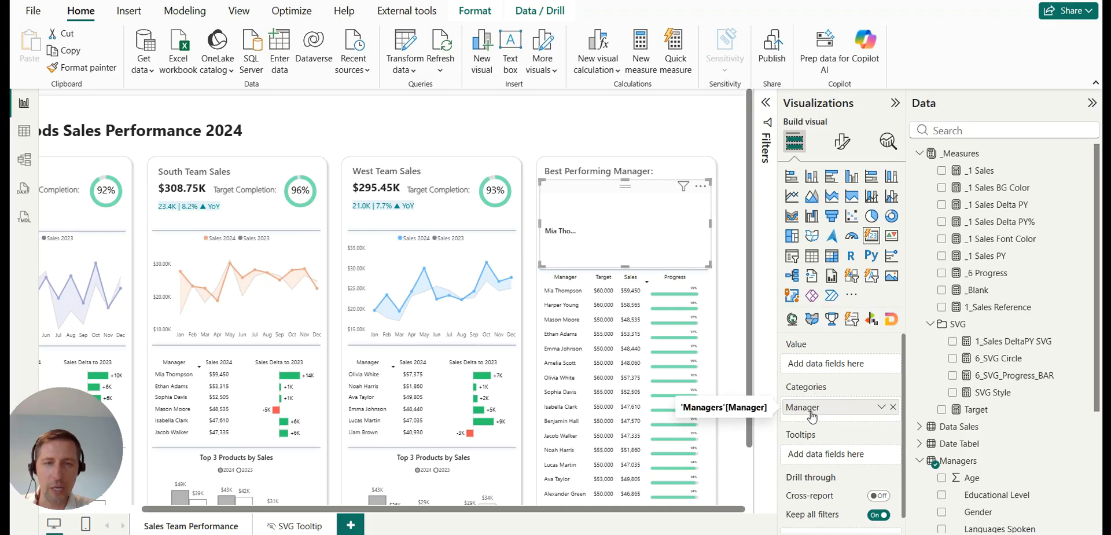
left_click_drag(812, 415, 813, 369)
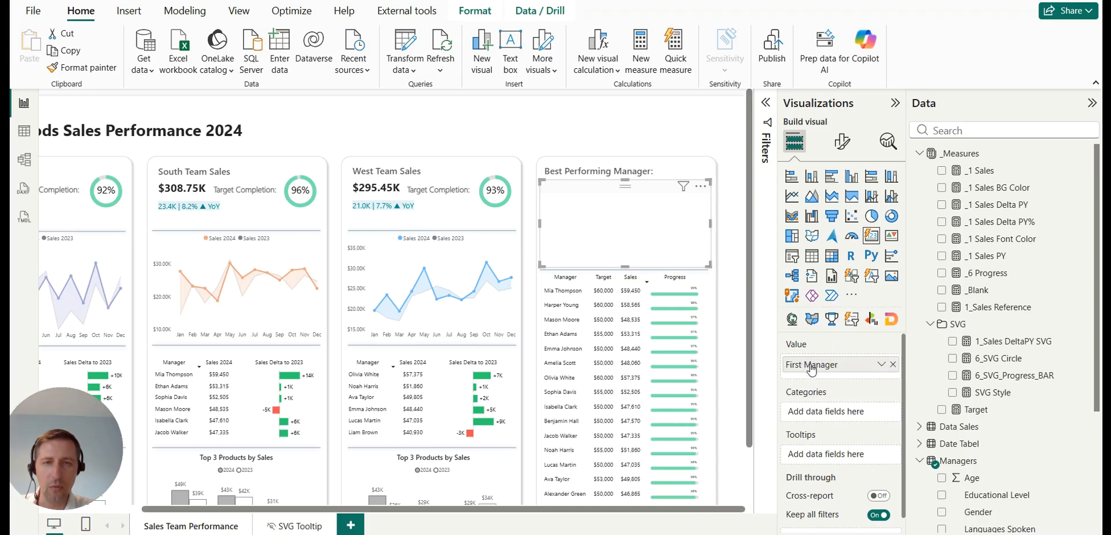
left_click(844, 141)
left_click(827, 354)
scroll(827, 359, "down", 1)
left_click(828, 362)
left_click(834, 387)
scroll(863, 415, "down", 1)
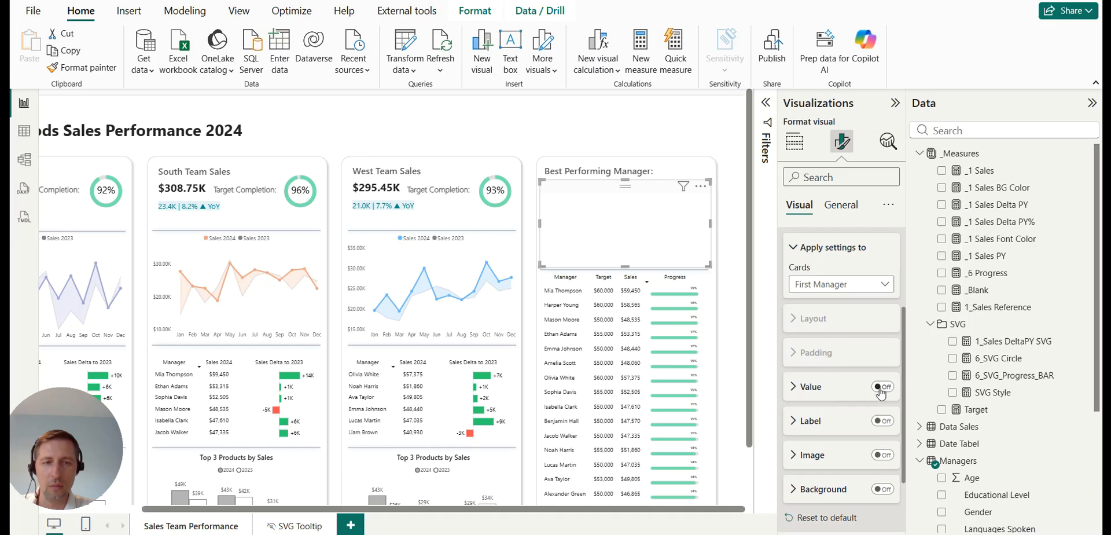
Try showing the callout value for First Manager.
left_click(880, 391)
left_click(883, 393)
scroll(855, 384, "up", 1)
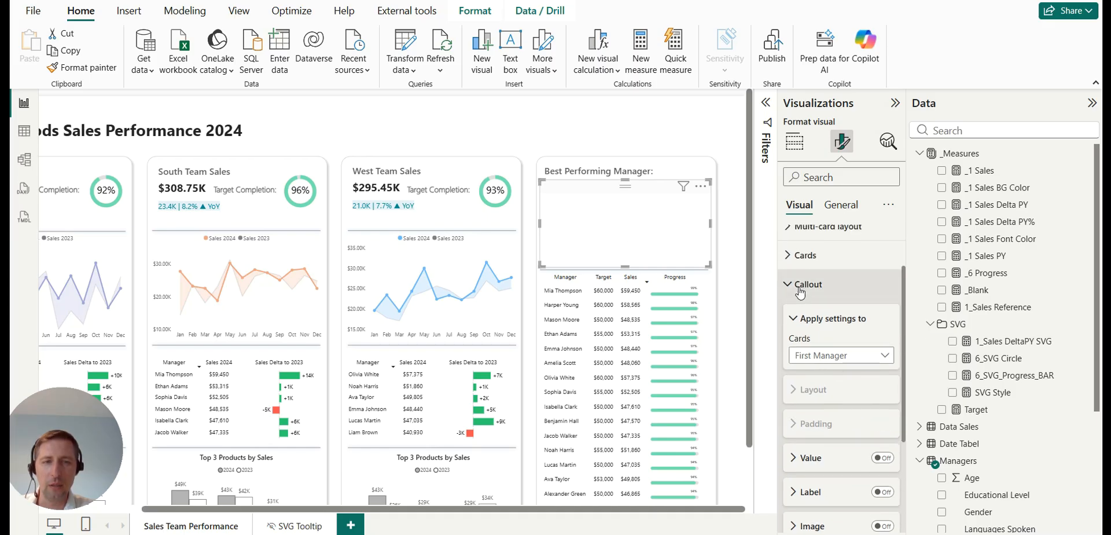
scroll(819, 304, "down", 1)
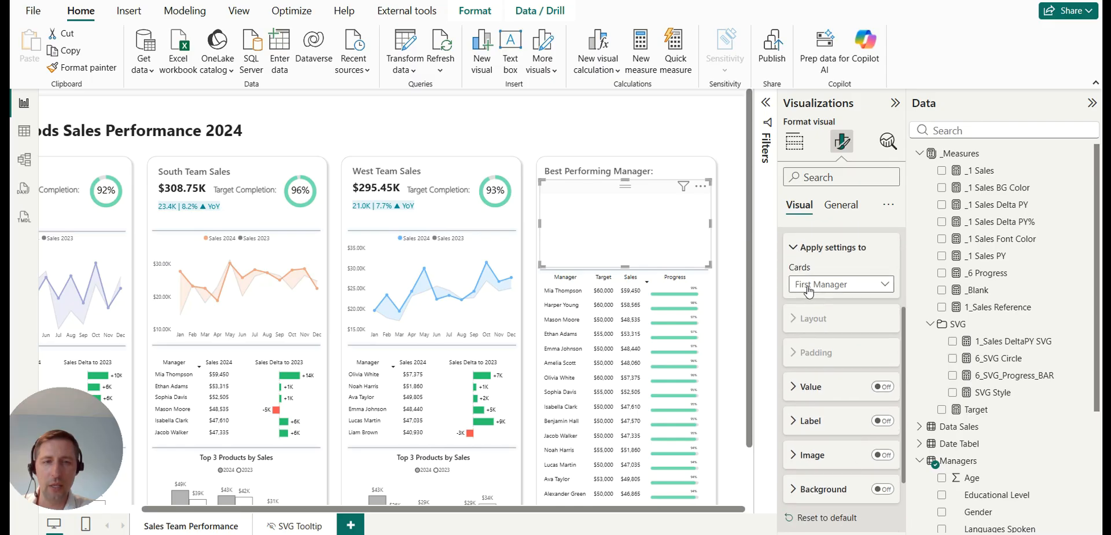
scroll(812, 298, "up", 1)
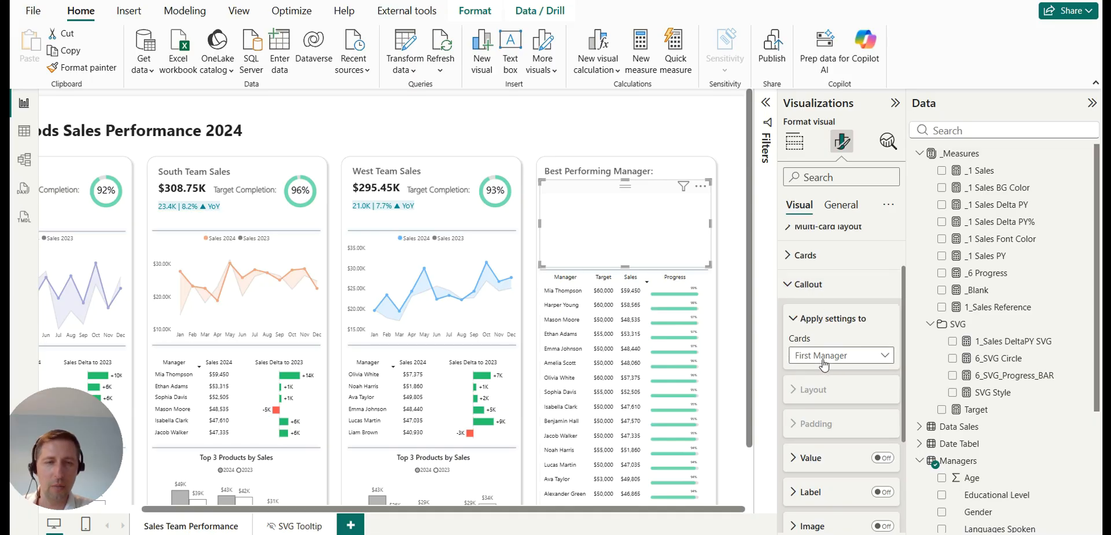
Turn on the callout image for First Manager and set its image type to Enter URL.
scroll(825, 365, "down", 1)
left_click(882, 455)
scroll(818, 338, "down", 1)
left_click(803, 384)
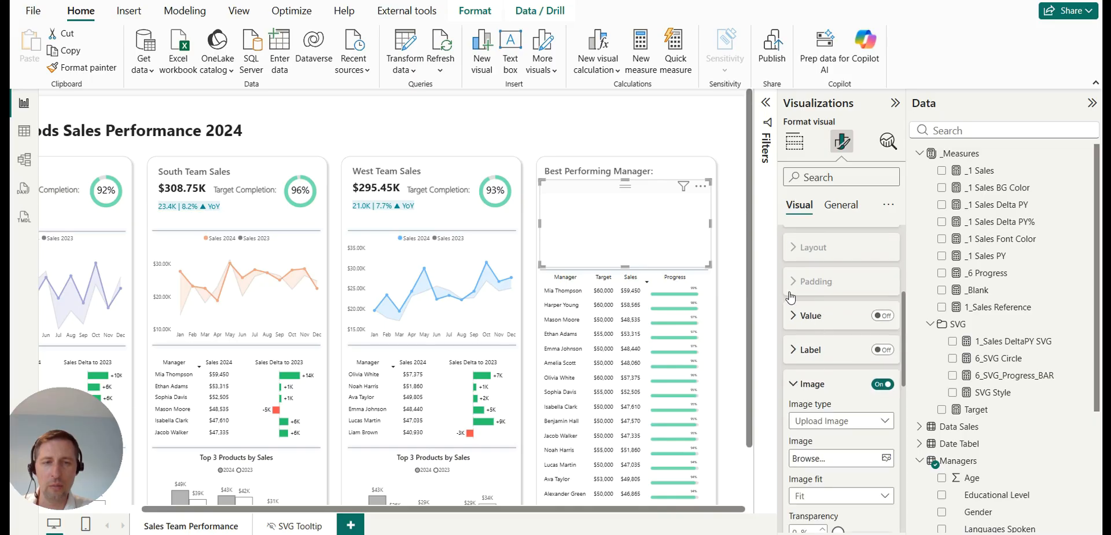
scroll(845, 278, "down", 2)
left_click(866, 283)
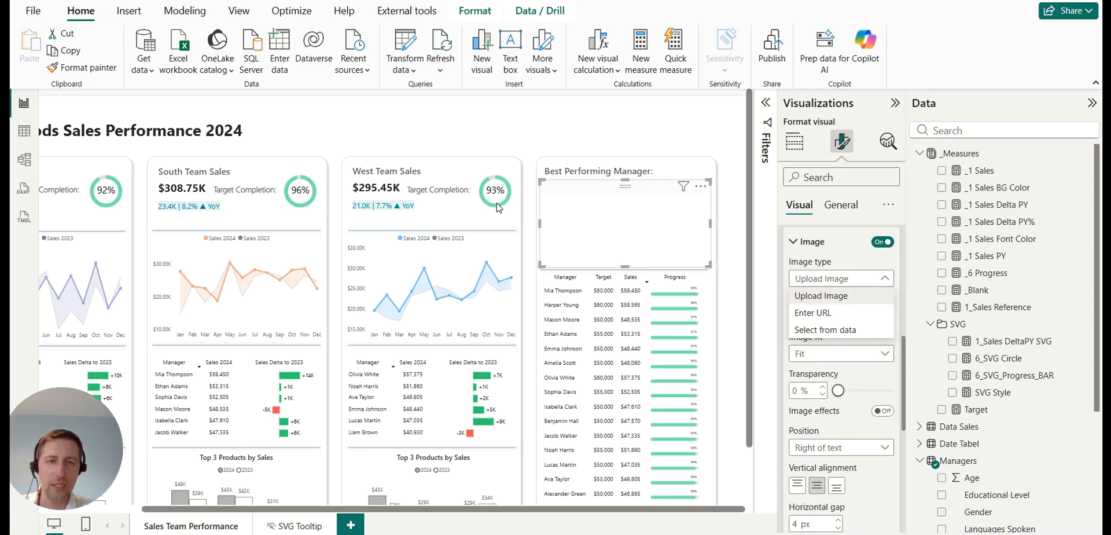
left_click(826, 320)
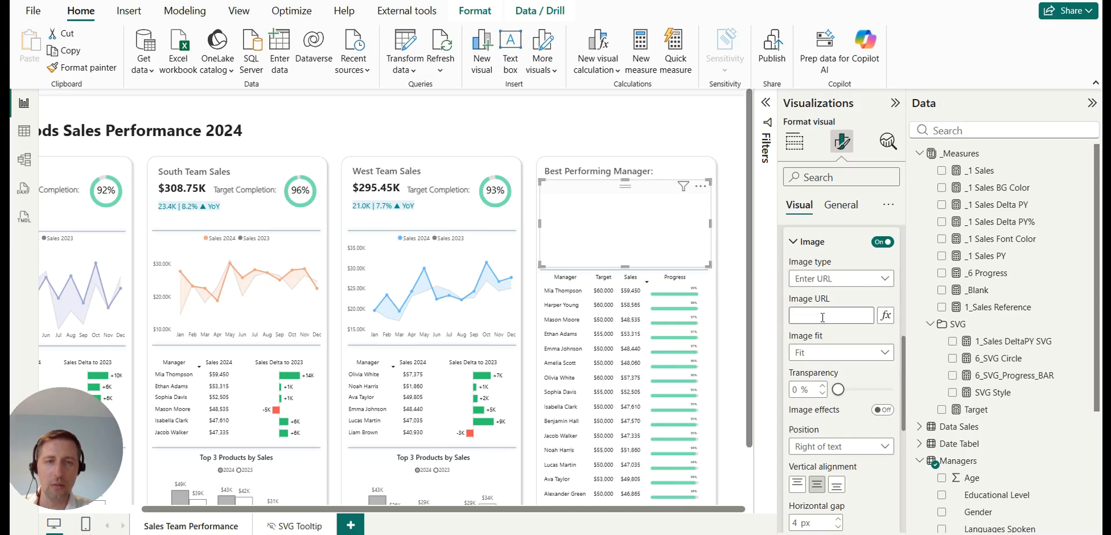
Base the callout's image URL on the Picture field of the Managers table, with First as the summarization.
left_click(885, 316)
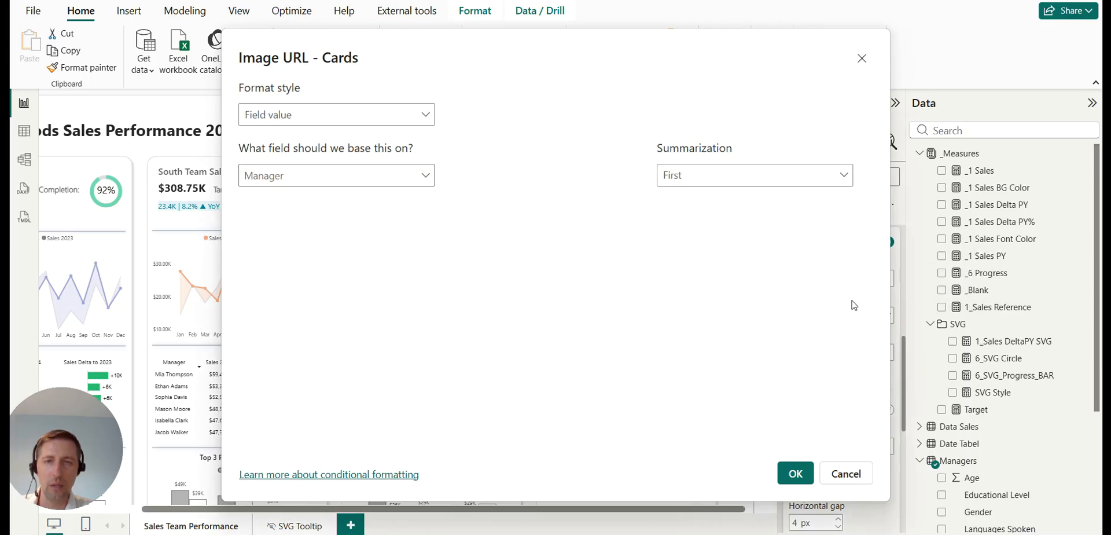
left_click(364, 180)
left_click(268, 324)
scroll(316, 227, "down", 2)
scroll(315, 228, "down", 1)
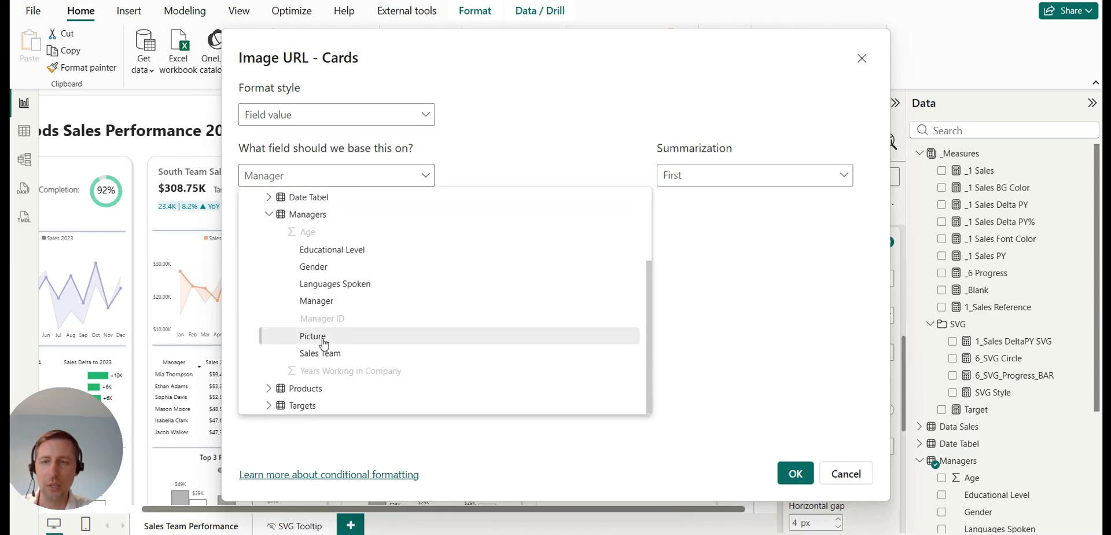
left_click(323, 336)
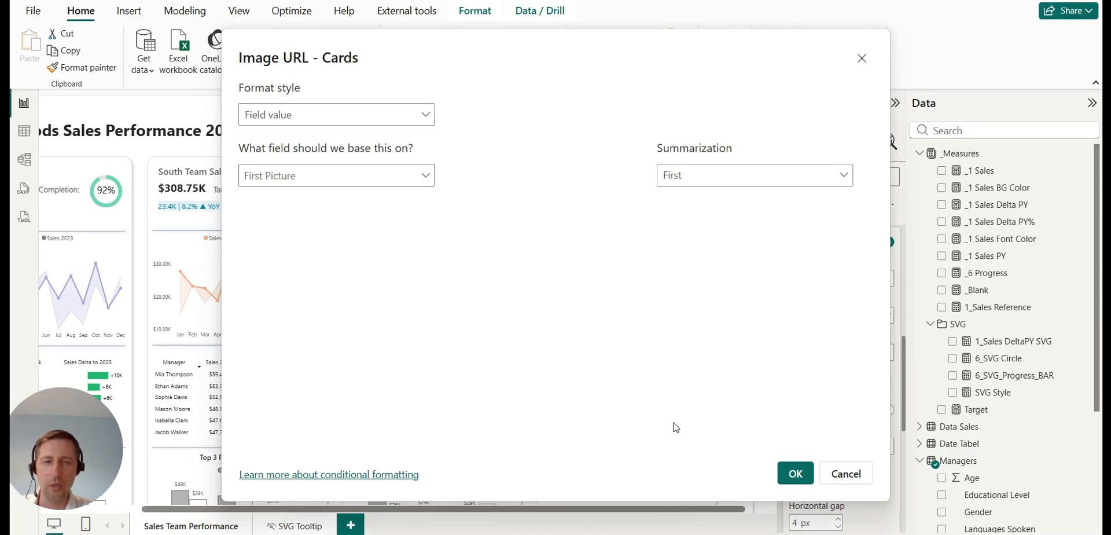
left_click(794, 473)
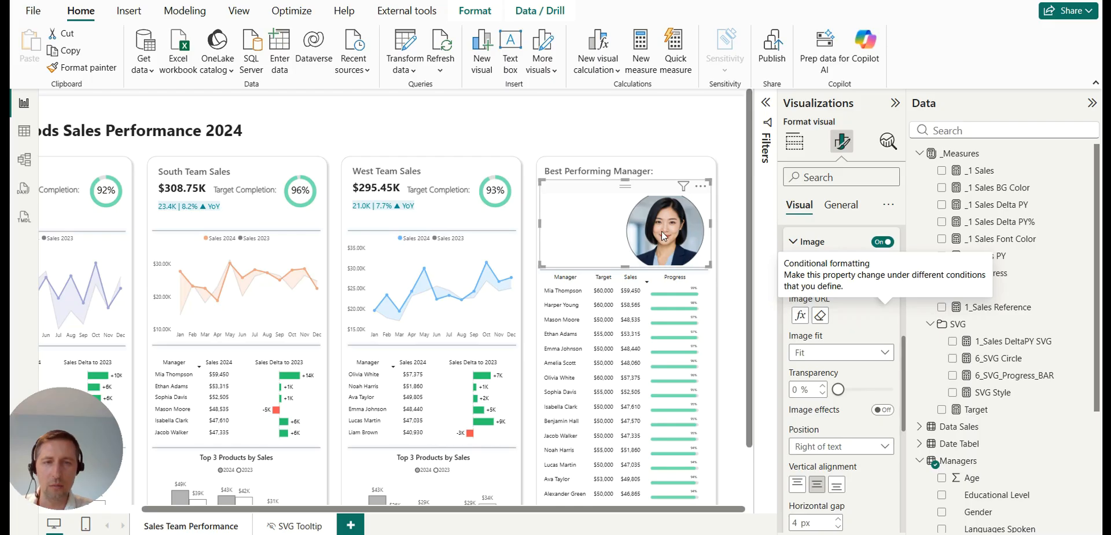
Align the best-manager card with its panel's left edge and narrow it to a small box around the portrait.
scroll(847, 365, "down", 2)
scroll(847, 365, "down", 2)
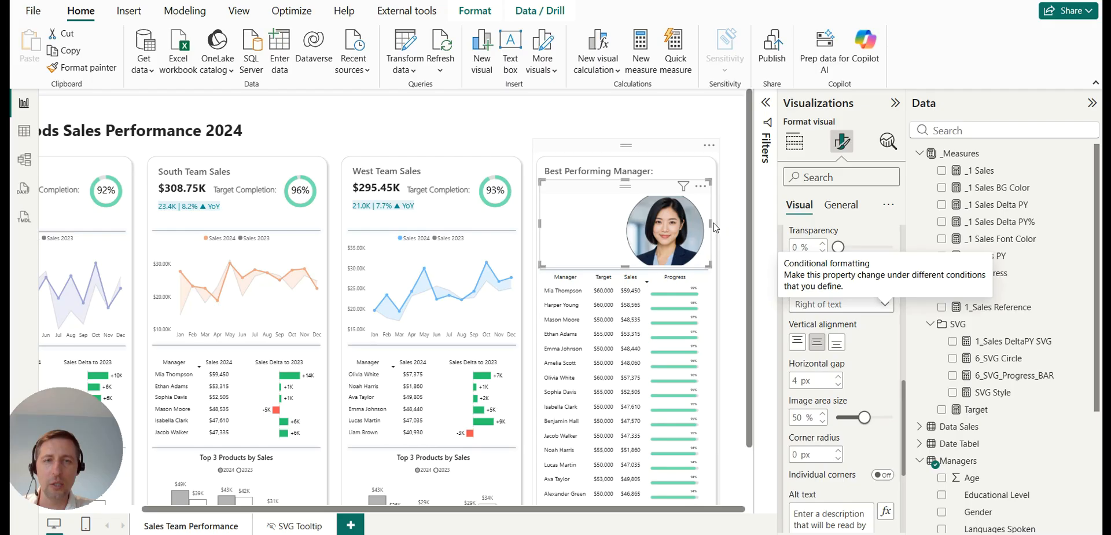
left_click_drag(711, 225, 681, 226)
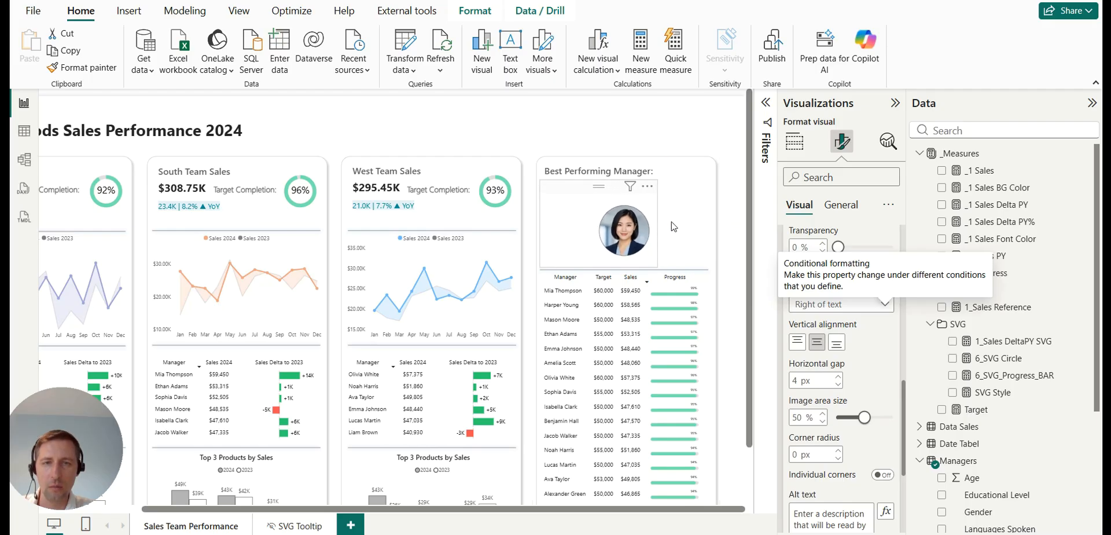
mouse_move(539, 222)
left_mouse_down()
mouse_move(590, 225)
mouse_move(538, 225)
left_mouse_up()
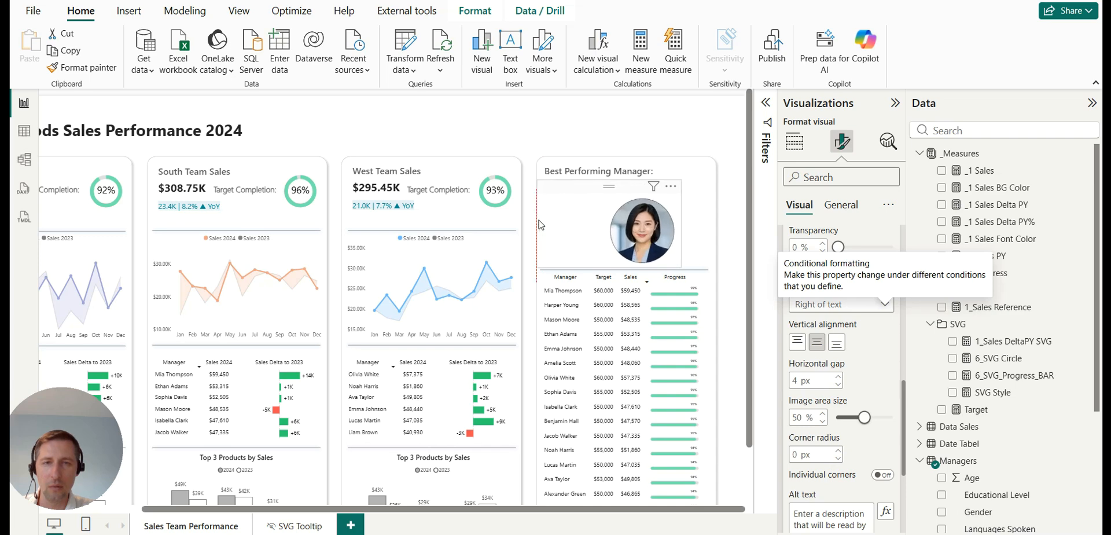
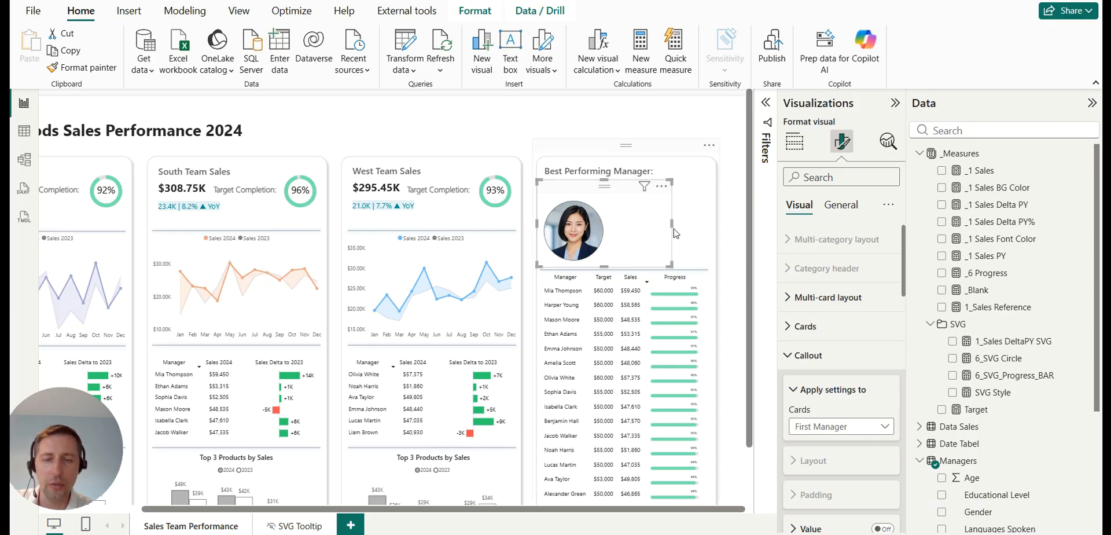
left_click_drag(671, 222, 605, 225)
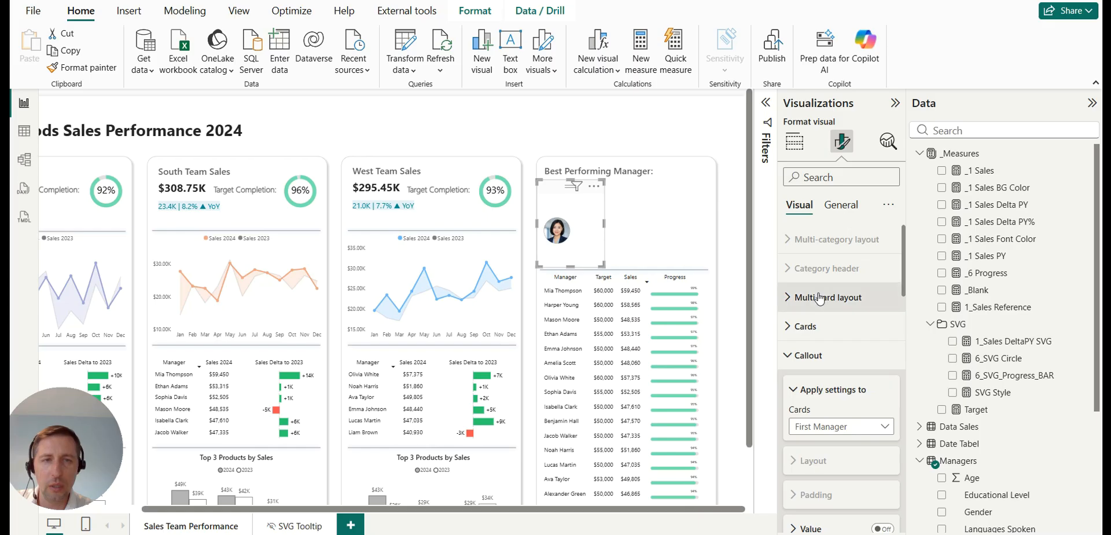
Set the image area size of the best-manager card's callout image to 90%.
left_click(823, 355)
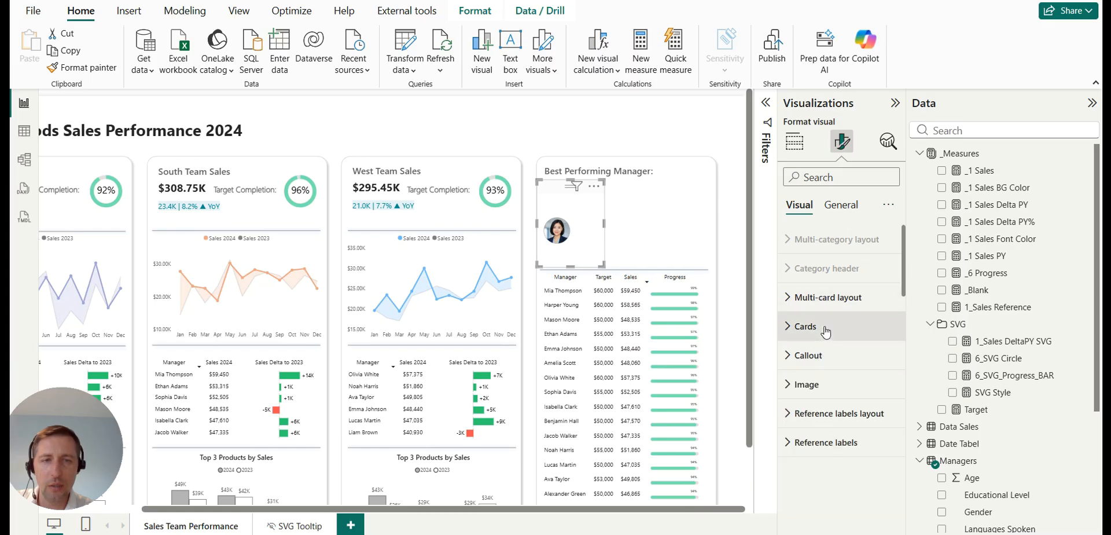
left_click(822, 382)
scroll(823, 325, "down", 3)
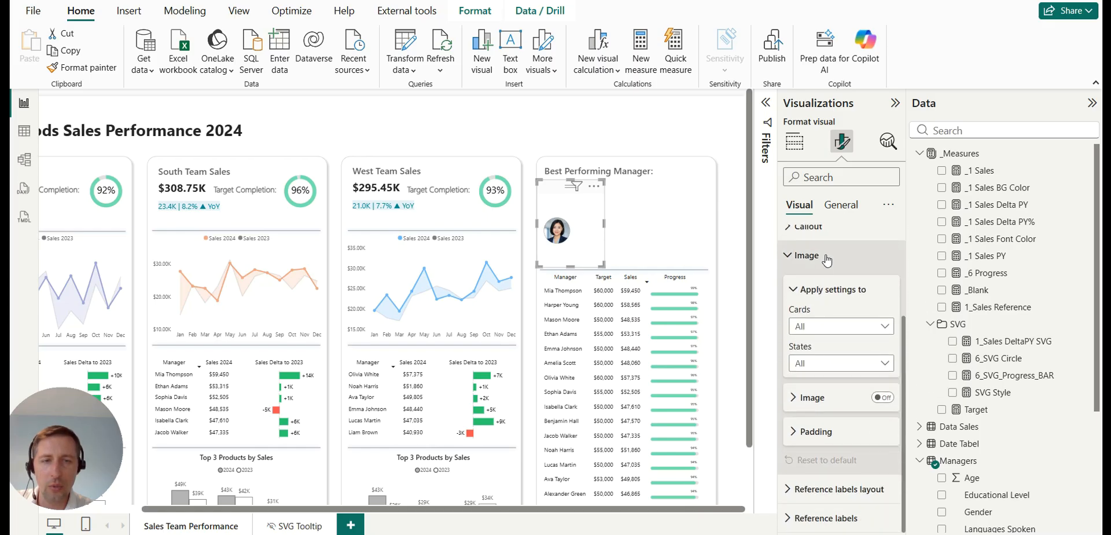
scroll(823, 339, "up", 2)
left_click(810, 297)
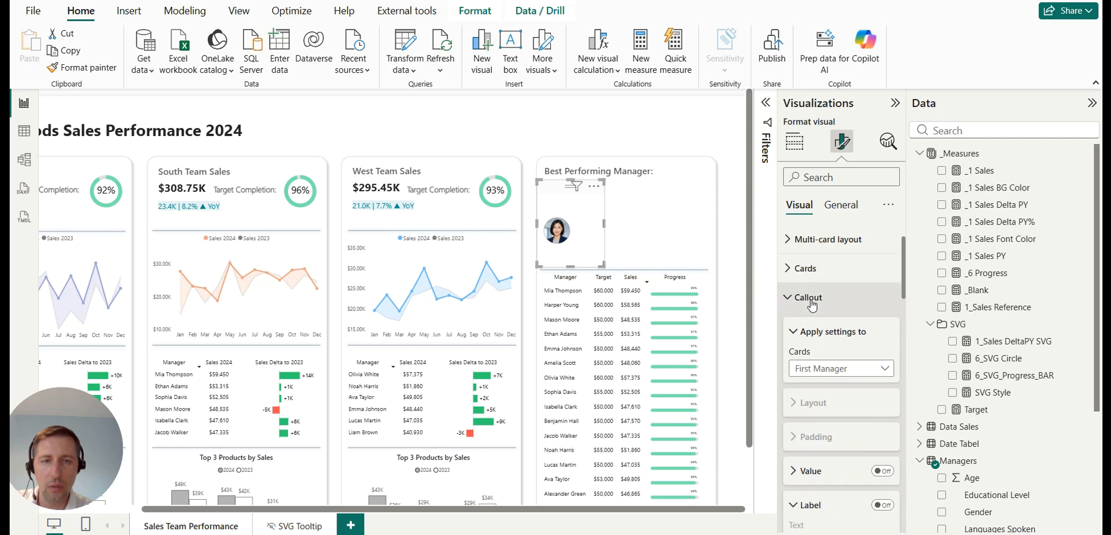
scroll(813, 306, "down", 1)
scroll(829, 319, "down", 5)
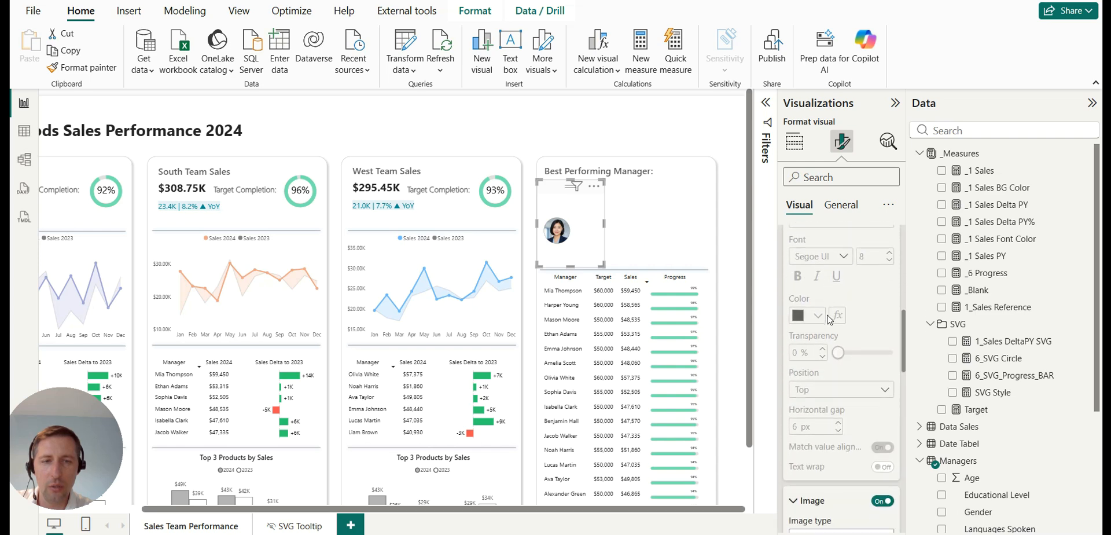
scroll(829, 309, "down", 4)
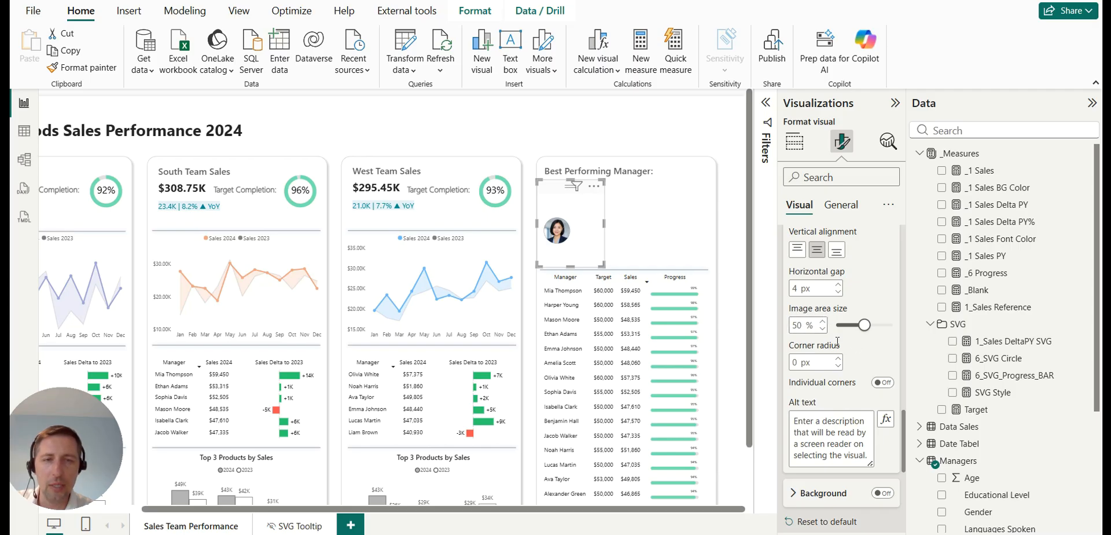
left_click_drag(864, 325, 892, 334)
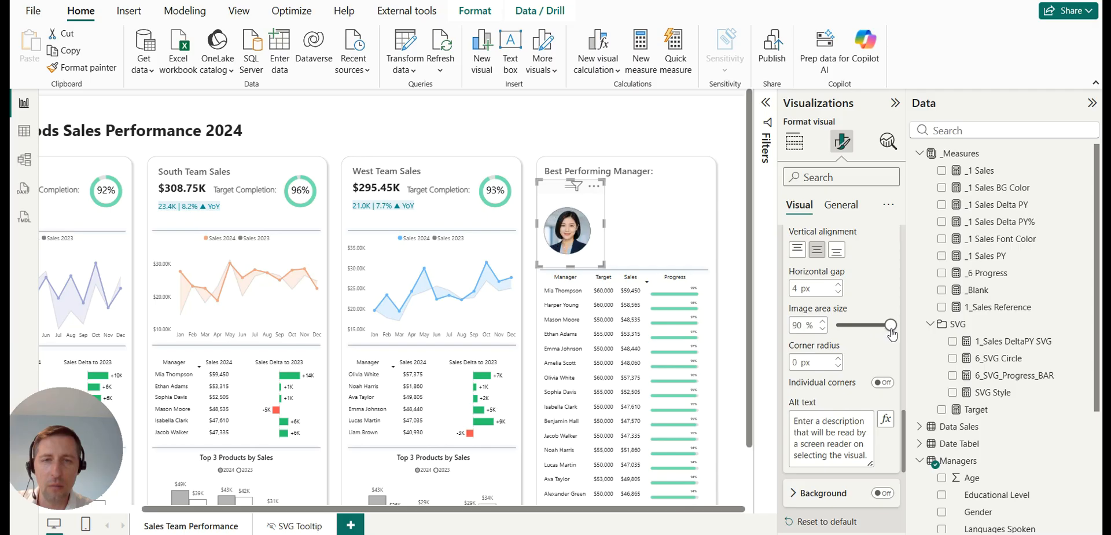
Widen the best-manager portrait card slightly so the portrait is displayed a little larger.
left_click(823, 324)
left_click_drag(604, 224, 614, 224)
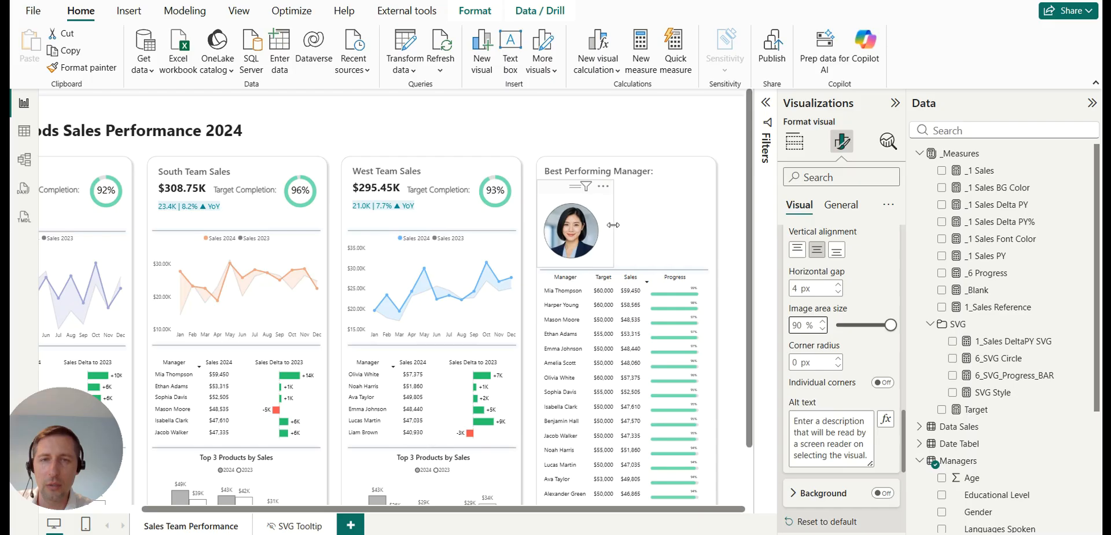
left_click(520, 132)
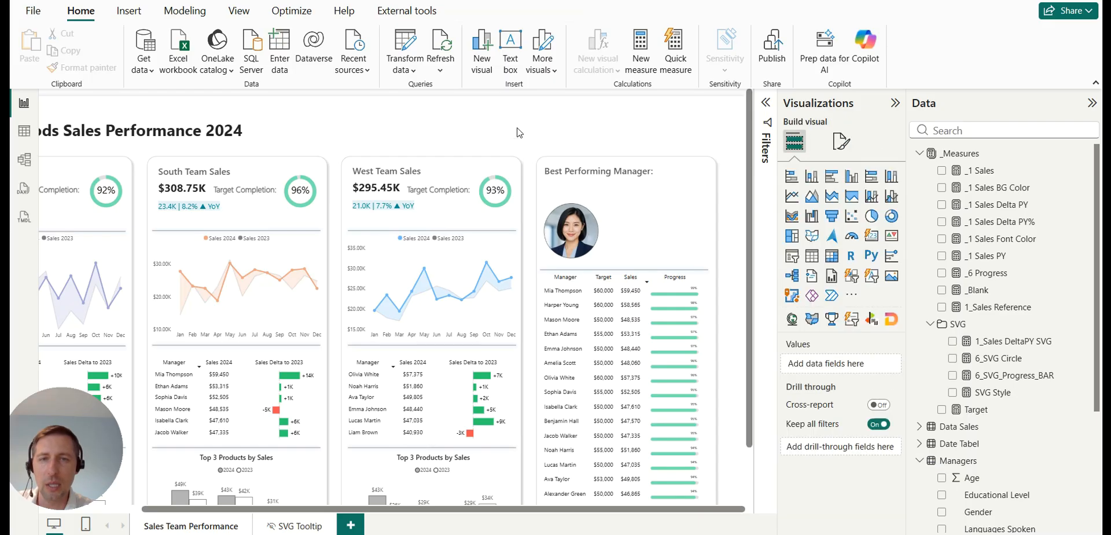
Nudge the portrait card up and stretch its lower edge down to the divider line above the managers table.
left_click(544, 265)
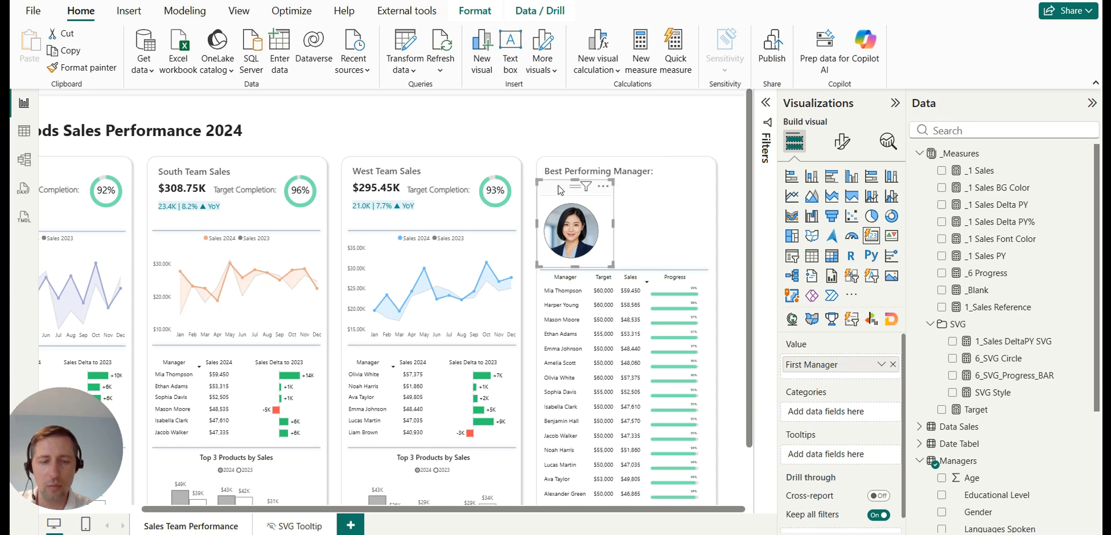
key("Up")
key("Up")
key("Up")
key("Up")
key("Up")
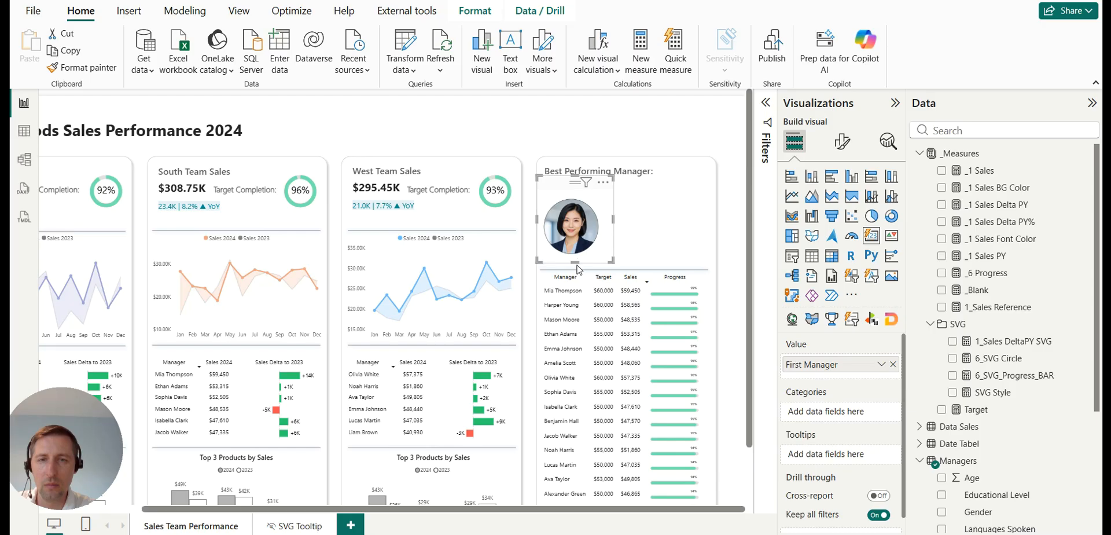
left_click_drag(577, 264, 577, 272)
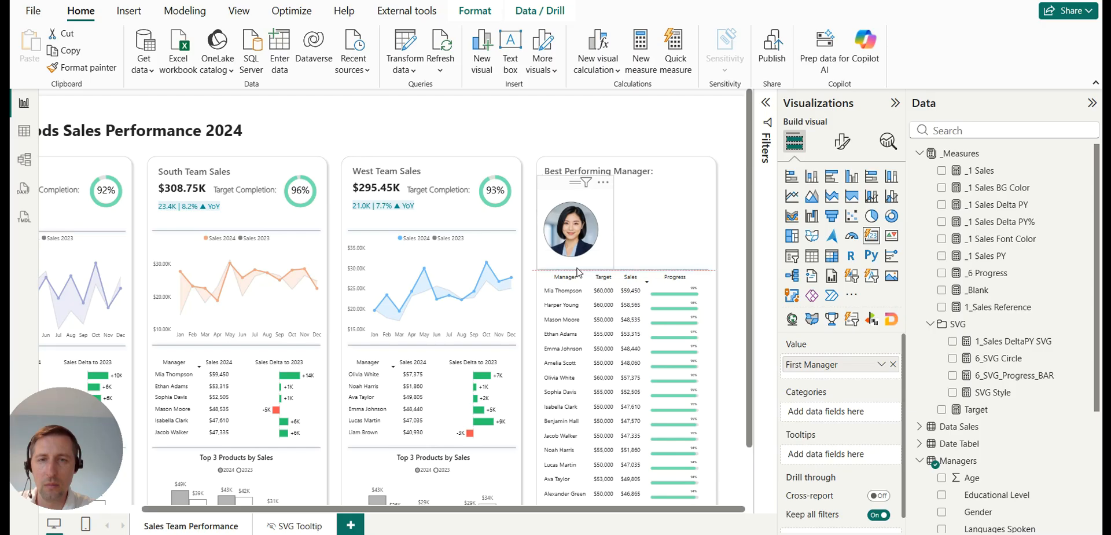
left_click(540, 119)
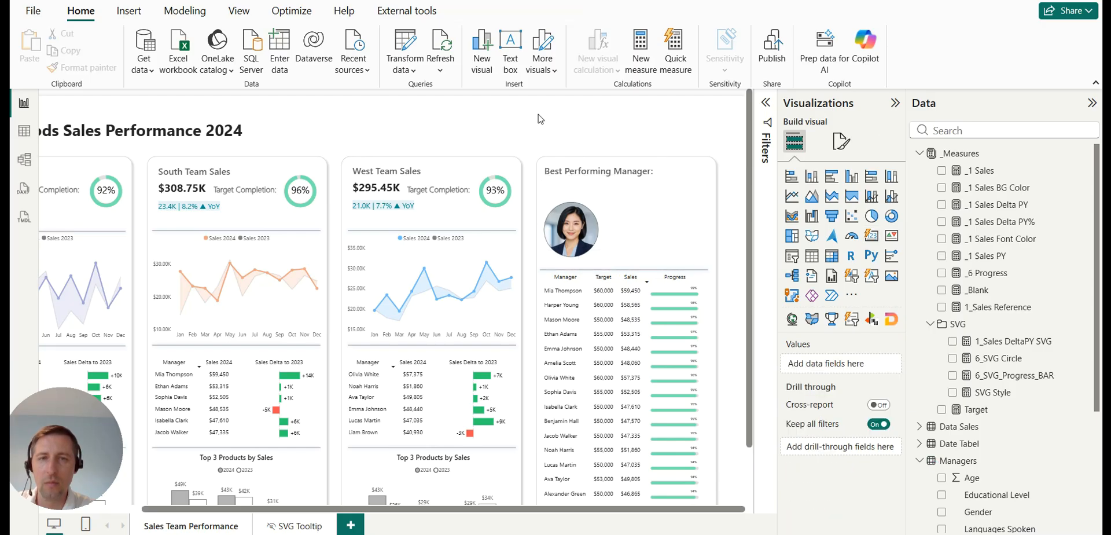
Raise the portrait card to overlap the Best Performing Manager title, extending its lower edge back down to the divider line.
left_click(556, 187)
key("Up")
key("Up")
key("Up")
key("Up")
key("Up")
key("Up")
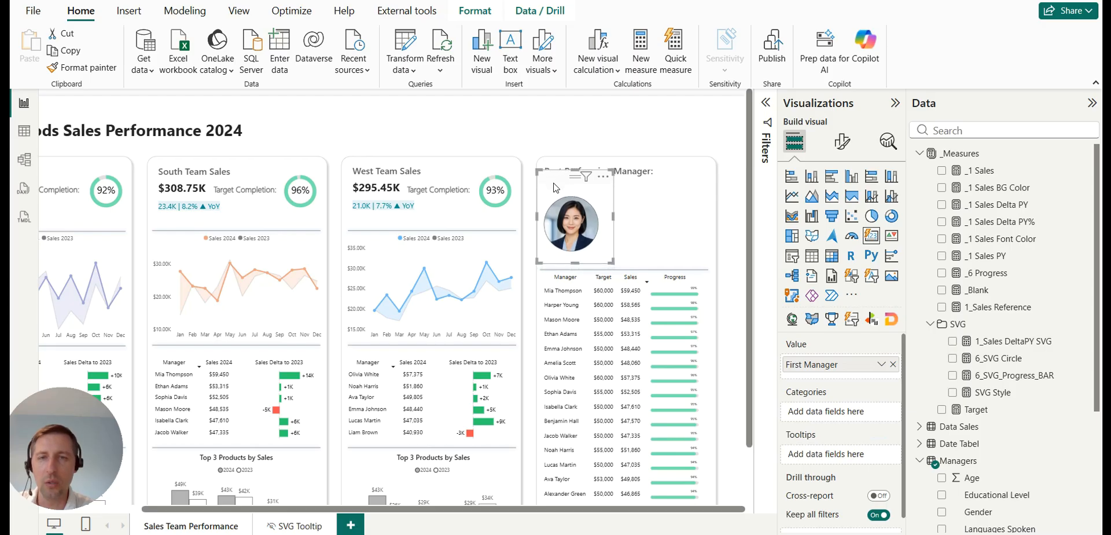
key("Up")
key("Up")
key("Up")
key("Up")
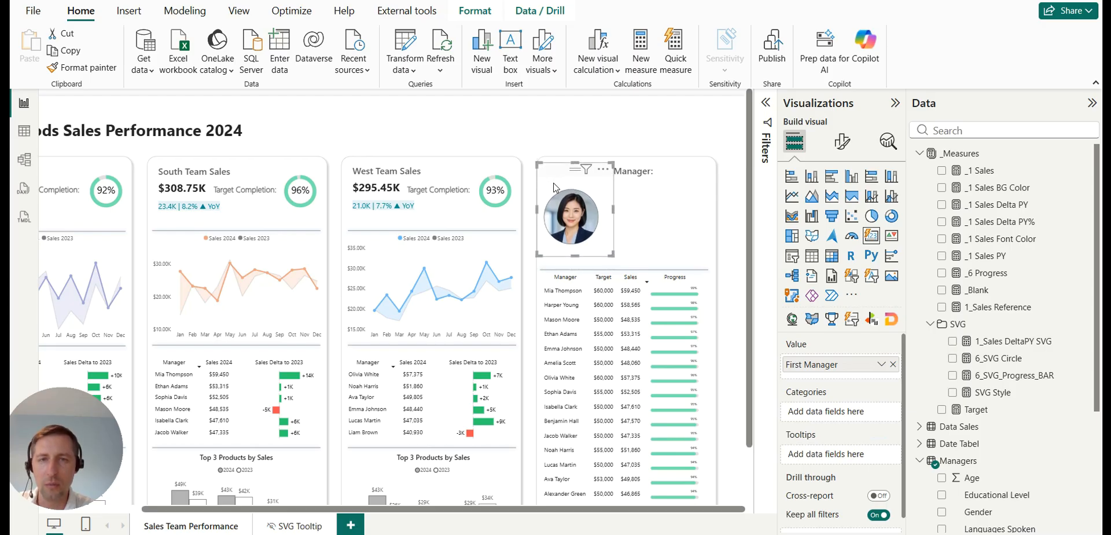
key("Up")
key("Up")
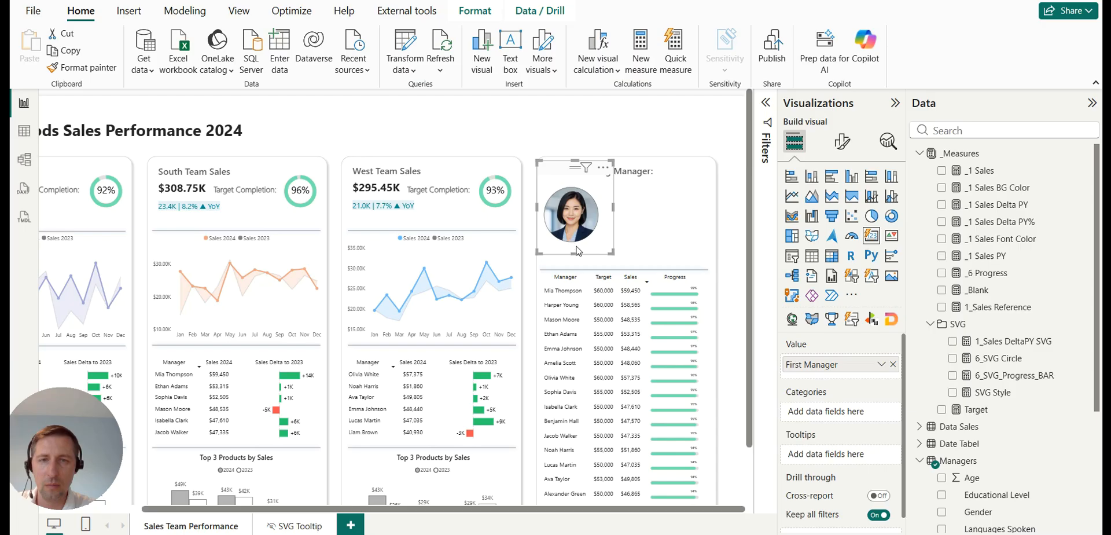
left_click_drag(577, 252, 577, 269)
left_click(732, 174)
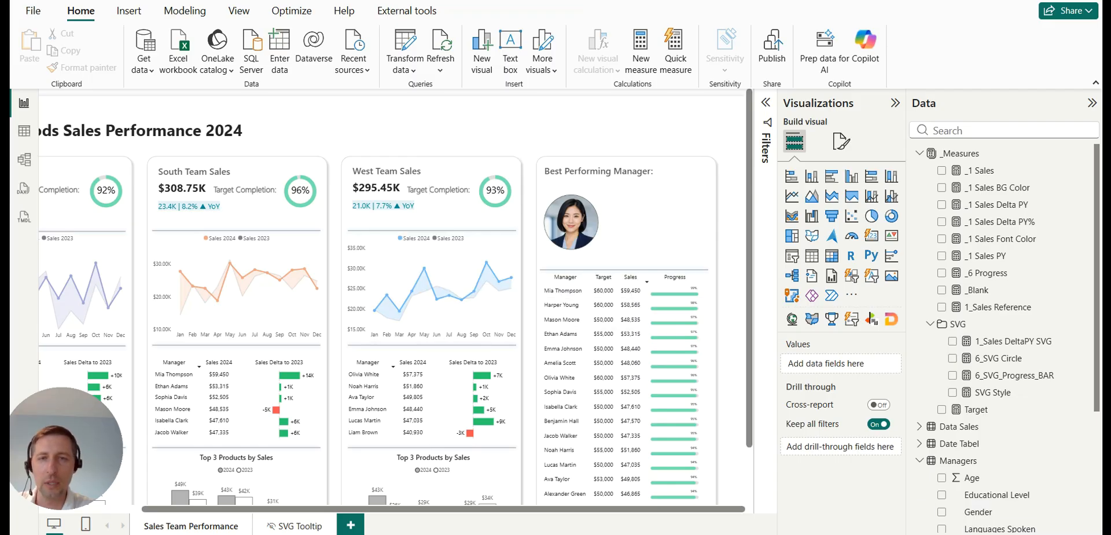
Set the horizontal gap of the portrait card's callout image to 0 px.
left_click(573, 222)
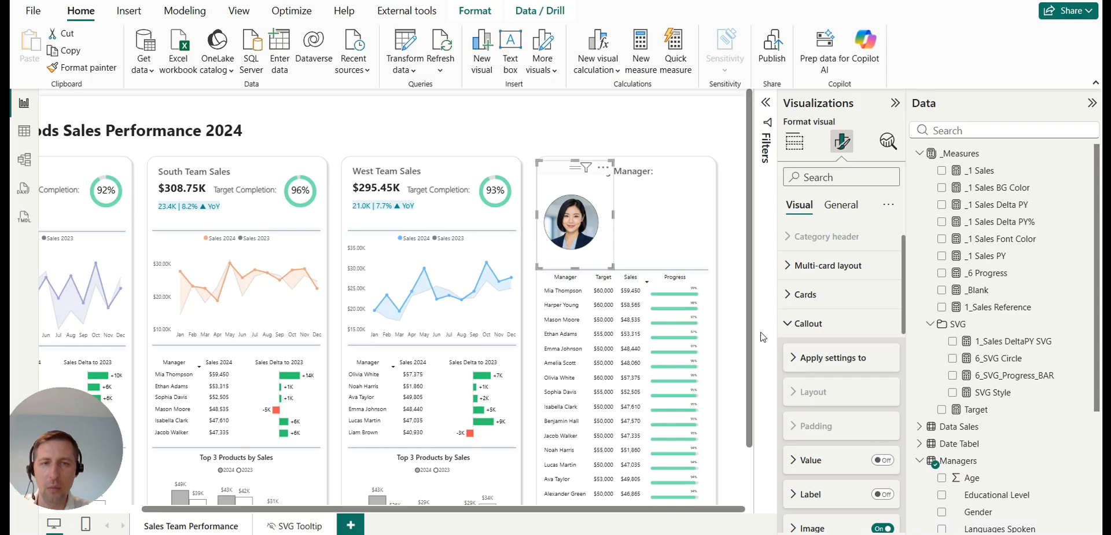
scroll(809, 382, "down", 3)
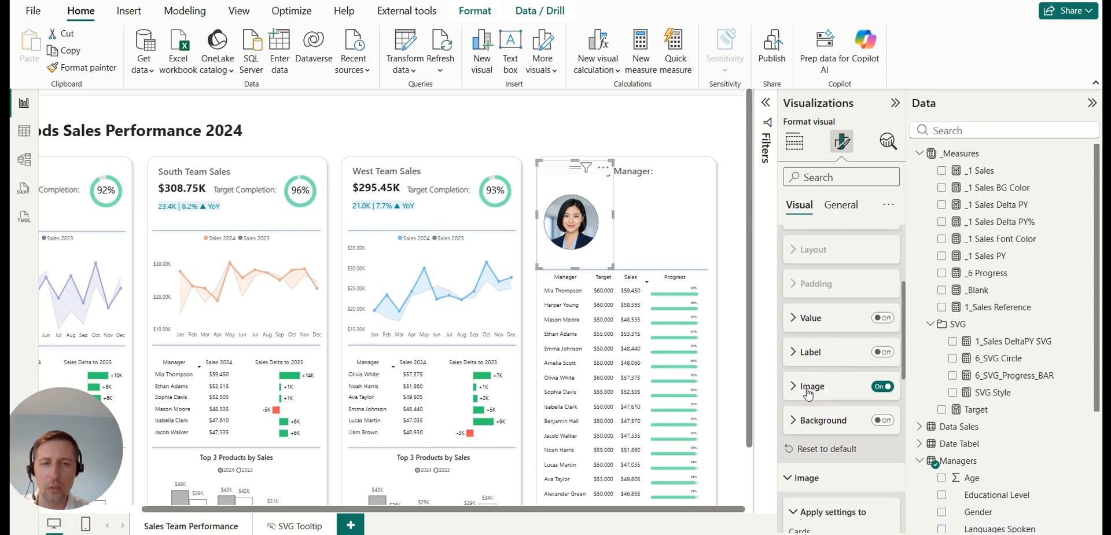
left_click(808, 386)
scroll(804, 348, "down", 4)
scroll(802, 316, "down", 3)
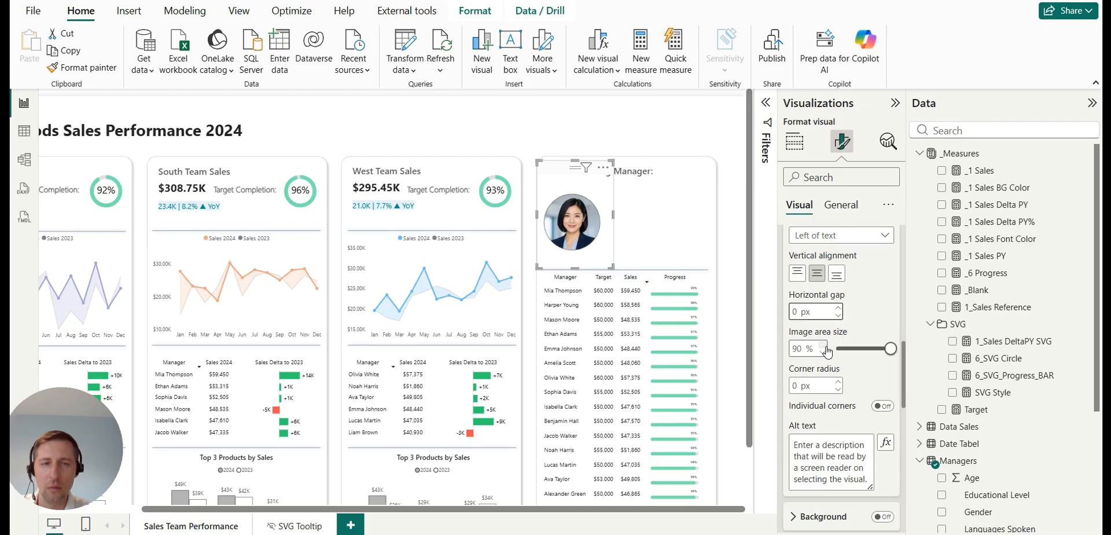
left_click(736, 161)
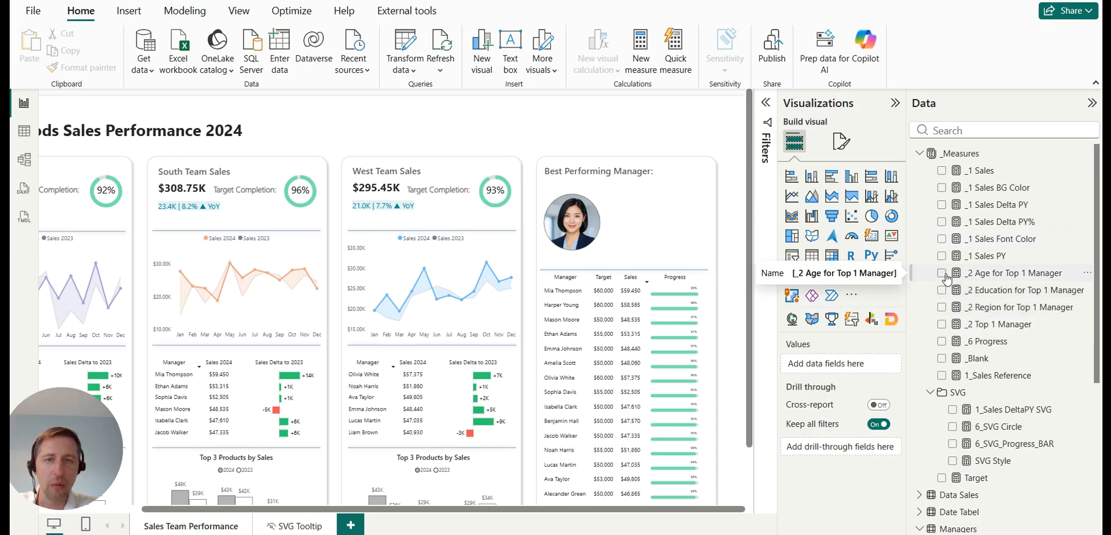
Rename the _2 Top 1 Manager measure as _2 Top 1 Manager Name.
left_click(991, 329)
left_click(194, 101)
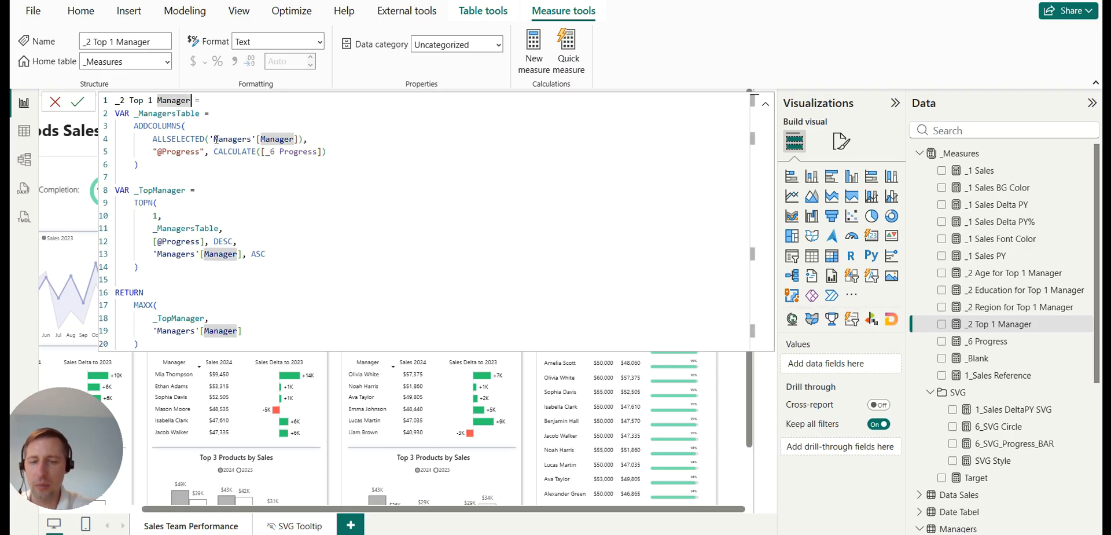
type("Name")
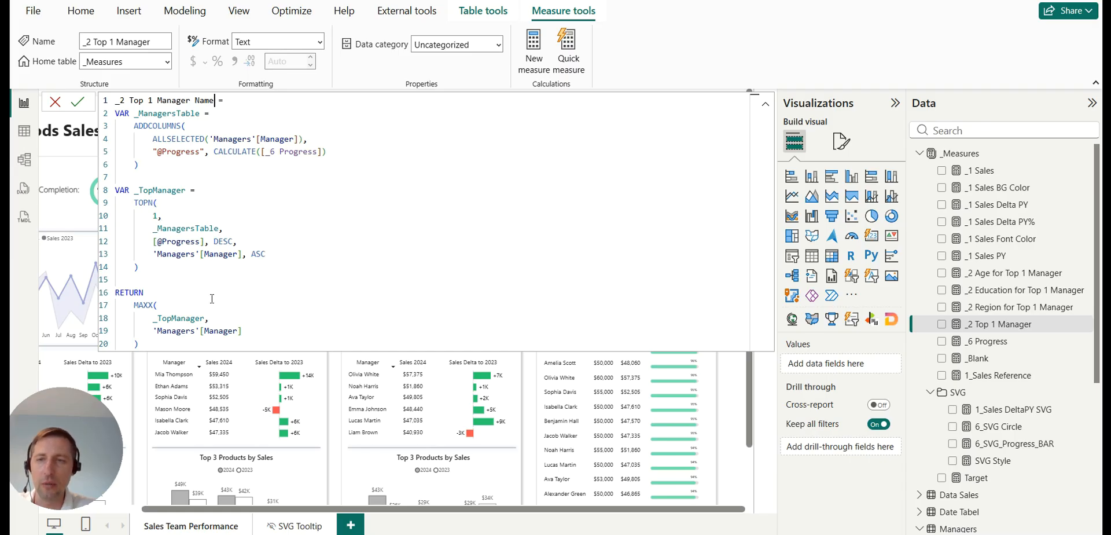
left_click(77, 102)
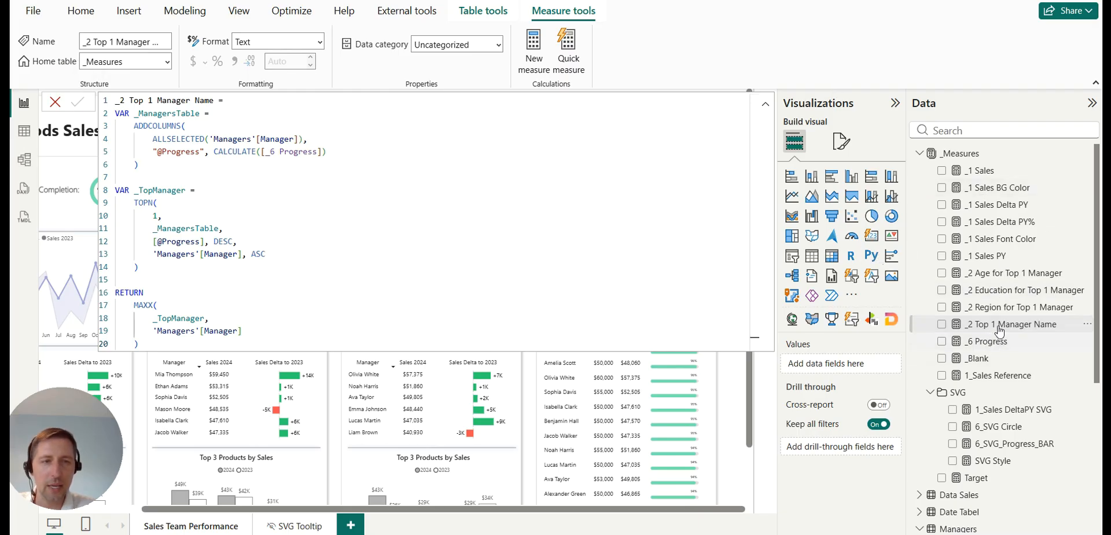
Review the formulas of the region, education and age measures for the top 1 manager.
left_click(1007, 315)
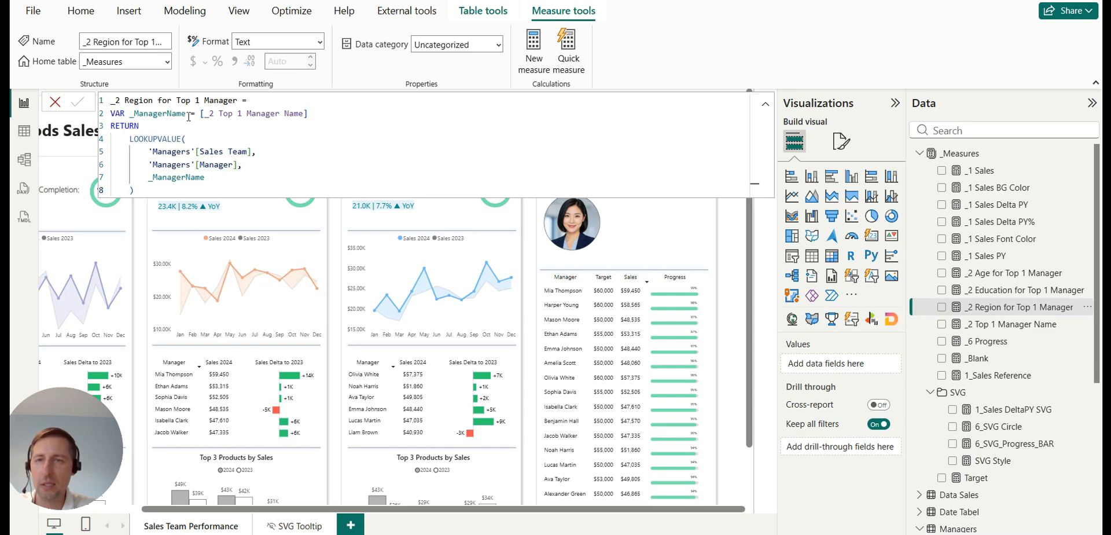
left_click_drag(184, 114, 97, 116)
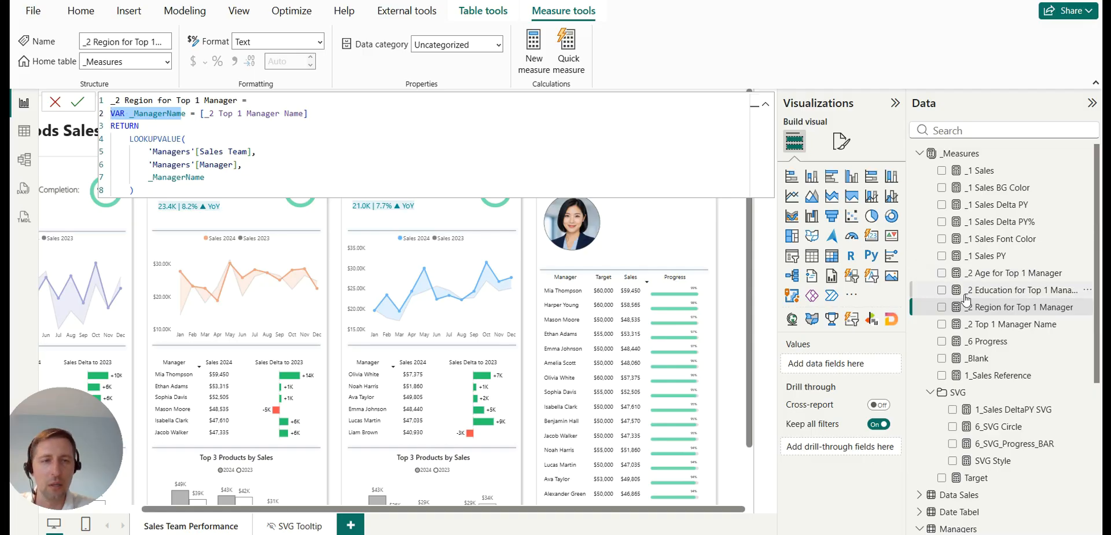
left_click(998, 297)
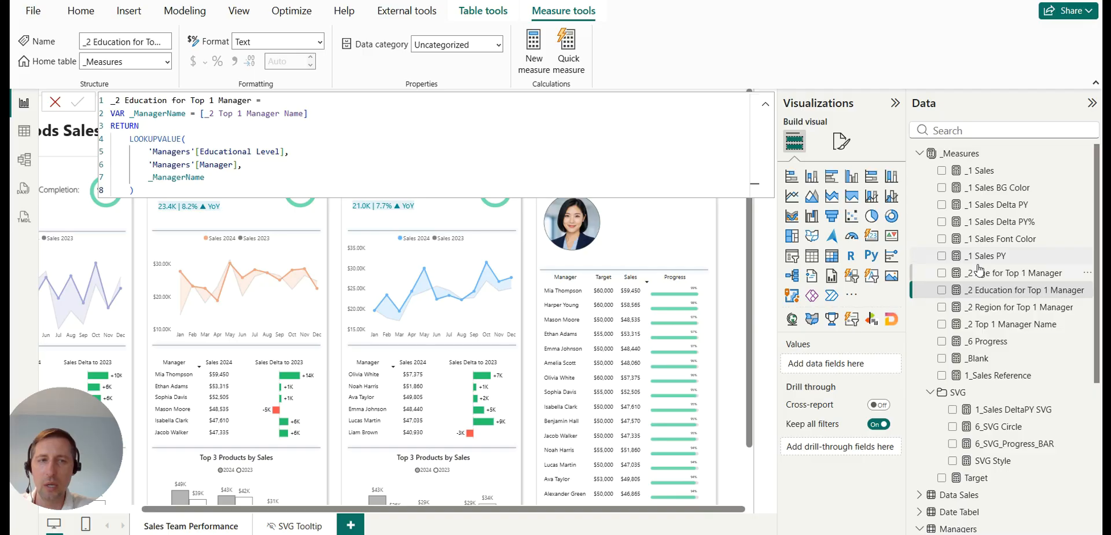
left_click(920, 272)
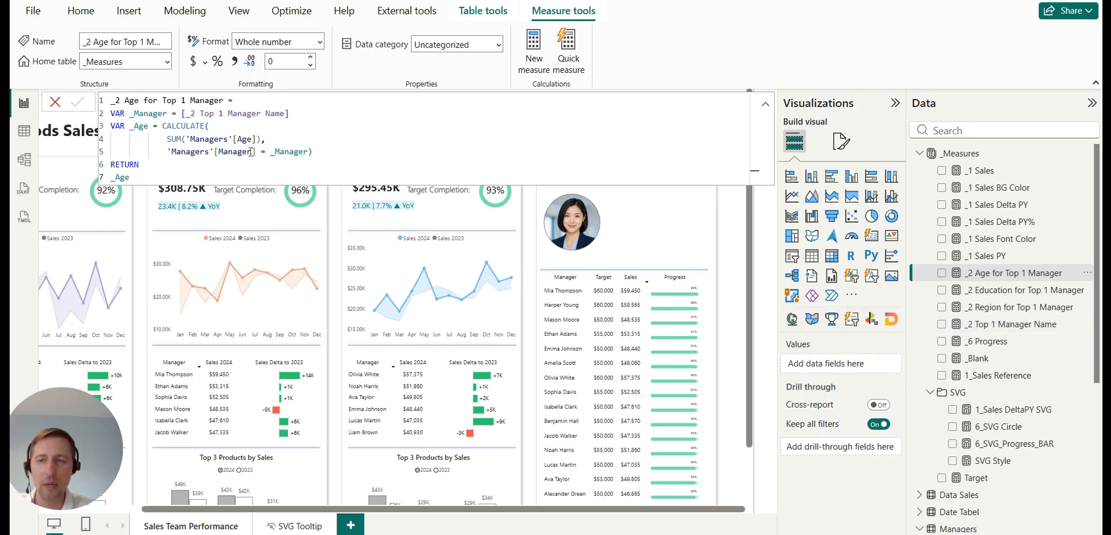
left_click(964, 154)
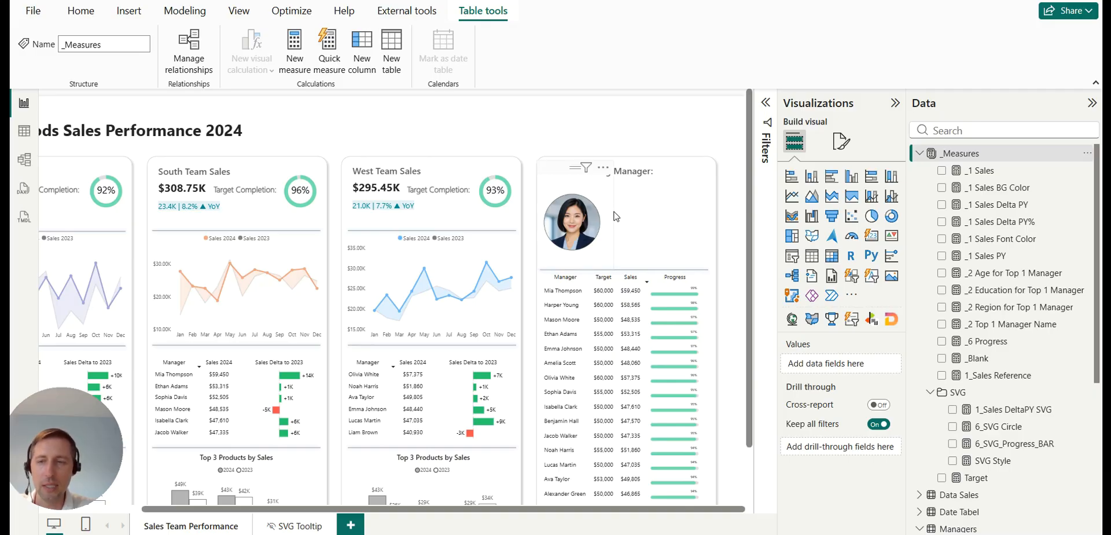
left_click(732, 165)
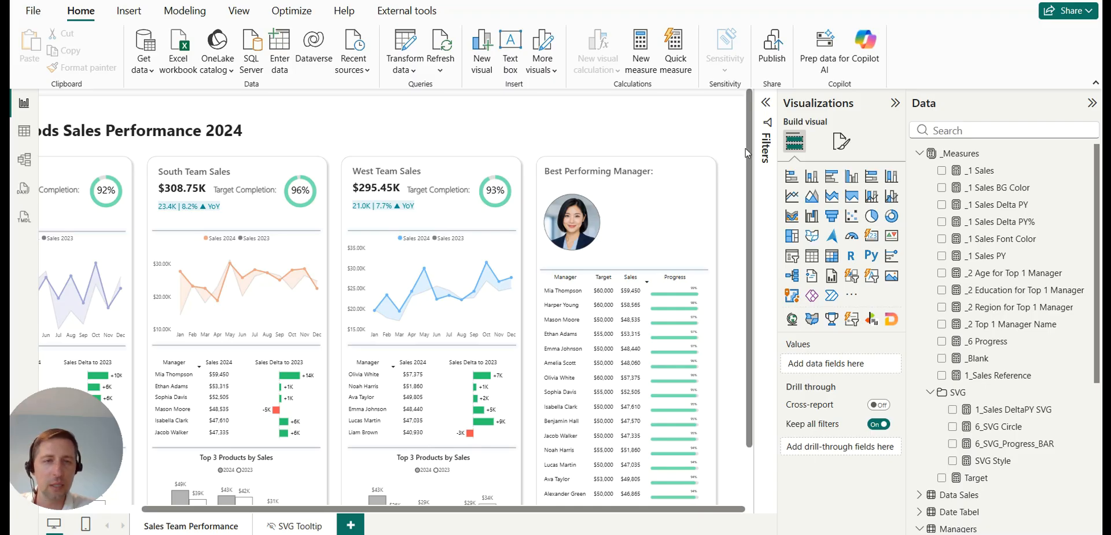
Insert a new card visual beside the portrait and size it to fit between the panel title and the managers table.
left_click(872, 236)
left_click_drag(43, 192, 672, 267)
left_click_drag(669, 318, 664, 270)
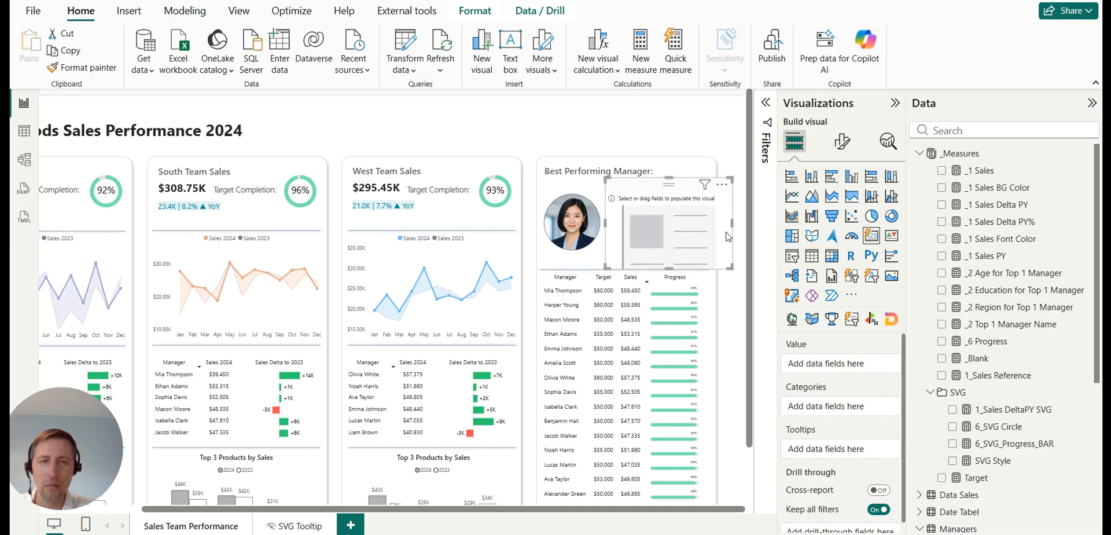
left_click_drag(733, 227, 713, 226)
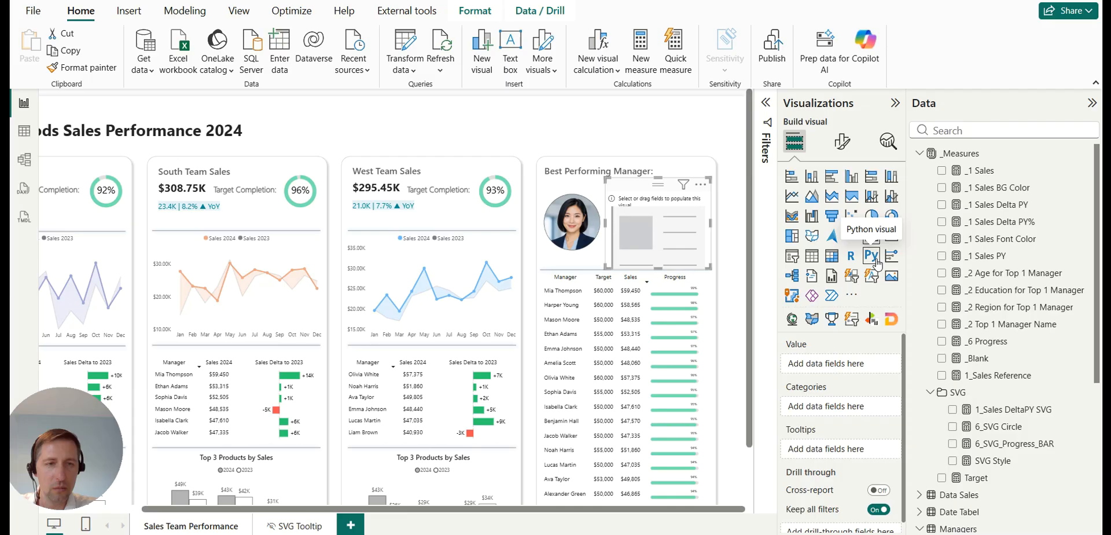
Add the _2 Top 1 Manager Name measure to the new card, moving the card over the West Team panel and widening it.
left_click(941, 325)
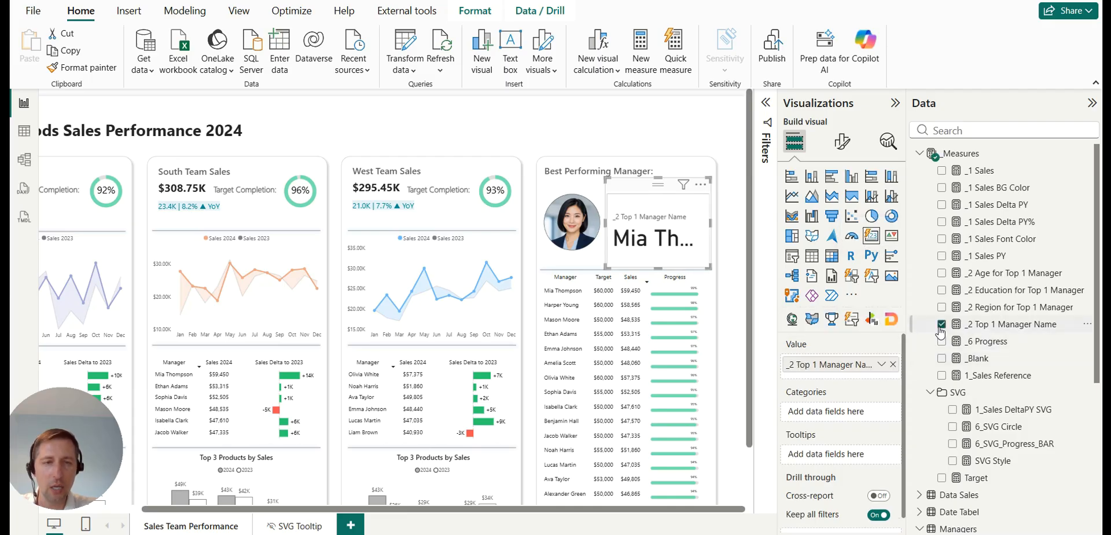
left_click_drag(659, 184, 422, 133)
left_click_drag(478, 180, 638, 181)
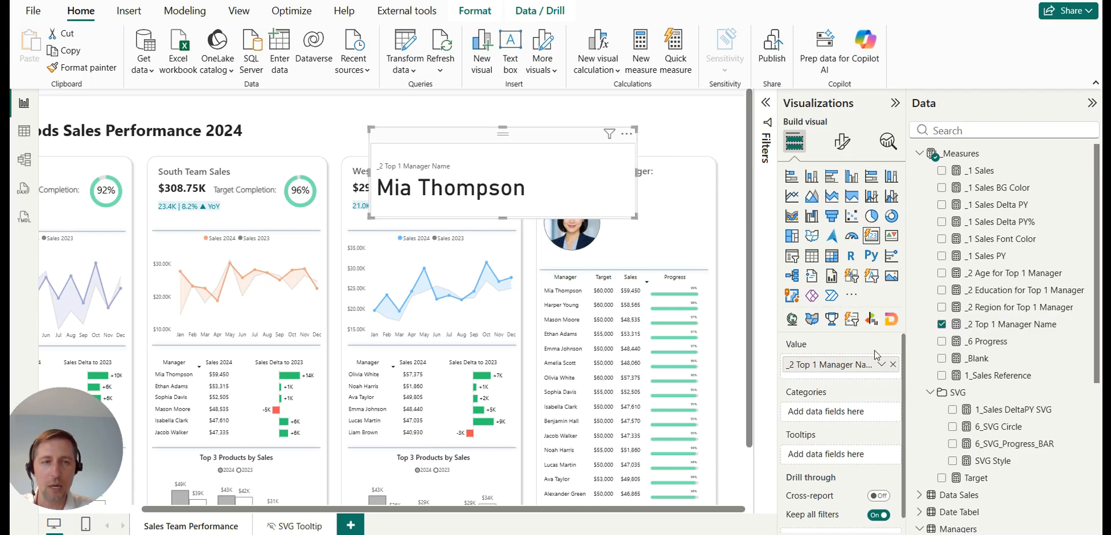
Add the _2 Region, _2 Education and _2 Age for Top 1 Manager measures to the card's values.
left_click(943, 308)
left_click(943, 290)
left_click(942, 273)
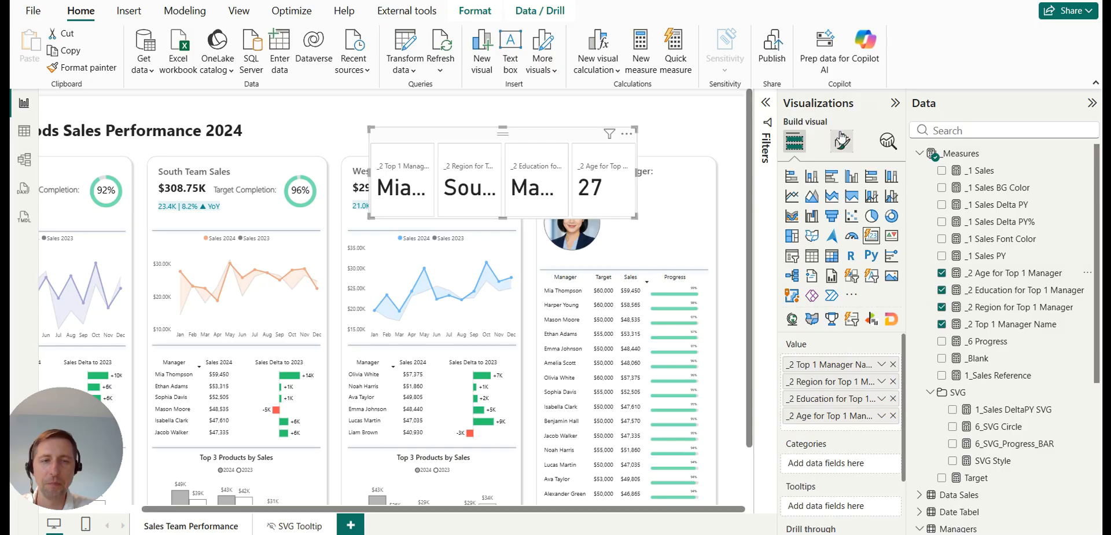
Rename the card's _2 Top 1 Manager Name value as Manager for this visual.
double_click(822, 368)
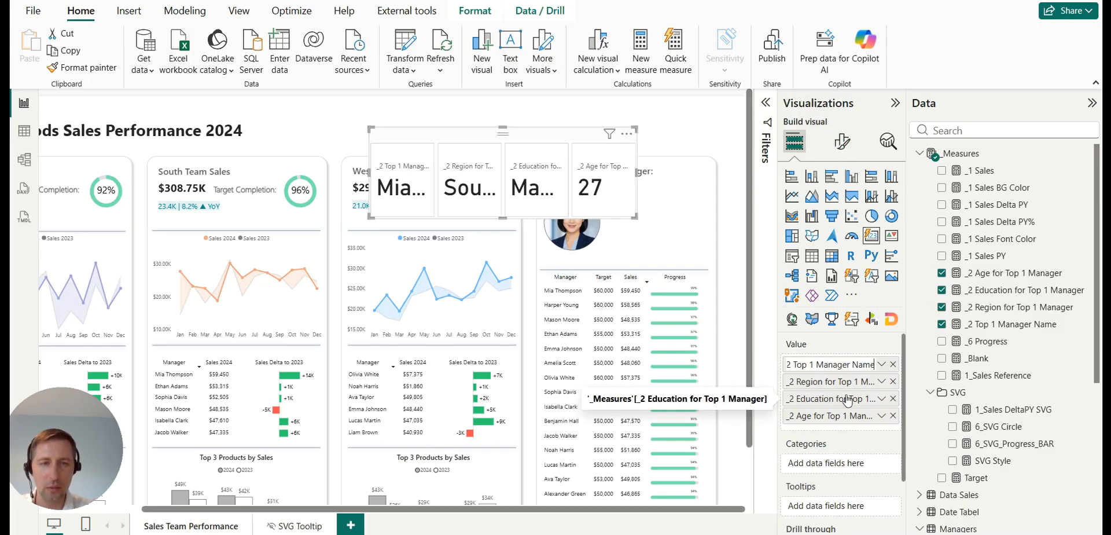
key("BackSpace")
key("BackSpace")
key("BackSpace")
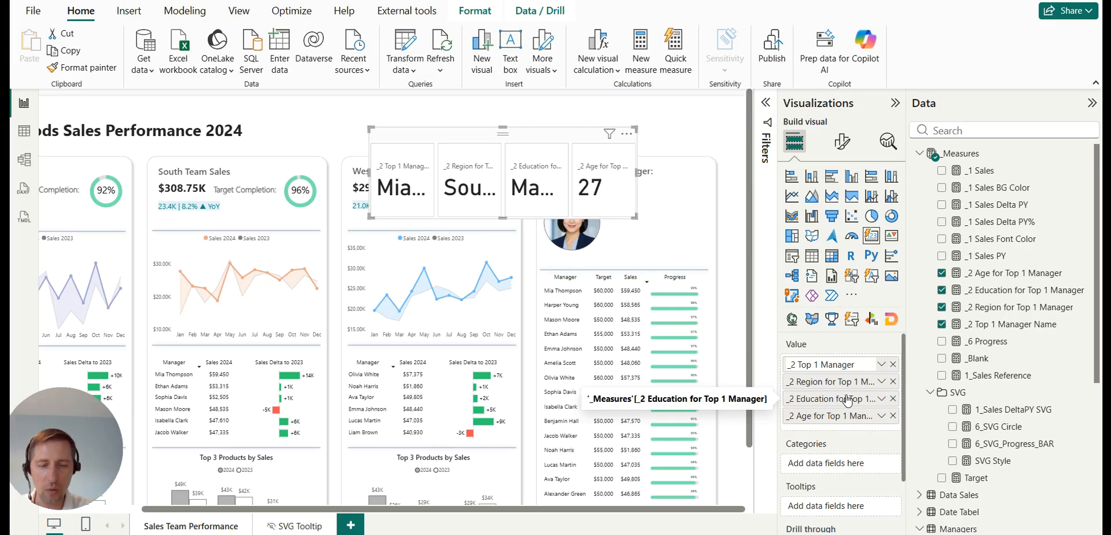
key("BackSpace")
key("BackSpace")
key("BackSpace")
key("BackSpace")
key("BackSpace")
key("BackSpace")
key("BackSpace")
key("BackSpace")
key("BackSpace")
key("Return")
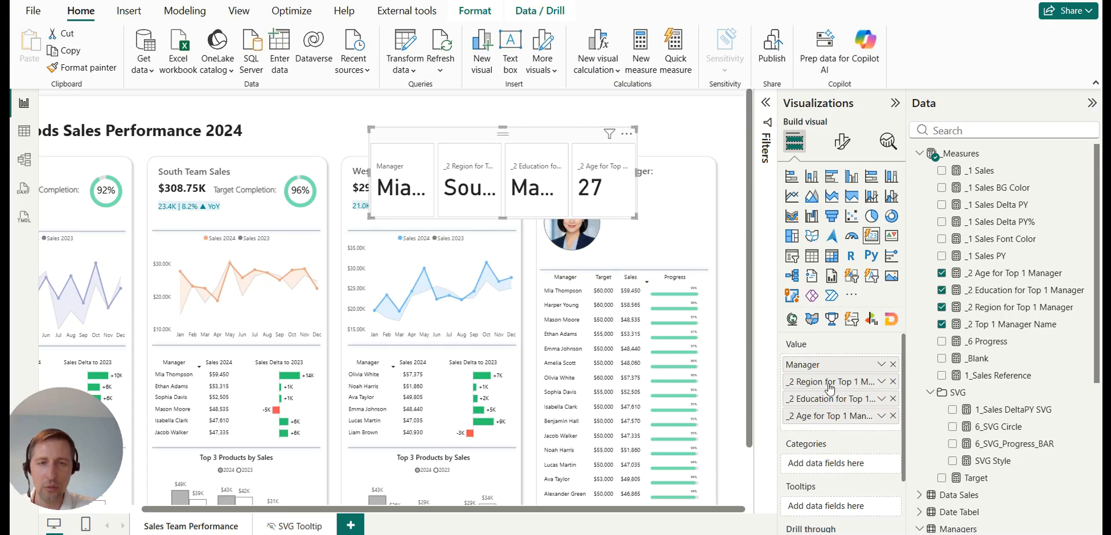
Rename the card's _2 Region for Top 1 Manager value as Region.
double_click(829, 382)
type("egion")
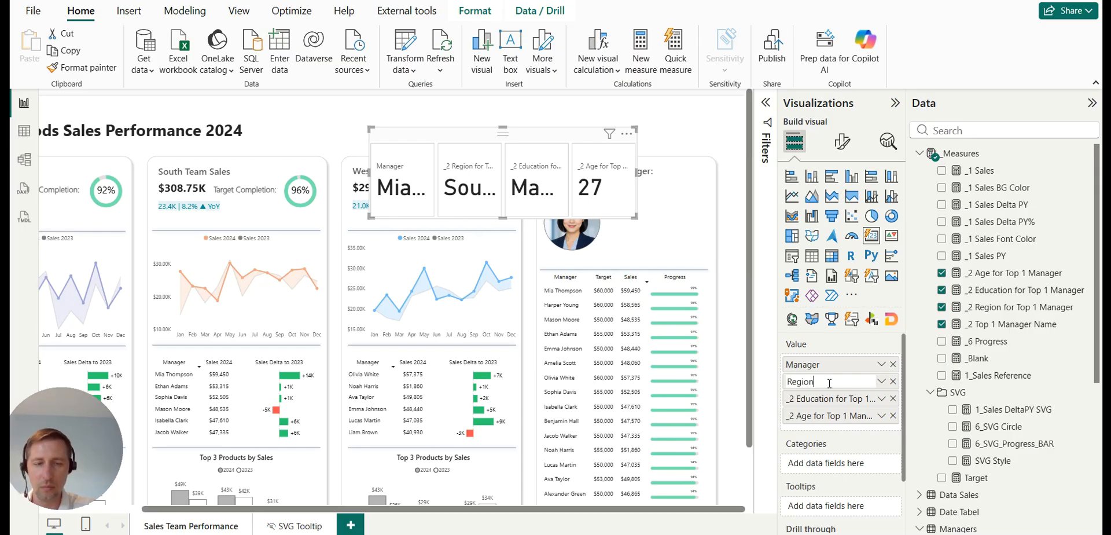
type("egion")
key("Return")
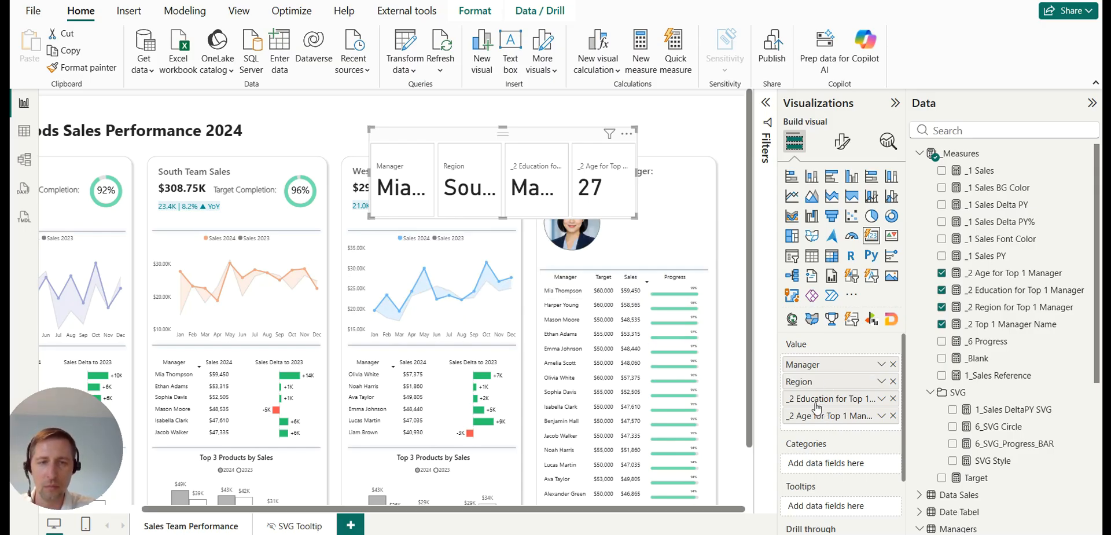
Rename the card's _2 Education for Top 1 Manager value as Education for this visual.
double_click(798, 399)
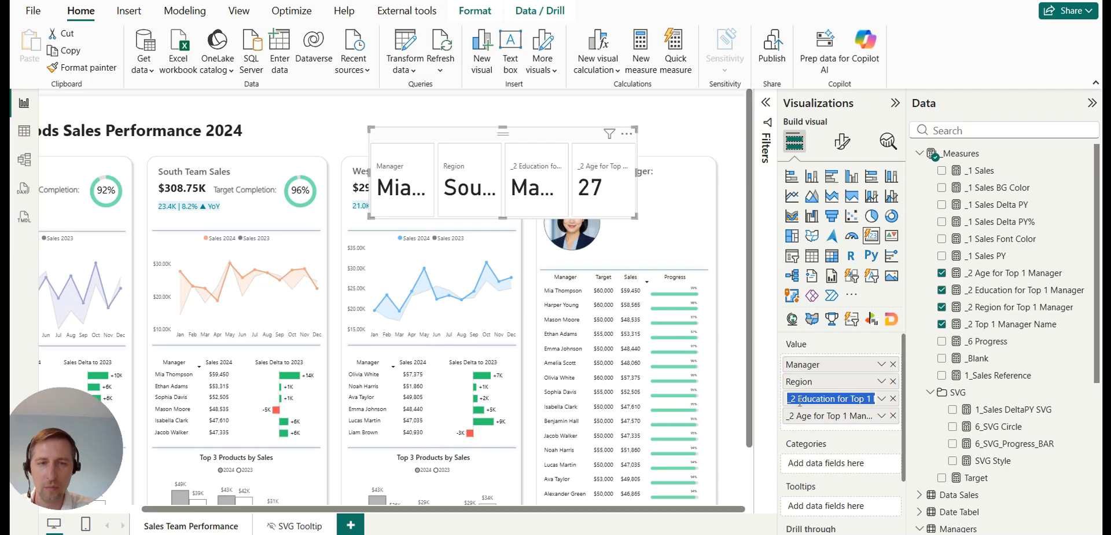
left_click(798, 404)
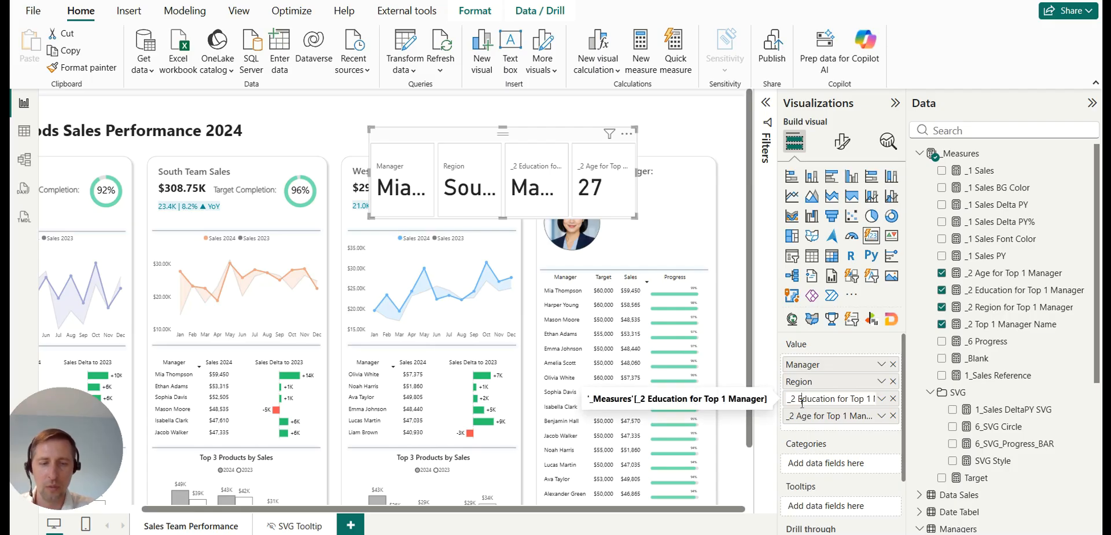
key("BackSpace")
key("BackSpace")
key("BackSpace")
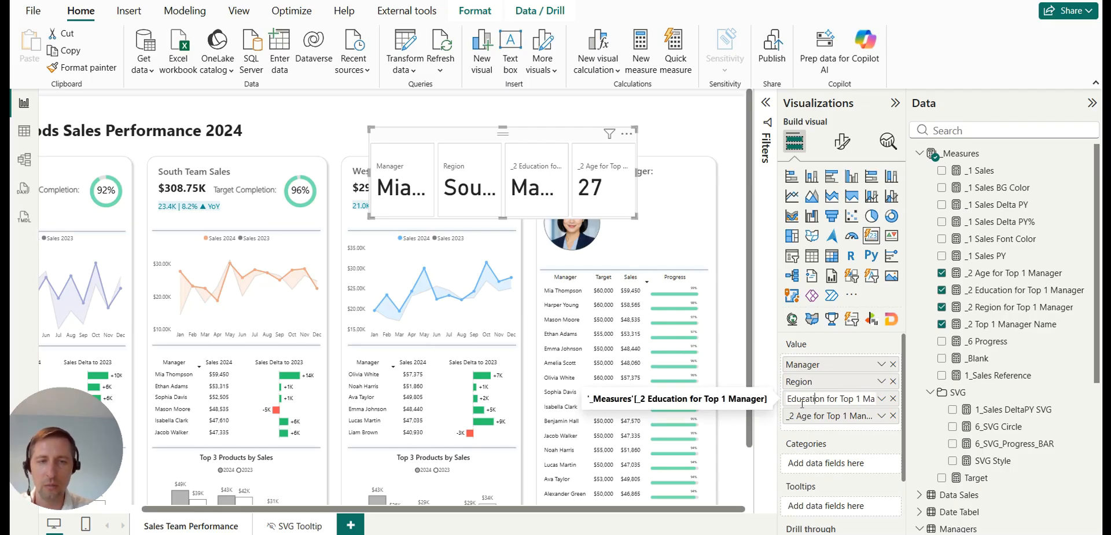
key("Delete")
key("Delete")
key("Delete")
key("Delete")
key("Delete")
key("Delete")
key("Delete")
key("Delete")
key("Delete")
key("Delete")
key("Delete")
key("Delete")
key("Delete")
key("Delete")
key("Delete")
key("Delete")
key("Delete")
key("Delete")
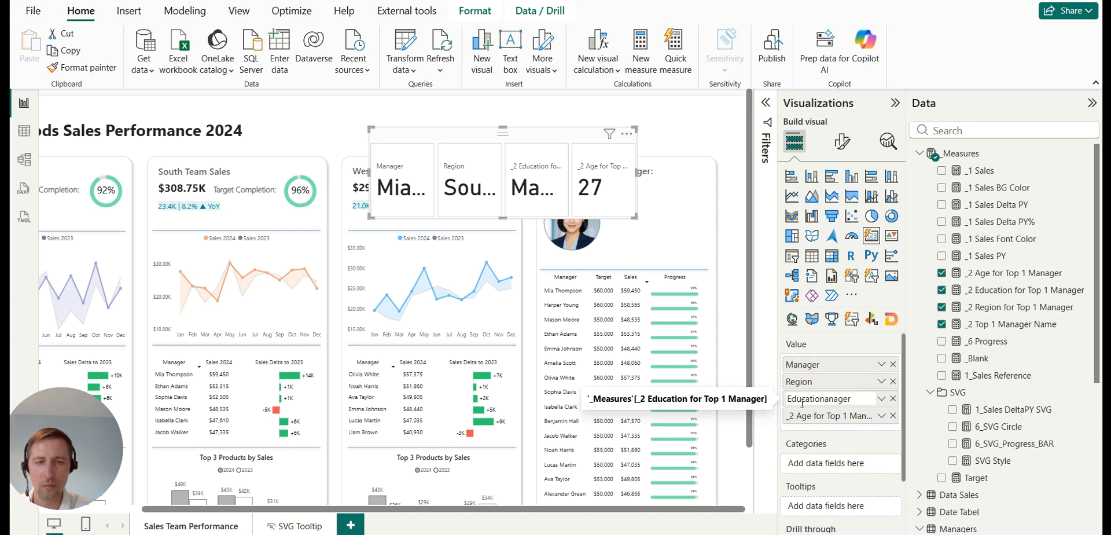
key("Return")
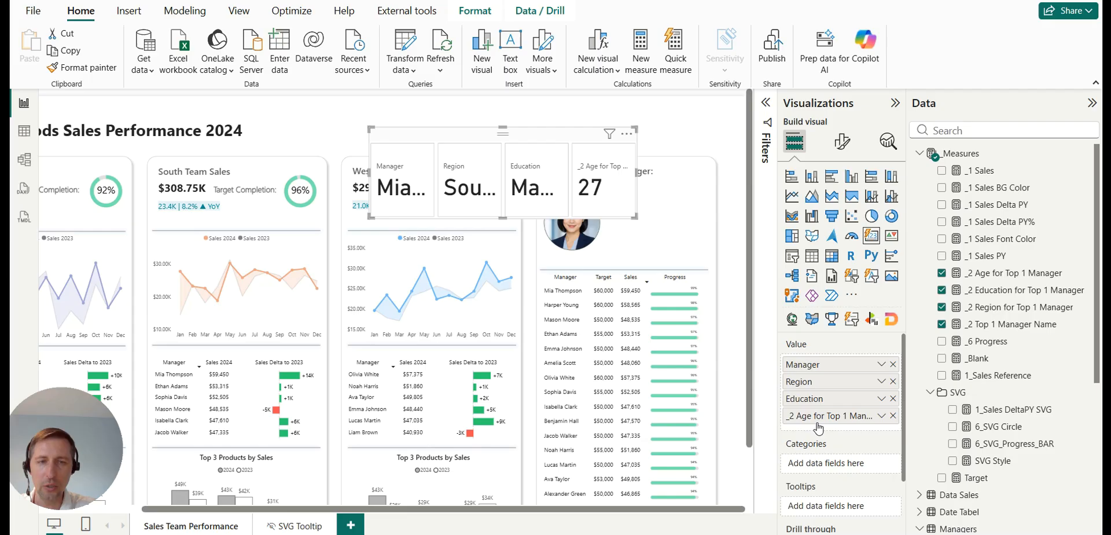
Rename the card's _2 Age for Top 1 Manager value as Age.
double_click(818, 415)
type("Age")
key("Return")
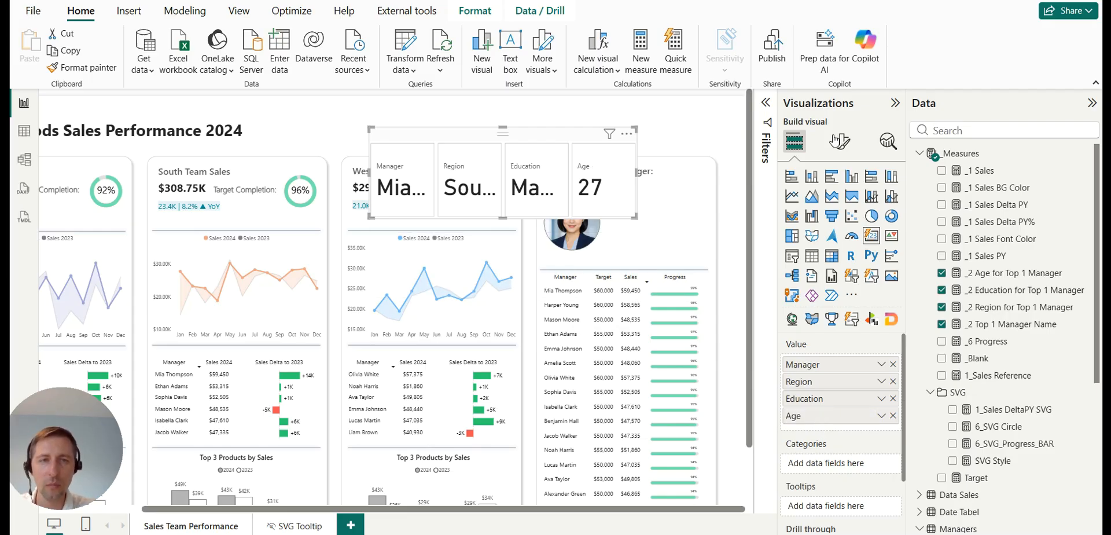
Set the multi-card layout arrangement of the manager details card to Vertical.
left_click(839, 141)
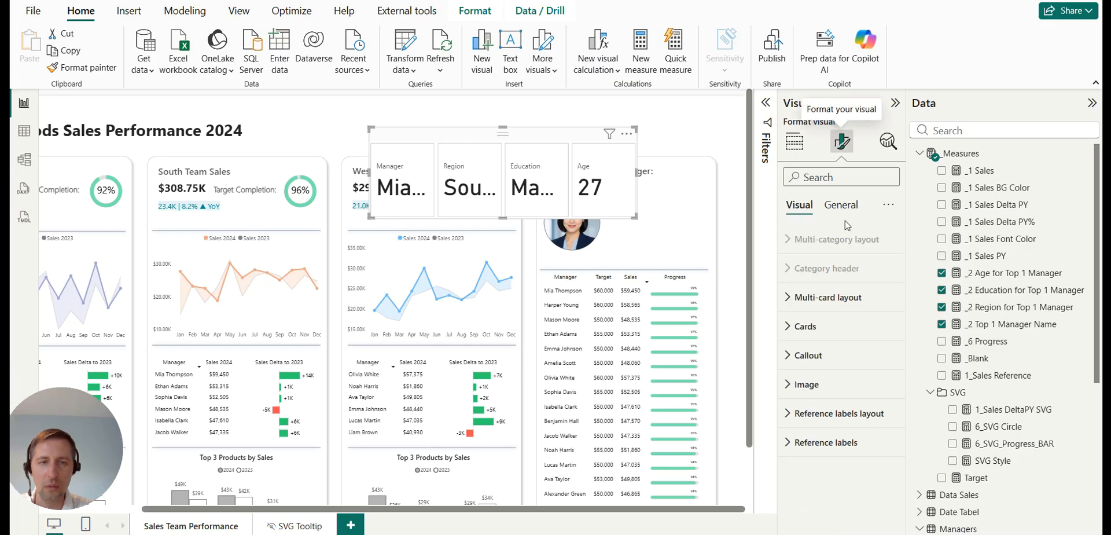
left_click(799, 301)
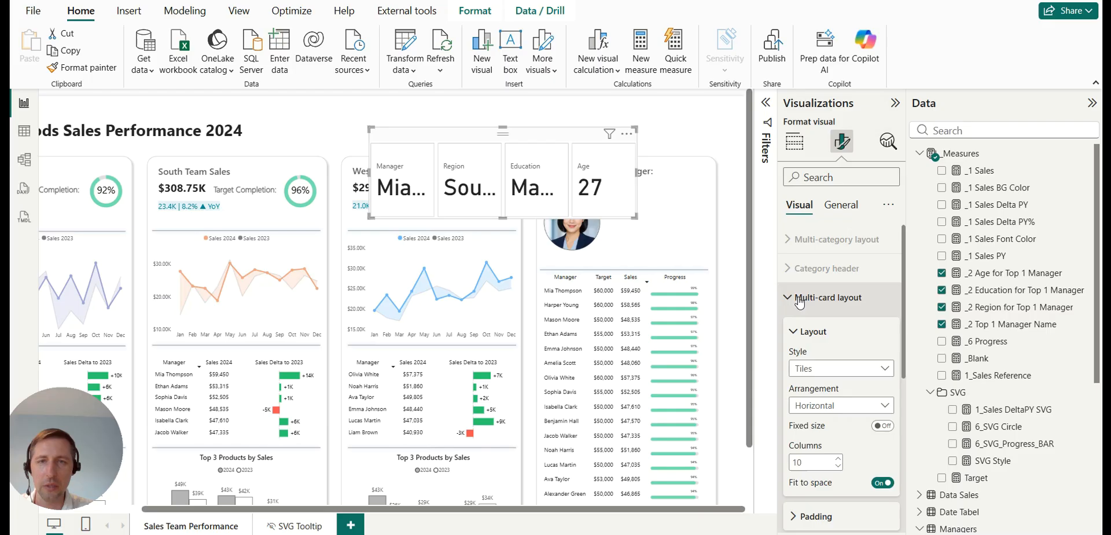
scroll(799, 302, "down", 1)
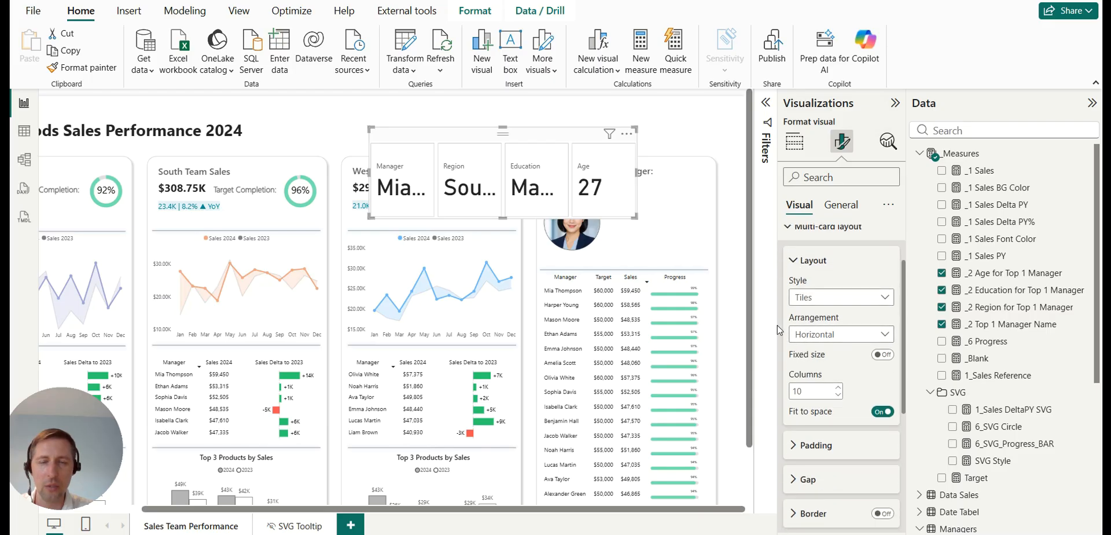
left_click(825, 339)
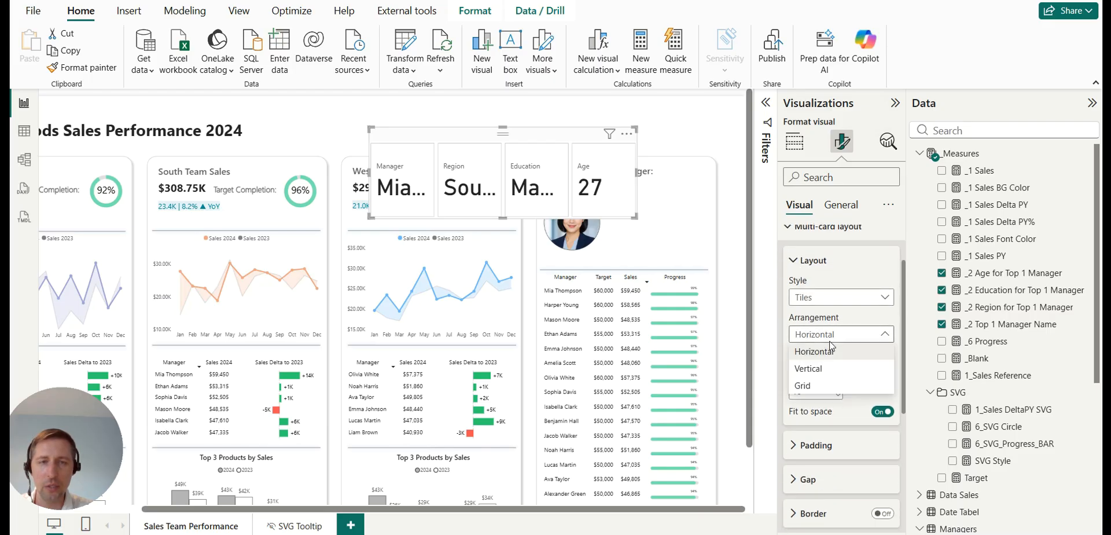
left_click(832, 370)
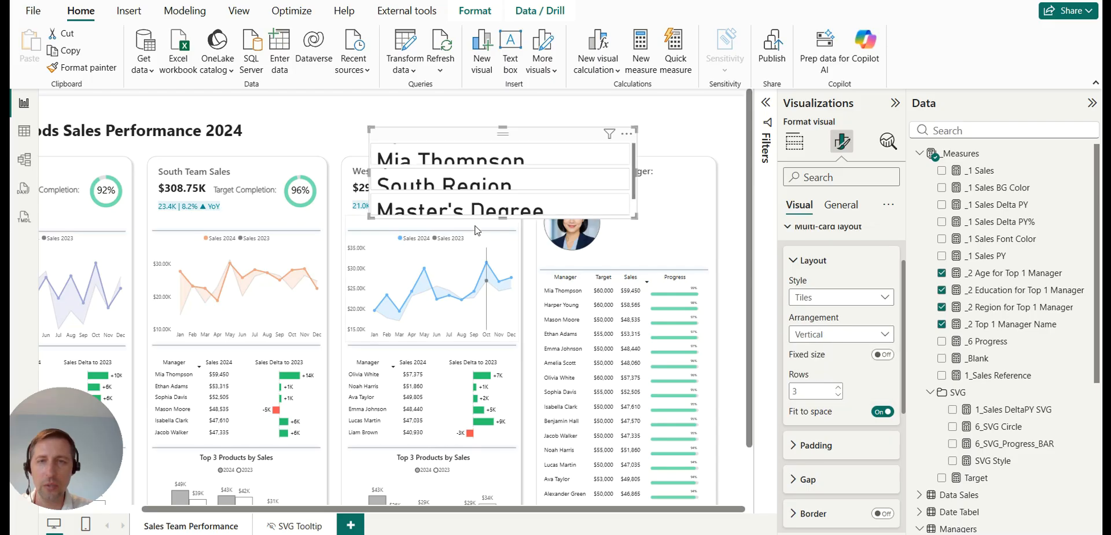
Make the details card taller and set its layout to 4 rows so all four values fit.
left_click_drag(513, 300, 515, 311)
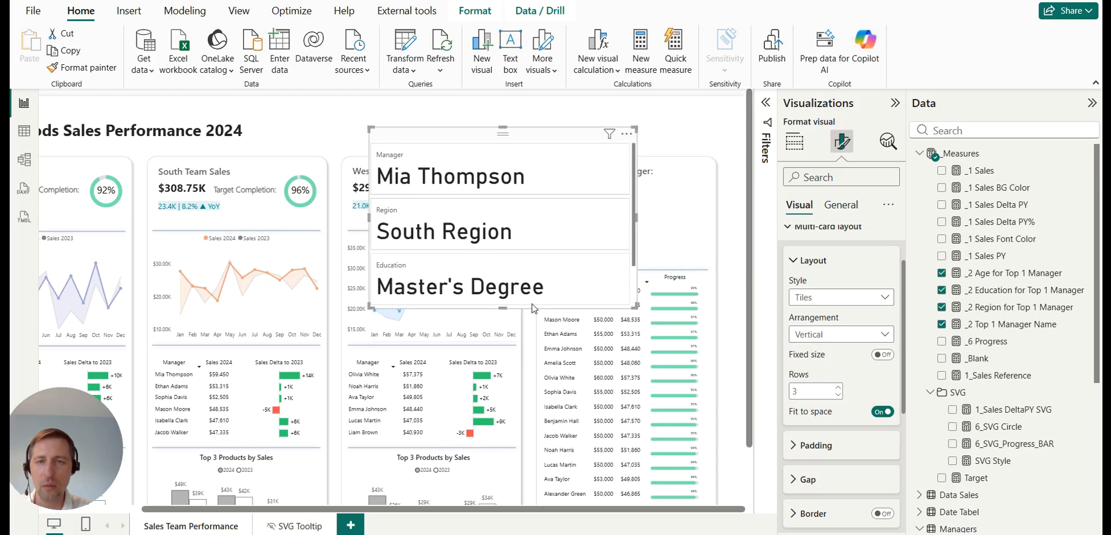
left_click(838, 386)
mouse_move(504, 308)
left_mouse_down()
mouse_move(511, 287)
mouse_move(515, 301)
left_mouse_up()
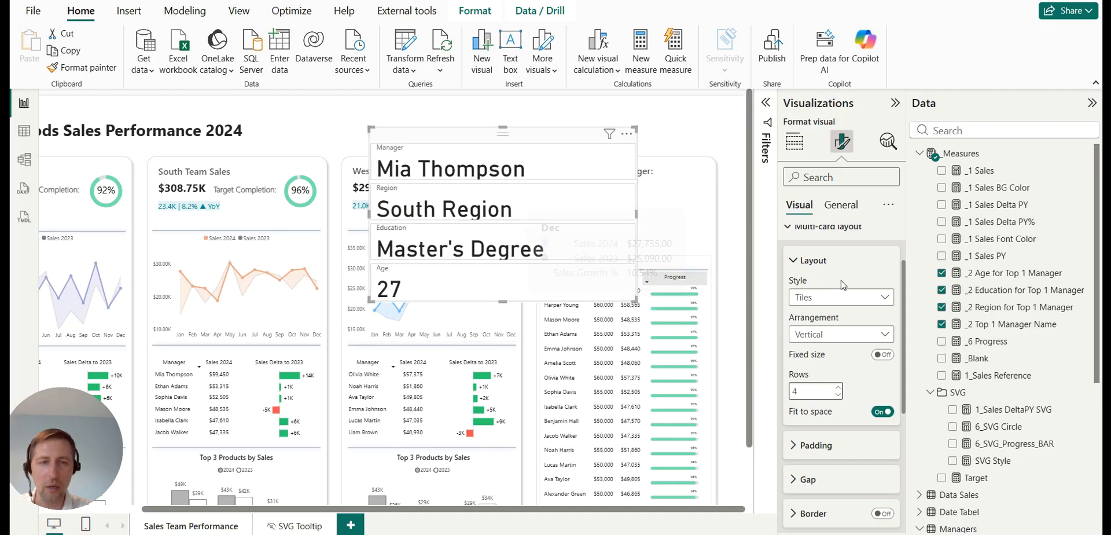
Look through the details card's multi-card layout, reference labels and reference labels layout formatting options.
scroll(840, 376, "down", 3)
scroll(842, 347, "up", 6)
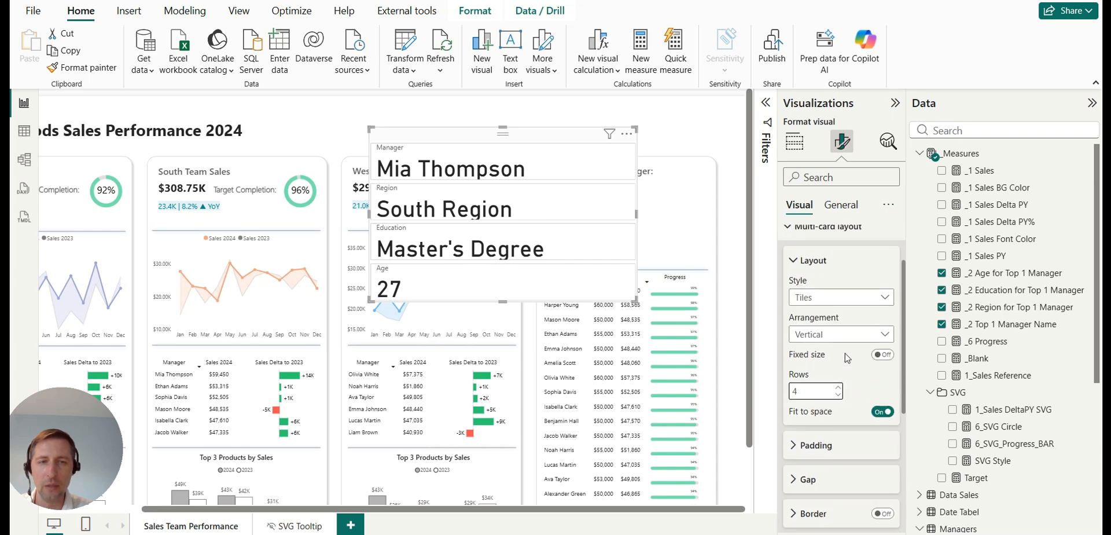
left_click(805, 333)
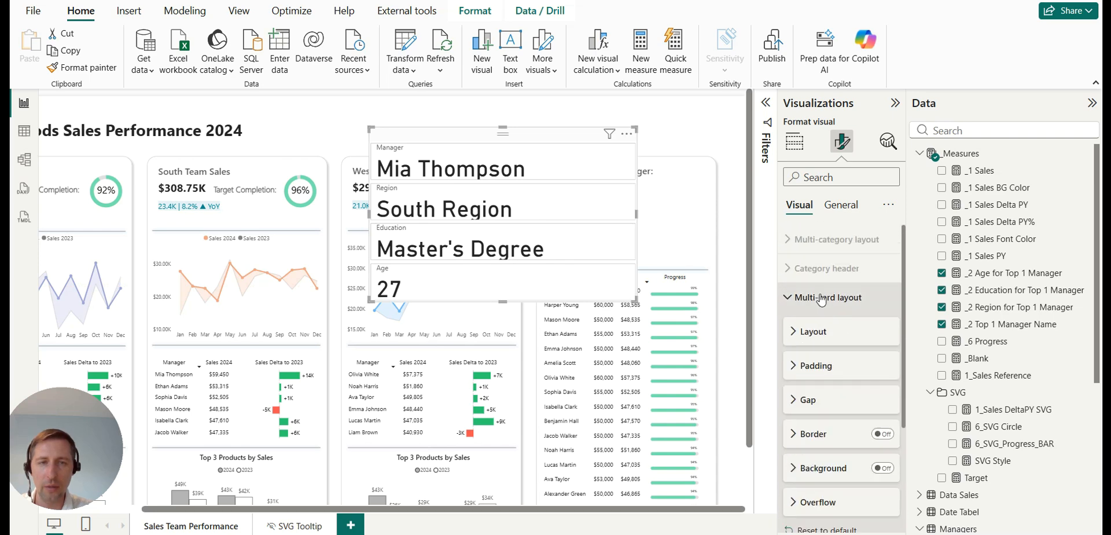
scroll(822, 301, "down", 3)
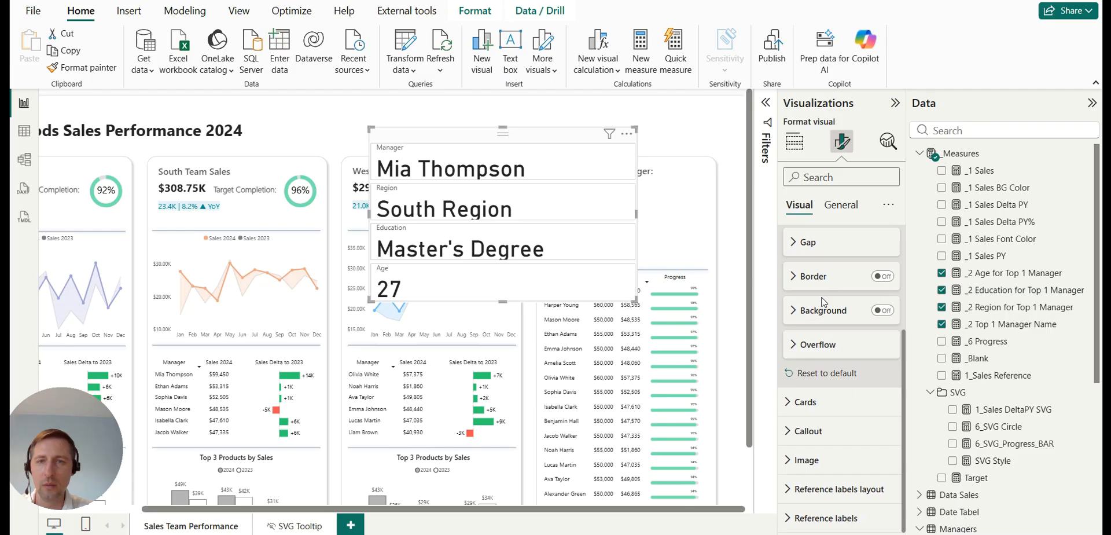
scroll(822, 299, "up", 4)
left_click(809, 301)
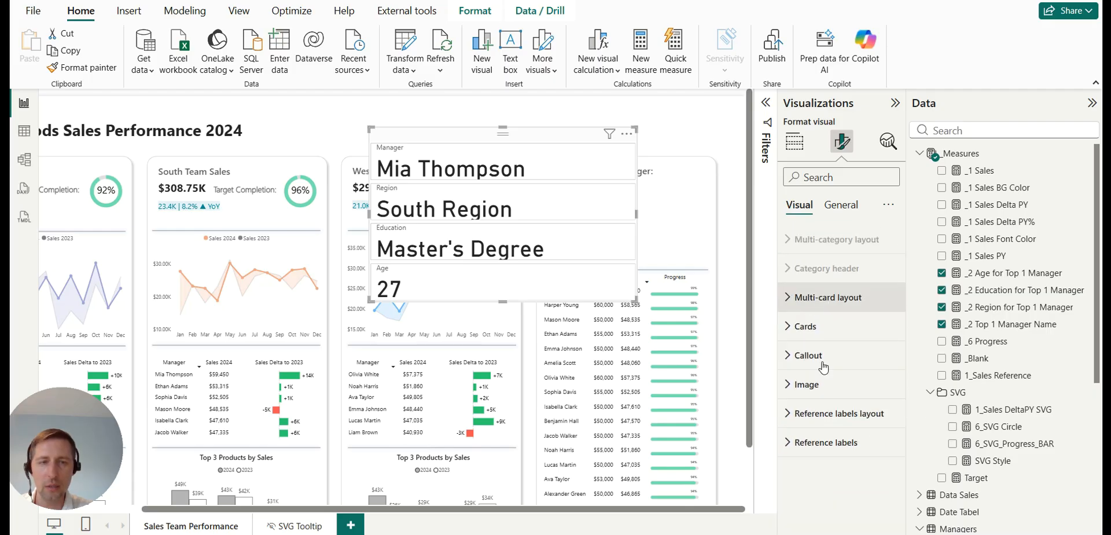
left_click(822, 443)
scroll(818, 360, "down", 3)
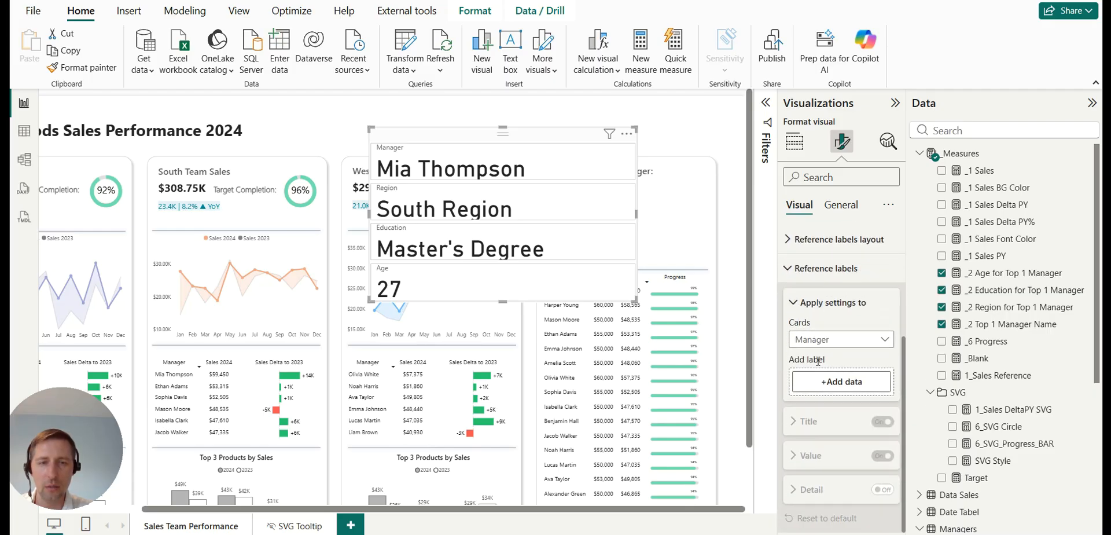
left_click(810, 307)
left_click(812, 354)
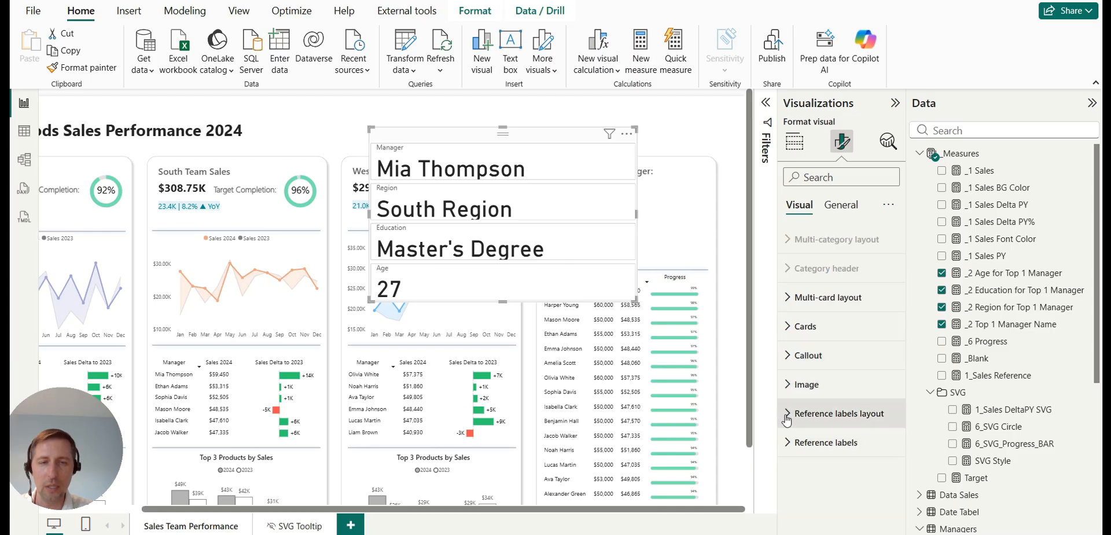
left_click(817, 413)
scroll(835, 343, "down", 2)
left_click(828, 291)
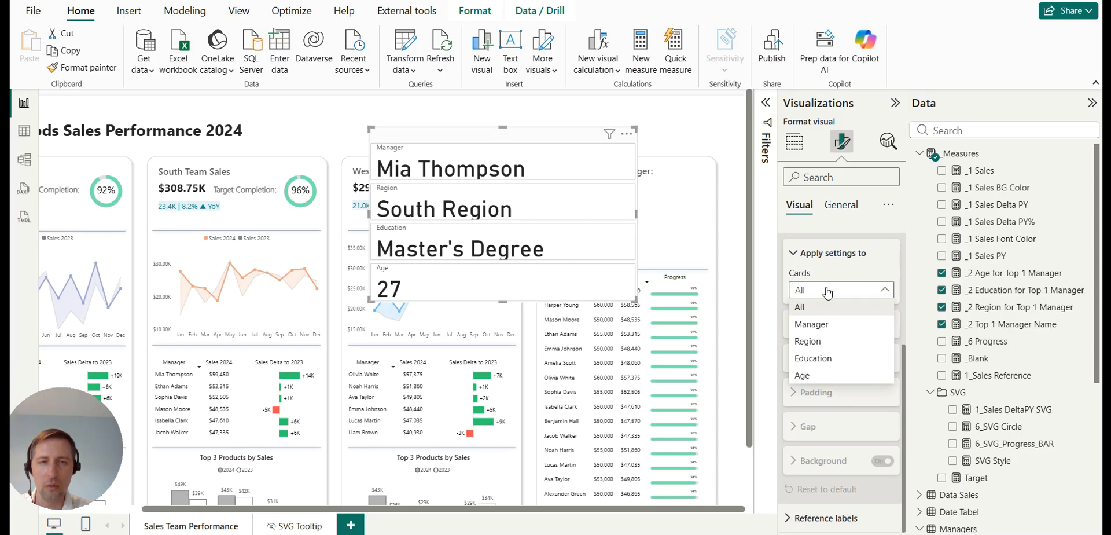
left_click(828, 322)
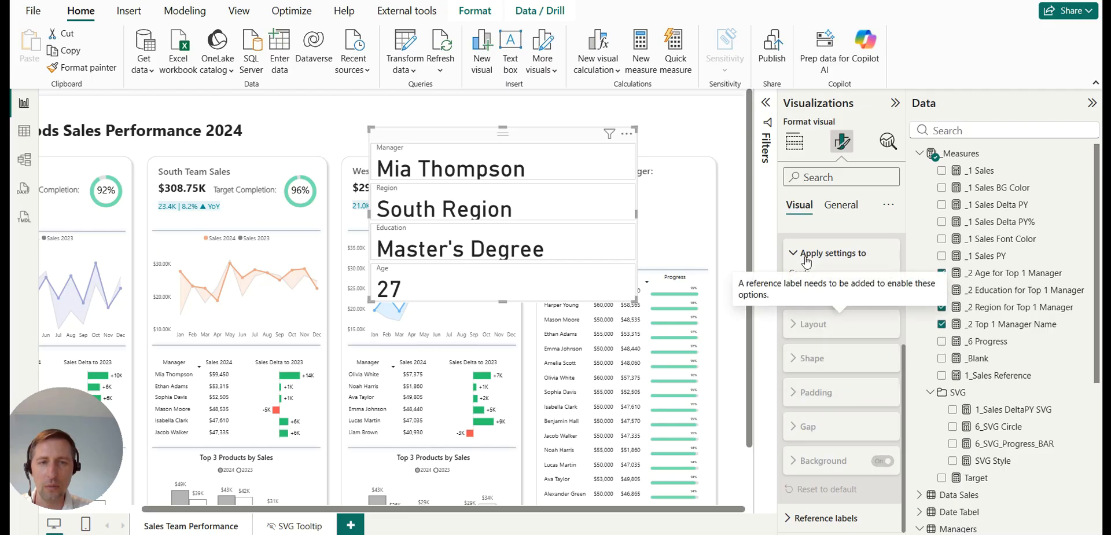
scroll(826, 341, "up", 3)
left_click(802, 415)
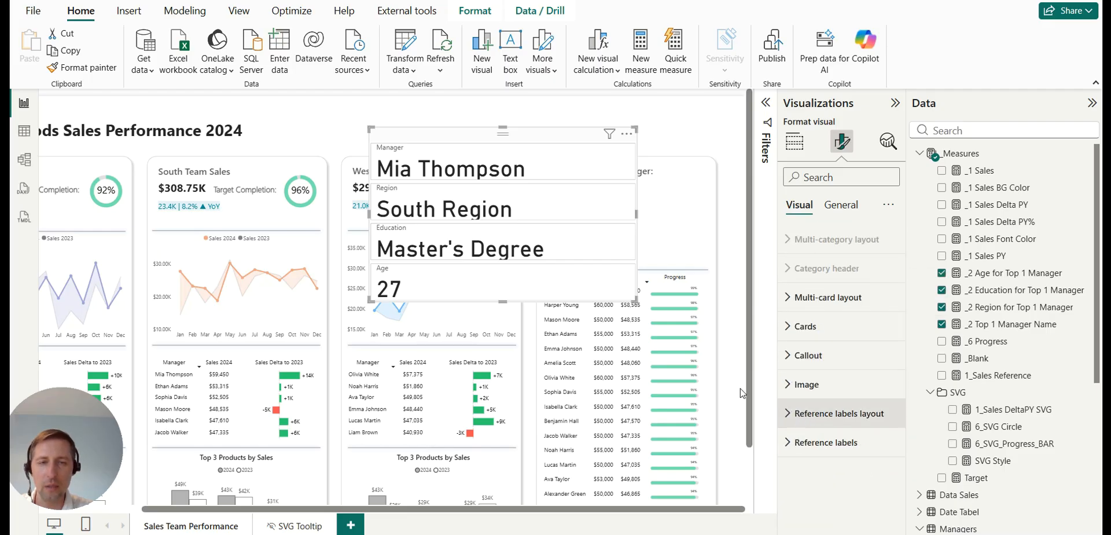
Shift the details card slightly toward the Best Performing Manager panel and change its callout value font to a heavier Segoe UI style.
left_click_drag(570, 139, 606, 137)
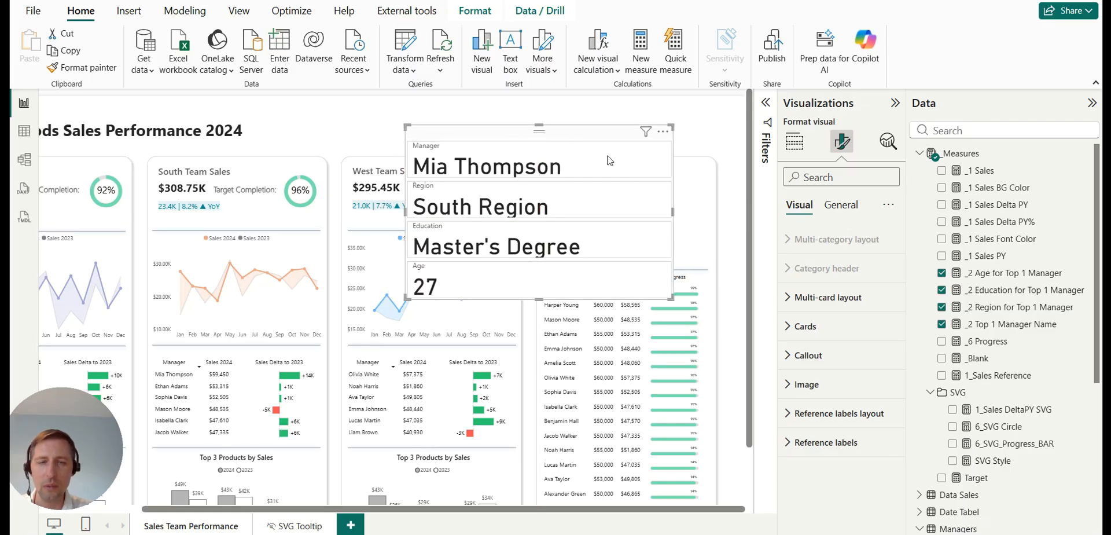
left_click(798, 354)
scroll(797, 317, "down", 5)
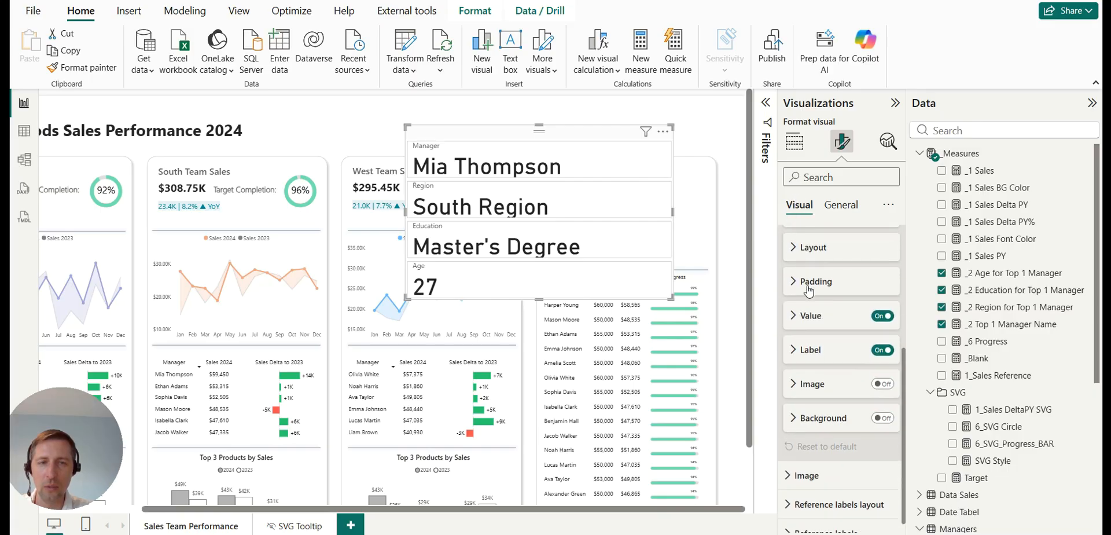
left_click(802, 324)
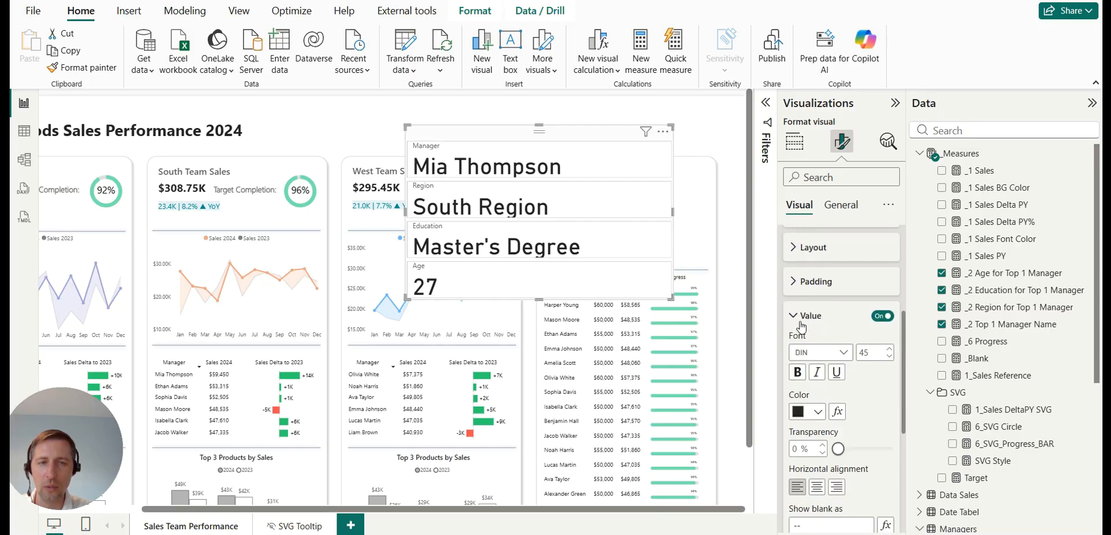
left_click(823, 354)
scroll(837, 194, "down", 4)
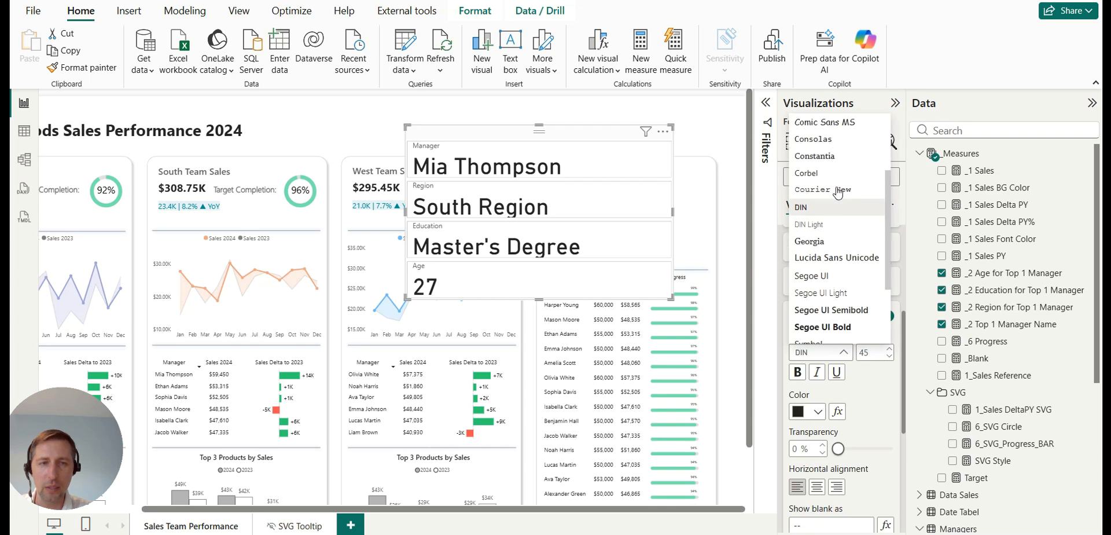
left_click(828, 288)
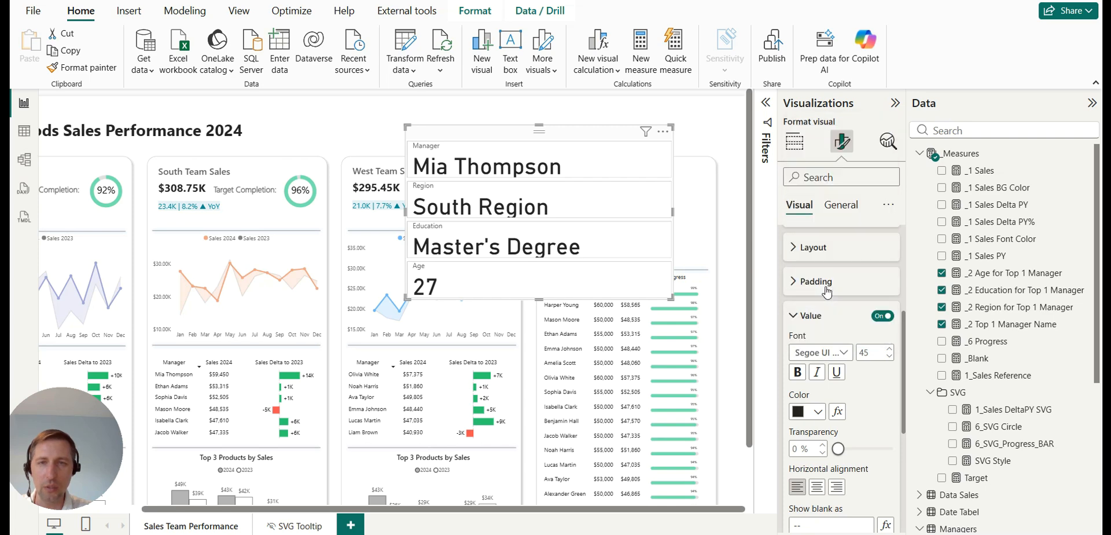
Set the font size of the details card's callout values to 14.
double_click(872, 352)
type("12")
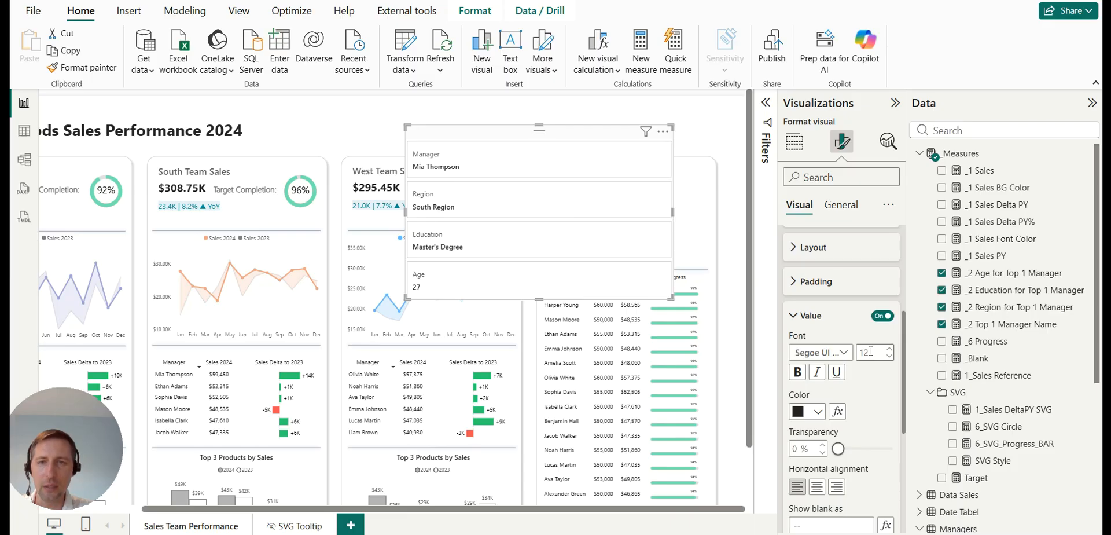
left_click(890, 349)
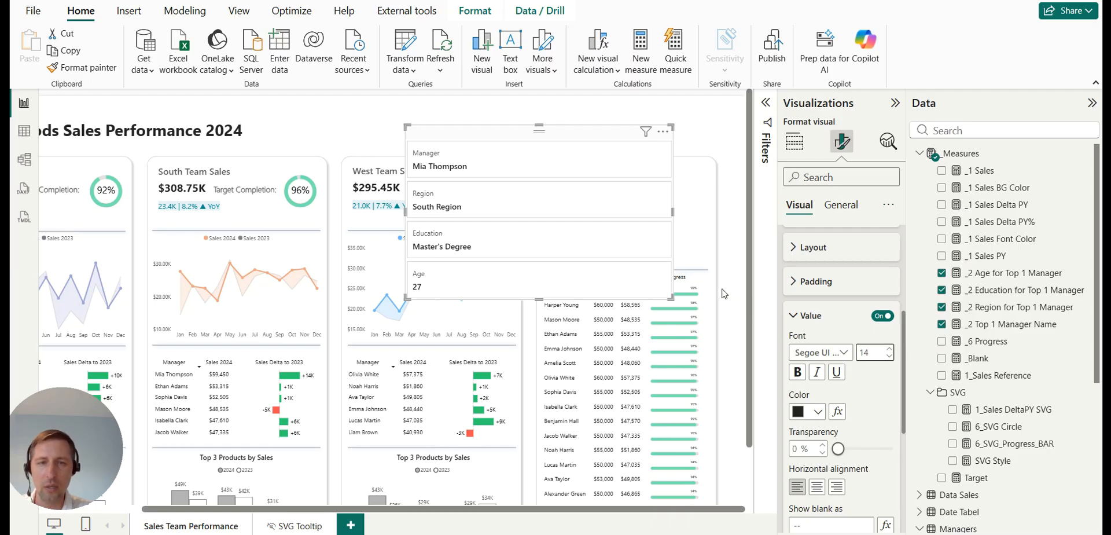
scroll(722, 293, "down", 2)
left_click(805, 318)
left_click(807, 319)
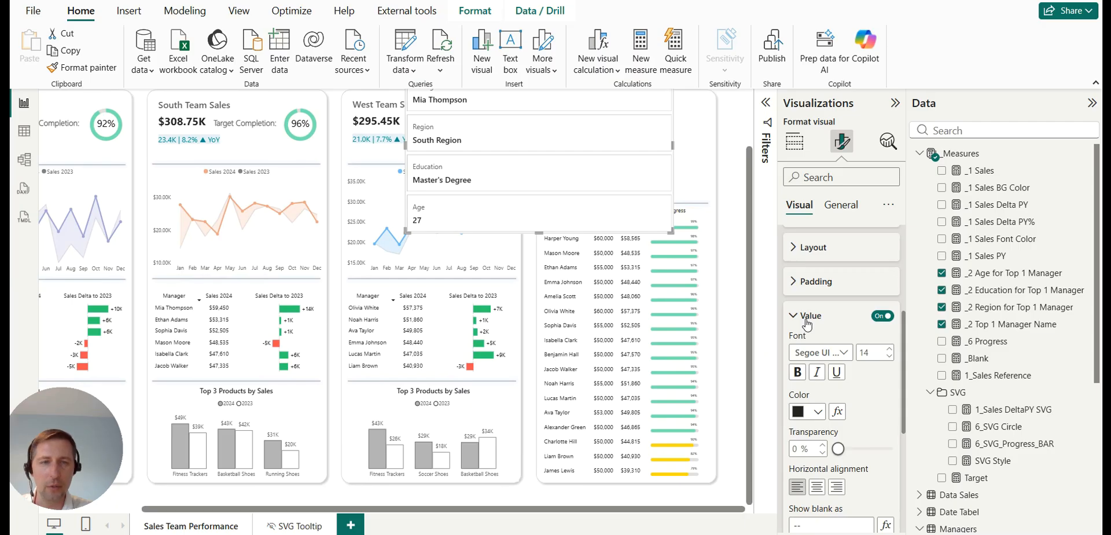
Place the manager card's labels at the bottom, below their values, with a 6 px horizontal gap.
left_click(807, 319)
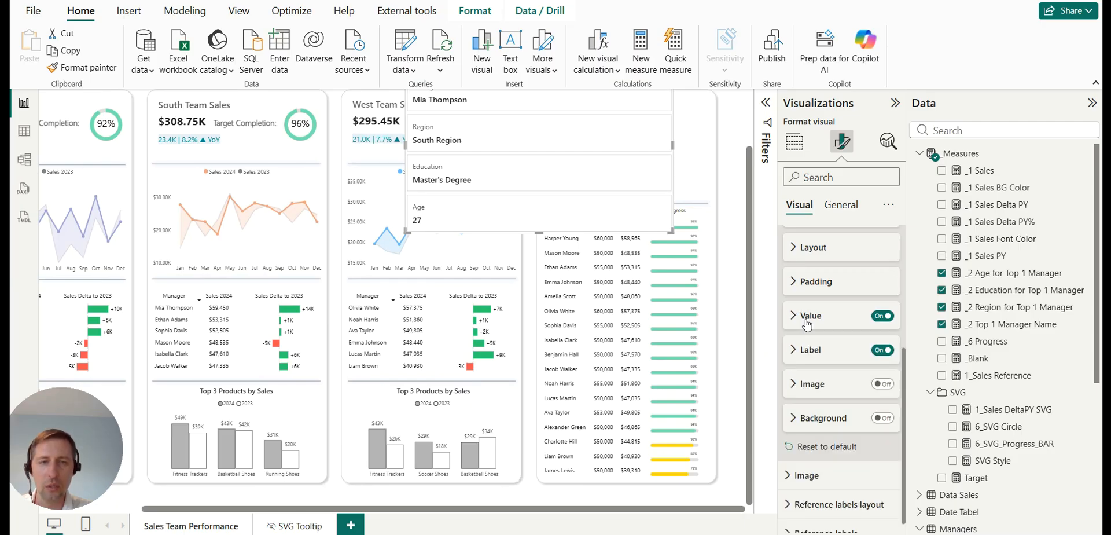
left_click(811, 349)
scroll(812, 349, "down", 3)
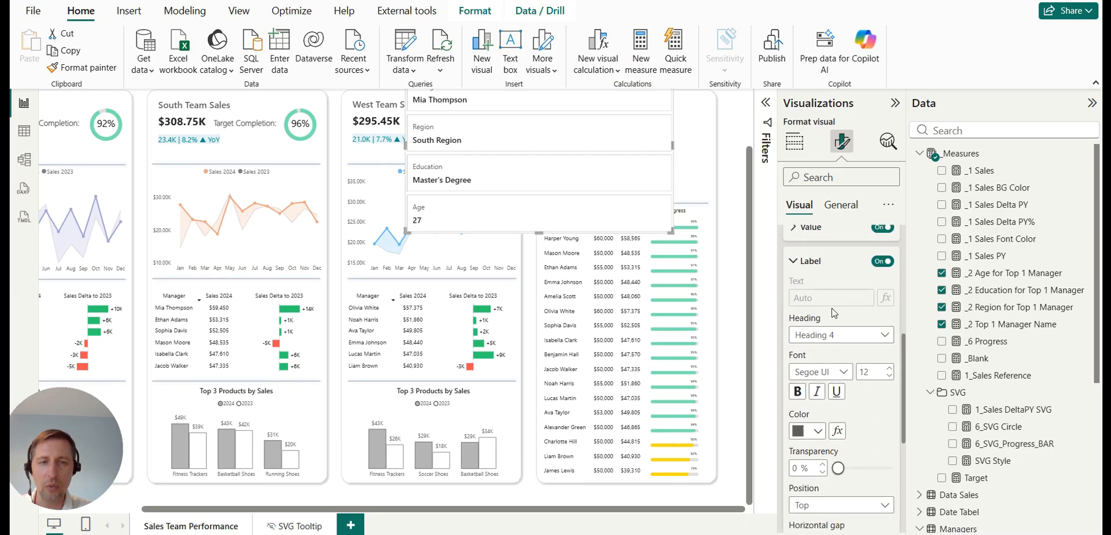
left_click_drag(543, 230, 542, 243)
scroll(488, 157, "up", 2)
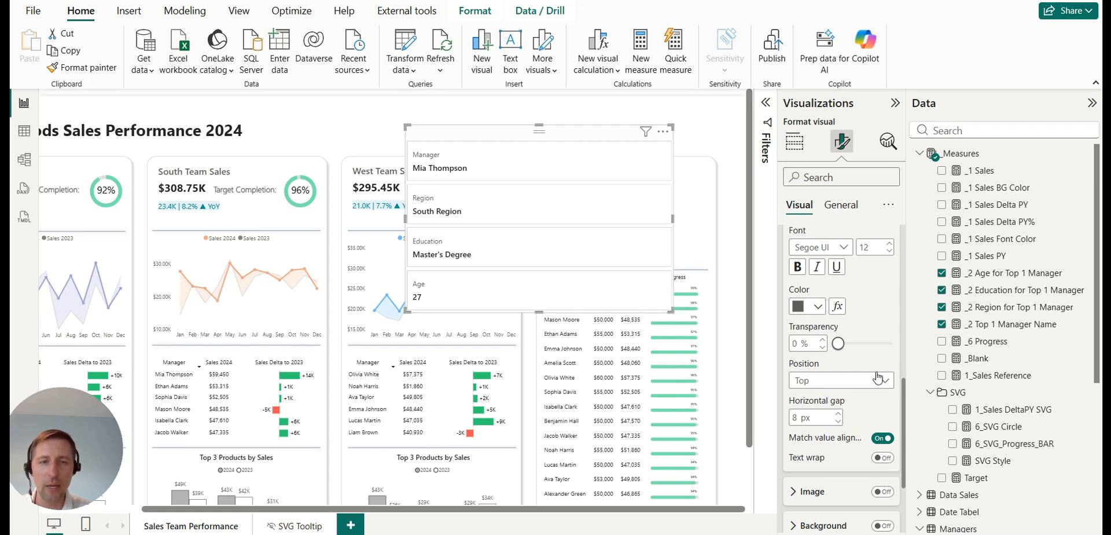
left_click(844, 382)
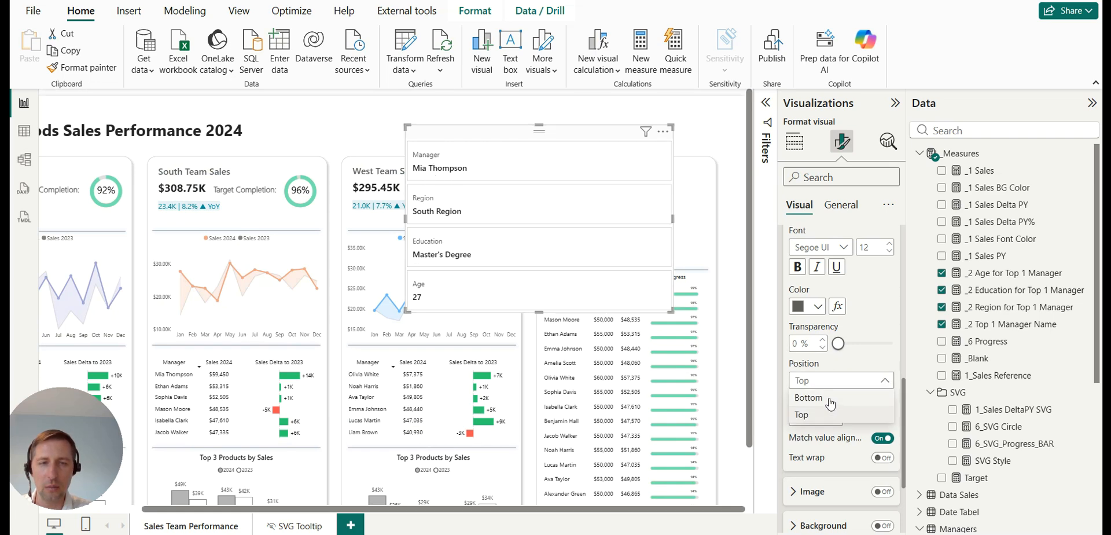
left_click(830, 398)
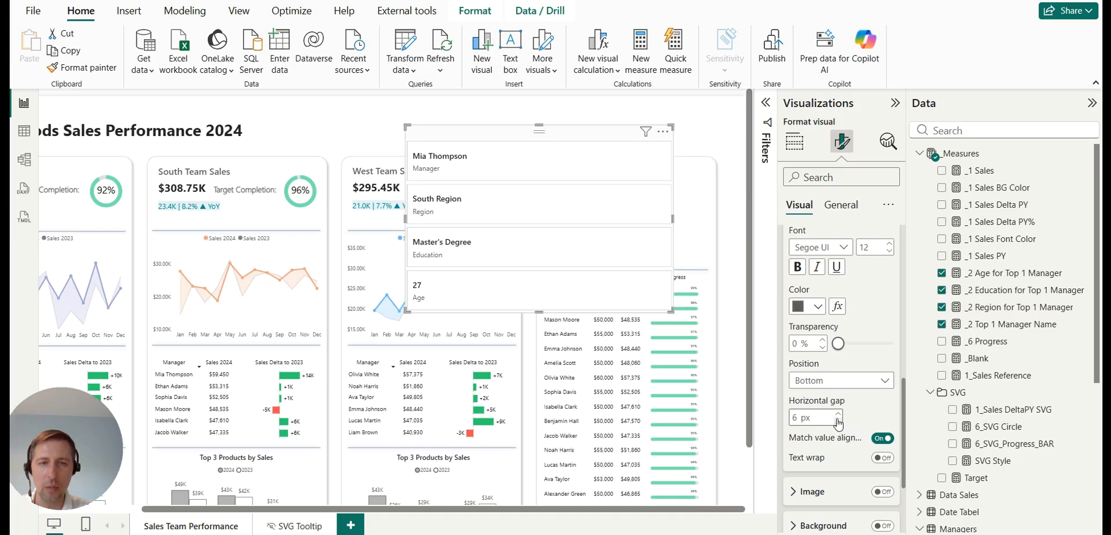
scroll(817, 360, "up", 1)
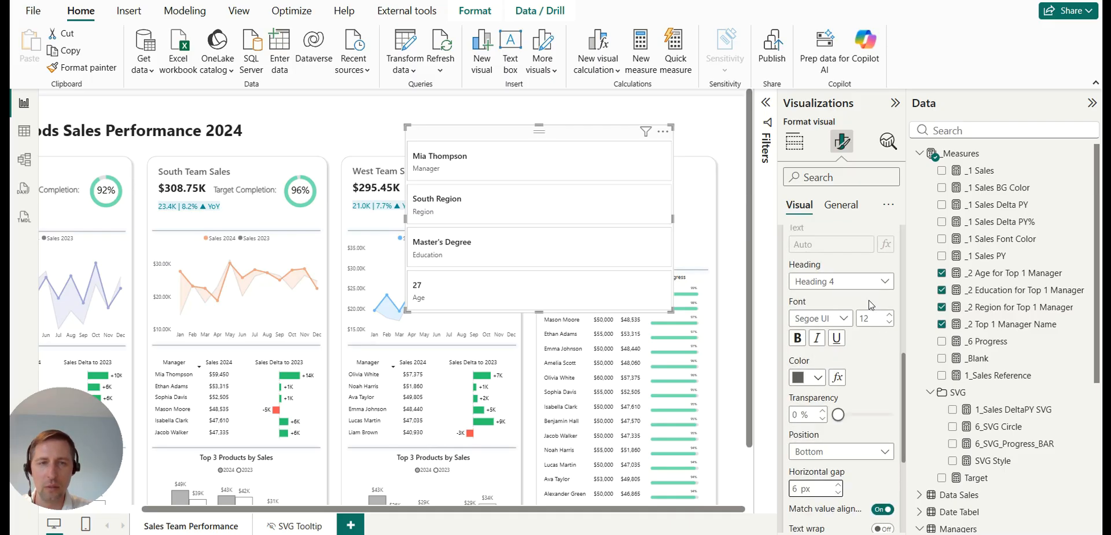
scroll(840, 365, "up", 1)
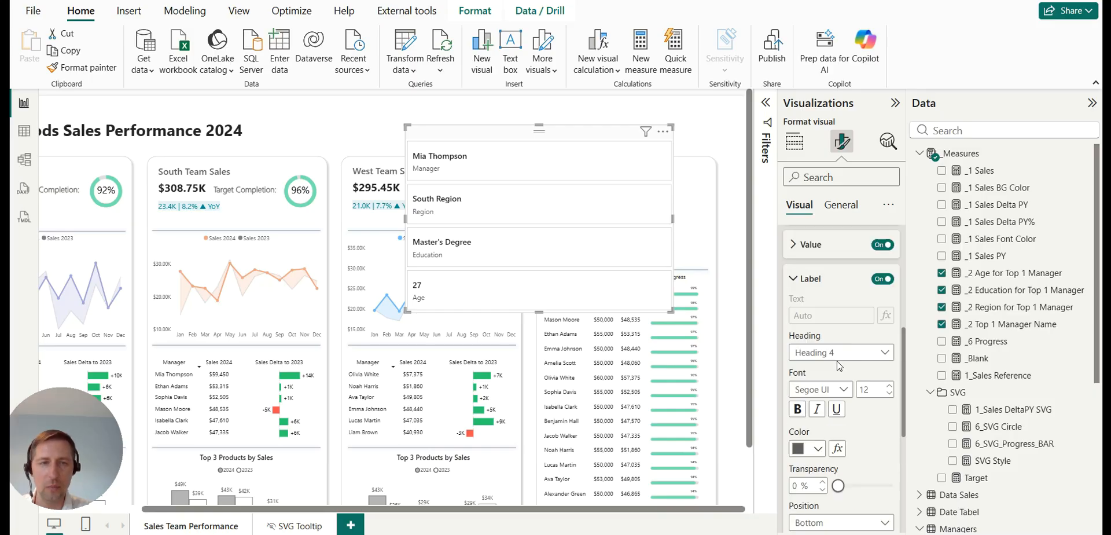
Turn off the border, divider and background of the cards in the manager details visual.
left_click(802, 283)
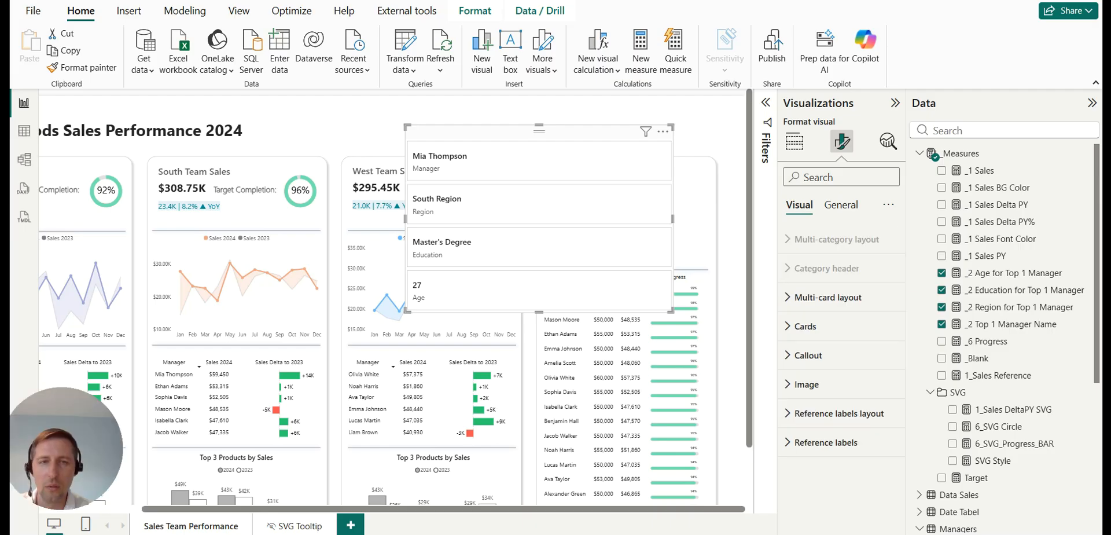
left_click(801, 326)
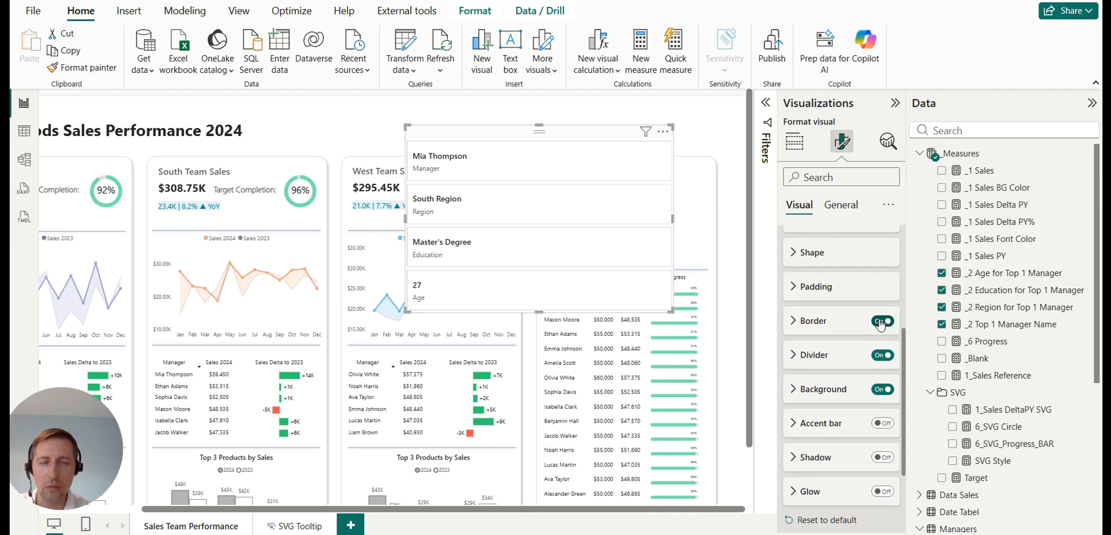
left_click(883, 322)
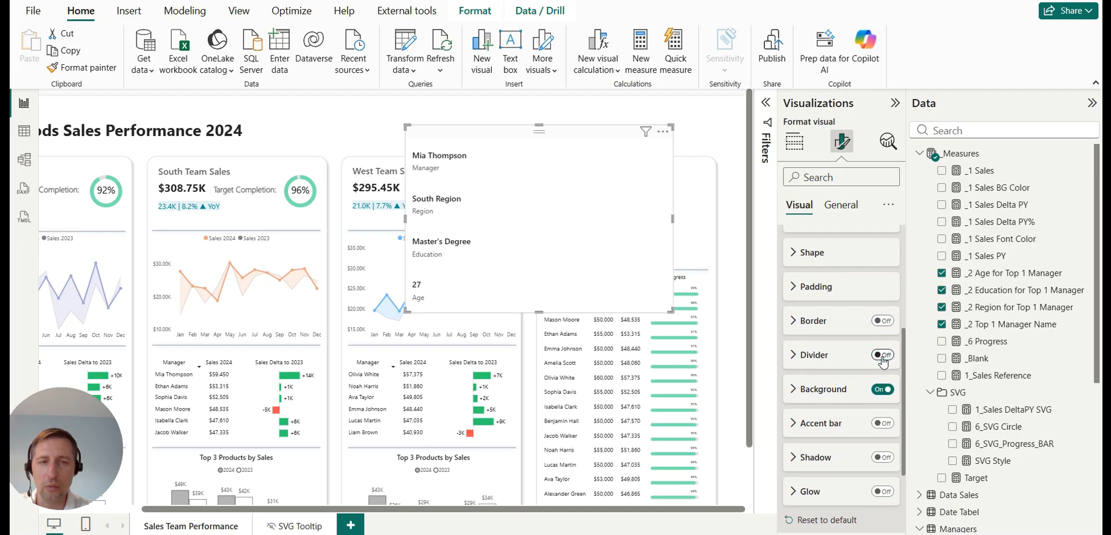
left_click(876, 393)
scroll(877, 392, "down", 1)
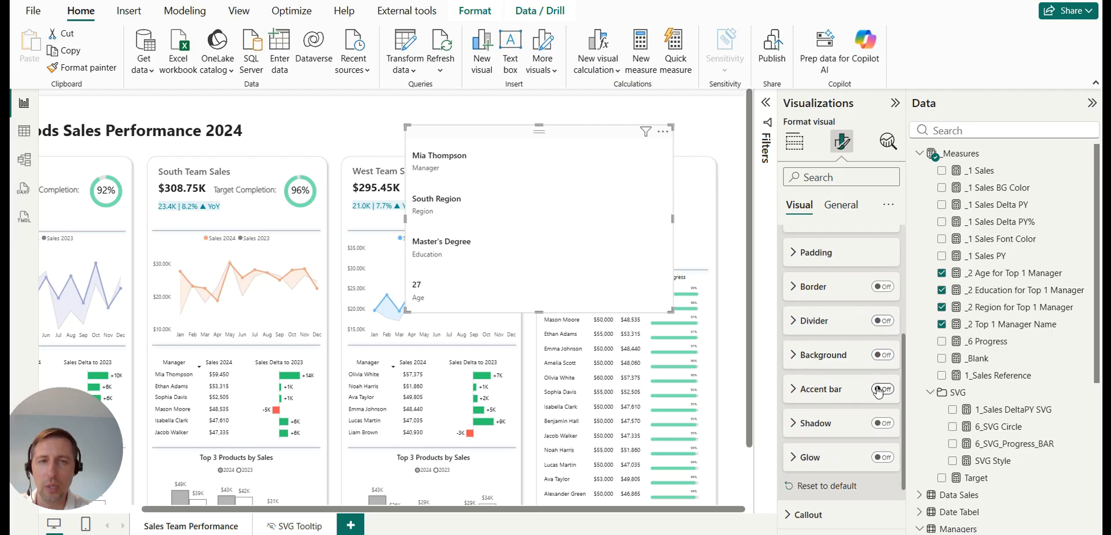
Turn off the overall background effect of the manager details card visual.
left_click(842, 207)
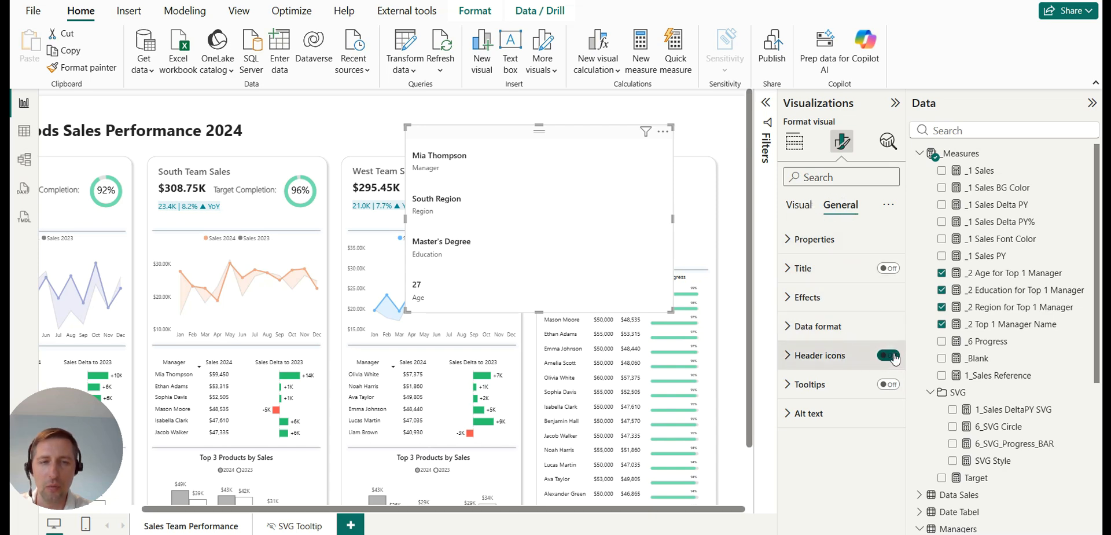
left_click(812, 305)
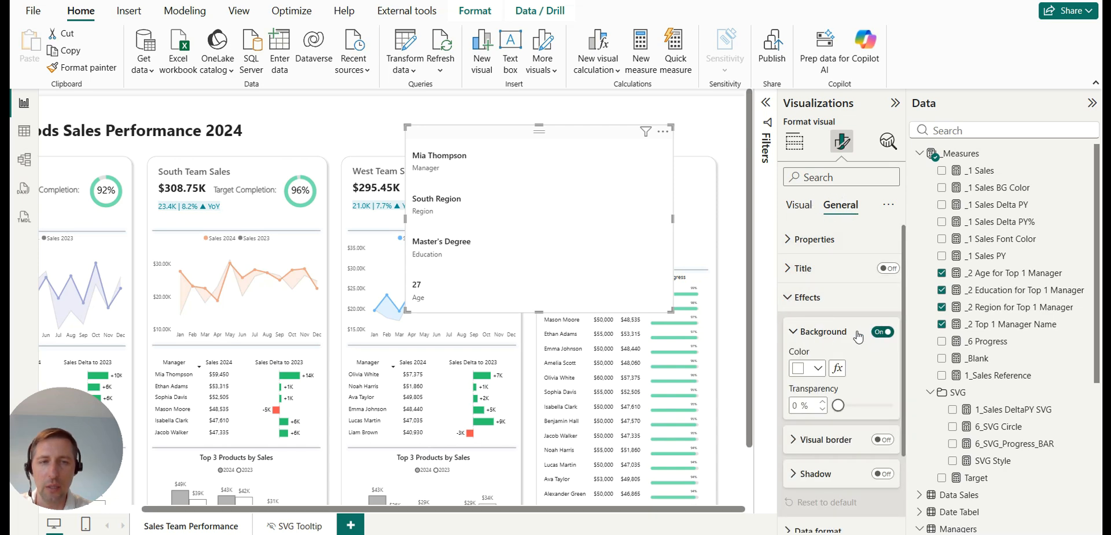
left_click(883, 331)
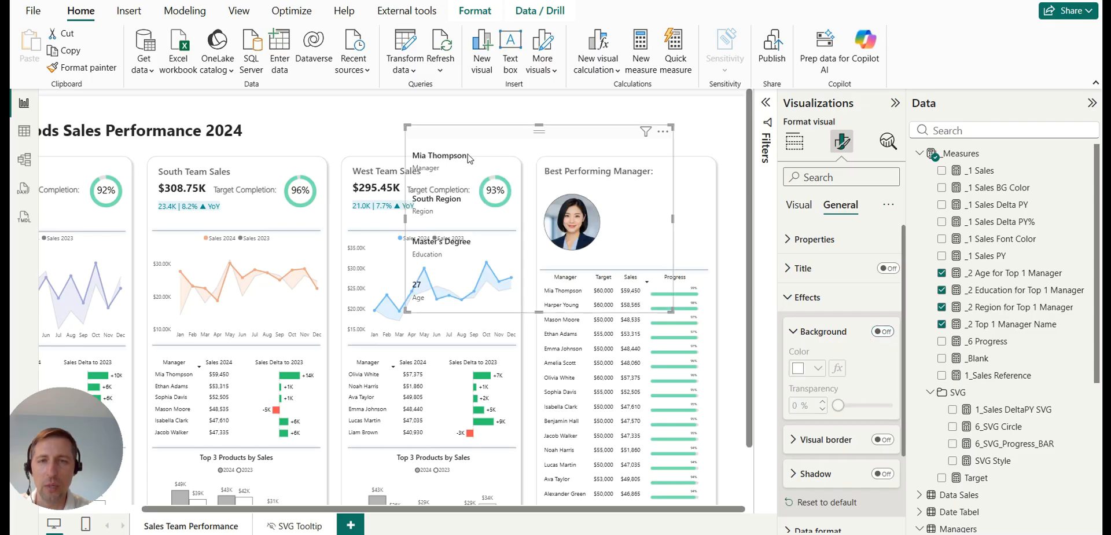
Shrink the manager details card in height and width to fit the Best Performing Manager panel.
left_click_drag(512, 145, 536, 130)
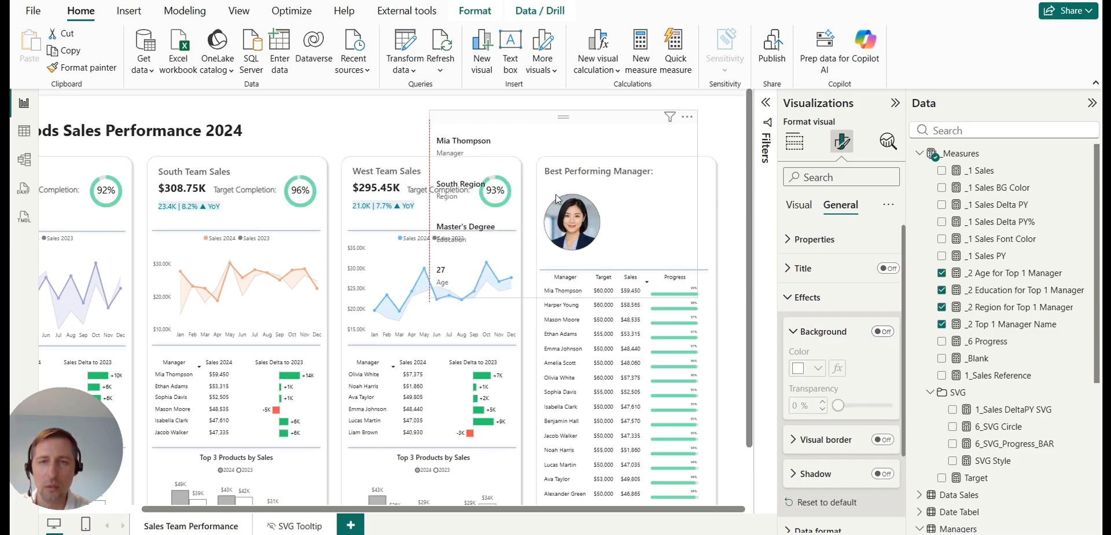
left_click_drag(563, 295, 564, 227)
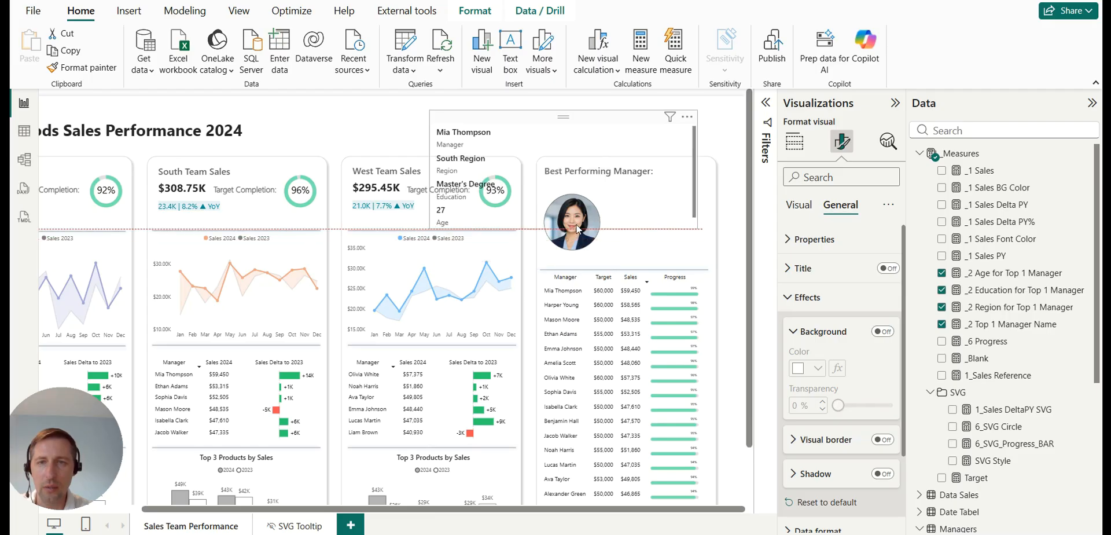
left_click_drag(697, 168, 572, 168)
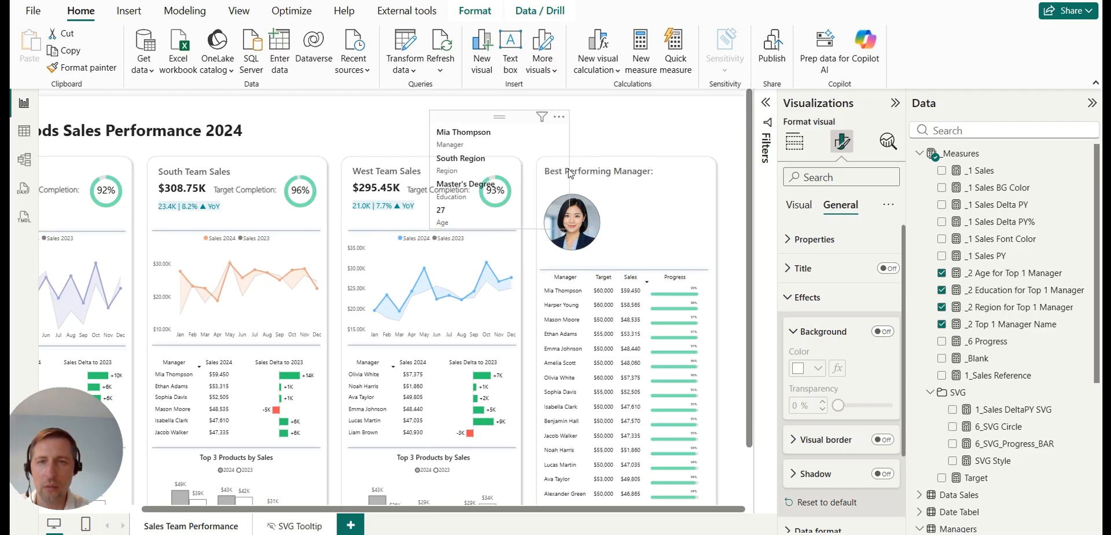
Position the details card beside the manager photo and trim its height and width to the panel's edge.
left_click_drag(509, 117, 680, 175)
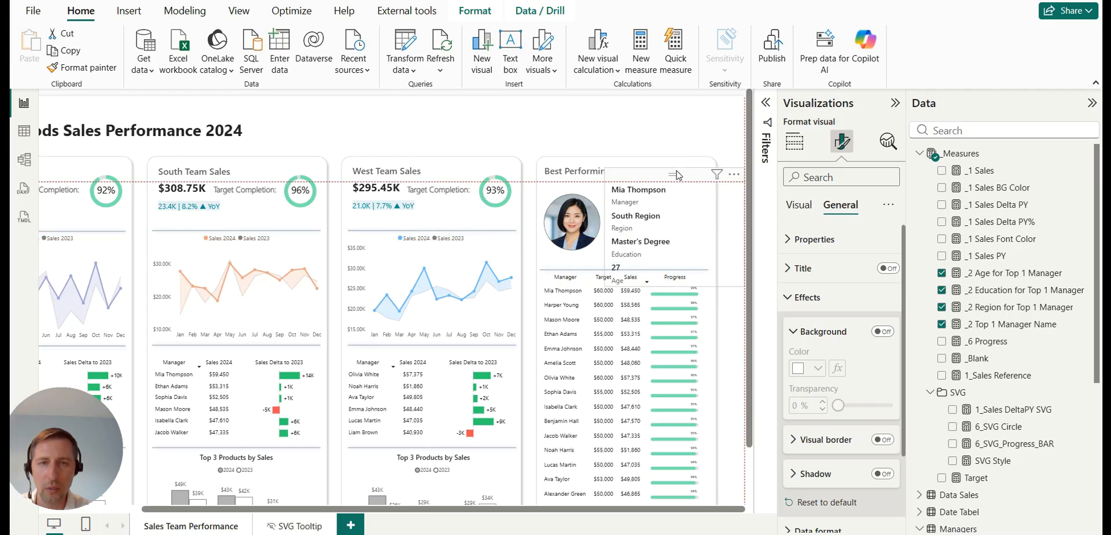
left_click_drag(675, 286, 675, 267)
left_click_drag(675, 172, 681, 181)
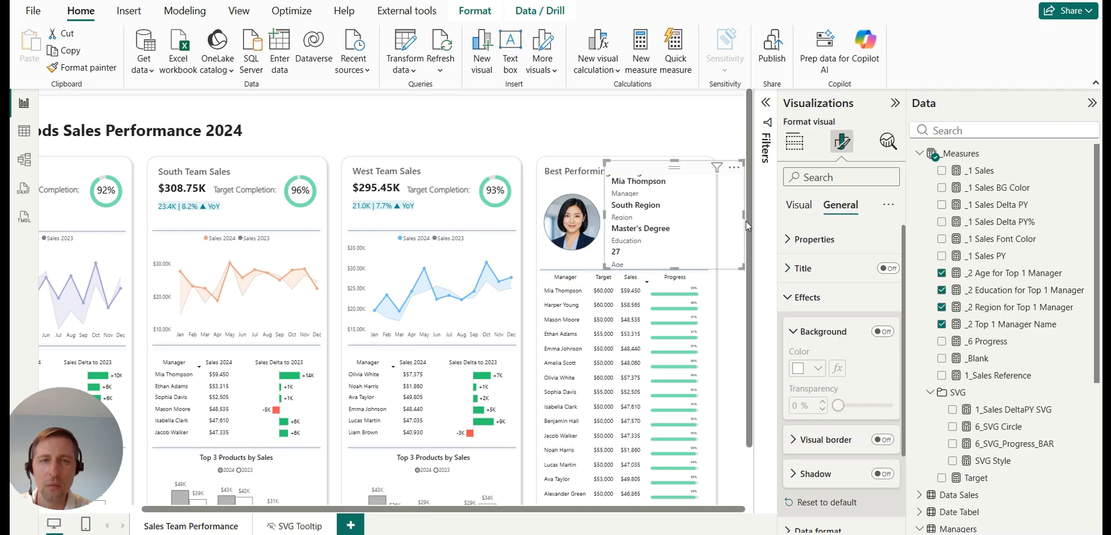
left_click_drag(744, 216, 711, 218)
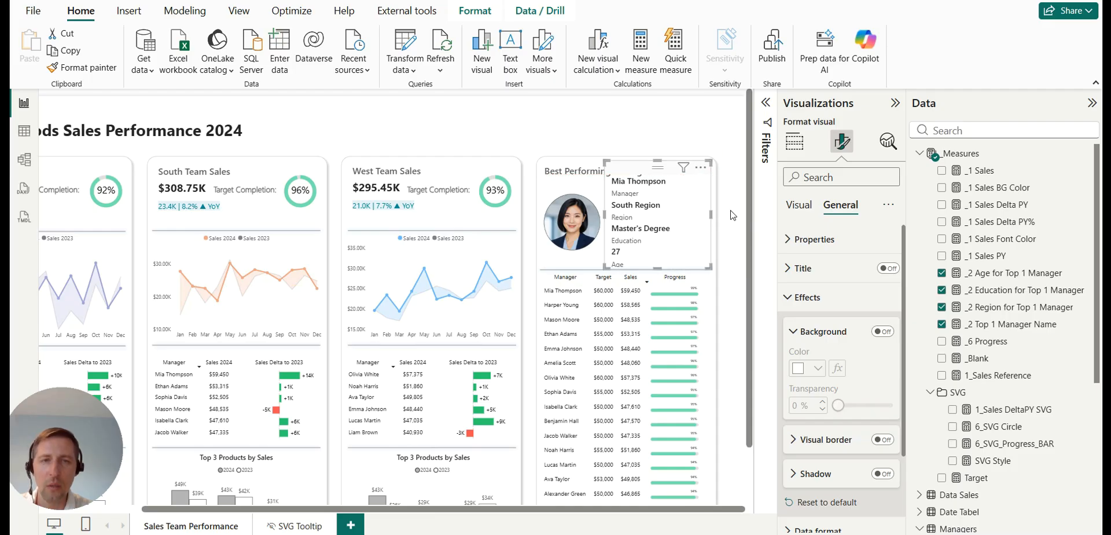
left_click(733, 215)
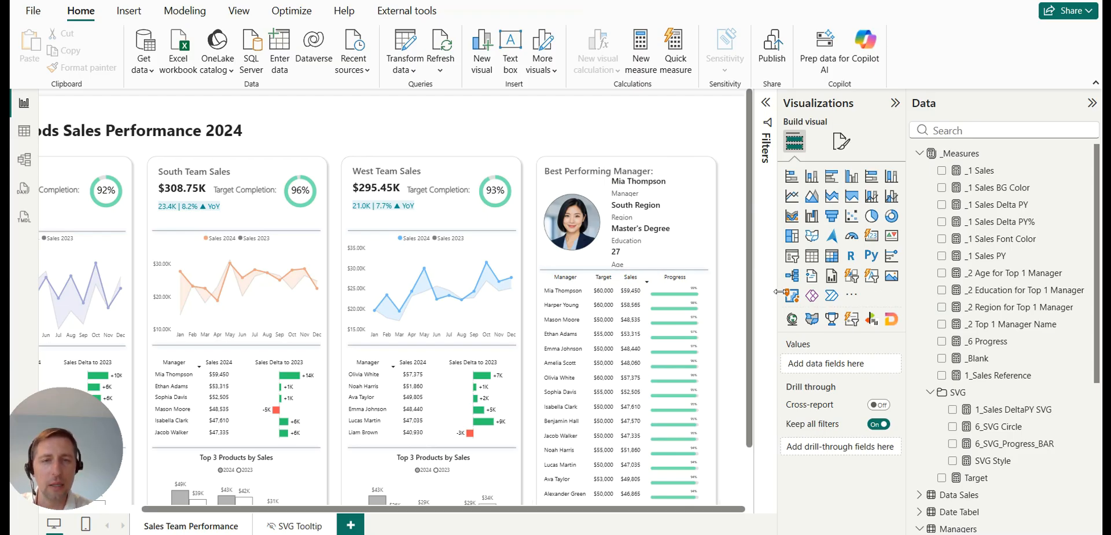
Extend the manager details card slightly downward to give its four entries more height.
left_click(681, 237)
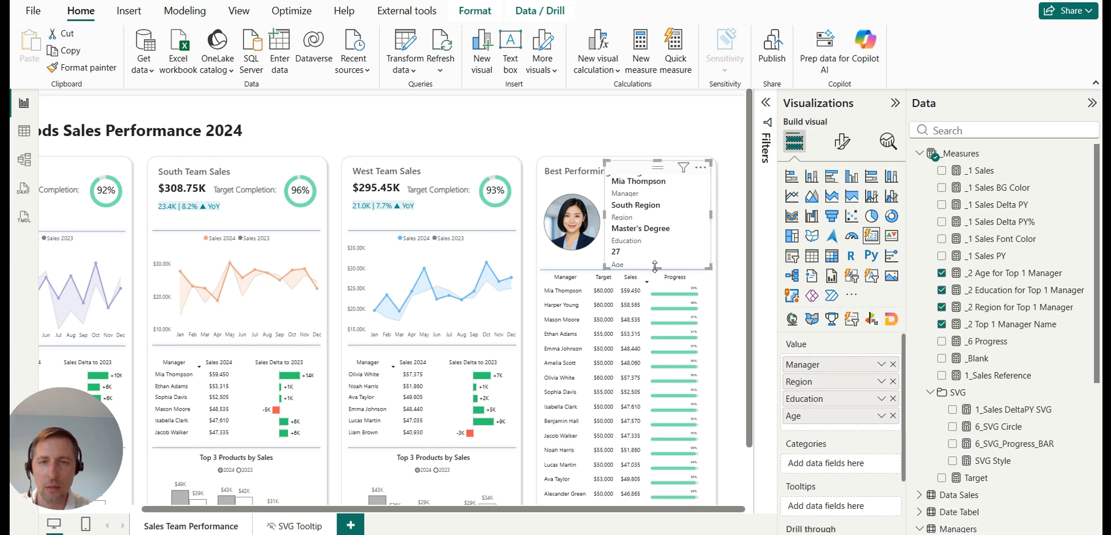
left_click_drag(657, 270, 659, 278)
scroll(734, 292, "down", 2)
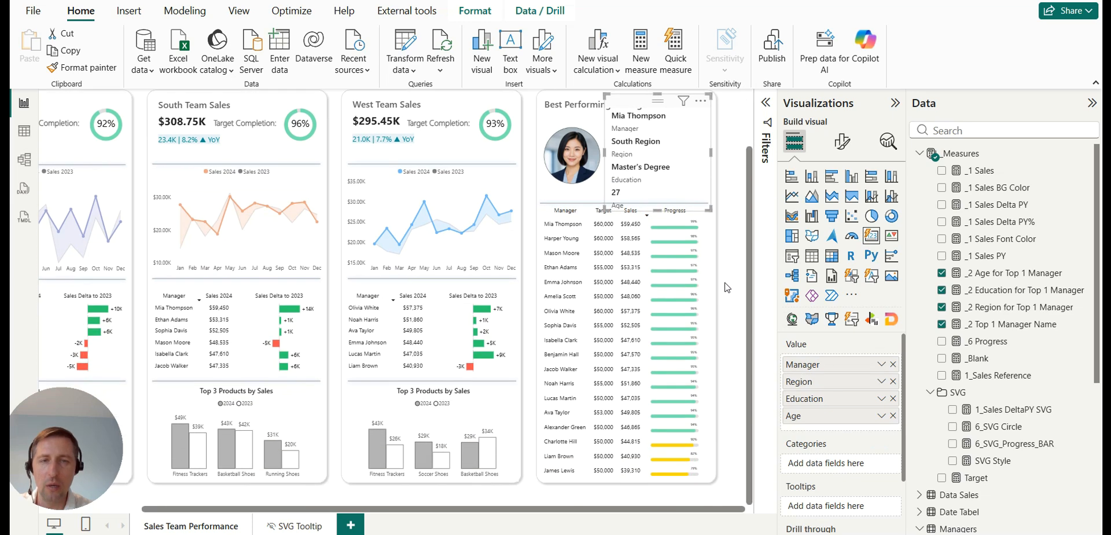
left_click(727, 287)
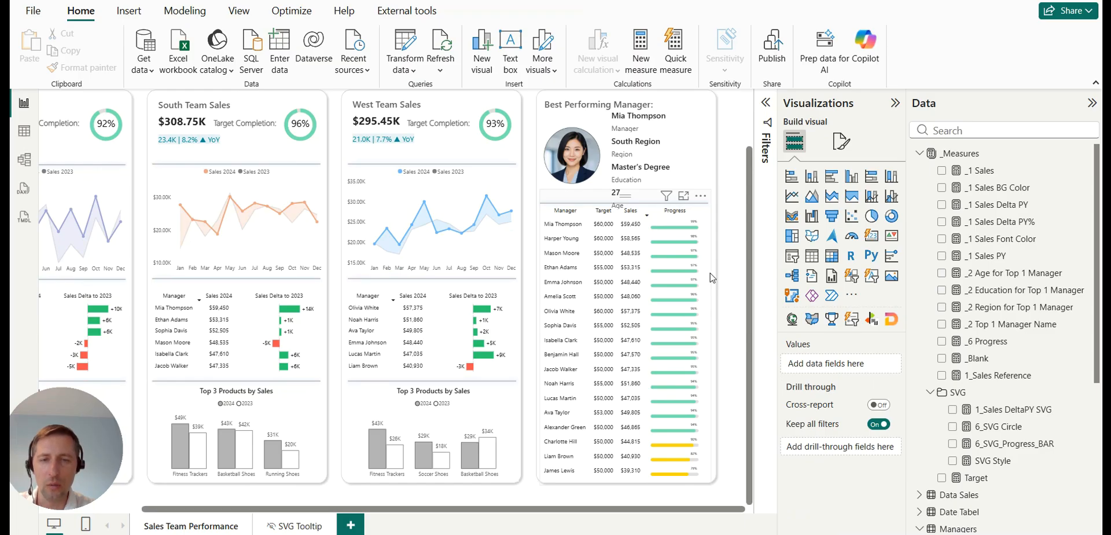
Set the row padding of the manager progress table to 1.
left_click(711, 278)
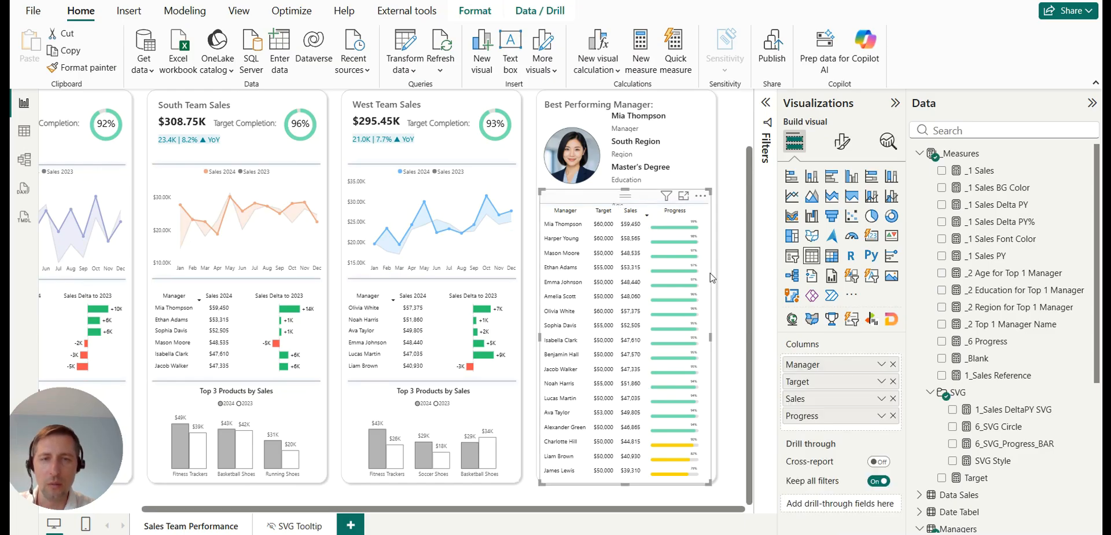
left_click(841, 142)
left_click(821, 301)
left_click(822, 304)
left_click(821, 302)
scroll(818, 298, "down", 3)
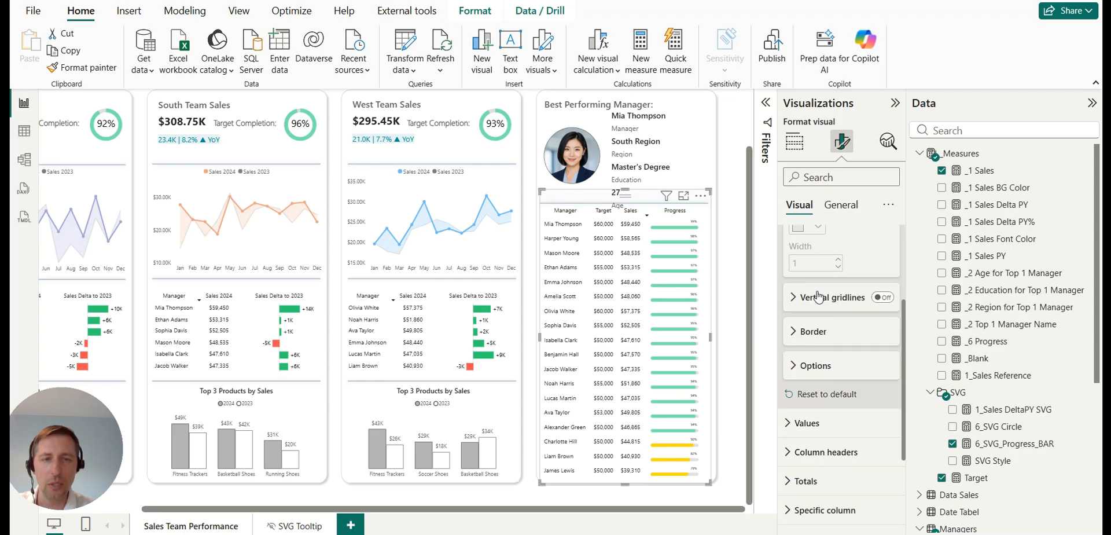
scroll(817, 359, "down", 2)
left_click(816, 357)
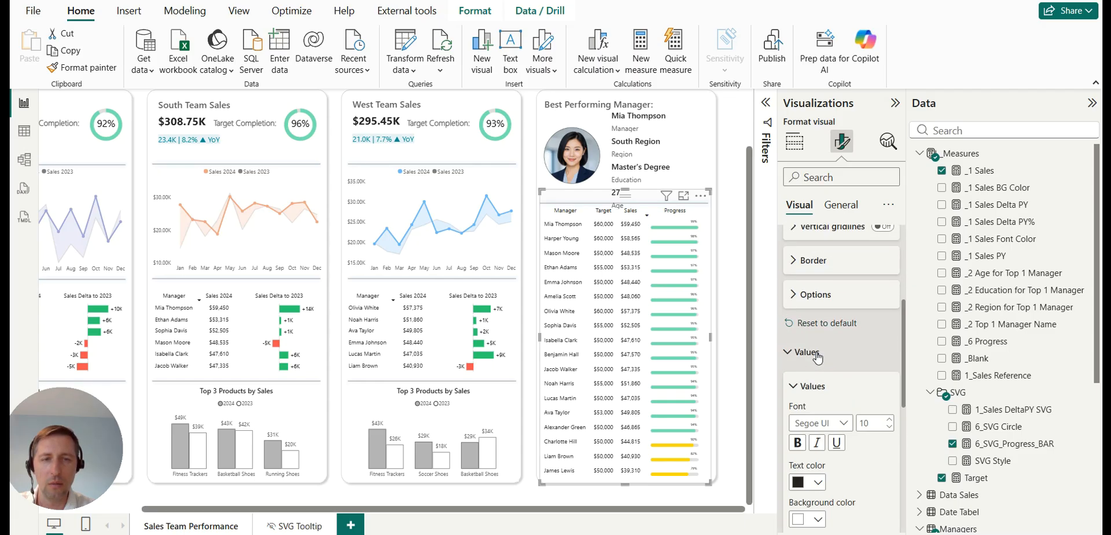
scroll(818, 357, "down", 3)
scroll(819, 348, "up", 4)
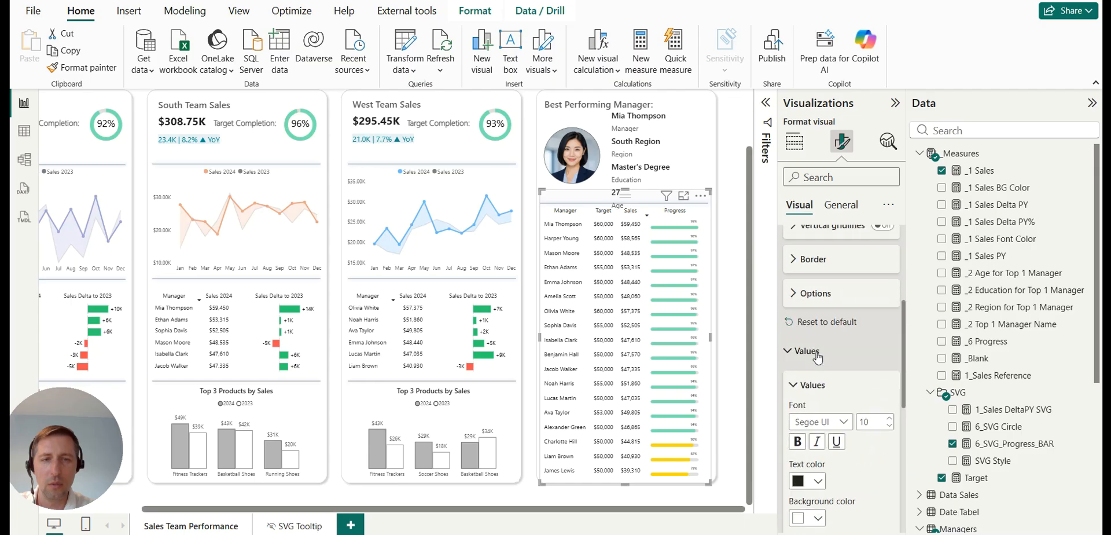
left_click(815, 294)
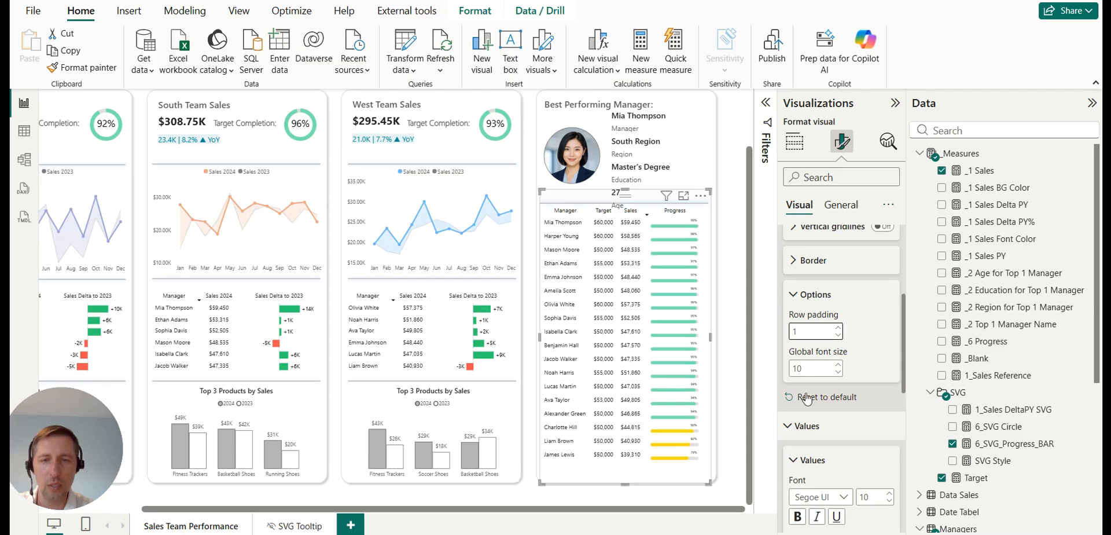
Shorten the manager progress table and nudge it down to free space below the manager details card.
left_click_drag(625, 484, 635, 468)
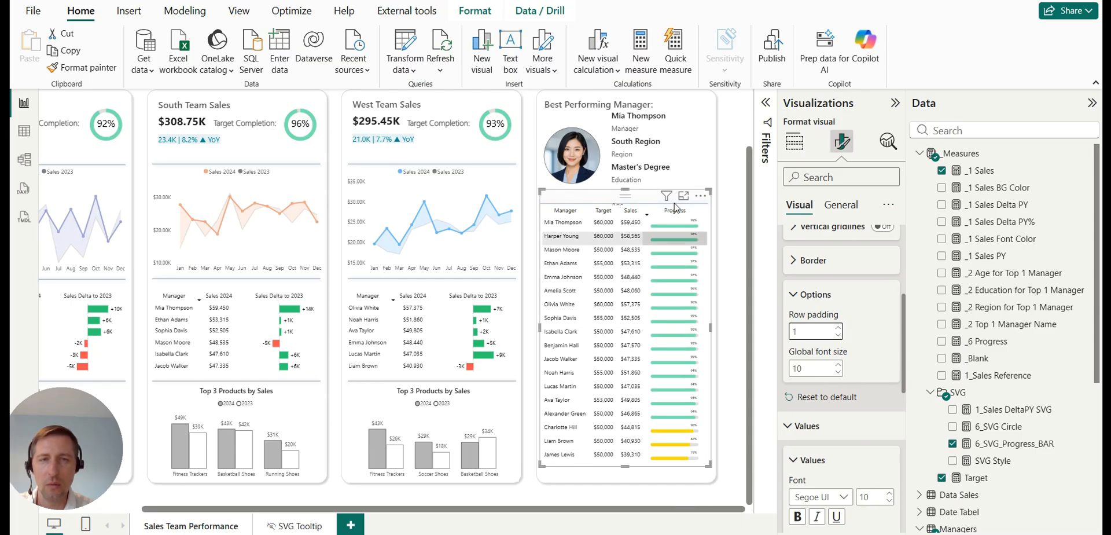
key("Down")
key("Down")
key("Down")
key("Down")
key("Down")
key("Down")
key("Down")
key("Down")
key("Down")
key("Down")
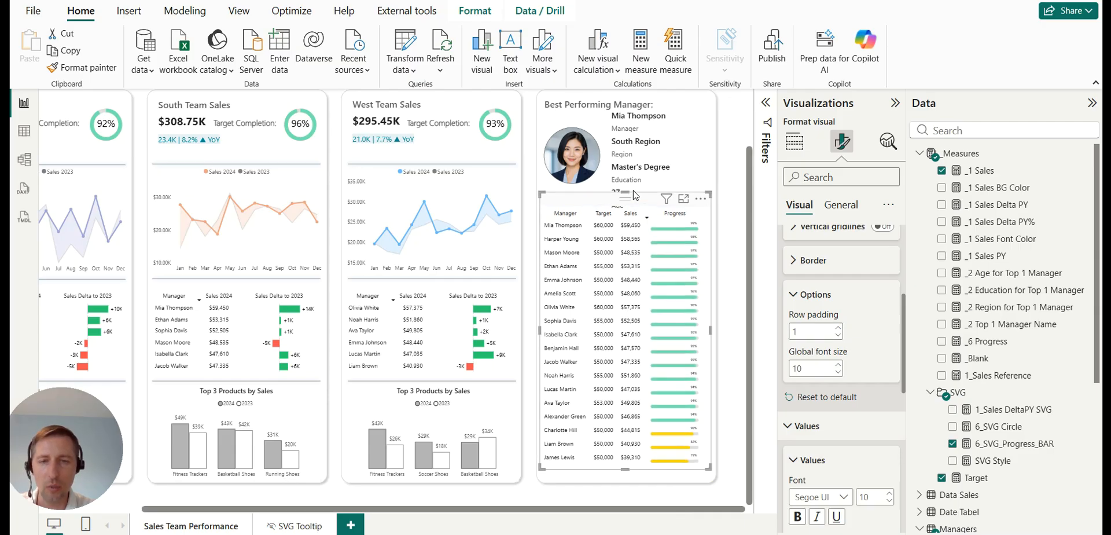
key("Down")
key("Down")
key("Down")
key("Down")
key("Down")
key("Down")
key("Down")
key("Down")
key("Down")
key("Down")
key("Down")
key("Down")
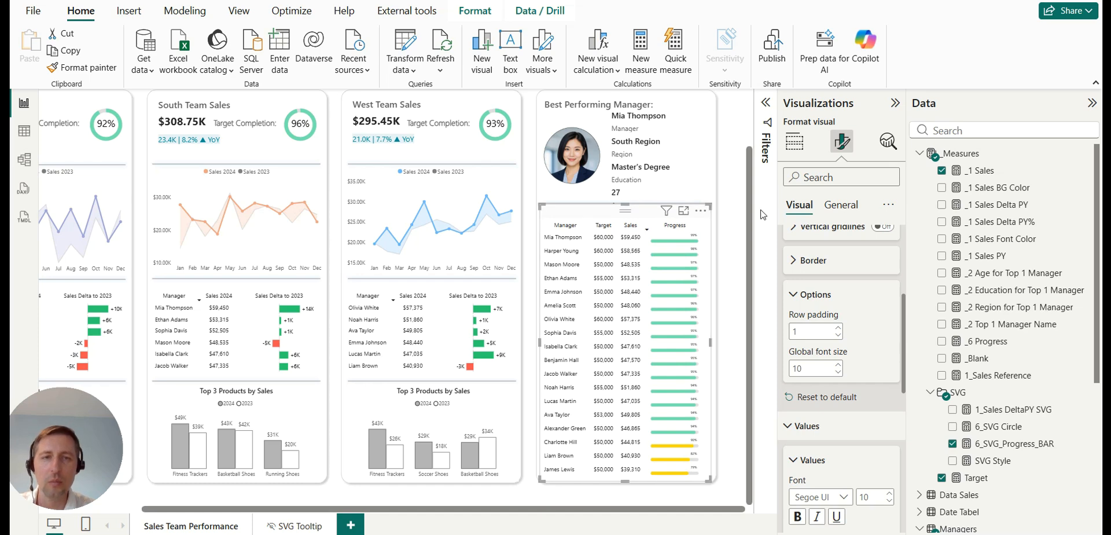
left_click(728, 212)
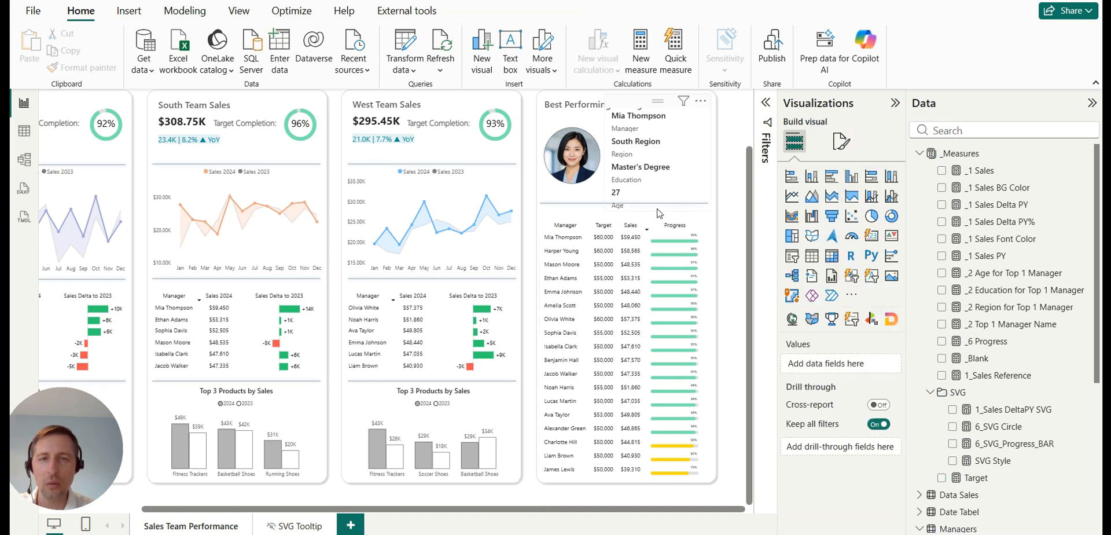
Nudge the divider line under the manager details down to just above the table's header row.
left_click(564, 199)
key("Down")
key("Down")
key("Down")
key("Down")
key("Down")
key("Down")
key("Down")
key("Down")
key("Down")
key("Down")
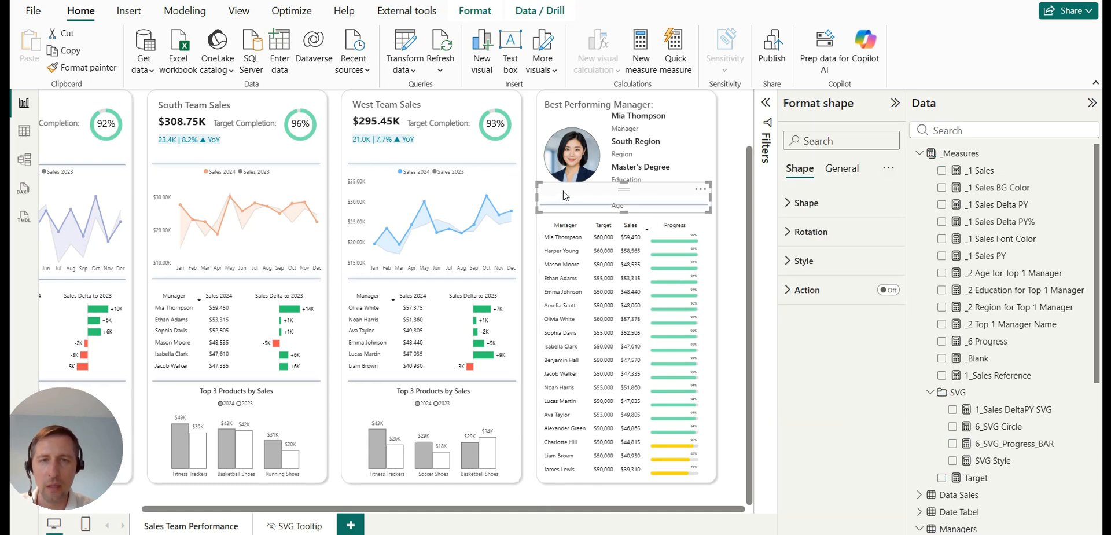
key("Down")
key("Down")
key("Down")
key("Down")
key("Down")
key("Down")
key("Down")
key("Down")
key("Down")
key("Down")
key("Down")
key("Down")
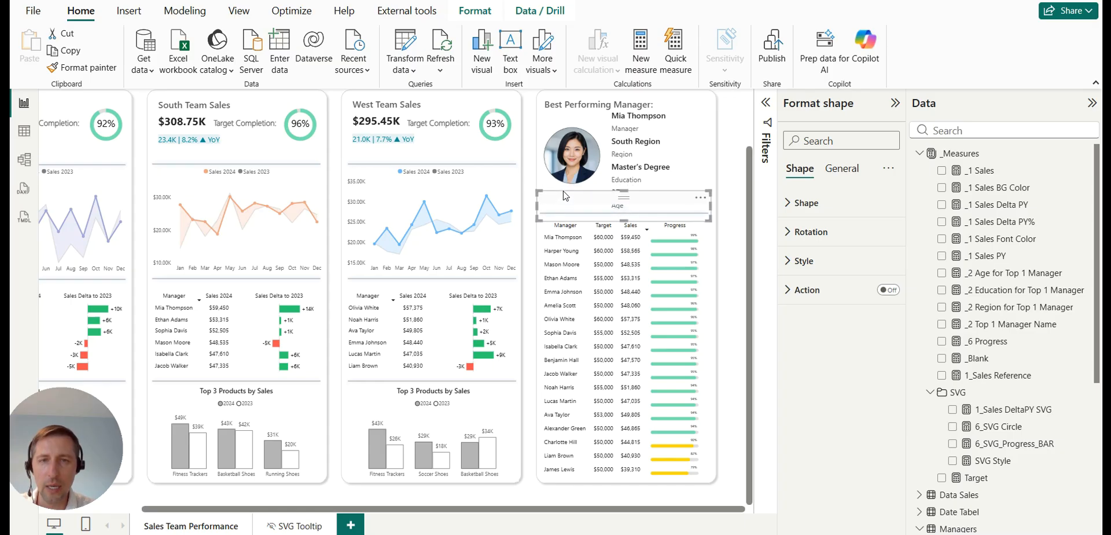
Nudge the divider line further down so it clears the Age entry and rests directly on the progress table's header row.
key("Down")
key("Down")
key("Down")
key("Down")
key("Up")
left_click(742, 179)
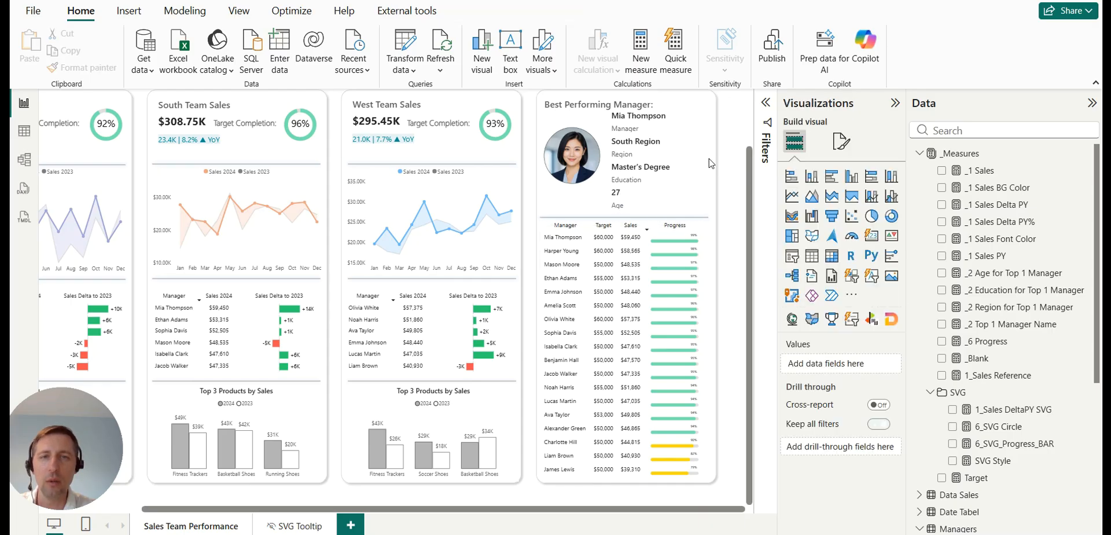
Lower the details card's bottom edge to the divider line and its top edge so it sits clear of the panel title.
left_click(677, 187)
left_click_drag(654, 209, 663, 216)
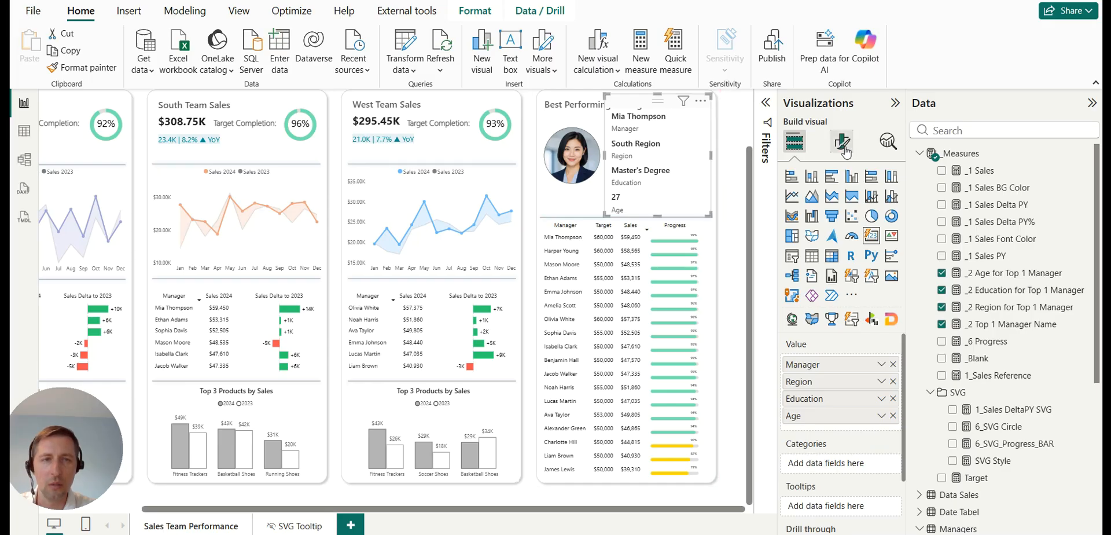
left_click(729, 195)
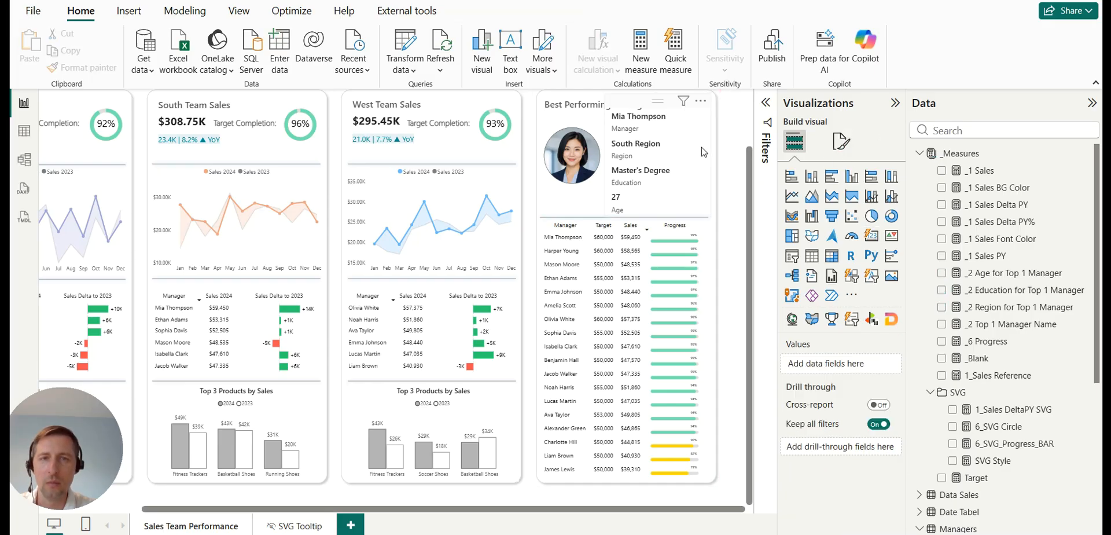
left_click(667, 110)
left_click_drag(659, 105, 660, 109)
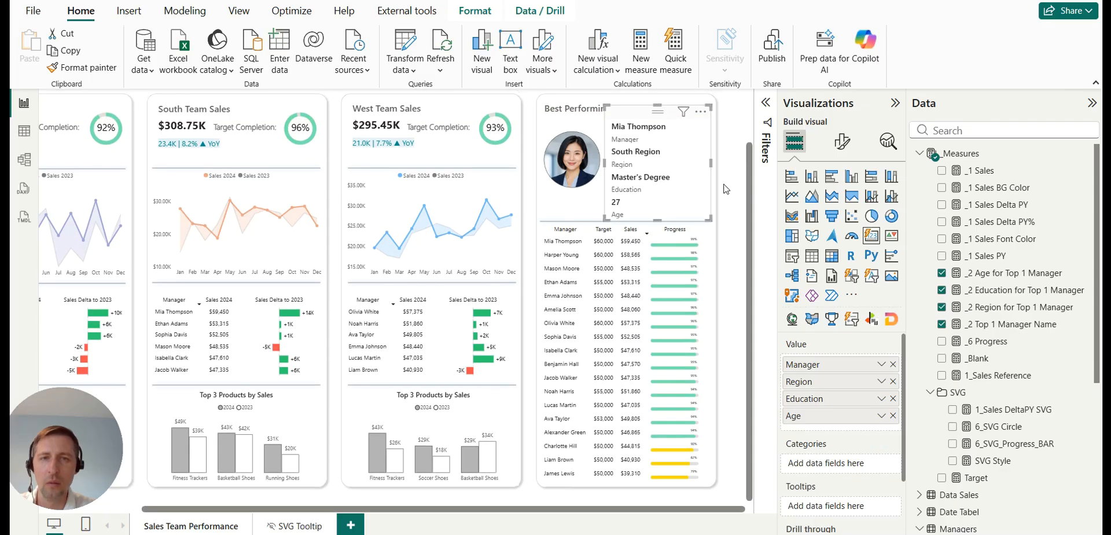
left_click(719, 191)
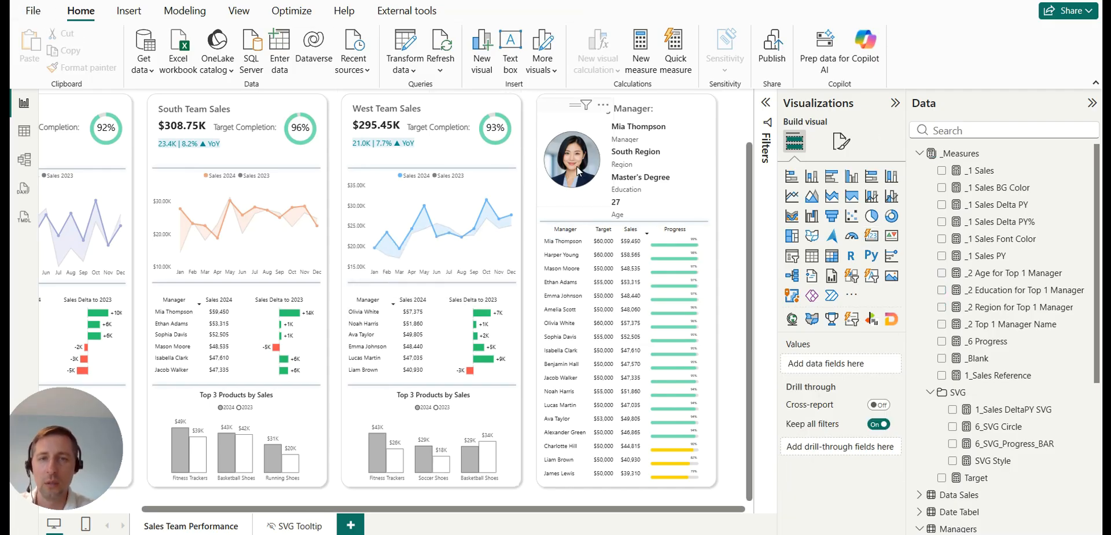
Check that the manager photo and details respond by selecting several managers in the progress table one by one, and clear the selection.
left_click(560, 258)
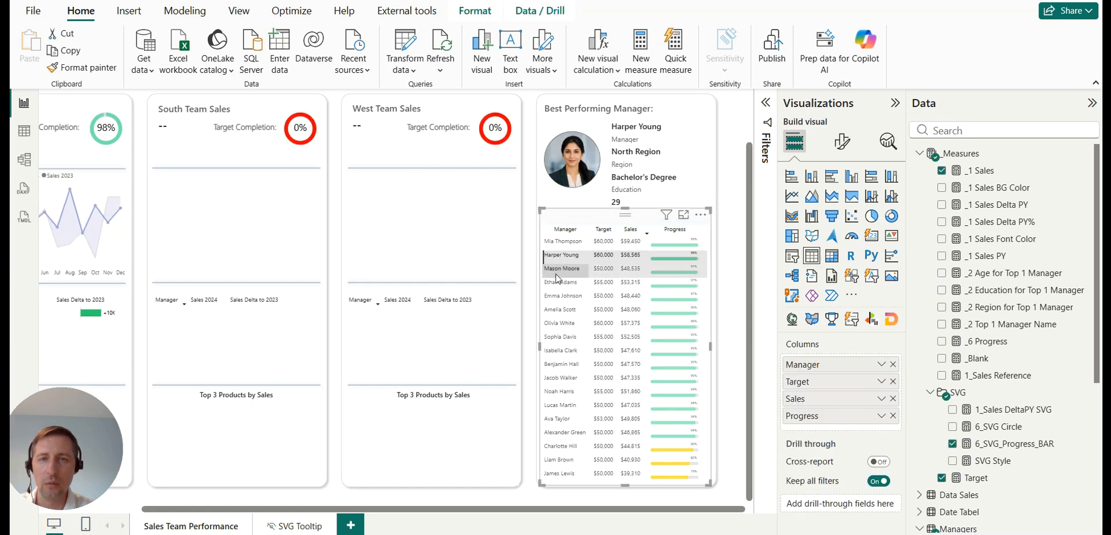
left_click(557, 272)
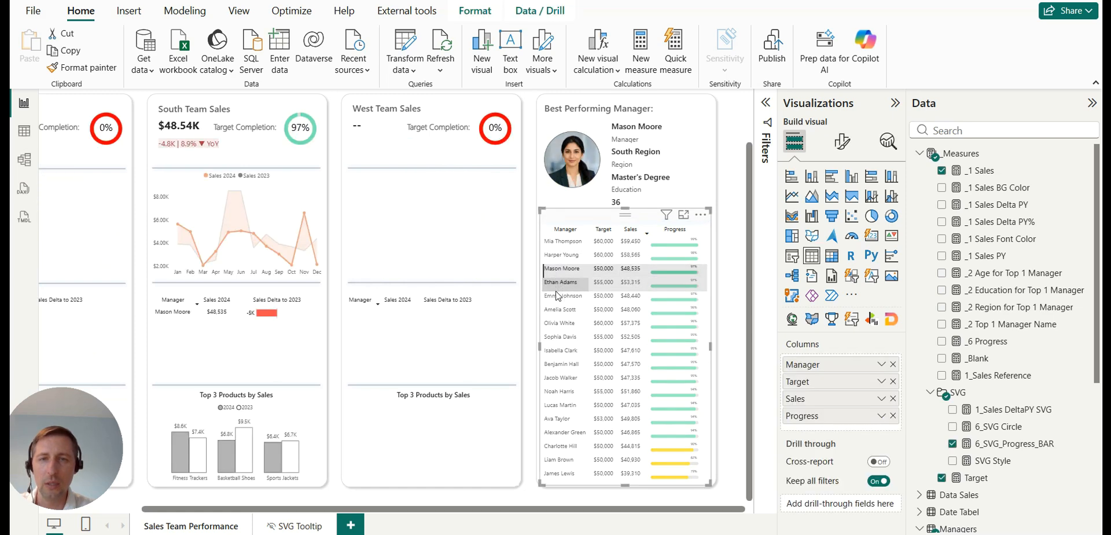
left_click(557, 286)
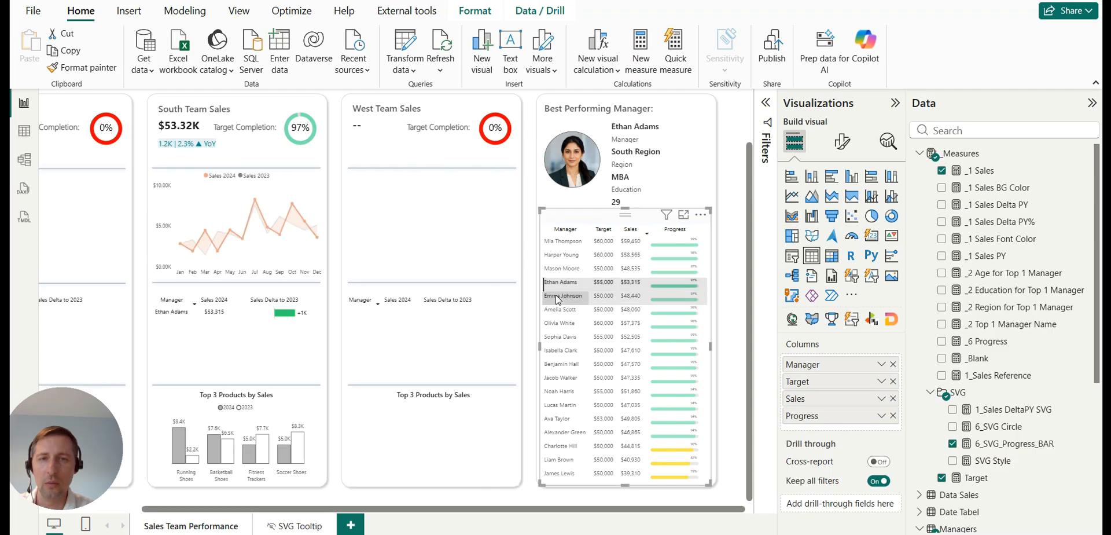
left_click(558, 287)
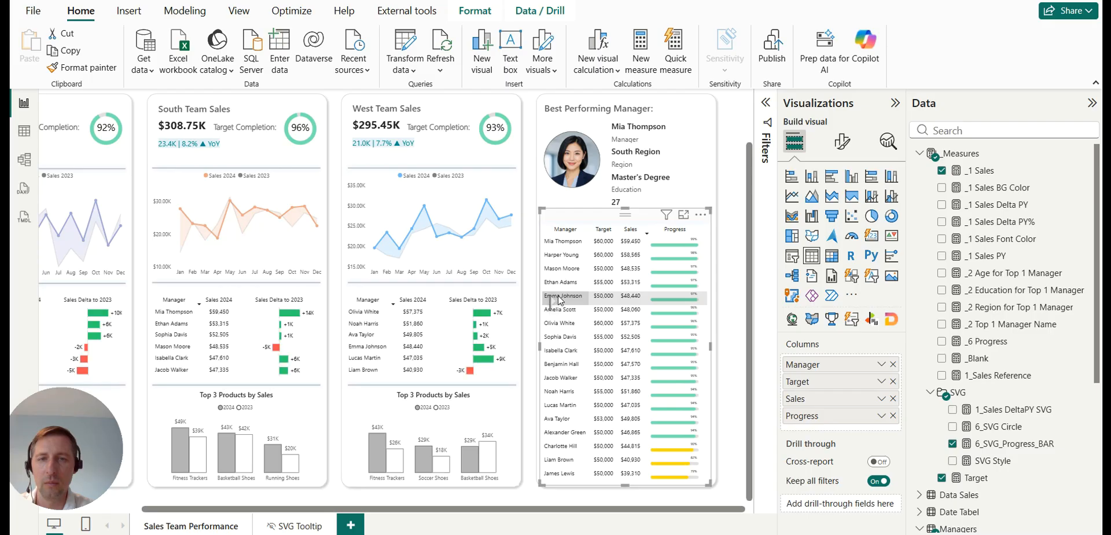
left_click(556, 298)
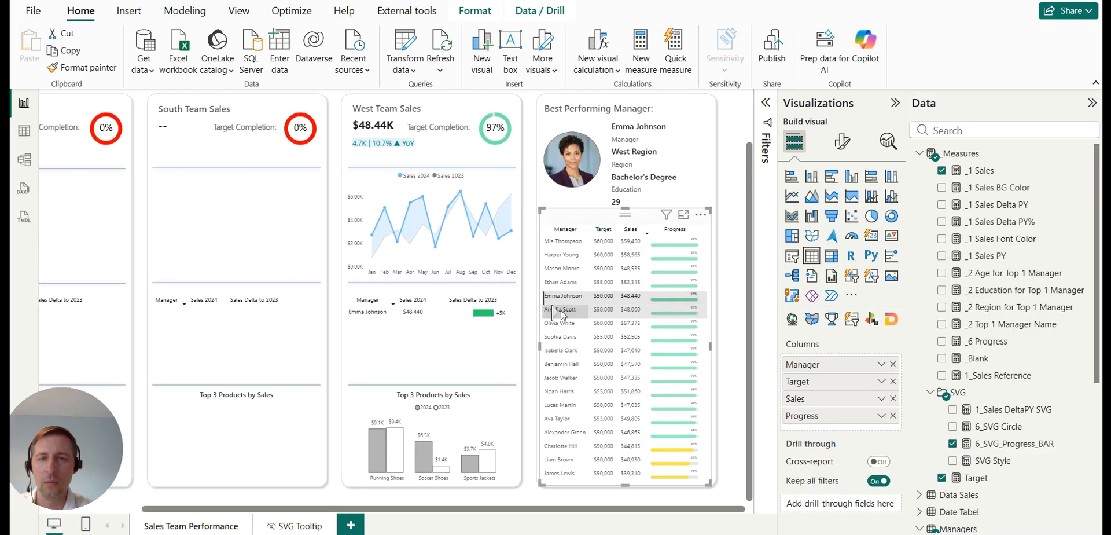
left_click(560, 310)
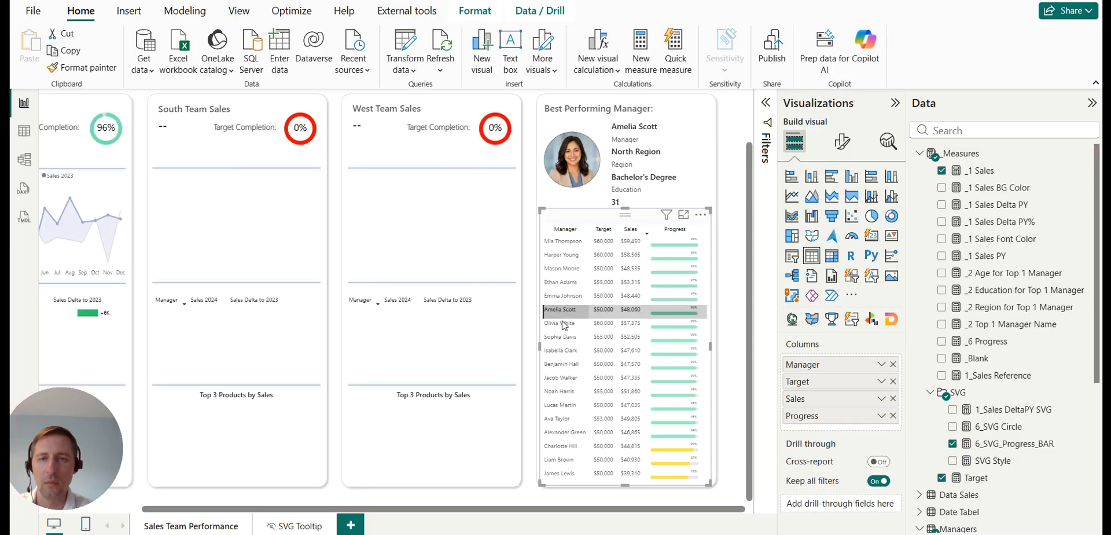
left_click(564, 325)
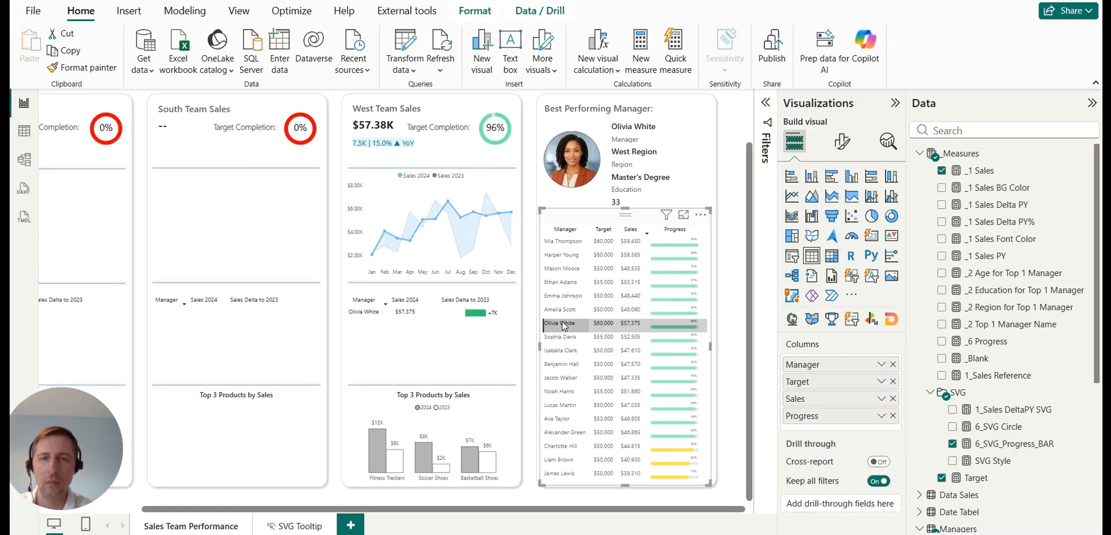
left_click(560, 245)
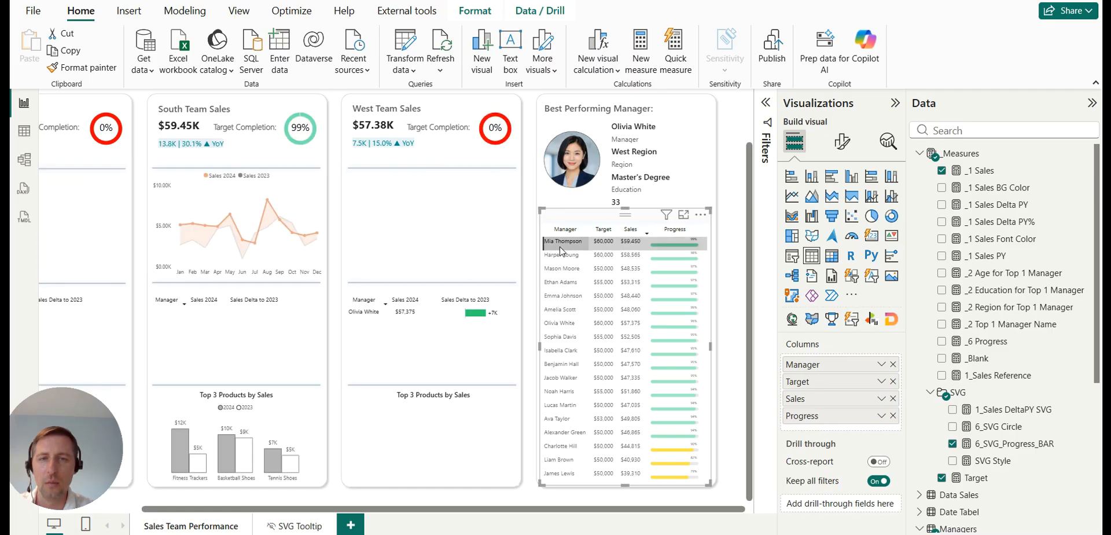
left_click(588, 287)
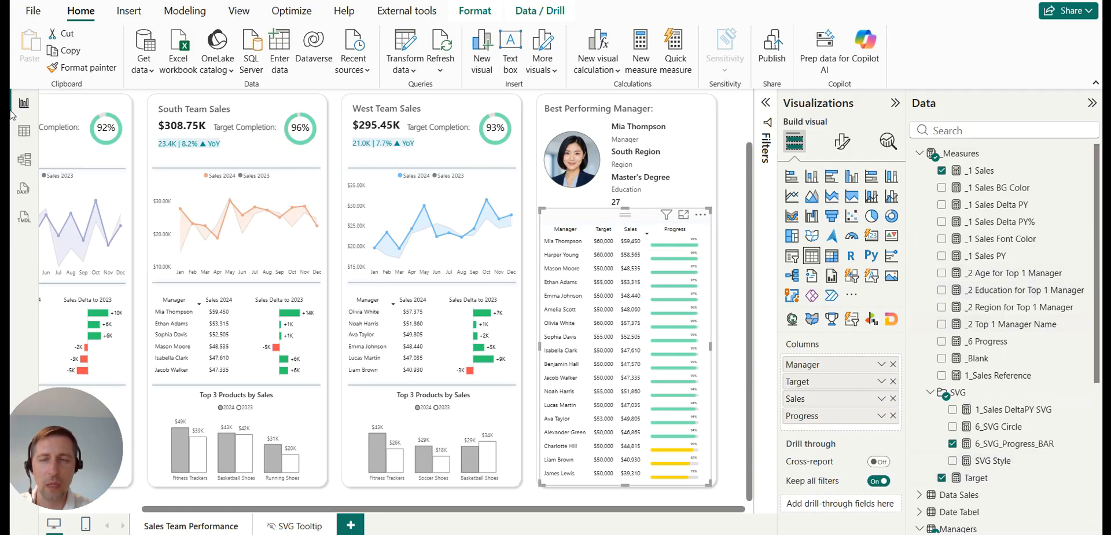
Examine the data of the Managers table, including its picture links, and return to the report page.
left_click(24, 131)
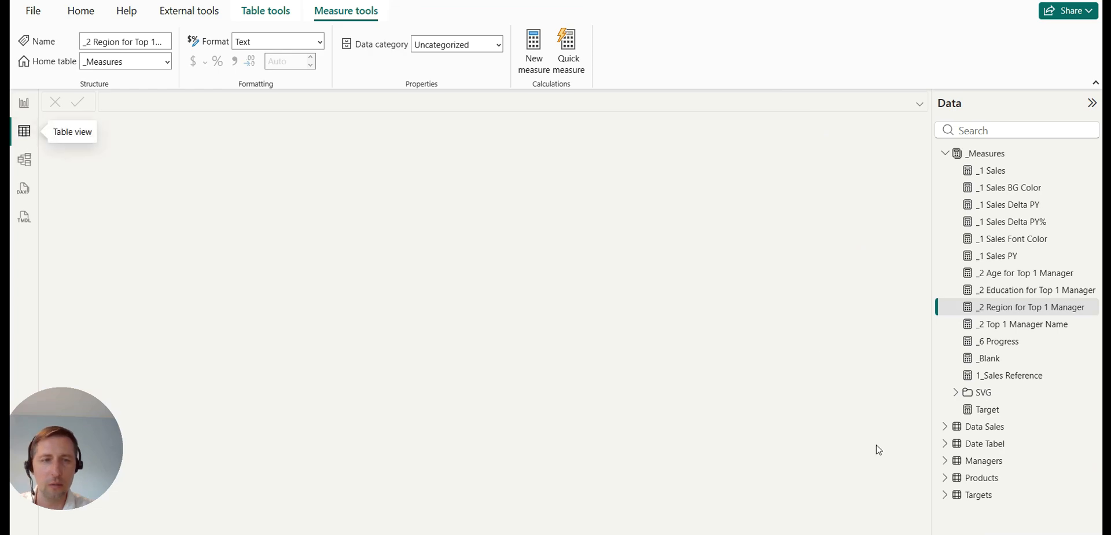
left_click(945, 460)
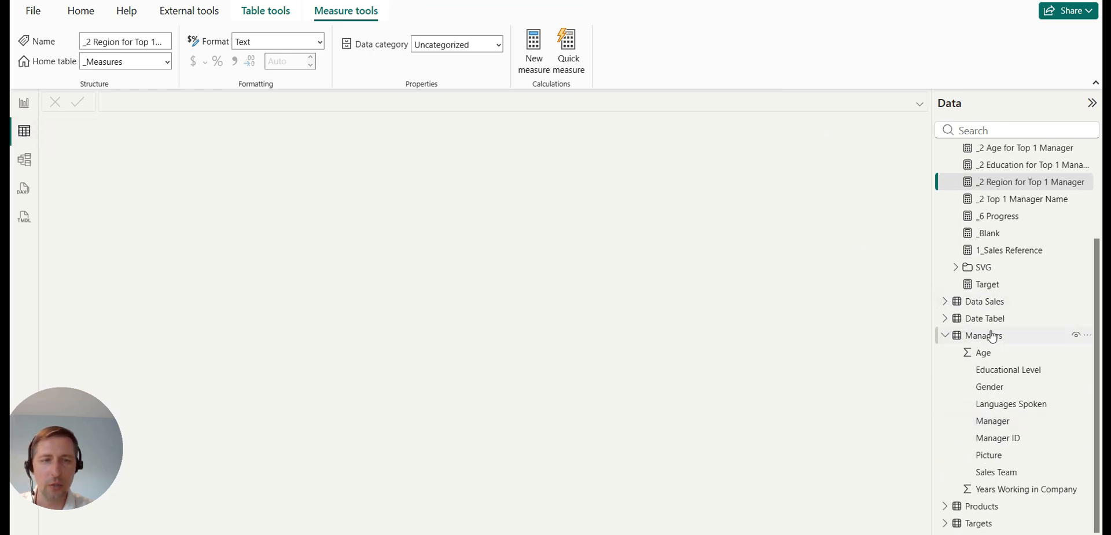
left_click(993, 337)
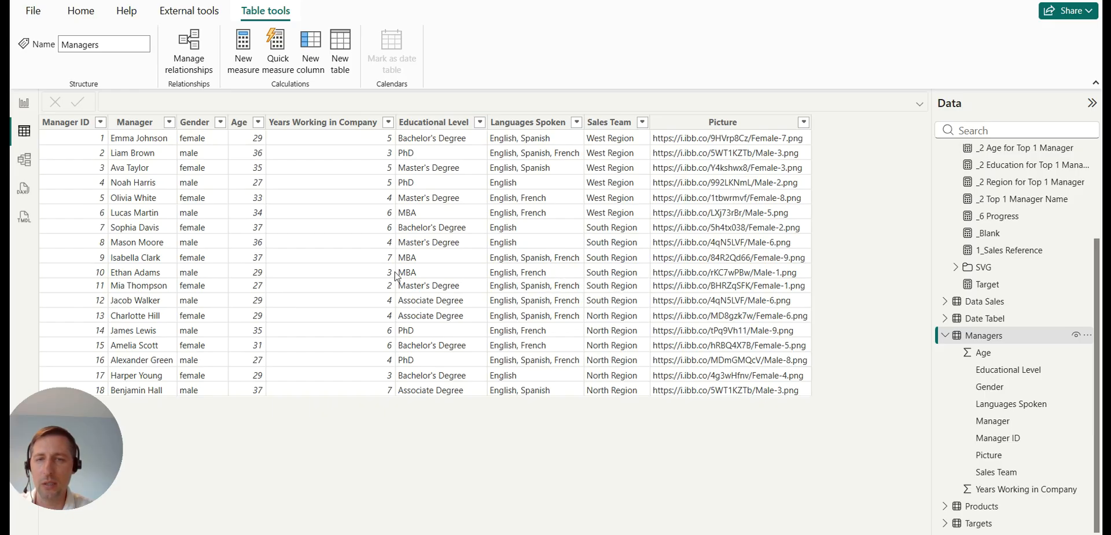
left_click(19, 110)
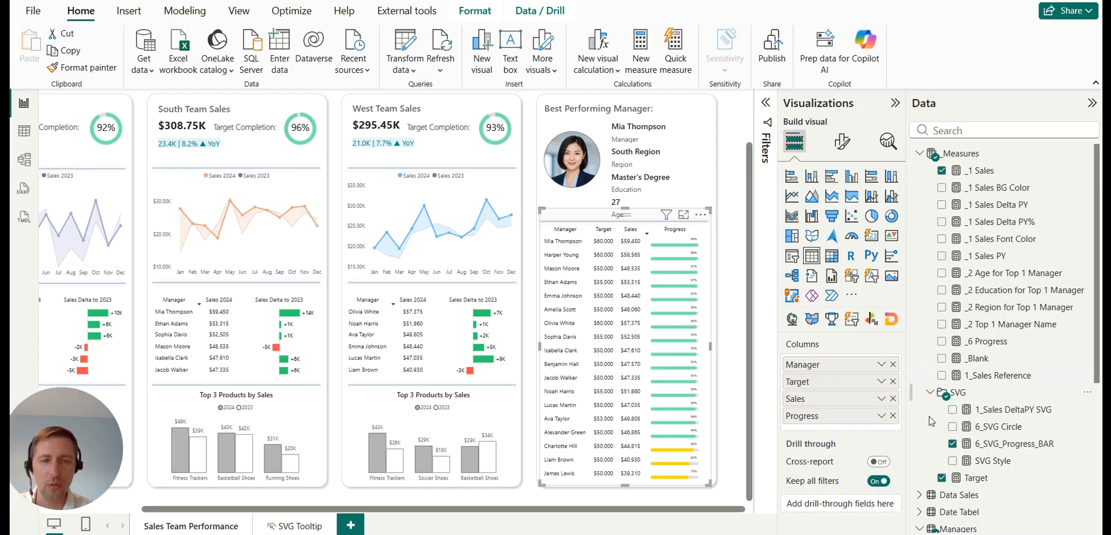
left_click(734, 348)
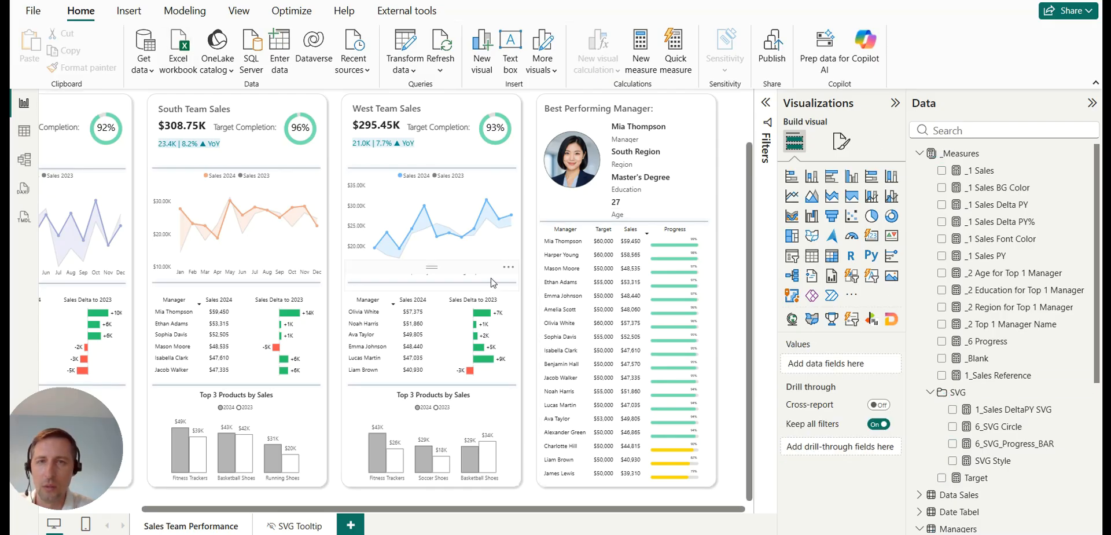
Examine the Products table's names and categories as a possible filter source, and return to the report page.
scroll(492, 282, "down", 2)
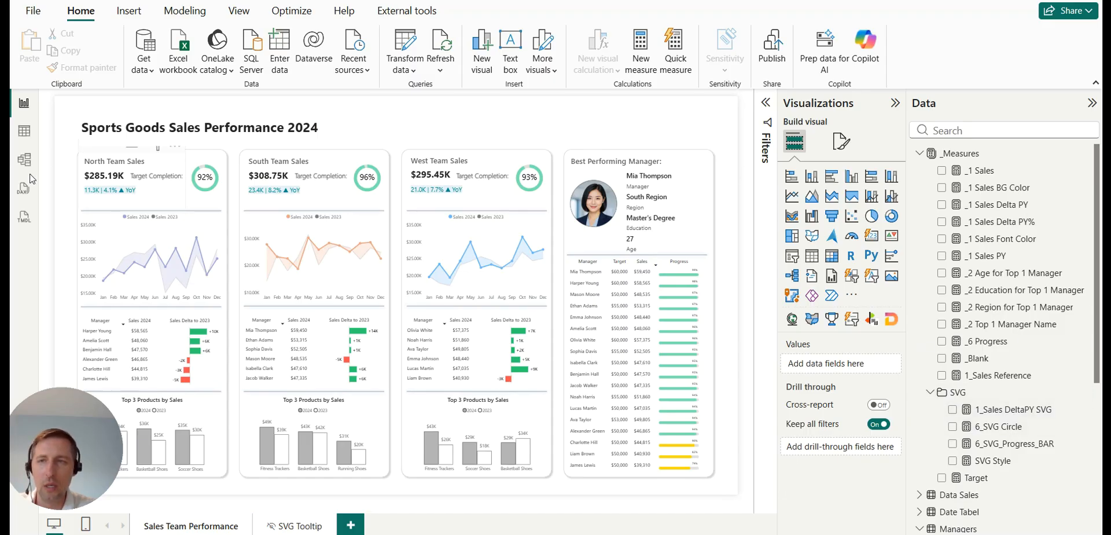
left_click(23, 134)
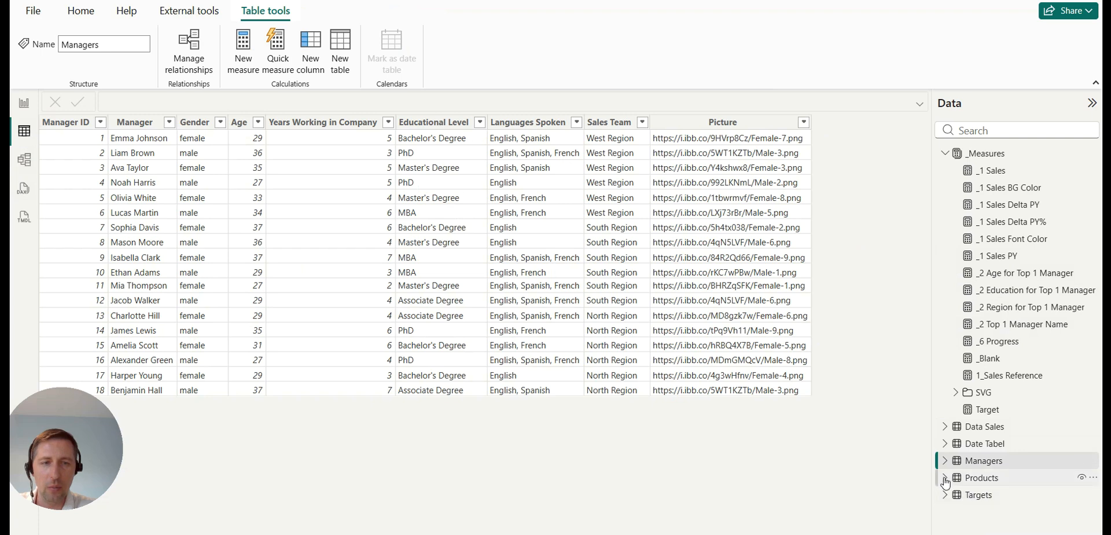
left_click(945, 479)
left_click(979, 454)
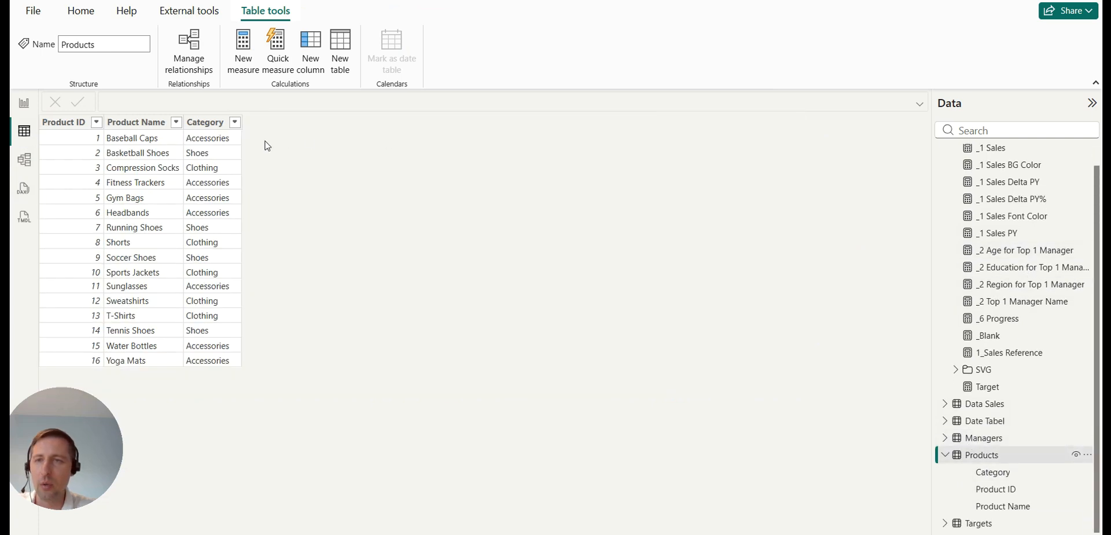
left_click(24, 105)
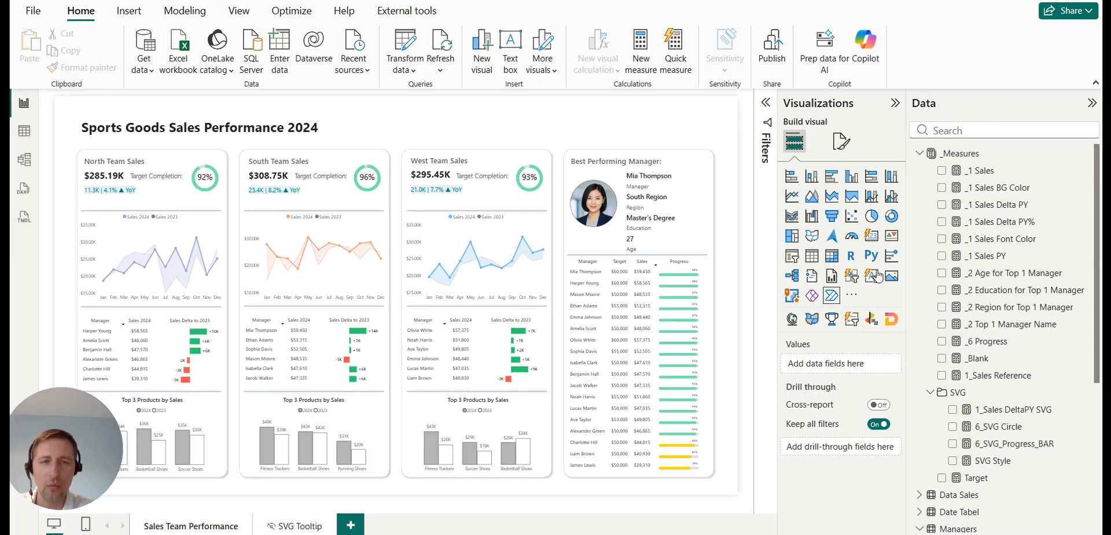
Add a slicer with the Products table's Category field in the free space above the West Team Sales panel.
left_click(792, 256)
left_click_drag(403, 182, 446, 151)
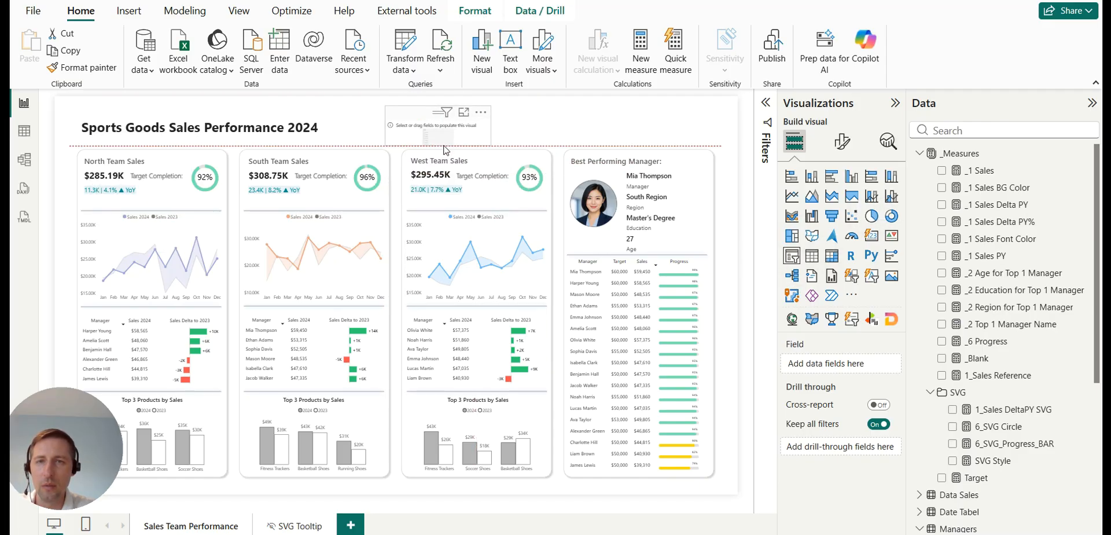
scroll(990, 284, "down", 4)
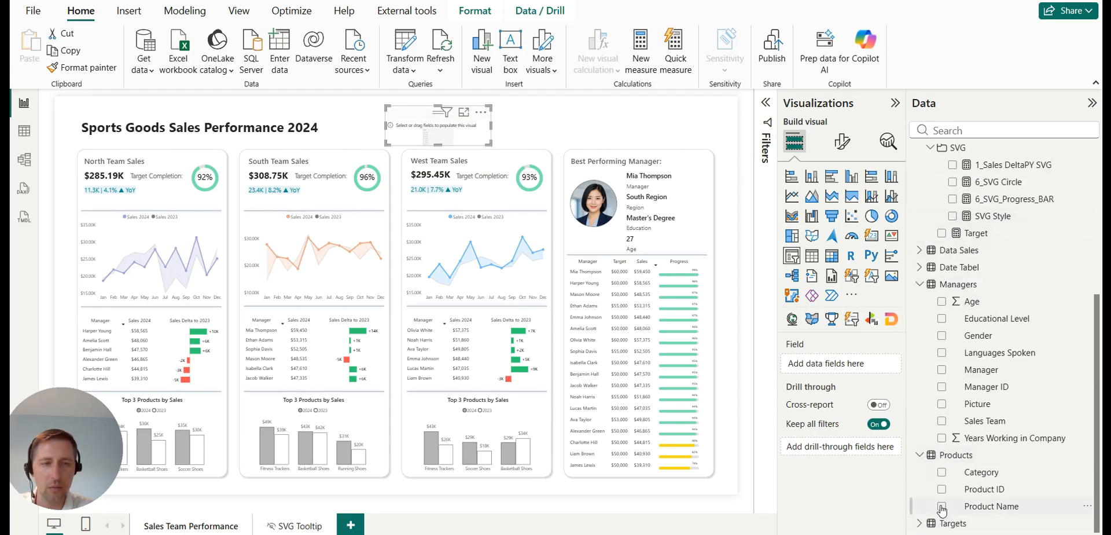
left_click(942, 474)
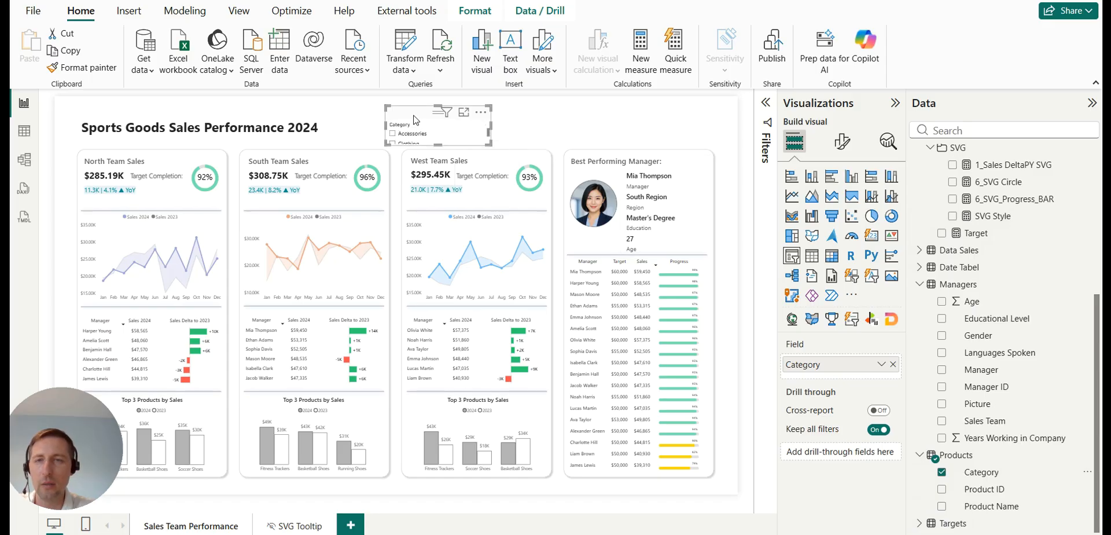
Set the Category slicer's style to Dropdown and shift it slightly toward the West Team Sales panel.
left_click(842, 141)
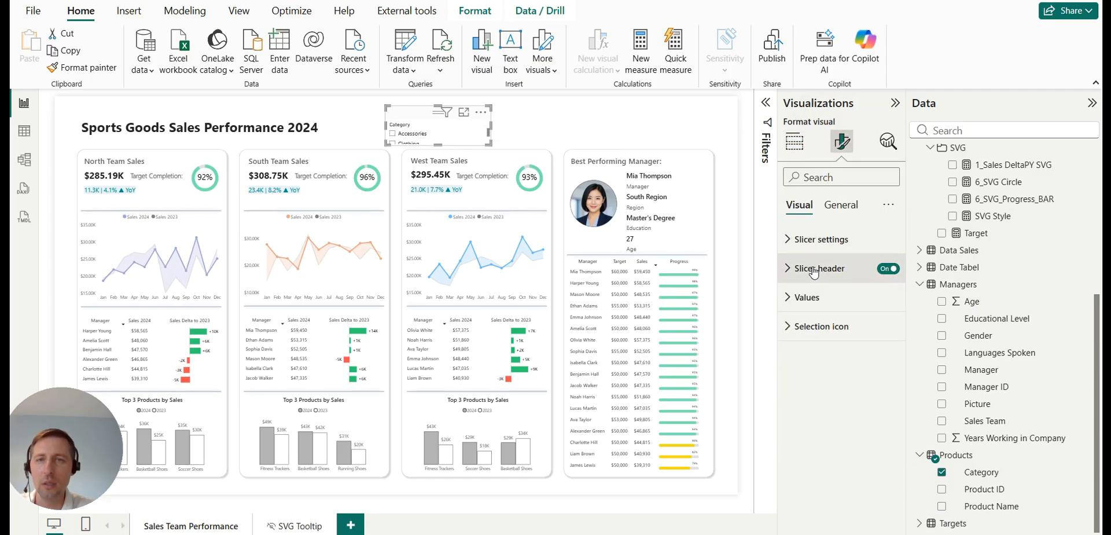
left_click(806, 243)
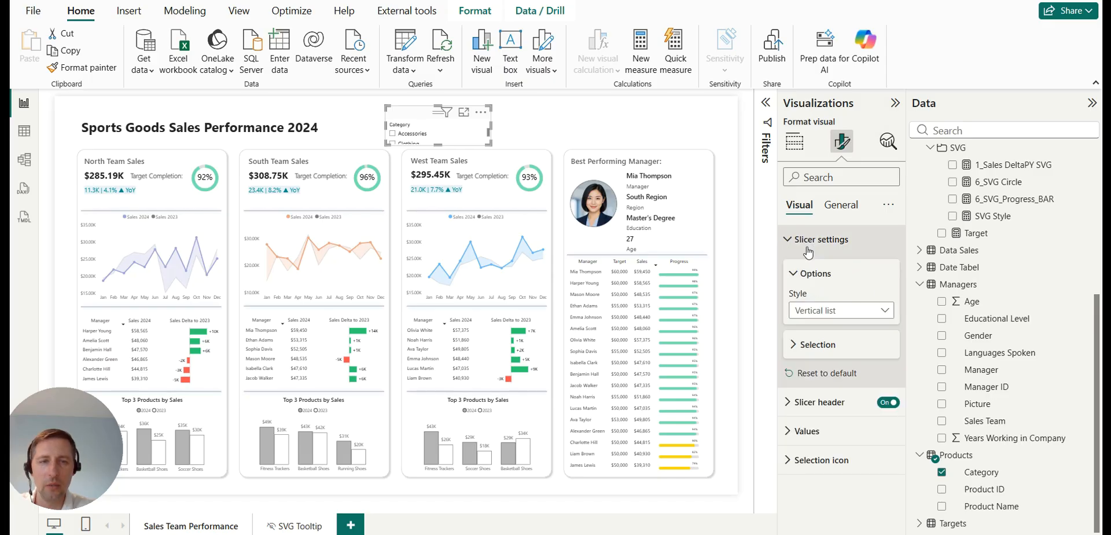
left_click(837, 312)
left_click(834, 370)
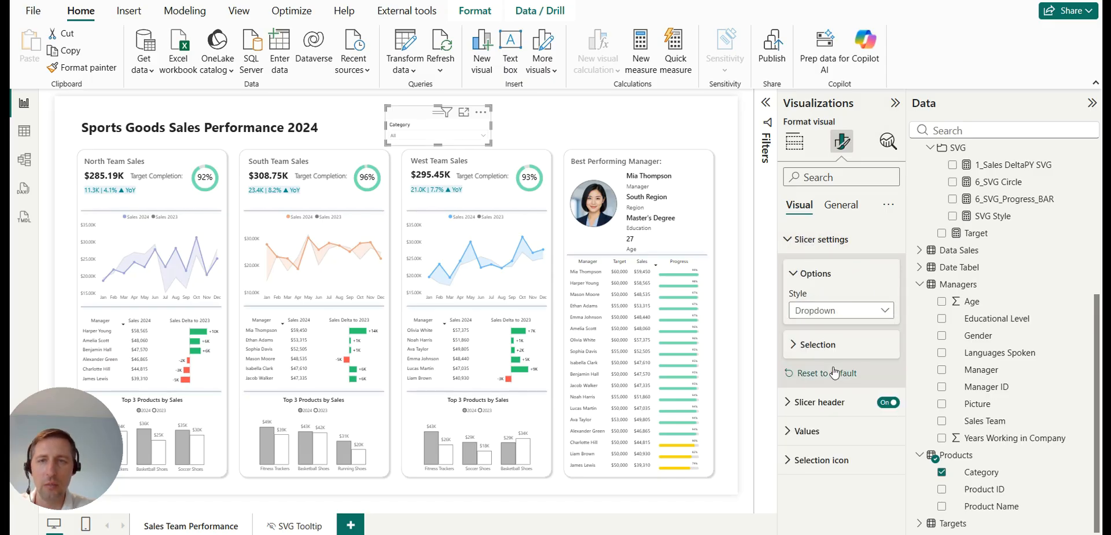
left_click(477, 137)
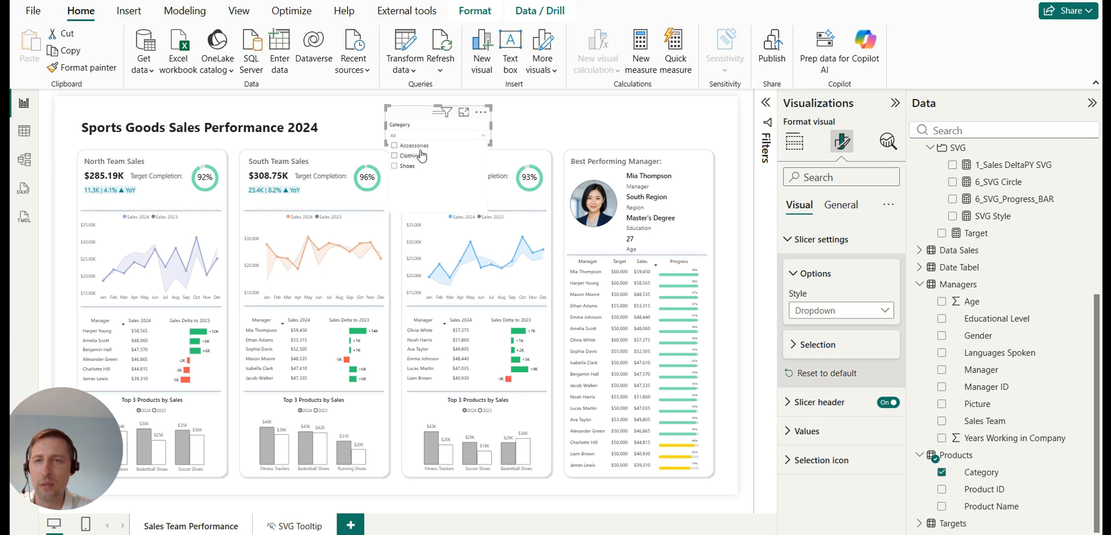
left_click(430, 121)
left_click_drag(414, 116, 427, 117)
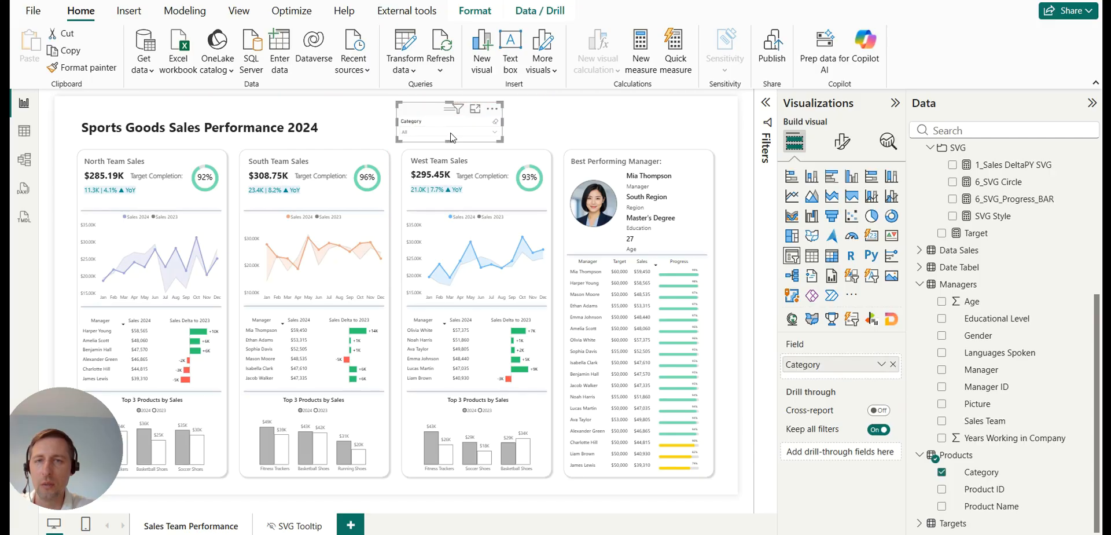
Test the Category slicer by filtering the report by individual product categories such as Accessories and Shoes, and clear the filter.
left_click(453, 137)
left_click(434, 143)
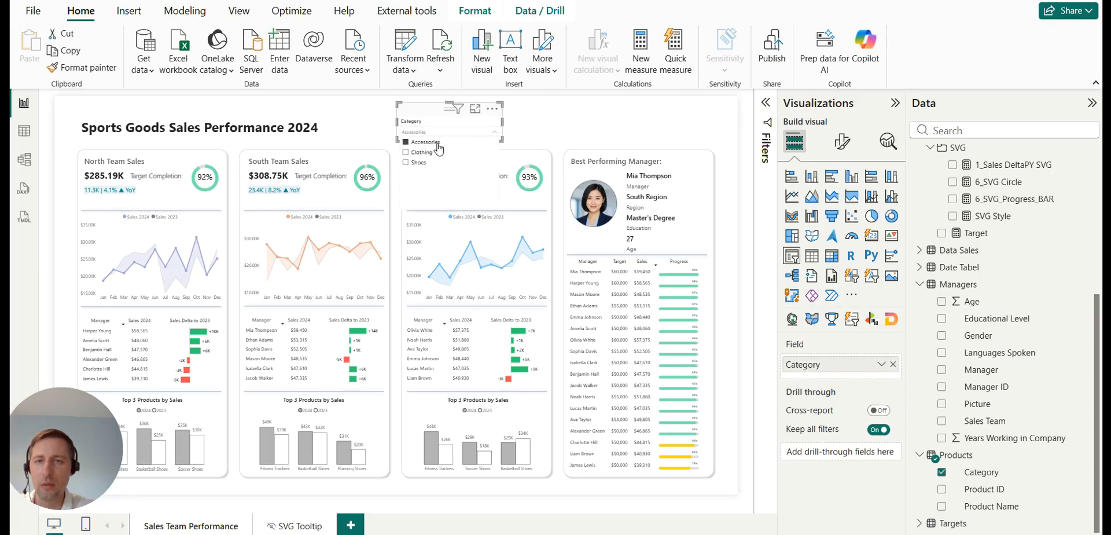
left_click(426, 154)
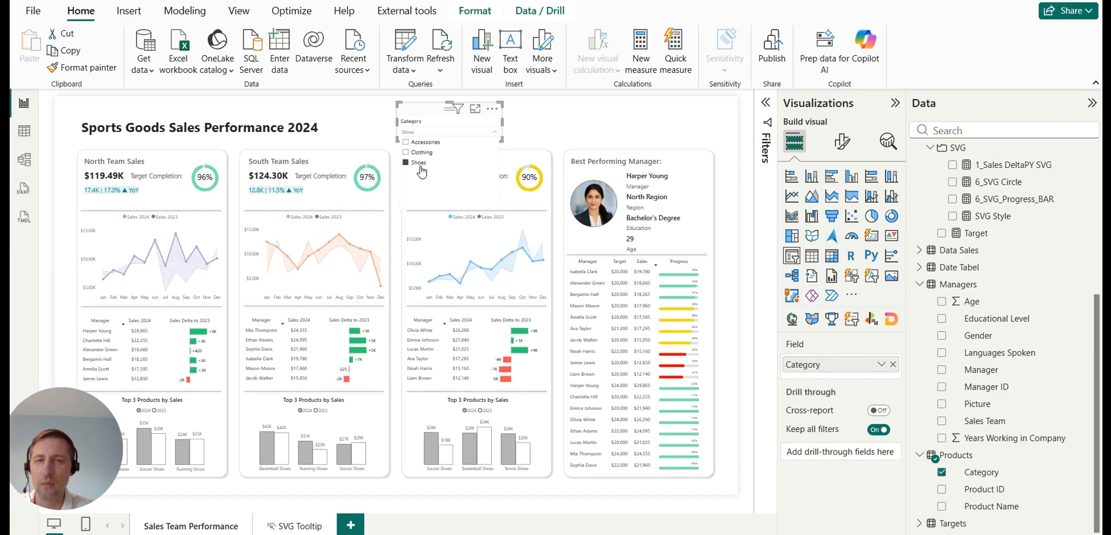
left_click(422, 172)
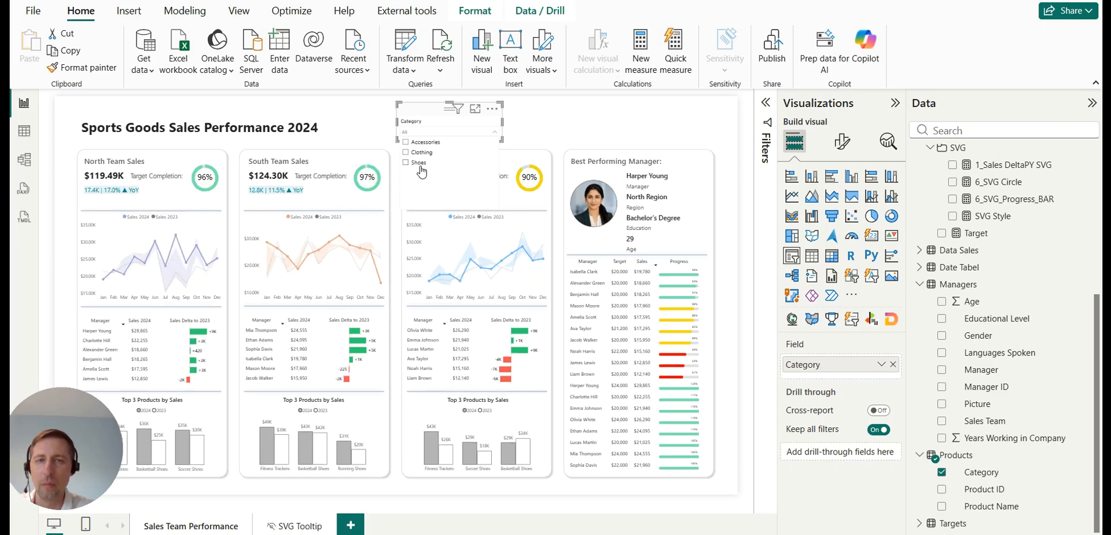
Narrow the Category slicer above the West Team Sales panel by pulling in its right edge.
left_click(412, 112)
left_click_drag(502, 122, 457, 125)
scroll(489, 140, "up", 2)
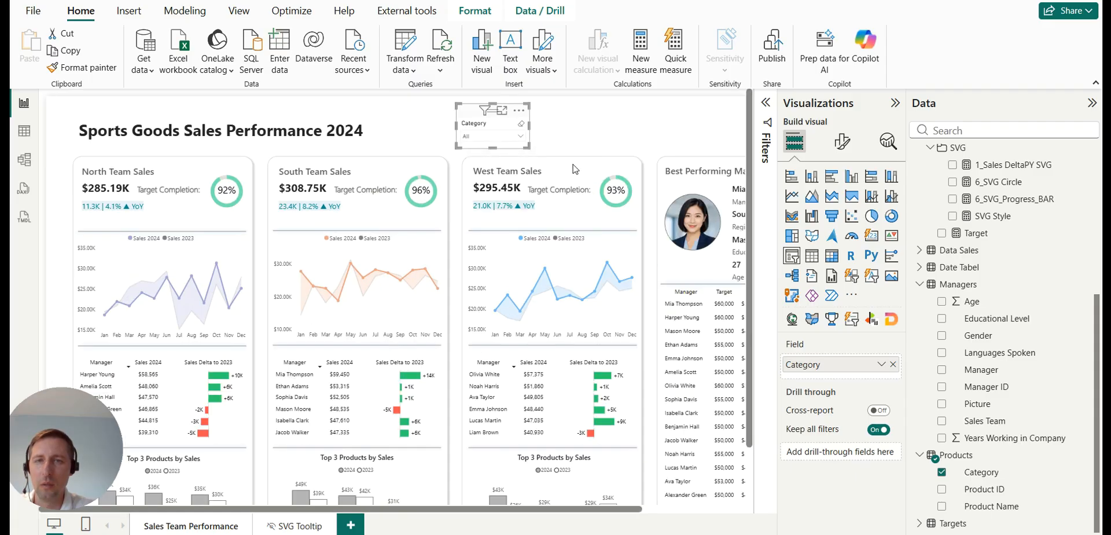
Duplicate the Category slicer, place the copy beside the original above the West Team Sales panel, and replace its field with Product Name.
scroll(319, 95, "up", 2)
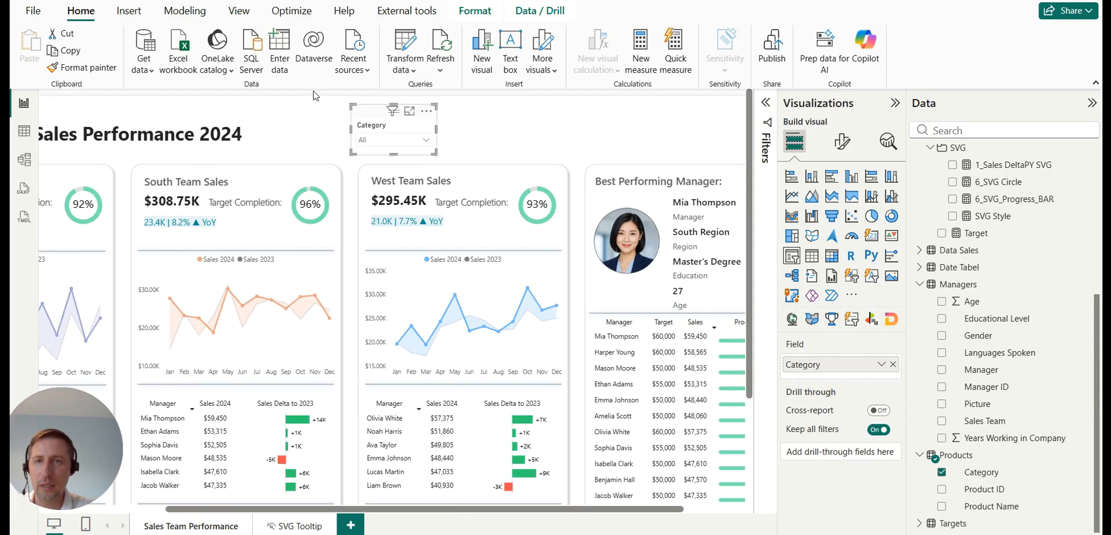
key("ctrl+c")
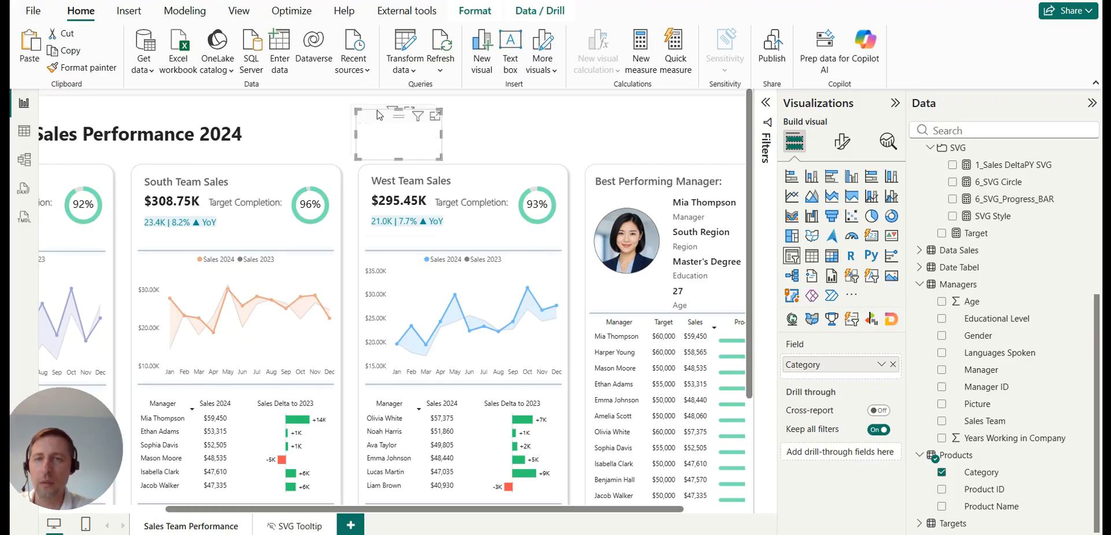
key("ctrl+v")
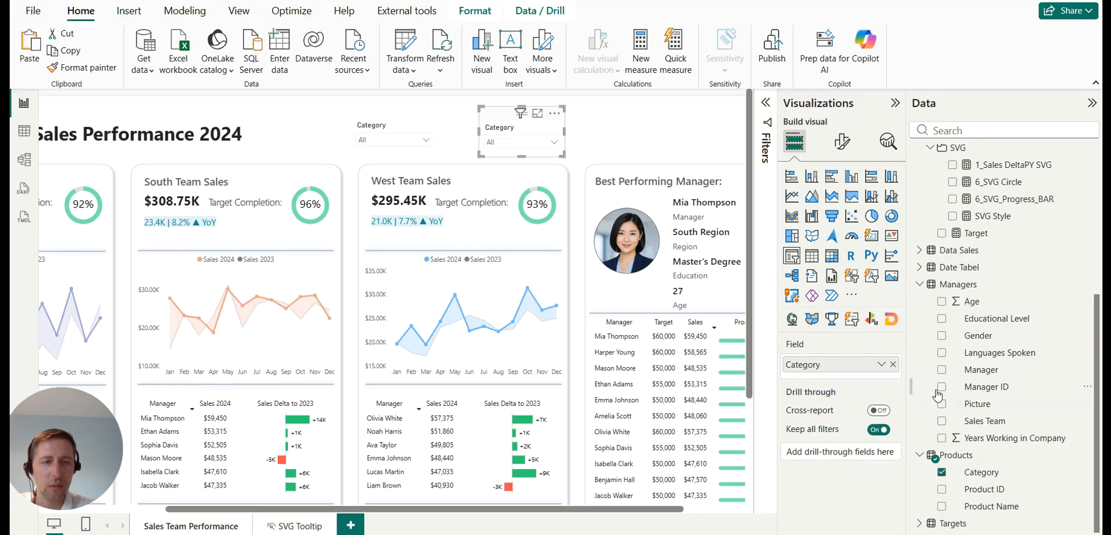
left_click(942, 472)
left_click(943, 508)
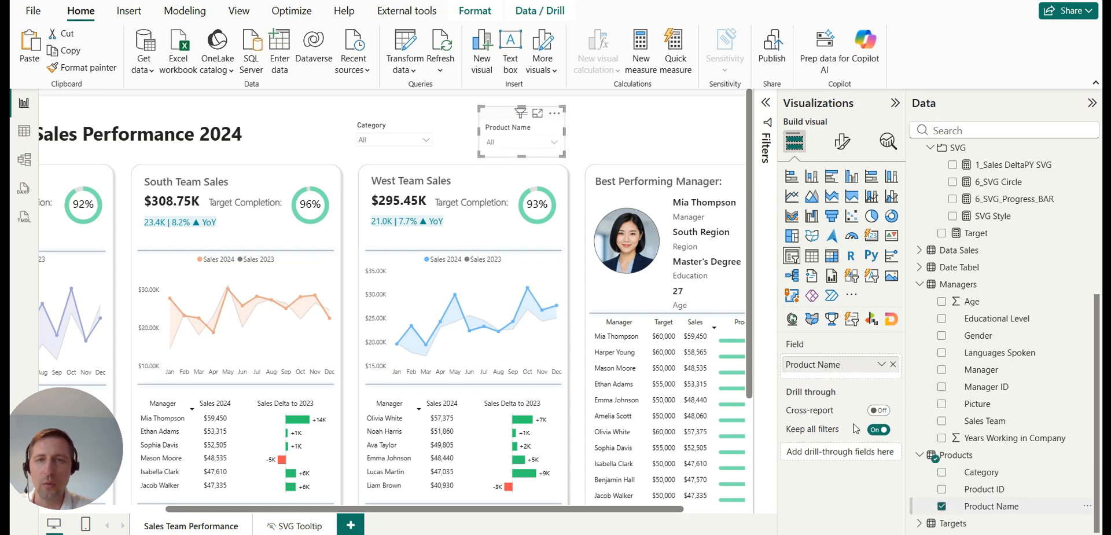
Widen the Product Name slicer toward the Best Performing Manager panel and check how the full product names fit in its list.
left_click(528, 146)
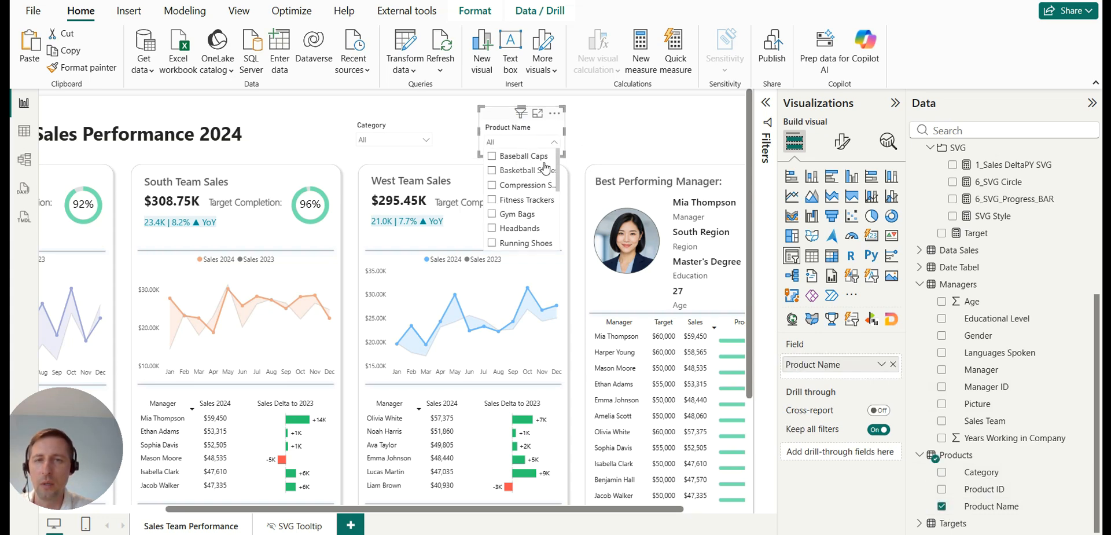
left_click_drag(563, 131, 658, 130)
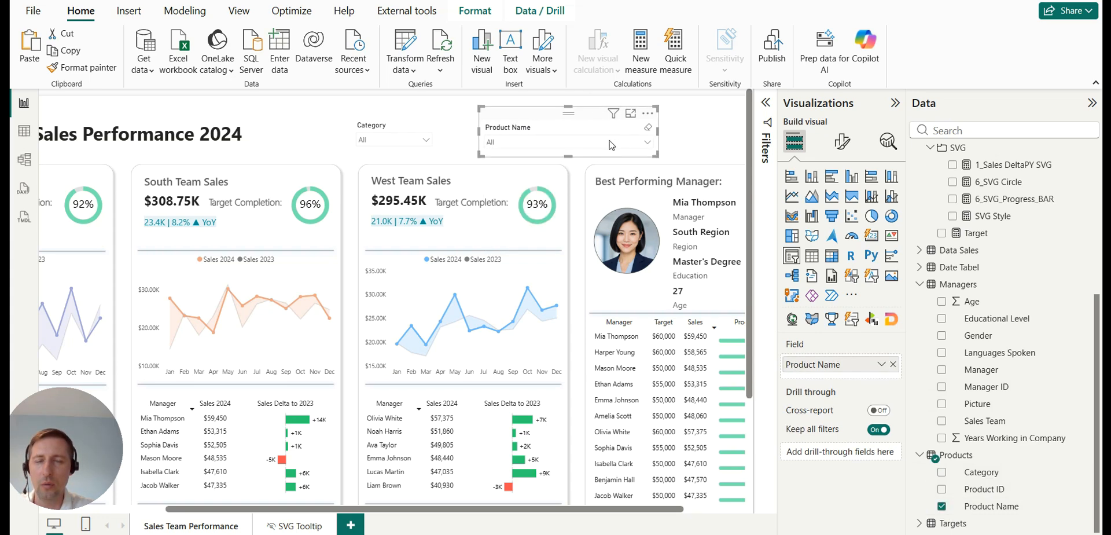
scroll(587, 163, "down", 3)
scroll(587, 163, "up", 3)
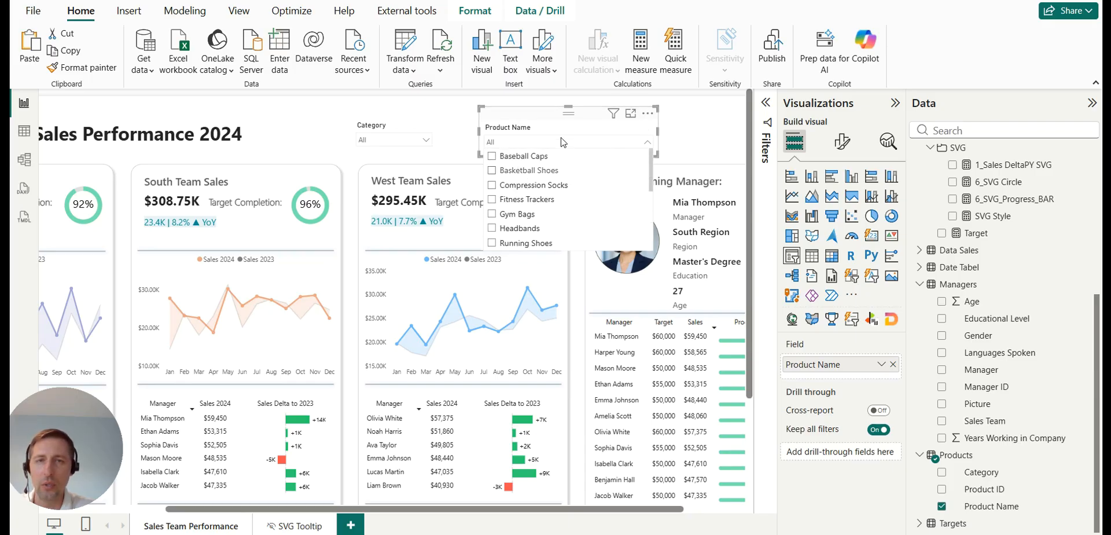
scroll(527, 174, "down", 3)
scroll(524, 168, "up", 3)
left_click(543, 117)
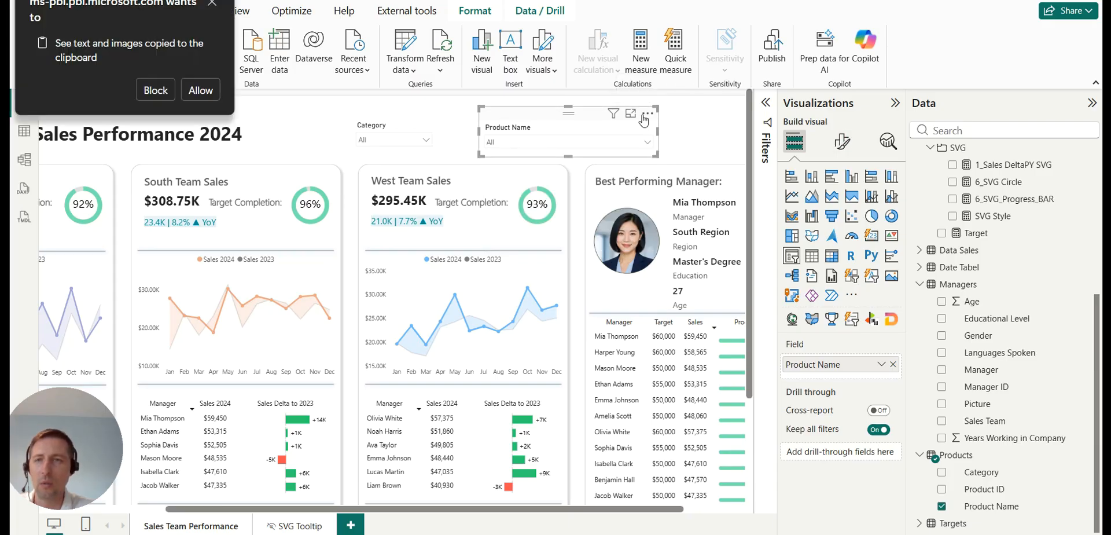
Block the clipboard access request, enable Search in the Product Name slicer, and check its product list.
left_click(677, 124)
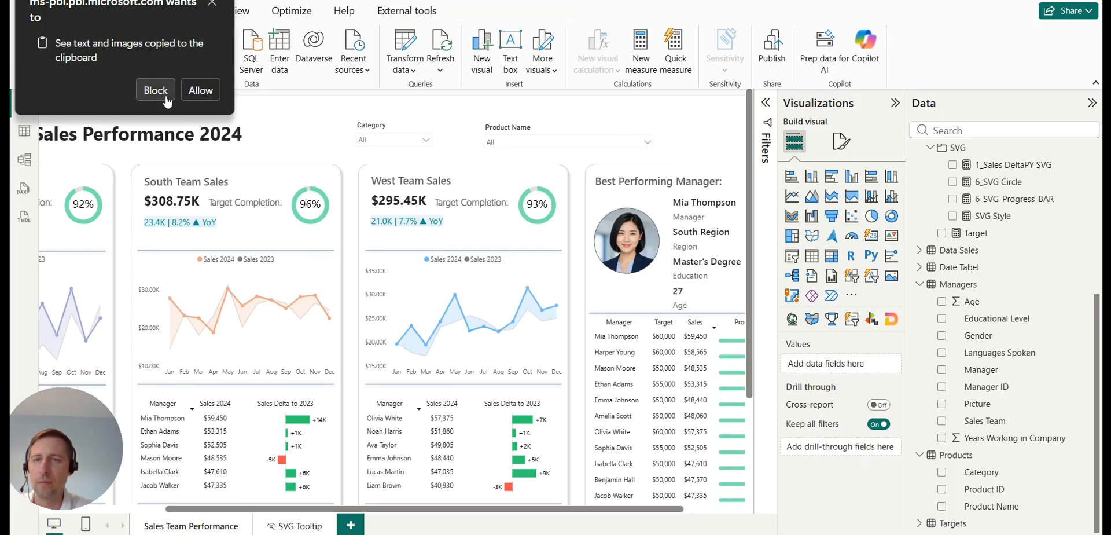
left_click(155, 90)
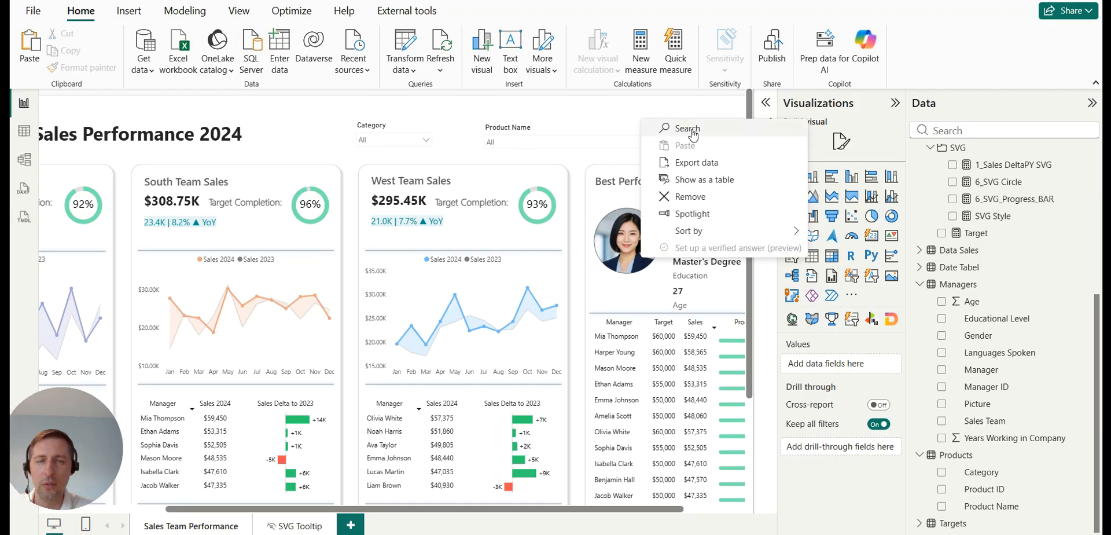
left_click(567, 137)
left_click(612, 144)
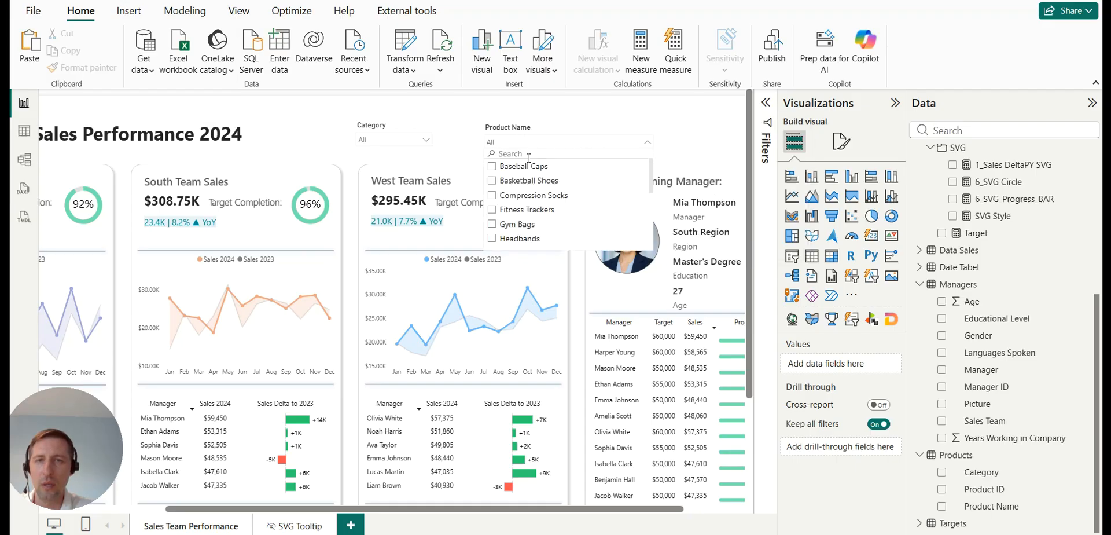
scroll(566, 204, "down", 5)
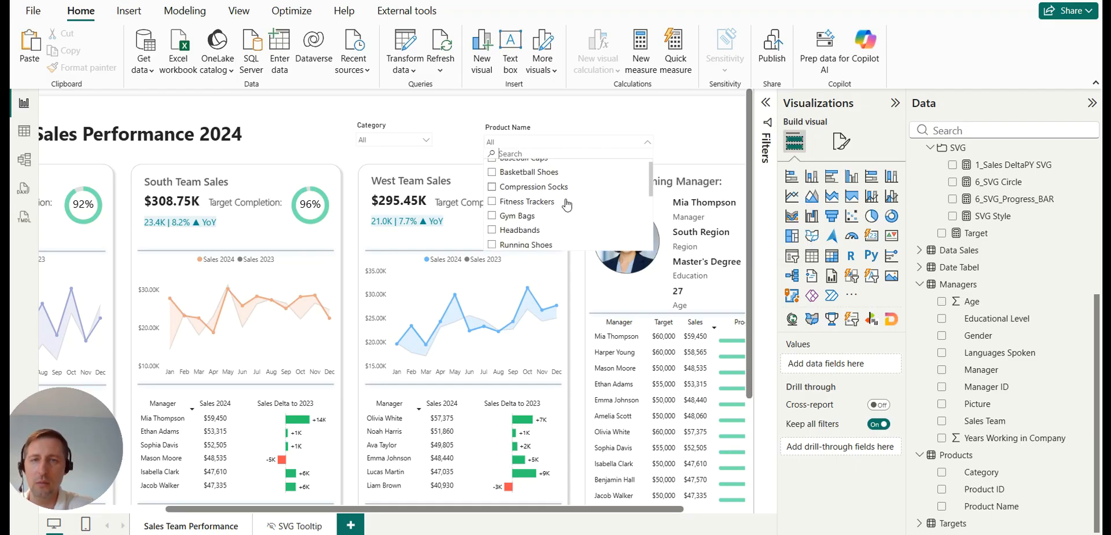
scroll(564, 217, "up", 5)
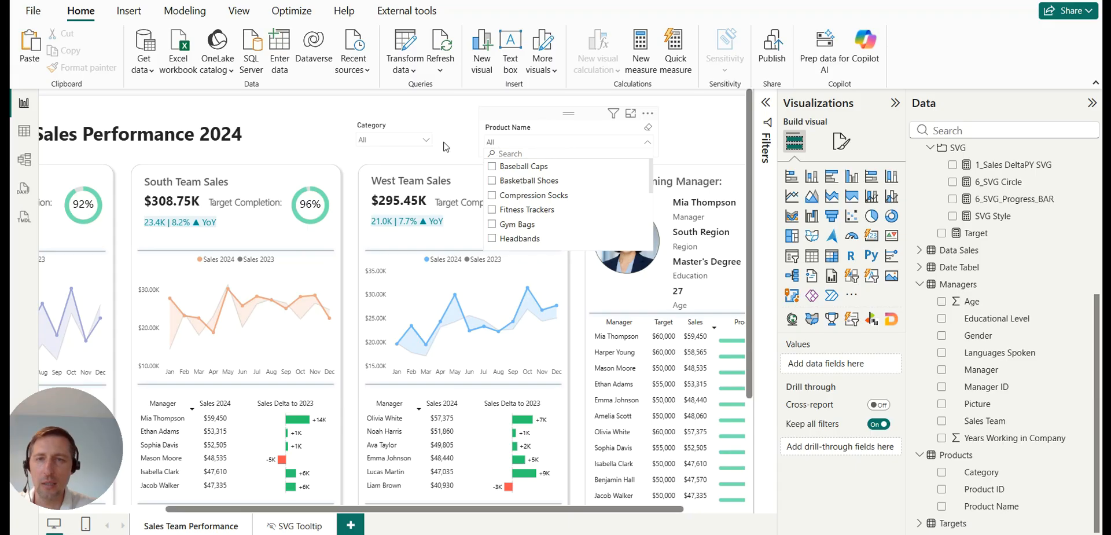
Compare the Category and Product Name slicer lists and review the whole report page with both slicers in place.
left_click(406, 140)
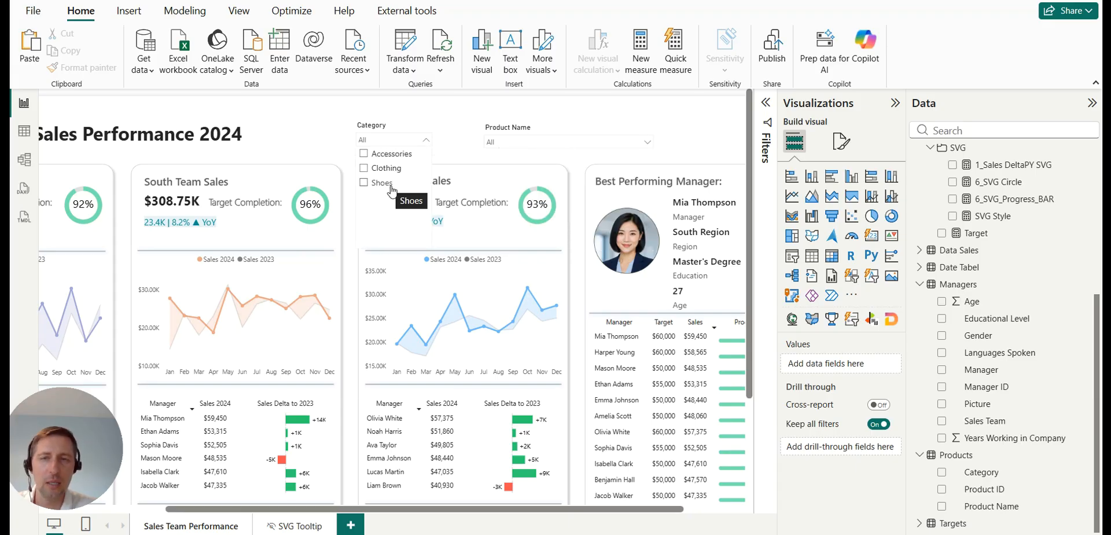
left_click(559, 143)
scroll(539, 197, "down", 5)
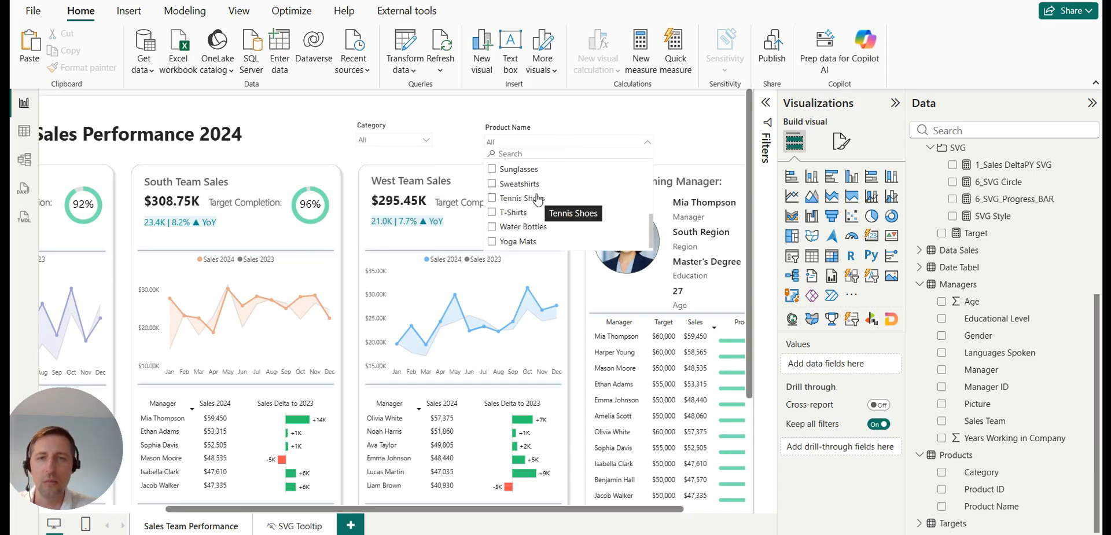
scroll(538, 199, "up", 5)
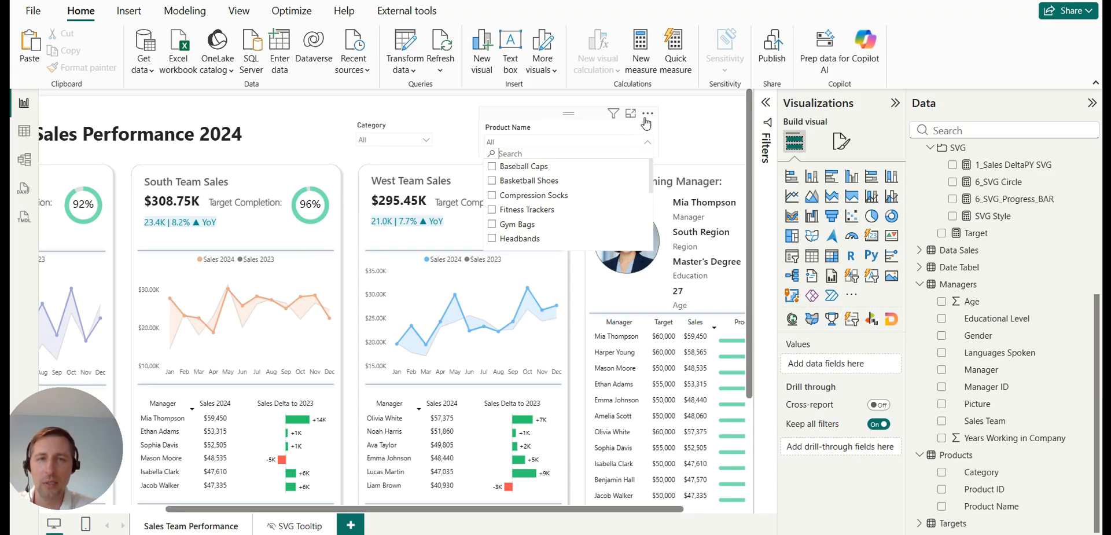
left_click(689, 163)
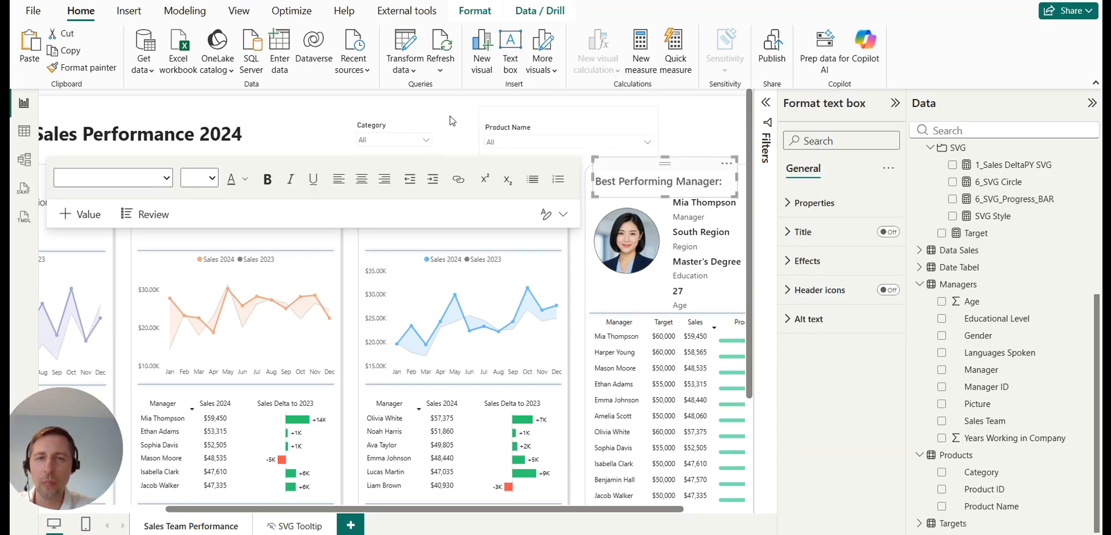
left_click(689, 126)
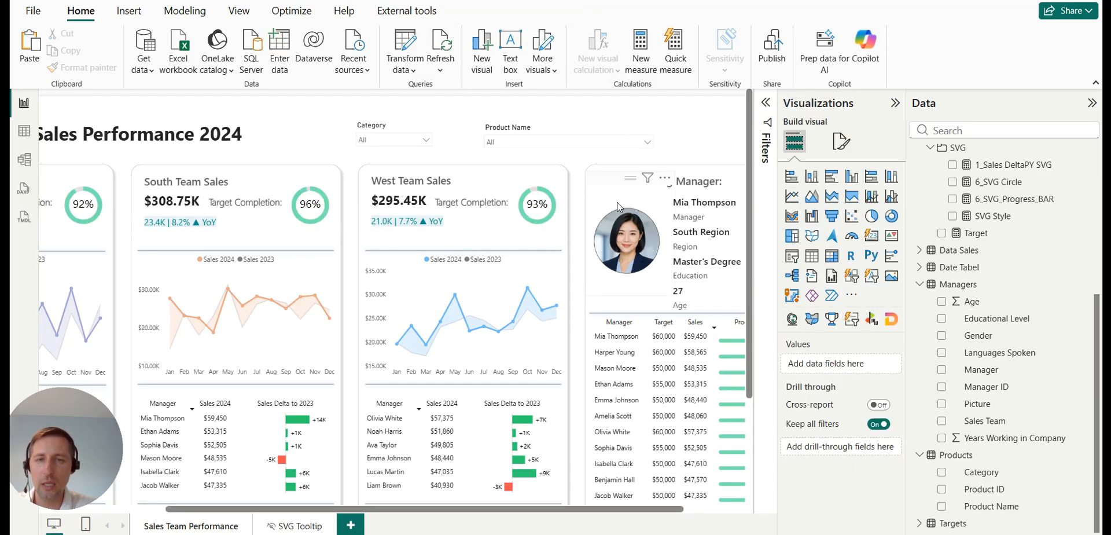
scroll(620, 202, "down", 1)
scroll(642, 194, "down", 2)
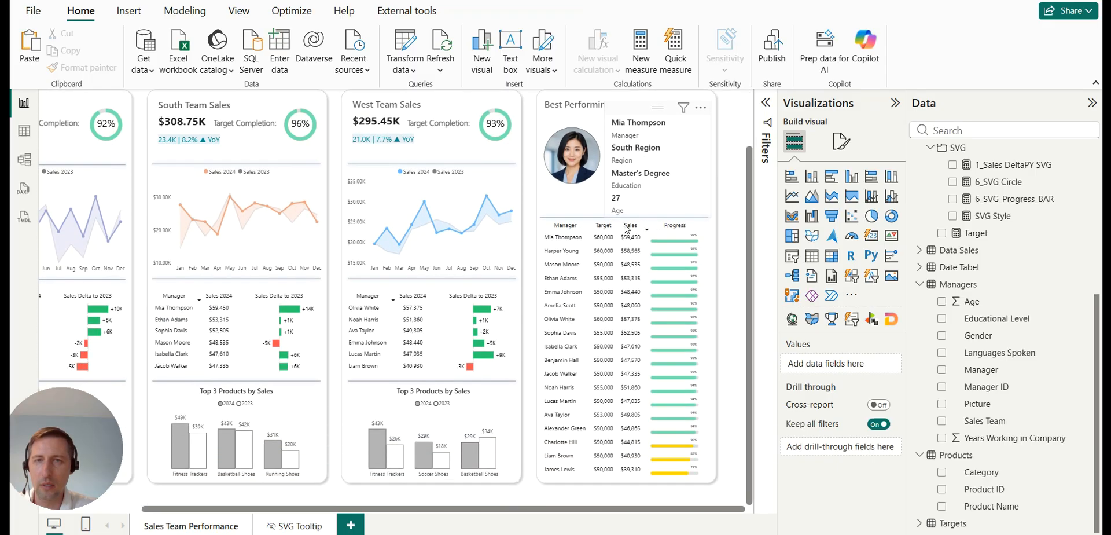
scroll(520, 365, "down", 2)
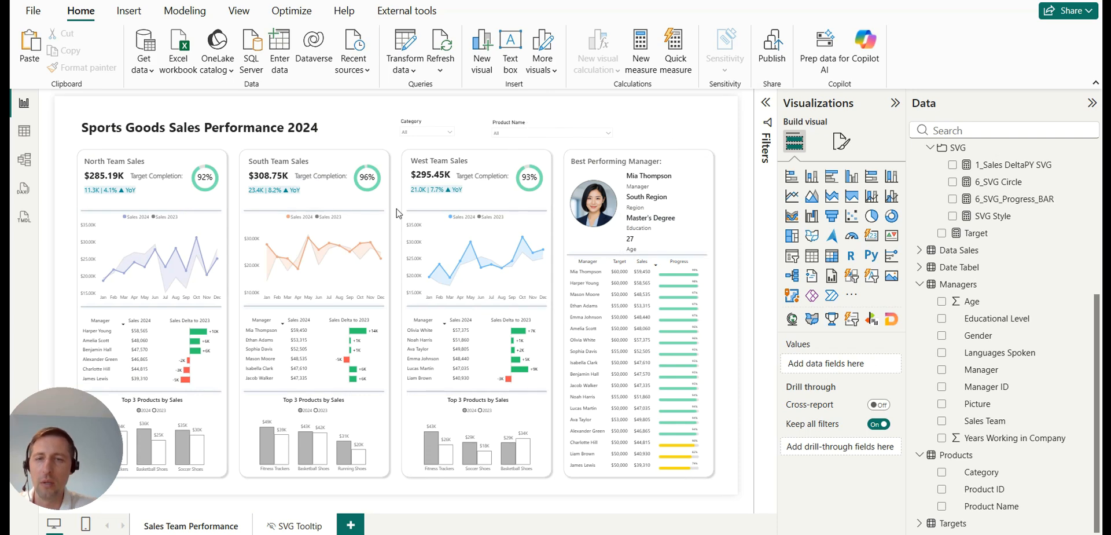
Test the Product Name slicer by filtering the report to Basketball Shoes, and clear the filter.
left_click(540, 133)
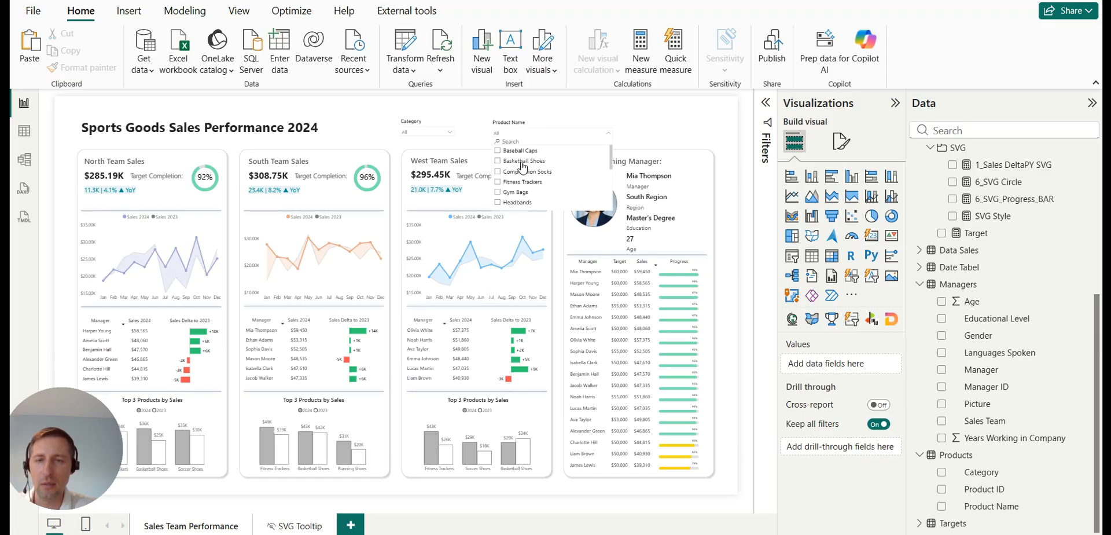
left_click(521, 162)
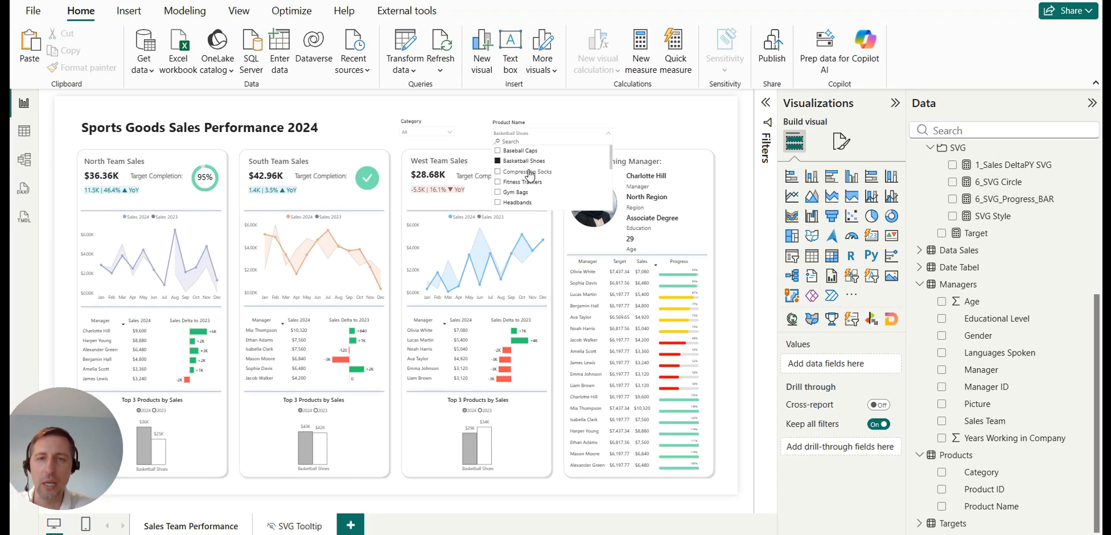
left_click(538, 122)
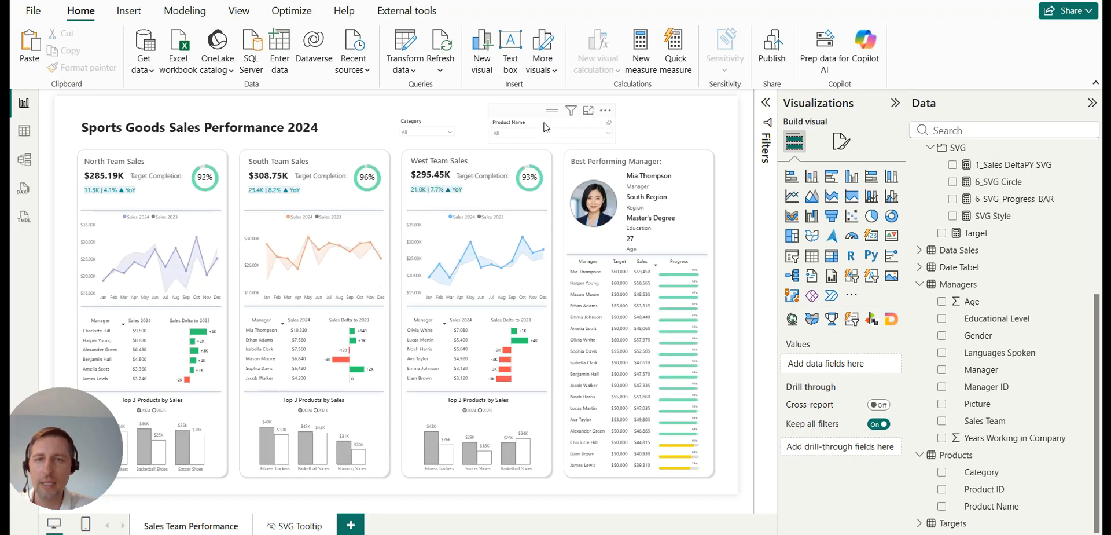
left_click(475, 10)
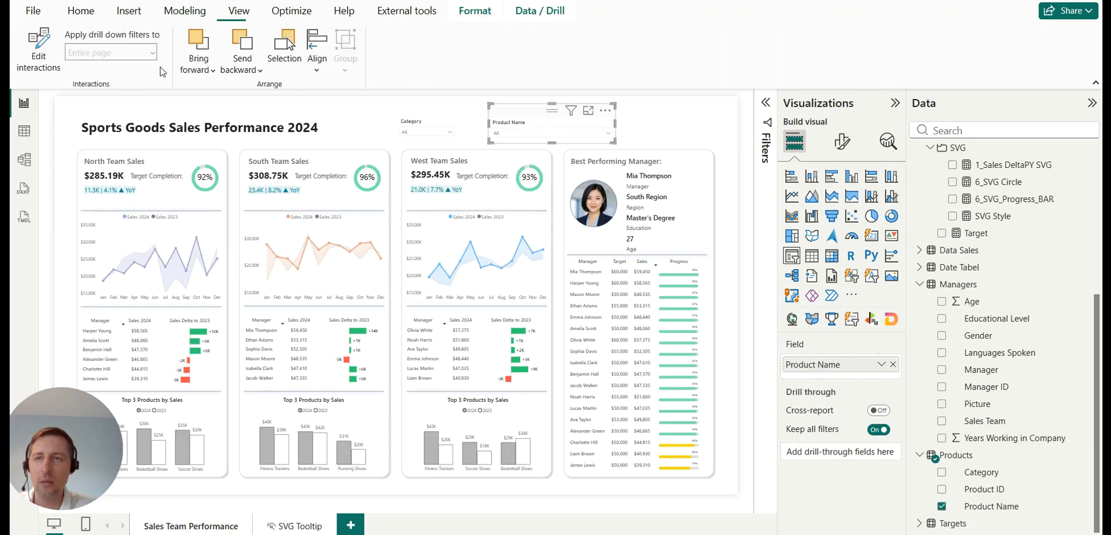
left_click(46, 53)
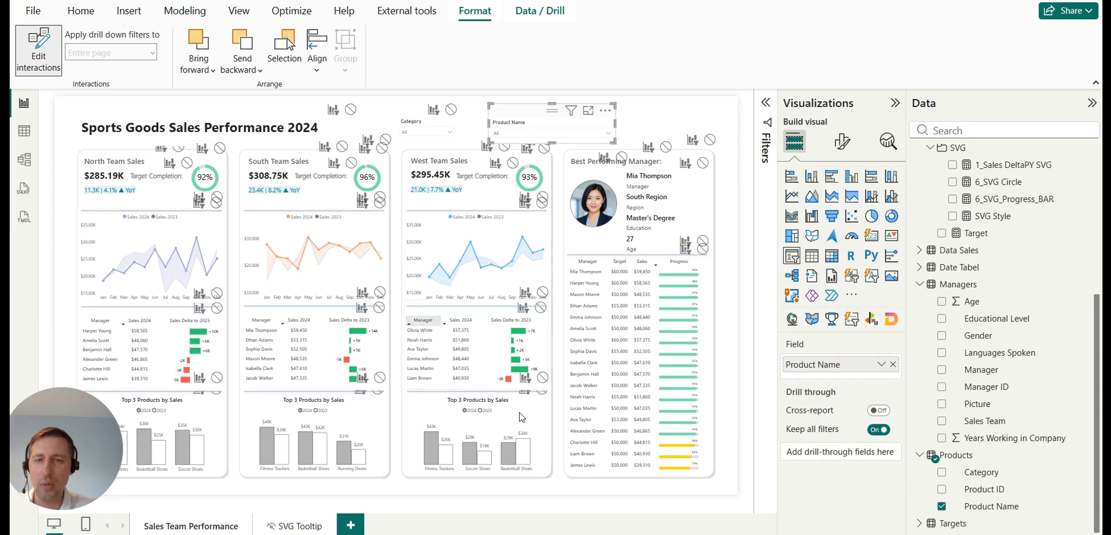
left_click(545, 397)
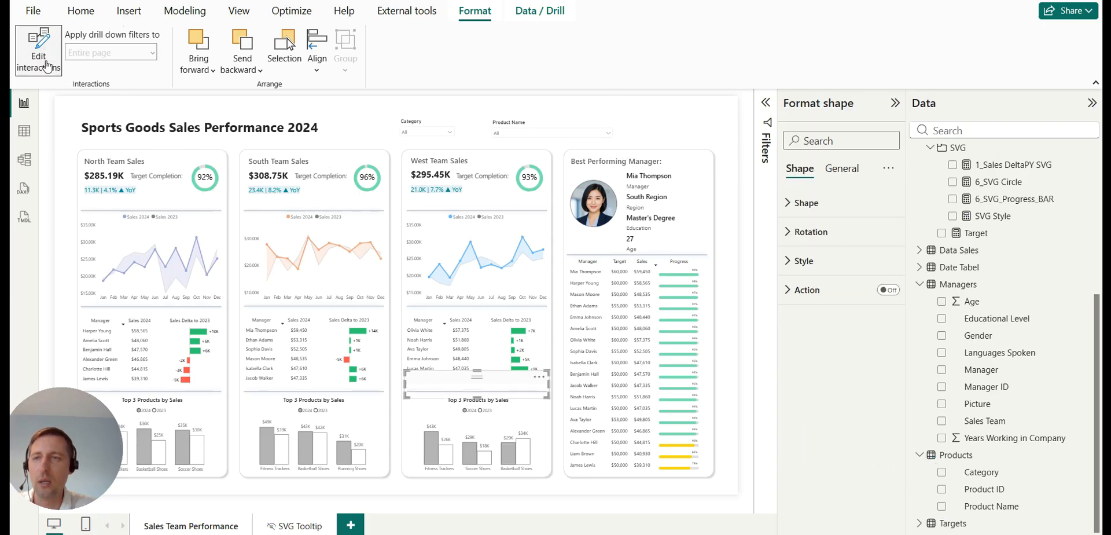
left_click(722, 252)
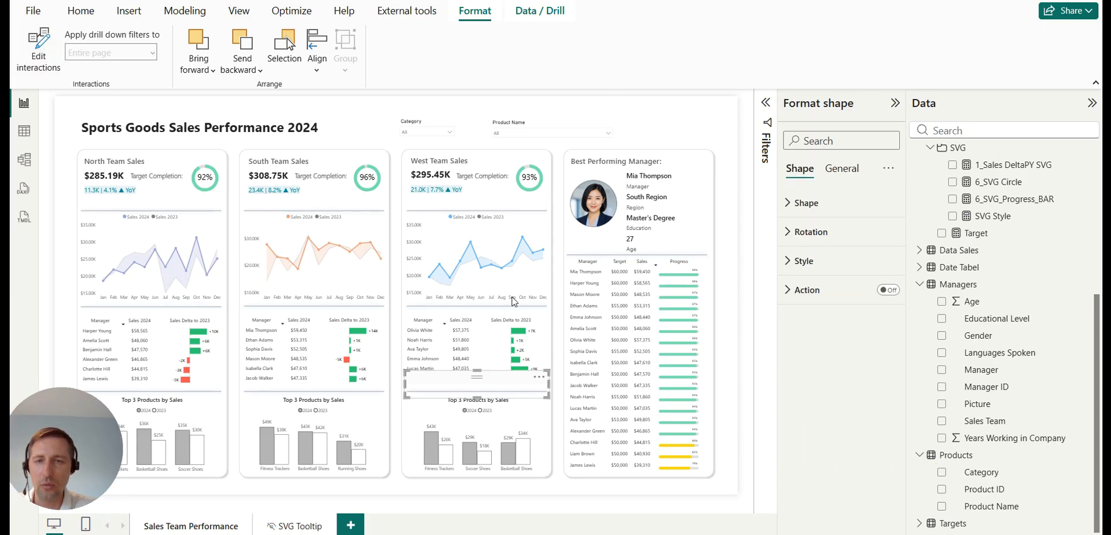
Hide the three divider line shapes above the Top 3 Products by Sales charts in the North, South and West panels.
left_click(199, 388)
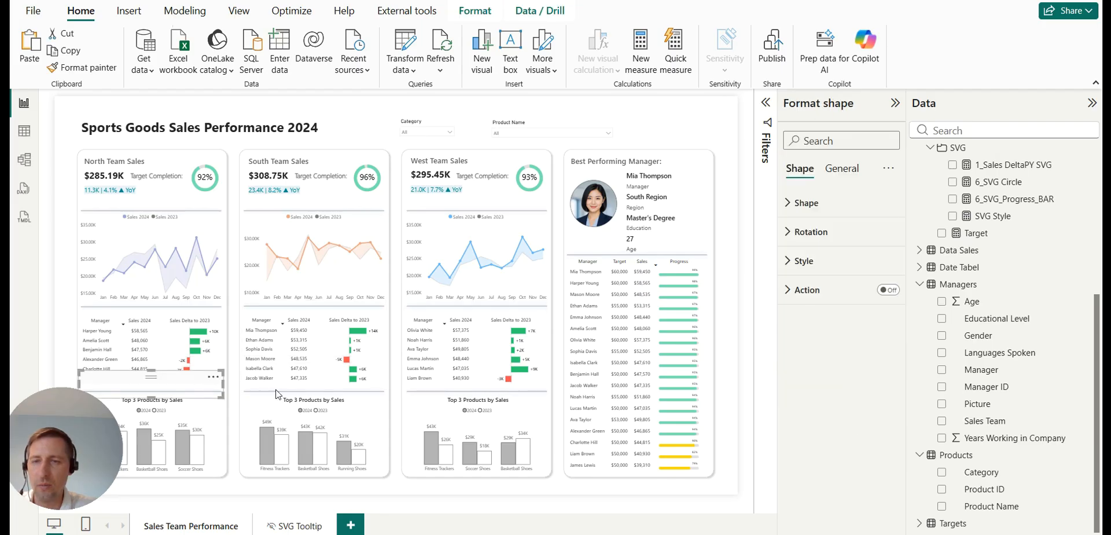
left_click(311, 387, "ctrl")
left_click(480, 383, "ctrl")
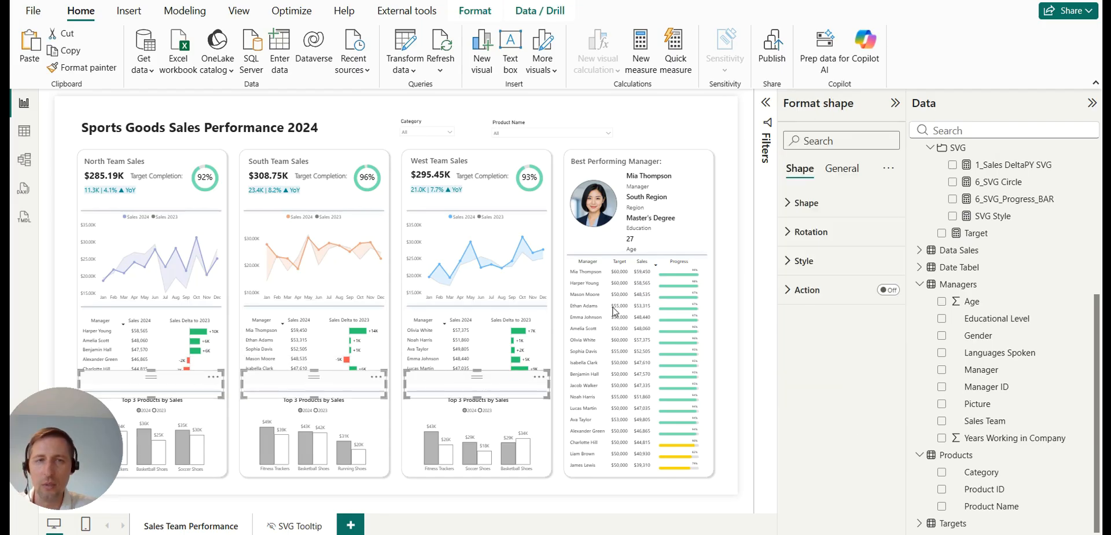
left_click(238, 11)
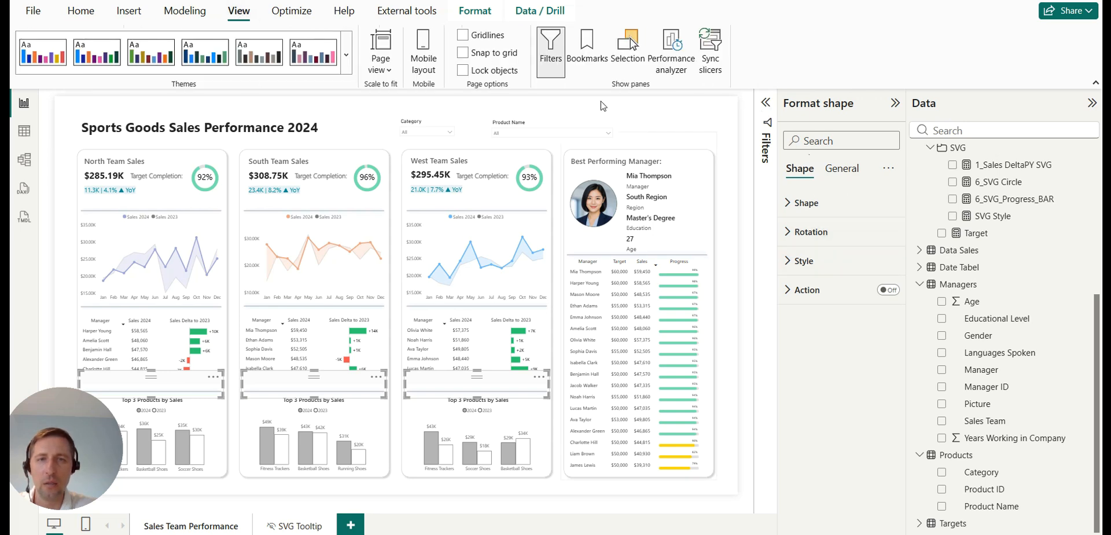
left_click(620, 46)
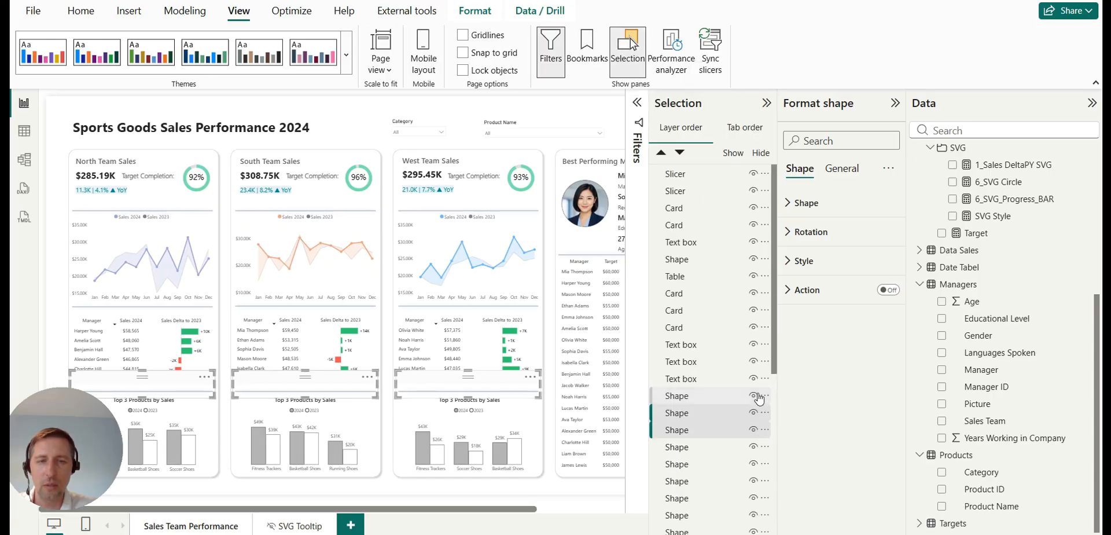
left_click(754, 412)
left_click(753, 430)
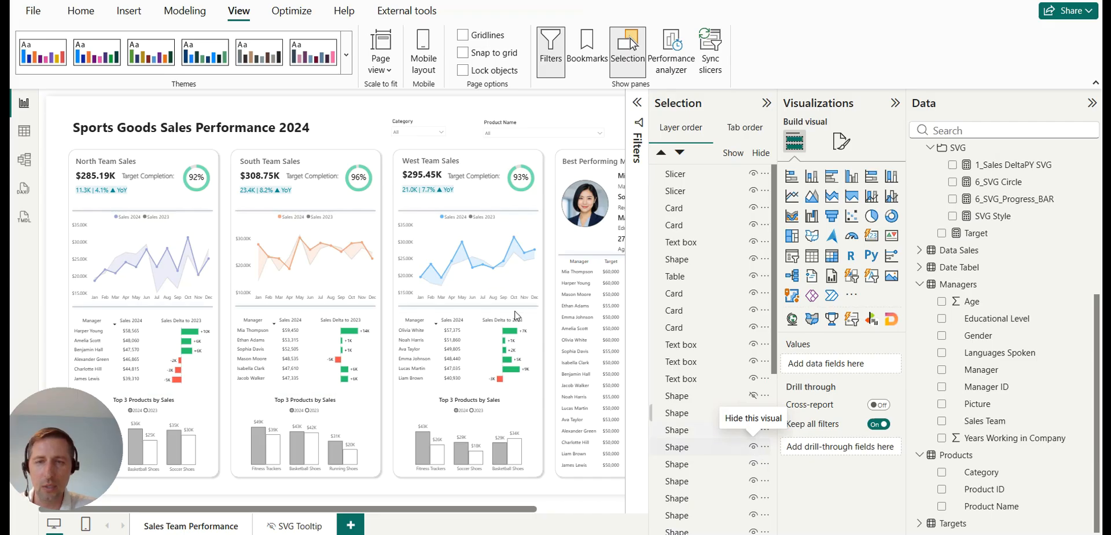
Hide the three divider line shapes between the monthly sales line charts and the manager tables in the team panels.
left_click(695, 447)
left_click(694, 464, "ctrl")
left_click(695, 481, "ctrl")
left_click(753, 464)
left_click(752, 447)
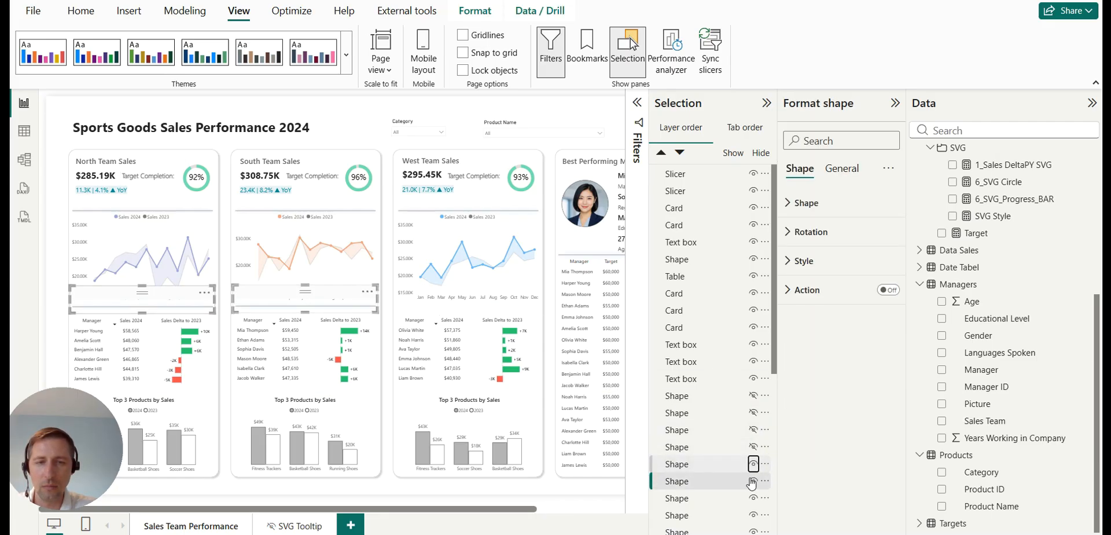
left_click(753, 481)
Hide the three divider line shapes between the sales KPIs and the monthly line charts in the team panels.
left_click(186, 214)
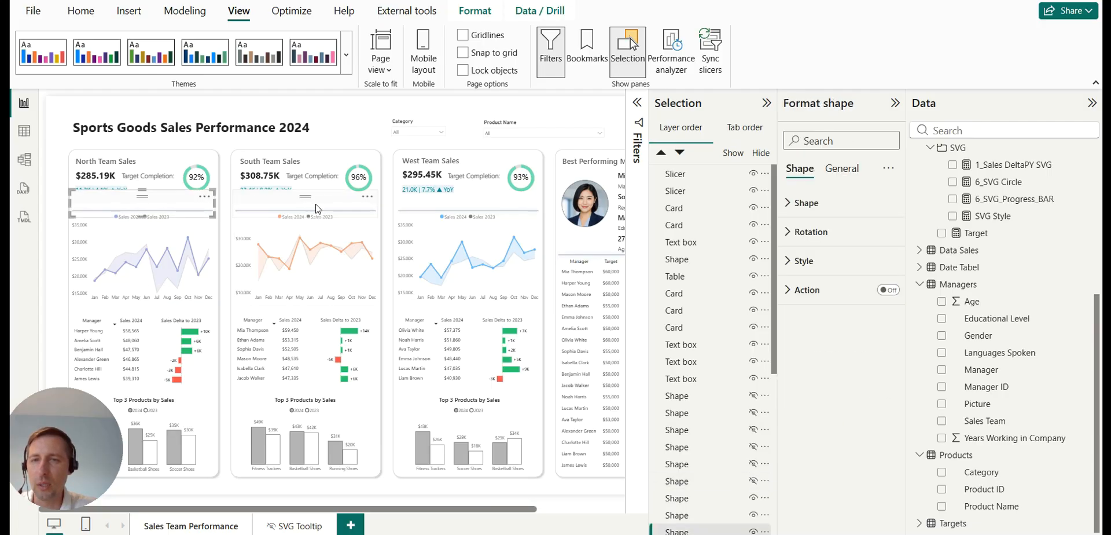
left_click(313, 210, "ctrl")
left_click(456, 211, "ctrl")
scroll(753, 341, "down", 3)
left_click(752, 356)
left_click(752, 372)
left_click(753, 390)
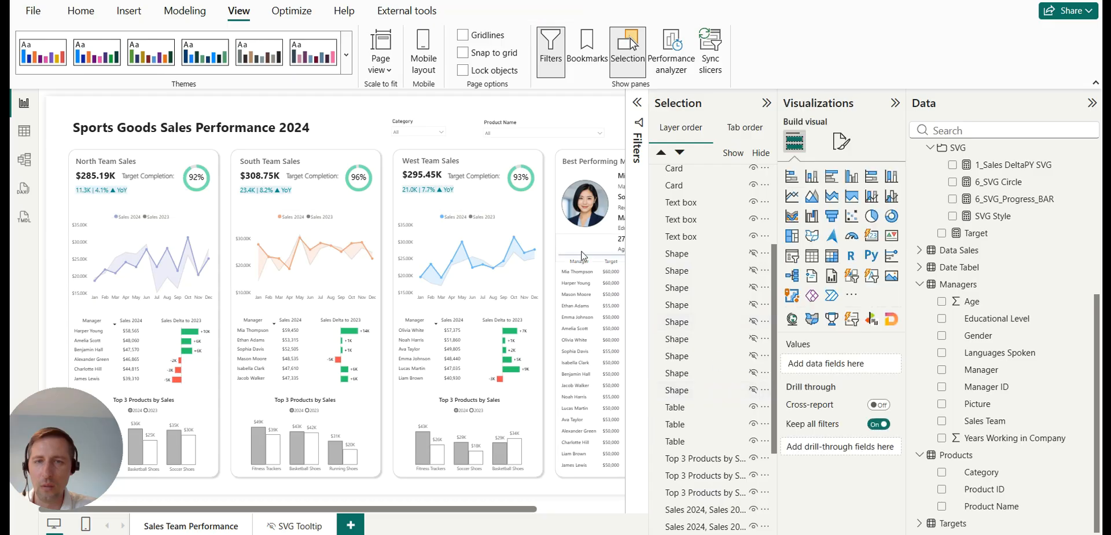
Hide the divider line shape above the manager table in the Best Performing Manager panel, and collapse the list of page objects.
scroll(747, 339, "up", 3)
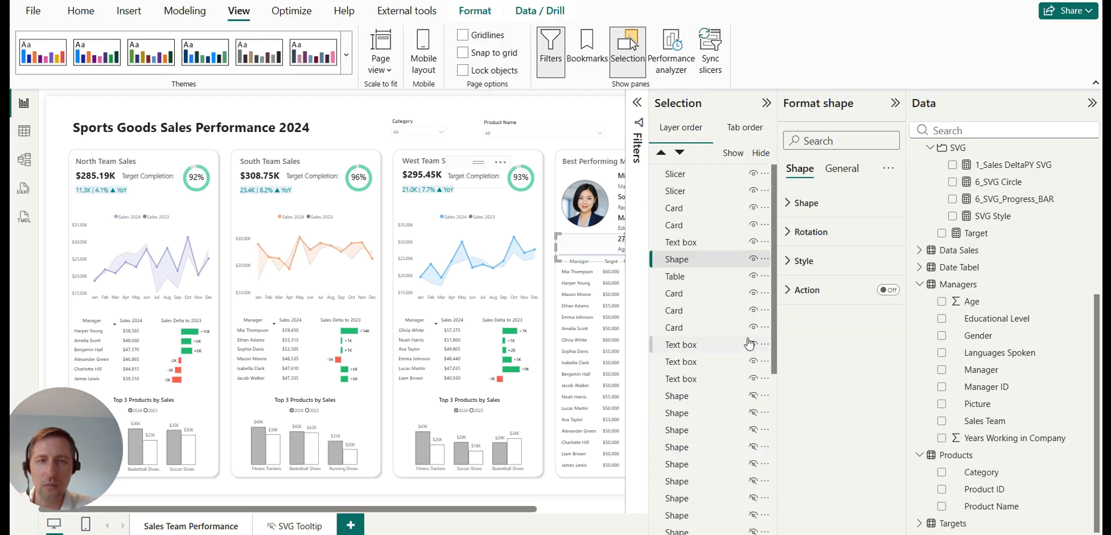
left_click(753, 258)
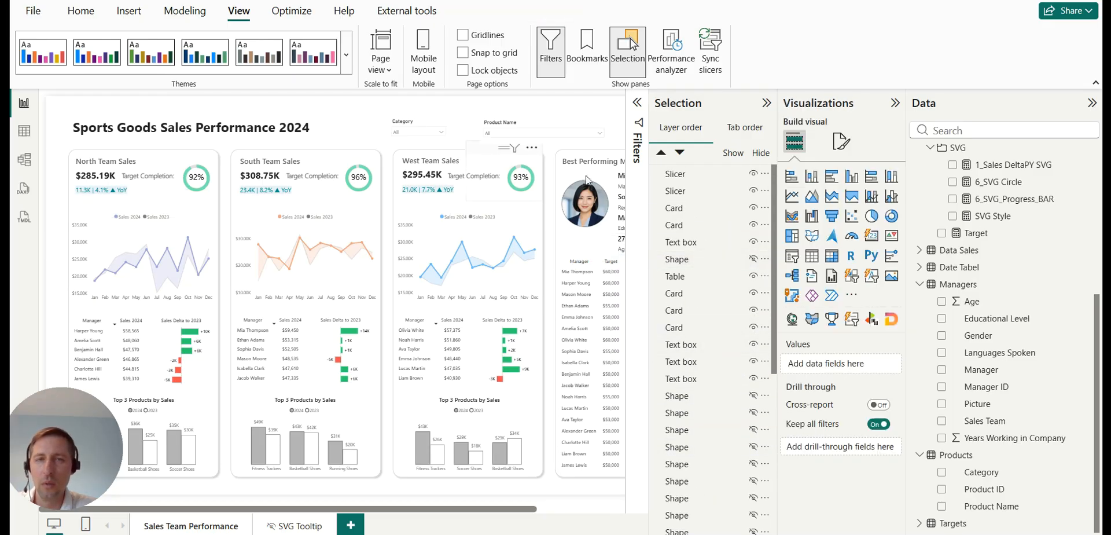
left_click(764, 103)
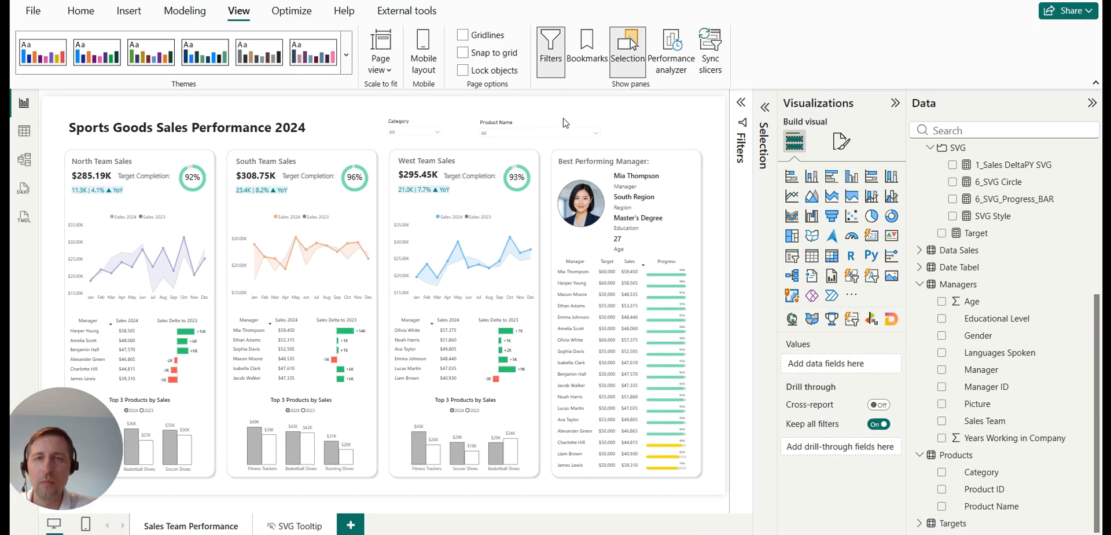
Examine the Product Name slicer's interactions with the other visuals in interaction editing mode, and leave the mode.
left_click(531, 125)
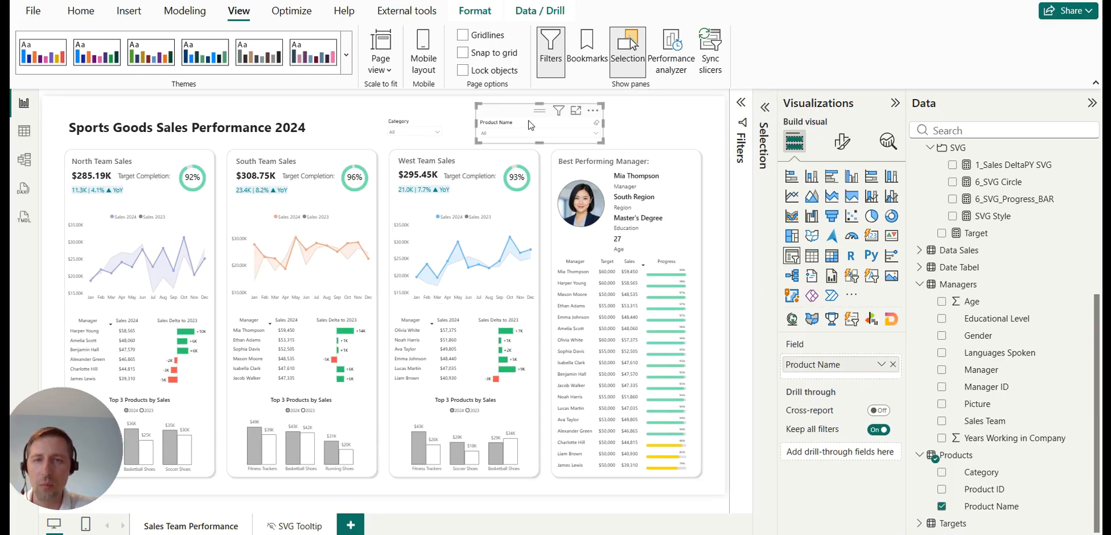
left_click(614, 58)
left_click(475, 10)
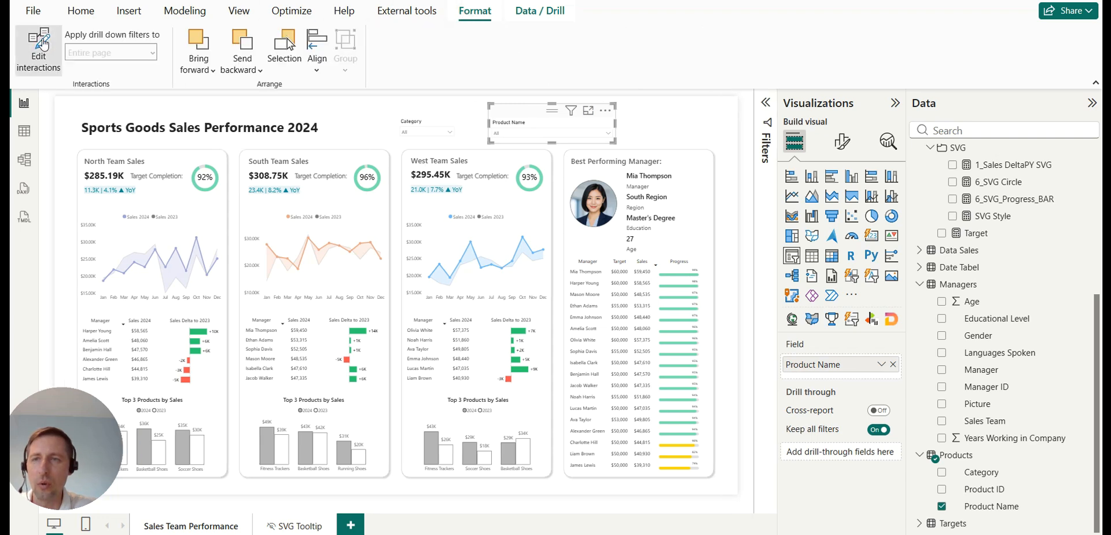
left_click(43, 44)
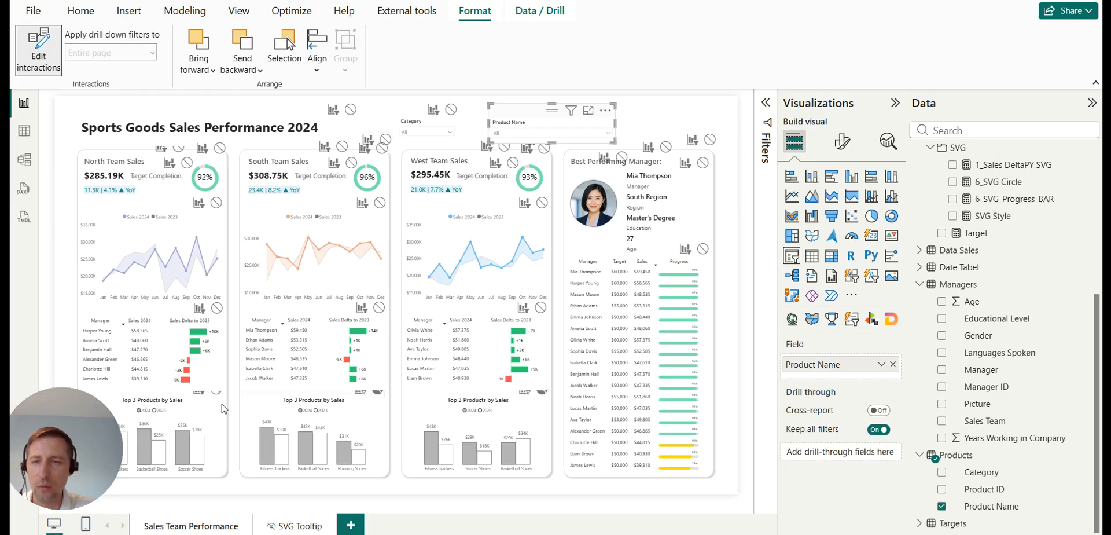
left_click(38, 48)
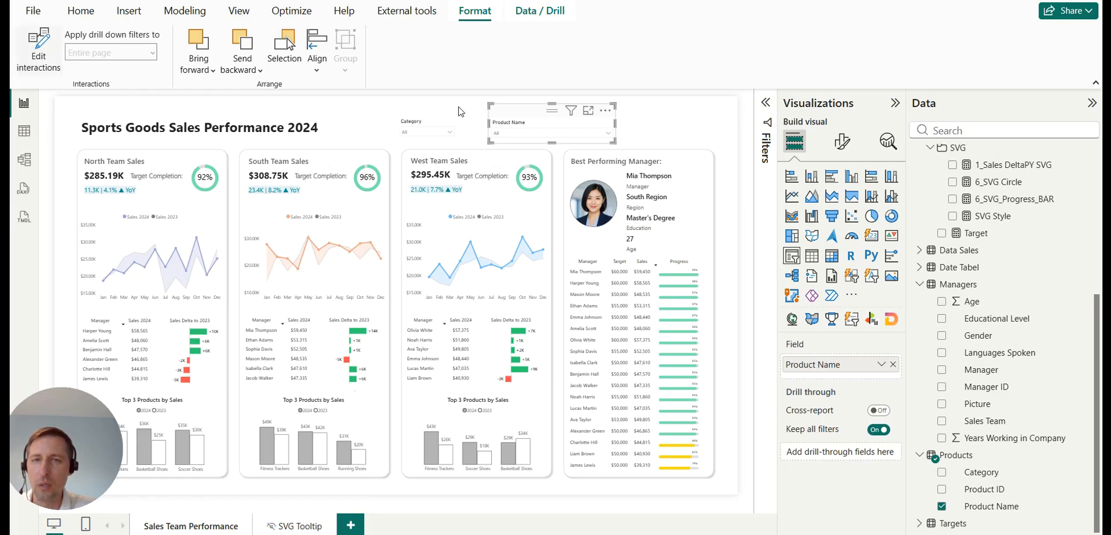
Test the Product Name slicer's effect on the page by filtering to Gym Bags, and clear the filter.
left_click(526, 135)
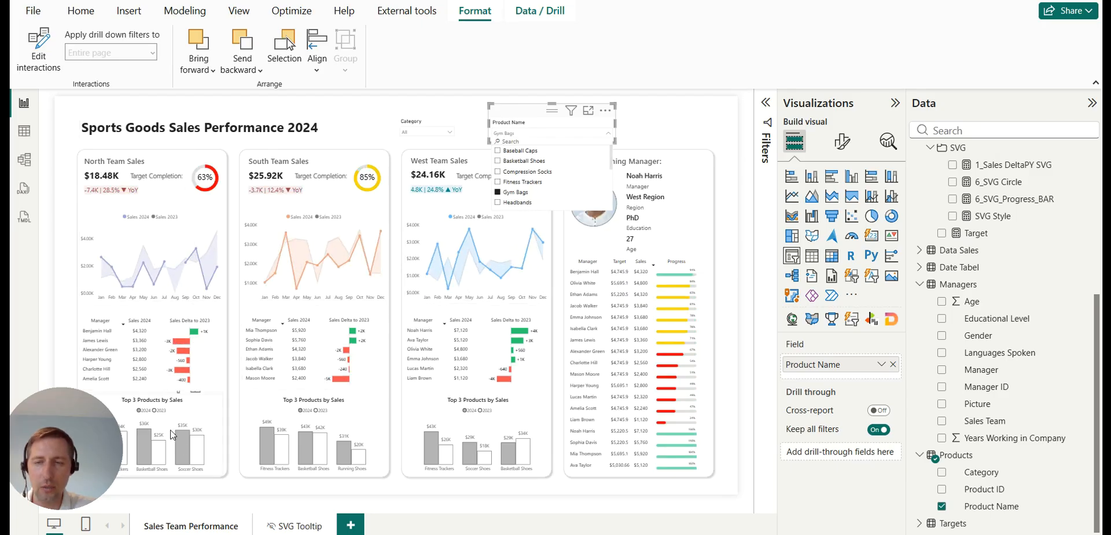
left_click(509, 192)
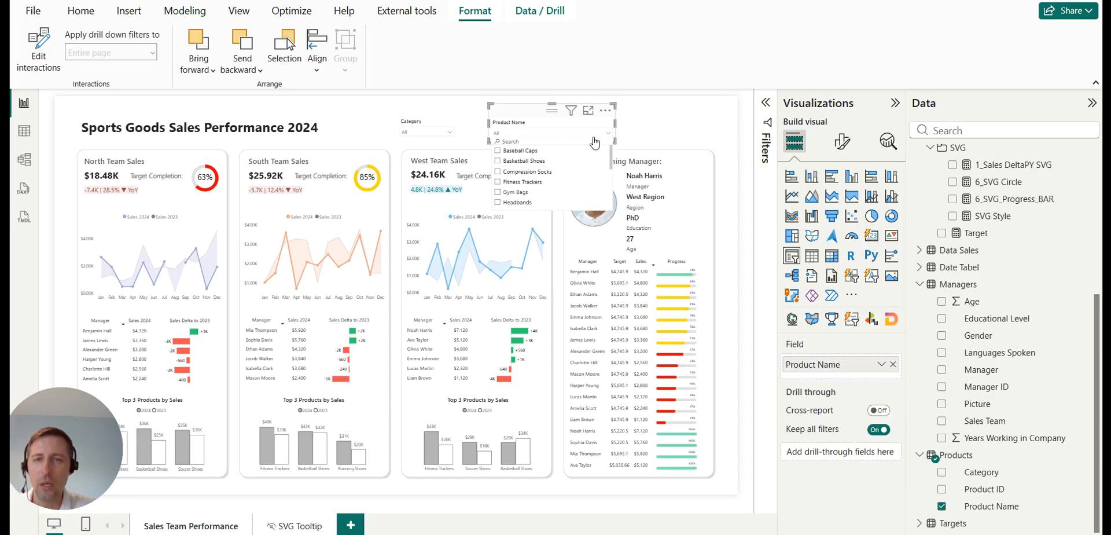
left_click(641, 123)
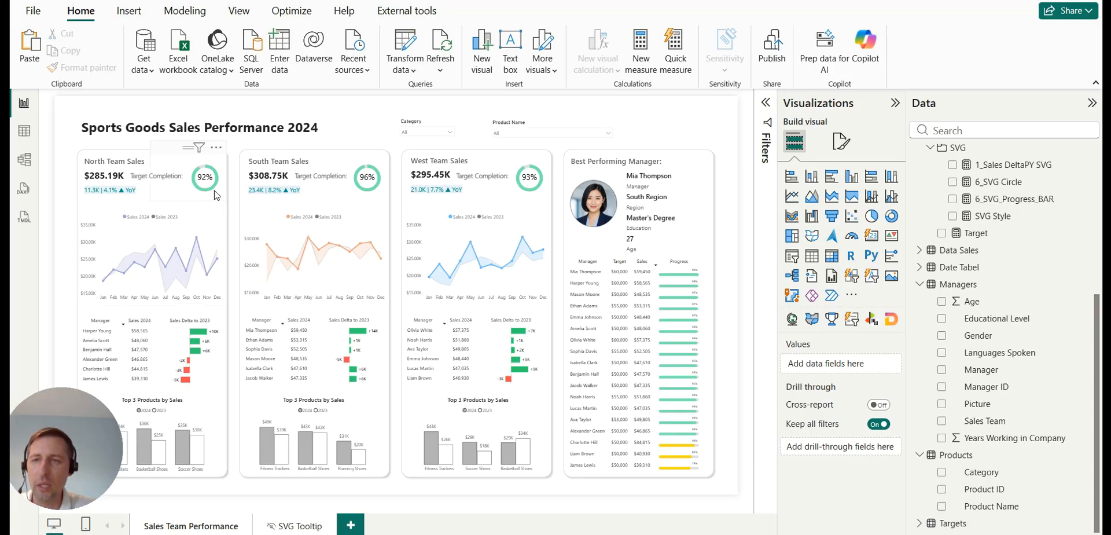
Test the cross-filtering of the North Team monthly line chart by selecting August, and clear the selection.
left_click(178, 299)
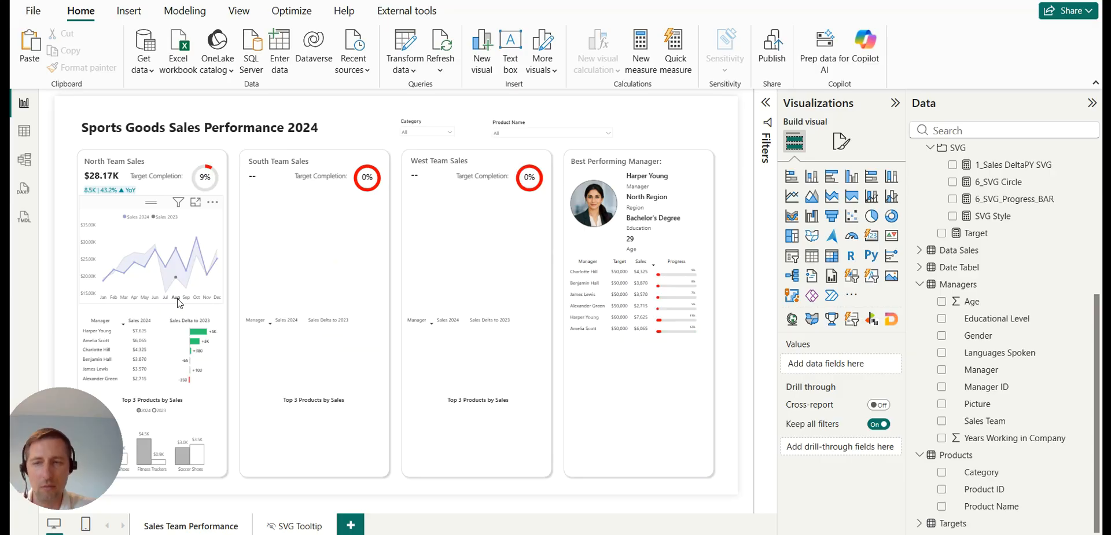
left_click(177, 300)
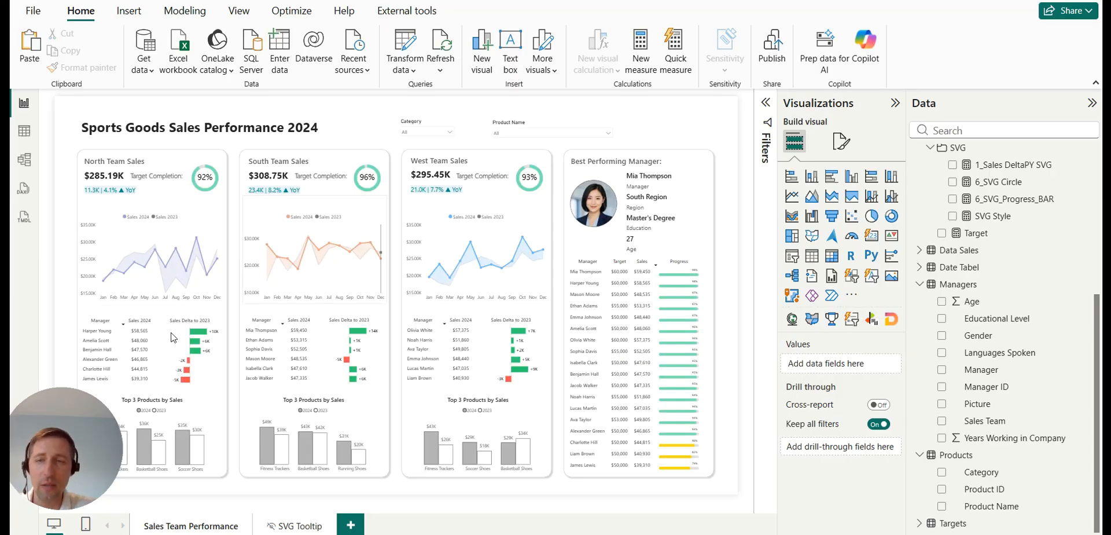
Set the North Team line chart's interactions to none for the South panel's line chart, manager table, Top 3 Products chart and target completion ring.
mouse_move(162, 234)
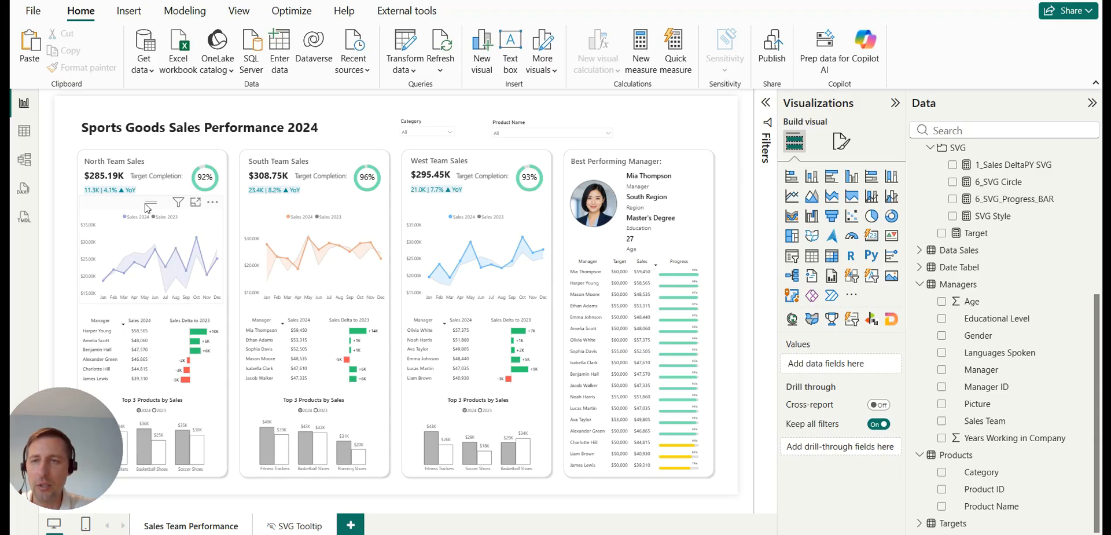
left_click(148, 209)
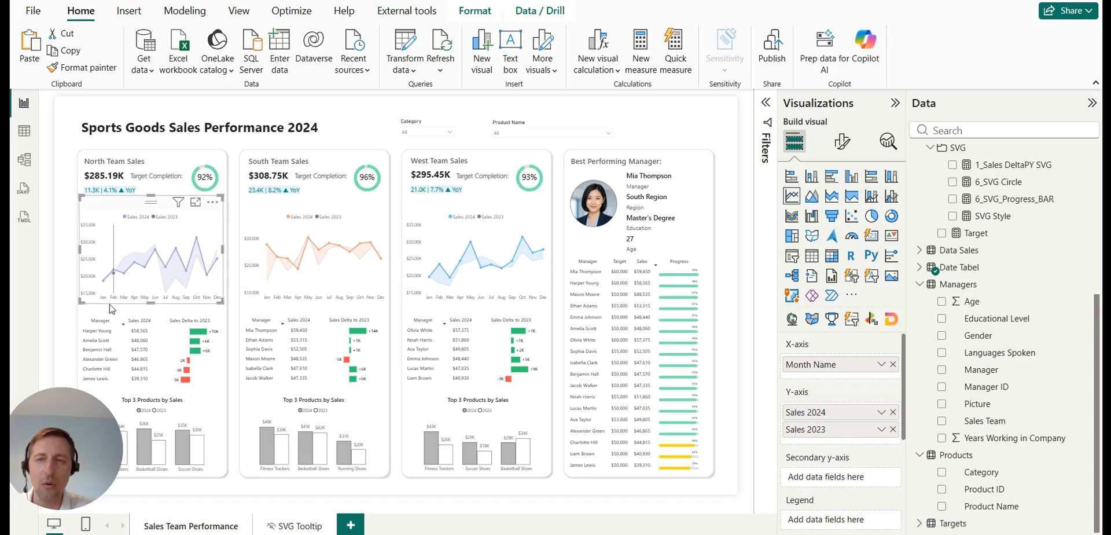
left_click(474, 10)
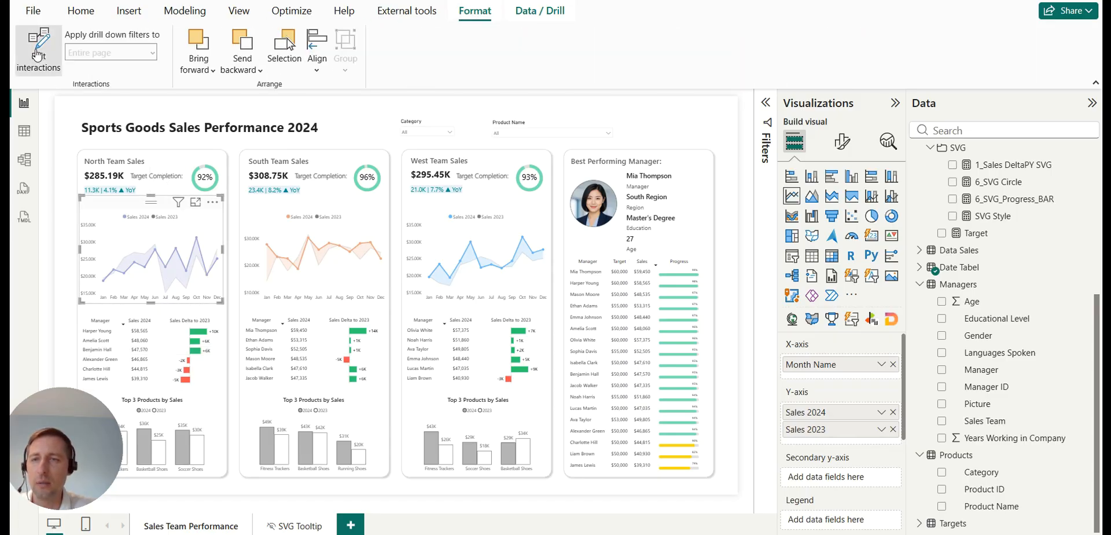
left_click(37, 55)
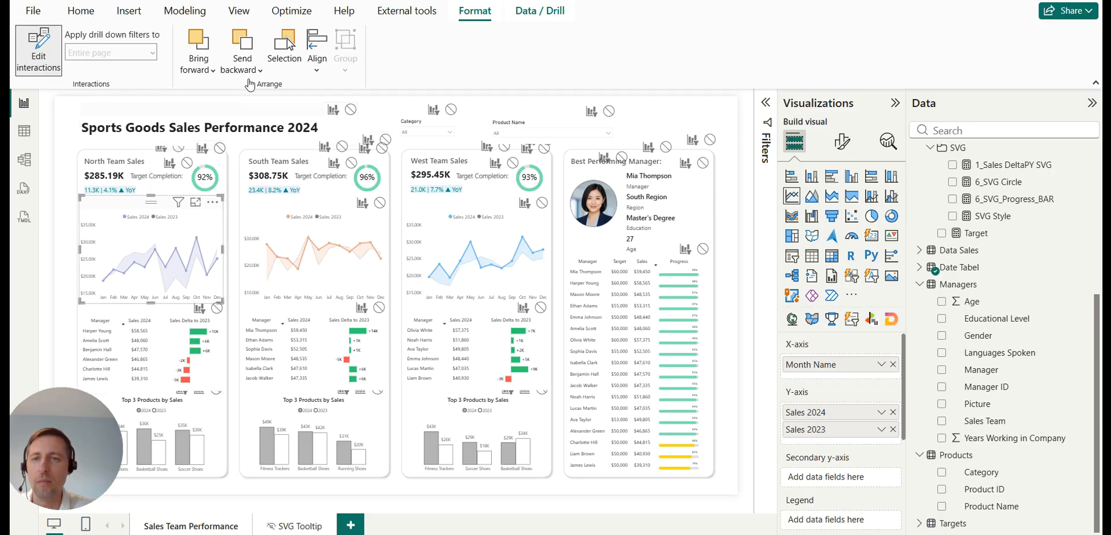
left_click(380, 202)
left_click(380, 307)
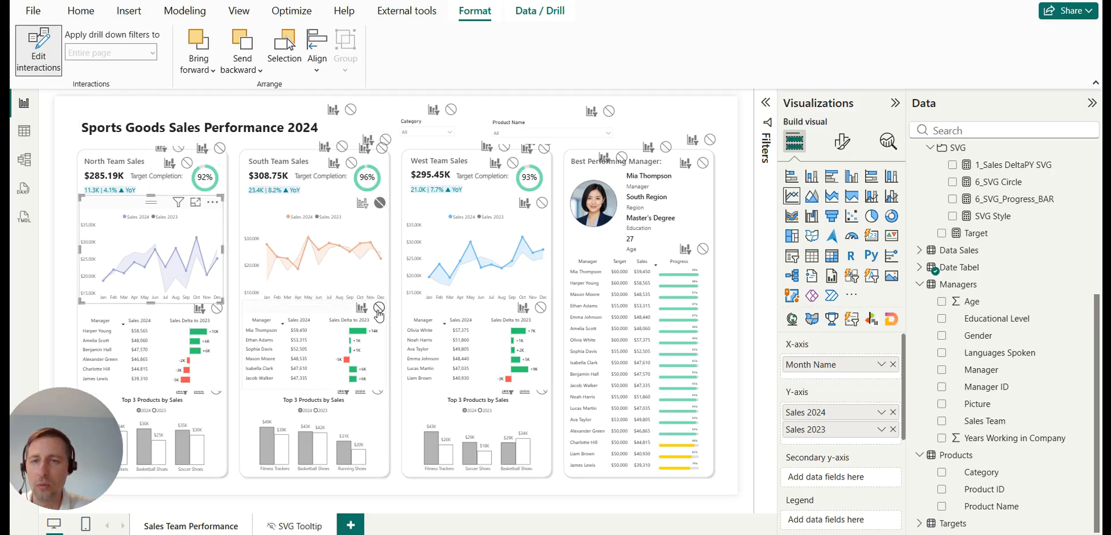
left_click(379, 393)
left_click(381, 148)
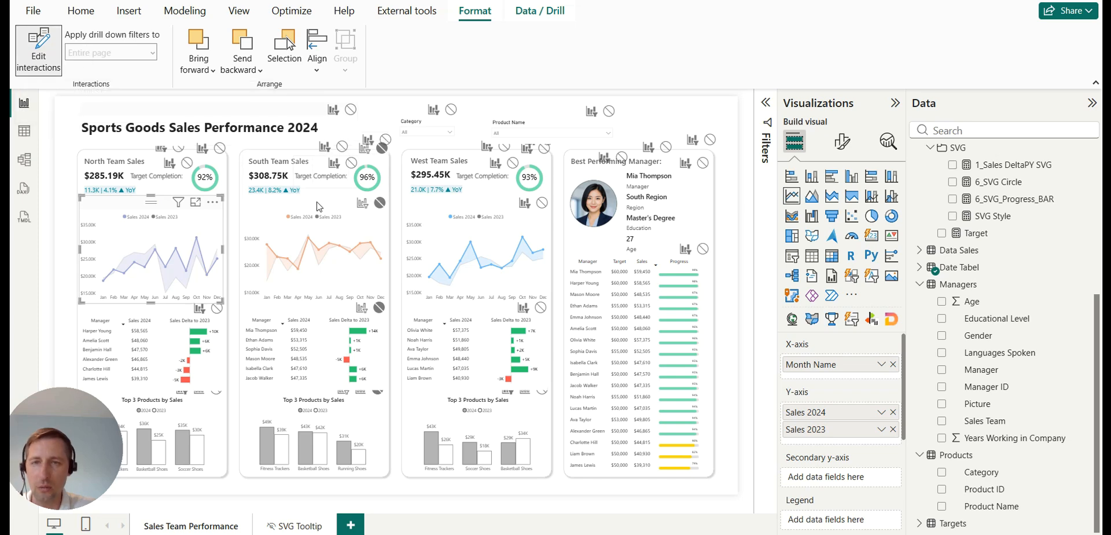
Hide the South target completion ring card to uncover the interaction controls beneath it.
left_click(355, 167)
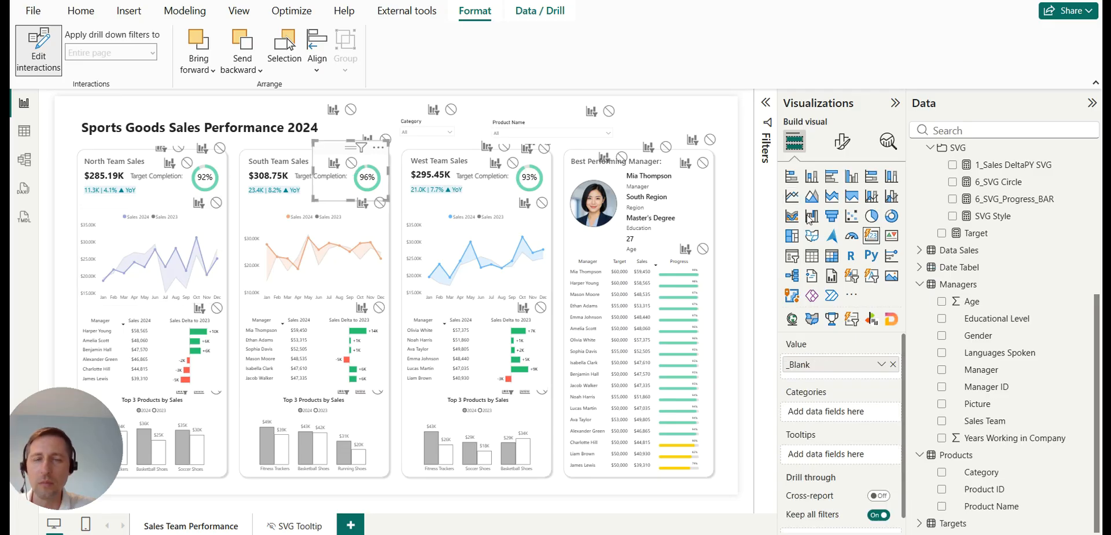
left_click(766, 103)
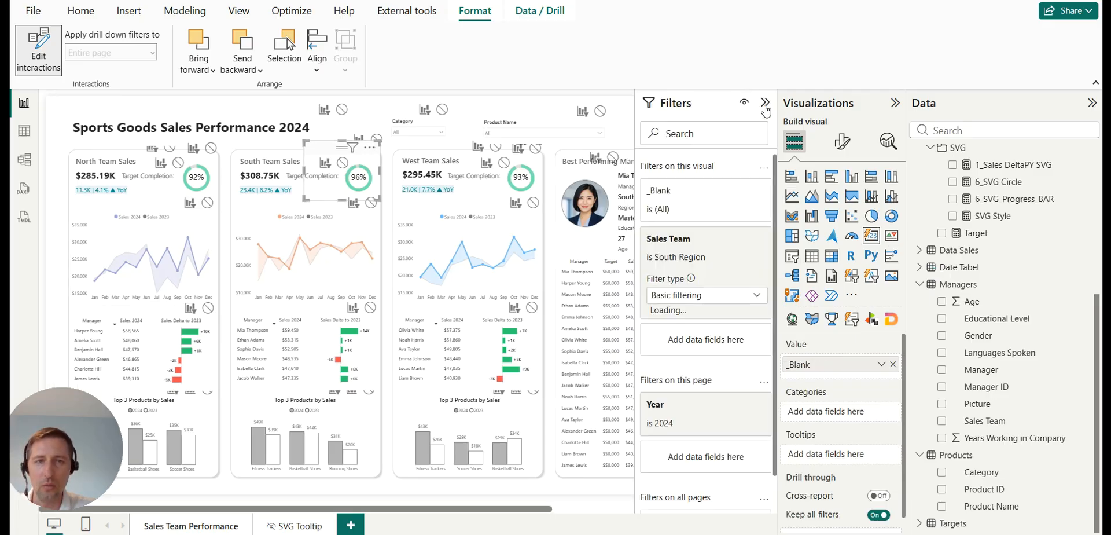
left_click(766, 104)
left_click(239, 11)
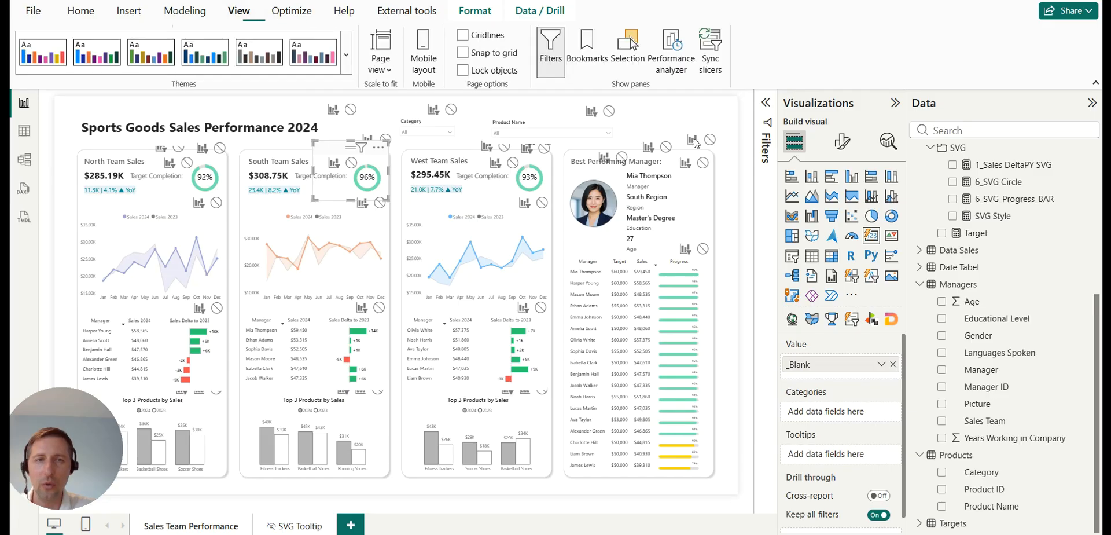
left_click(628, 46)
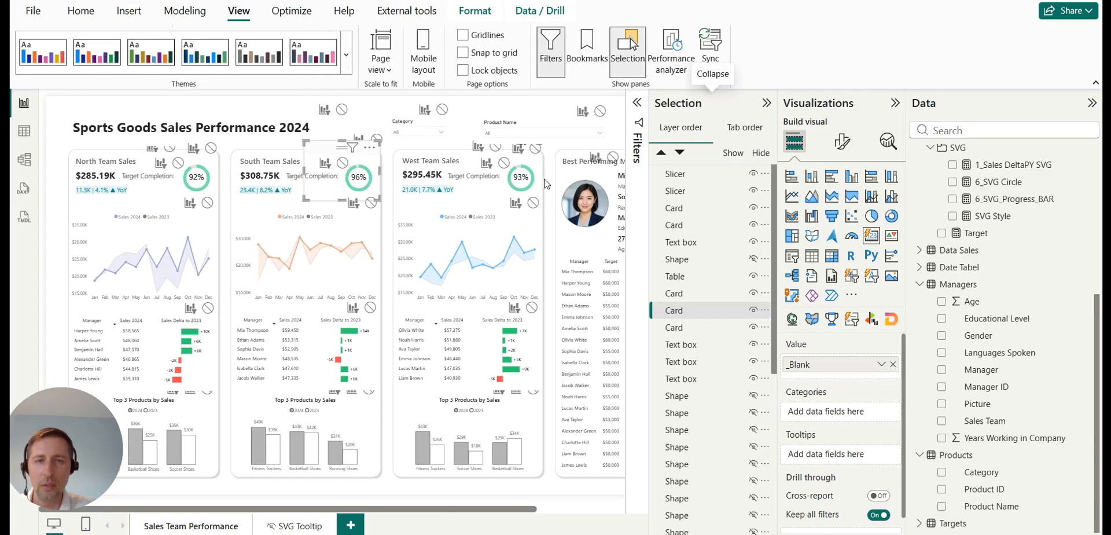
left_click(754, 312)
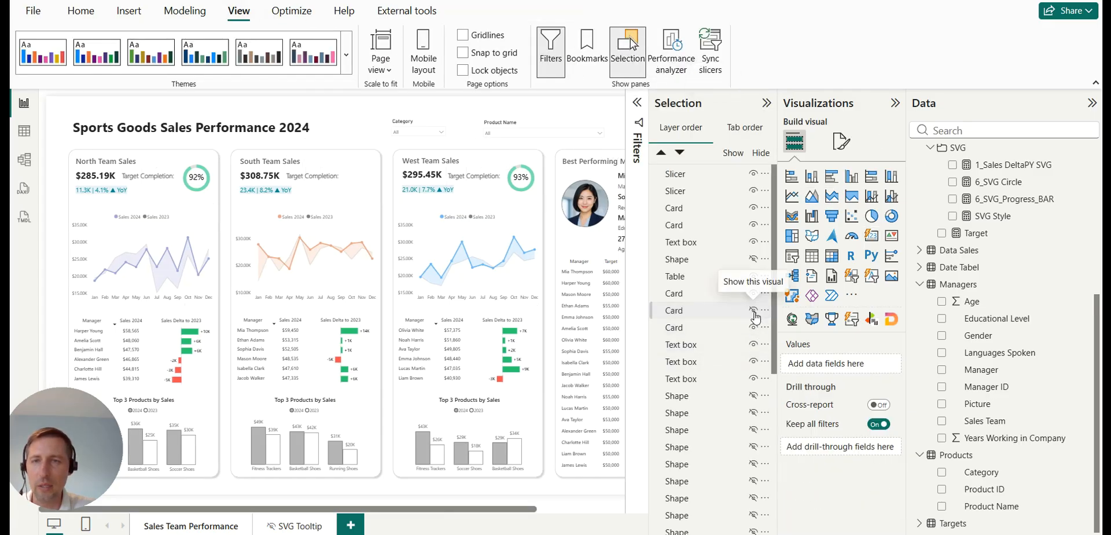
Set the North Team line chart's interaction with the South sales KPIs to none, and show the South target completion ring again.
left_click(135, 207)
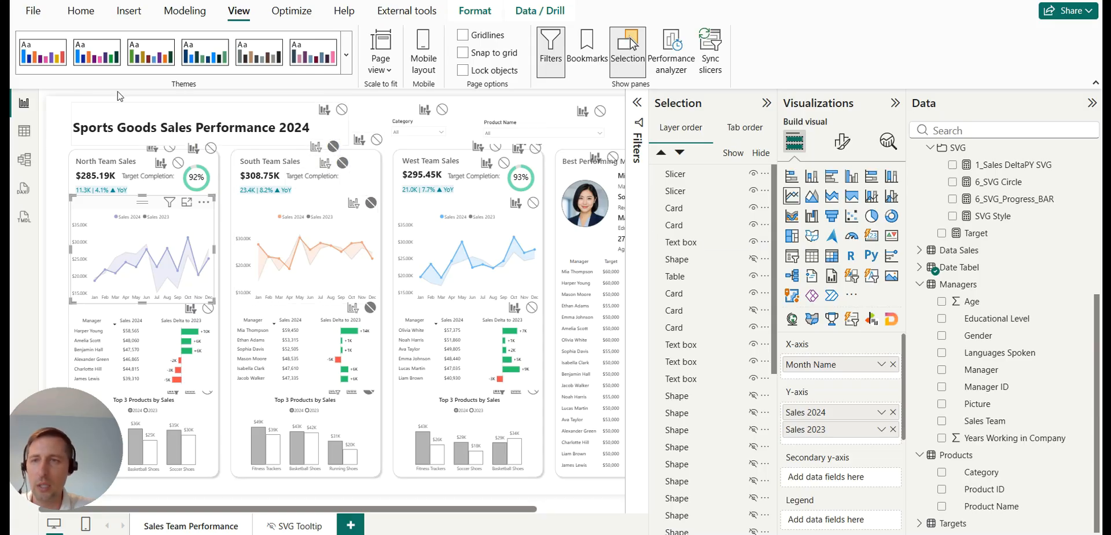
left_click(753, 311)
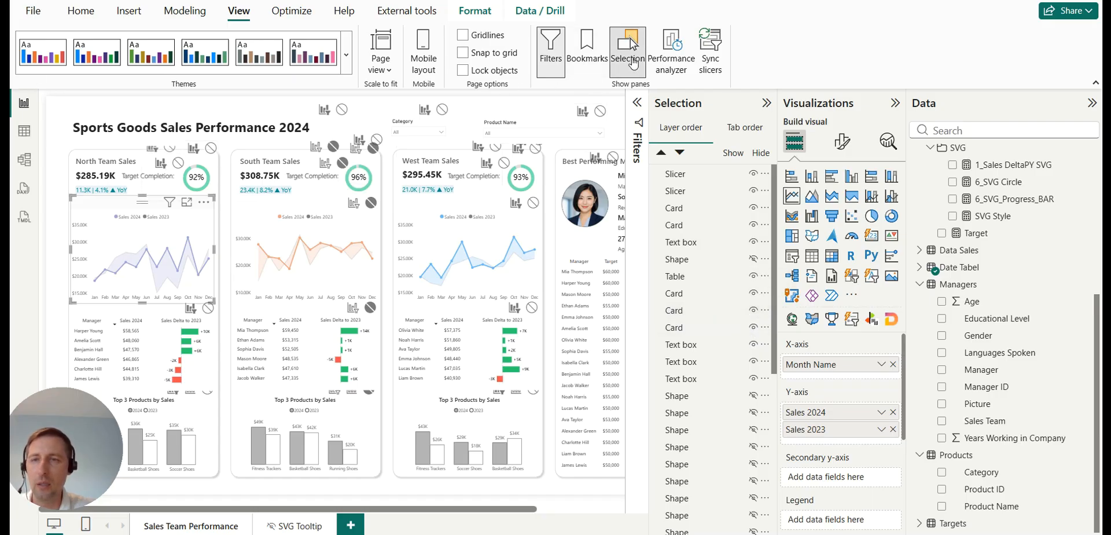
left_click(630, 38)
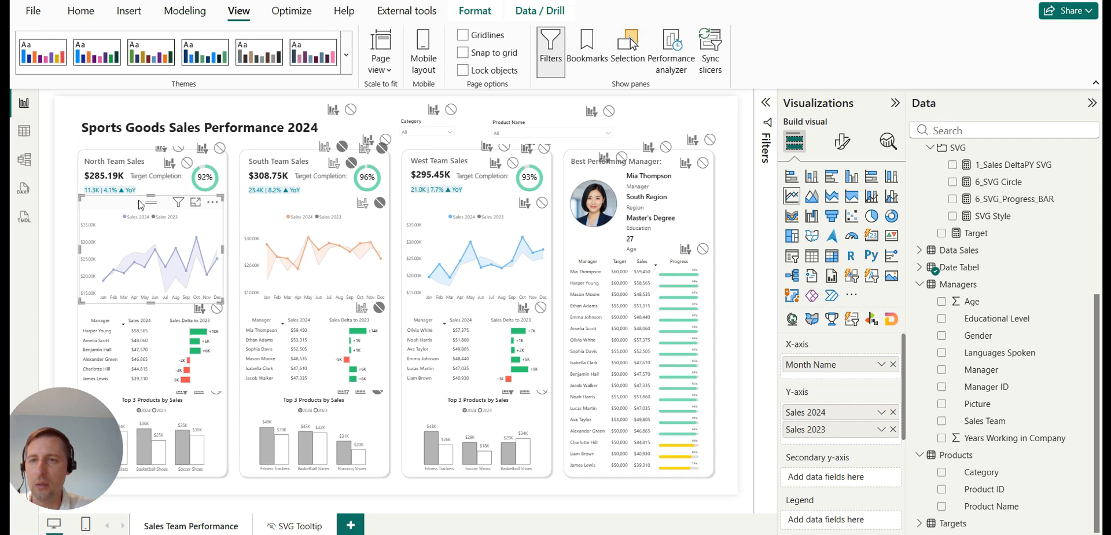
Leave interaction editing, test the North Team line chart's cross-filtering by selecting July, and clear the selection.
left_click(476, 10)
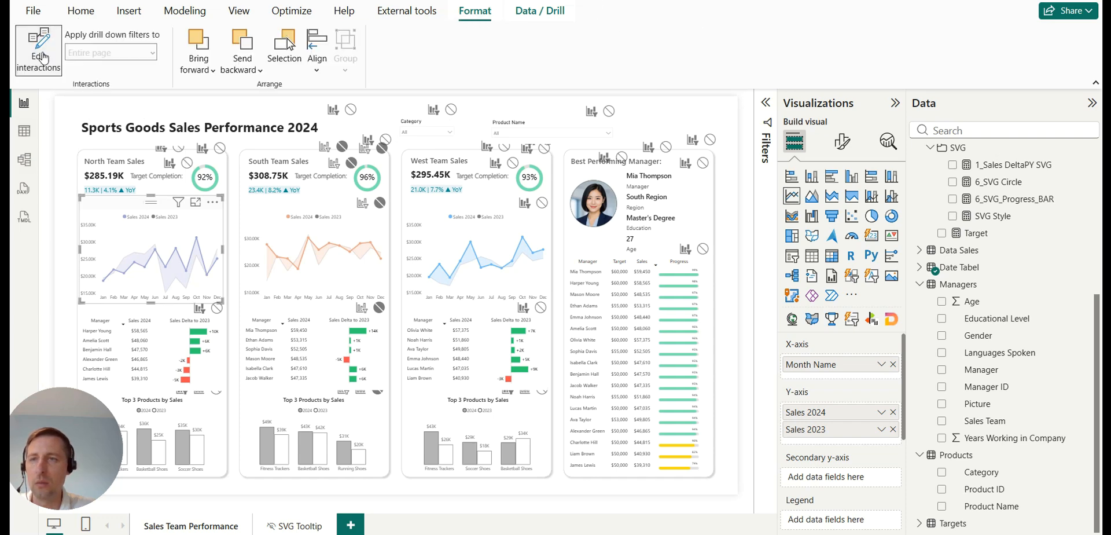
left_click(39, 49)
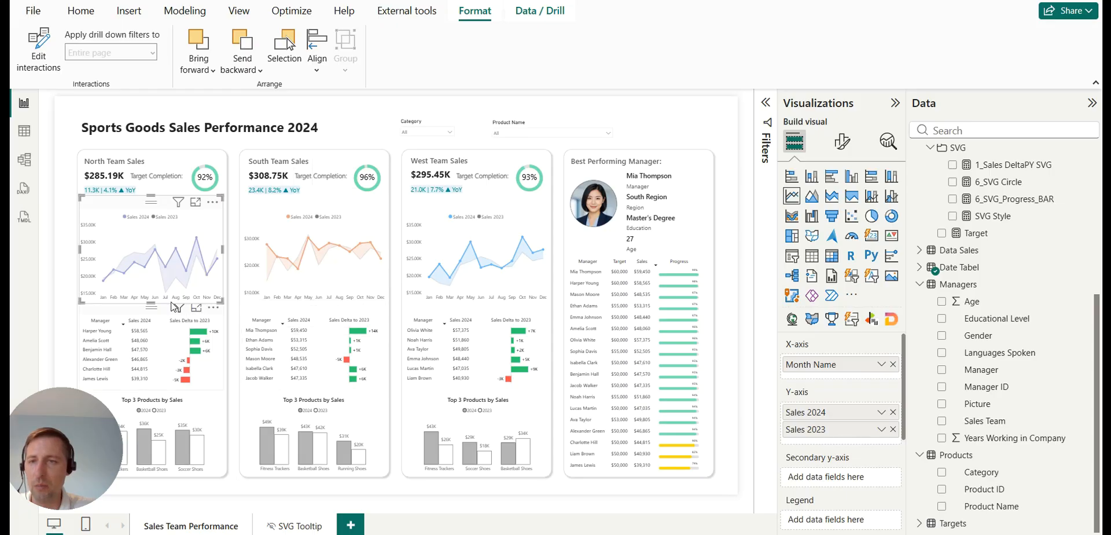
left_click(165, 299)
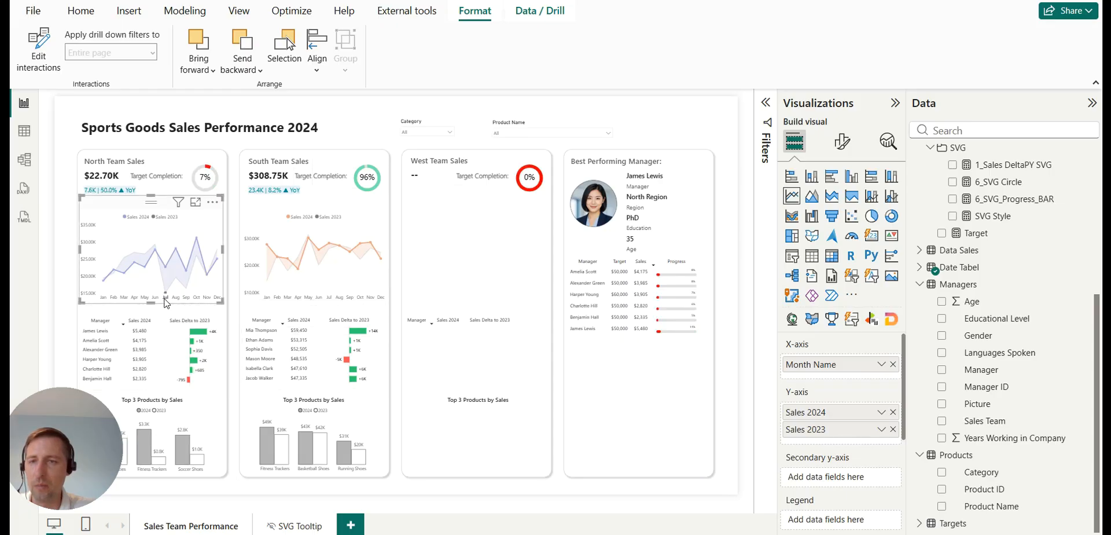
left_click(166, 300)
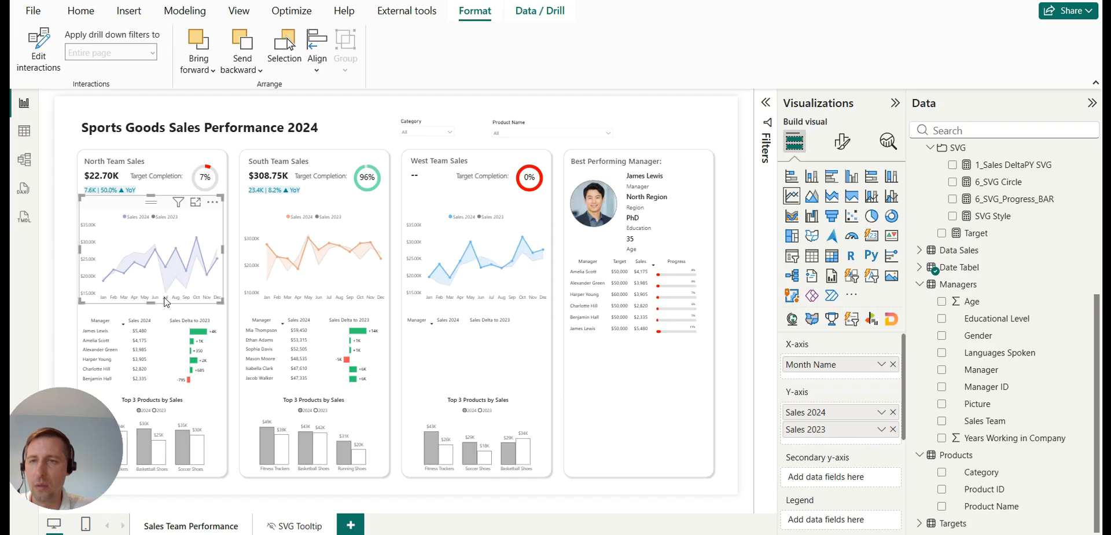
left_click(165, 299)
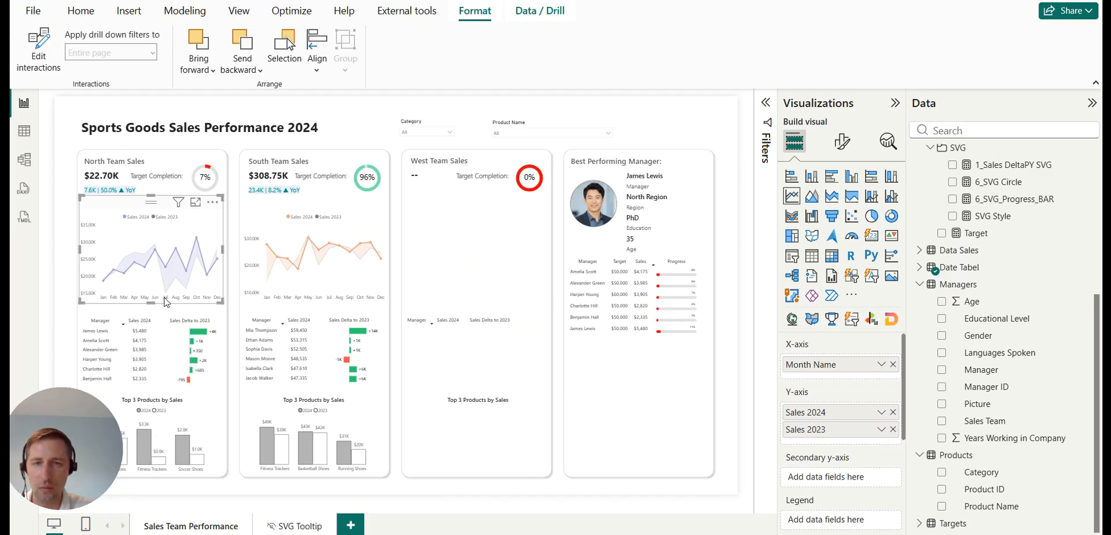
left_click(165, 300)
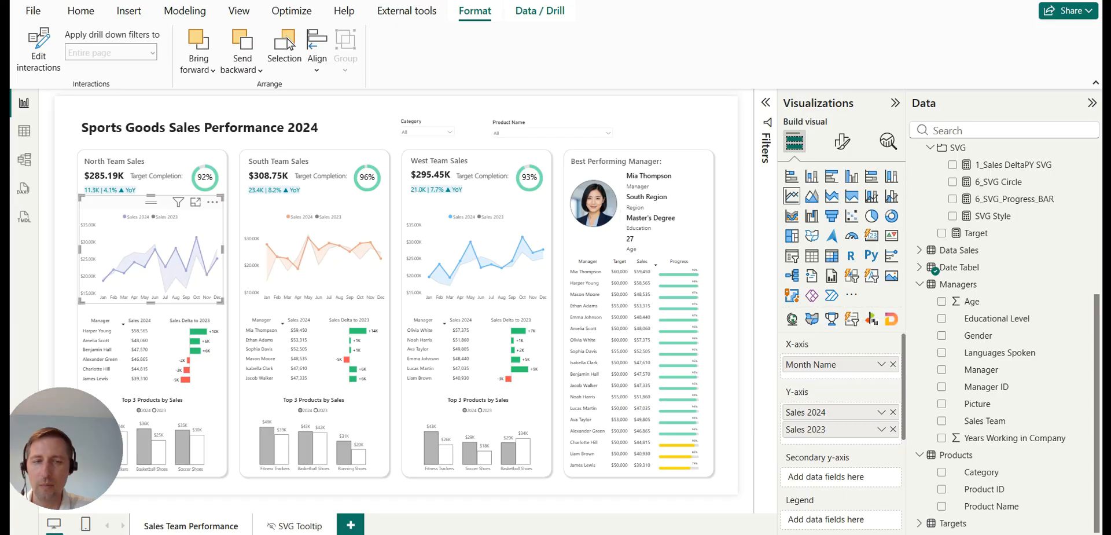
Test the North Team line chart's effect on the South and West panels by selecting August, and clear the selection.
left_click(287, 39)
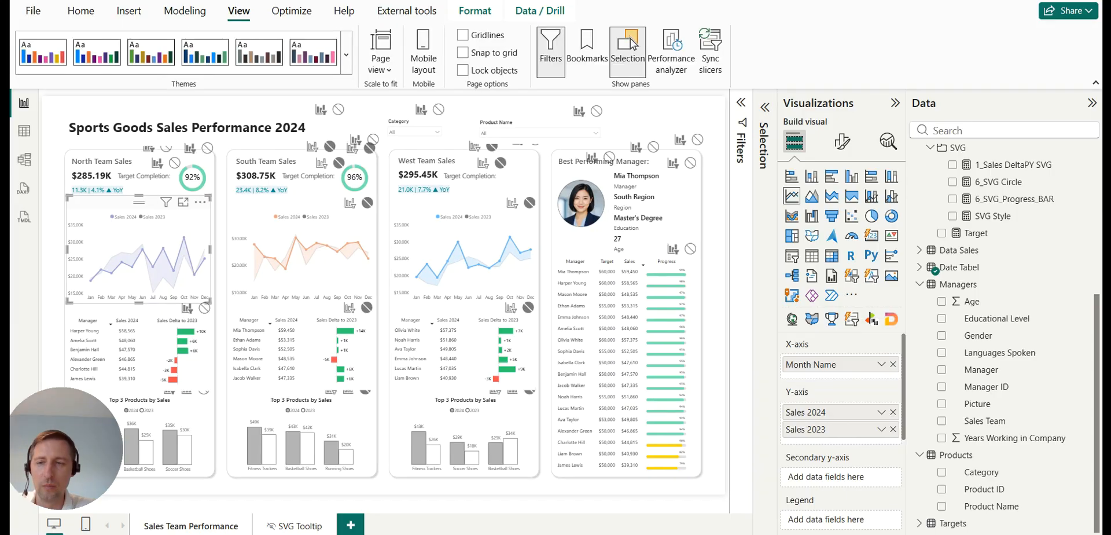
left_click(166, 302)
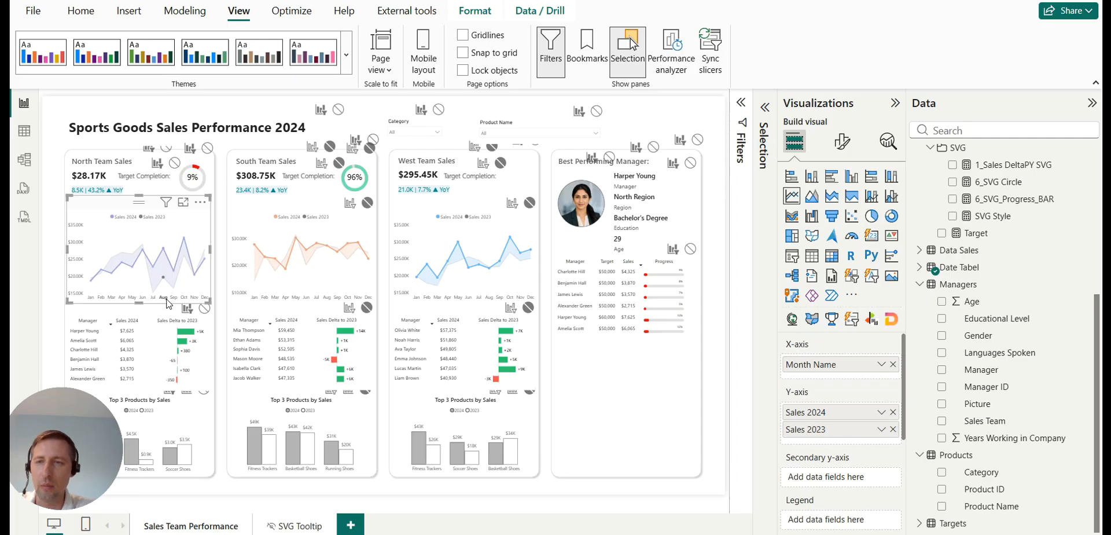
left_click(166, 302)
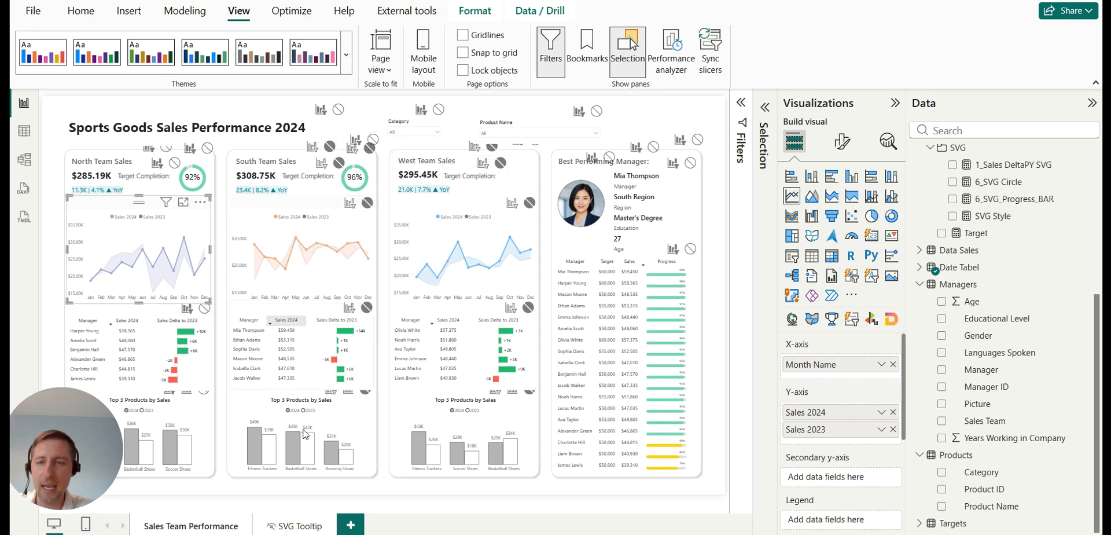
Examine the interaction settings of the North Team's top products chart and manager table.
left_click(209, 432)
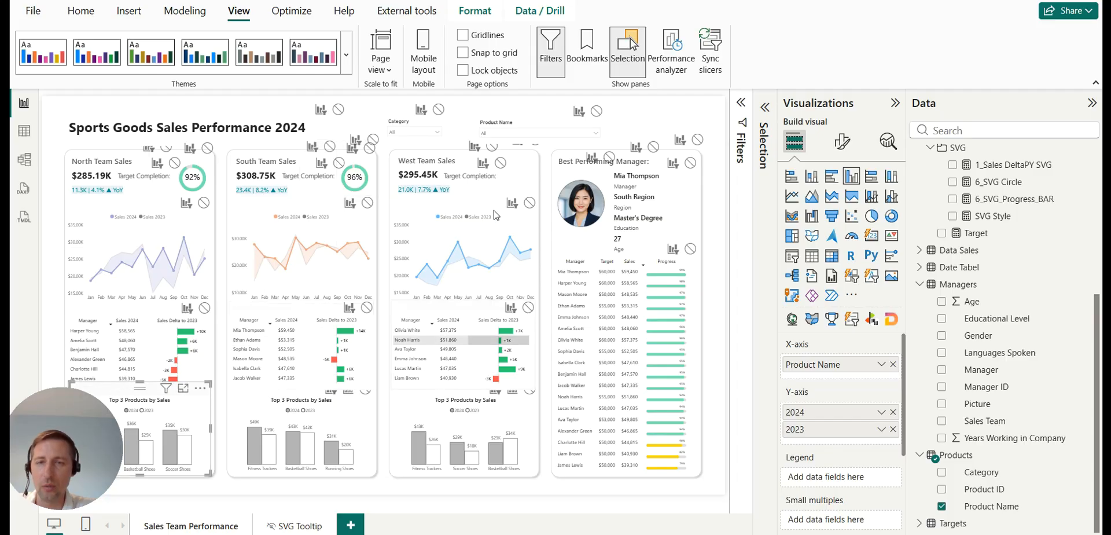
left_click(137, 312)
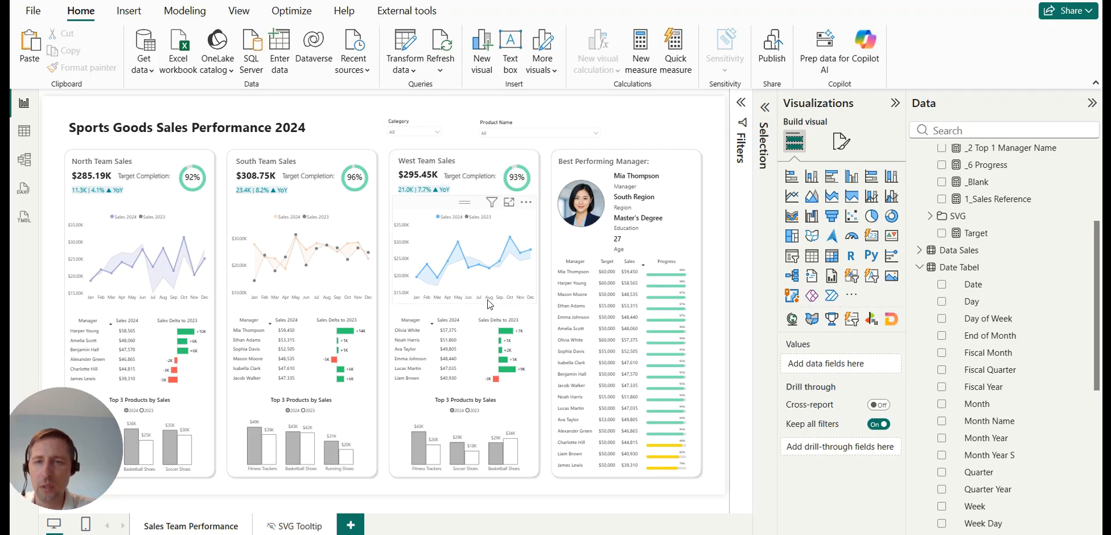
Test the West Team's cross-filtering with the last manager in its table and Soccer Shoes in its product chart, clearing each selection.
left_click(409, 379)
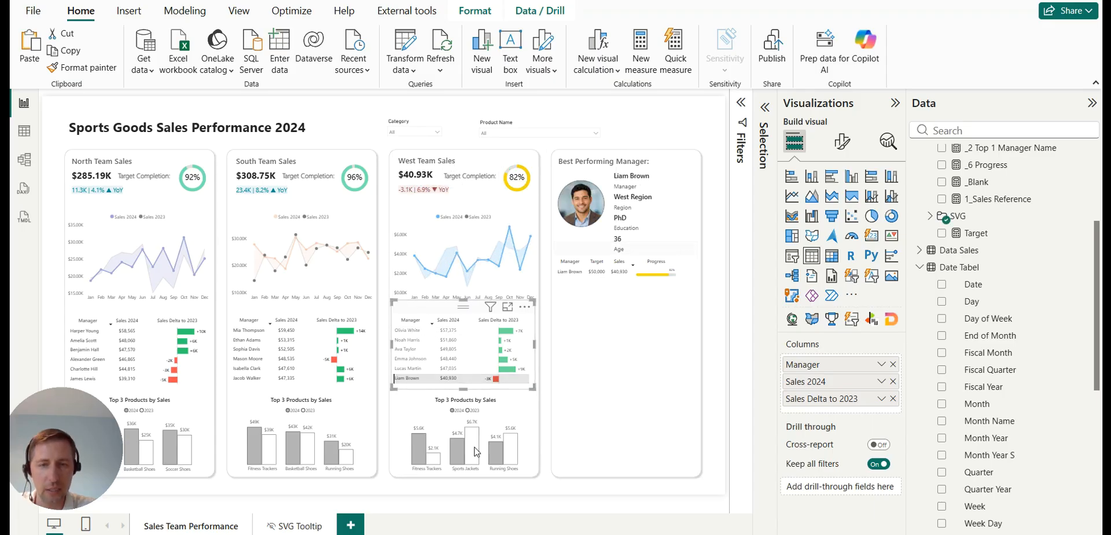
left_click(415, 380)
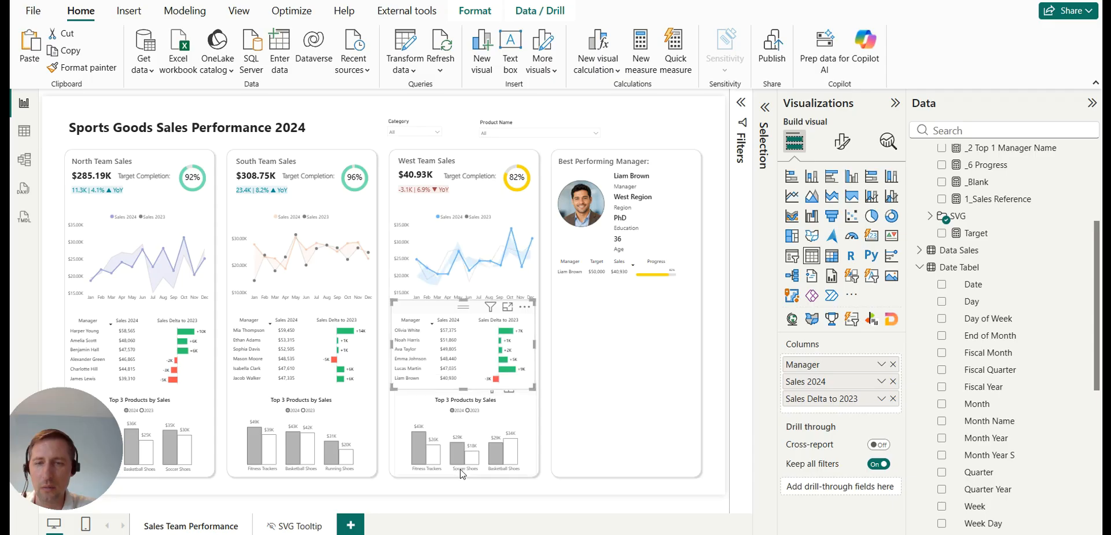
left_click(463, 472)
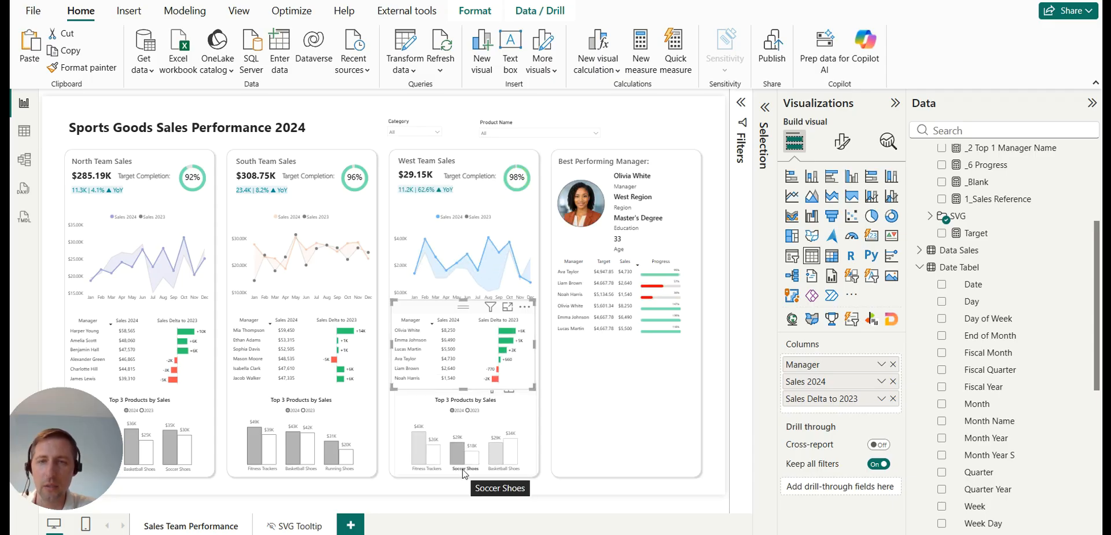
left_click(465, 474)
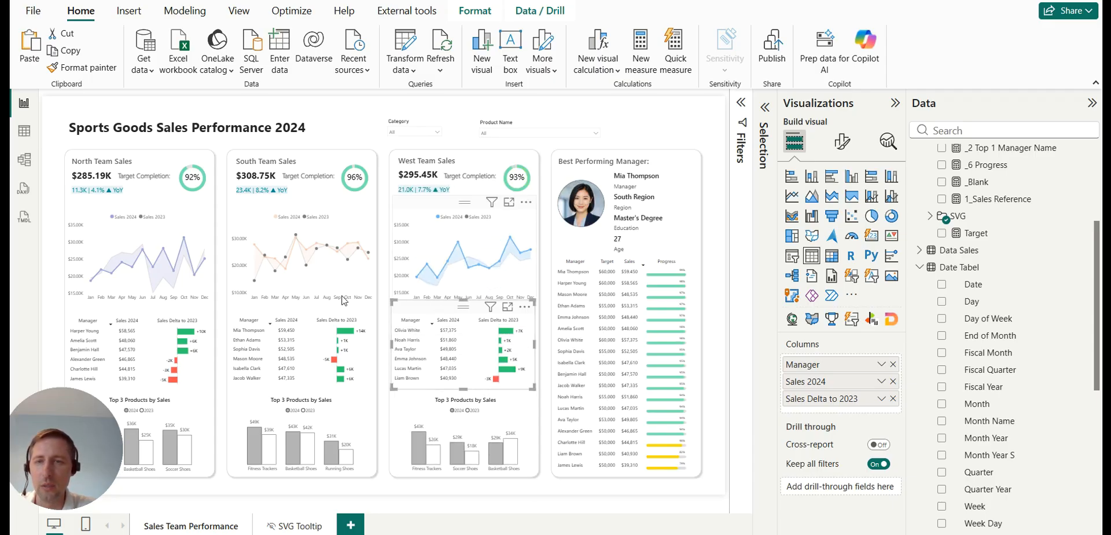
Test the South Team line chart's effect on the other panels by selecting June, clearing it, and selecting June again.
left_click(307, 298)
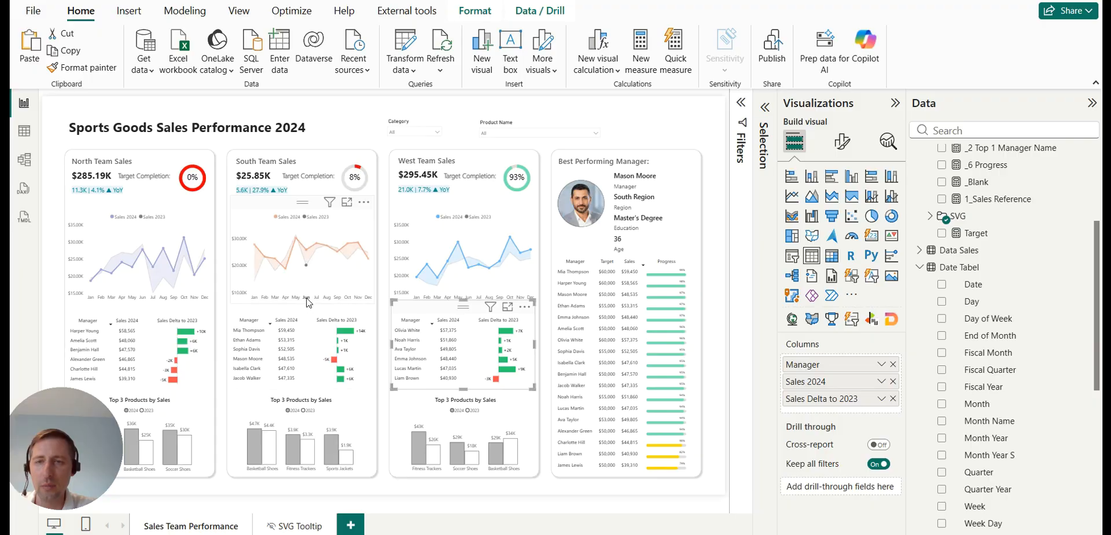
left_click(307, 299)
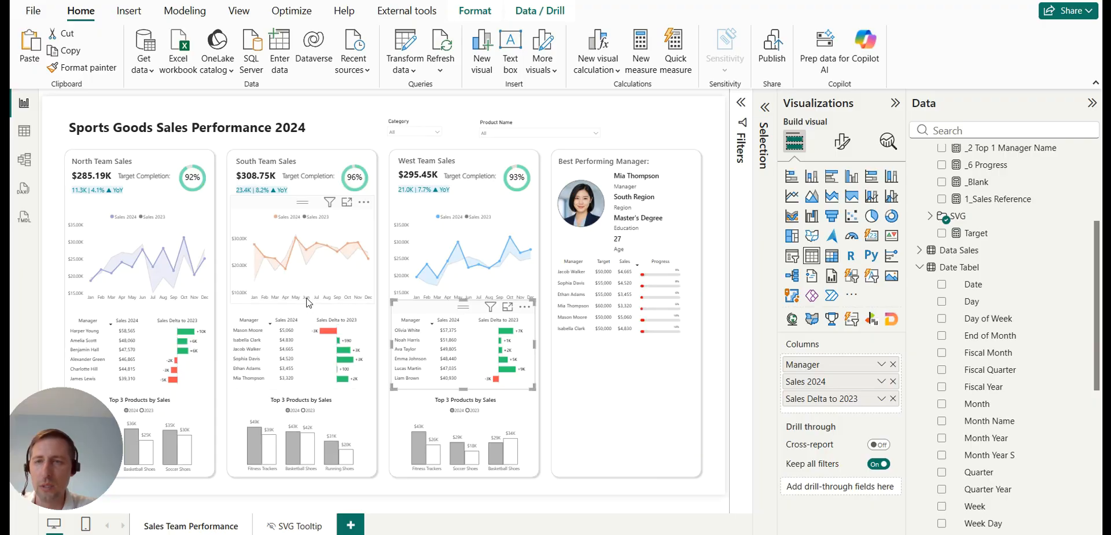
left_click(307, 299)
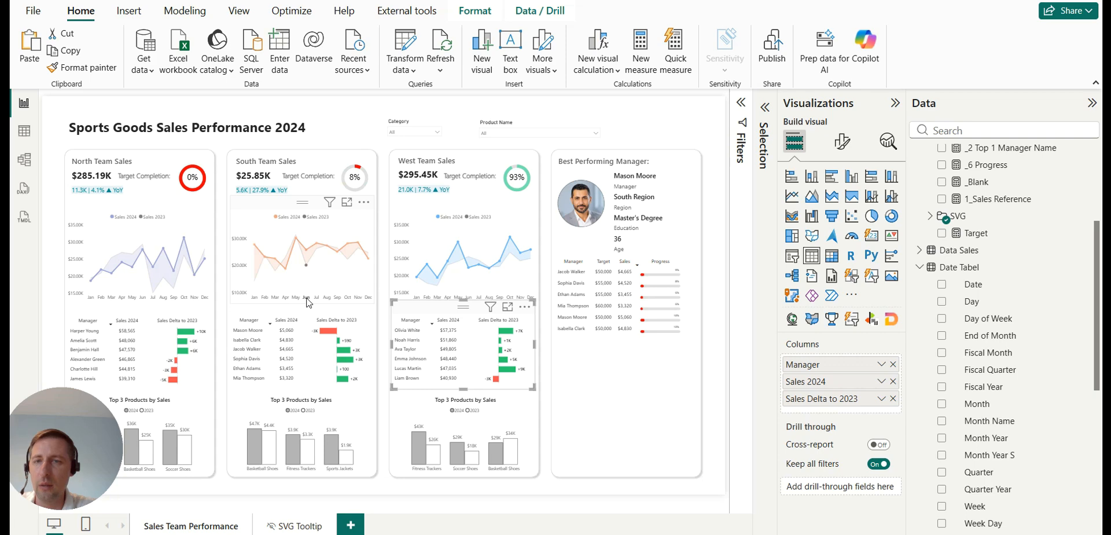
Set the South Team line chart's interaction with the North target completion ring to none, and leave interaction editing.
left_click(279, 209)
left_click(476, 10)
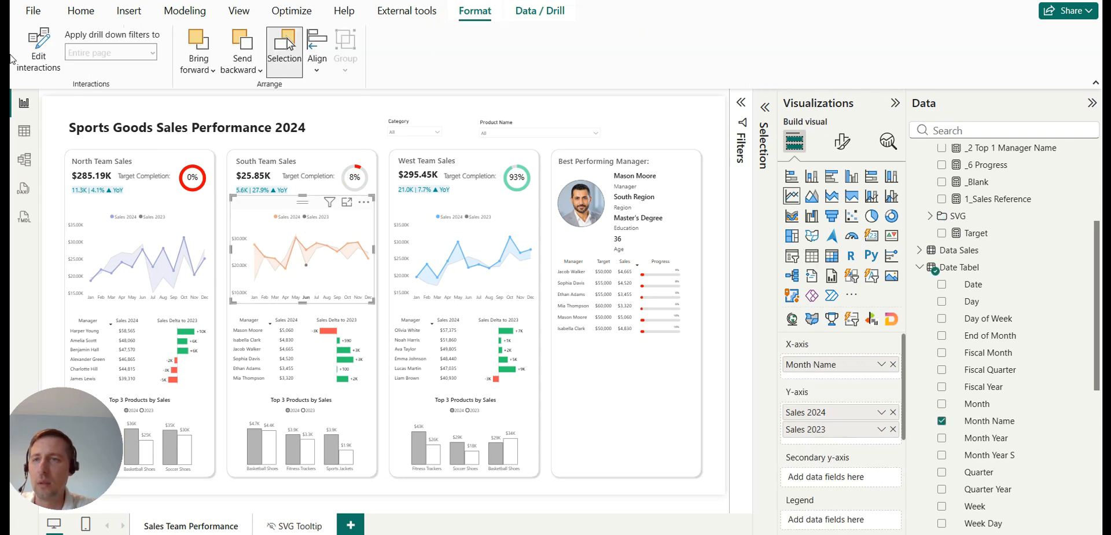
left_click(38, 51)
left_click(208, 149)
left_click(38, 51)
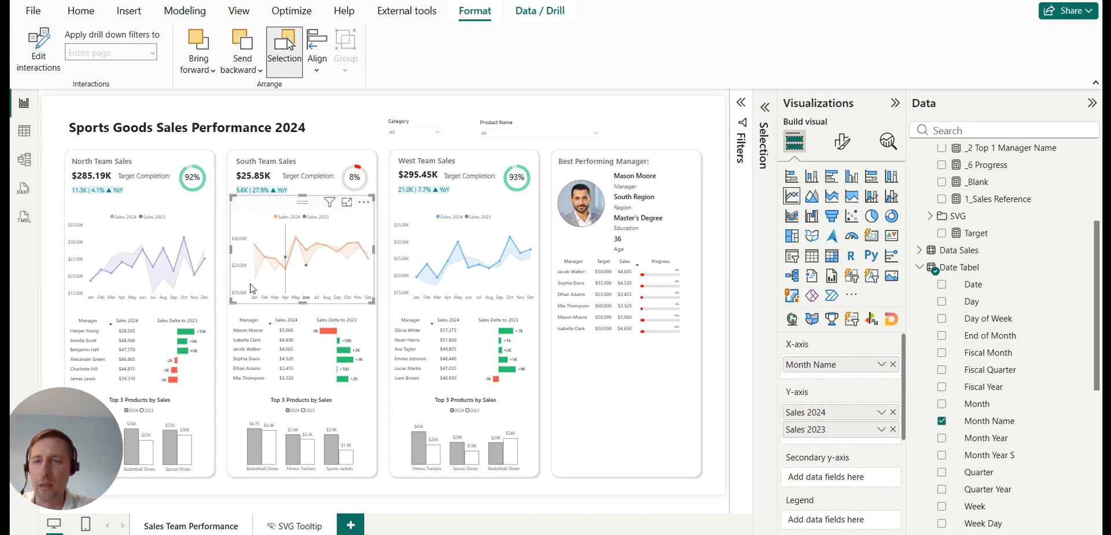
Test the North Team's cross-filtering with September in its line chart and the first manager in its table, clearing each selection.
left_click(175, 298)
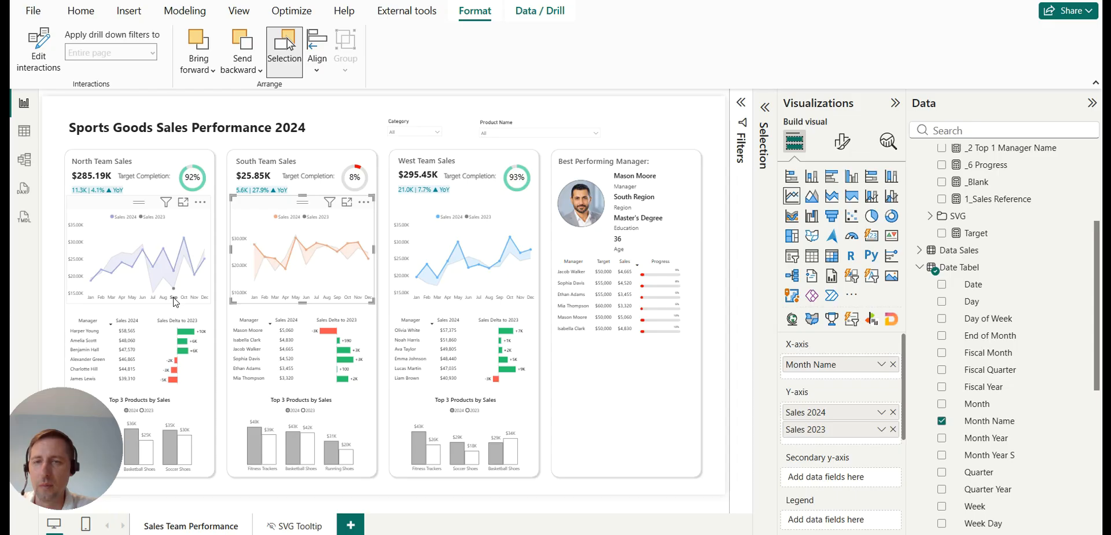
left_click(175, 301)
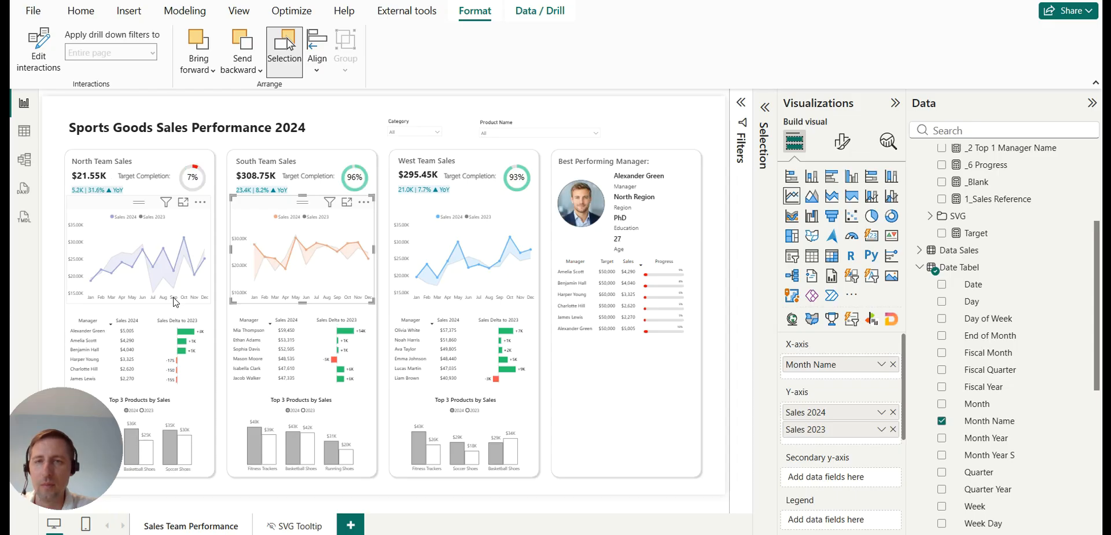
left_click(174, 299)
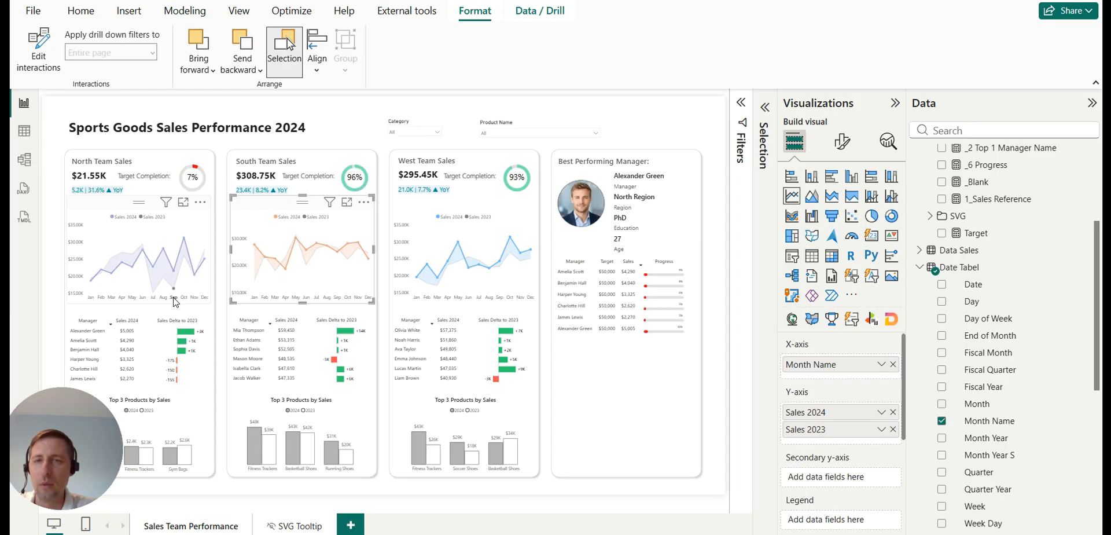
left_click(175, 300)
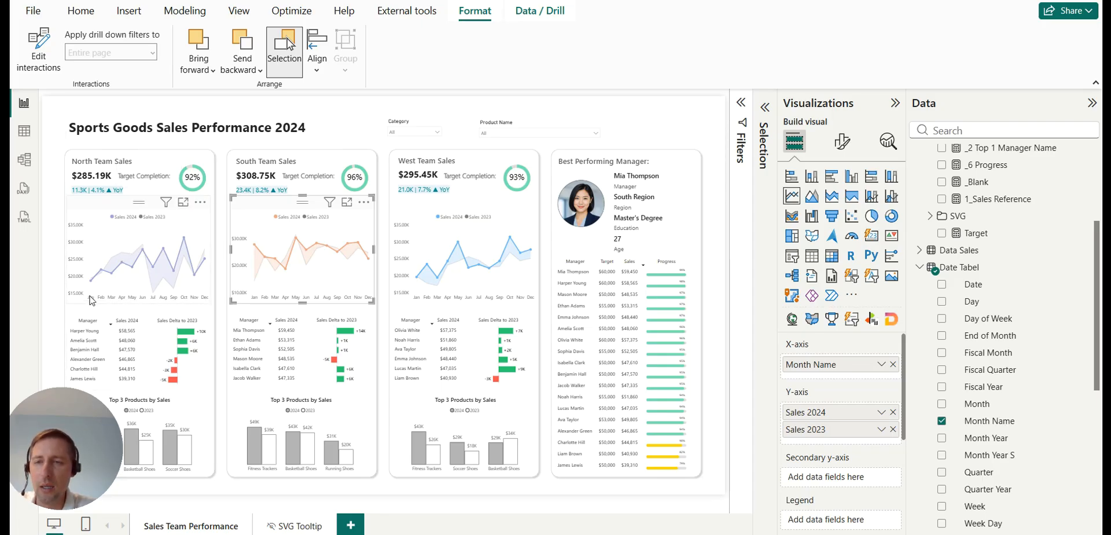
left_click(80, 333)
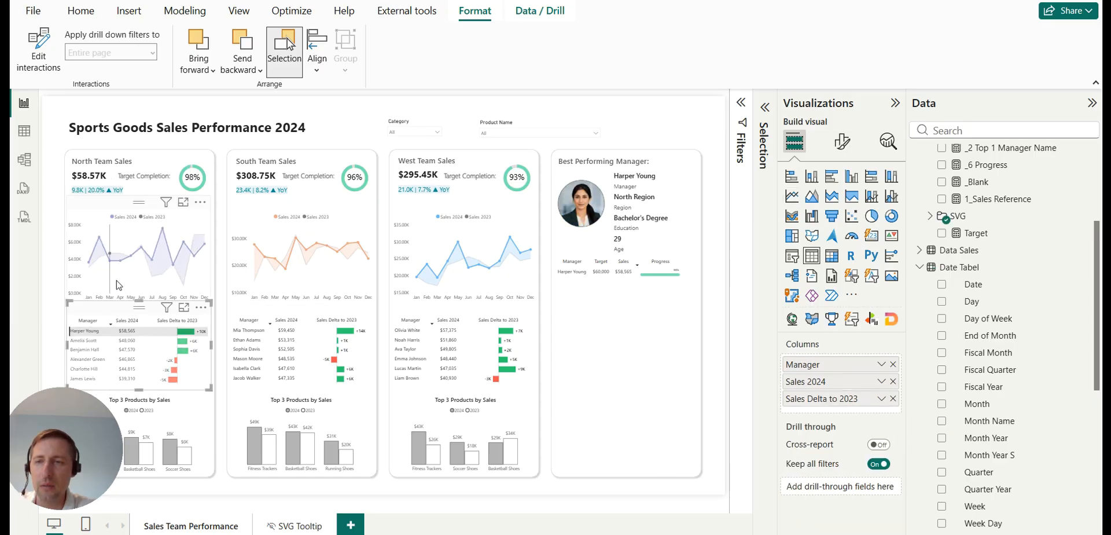
left_click(87, 333)
Select Fitness Trackers in the South product chart, set the chart's interaction with the North target completion ring to none, and clear the selection.
left_click(266, 469)
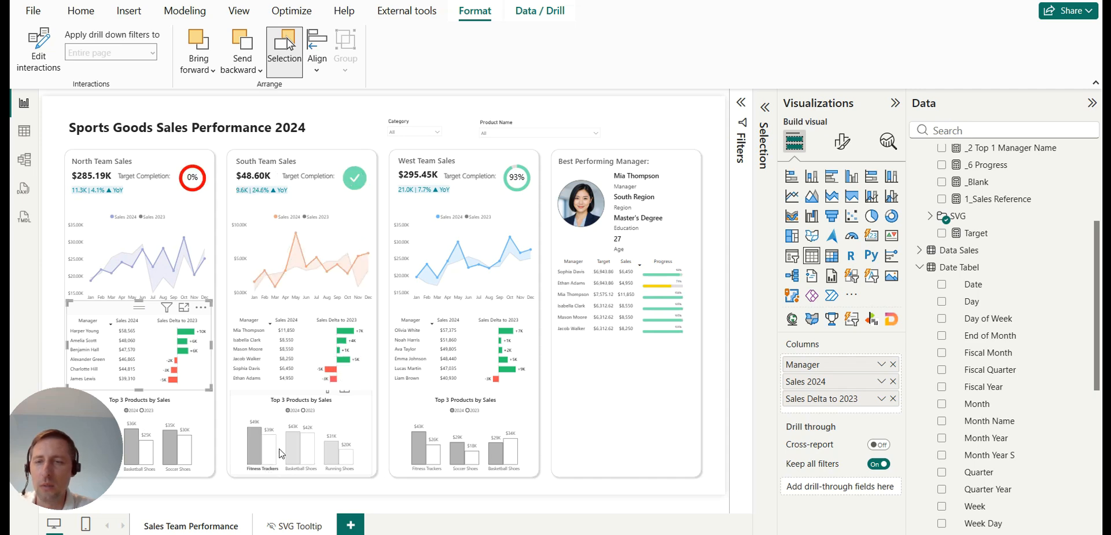
left_click(259, 404)
left_click(38, 50)
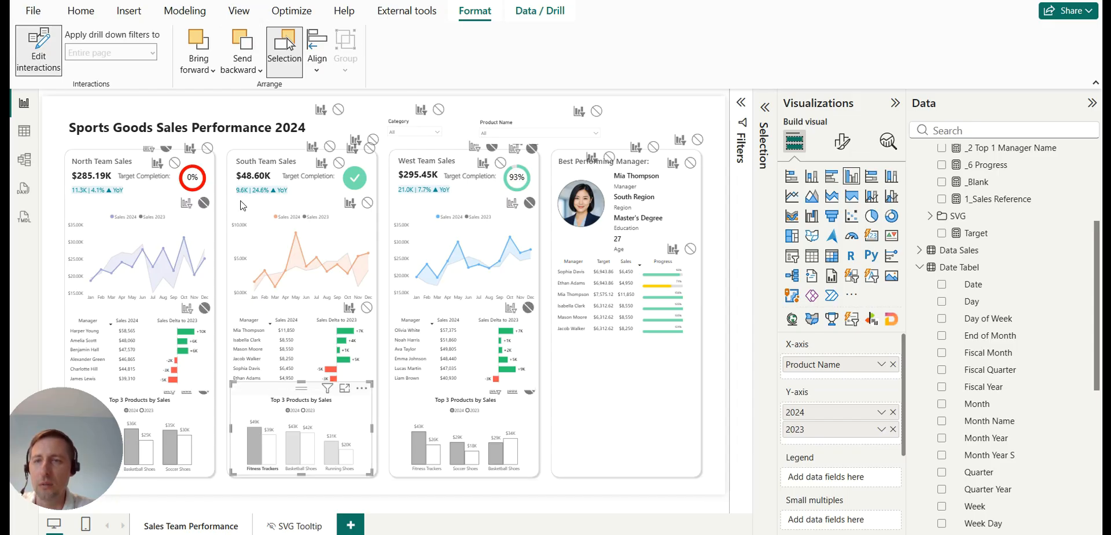
left_click(207, 148)
left_click(38, 51)
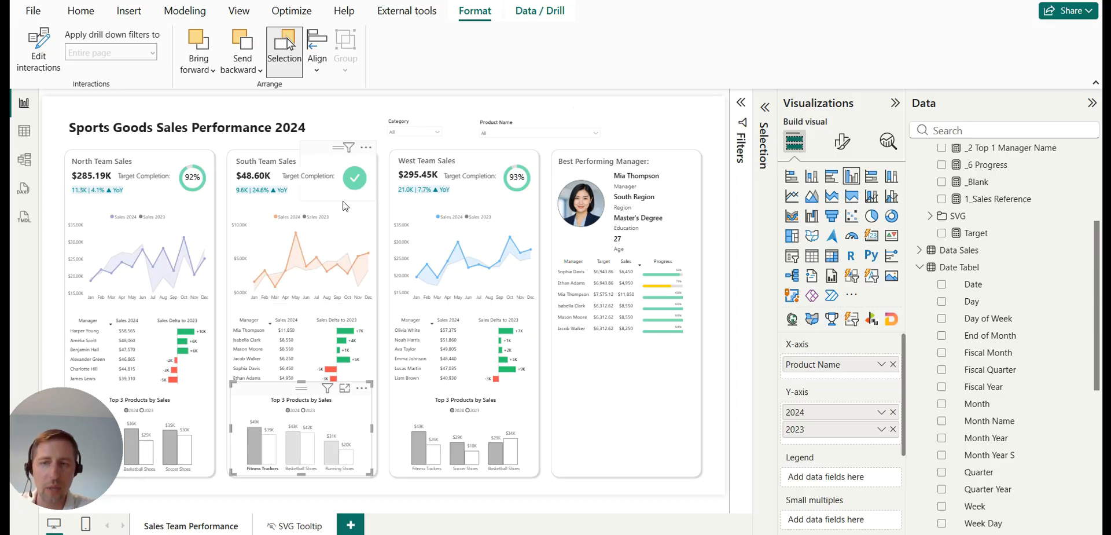
left_click(265, 471)
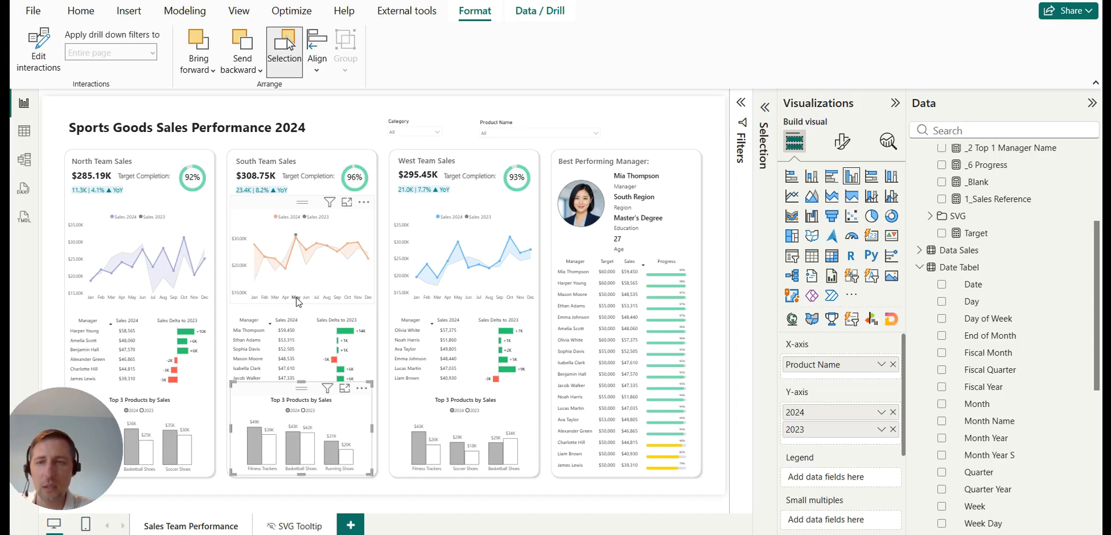
Test the South Team line chart's effect on the target completion ring by selecting May, and clear the selection.
left_click(297, 301)
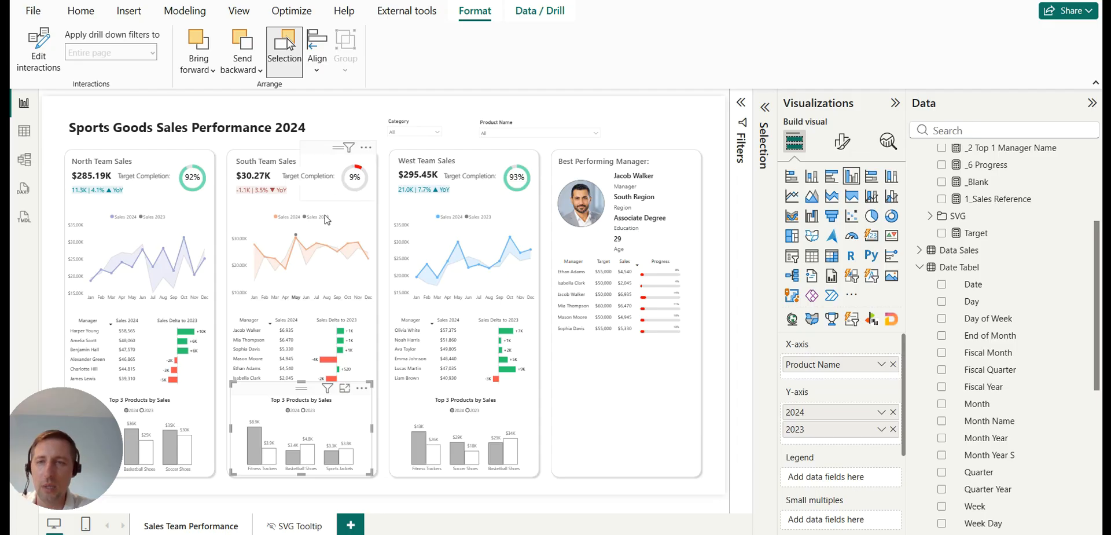
left_click(299, 302)
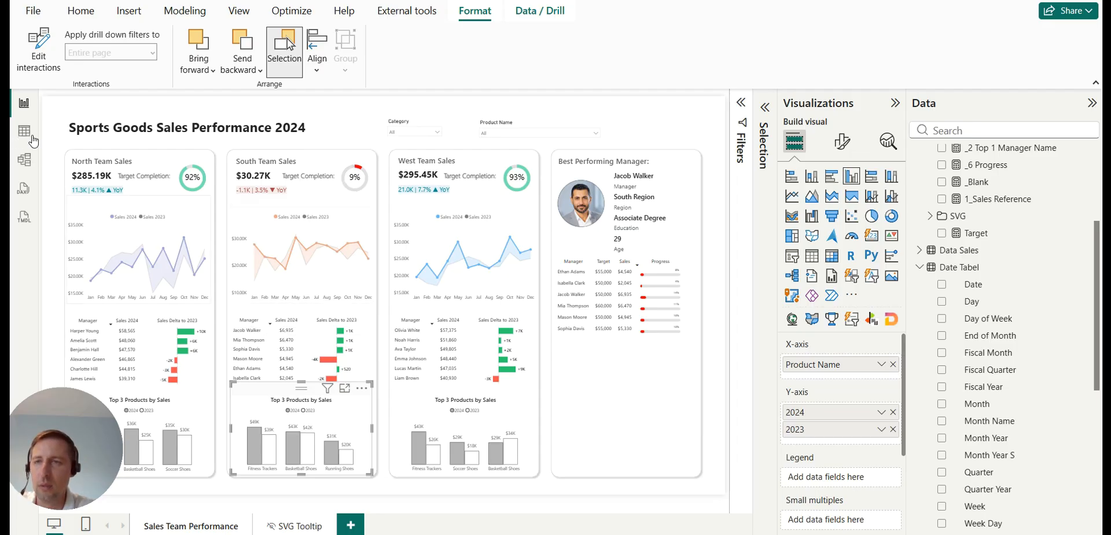
scroll(946, 299, "down", 3)
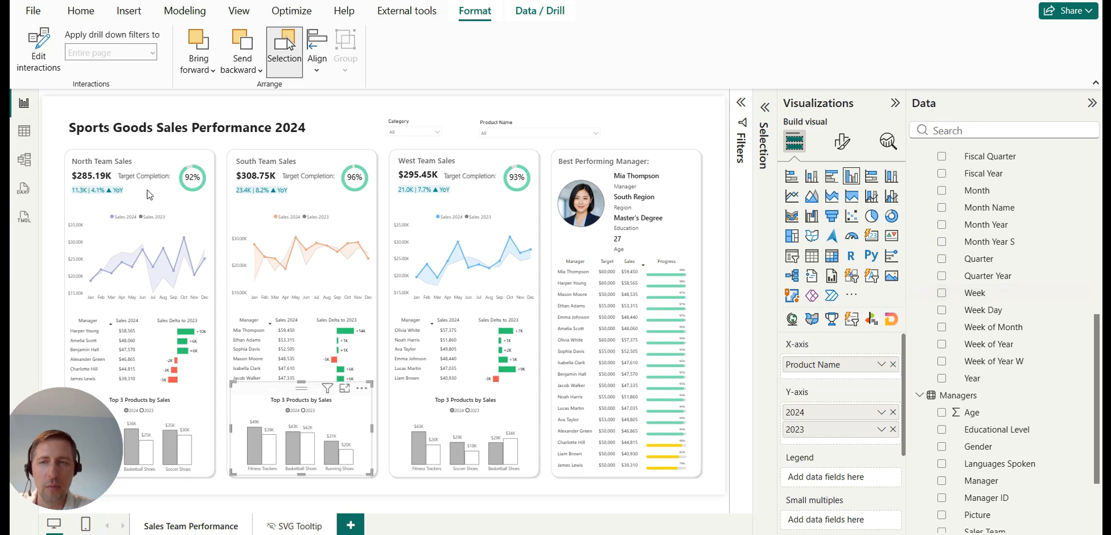
Examine the data of the Managers and Targets tables, including the Targets table's date and ID columns.
left_click(24, 132)
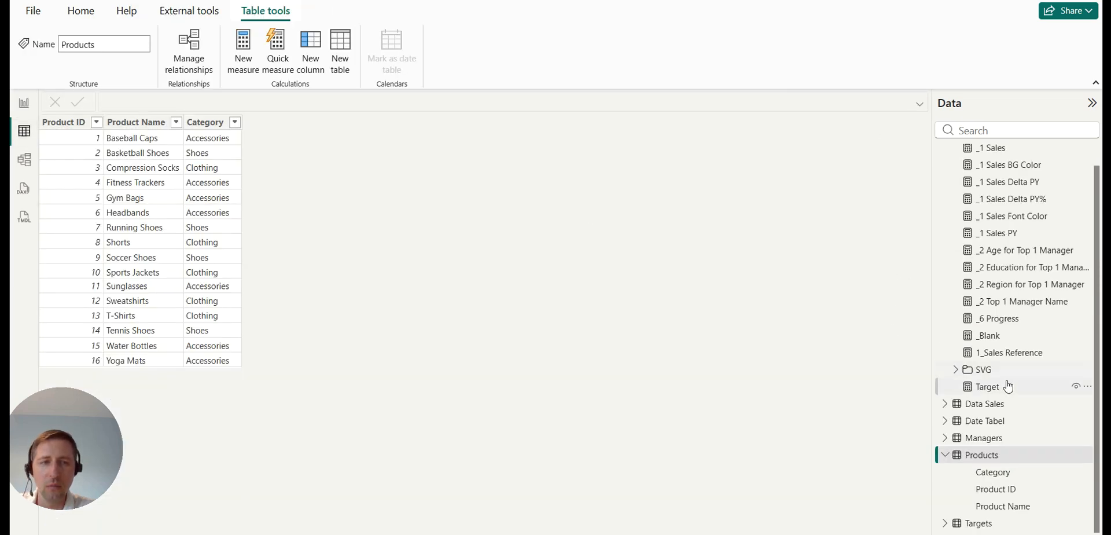
left_click(984, 438)
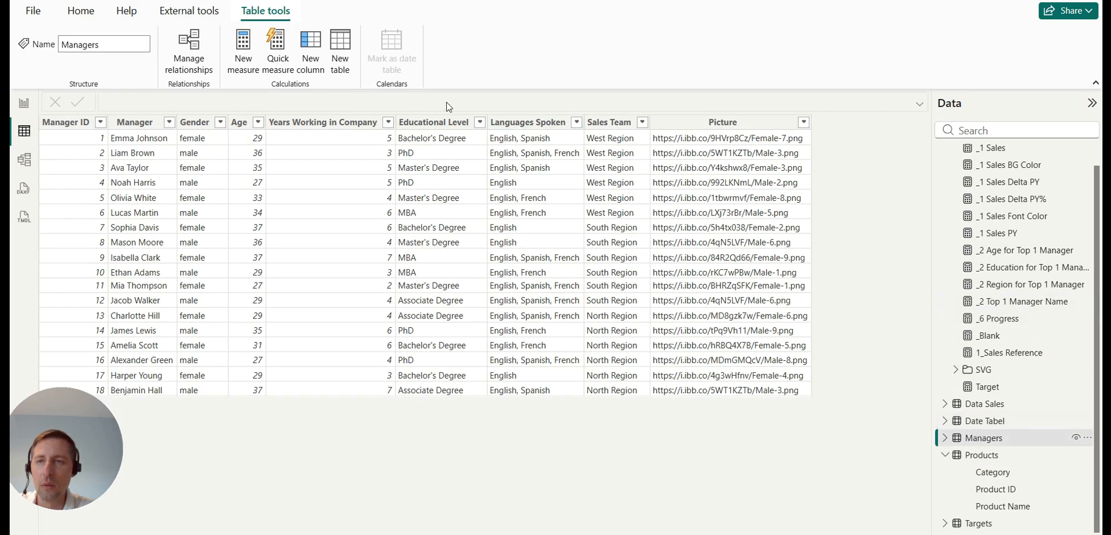
left_click(979, 523)
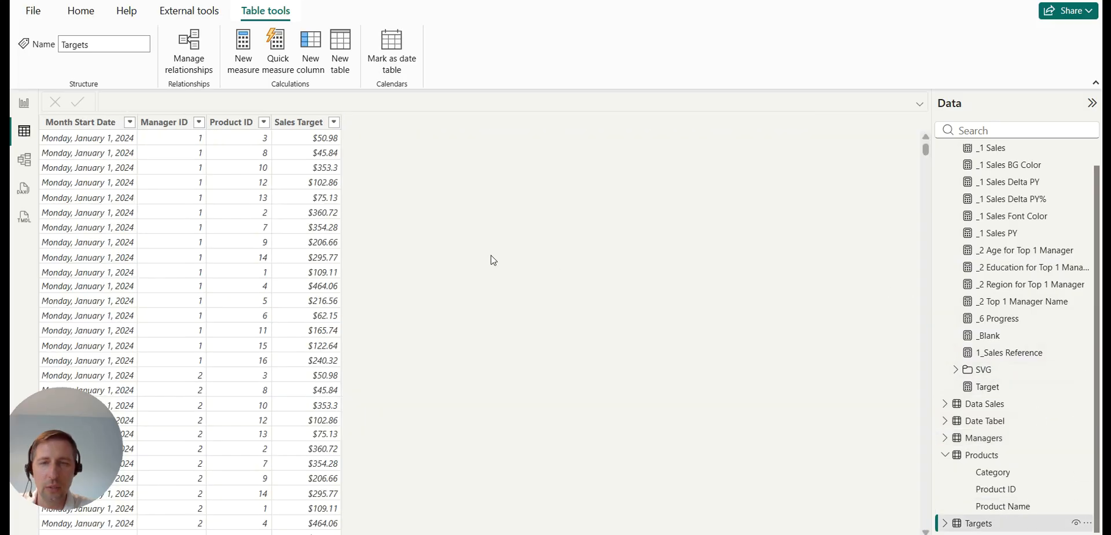
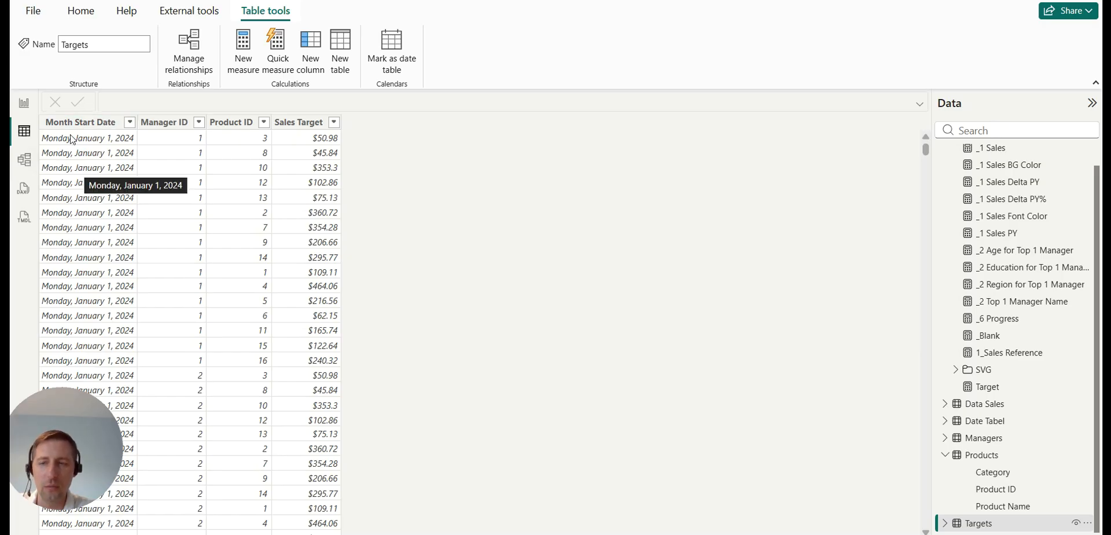
In the data model, create a relationship between Date in Date Tabel and Month Start Date in the Targets table.
left_click(24, 102)
left_click(23, 160)
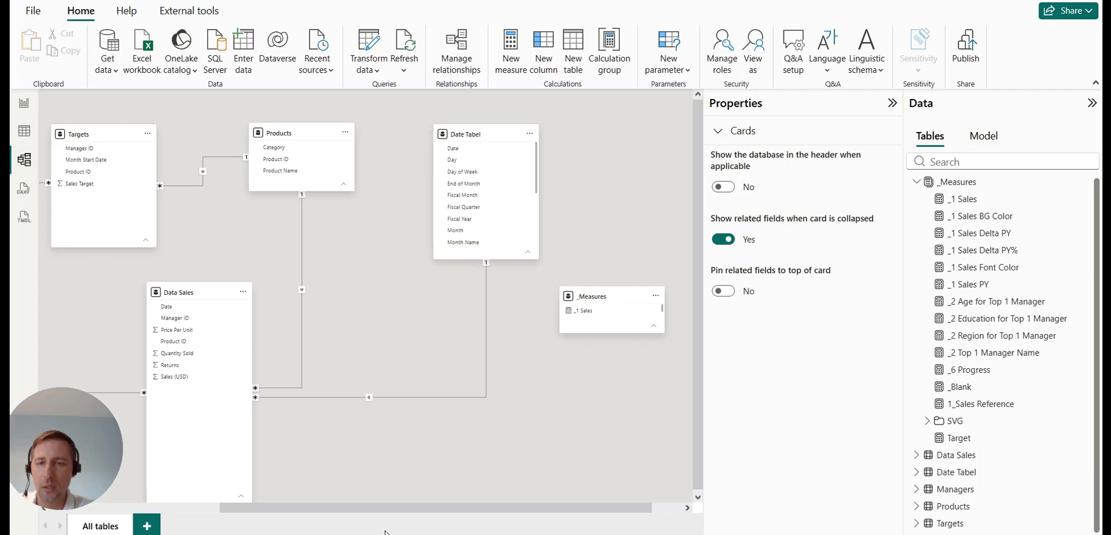
left_click_drag(394, 517, 219, 520)
scroll(234, 523, "right", 2)
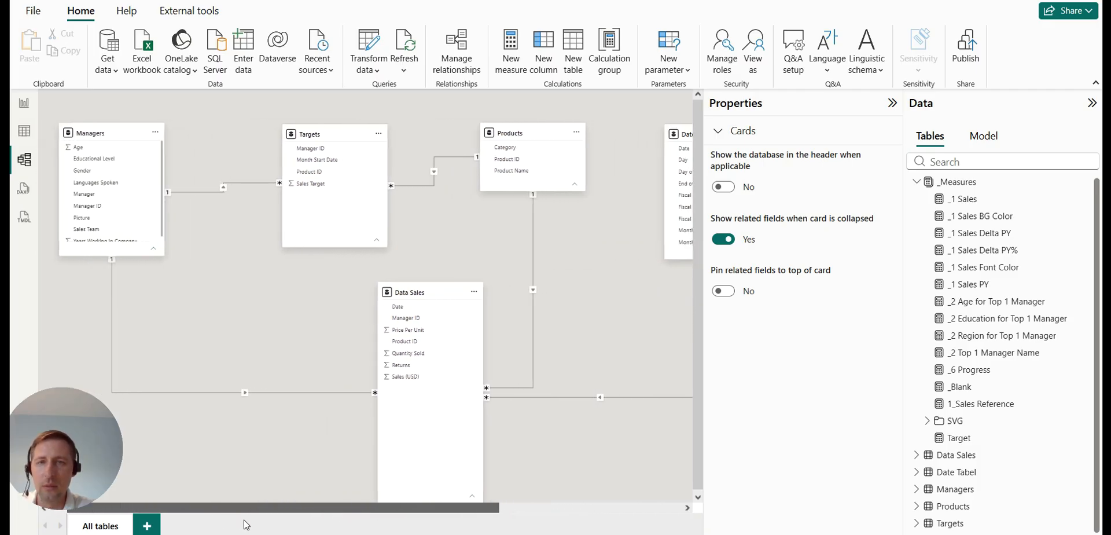
scroll(252, 526, "right", 2)
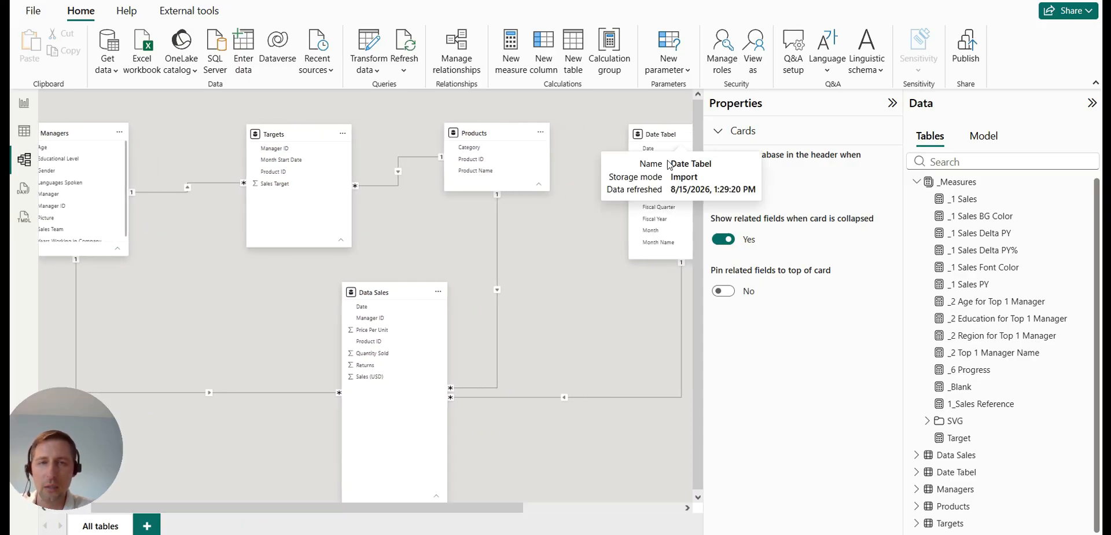
left_click(892, 103)
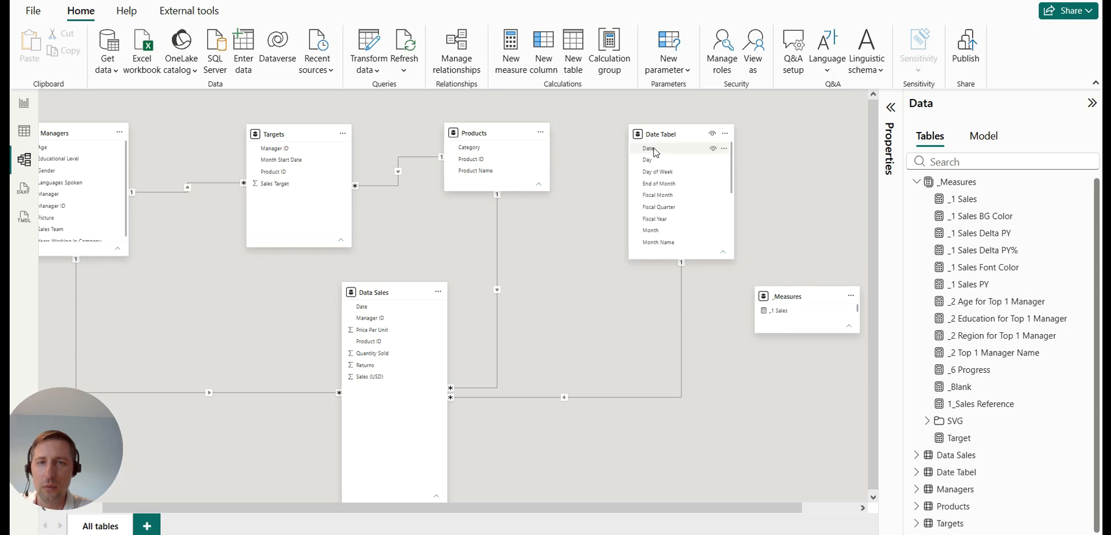
left_click_drag(649, 148, 302, 166)
left_click(698, 512)
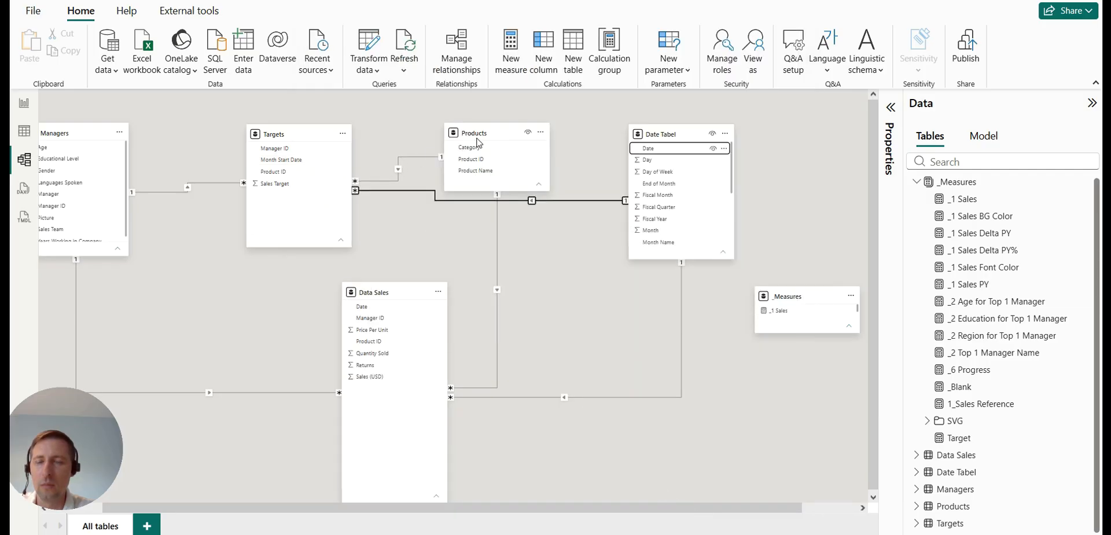
left_click_drag(487, 129, 500, 129)
Return to the report page and test the South Team's target completion by selecting May and April in its line chart.
left_click(23, 103)
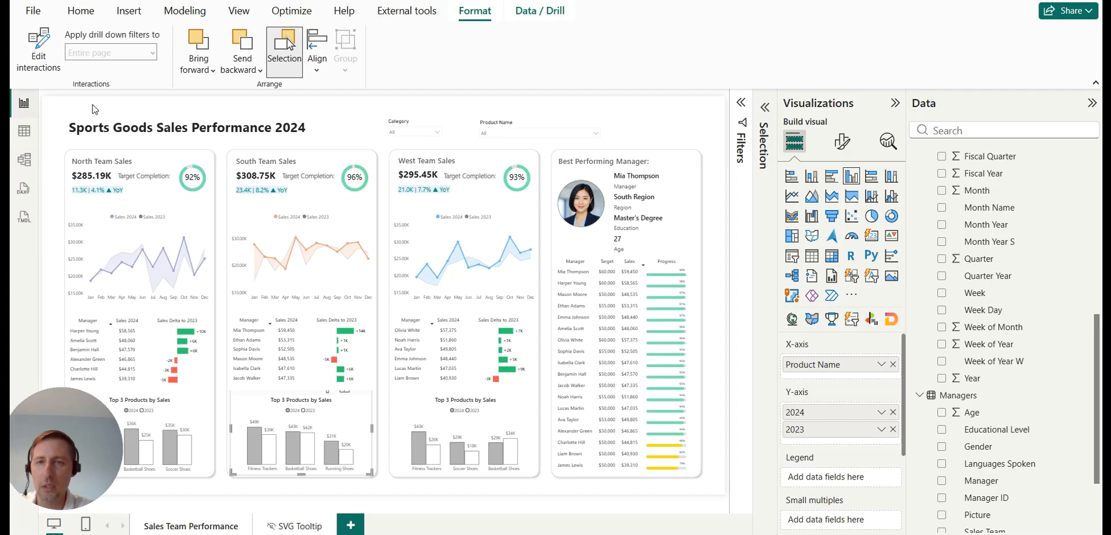
left_click(296, 302)
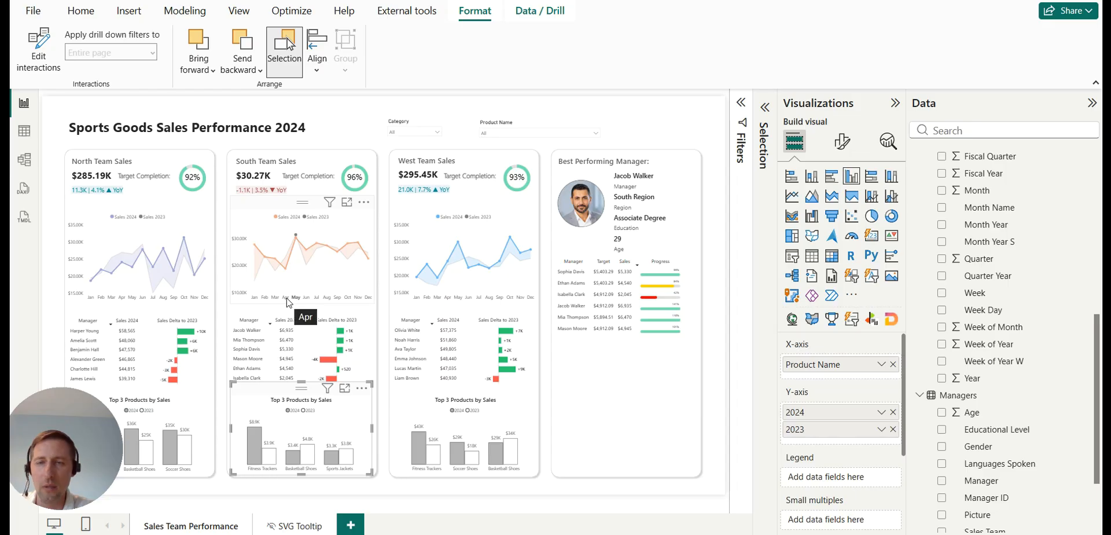
left_click(287, 299)
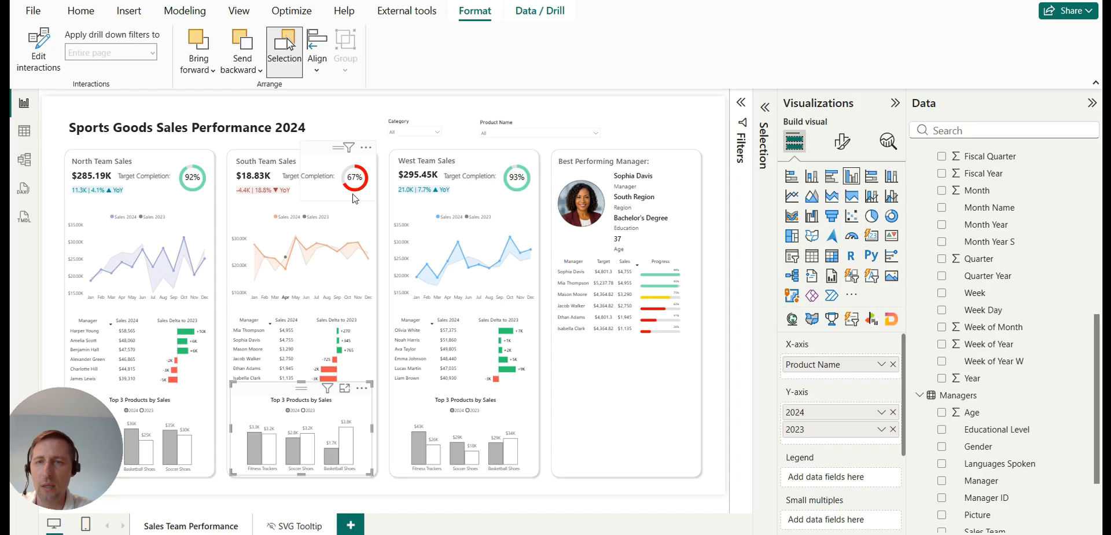
Test the South Team's target completion by selecting March and February in its line chart, and clear the selection.
left_click(275, 300)
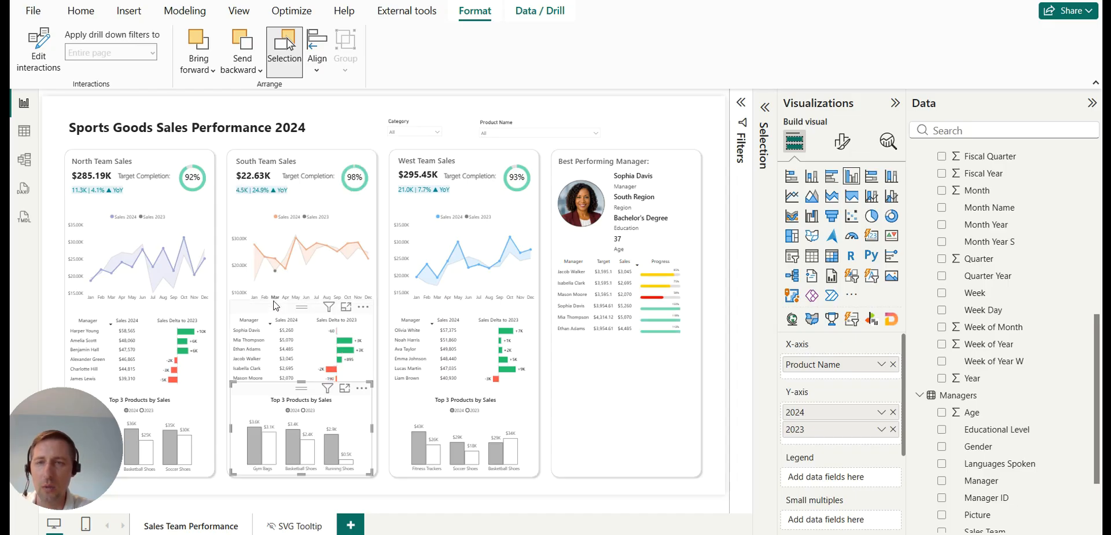
left_click(267, 299)
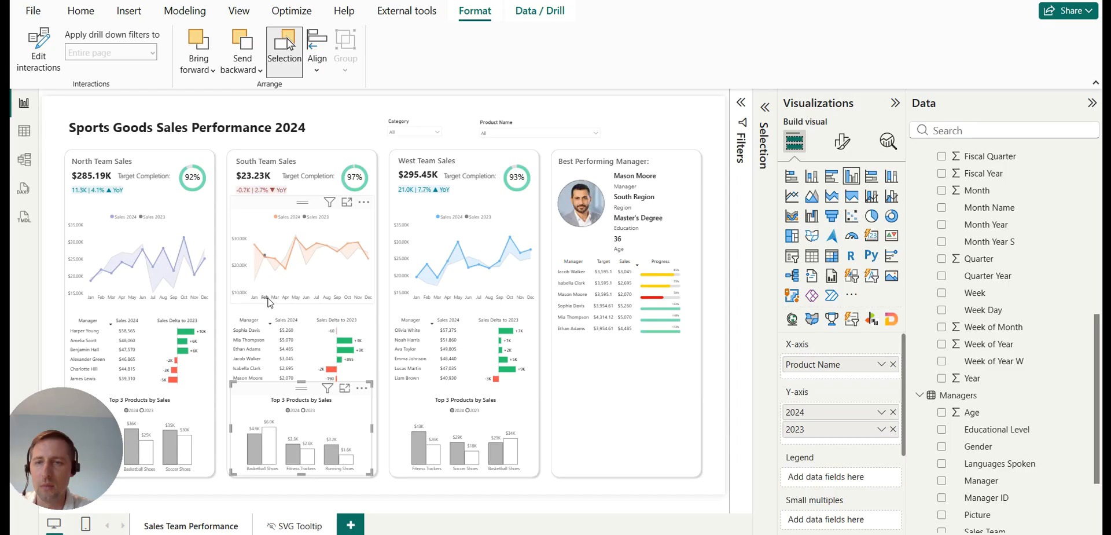
left_click(268, 300)
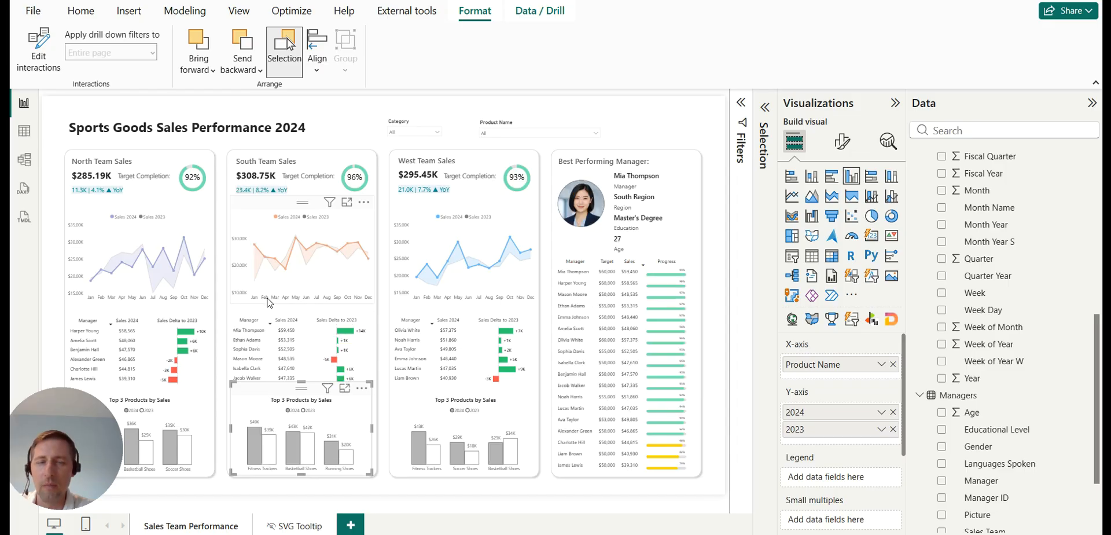
left_click(673, 183)
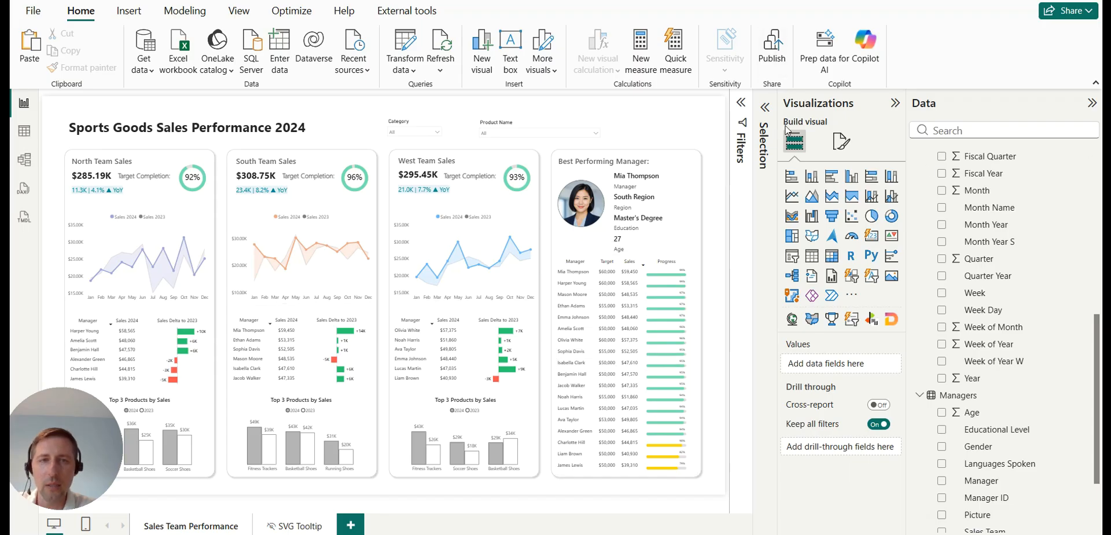
Make the hidden divider line shapes in the report's team panels visible again.
left_click(764, 109)
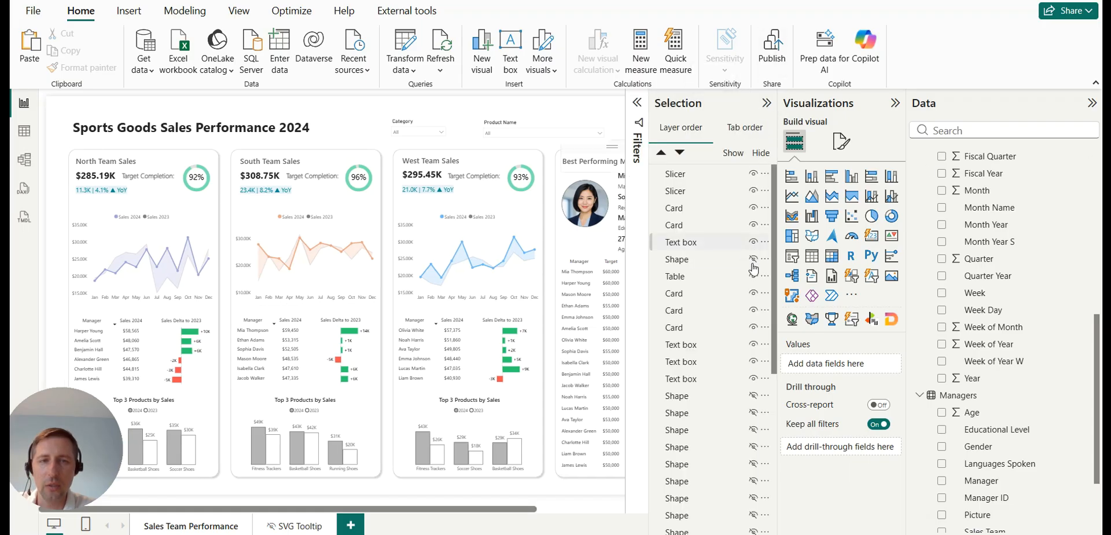
left_click(753, 397)
left_click(753, 413)
left_click(753, 430)
left_click(753, 447)
scroll(724, 336, "down", 1)
scroll(725, 336, "down", 1)
left_click(753, 394)
left_click(753, 411)
left_click(754, 428)
left_click(753, 444)
left_click(753, 461)
scroll(732, 382, "down", 5)
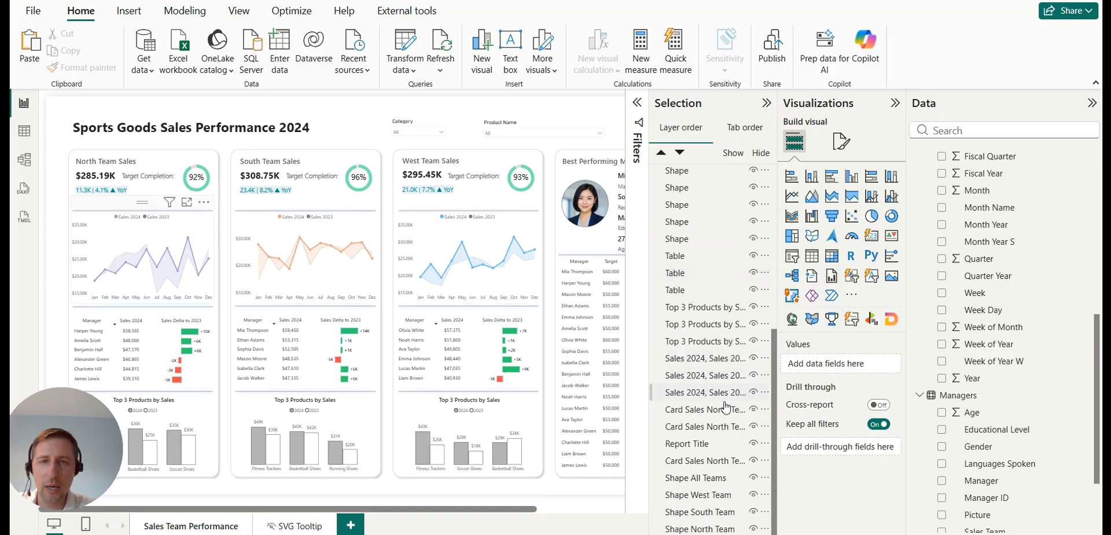
Select the three divider lines above the Top 3 Products charts and move one of them to the end of the layer order.
scroll(721, 353, "up", 5)
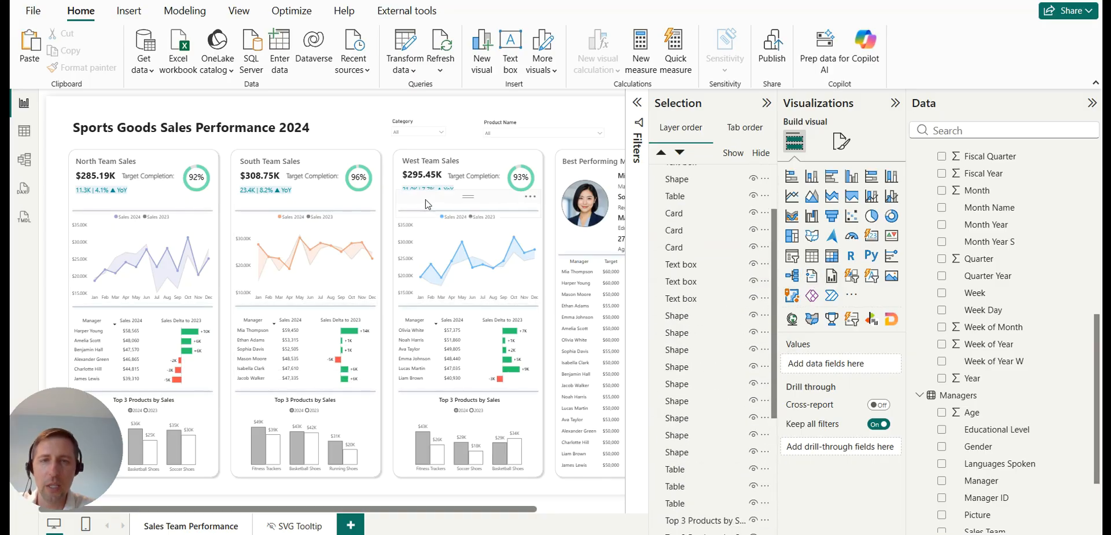
left_click(686, 317)
left_click(687, 335, "ctrl")
left_click(689, 352, "ctrl")
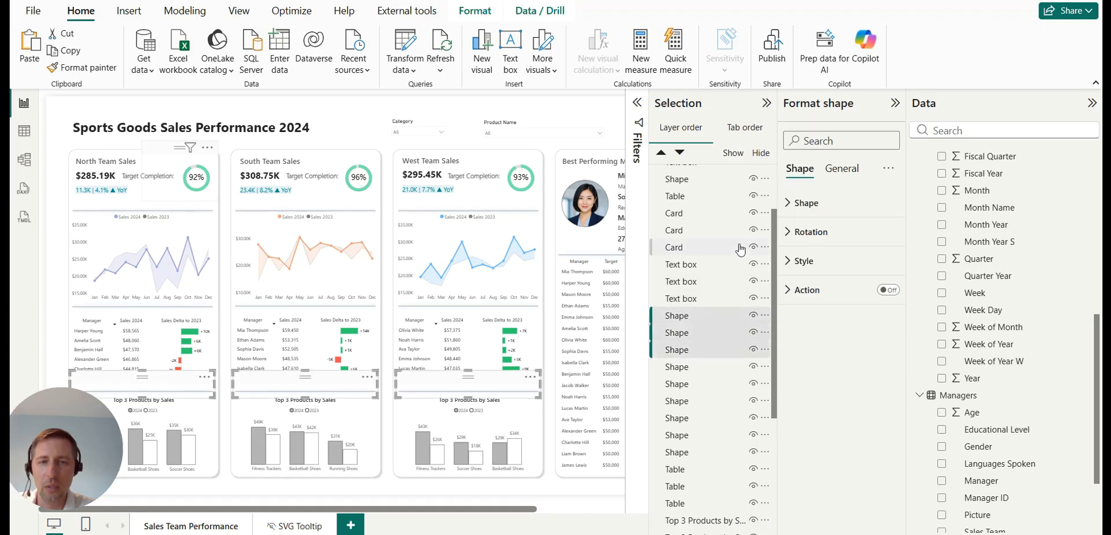
scroll(718, 232, "down", 3)
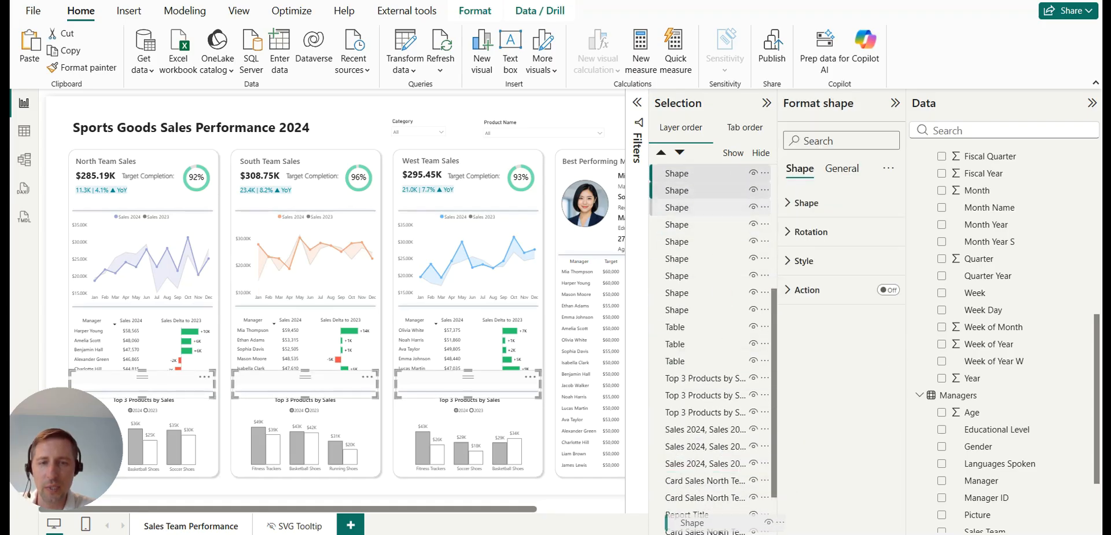
scroll(717, 283, "down", 2)
scroll(701, 472, "up", 2)
scroll(697, 471, "down", 2)
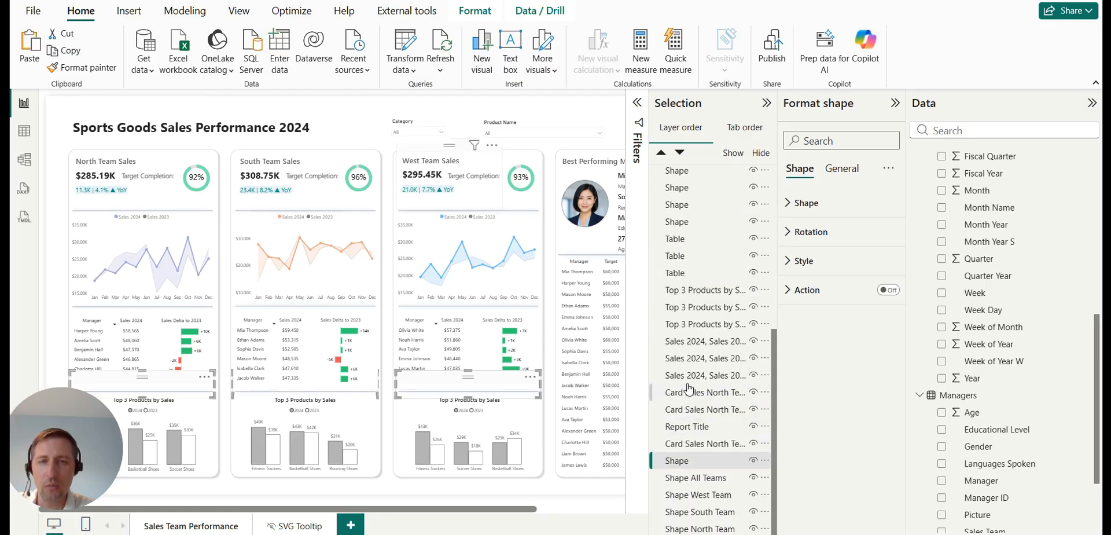
left_click_drag(698, 472, 689, 528)
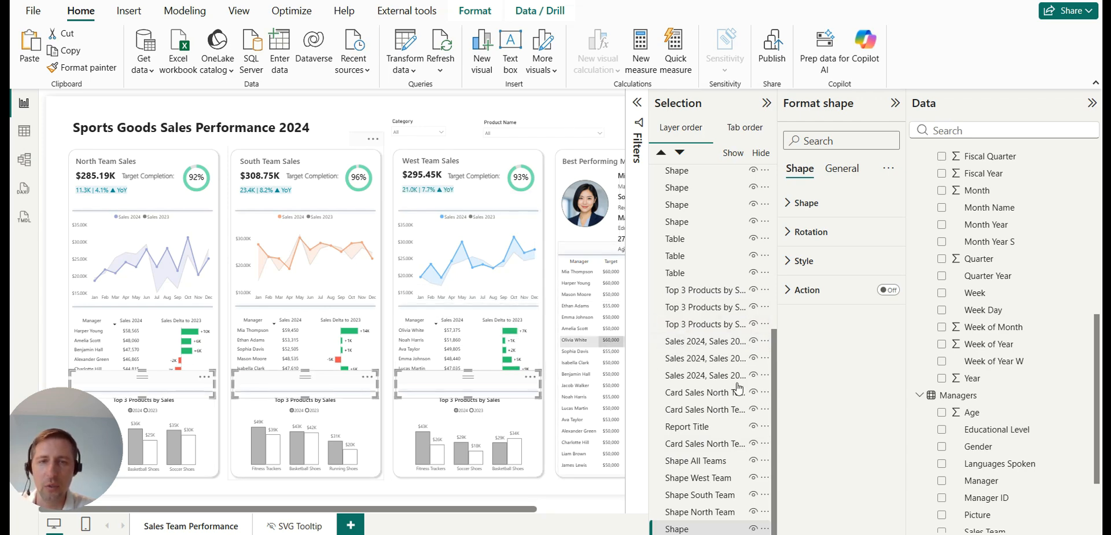
Move the team panels' background shapes below the divider line in the layer order.
scroll(683, 322, "up", 5)
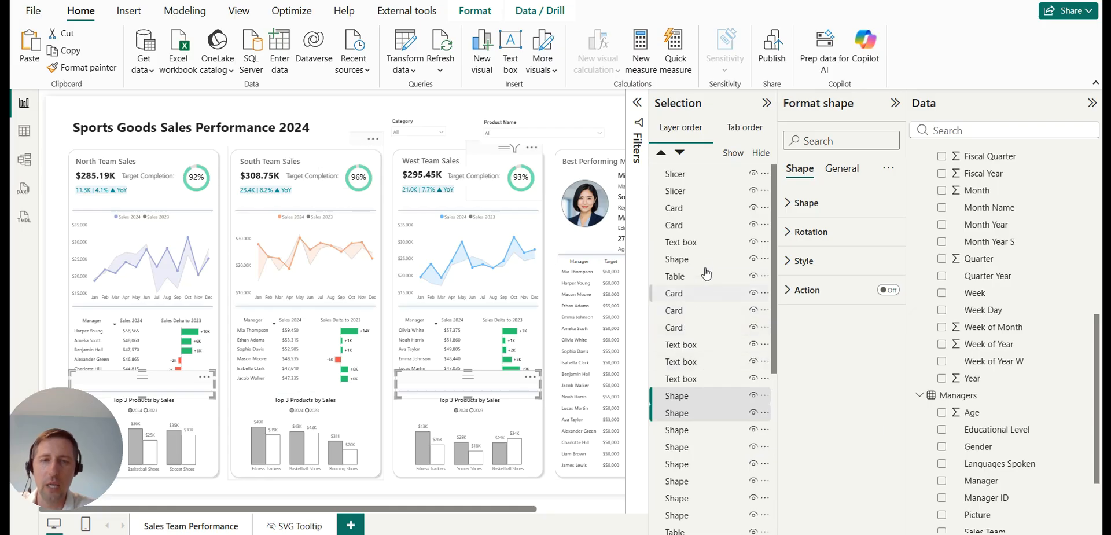
scroll(708, 263, "down", 3)
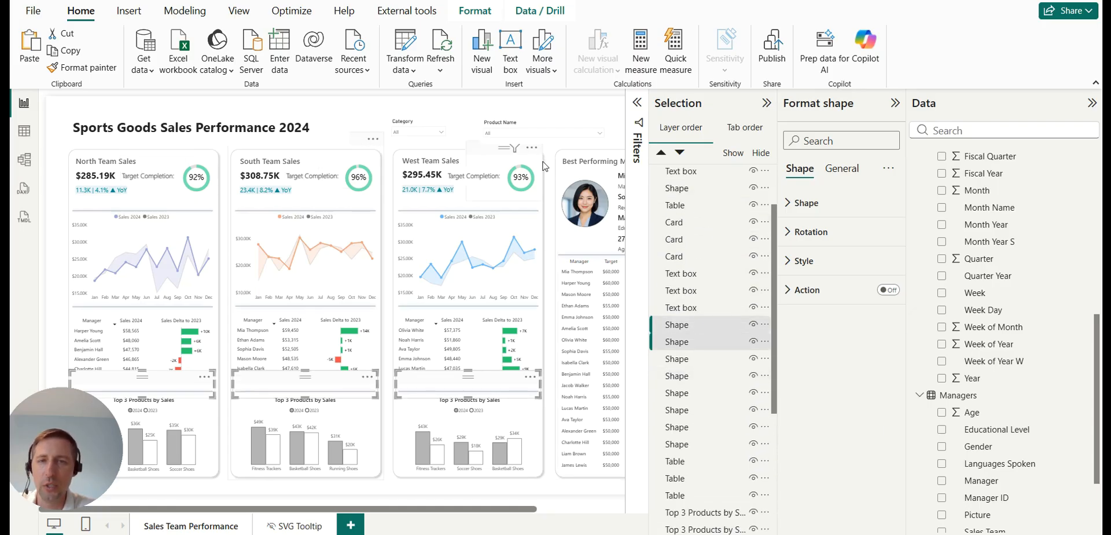
scroll(682, 511, "down", 4)
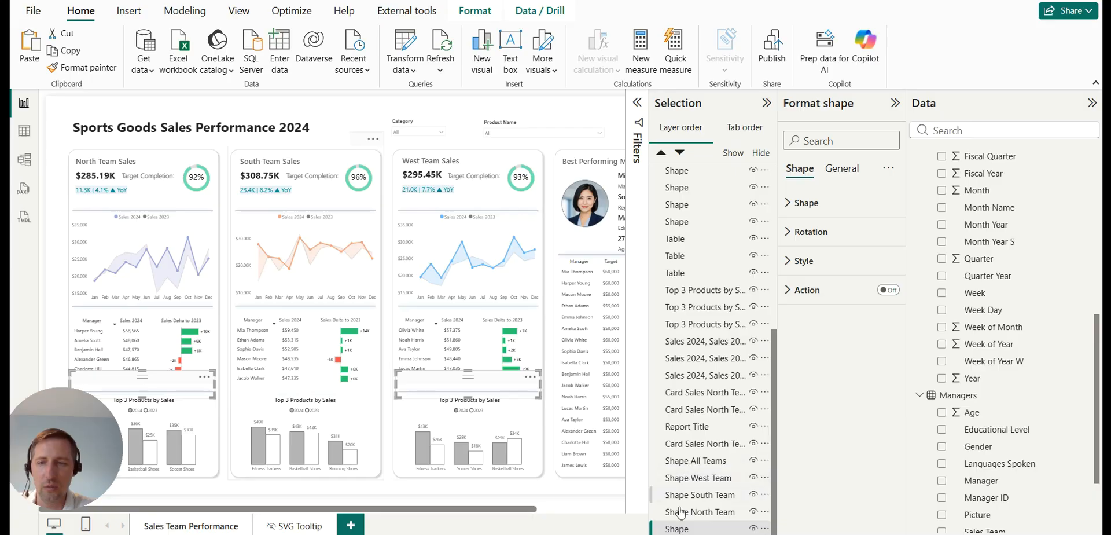
left_click(689, 525, "ctrl")
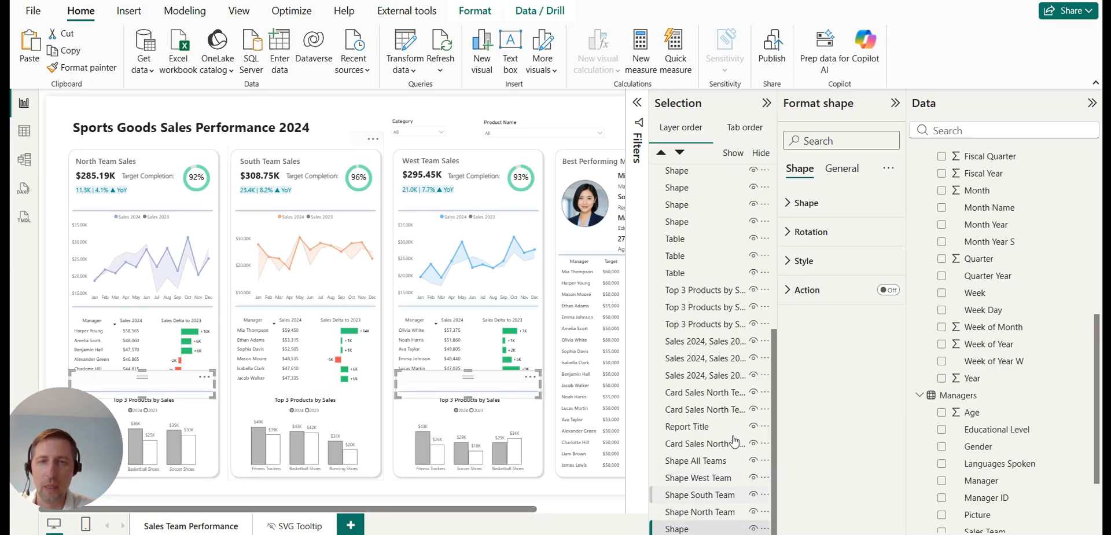
left_click(544, 466)
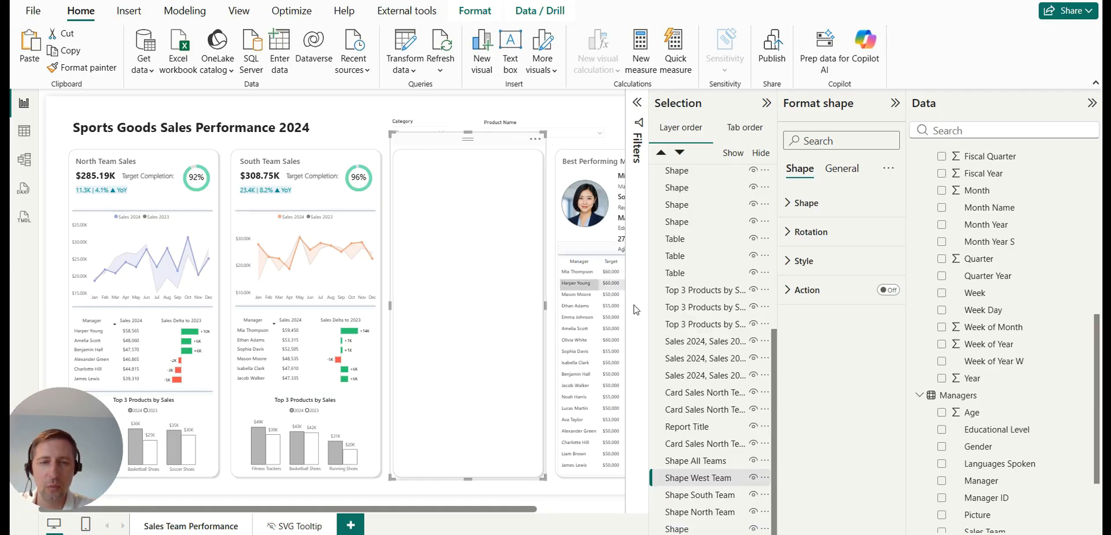
left_click_drag(710, 477, 707, 527)
left_click_drag(717, 492, 713, 521)
Move further divider line shapes down the layer order towards the background shapes.
left_click_drag(702, 222, 718, 410)
scroll(685, 299, "up", 2)
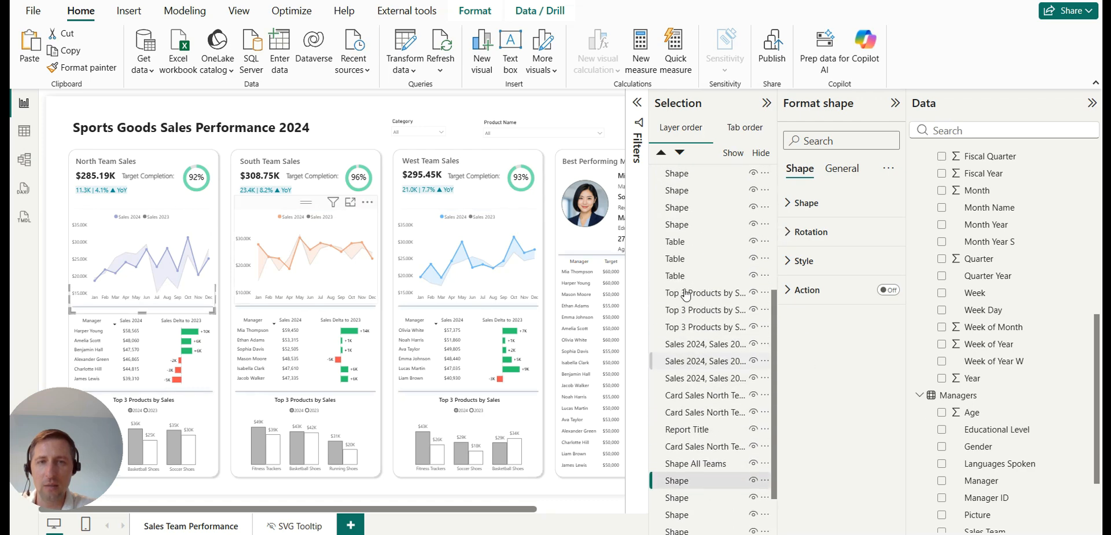
left_click_drag(694, 211, 714, 454)
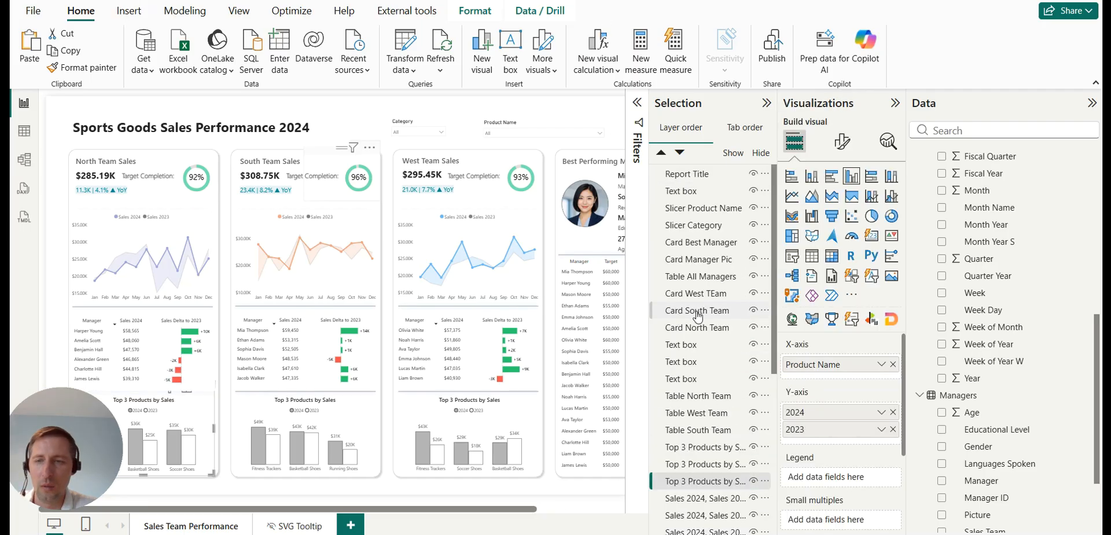
Examine the layer order by matching the West Team line chart, the three target completion cards and the Category slicer to their entries.
scroll(688, 296, "down", 5)
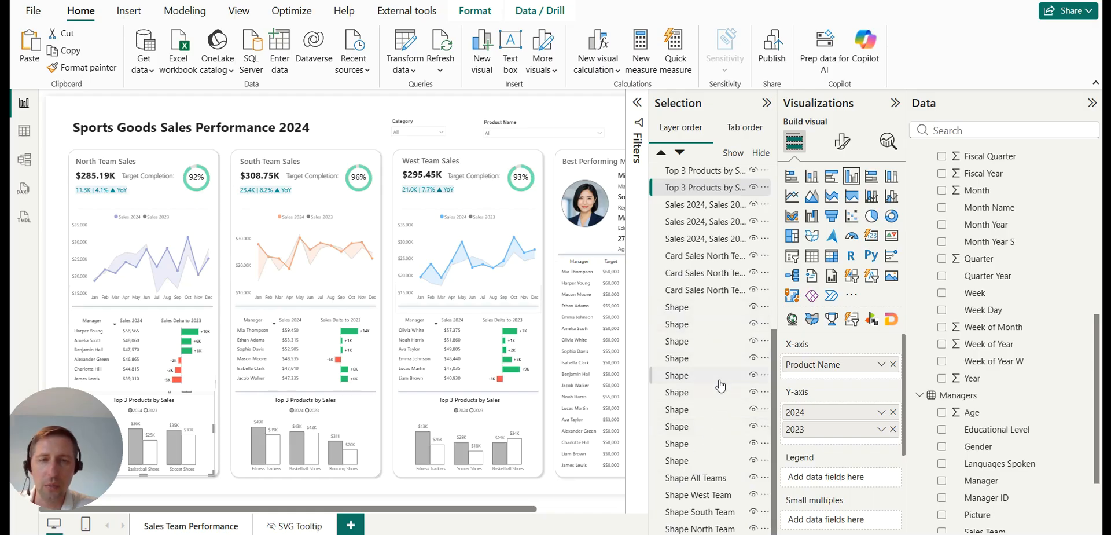
scroll(720, 387, "up", 5)
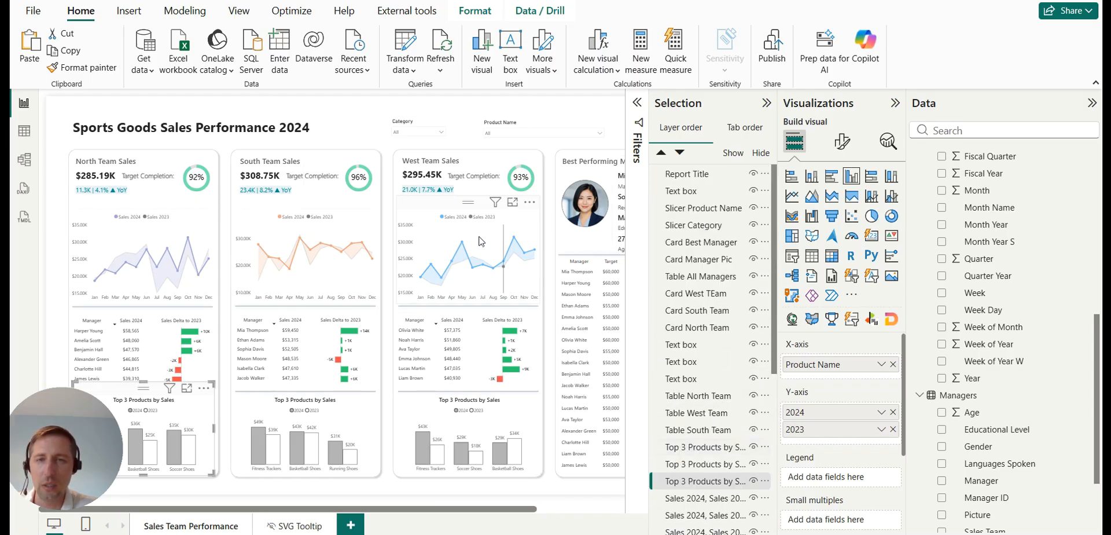
left_click(503, 254)
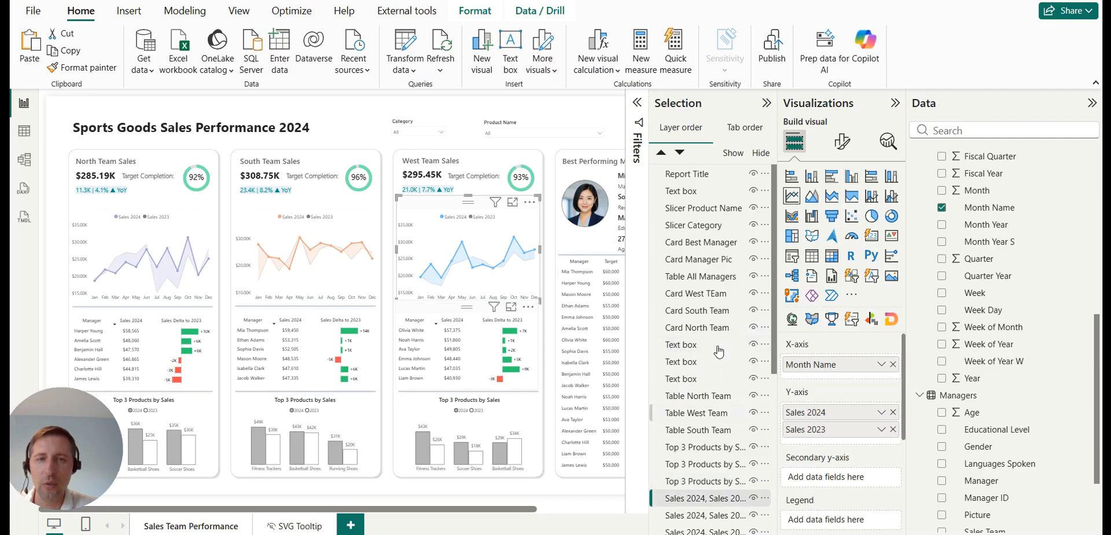
left_click(495, 165)
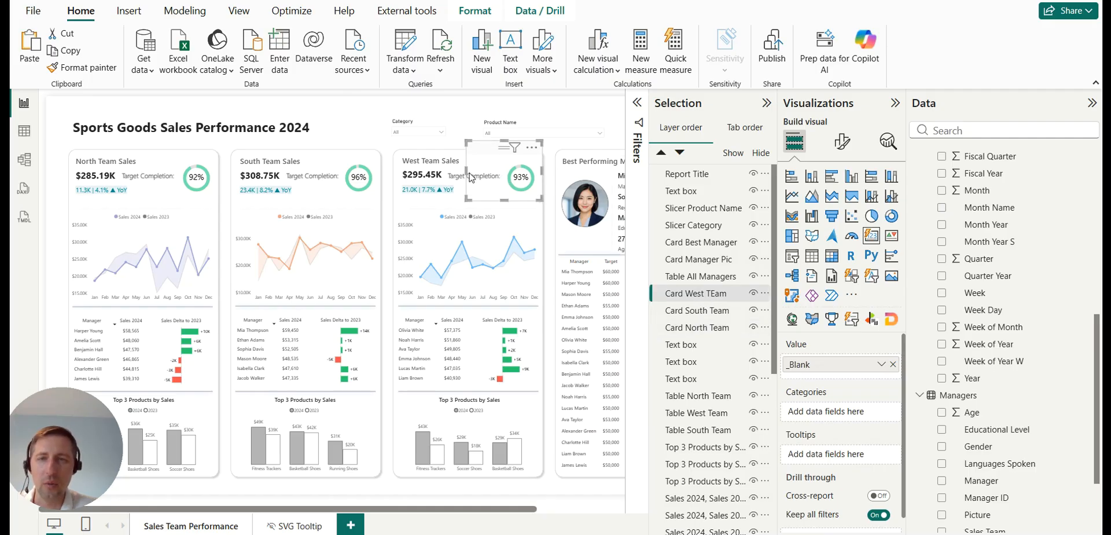
left_click(316, 174)
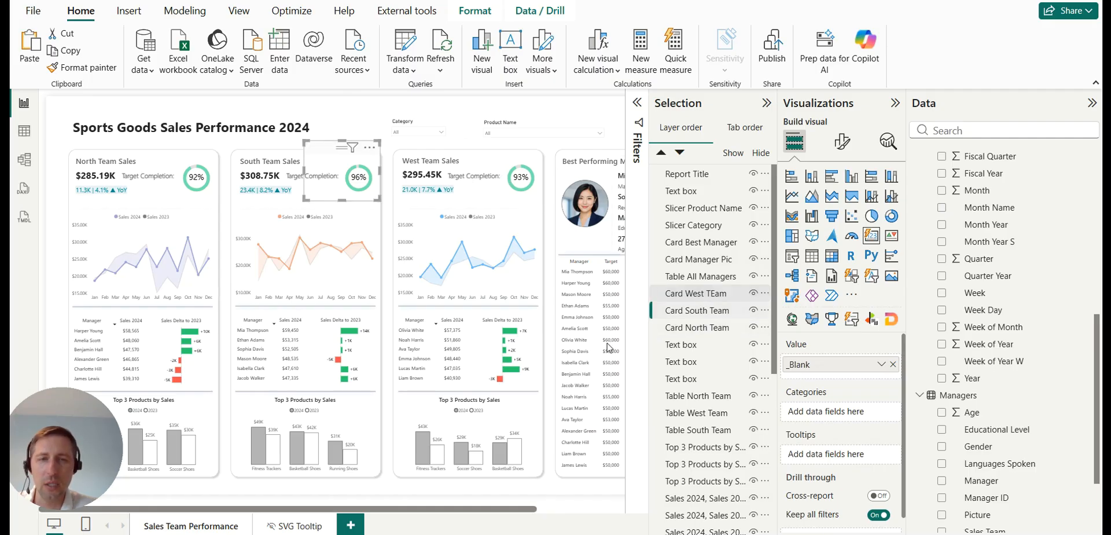
left_click(183, 168)
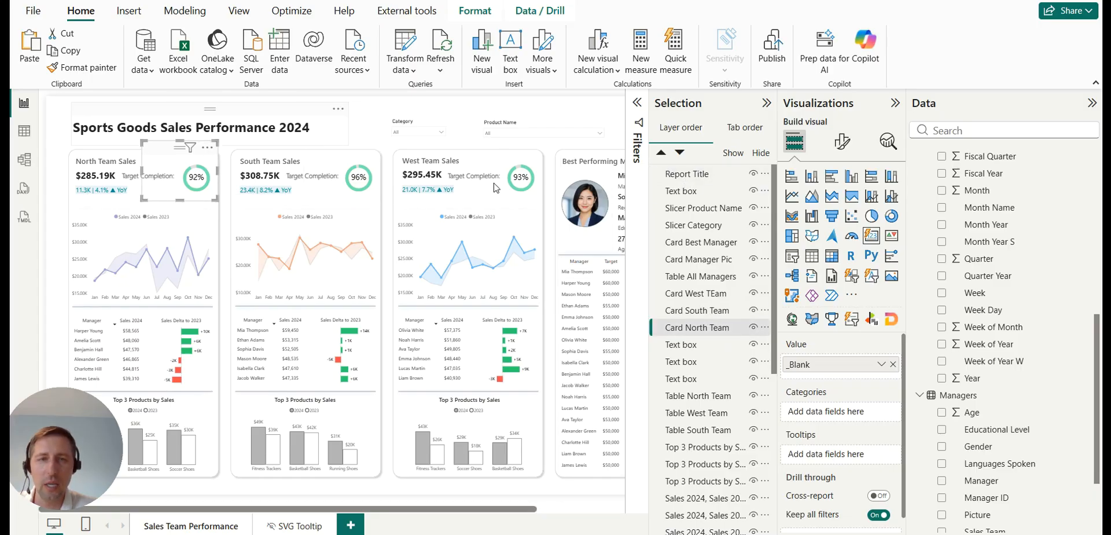
left_click(689, 225)
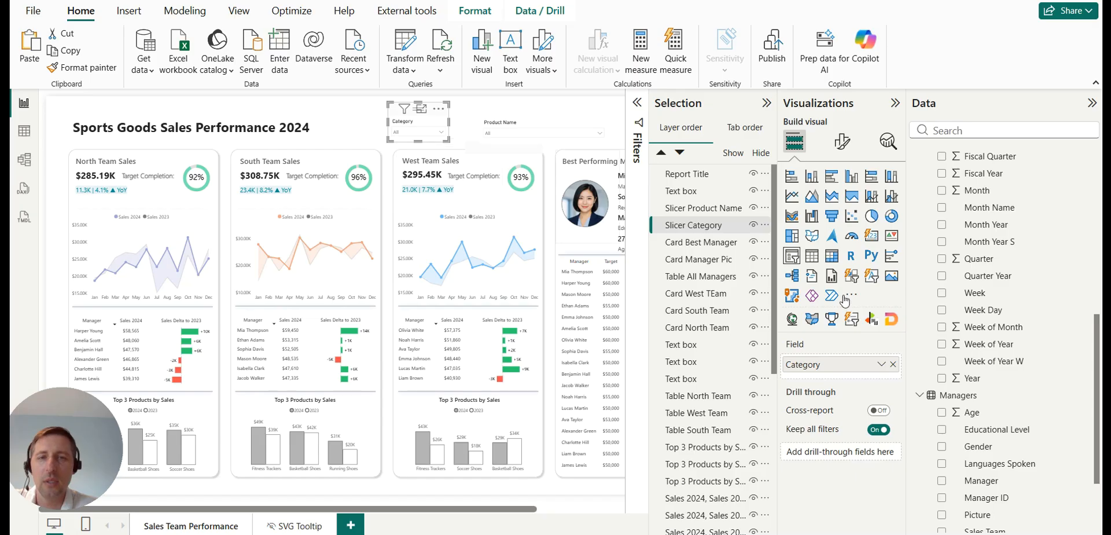
left_click(692, 225)
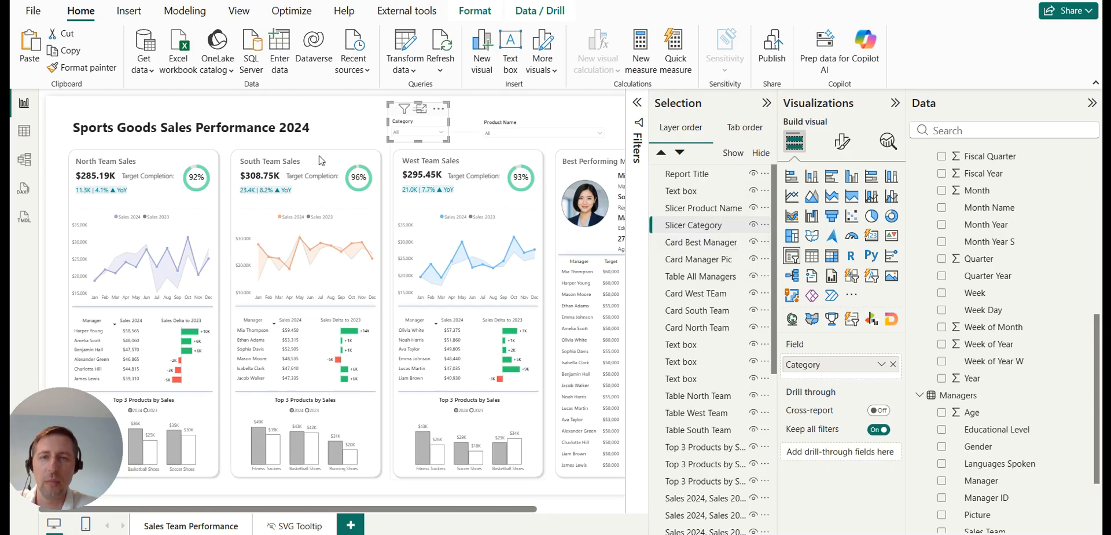
Deselect the Category slicer and hide the Selection pane.
left_click(365, 114)
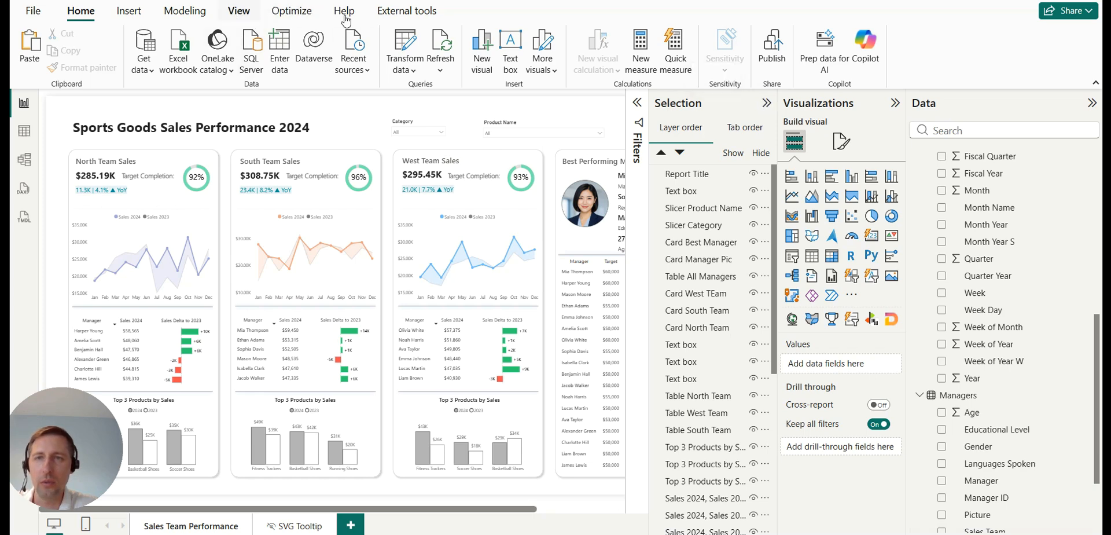
left_click(238, 13)
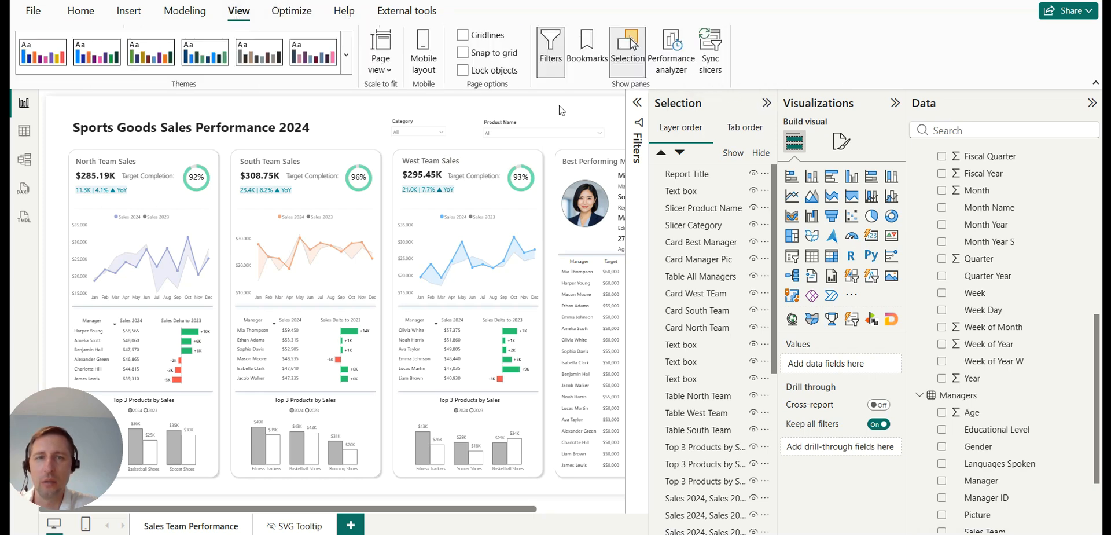
left_click(628, 51)
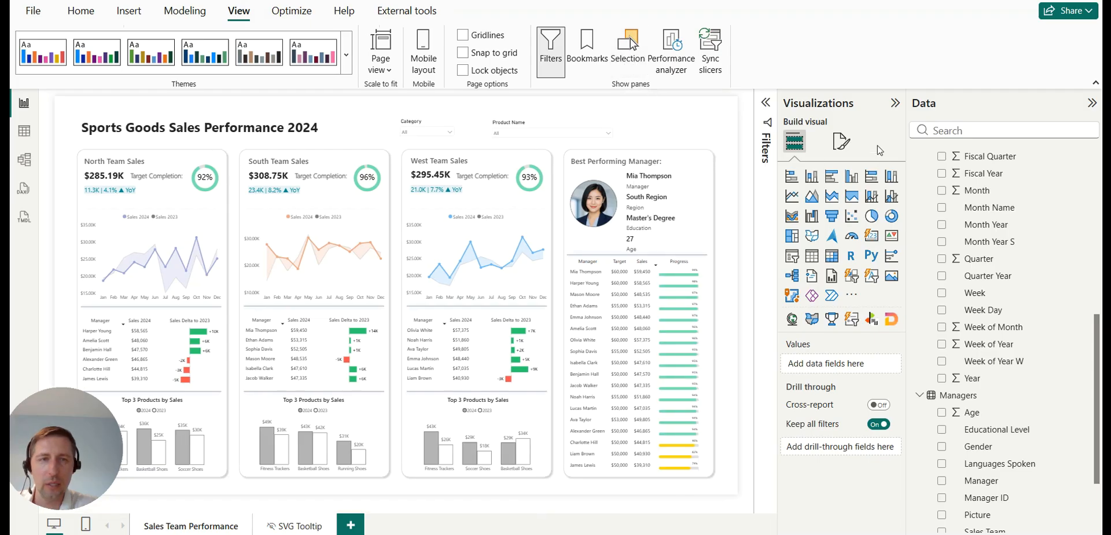
Set the page's canvas background image to background.jpg from the Files for Project folder.
left_click(841, 141)
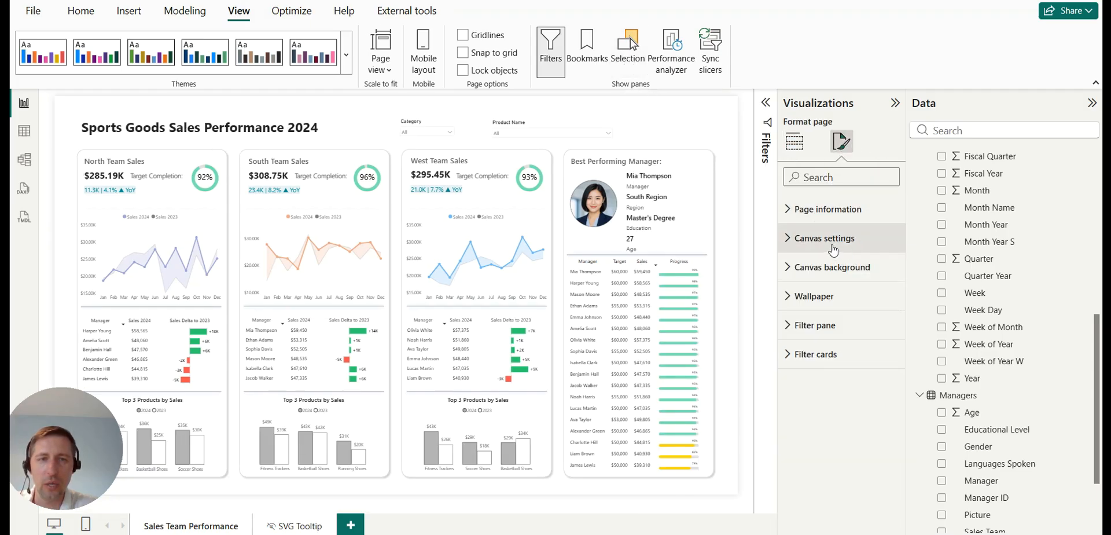
left_click(834, 266)
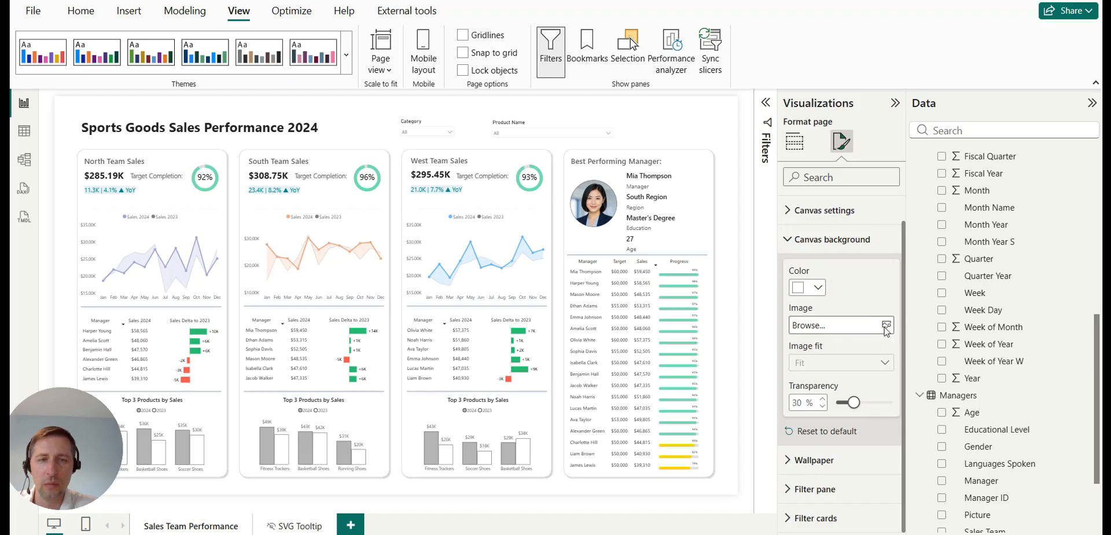
left_click(886, 328)
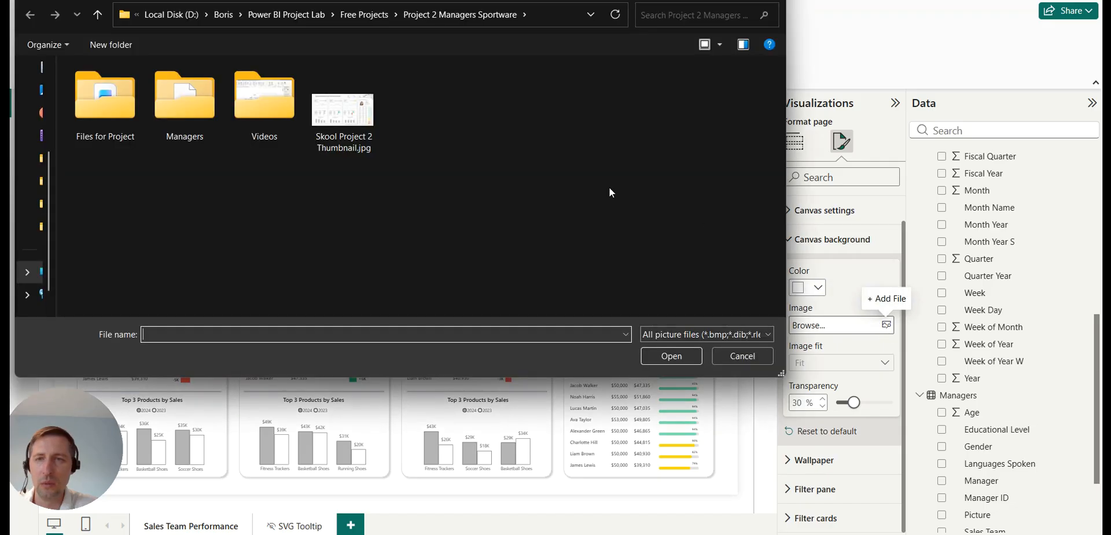
double_click(119, 105)
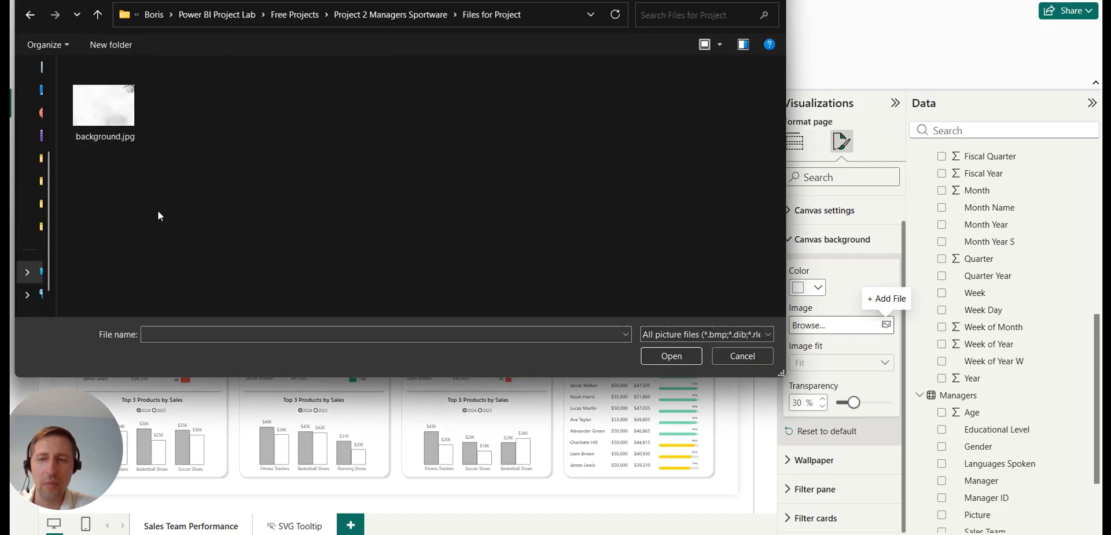
double_click(108, 101)
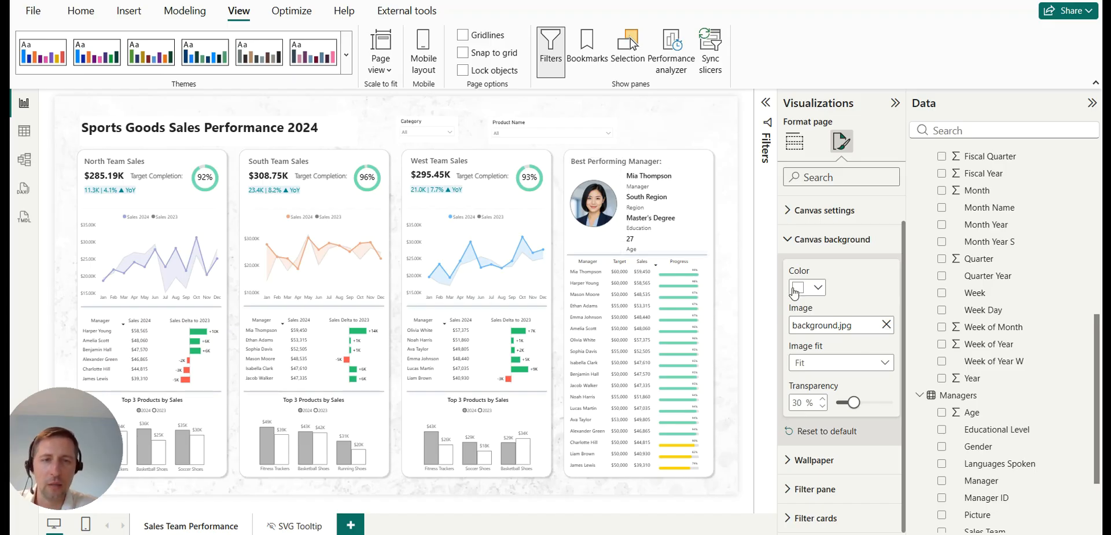
Set the canvas background's image fit to Stretch and its transparency to 30%.
left_click(838, 363)
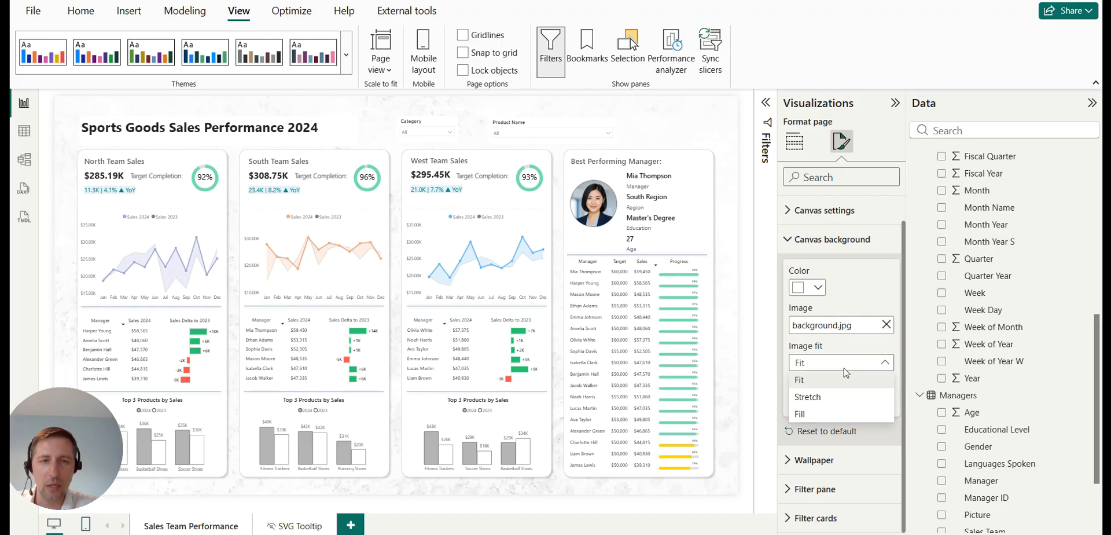
left_click(831, 405)
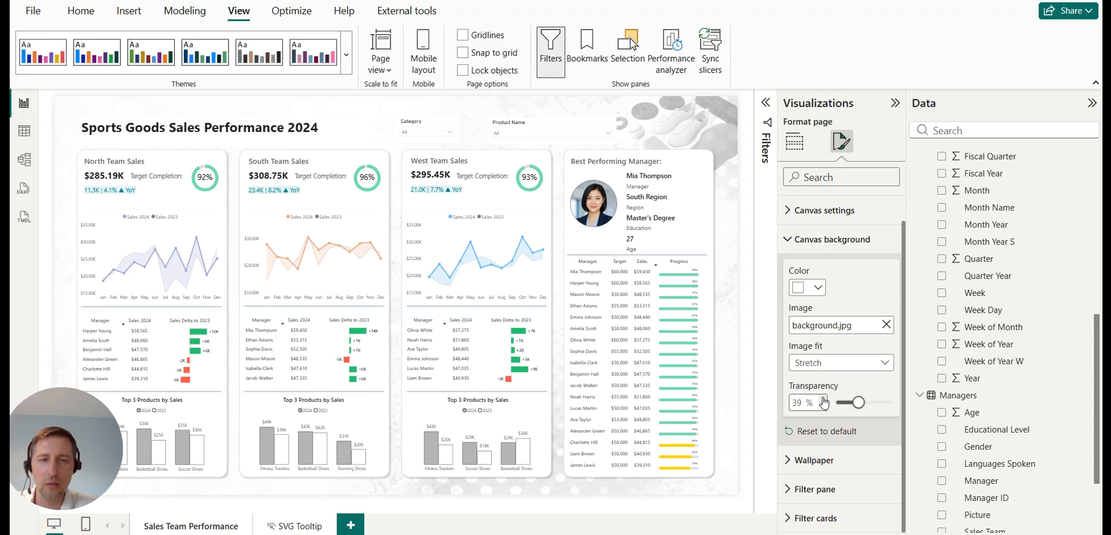
left_click(823, 407)
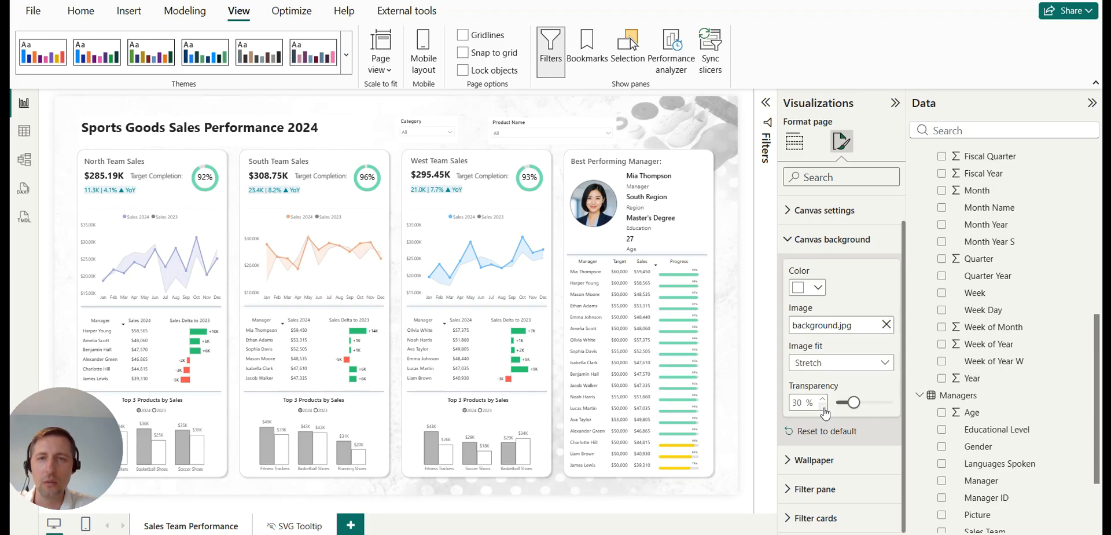
Turn off the background effect of the Category and Product Name slicers.
left_click(431, 127)
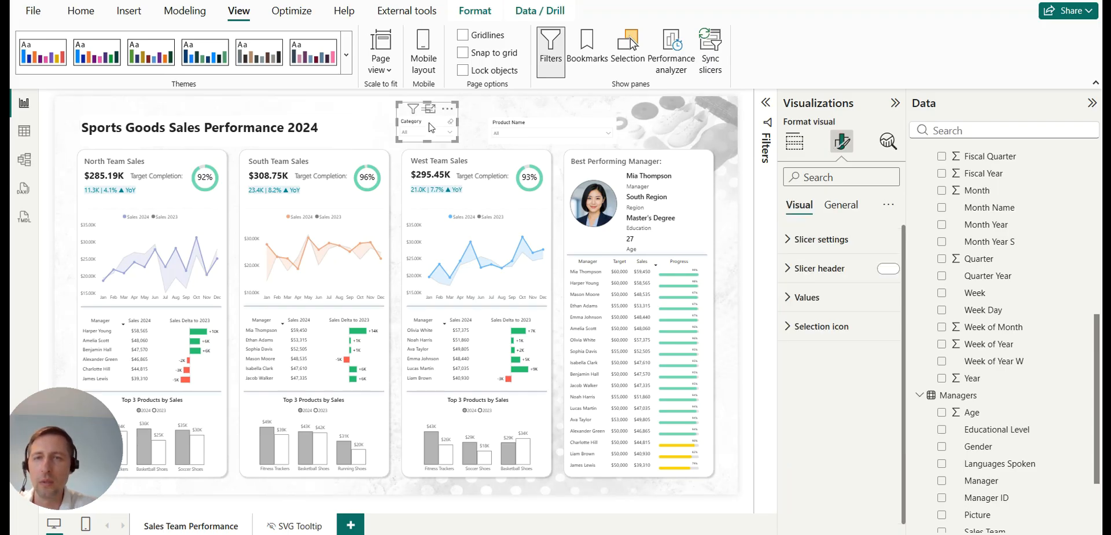
left_click(553, 124, "ctrl")
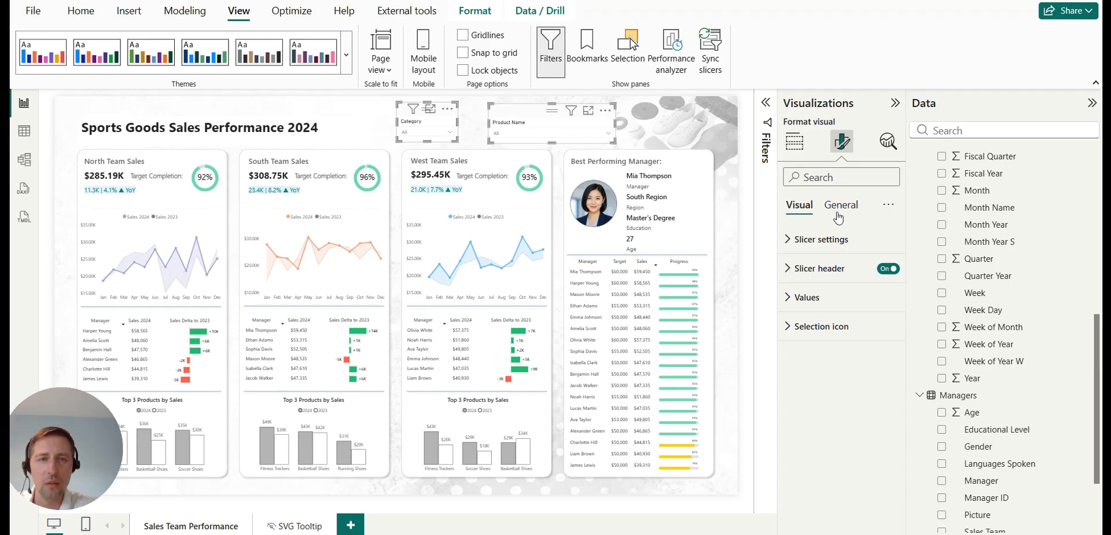
left_click(840, 205)
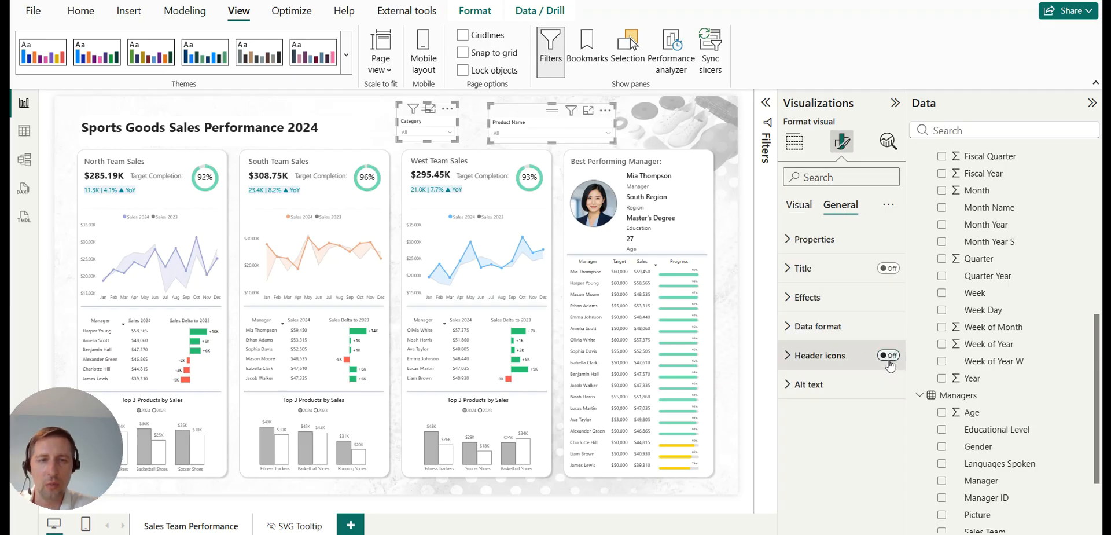
left_click(827, 300)
left_click(883, 333)
left_click(672, 103)
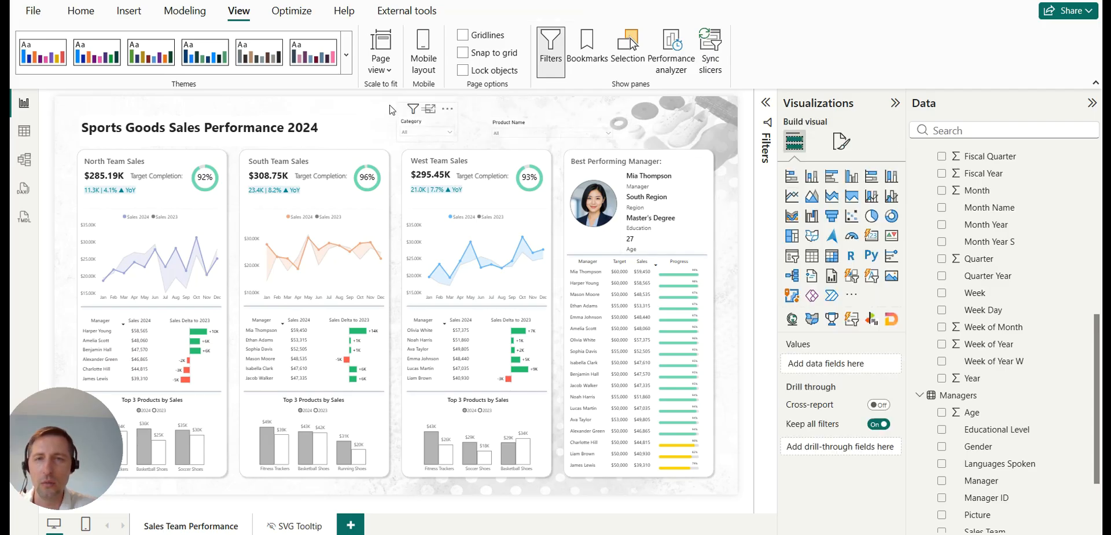
Move the Product Name slicer above the Best Performing Manager panel and place the Category slicer directly beside it.
left_click_drag(538, 118, 633, 119)
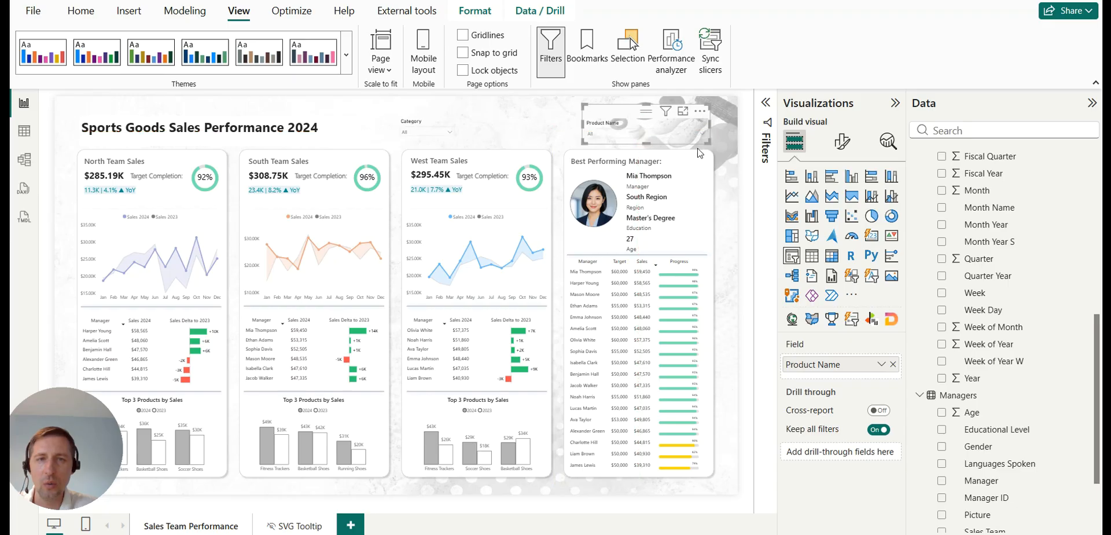
left_click(725, 174)
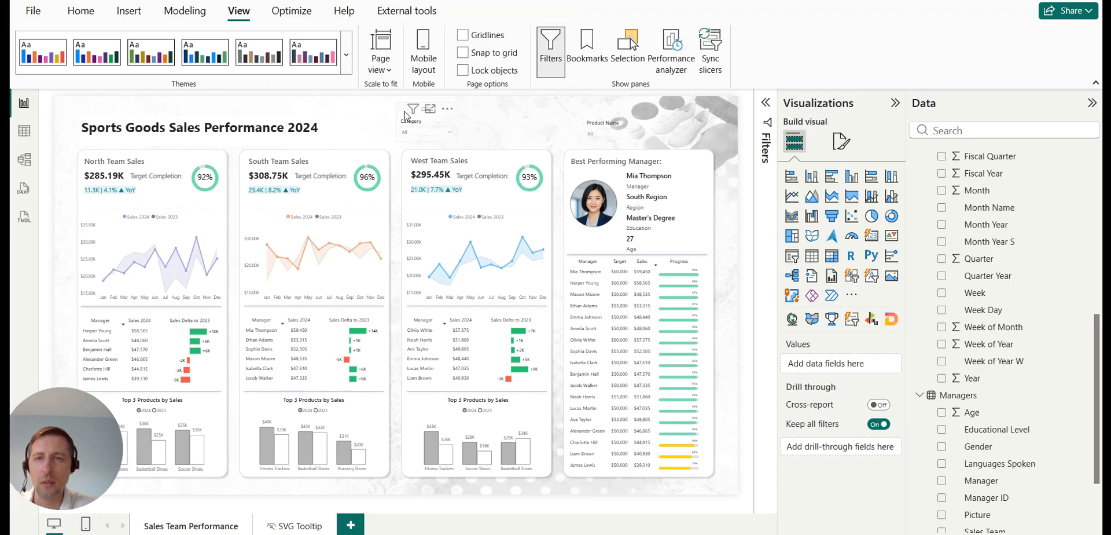
left_click(423, 124)
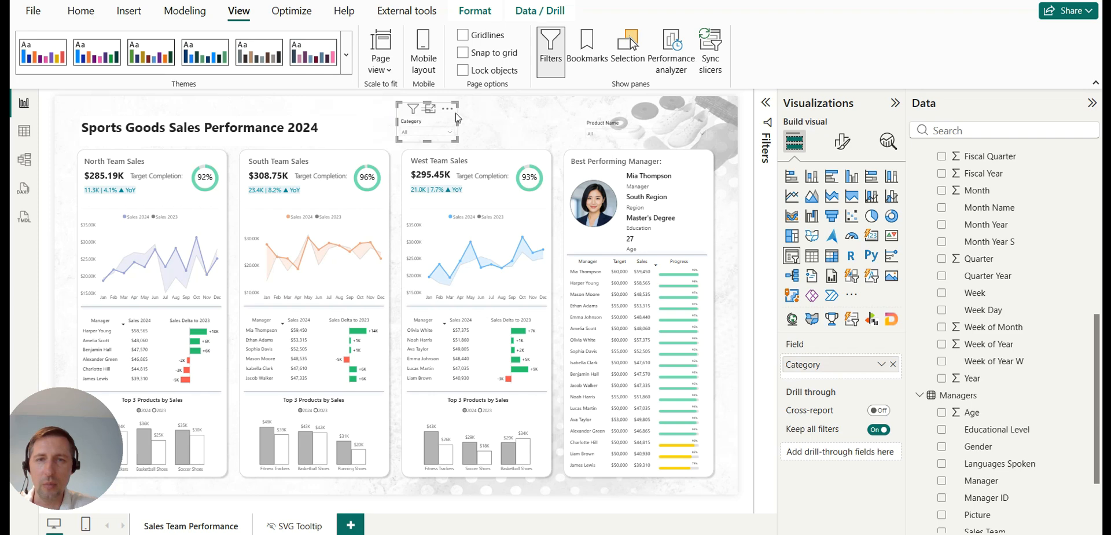
left_click_drag(407, 114, 522, 115)
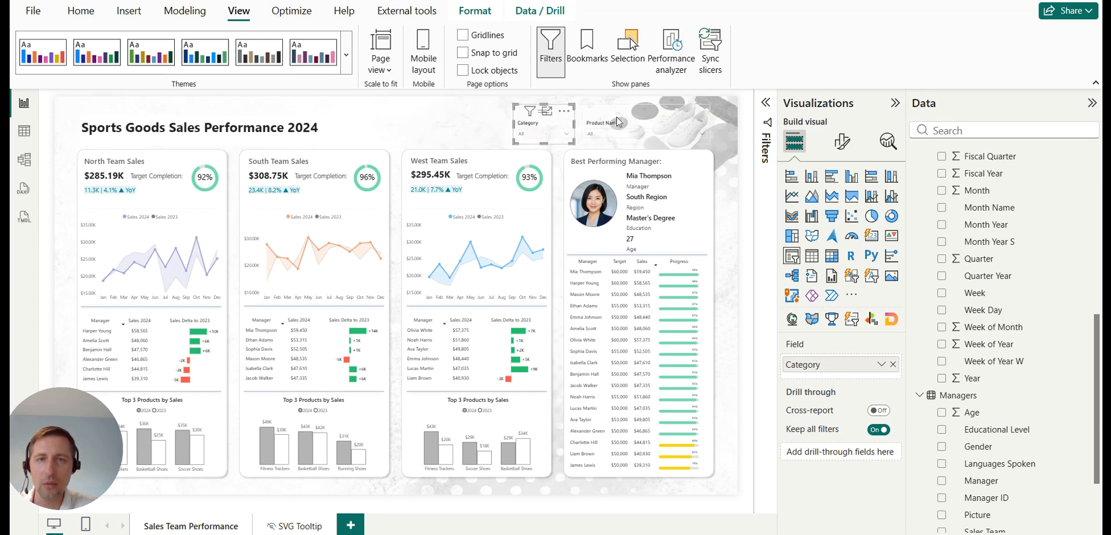
Turn the background effect of both slicers back on and deselect them.
left_click(616, 117)
left_click(842, 142)
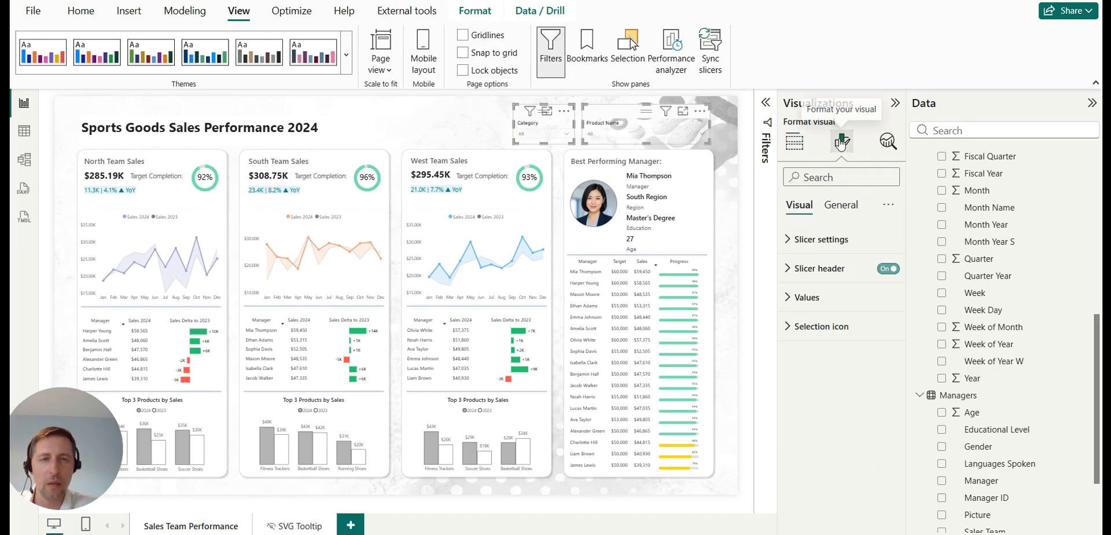
left_click(841, 206)
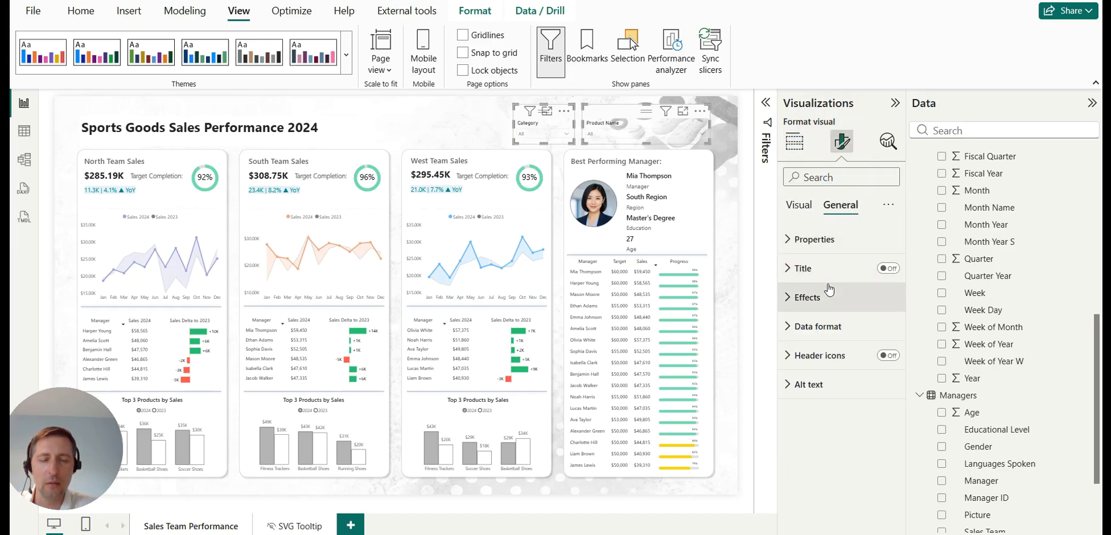
left_click(821, 305)
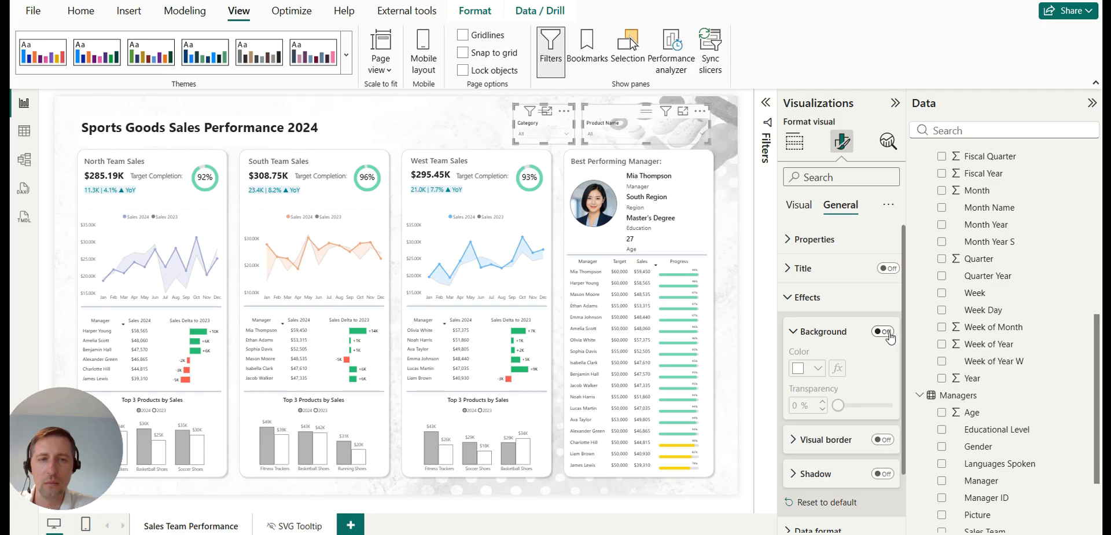
left_click(821, 331)
left_click(737, 182)
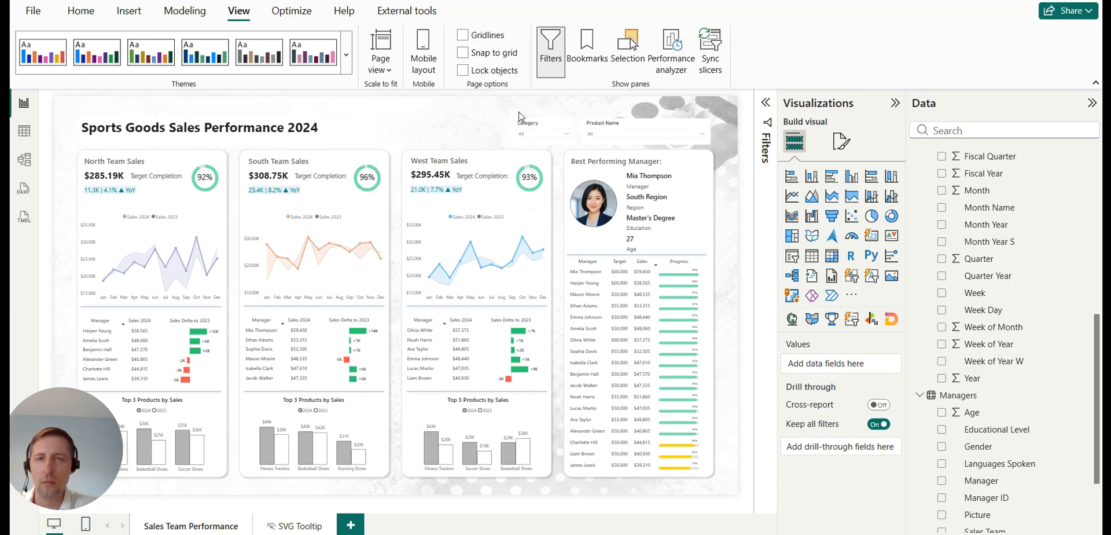
Move the Category and Product Name slicers together towards the report title.
left_click(536, 120)
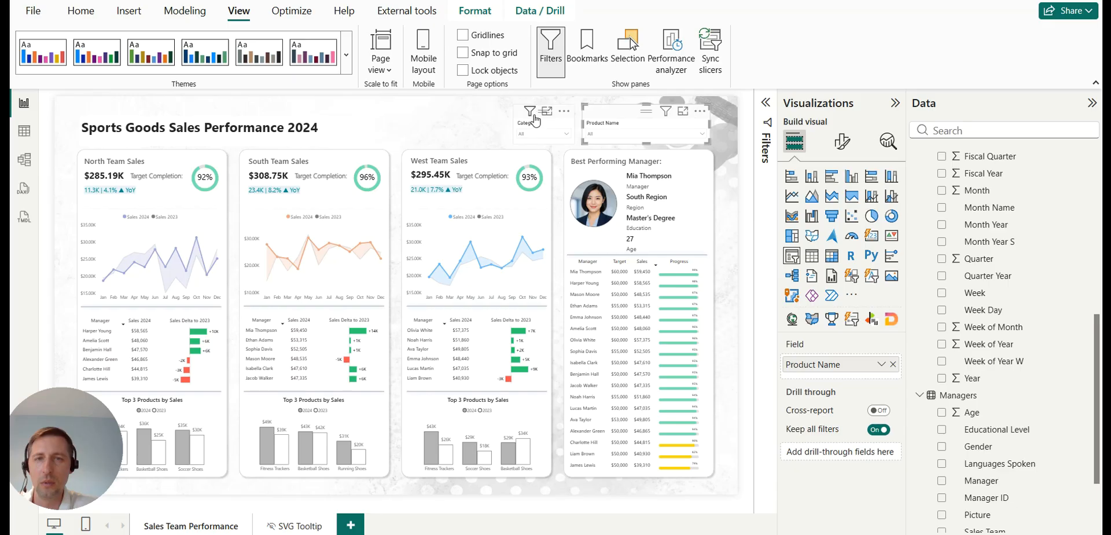
left_click(516, 114, "ctrl")
left_click_drag(630, 113, 459, 112)
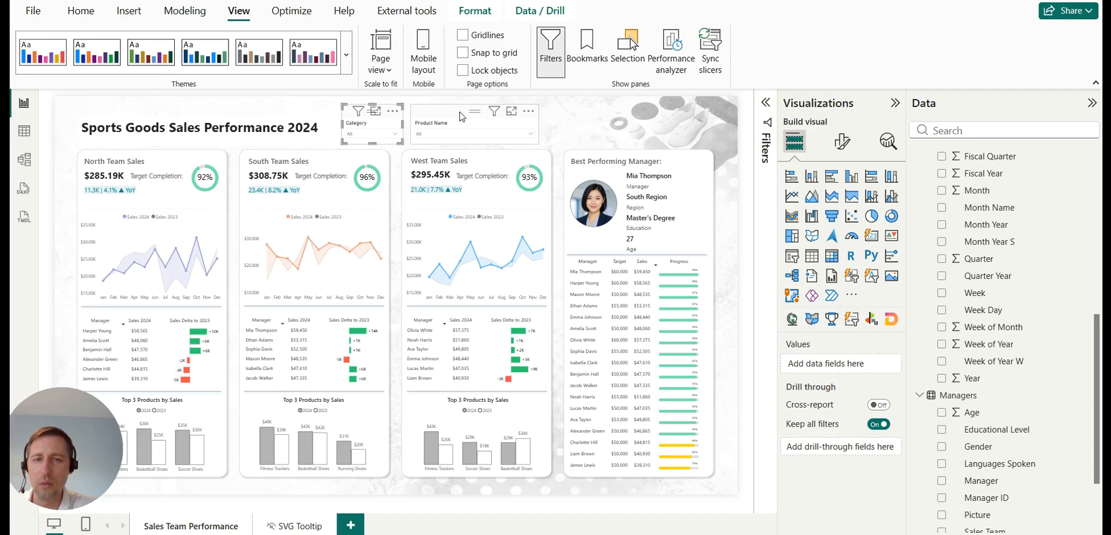
Move both slicers together to the space above the West Team panel and deselect them.
left_click(460, 116)
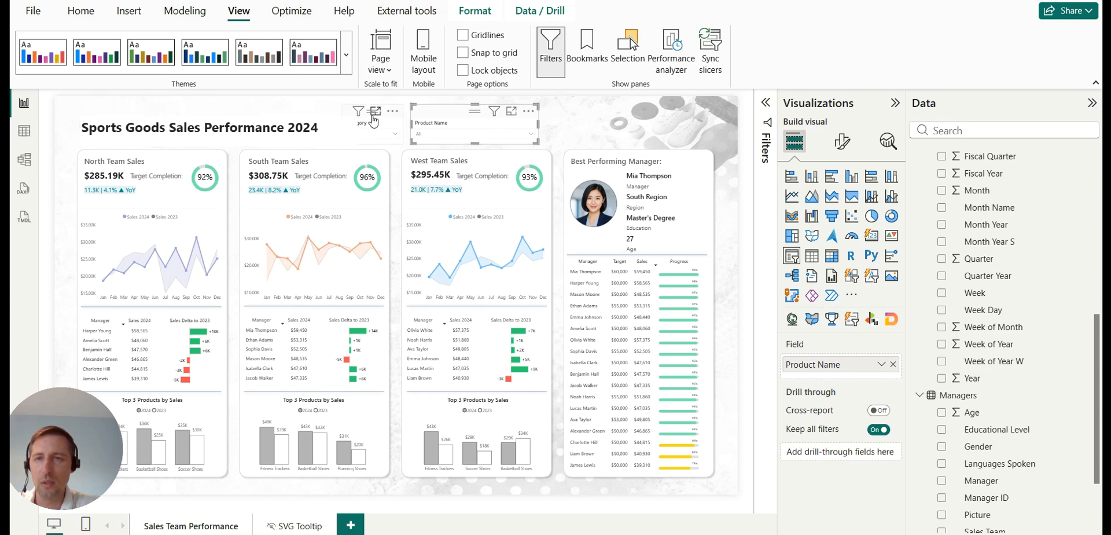
left_click(390, 122)
left_click(437, 118, "ctrl")
left_click_drag(437, 118, 493, 118)
left_click(494, 118)
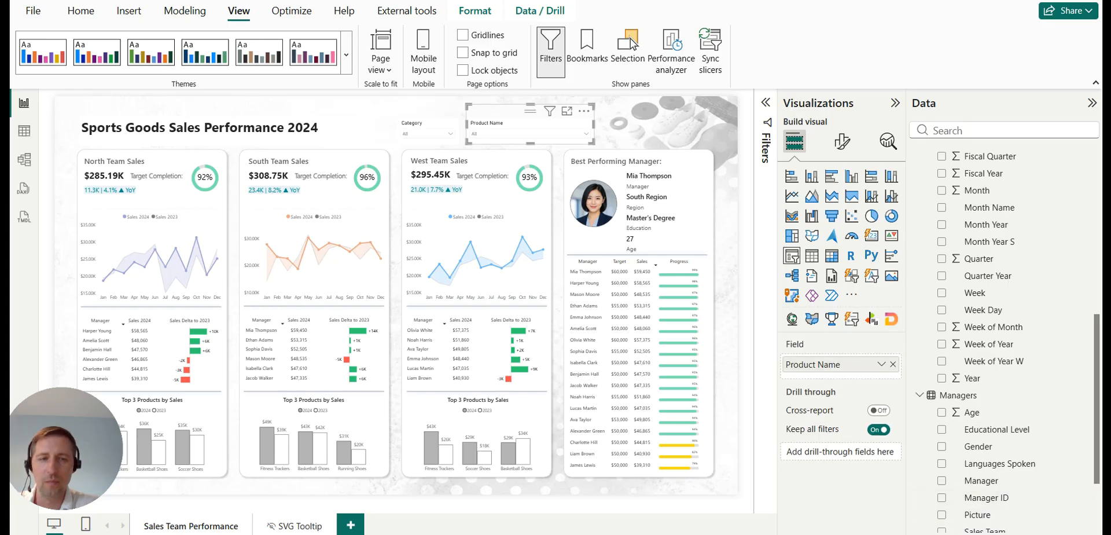
left_click(628, 124)
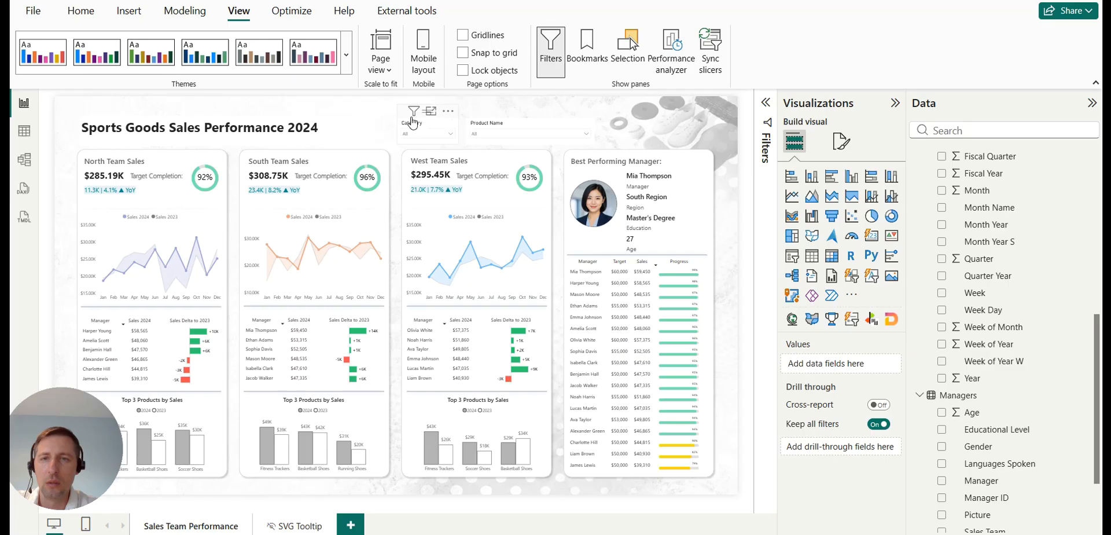
Move both slicers together so the Product Name slicer sits above the Best Performing Manager panel.
left_click(406, 117)
left_click(478, 119, "ctrl")
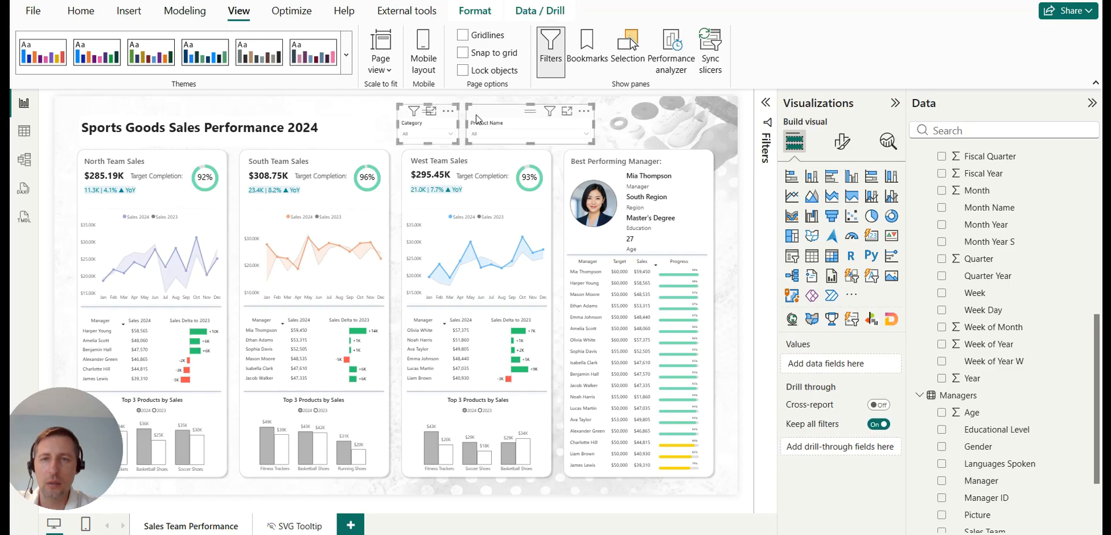
left_click_drag(479, 119, 596, 121)
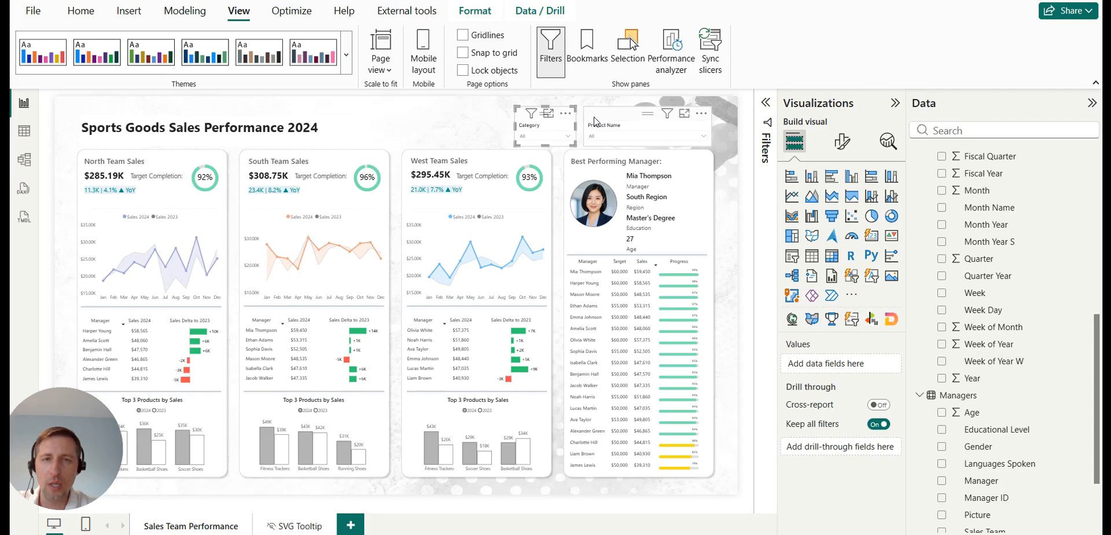
left_click_drag(595, 120, 595, 120)
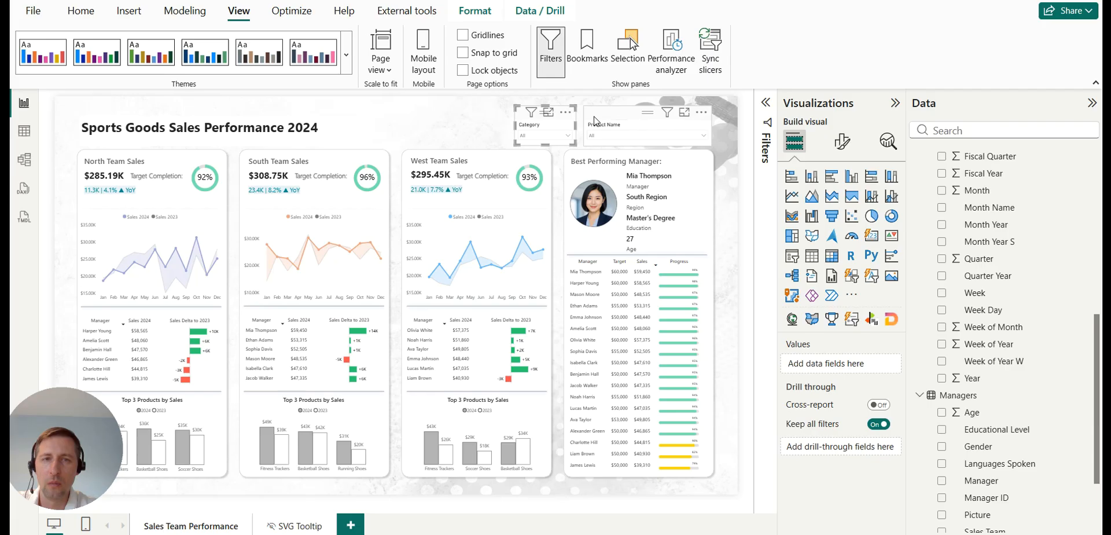
left_click(658, 138)
left_click(715, 145)
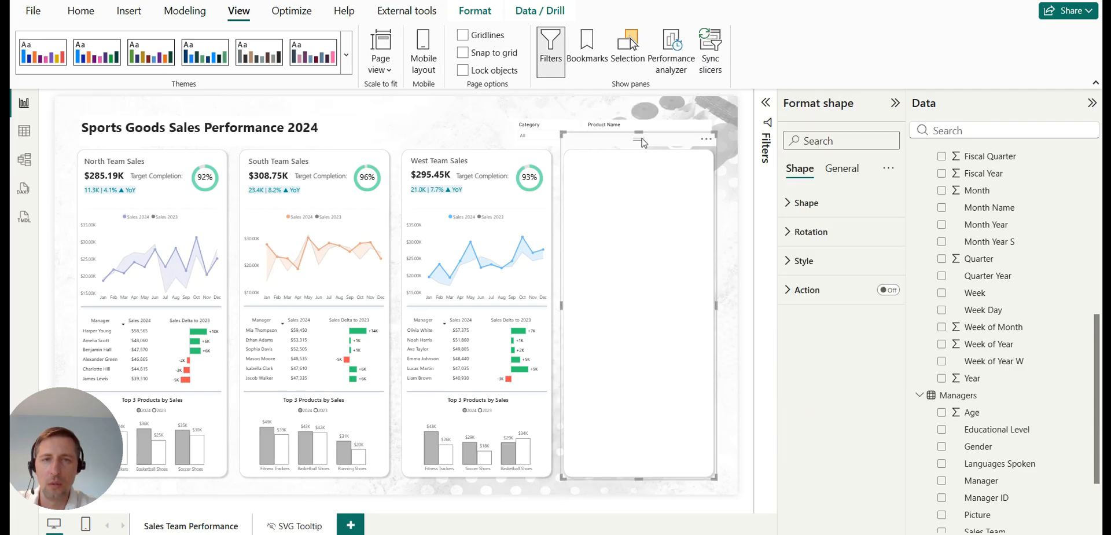
left_click(477, 101)
Switch the background effect of the Category and Product Name slicers off and on again to compare both looks.
left_click(524, 118)
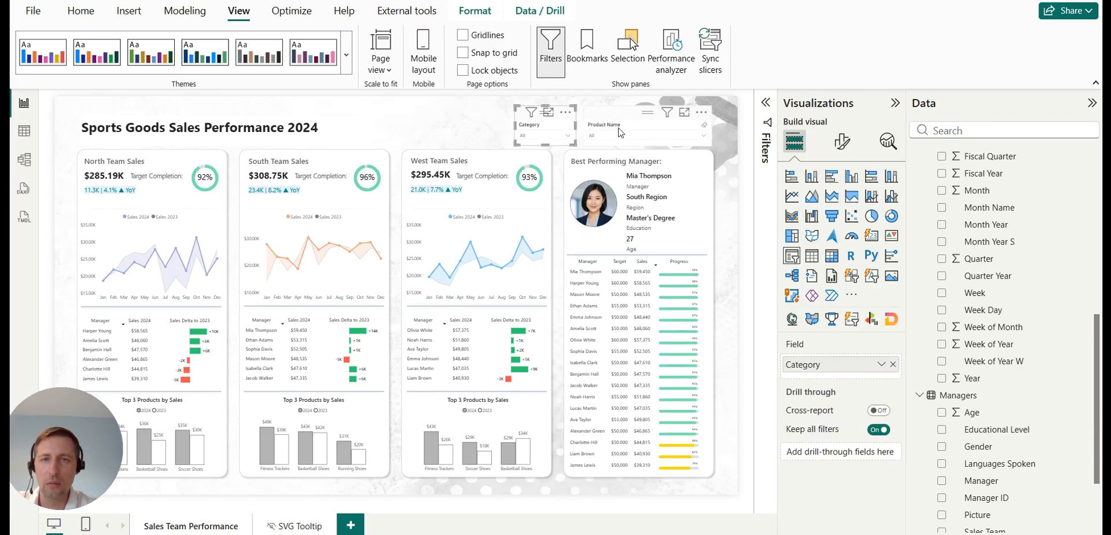
left_click(619, 120, "ctrl")
left_click(846, 149)
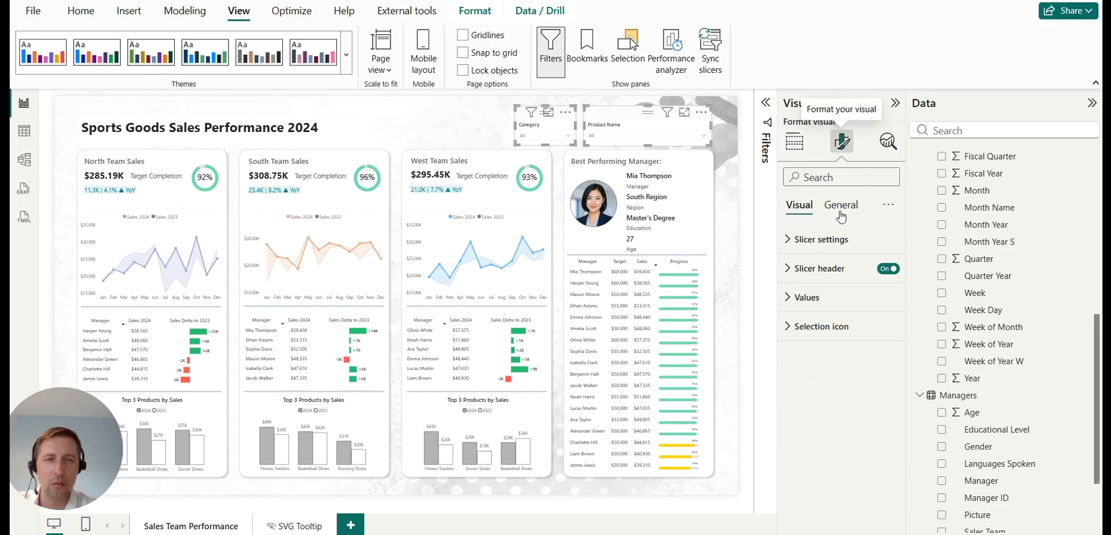
left_click(843, 207)
left_click(816, 295)
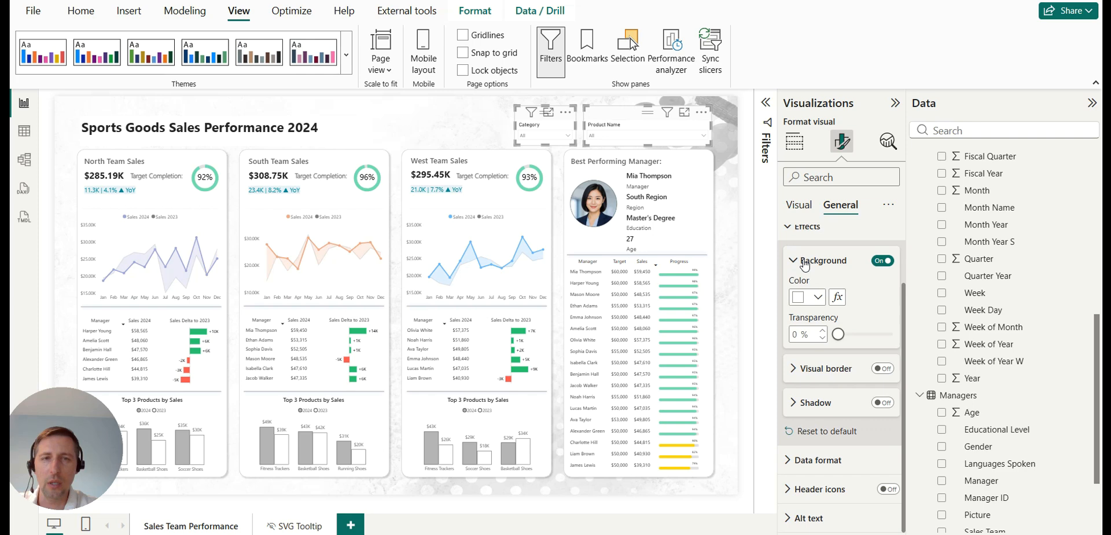
left_click(882, 270)
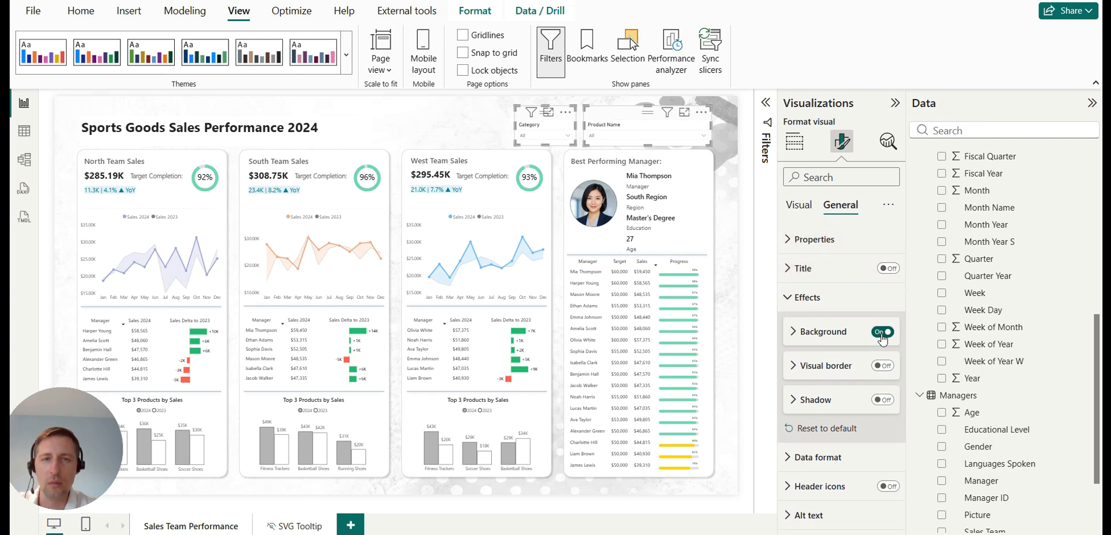
left_click(882, 336)
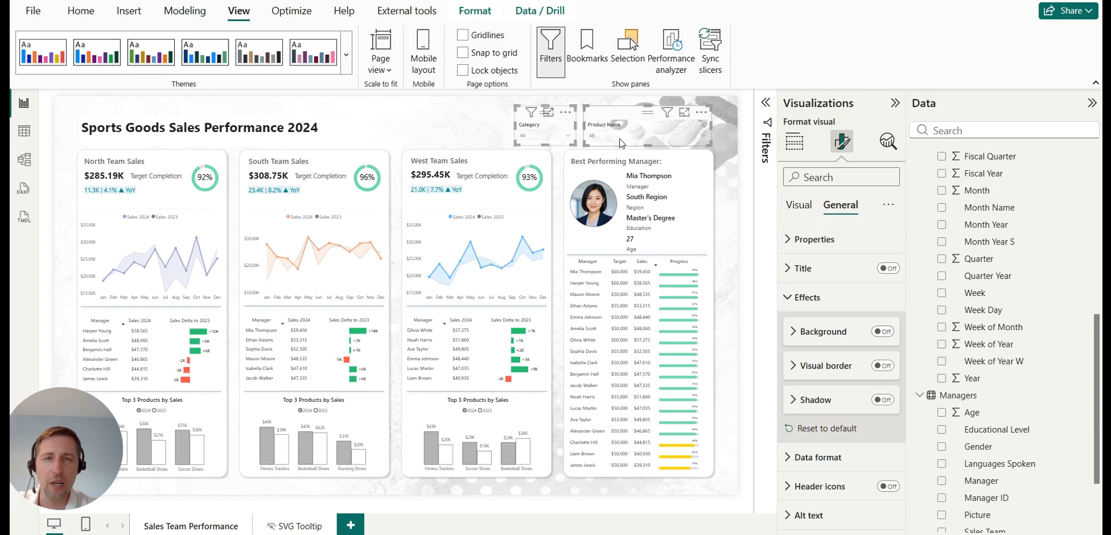
left_click(882, 331)
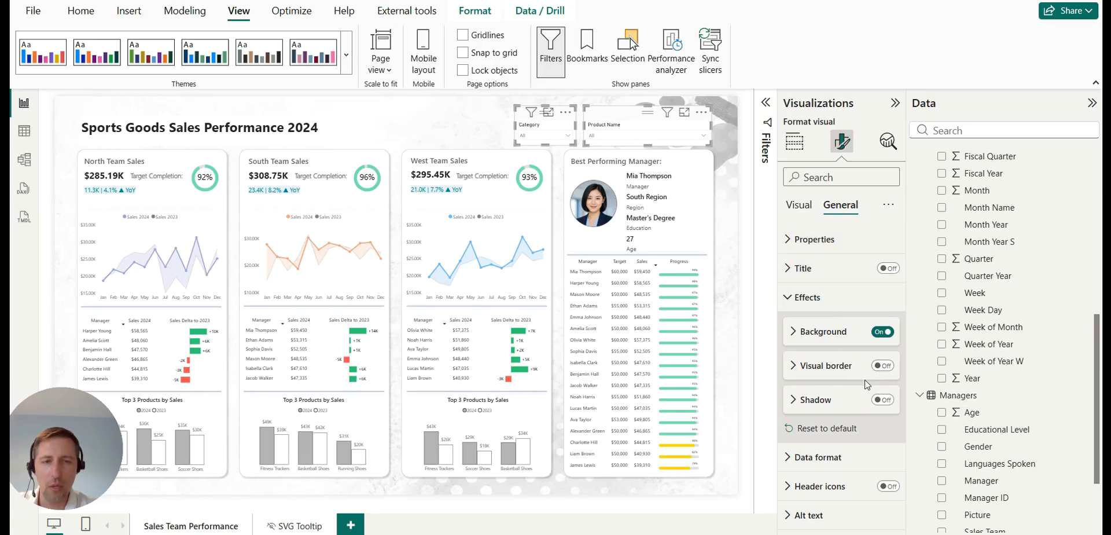
Add a visual border to the Category and Product Name slicers in grey with a 2 px width.
left_click(883, 367)
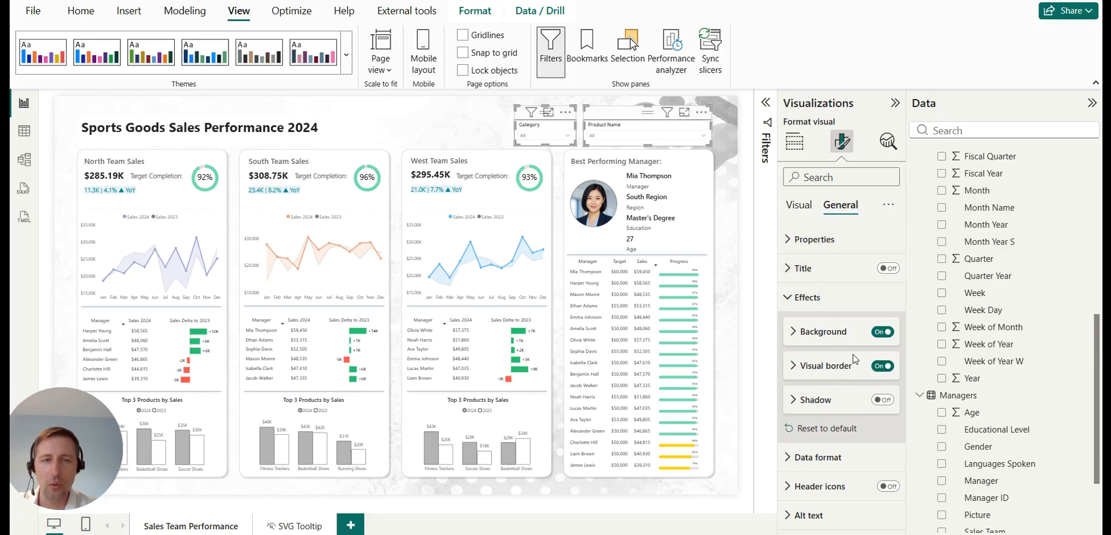
left_click(804, 367)
scroll(804, 367, "down", 1)
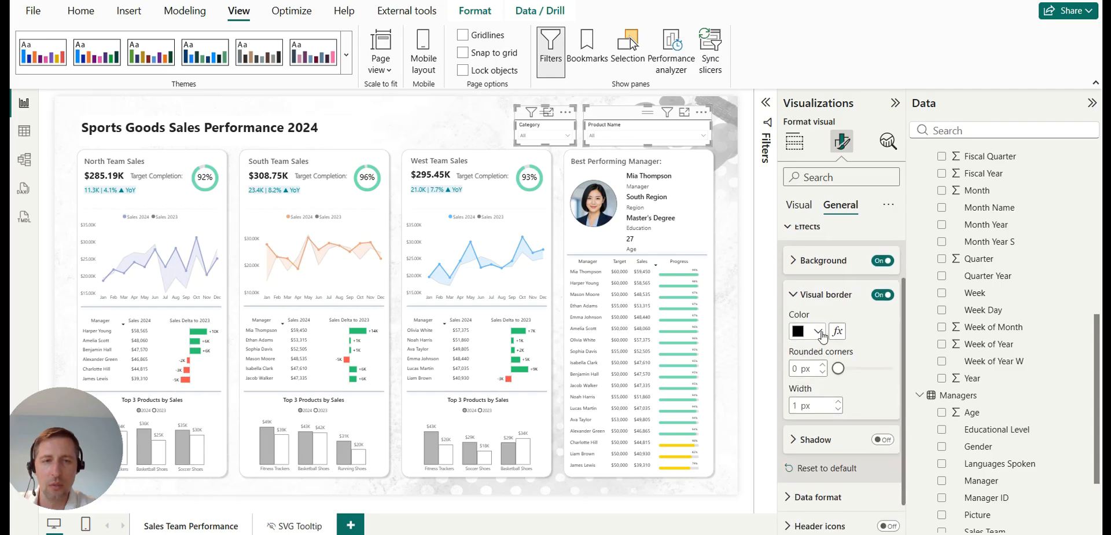
left_click(821, 332)
left_click(808, 170)
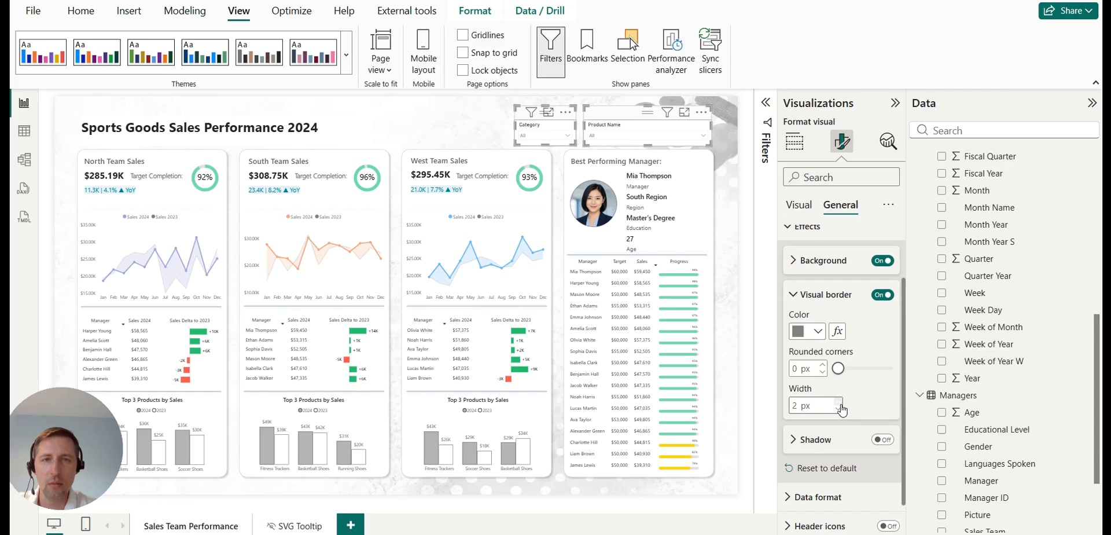
left_click(475, 122)
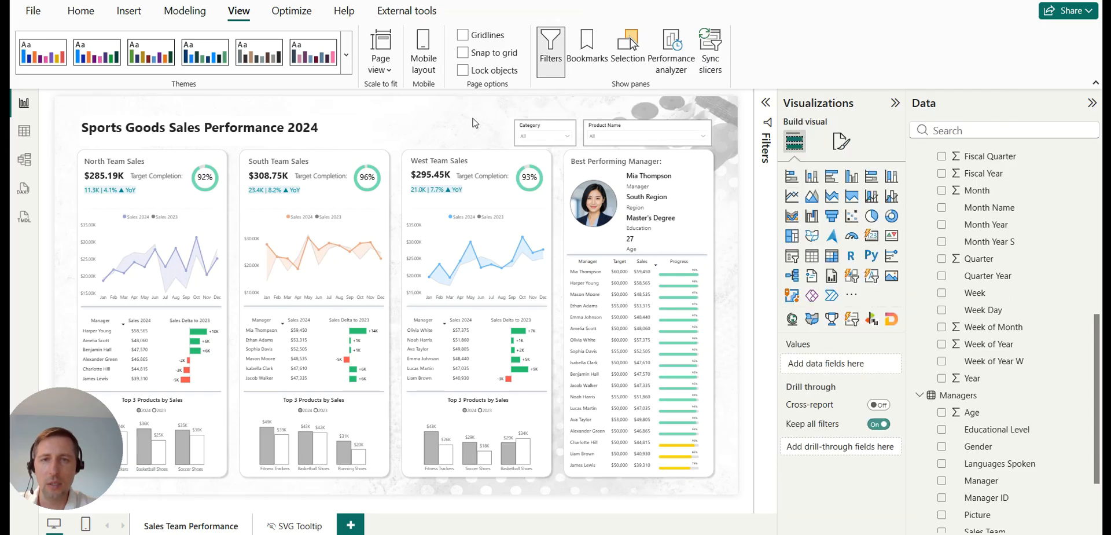
Set the visual border's rounded corners to 3 px on the Category and Product Name slicers together, and deselect them.
left_click(645, 124)
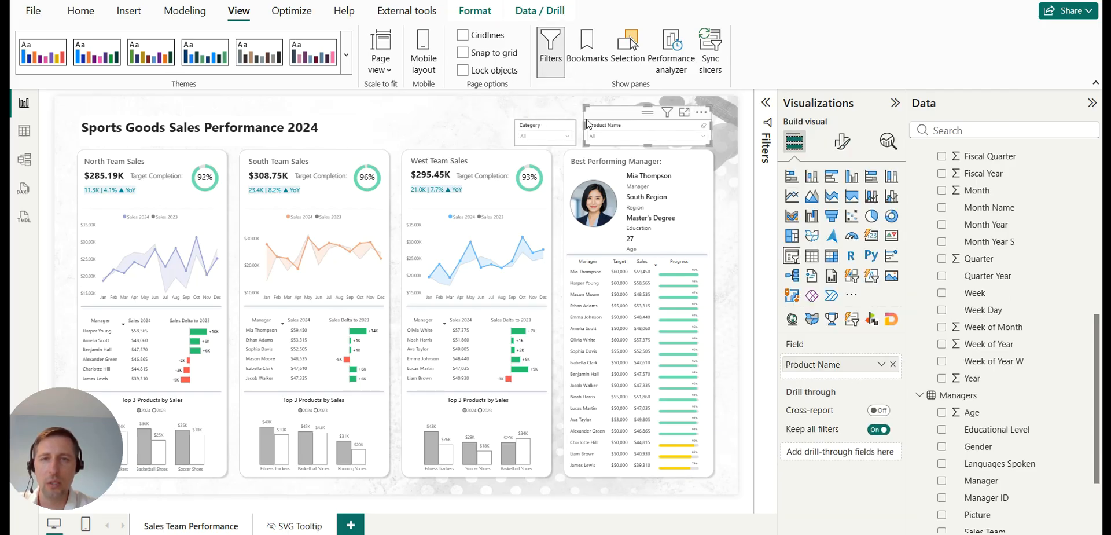
left_click(522, 113, "ctrl")
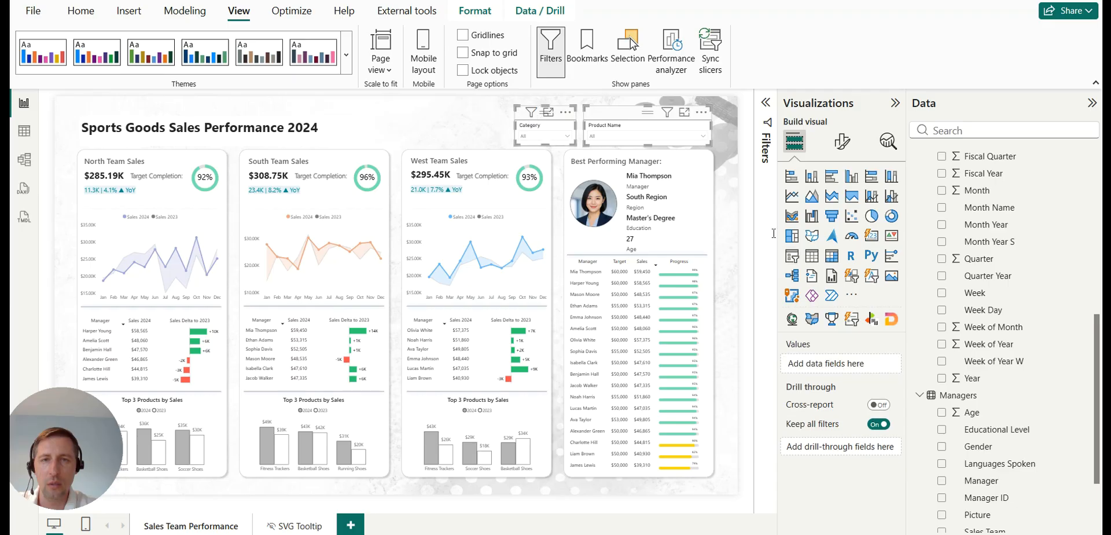
left_click(843, 141)
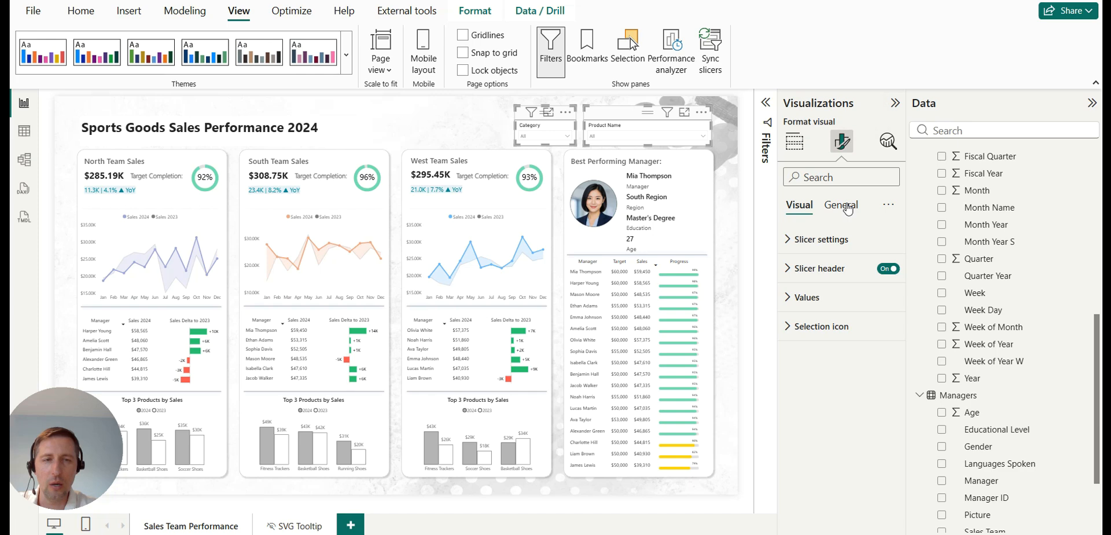
left_click(846, 206)
left_click(838, 300)
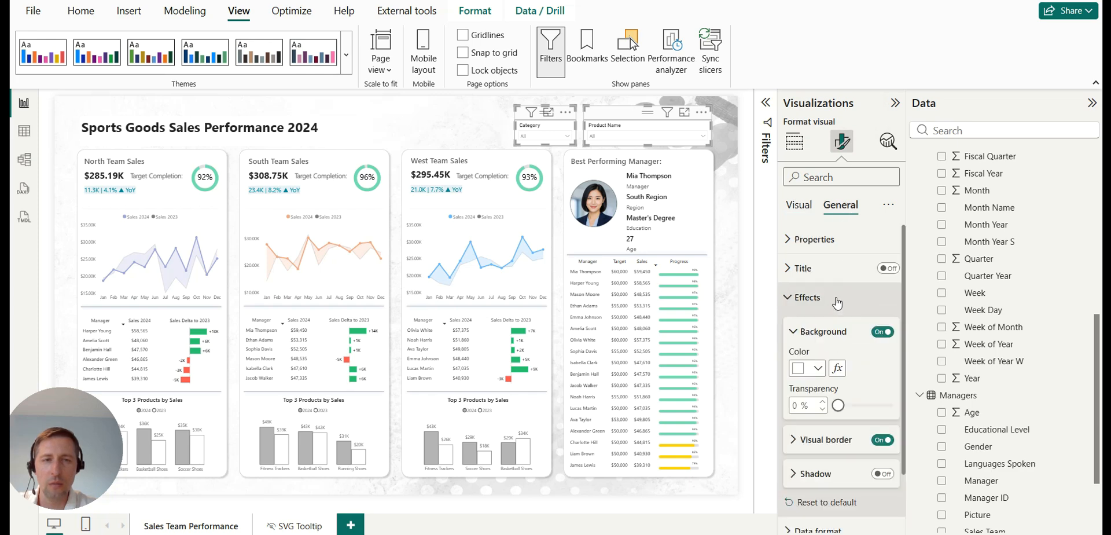
scroll(838, 302, "down", 2)
left_click(813, 370)
scroll(833, 348, "down", 2)
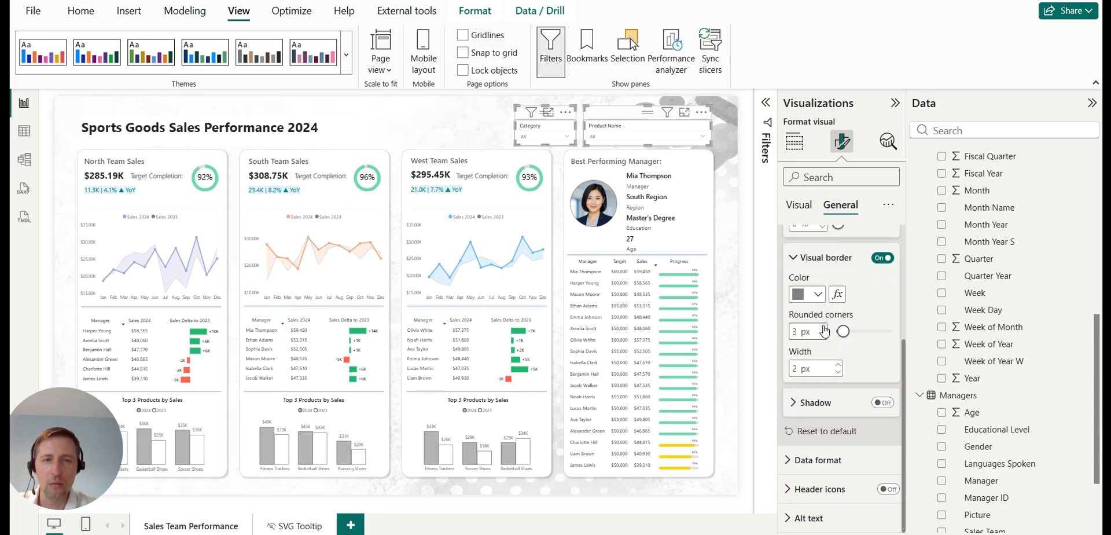
left_click(483, 127)
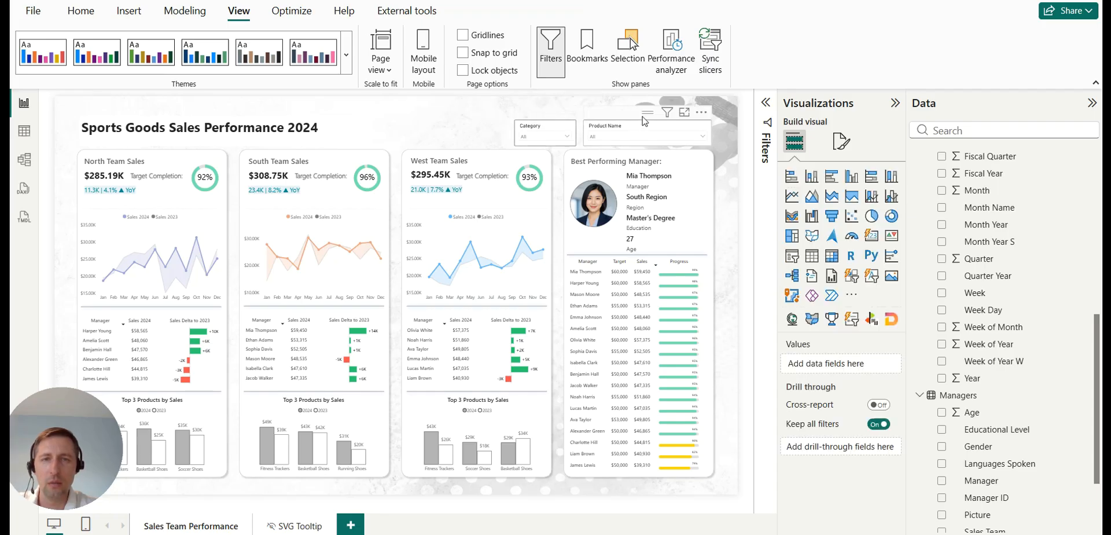
Set the visual border's rounded corners to 8 px on the Product Name slicer alone.
left_click(645, 122)
left_click(839, 145)
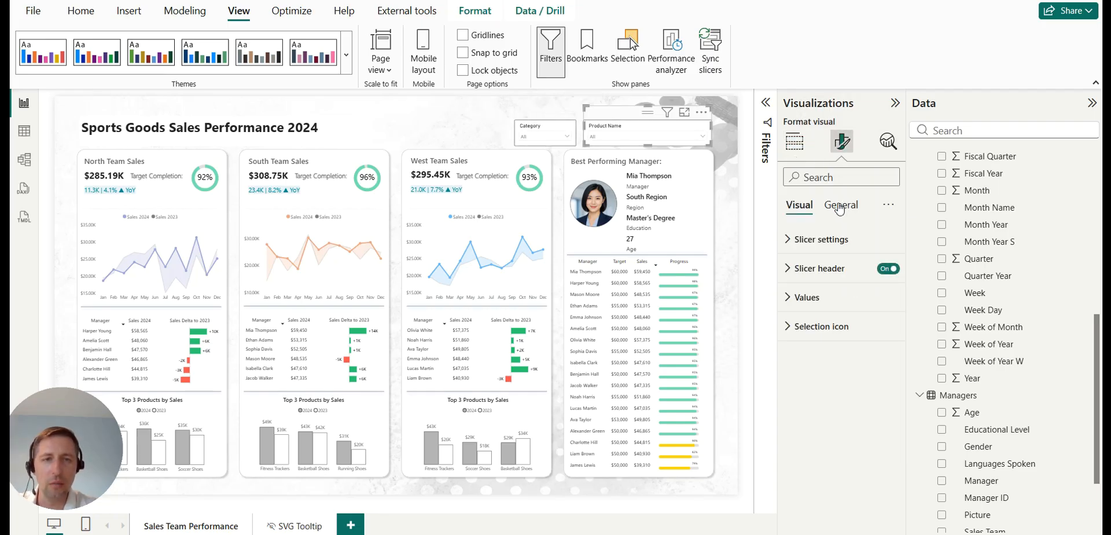
left_click(840, 206)
left_click(811, 297)
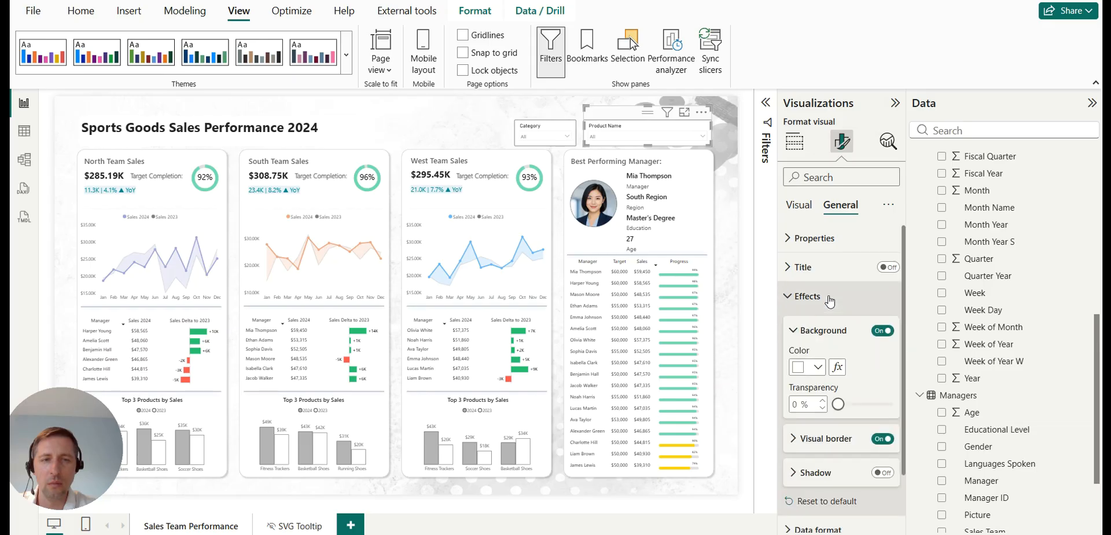
scroll(825, 393, "down", 2)
left_click(818, 377)
scroll(822, 376, "down", 1)
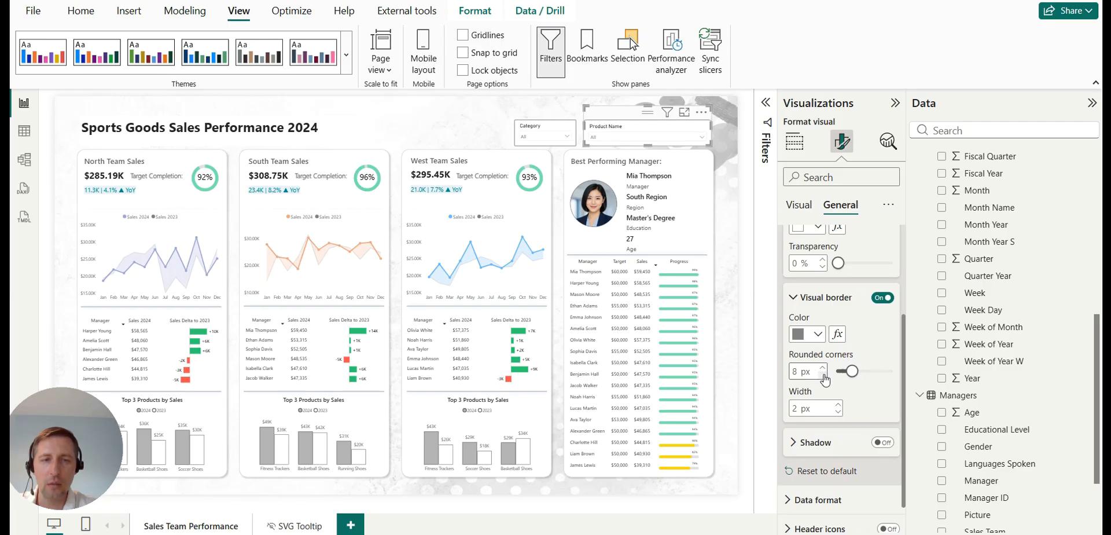
left_click(489, 122)
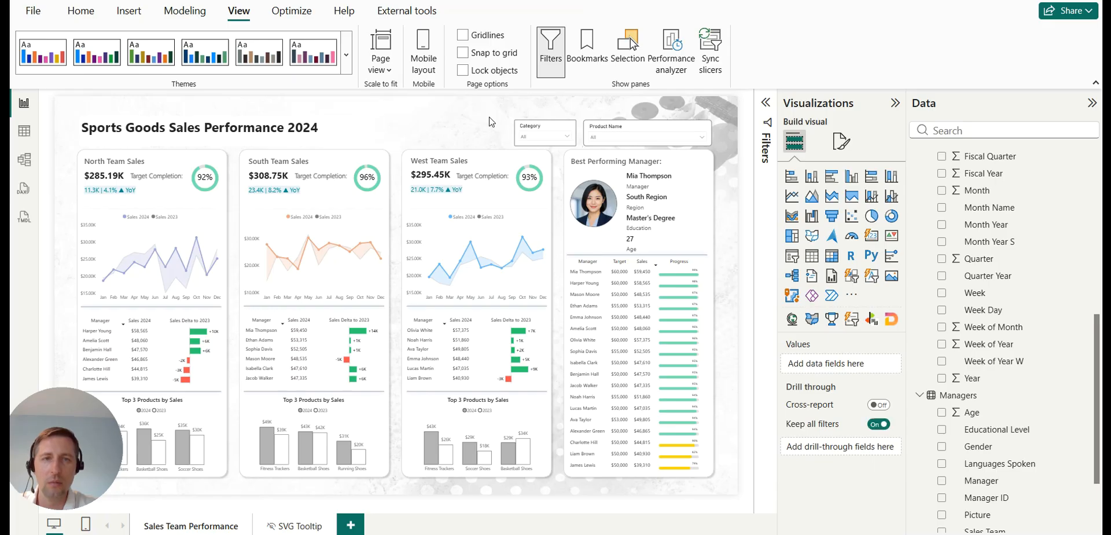
Set the visual border's rounded corners to 9 px on the Category slicer and deselect it.
left_click(570, 129)
left_click(842, 141)
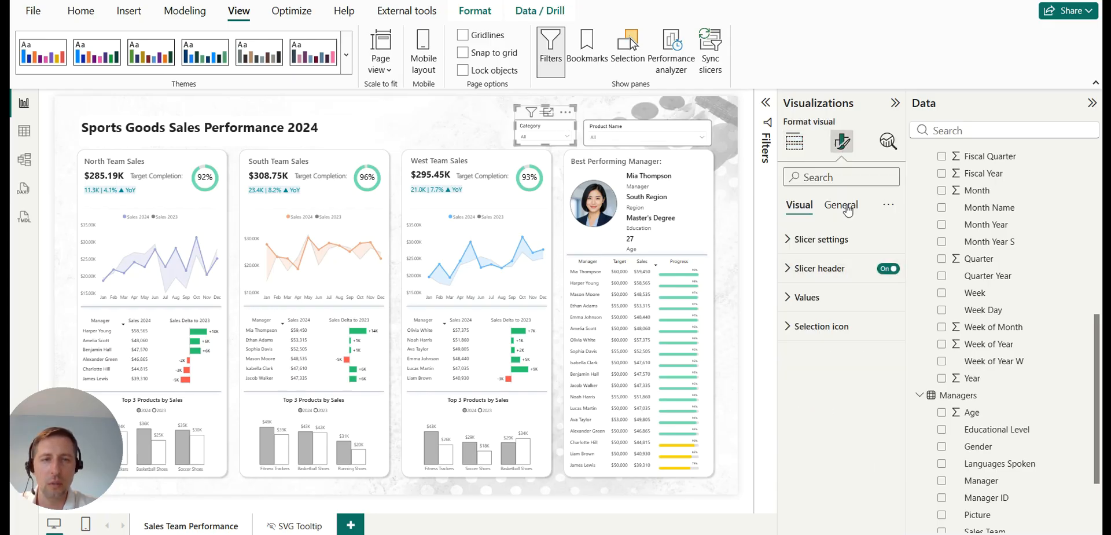
left_click(844, 206)
left_click(813, 362)
scroll(829, 317, "down", 2)
left_click(814, 369)
scroll(837, 382, "down", 2)
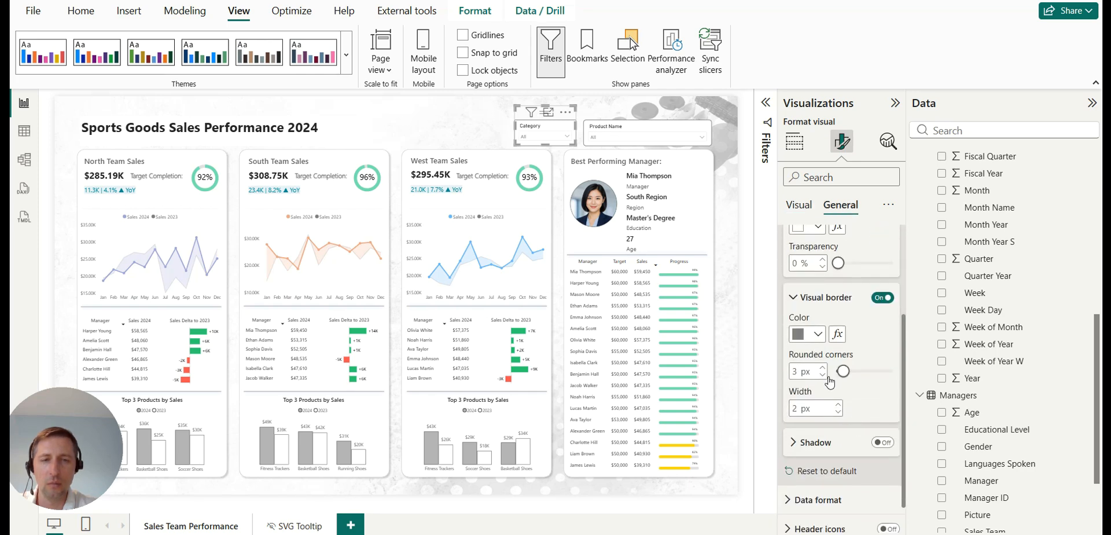
scroll(831, 396, "down", 1)
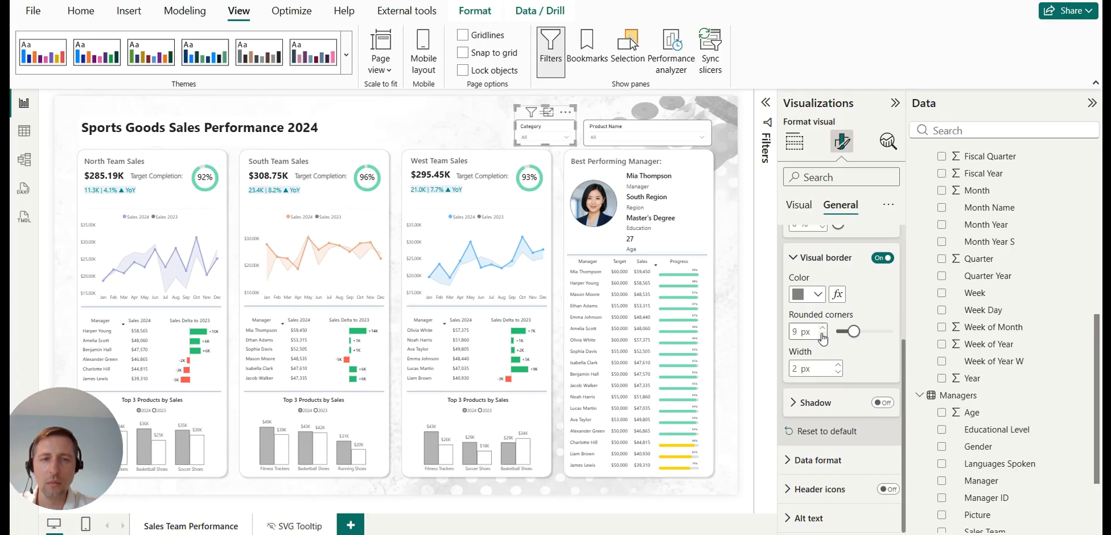
left_click(457, 112)
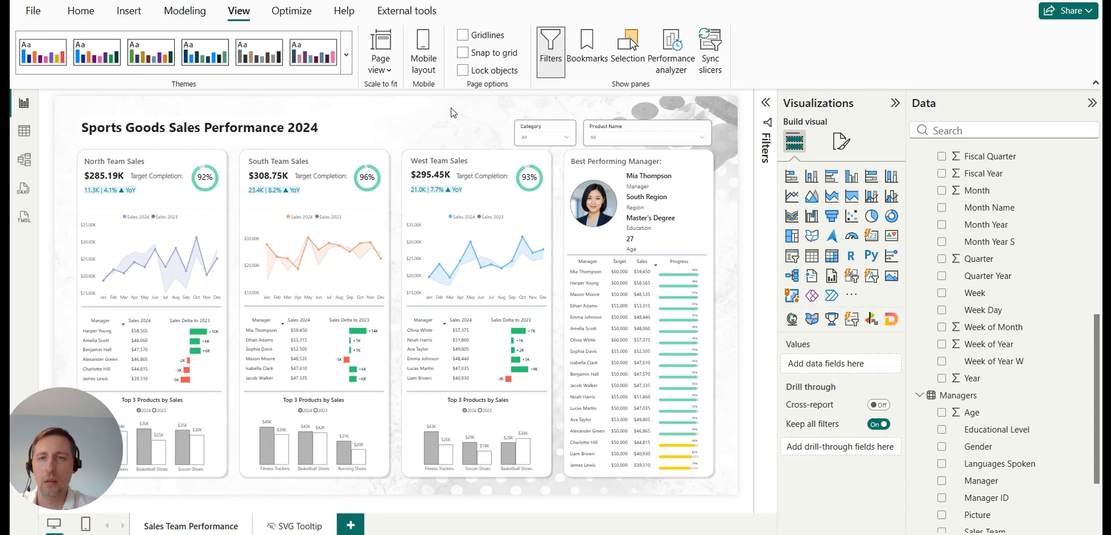
left_click(632, 119)
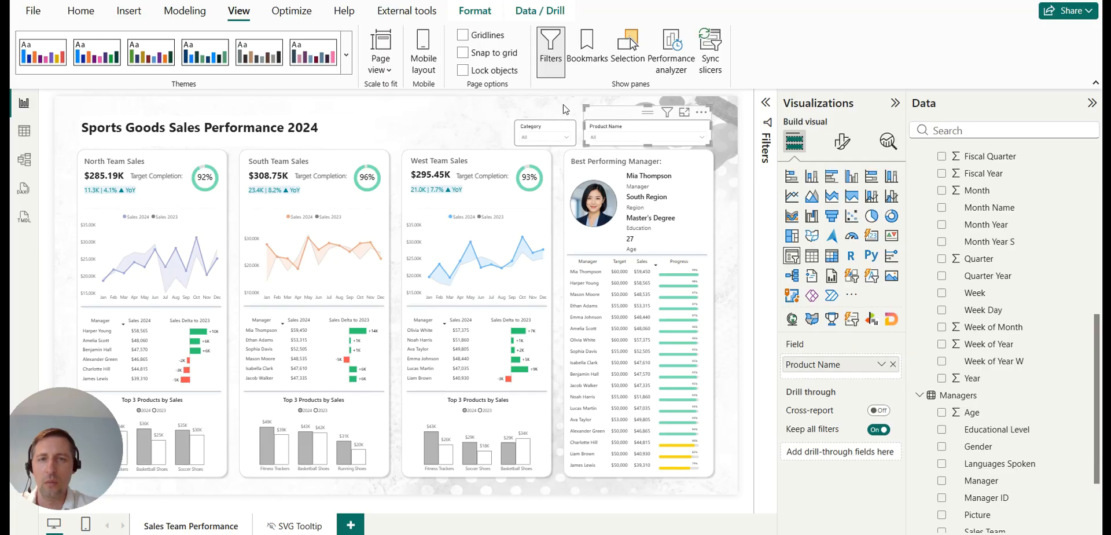
left_click(549, 112)
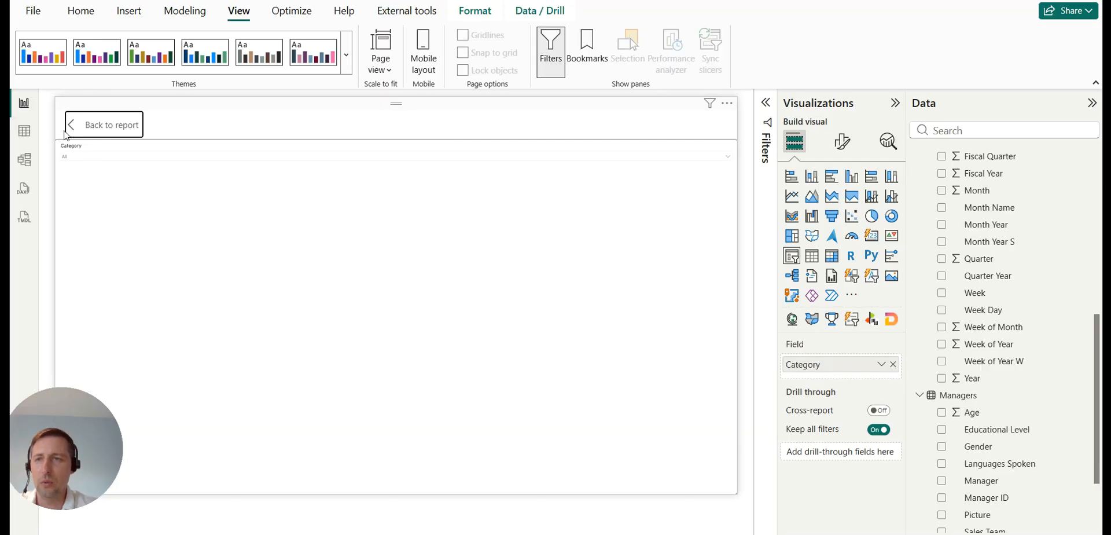
key("Escape")
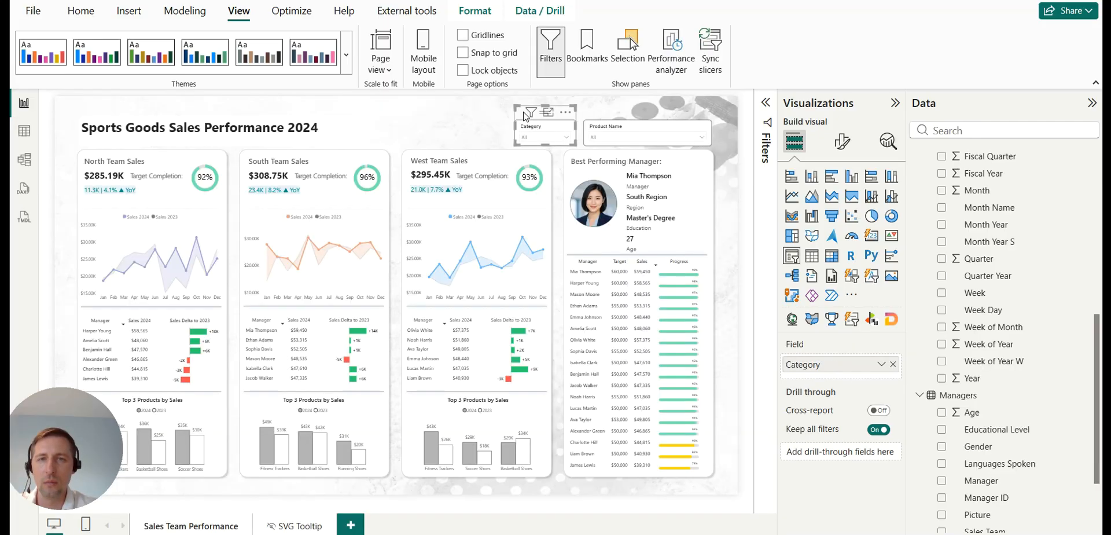
Move the Category and Product Name slicers together towards the report title and slightly up, clear of the sports image in the background.
left_click(628, 119, "ctrl")
key("Left")
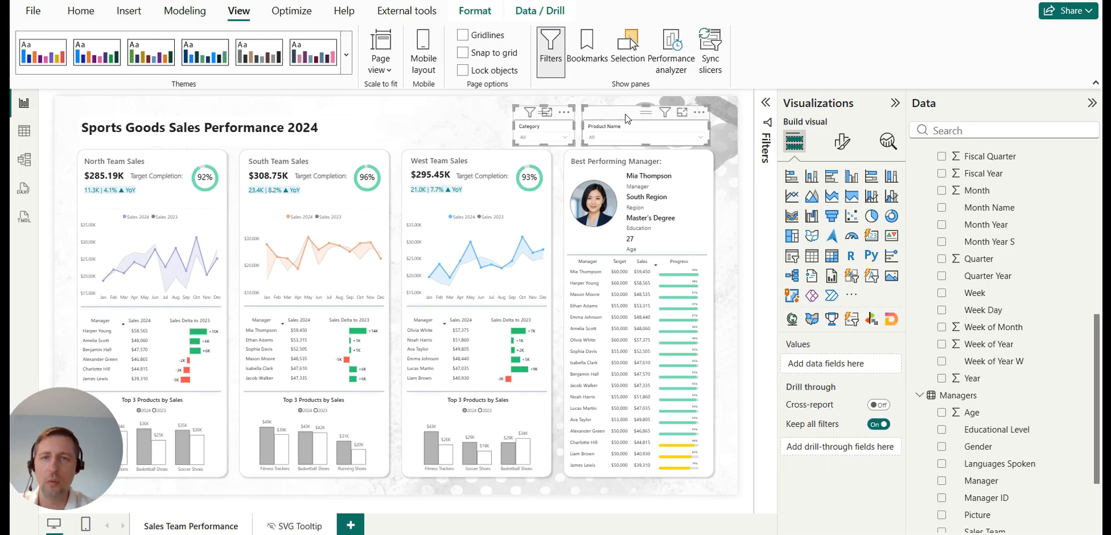
key("Left")
key("Left")
key("Left")
key("Left")
key("Left")
key("Left")
key("Left")
key("Left")
key("Left")
key("Left")
key("Left")
key("Left")
key("Left")
key("Left")
key("Left")
key("Left")
key("Left")
key("Left")
key("Left")
key("Left")
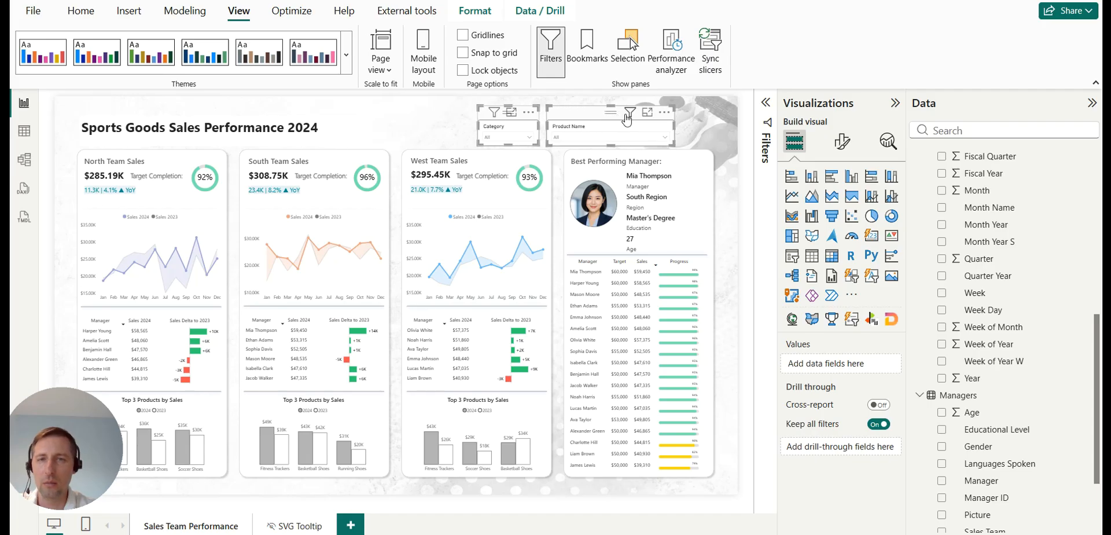
key("Left")
key("Left")
key("Left")
key("Left")
key("Left")
key("Left")
key("Left")
key("Left")
key("Left")
key("Left")
key("Left")
key("Left")
key("Left")
key("Left")
key("Left")
key("Left")
key("Left")
key("Left")
key("Left")
key("Left")
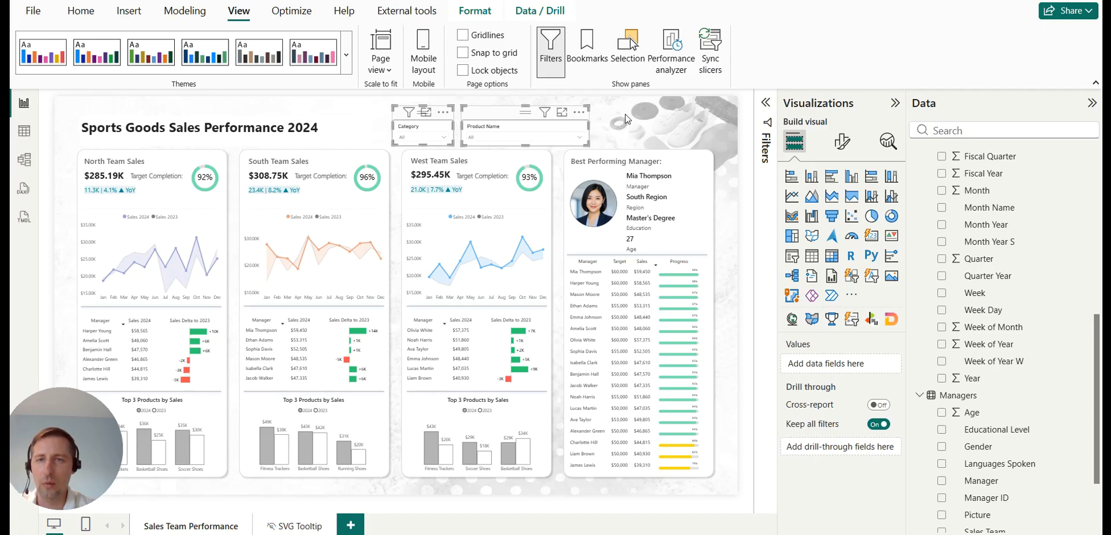
key("Left")
key("Up")
key("Up")
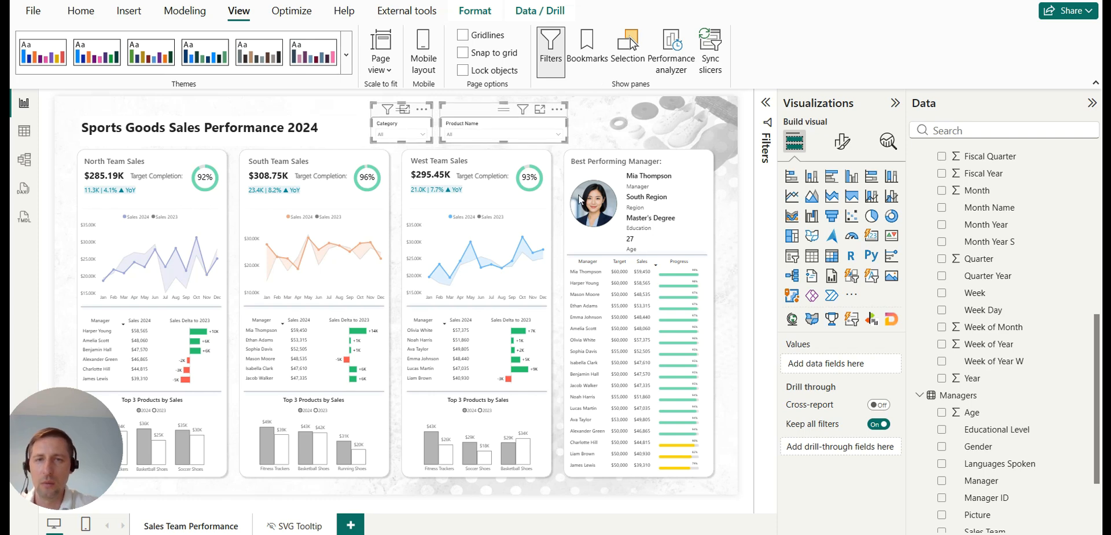
Narrow the Product Name slicer from its right edge, checking that the product names in its dropdown list still fit.
left_click(554, 137)
left_click_drag(568, 131, 552, 130)
left_click(539, 134)
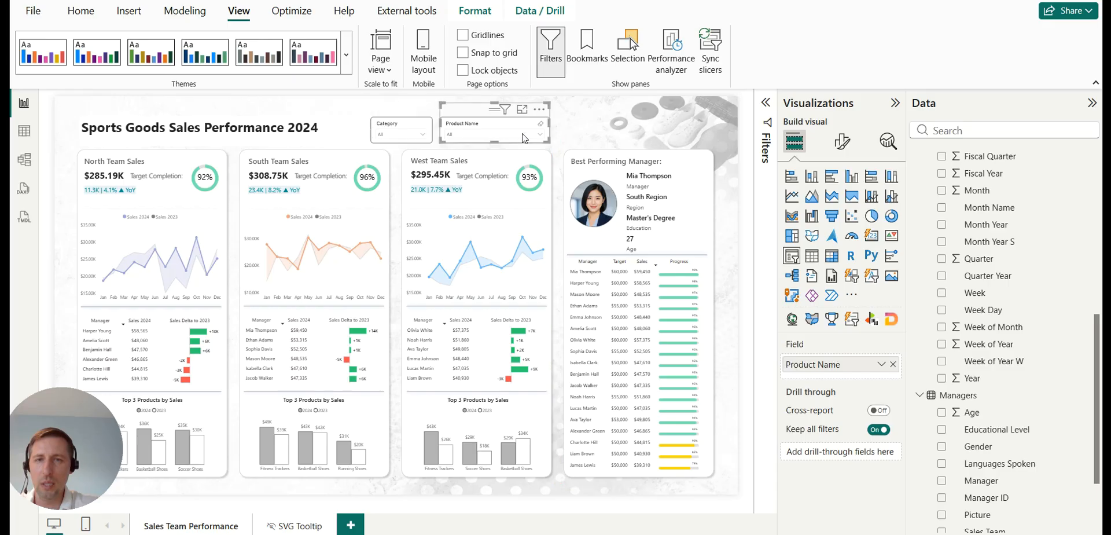
scroll(512, 167, "down", 5)
scroll(509, 174, "up", 5)
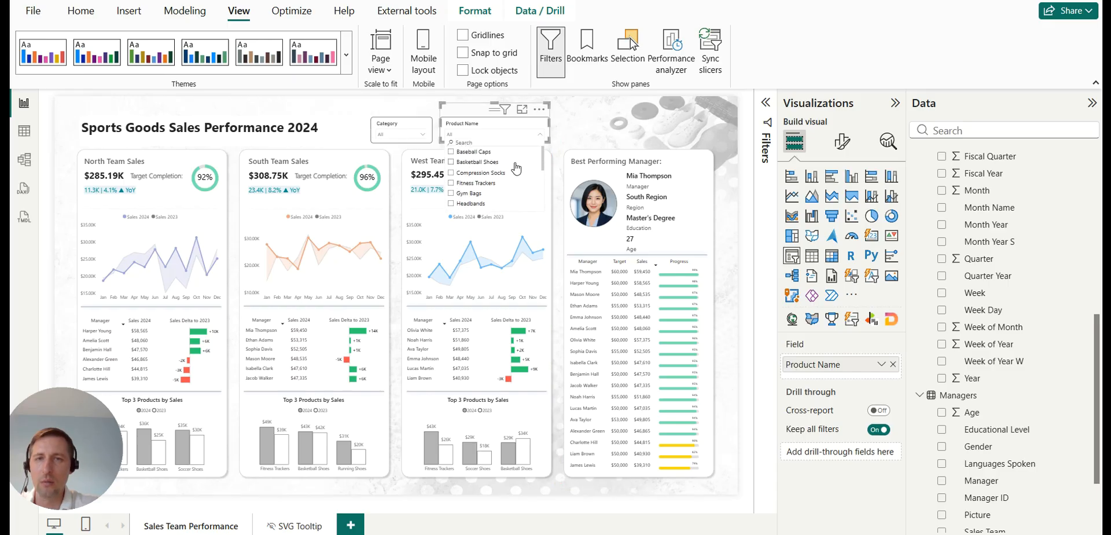
scroll(506, 199, "down", 5)
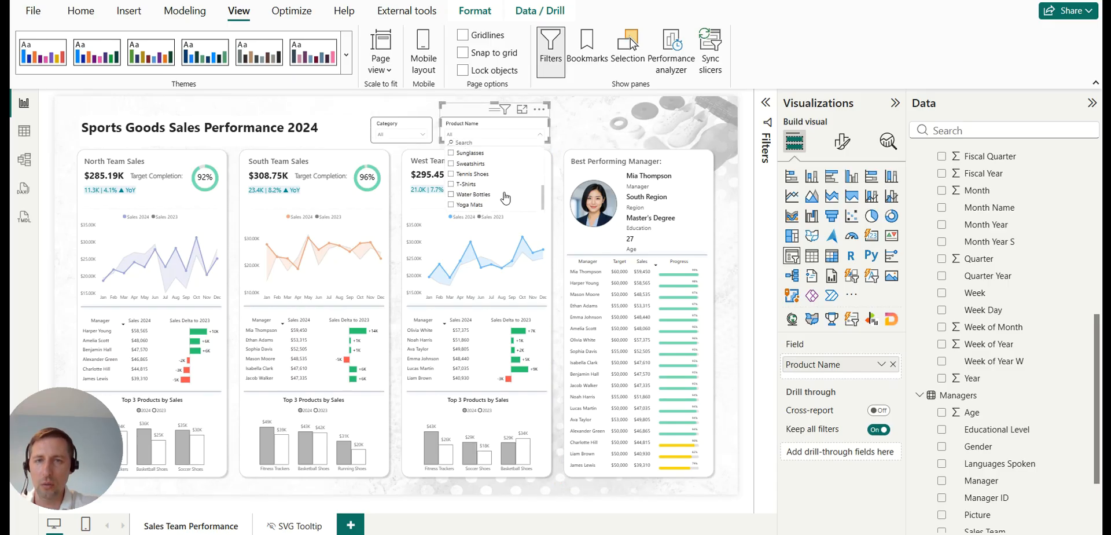
scroll(516, 206, "up", 5)
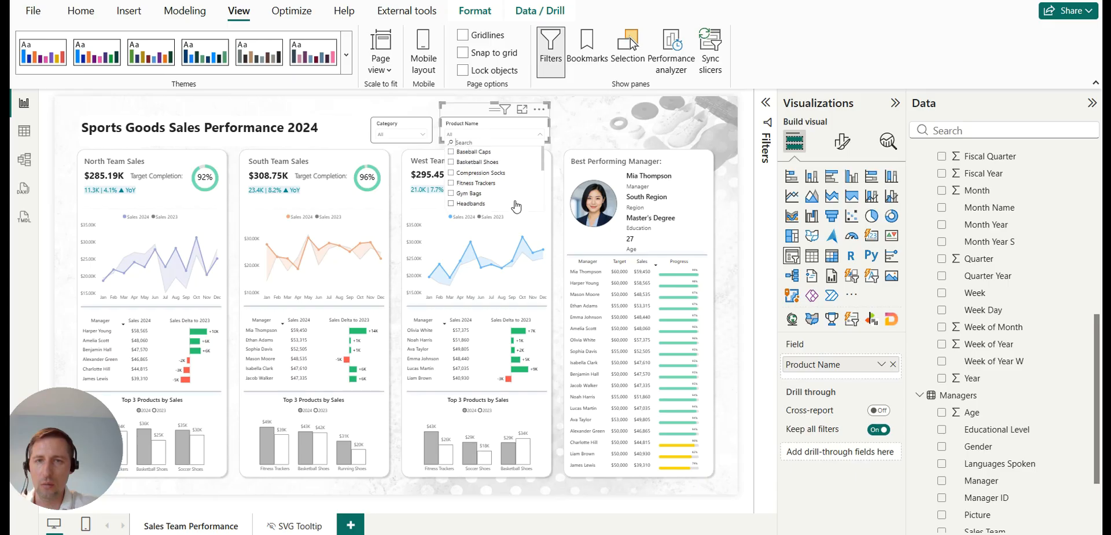
left_click(555, 135)
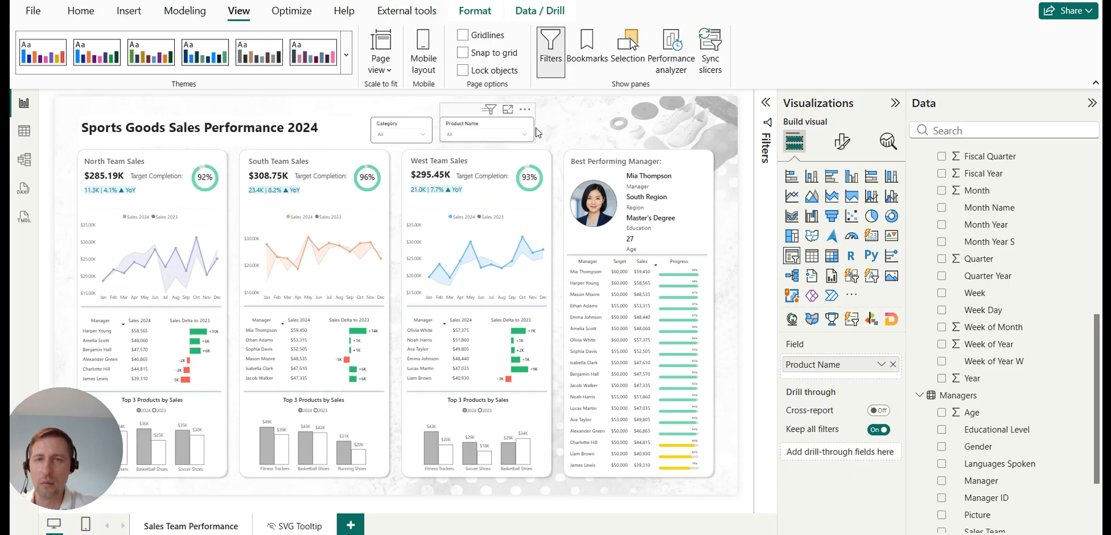
left_click(636, 142)
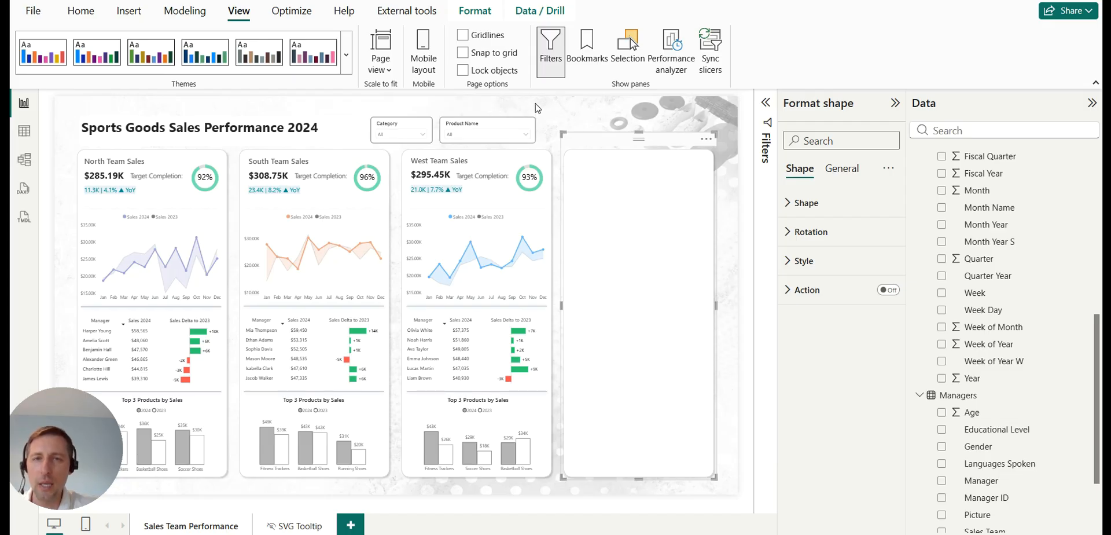
Move the Product Name slicer further from the Category slicer and set the Category slicer's width to 270 to match.
left_click(486, 118)
left_click_drag(463, 118, 499, 118)
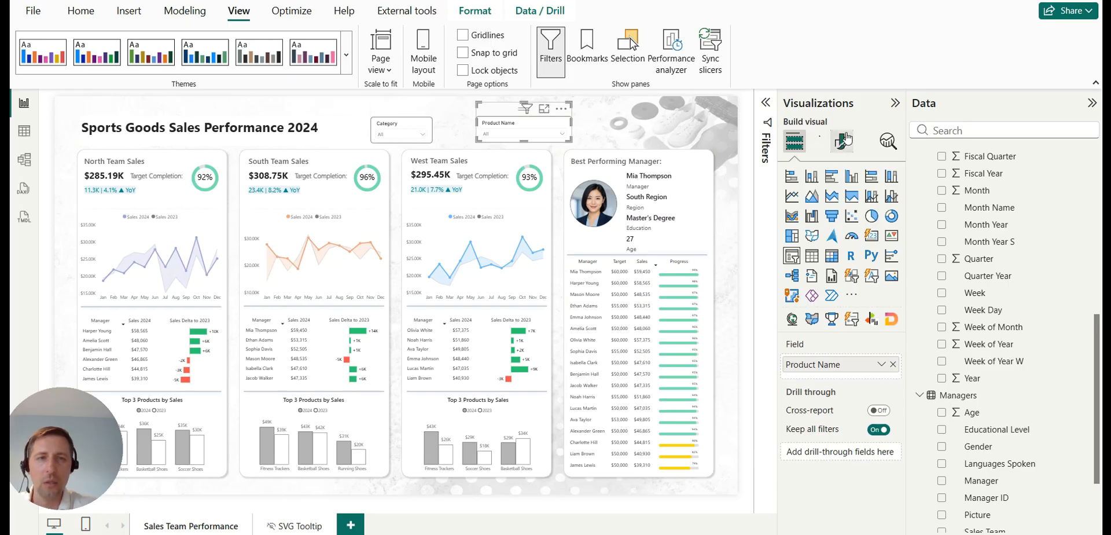
left_click(844, 141)
left_click(850, 207)
left_click(835, 239)
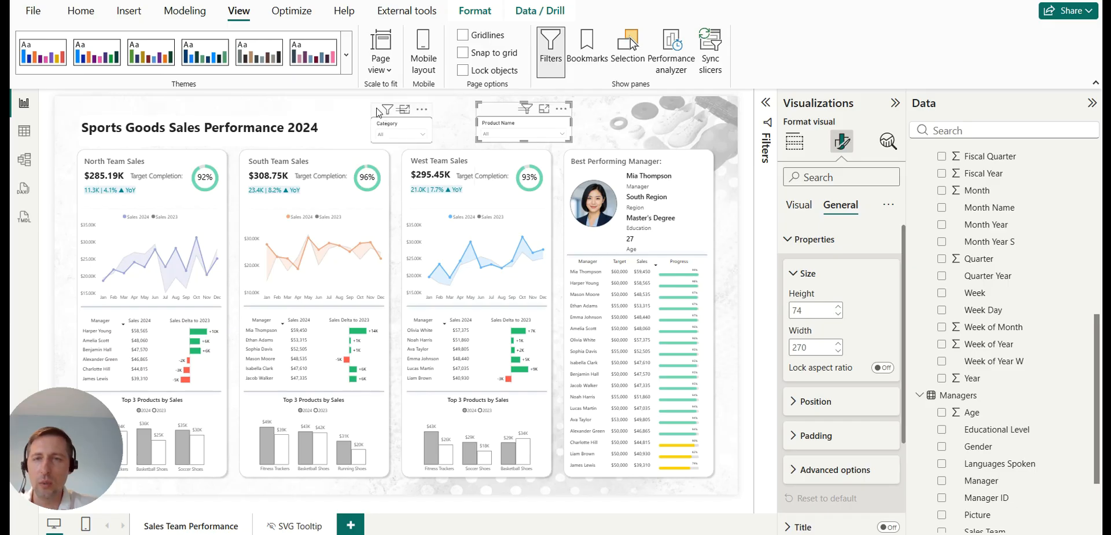
left_click(377, 111)
left_click(816, 347)
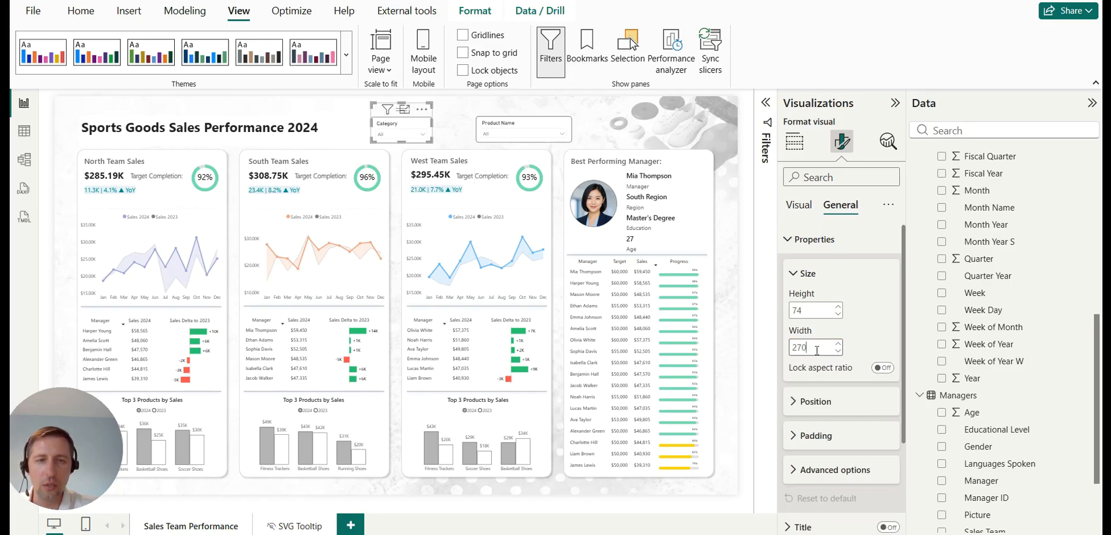
key("Return")
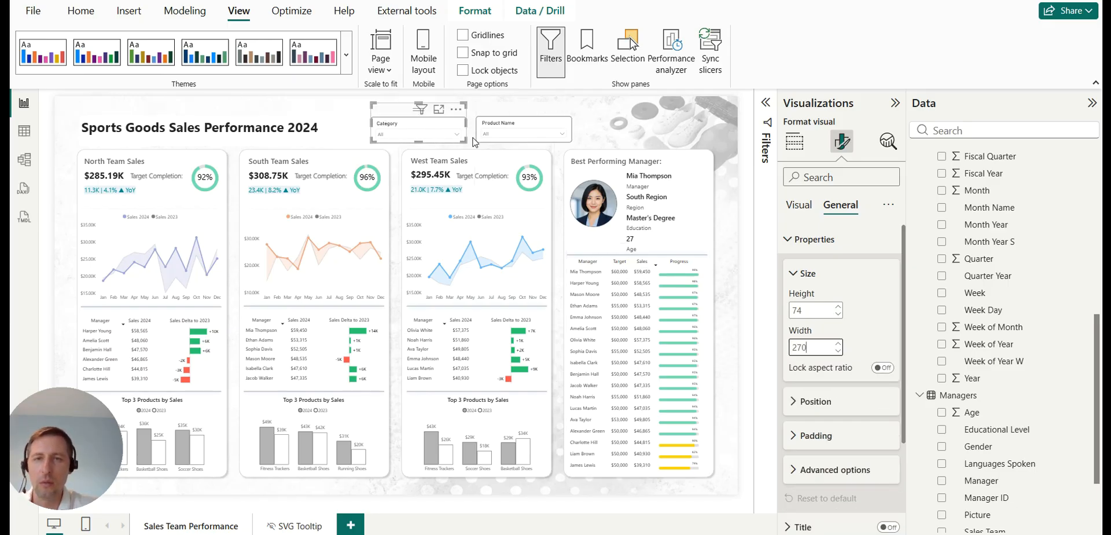
Set the Category slicer's height to 75 and check the Product Name slicer's height and width against it.
left_click(838, 307)
left_click(511, 119)
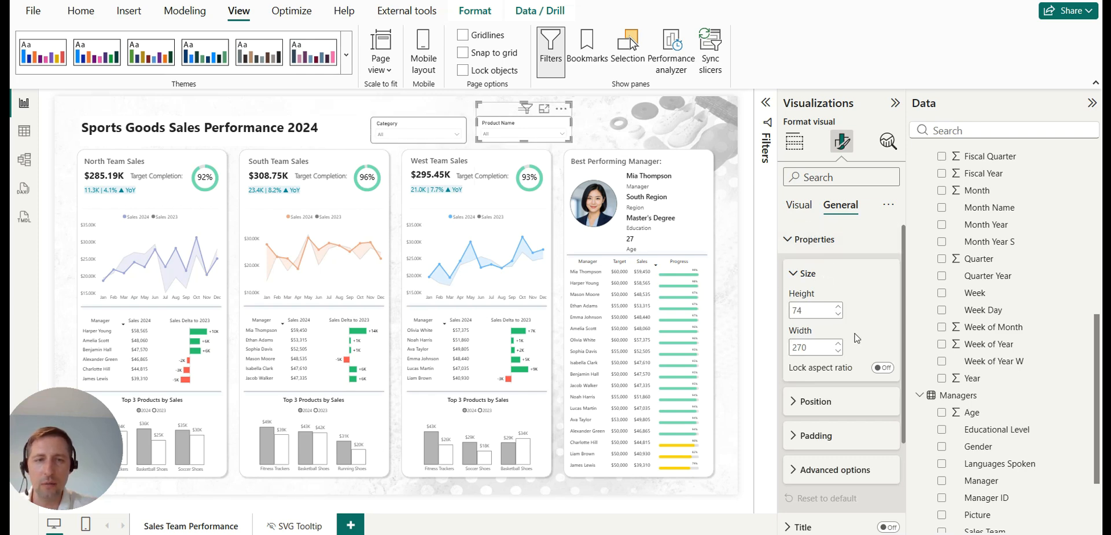
left_click(624, 130)
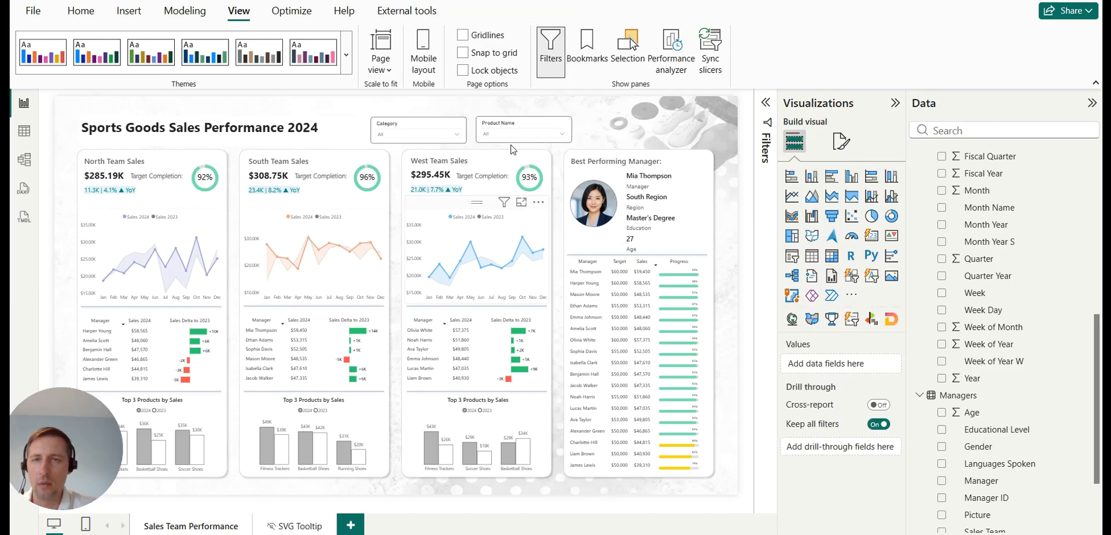
Check the Category slicer's size and its horizontal and vertical position, comparing its placement with the Product Name slicer.
left_click(462, 119)
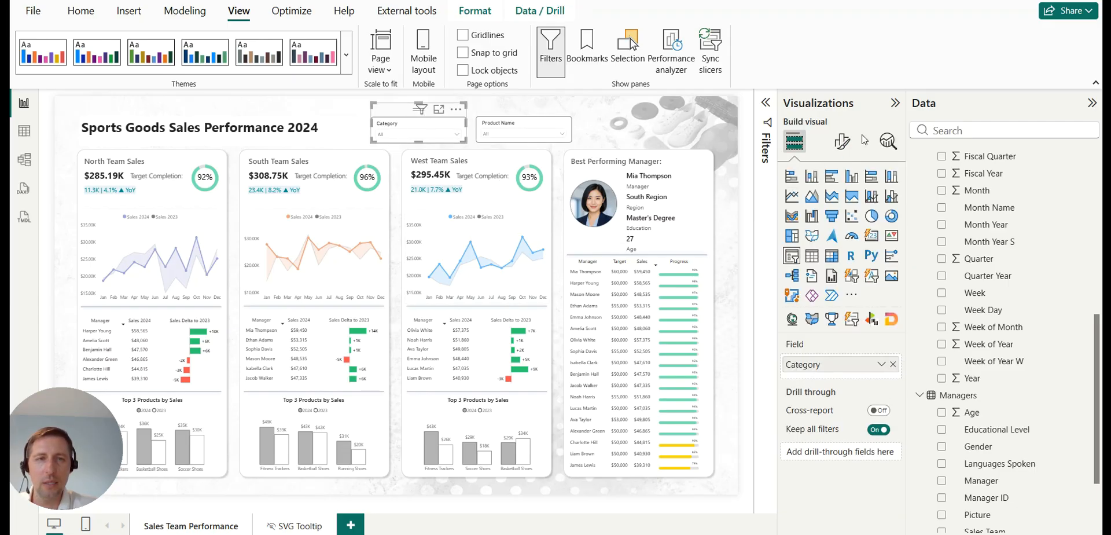
left_click(843, 141)
left_click(839, 241)
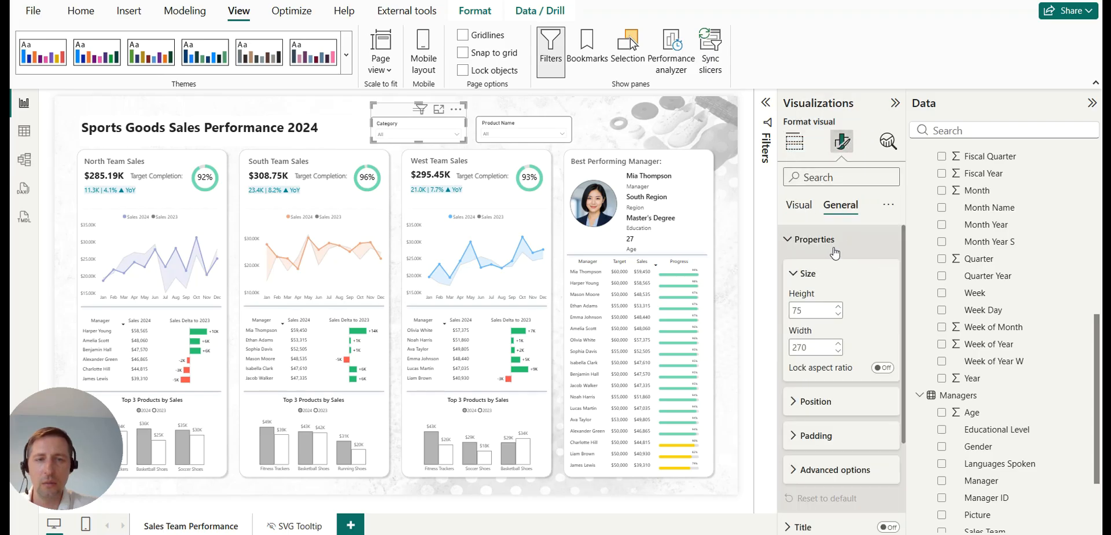
scroll(839, 243, "down", 3)
left_click(810, 253)
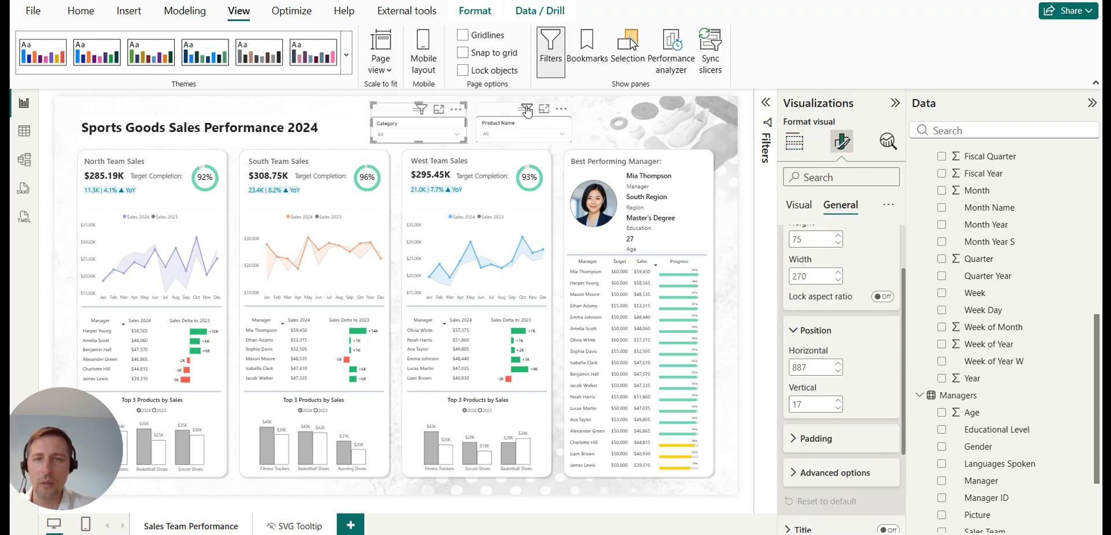
left_click(503, 112)
left_click(611, 112)
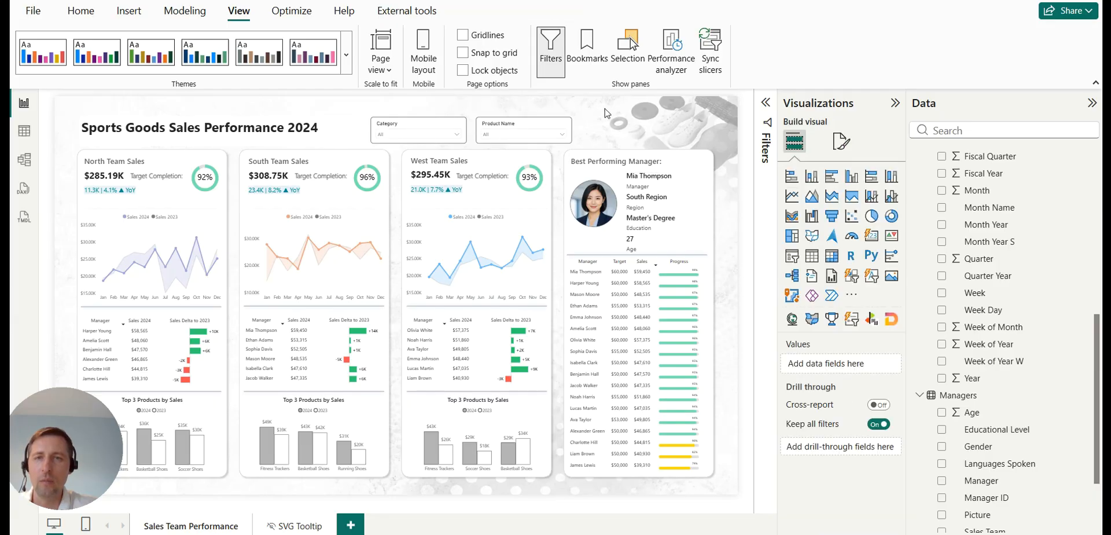
Move the Category and Product Name slicers together until the Product Name slicer lines up with the right edge of the Best Performing Manager card.
mouse_move(430, 126)
left_click(385, 117)
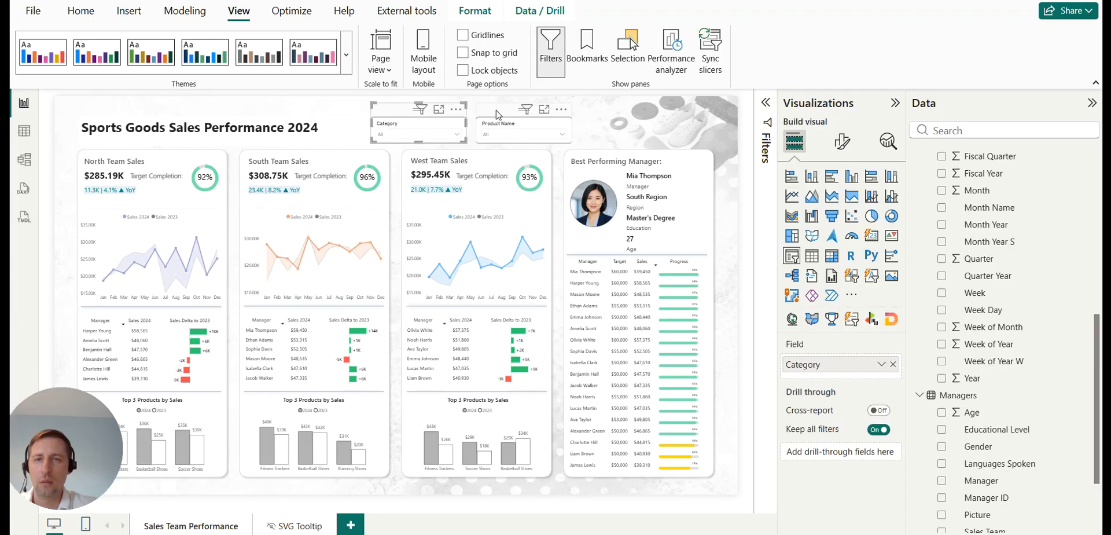
left_click(497, 114, "ctrl")
key("Down")
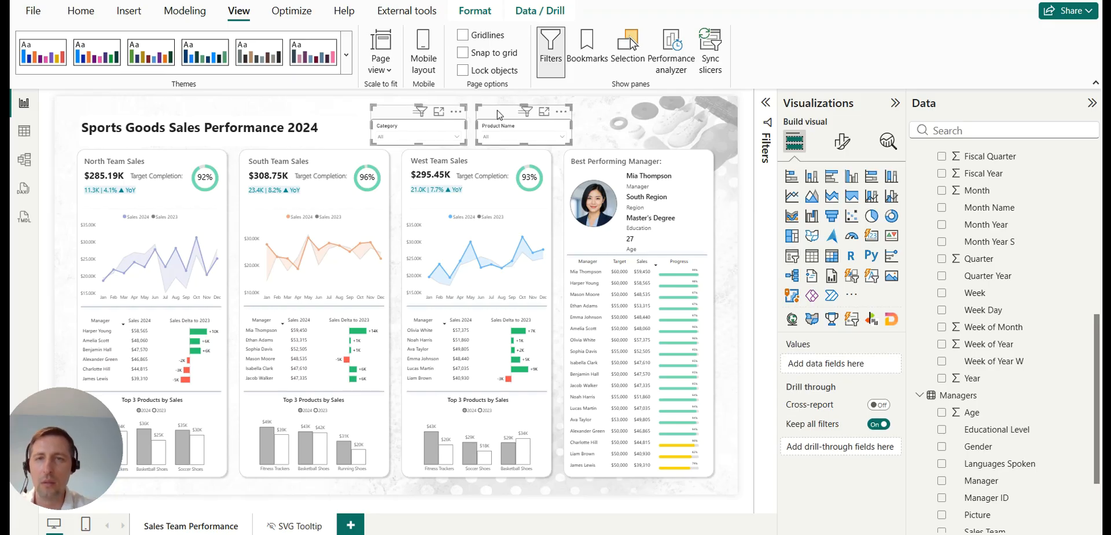
key("Down")
key("Right")
key("Right")
key("Right")
key("Right")
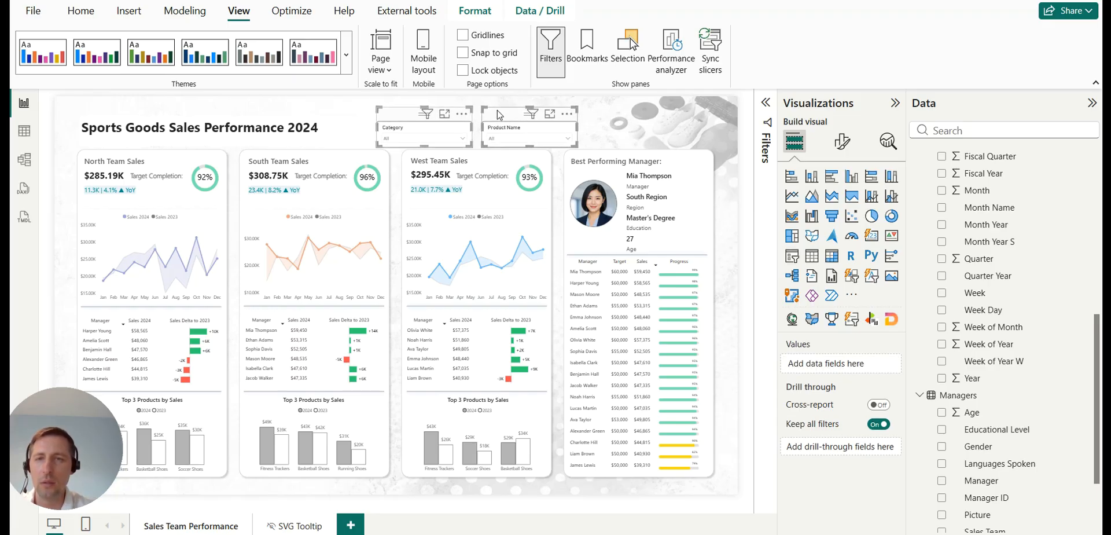
left_click_drag(502, 115, 634, 108)
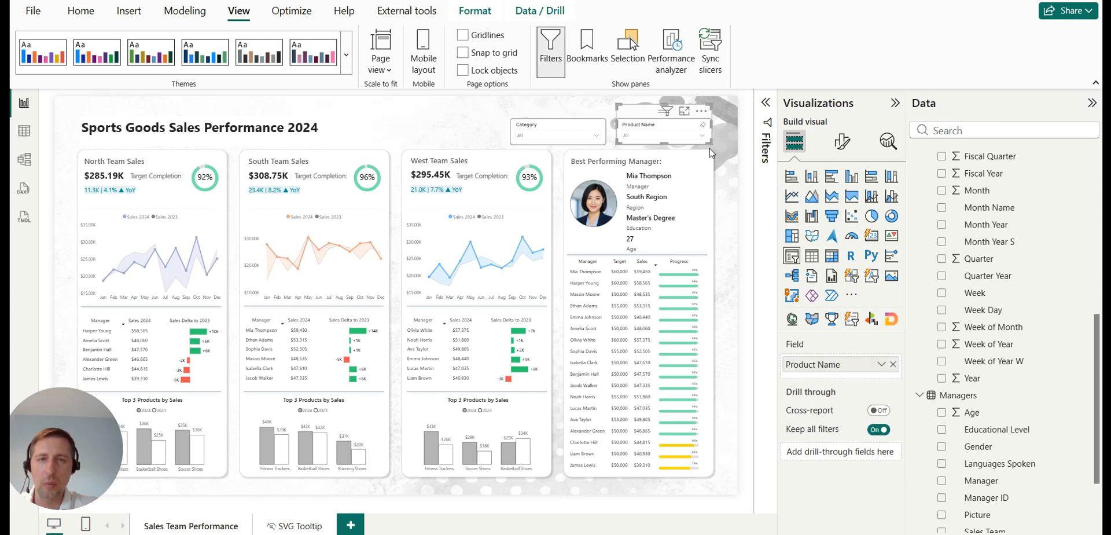
left_click(733, 161)
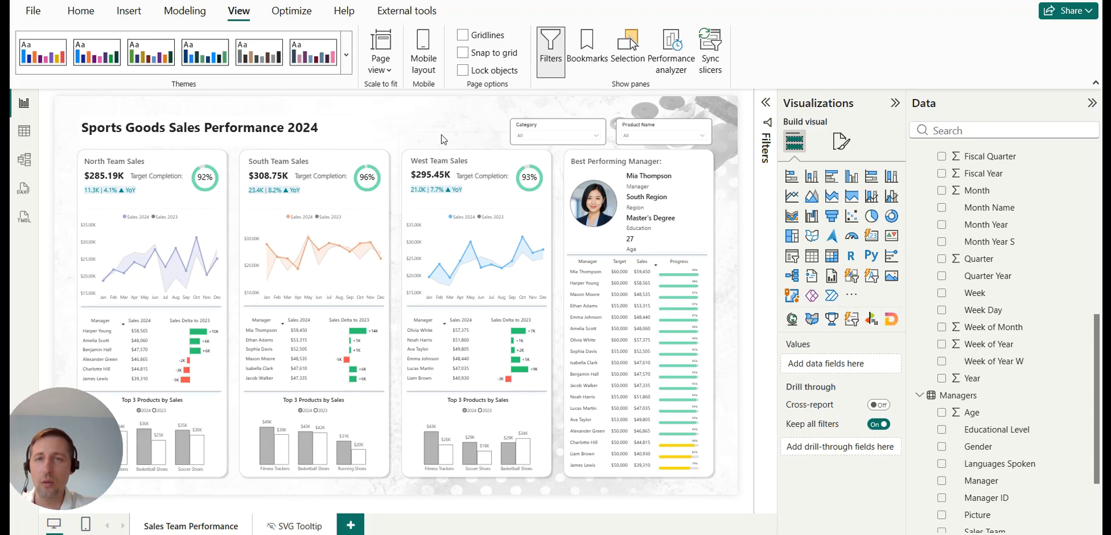
Nudge the Category and Product Name slicers slightly up together to leave more space above the report cards.
left_click(547, 120)
left_click(654, 114, "ctrl")
key("Up")
key("Up")
key("Up")
key("Up")
key("Up")
key("Up")
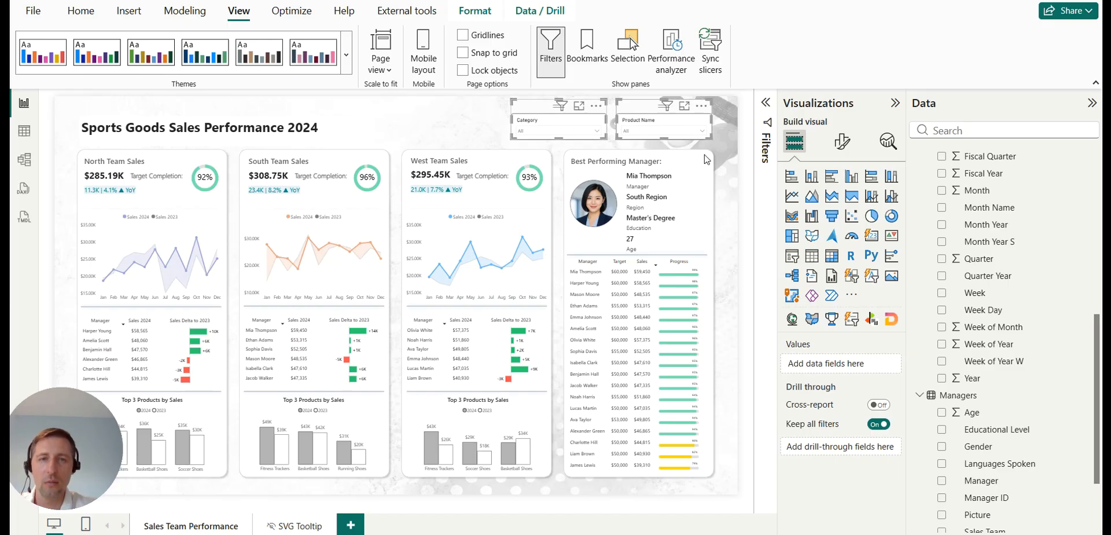
left_click(731, 172)
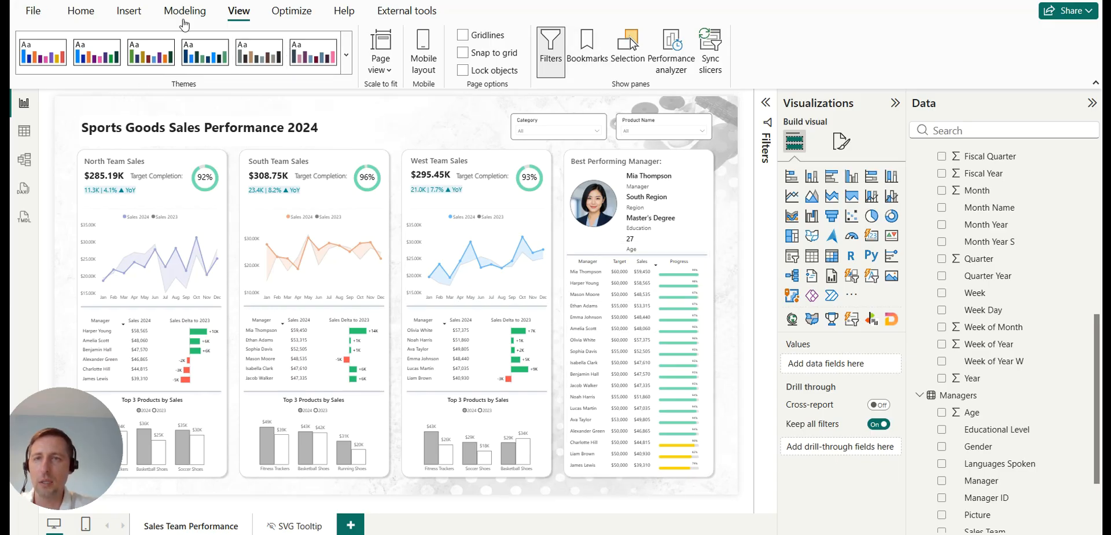
Insert a text box with font size 10 containing "Designed by" followed by the report author's name.
left_click(131, 12)
left_click(421, 56)
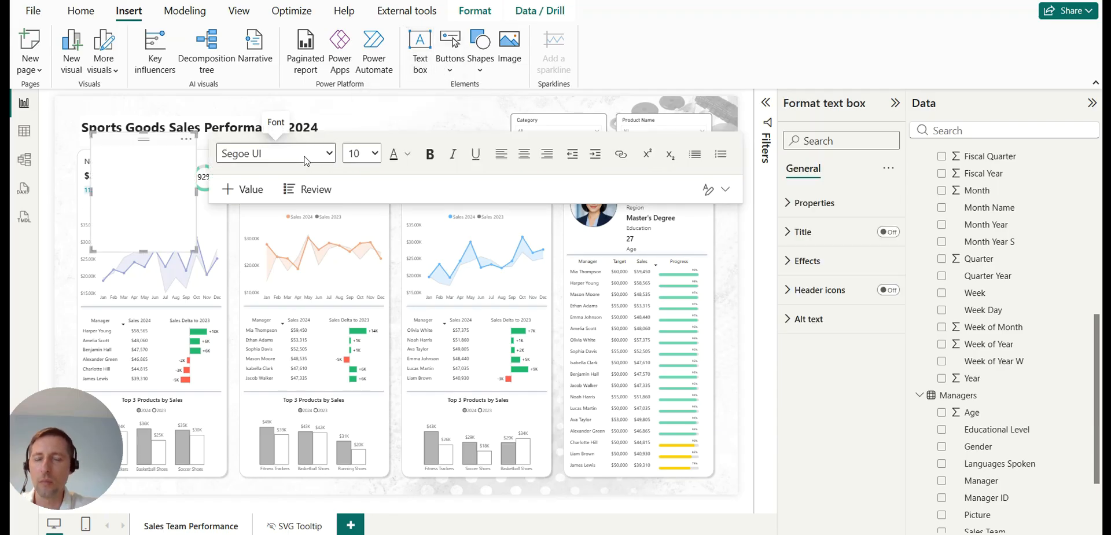
left_click(365, 158)
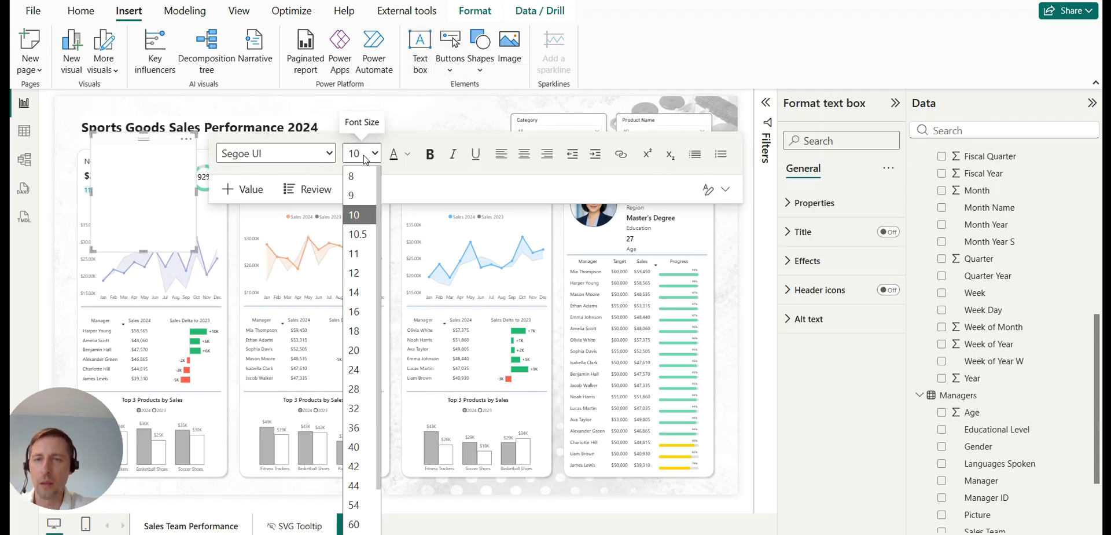
left_click(359, 215)
left_click(142, 201)
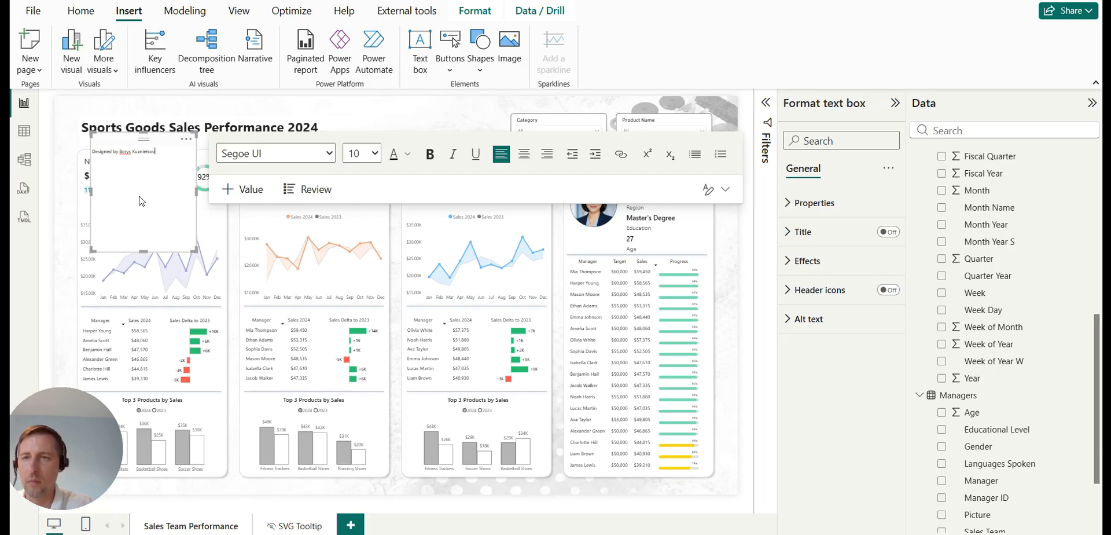
Reduce the height of the author credit text box and make its text italic.
left_click_drag(144, 251, 145, 180)
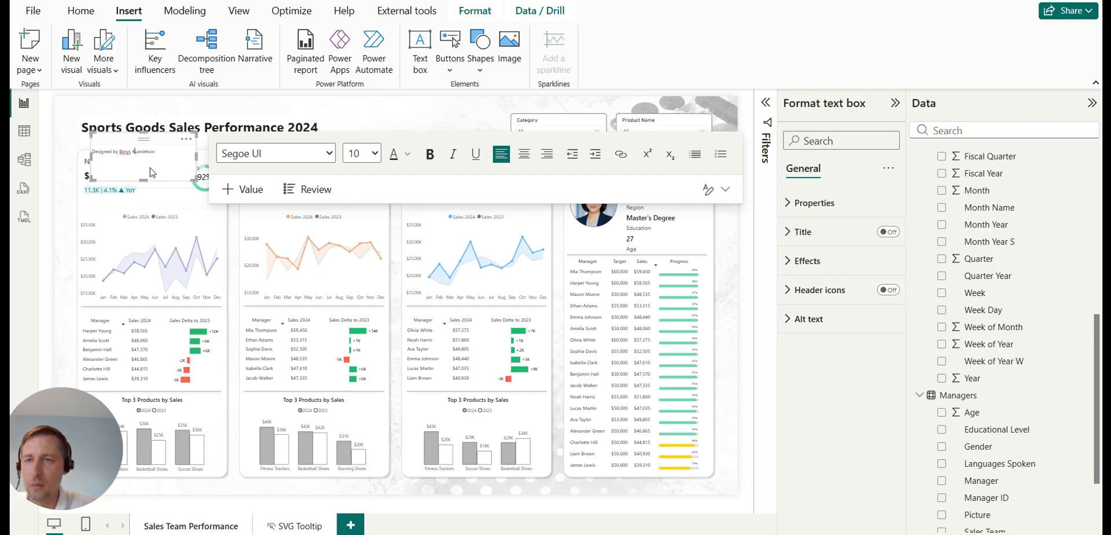
triple_click(132, 150)
left_click(453, 154)
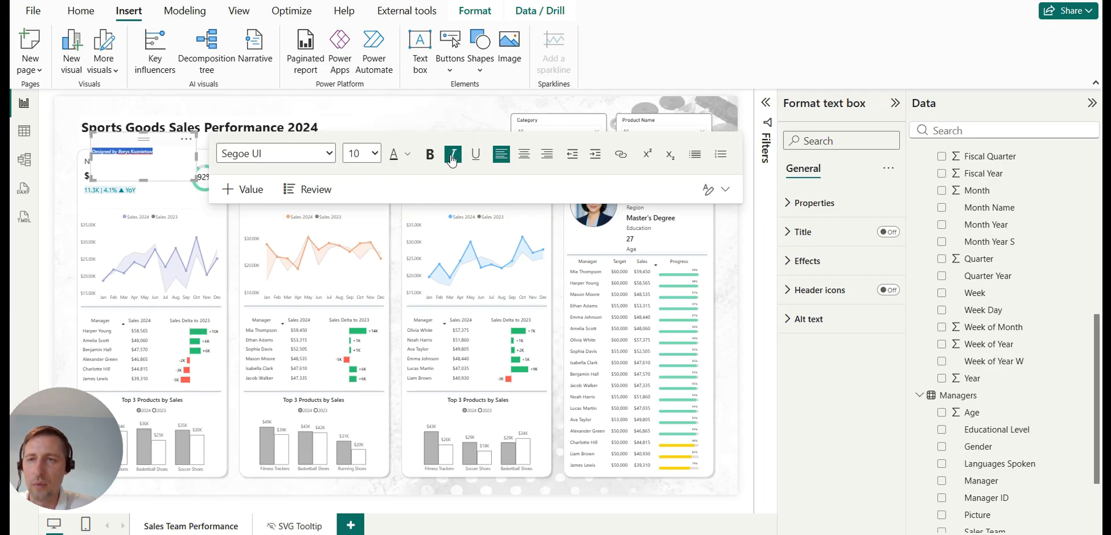
Fit the author credit text box just below the Best Performing Manager card and turn off its background.
left_click_drag(176, 139, 706, 452)
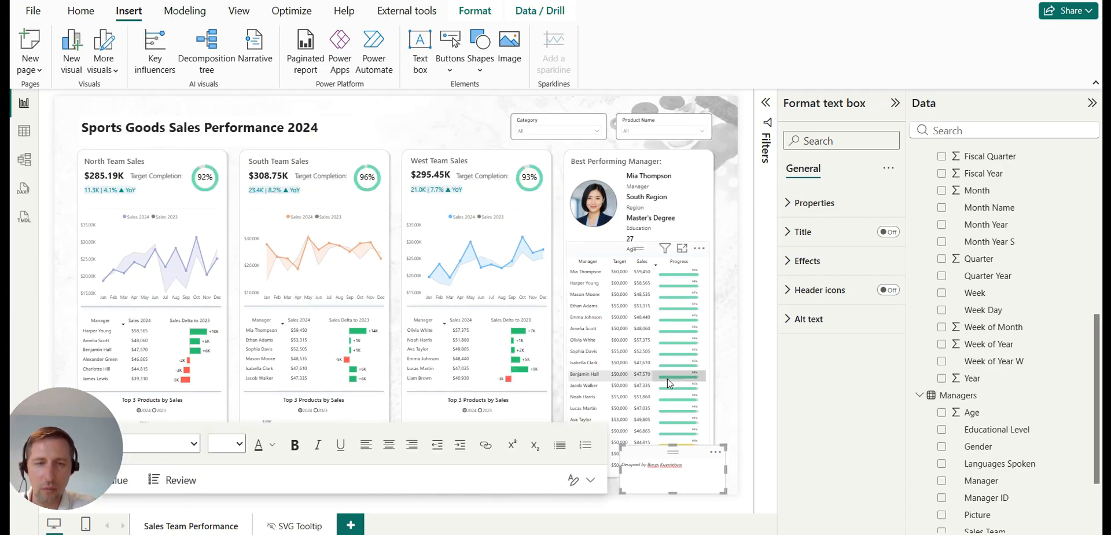
left_click_drag(672, 491, 717, 475)
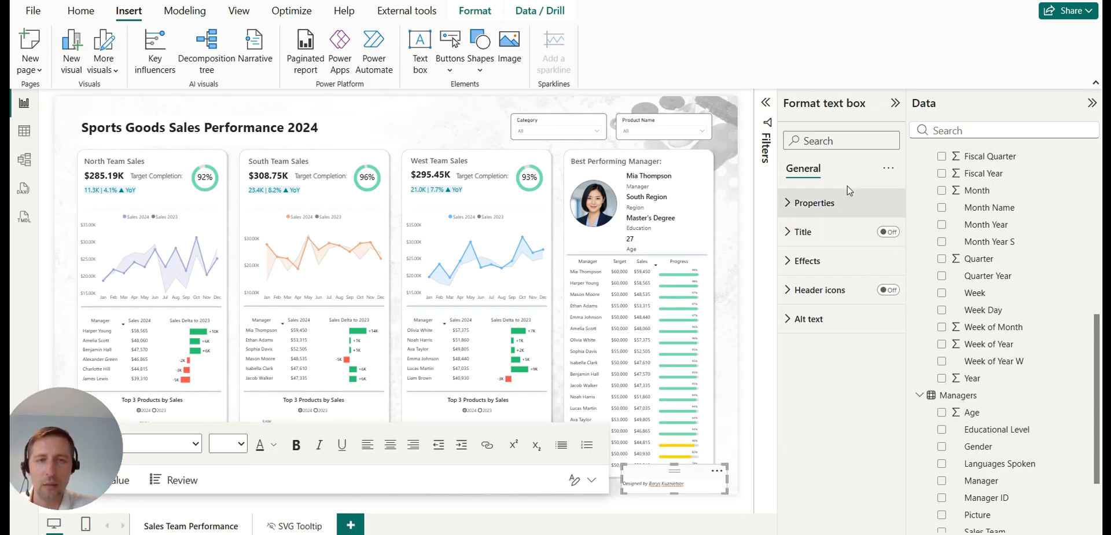
left_click(828, 208)
left_click(828, 205)
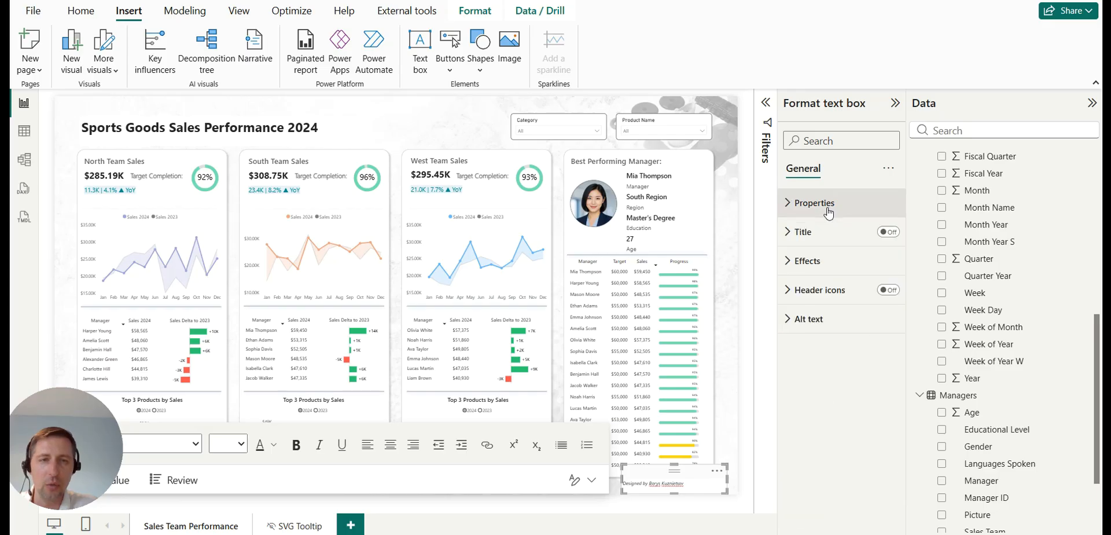
left_click(851, 255)
left_click(884, 291)
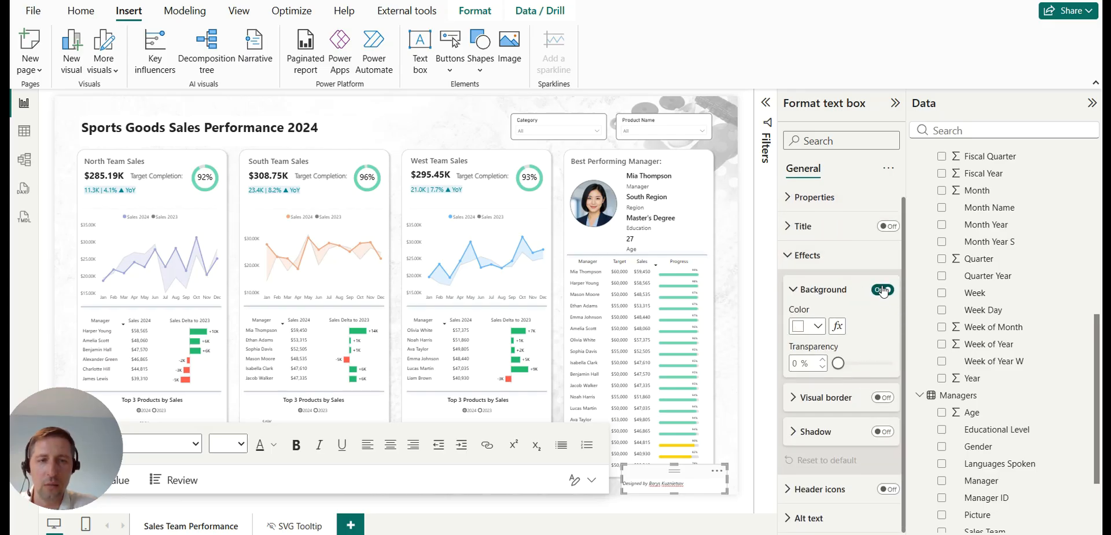
left_click(674, 513)
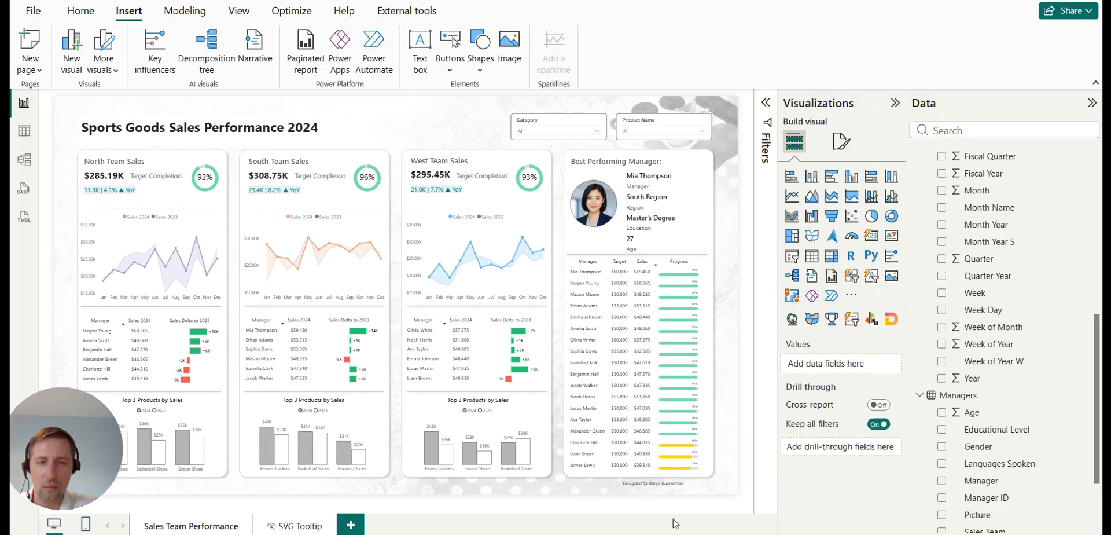
Shift the author credit text box to the right so its text lines up with the right edge of the Best Performing Manager card.
left_click(688, 491)
left_click_drag(674, 493, 677, 495)
left_click(723, 446)
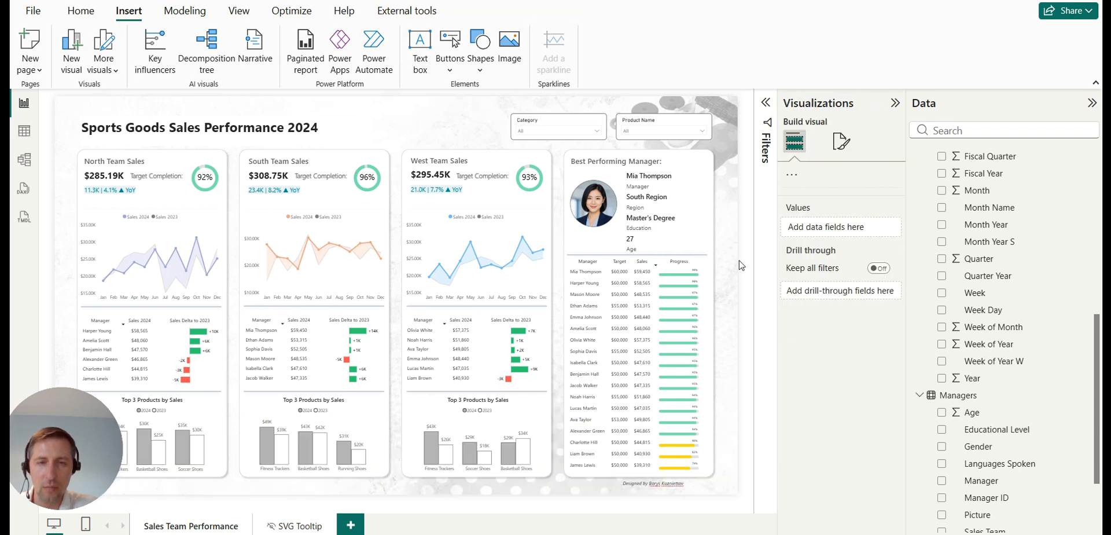
scroll(713, 277, "up", 2)
scroll(713, 277, "down", 3)
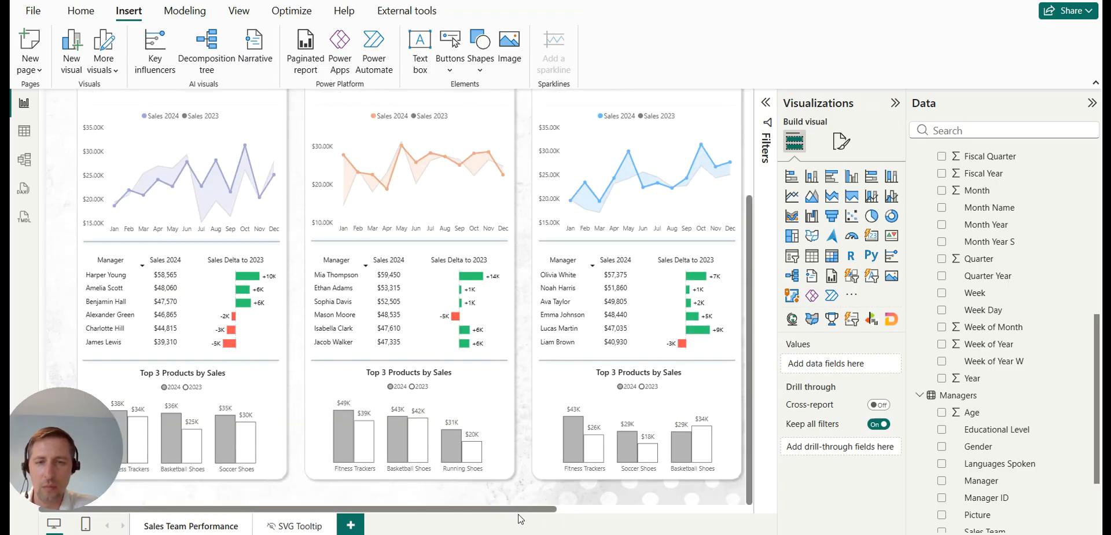
left_click_drag(514, 510, 709, 507)
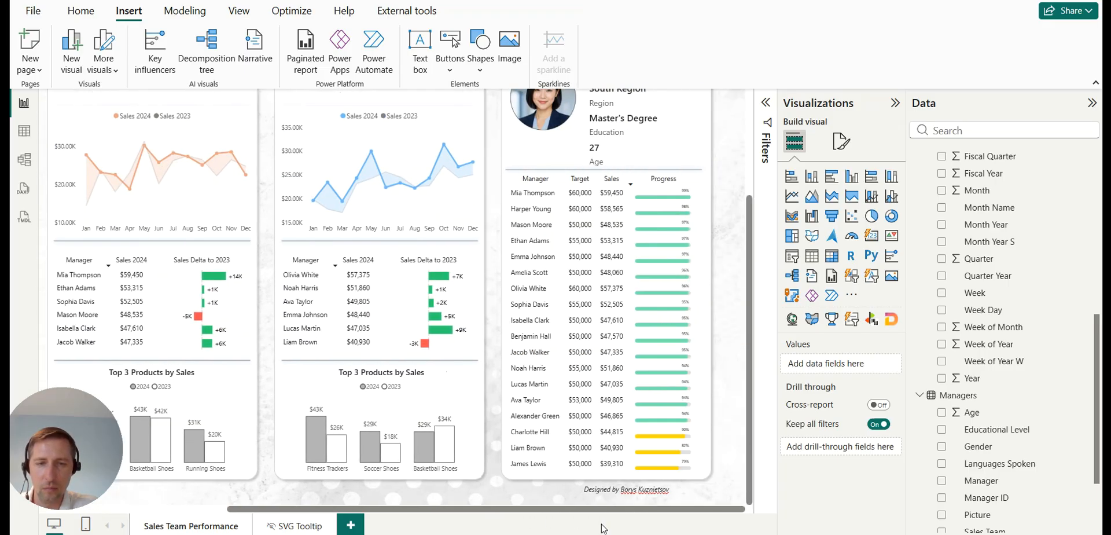
left_click(665, 497)
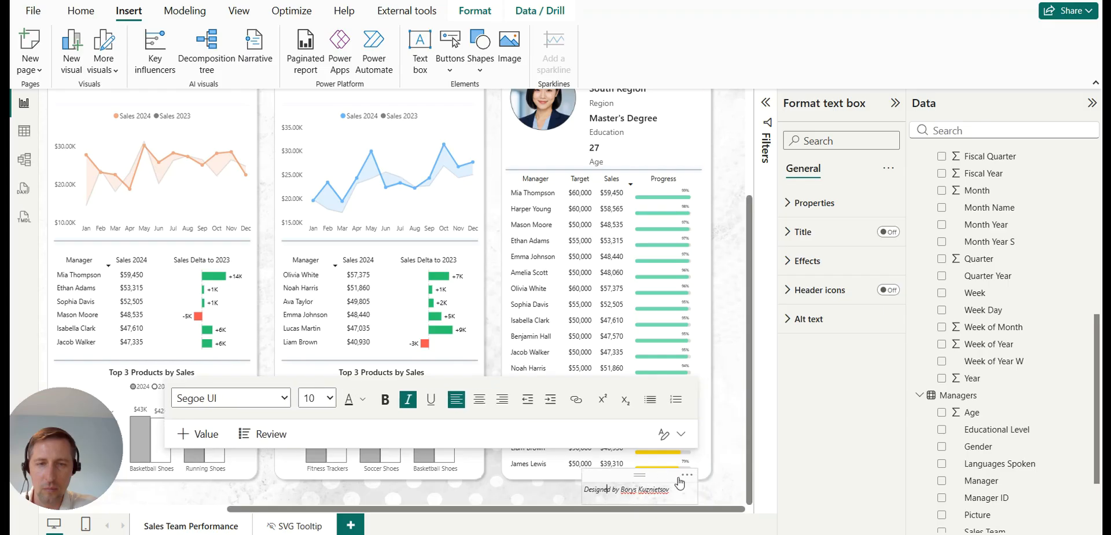
left_click_drag(657, 476, 712, 480)
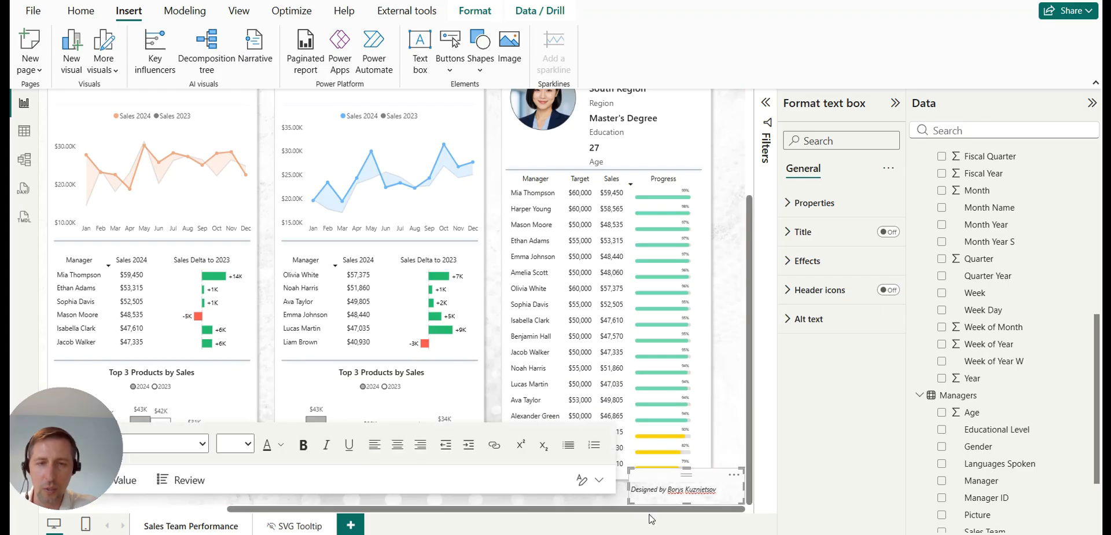
left_click(716, 328)
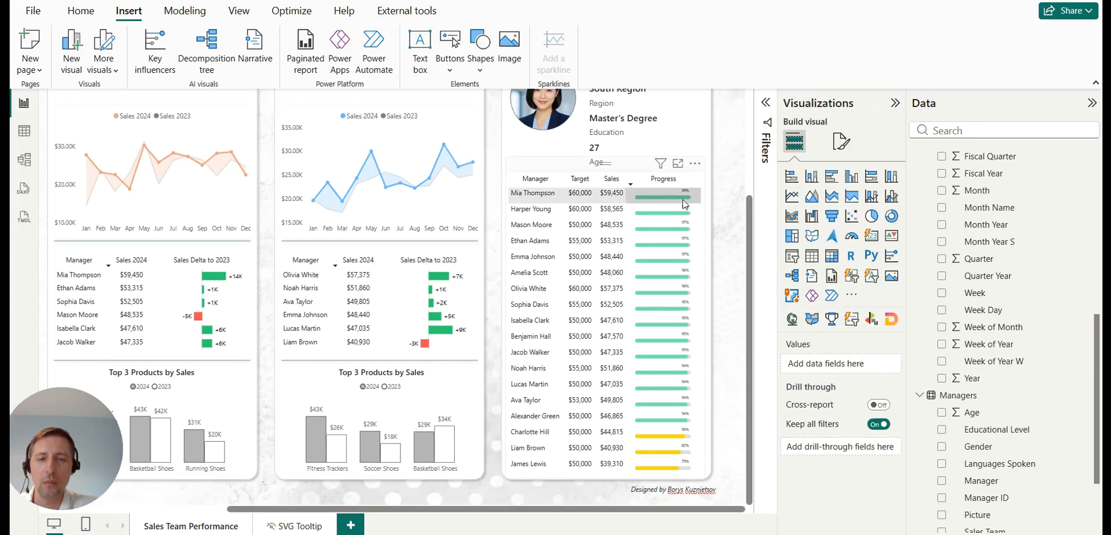
scroll(711, 267, "down", 1)
scroll(712, 273, "down", 1)
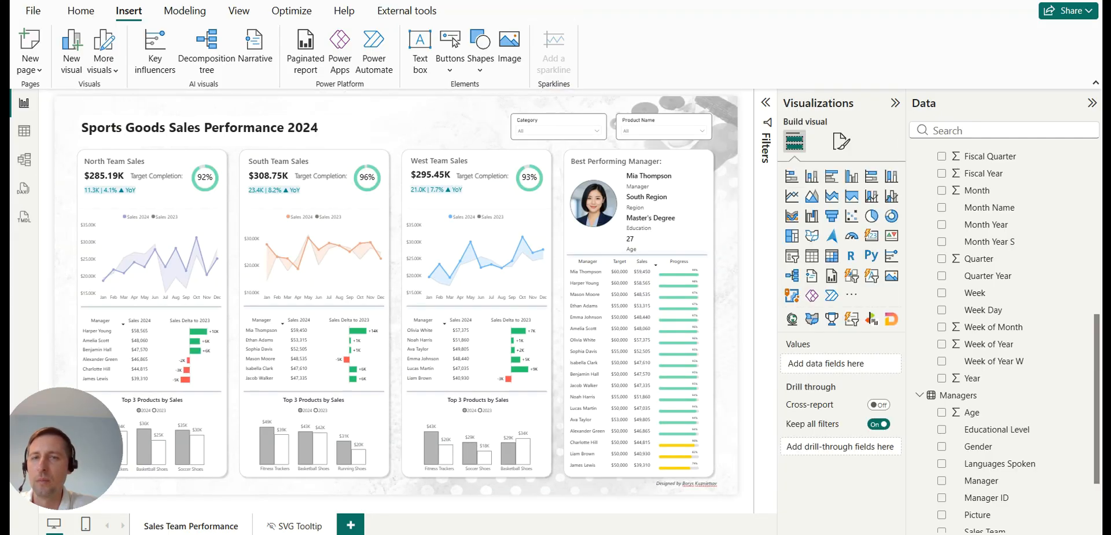
Nudge the "Sports Goods Sales Performance 2024" title slightly up and deselect it.
key("alt+space")
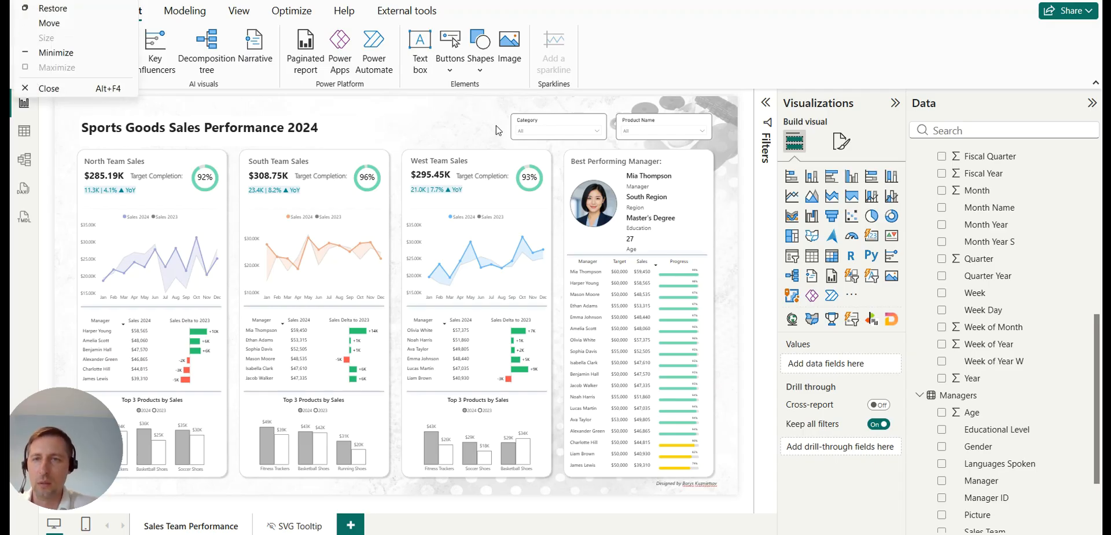
key("Escape")
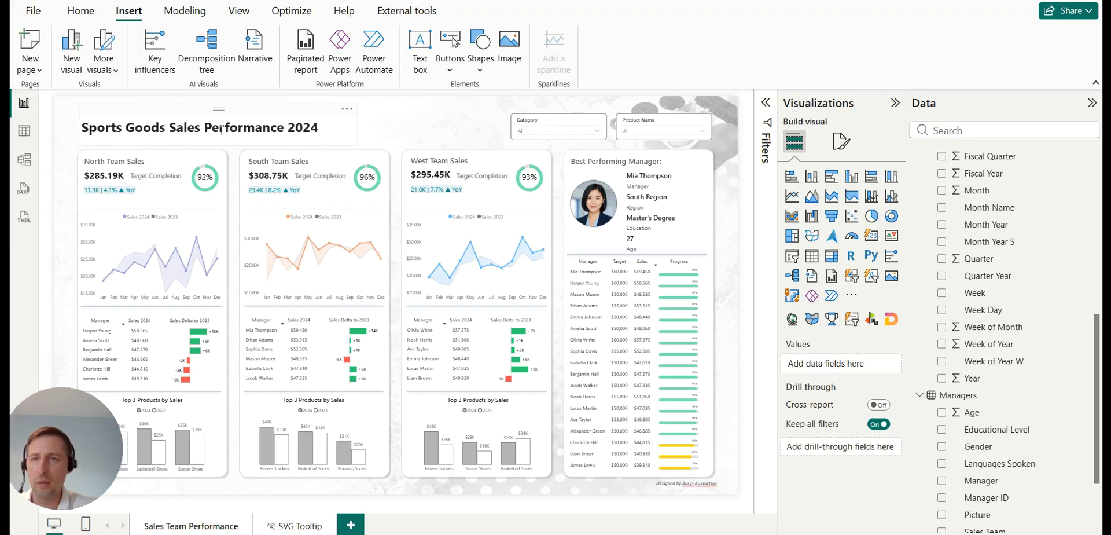
left_click(229, 114)
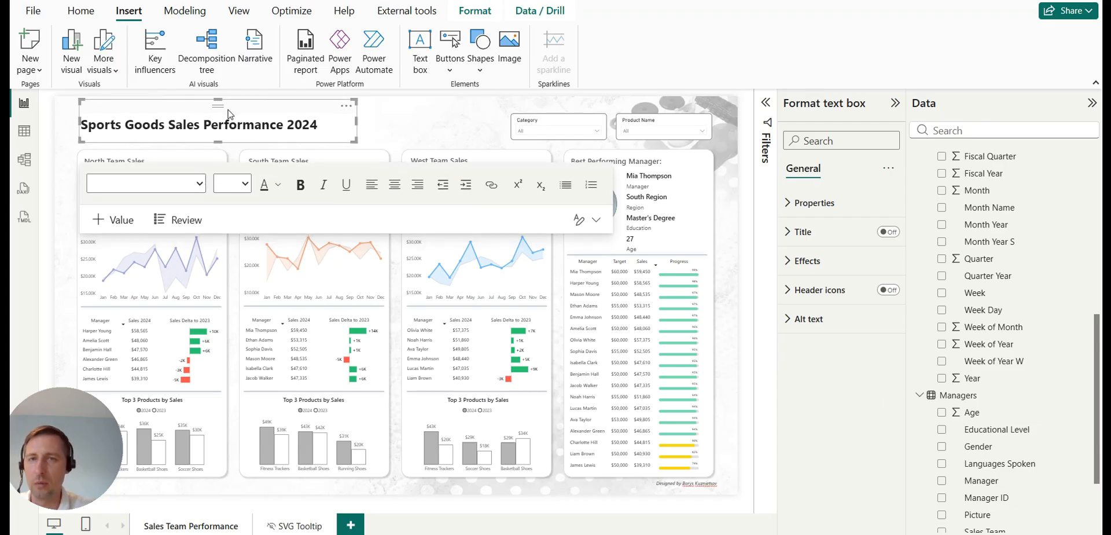
left_click(739, 139)
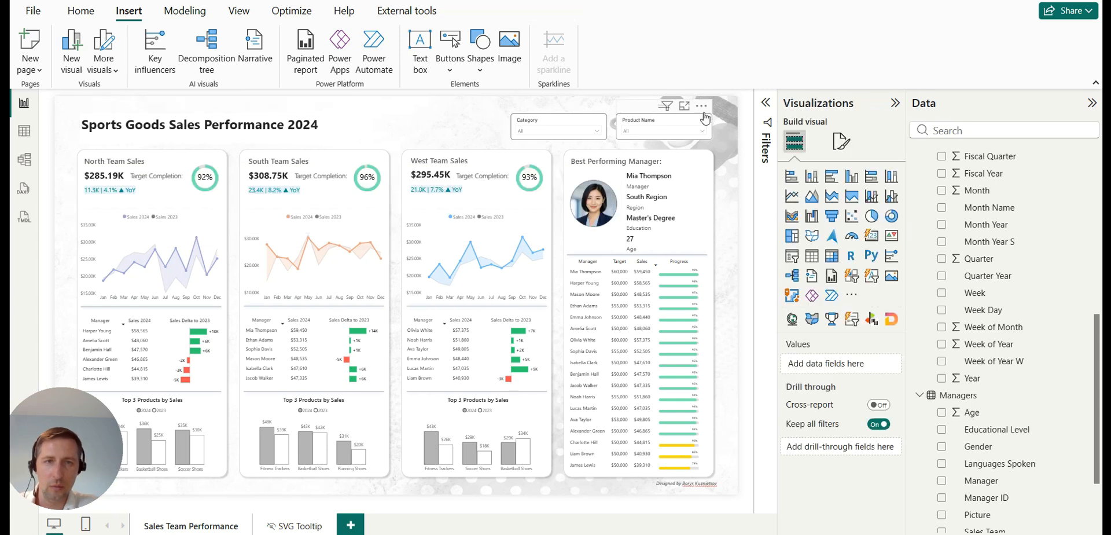
Try shifting the Product Name slicer slightly to the right to line up with the edge of the Best Performing Manager card.
left_click(716, 172)
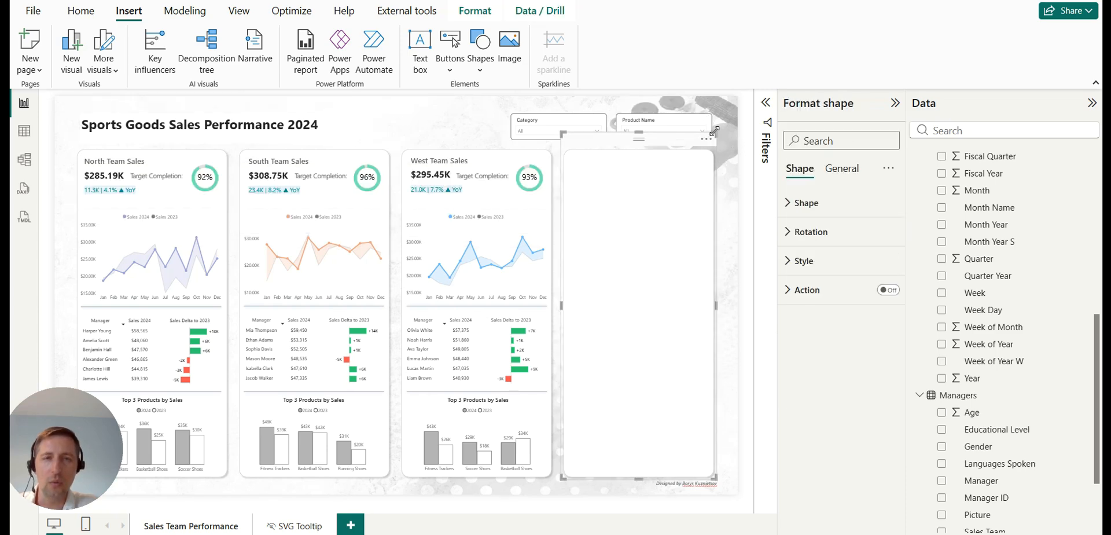
left_click(641, 107)
left_click_drag(641, 107, 648, 107)
left_click(731, 172)
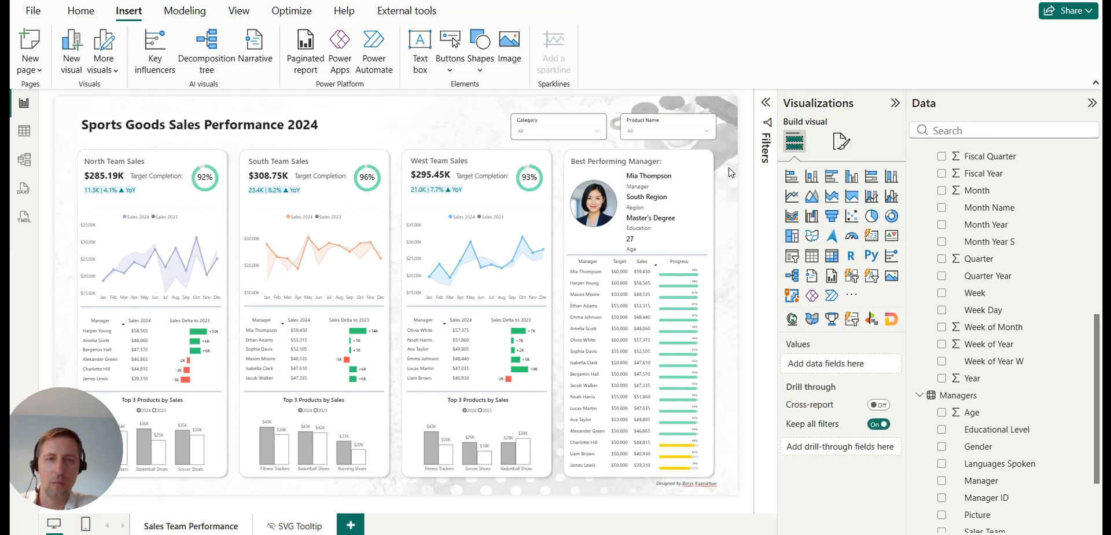
left_click(663, 111)
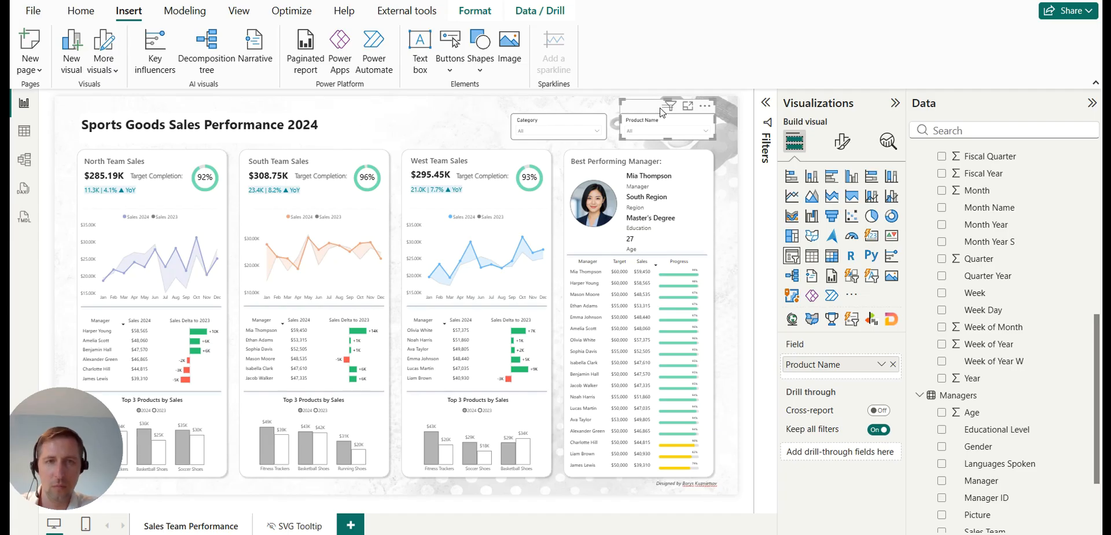
left_click(738, 173)
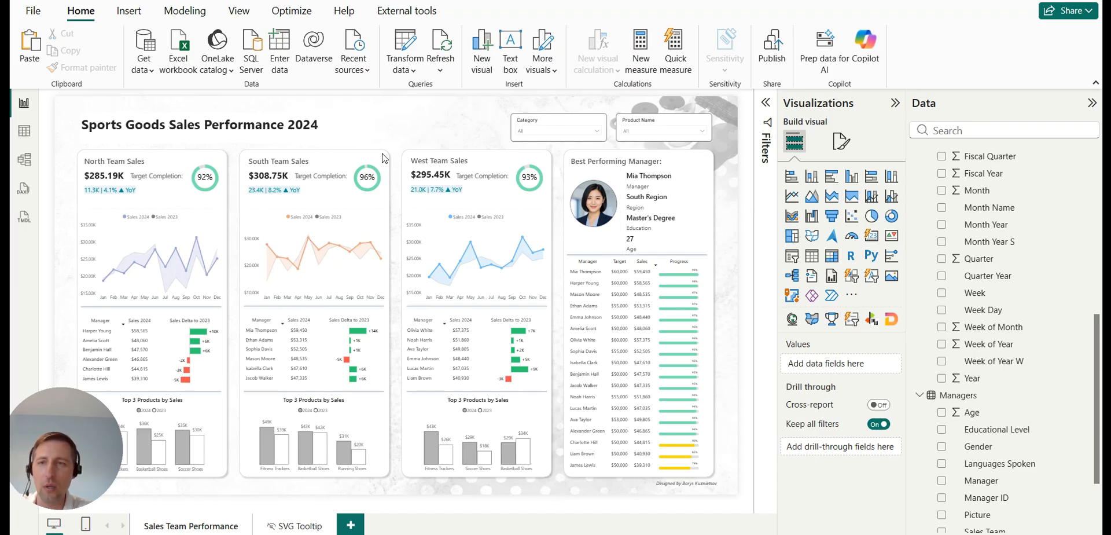
Test the Category slicer by filtering the report to Accessories and switching the filter to Clothing.
left_click(556, 133)
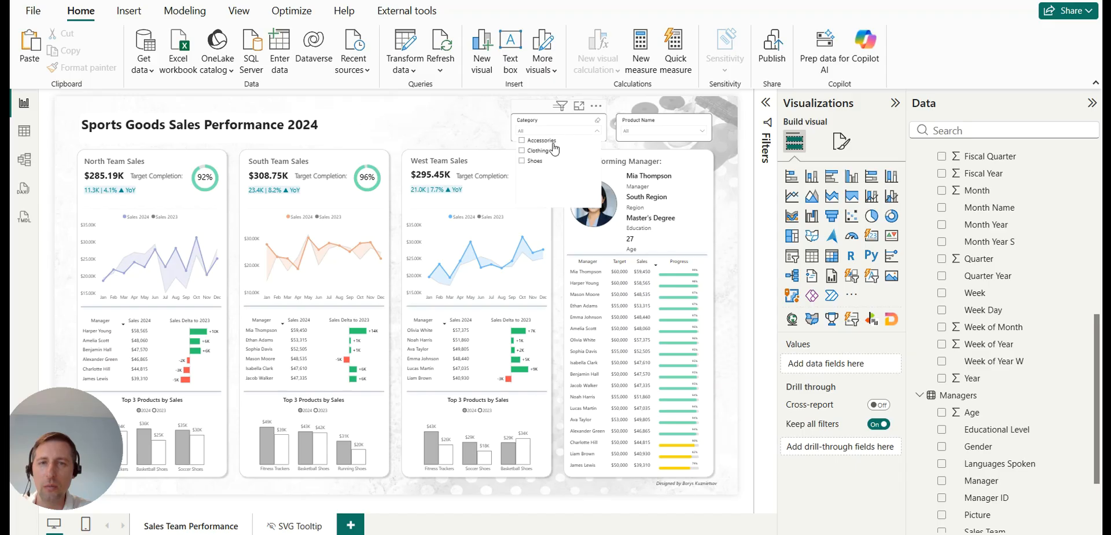
left_click(538, 140)
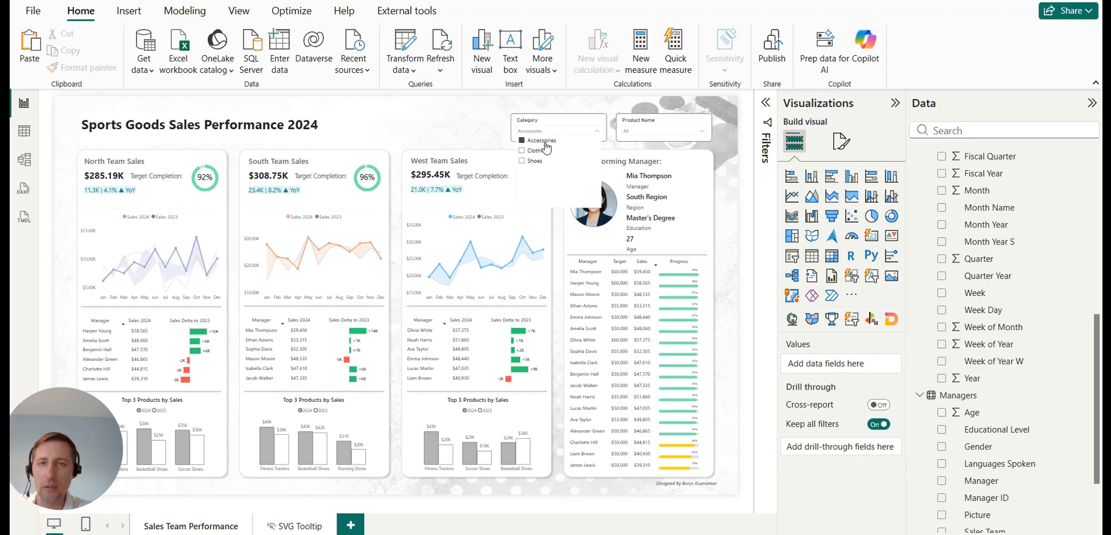
left_click(486, 124)
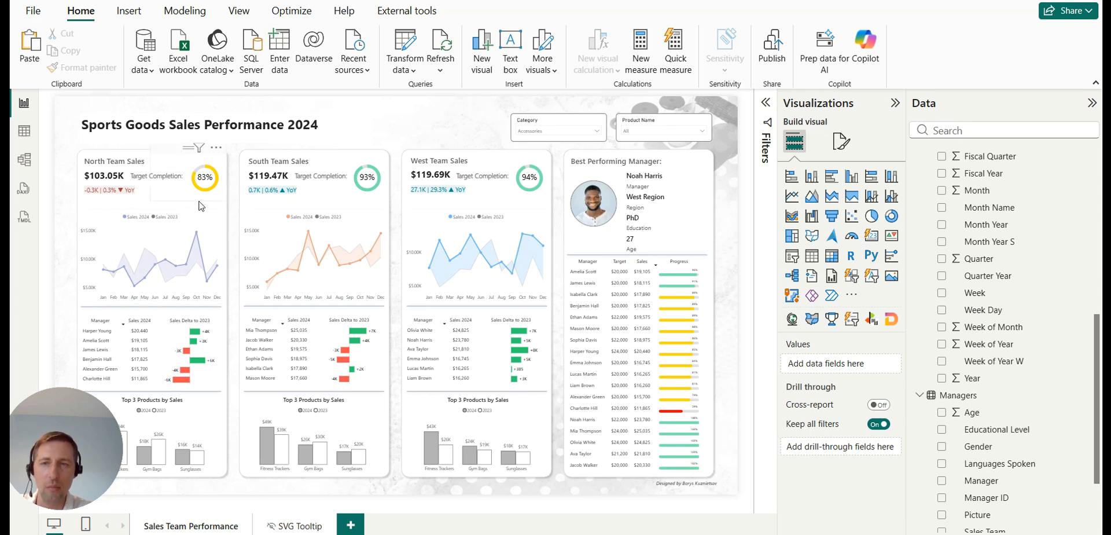
left_click(545, 131)
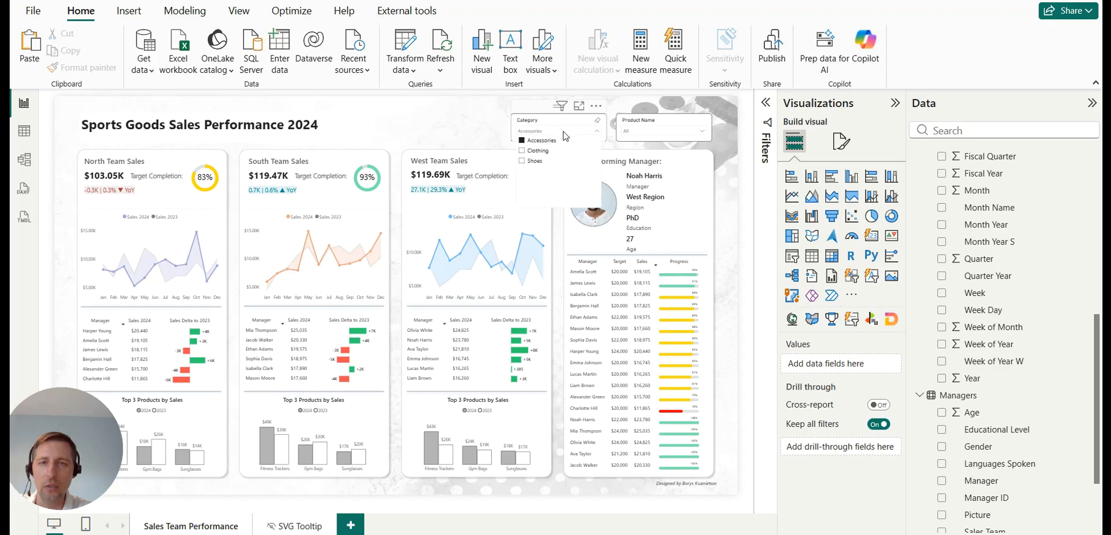
left_click(544, 152)
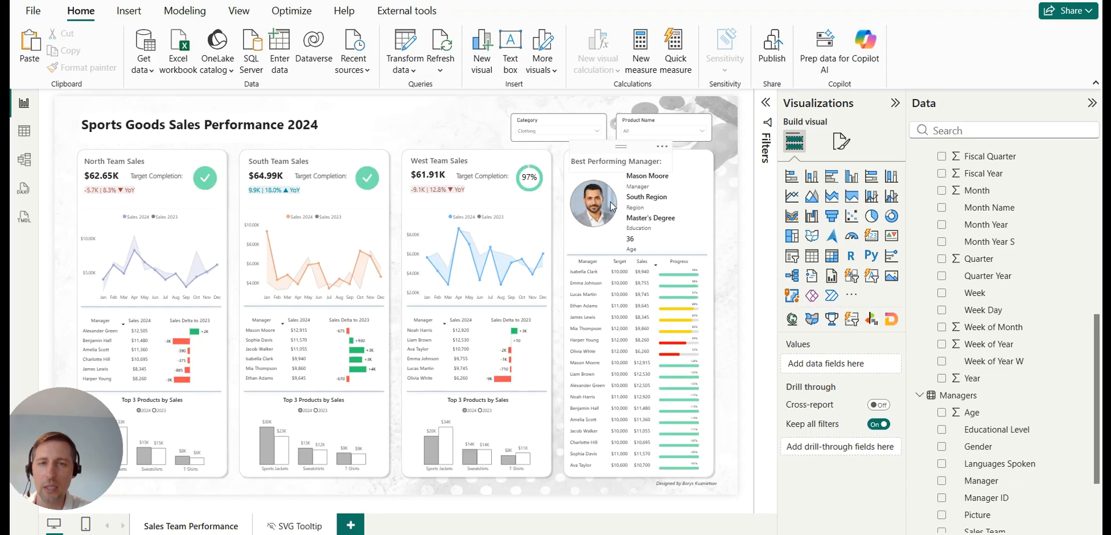
Switch the Category slicer to Shoes and close its option list to check the report.
left_click(564, 132)
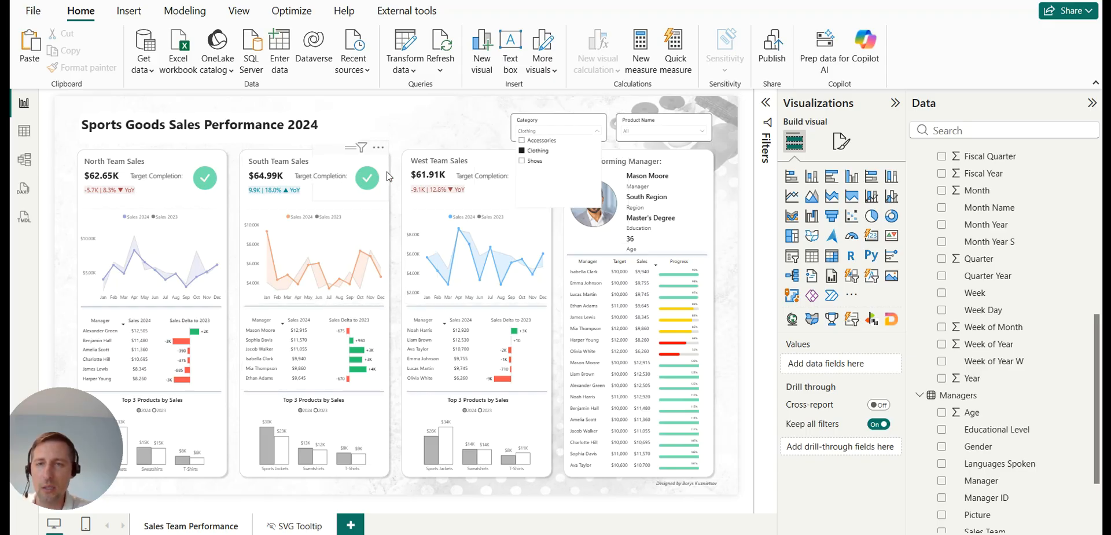
left_click(458, 111)
left_click(539, 133)
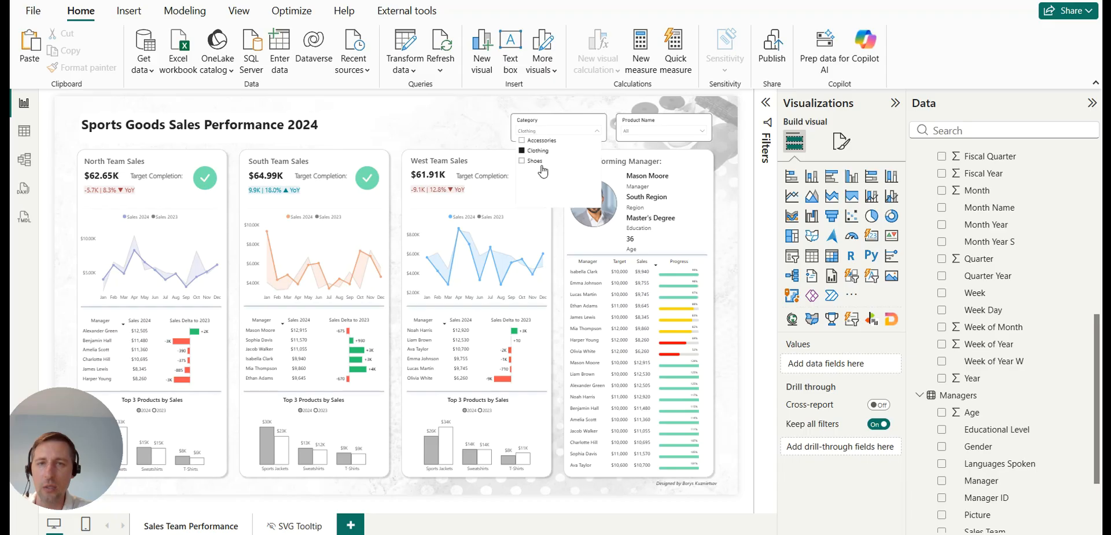
left_click(536, 167)
left_click(358, 249)
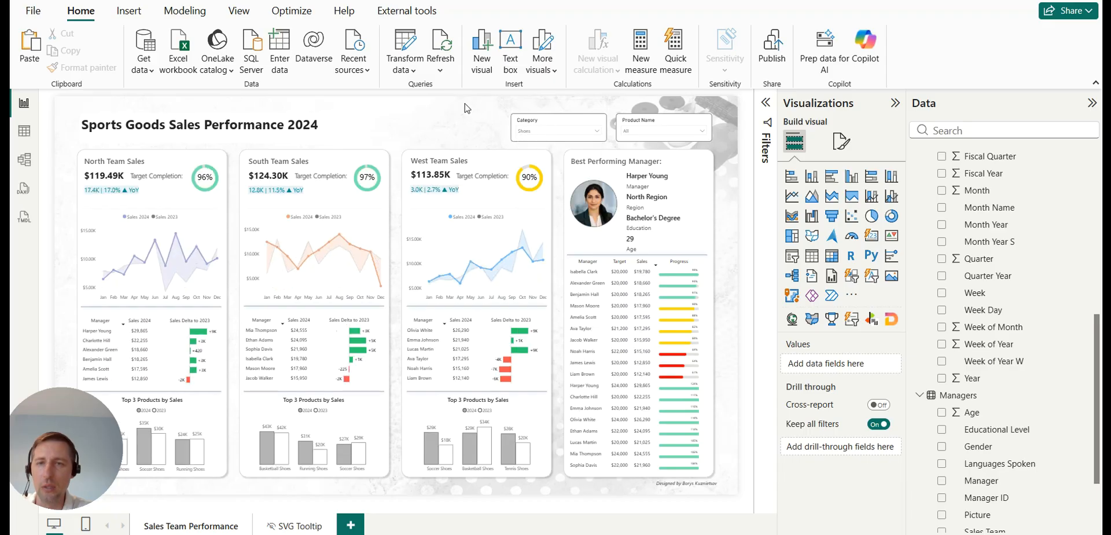
Test cross-filtering from the South Team line chart with July, June and April, and clear the month selection.
left_click(330, 301)
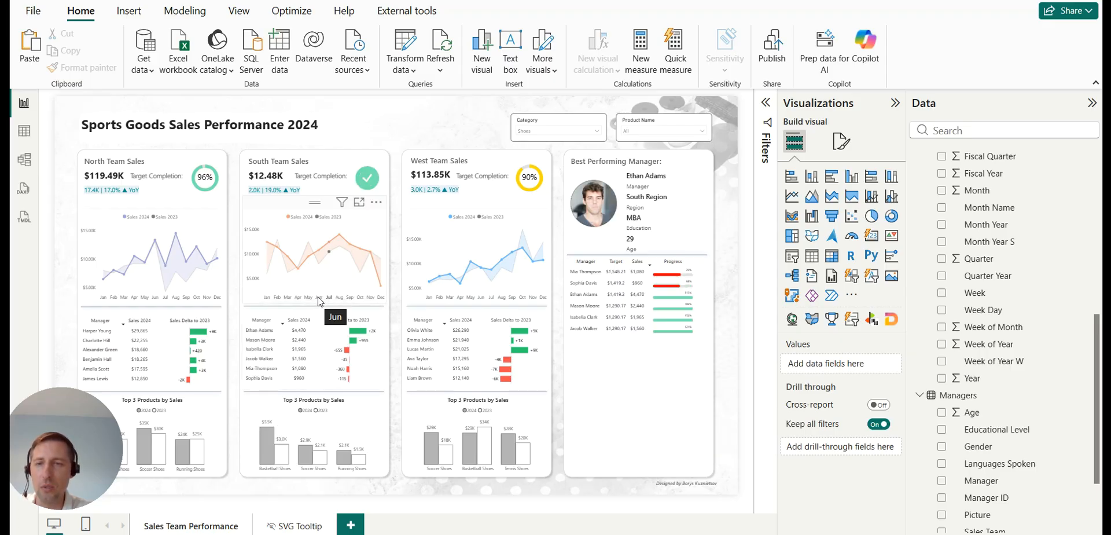
left_click(322, 299)
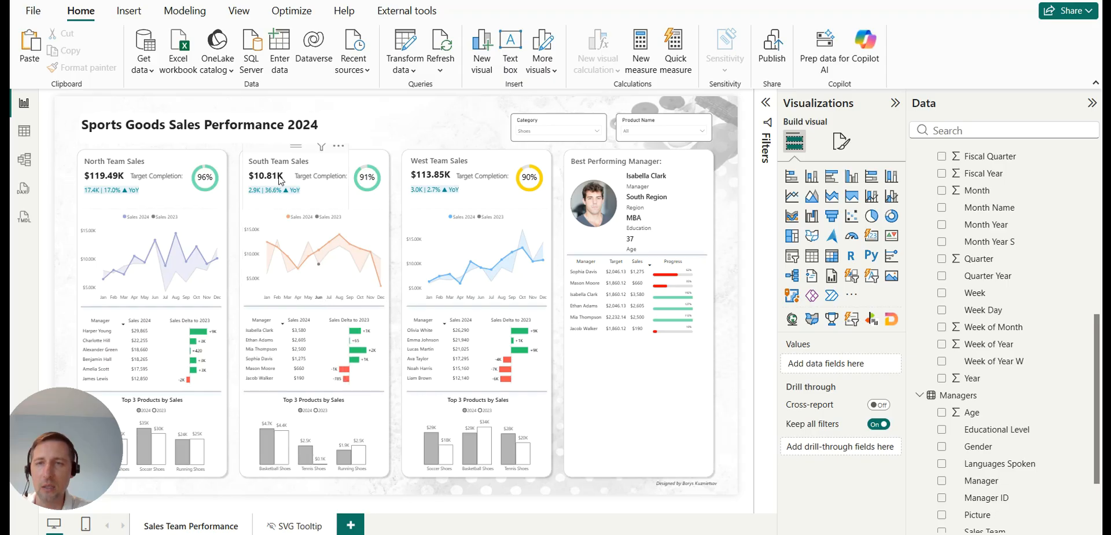
left_click(299, 299)
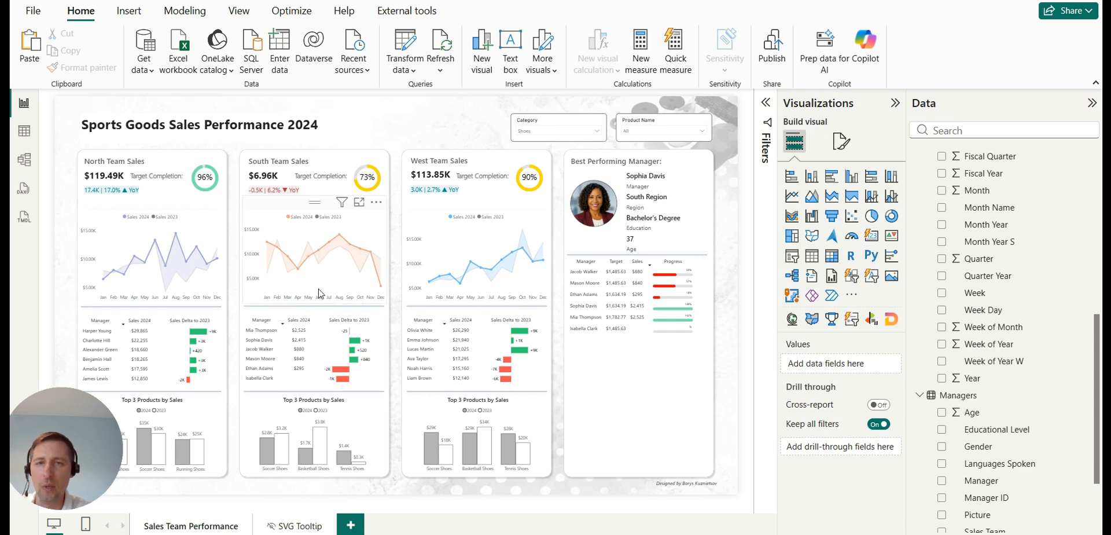
left_click(302, 301)
Check which products the Product Name slicer offers for Shoes and clear the Category slicer's selection.
left_click(596, 127)
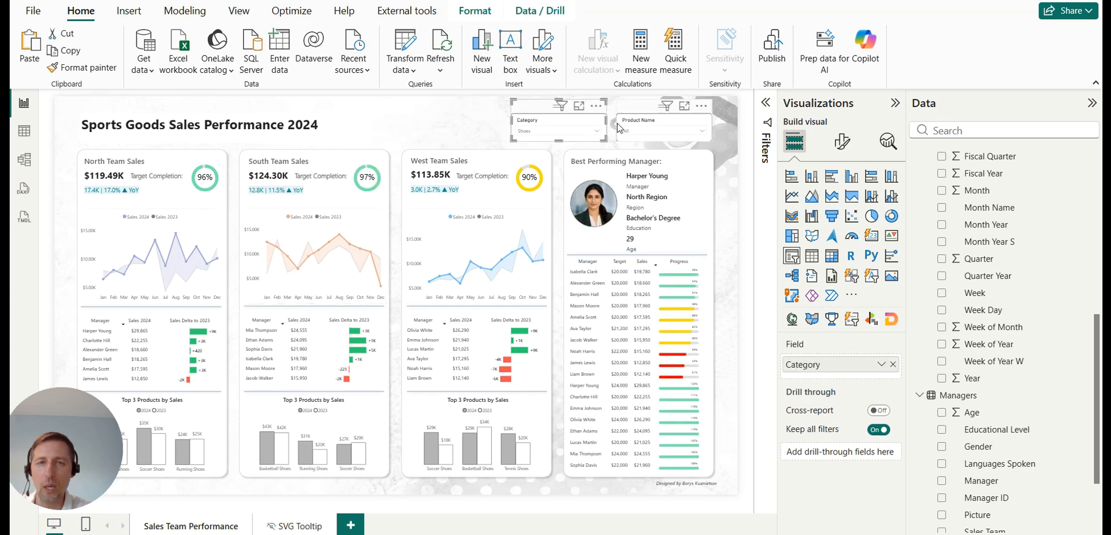
left_click(652, 133)
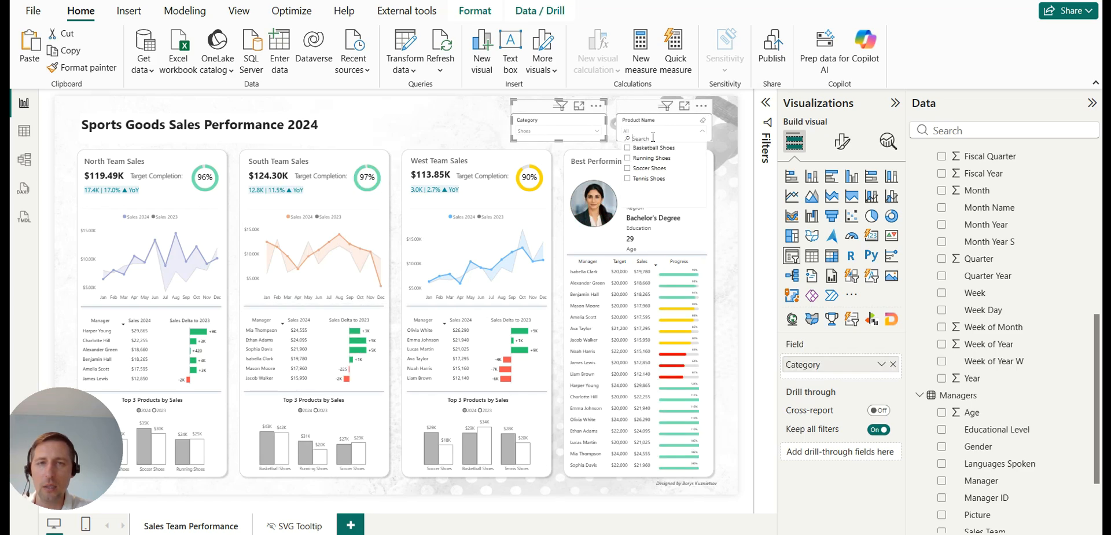
left_click(563, 133)
left_click(601, 124)
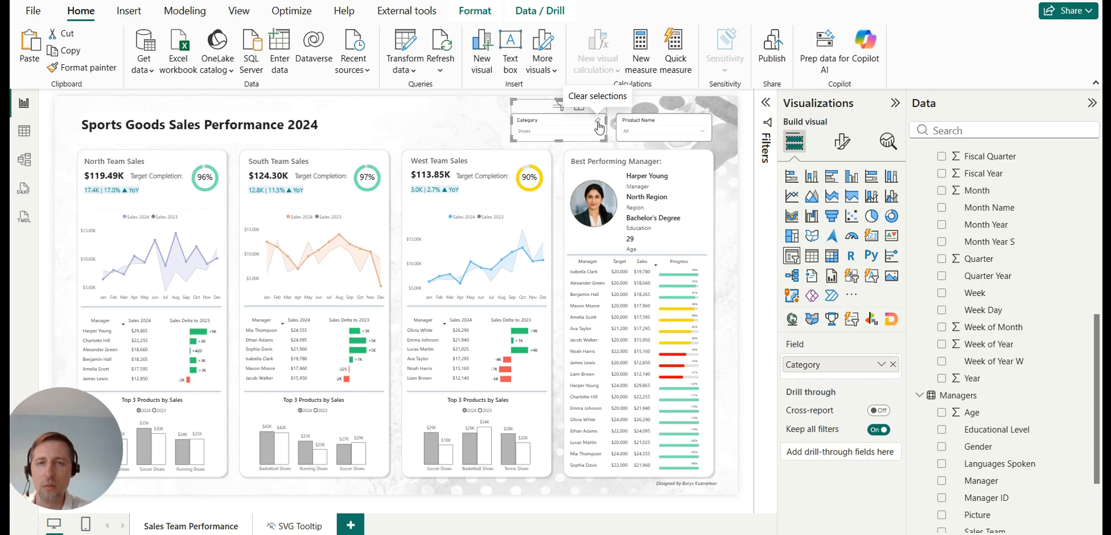
left_click(598, 125)
Test the Product Name slicer with Fitness Trackers, remove that selection and deselect the visuals.
left_click(660, 131)
left_click(653, 179)
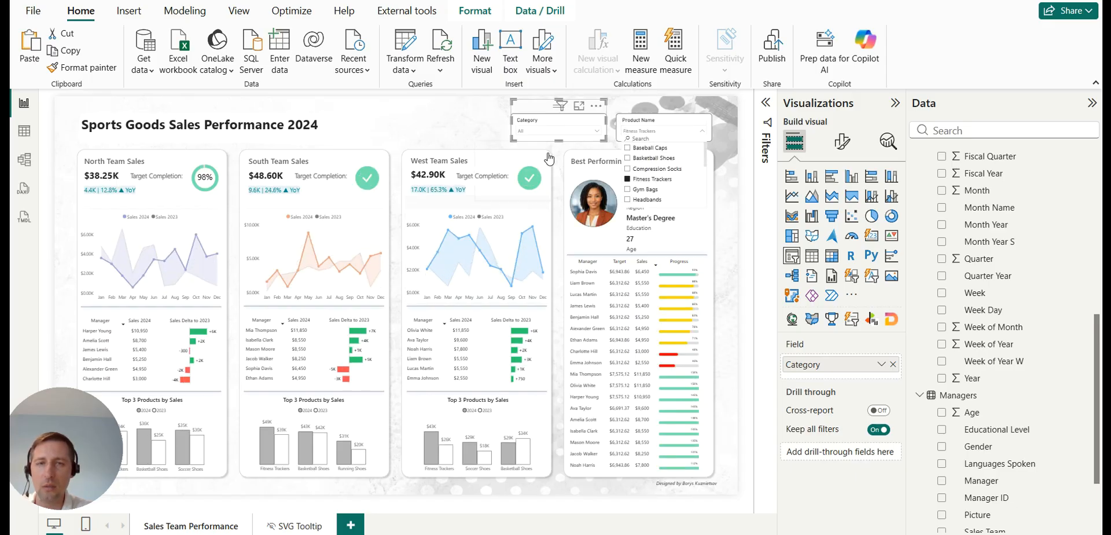
left_click(646, 180)
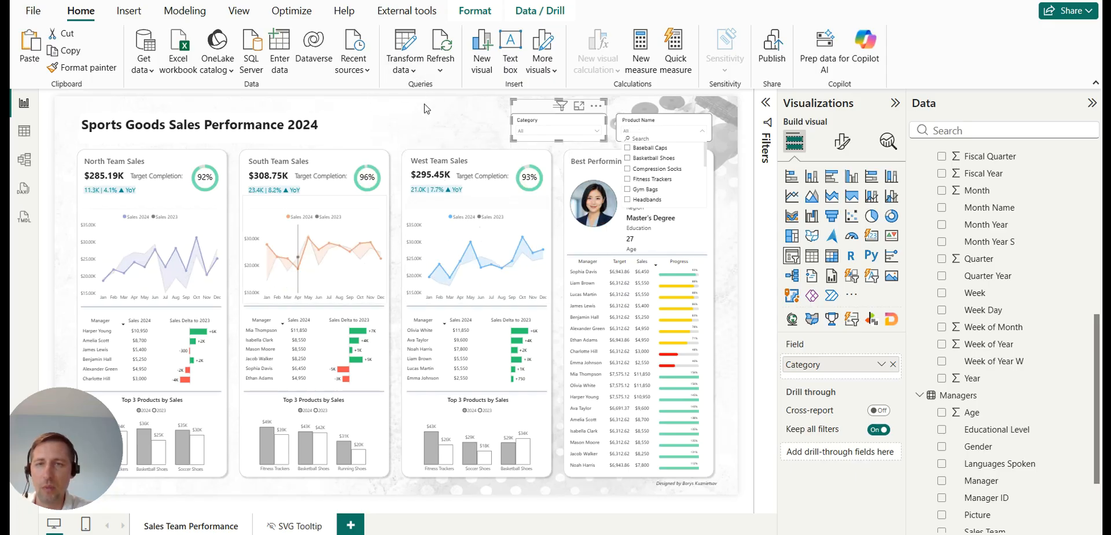
left_click(593, 101)
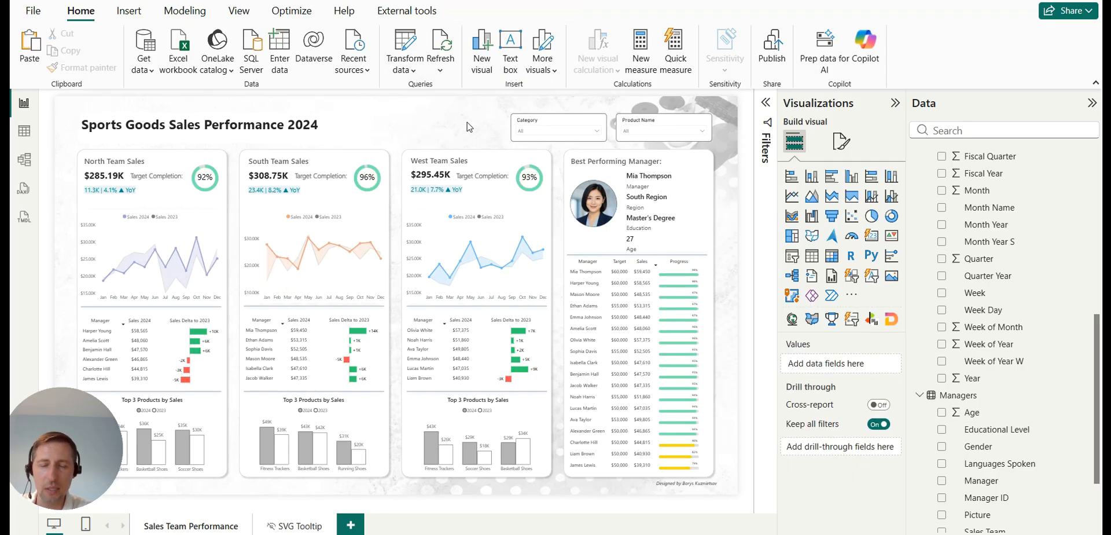
Test cross-filtering from the South Team Top 3 Products chart with Basketball Shoes and Fitness Trackers, and clear the selection.
left_click(312, 470)
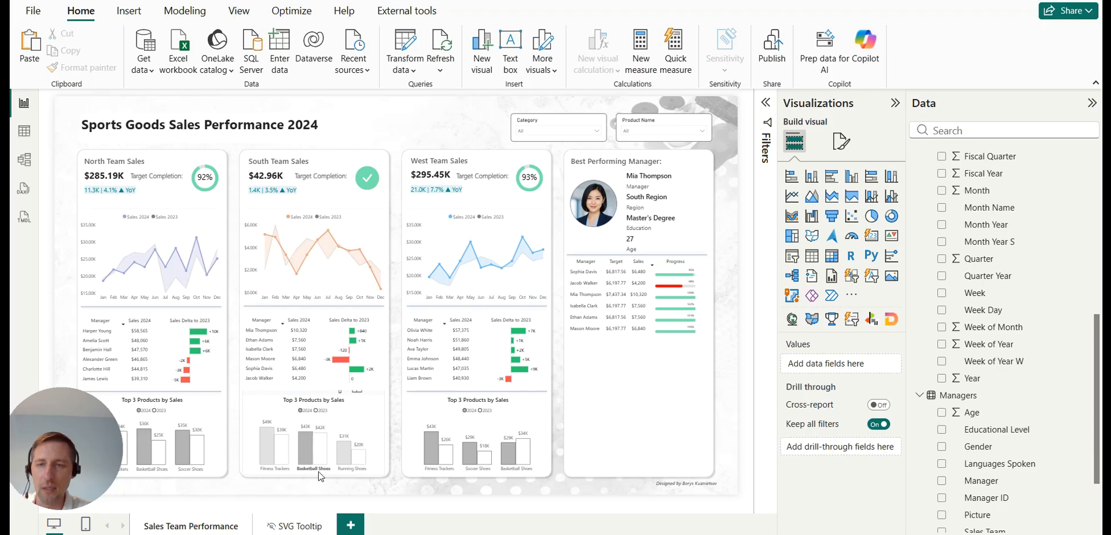
left_click(286, 470)
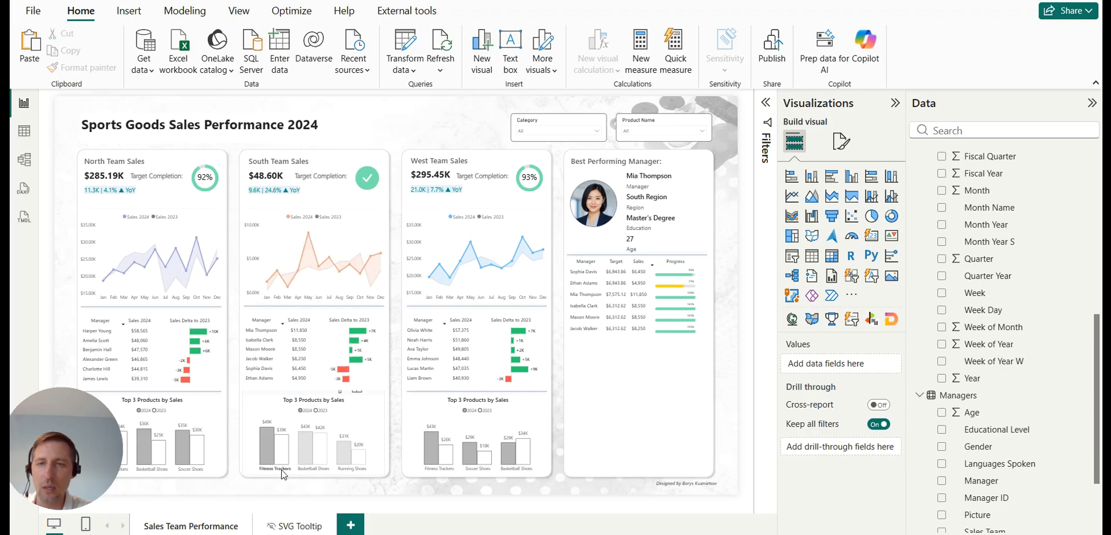
left_click(275, 470)
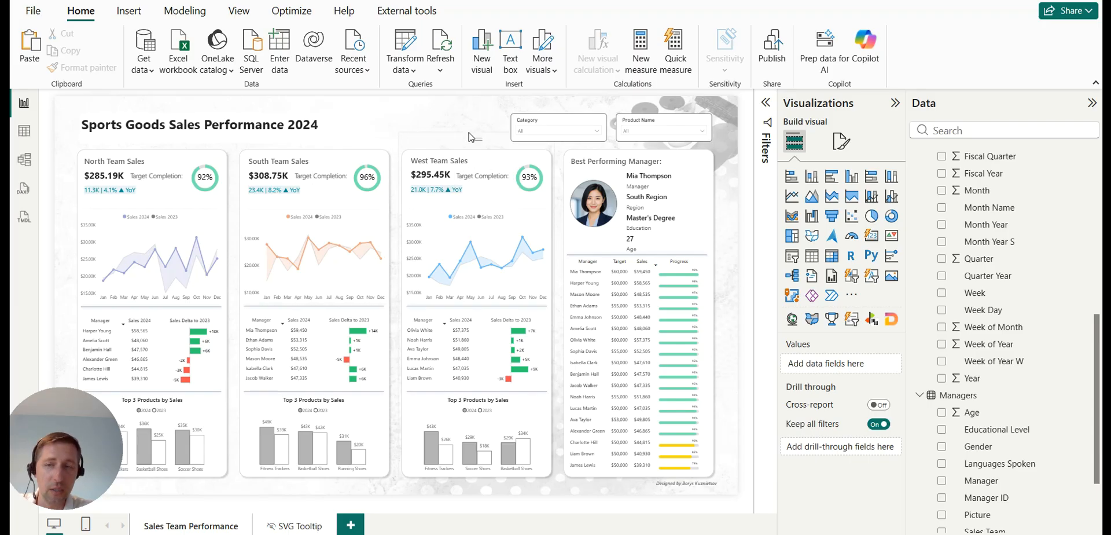
Collapse the Managers, Date Tabel, _Measures and Products tables in the field list.
left_click(921, 397)
scroll(922, 397, "up", 4)
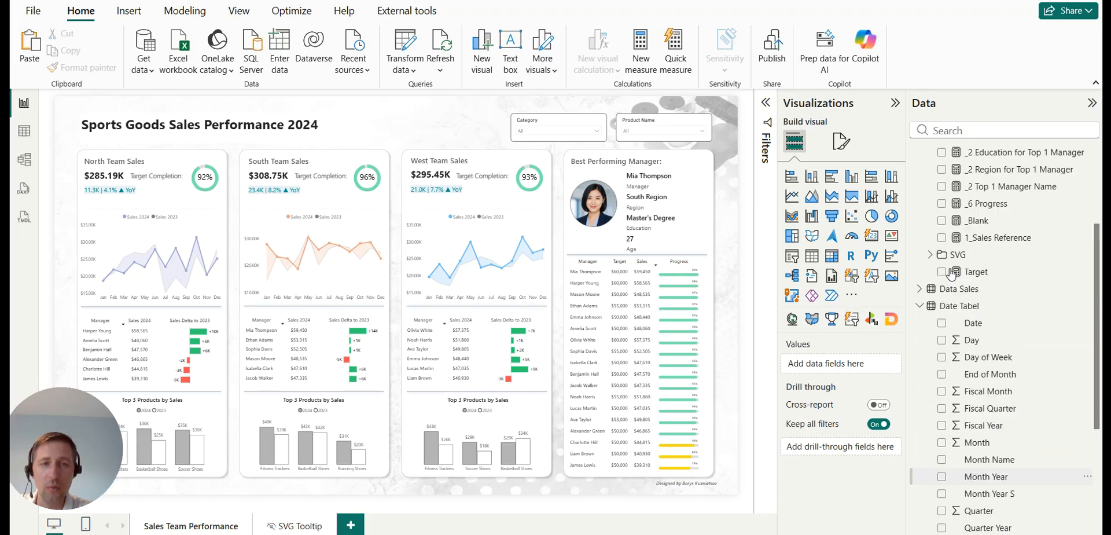
left_click(921, 311)
scroll(925, 290, "up", 1)
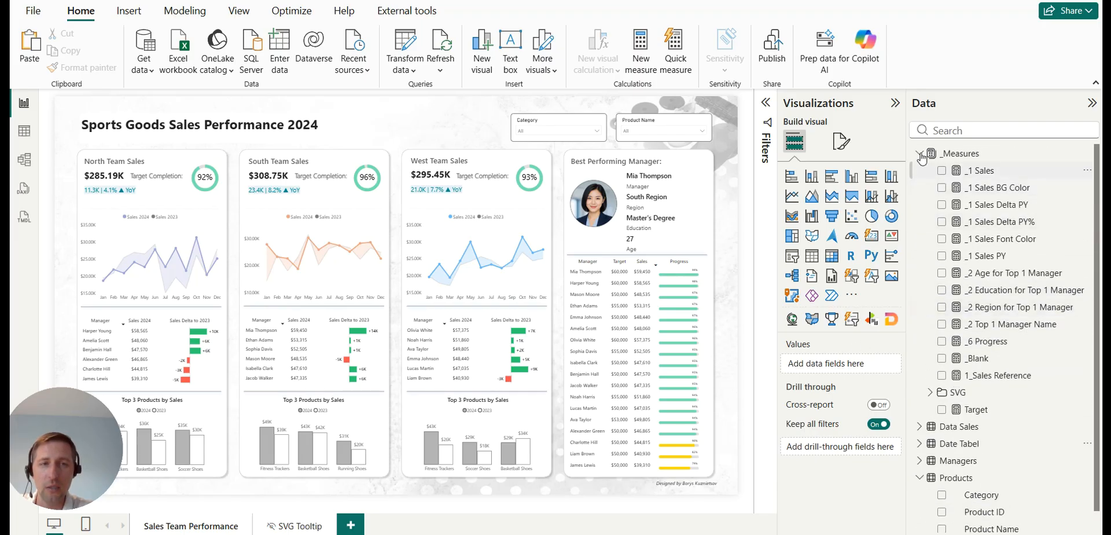
left_click(920, 154)
left_click(922, 222)
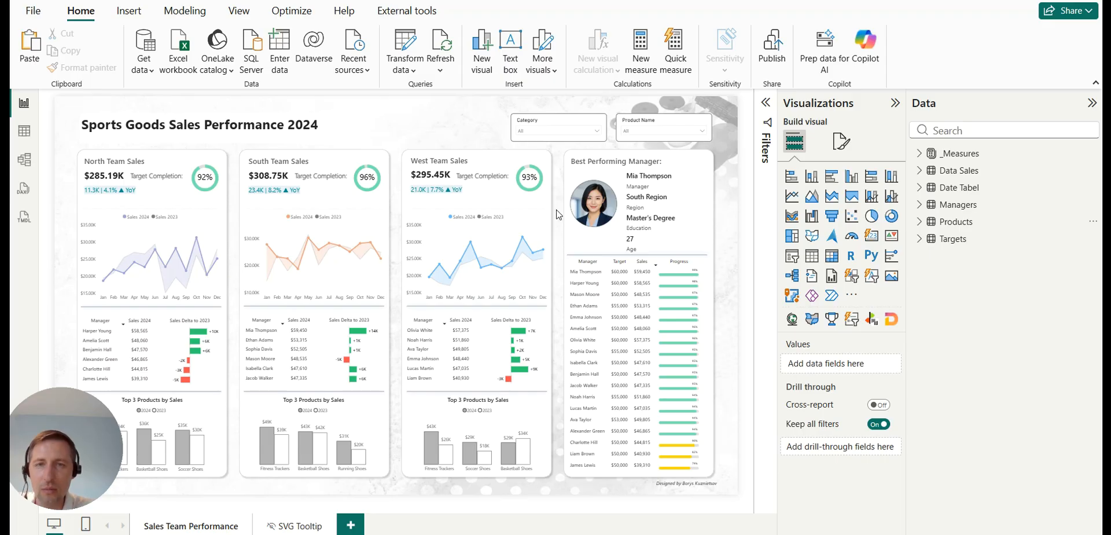
Show the Selection pane, review the layer order and names of the report objects, and collapse the pane.
left_click(238, 13)
left_click(630, 44)
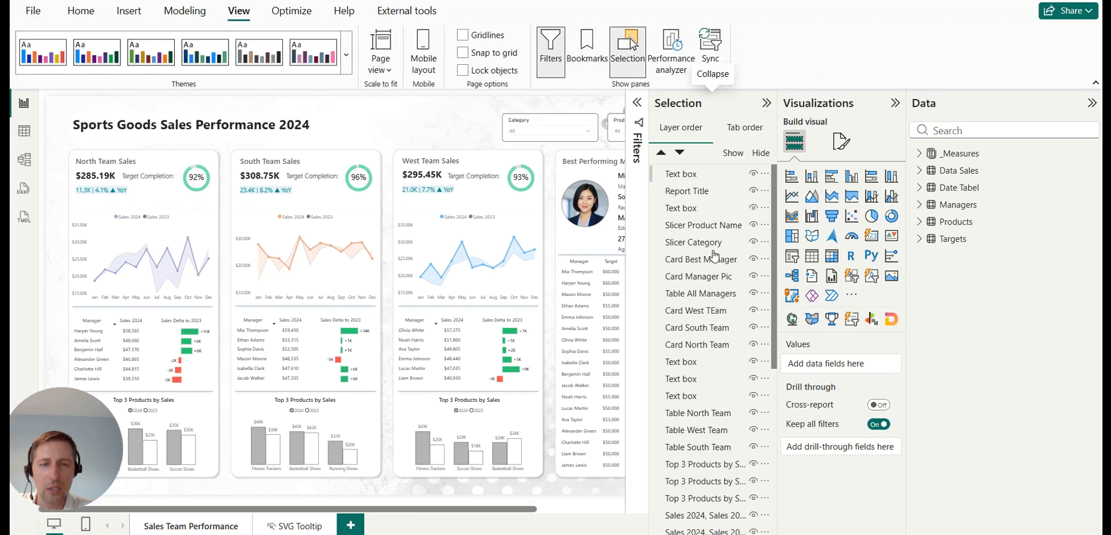
scroll(715, 292, "up", 5)
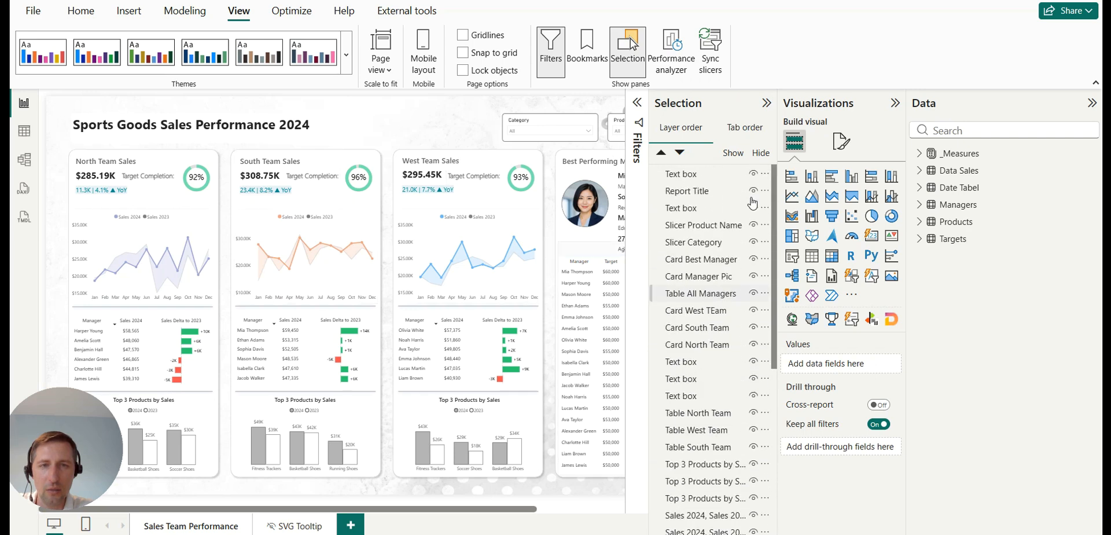
left_click(767, 105)
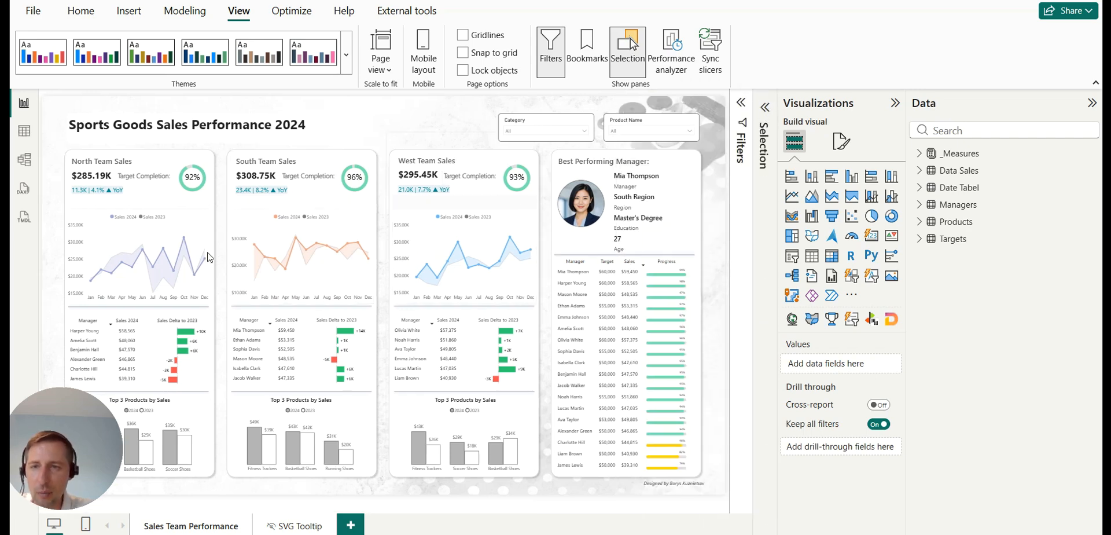
Turn off the background of the North, South and West Team line charts together and close the Selection pane.
left_click(110, 212)
left_click(290, 207, "ctrl")
left_click(439, 209, "ctrl")
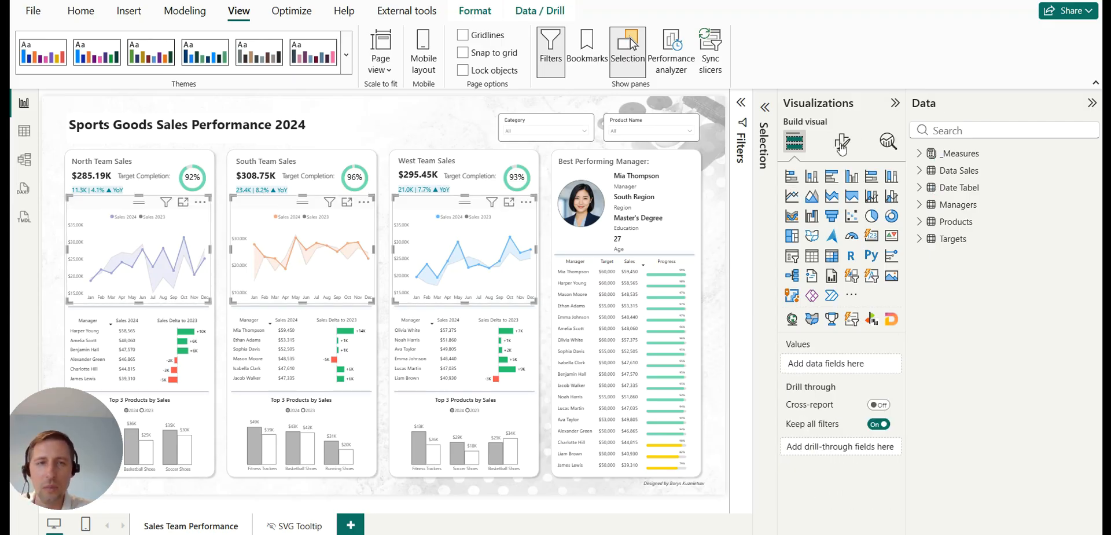
left_click(843, 145)
left_click(845, 209)
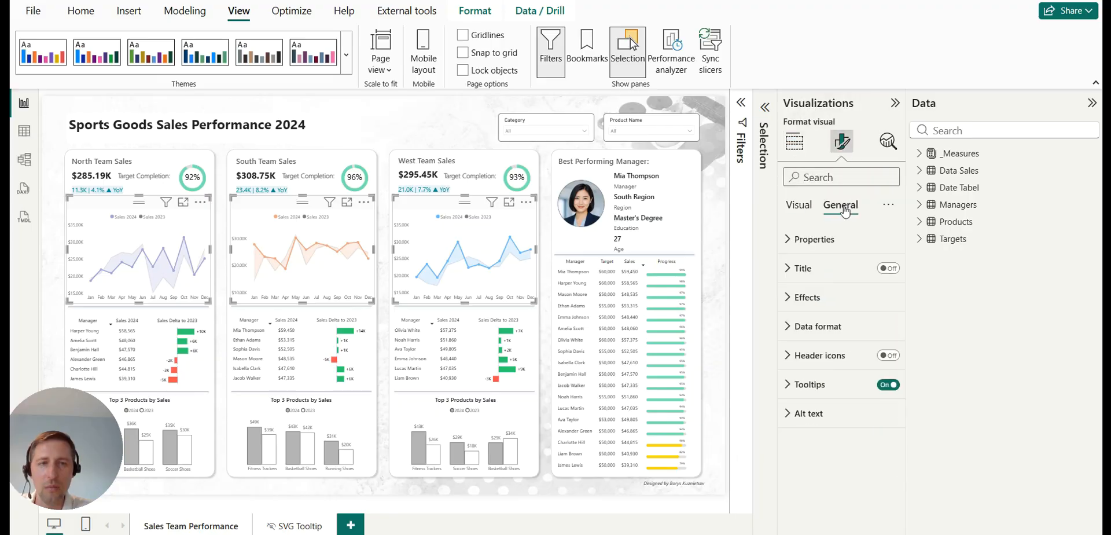
left_click(835, 296)
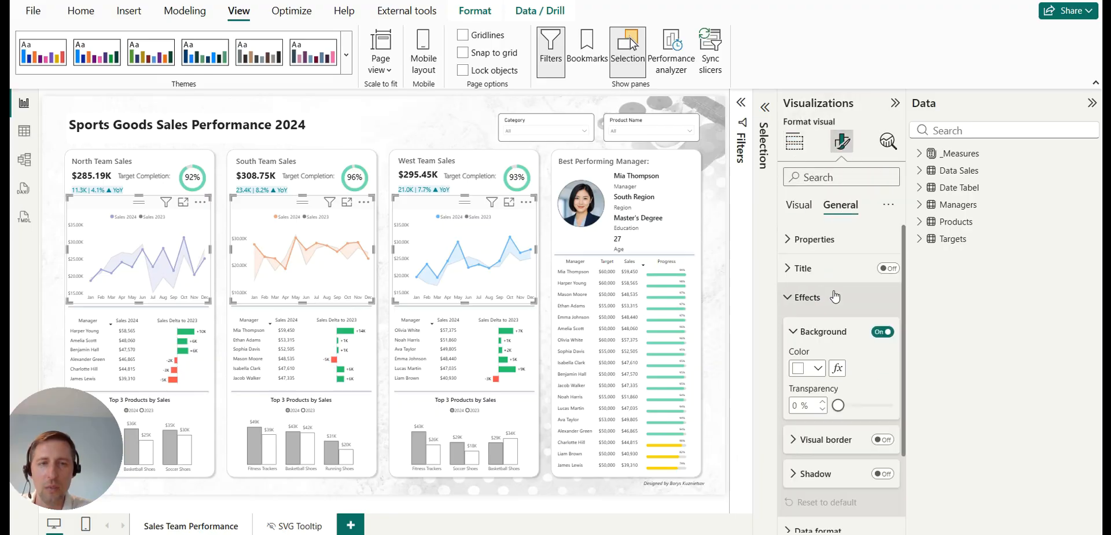
left_click(883, 332)
left_click(712, 230)
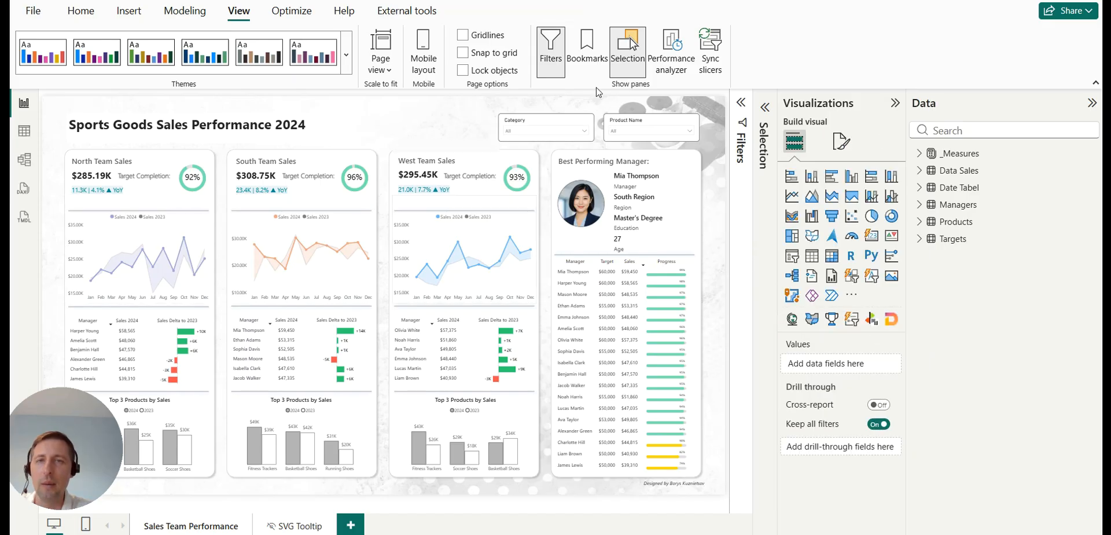
left_click(632, 47)
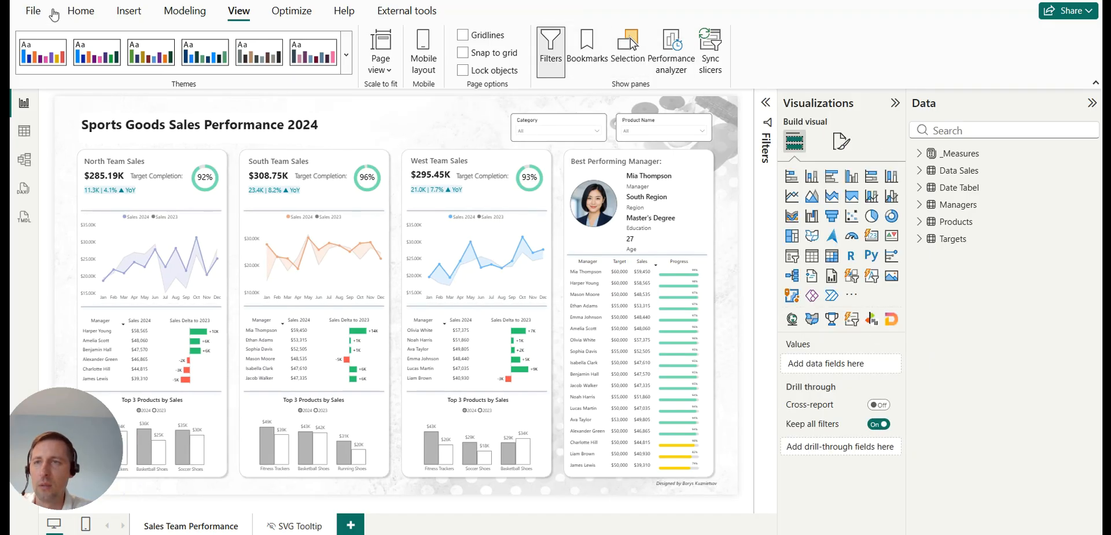